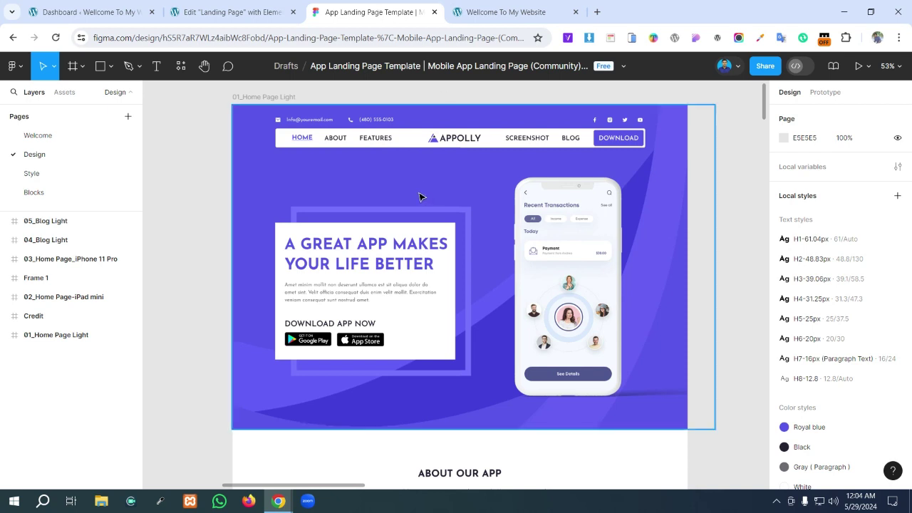
- Scroll the Figma design to the 'How to use the app perfectly' frame, then open the 'Welcome To My Website' tab
scroll(418, 196, "down", 4)
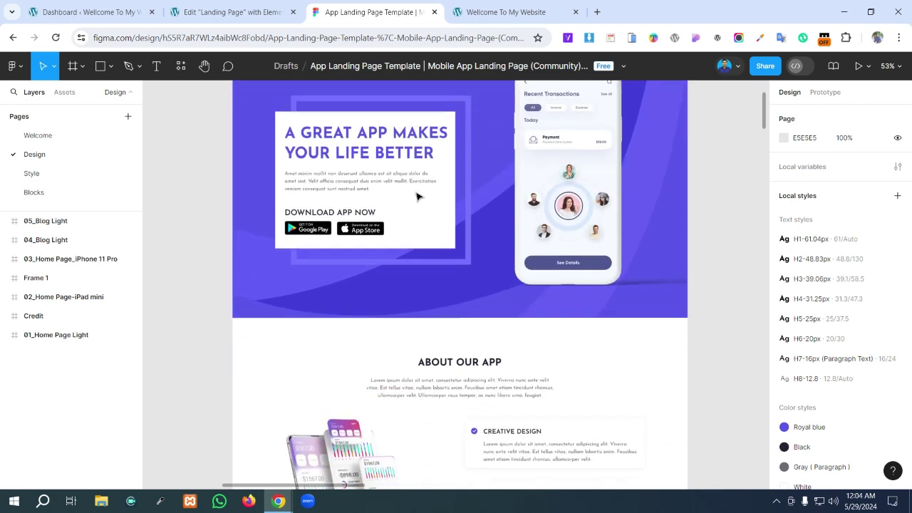
scroll(430, 271, "down", 10)
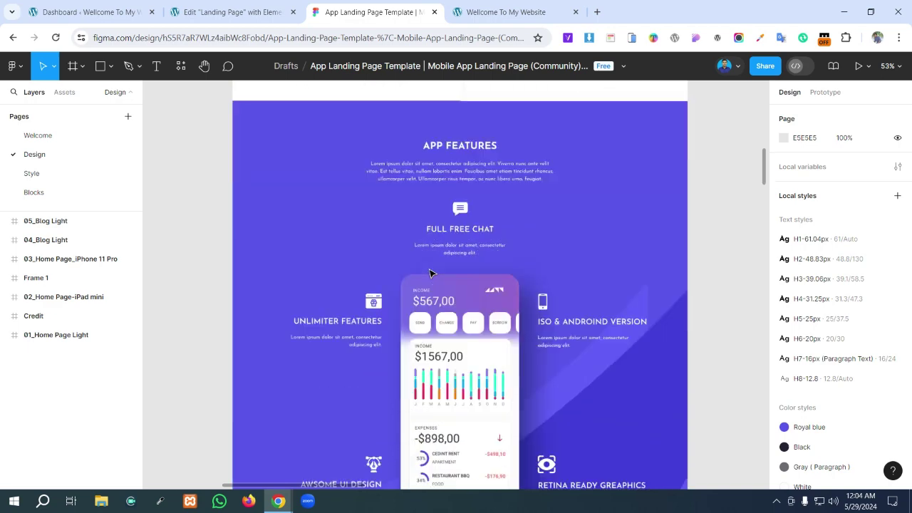
scroll(430, 272, "down", 15)
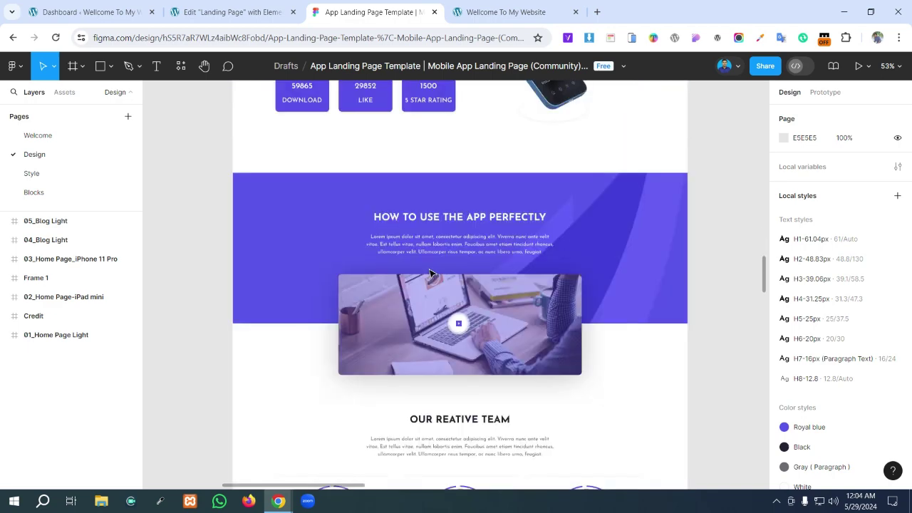
scroll(429, 273, "down", 12)
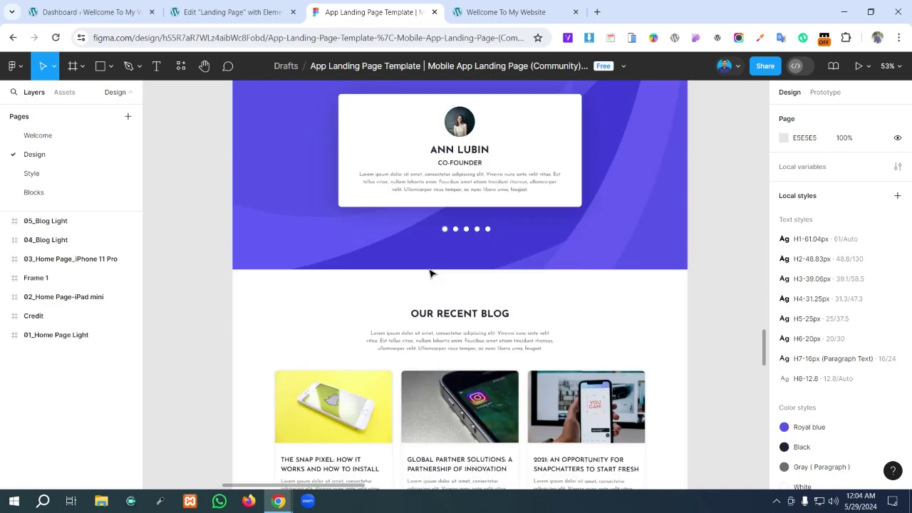
scroll(430, 272, "up", 10)
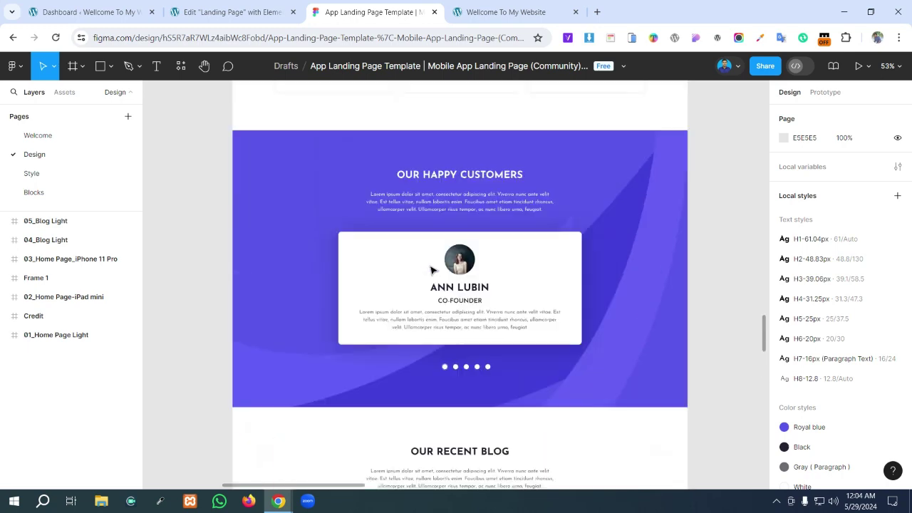
scroll(431, 270, "up", 5)
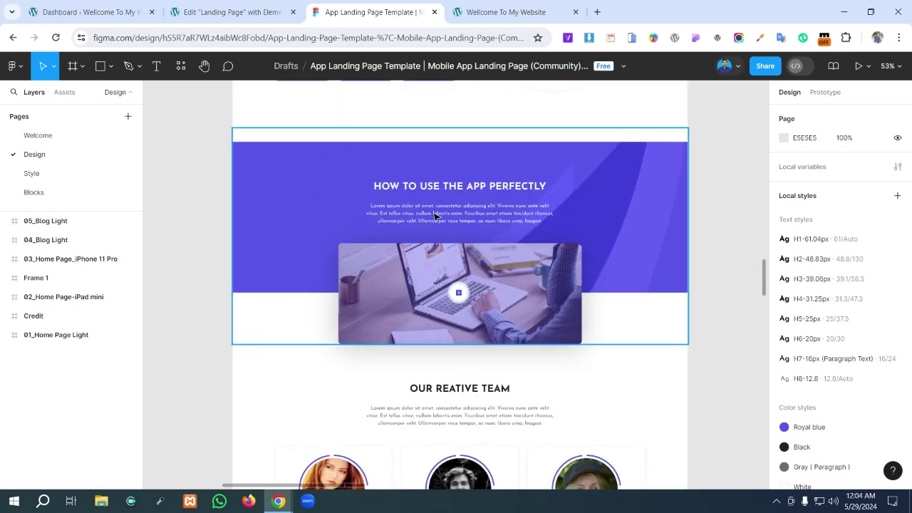
scroll(439, 174, "up", 1)
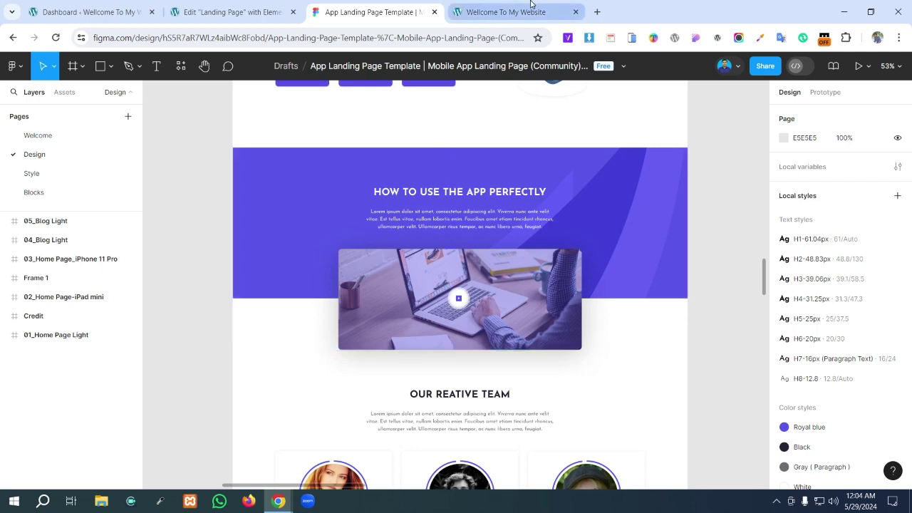
left_click(510, 8)
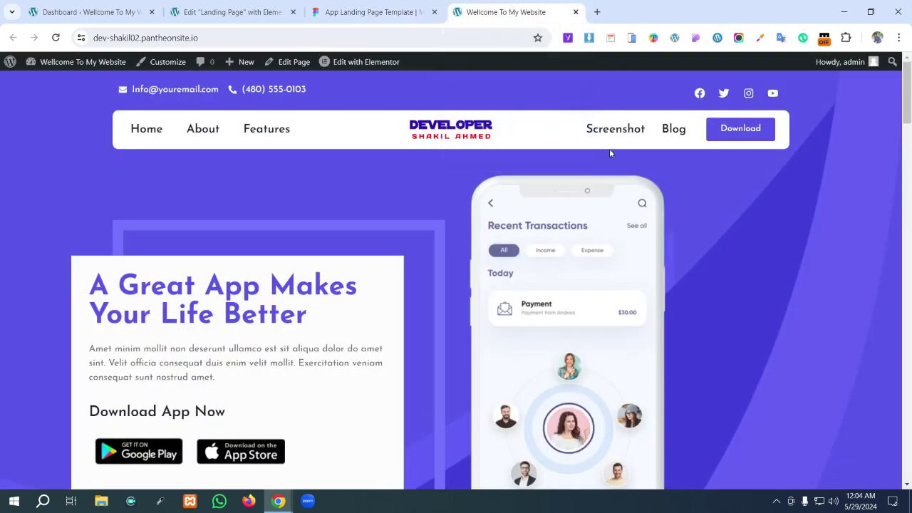
- Scroll the live site to the Download App Now section, then return to the 'App Landing Page Template' Figma tab
scroll(609, 153, "down", 15)
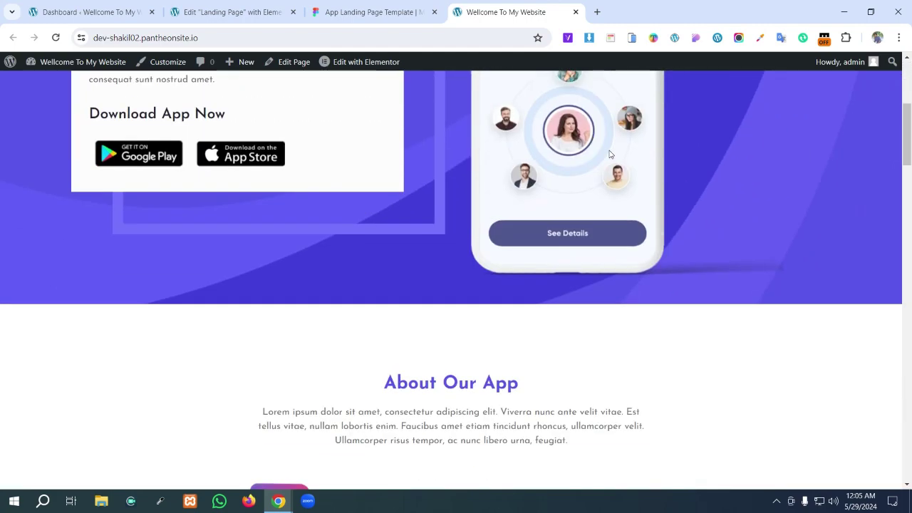
scroll(611, 154, "down", 15)
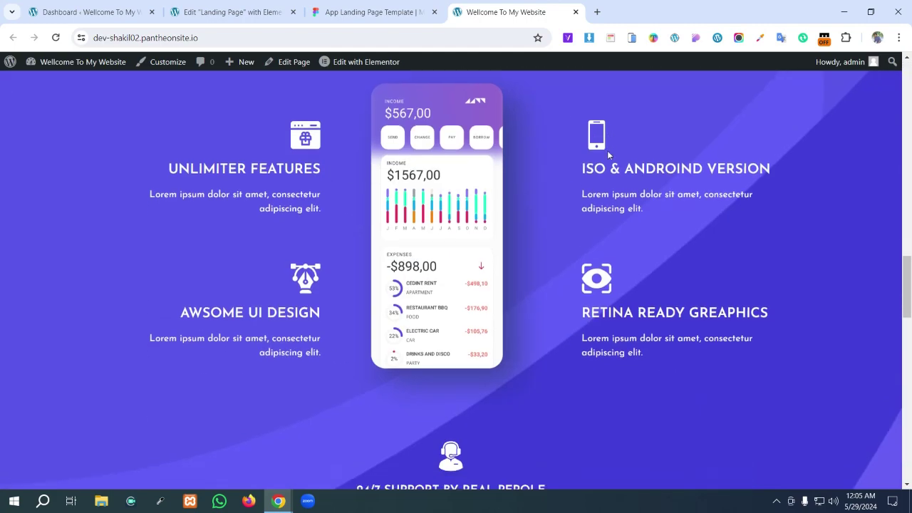
scroll(608, 155, "down", 5)
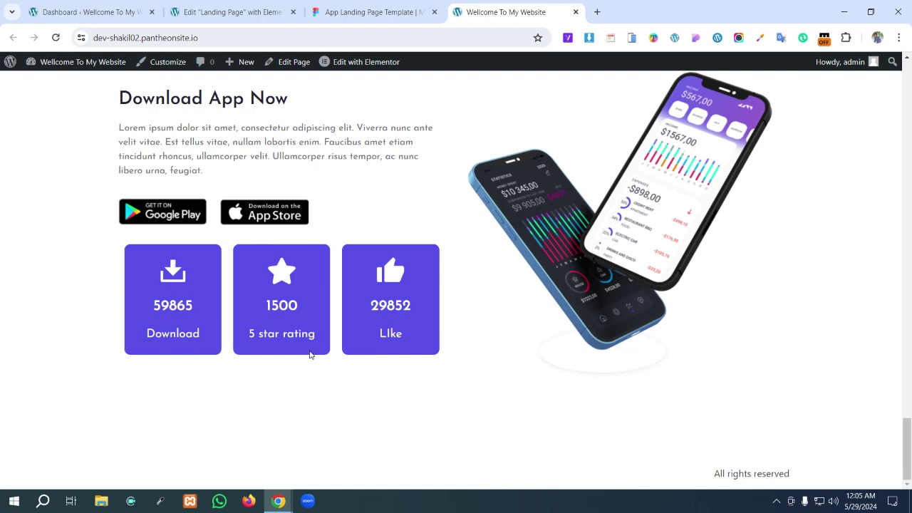
left_click(374, 12)
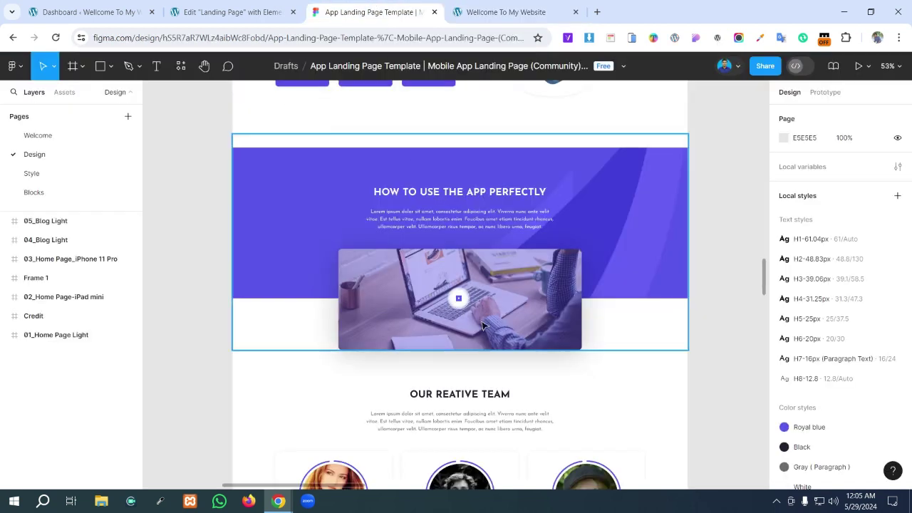
- Inspect the purple How to Use section and its overlapping video image in Figma, then bring up the YouTube window
scroll(499, 235, "down", 1)
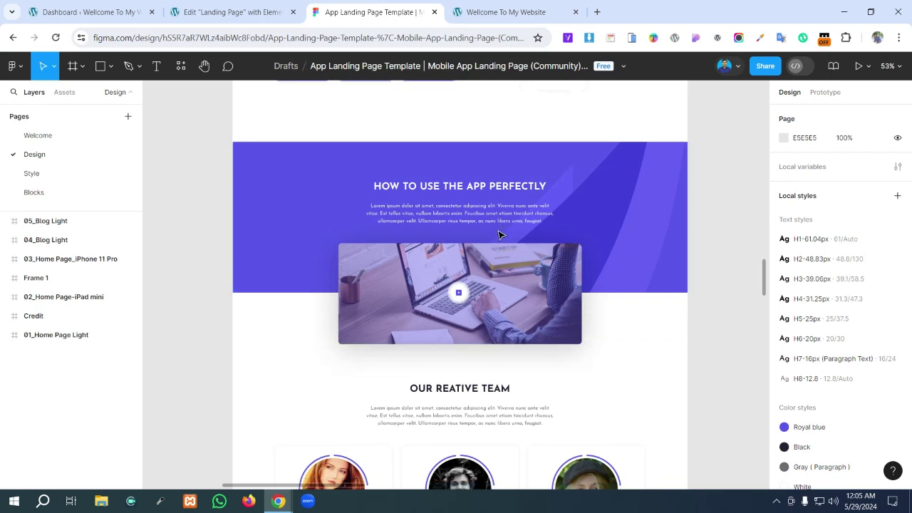
scroll(499, 235, "down", 1)
scroll(499, 235, "down", 1)
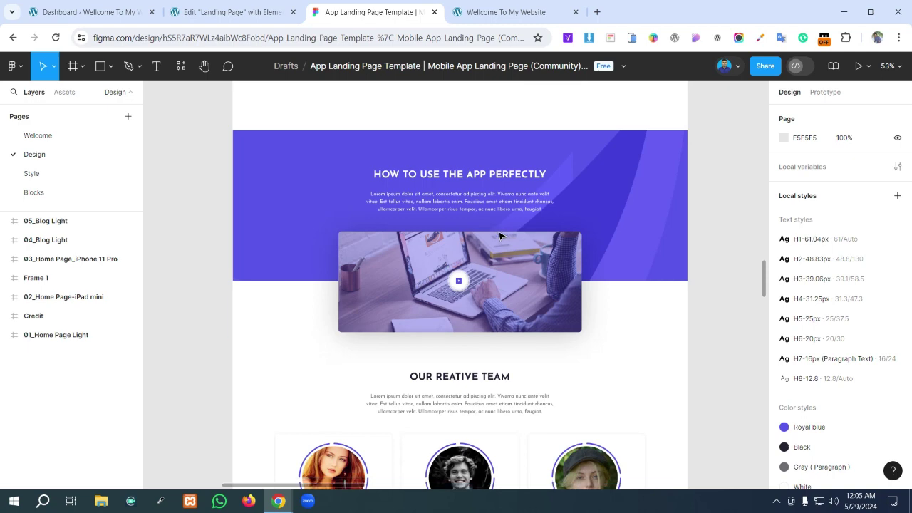
scroll(467, 326, "down", 3)
scroll(467, 327, "down", 15)
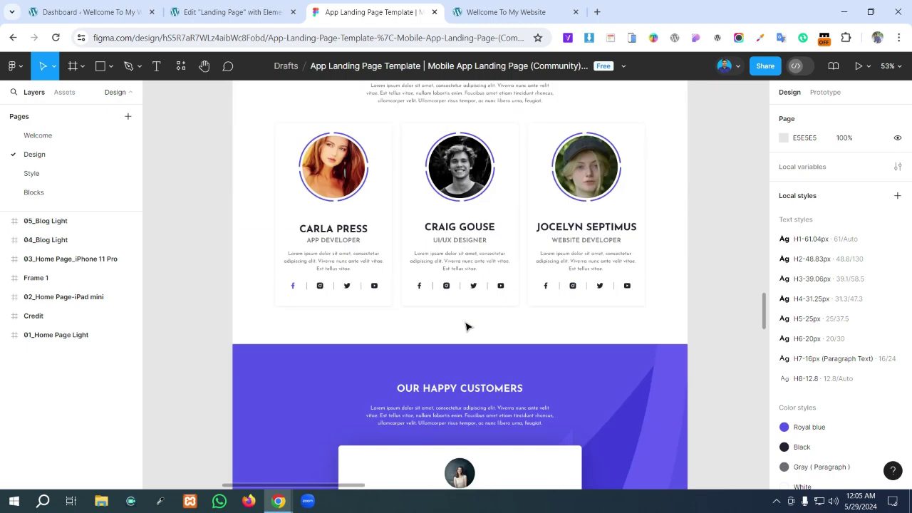
scroll(467, 327, "down", 3)
scroll(467, 326, "up", 15)
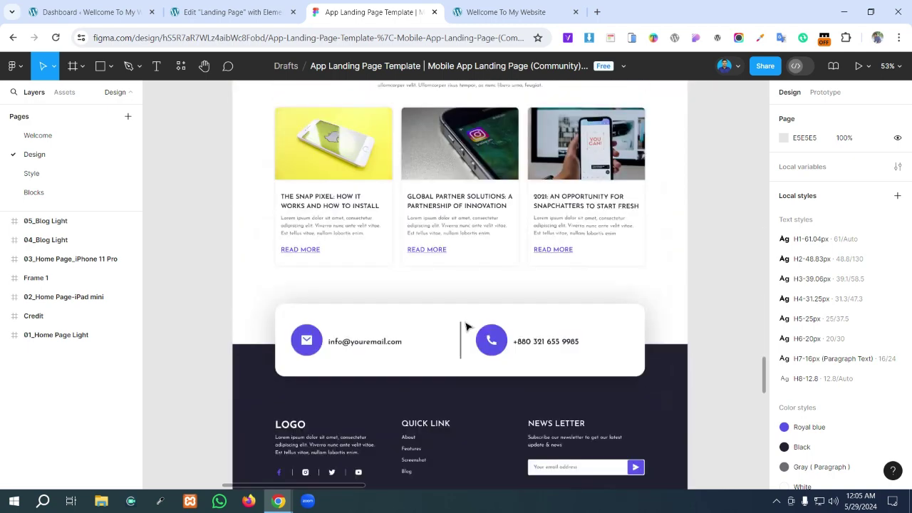
scroll(467, 322, "up", 8)
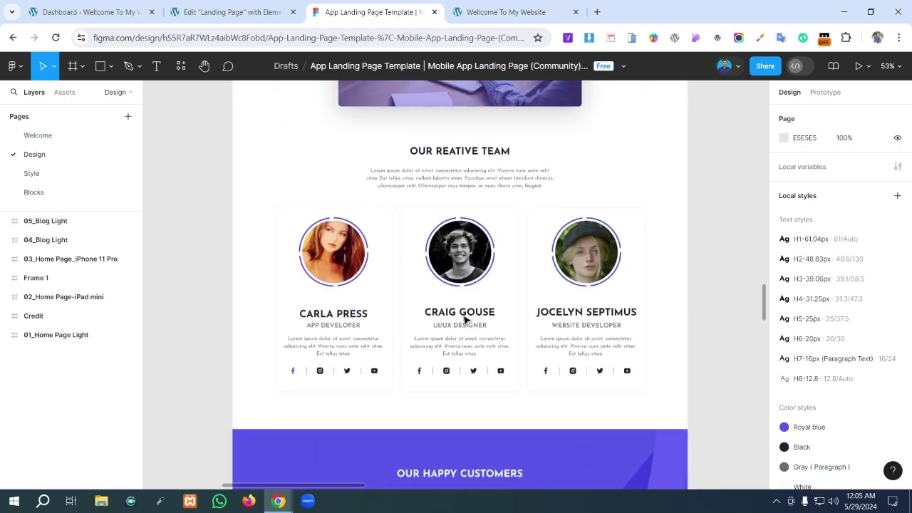
scroll(464, 319, "up", 4)
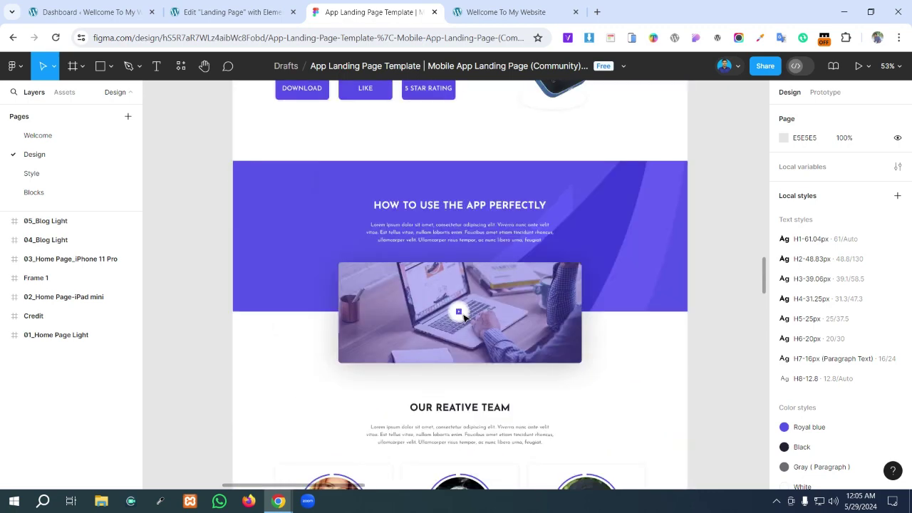
scroll(463, 318, "down", 1)
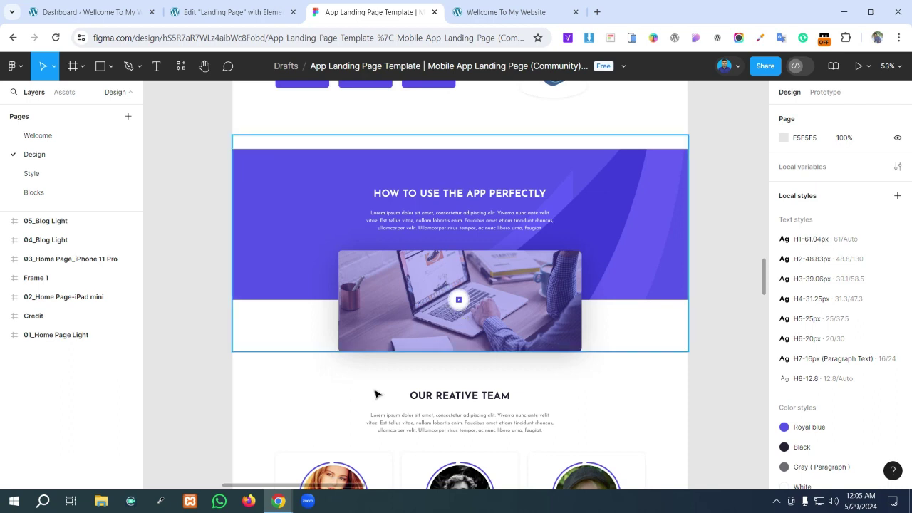
mouse_move(279, 503)
left_click(218, 435)
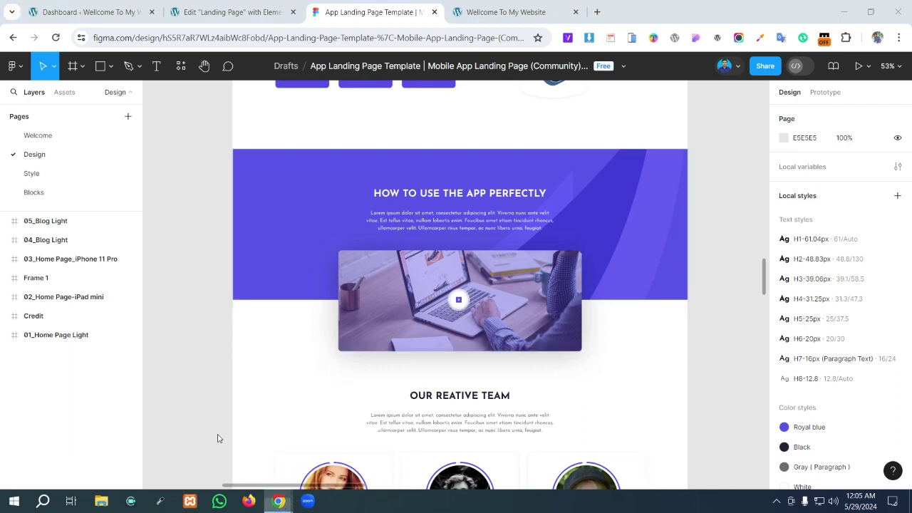
- Browse the channel's Videos tab, including the Figma video thumbnail, then minimise YouTube to return to Figma
scroll(604, 256, "down", 3)
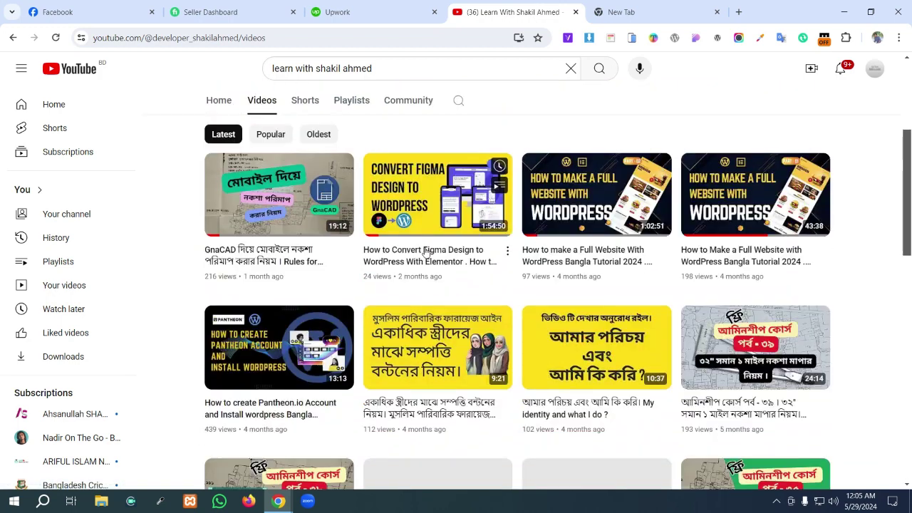
mouse_move(390, 182)
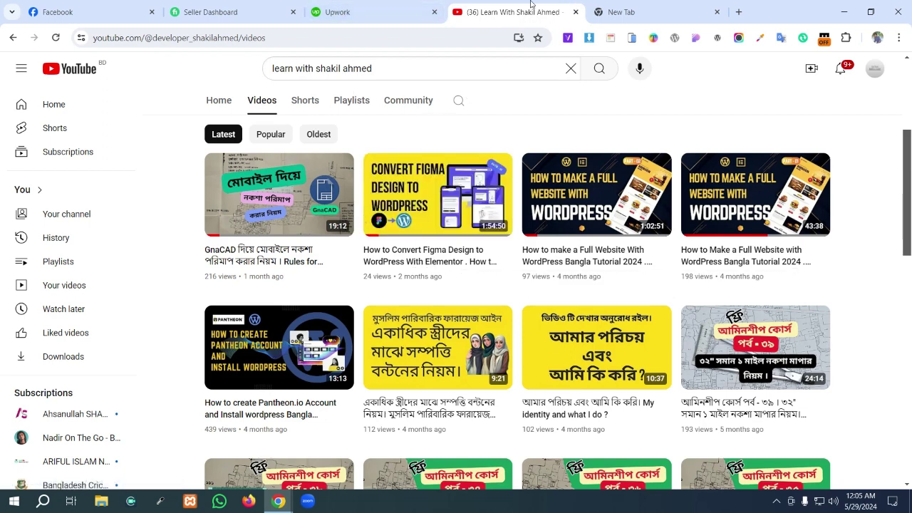
left_click(834, 11)
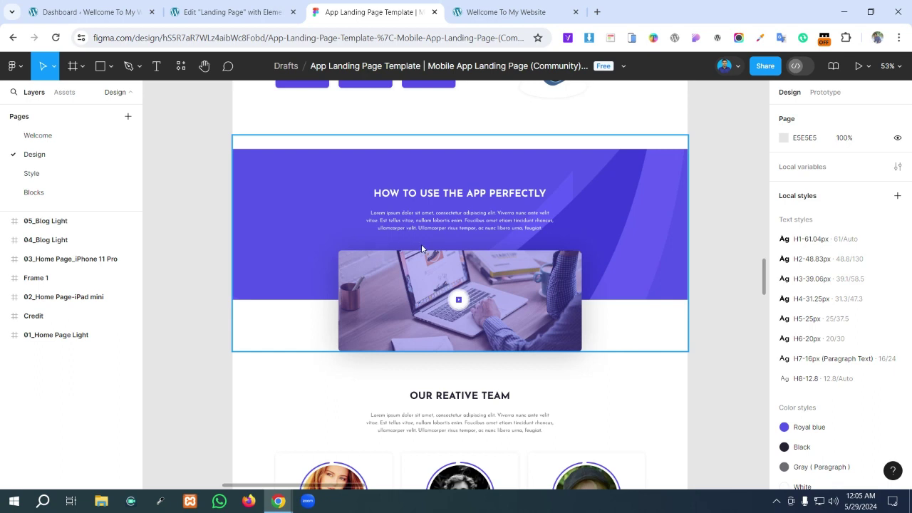
- Recheck the How to Use frame in Figma, then go to the WordPress 'Dashboard' tab
scroll(421, 248, "up", 5)
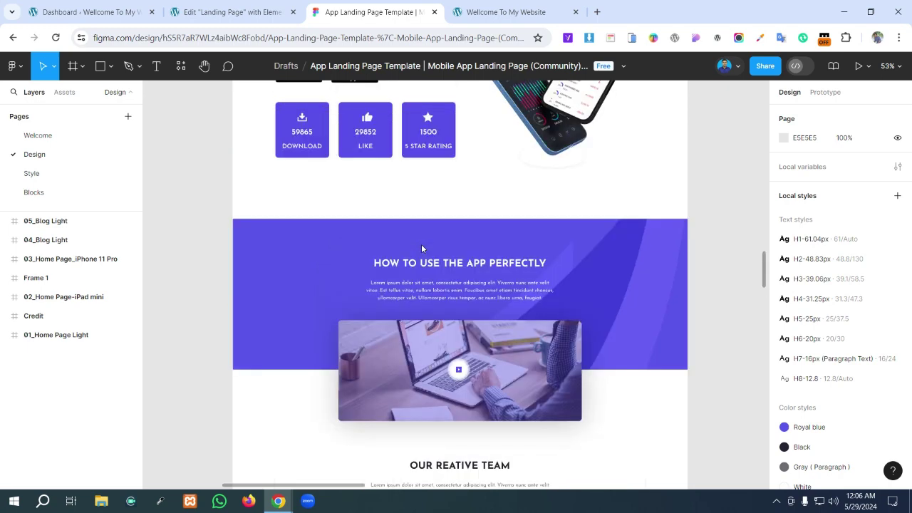
scroll(422, 248, "down", 5)
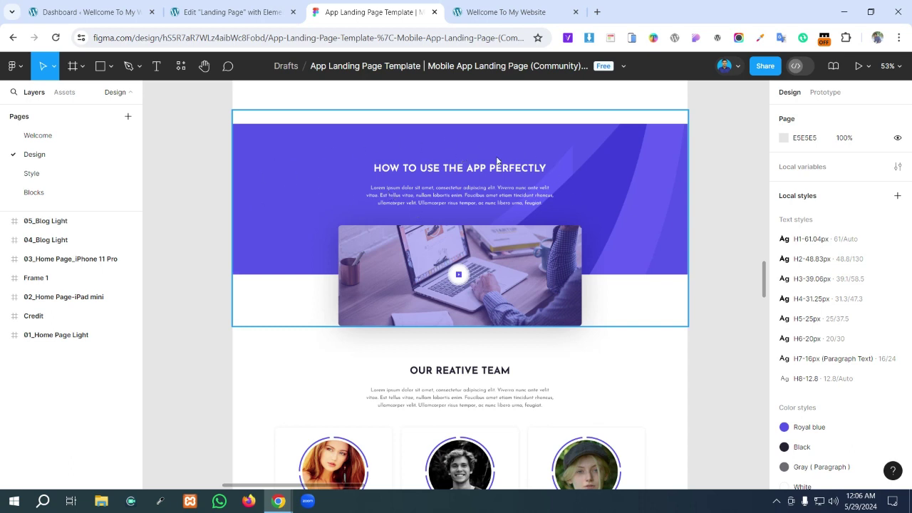
left_click(91, 9)
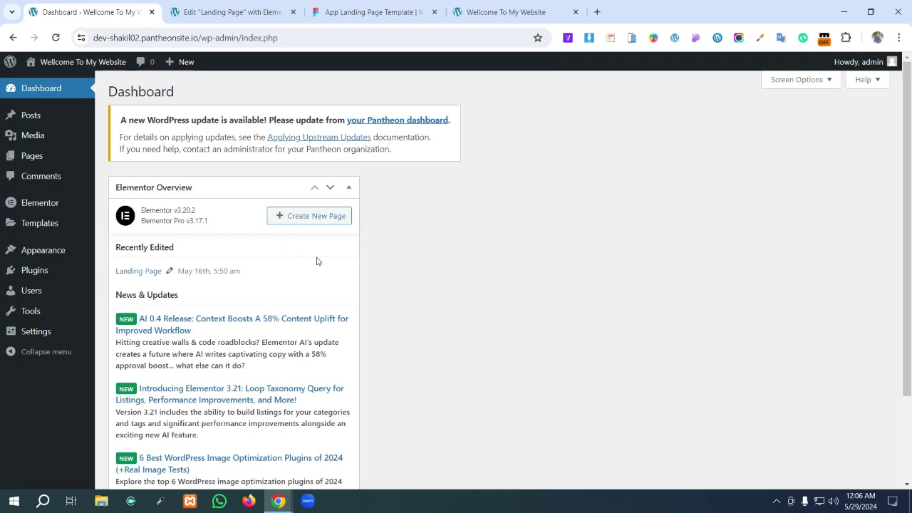
- Open All Pages in a new tab and view it, then go to the 'Edit Landing Page with Elementor' tab
mouse_move(48, 159)
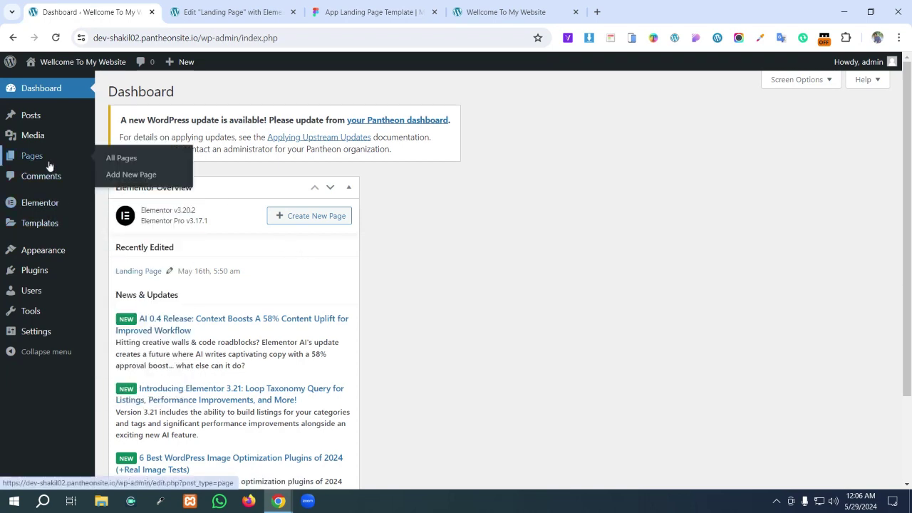
right_click(121, 163)
left_click(157, 172)
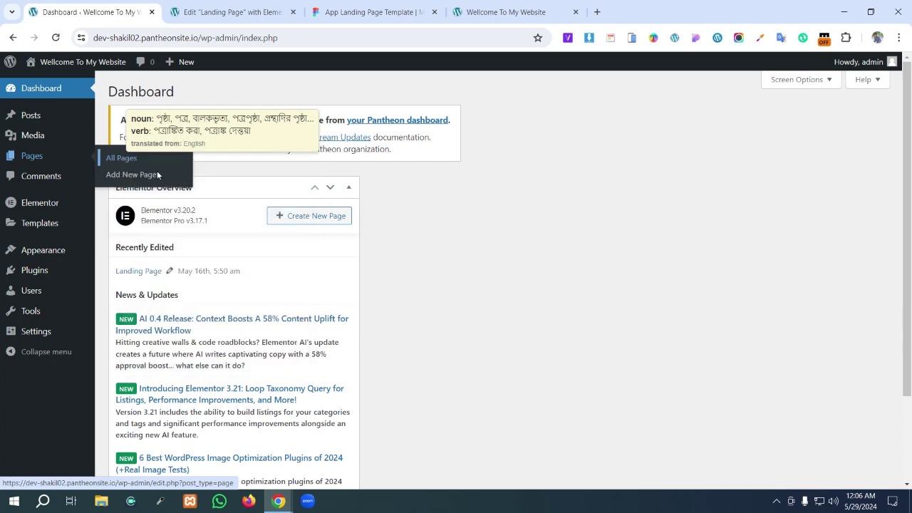
left_click(212, 4)
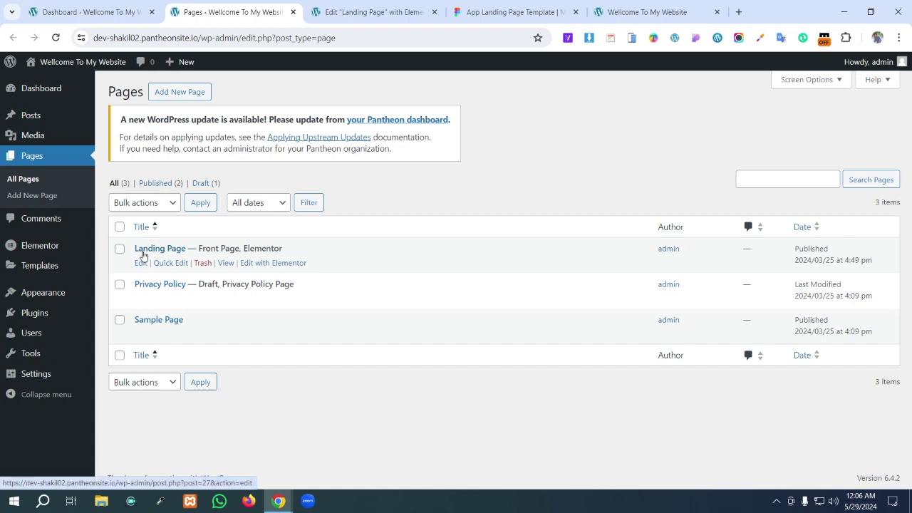
mouse_move(177, 254)
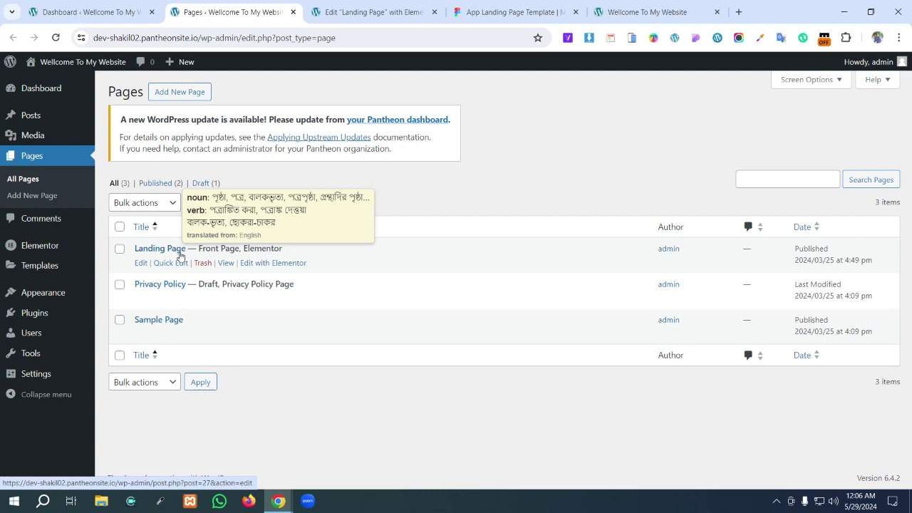
left_click(377, 11)
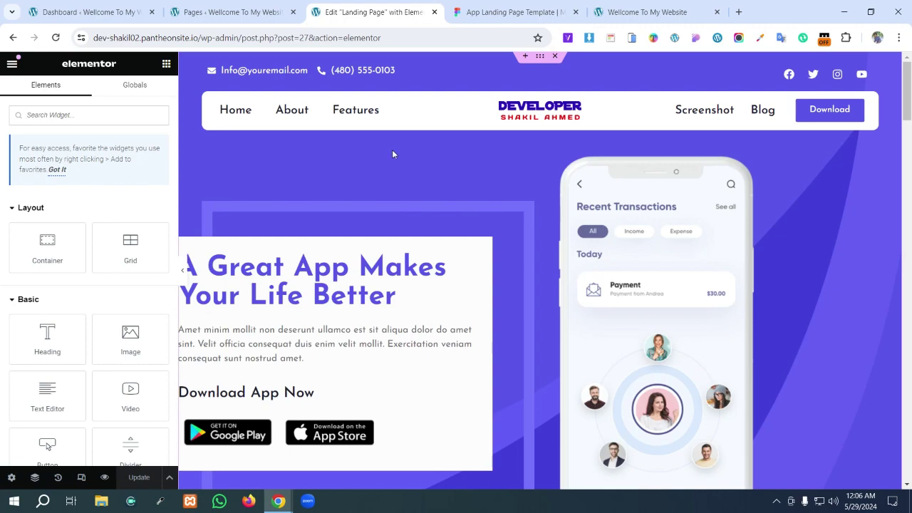
- Scroll the Elementor canvas past the download stats to the empty final section, then open the Figma design tab
scroll(393, 151, "down", 3)
scroll(392, 157, "down", 15)
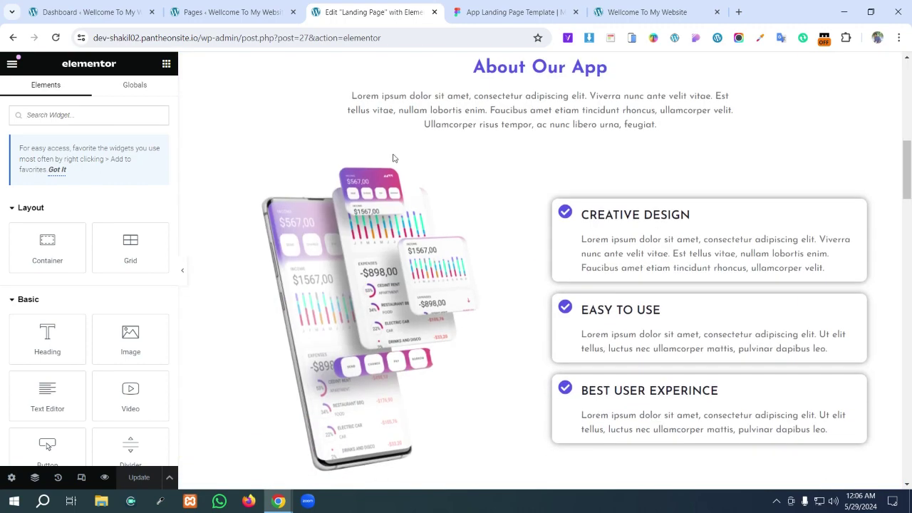
scroll(393, 157, "down", 20)
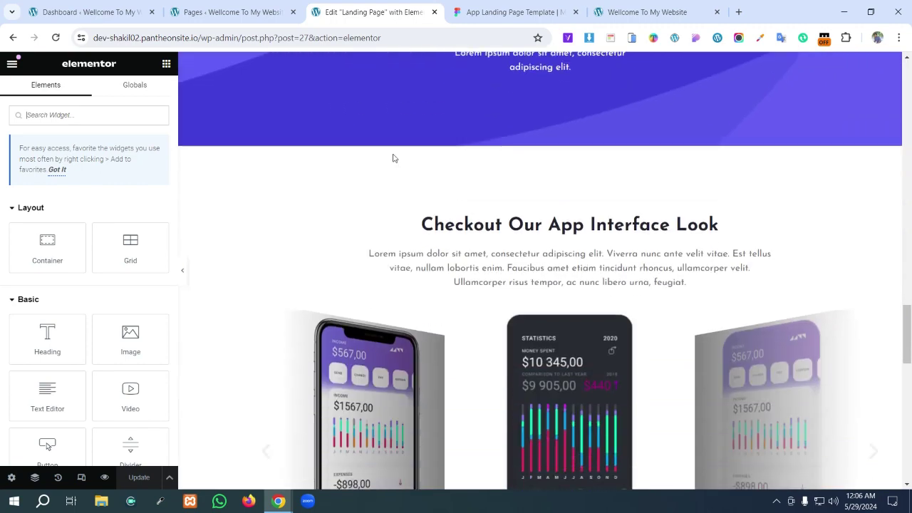
scroll(393, 157, "down", 5)
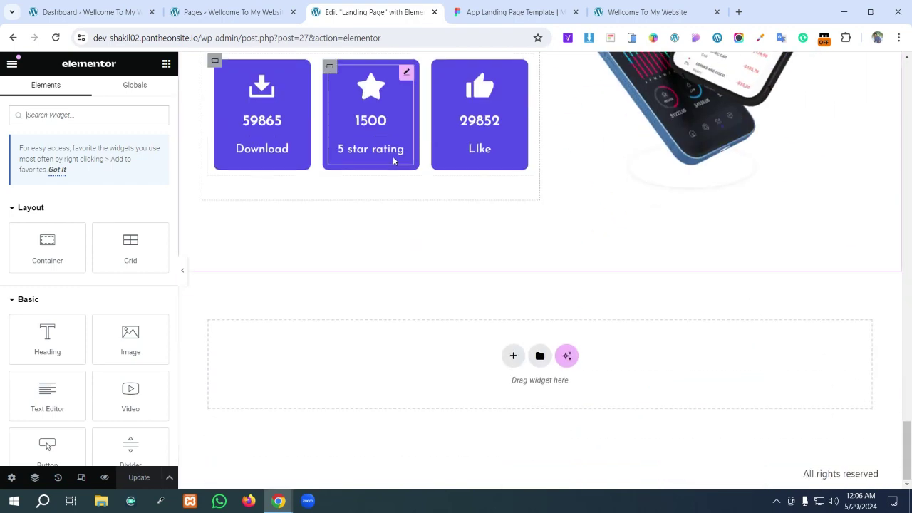
scroll(392, 160, "up", 1)
scroll(393, 161, "down", 1)
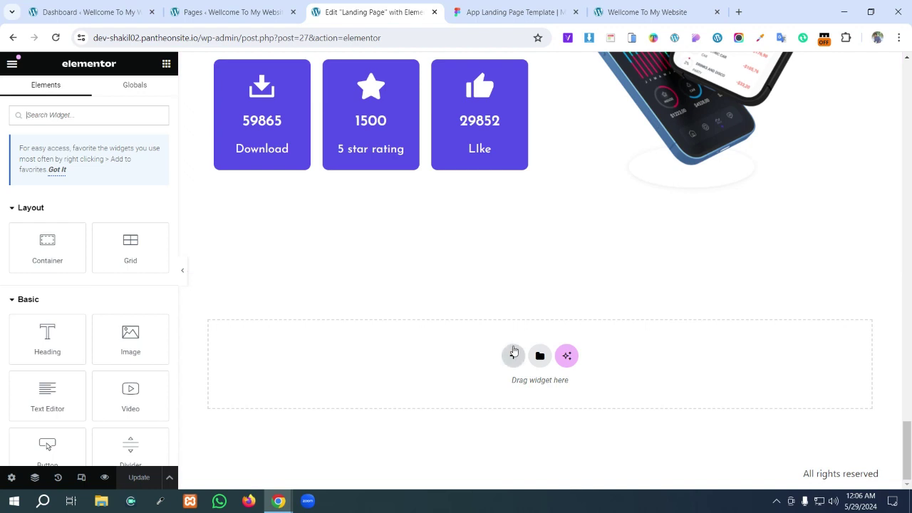
left_click(510, 12)
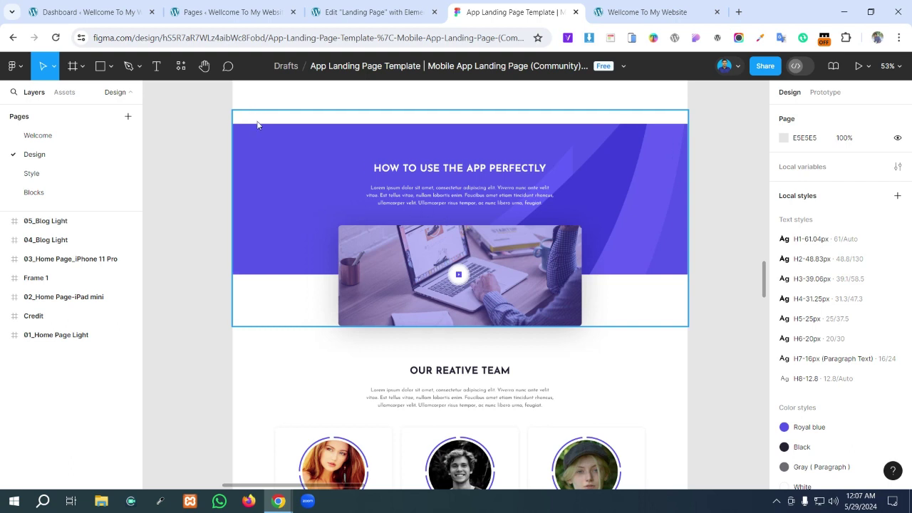
- Screenshot the How to Use section in Figma, including its video's lower half, then return to Elementor
left_click(229, 107)
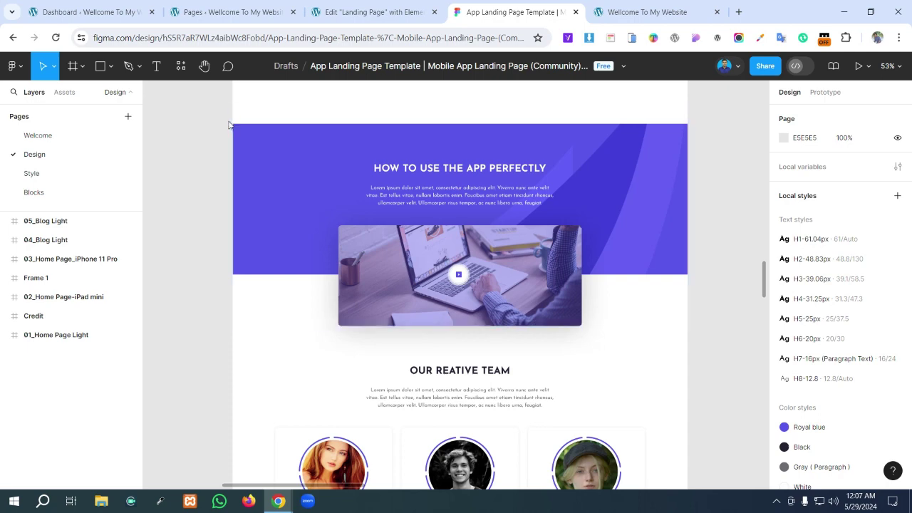
key("super+shift+s")
left_click_drag(231, 123, 687, 275)
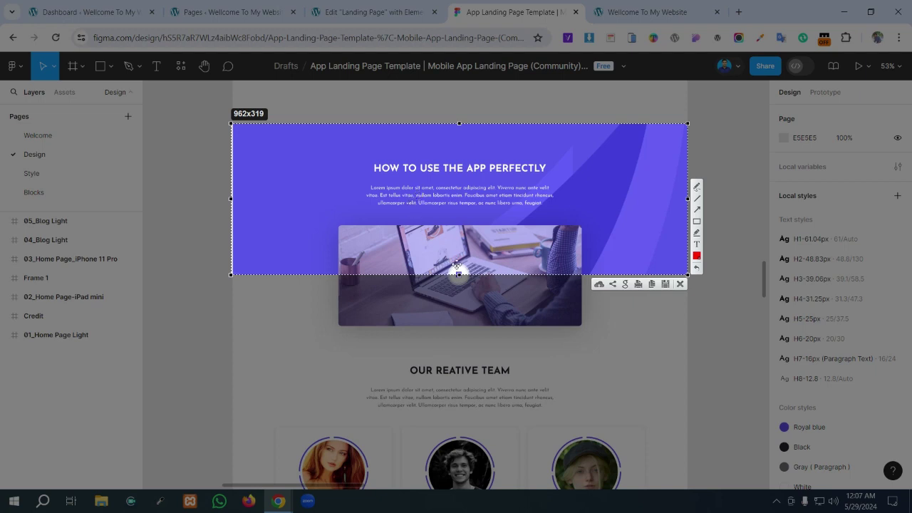
left_click_drag(463, 283, 461, 331)
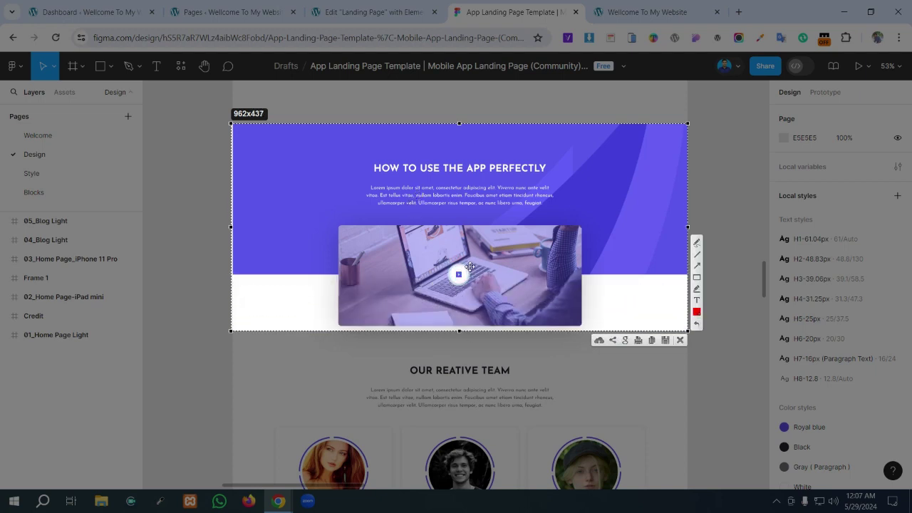
left_click(680, 341)
left_click(393, 12)
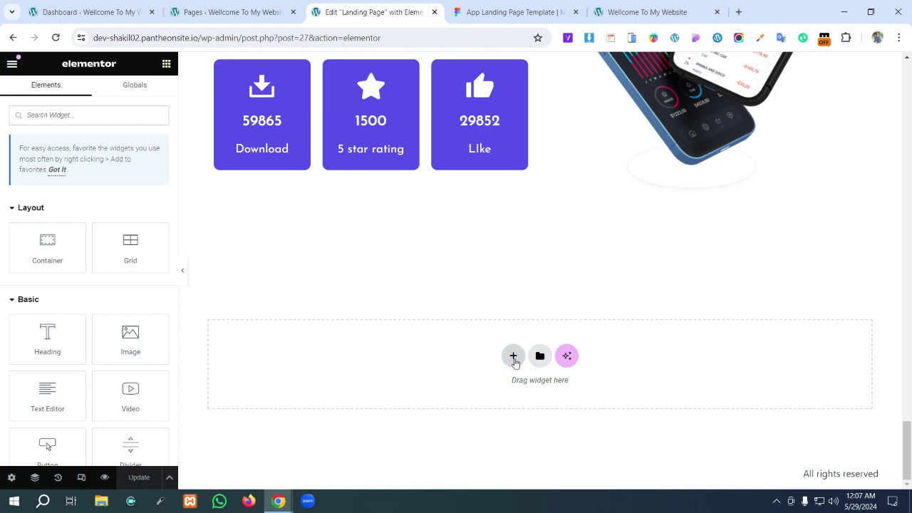
- Add a one-column Flexbox container below the download stats, then switch back to the Figma tab
left_click(514, 356)
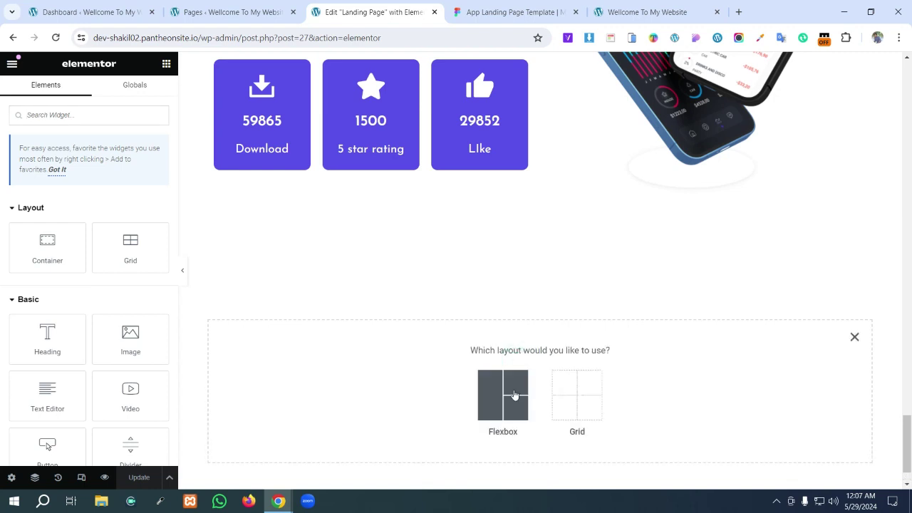
left_click(514, 395)
left_click(377, 390)
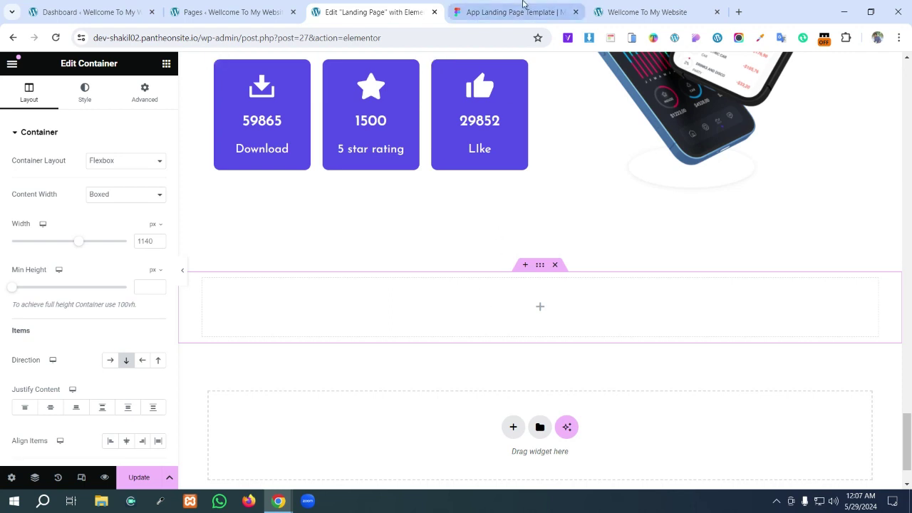
left_click(523, 10)
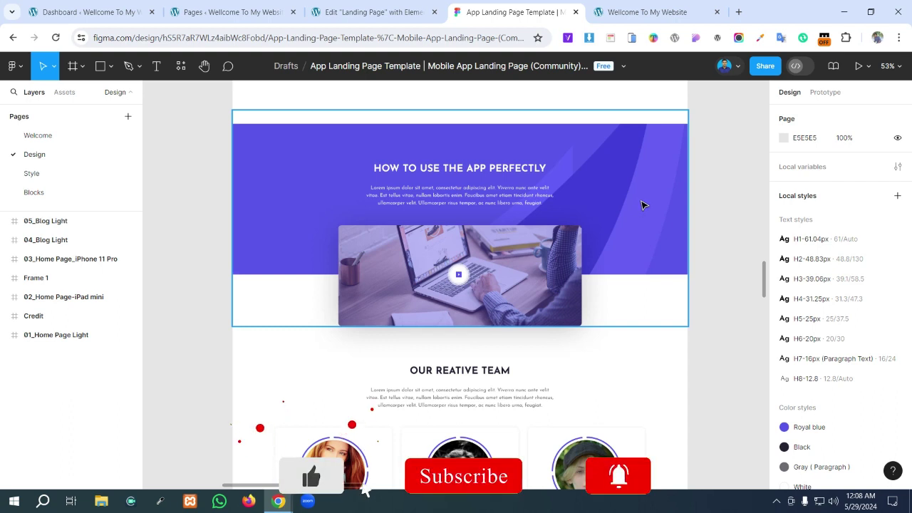
left_click(642, 206)
left_click(642, 205)
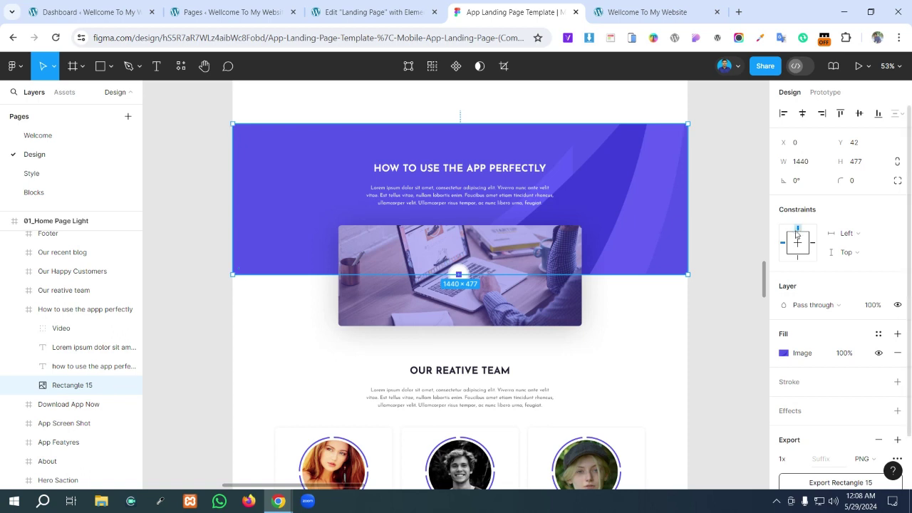
scroll(798, 239, "down", 2)
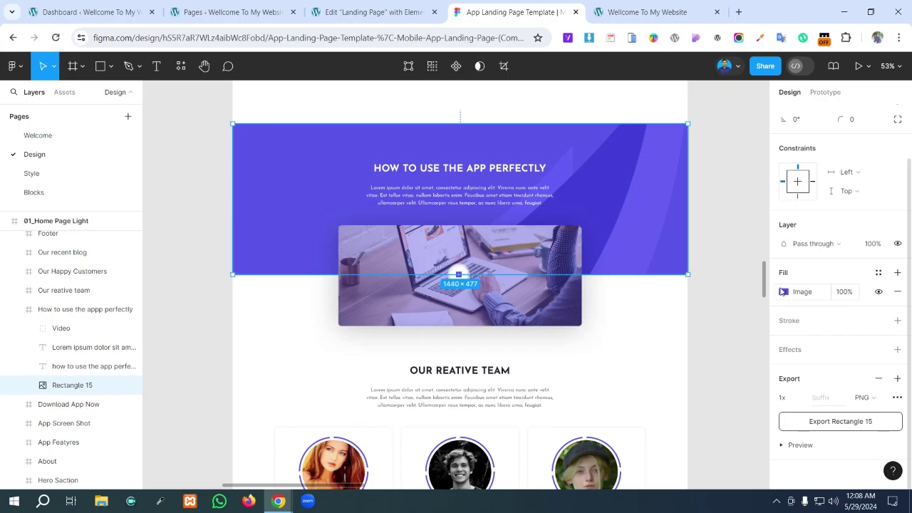
key("Print")
left_click_drag(777, 282, 836, 300)
left_click(831, 312)
left_click_drag(760, 439, 897, 462)
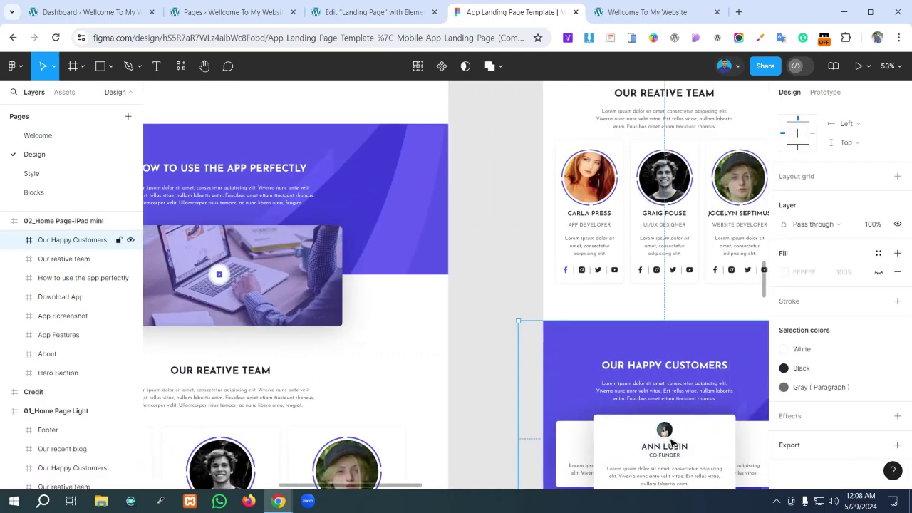
left_click_drag(403, 485, 335, 487)
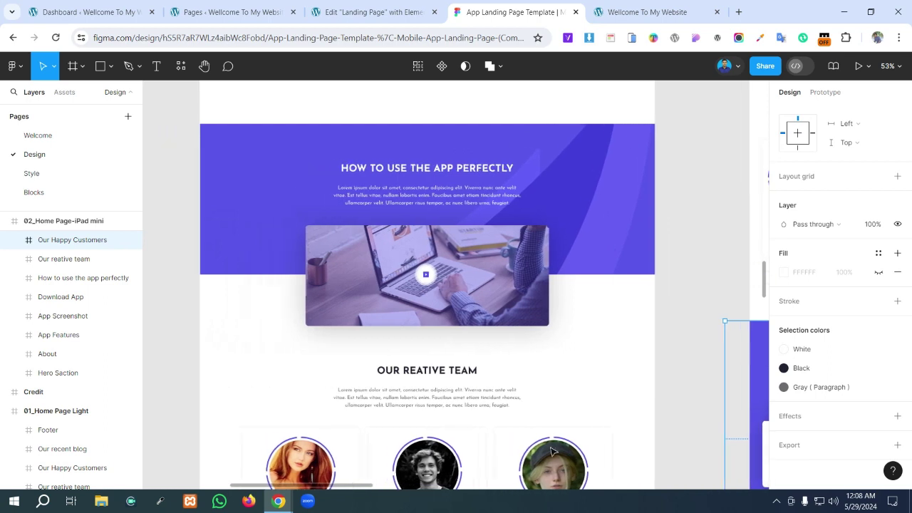
scroll(818, 365, "up", 2)
scroll(818, 365, "up", 2)
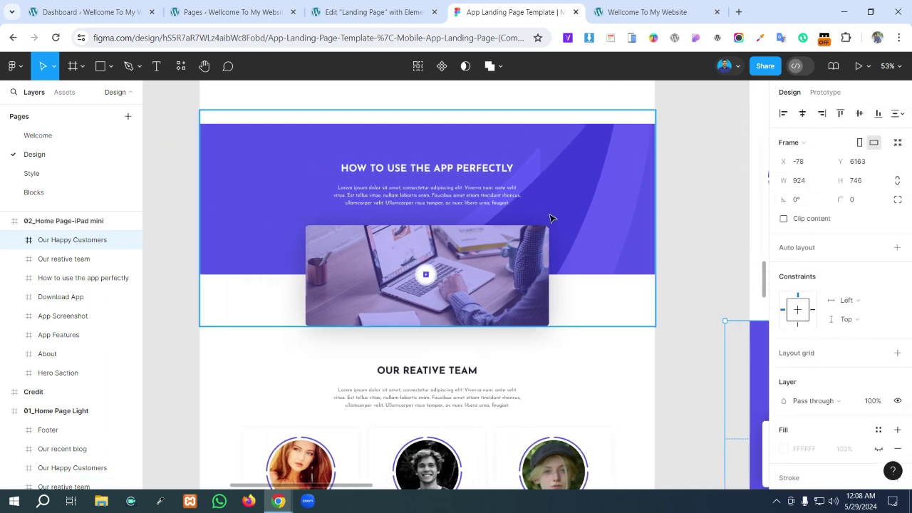
double_click(586, 214)
- Export the purple background, Rectangle 15, as a PNG, then minimise Chrome to the desktop
scroll(799, 442, "down", 3)
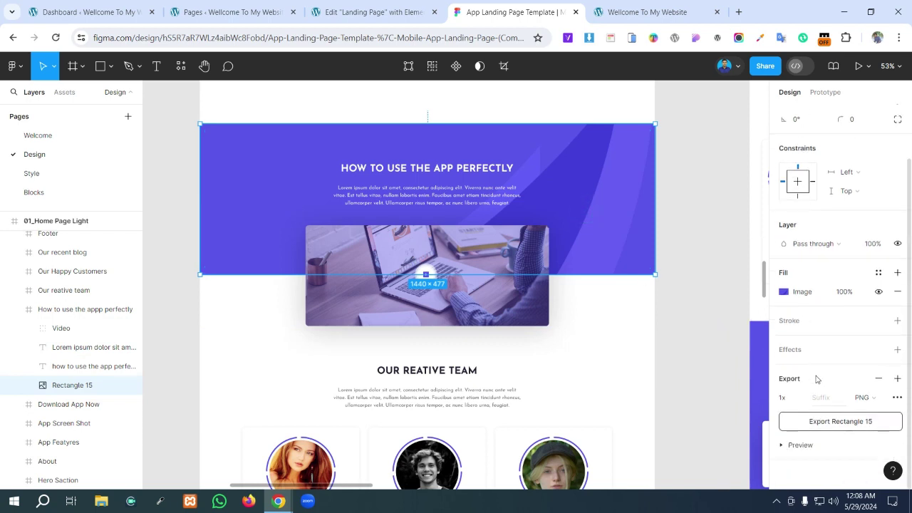
left_click(793, 446)
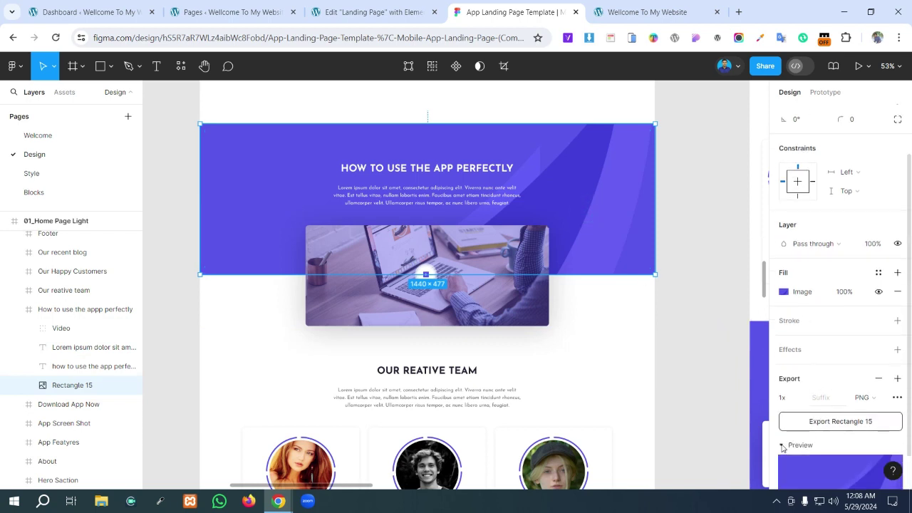
scroll(827, 431, "down", 1)
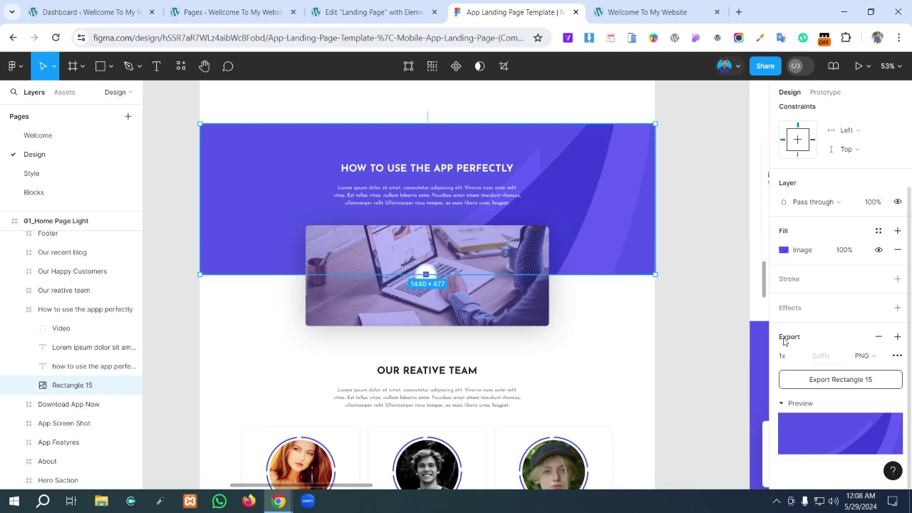
left_click(878, 358)
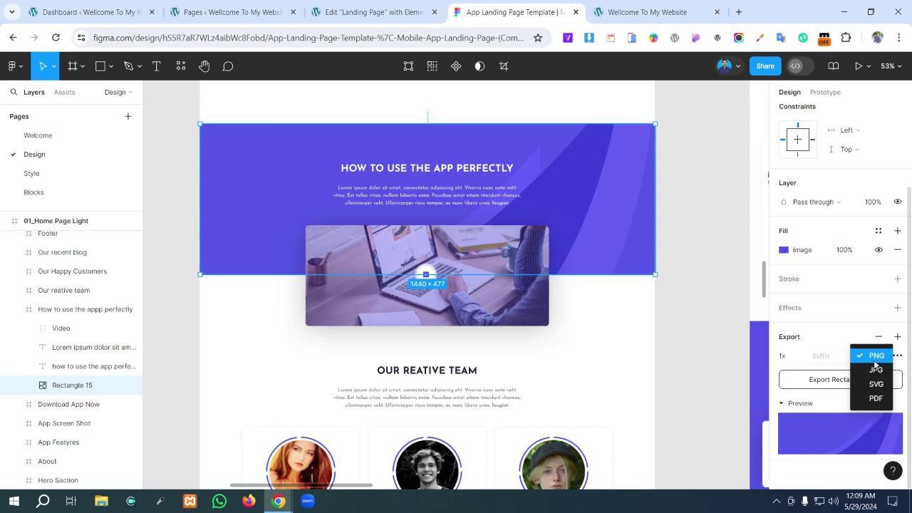
left_click(876, 362)
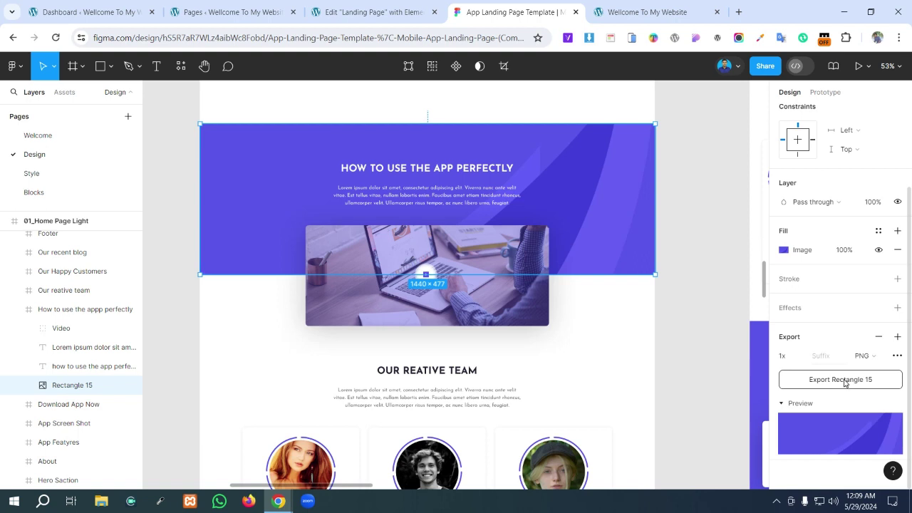
mouse_move(845, 383)
left_click(834, 381)
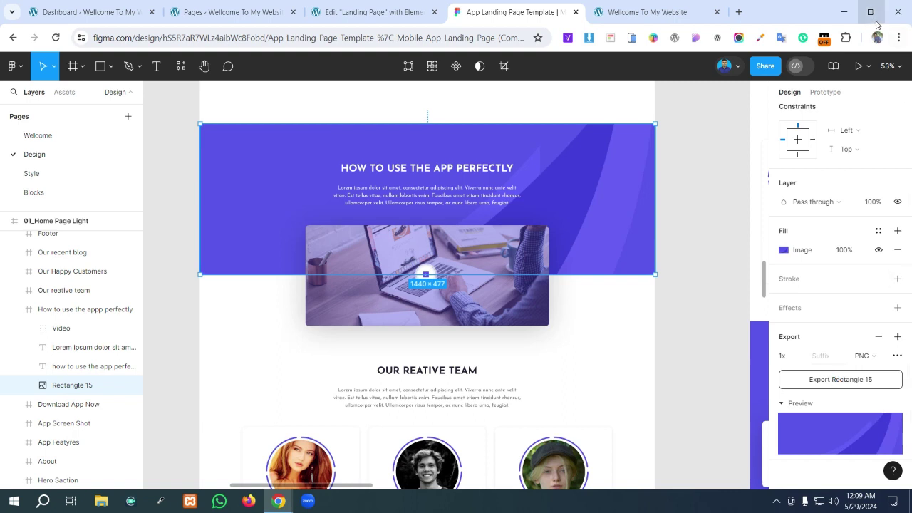
left_click(845, 16)
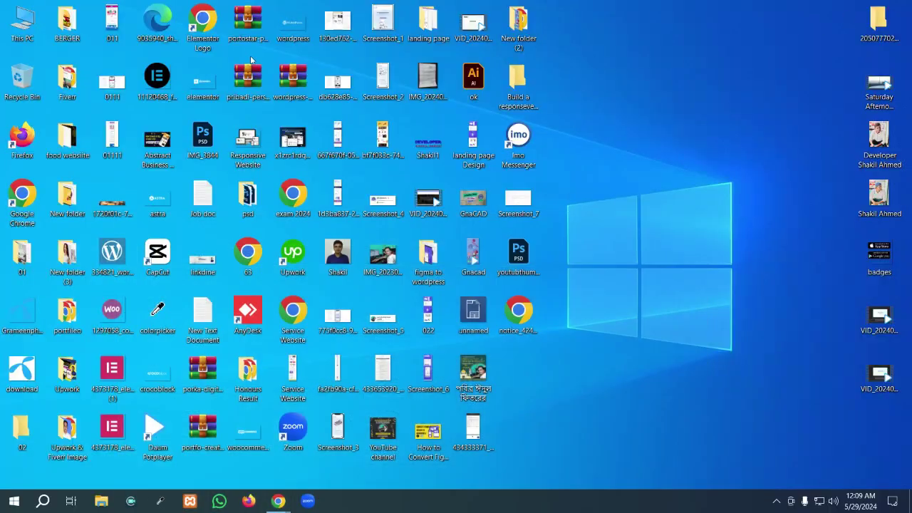
- Open Downloads in File Explorer and preview the exported Rectangle 15.png image
double_click(20, 24)
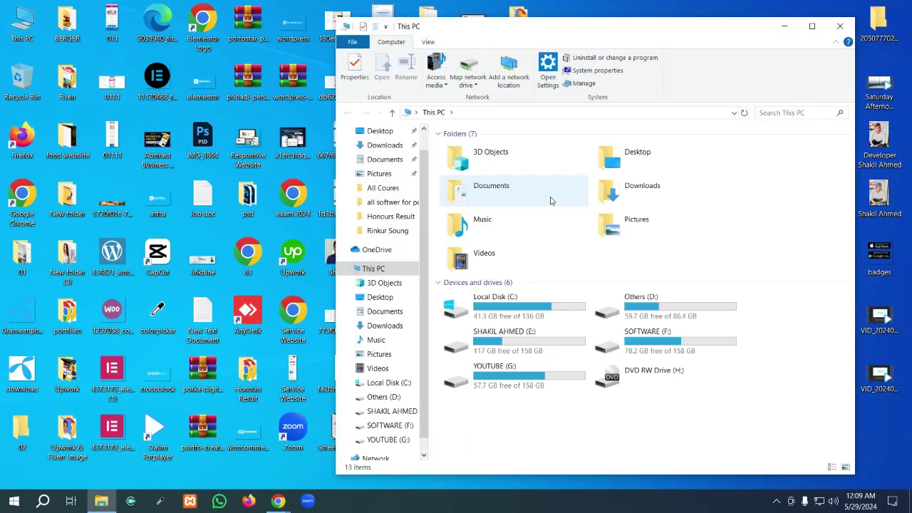
double_click(589, 35)
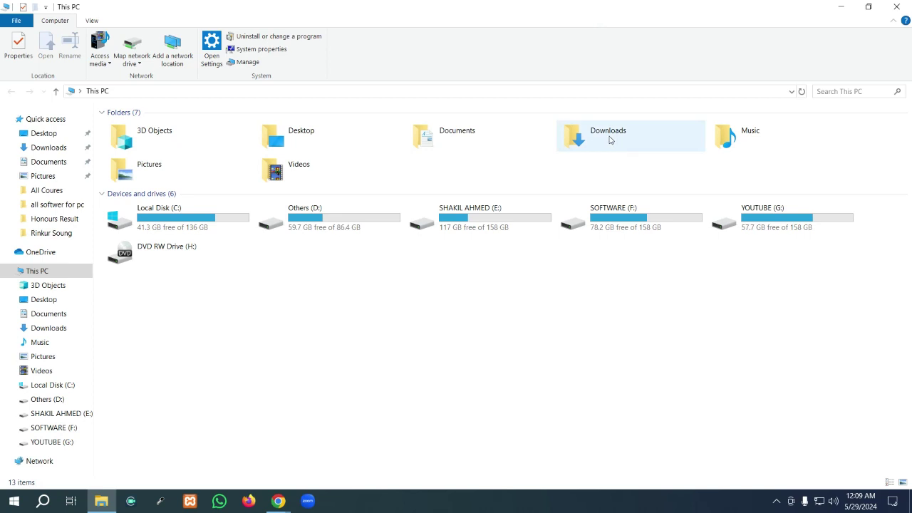
double_click(609, 140)
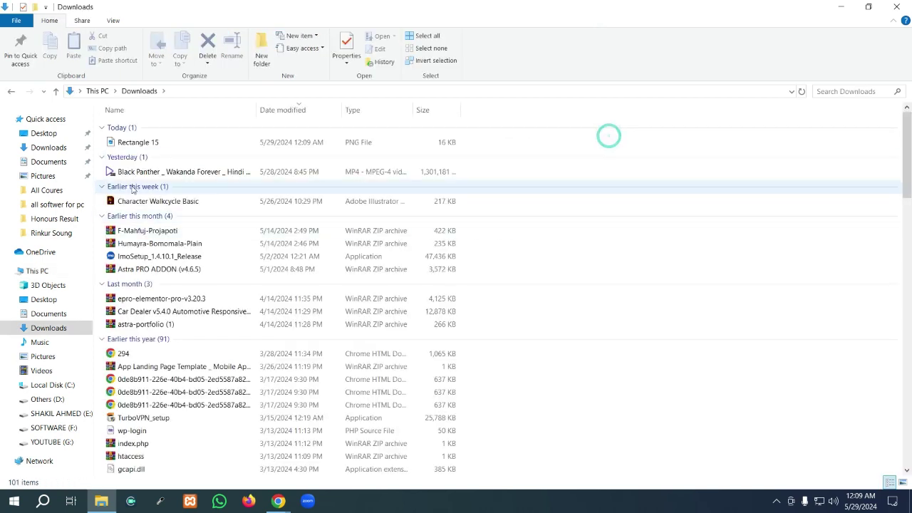
left_click(125, 145)
double_click(126, 143)
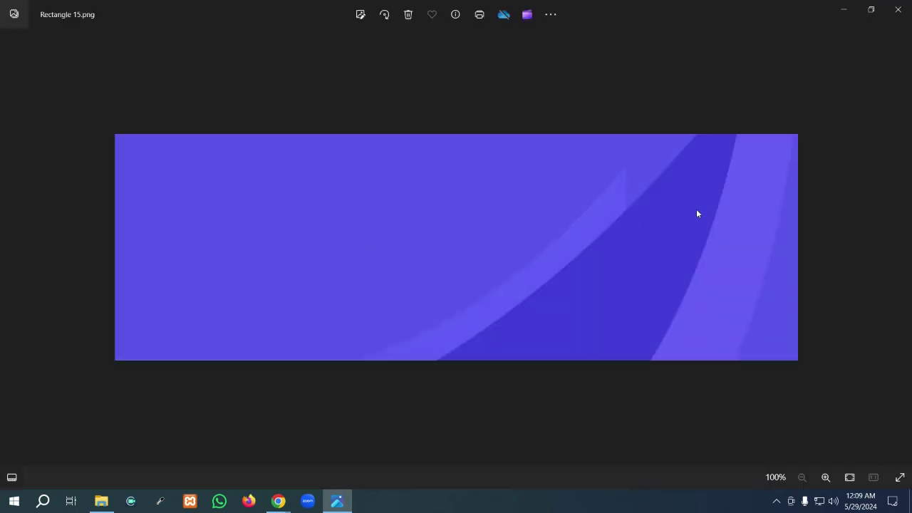
left_click(899, 8)
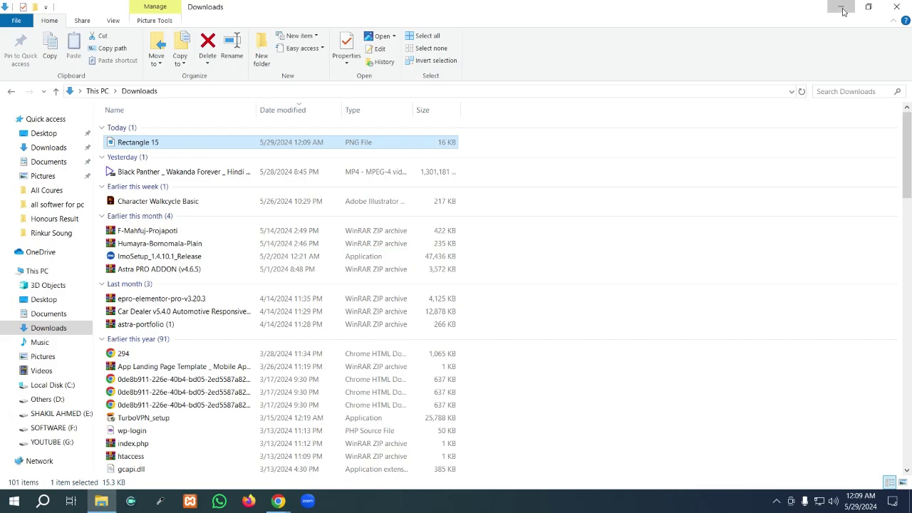
- Minimise File Explorer and bring the Figma App Landing Page Template window forward
left_click(841, 7)
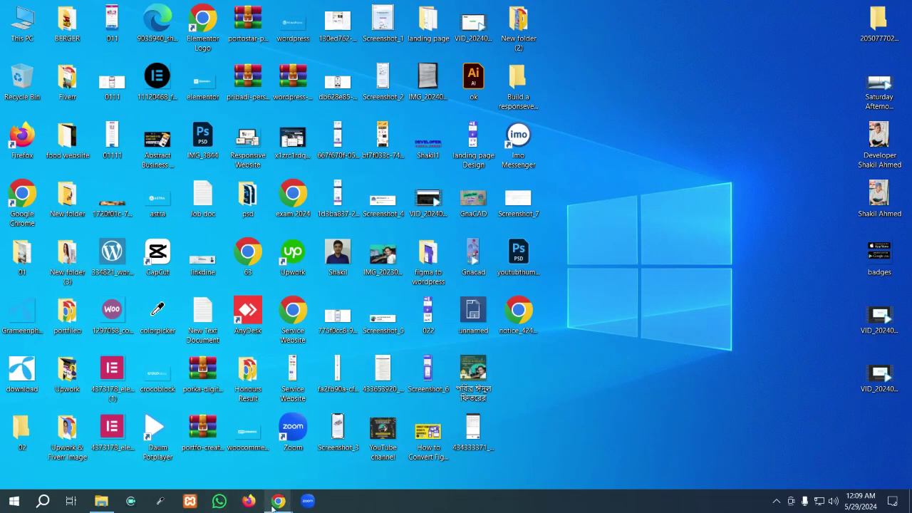
mouse_move(278, 502)
left_click(371, 457)
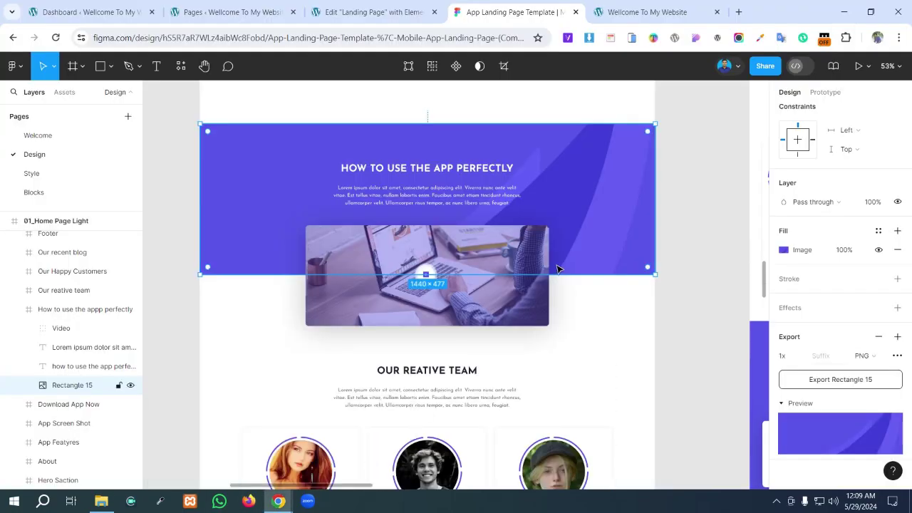
- Set the new container's Style background type to Classic and open its Image media picker
left_click(380, 11)
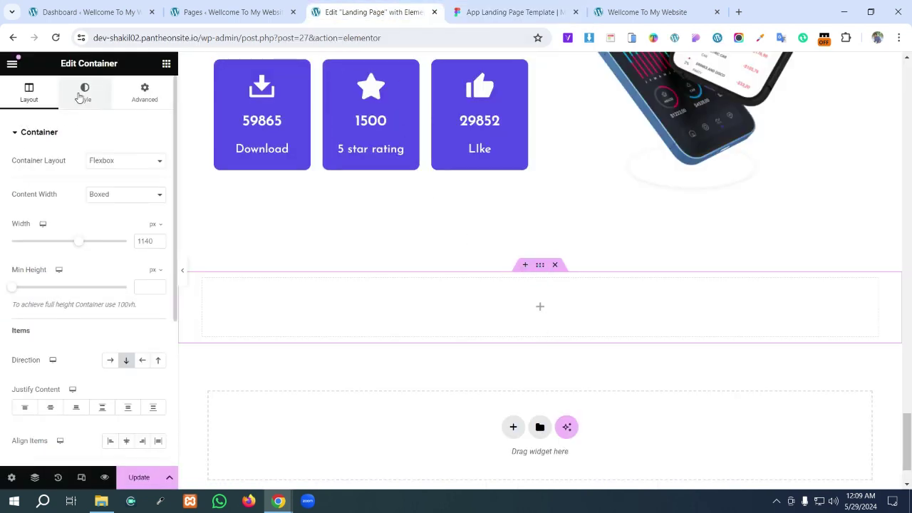
left_click(80, 97)
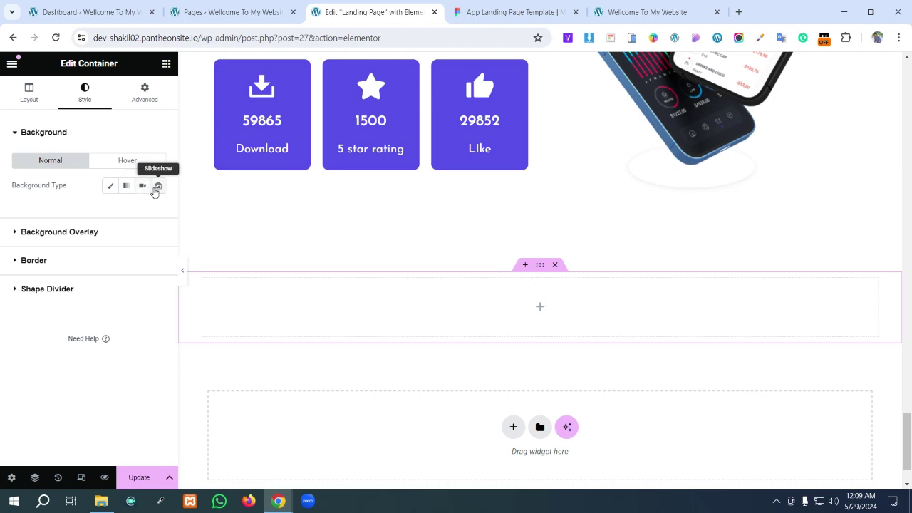
left_click(112, 187)
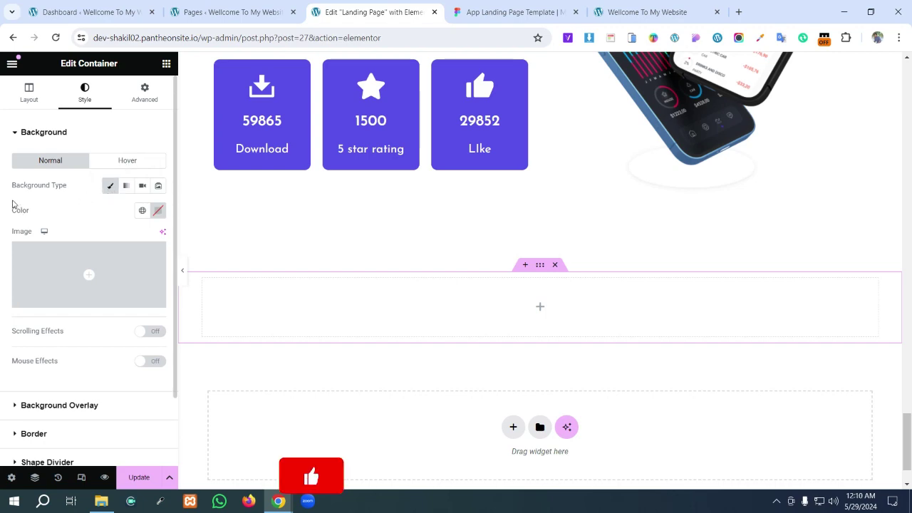
key("Print")
left_click_drag(6, 206, 175, 221)
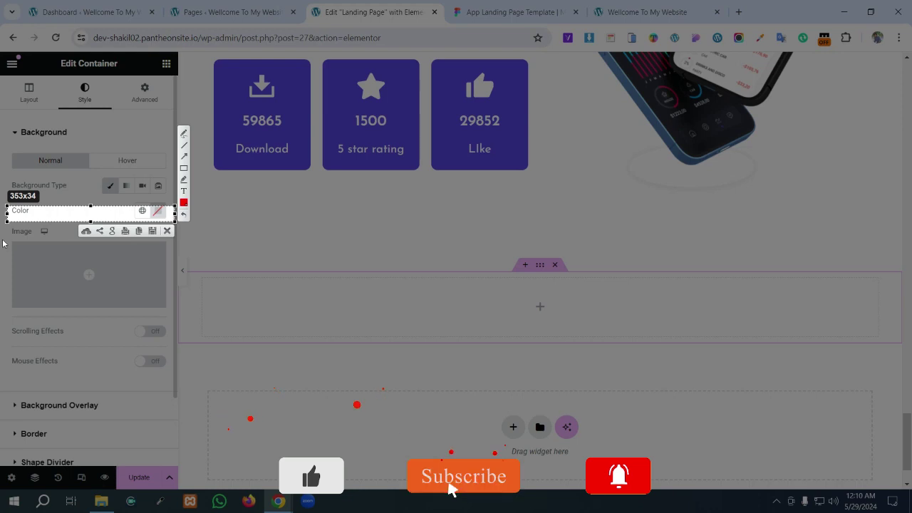
left_click_drag(4, 242, 169, 311)
left_click(162, 321)
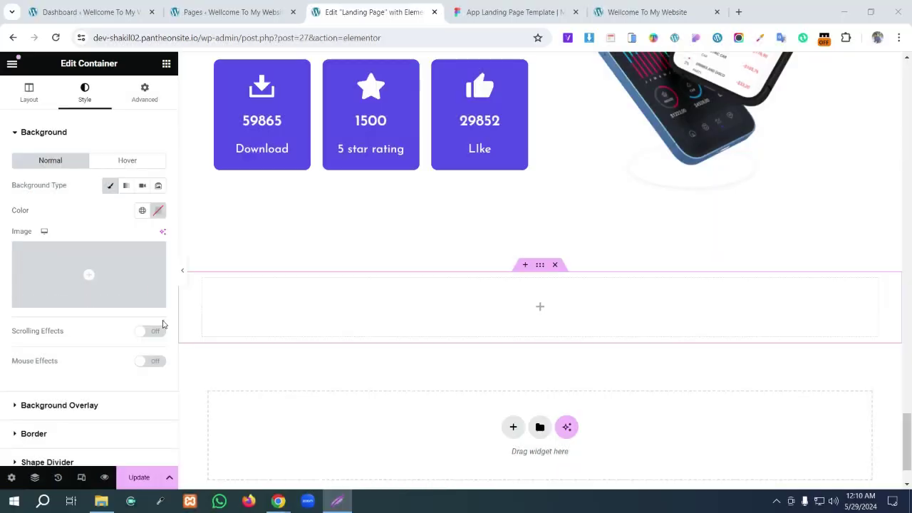
left_click(77, 272)
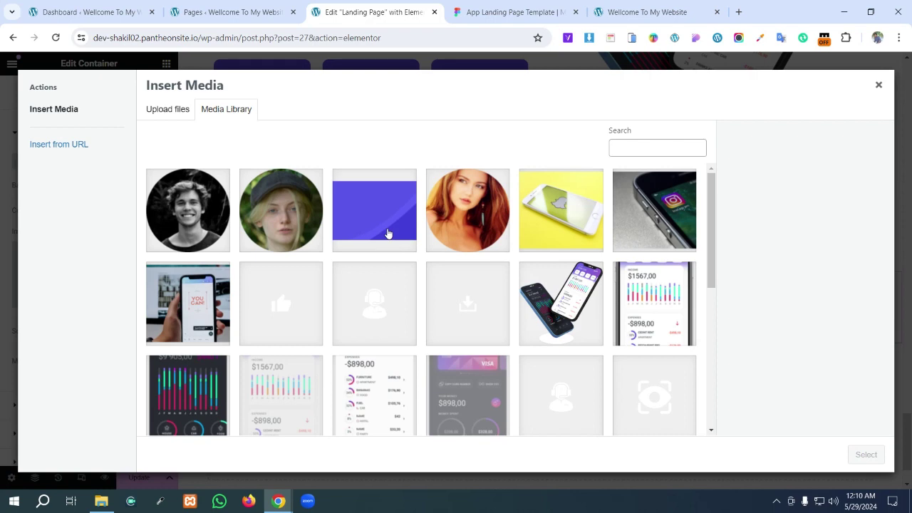
- Attempt to upload Rectangle 15 from the computer, then cancel and close the media picker
left_click(387, 233)
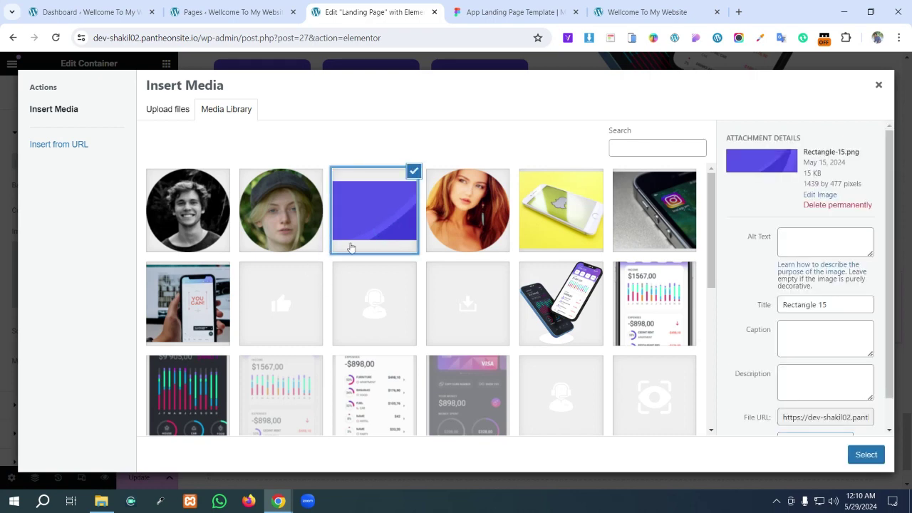
left_click(172, 110)
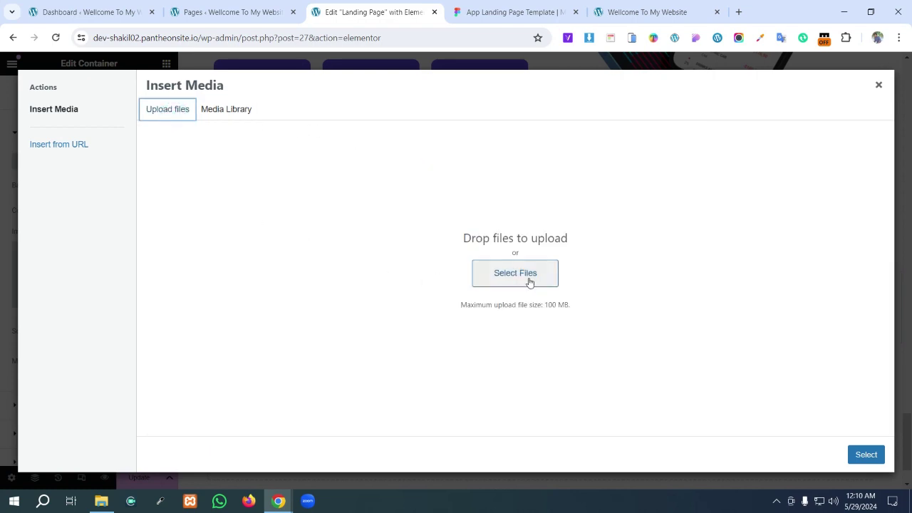
left_click(530, 283)
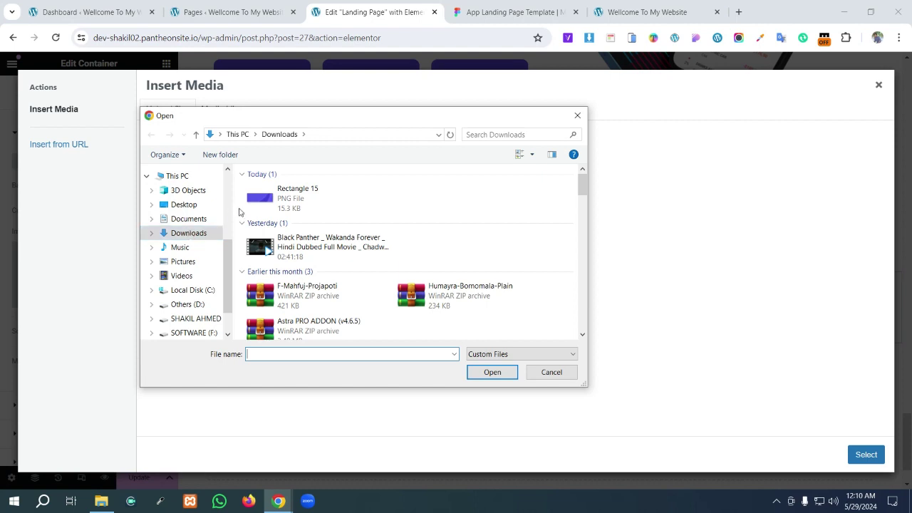
left_click(311, 200)
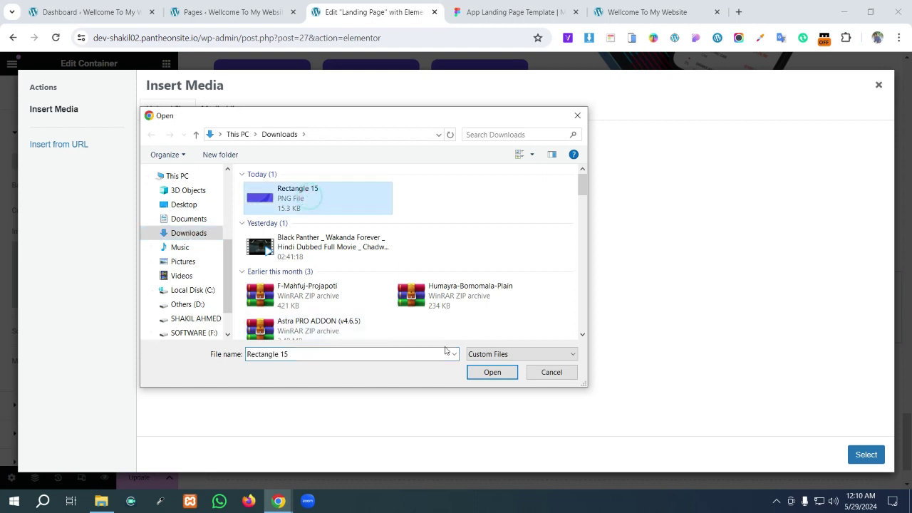
left_click(552, 373)
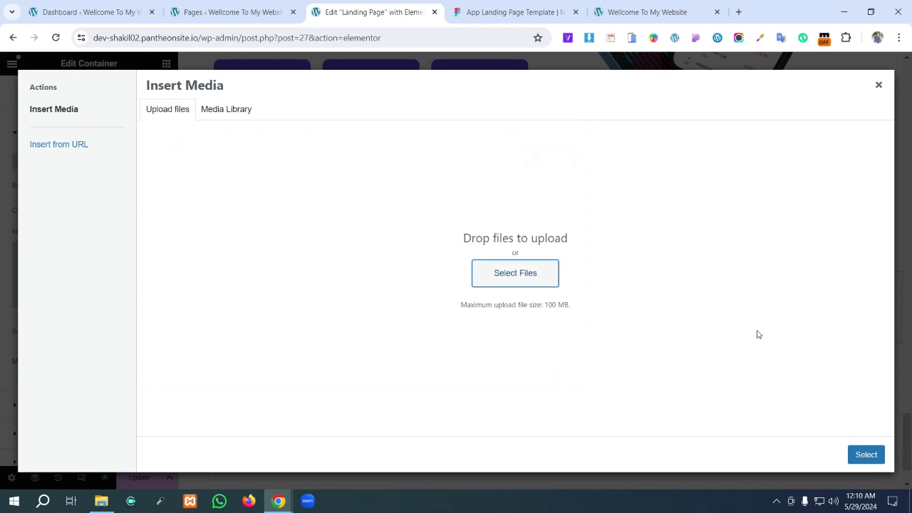
left_click(879, 86)
- Pick Rectangle-15 from the Media Library as the container's background image
left_click(150, 282)
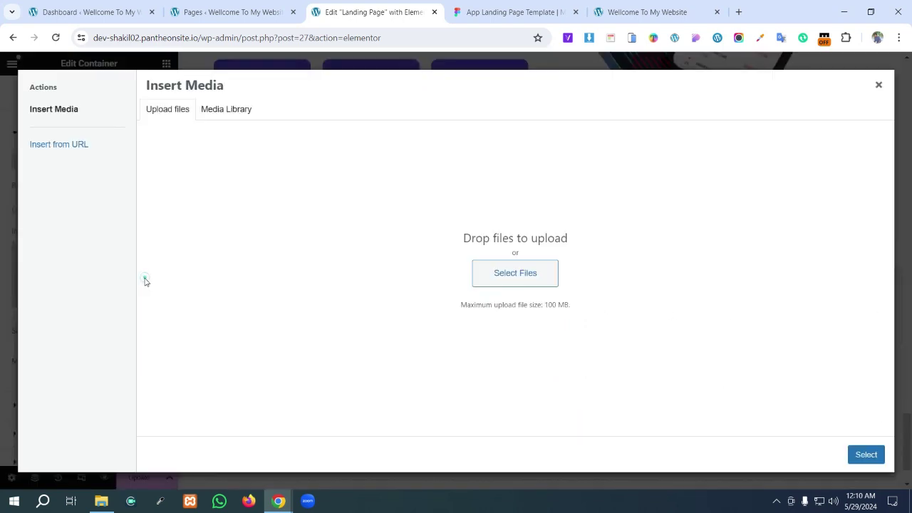
left_click(226, 110)
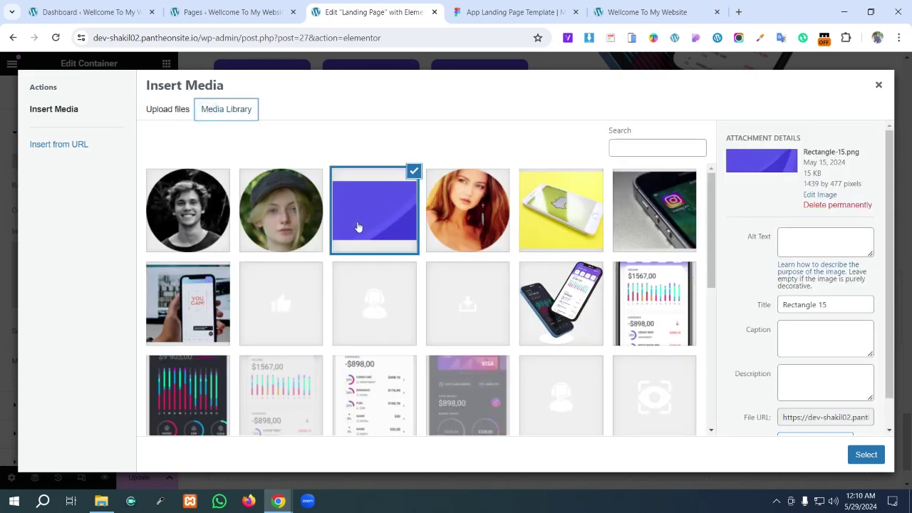
left_click(869, 457)
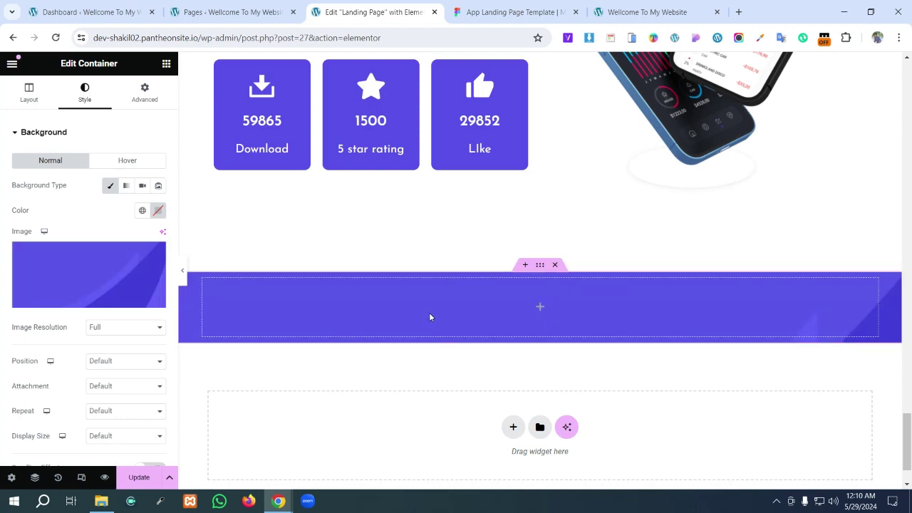
left_click(645, 12)
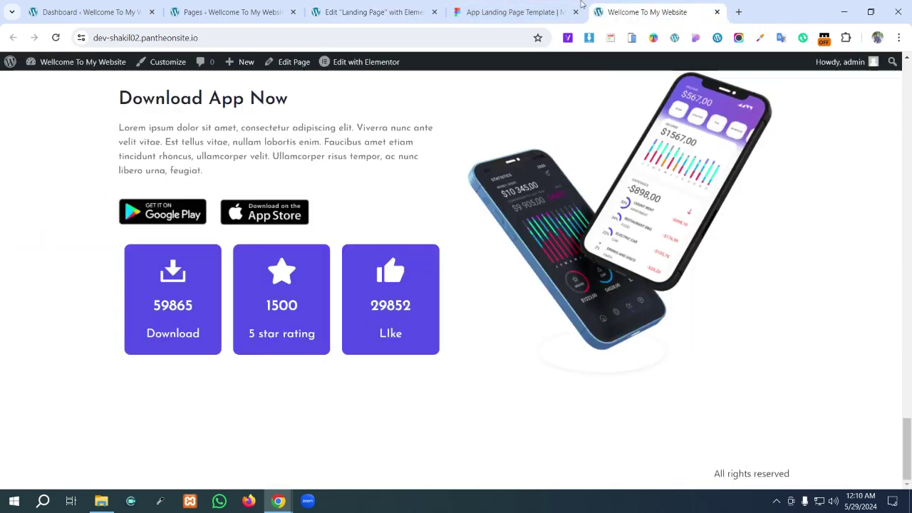
- Confirm in Figma's Design panel that the purple background is W 1440 by H 477
left_click(513, 12)
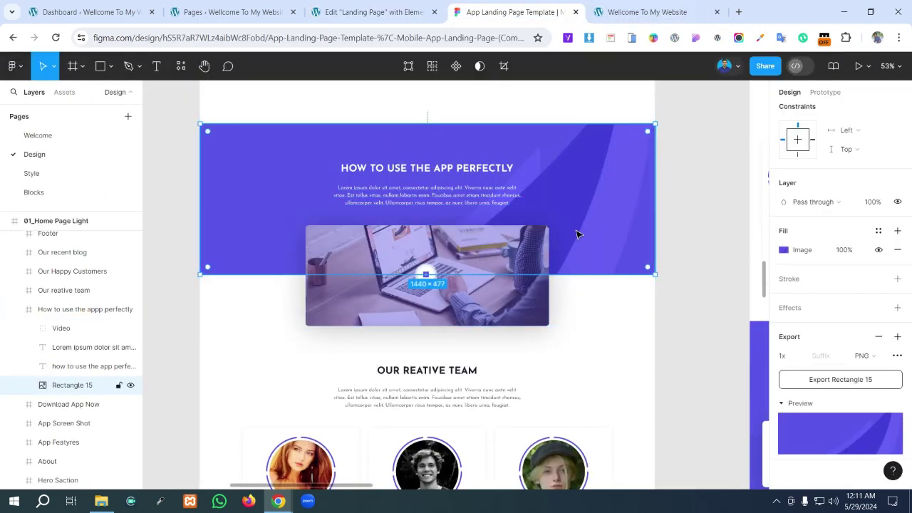
scroll(610, 259, "up", 1)
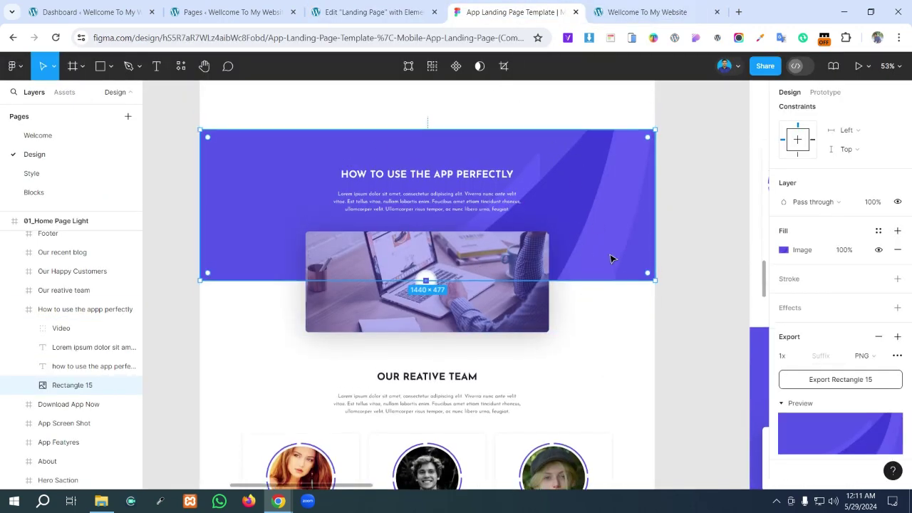
scroll(863, 225, "up", 1)
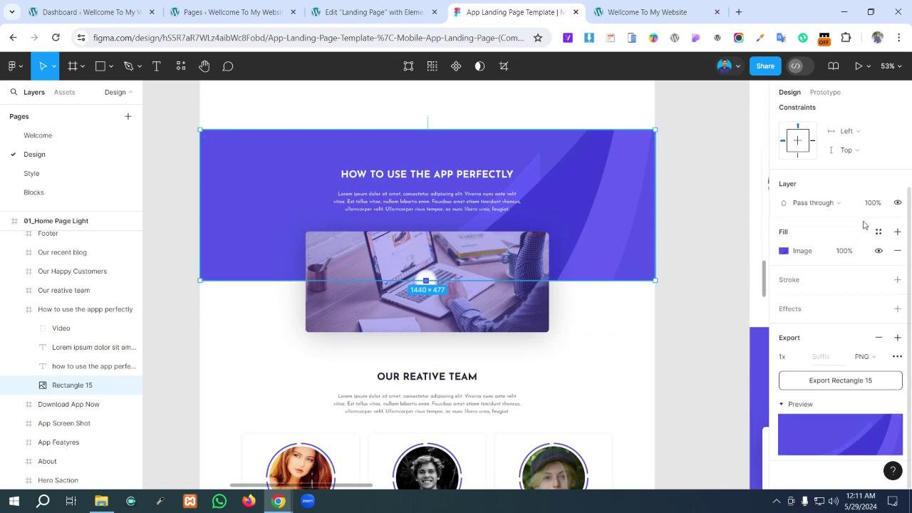
scroll(864, 225, "up", 3)
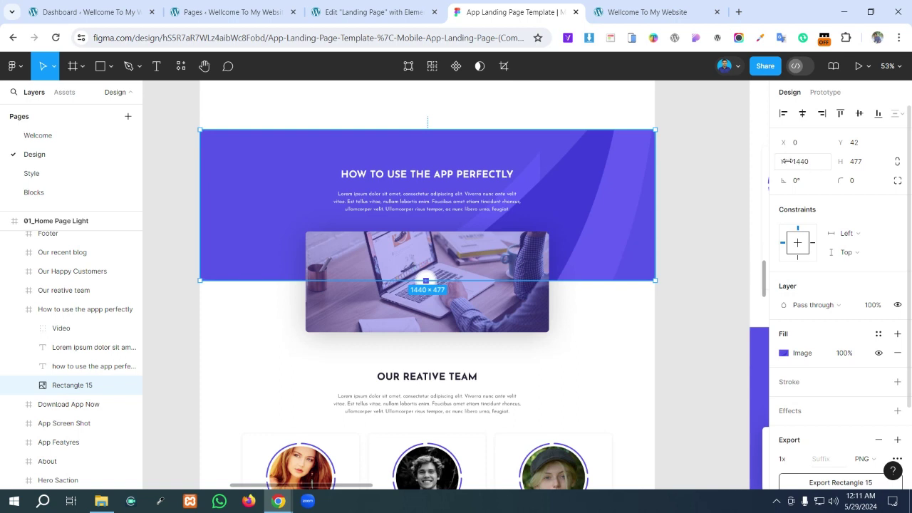
left_click(367, 12)
left_click(28, 97)
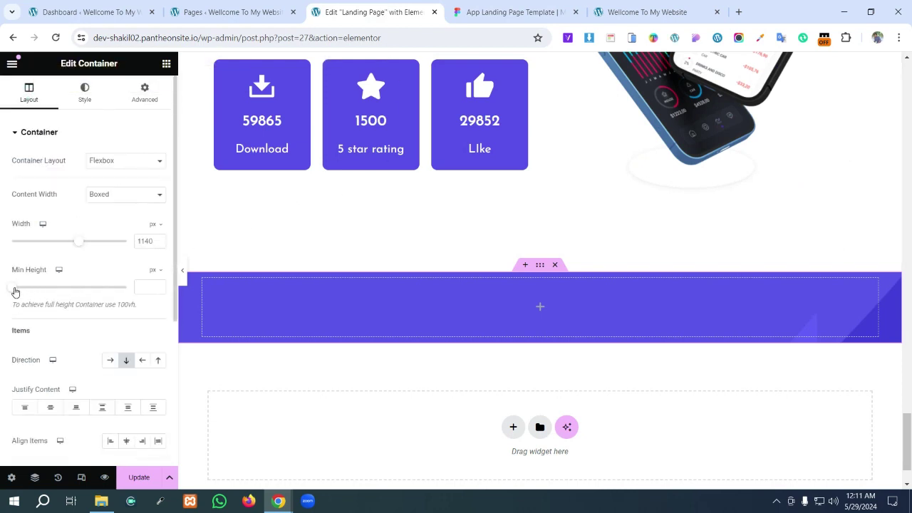
- Set the purple container's Layout Min Height to 477 px
left_click(147, 286)
type("470")
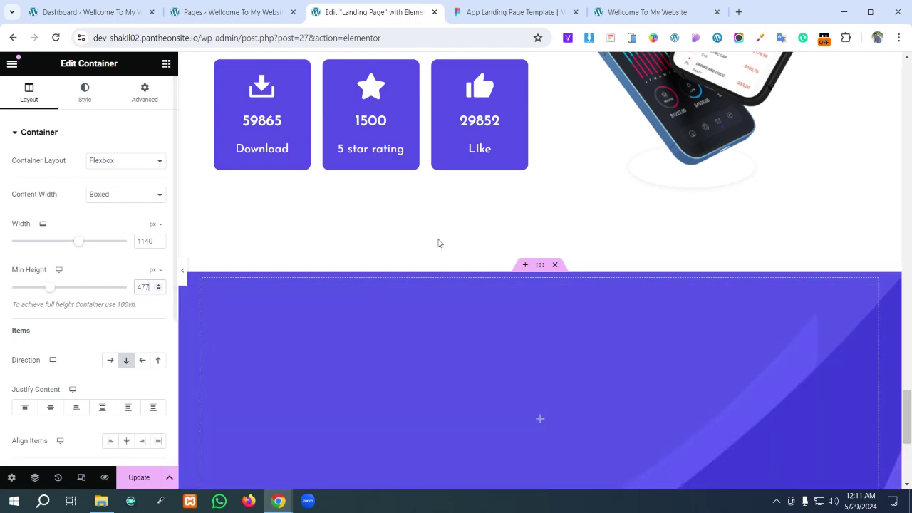
scroll(480, 269, "down", 5)
scroll(481, 269, "up", 2)
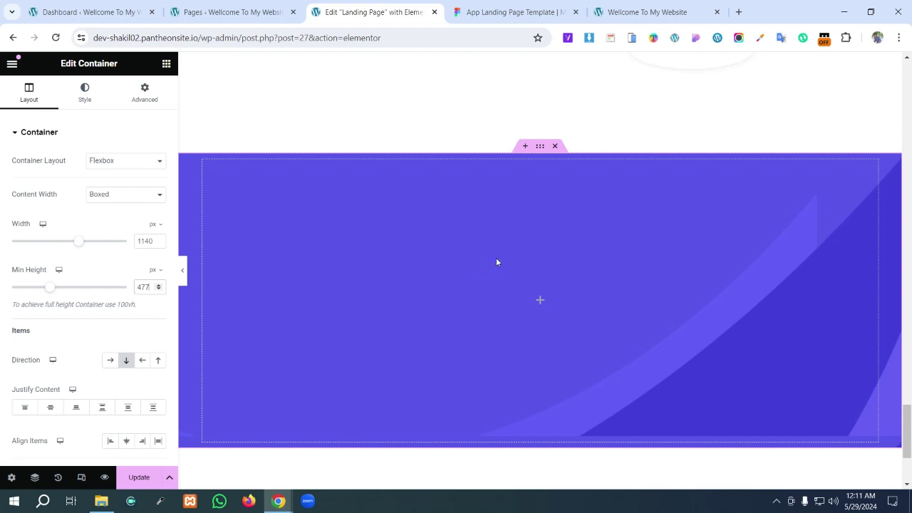
scroll(470, 259, "down", 1)
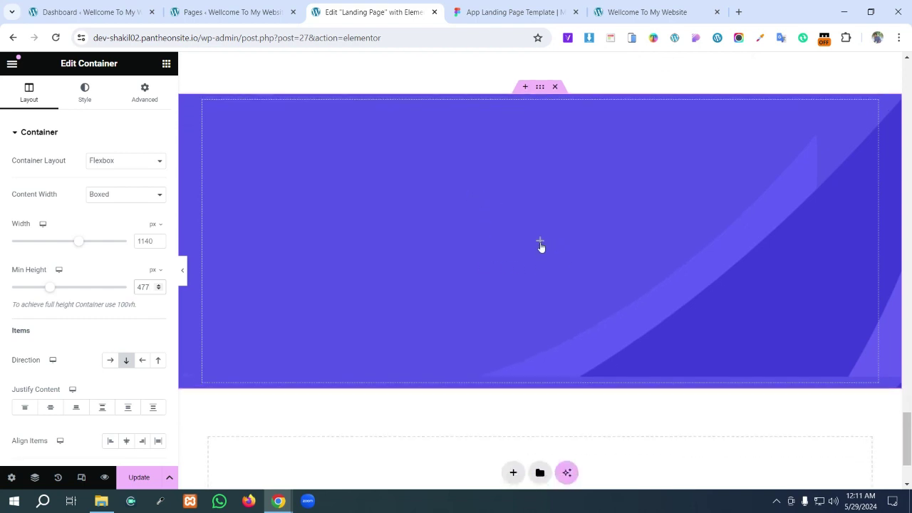
- Inspect the Figma 'HOW TO USE THE APP PERFECTLY' heading and Lorem ipsum paragraph styling
left_click(517, 12)
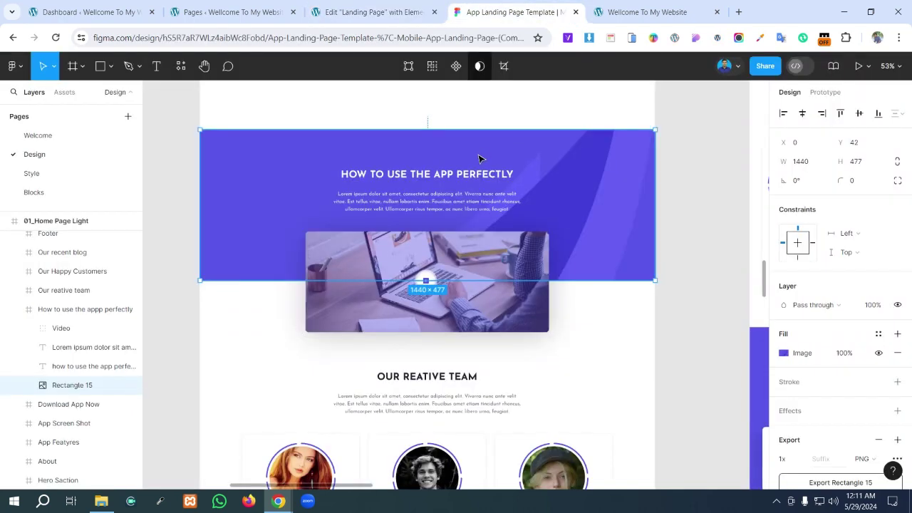
left_click(439, 174)
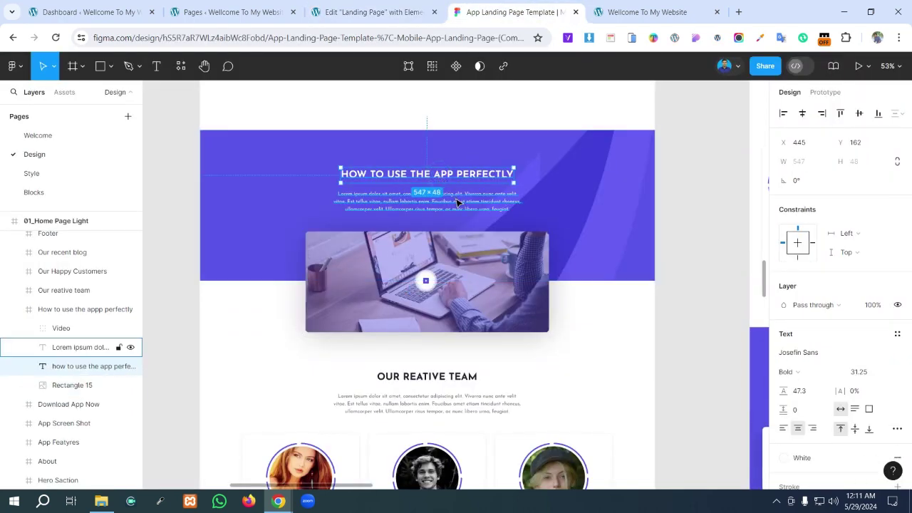
left_click(457, 201)
left_click(444, 177)
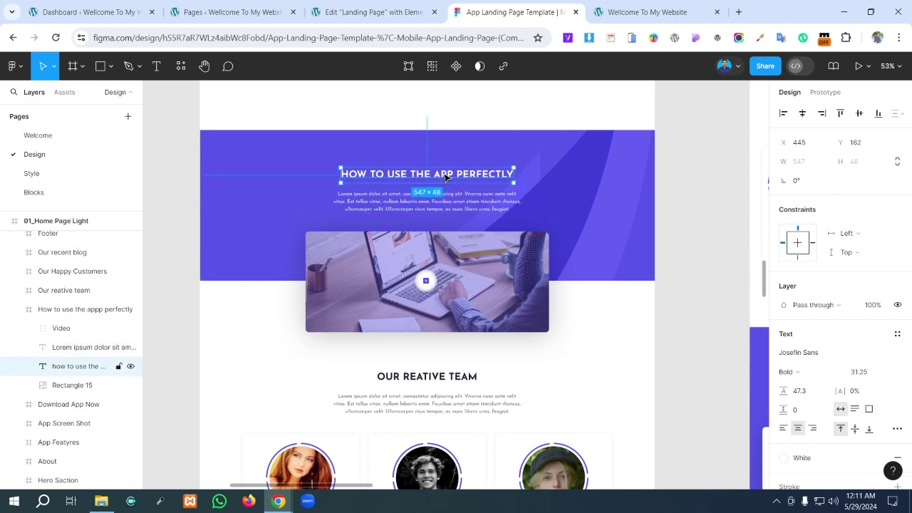
left_click(377, 10)
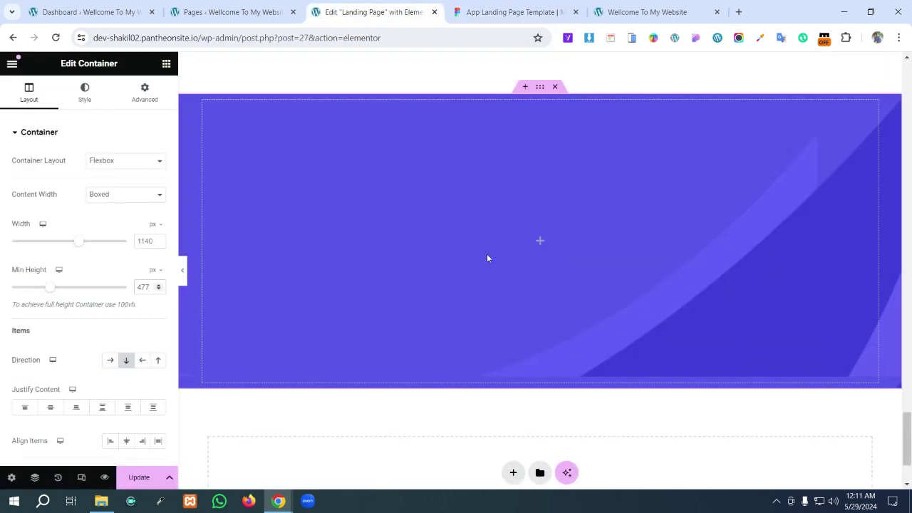
- Drag a Heading widget into the purple container and set its alignment to Center
left_click(166, 64)
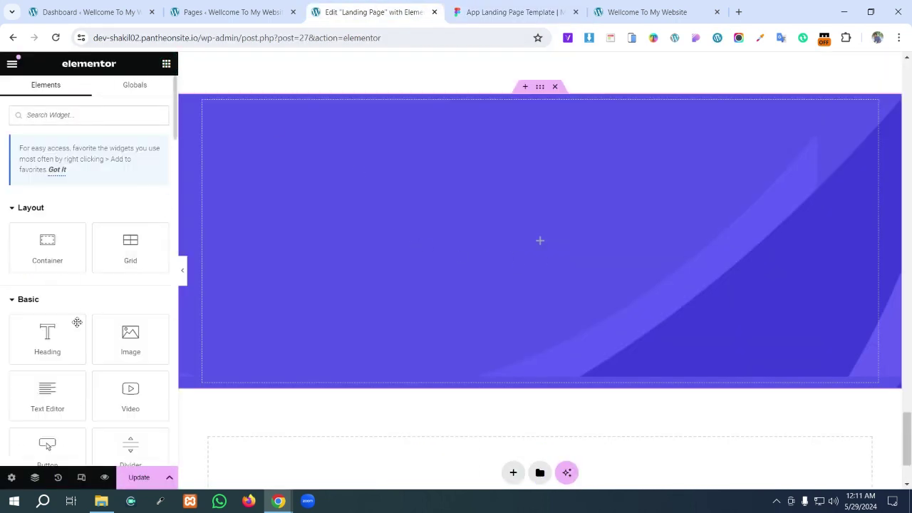
scroll(74, 329, "down", 1)
scroll(73, 330, "down", 1)
left_click_drag(47, 221, 490, 232)
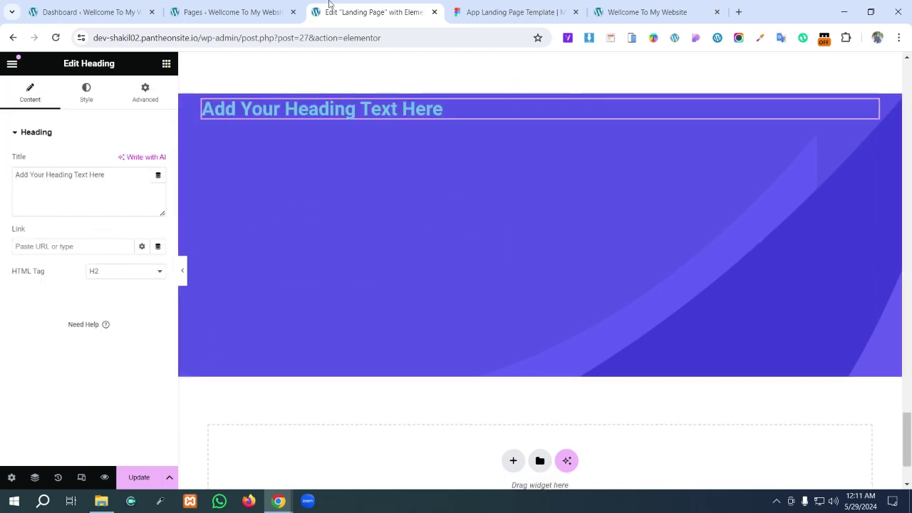
left_click(86, 94)
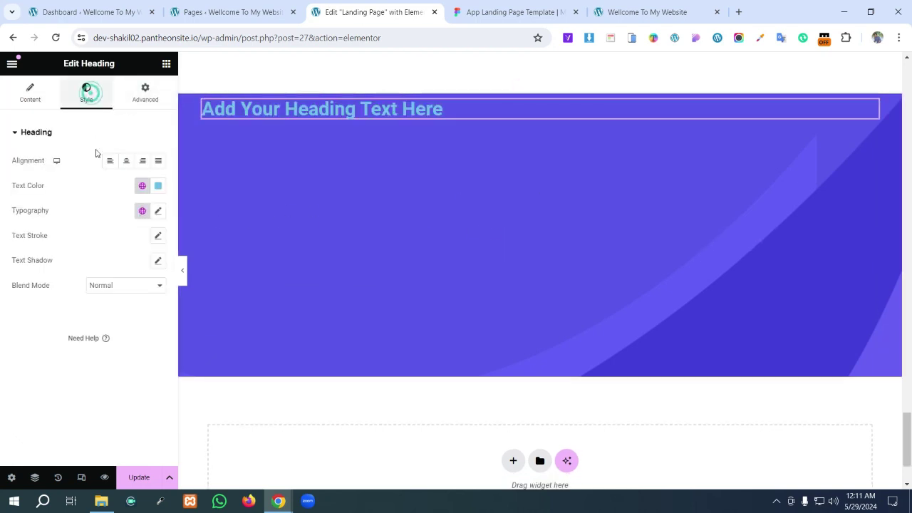
left_click(126, 163)
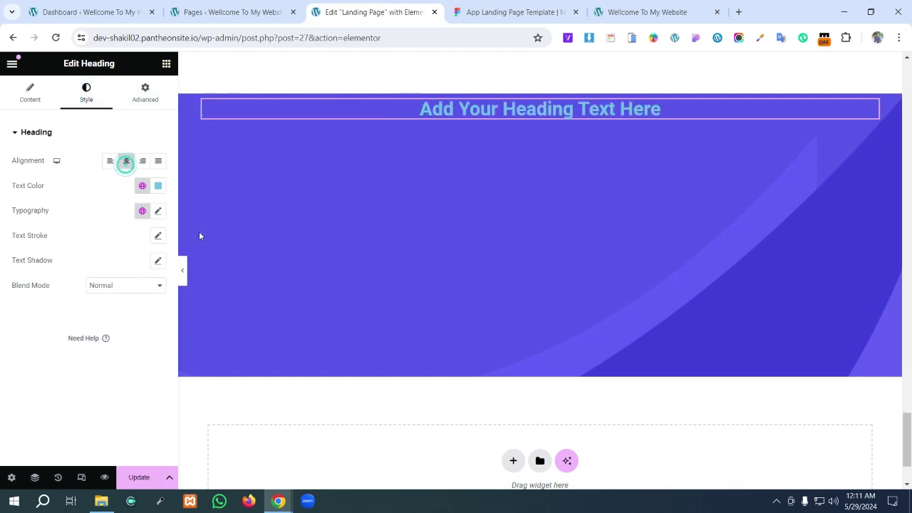
left_click(513, 12)
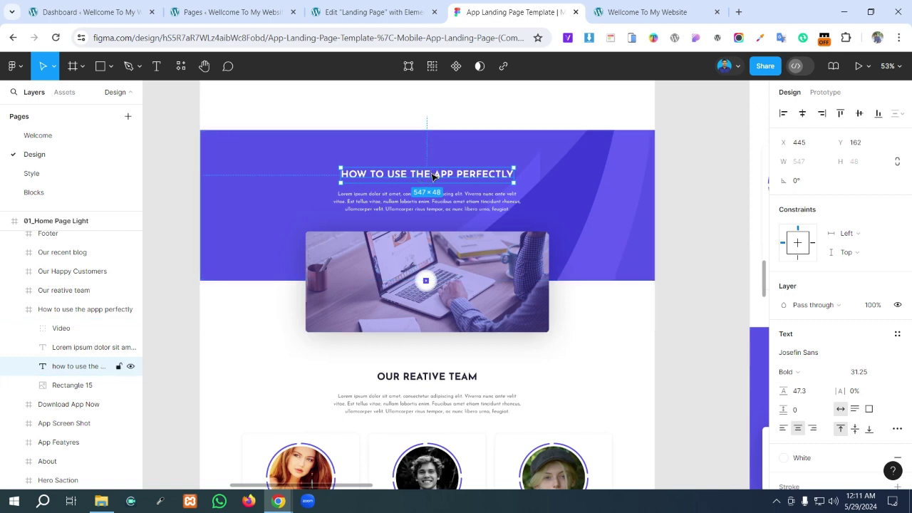
- Measure Figma's 547×48 heading: 120 px from section top, 445 and 448 px from the sides
left_click(430, 135)
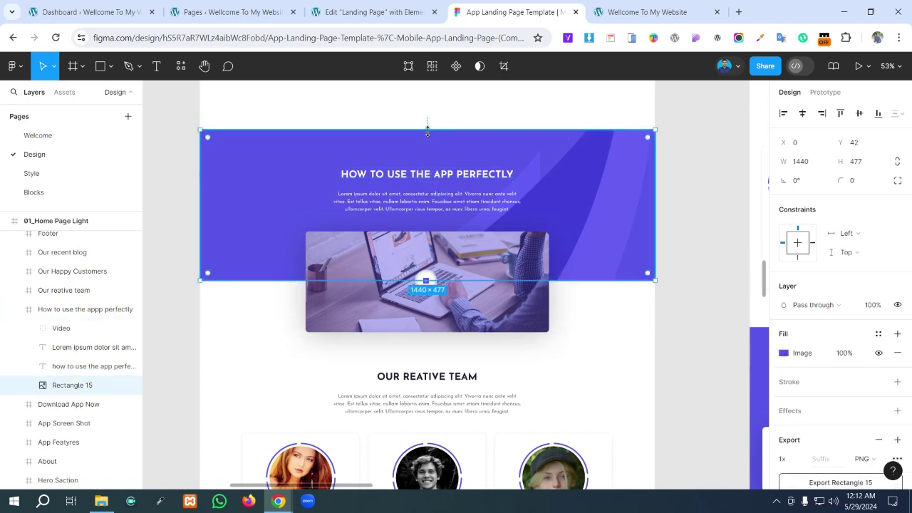
left_click(436, 174)
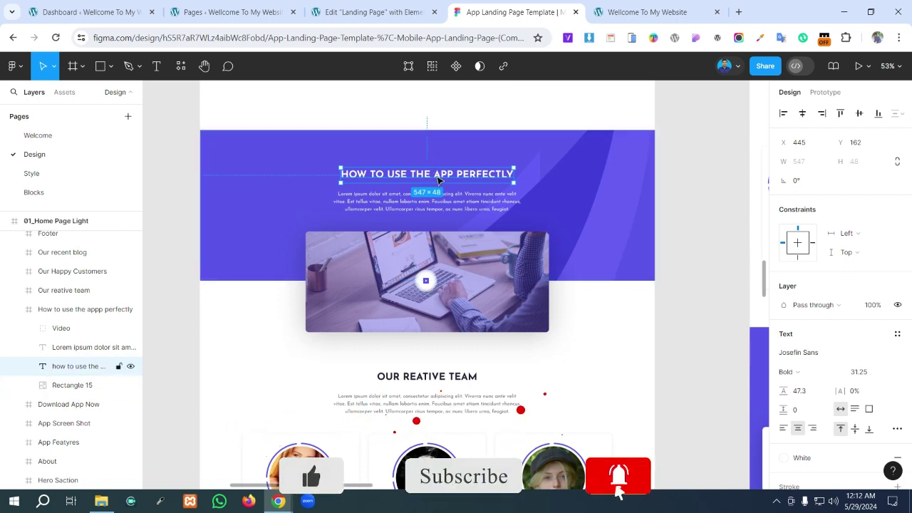
key("alt")
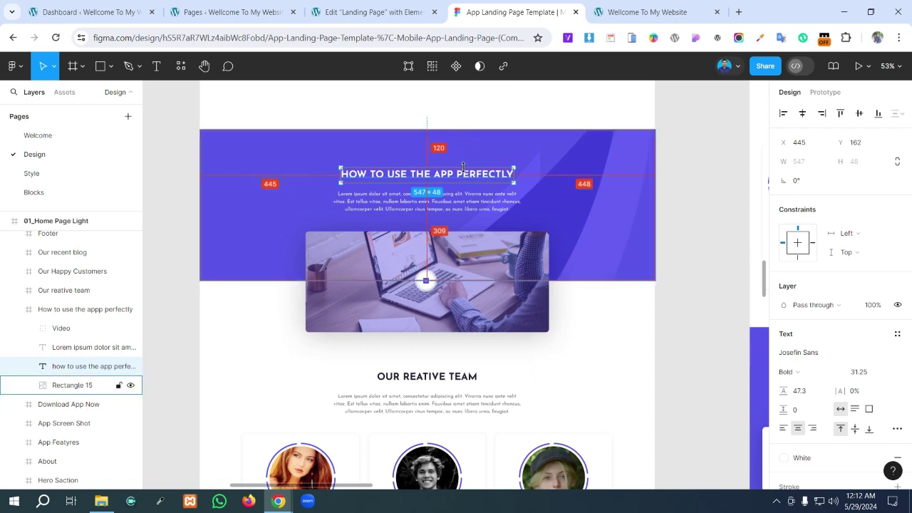
left_click(390, 12)
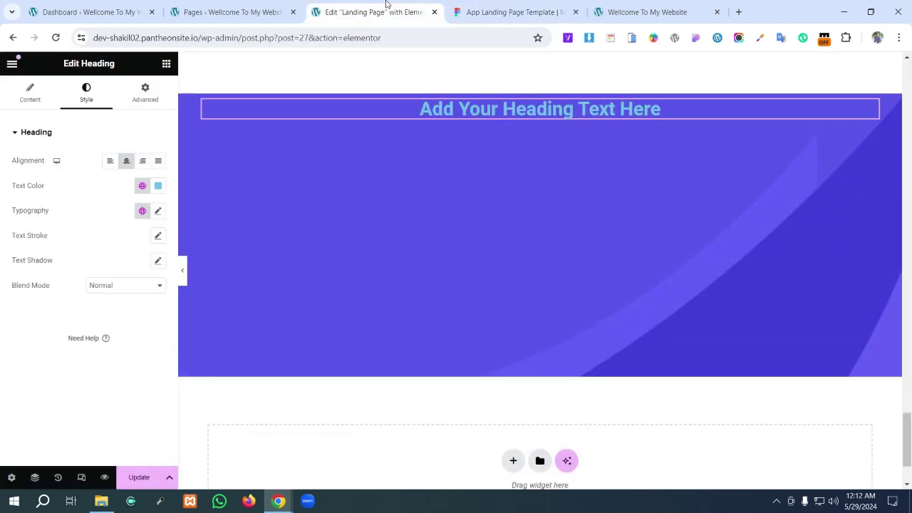
- Select the heading and give it an unlinked Advanced margin with Top set to 120 px
left_click(477, 97)
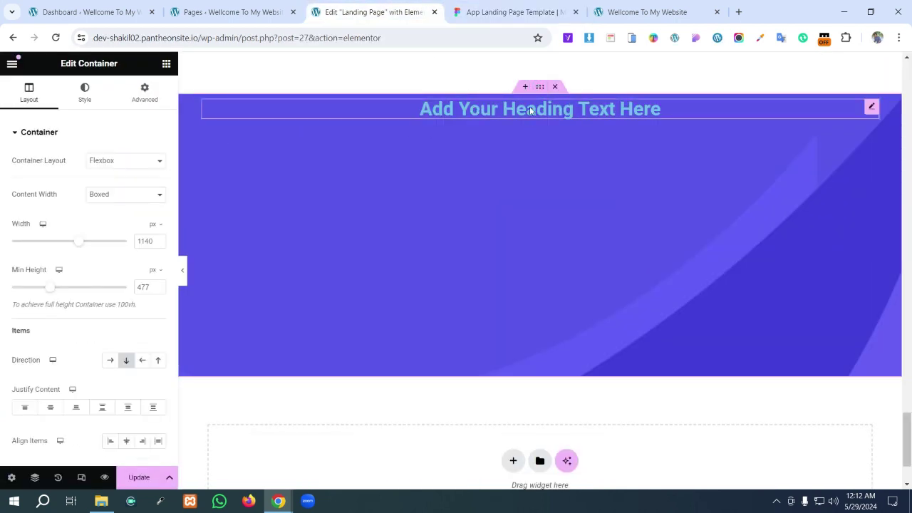
left_click(521, 118)
left_click(541, 87)
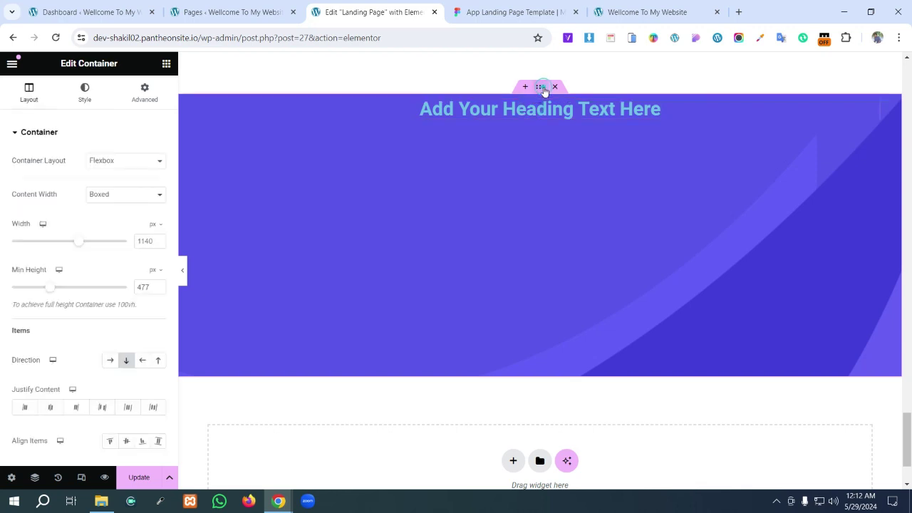
left_click(528, 109)
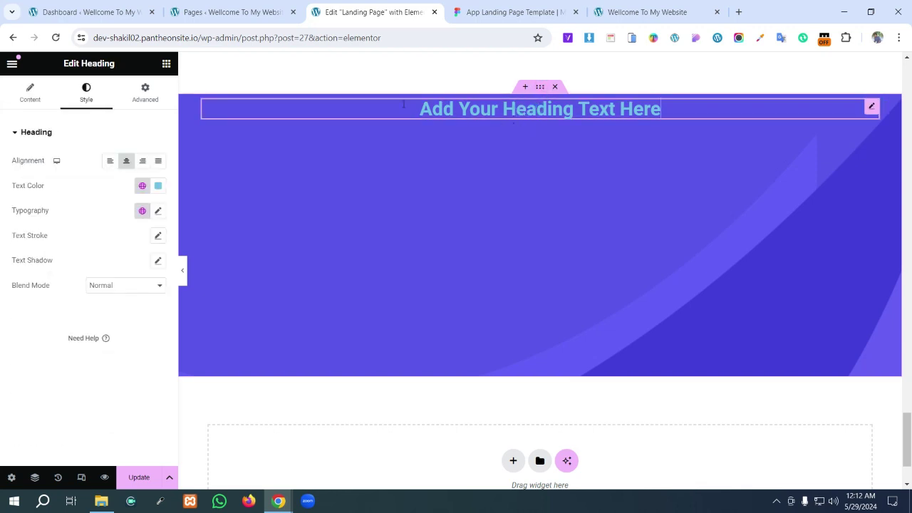
left_click(134, 101)
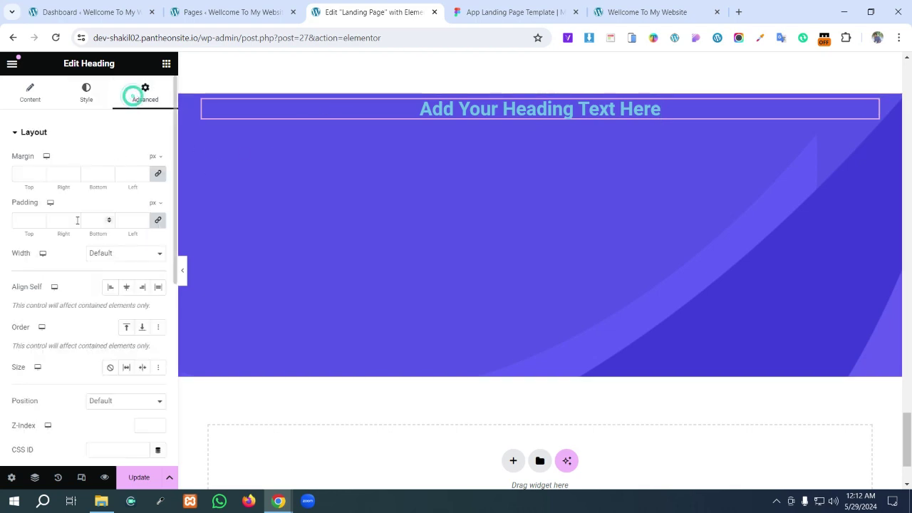
left_click(158, 174)
double_click(25, 174)
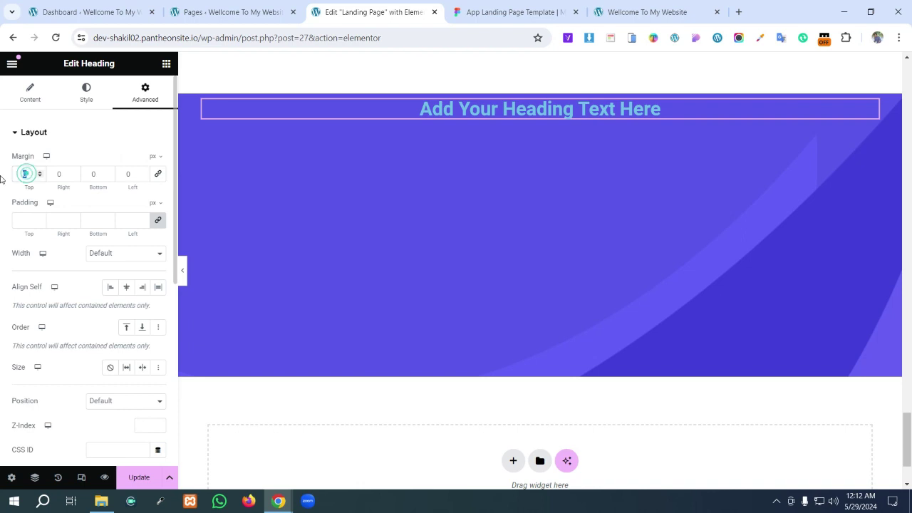
type("120")
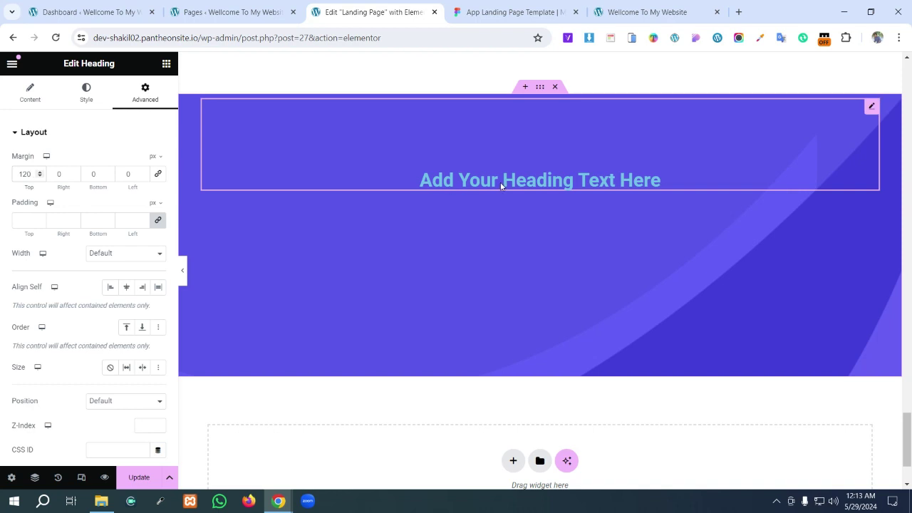
left_click(511, 8)
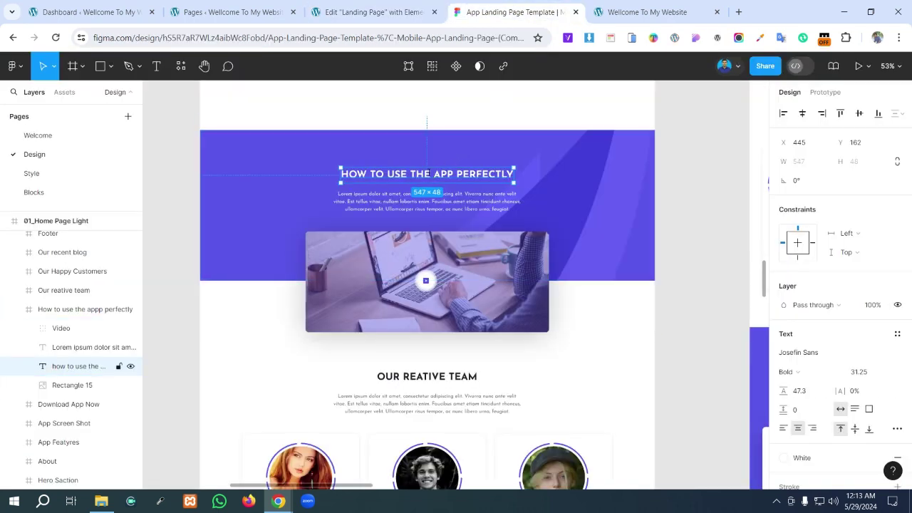
- Copy the Figma heading text and paste it as the Elementor title 'how to use the app perfectly'
double_click(428, 174)
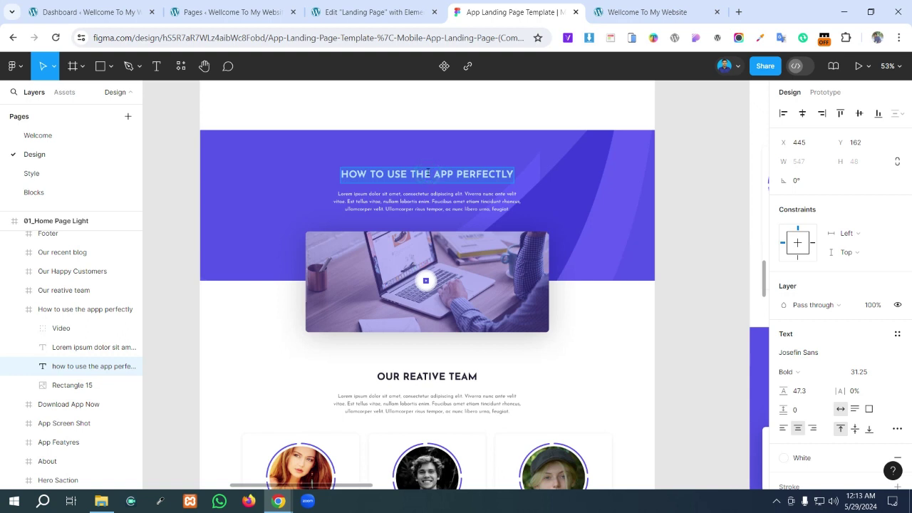
left_click(376, 12)
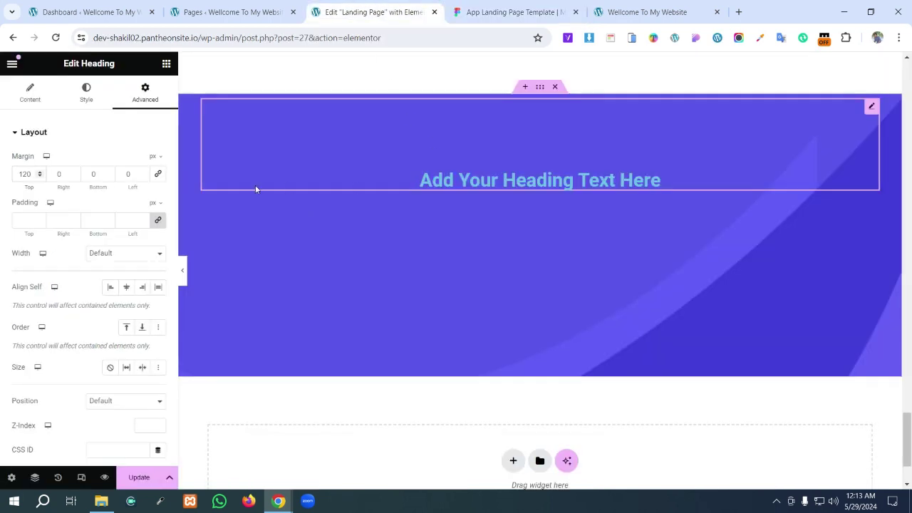
left_click(34, 96)
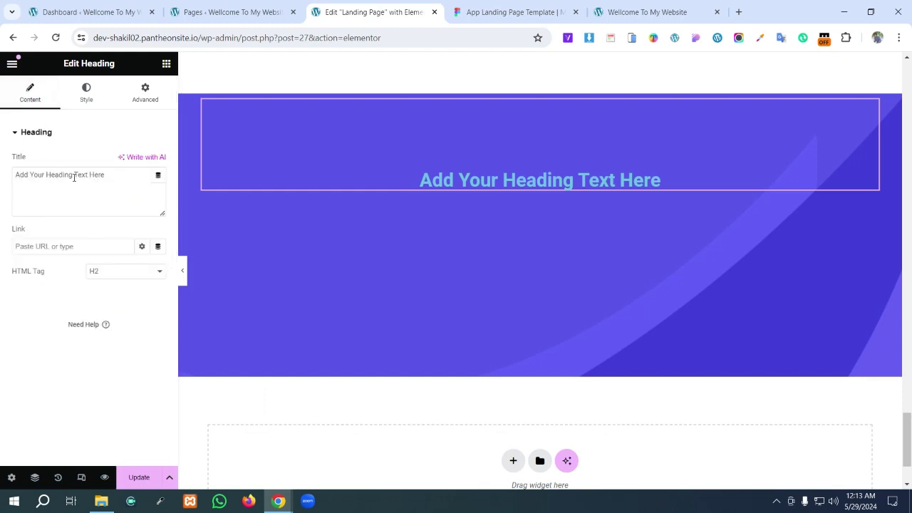
triple_click(112, 178)
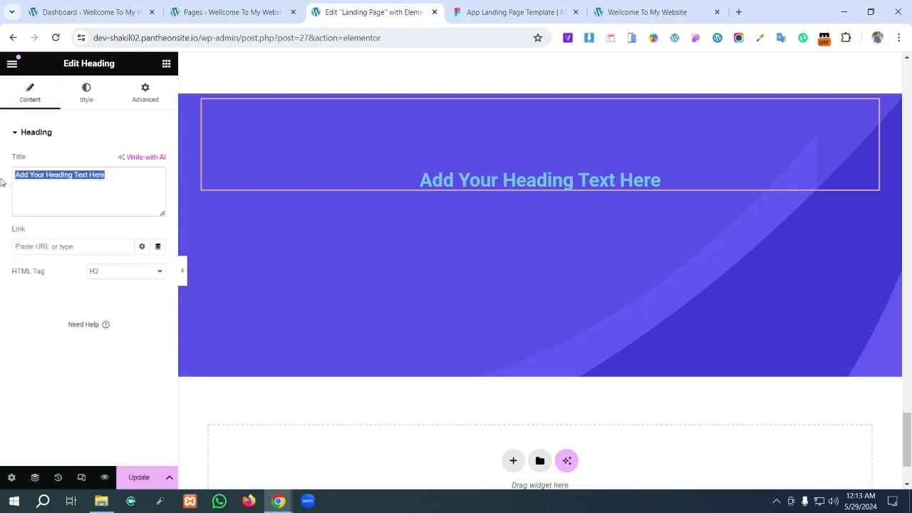
type("how to use the app perfectly")
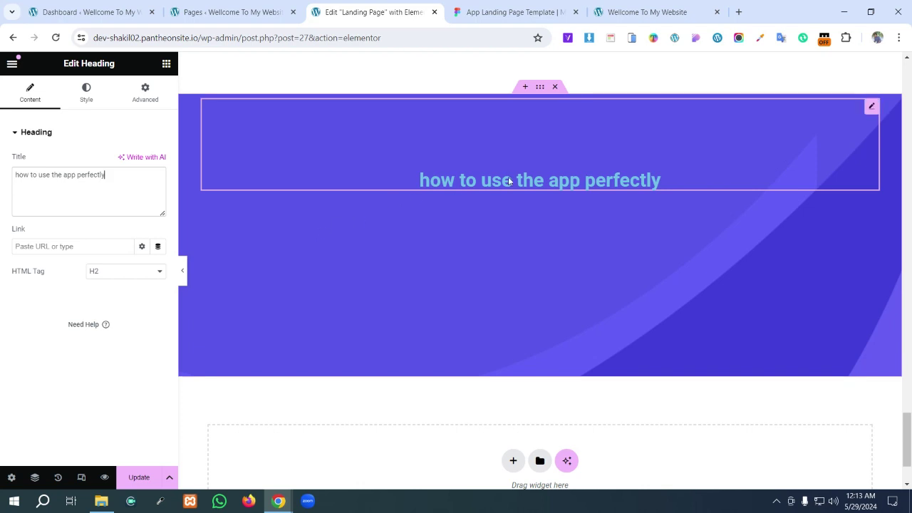
left_click(513, 12)
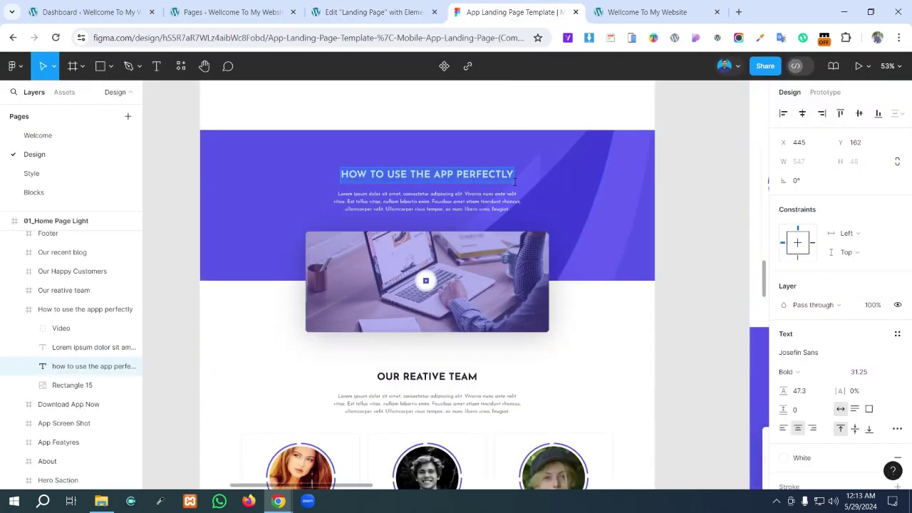
- Read the Figma heading's Josefin Sans Bold 31.25 white style and the paragraph's Regular 16 style
scroll(819, 281, "down", 3)
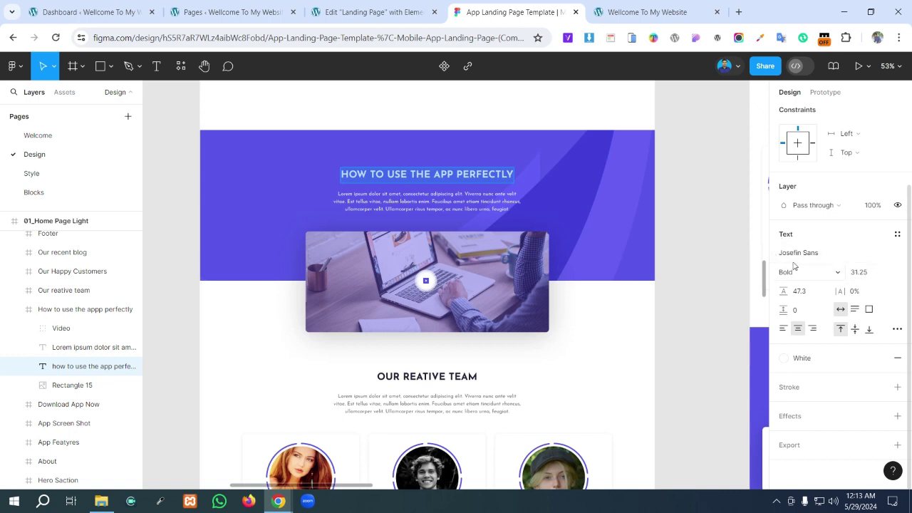
left_click(496, 176)
key("ctrl+a")
key("Escape")
left_click(487, 205)
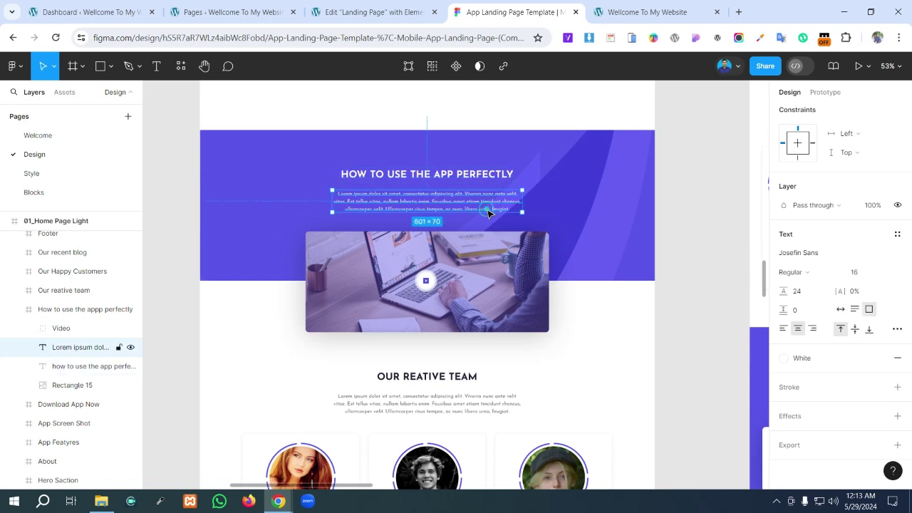
left_click(474, 174)
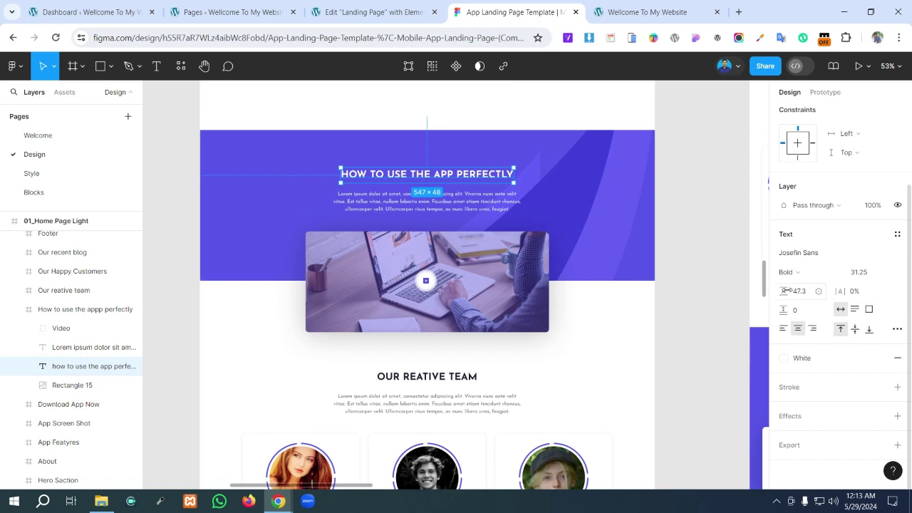
left_click(389, 10)
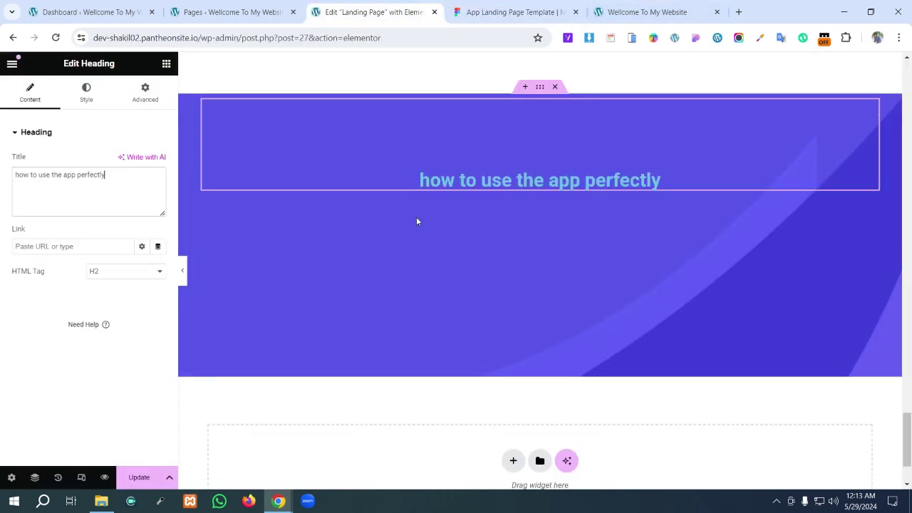
- Make the heading text white, pasting the colour taken from Figma
left_click(90, 89)
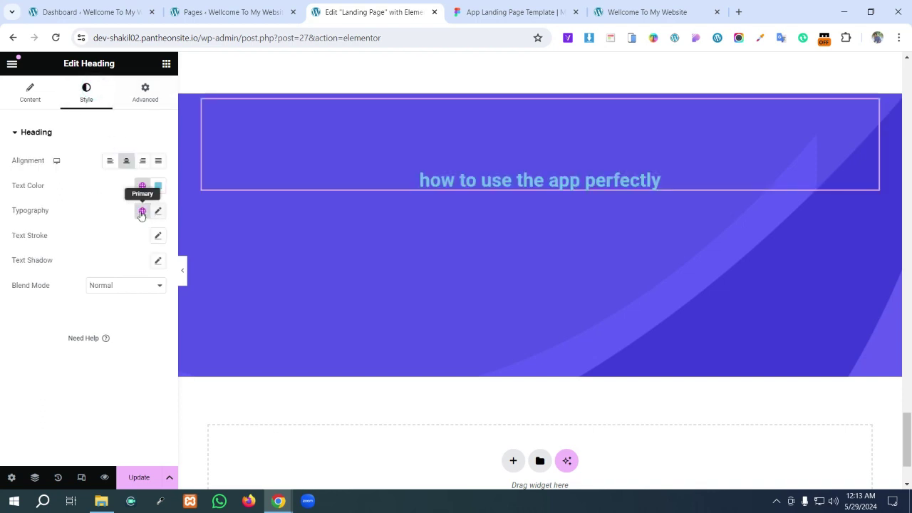
left_click(157, 186)
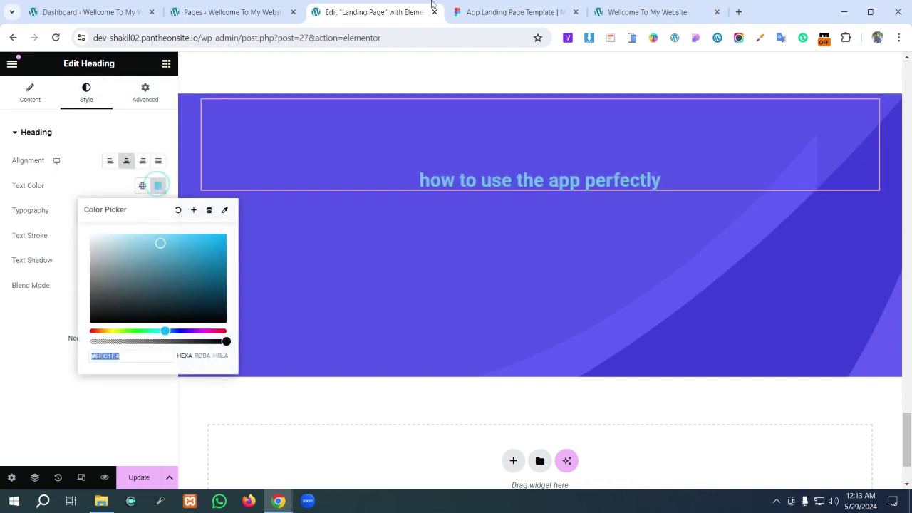
left_click(495, 6)
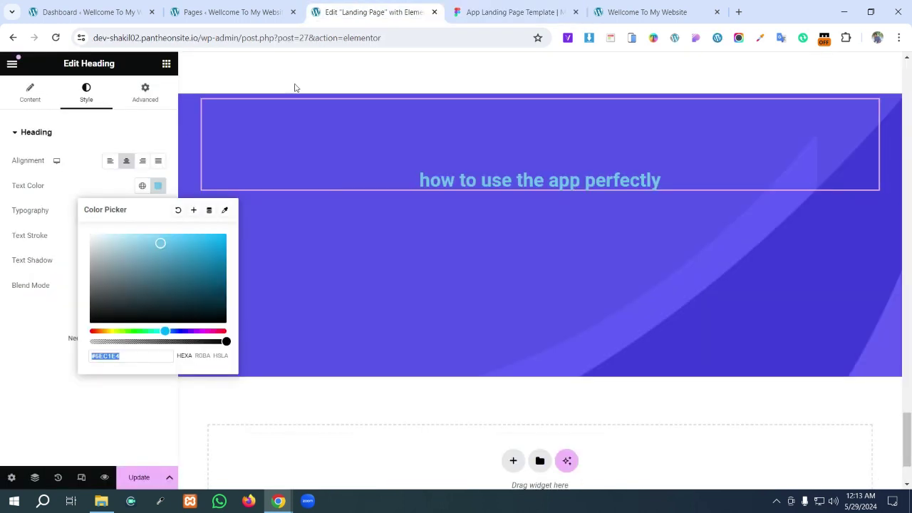
left_click(370, 12)
type("#FFFFFF")
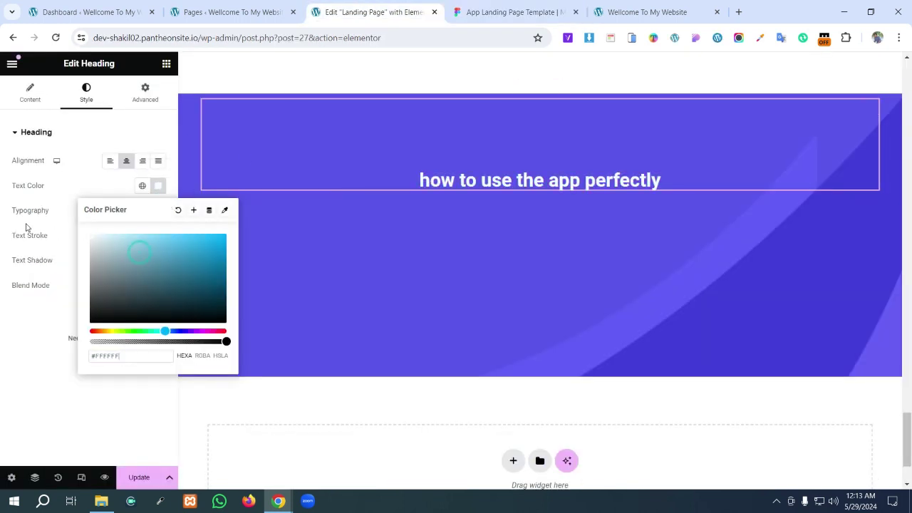
left_click(114, 178)
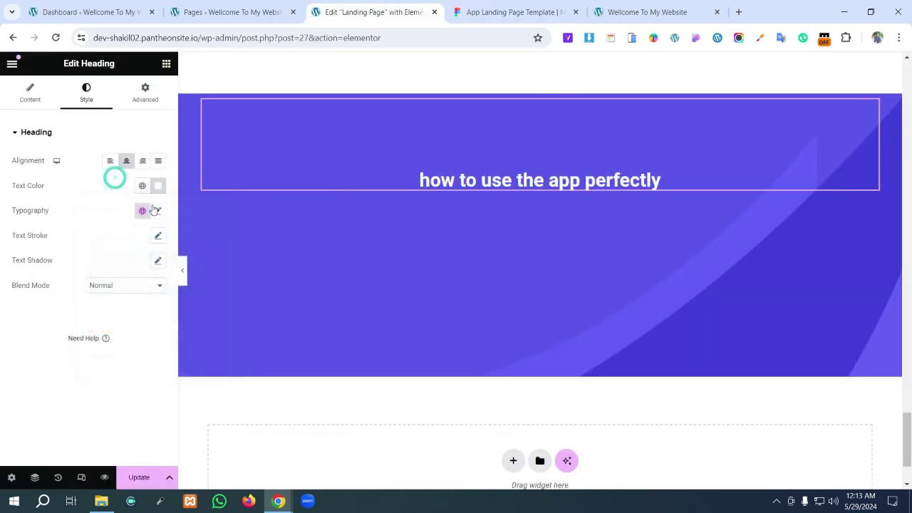
- Set the heading typography to Josefin Sans with Uppercase transform
left_click(158, 210)
left_click(121, 267)
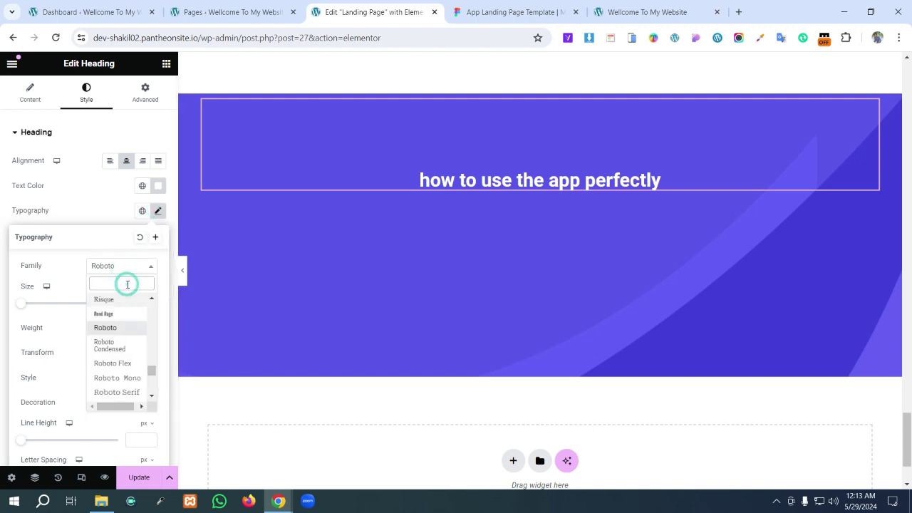
type("jos")
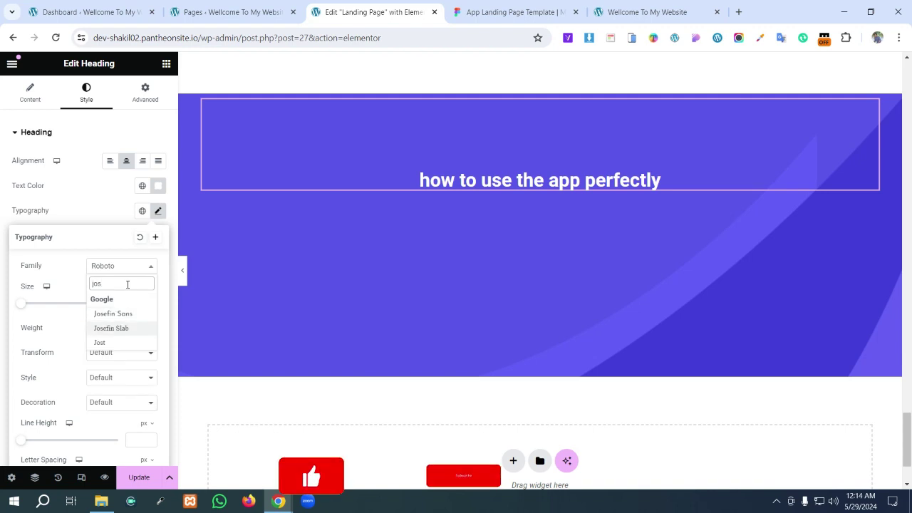
left_click(113, 314)
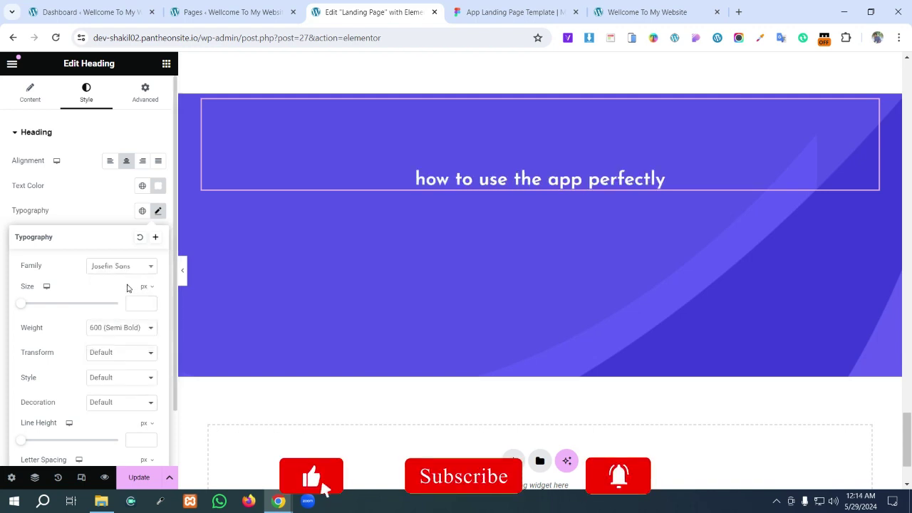
left_click(108, 354)
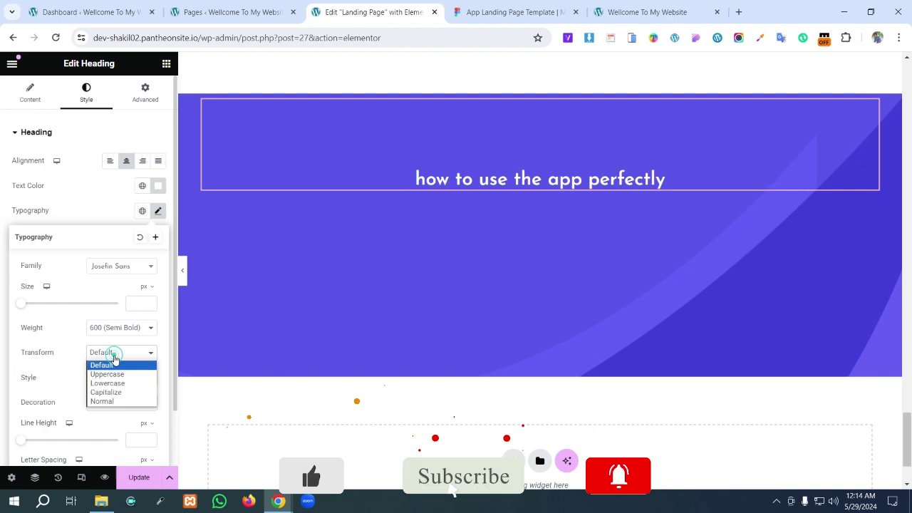
left_click(126, 376)
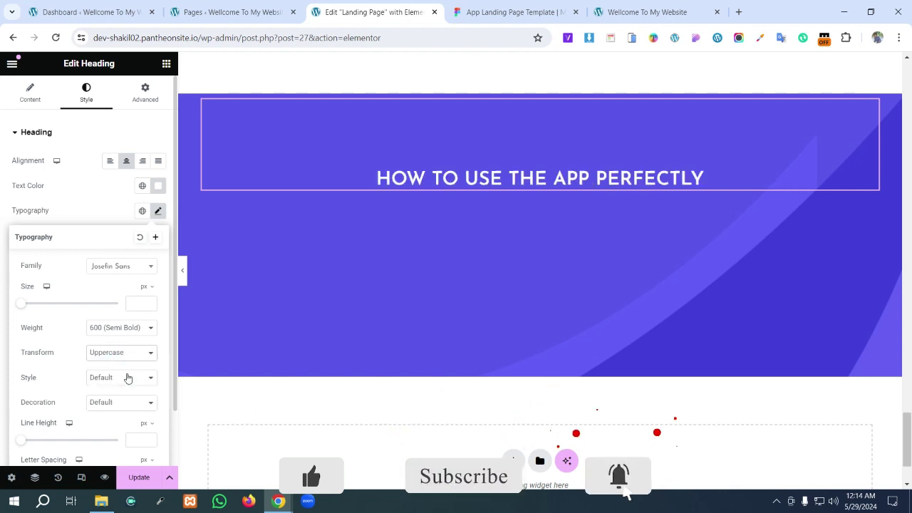
- Check Figma and set the heading font size to 31.25 px
left_click(506, 8)
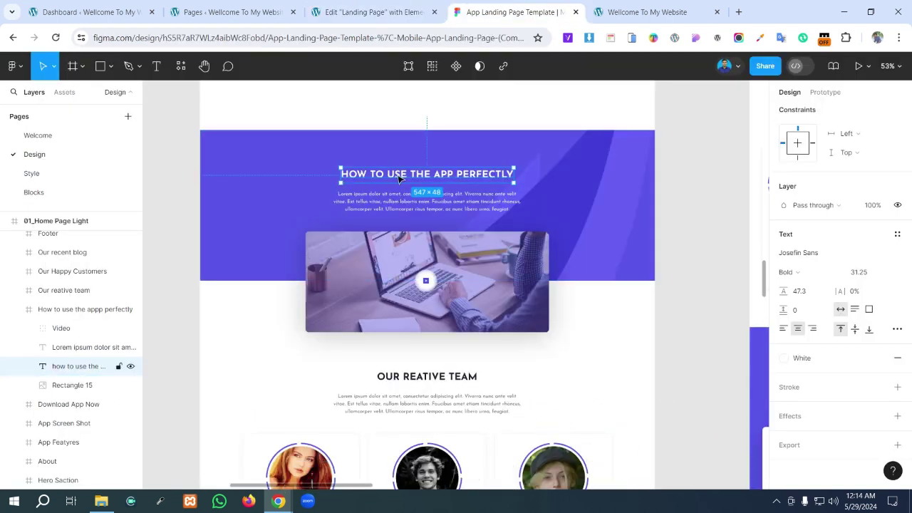
scroll(358, 248, "up", 5)
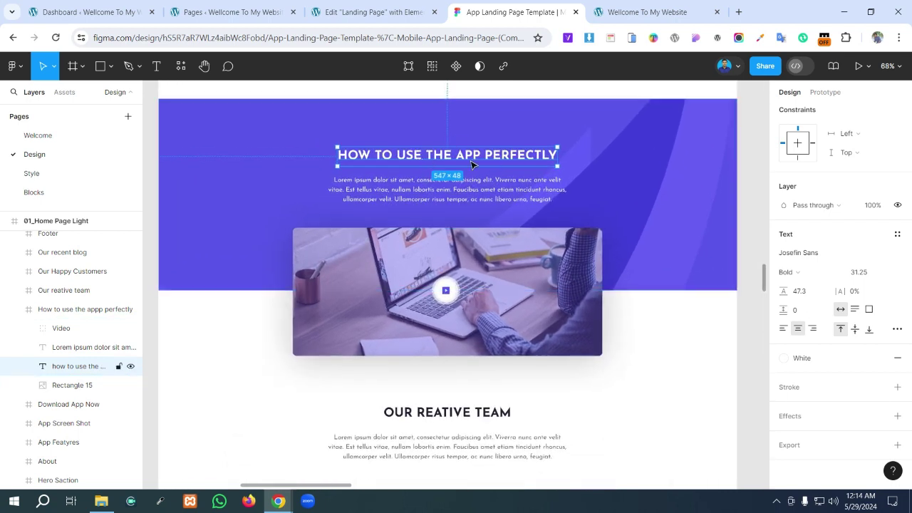
left_click(359, 11)
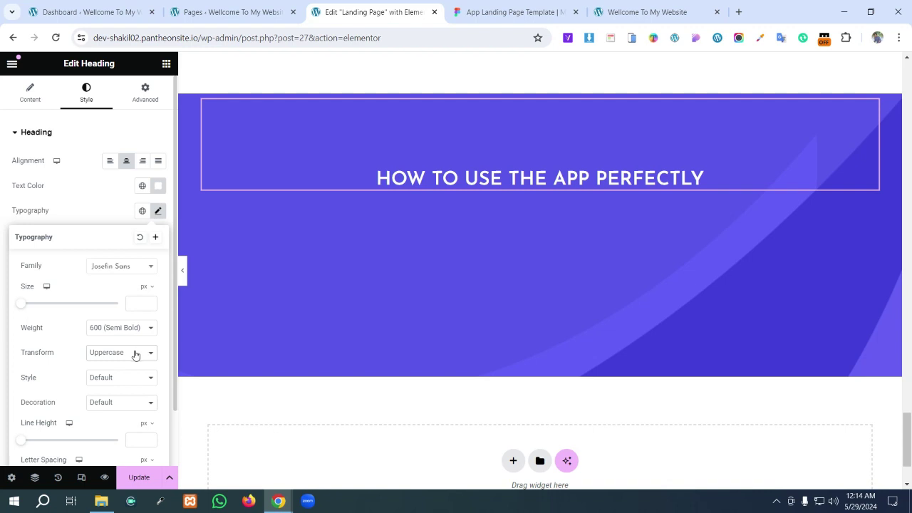
scroll(136, 355, "down", 1)
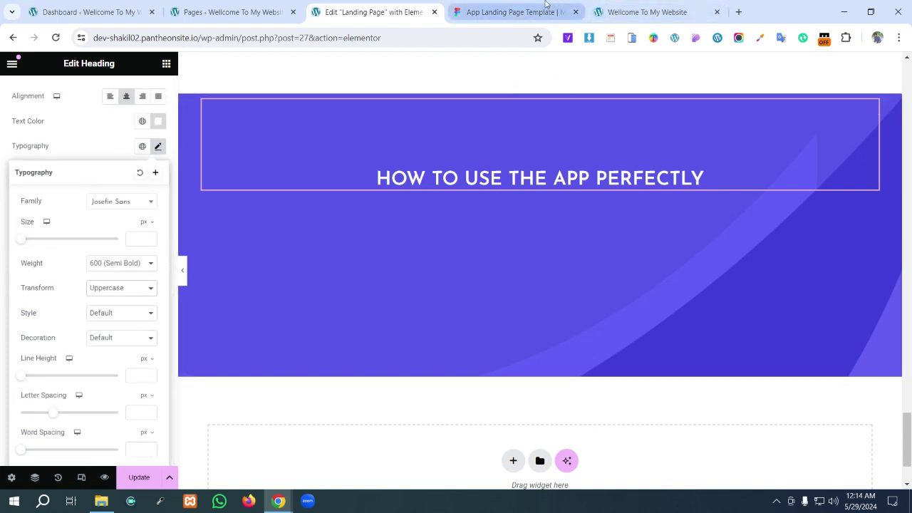
left_click(546, 9)
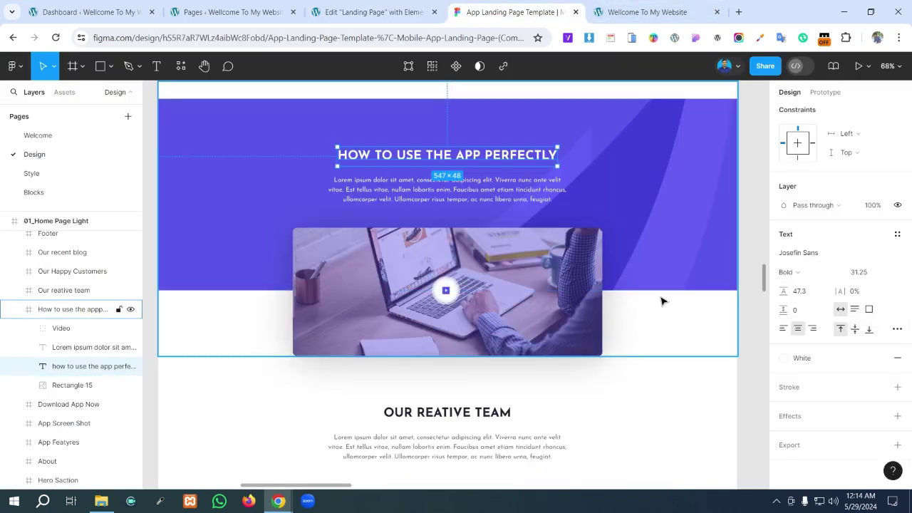
left_click(393, 6)
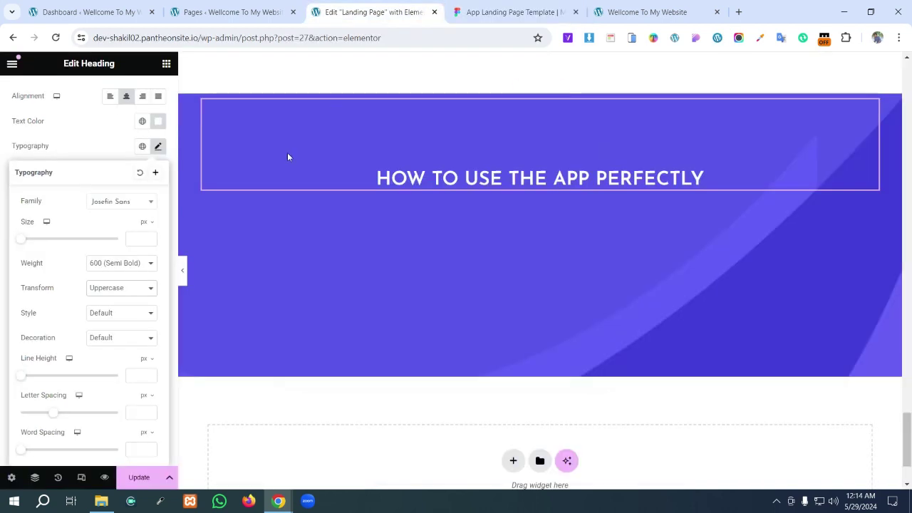
left_click(132, 239)
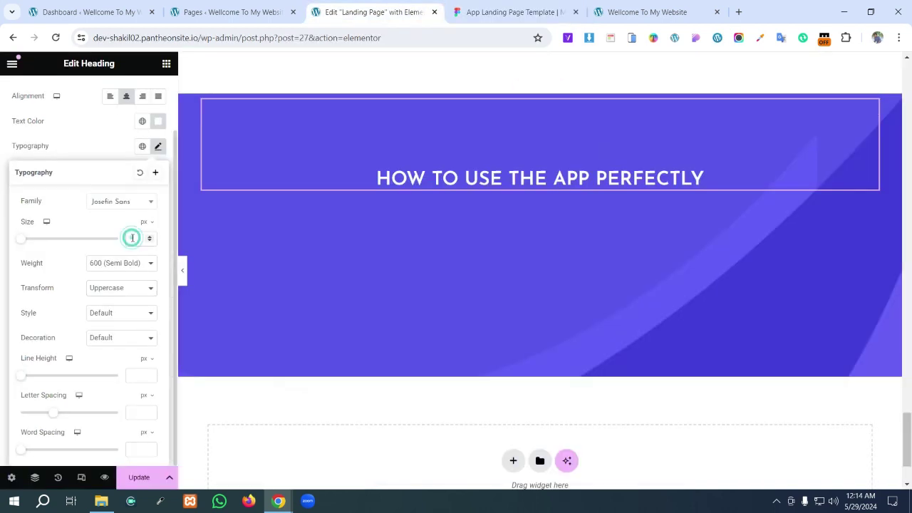
type("30025")
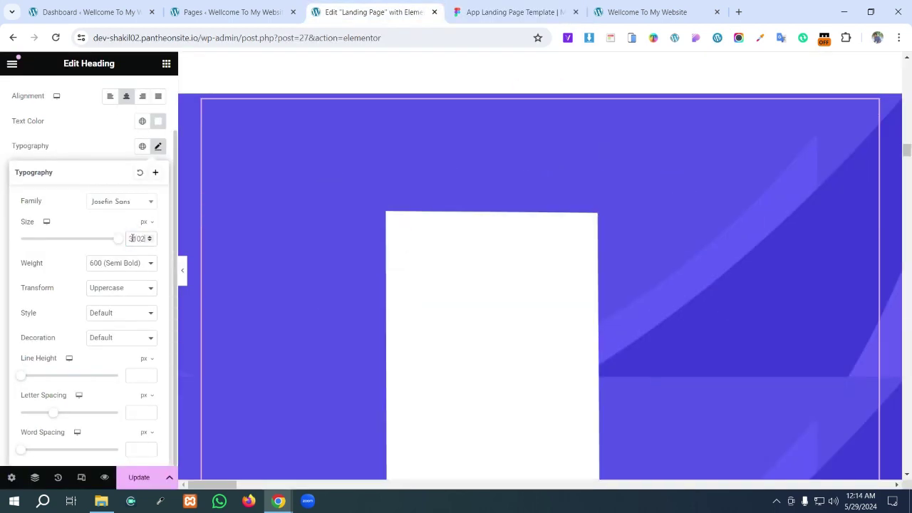
key("BackSpace")
key("BackSpace")
key("BackSpace")
key("BackSpace")
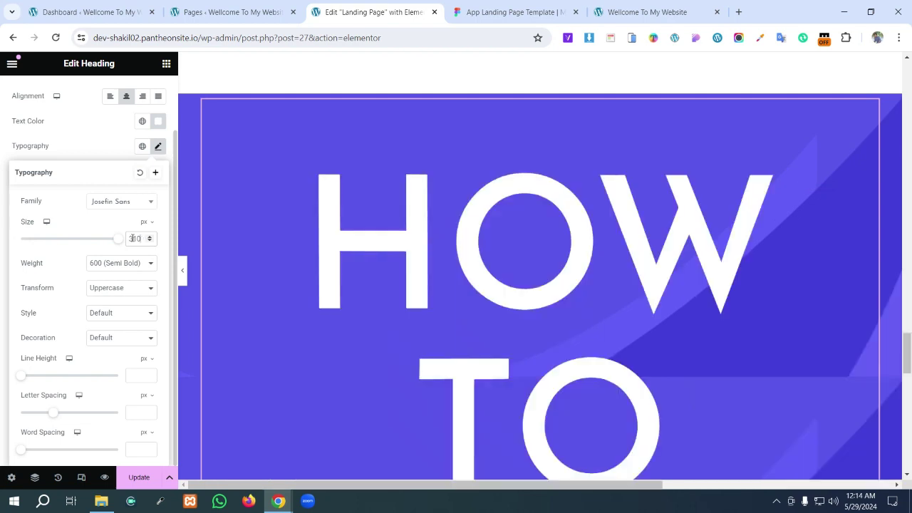
type("30")
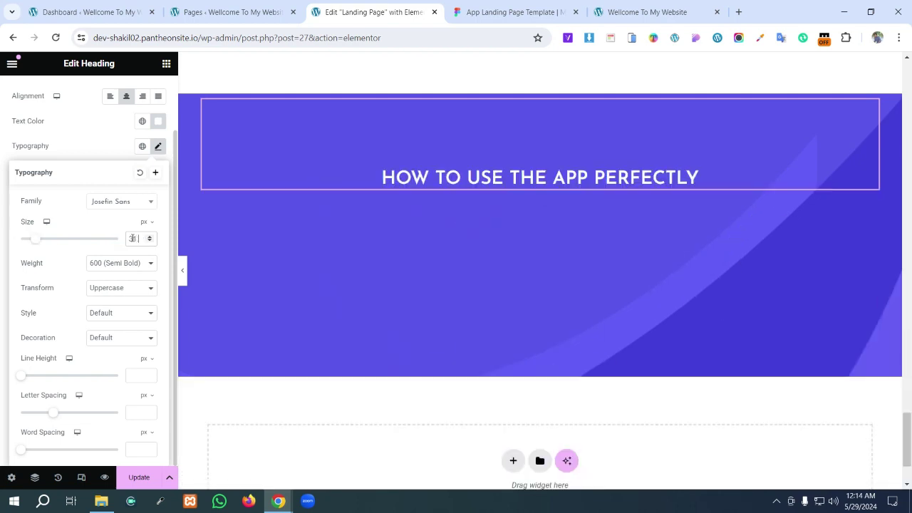
type(".25")
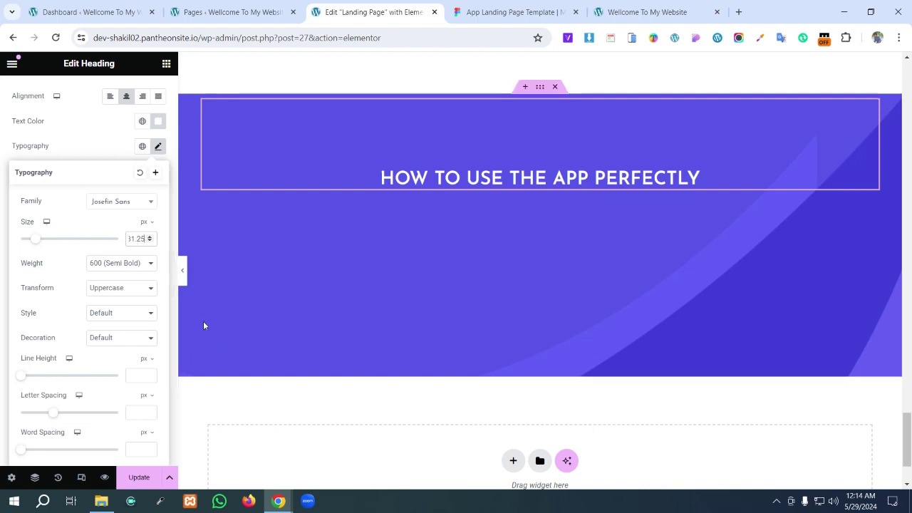
scroll(138, 242, "up", 1)
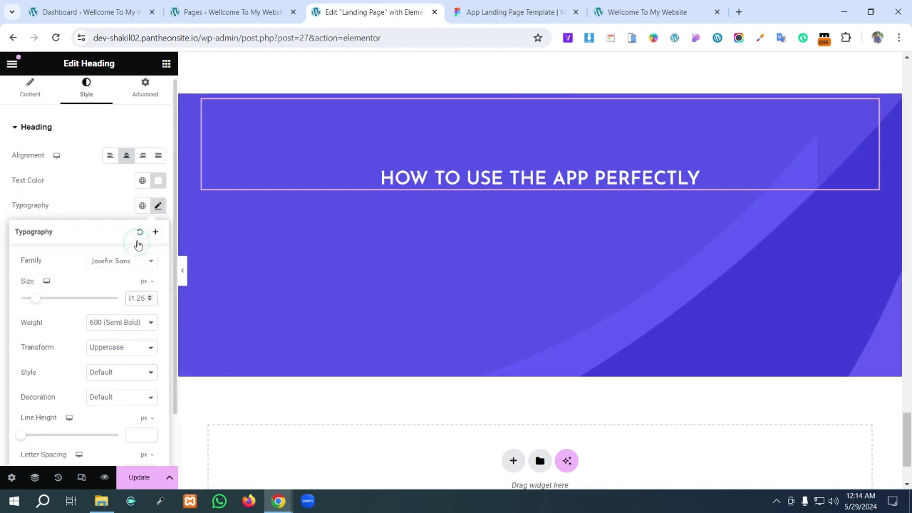
double_click(138, 303)
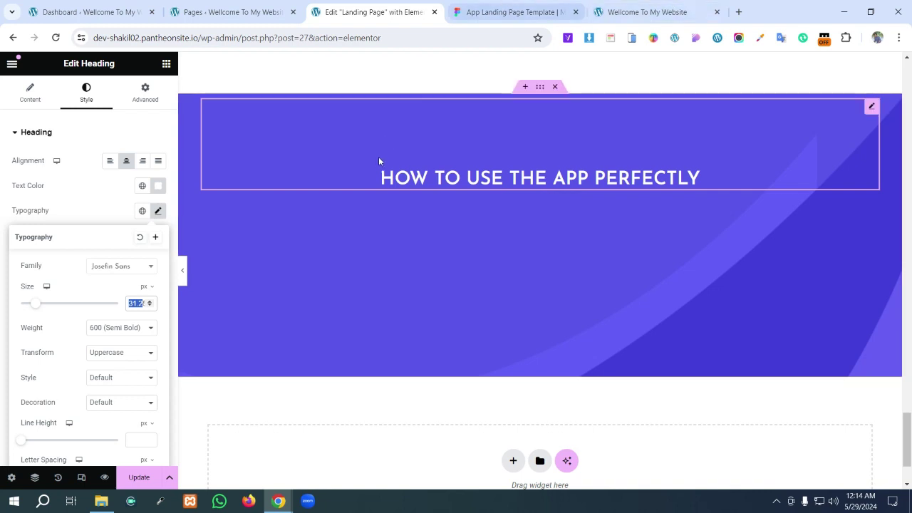
- Inspect the Figma paragraph's text settings and its spacing below the heading
left_click(538, 10)
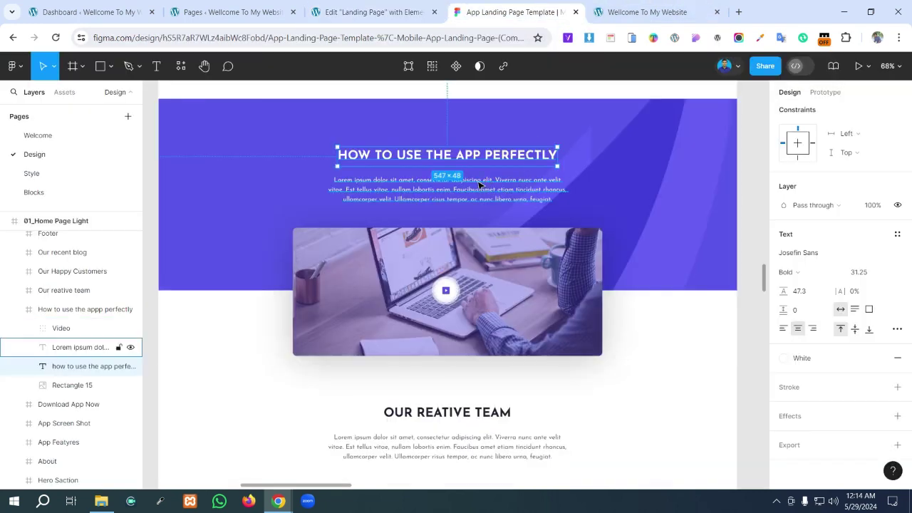
left_click(391, 189)
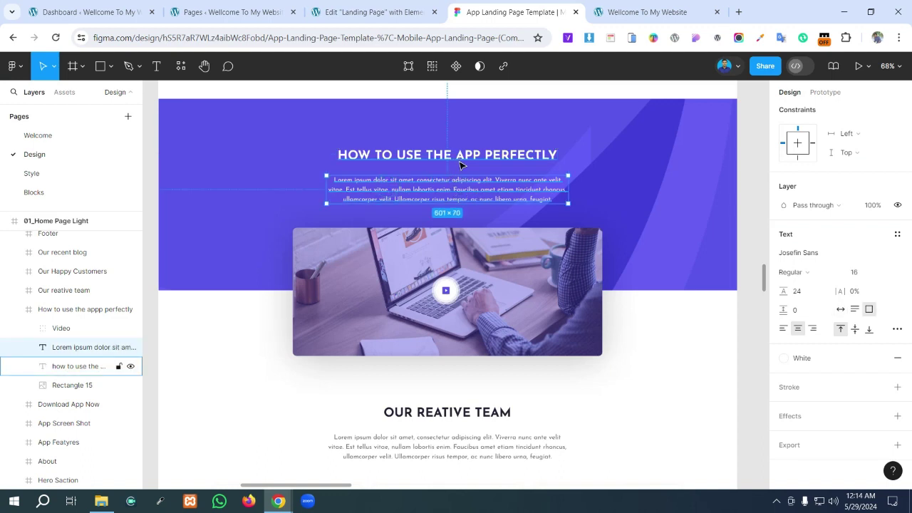
key("alt")
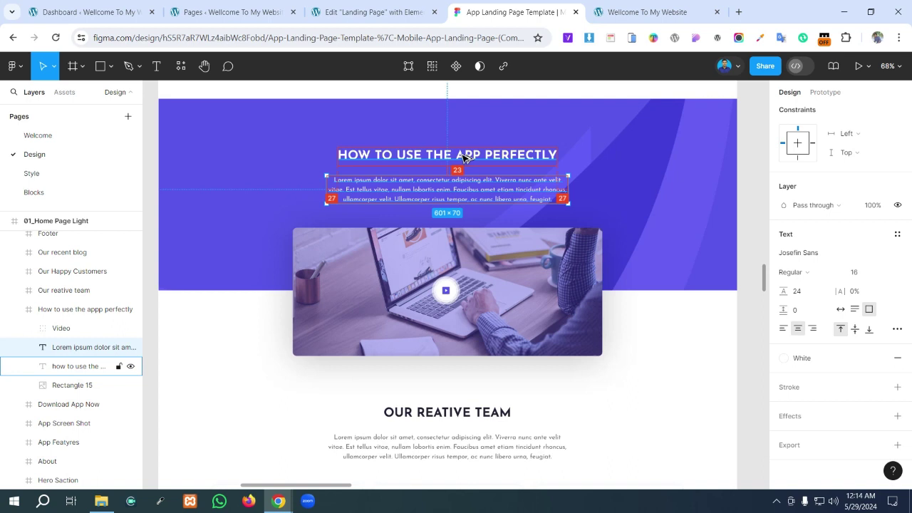
left_click(371, 12)
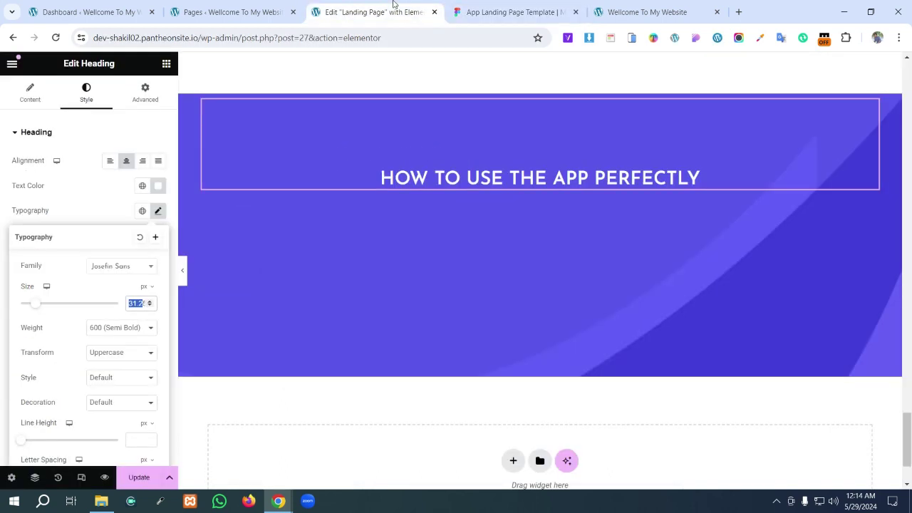
left_click(166, 64)
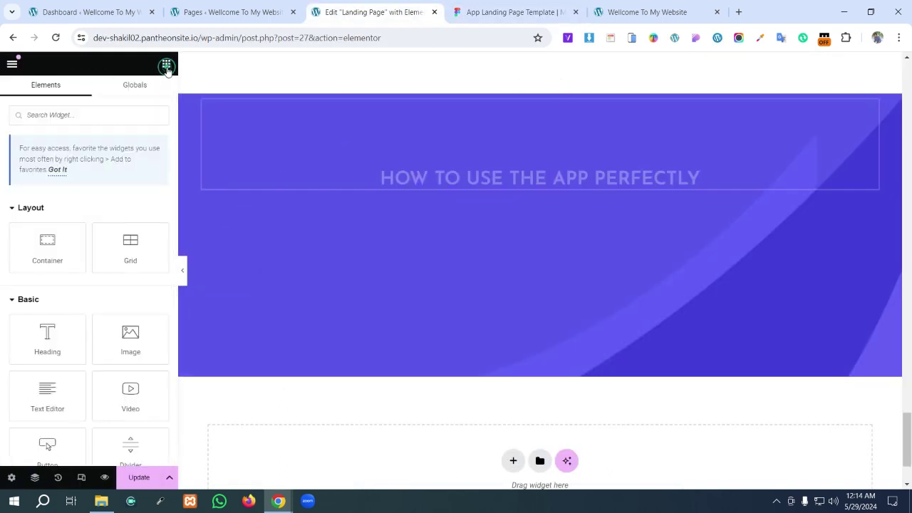
- Drop a Text Editor below the heading and replace its placeholder with Figma's Lorem ipsum paragraph
scroll(67, 286, "down", 2)
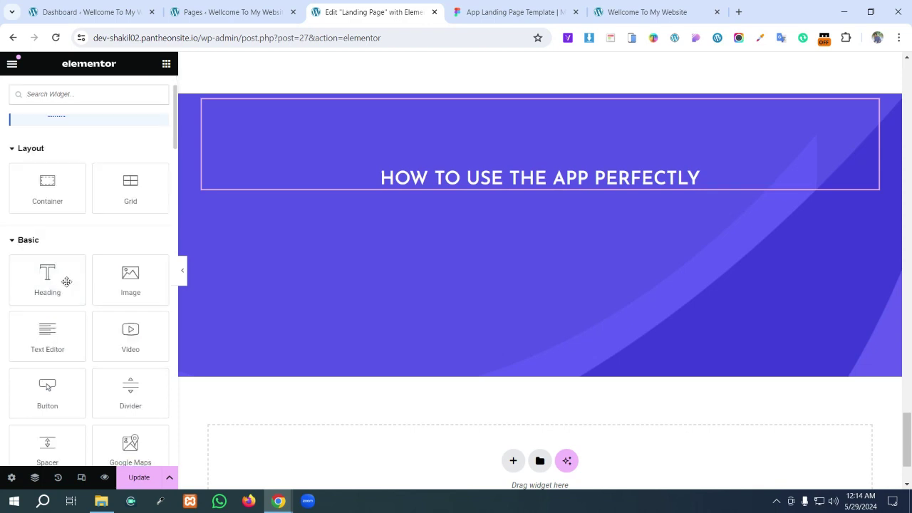
left_click_drag(50, 285, 520, 205)
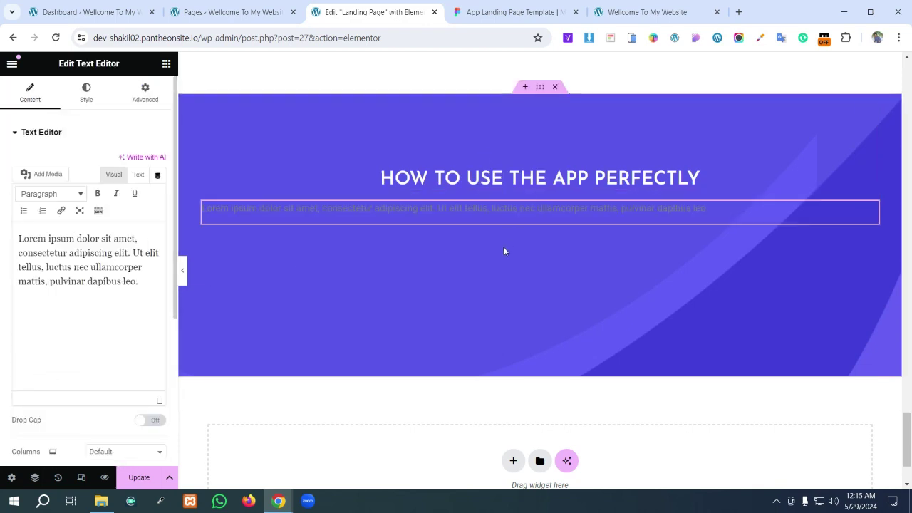
left_click(508, 11)
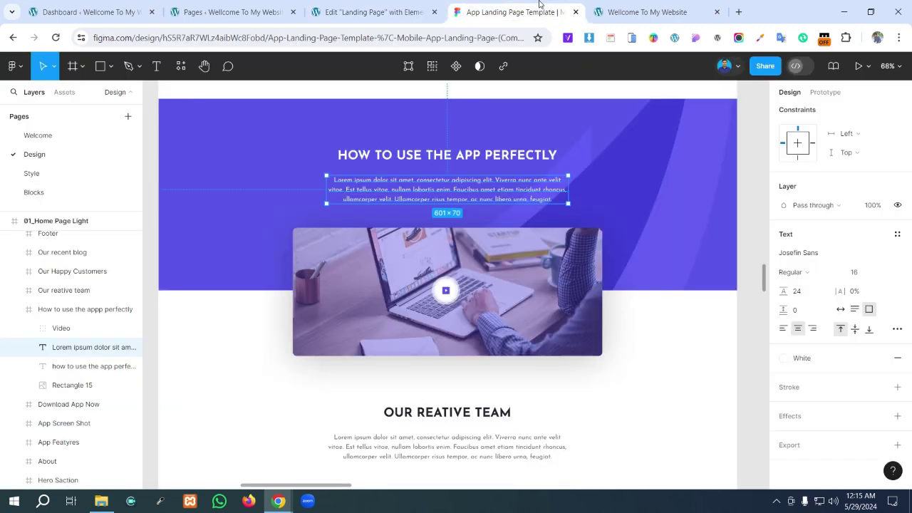
double_click(489, 200)
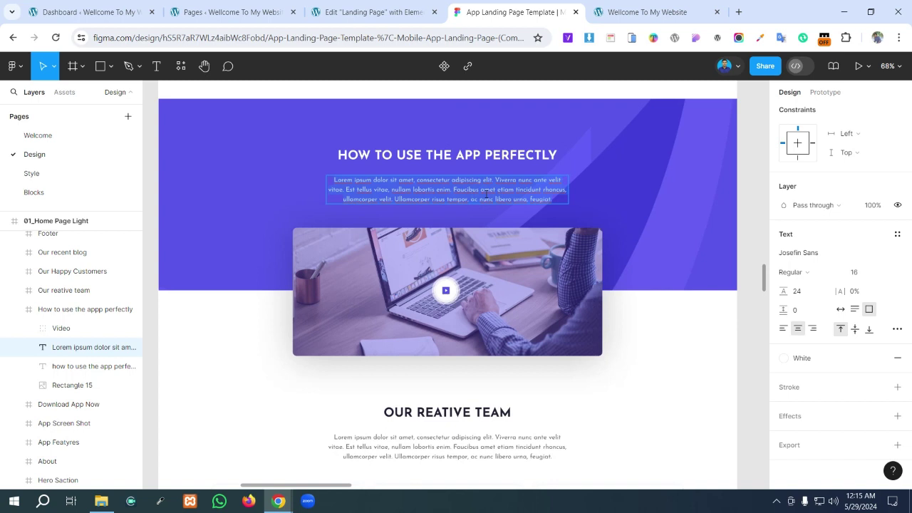
left_click(371, 12)
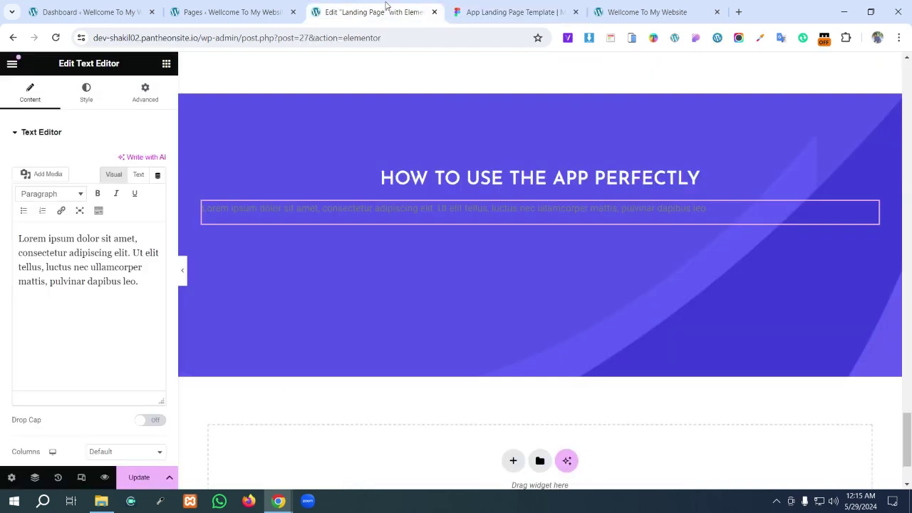
triple_click(121, 324)
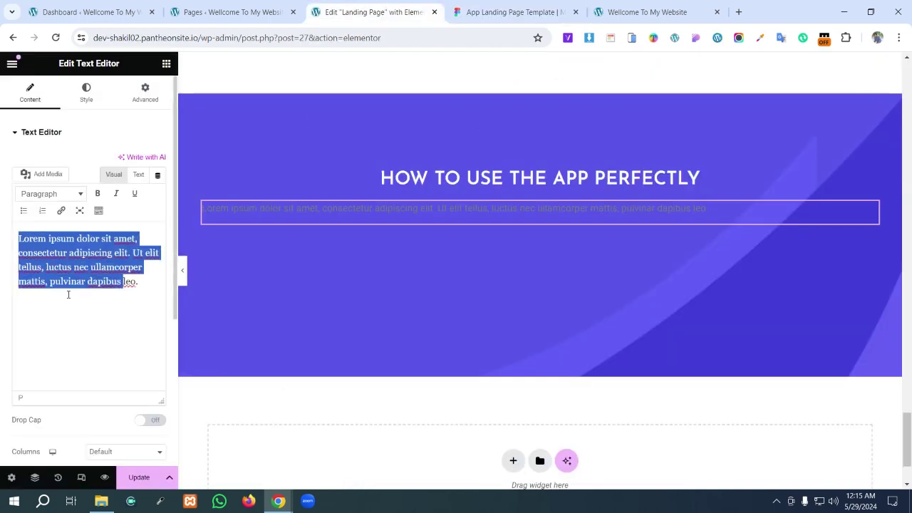
key("BackSpace")
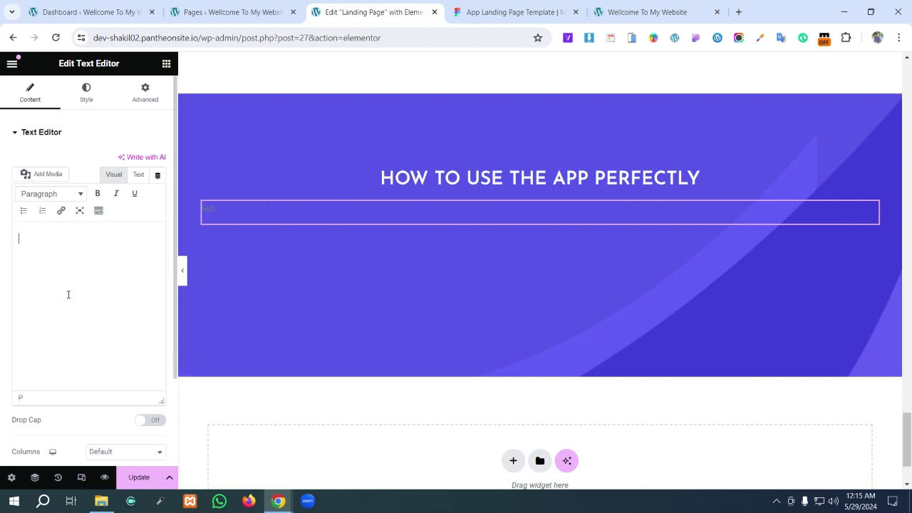
type("Lorem ipsum dolor sit amet, consectetur adipiscing elit. Viverra nunc ante velit vitae. Est tellus vitae, nullam lobortis enim. Faucibus amet etiam tincidunt rhoncus, ullamcorper velit. Ullamcorper risus tempor, ac nunc libero urna, feugiat.")
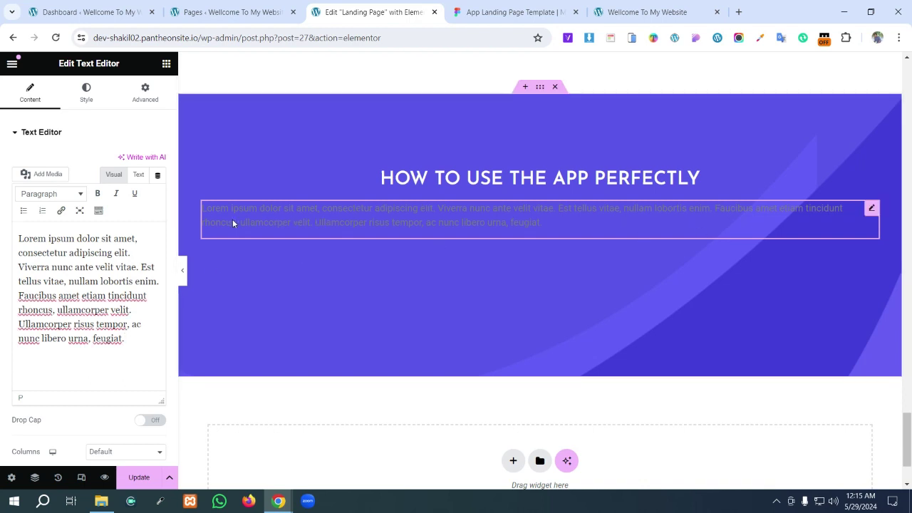
left_click(86, 93)
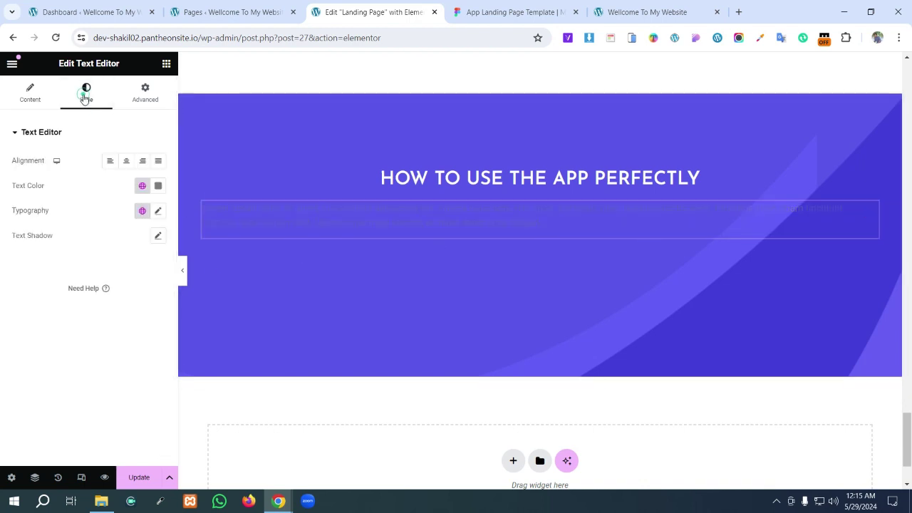
- Make the paragraph text white
left_click(158, 186)
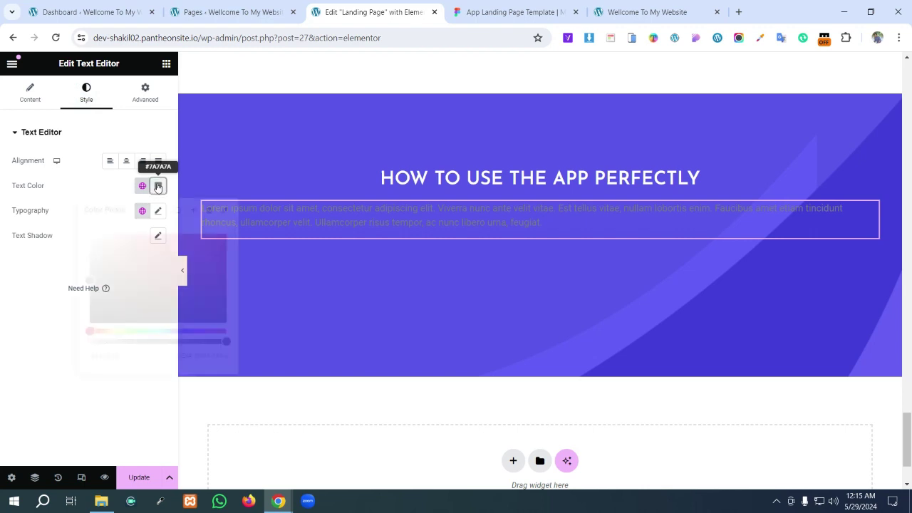
left_click(90, 235)
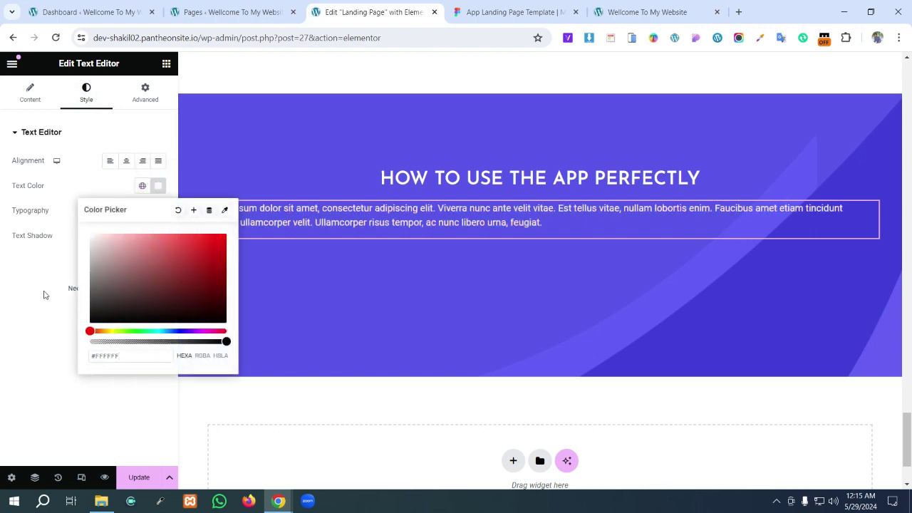
left_click(43, 295)
- Set the paragraph typography to Josefin Sans at 16 px size
left_click(158, 211)
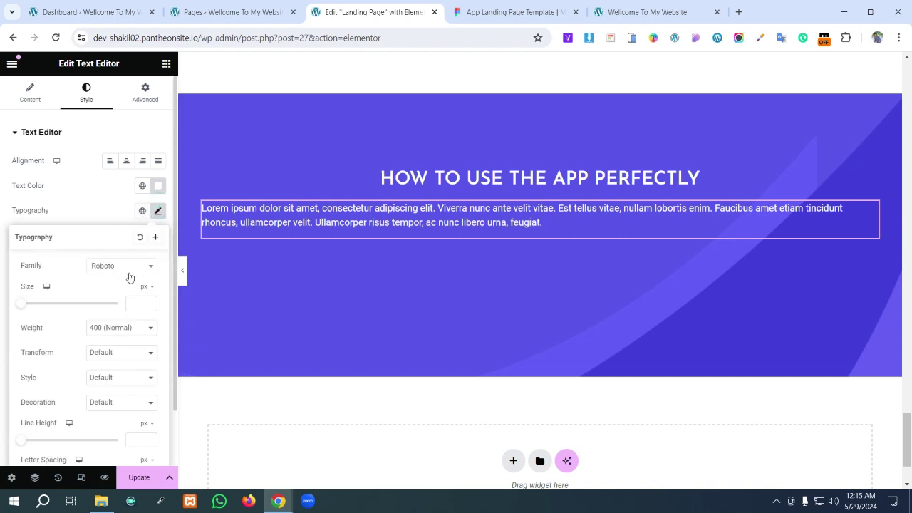
left_click(132, 268)
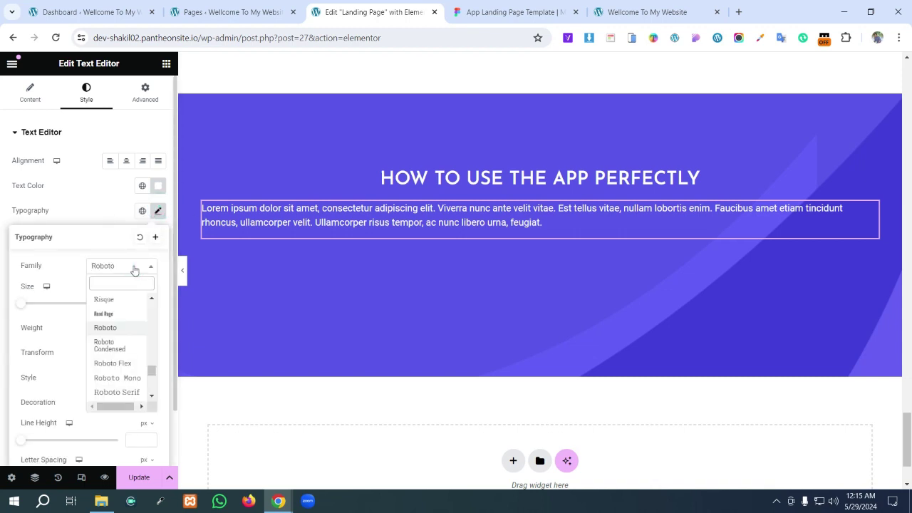
type("jo")
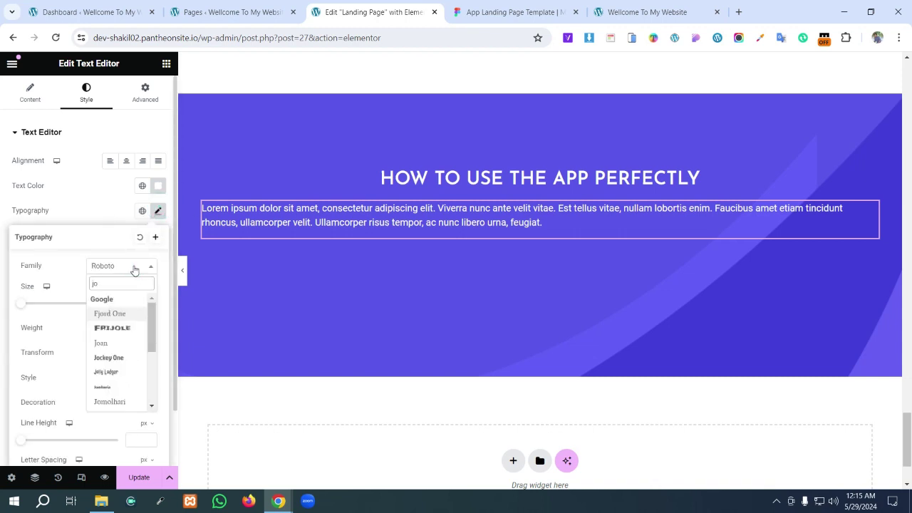
type("s")
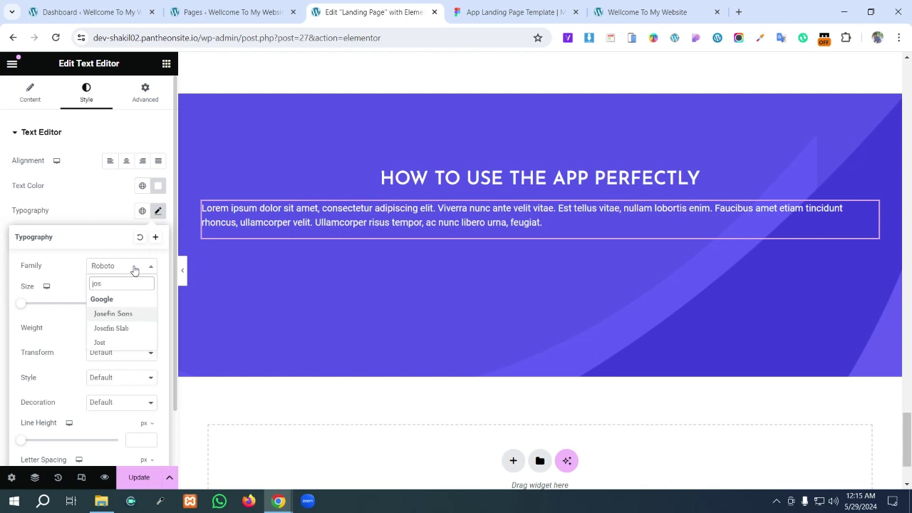
key("Return")
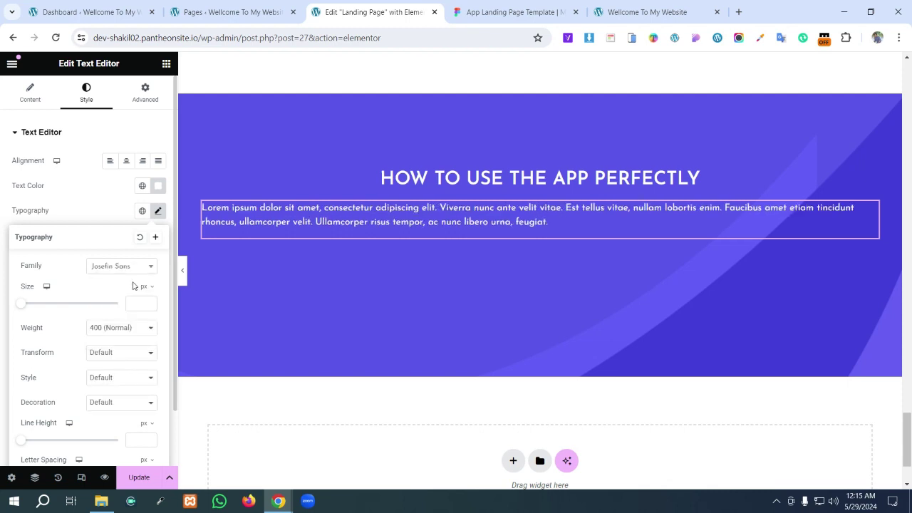
left_click(134, 303)
type("16")
left_click(513, 13)
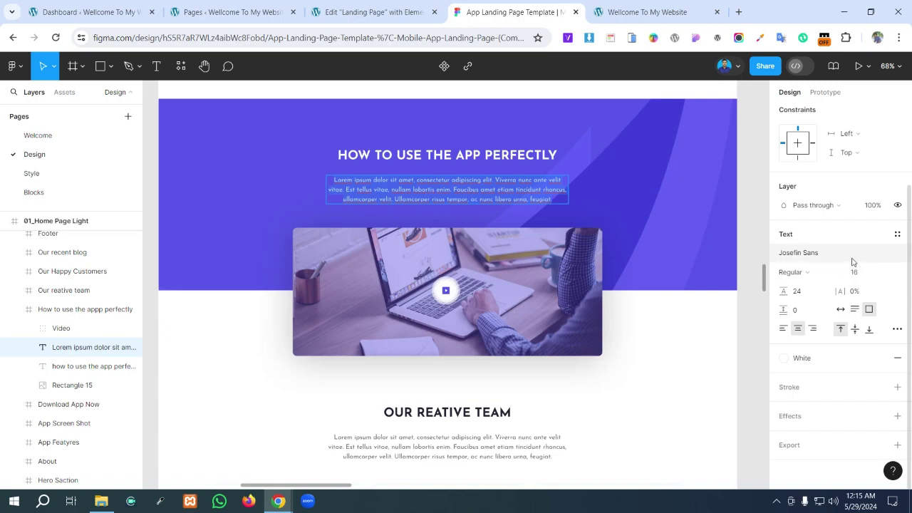
- Capture the Figma paragraph's text settings (Josefin Sans, Regular 16) and return to Elementor
key("Print")
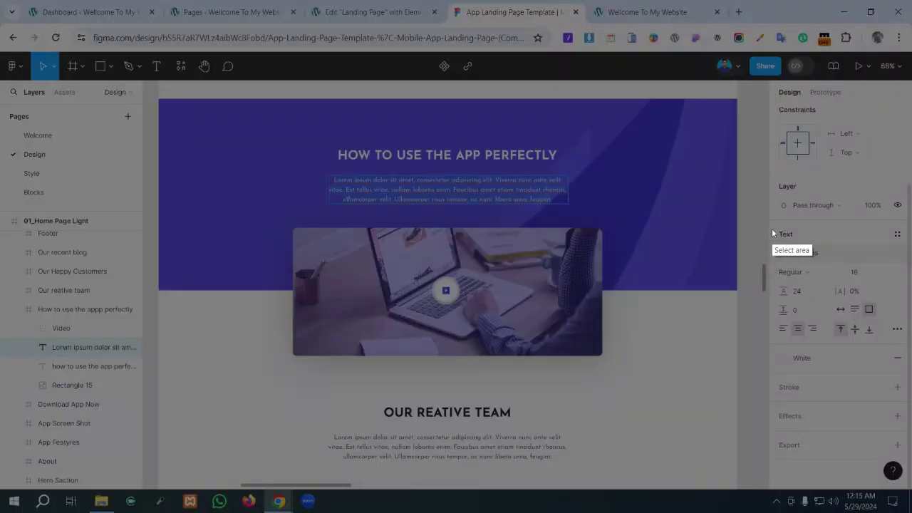
mouse_move(776, 226)
left_mouse_down()
mouse_move(822, 312)
mouse_move(905, 325)
mouse_move(904, 337)
left_mouse_up()
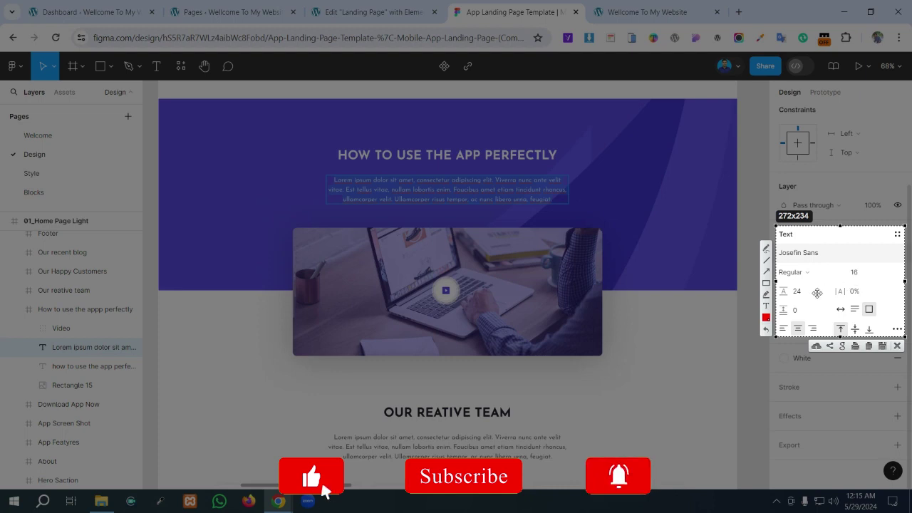
left_click(897, 346)
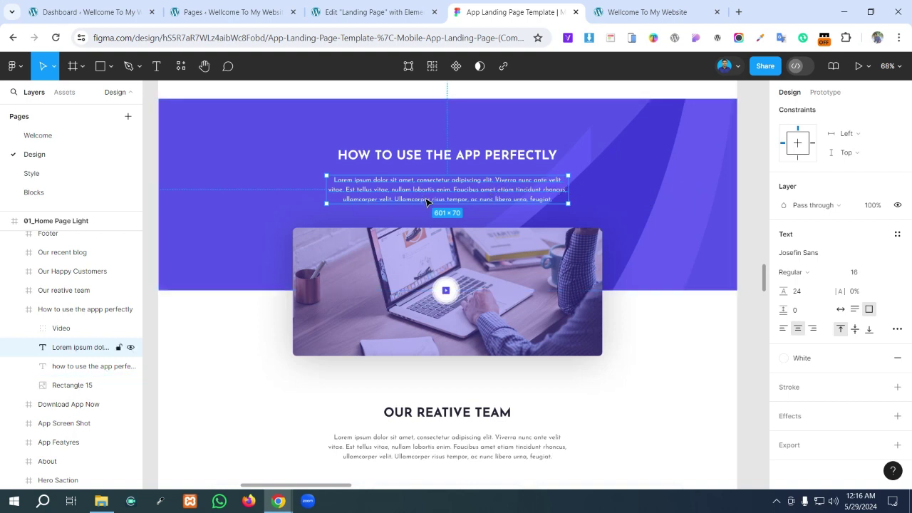
key("ctrl+shift+Tab")
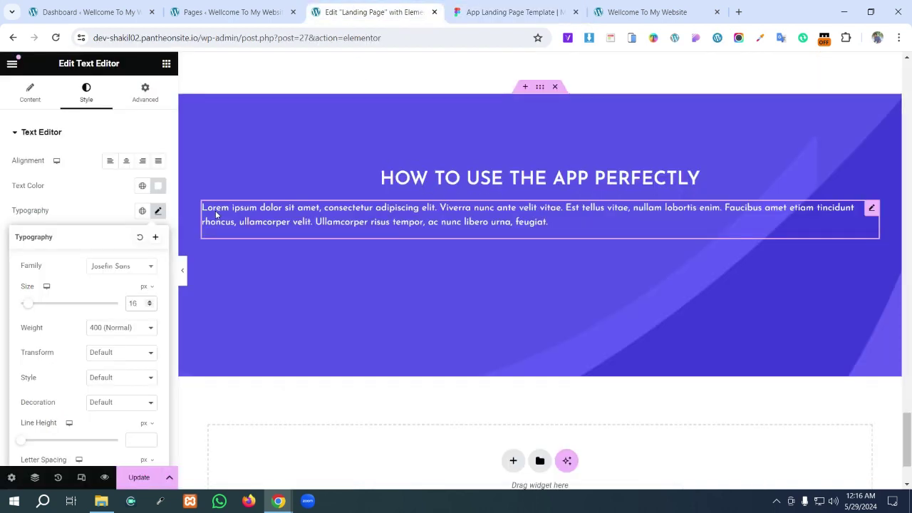
- Narrow the paragraph so it wraps onto three lines and centre its text
left_click(871, 228)
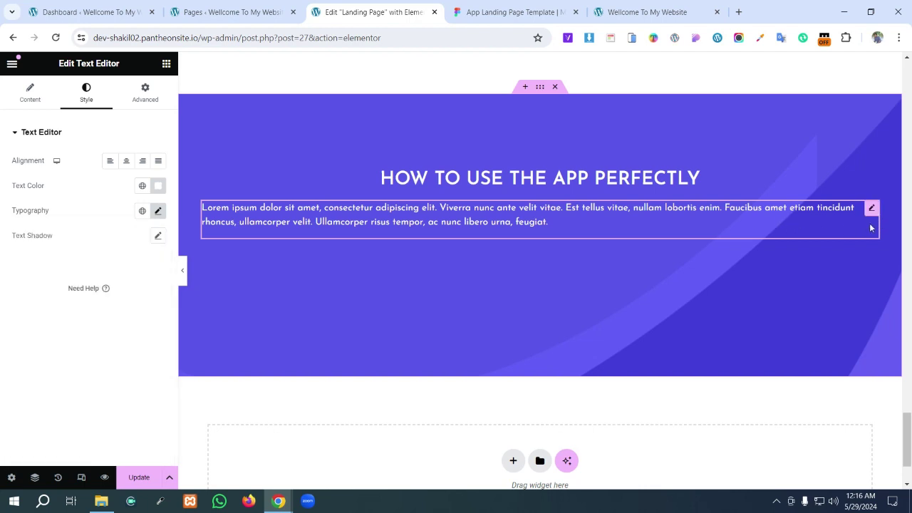
mouse_move(877, 221)
left_mouse_down()
mouse_move(534, 226)
mouse_move(602, 227)
left_mouse_up()
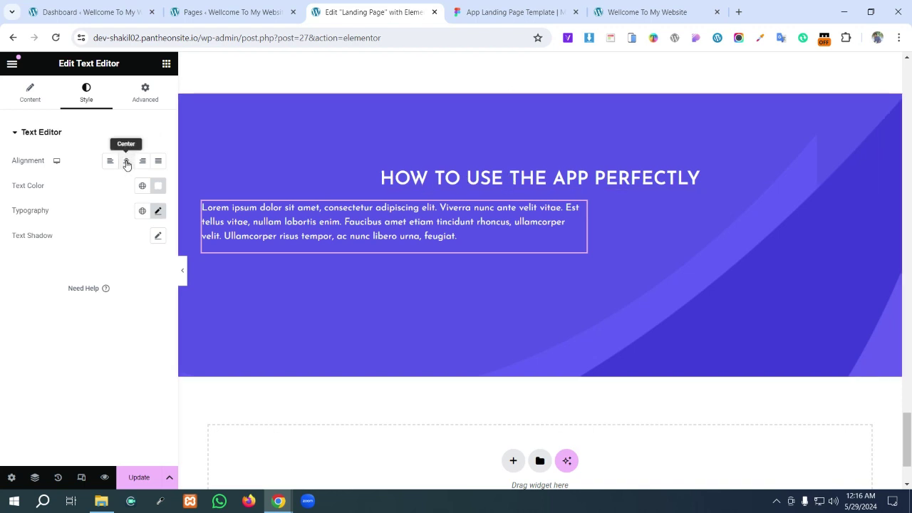
left_click(126, 162)
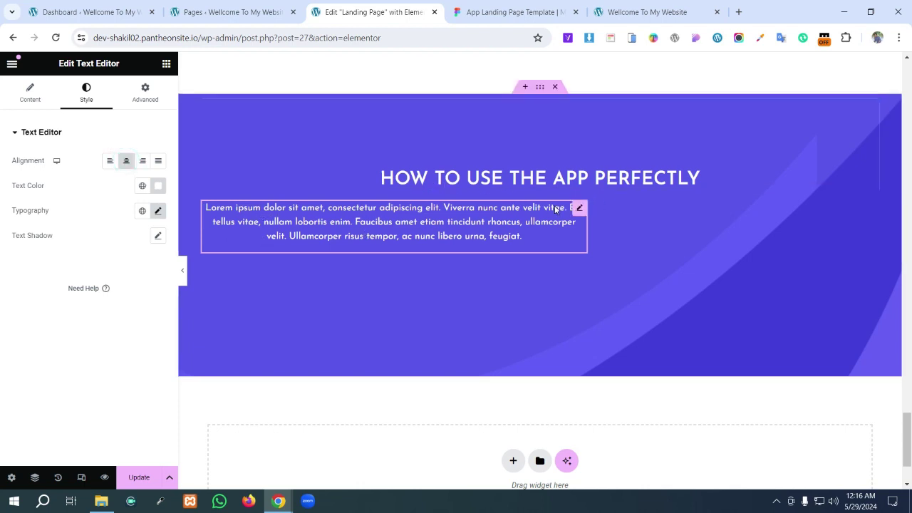
- Take a screen capture of the centred paragraph for annotation
key("Print")
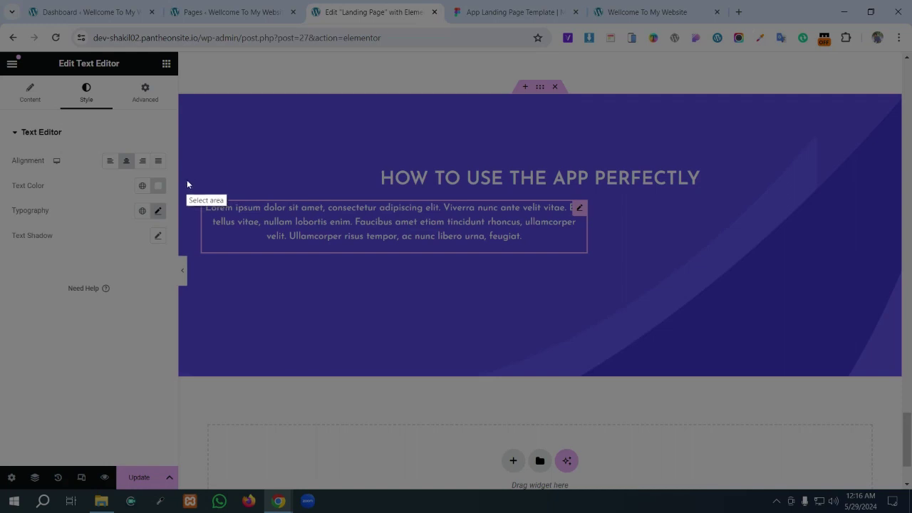
mouse_move(187, 180)
left_mouse_down()
mouse_move(749, 307)
mouse_move(902, 295)
left_mouse_up()
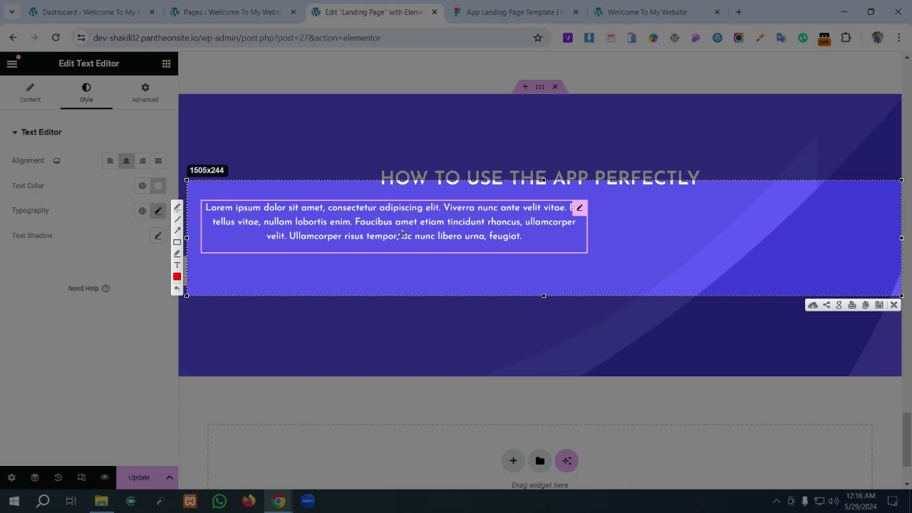
left_click(895, 305)
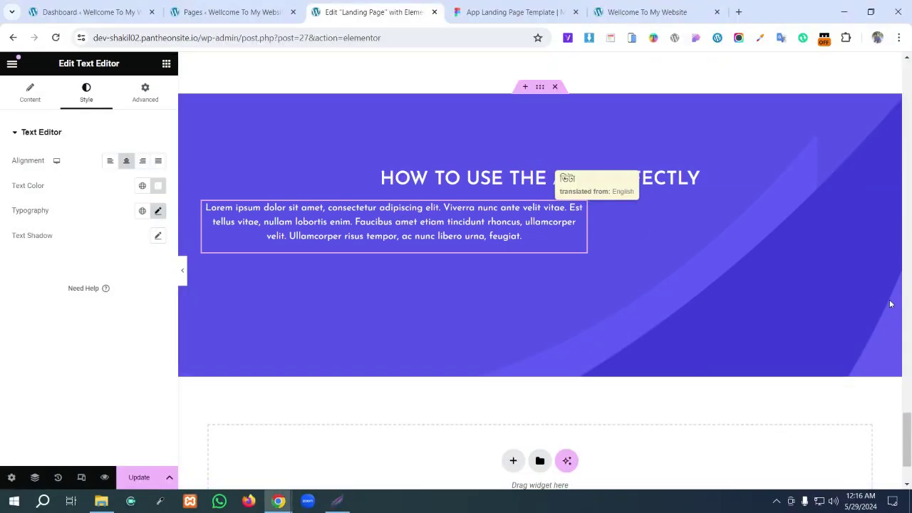
- Set the purple container's Align Items to Center, then check Rectangle 15's size in Figma
left_click(541, 89)
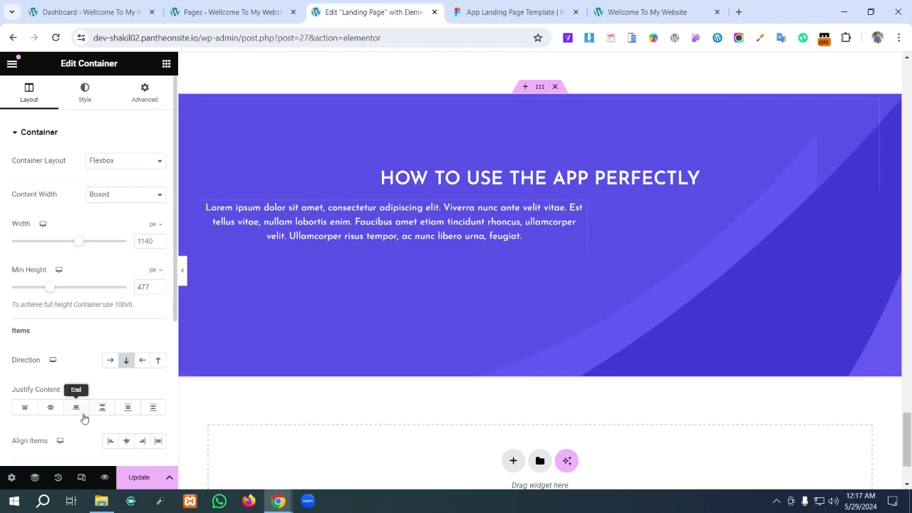
scroll(84, 418, "down", 2)
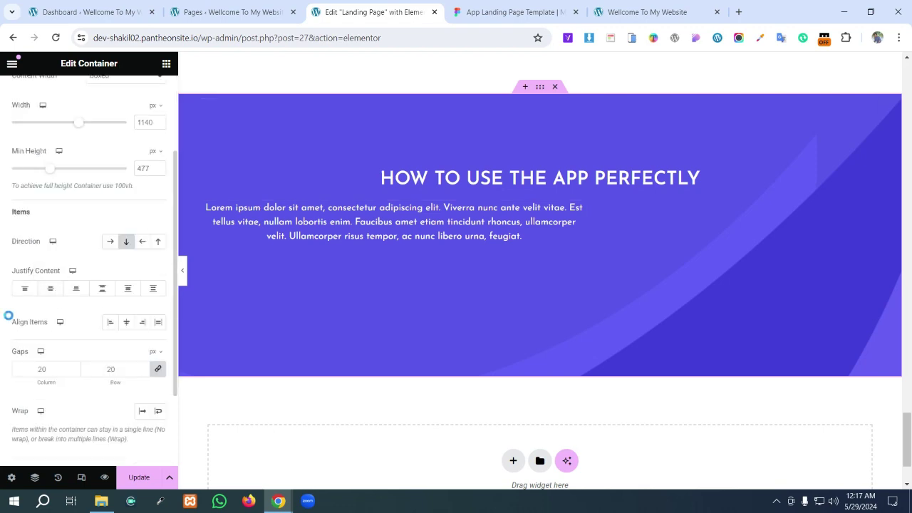
left_click_drag(6, 315, 174, 342)
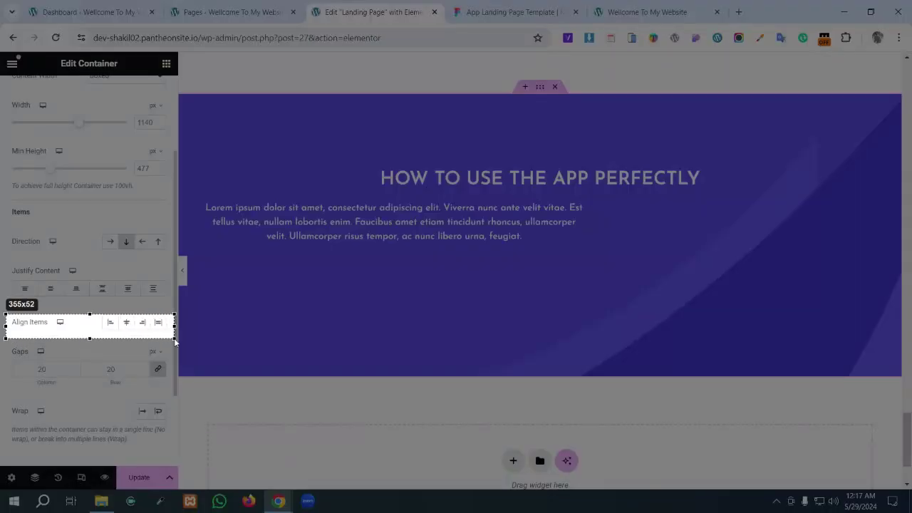
left_click(158, 345)
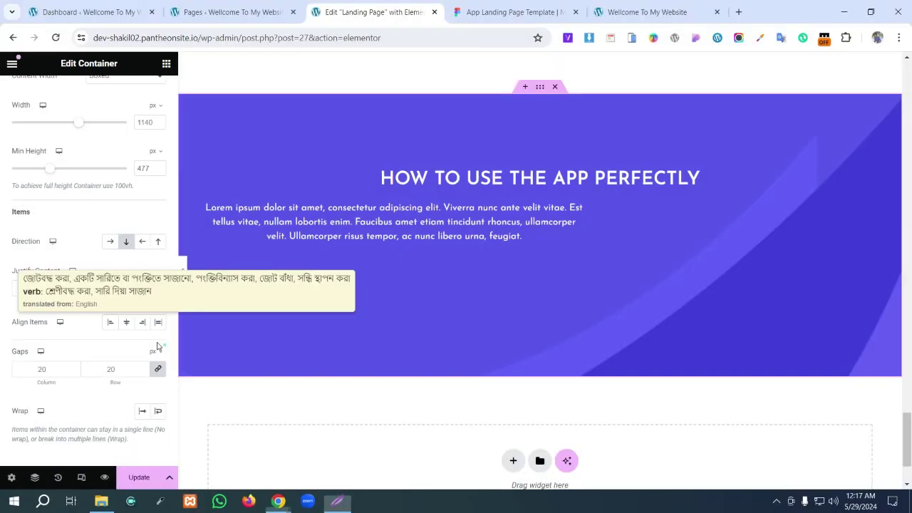
left_click(126, 322)
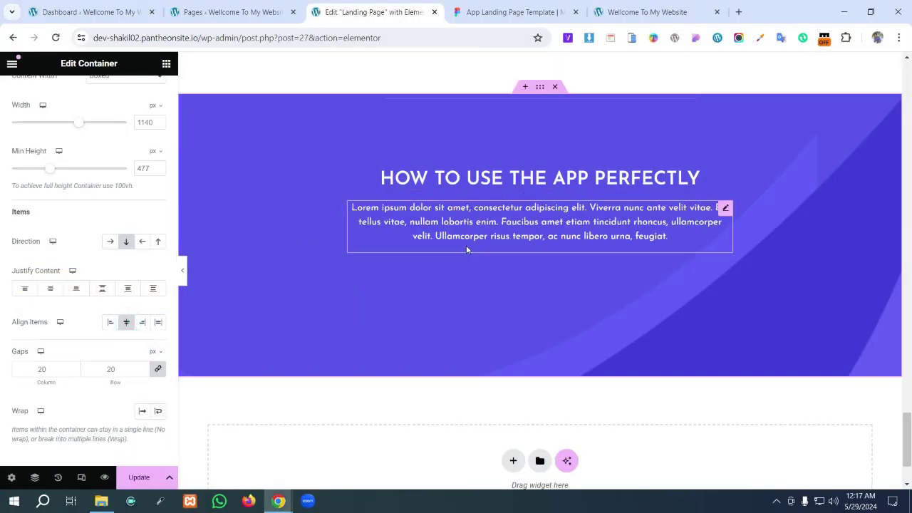
left_click(513, 12)
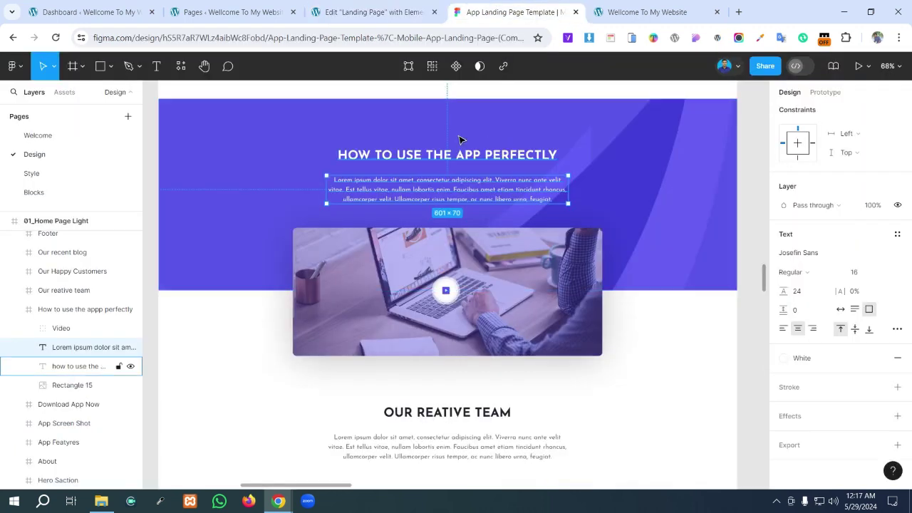
left_click(595, 192)
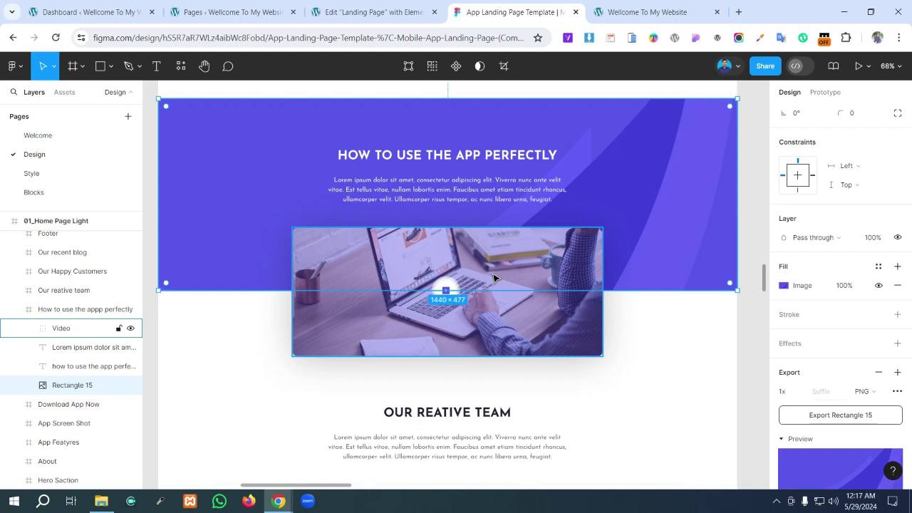
left_click(369, 9)
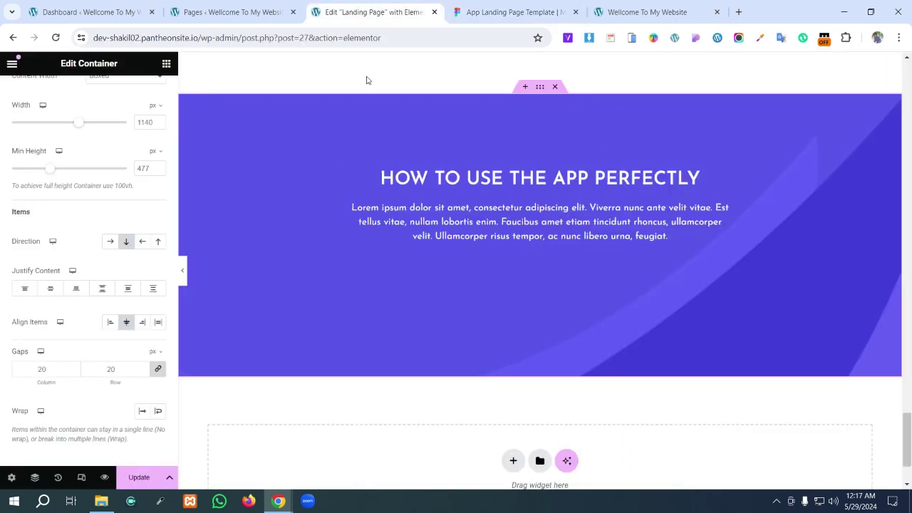
- Add a new container below the paragraph and place a Video widget inside it
left_click(162, 66)
left_click_drag(55, 261, 536, 248)
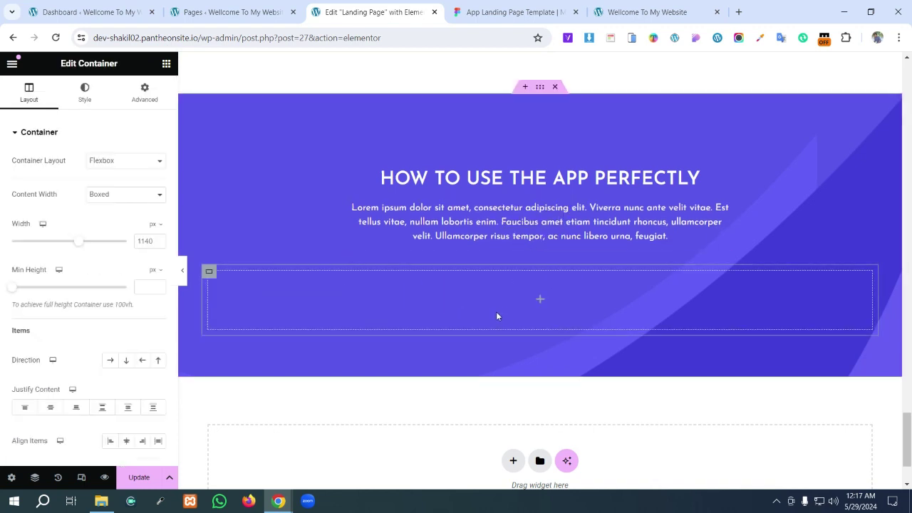
left_click(540, 300)
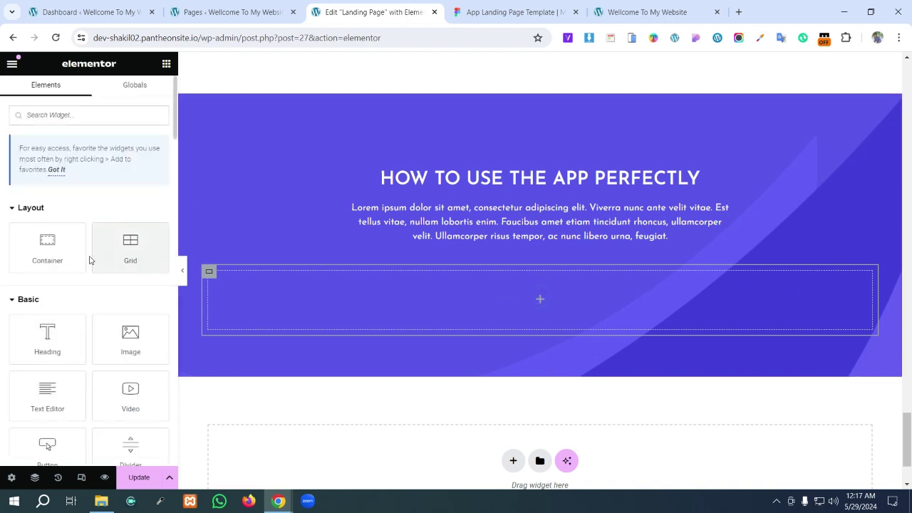
left_click_drag(125, 390, 448, 330)
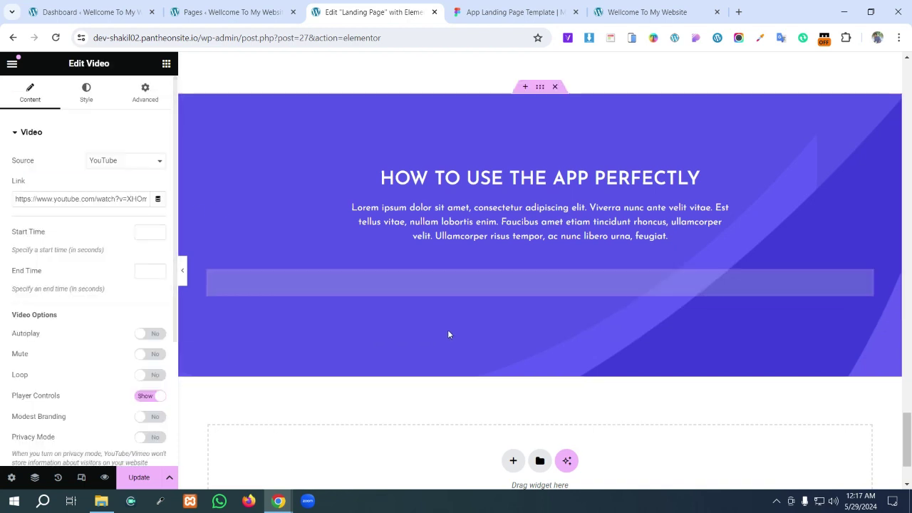
- Clear the Video widget's placeholder YouTube link, leaving Source as YouTube
scroll(430, 324, "down", 3)
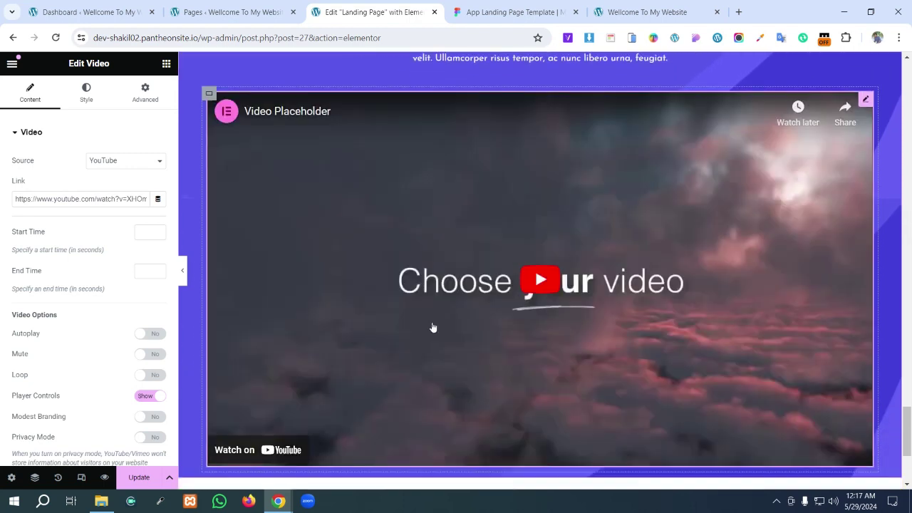
left_click(131, 199)
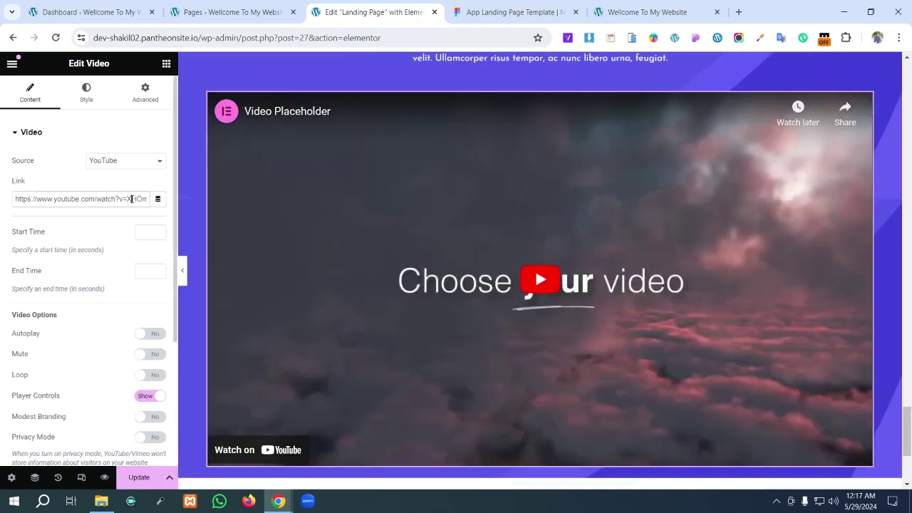
key("Print")
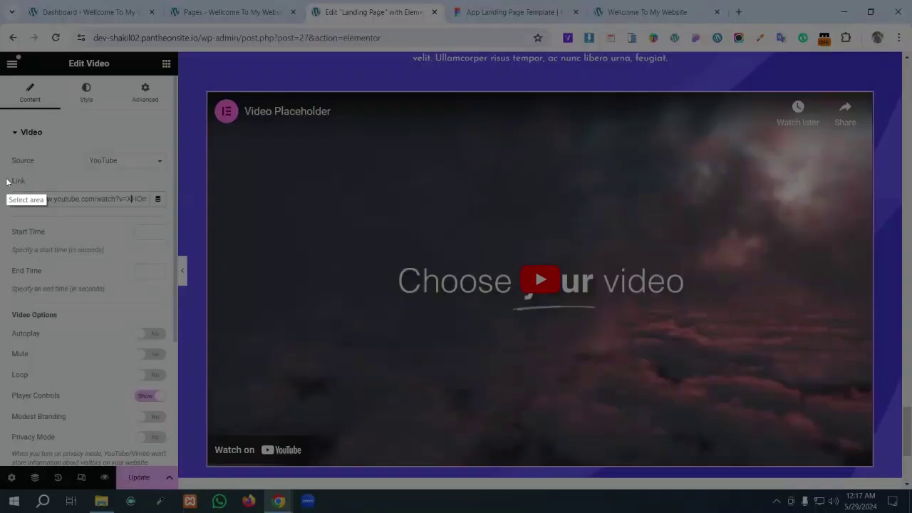
left_click_drag(4, 175, 179, 221)
left_click(170, 230)
left_click(124, 201)
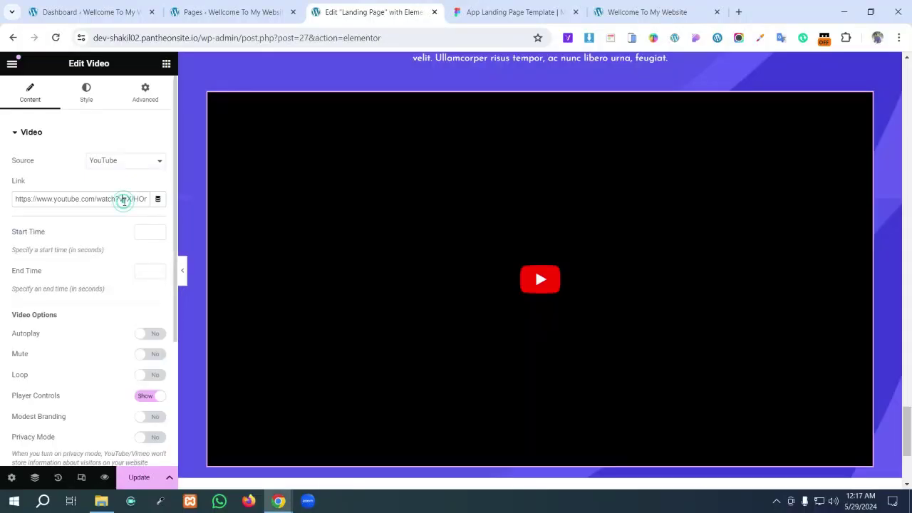
key("ctrl+a")
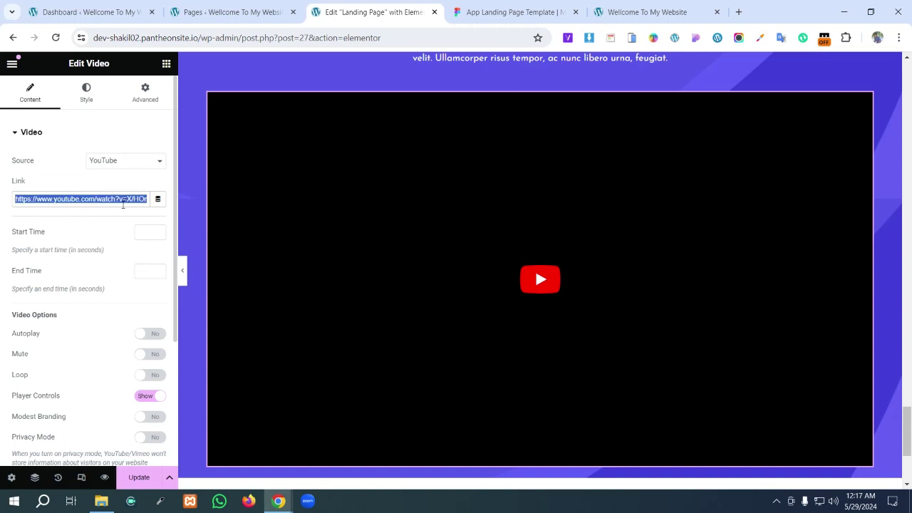
key("BackSpace")
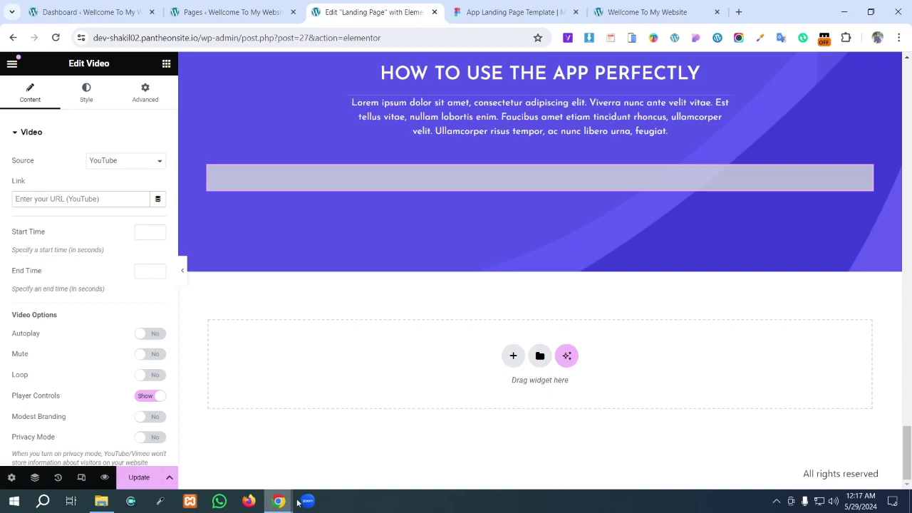
- Copy the Convert Figma Design to WordPress video's link via its ⋮ menu > Share > Copy
mouse_move(285, 503)
left_click(274, 445)
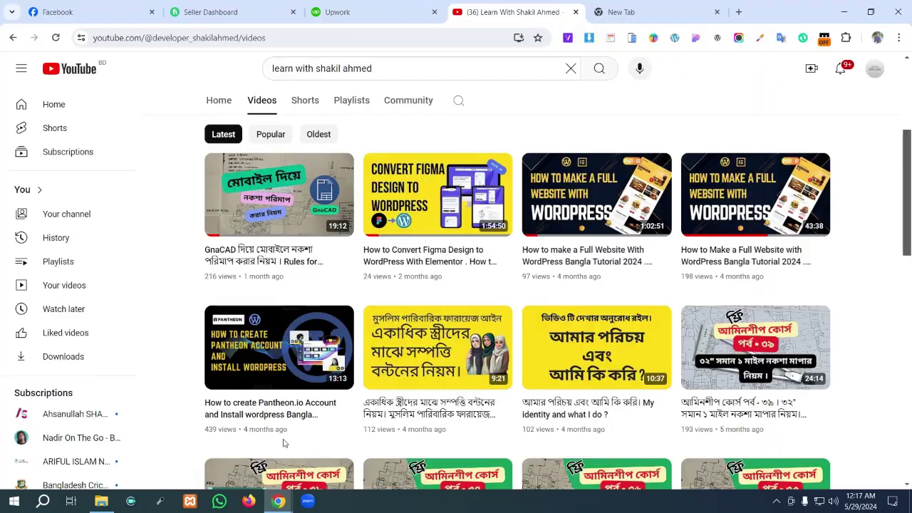
mouse_move(508, 256)
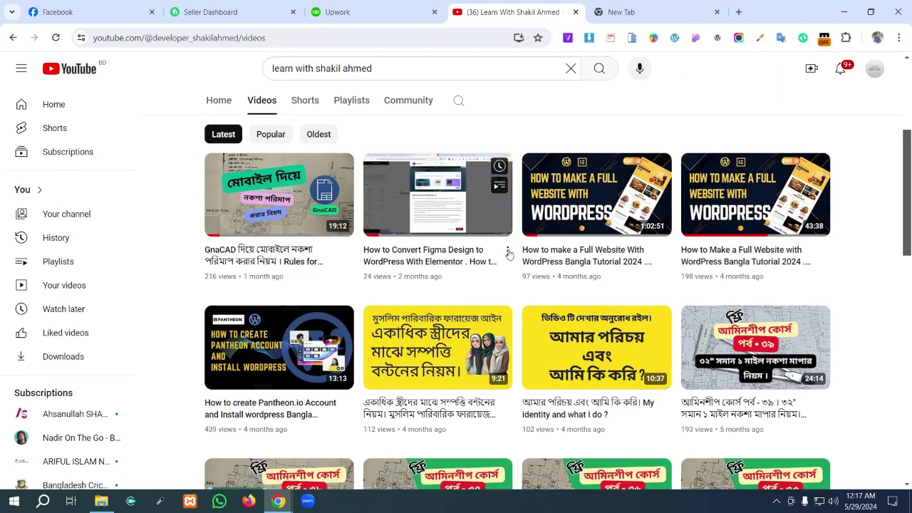
right_click(509, 255)
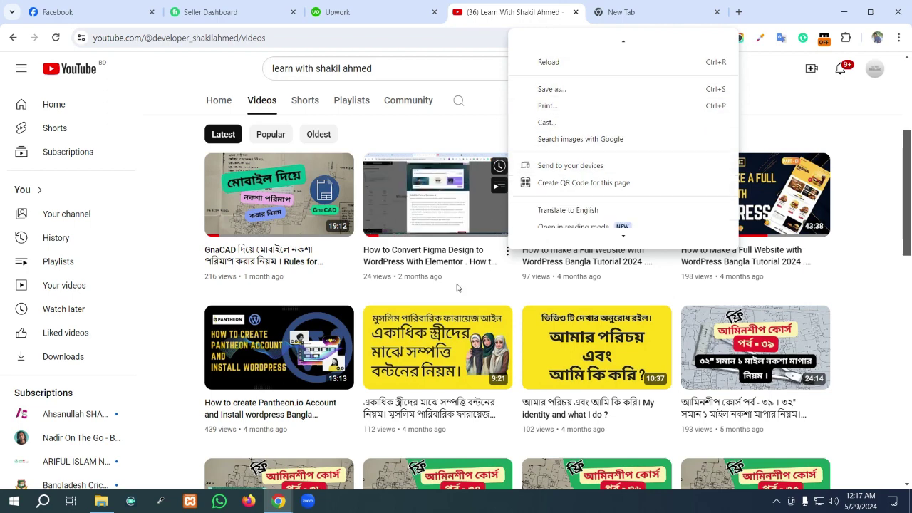
left_click(507, 251)
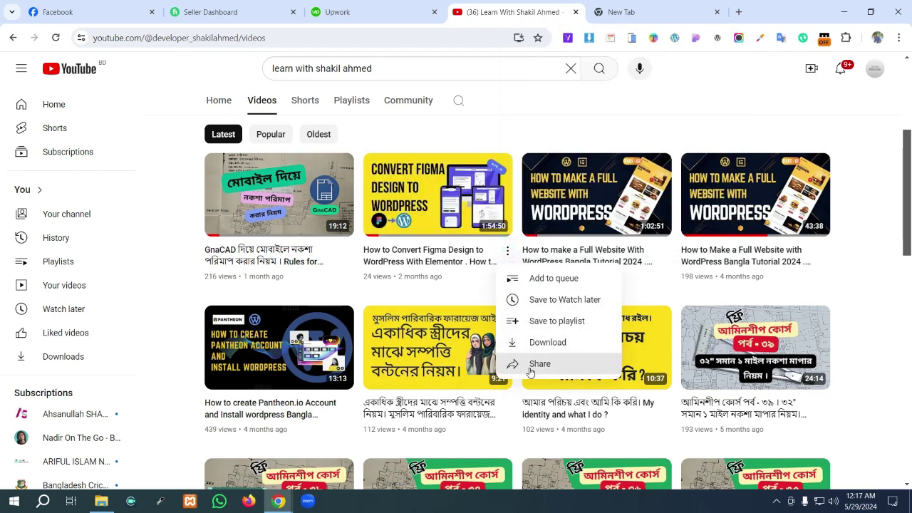
left_click(540, 364)
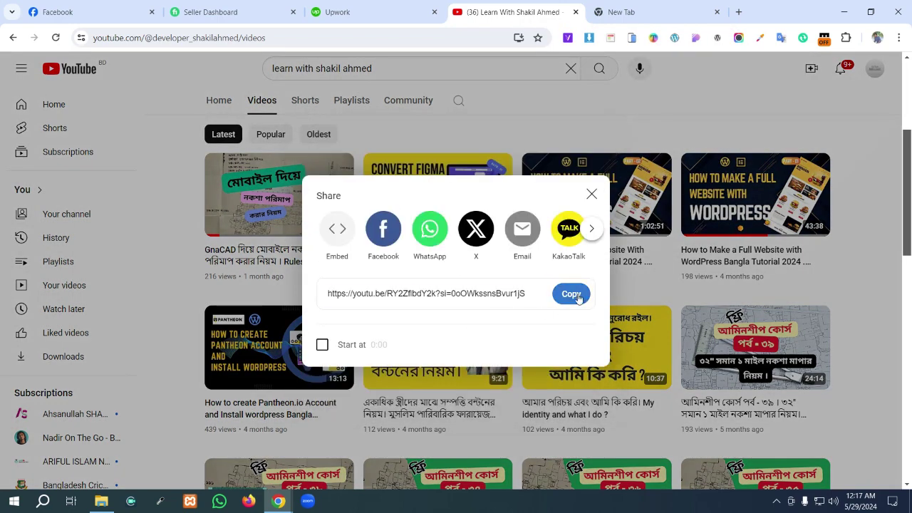
left_click(578, 296)
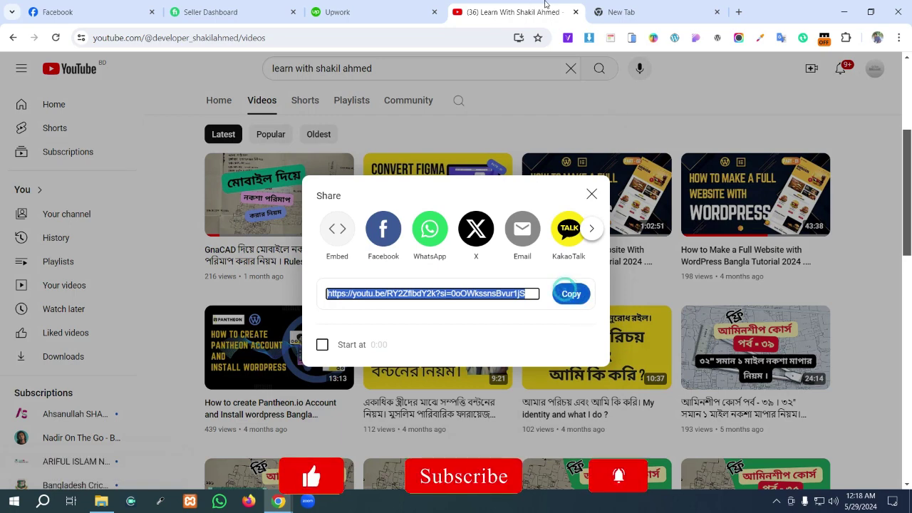
mouse_move(279, 501)
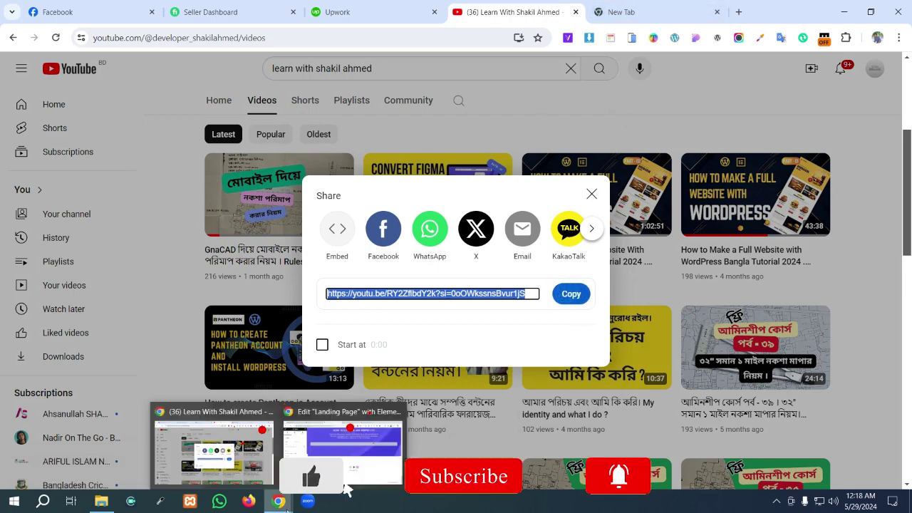
left_click(343, 459)
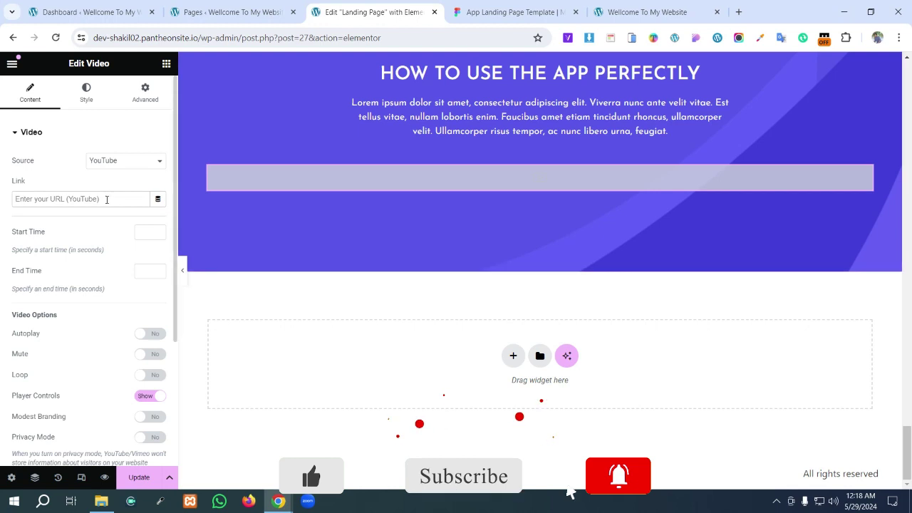
- Paste the YouTube link into the Video widget and narrow it to about half width
left_click(107, 199)
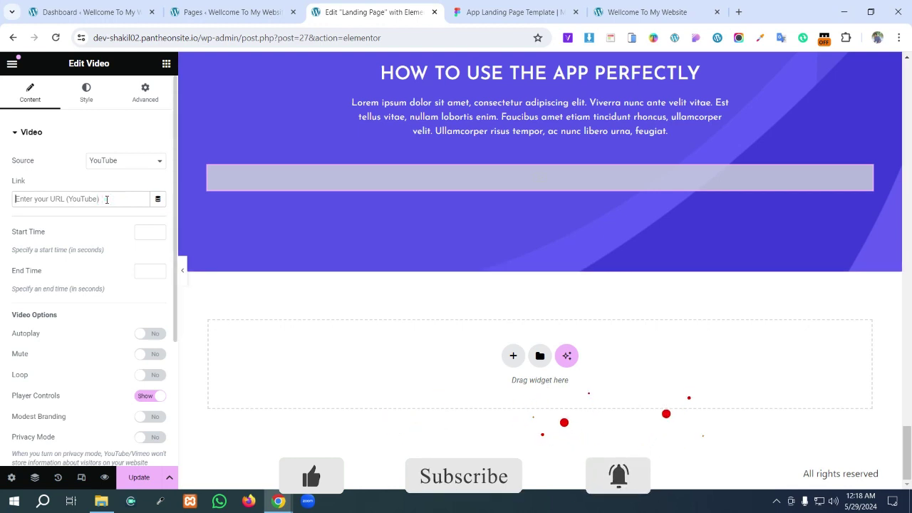
key("ctrl+v")
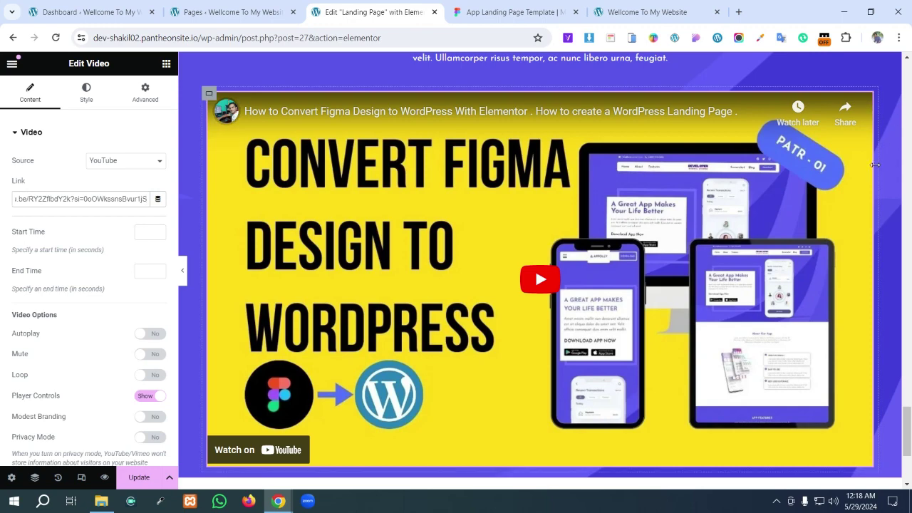
left_click_drag(875, 164, 517, 154)
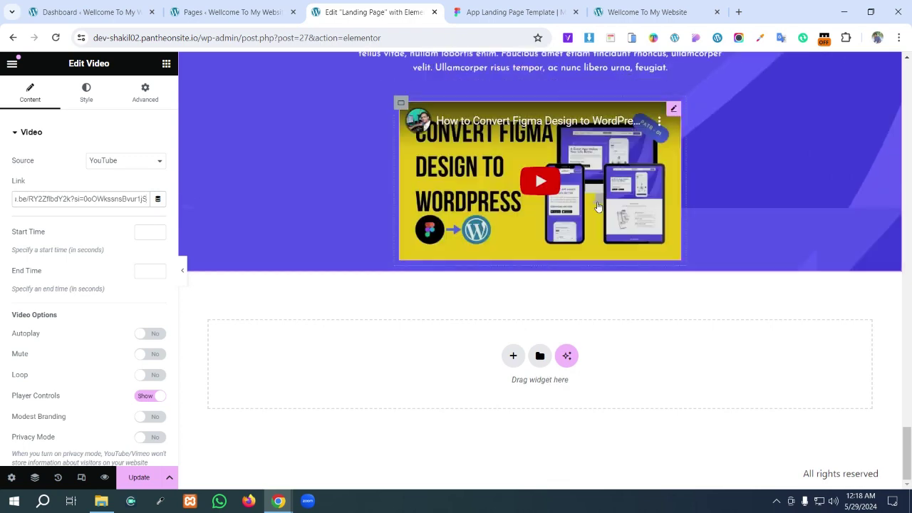
scroll(597, 207, "up", 2)
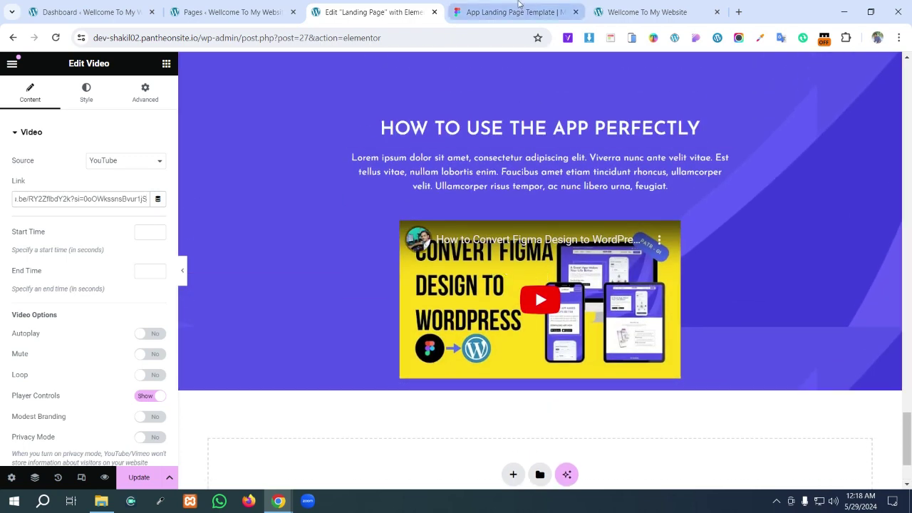
left_click(519, 4)
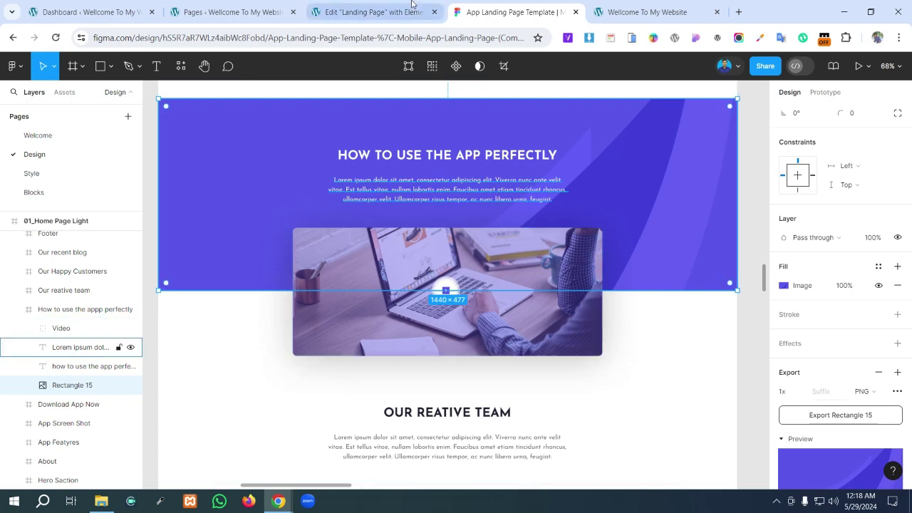
left_click(411, 5)
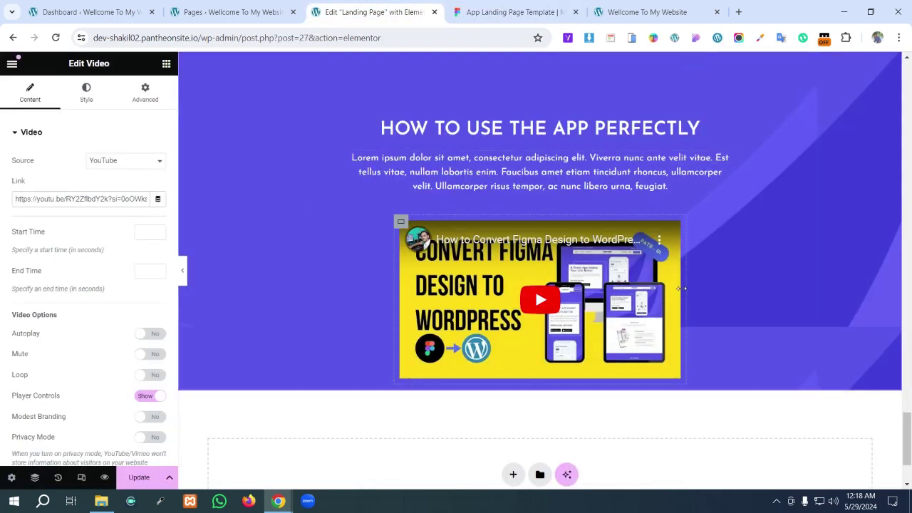
- Widen the video slightly to match Figma and select its container
left_click_drag(683, 288, 762, 293)
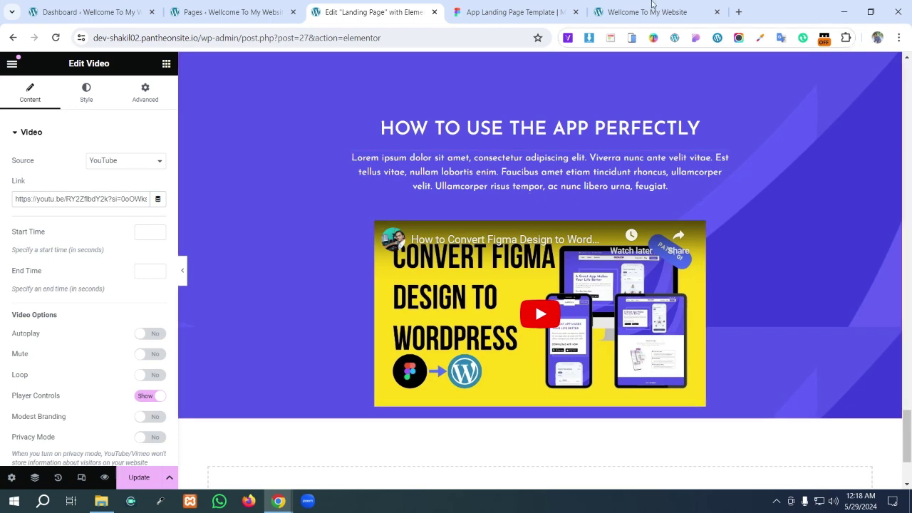
scroll(627, 267, "up", 1)
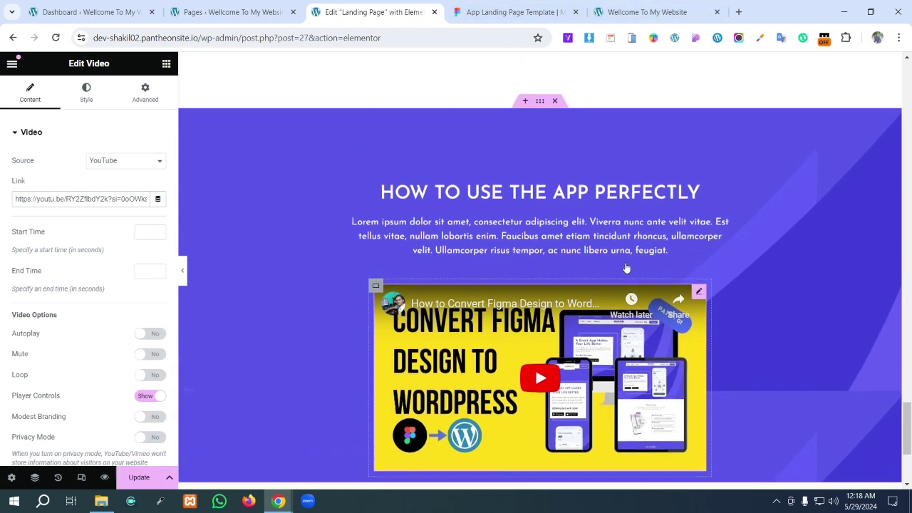
scroll(609, 308, "down", 1)
scroll(563, 349, "down", 2)
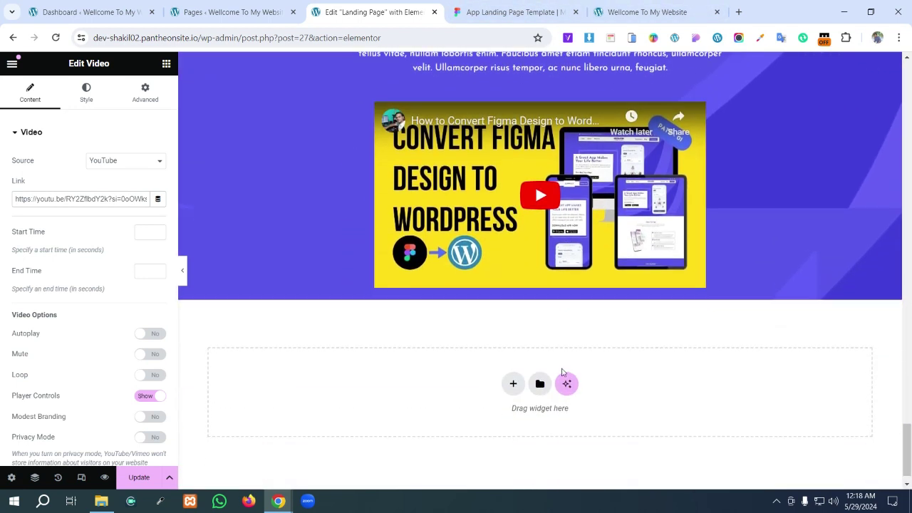
scroll(536, 274, "up", 1)
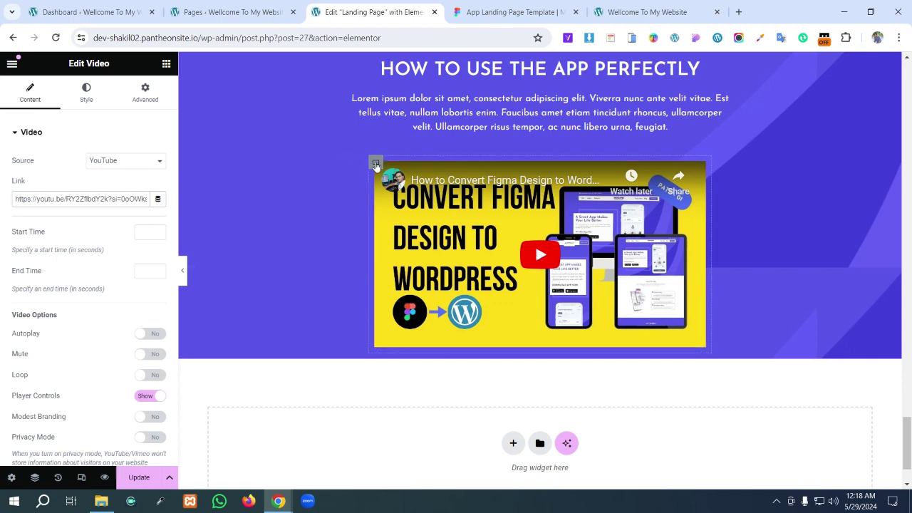
left_click(375, 163)
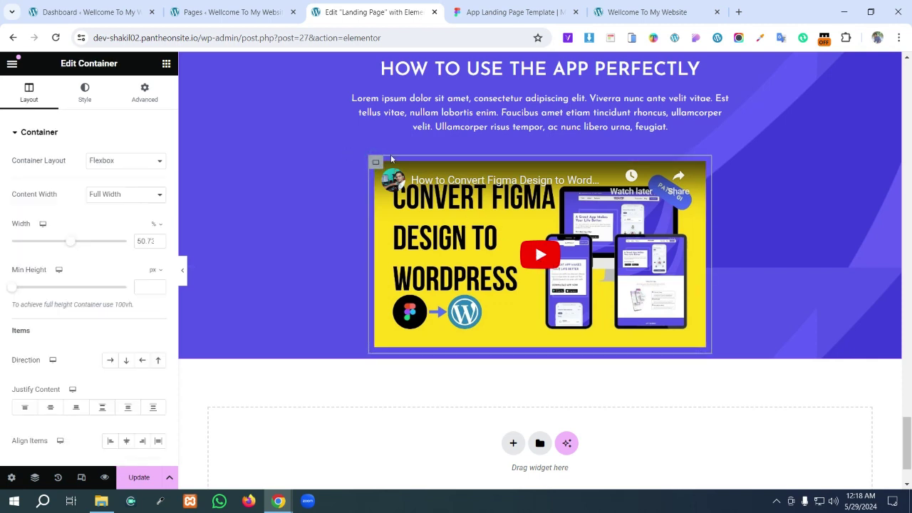
- Set the video container's Advanced Position to Absolute
left_click(145, 92)
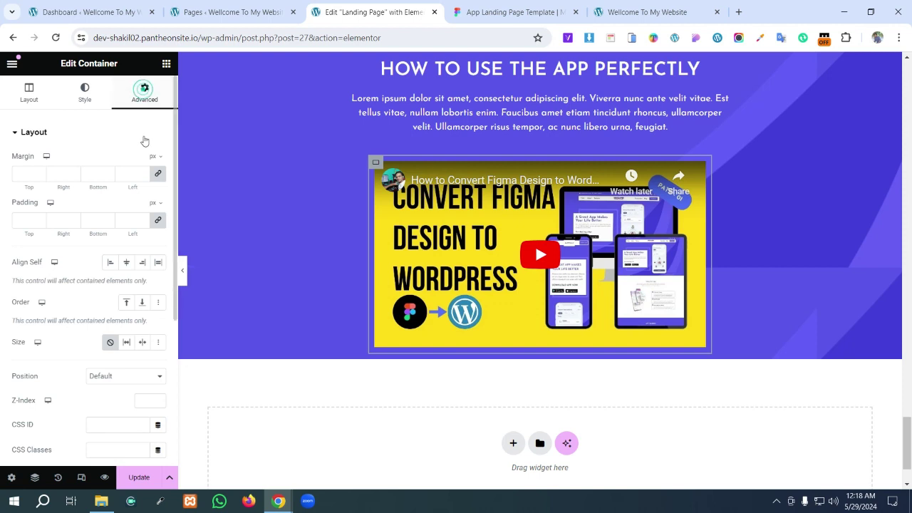
scroll(67, 328, "down", 1)
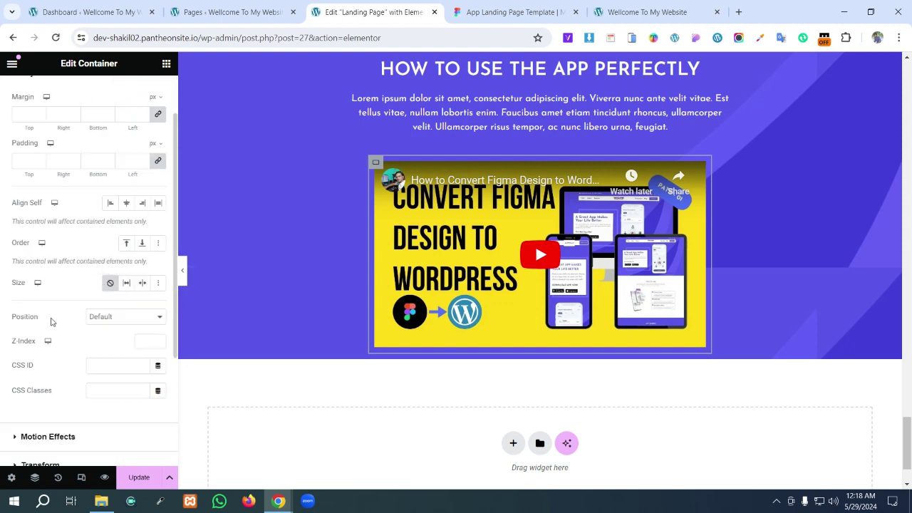
key("super+shift+s")
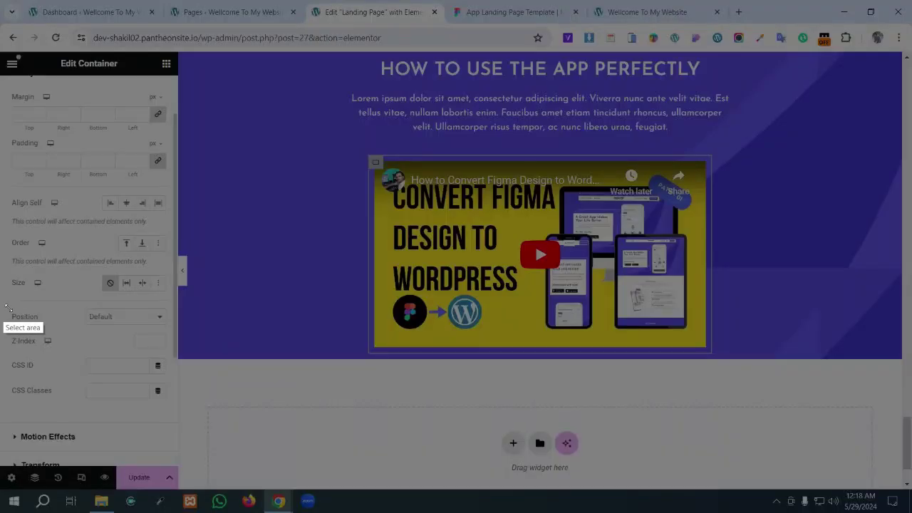
left_click_drag(3, 306, 169, 332)
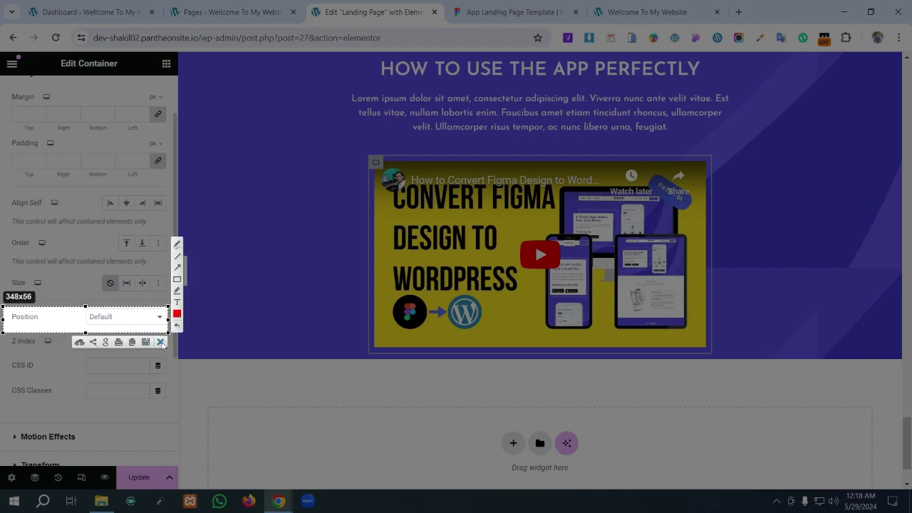
key("ctrl+c")
left_click(154, 317)
left_click(136, 342)
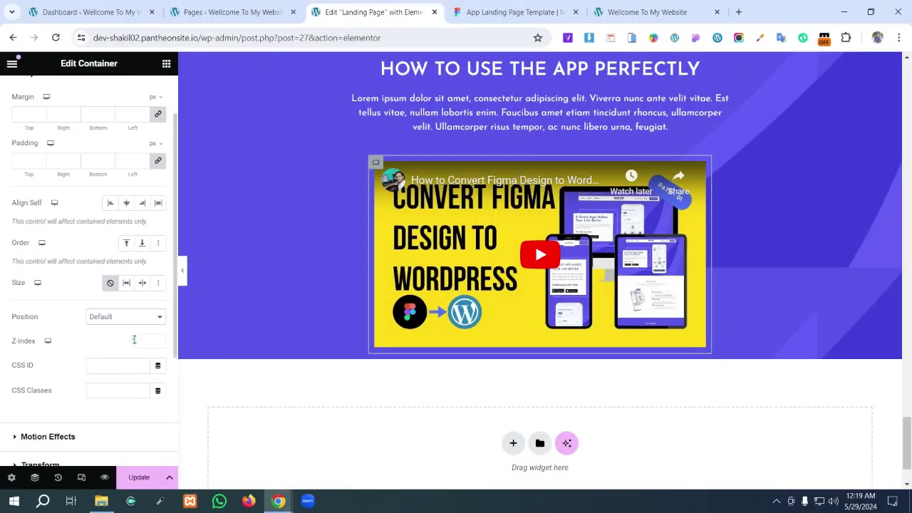
scroll(350, 232, "up", 3)
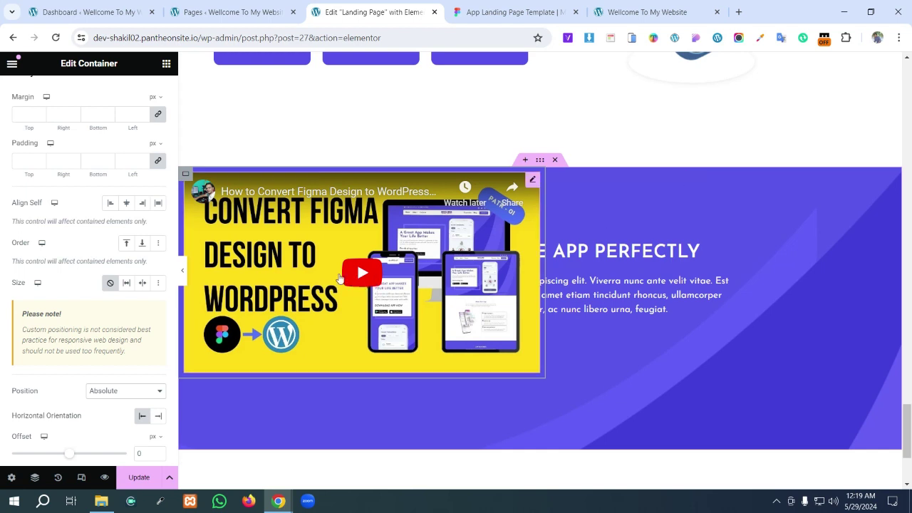
- Take a screen capture of the video container's offset settings
scroll(340, 278, "down", 2)
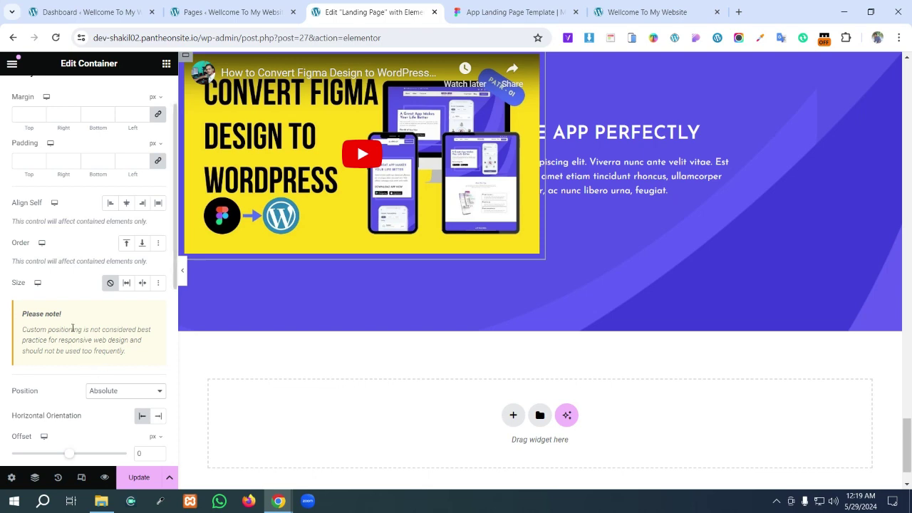
scroll(72, 331, "down", 3)
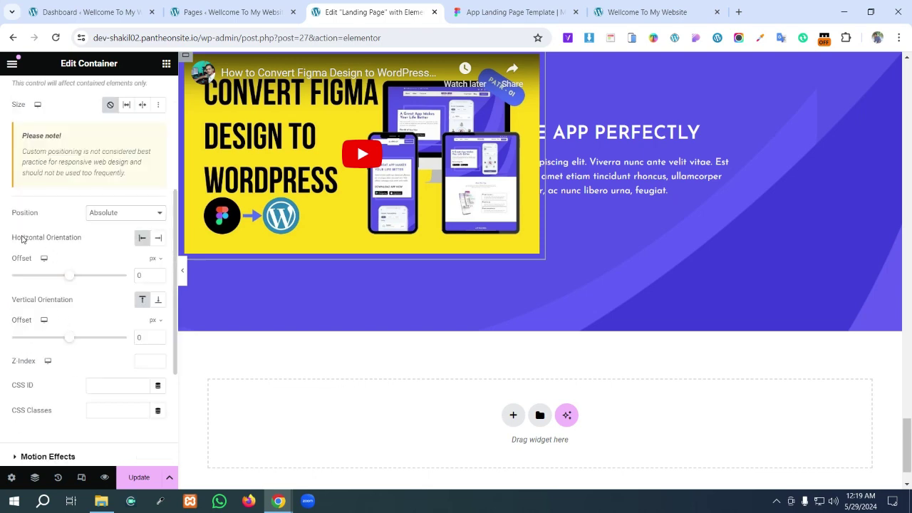
key("Print")
left_click_drag(7, 207, 177, 361)
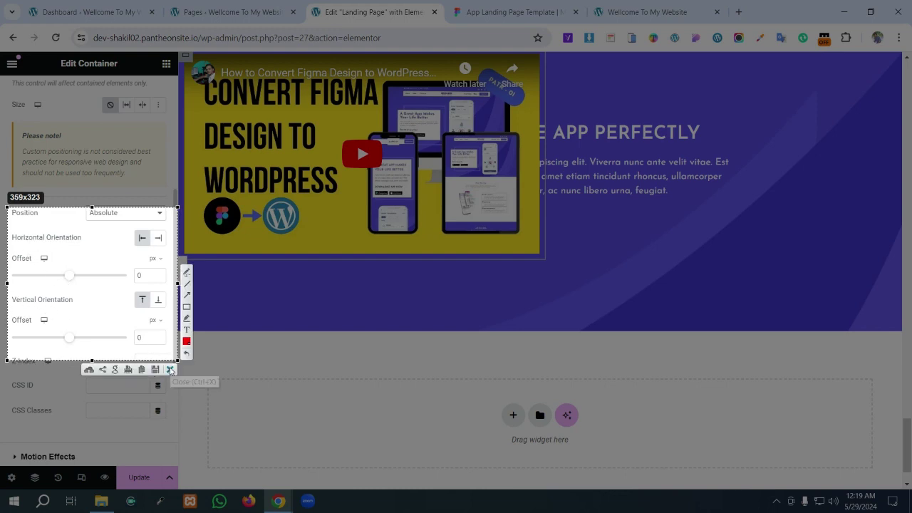
left_click(169, 370)
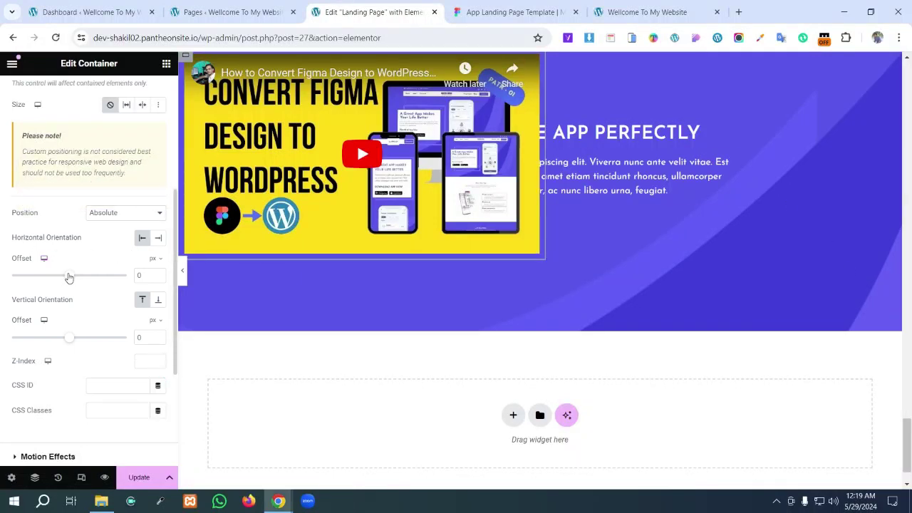
- Set the video container's offsets to 310 px horizontal and 290 px vertical, overlapping the section bottom
left_click_drag(69, 278, 87, 283)
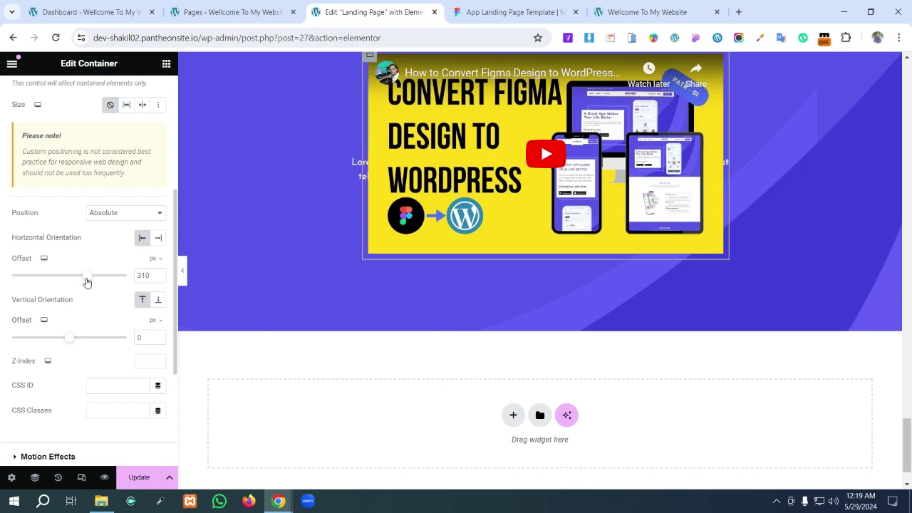
scroll(359, 271, "up", 2)
scroll(358, 269, "down", 1)
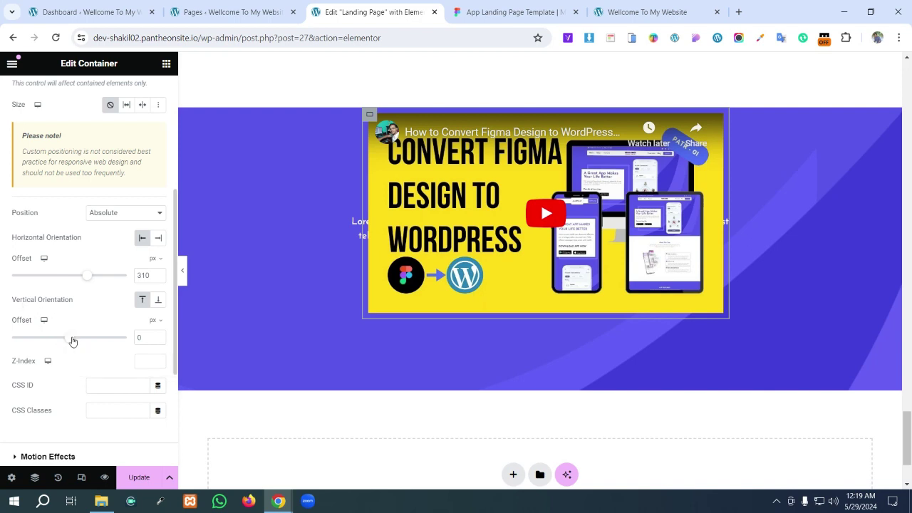
left_click_drag(72, 341, 86, 340)
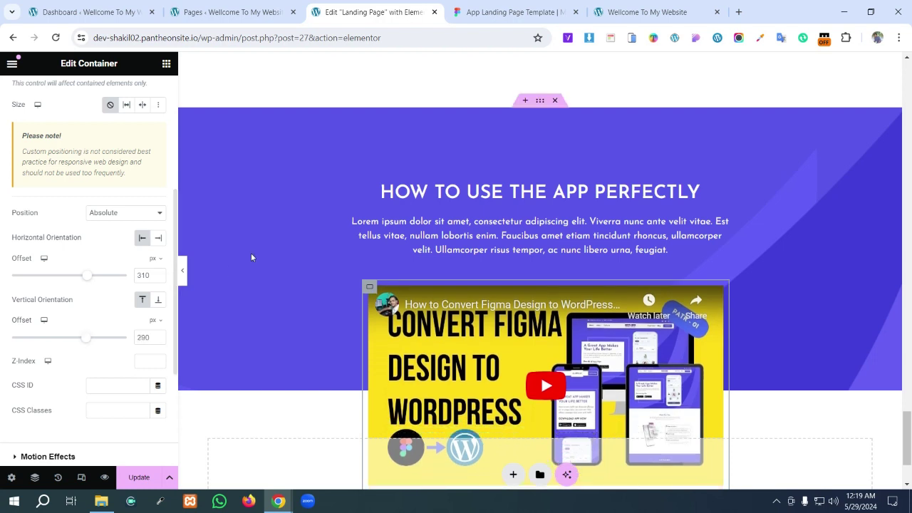
scroll(257, 258, "down", 2)
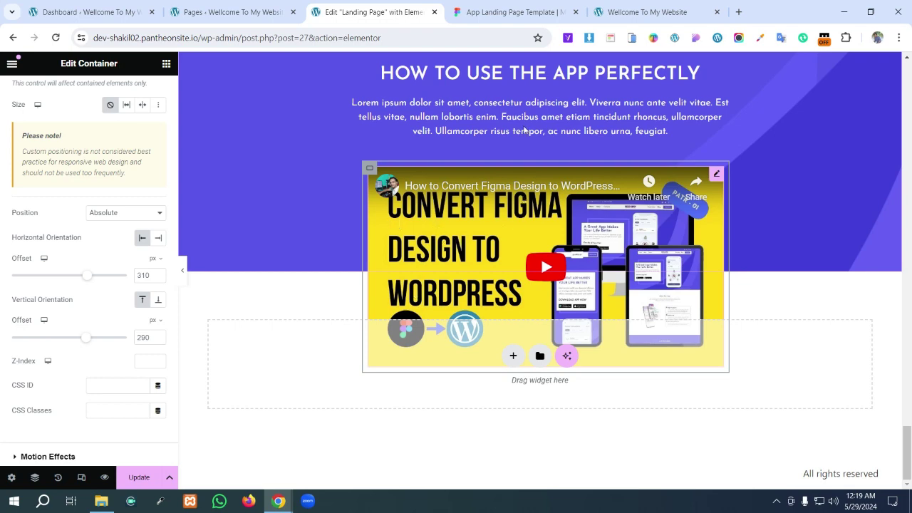
left_click(517, 4)
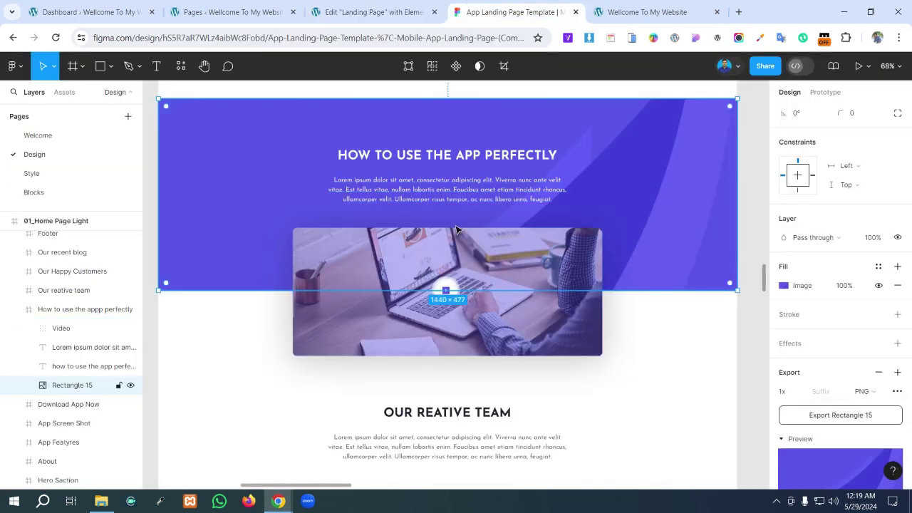
- Check that the Figma How to Use frame measures 1440×682, then return to Elementor
left_click(645, 354)
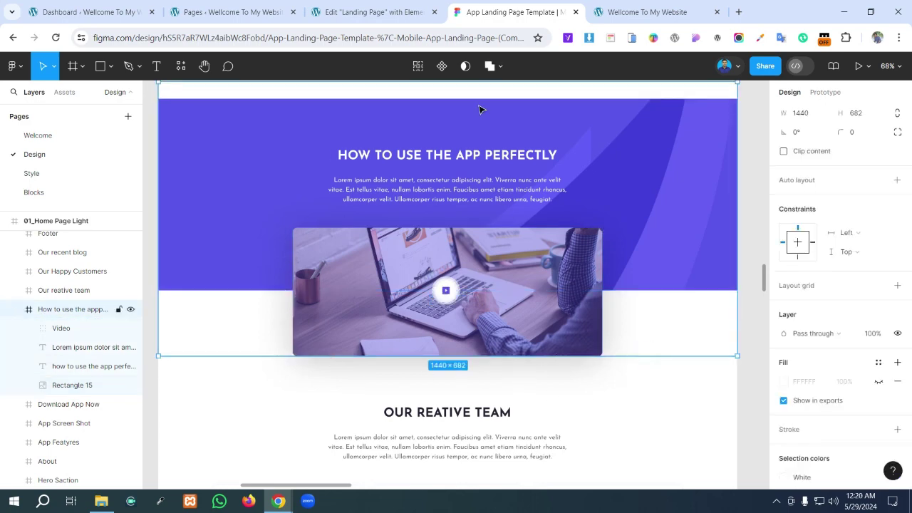
left_click(370, 12)
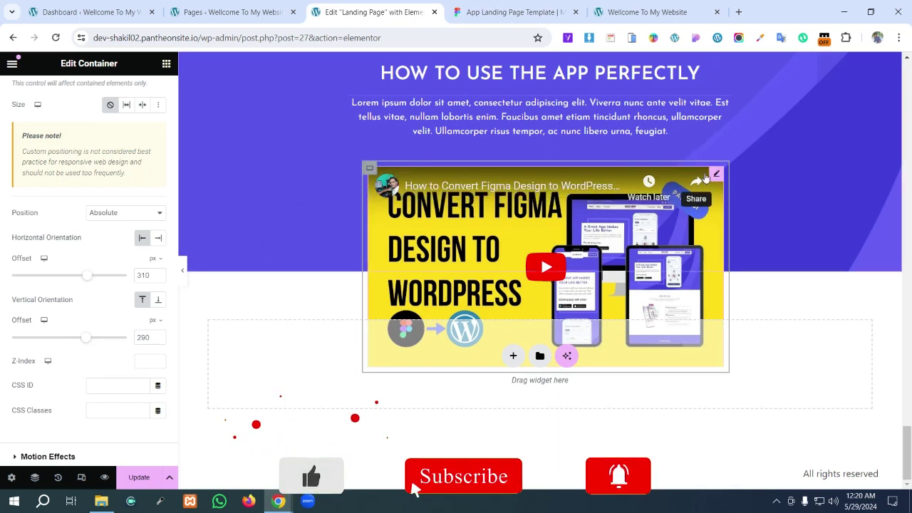
- In the video widget's Advanced settings, leave padding empty and enter a 20 px border radius
left_click(717, 176)
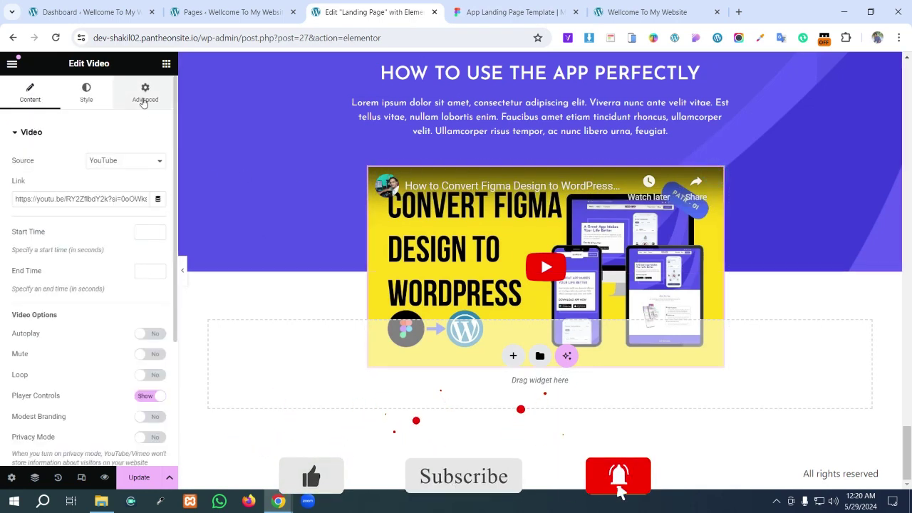
left_click(144, 93)
left_click(15, 220)
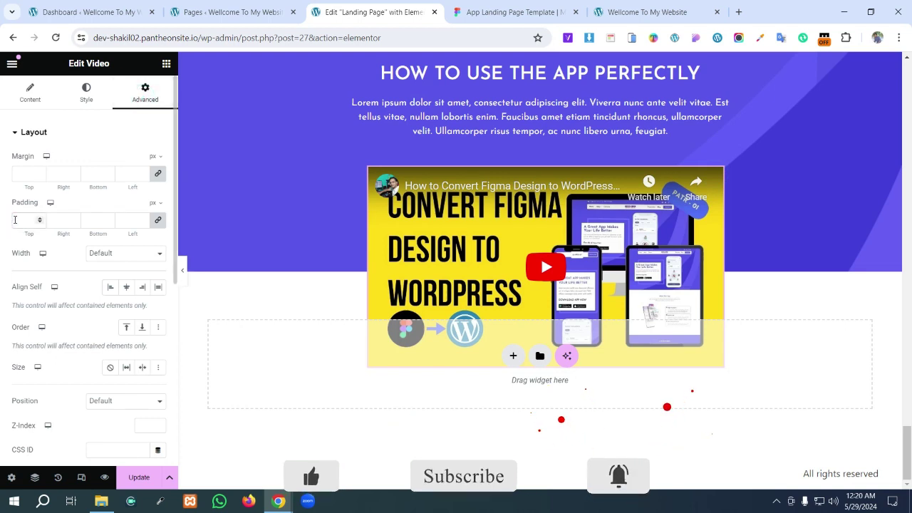
type("20")
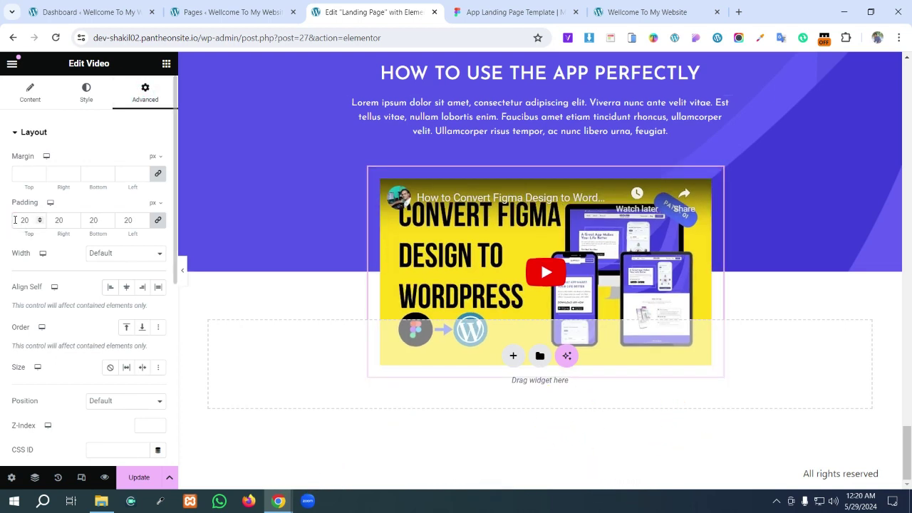
key("BackSpace")
key("BackSpace")
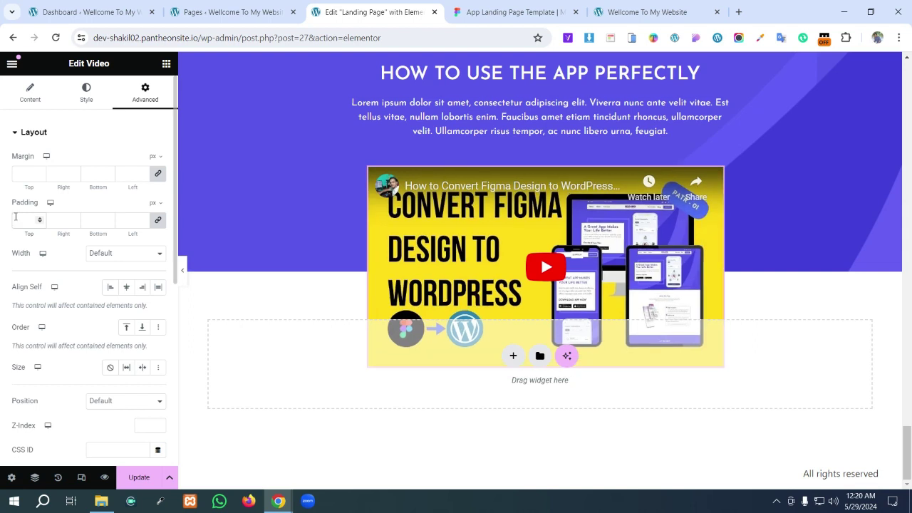
scroll(112, 349, "down", 4)
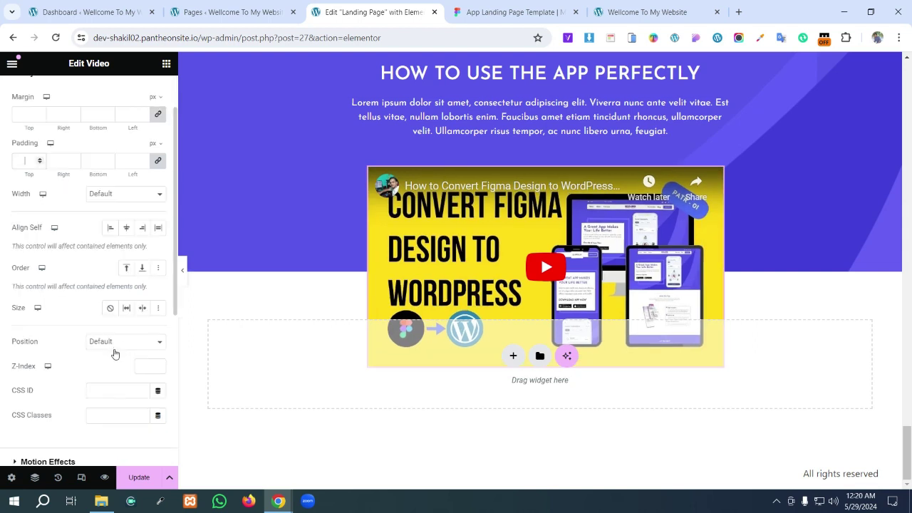
left_click(114, 365)
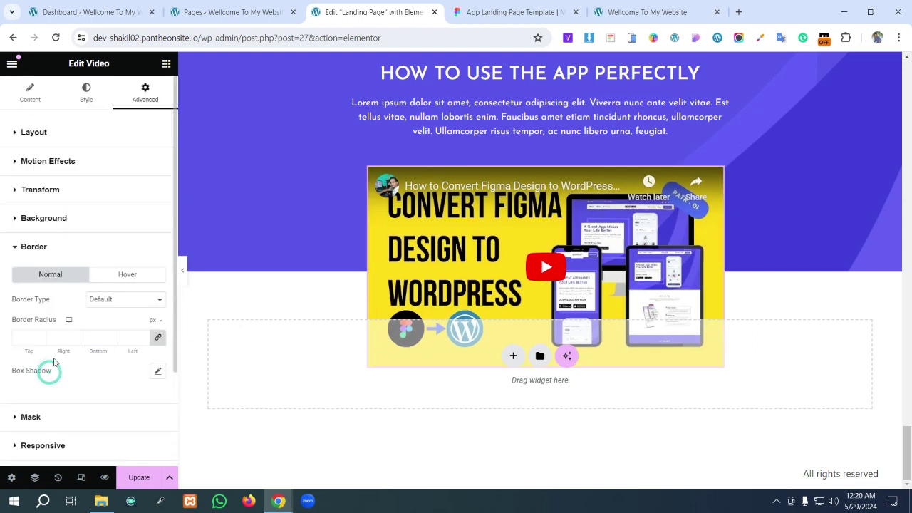
left_click(17, 337)
type("20")
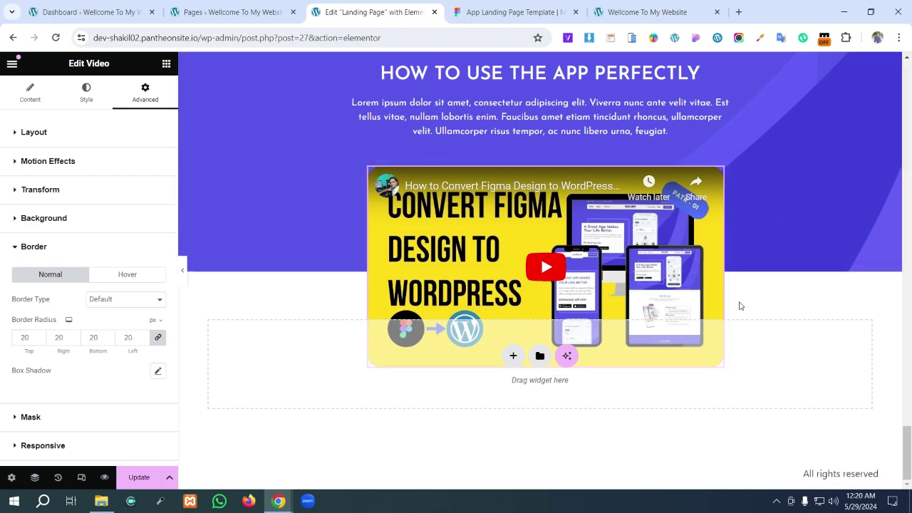
- Reduce the video's border radius to 10 px so its corners match Figma
left_click(502, 106)
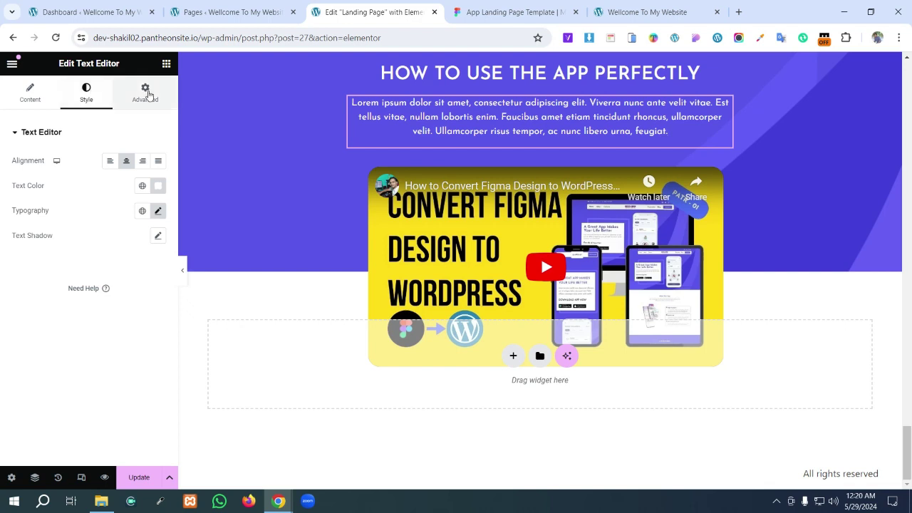
left_click(677, 183)
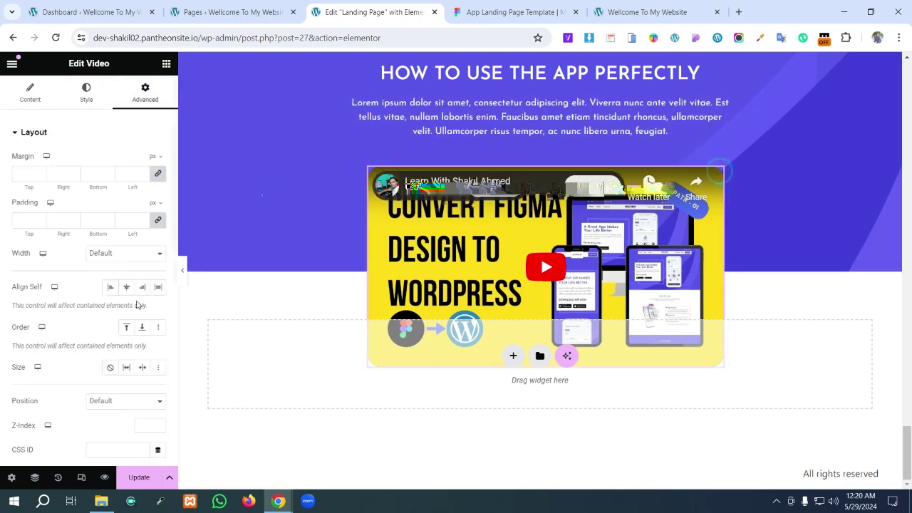
scroll(81, 342, "down", 3)
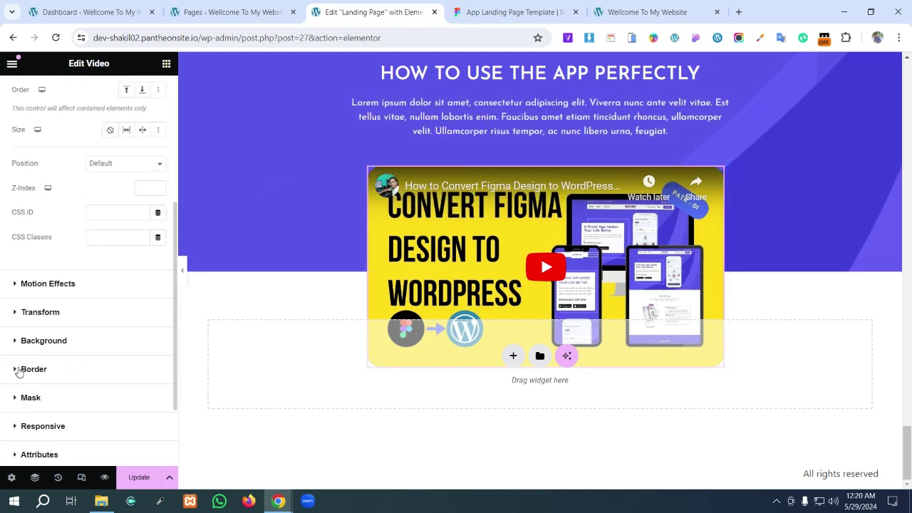
left_click(21, 370)
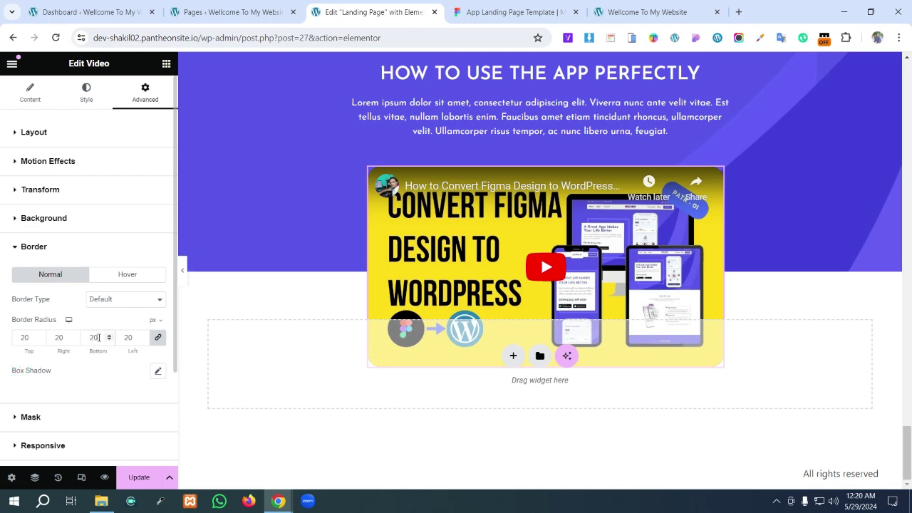
double_click(94, 337)
type("1")
left_click(663, 132)
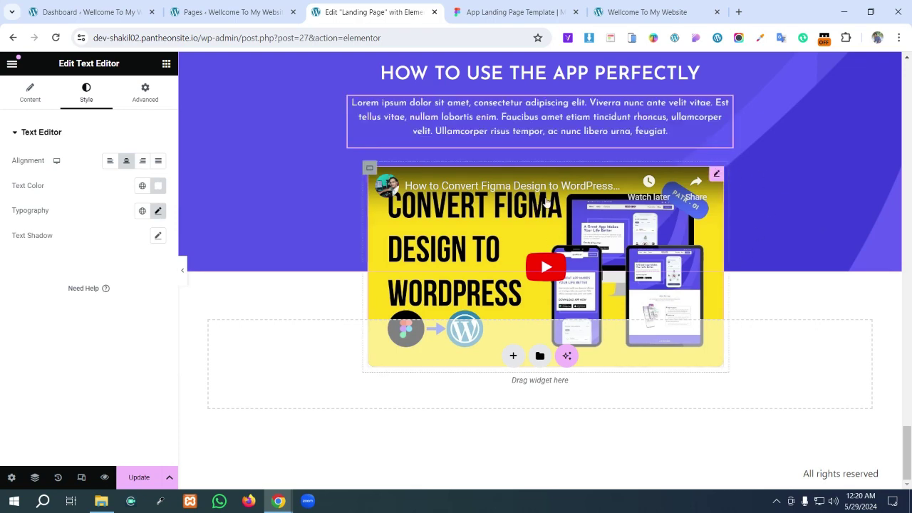
left_click(484, 12)
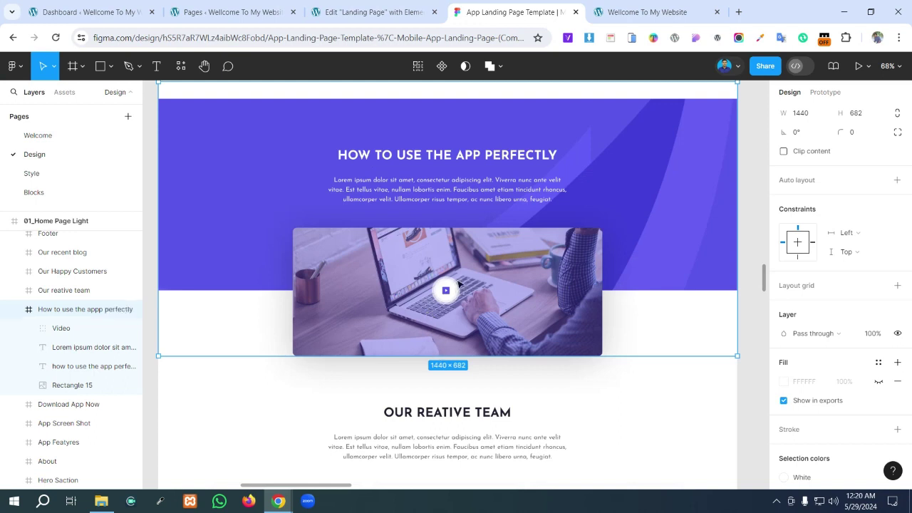
- Scroll Figma down to the Our Reative Team section and capture that area
scroll(472, 354, "down", 2)
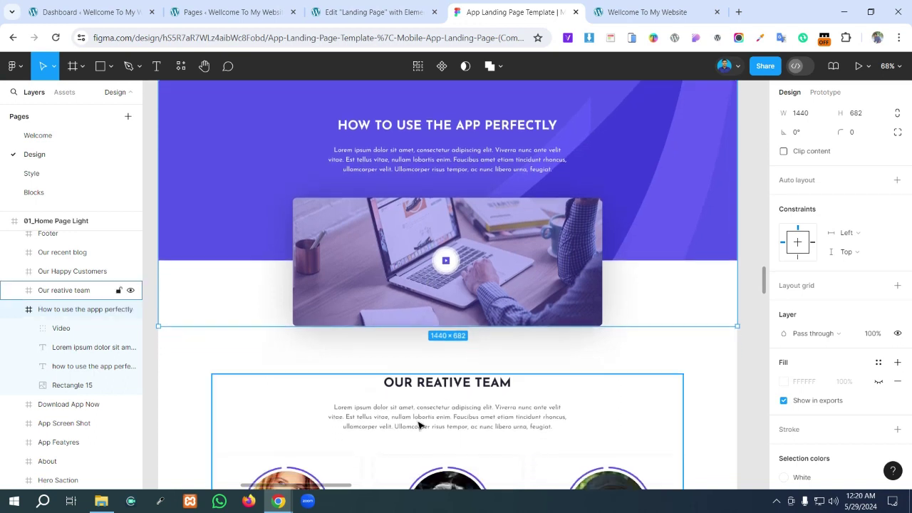
scroll(419, 425, "down", 5)
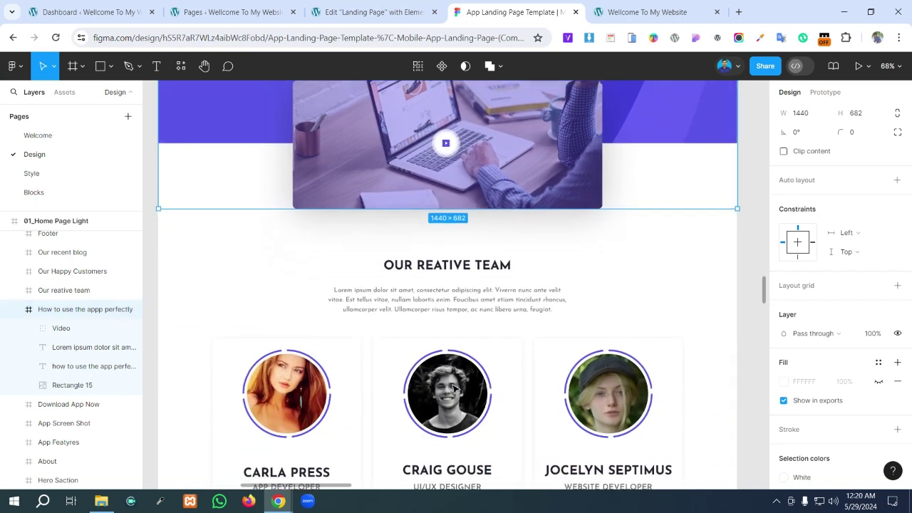
scroll(454, 387, "down", 3)
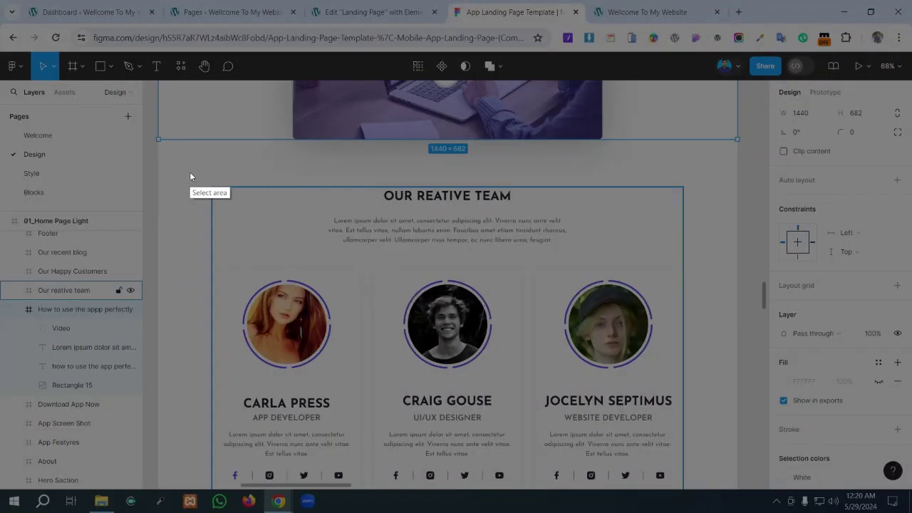
mouse_move(178, 175)
left_mouse_down()
mouse_move(594, 460)
mouse_move(737, 502)
mouse_move(735, 492)
left_mouse_up()
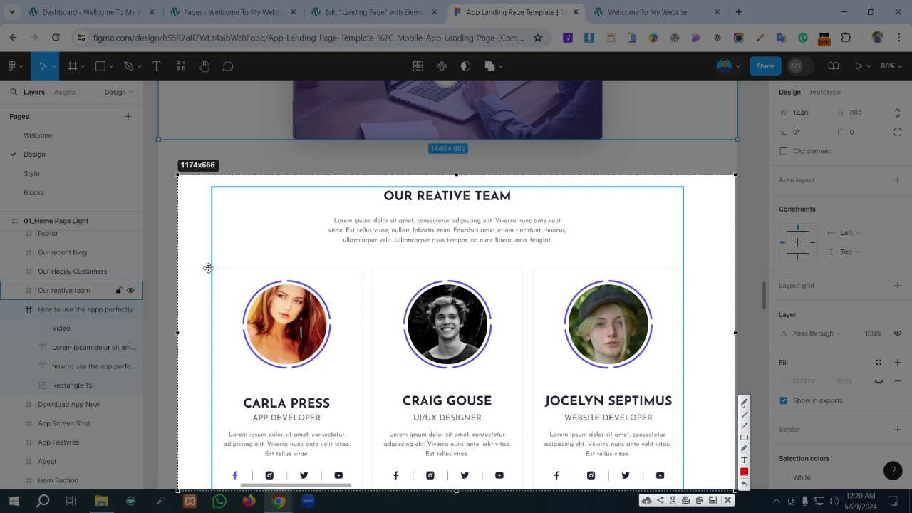
mouse_move(206, 266)
left_mouse_down()
mouse_move(248, 292)
mouse_move(211, 258)
mouse_move(218, 262)
left_mouse_up()
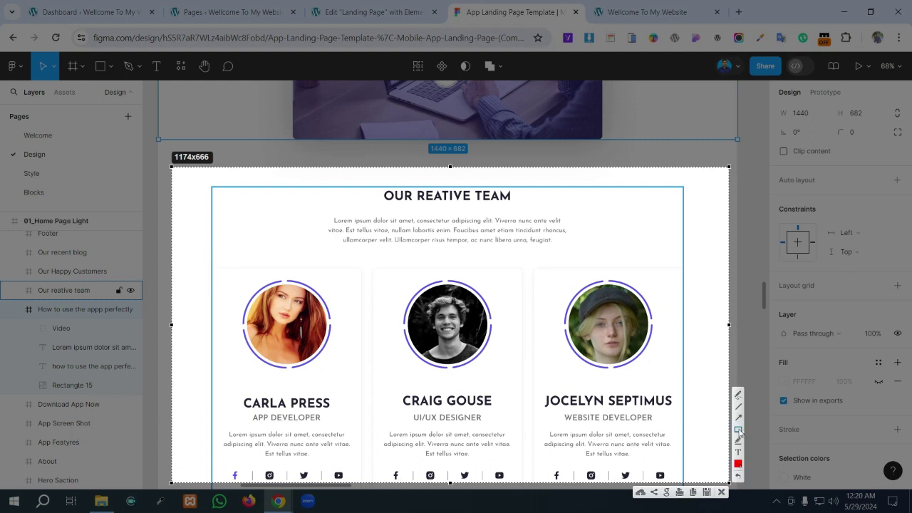
- Outline the first, middle and third team member cards with red rectangles
mouse_move(206, 264)
left_mouse_down()
mouse_move(365, 406)
mouse_move(379, 481)
left_mouse_up()
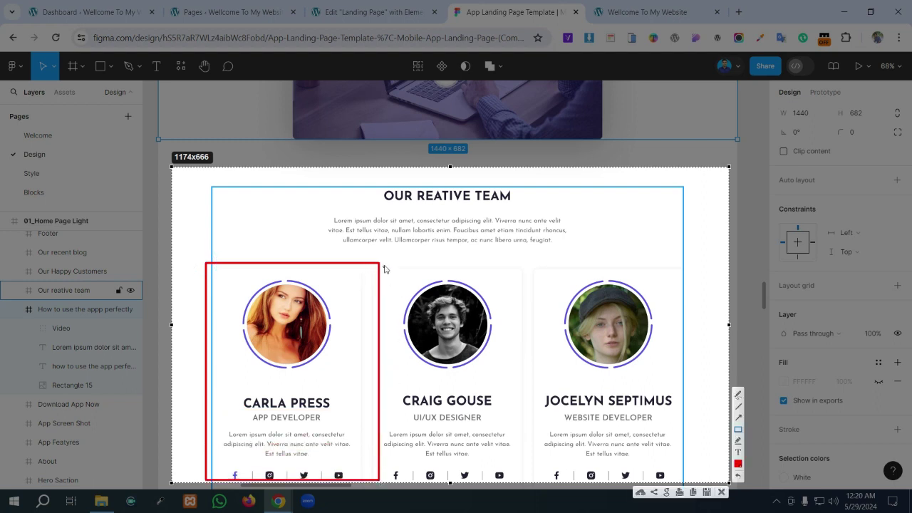
left_click_drag(388, 263, 538, 481)
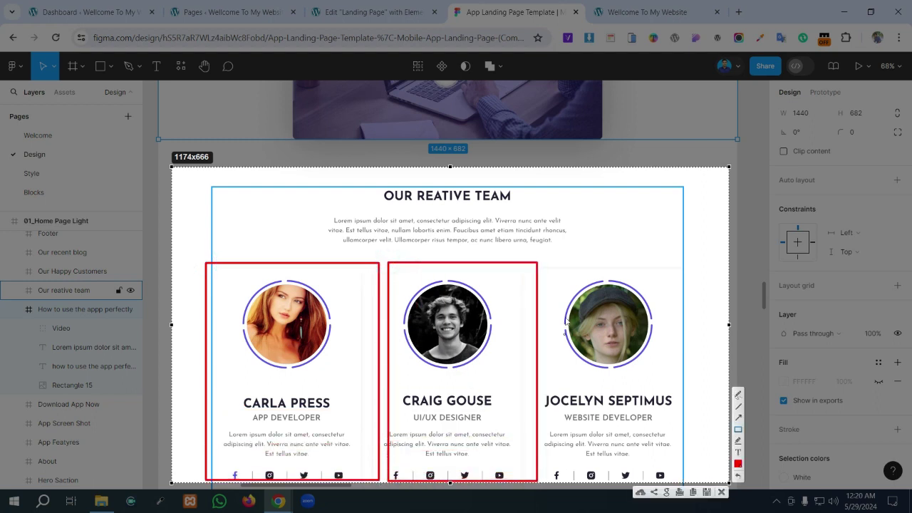
mouse_move(549, 264)
left_mouse_down()
mouse_move(672, 474)
mouse_move(680, 471)
left_mouse_up()
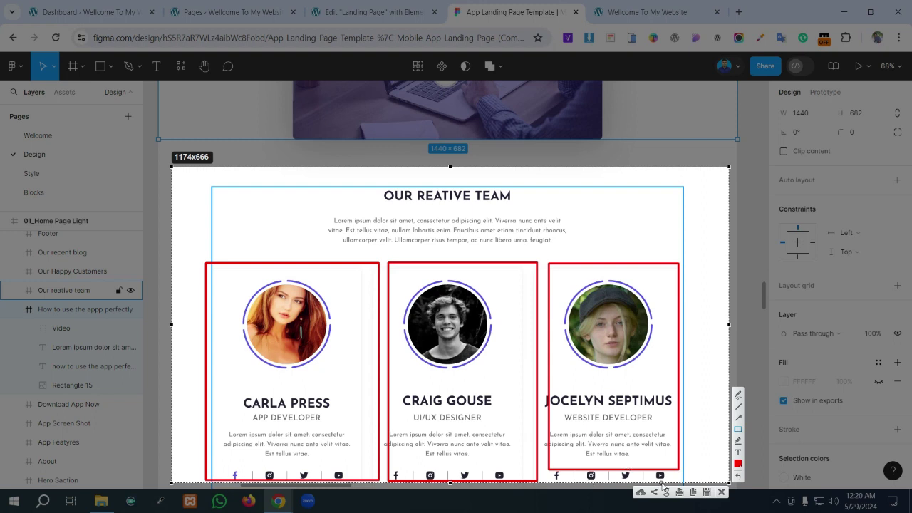
- Review the Our Reative Team frame and its three member cards in Figma
left_click(721, 493)
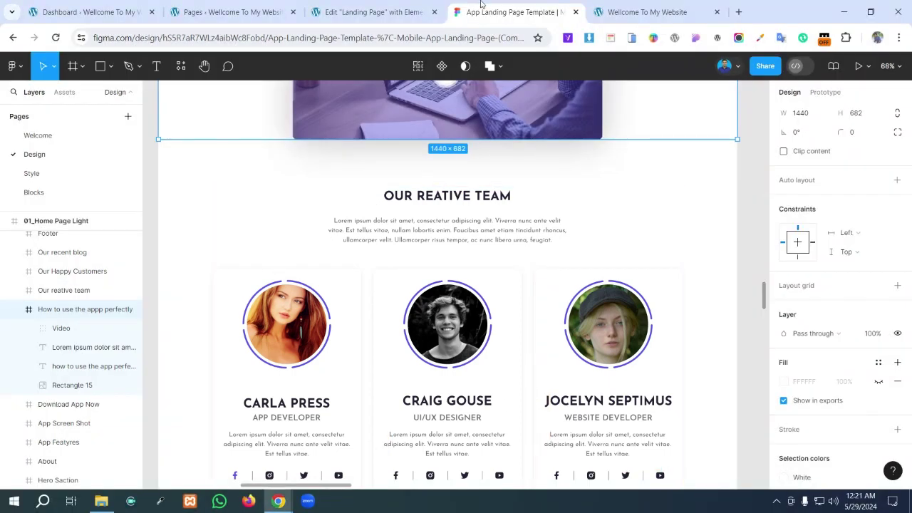
scroll(410, 227, "down", 2)
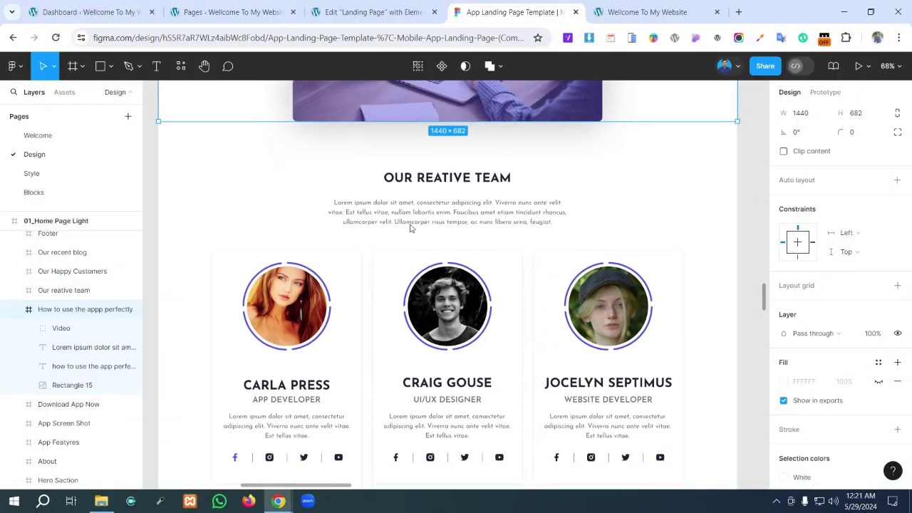
left_click(409, 227)
key("ctrl+shift+Tab")
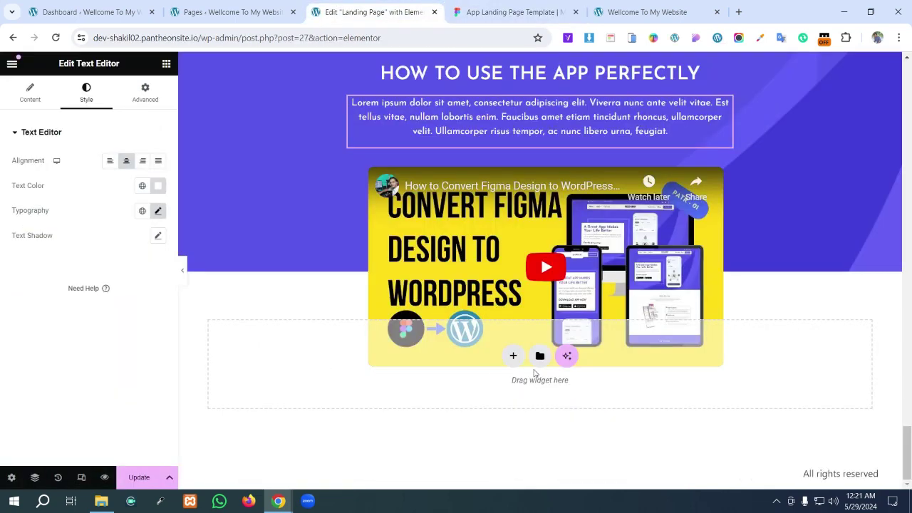
- Add an empty single-column Flexbox container below the video section
left_click(513, 356)
left_click(502, 395)
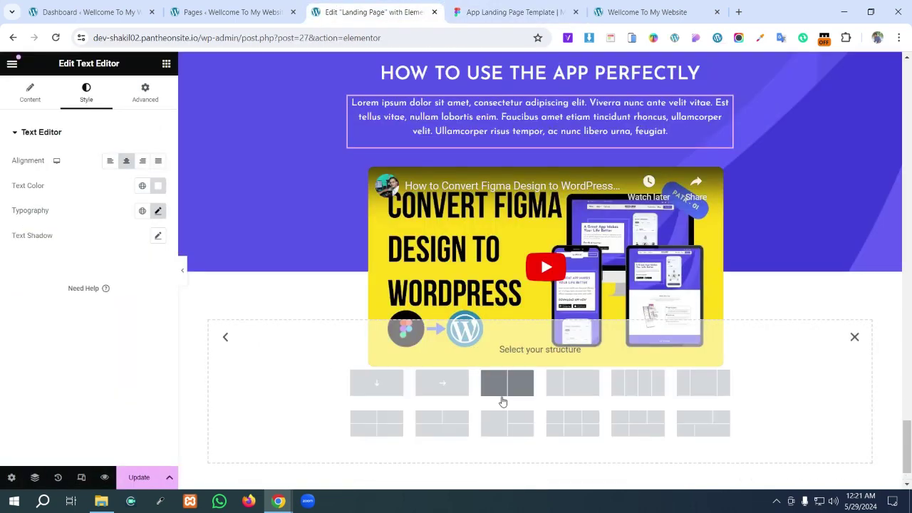
left_click(360, 386)
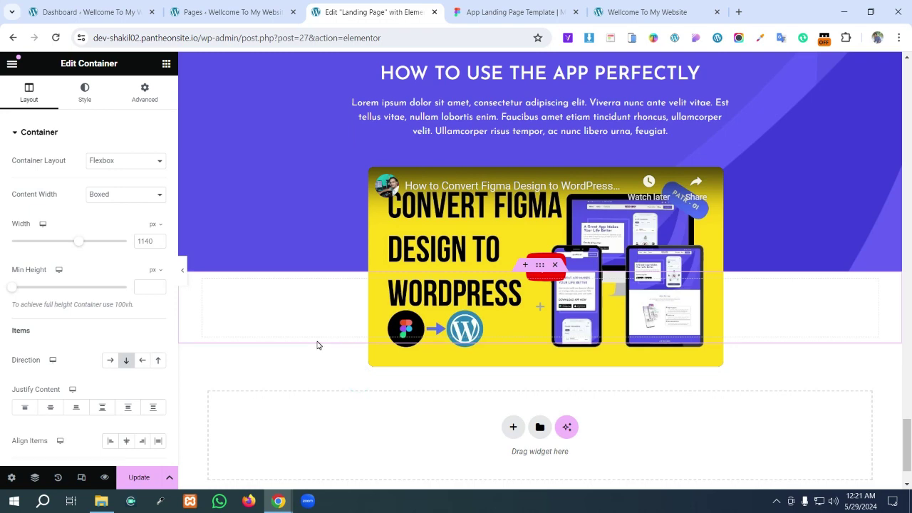
left_click(517, 12)
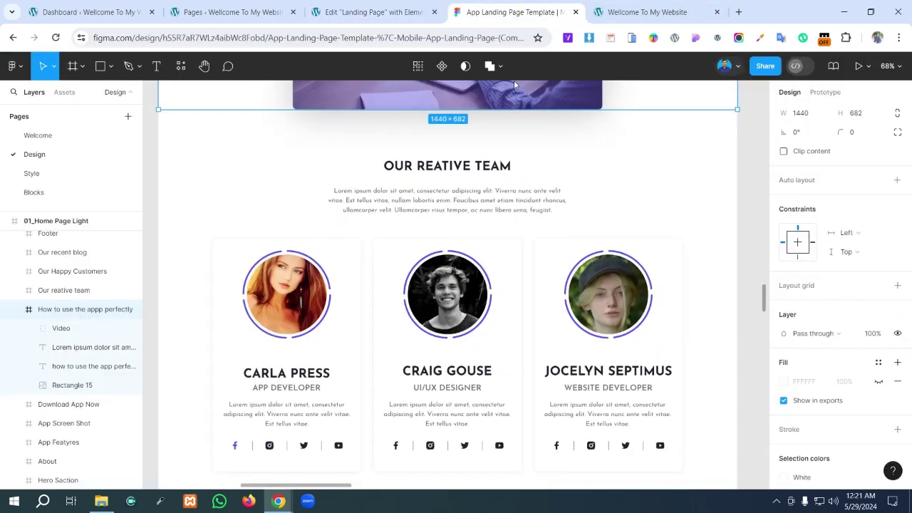
- Measure in Figma that the team heading sits 120 px below the section above
left_click(454, 166)
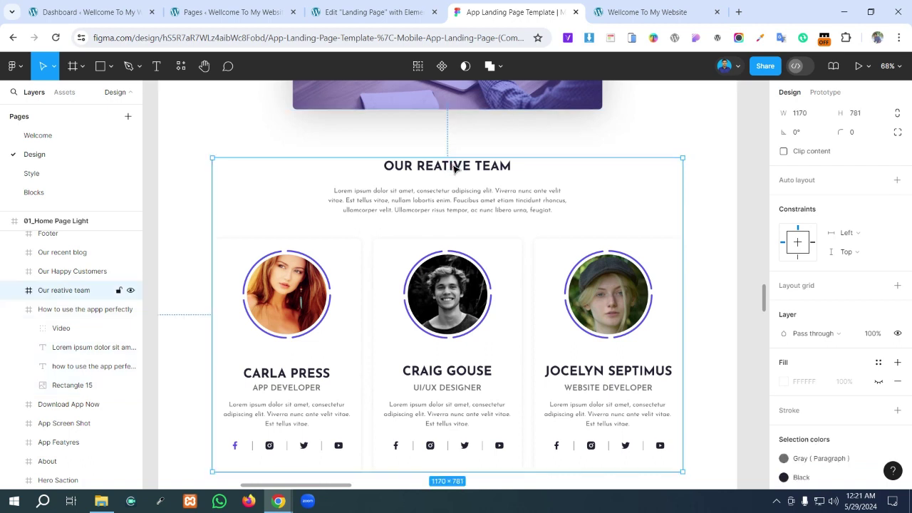
left_click(454, 165)
scroll(454, 167, "up", 1)
scroll(454, 167, "up", 2)
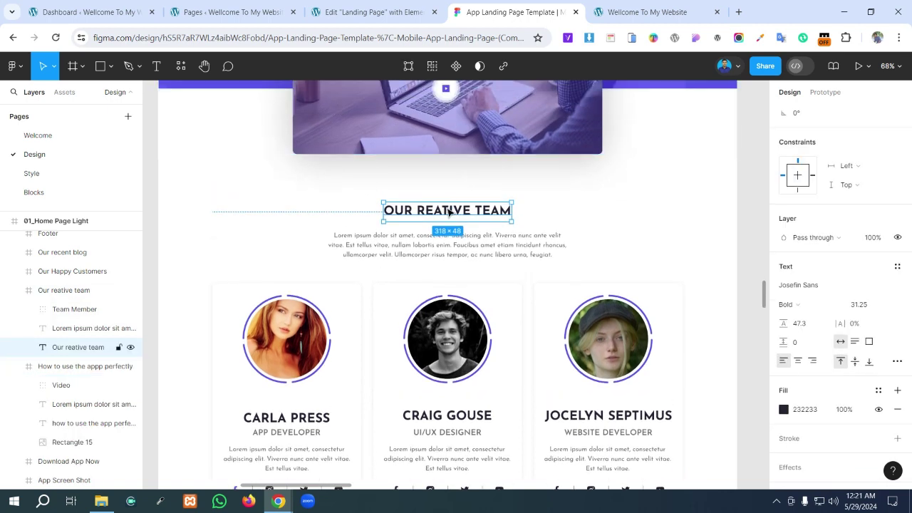
key("alt")
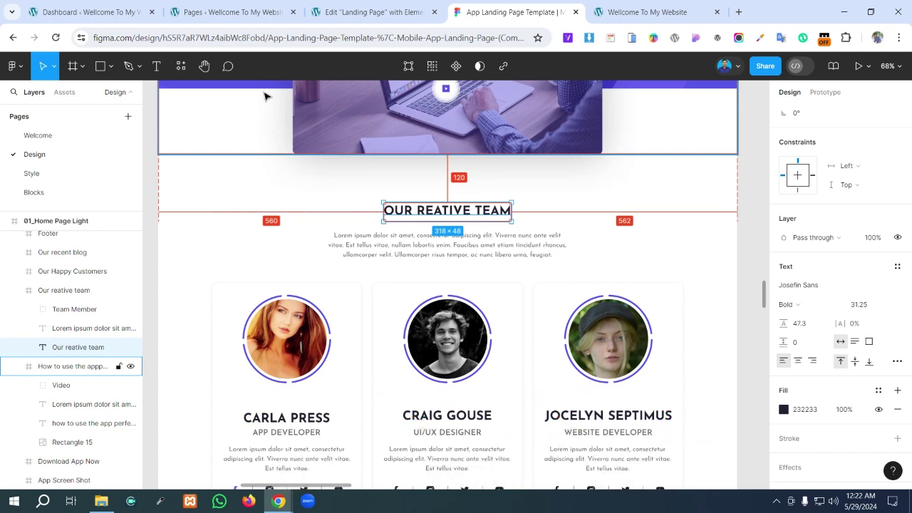
scroll(265, 95, "up", 1)
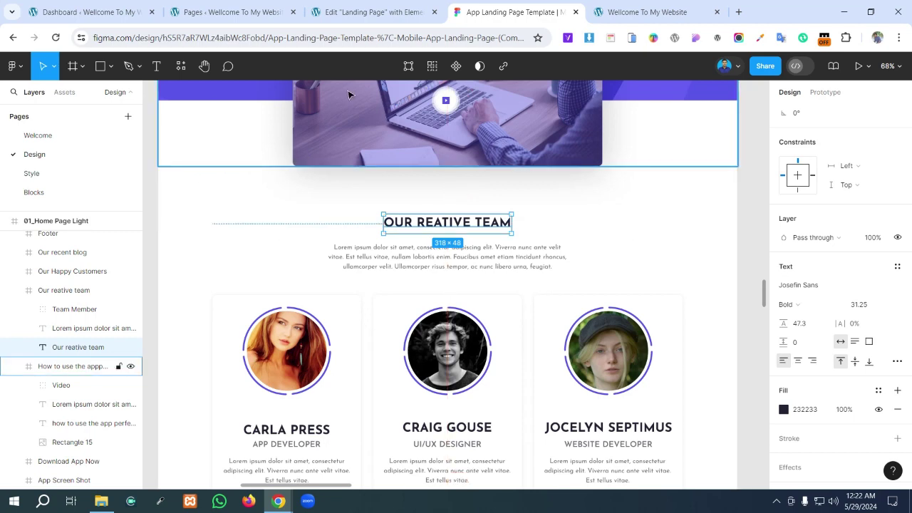
left_click(364, 13)
scroll(554, 391, "down", 1)
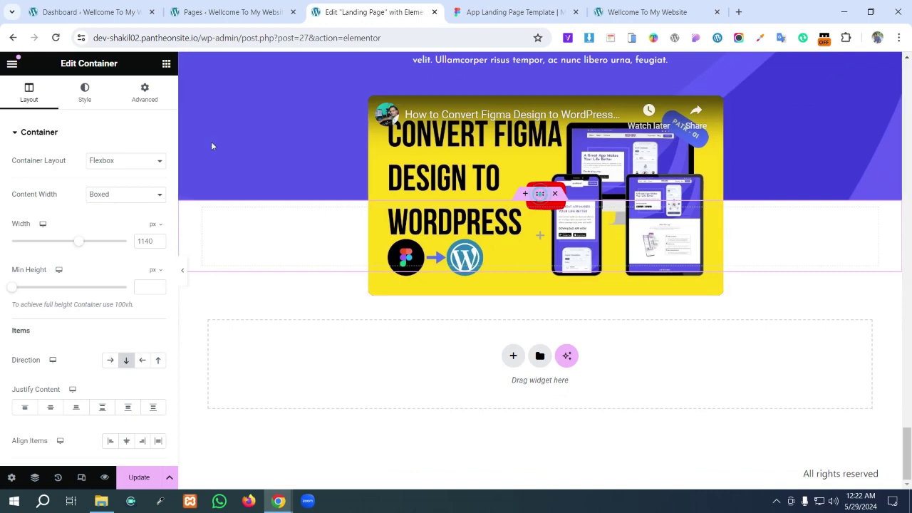
- Give the container unlinked padding: 200 px top, 20 px right and left
left_click(144, 92)
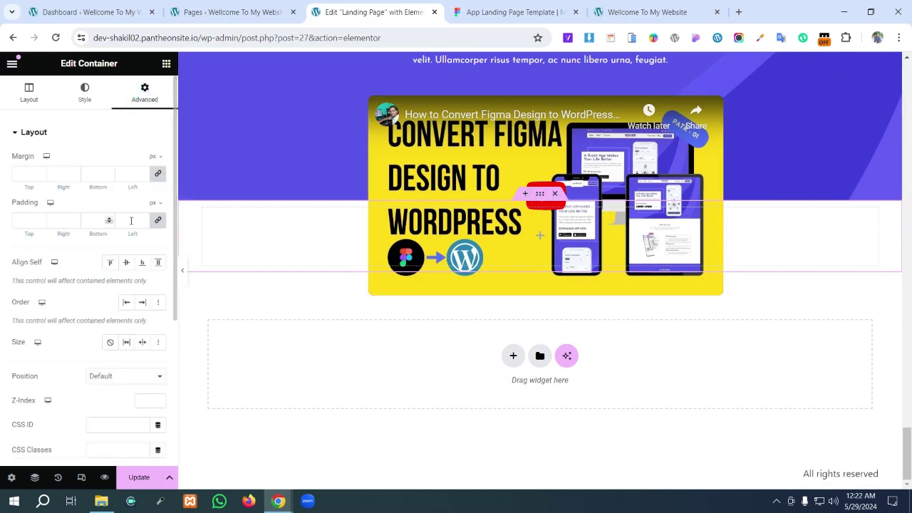
left_click(159, 221)
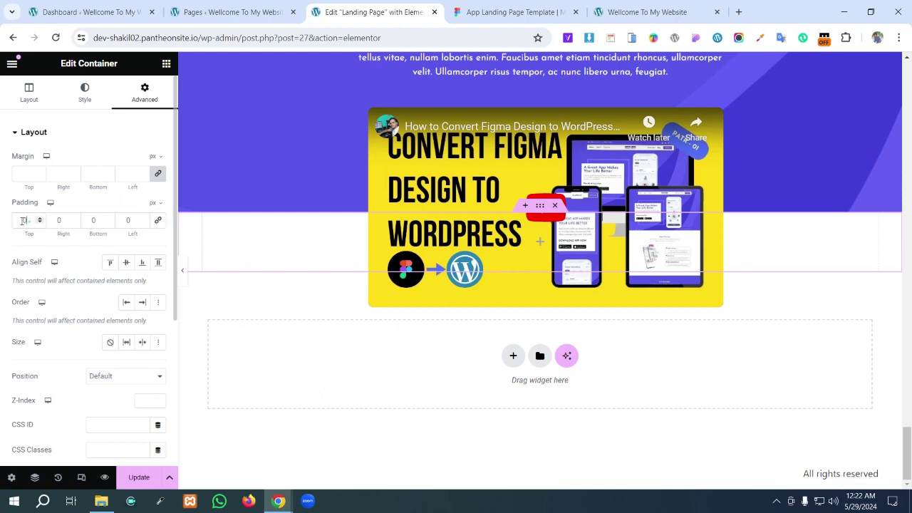
left_click(26, 220)
type("200")
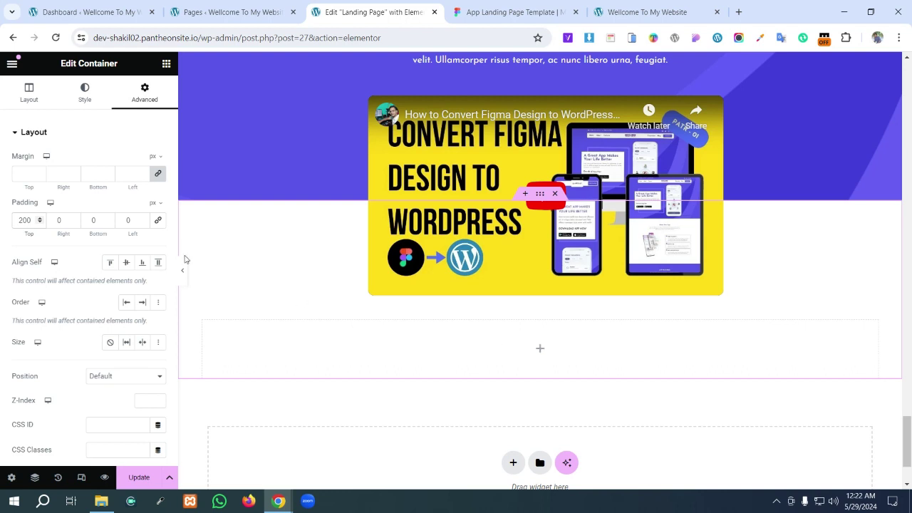
left_click(60, 221)
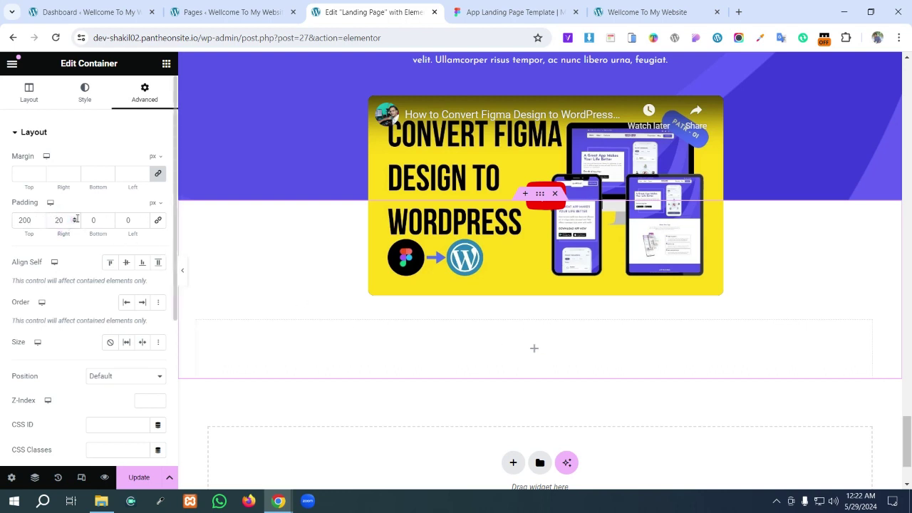
left_click(129, 221)
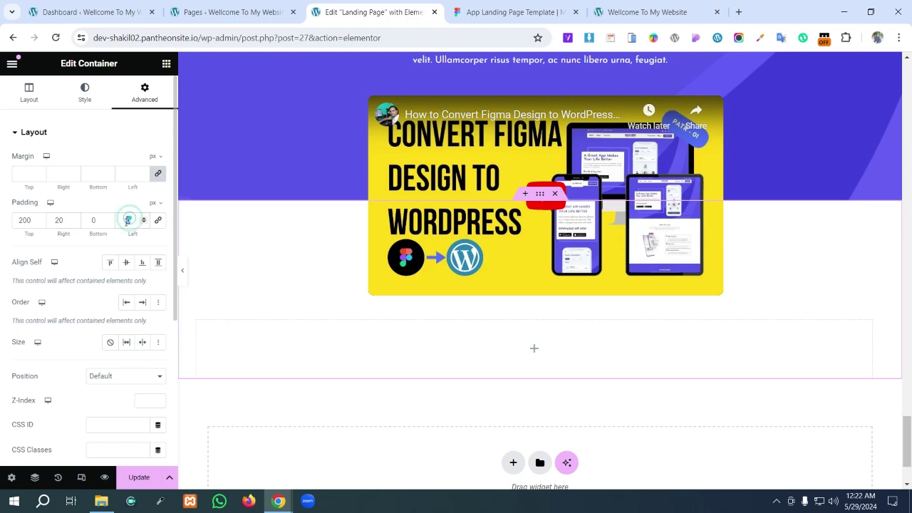
type("320")
key("BackSpace")
type("0")
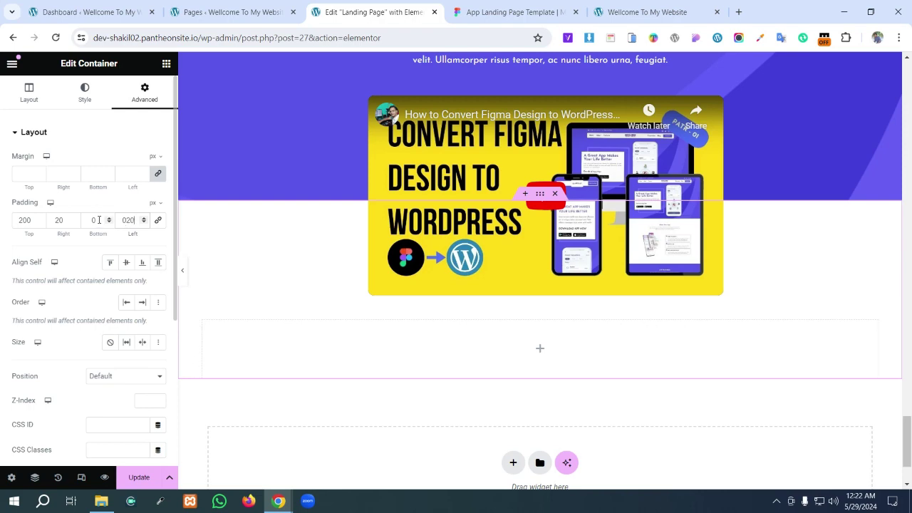
left_click(515, 11)
scroll(598, 306, "down", 3)
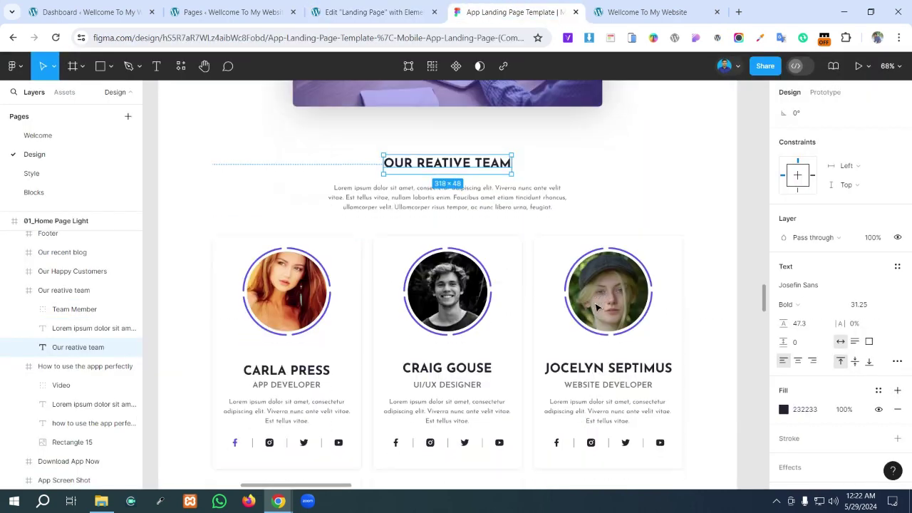
- Measure the 1170 × 580 team cards group: 135 px side margins and 120 px below
scroll(597, 307, "down", 4)
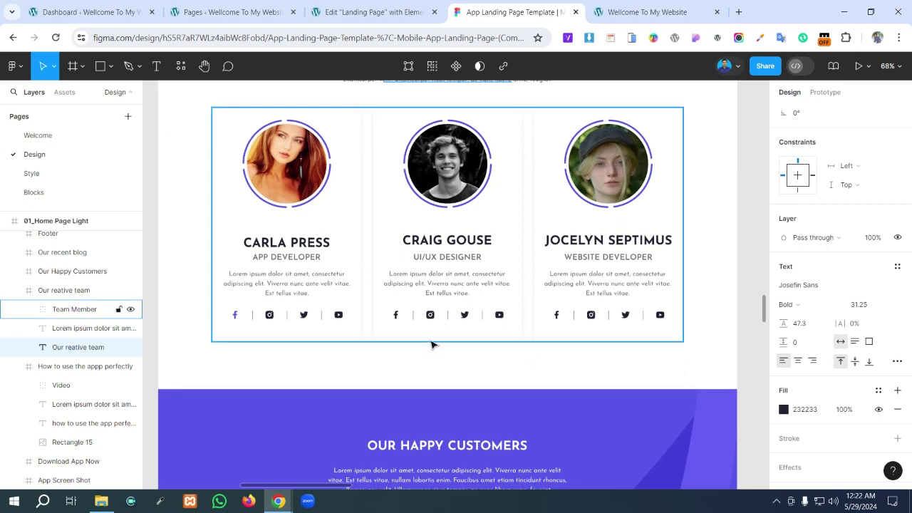
left_click(444, 334)
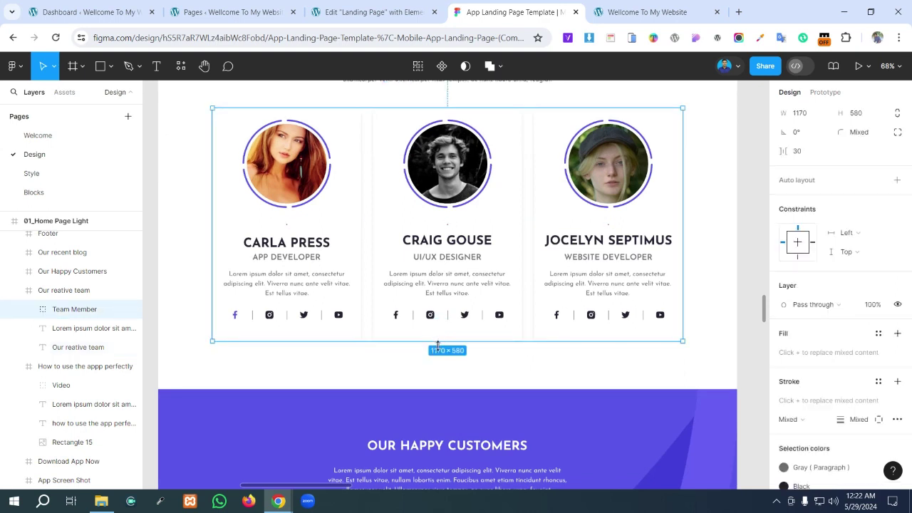
key("alt")
scroll(444, 379, "down", 1)
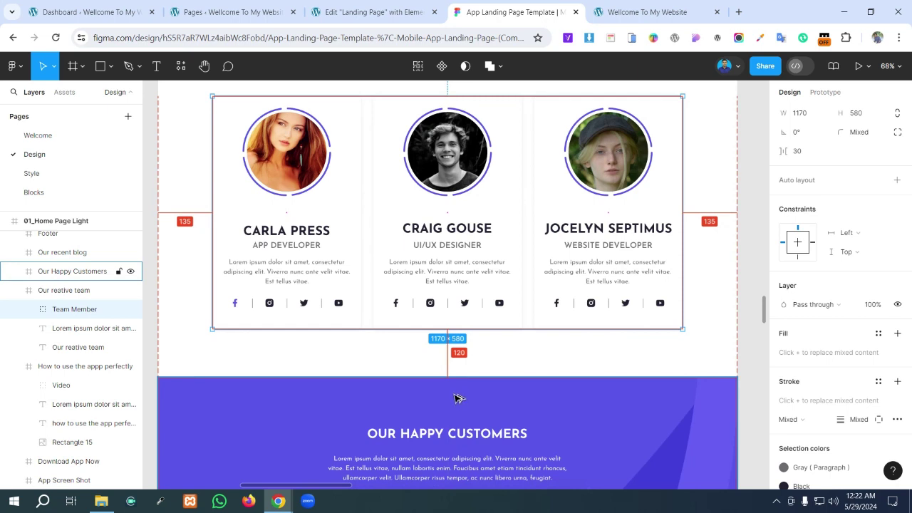
left_click(370, 12)
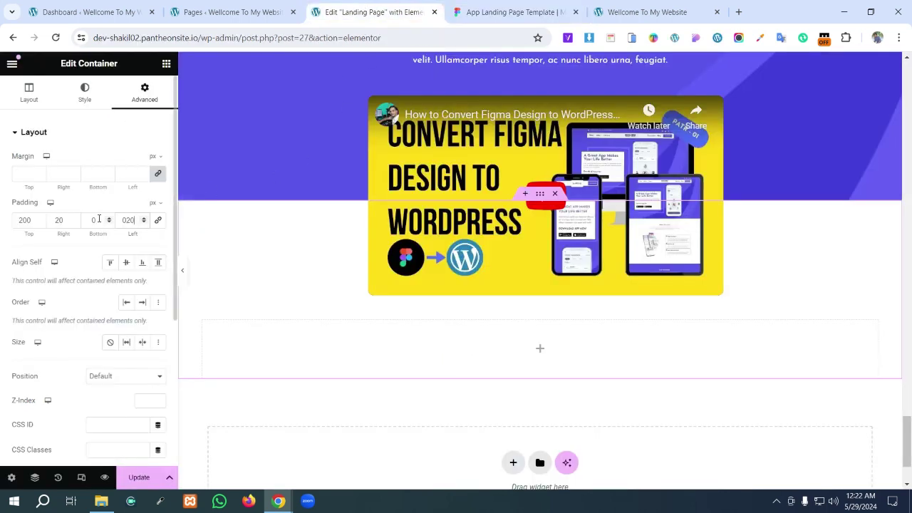
- Set the container's bottom padding to 120 px
left_click_drag(100, 220, 88, 225)
type("120")
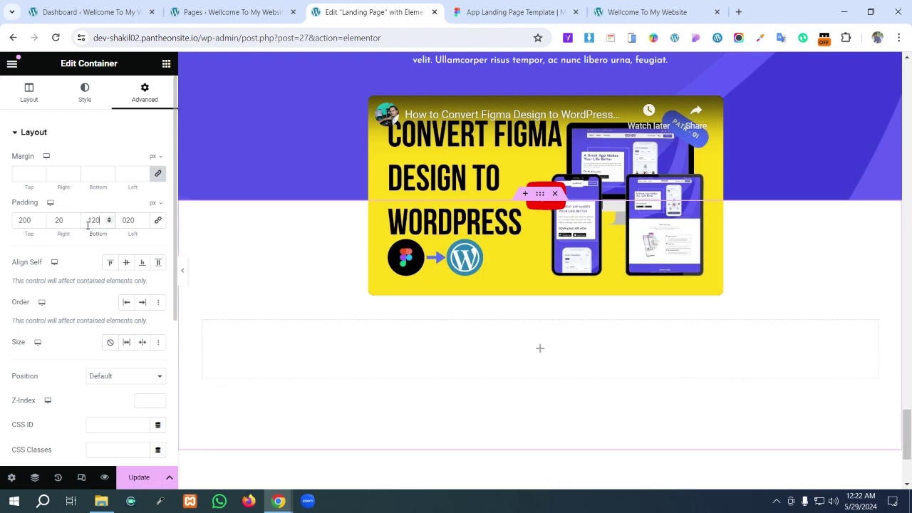
left_click(540, 349)
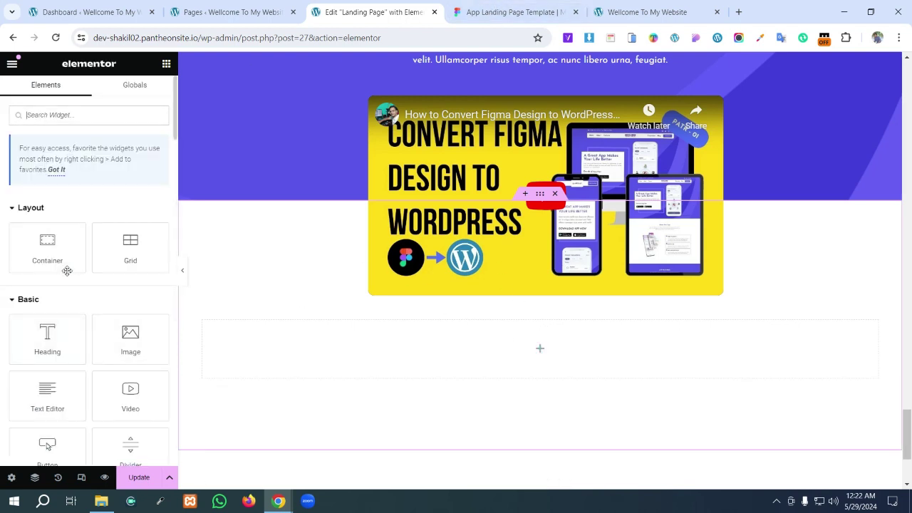
scroll(68, 271, "down", 1)
left_click(514, 12)
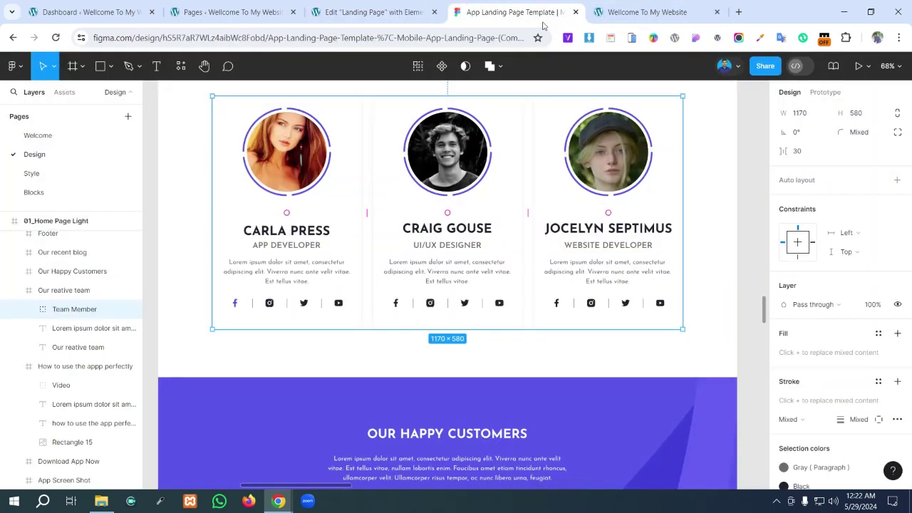
- Read the Figma team heading style: Josefin Sans Bold, 31.25, colour 232323
scroll(380, 290, "up", 3)
left_click(634, 183)
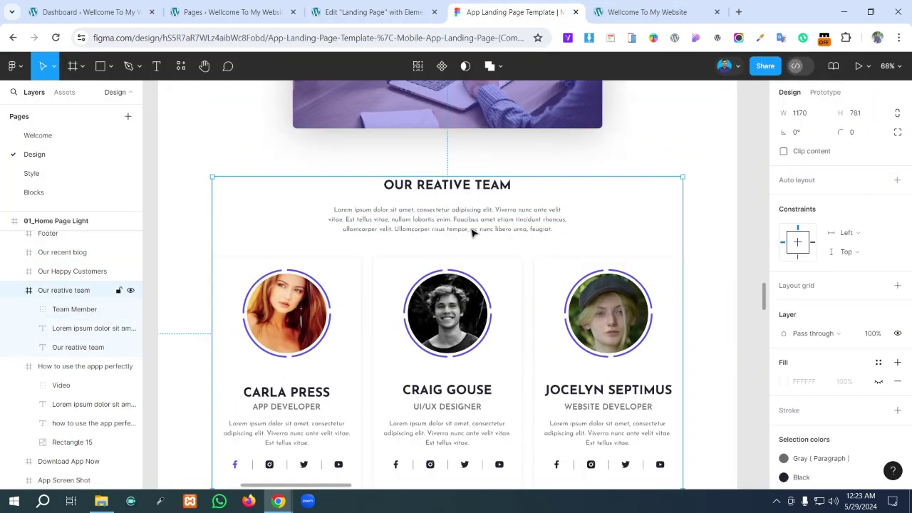
scroll(480, 244, "up", 1)
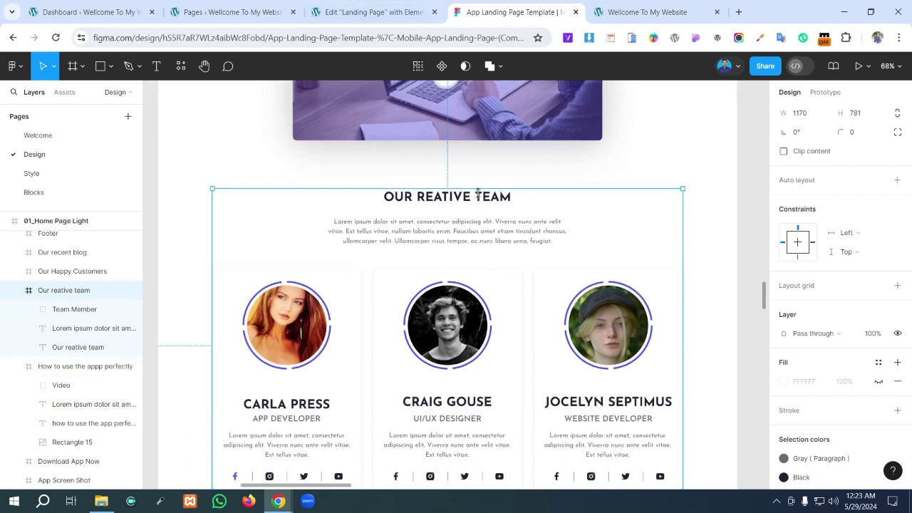
left_click(507, 197)
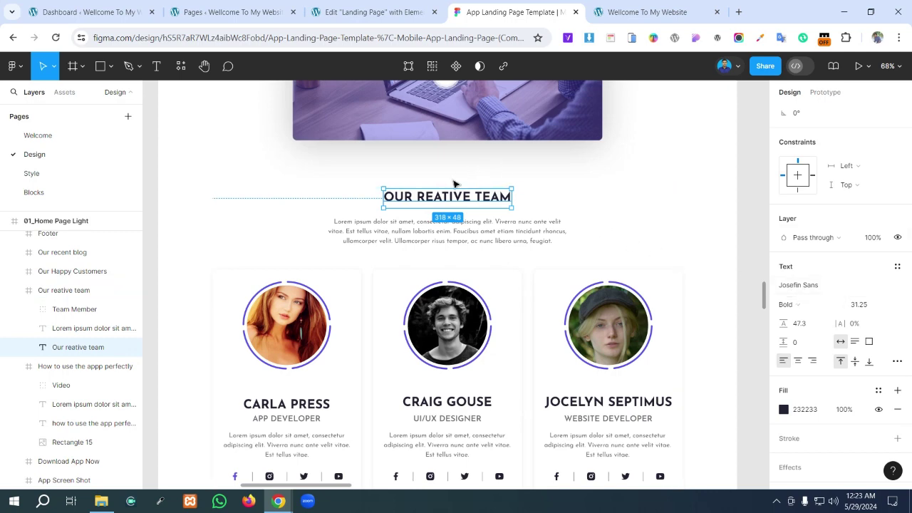
left_click(372, 12)
scroll(461, 187, "up", 4)
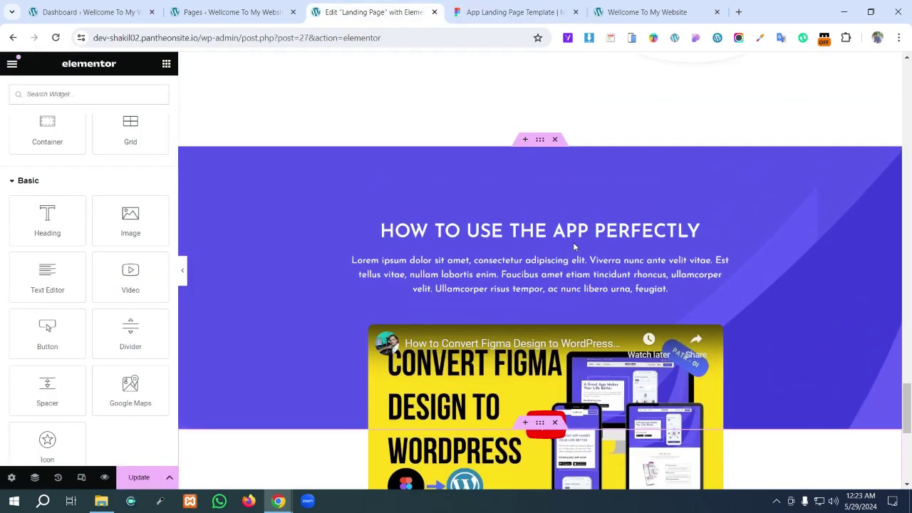
- Copy the HOW TO USE THE APP PERFECTLY heading and paste it into the empty container
scroll(556, 214, "down", 2)
right_click(544, 183)
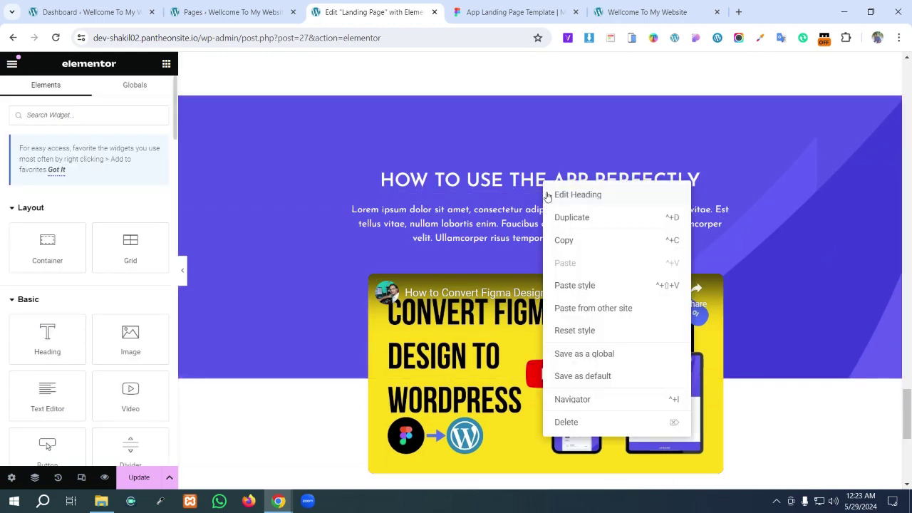
left_click(565, 242)
scroll(560, 299, "down", 5)
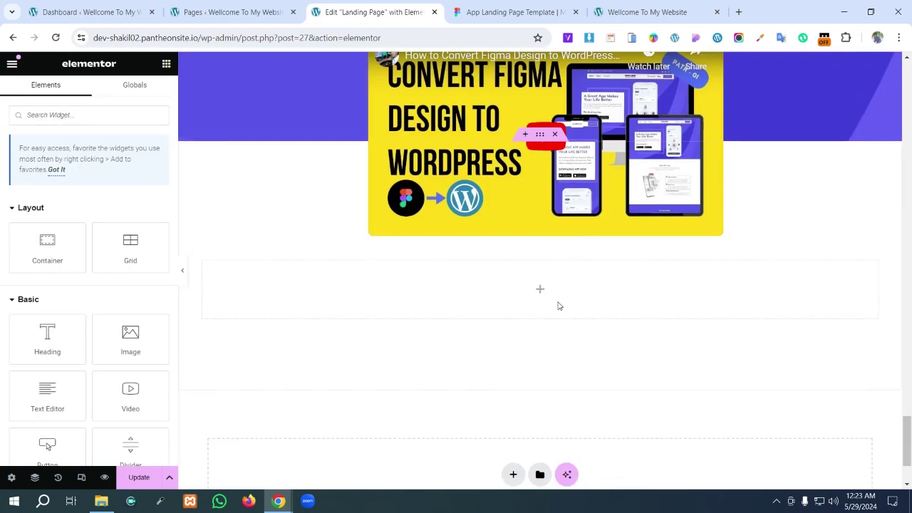
right_click(531, 184)
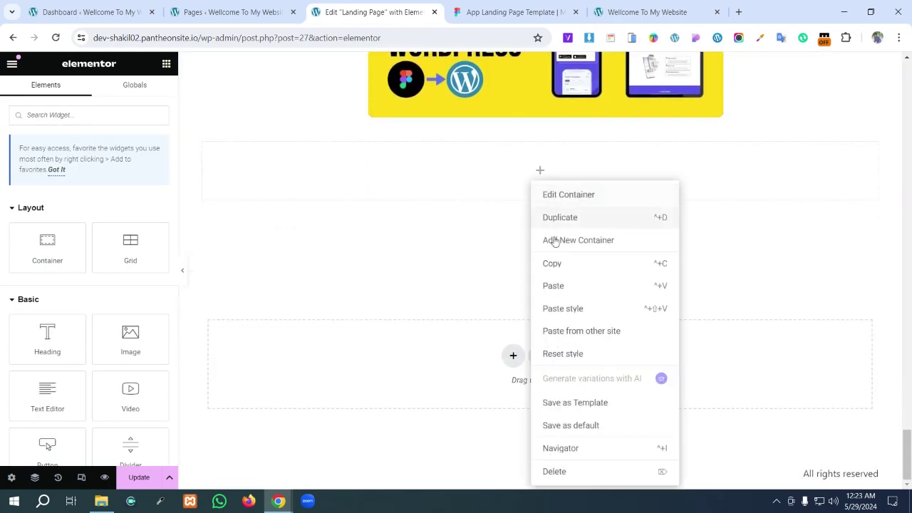
left_click(563, 287)
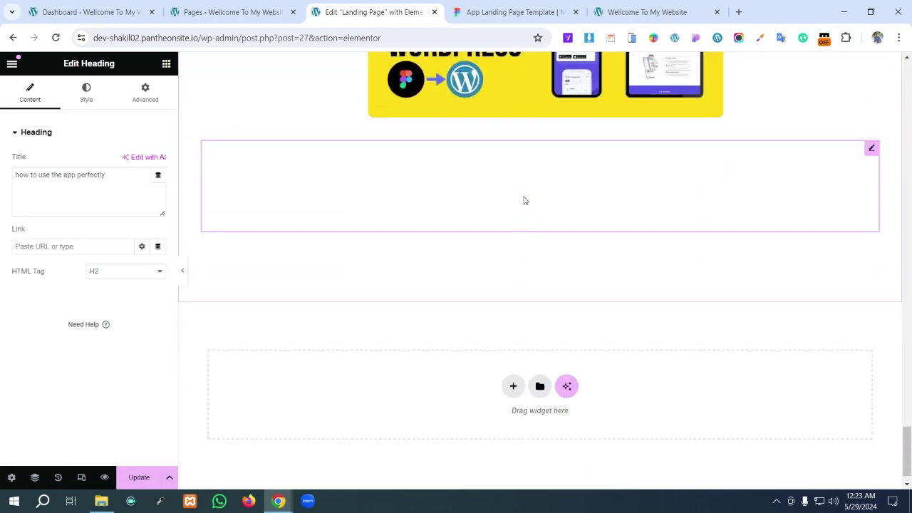
left_click(523, 197)
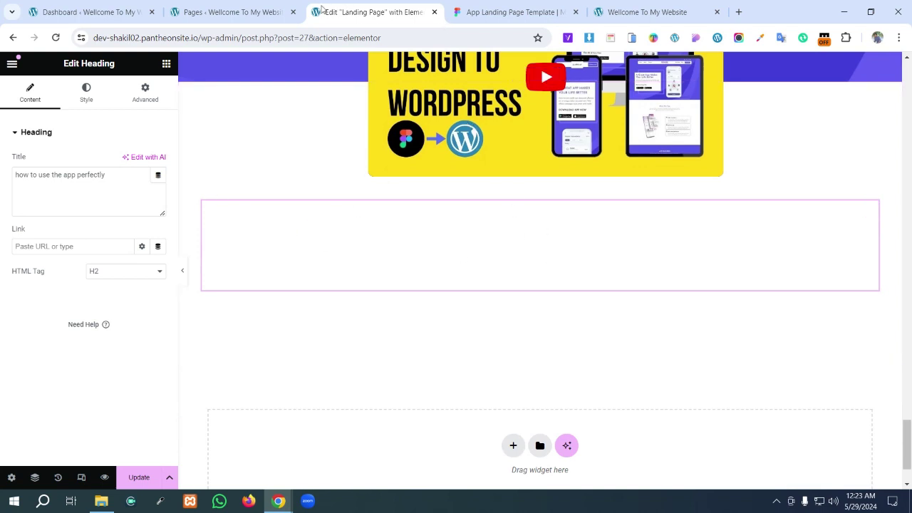
- Open the pasted heading's text colour and copy the Figma title's fill value
left_click(86, 100)
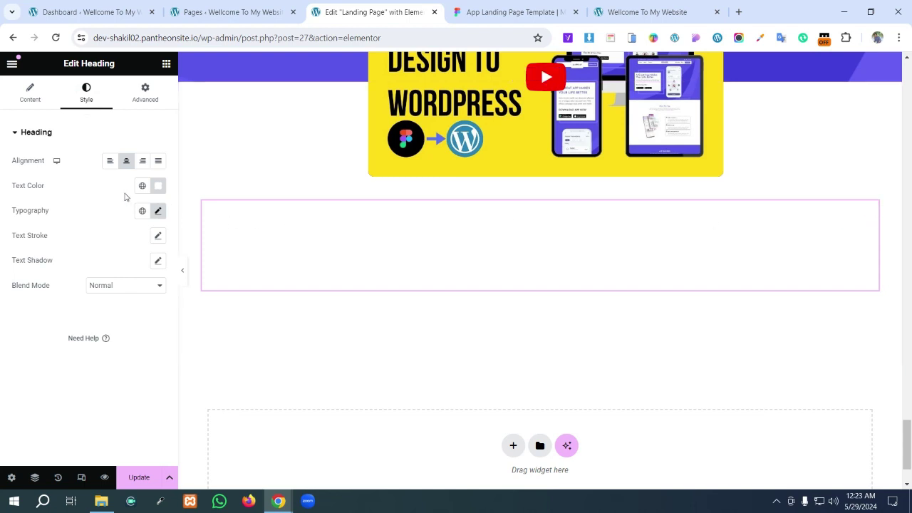
left_click(157, 185)
left_click(464, 7)
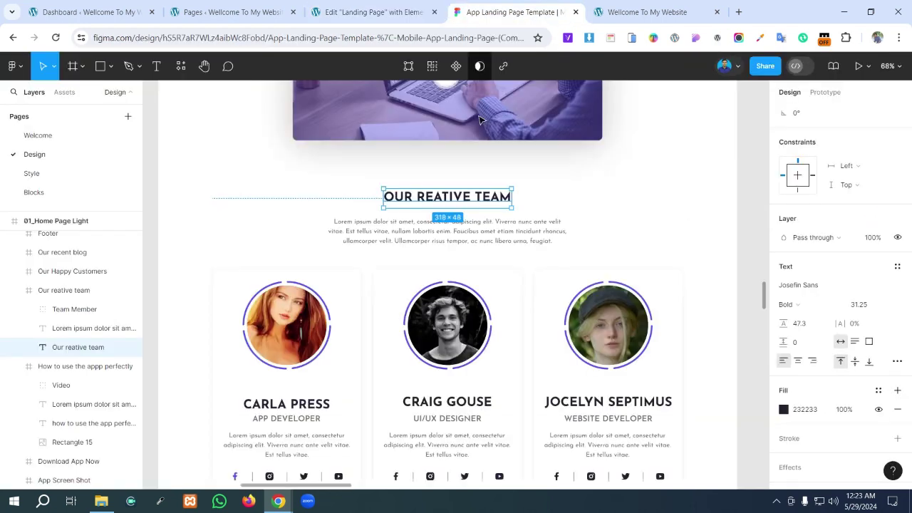
left_click(803, 410)
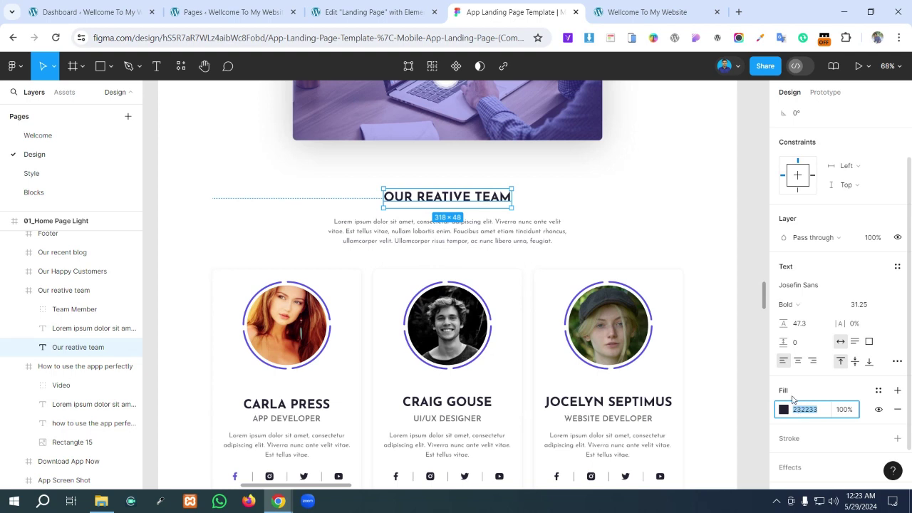
left_click(371, 12)
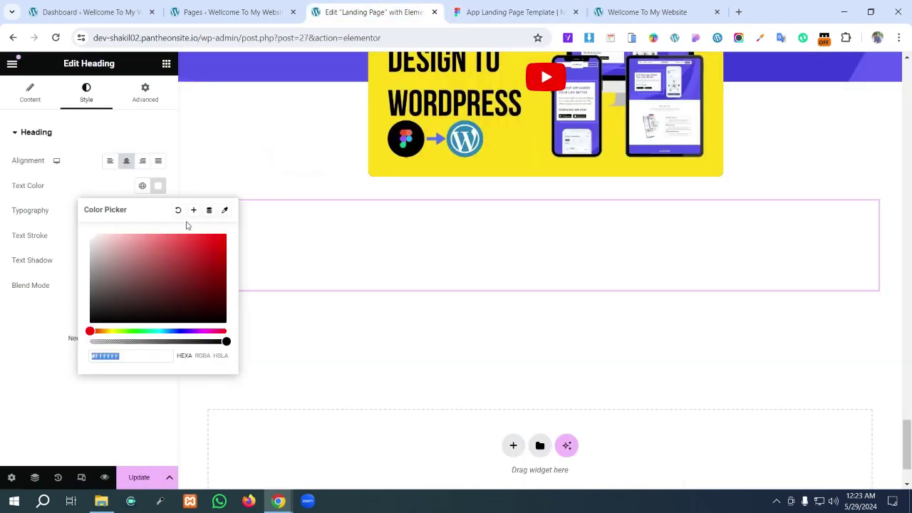
- Set the pasted heading's text colour to the custom hex 232233
left_click(142, 186)
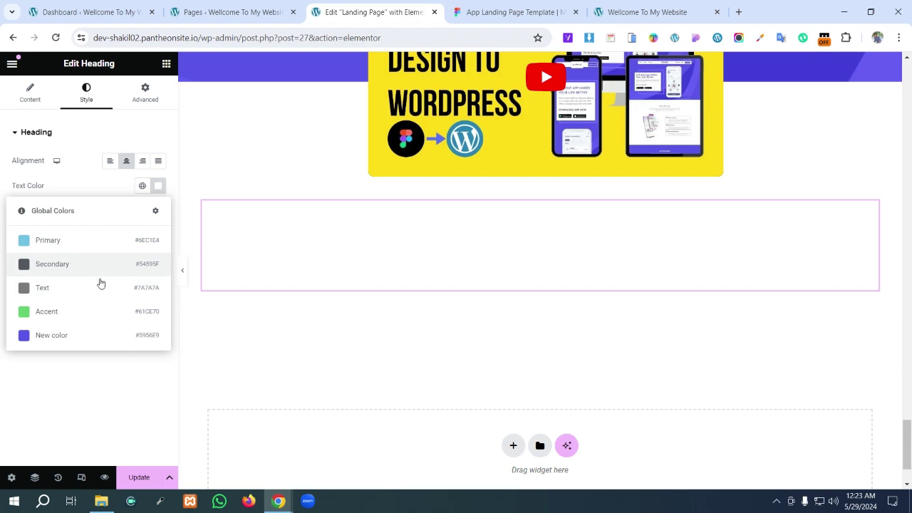
left_click(98, 370)
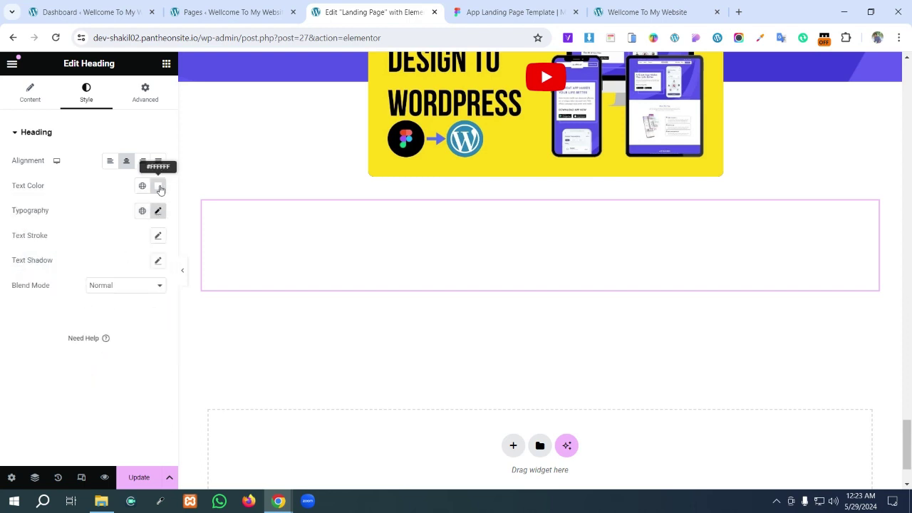
left_click(143, 185)
left_click(142, 185)
left_click(141, 186)
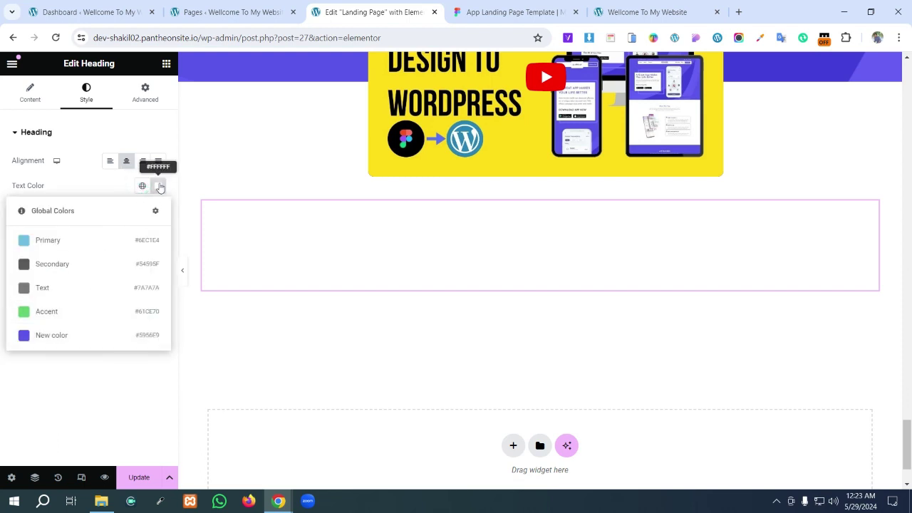
left_click(159, 187)
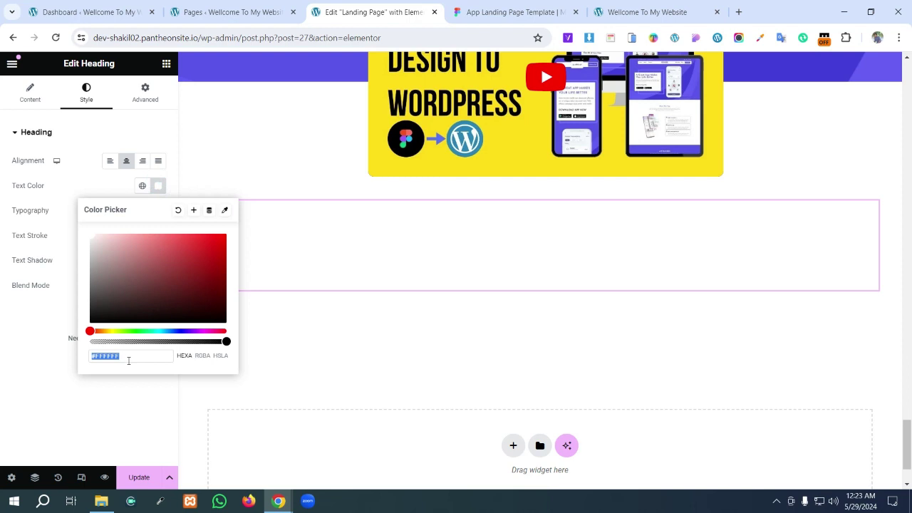
key("ctrl+v")
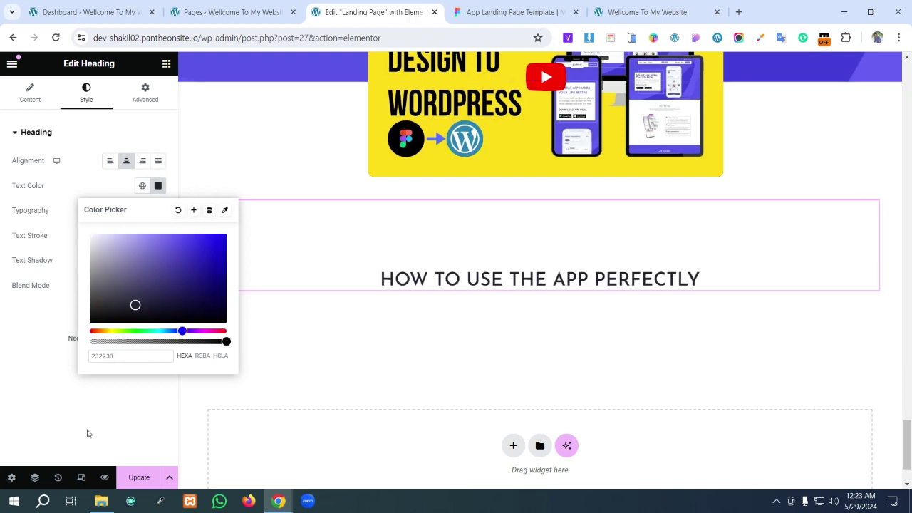
left_click(84, 435)
- Select the OUR REATIVE TEAM title text in Figma to reuse its wording
left_click(479, 11)
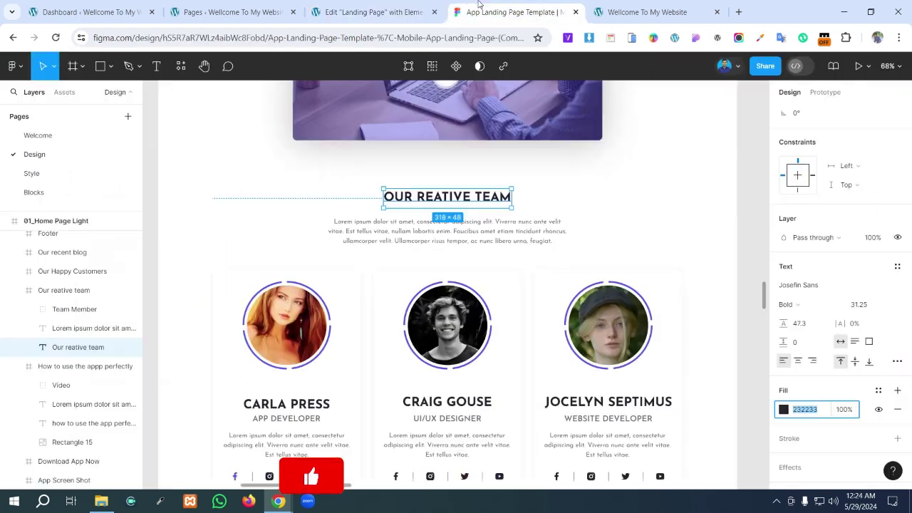
double_click(448, 197)
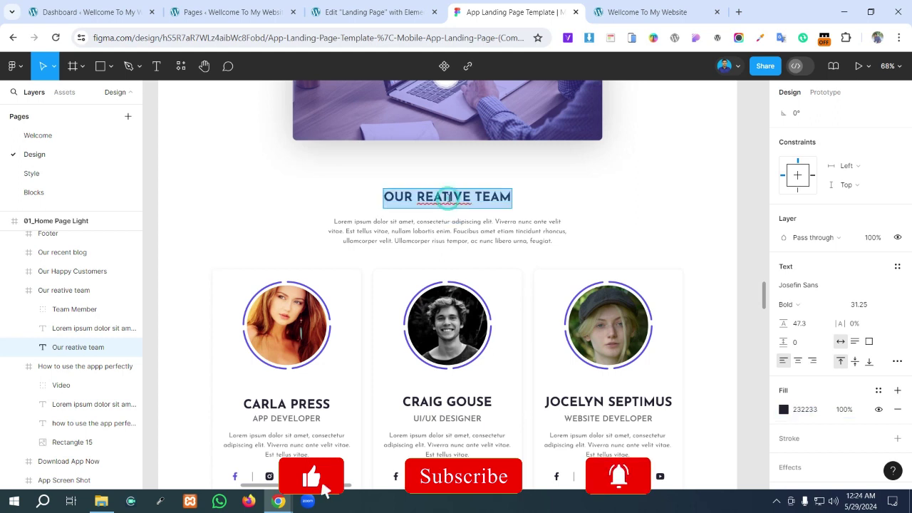
left_click(370, 11)
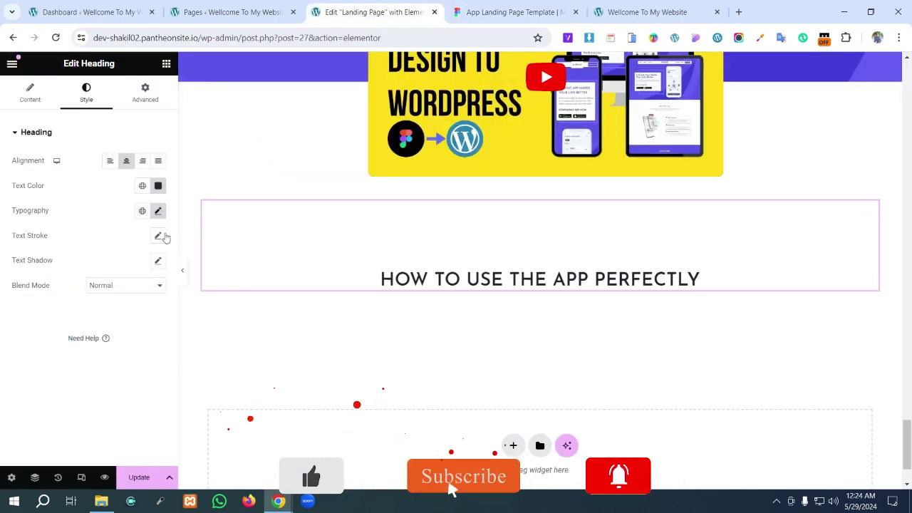
left_click(43, 87)
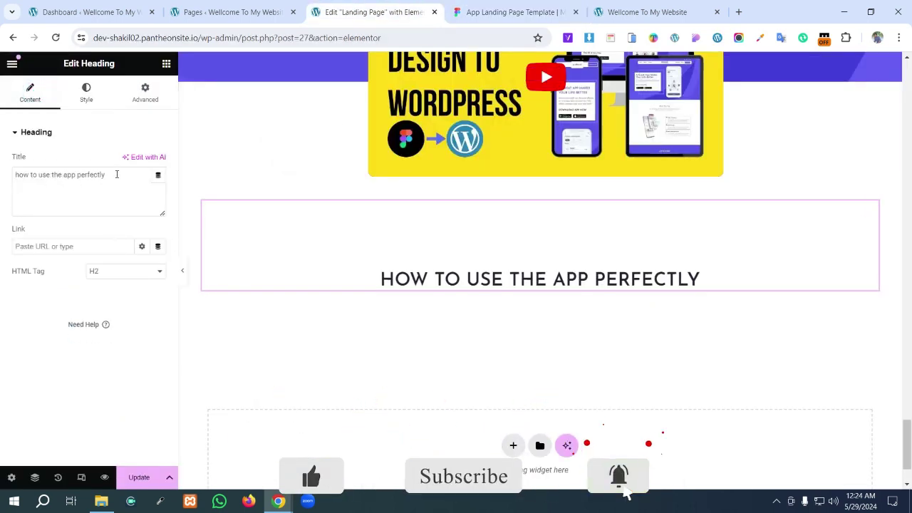
- Replace the heading's title text with 'Our reative team'
left_click_drag(115, 174, 2, 189)
type("Our reative team")
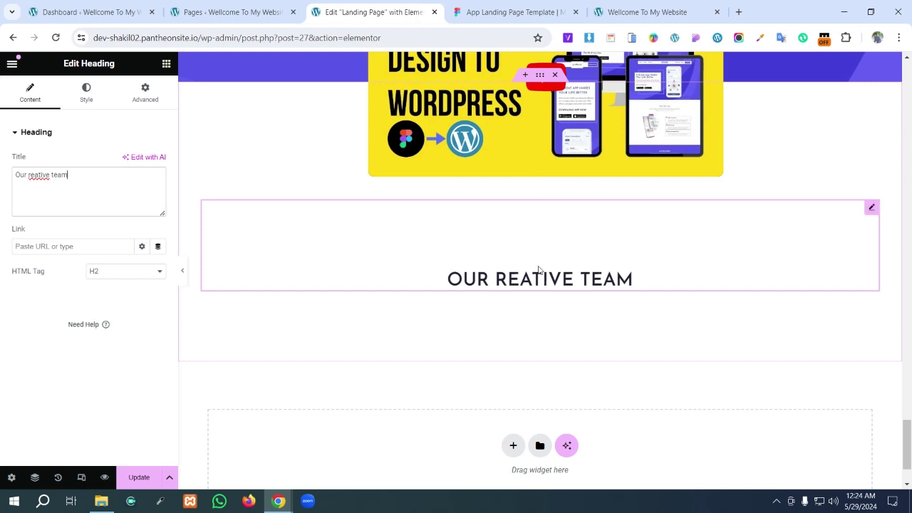
left_click(512, 12)
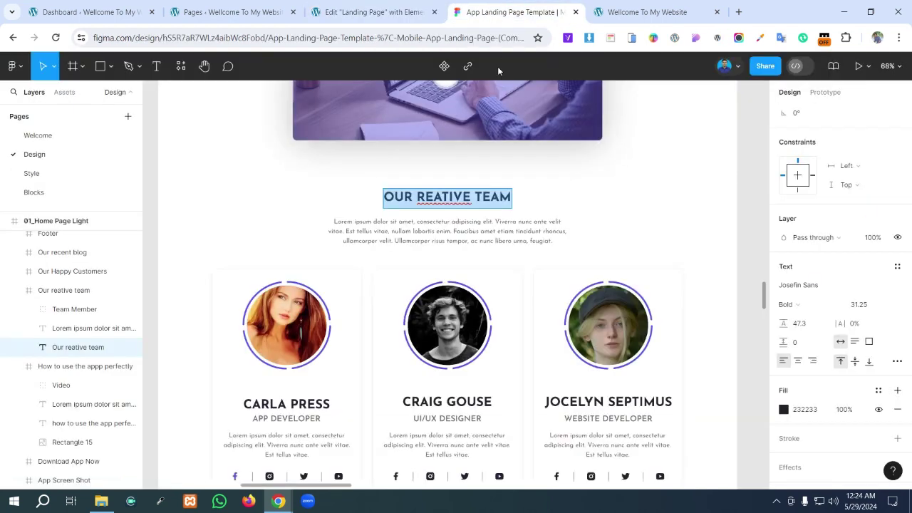
scroll(489, 220, "up", 1)
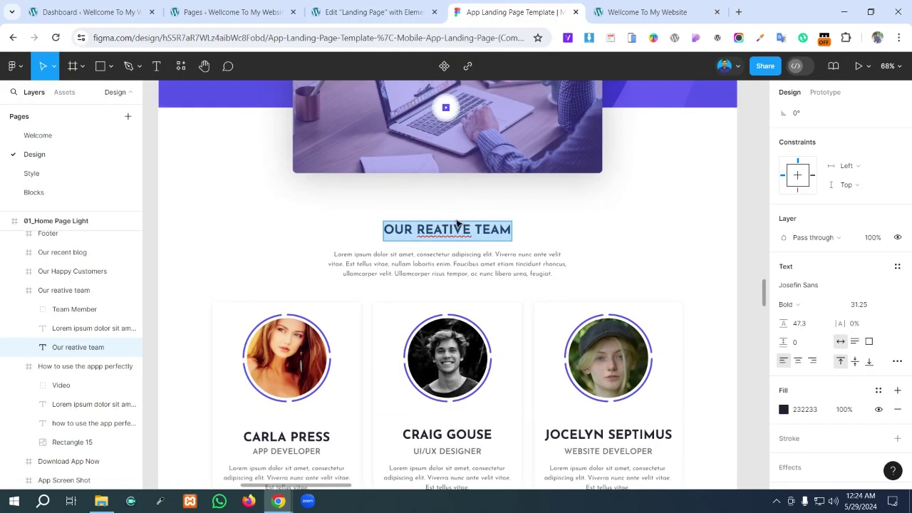
left_click(374, 12)
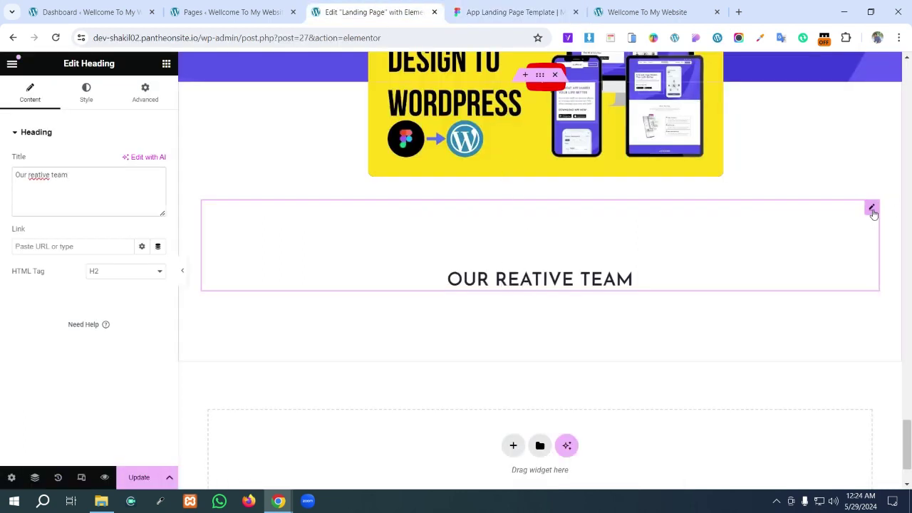
left_click(145, 92)
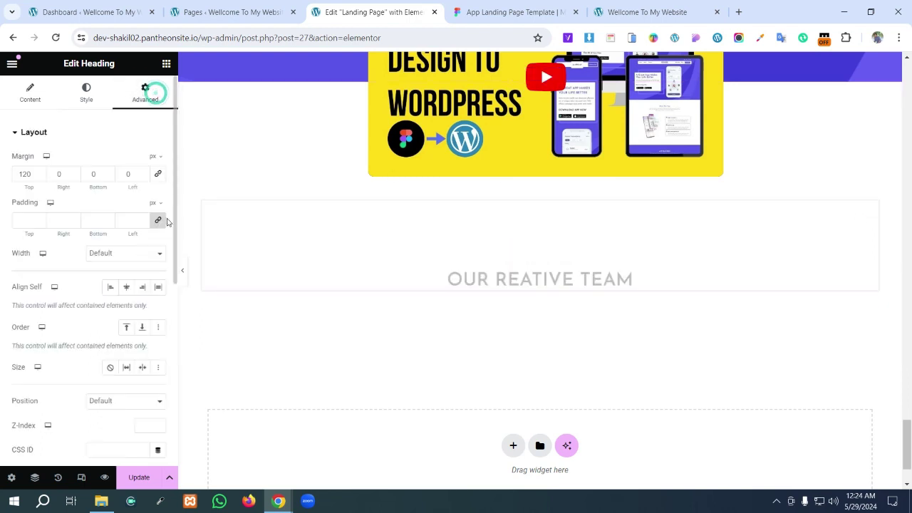
- Unlink the margin sides and change the team heading's top margin from 120 to 50 px
double_click(31, 174)
type("0")
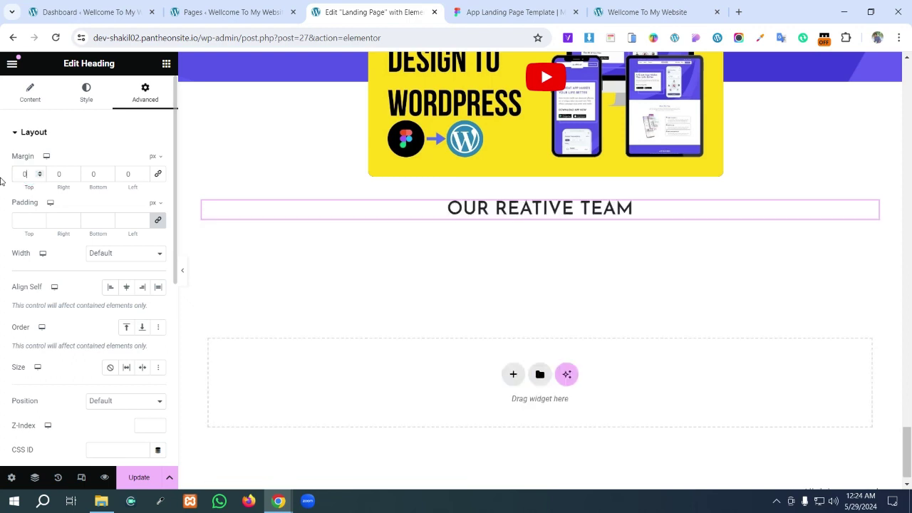
left_click(158, 174)
left_click(158, 174)
left_click(26, 174)
type("40")
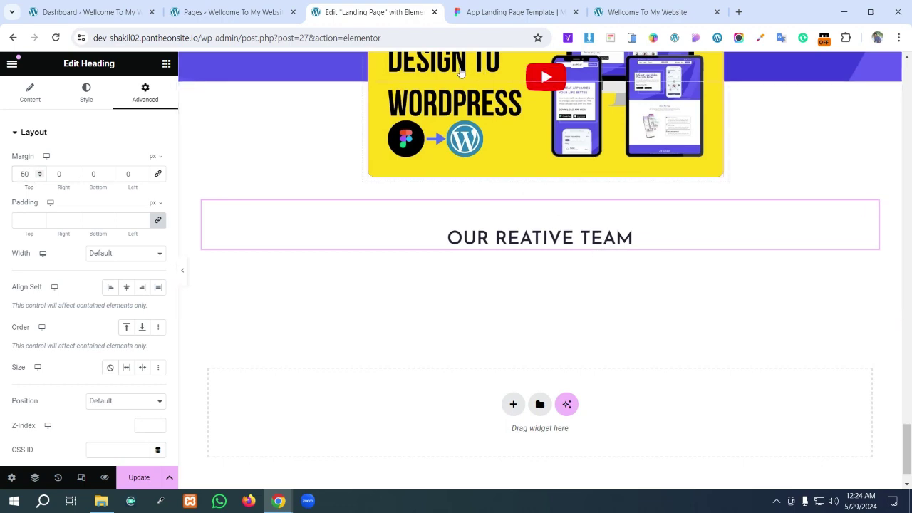
- Compare spacing against the Figma design, then select the how-to-use section's paragraph
left_click(513, 14)
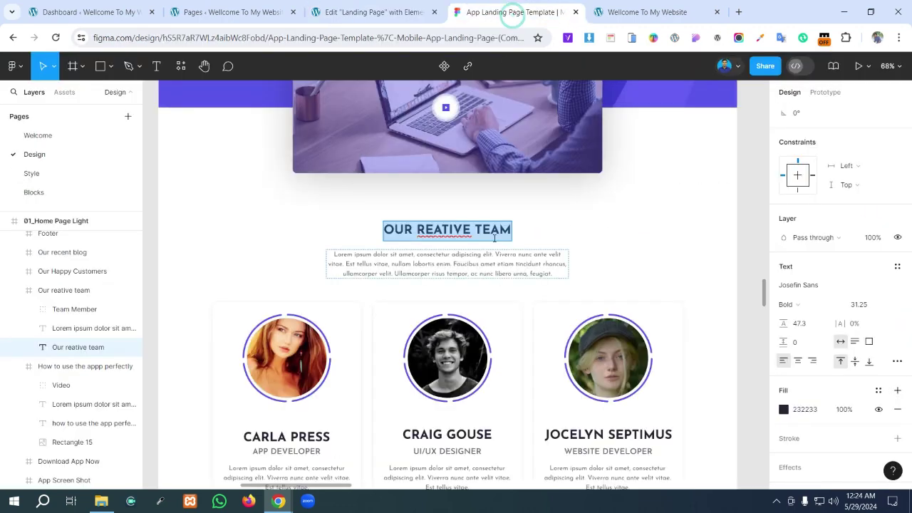
left_click(373, 12)
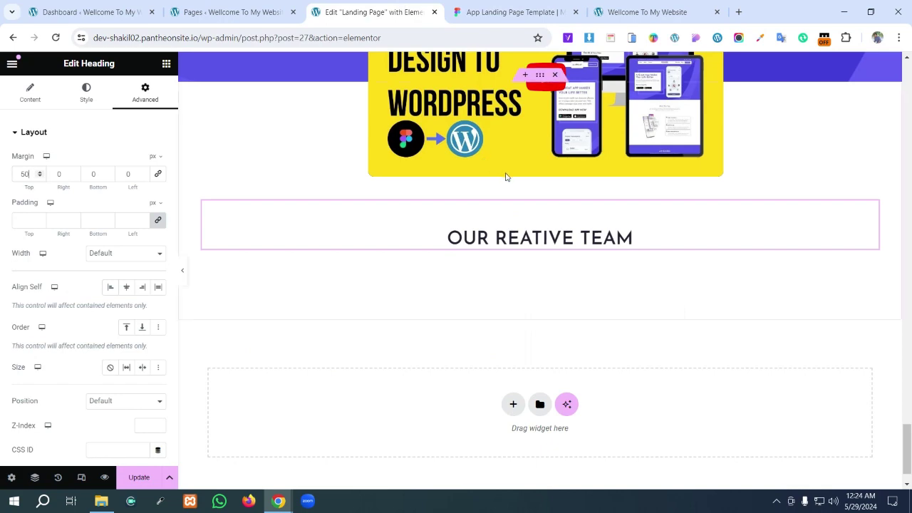
scroll(505, 172, "up", 5)
left_click(529, 278)
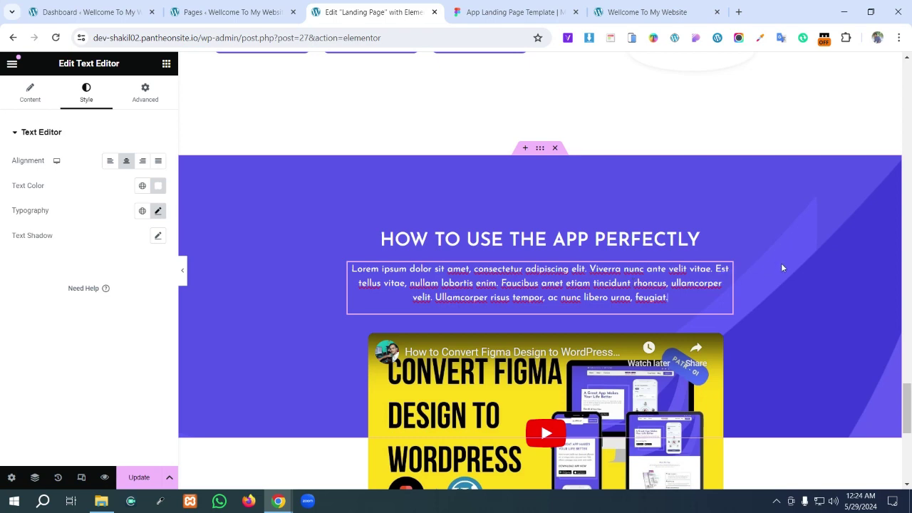
right_click(721, 276)
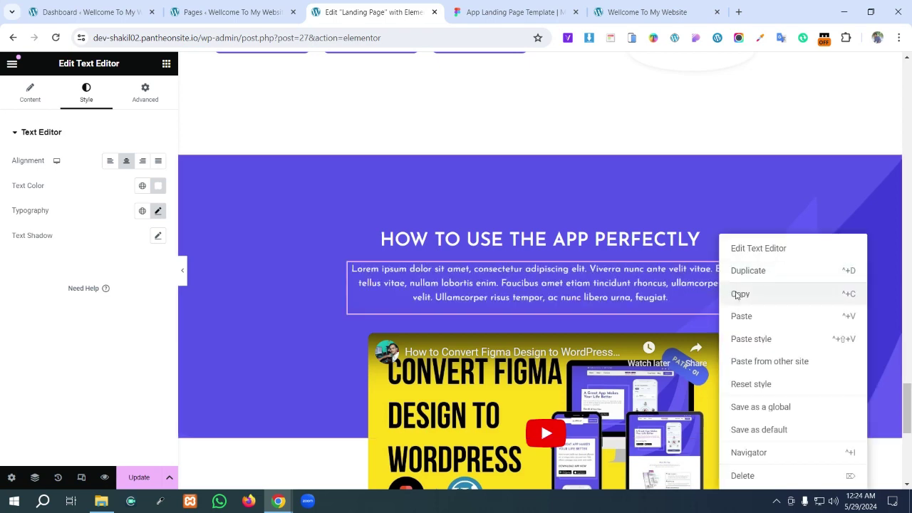
left_click(726, 293)
left_click(465, 5)
scroll(554, 228, "up", 1)
scroll(550, 229, "down", 2)
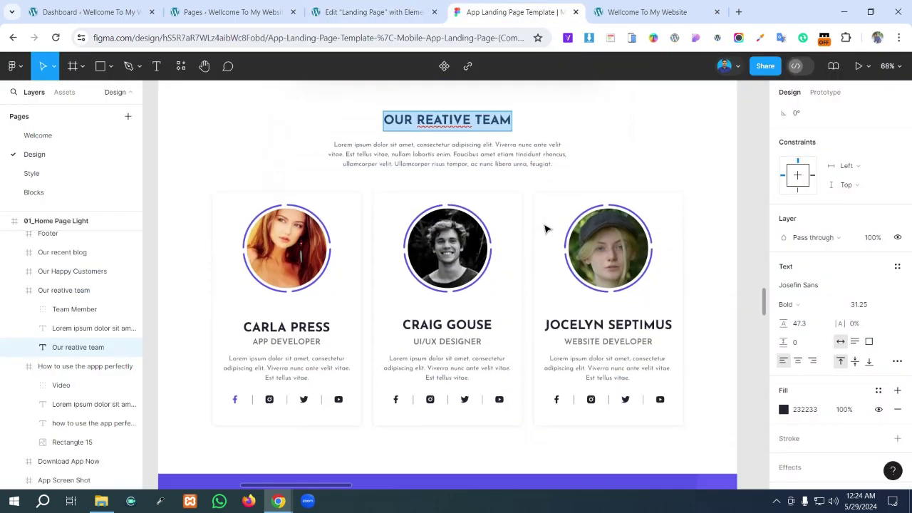
scroll(547, 229, "up", 1)
left_click(391, 5)
scroll(493, 285, "down", 6)
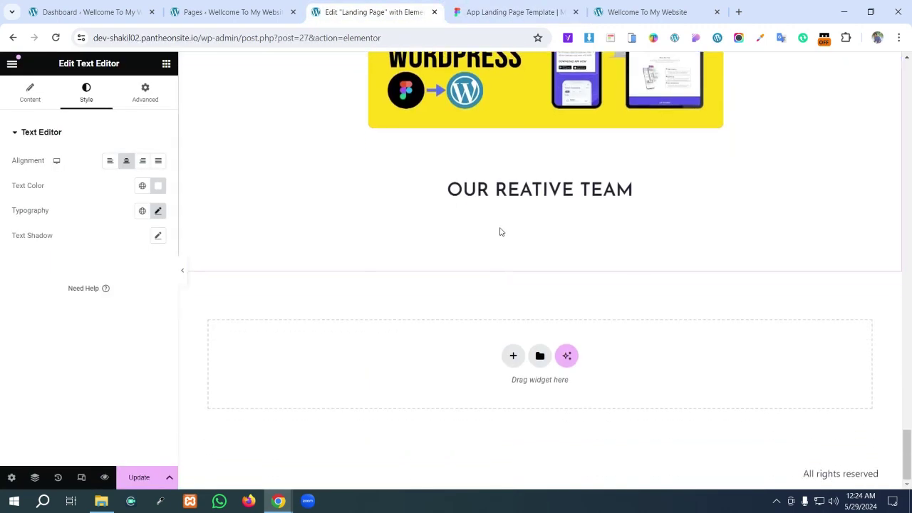
right_click(501, 230)
left_click(539, 270)
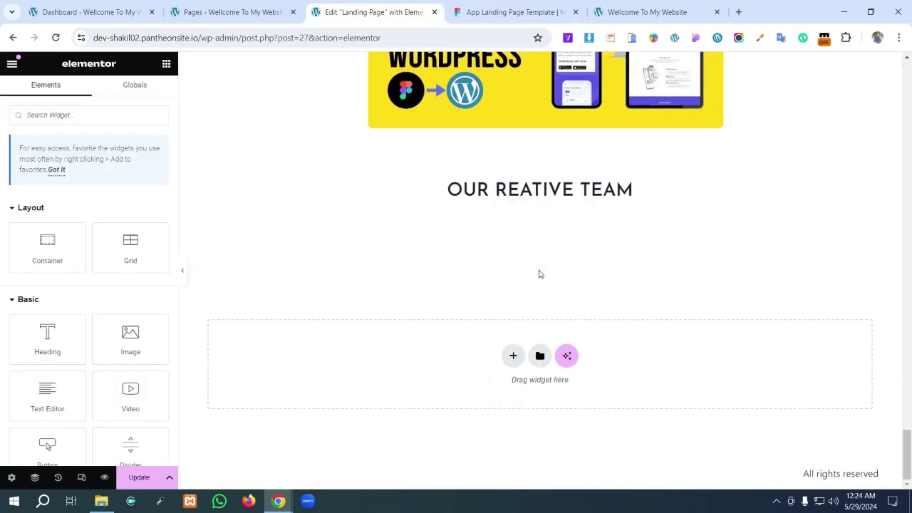
scroll(598, 234, "up", 1)
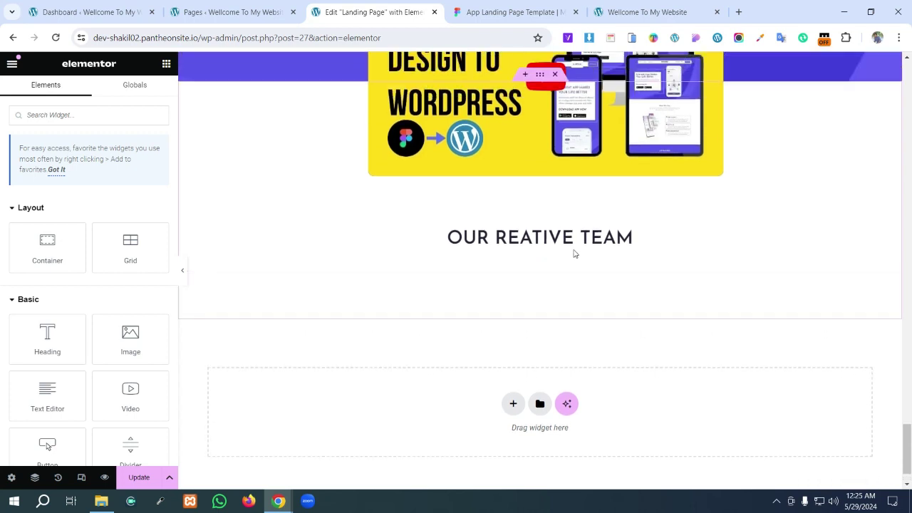
right_click(515, 287)
left_click(538, 291)
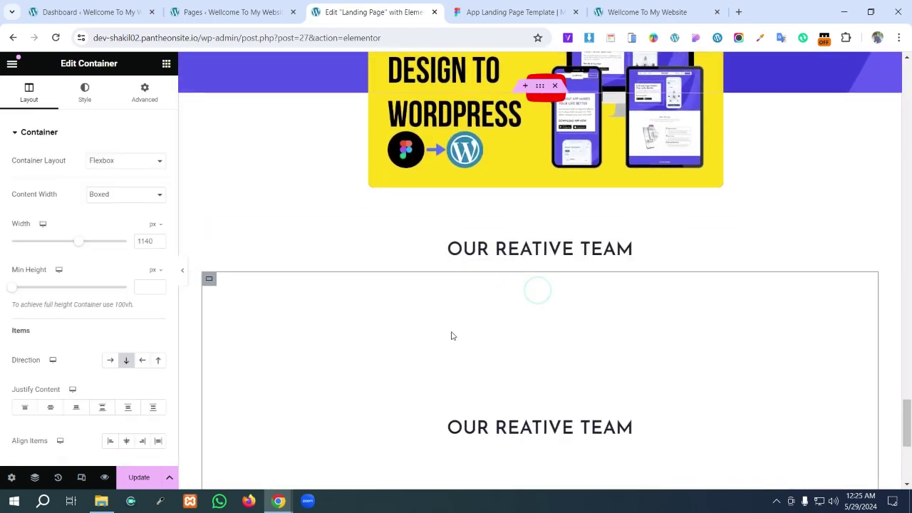
scroll(539, 311, "down", 2)
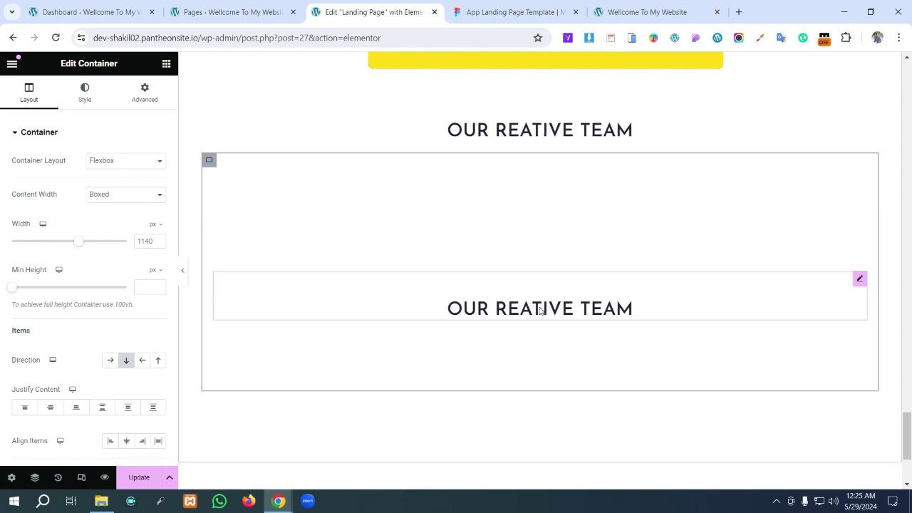
key("Delete")
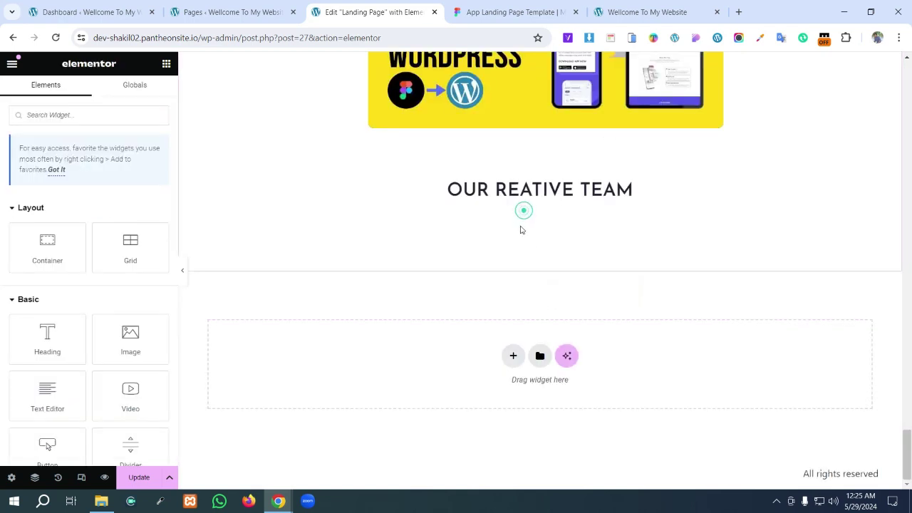
right_click(521, 207)
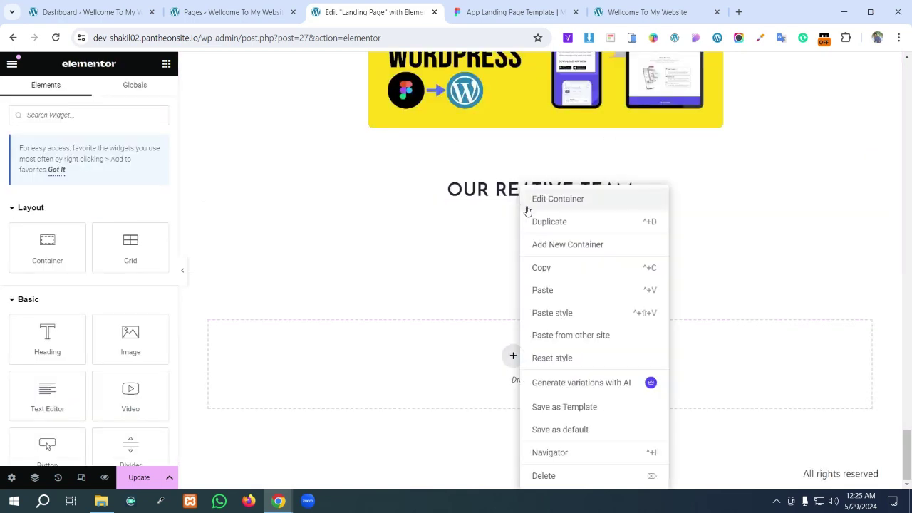
left_click(543, 290)
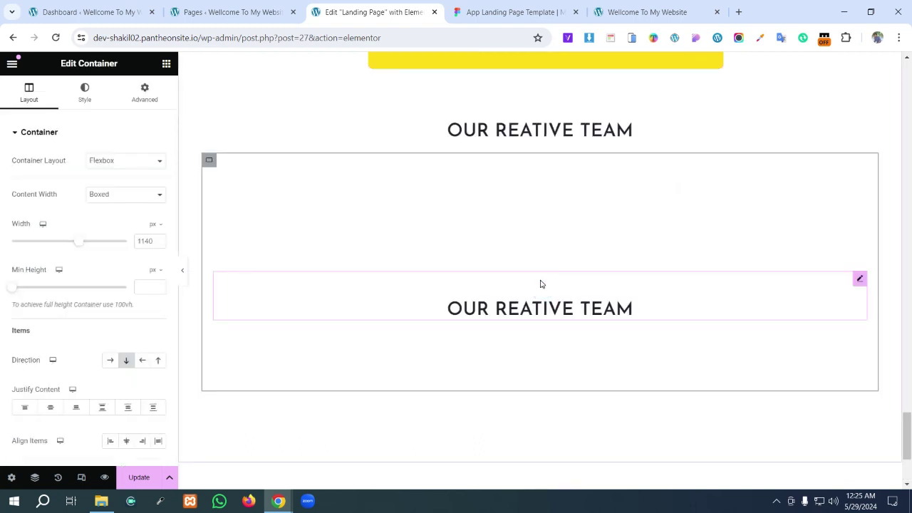
key("ctrl+z")
left_click(497, 7)
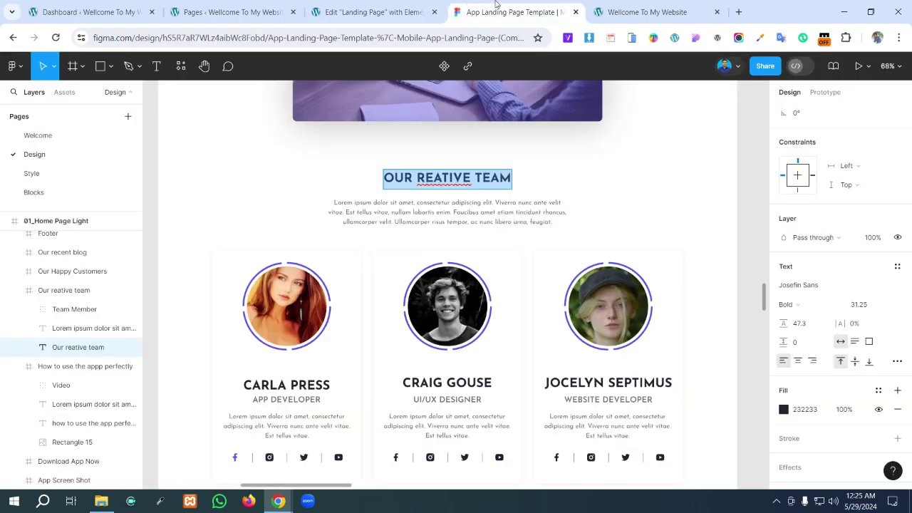
left_click(399, 11)
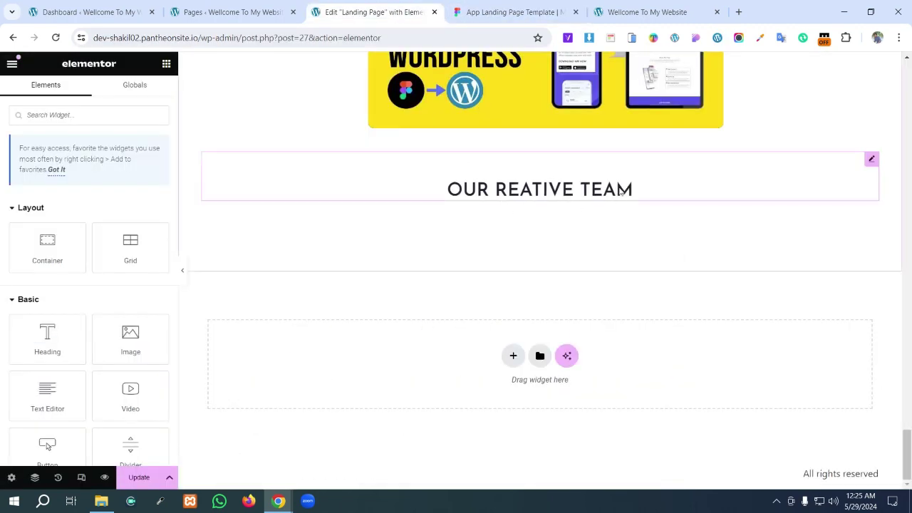
scroll(618, 193, "up", 3)
scroll(620, 191, "up", 1)
left_click(601, 178)
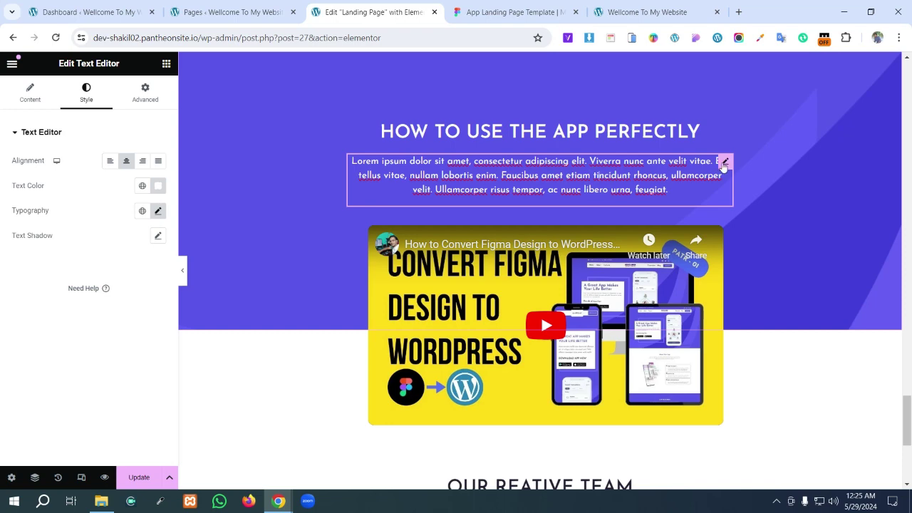
- Duplicate the lorem ipsum paragraph and move the copy under the OUR REATIVE TEAM heading
right_click(724, 164)
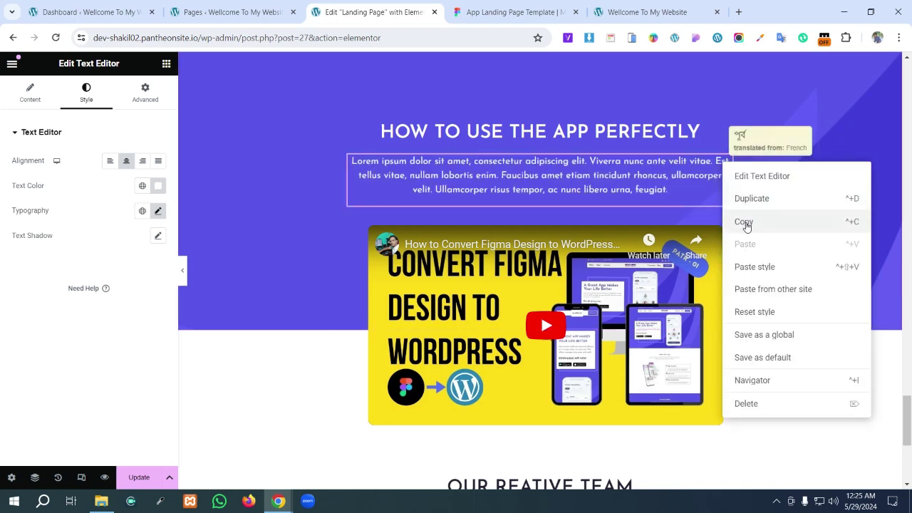
left_click(747, 198)
scroll(700, 184, "down", 2)
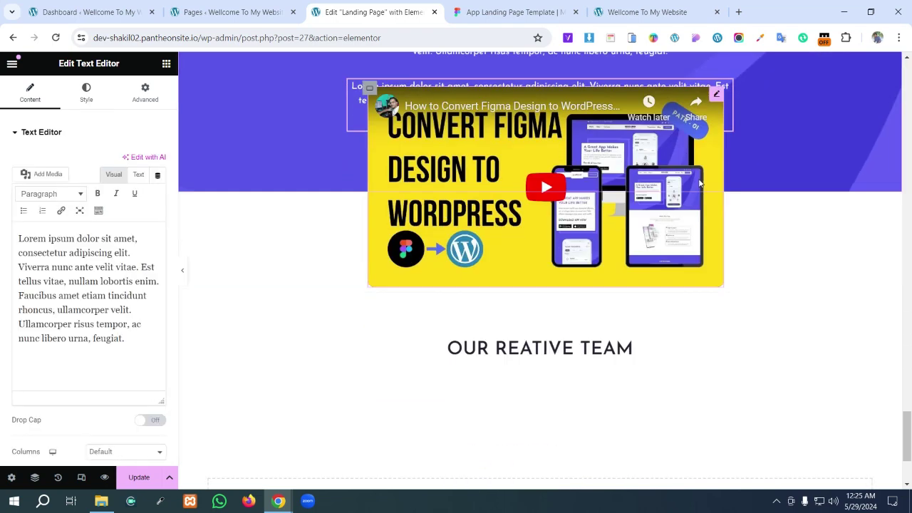
scroll(700, 184, "down", 2)
scroll(515, 139, "up", 2)
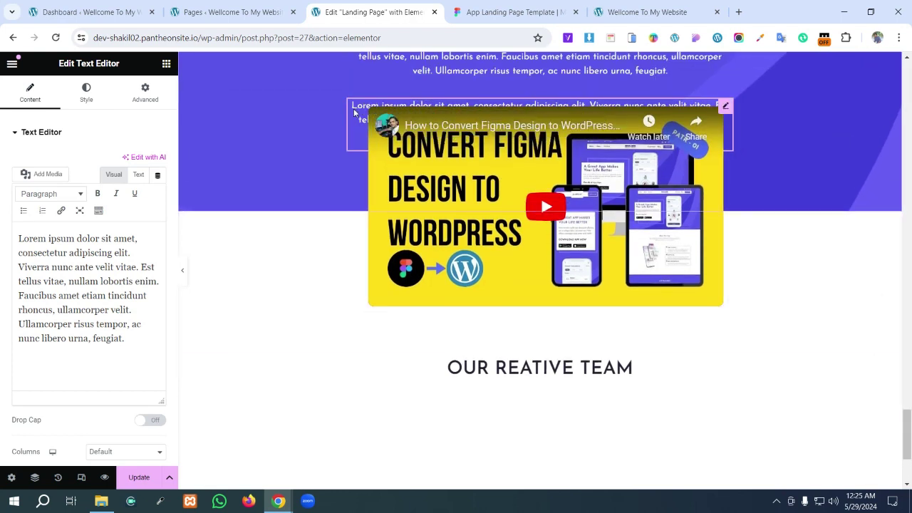
left_click_drag(354, 113, 460, 378)
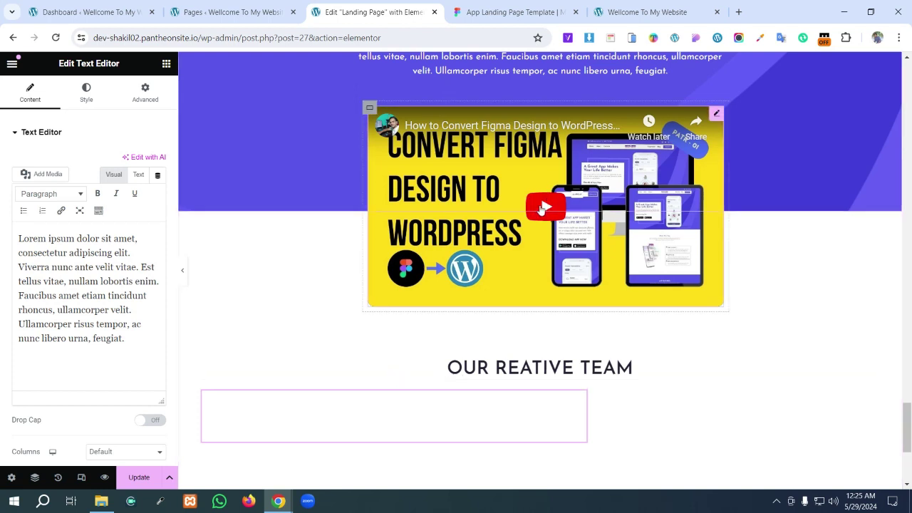
- Set the team container's Align Items to Center
left_click(539, 205)
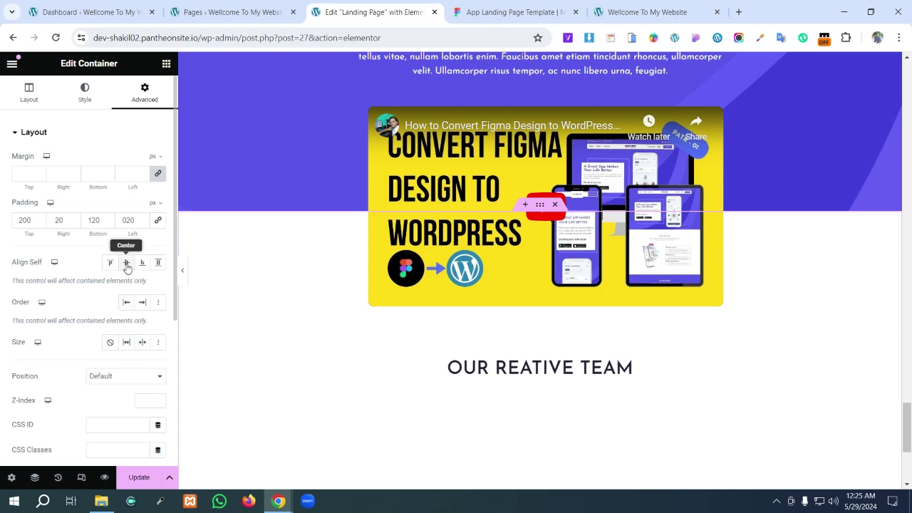
left_click(24, 98)
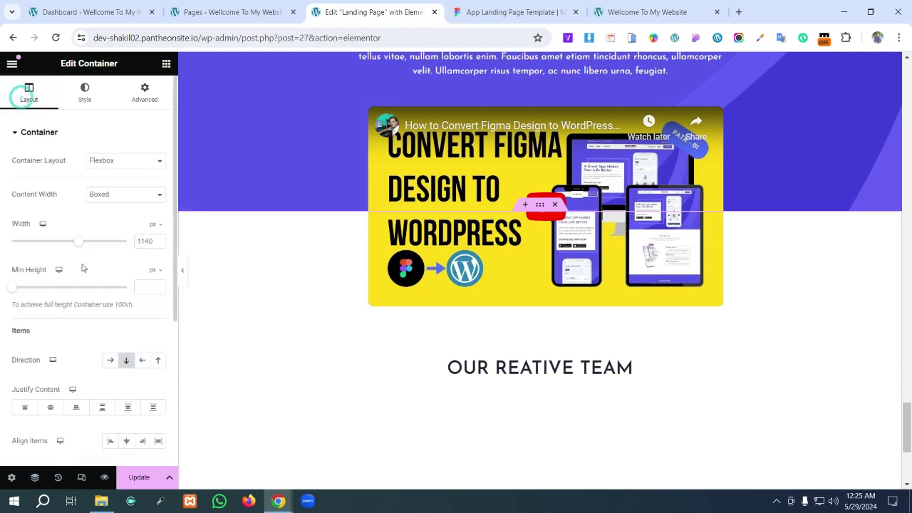
left_click(127, 441)
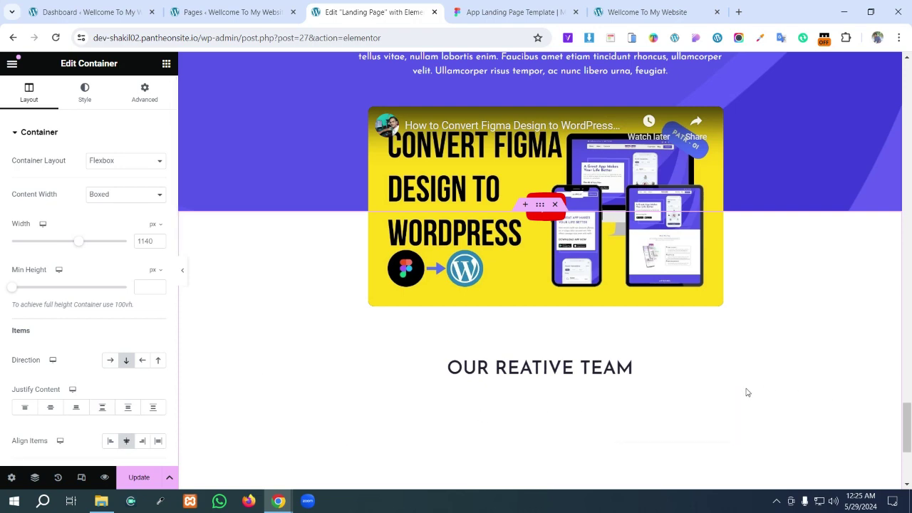
- Copy the Figma team subtitle's 6C6C72 colour, then select the duplicated paragraph in Elementor
left_click(499, 10)
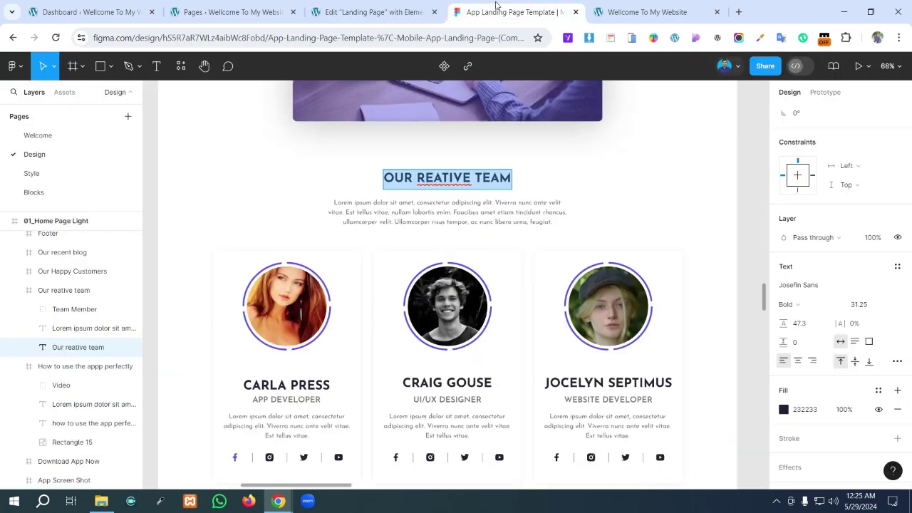
left_click(442, 221)
double_click(442, 221)
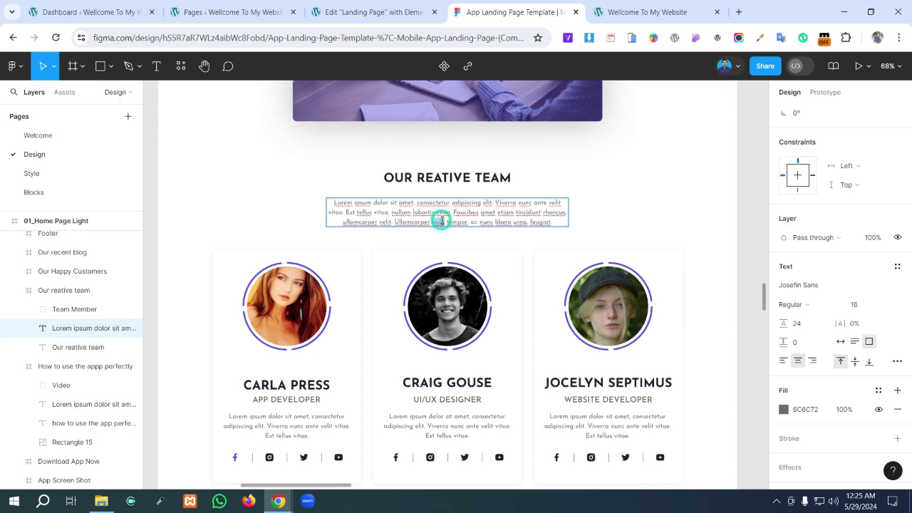
left_click(809, 410)
key("ctrl+c")
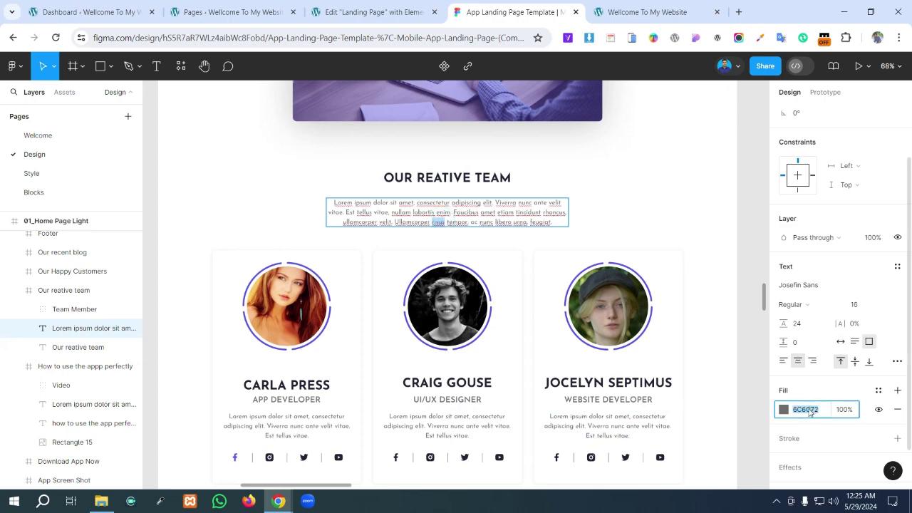
key("ctrl+shift+Tab")
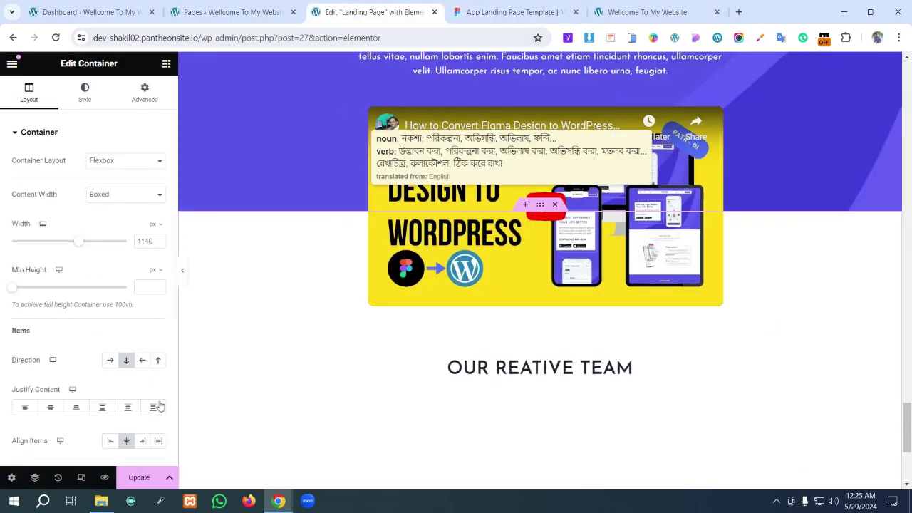
left_click(85, 92)
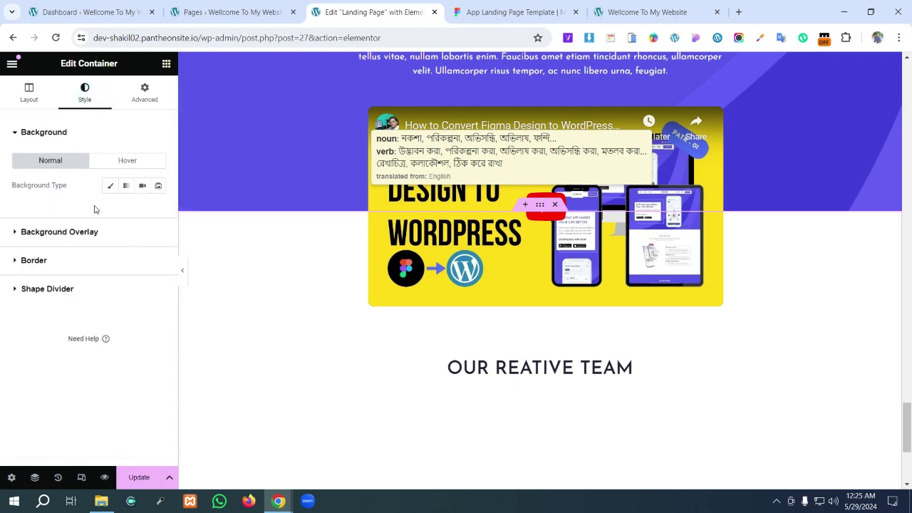
left_click(18, 96)
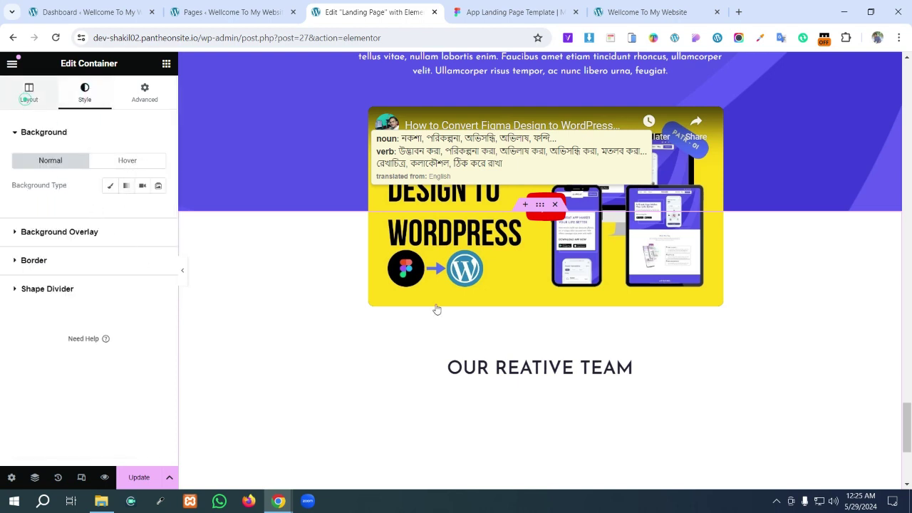
left_click(530, 413)
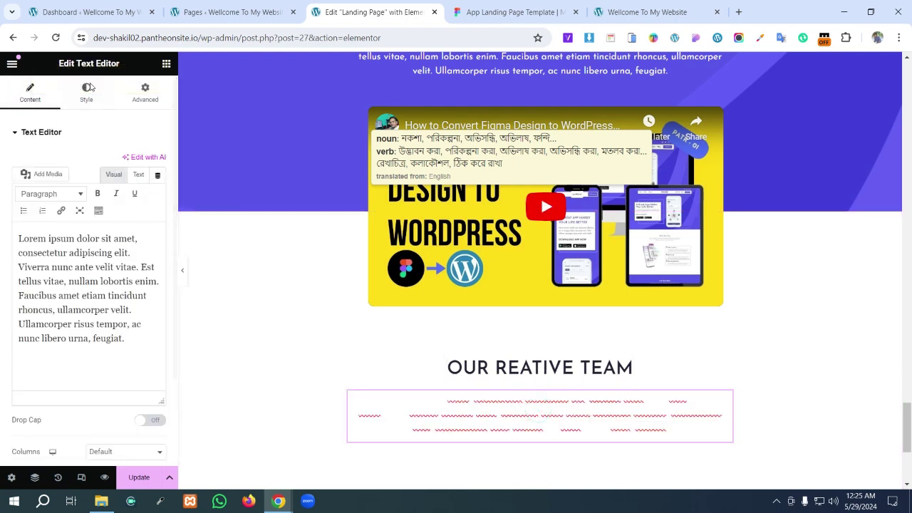
- Paste 6C6C72 as the team paragraph's text colour and compare it with the Figma design
left_click(86, 91)
left_click(159, 186)
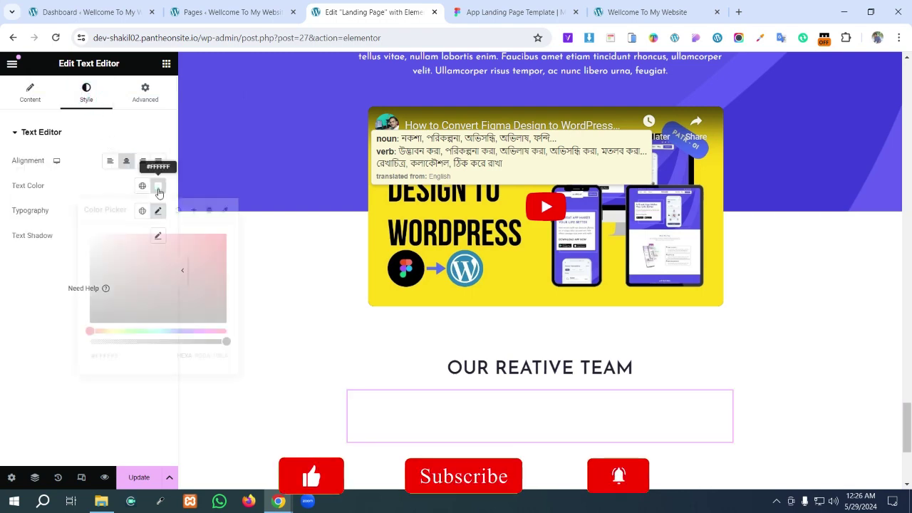
key("ctrl+v")
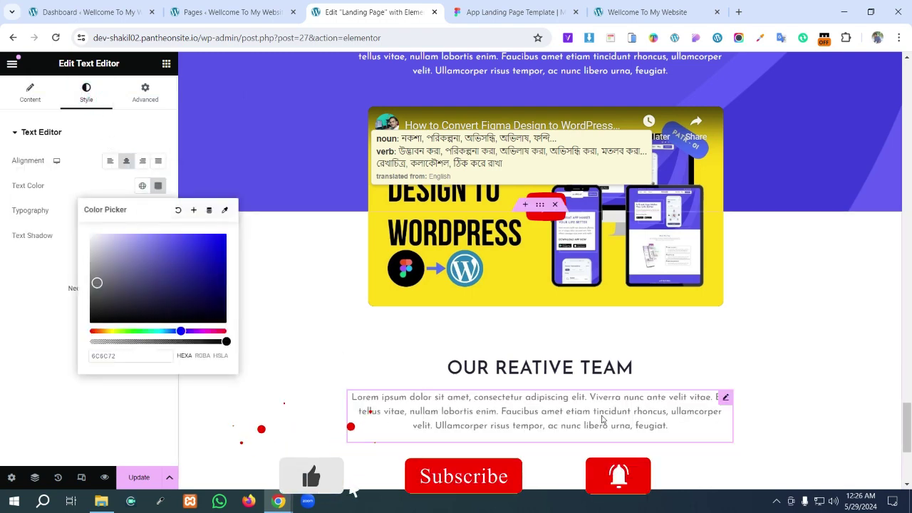
left_click(509, 12)
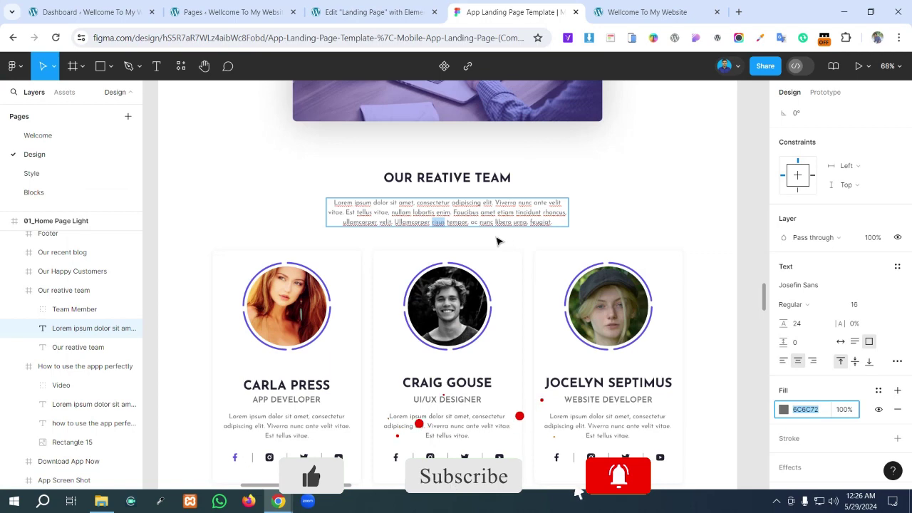
left_click(419, 5)
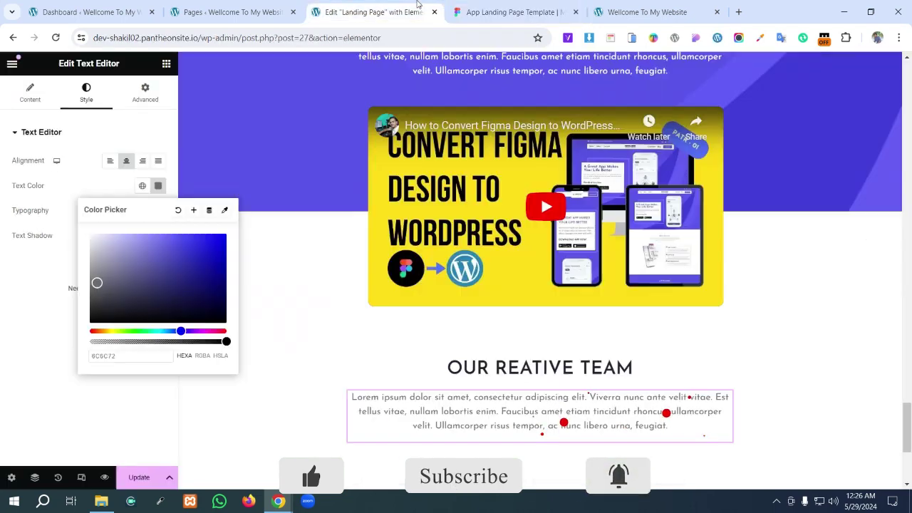
scroll(641, 391, "up", 5)
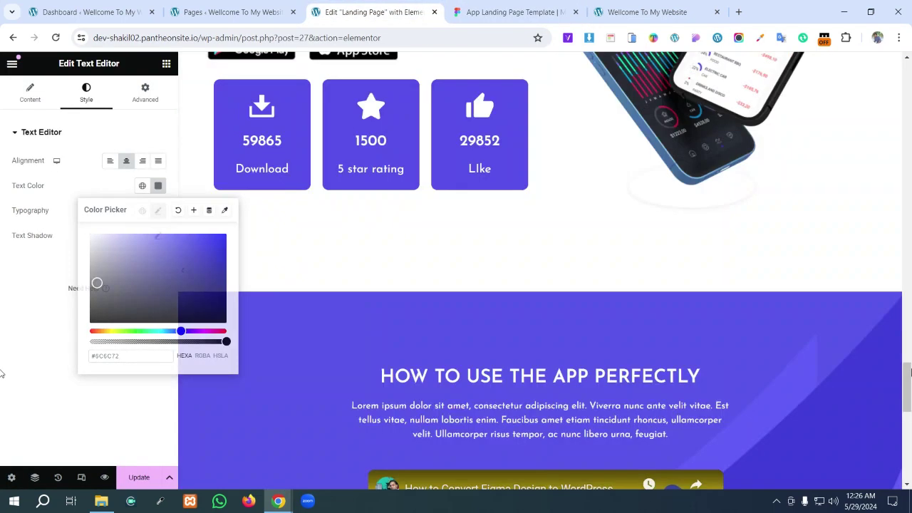
left_click_drag(910, 372, 3, 441)
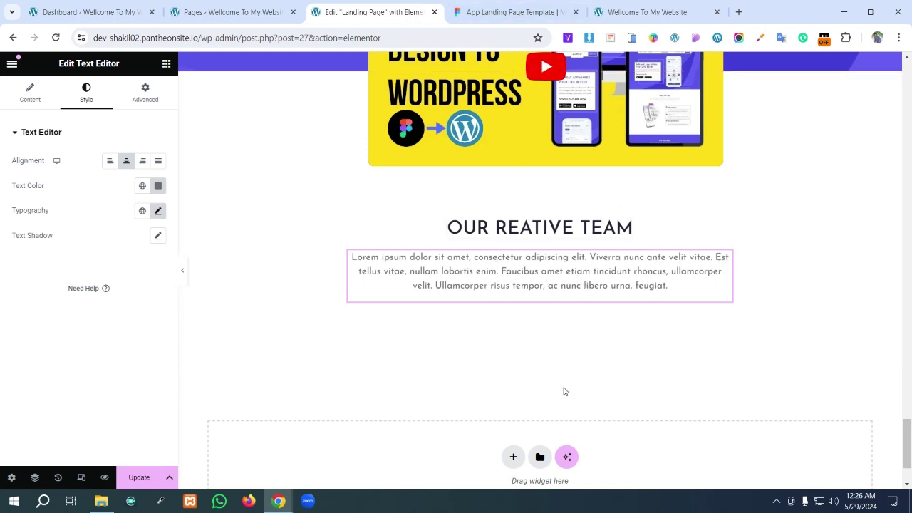
left_click(492, 10)
scroll(516, 283, "down", 1)
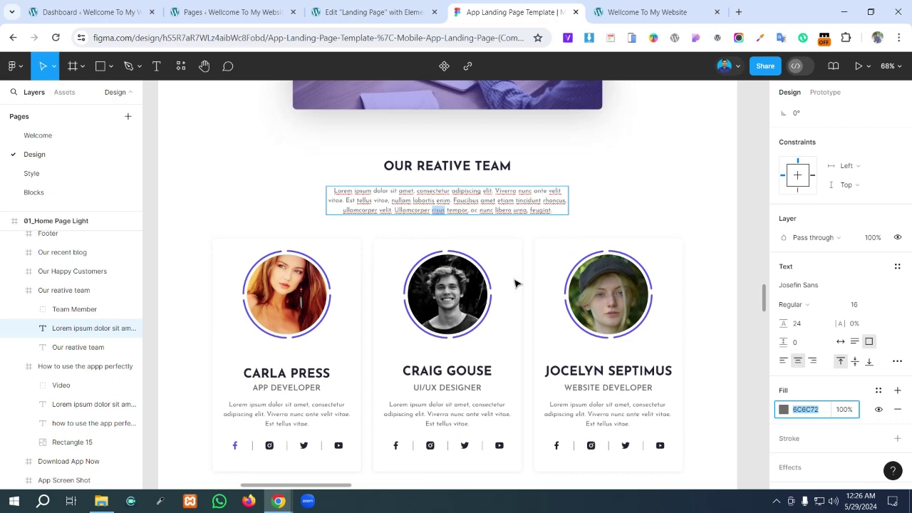
left_click(696, 191)
left_click(665, 222)
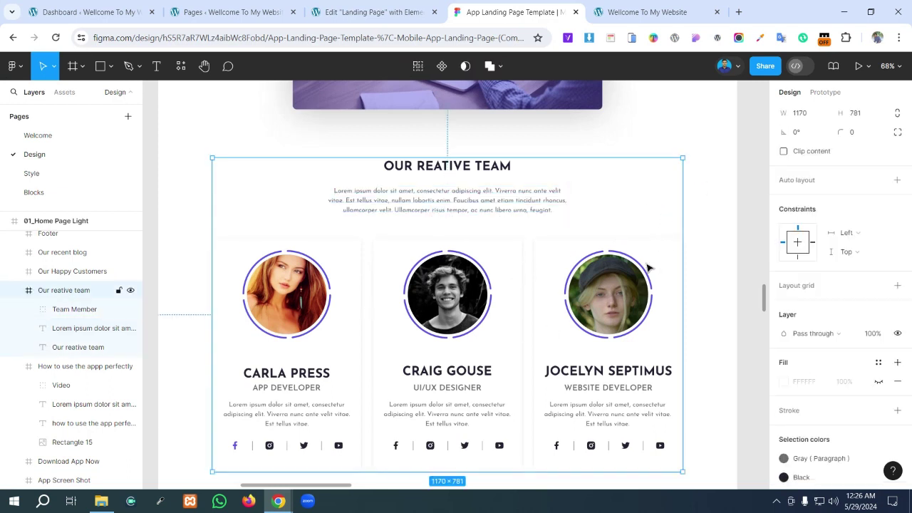
left_click(540, 258)
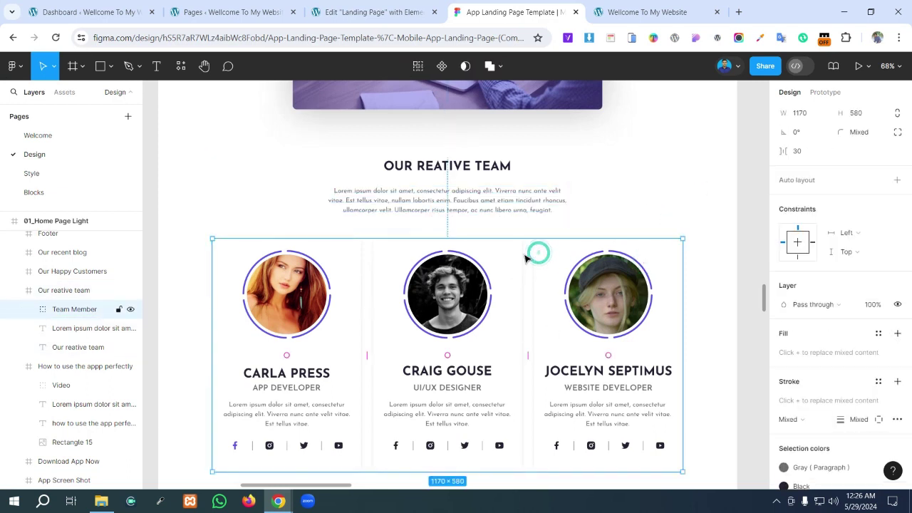
left_click(704, 227)
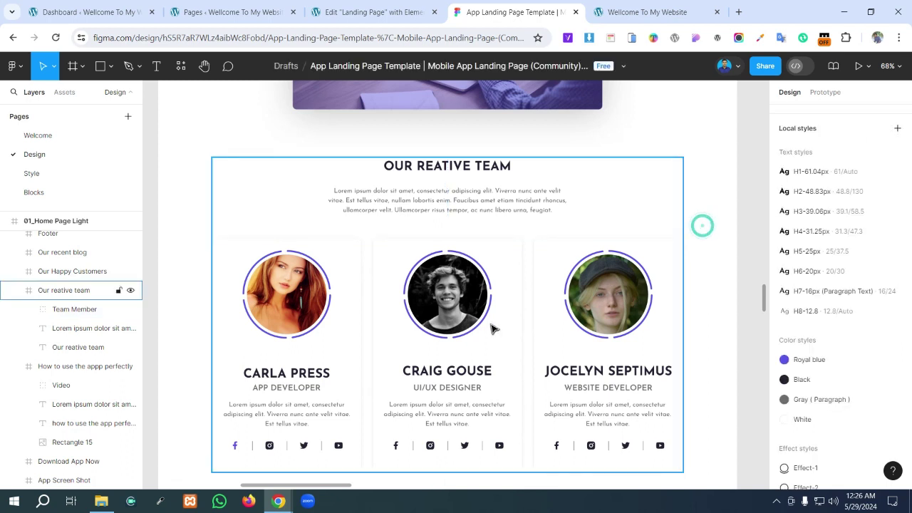
scroll(516, 282, "down", 3)
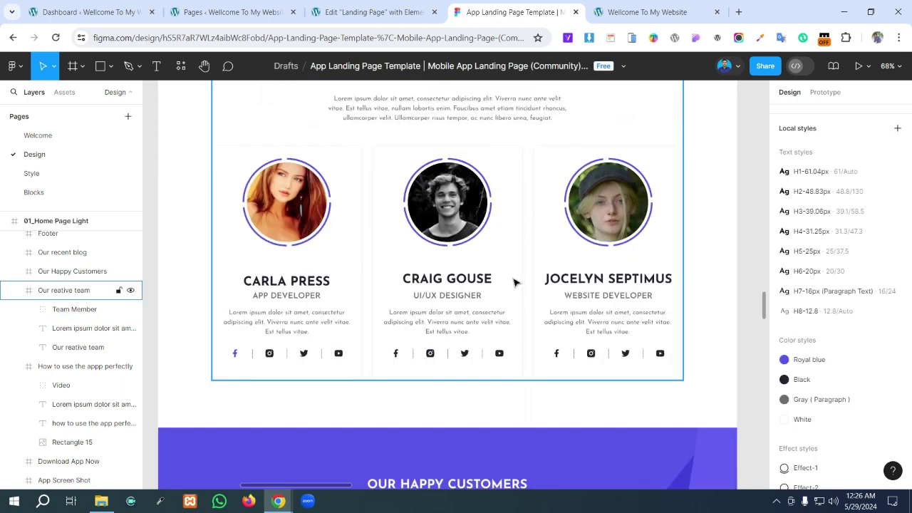
left_click(377, 10)
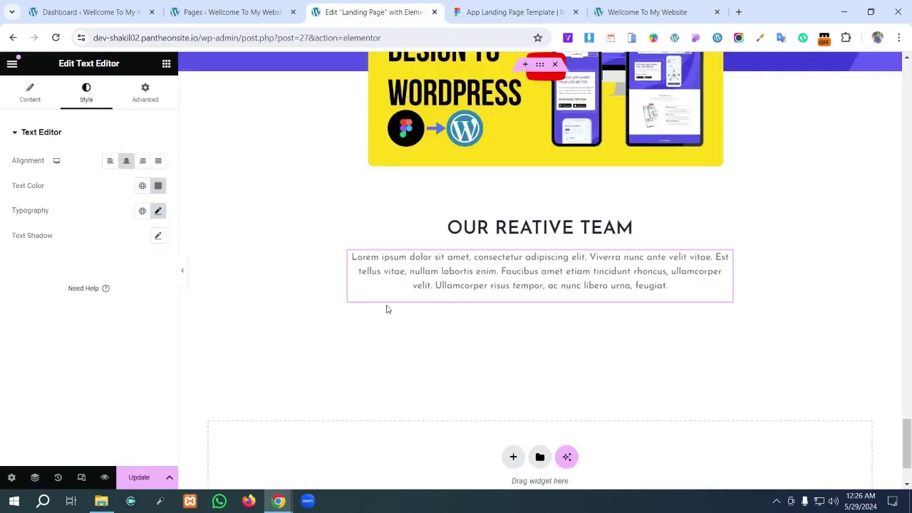
- Add a new container below the team intro paragraph
left_click(166, 64)
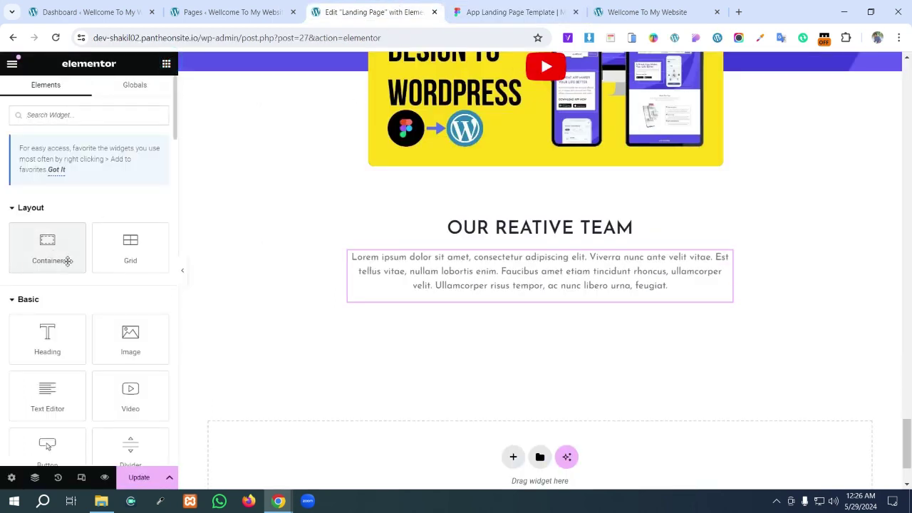
left_click_drag(67, 244, 530, 289)
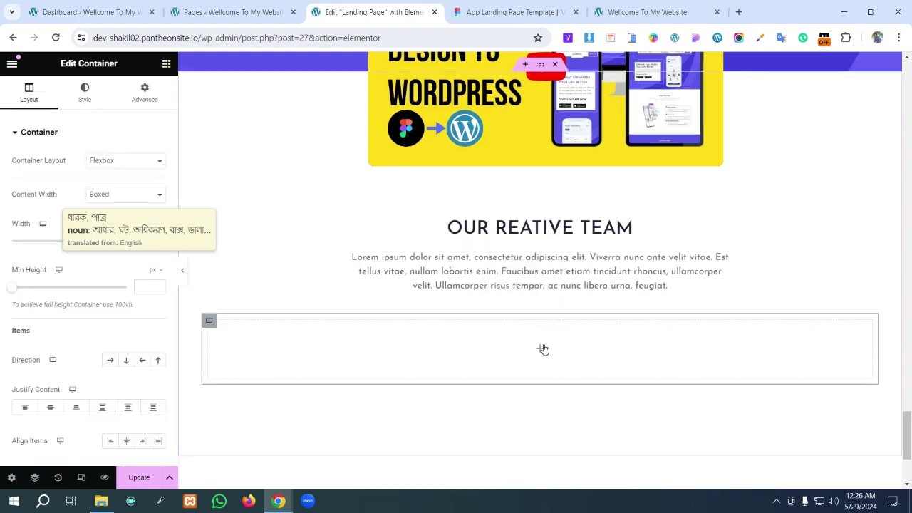
left_click(513, 11)
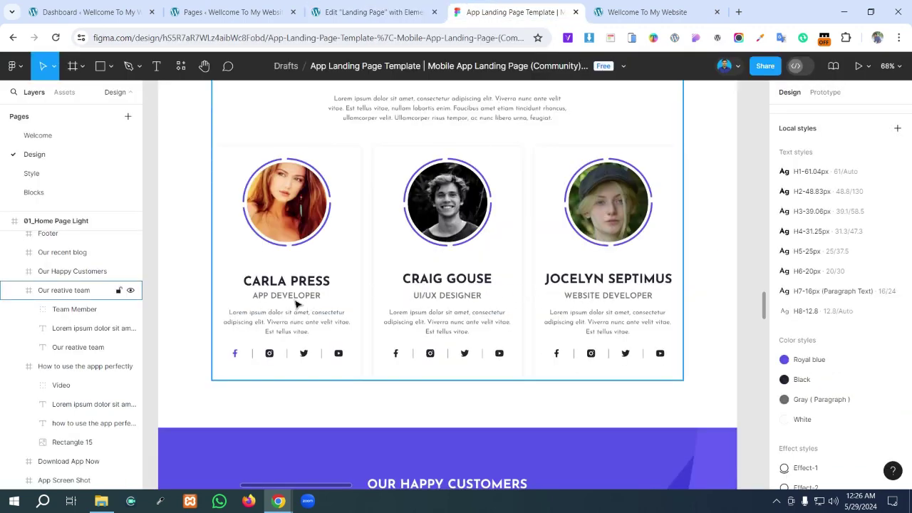
left_click(413, 10)
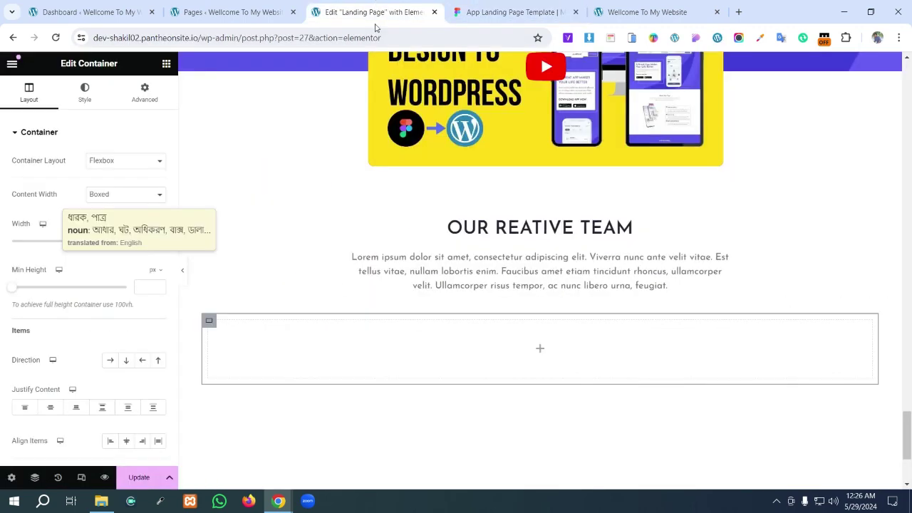
- Nest a container inside it and duplicate it twice to get three inner boxes
left_click(540, 353)
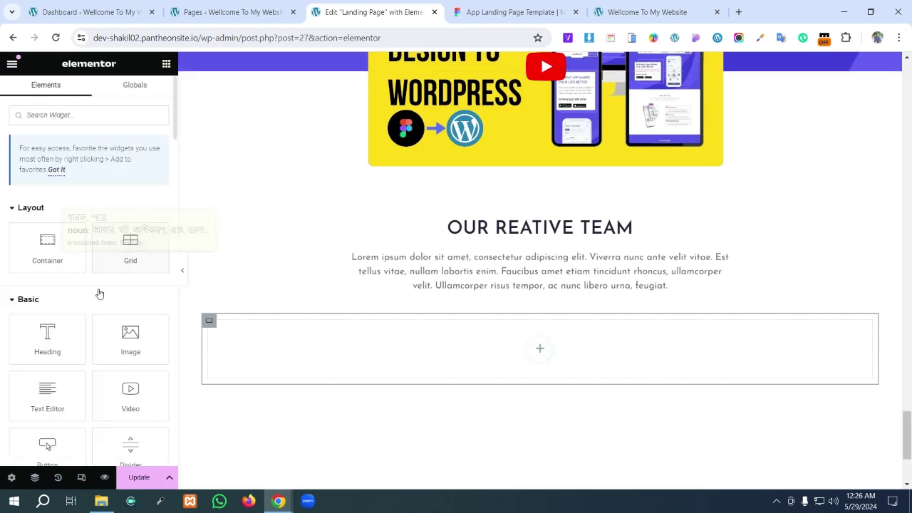
left_click_drag(47, 263, 454, 338)
right_click(214, 325)
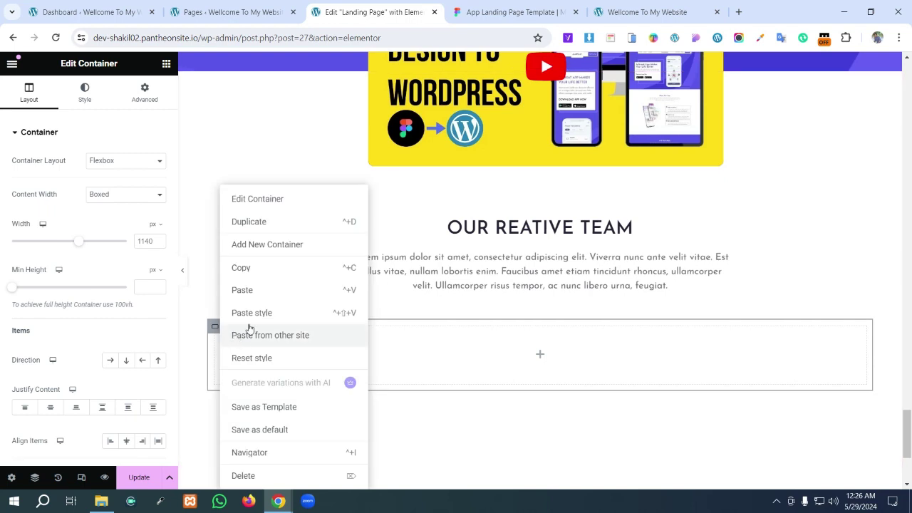
left_click(262, 229)
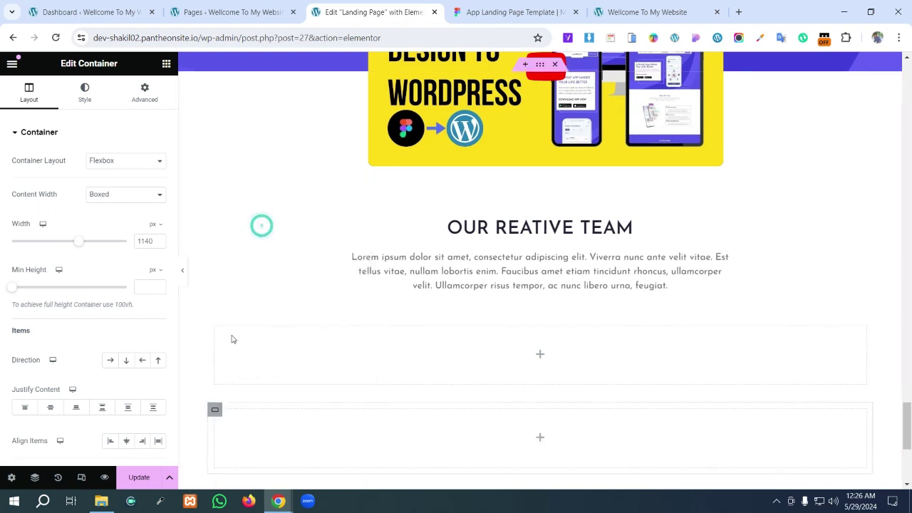
right_click(215, 411)
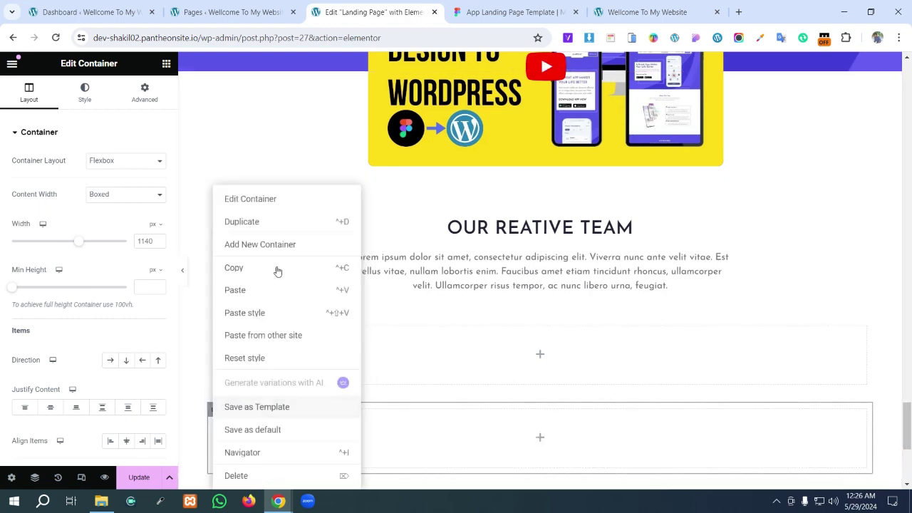
left_click(262, 228)
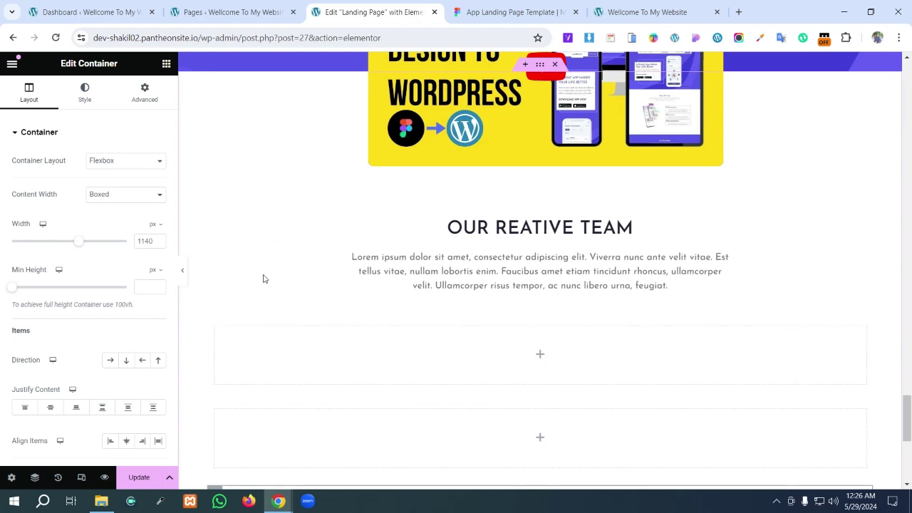
- Set the outer container's Direction to Row so the three boxes sit side by side
left_click(540, 70)
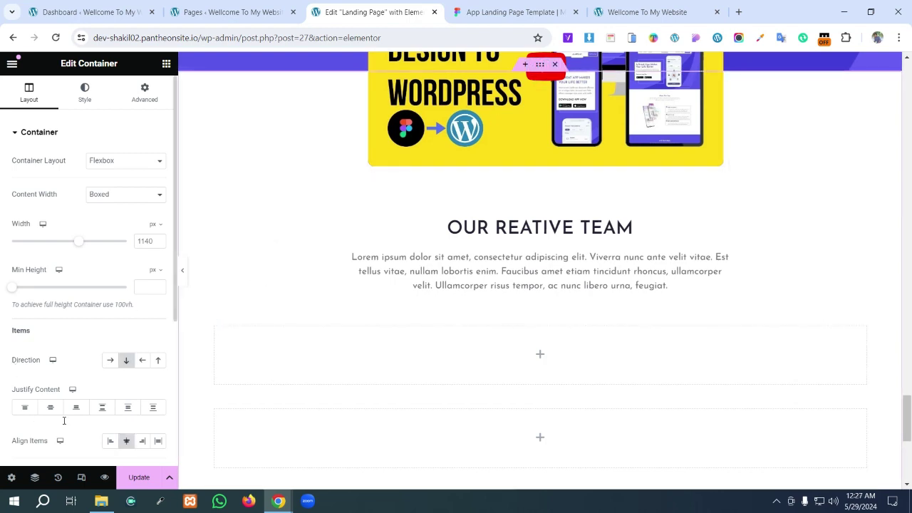
scroll(68, 422, "down", 3)
scroll(65, 424, "up", 2)
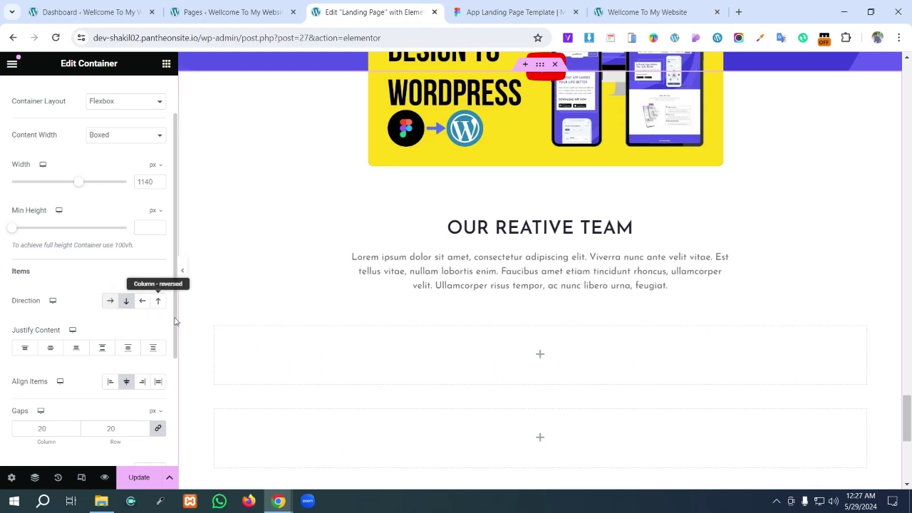
left_click(206, 324)
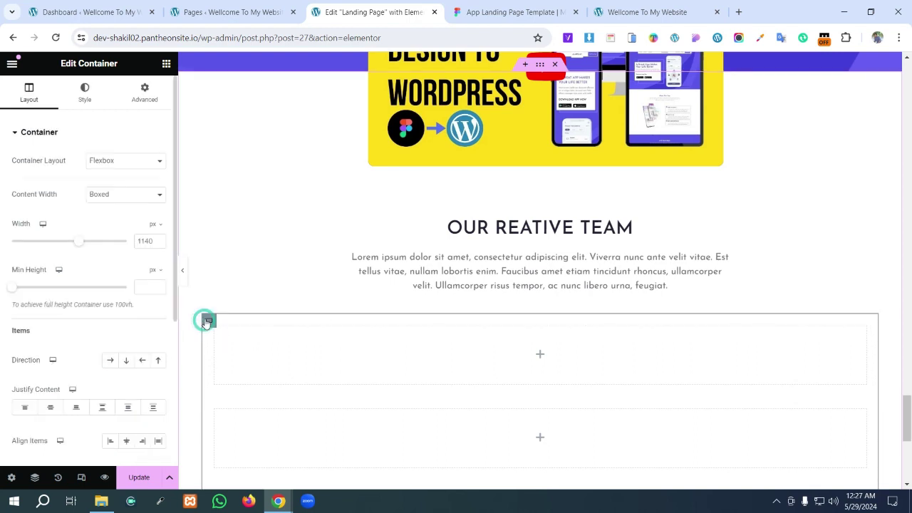
scroll(370, 356, "down", 3)
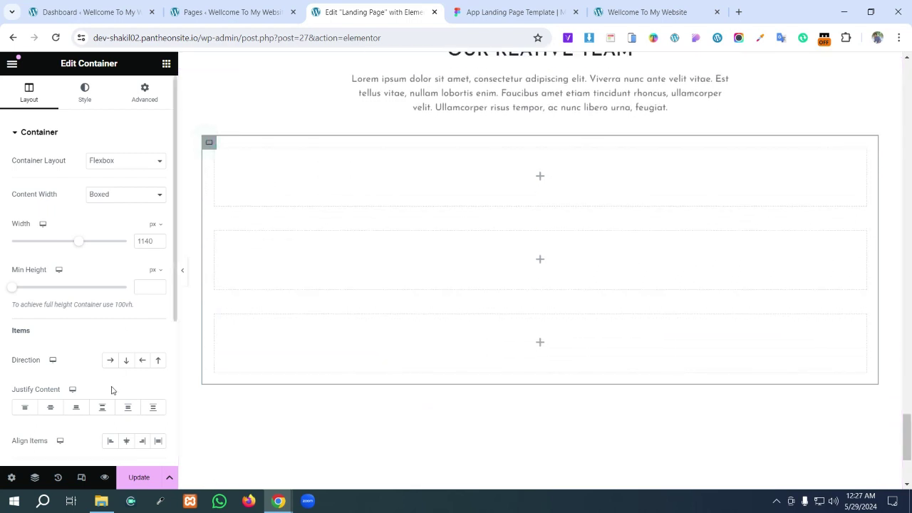
left_click(110, 360)
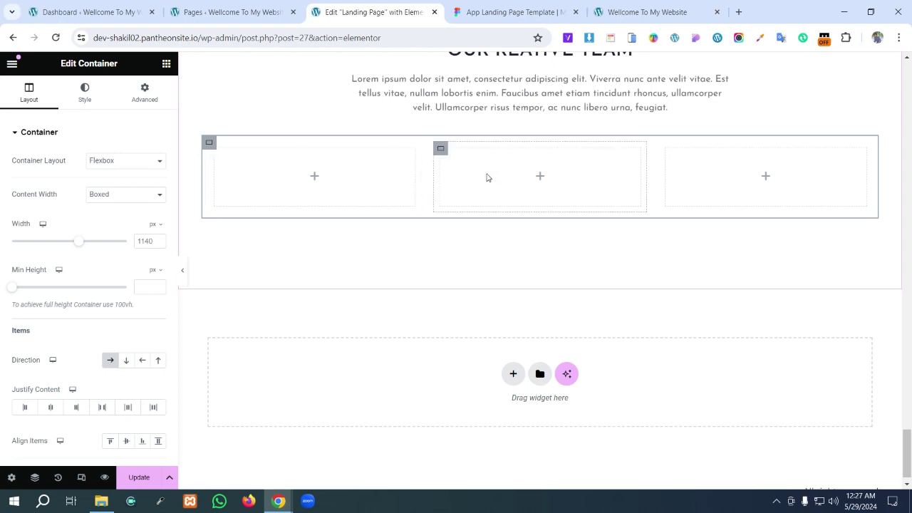
left_click(314, 180)
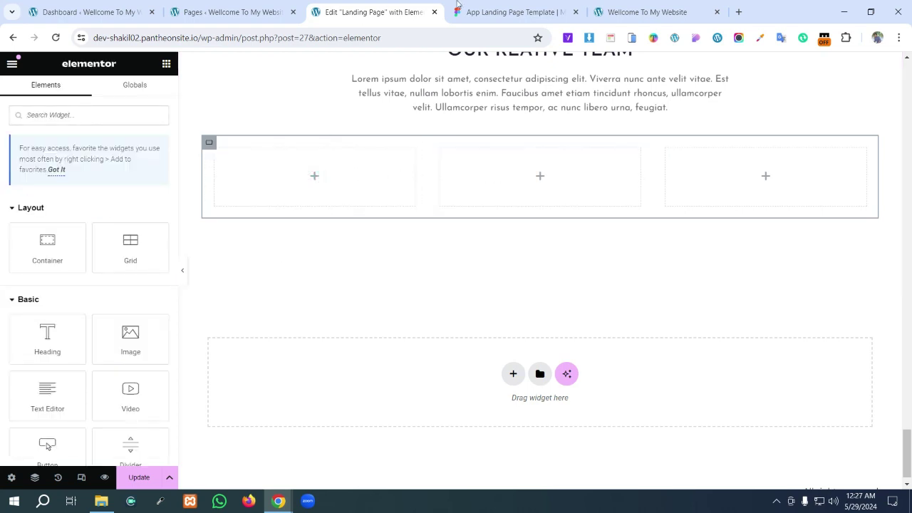
left_click(520, 12)
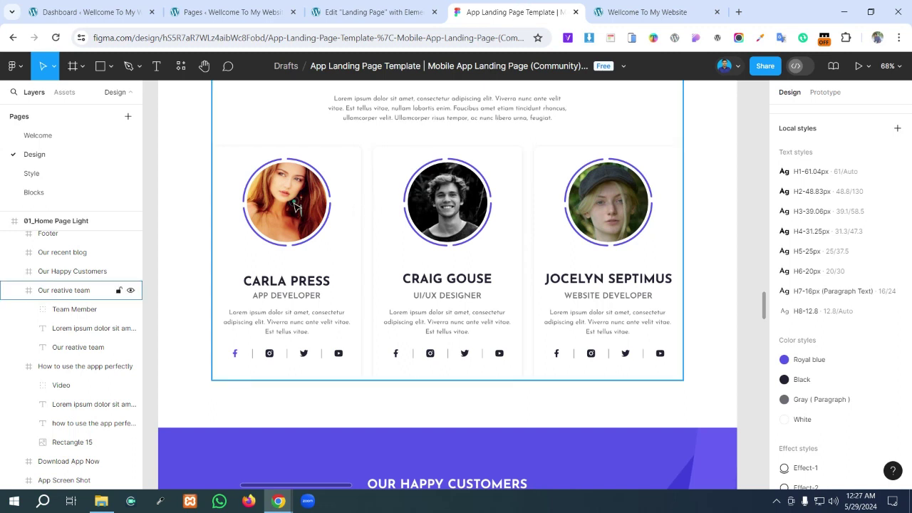
left_click(297, 207)
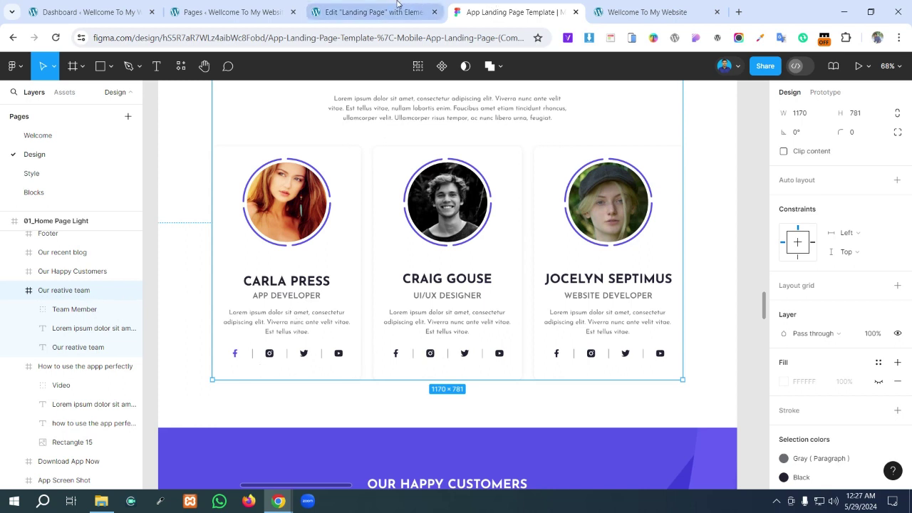
mouse_move(396, 5)
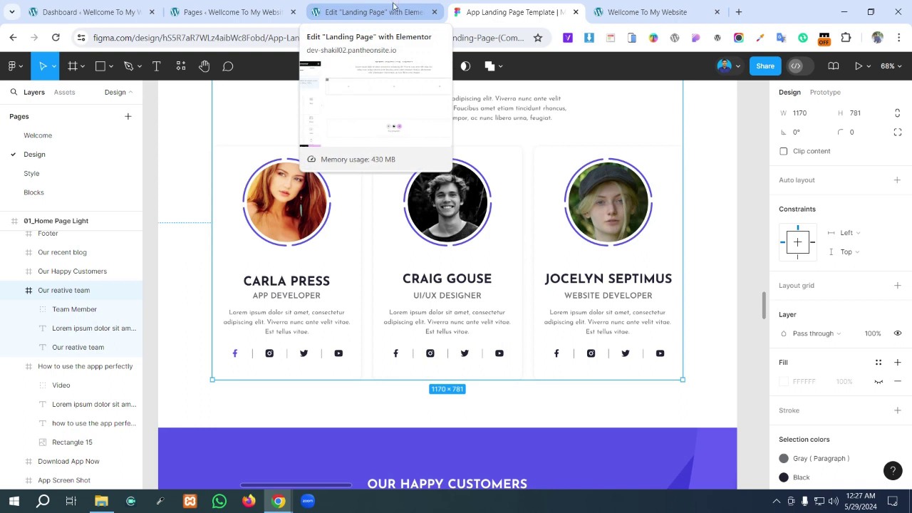
left_click(382, 15)
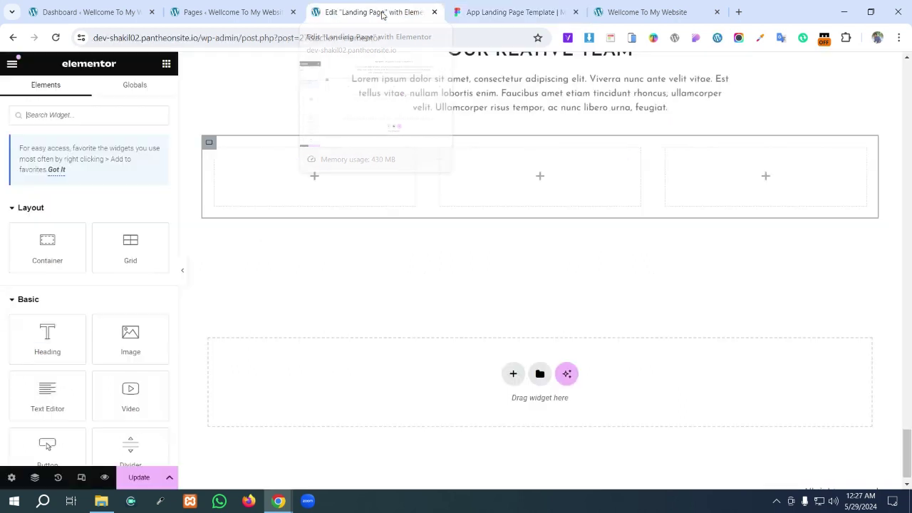
- Put an Image widget in the first team column showing Profile.png from the Media Library
left_click(315, 177)
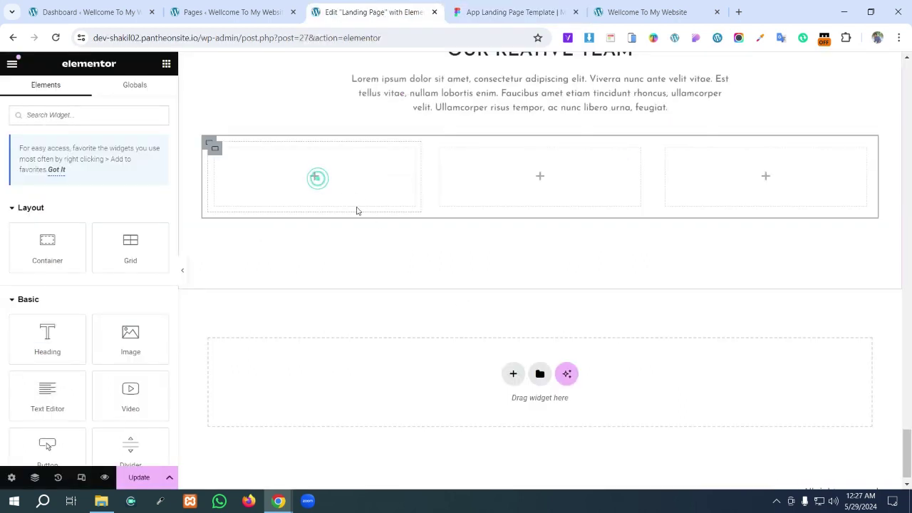
scroll(61, 290, "down", 2)
scroll(65, 299, "down", 4)
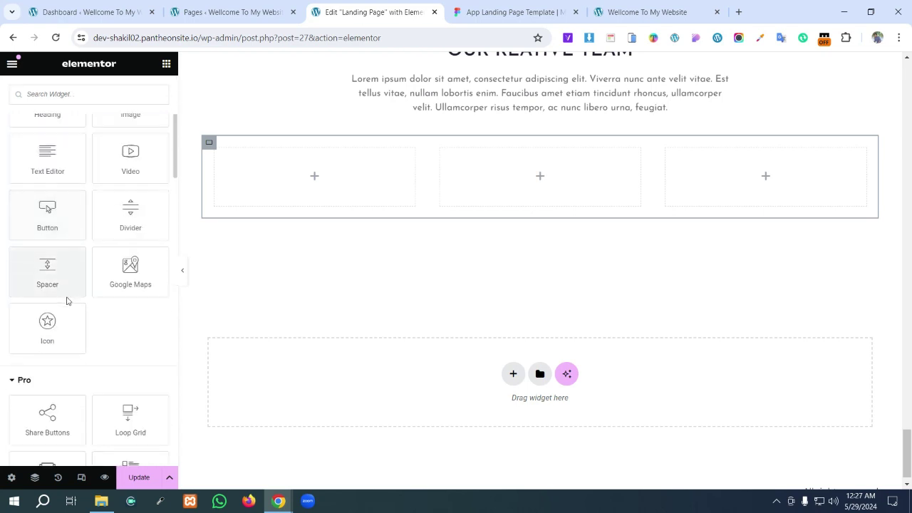
scroll(67, 308, "up", 4)
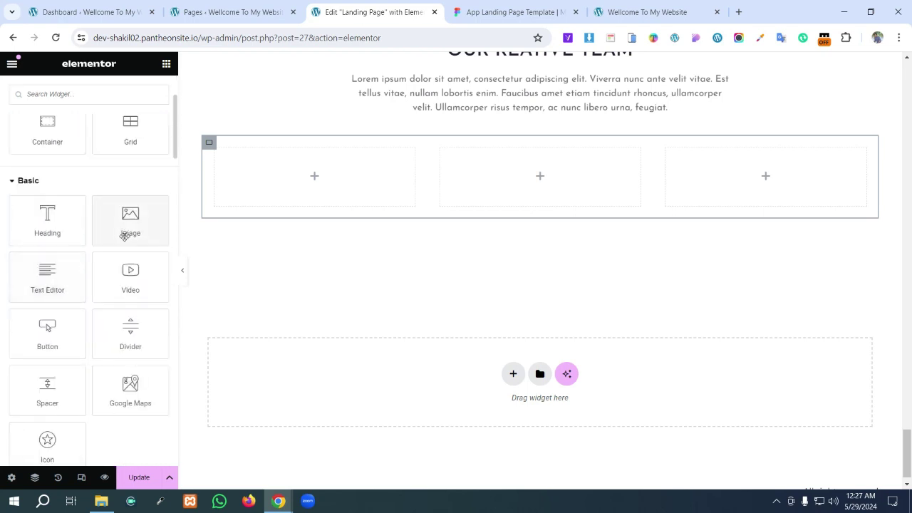
left_click_drag(130, 234, 344, 165)
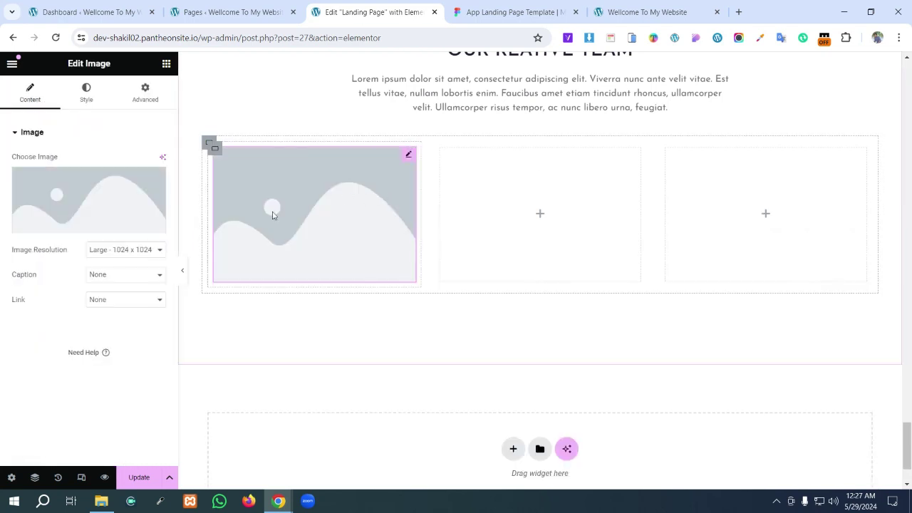
left_click(112, 209)
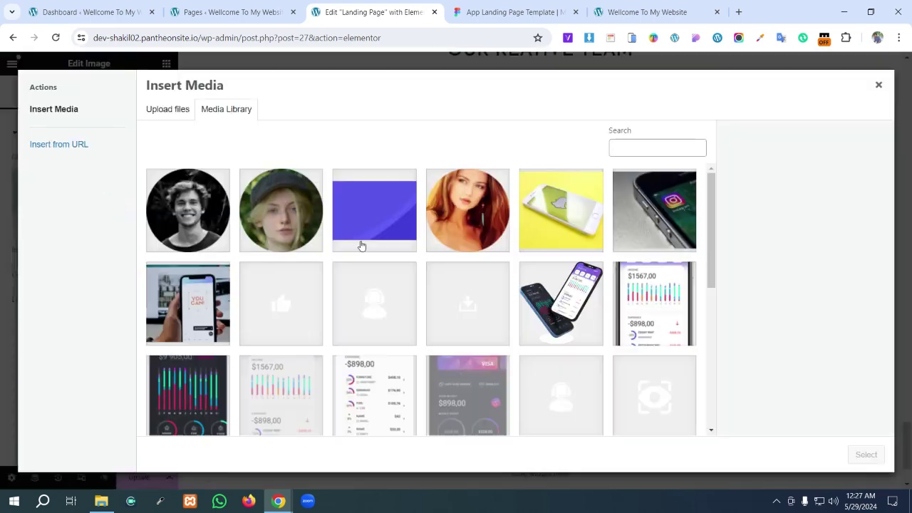
left_click(478, 221)
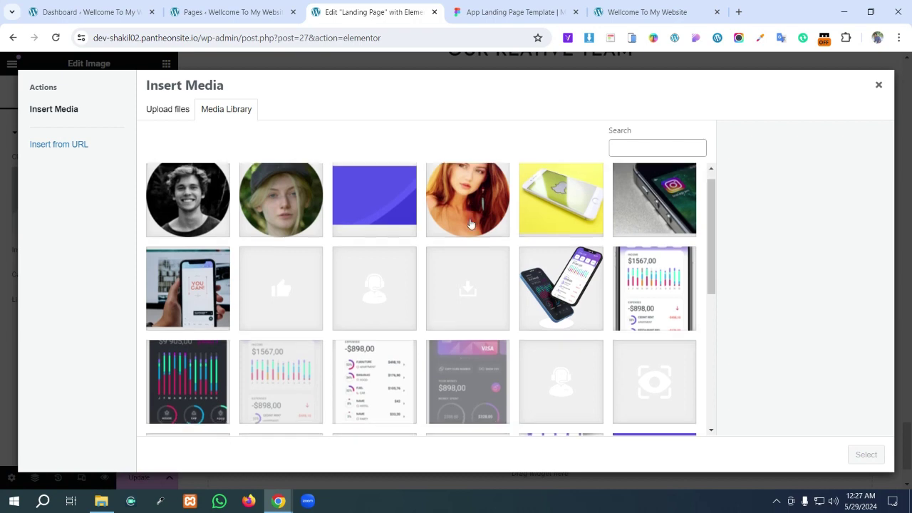
left_click(474, 216)
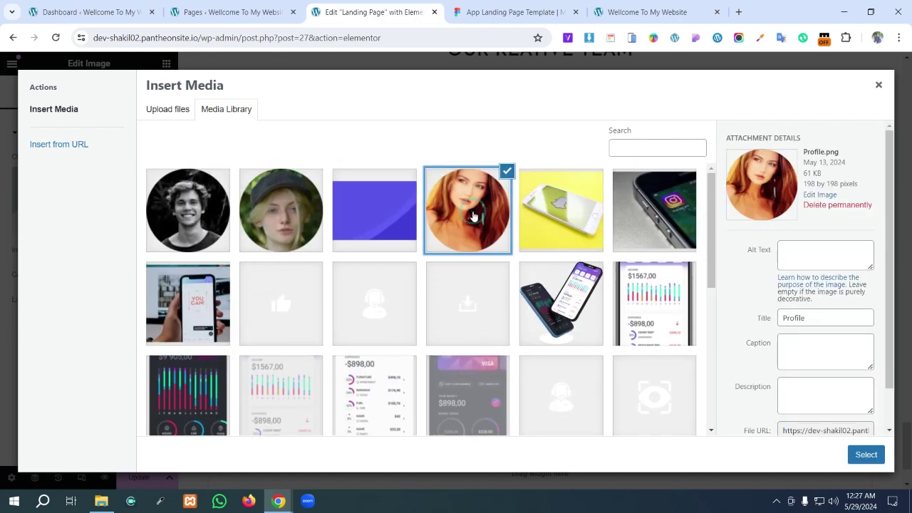
left_click(867, 455)
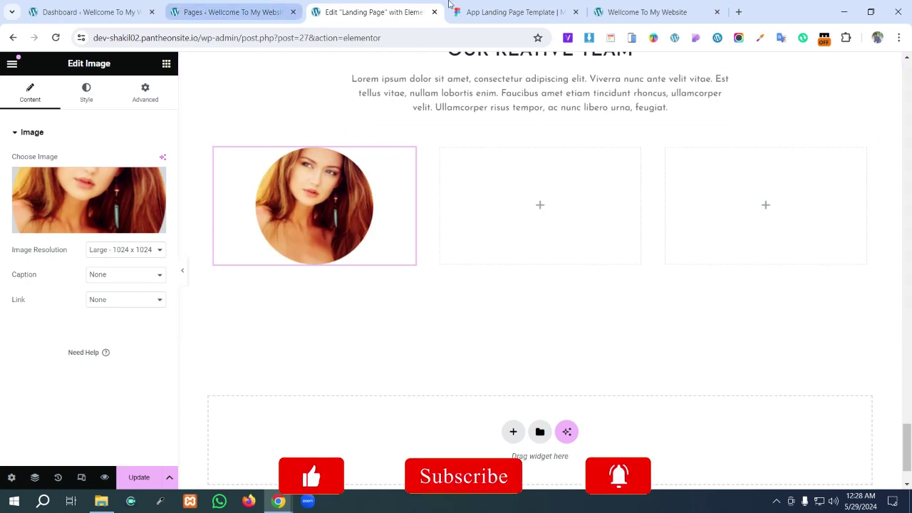
left_click(516, 6)
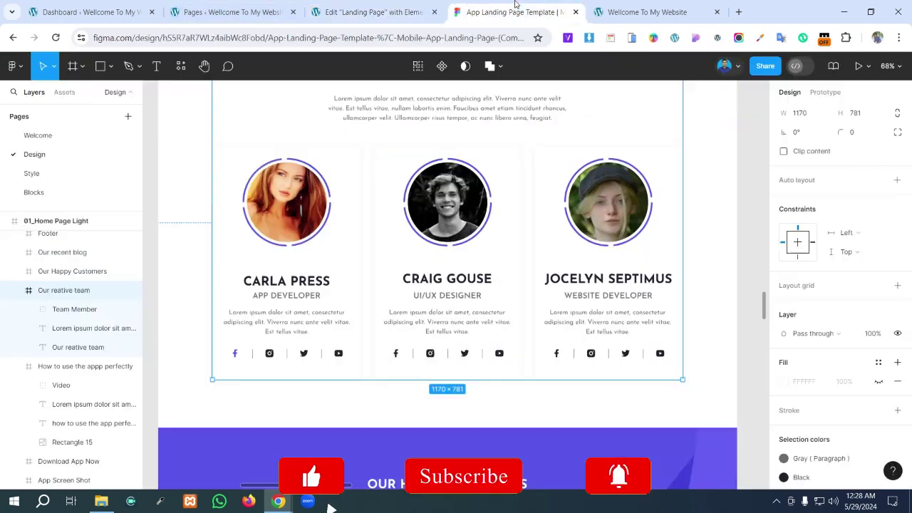
- Inspect the first card's 198 × 198 Profile image in Figma and screenshot its export preview
left_click(291, 207)
double_click(291, 206)
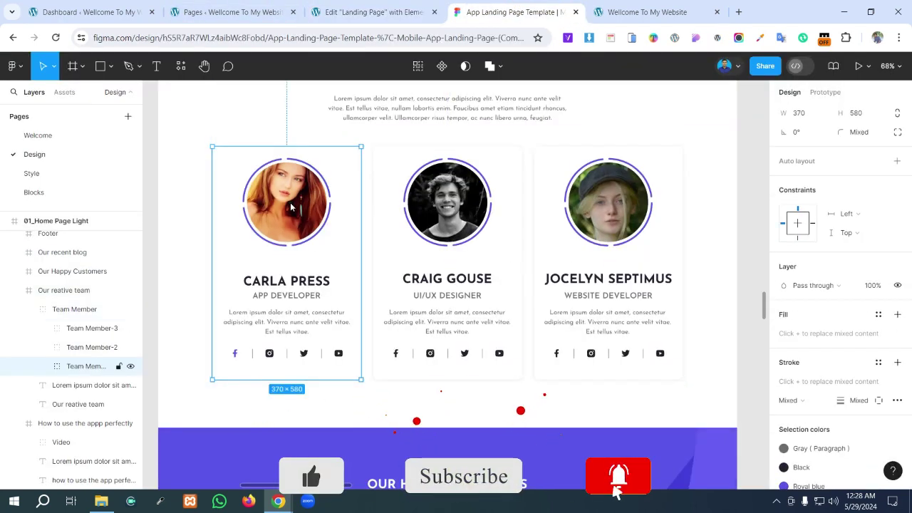
double_click(290, 207)
scroll(854, 415, "down", 3)
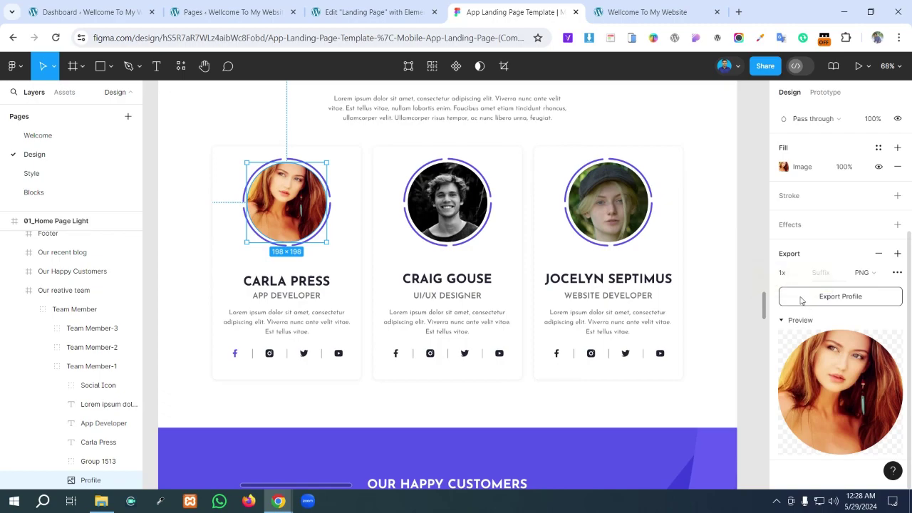
key("Print")
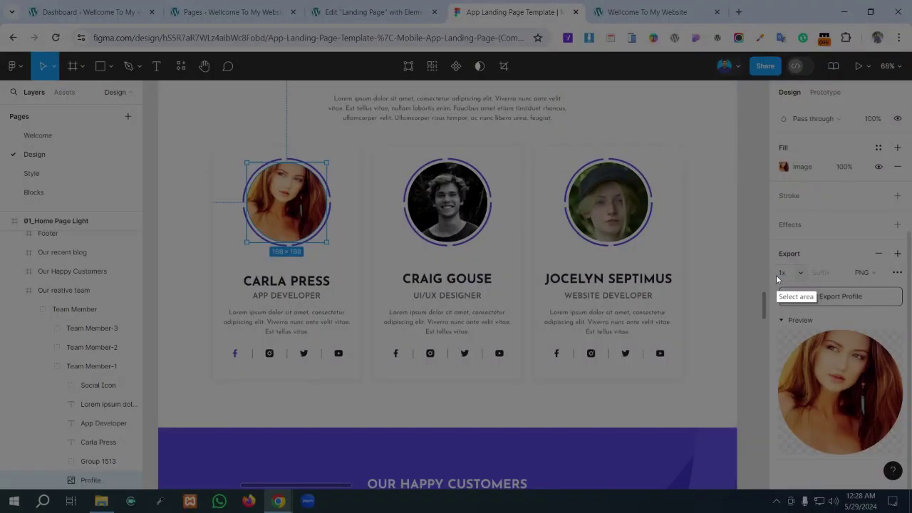
left_click_drag(777, 276, 911, 474)
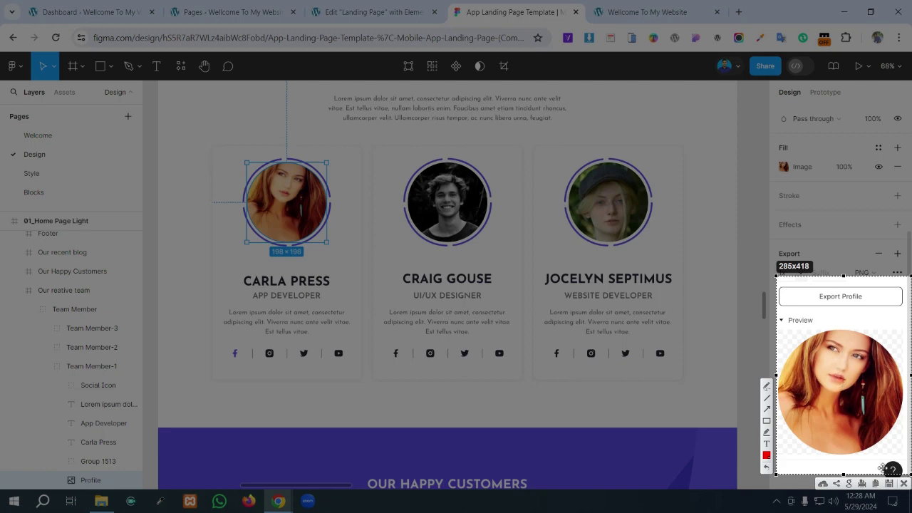
left_click(904, 484)
left_click(370, 10)
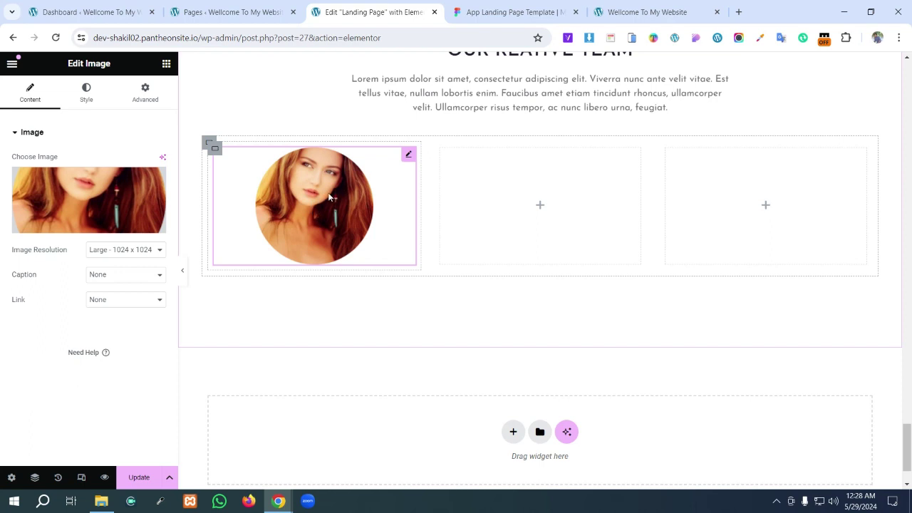
- Set the portrait's Image Resolution to Custom with width and height 200, and apply it
left_click(509, 11)
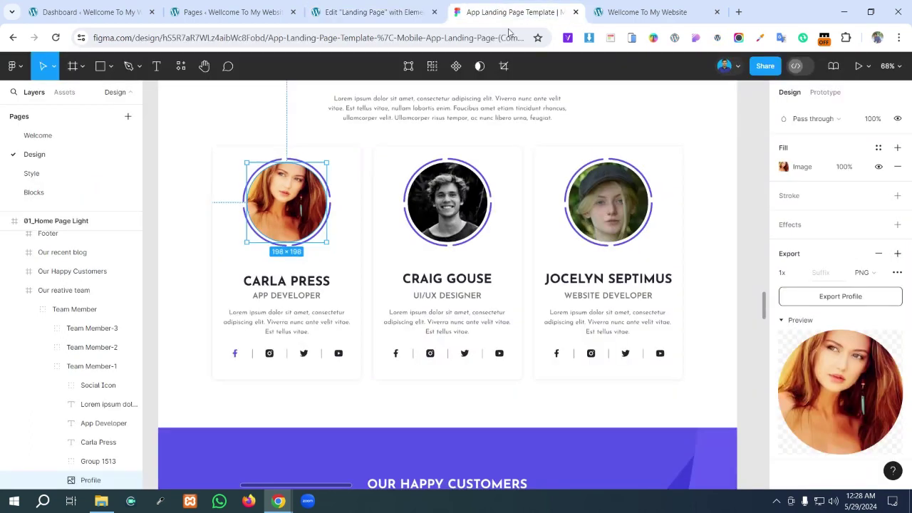
scroll(873, 317, "up", 5)
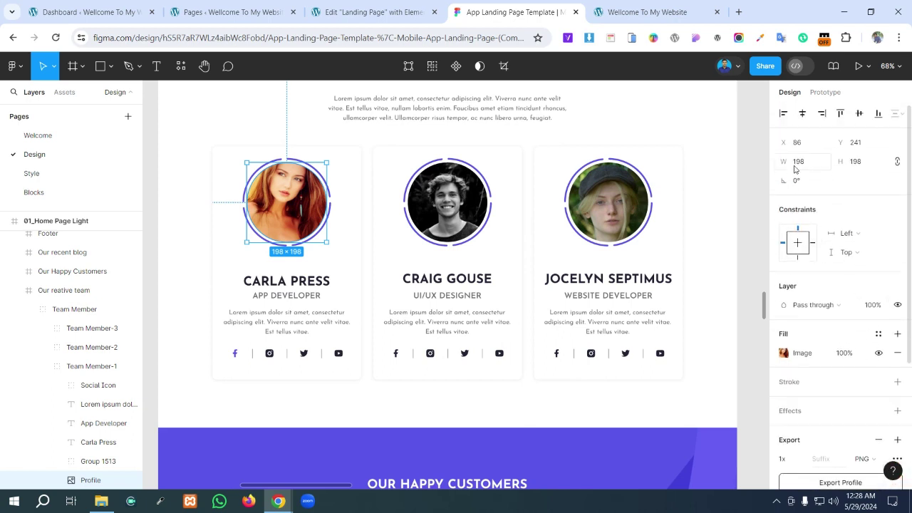
left_click(370, 12)
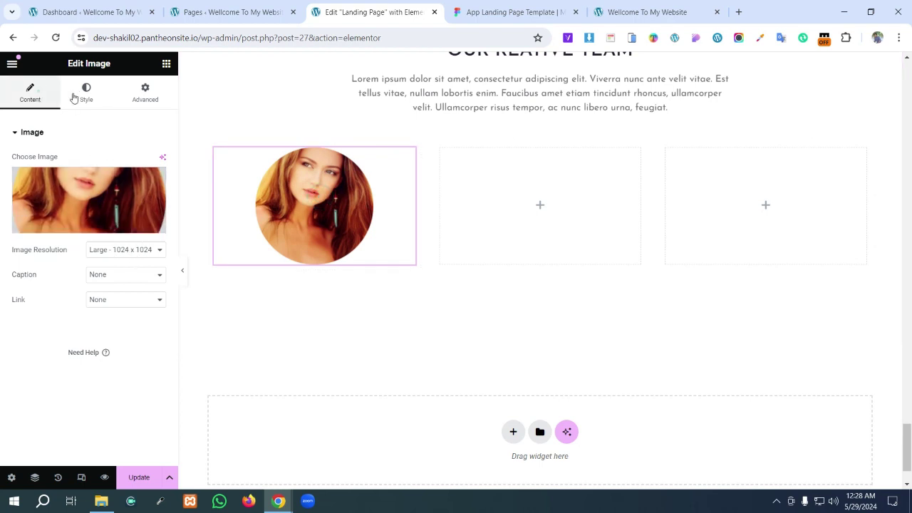
left_click(37, 92)
left_click(149, 250)
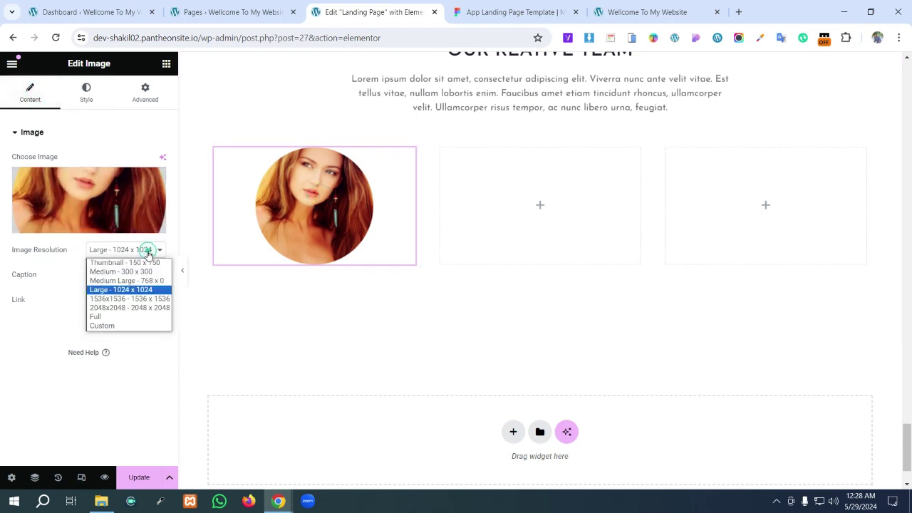
left_click(126, 326)
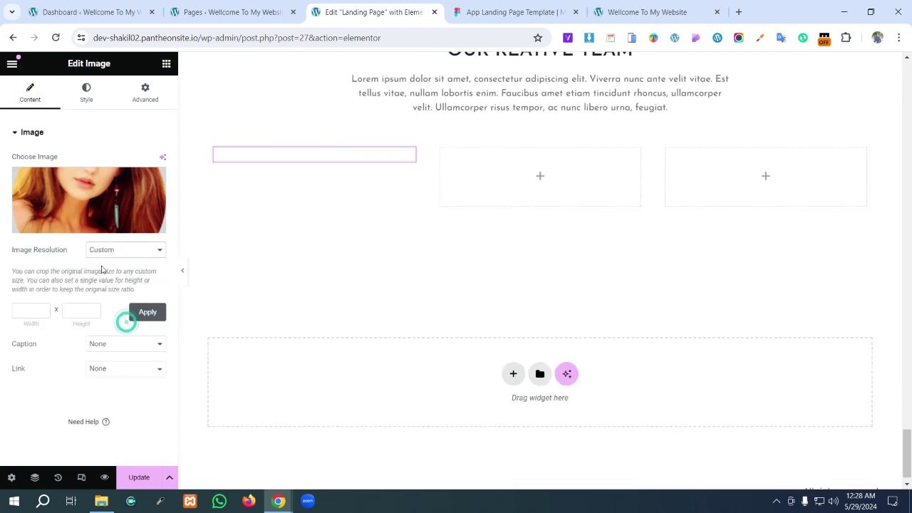
left_click(26, 309)
type("200")
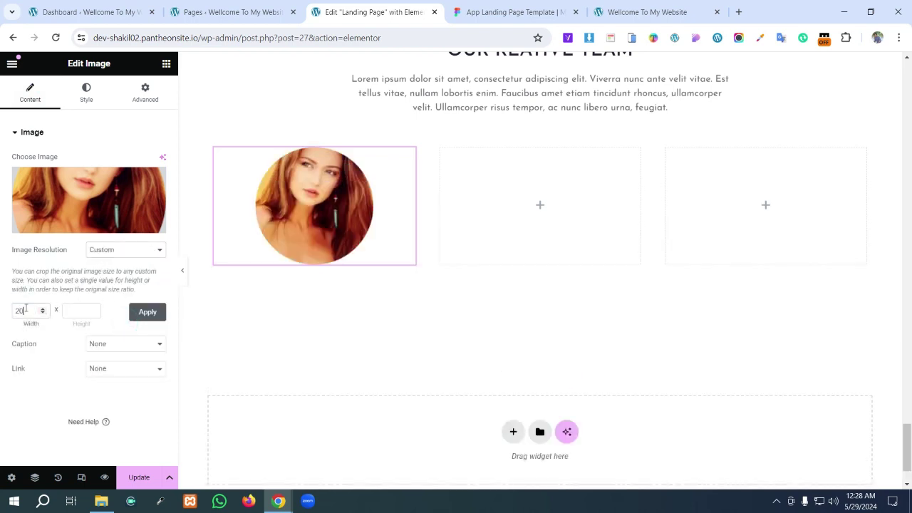
left_click(66, 310)
type("200")
left_click(148, 312)
double_click(147, 314)
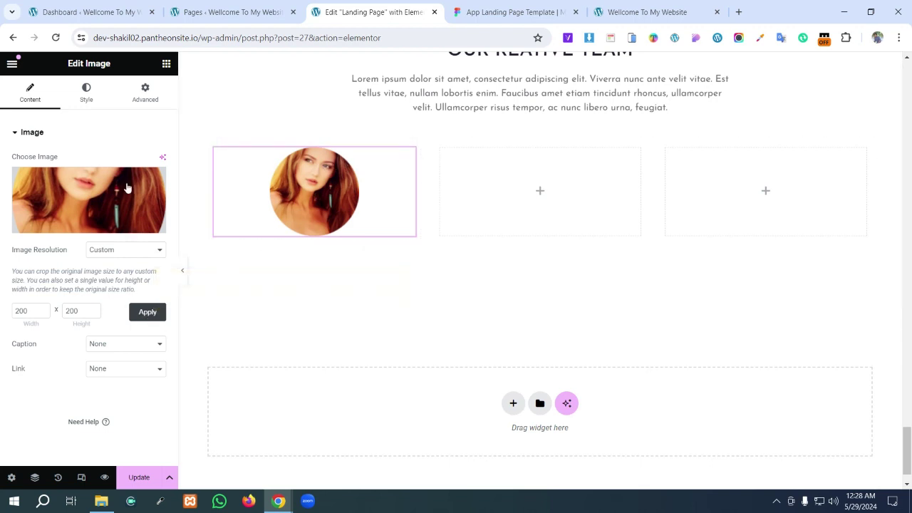
left_click(89, 99)
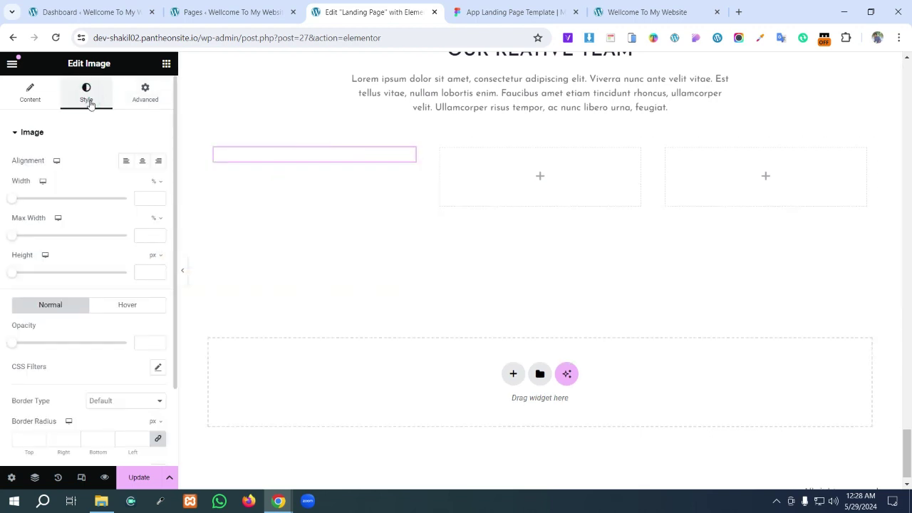
- Give the portrait a dotted border 3 px wide
scroll(113, 292, "down", 3)
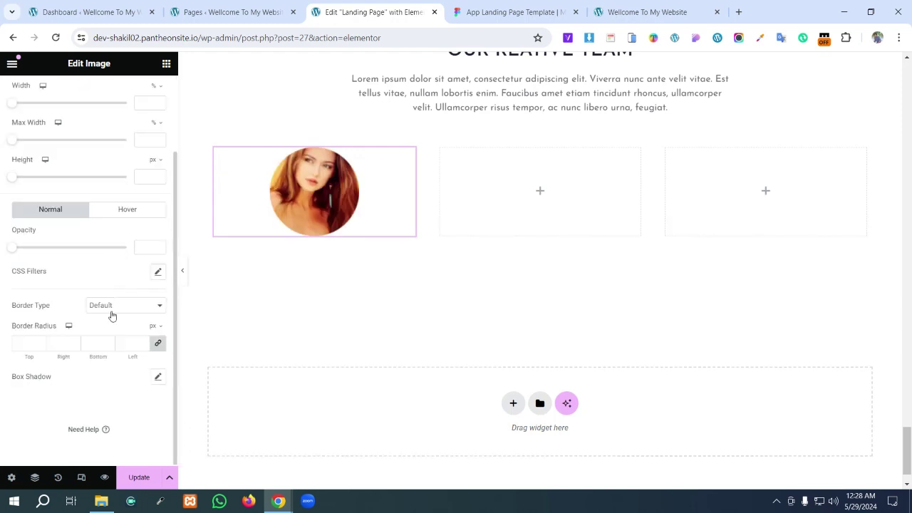
left_click(114, 306)
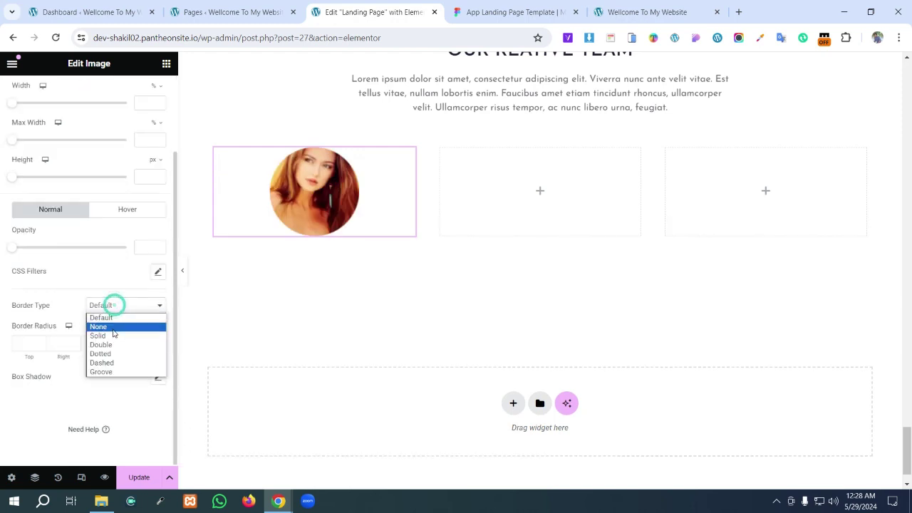
left_click(118, 357)
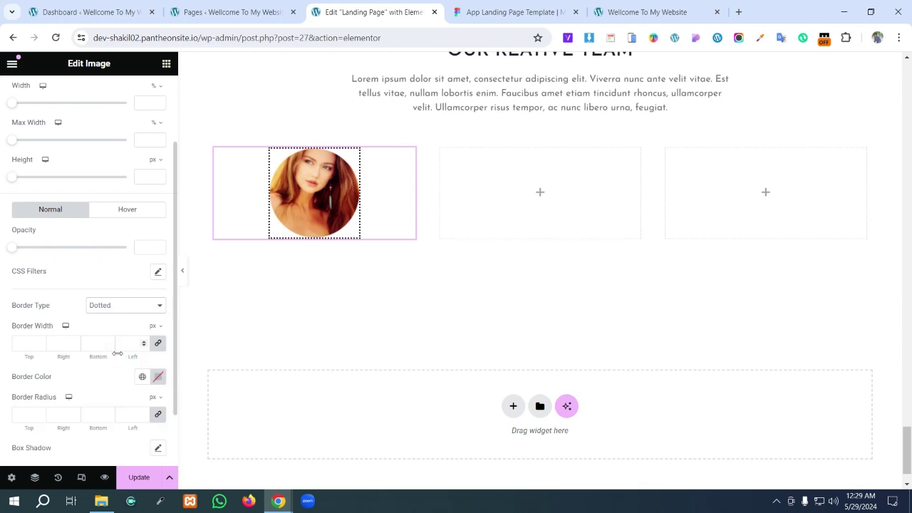
left_click(24, 343)
- Set the portrait's linked border radius to 100 px
scroll(131, 361, "down", 1)
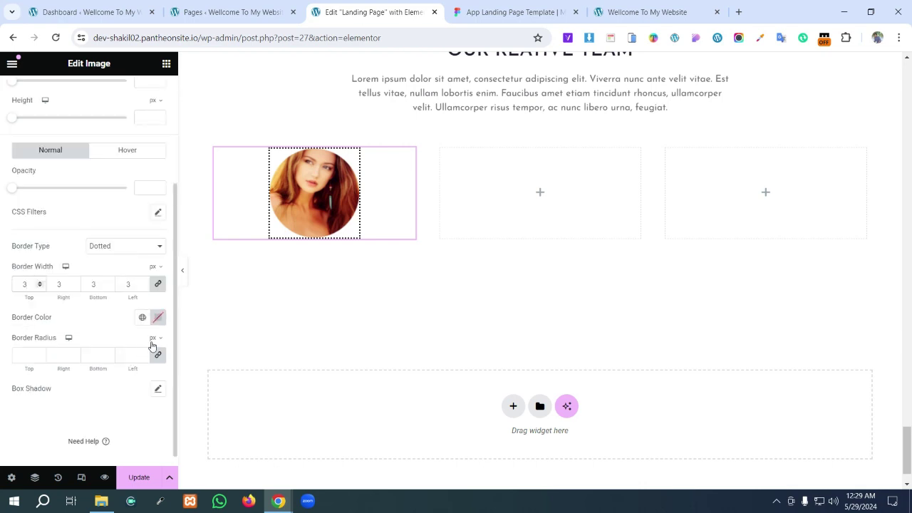
left_click(24, 355)
type("50")
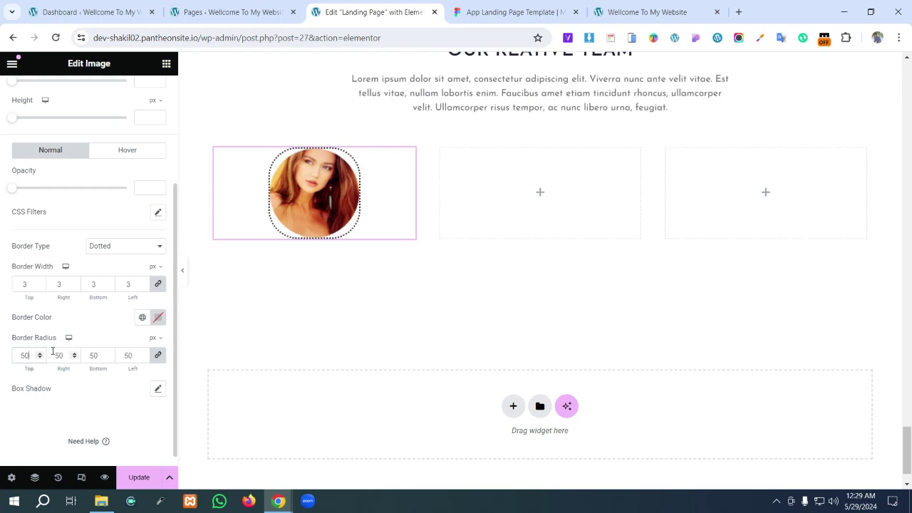
key("BackSpace")
key("BackSpace")
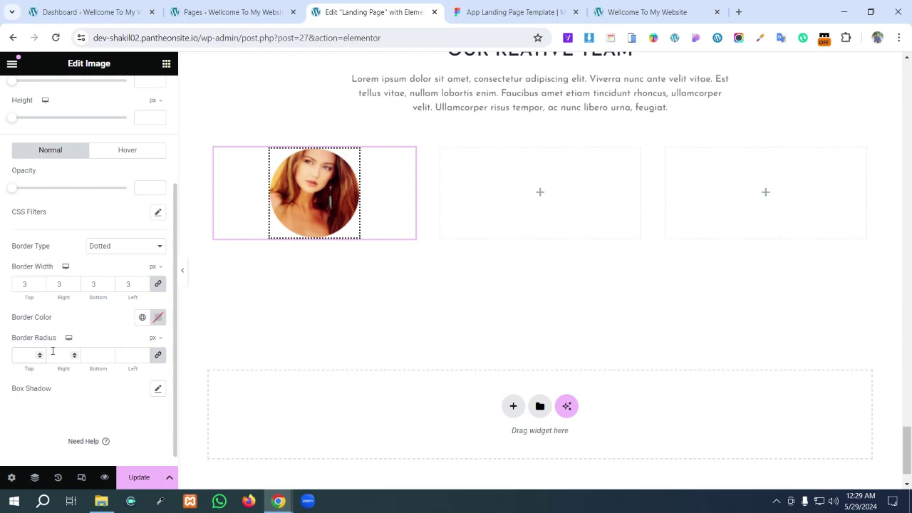
type("100")
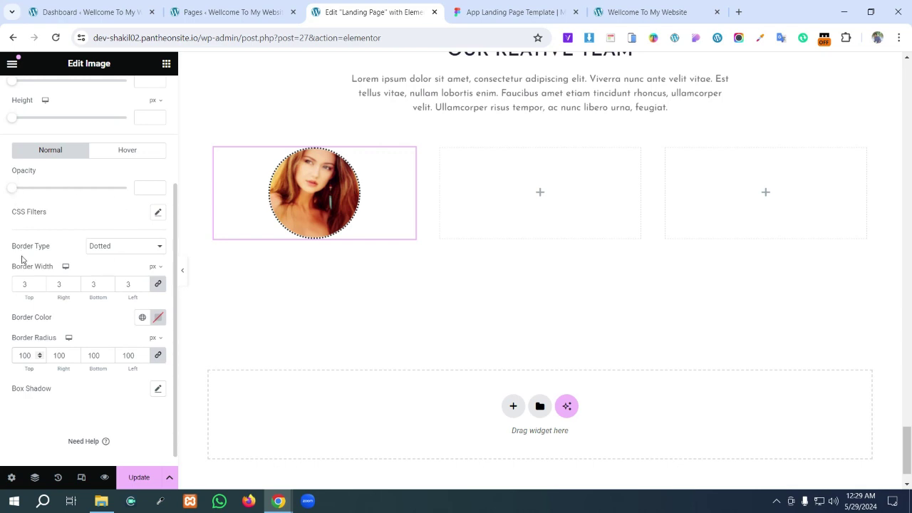
left_click(158, 319)
- In Figma, detach the portrait ring's Royal blue style and copy its hex 5956E9
left_click(499, 13)
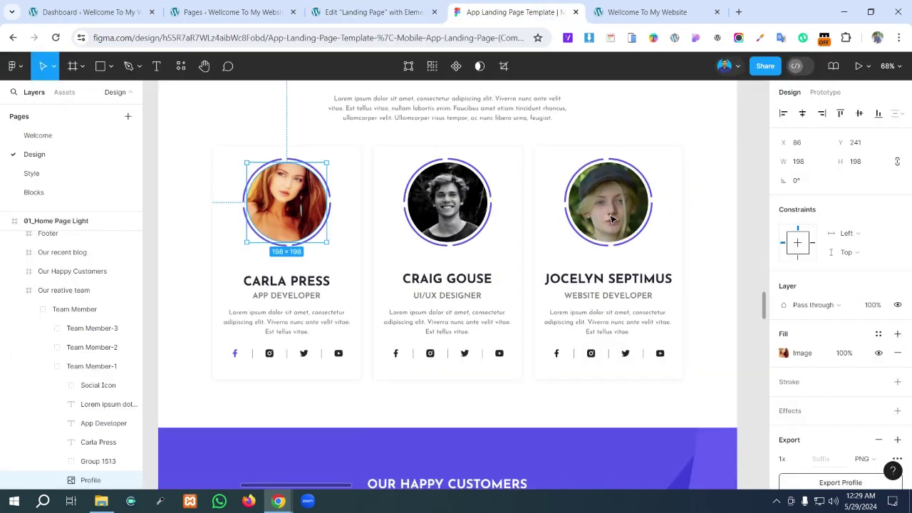
double_click(633, 243)
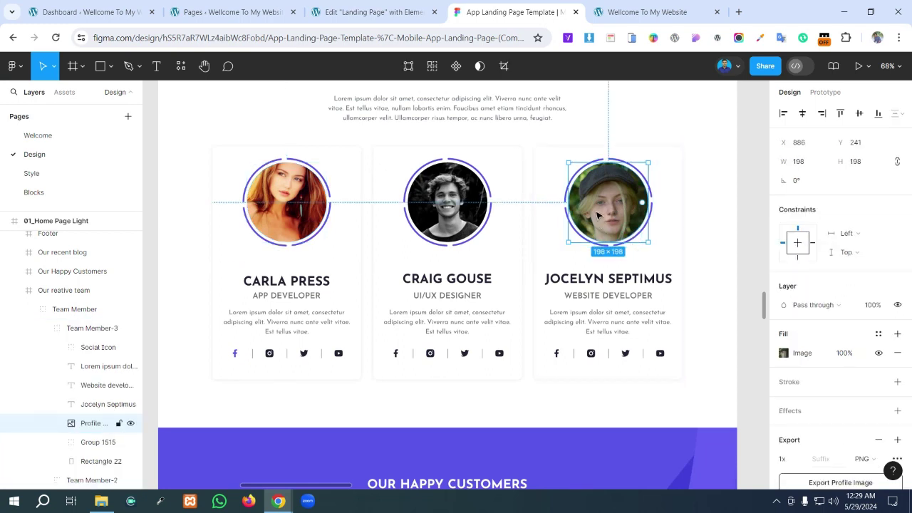
left_click(559, 194)
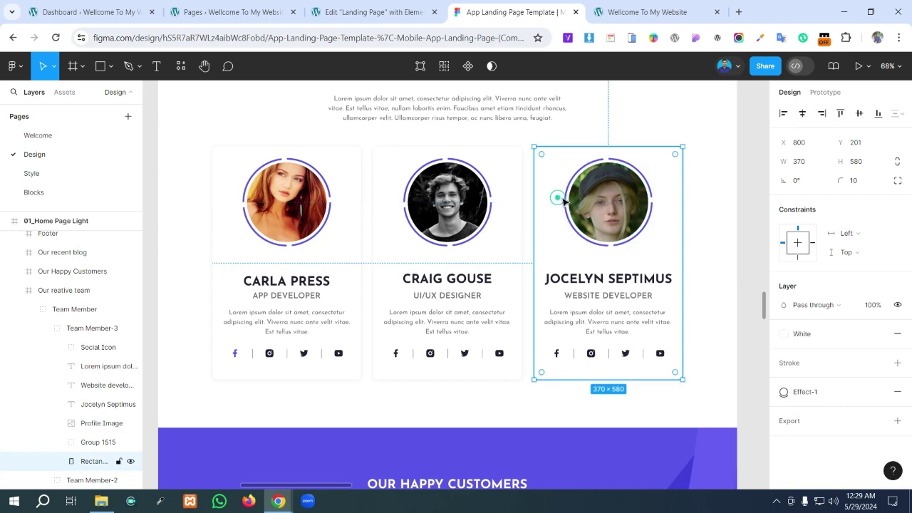
left_click(562, 195)
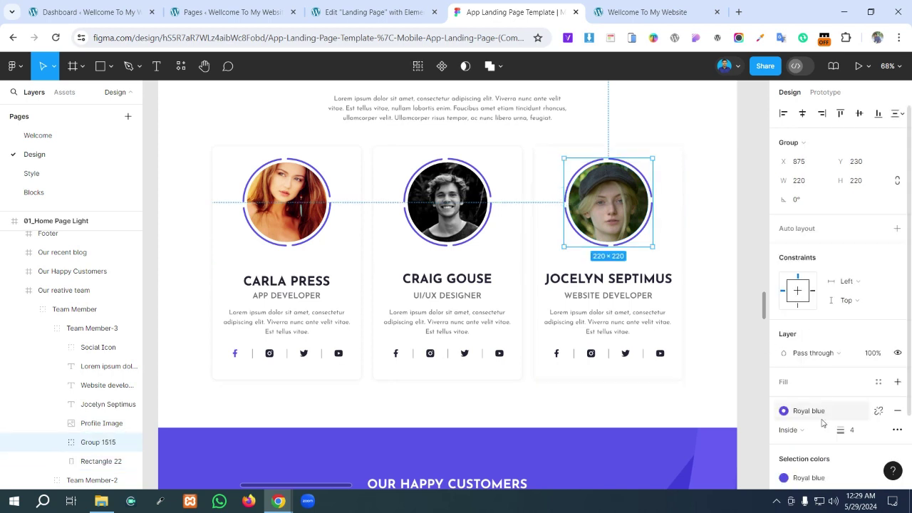
scroll(813, 403, "down", 3)
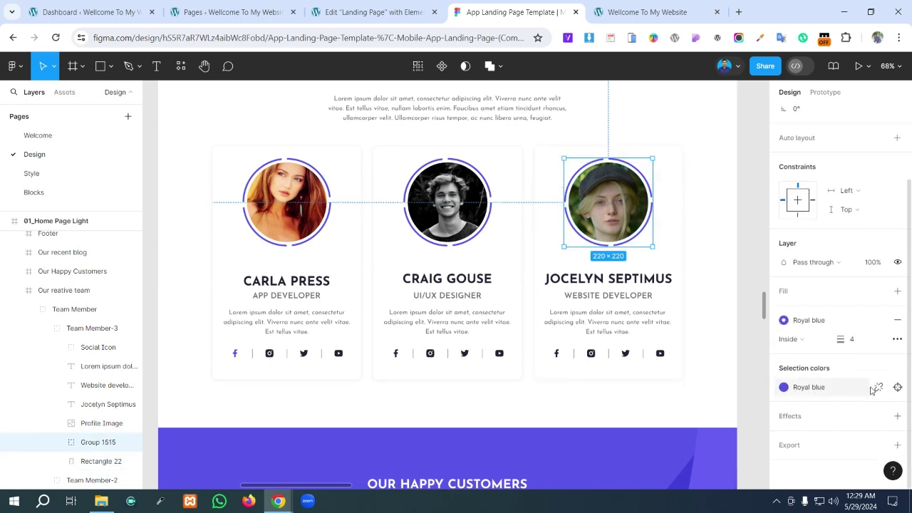
left_click(877, 388)
left_click(811, 407)
key("ctrl+c")
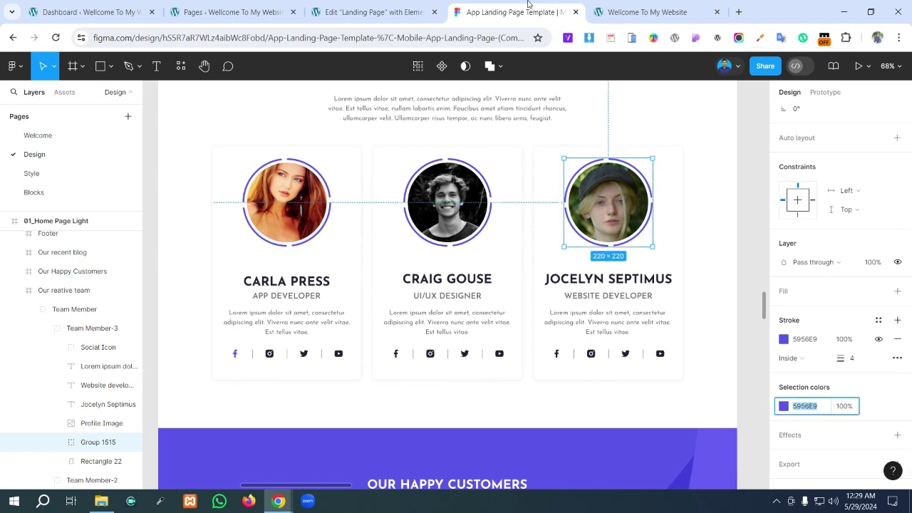
left_click(370, 12)
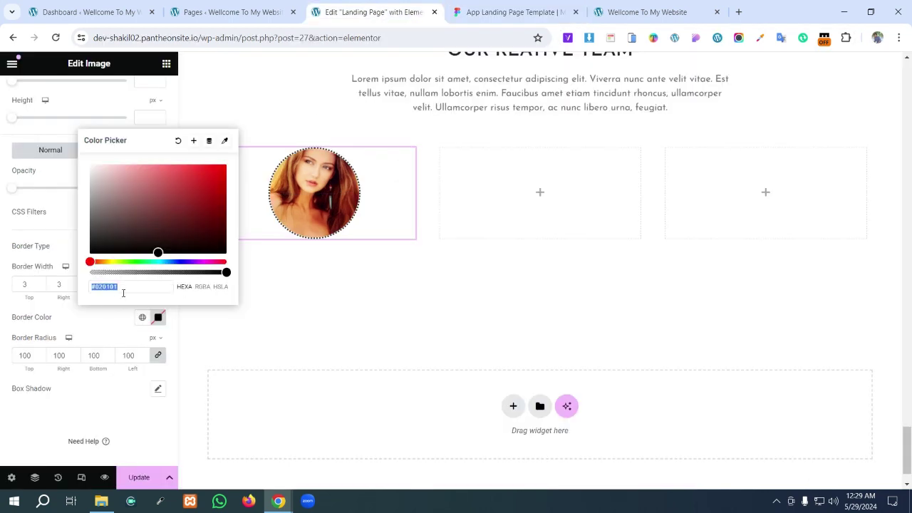
- Make the portrait border colour 5956E9, 5 px wide and dashed
key("ctrl+v")
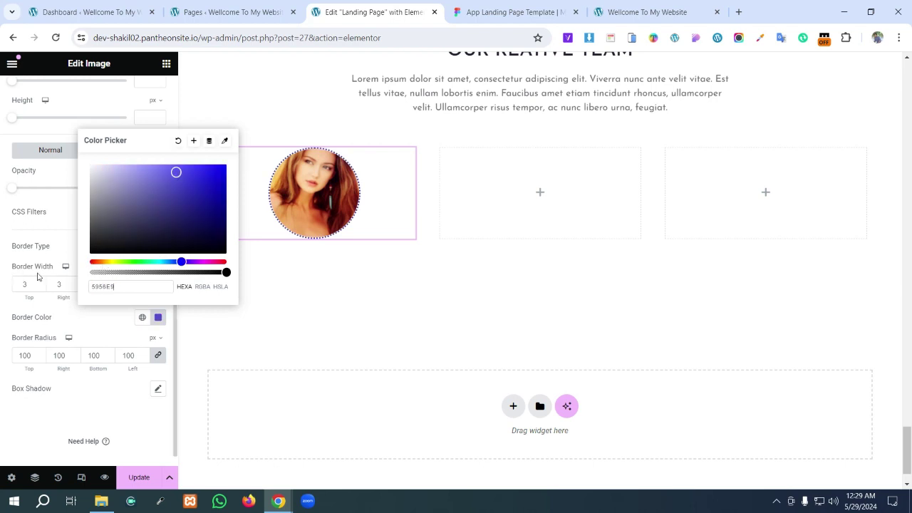
left_click(32, 283)
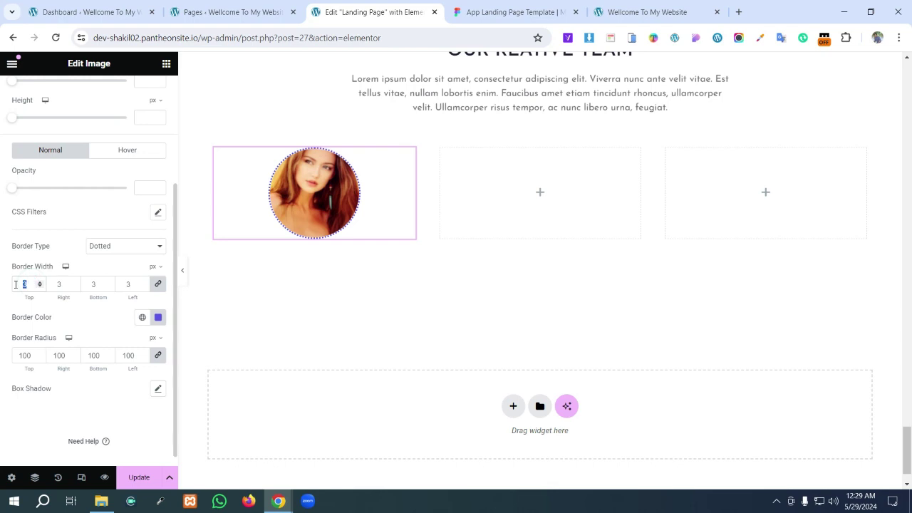
type("5")
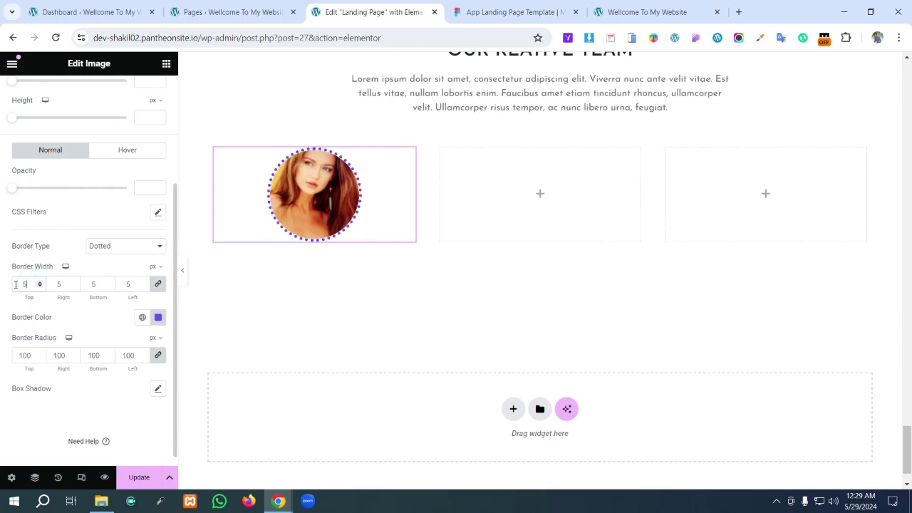
left_click(129, 246)
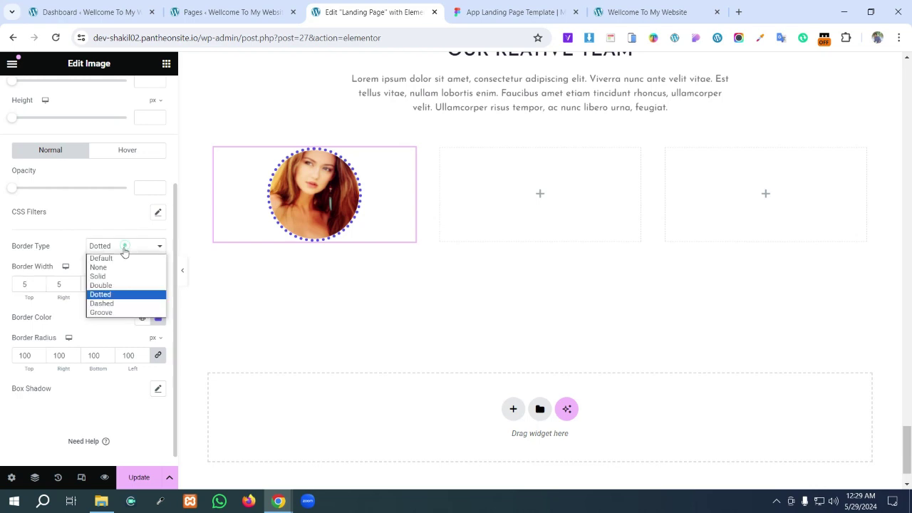
left_click(120, 303)
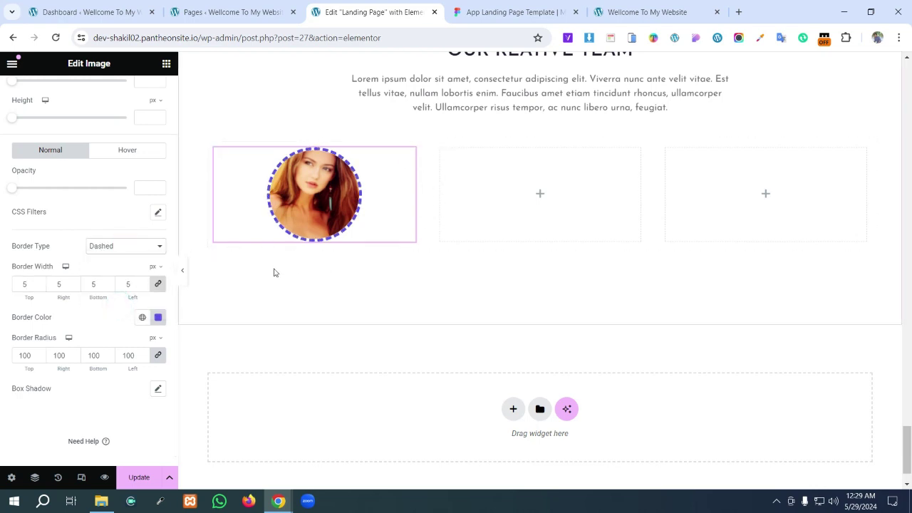
- Compare the dashed portrait ring against the team cards in the Figma design
left_click(518, 4)
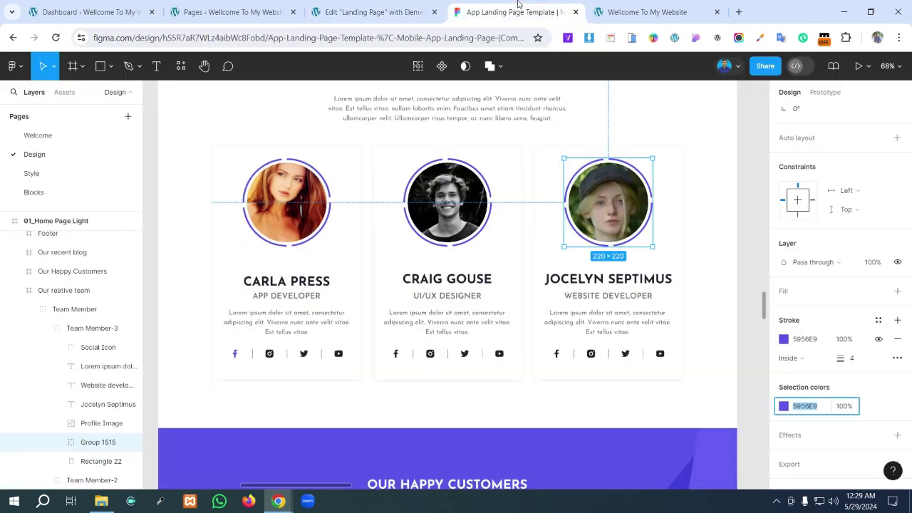
left_click(691, 241)
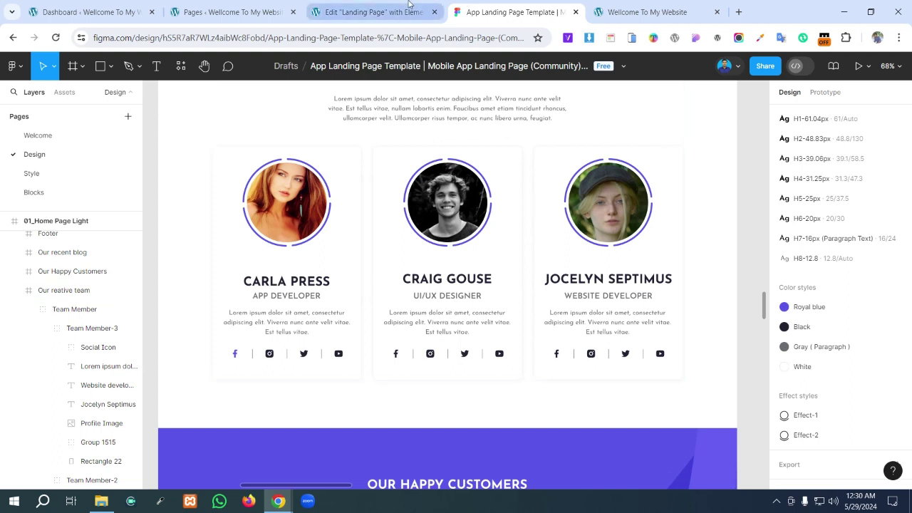
left_click(367, 12)
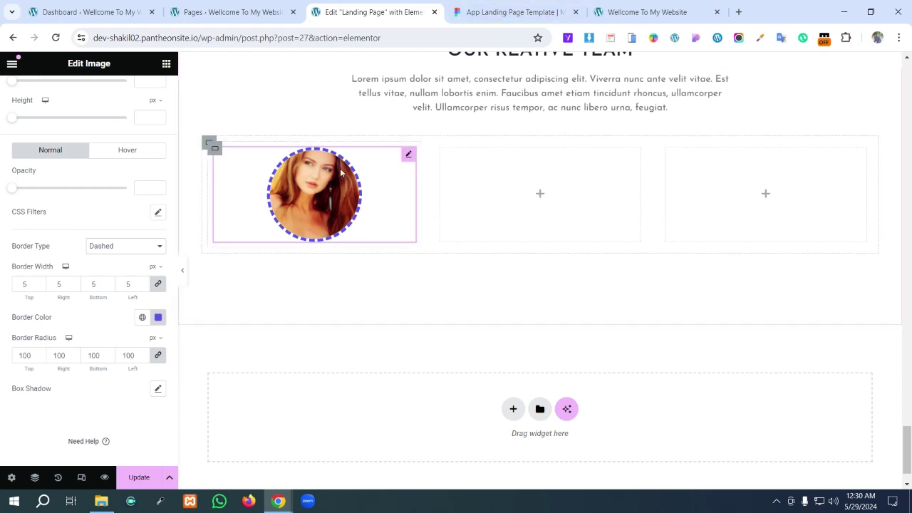
left_click(474, 5)
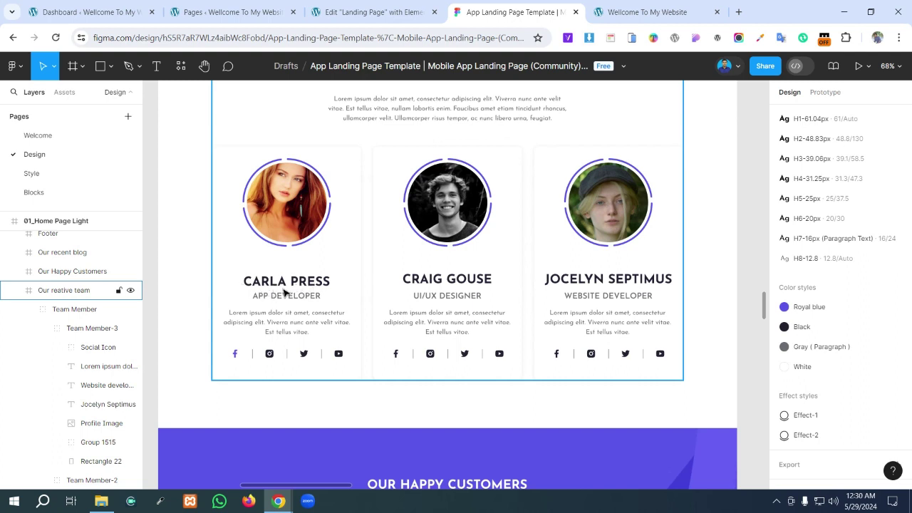
- Select the CARLA PRESS name text inside the first team card in Figma
double_click(310, 281)
double_click(280, 281)
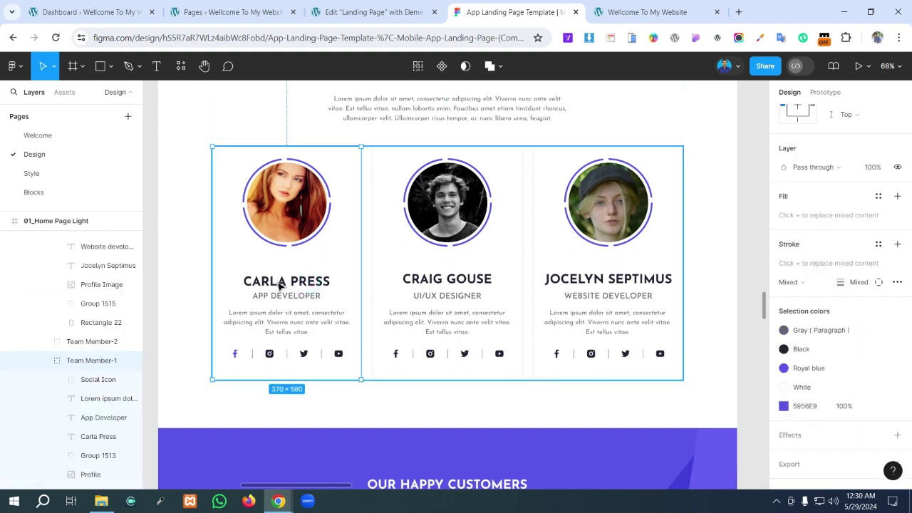
double_click(281, 284)
double_click(280, 284)
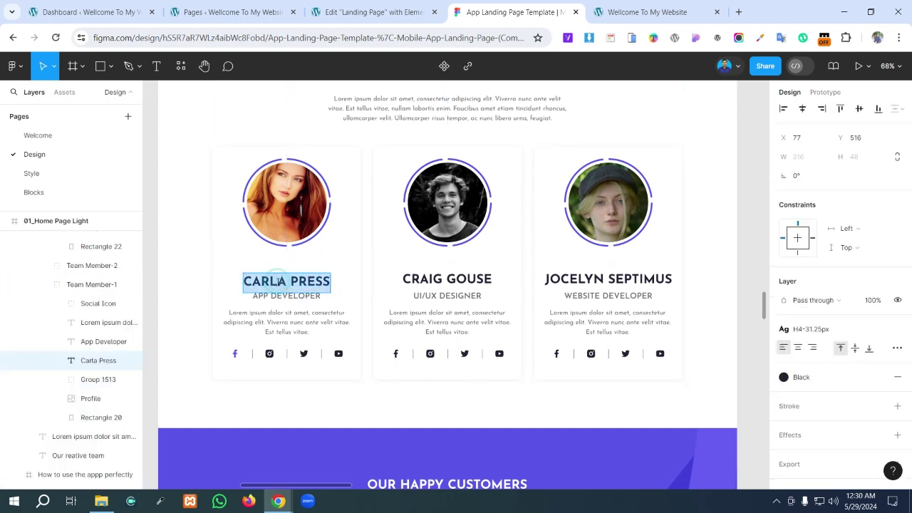
- Add a Heading widget under the first team photo and title it 'Carla Press'
left_click(371, 12)
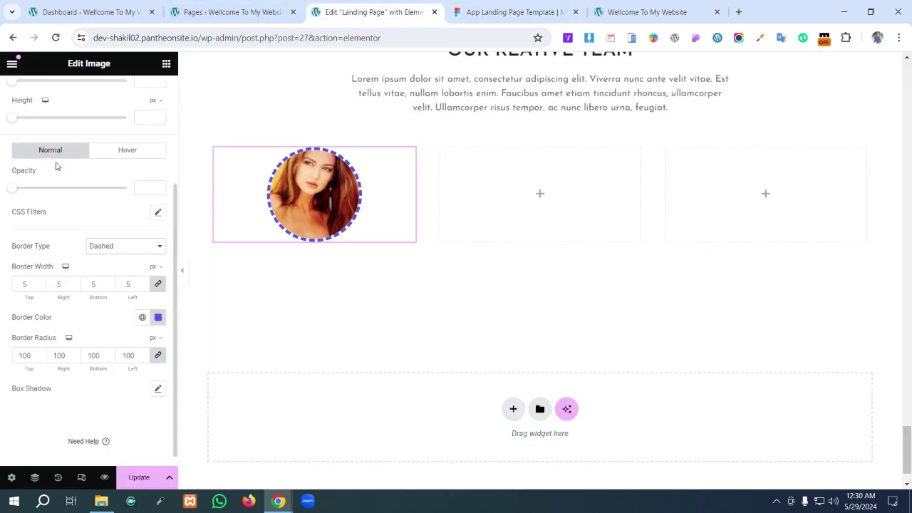
left_click(166, 63)
scroll(67, 301, "down", 2)
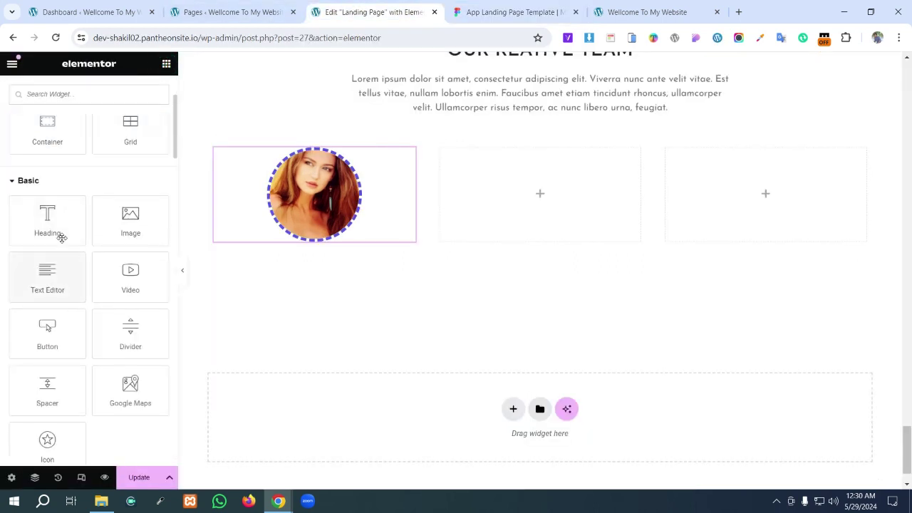
left_click_drag(57, 230, 313, 250)
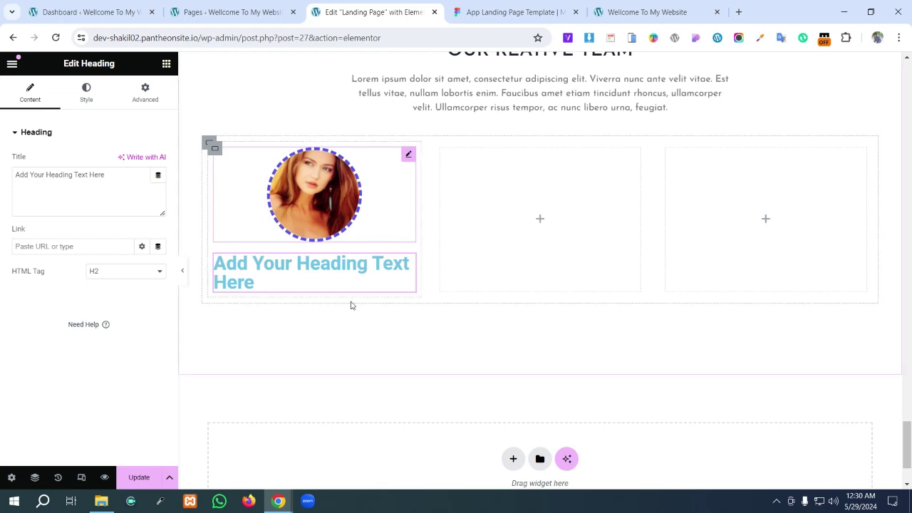
triple_click(109, 174)
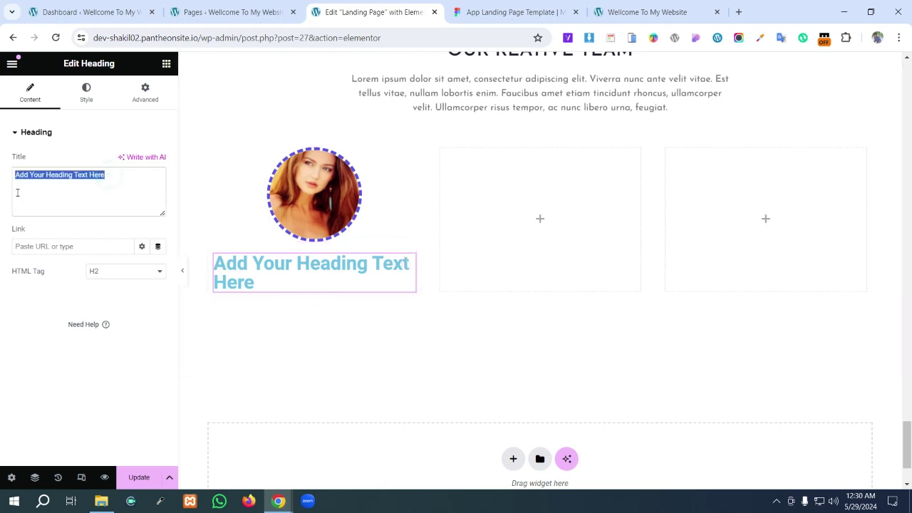
type("Carla Press")
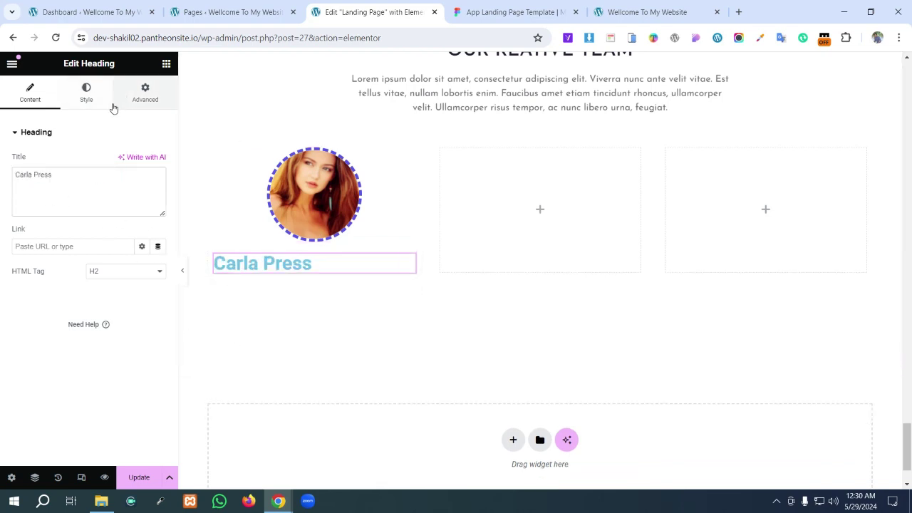
- Duplicate the Carla Press heading and make the copy an H5
right_click(332, 265)
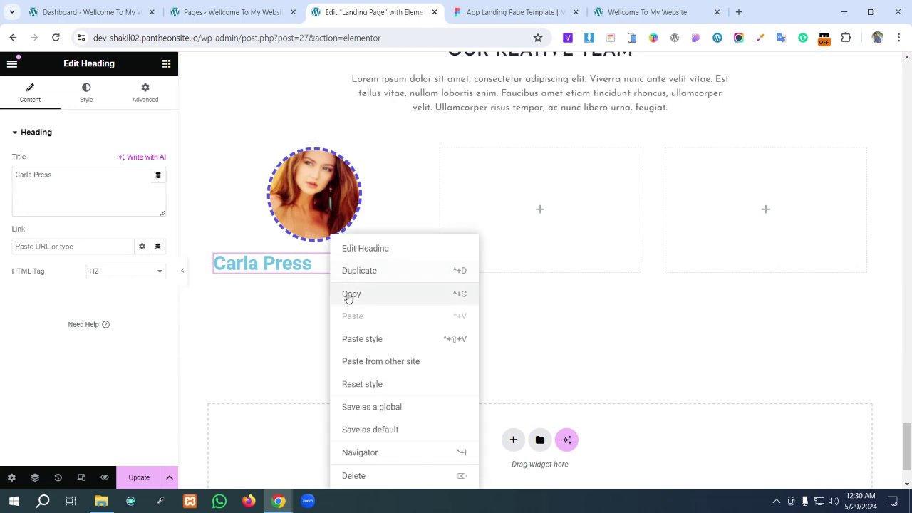
left_click(354, 269)
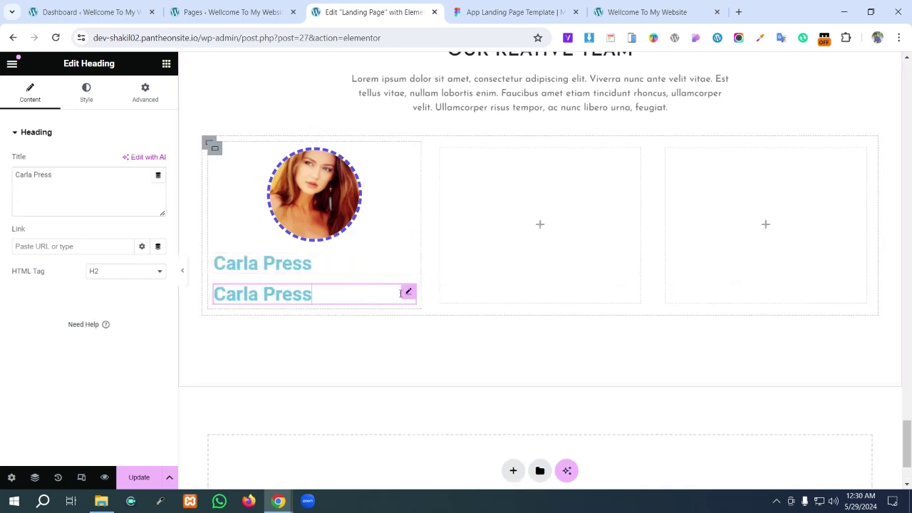
left_click(132, 273)
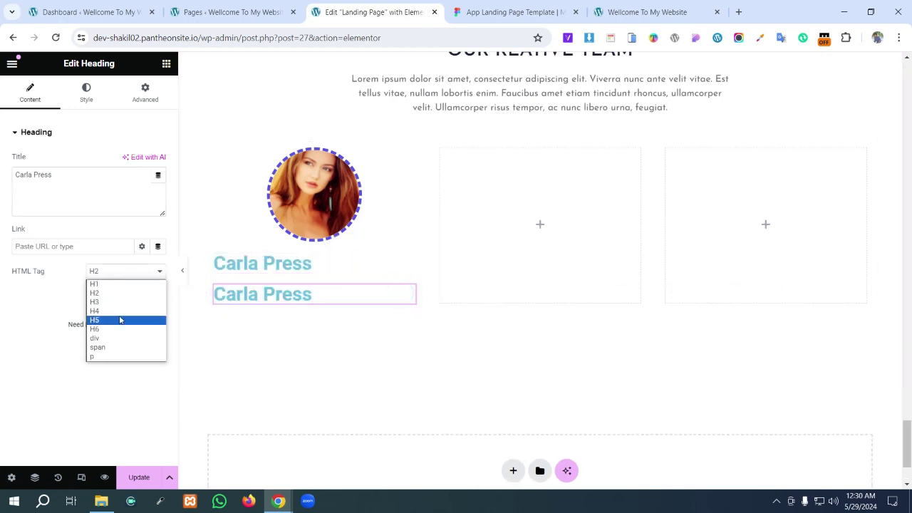
left_click(121, 312)
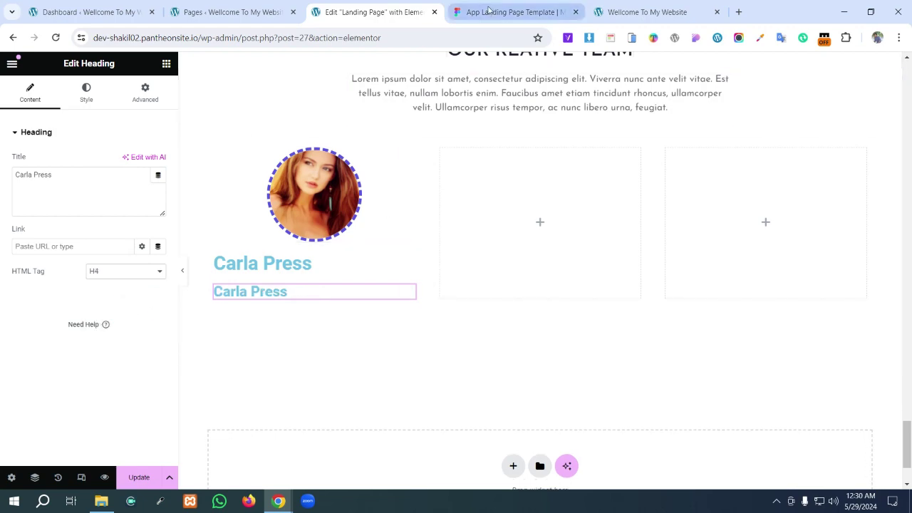
left_click(489, 10)
left_click(366, 10)
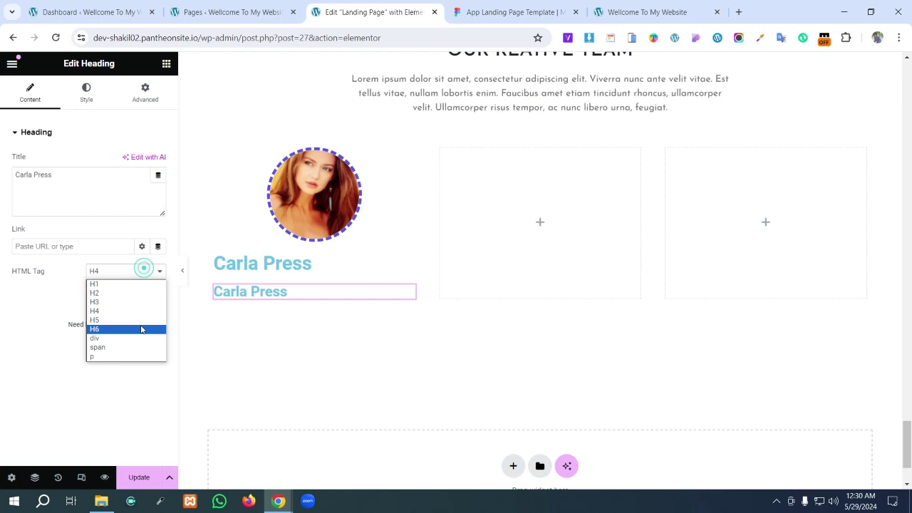
left_click(140, 322)
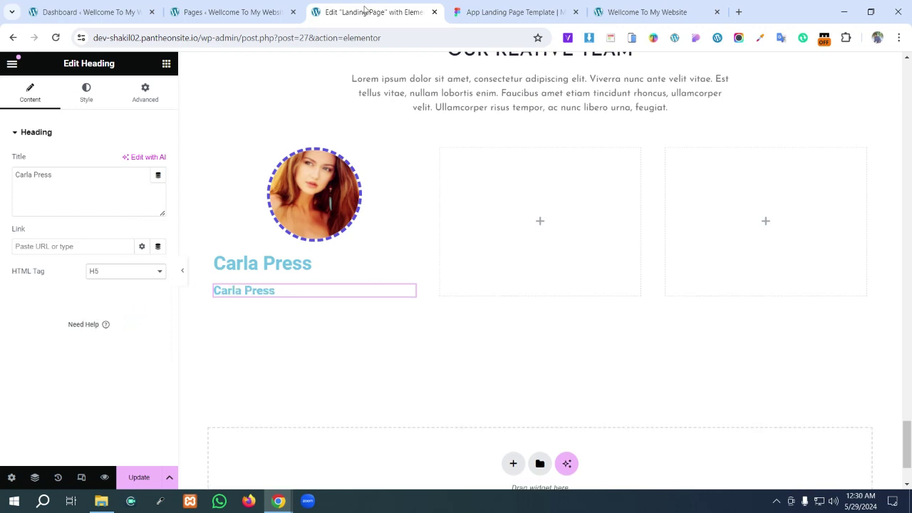
left_click(499, 11)
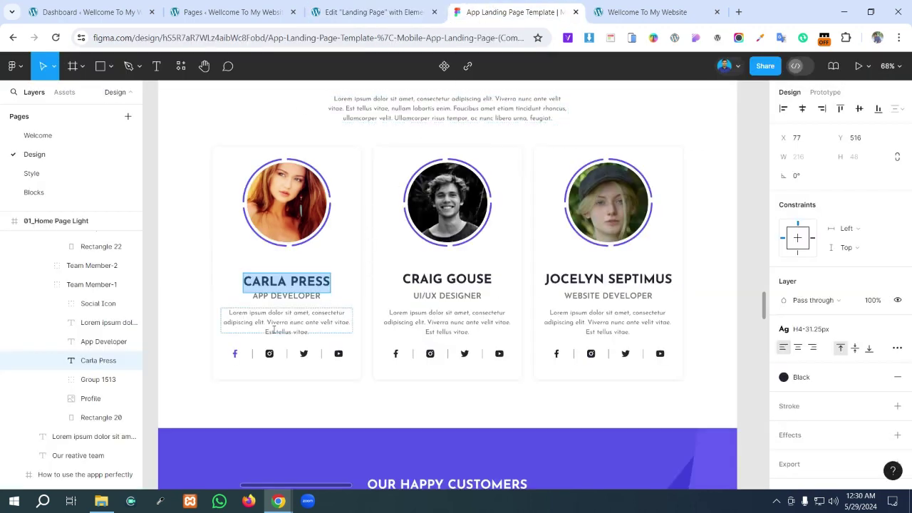
- Copy APP DEVELOPER from Figma and paste it as the duplicate heading's title
double_click(288, 299)
triple_click(289, 300)
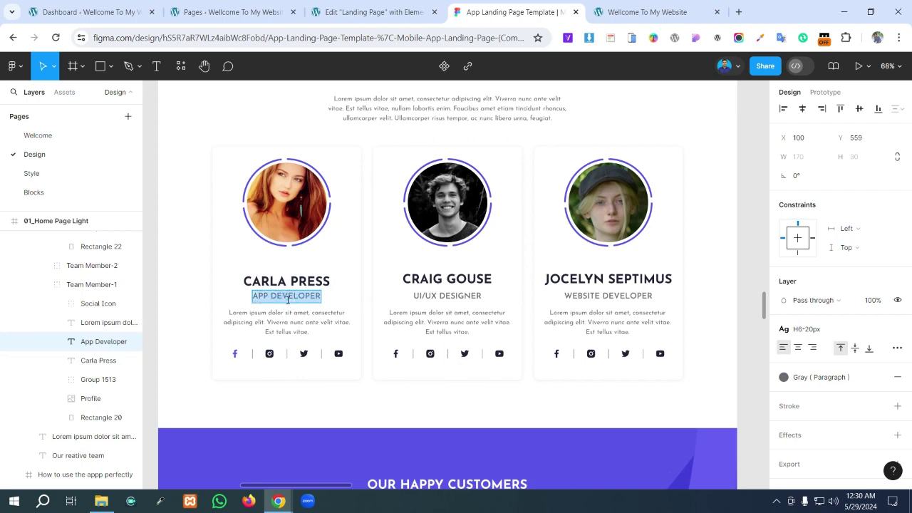
left_click(371, 11)
left_click_drag(75, 186, 0, 187)
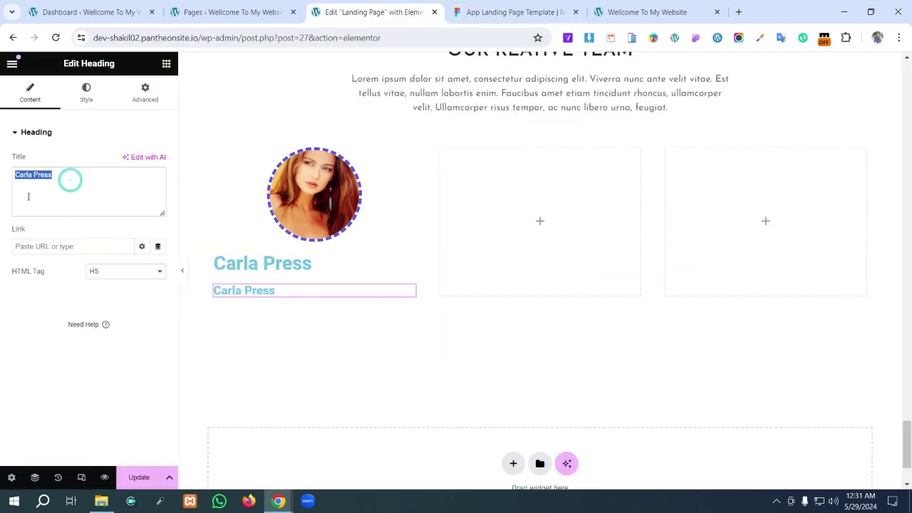
type("App Developer")
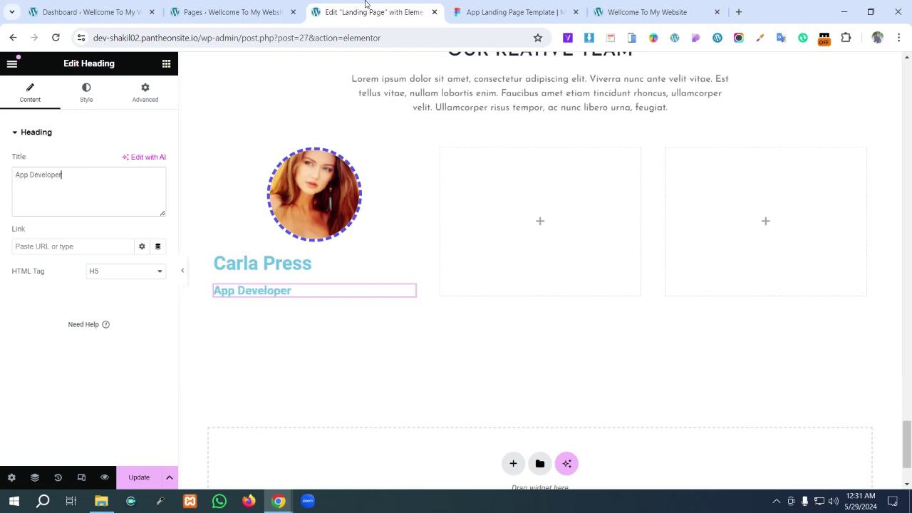
left_click(166, 65)
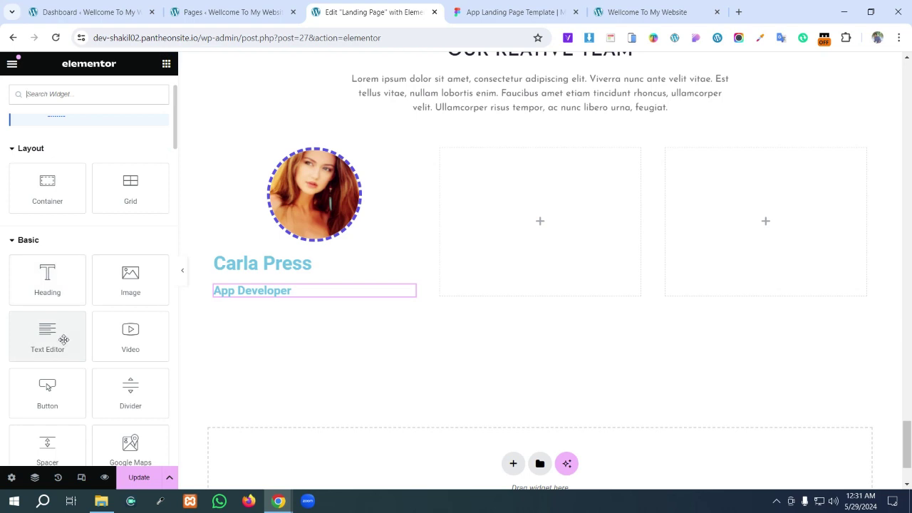
- Add a Text Editor widget below App Developer and copy Carla's description from Figma
left_click_drag(64, 339, 279, 292)
left_click(497, 8)
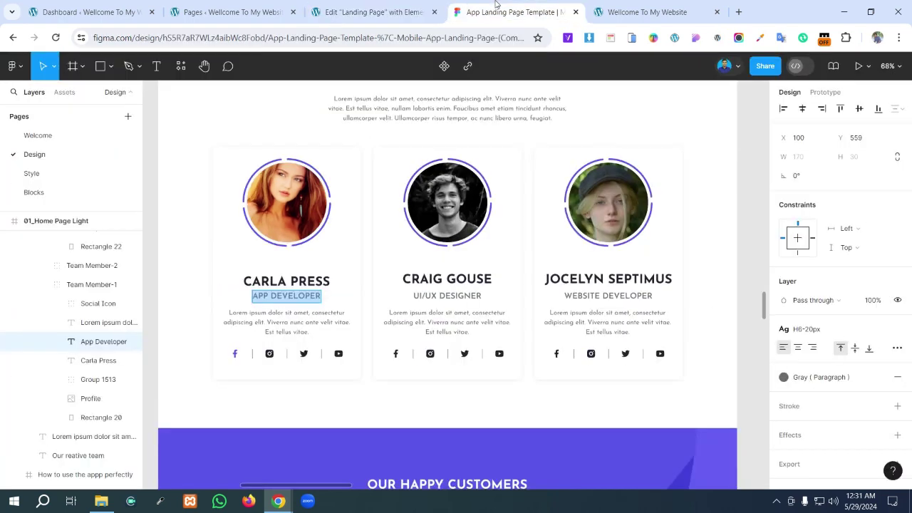
left_click(299, 322)
double_click(299, 323)
key("ctrl+c")
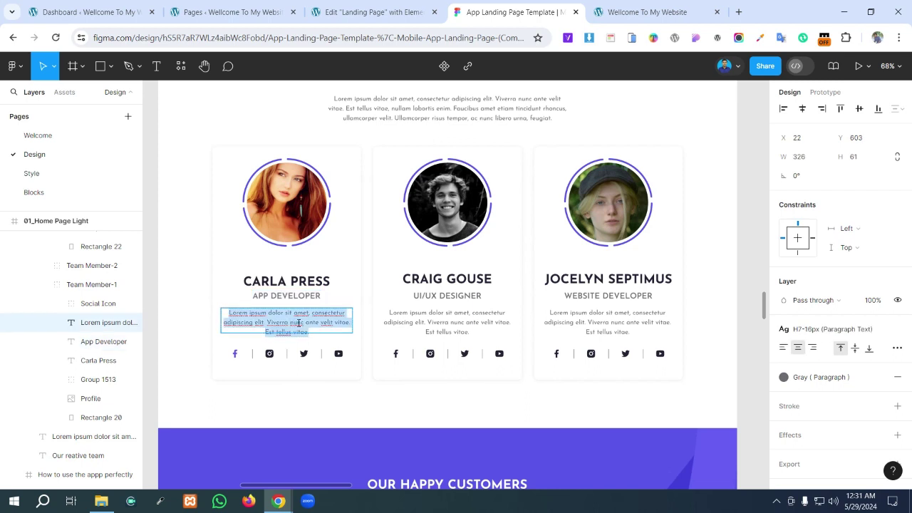
- Replace the placeholder paragraph with the pasted description and update the page
left_click(363, 12)
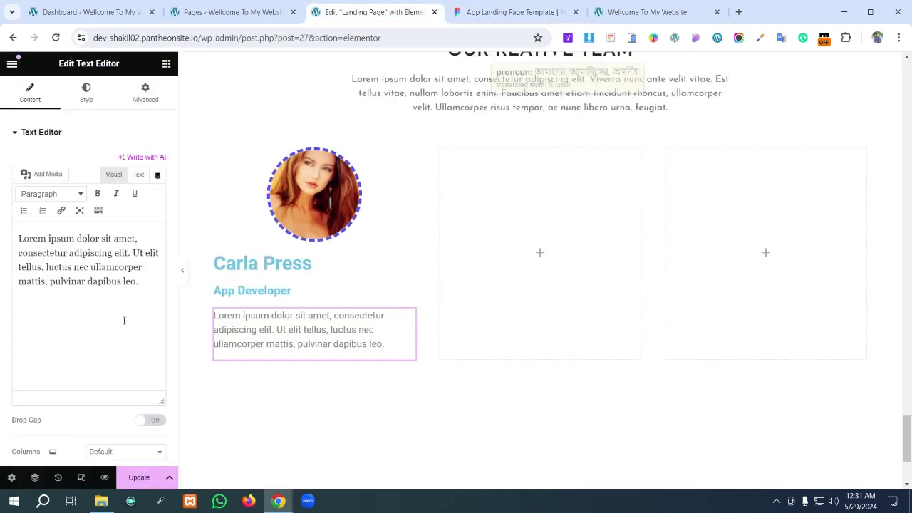
left_click_drag(125, 281, 24, 239)
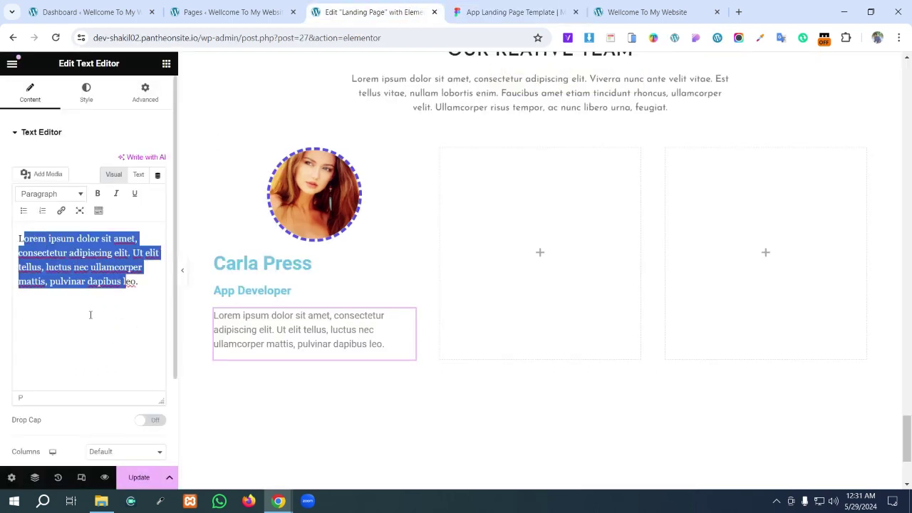
key("BackSpace")
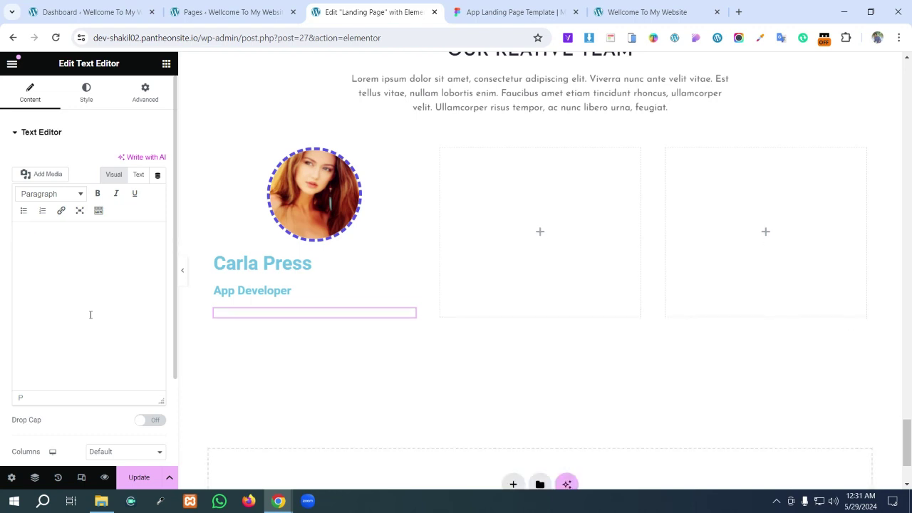
key("ctrl+v")
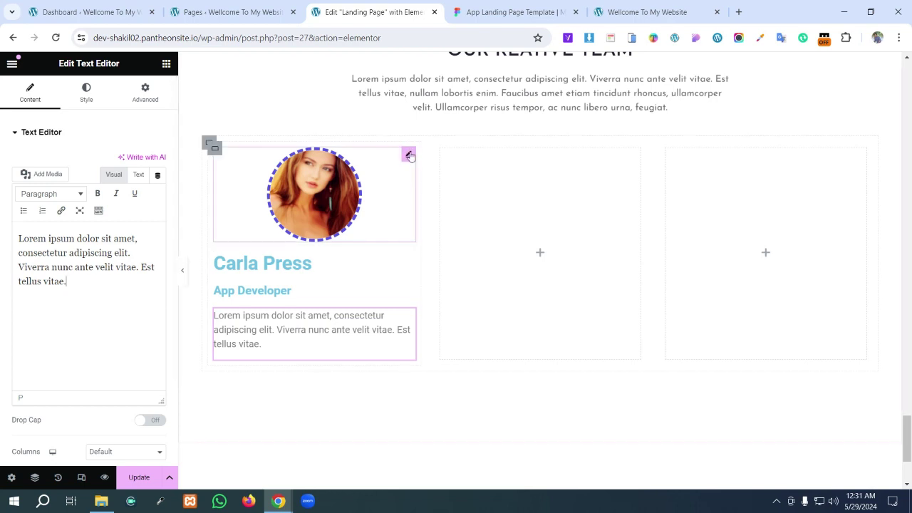
left_click(498, 7)
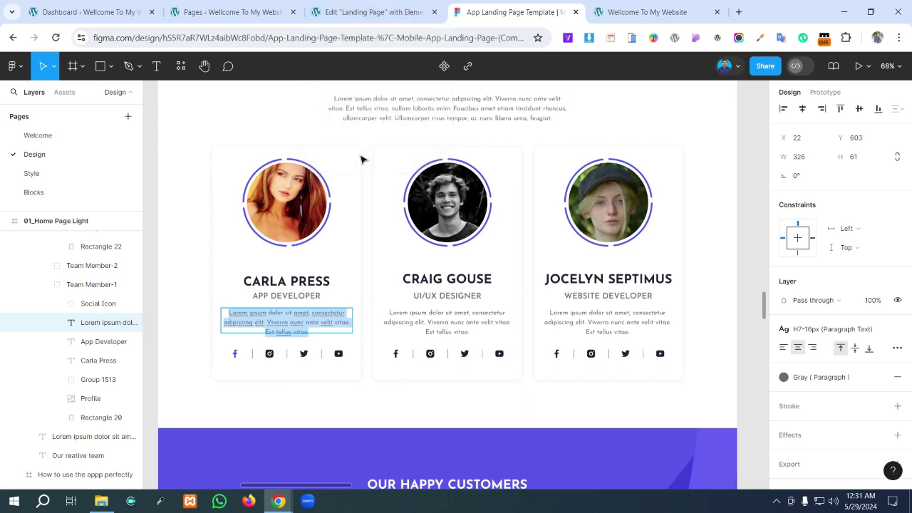
left_click(352, 12)
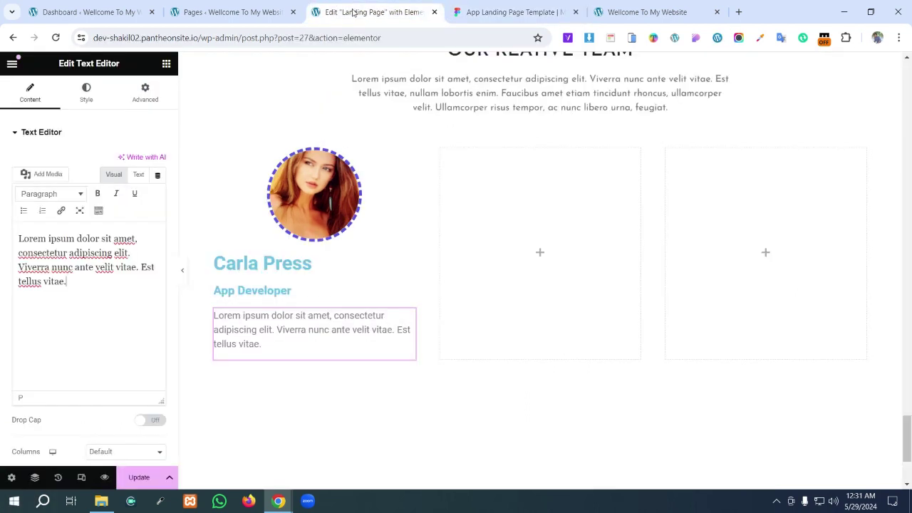
left_click(143, 478)
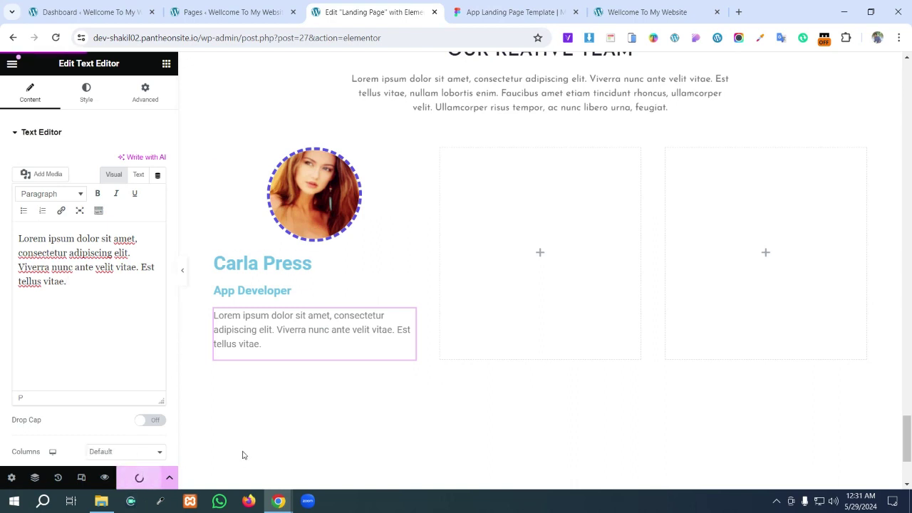
- Center-align the Carla Press heading, the App Developer heading and the description paragraph
left_click(268, 269)
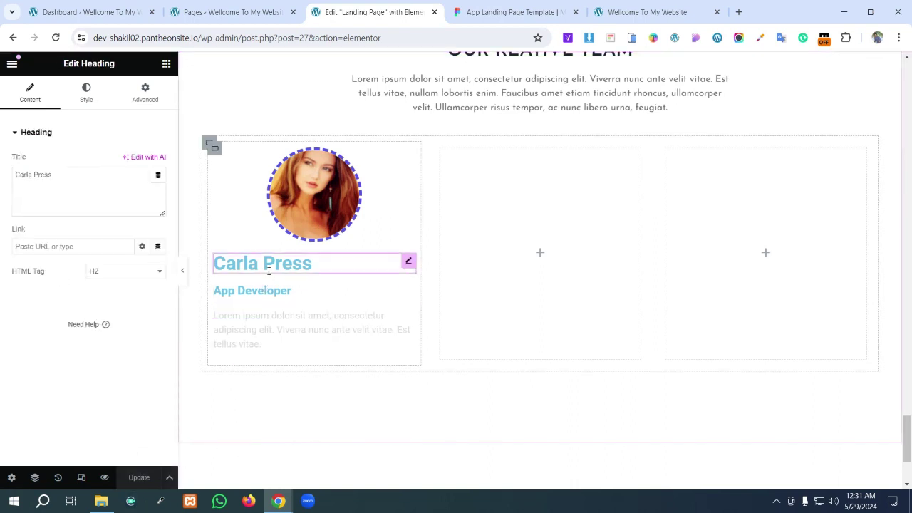
left_click(87, 96)
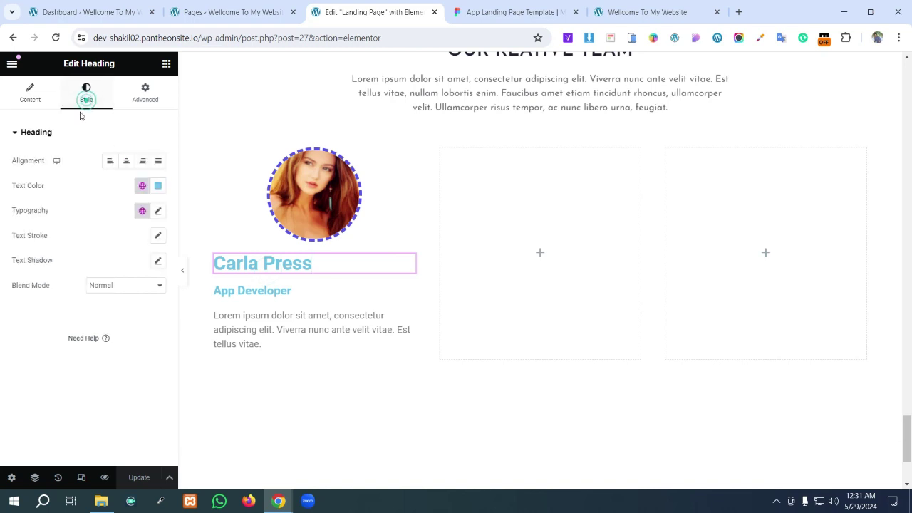
left_click(126, 161)
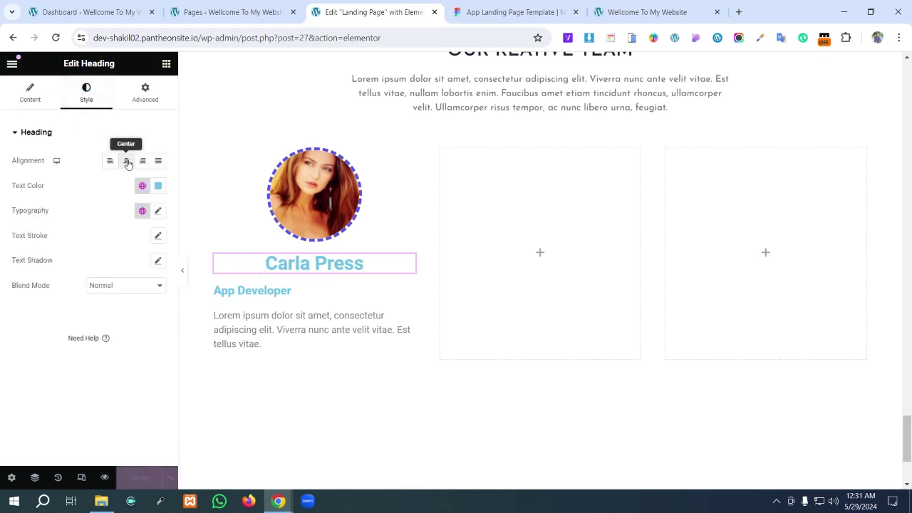
left_click(250, 292)
left_click(97, 100)
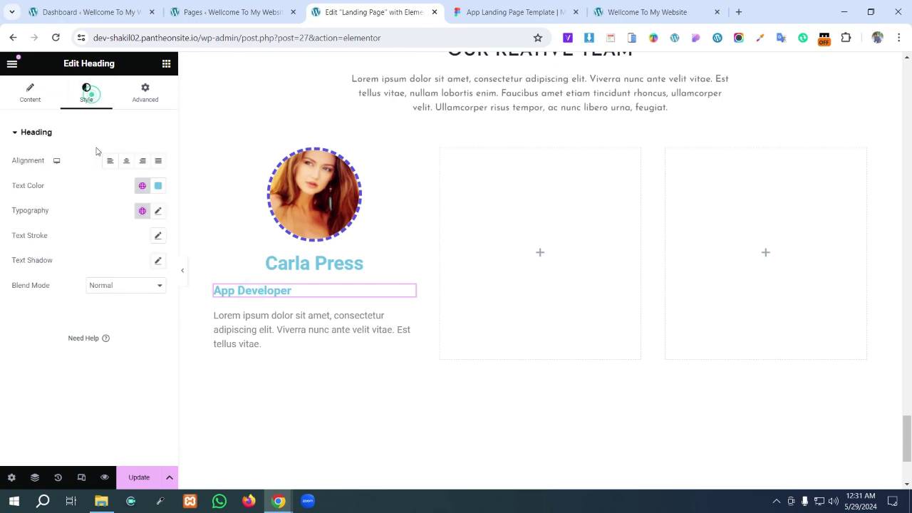
left_click(126, 161)
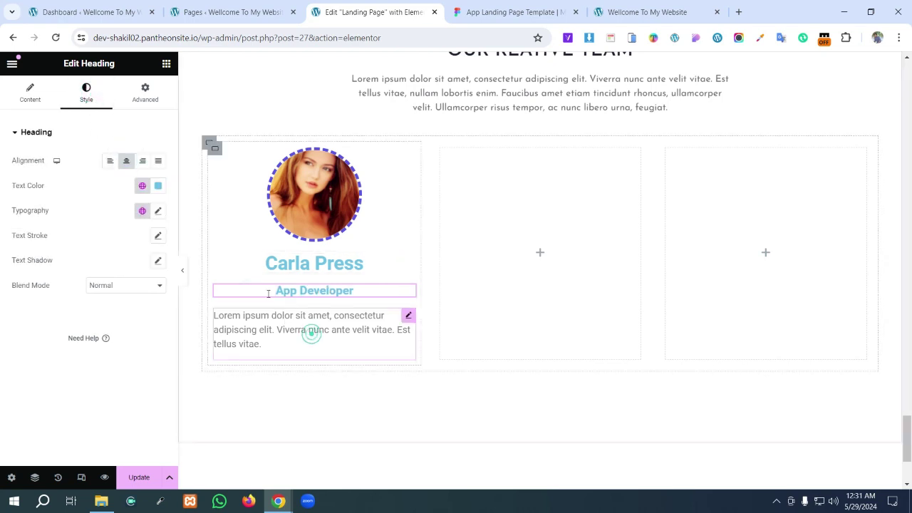
left_click(311, 333)
left_click(87, 95)
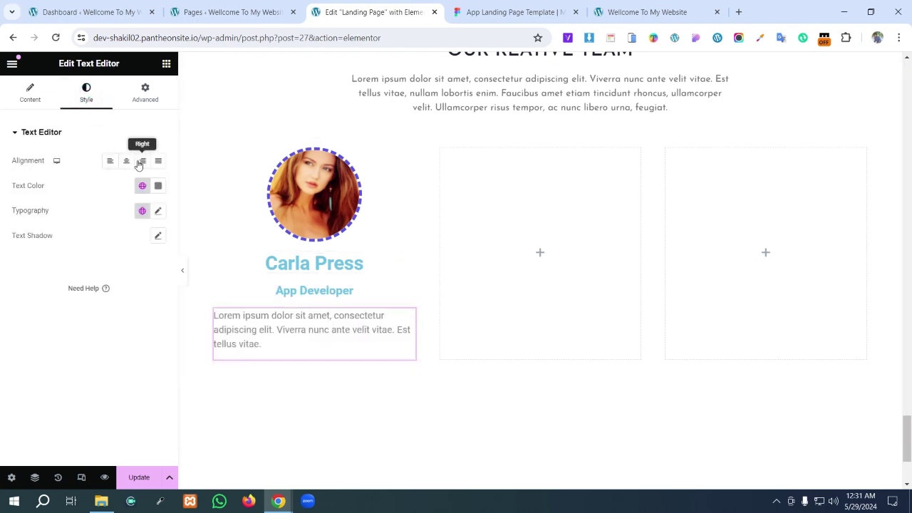
left_click(126, 161)
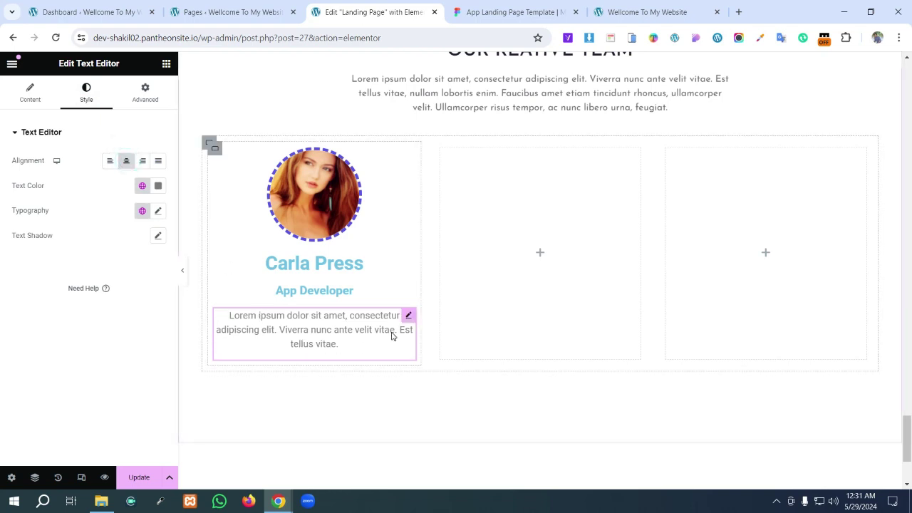
left_click(335, 263)
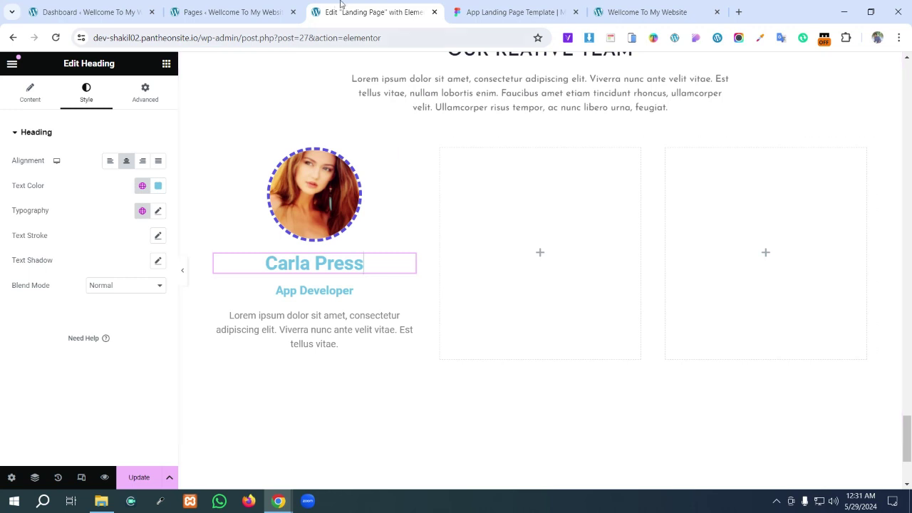
- Check in Figma that the CARLA PRESS name uses Josefin Sans Bold at 31.25
left_click(543, 5)
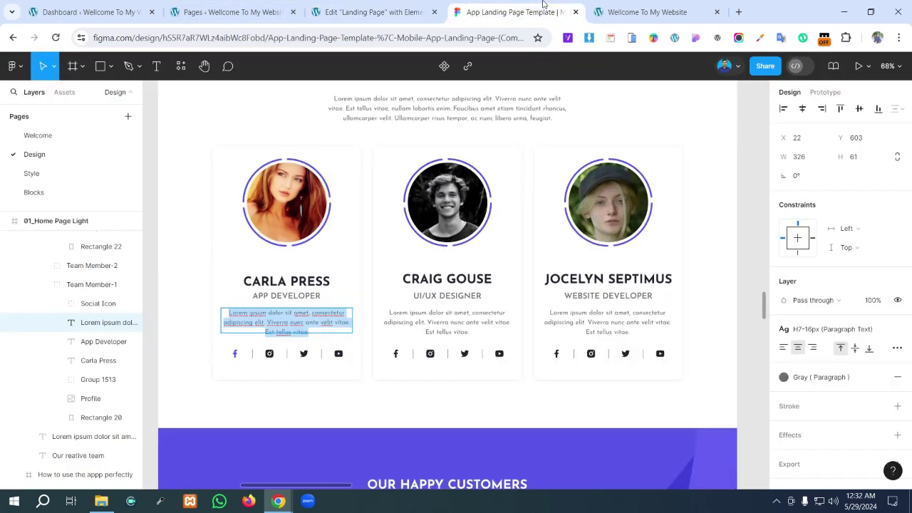
left_click(314, 280)
double_click(314, 280)
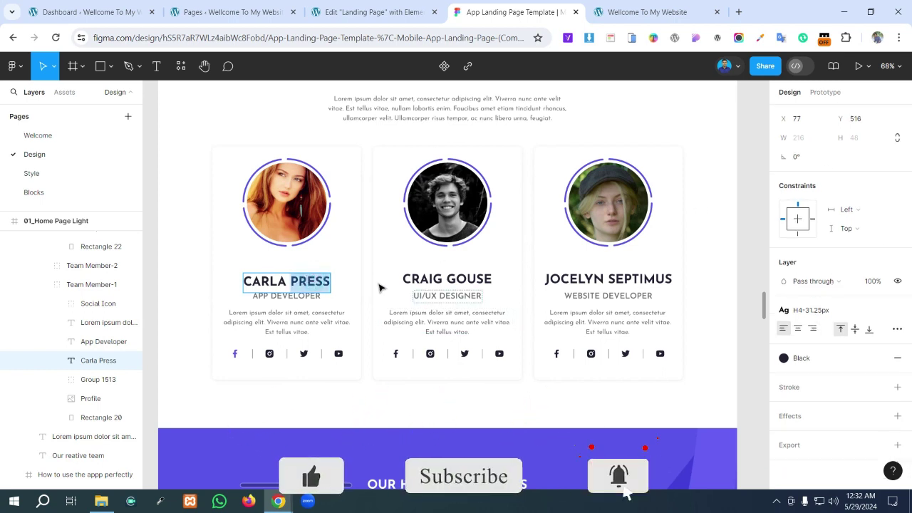
triple_click(282, 282)
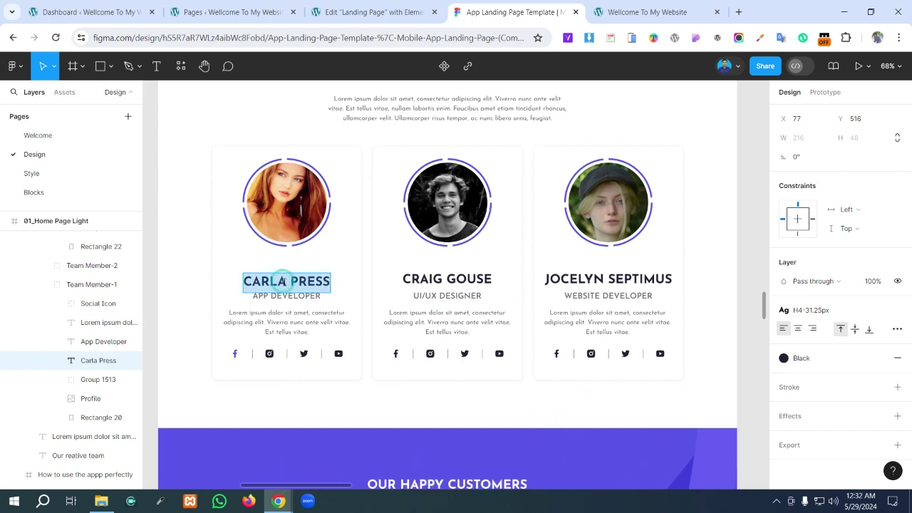
left_click(897, 312)
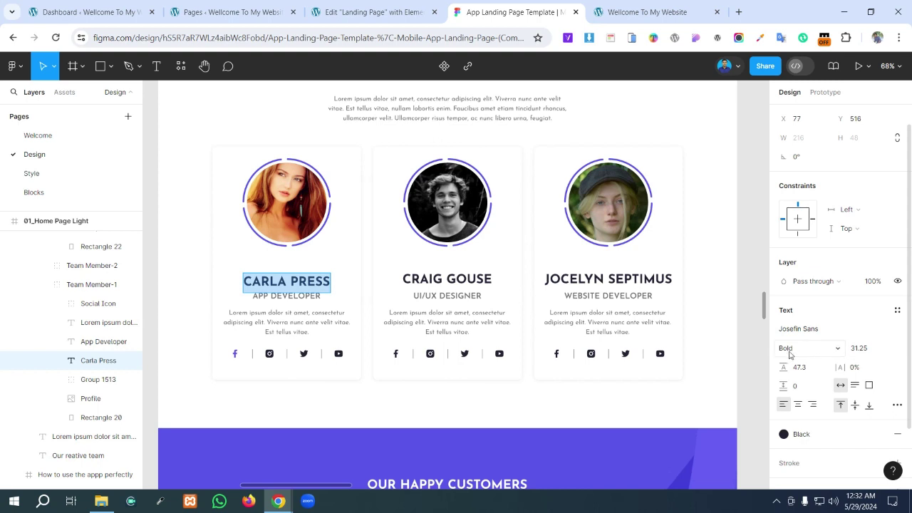
left_click(371, 12)
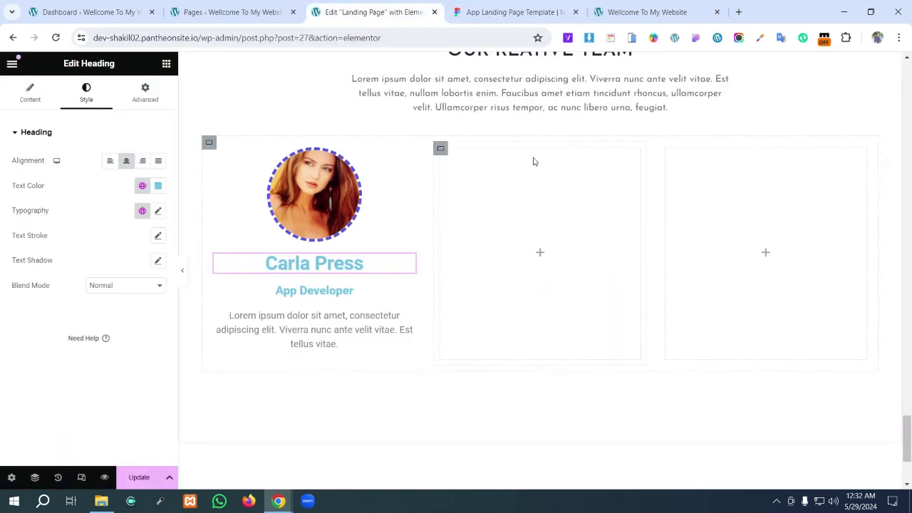
scroll(533, 162, "up", 2)
- Paste the section title's style onto Carla Press and set its top margin to 0
right_click(591, 173)
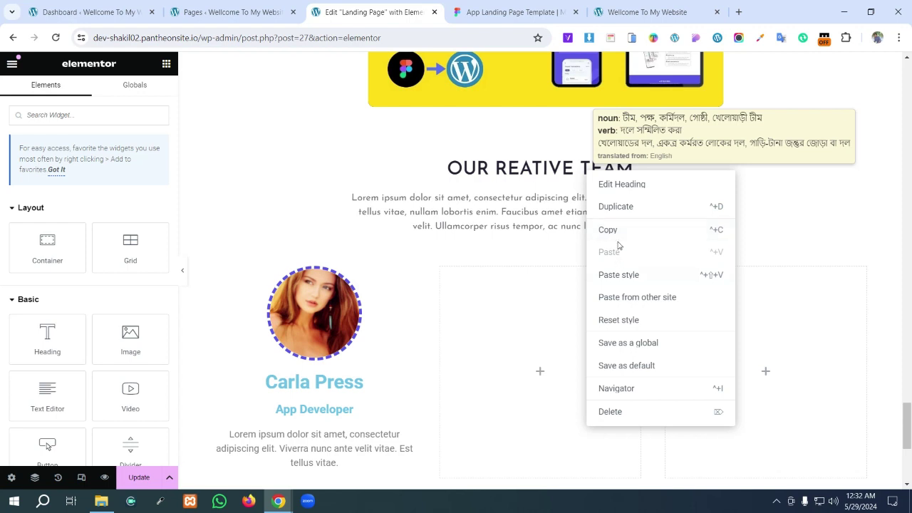
left_click(611, 230)
scroll(391, 358, "down", 1)
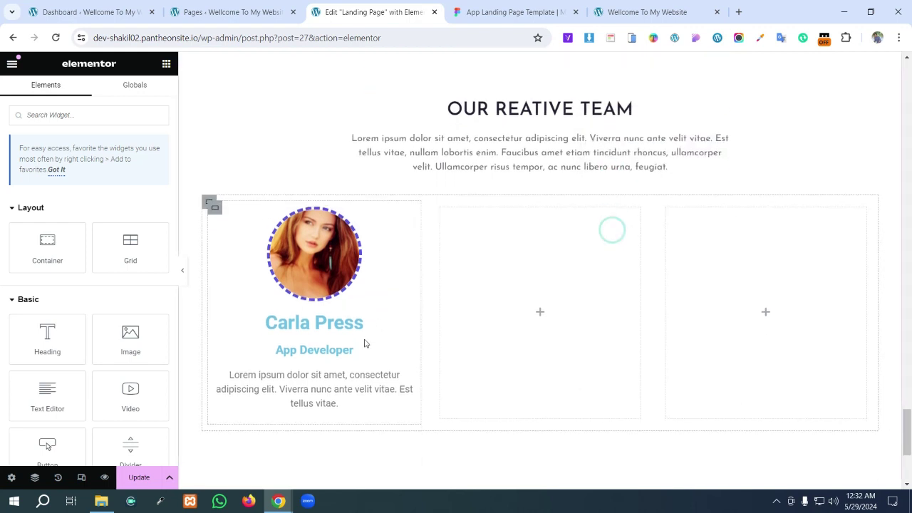
right_click(365, 345)
left_click(391, 340)
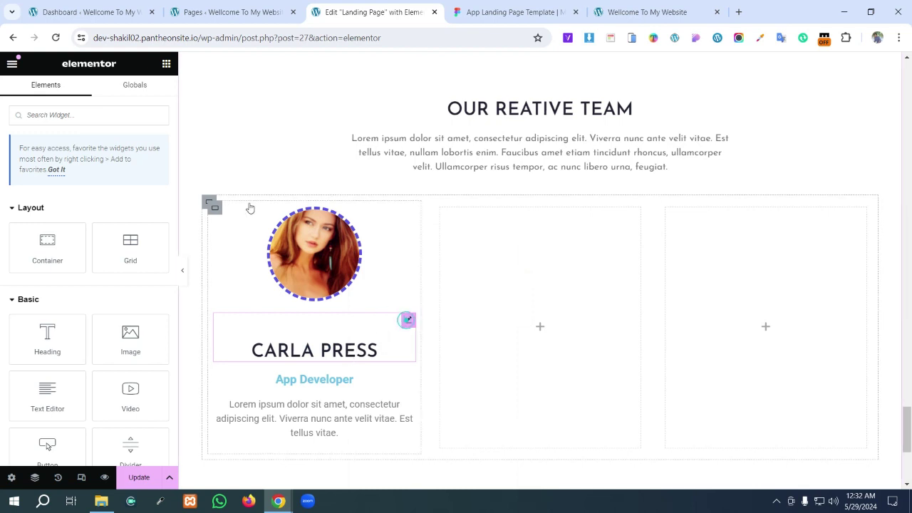
left_click(145, 94)
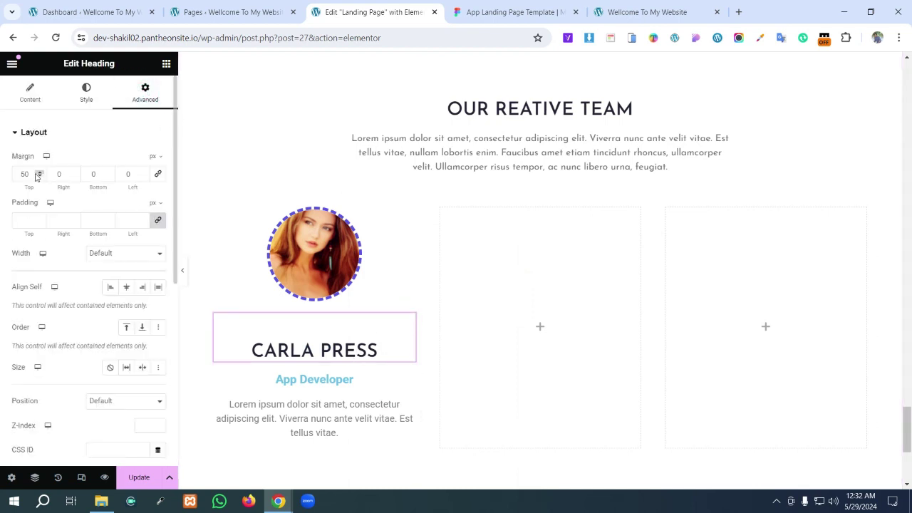
type("0")
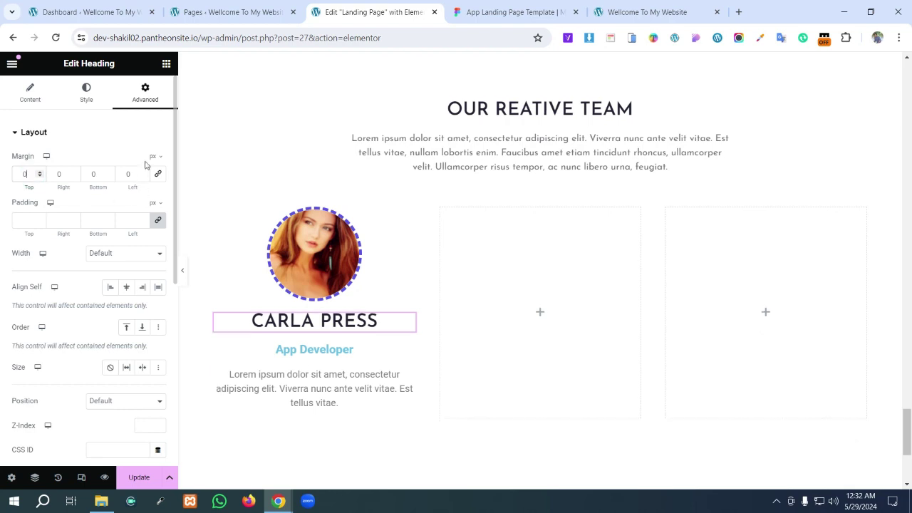
left_click(159, 173)
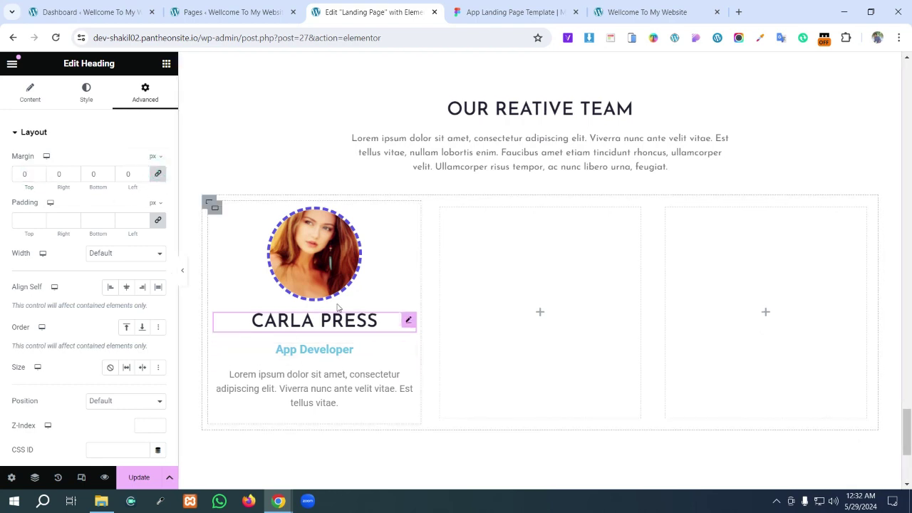
- Open the App Developer heading's text colour picker with 5956E9 ready to paste
left_click(404, 350)
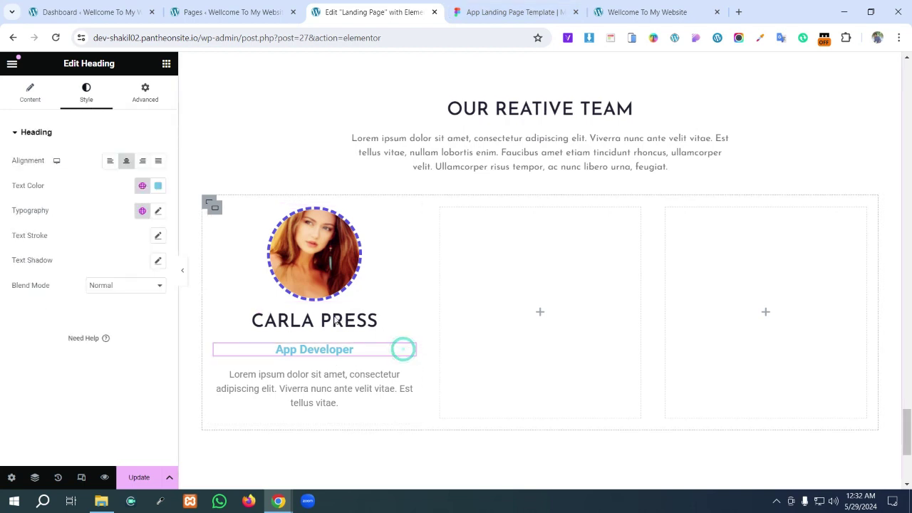
left_click(157, 187)
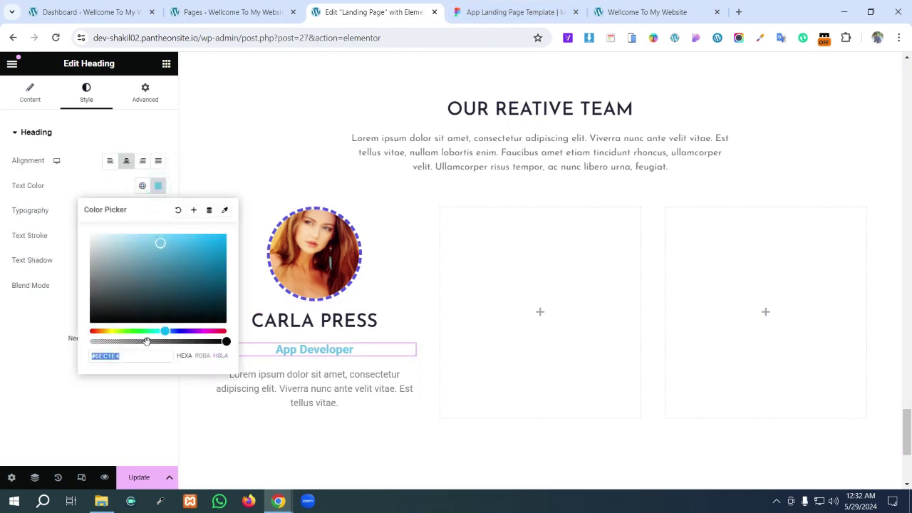
key("super+v")
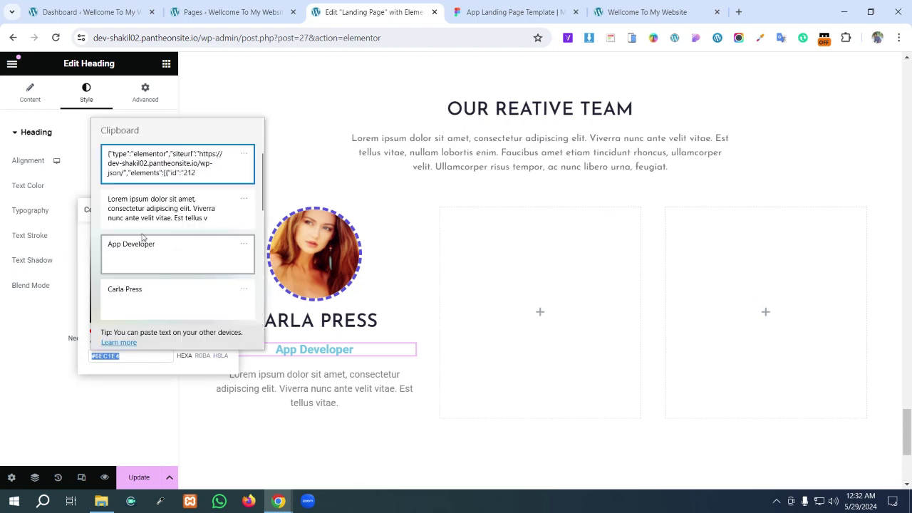
scroll(154, 282, "down", 3)
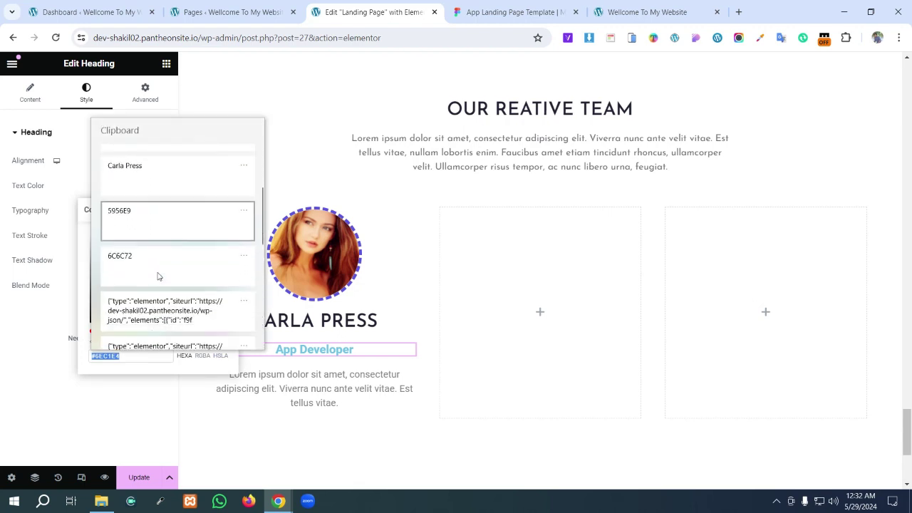
- Copy the 232233 hex from Figma's Black style and apply it as App Developer's text colour
left_click(175, 211)
left_click(481, 4)
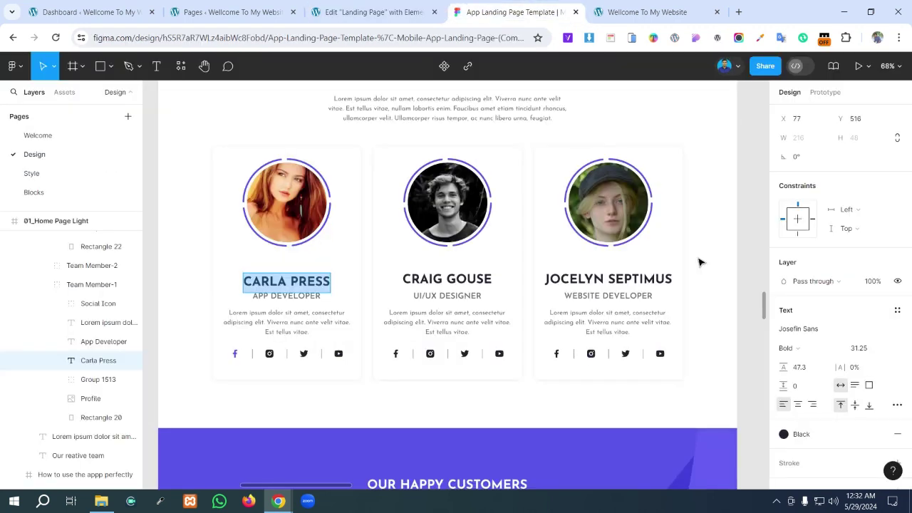
left_click(811, 436)
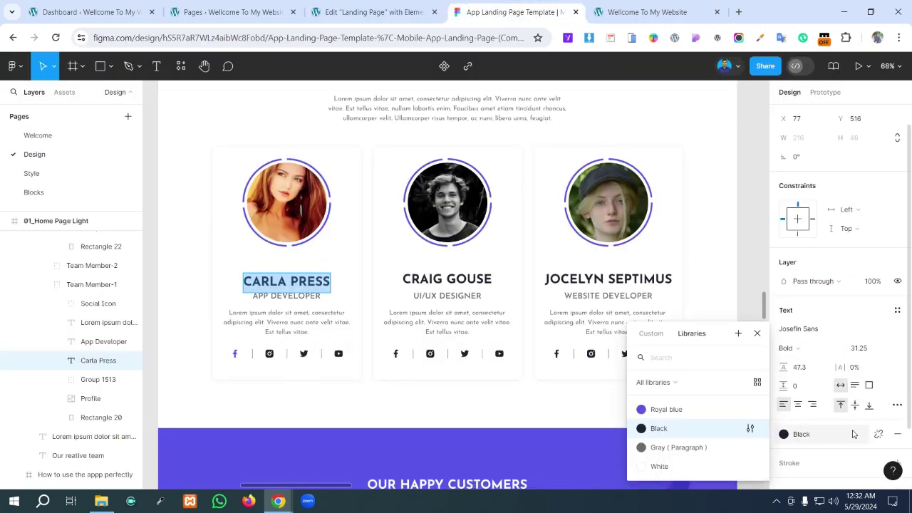
left_click(879, 436)
scroll(818, 423, "down", 1)
left_click(808, 396)
key("ctrl+c")
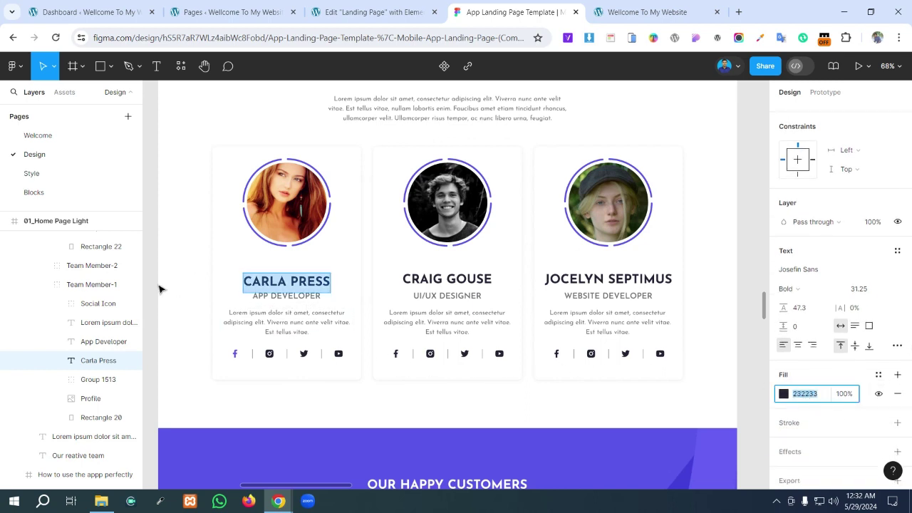
left_click(362, 14)
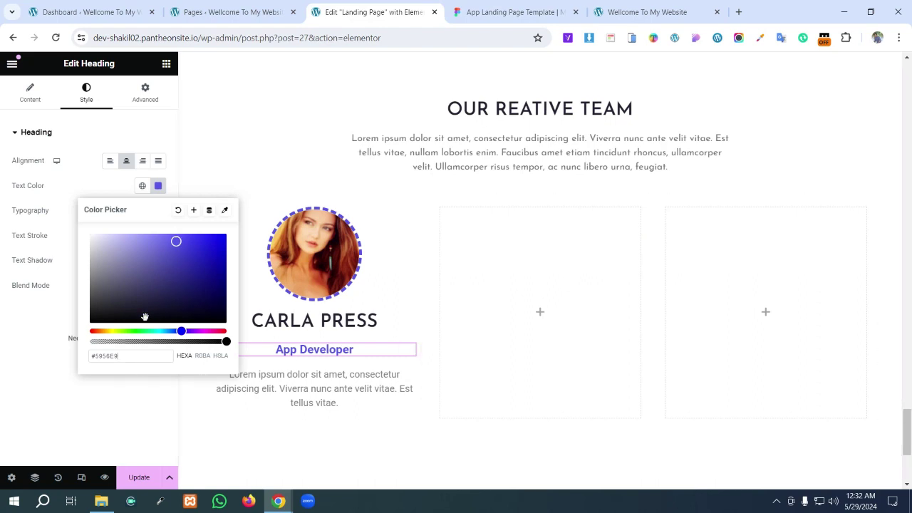
left_click_drag(126, 359, 50, 360)
key("ctrl+v")
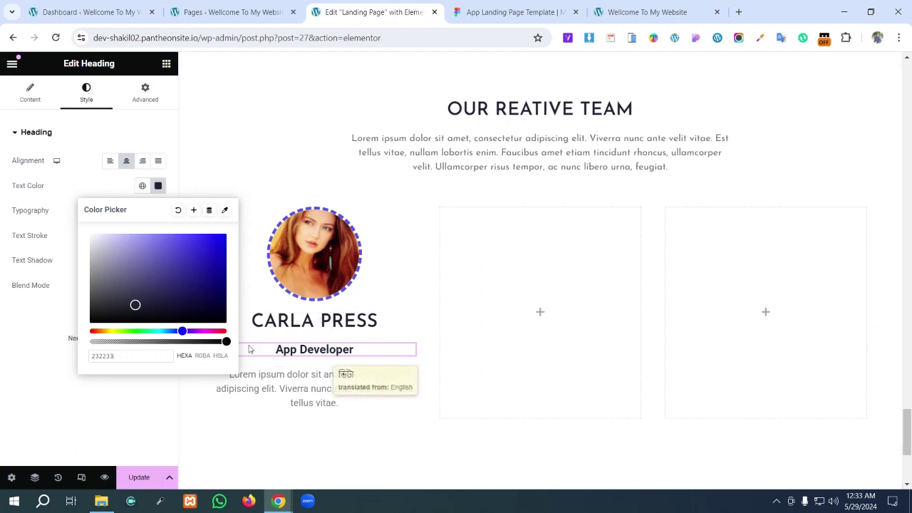
left_click(408, 374)
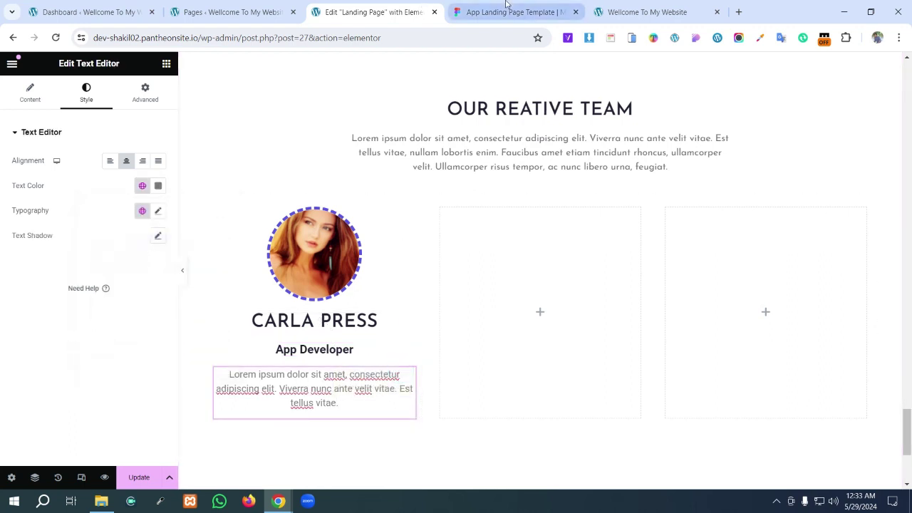
- Copy the Gray (Paragraph) hex 6C6C72 from Figma and apply it to the description text
left_click(514, 13)
double_click(283, 323)
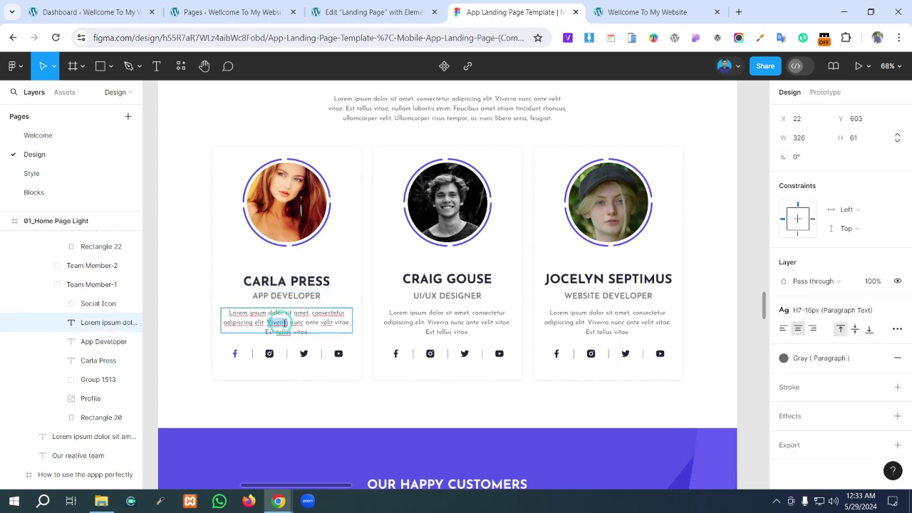
left_click(879, 360)
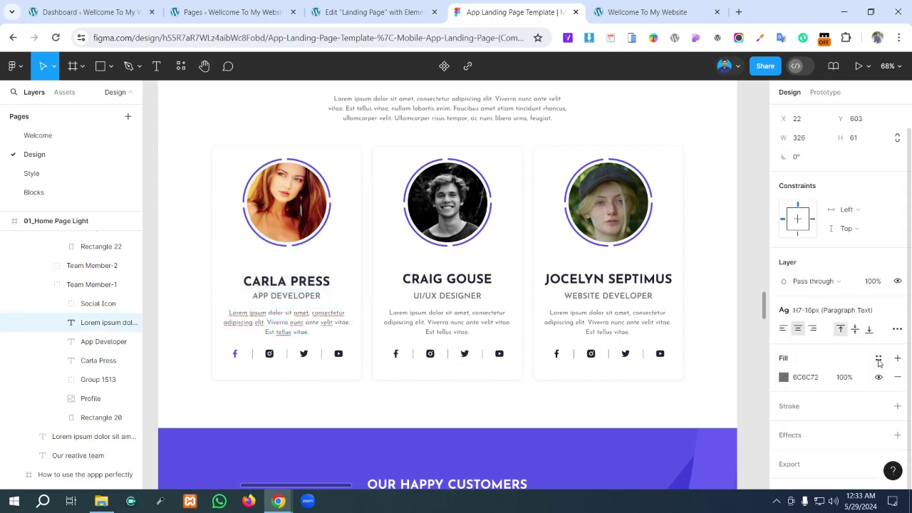
left_click(813, 381)
key("ctrl+c")
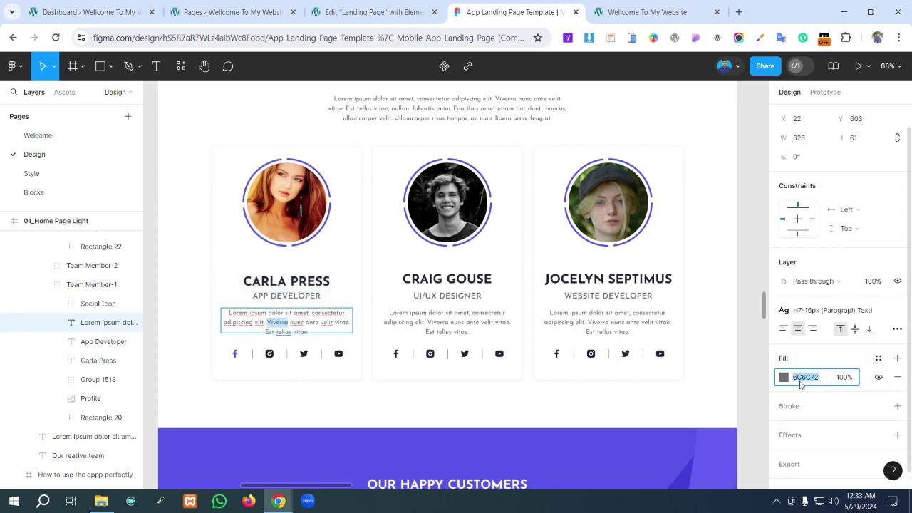
left_click(371, 12)
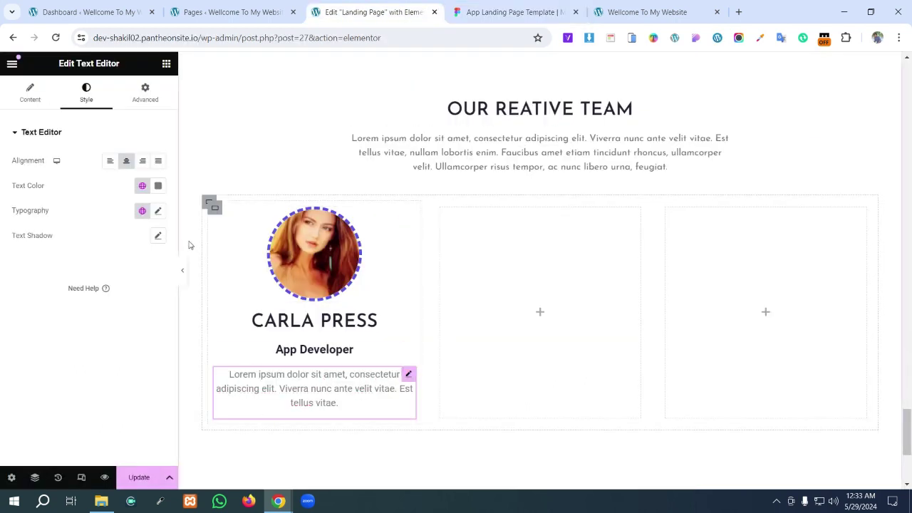
left_click(157, 185)
key("ctrl+v")
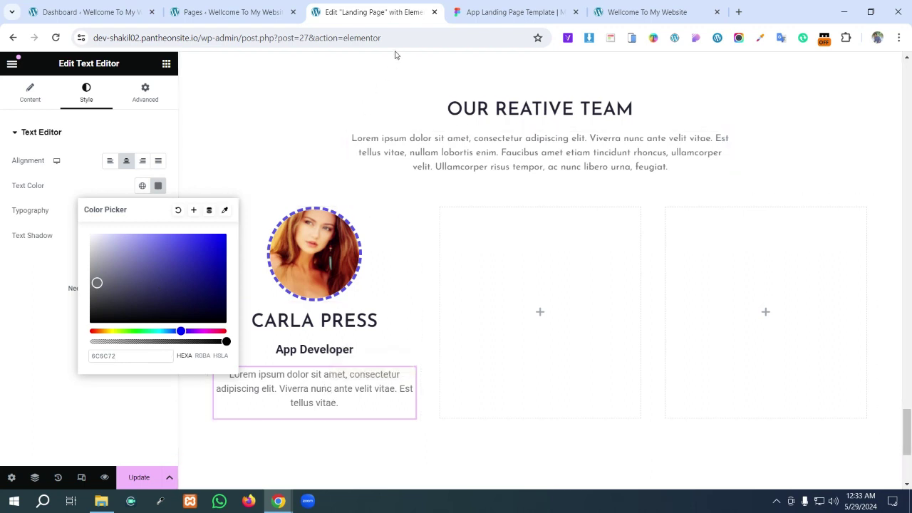
left_click(407, 322)
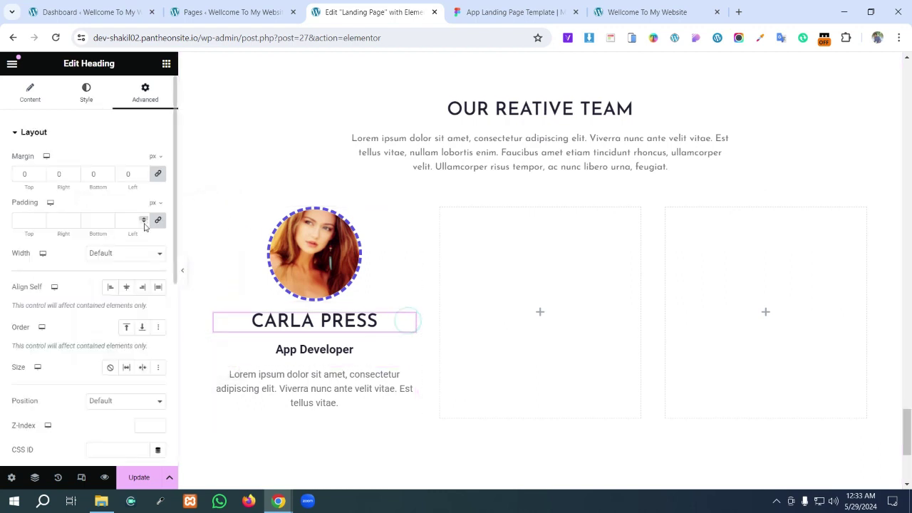
- Set the App Developer subtitle's font family to Josefin Sans
left_click(83, 105)
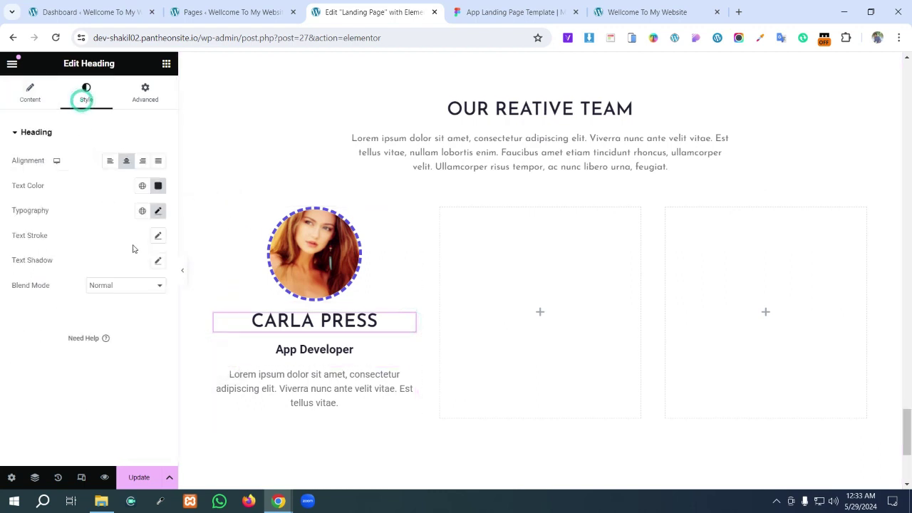
left_click(158, 212)
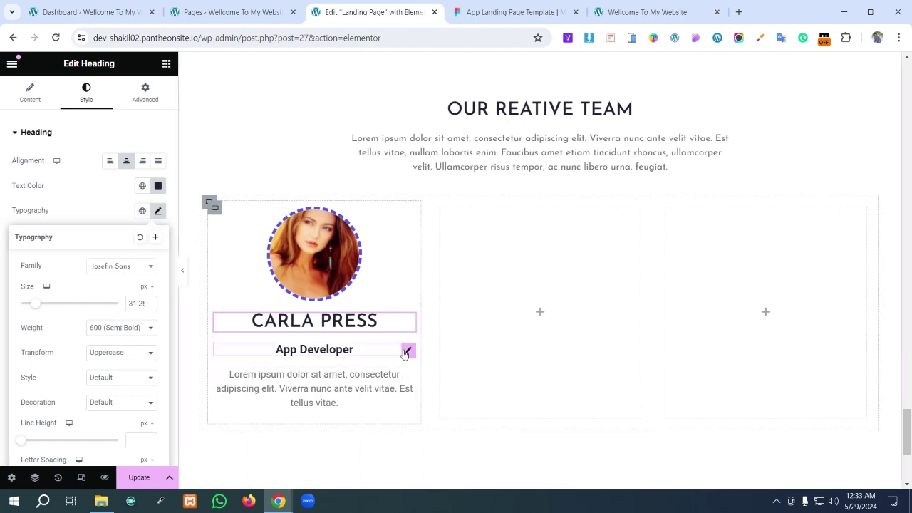
left_click(408, 353)
left_click(157, 211)
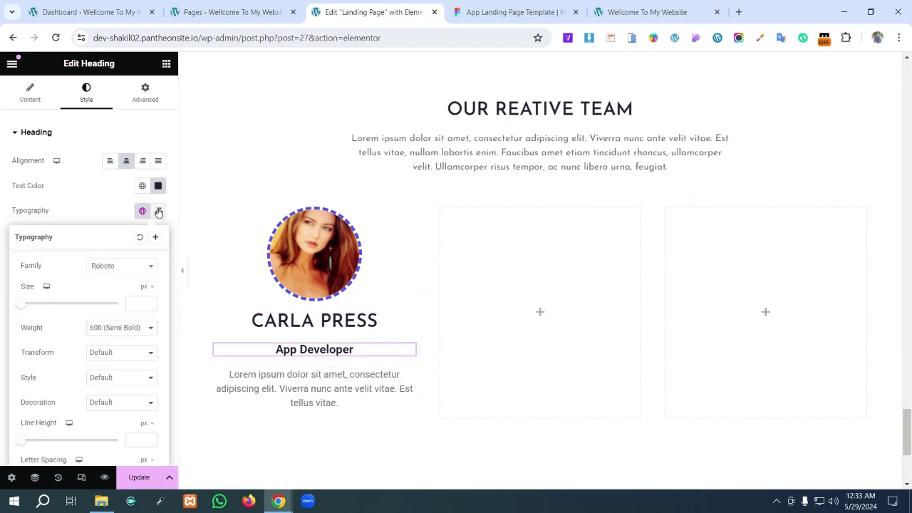
left_click(121, 271)
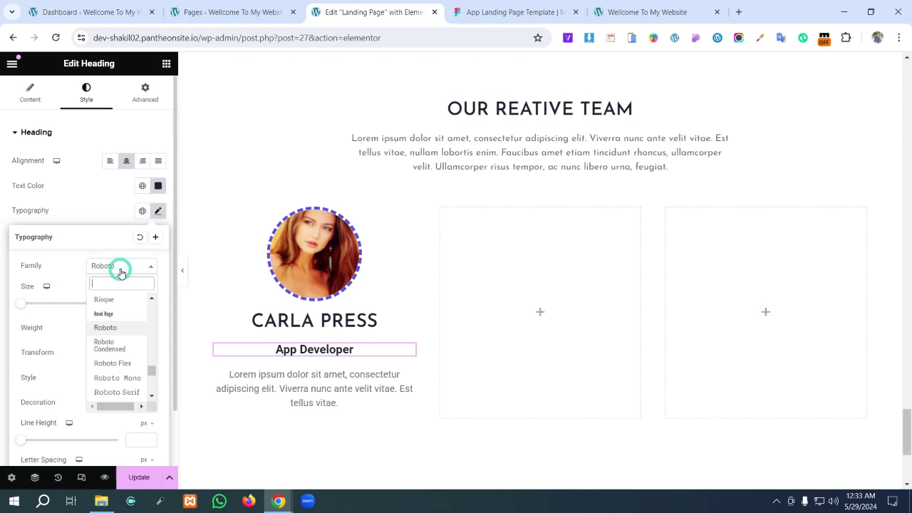
type("jo")
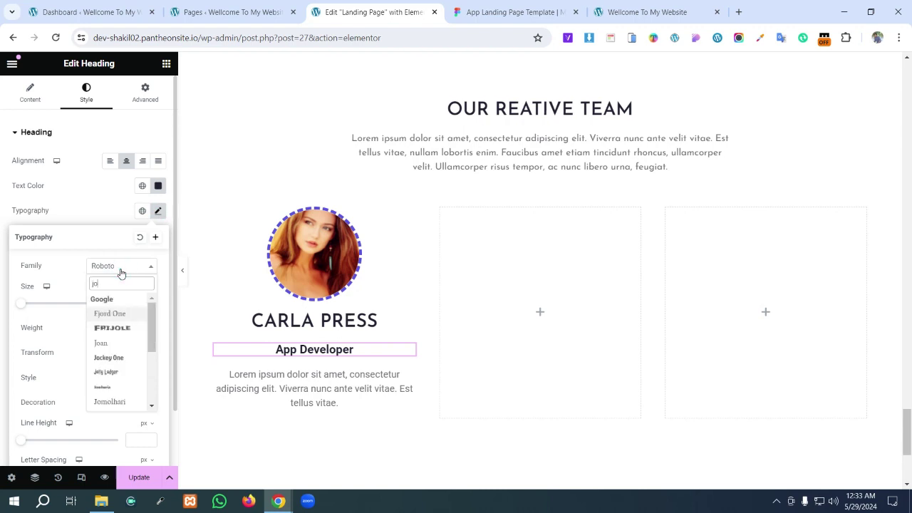
type("s")
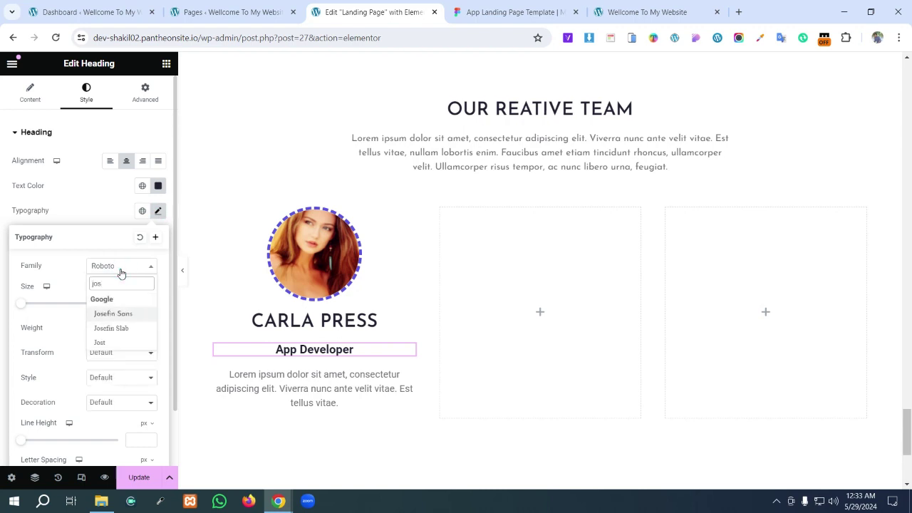
key("Return")
left_click(139, 308)
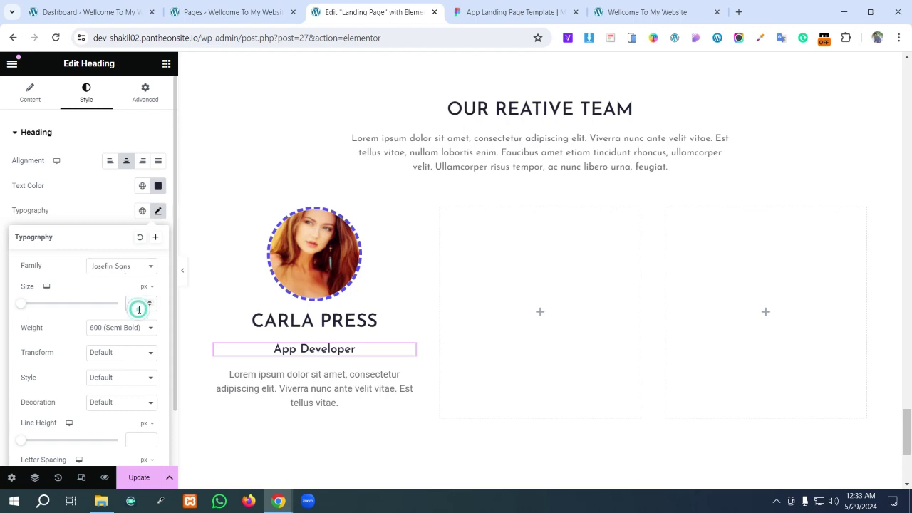
- Check the job title's size in Figma and set the subtitle's font size to 20 px
left_click(512, 12)
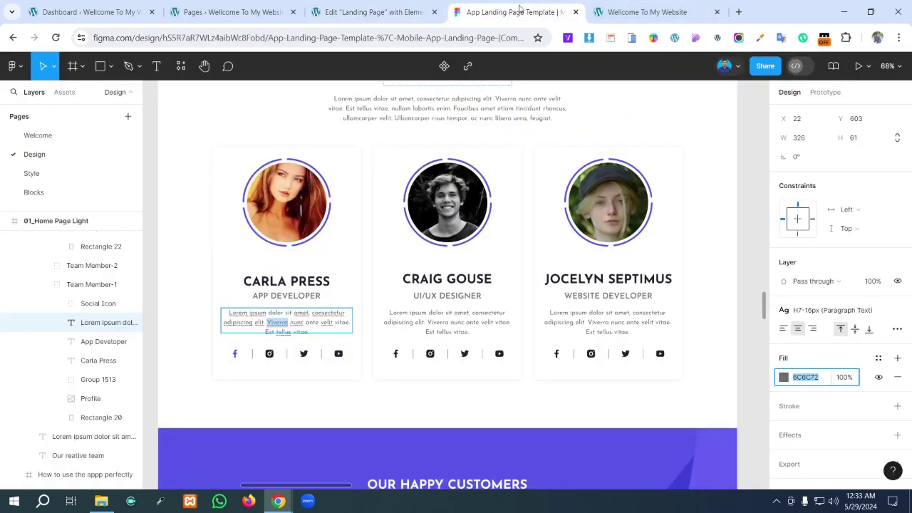
double_click(292, 295)
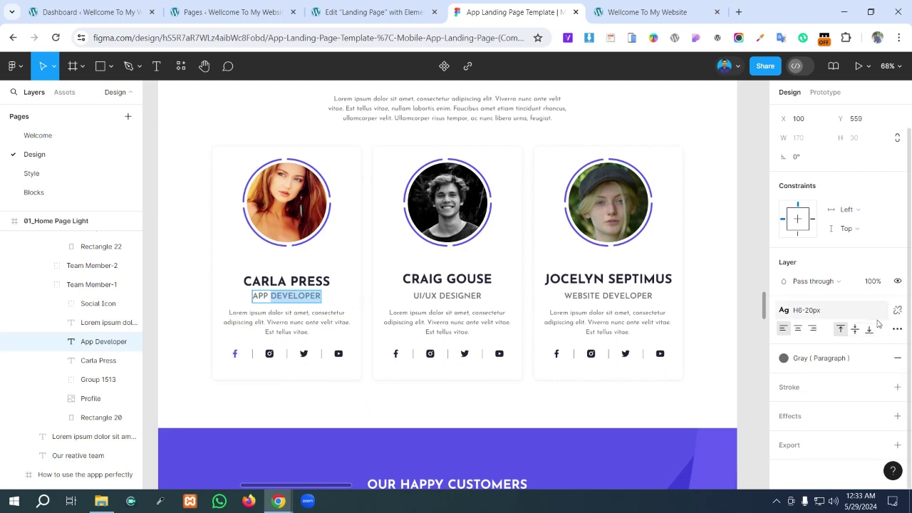
left_click(896, 311)
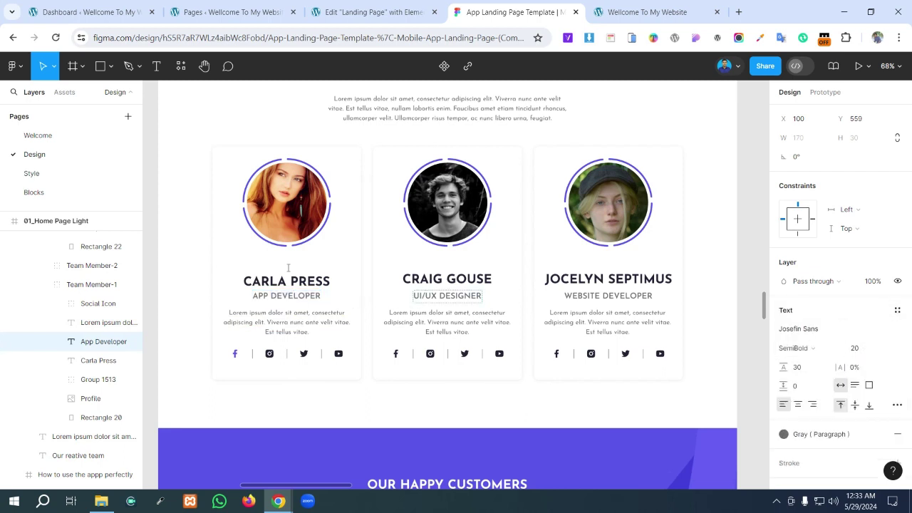
left_click(359, 10)
left_click(148, 306)
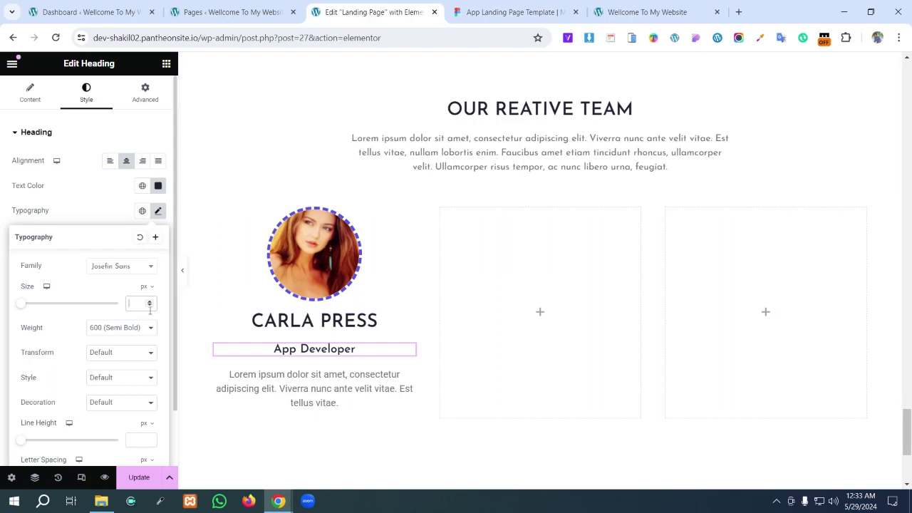
type("20")
left_click(499, 12)
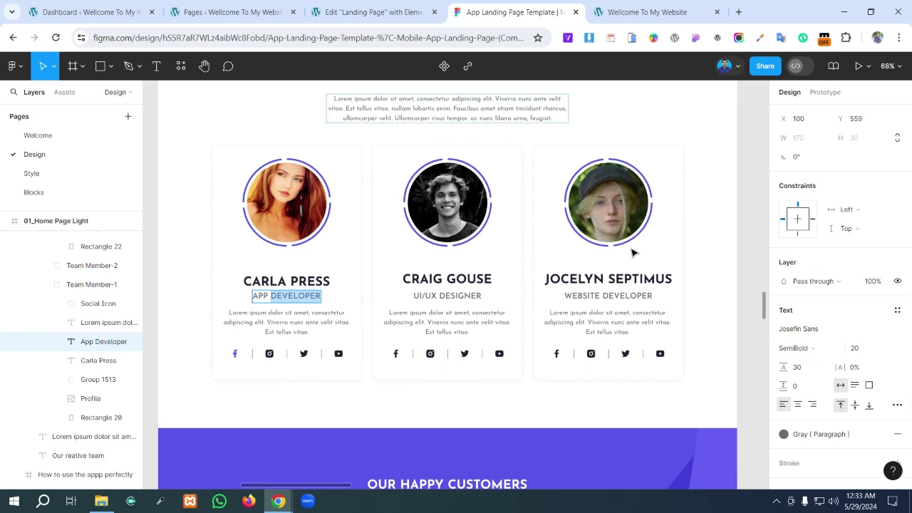
double_click(314, 320)
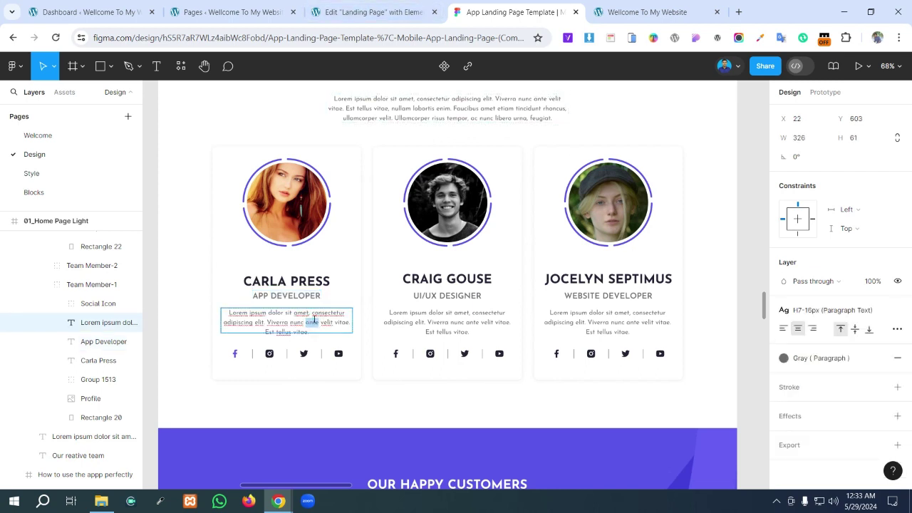
left_click(385, 13)
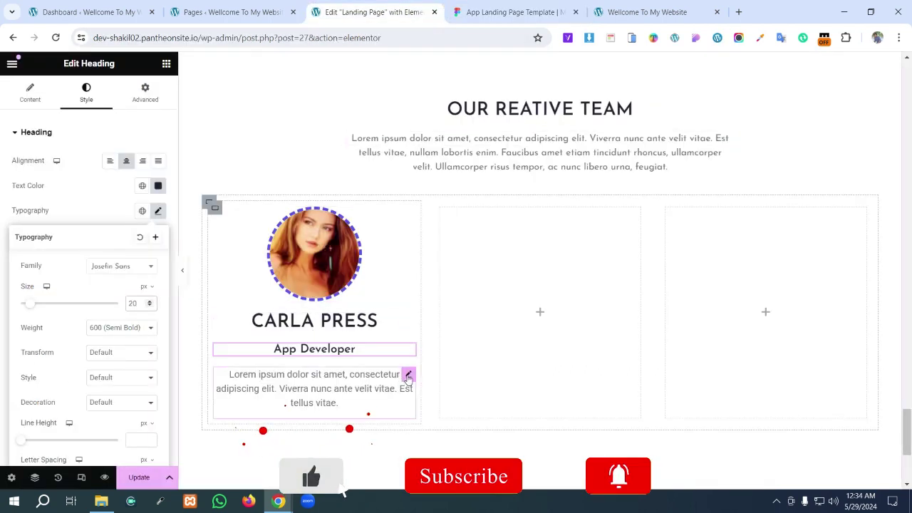
- Give the description paragraph 16 px Josefin Sans typography
left_click(407, 374)
left_click(158, 210)
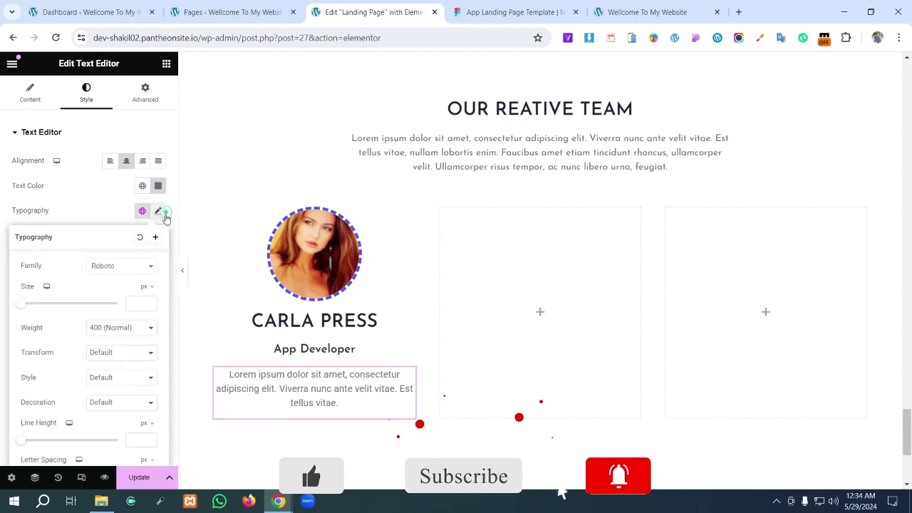
left_click(140, 304)
type("16")
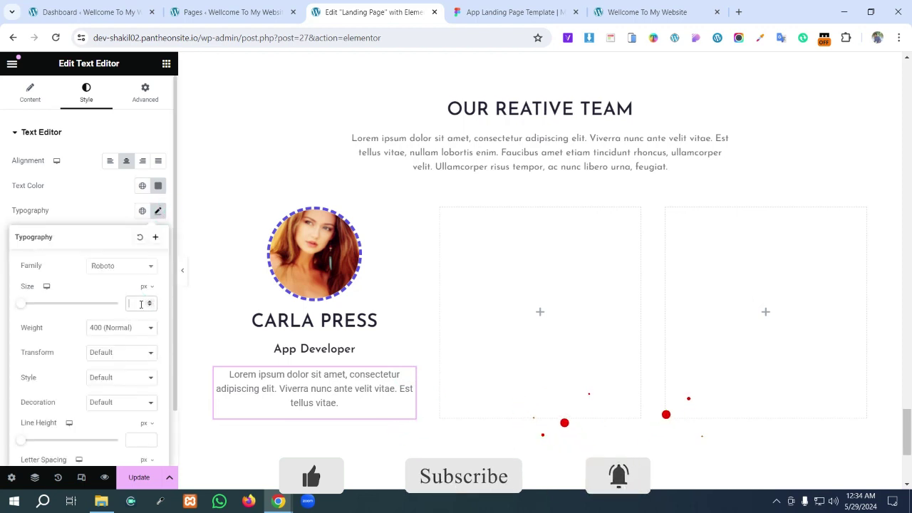
left_click(107, 268)
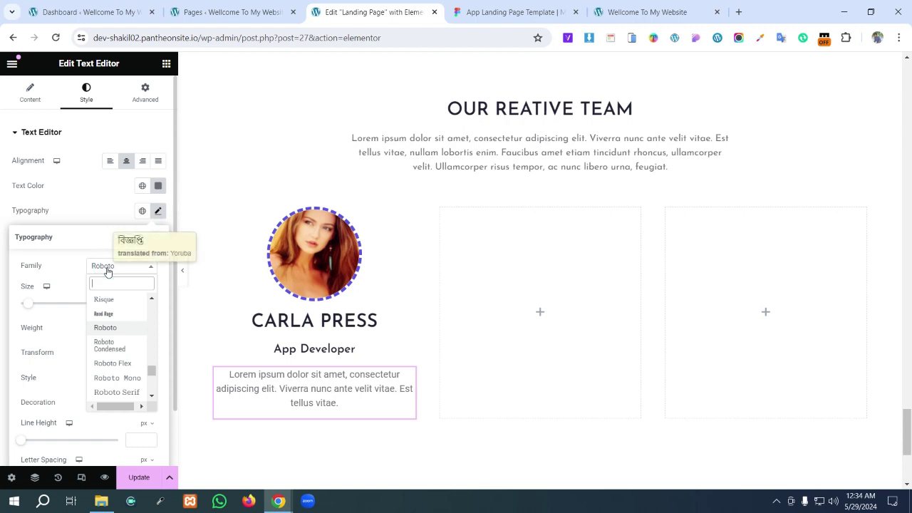
type("jo")
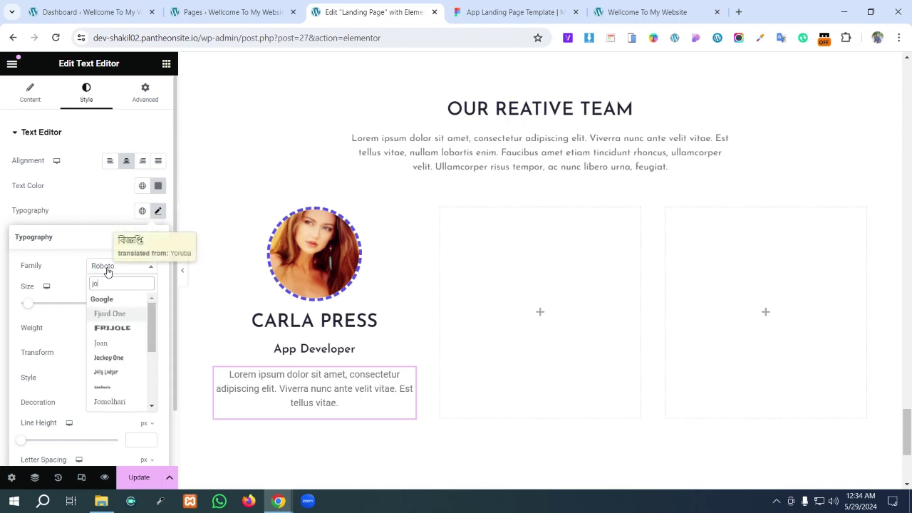
type("s")
key("Return")
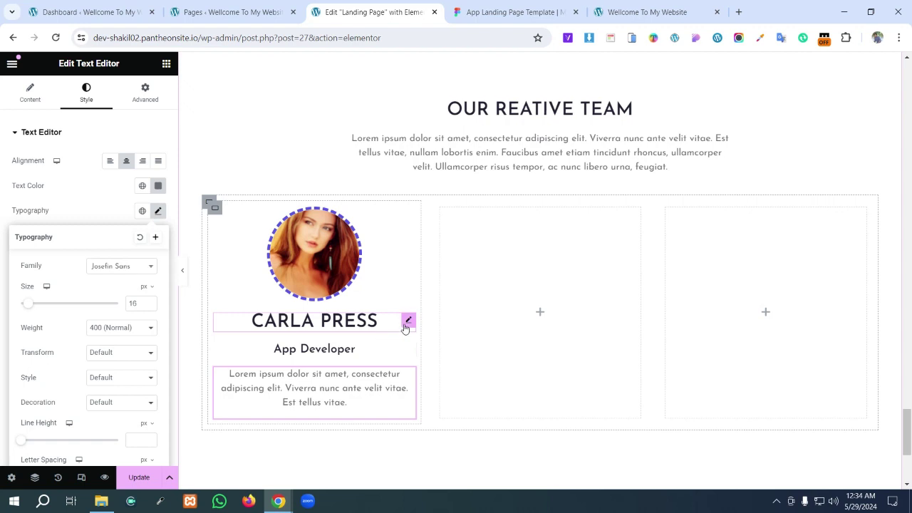
left_click(405, 324)
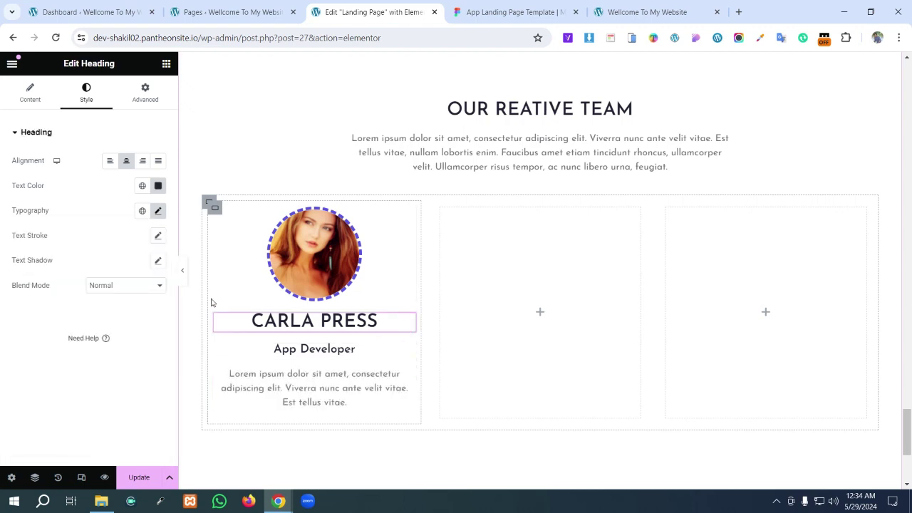
- Unlink the name heading's margins and set its bottom margin to -10 px
left_click(146, 88)
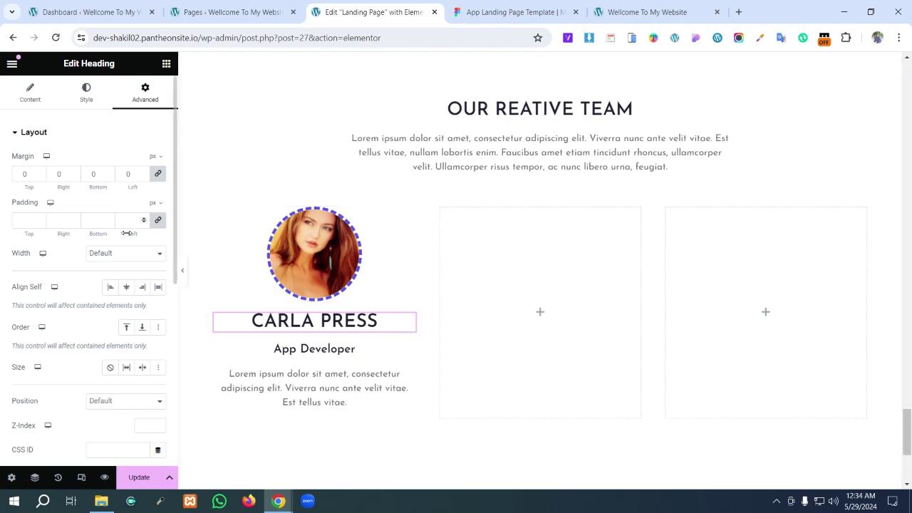
left_click(158, 176)
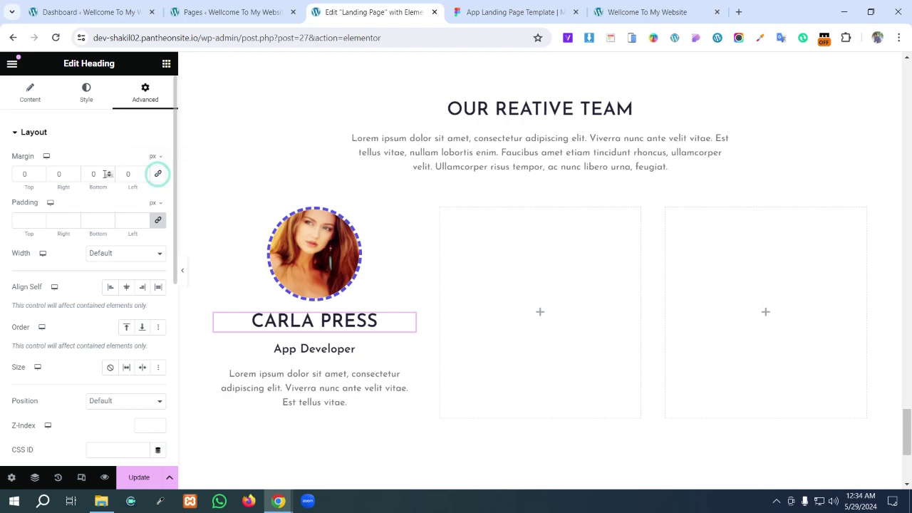
left_click(100, 174)
type("-10")
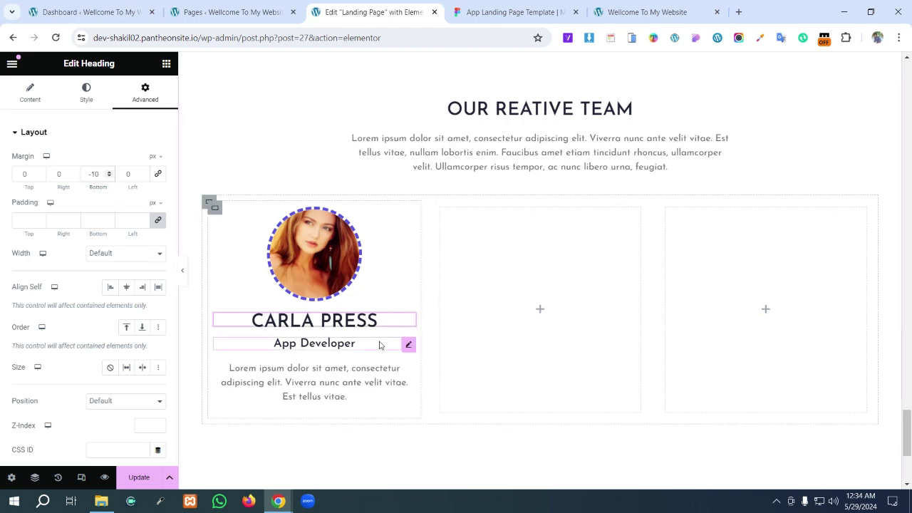
- Set the App Developer subtitle's top margin to -10 px, checking spacing against Figma
left_click(407, 346)
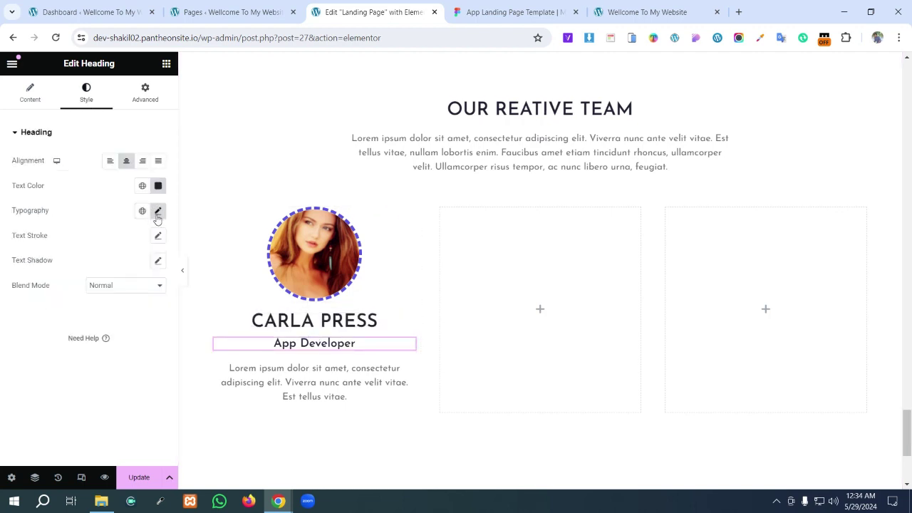
left_click(146, 94)
left_click(158, 173)
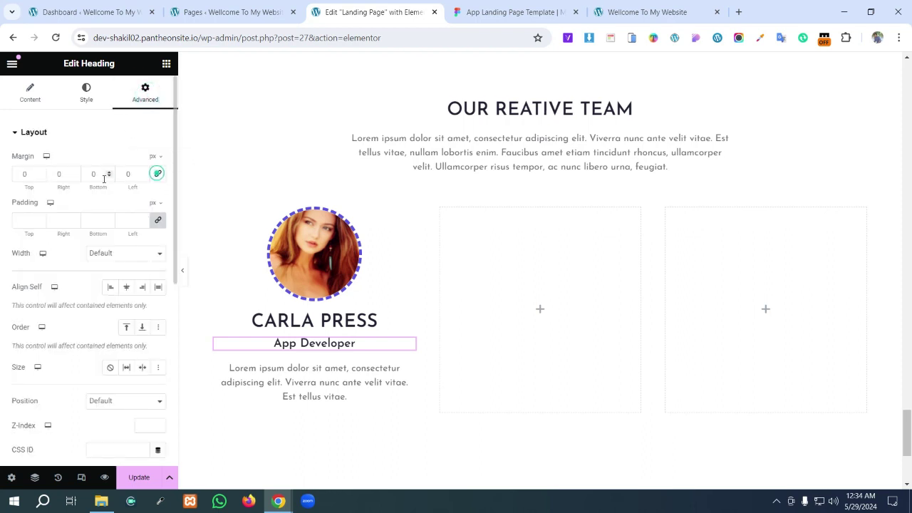
left_click(19, 175)
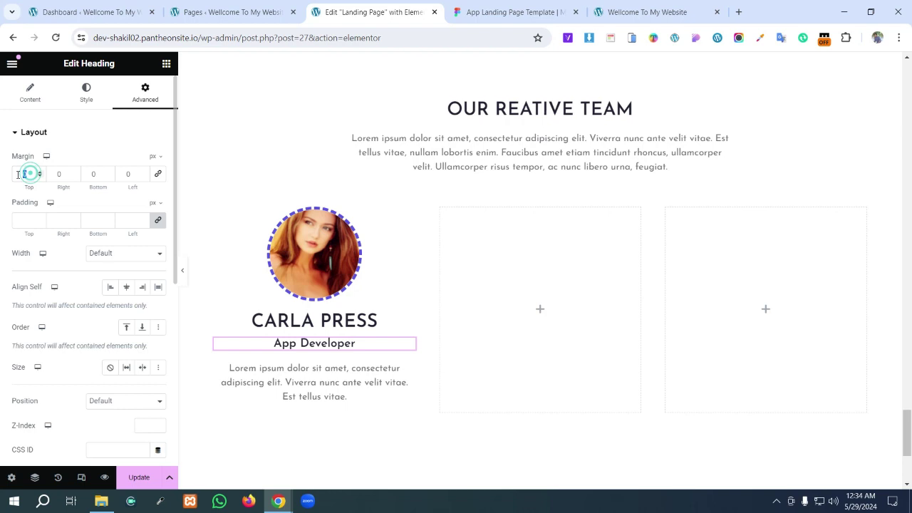
type("-10")
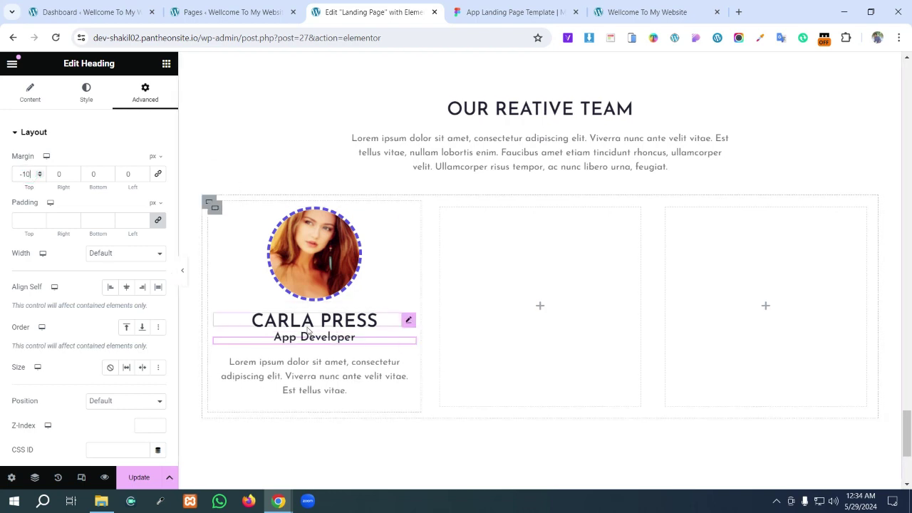
left_click(479, 6)
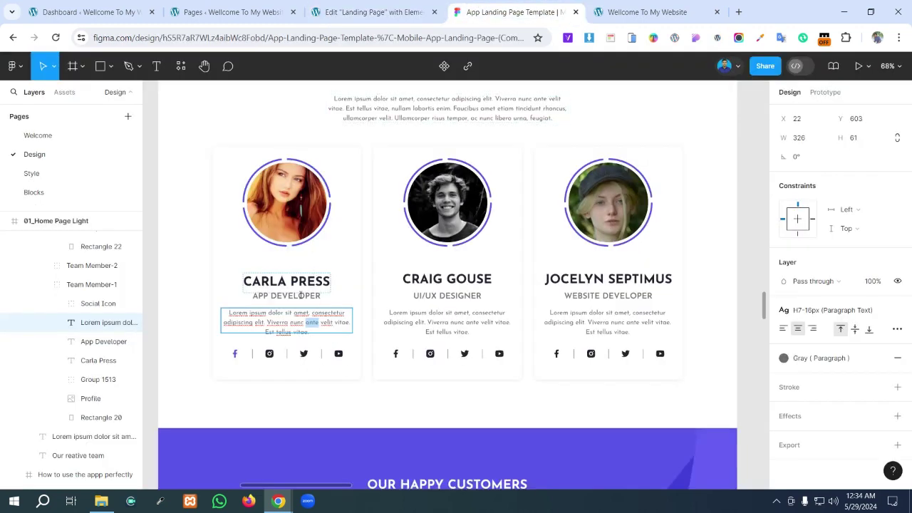
left_click(375, 10)
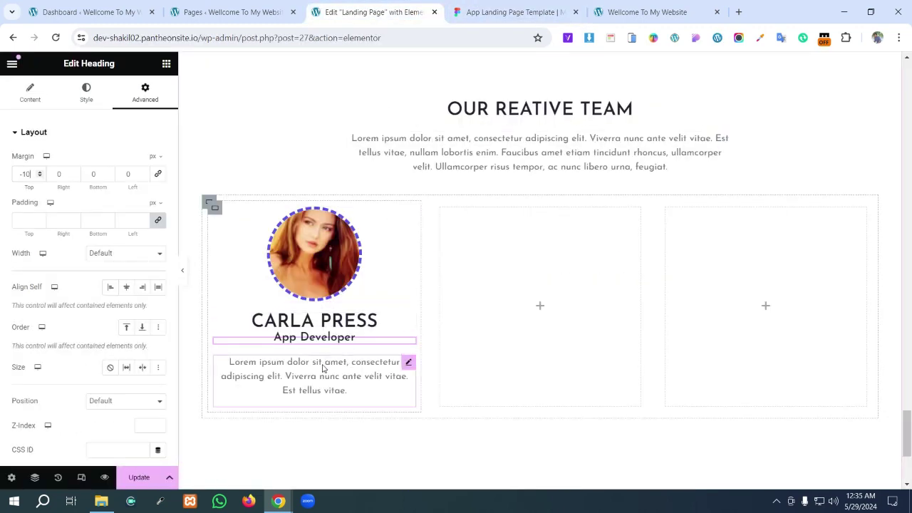
- Unlink the Lorem paragraph's margins and give it a -10 px top margin
left_click(409, 364)
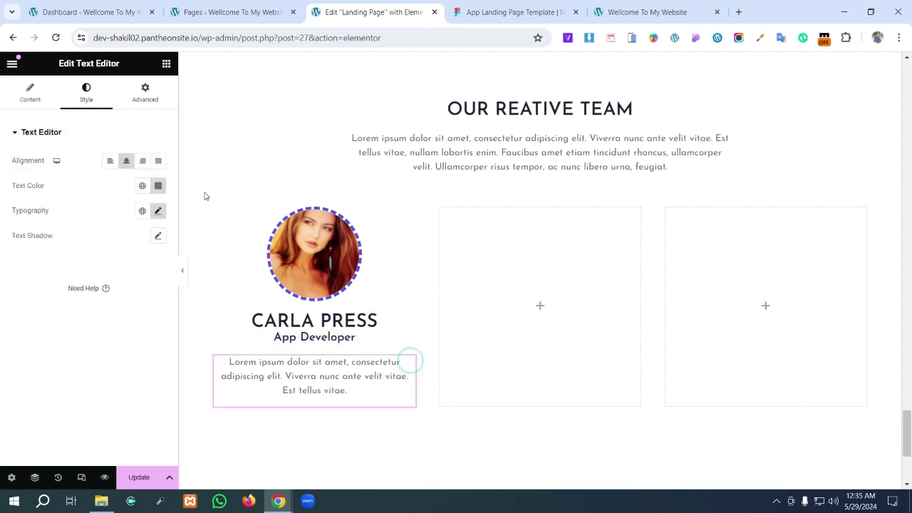
left_click(145, 96)
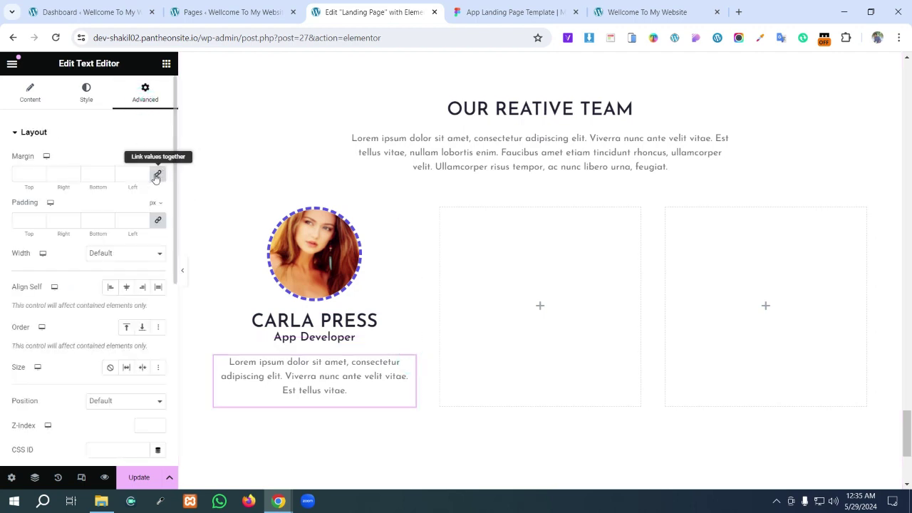
left_click(158, 174)
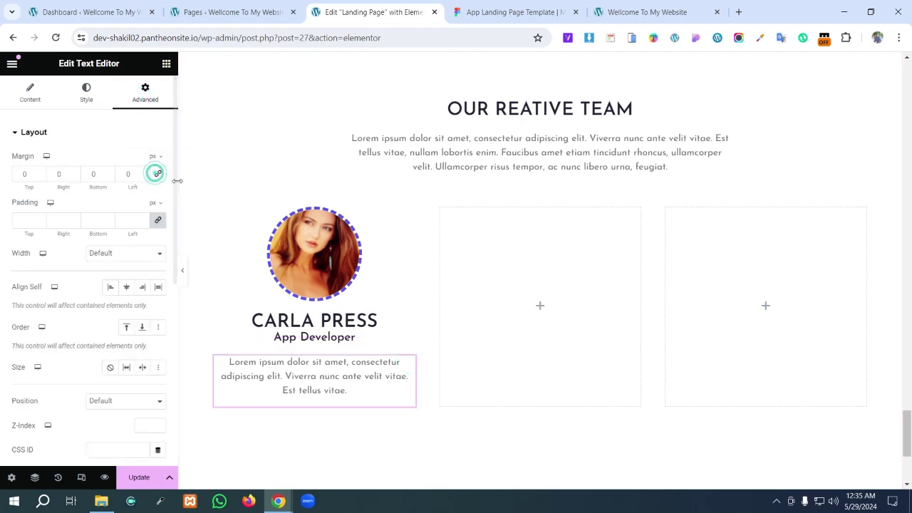
left_click(156, 222)
left_click(25, 174)
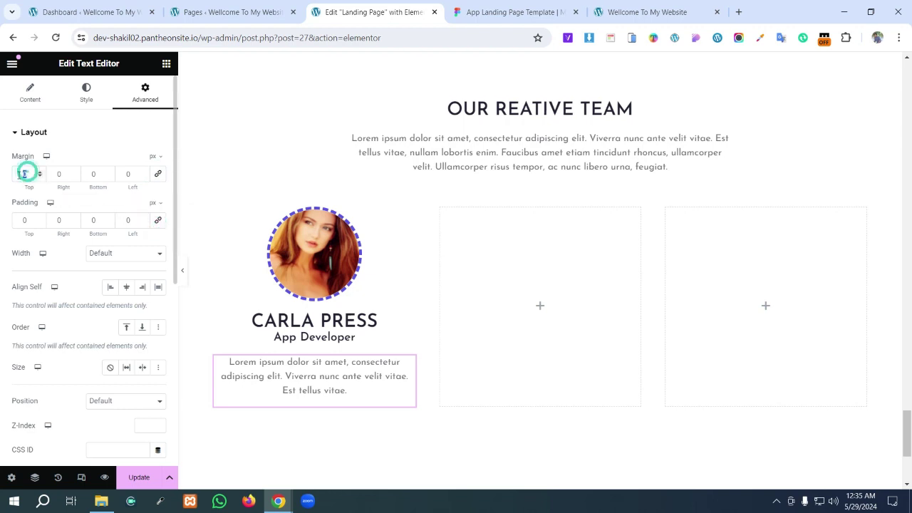
type("10")
left_click(19, 174)
type("-")
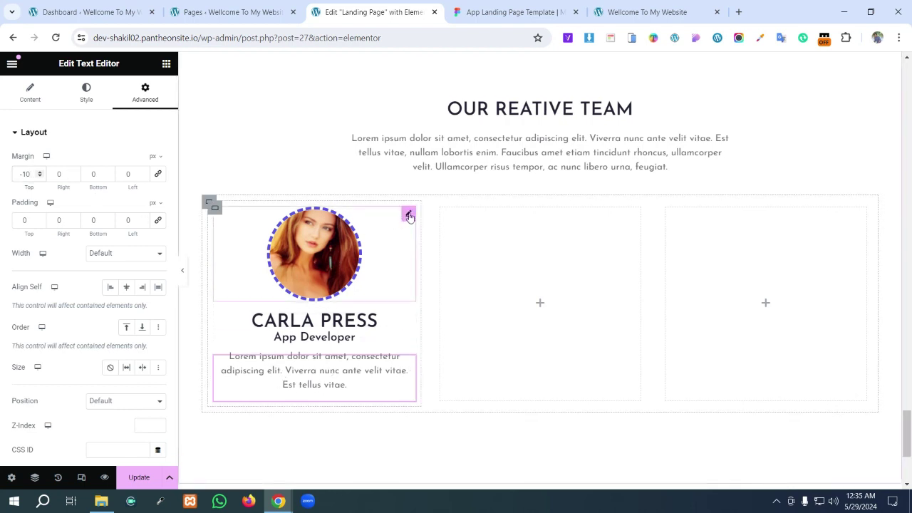
left_click(507, 9)
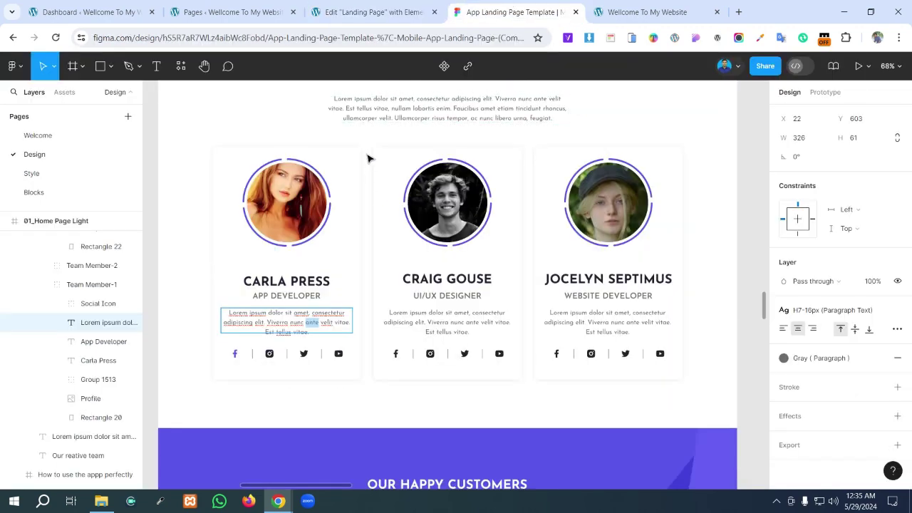
- Select the 1170×781 white team section frame in Figma, then go back to Elementor
key("Escape")
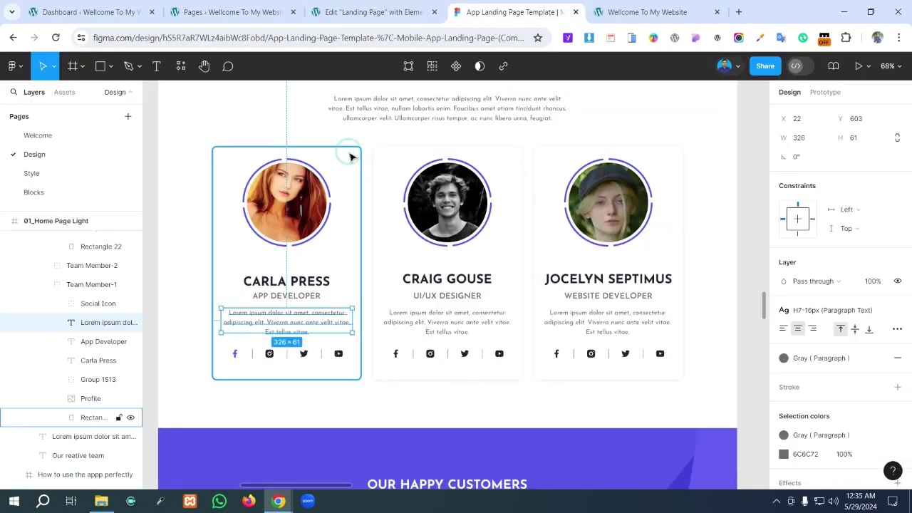
left_click(360, 157)
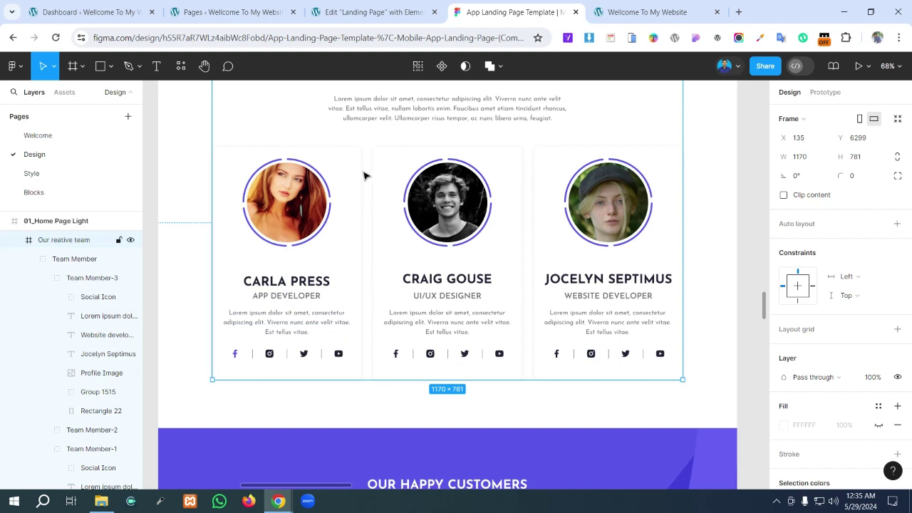
left_click(371, 12)
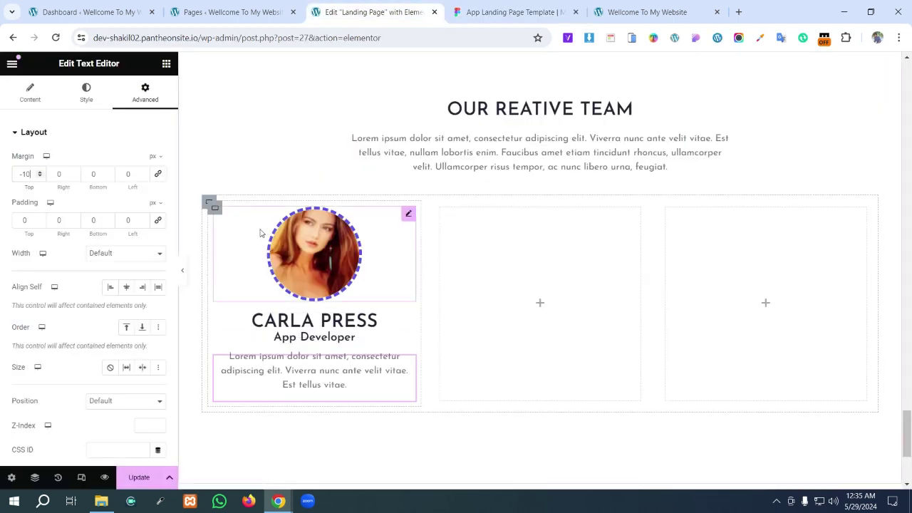
- Add a box shadow to the first card's container with spread -6
left_click(215, 211)
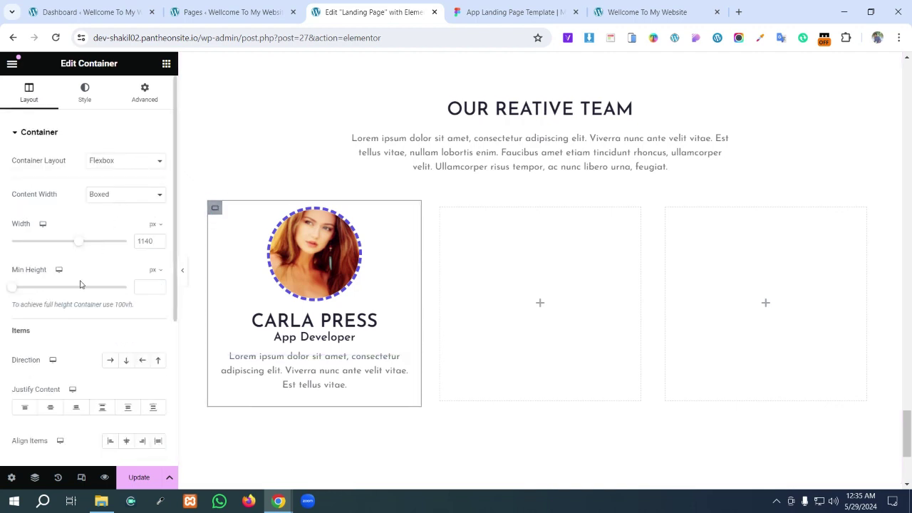
left_click(145, 94)
scroll(118, 314, "down", 5)
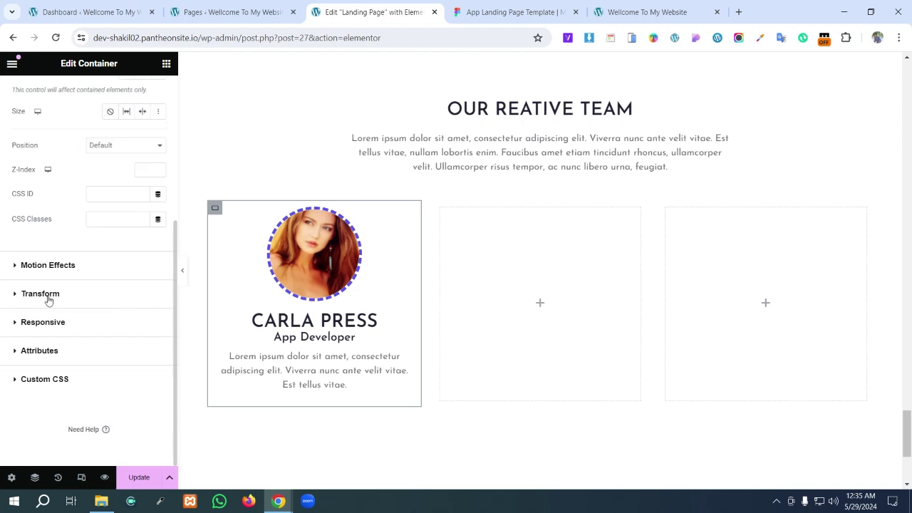
scroll(50, 300, "up", 5)
left_click(85, 93)
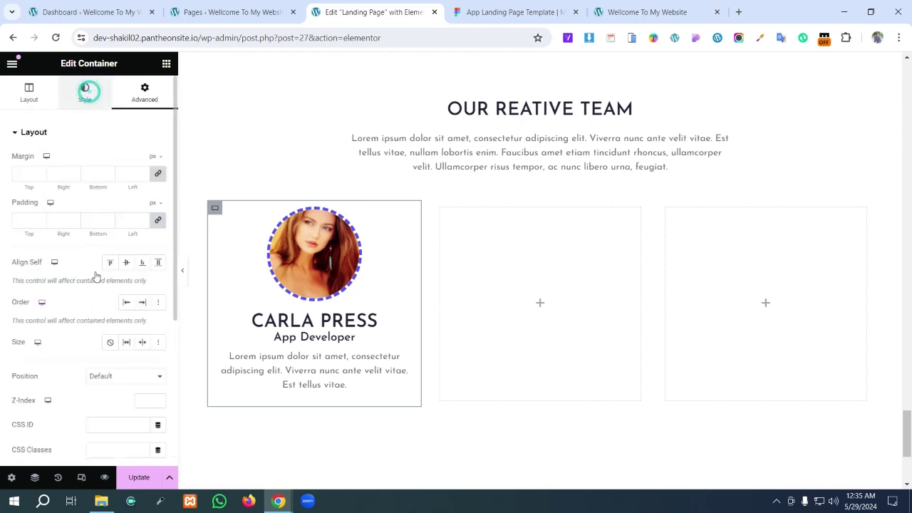
left_click(19, 263)
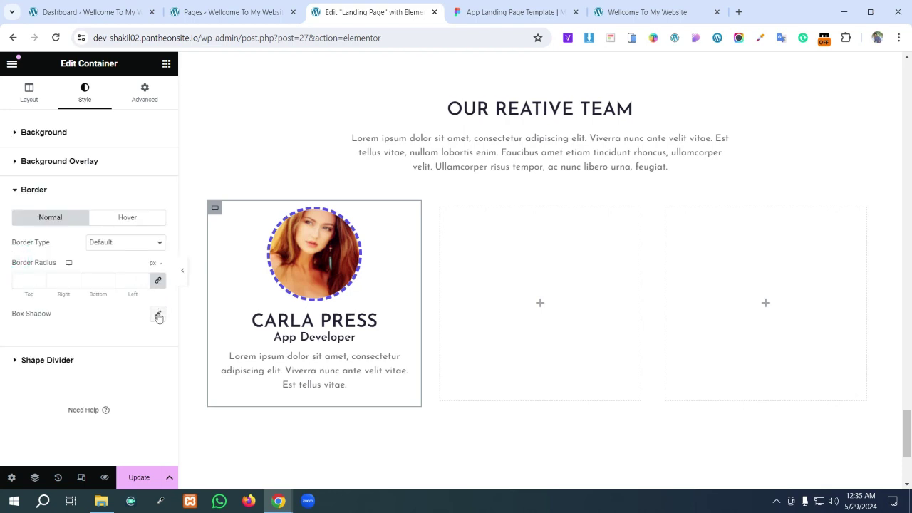
left_click(158, 315)
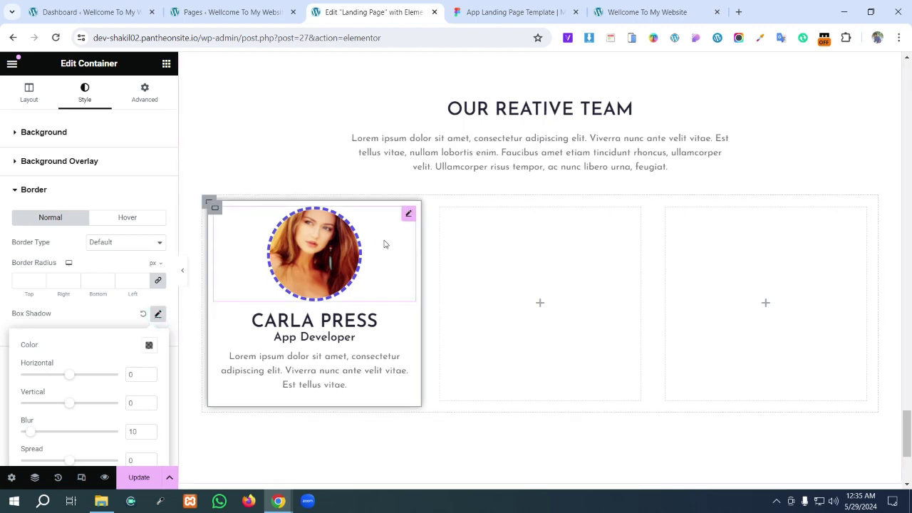
scroll(93, 374, "down", 1)
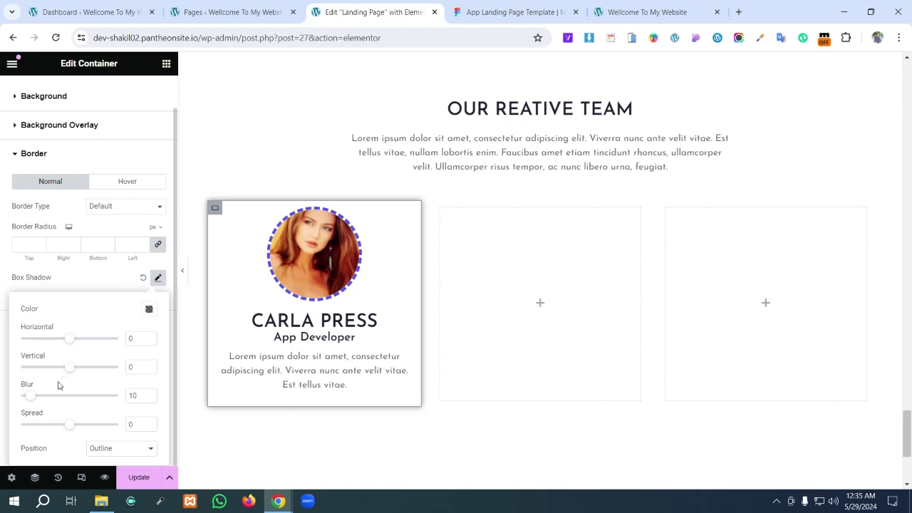
left_click_drag(68, 428, 71, 429)
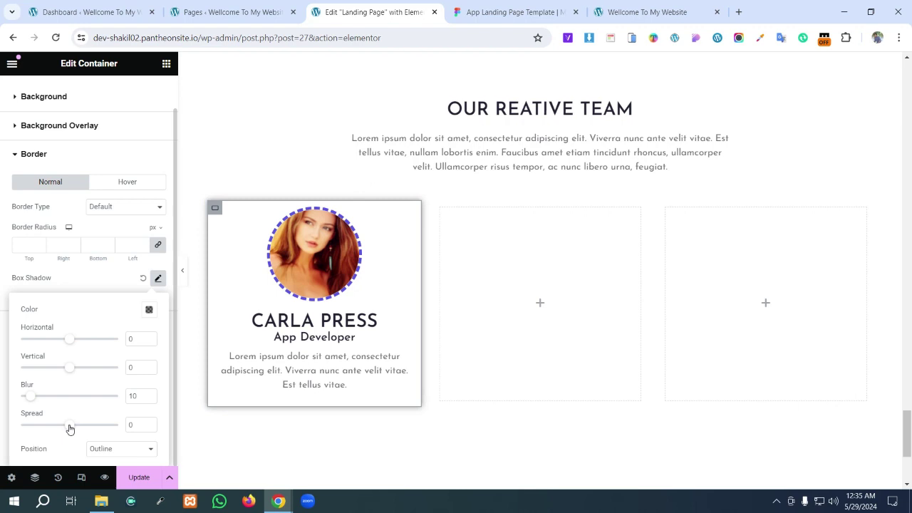
- Set the shadow colour to black at 0.4 opacity
left_click(149, 311)
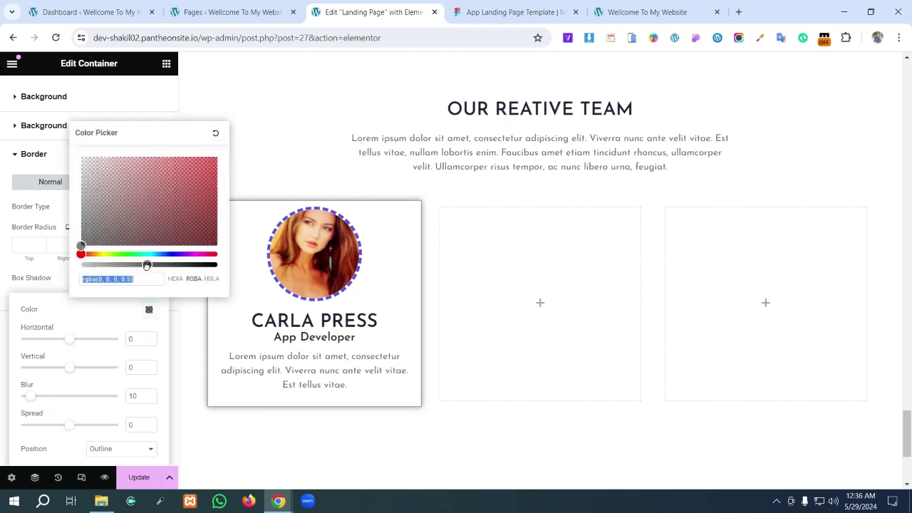
left_click_drag(147, 265, 129, 275)
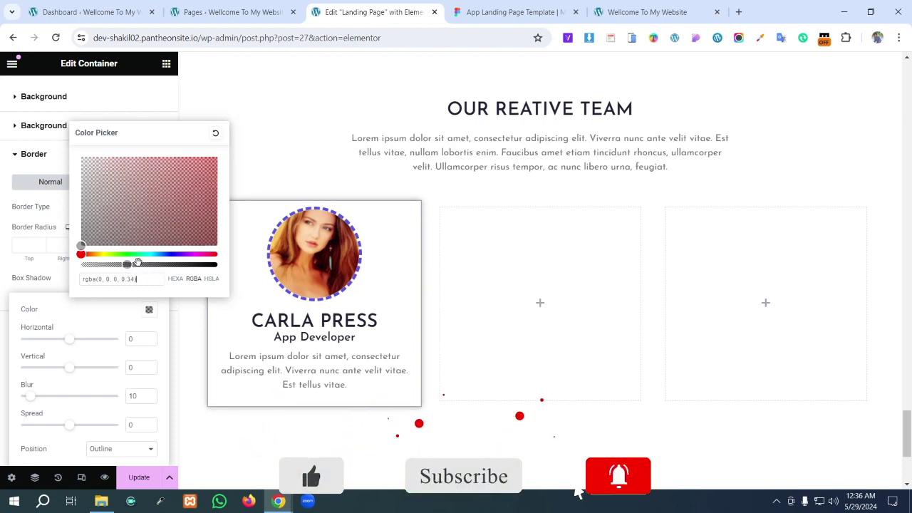
left_click(131, 265)
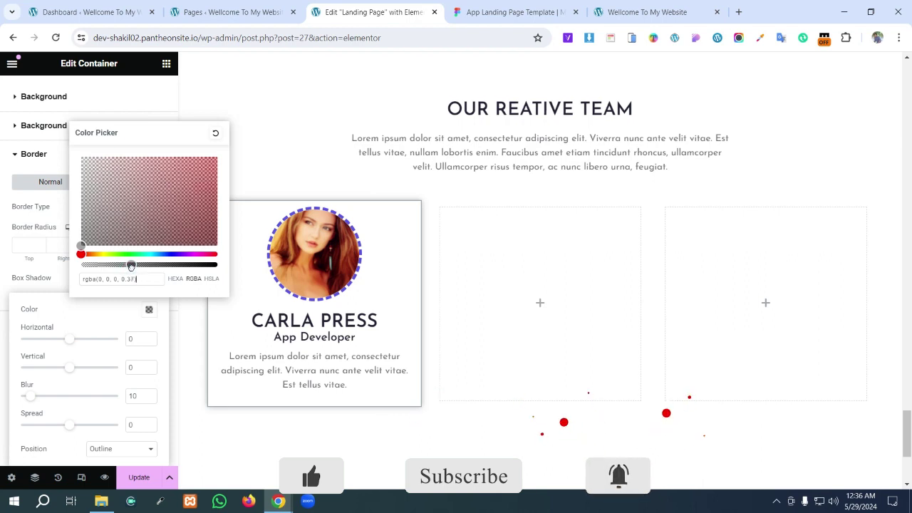
left_click_drag(131, 265, 136, 265)
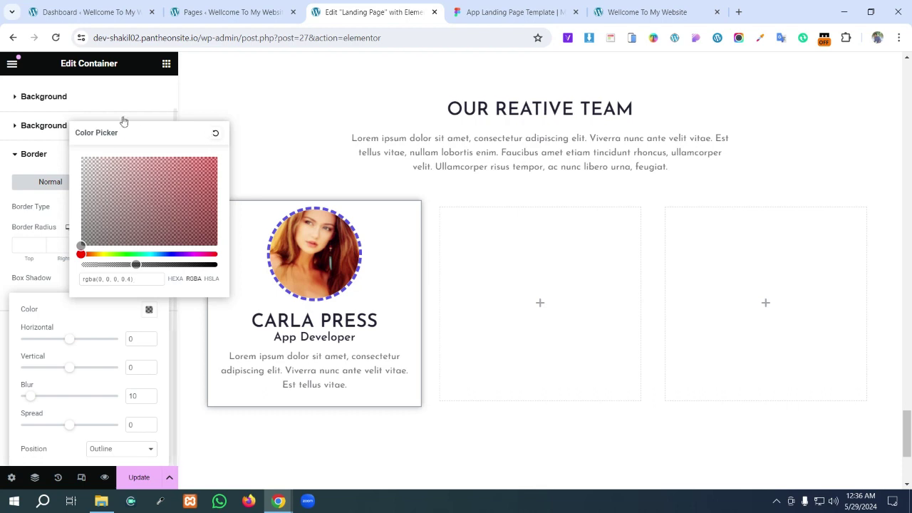
left_click(8, 266)
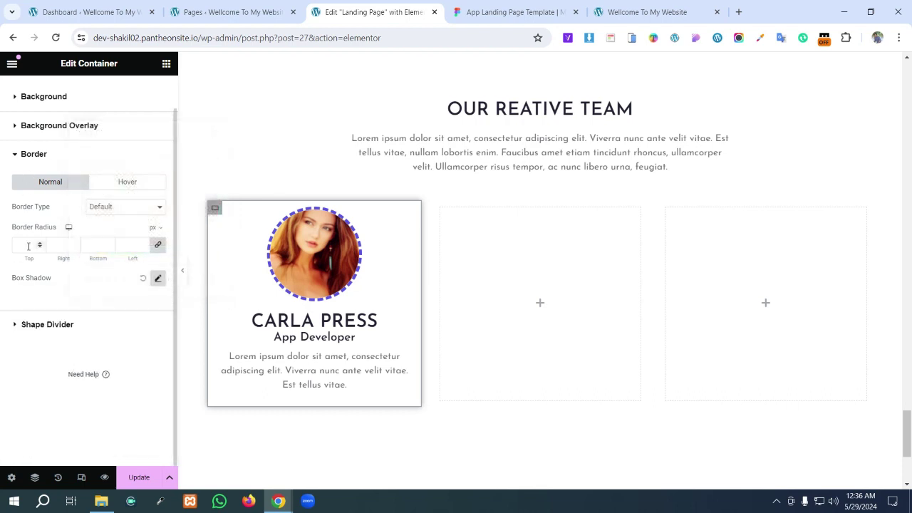
- Round the card's corners with a 10 px border radius on all sides
left_click(22, 244)
type("10")
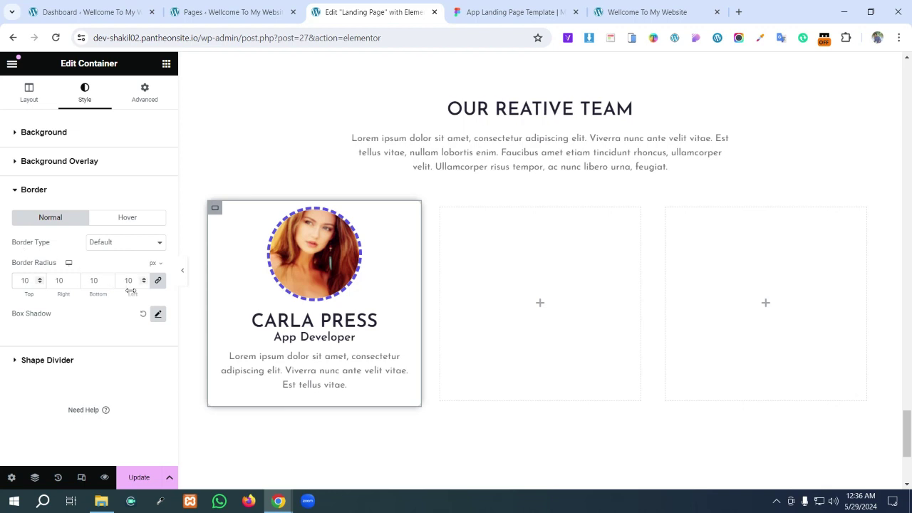
left_click(504, 235)
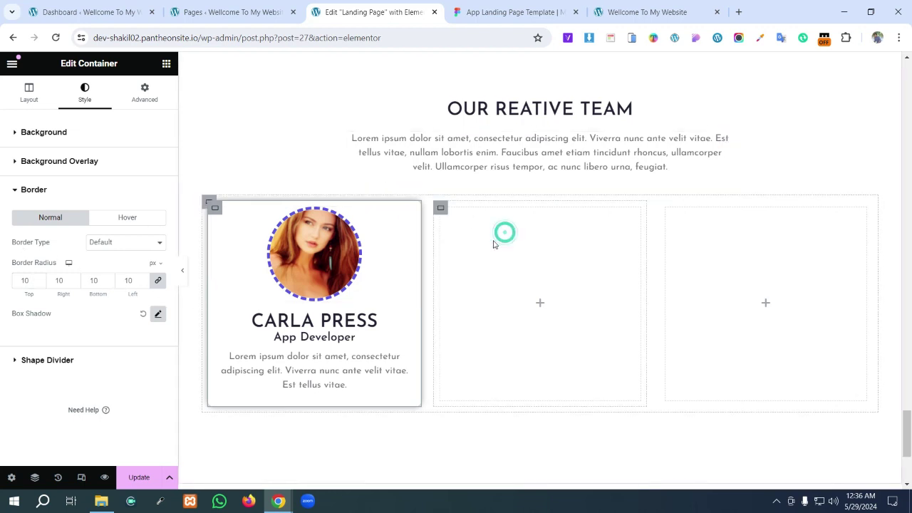
left_click(492, 241)
left_click(436, 155)
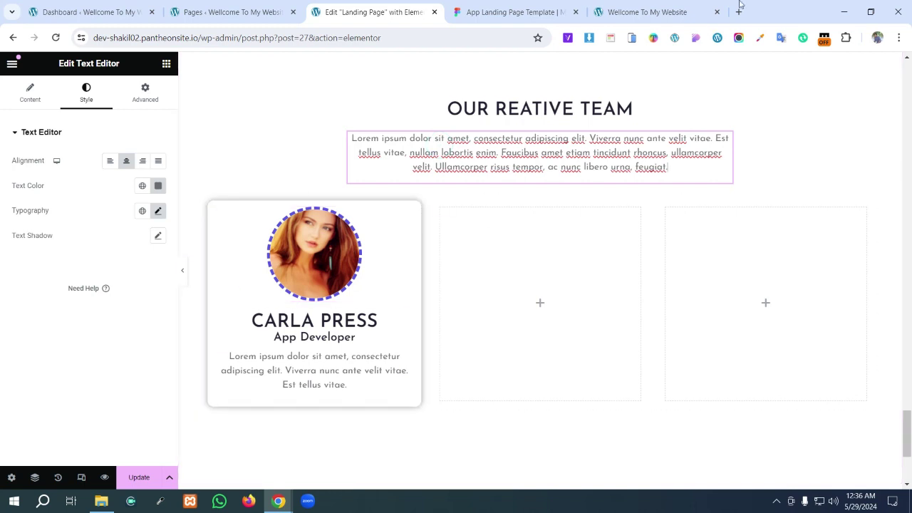
left_click(512, 13)
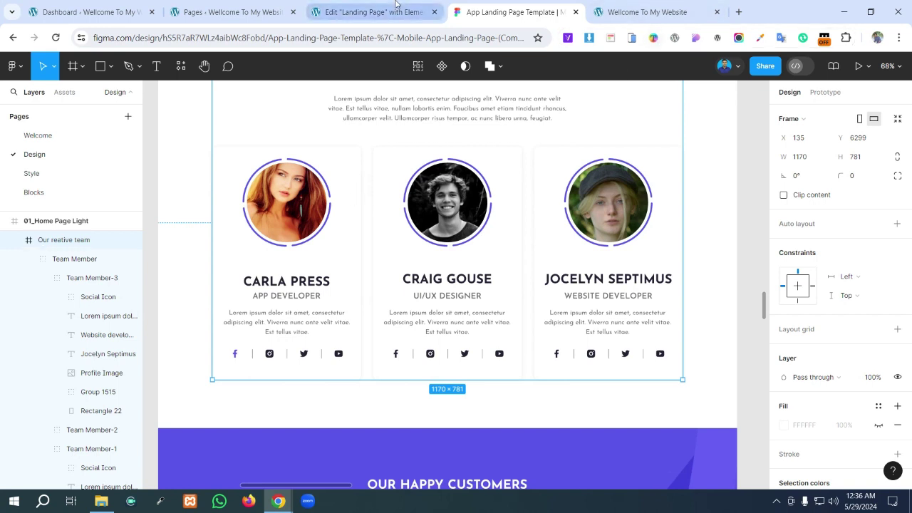
left_click(371, 12)
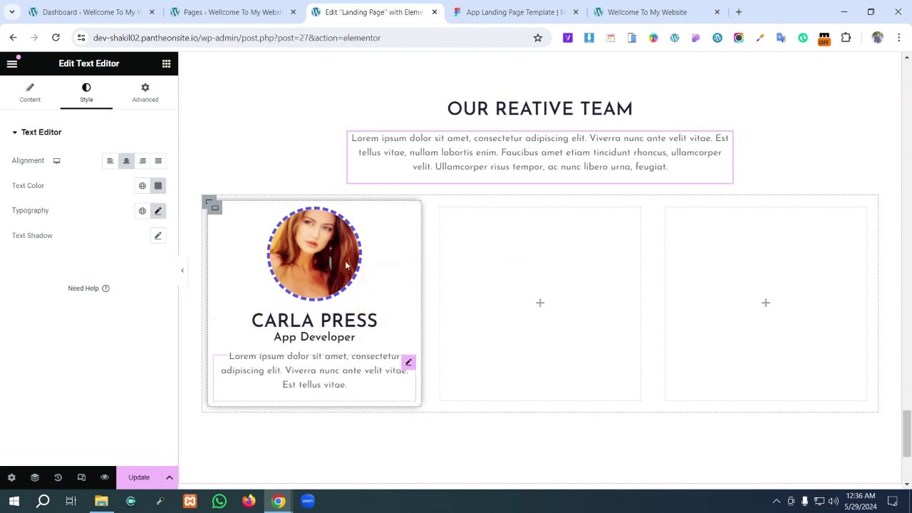
key("ctrl+Tab")
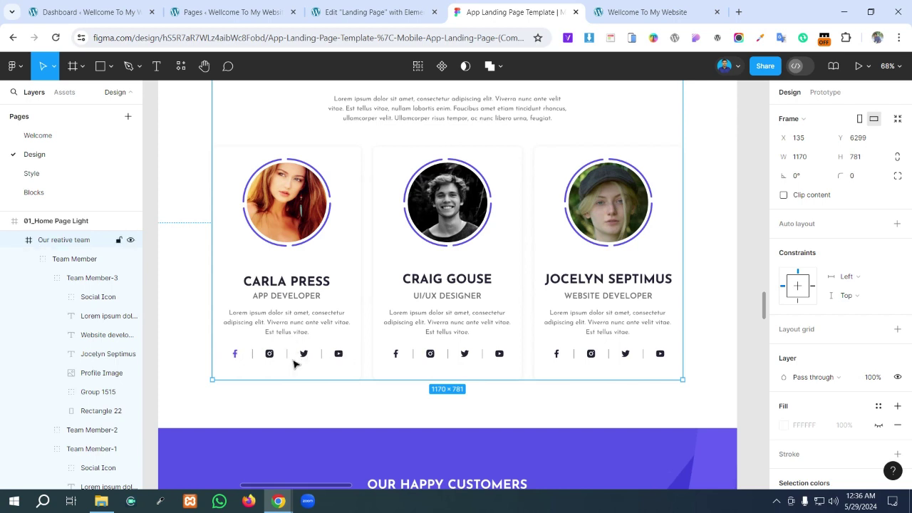
left_click(384, 6)
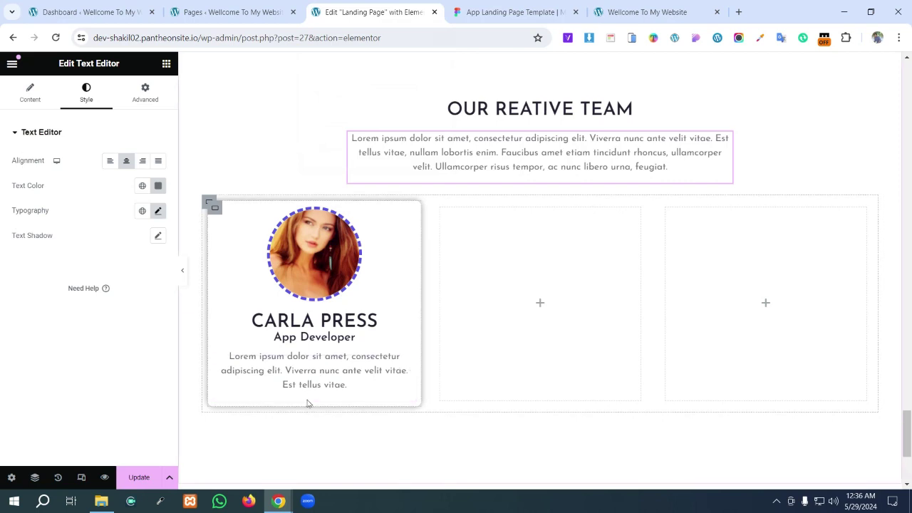
- Add an empty container below the card text with padding and margin set to 0
left_click(166, 65)
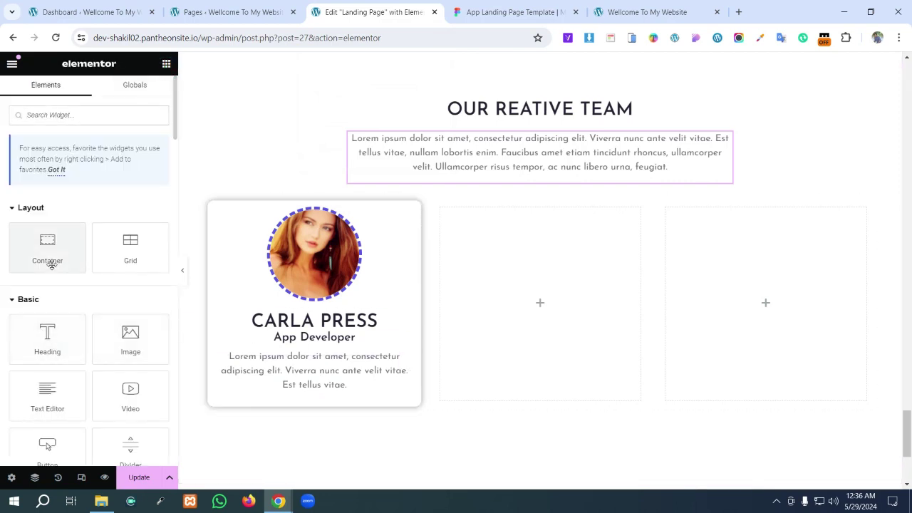
left_click_drag(51, 264, 249, 404)
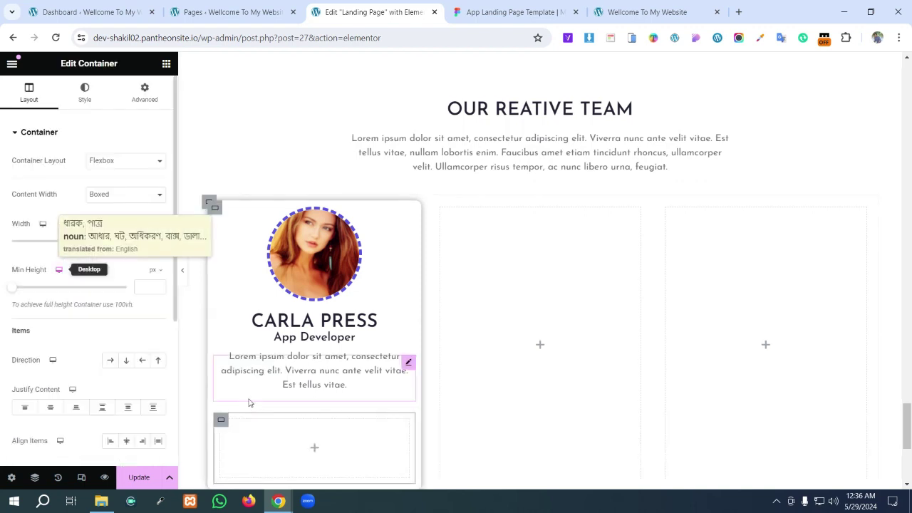
scroll(255, 421, "down", 2)
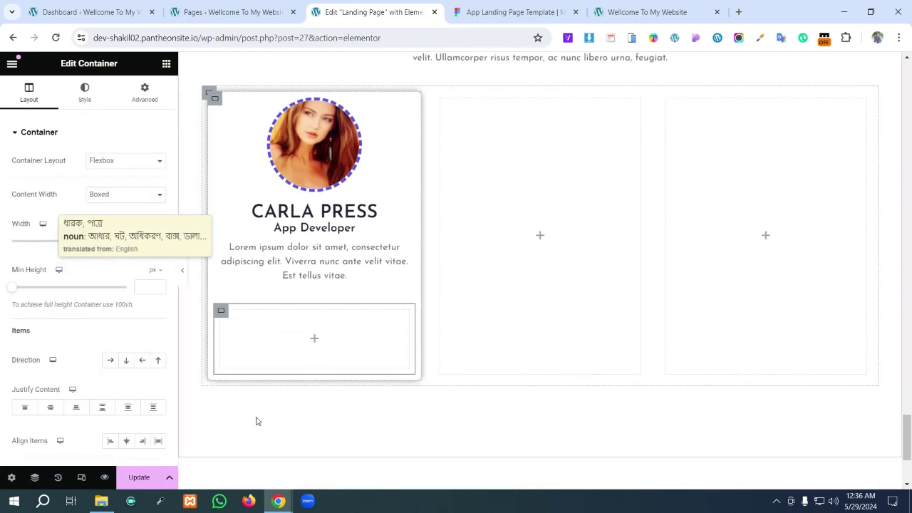
left_click(222, 303)
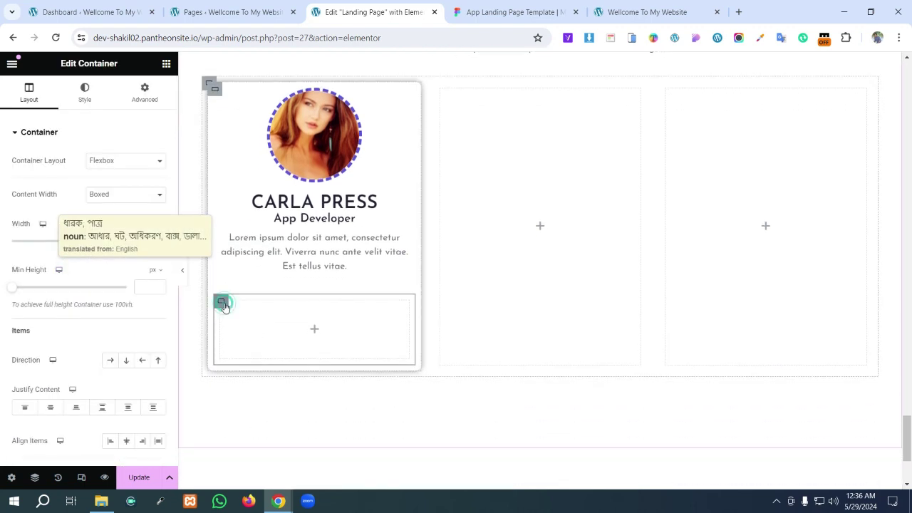
left_click(147, 93)
left_click(158, 220)
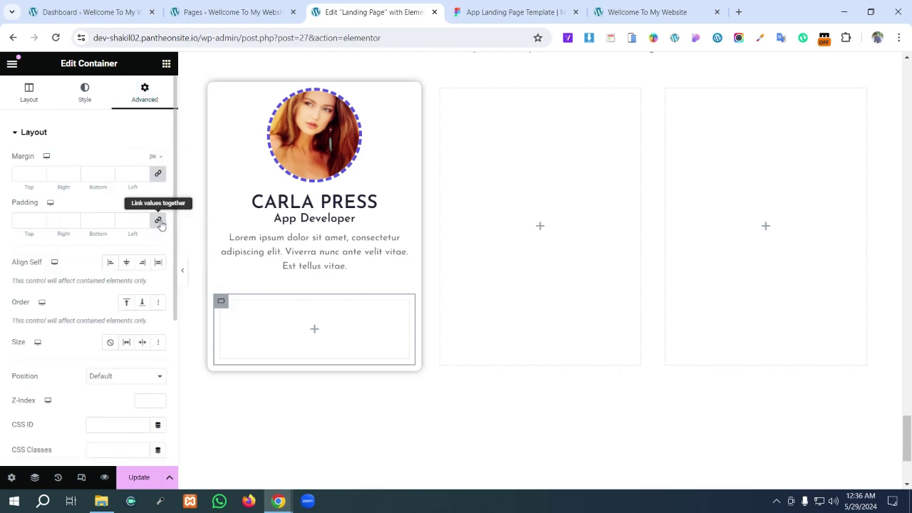
left_click(156, 175)
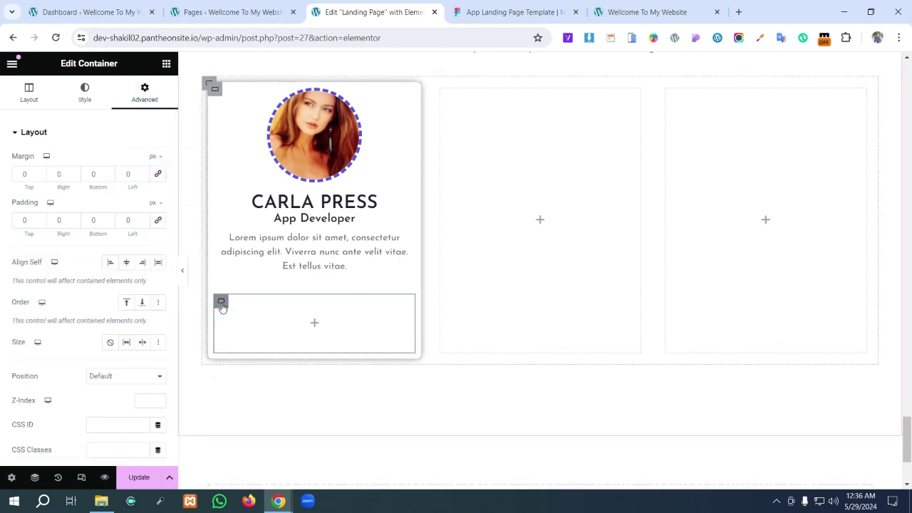
- Check the Figma social icons, then drop another container inside the new row
left_click(309, 324)
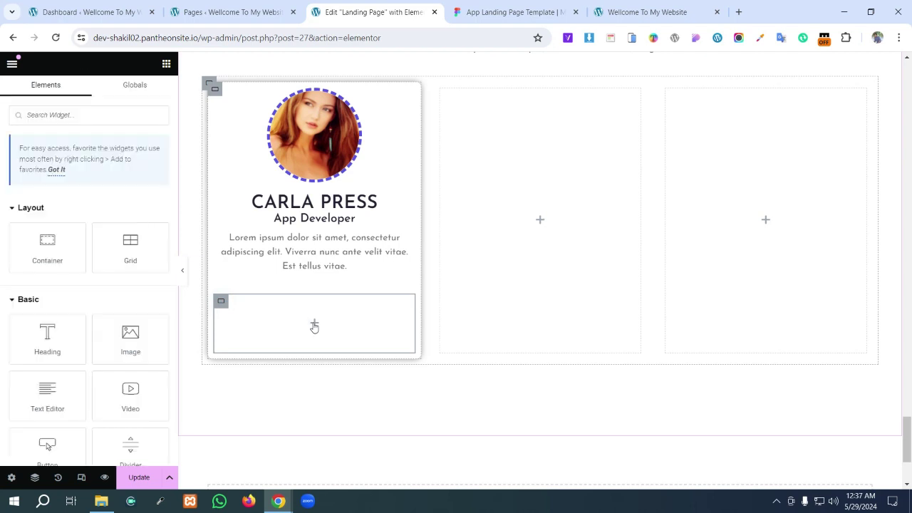
left_click(492, 12)
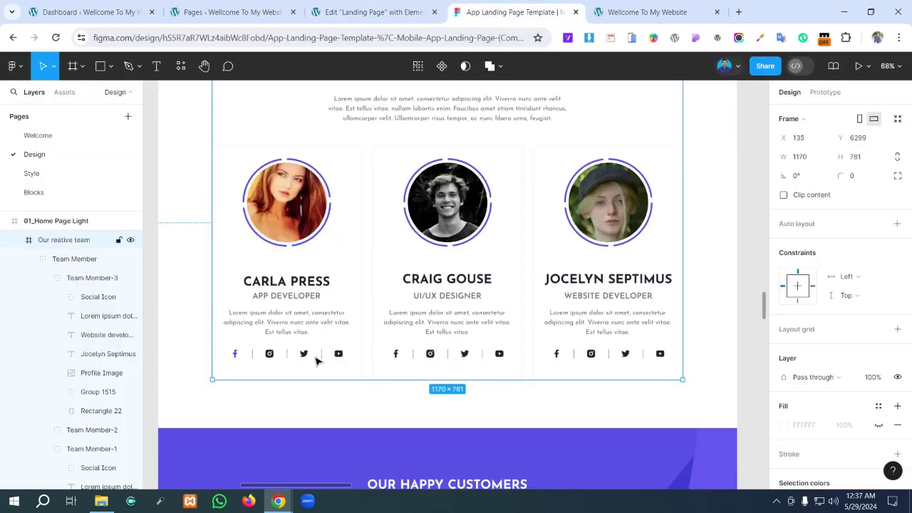
left_click(325, 5)
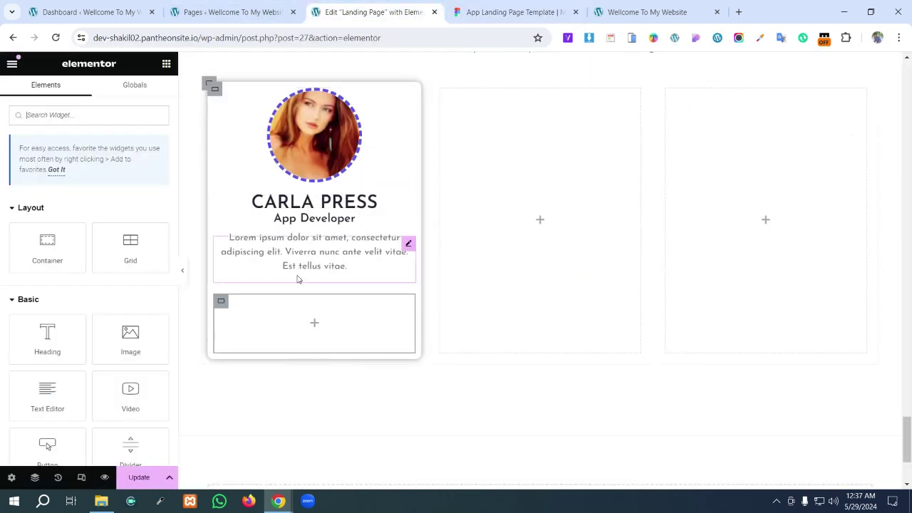
left_click_drag(48, 250, 283, 320)
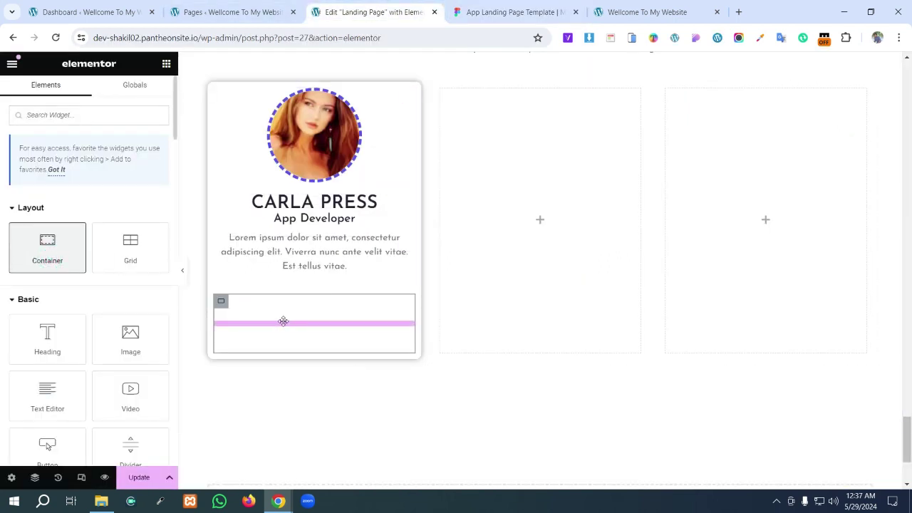
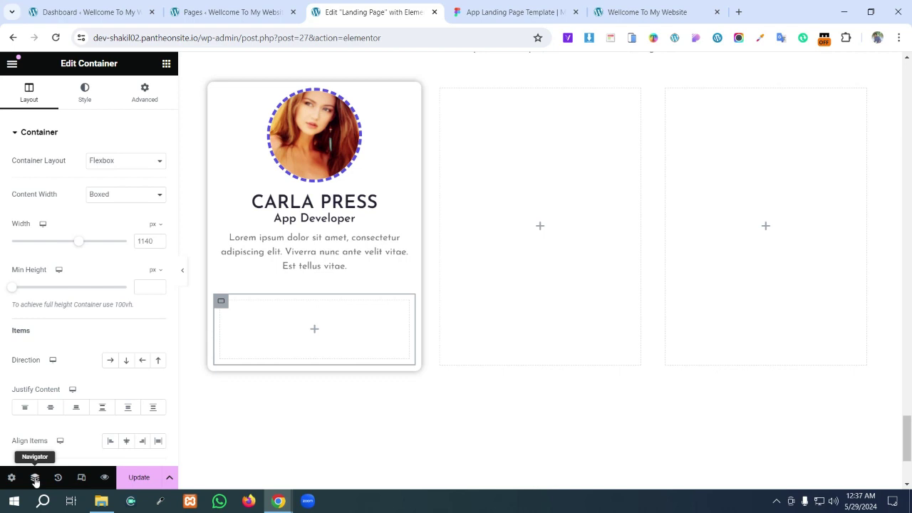
- In the Navigator, duplicate the first card's empty inner container until there are four
left_click(34, 478)
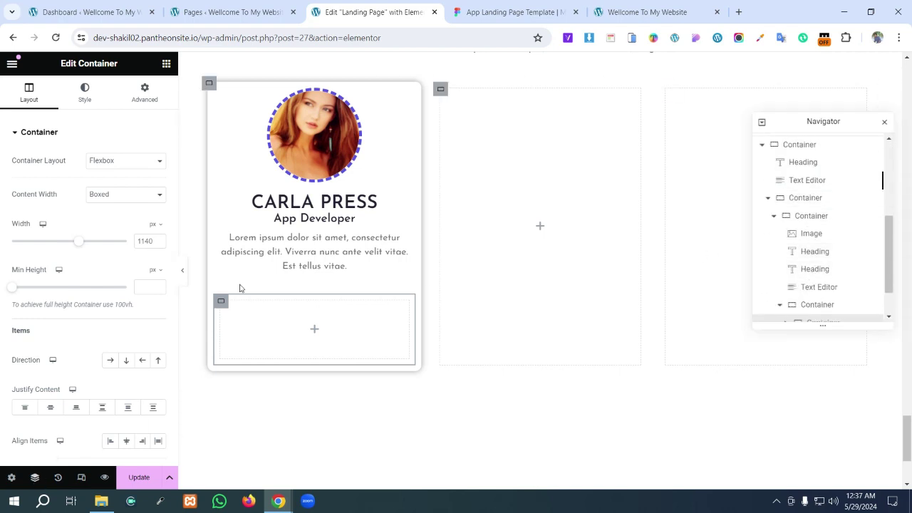
scroll(829, 238, "down", 1)
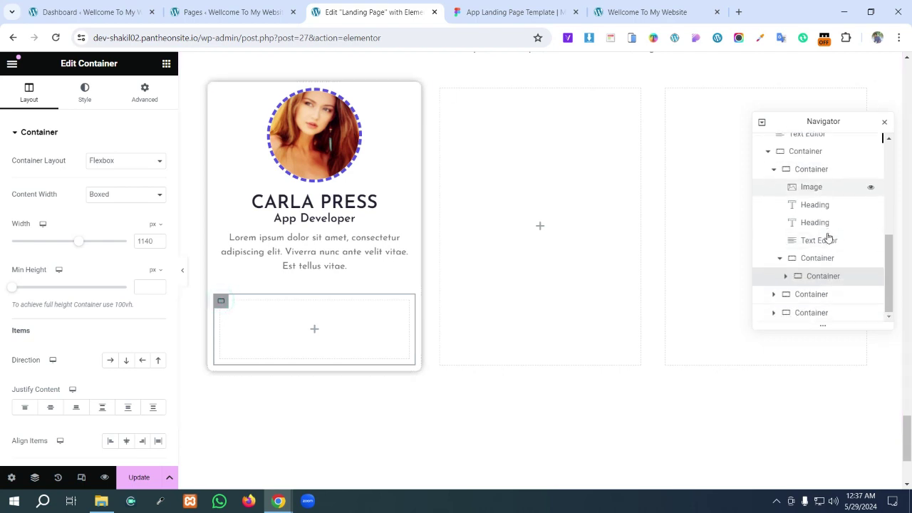
left_click(781, 296)
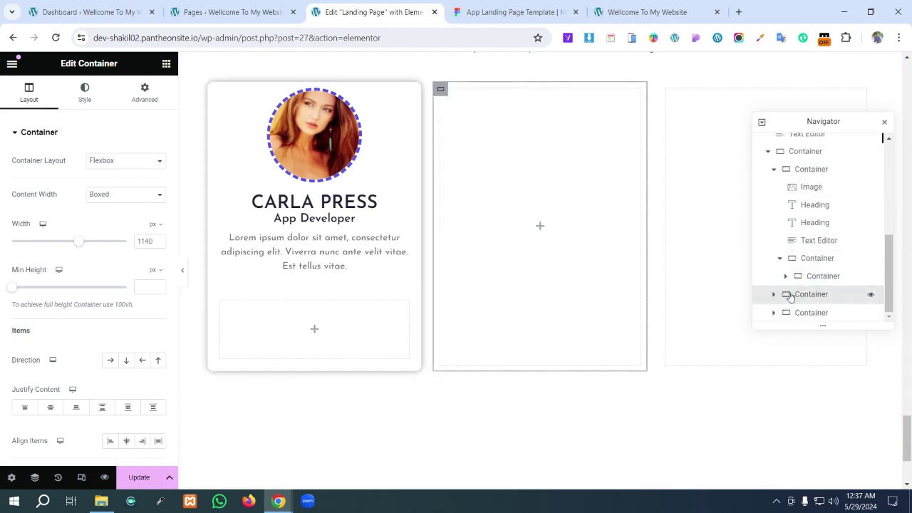
left_click(811, 276)
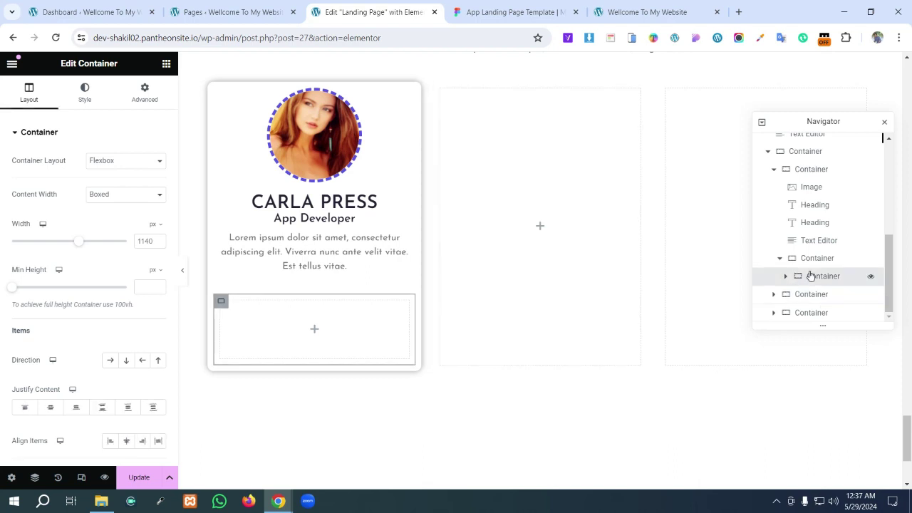
left_click(812, 260)
left_click(816, 277)
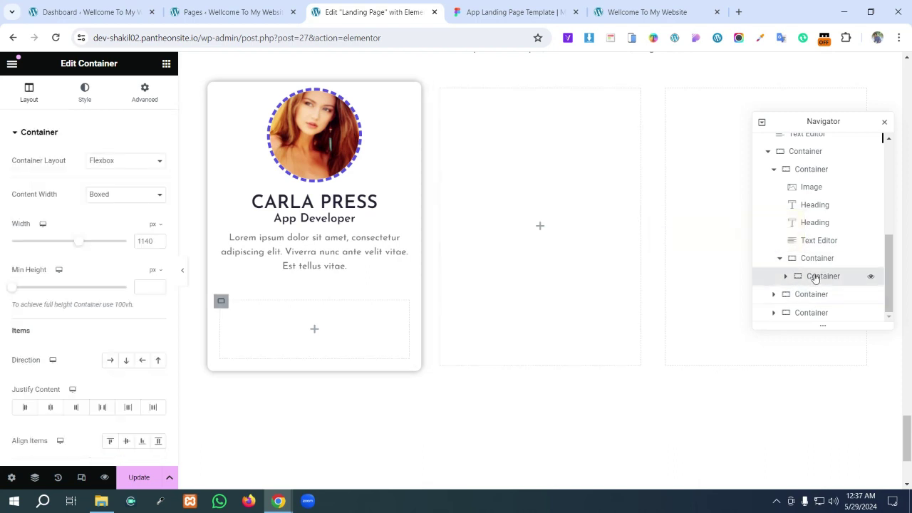
right_click(816, 278)
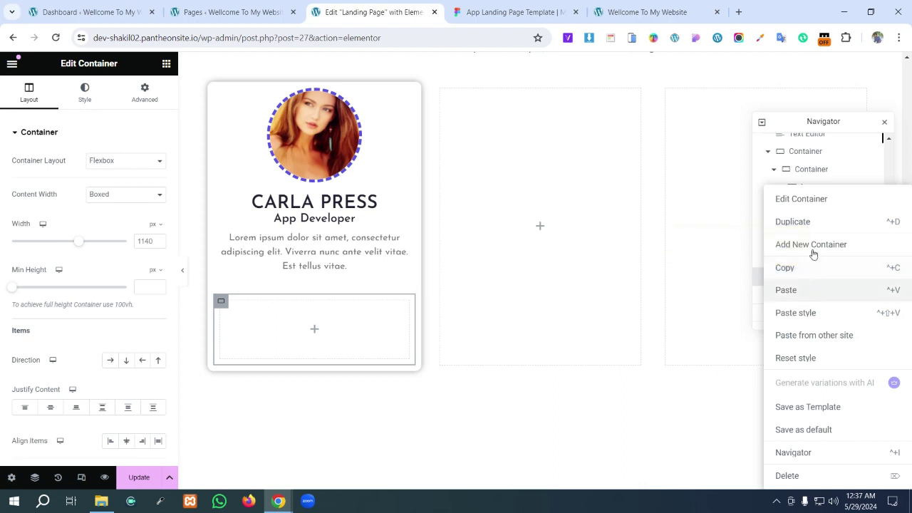
left_click(812, 222)
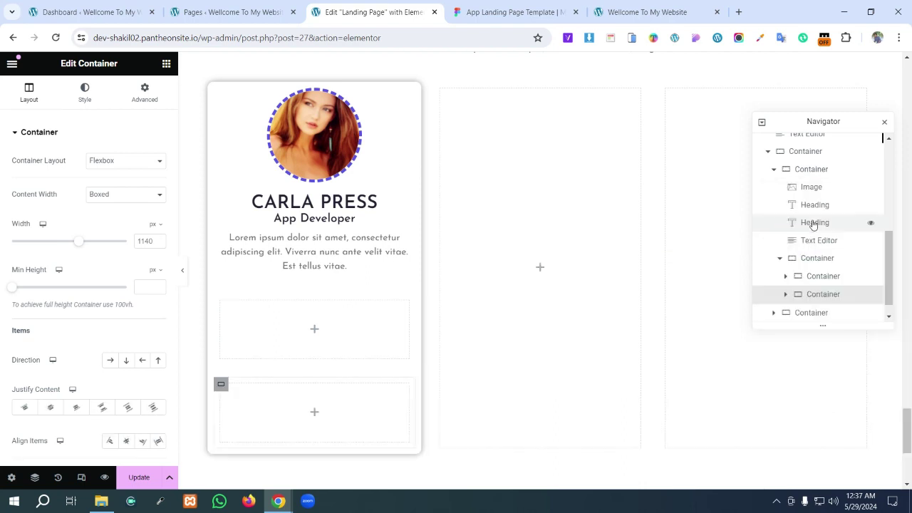
right_click(820, 294)
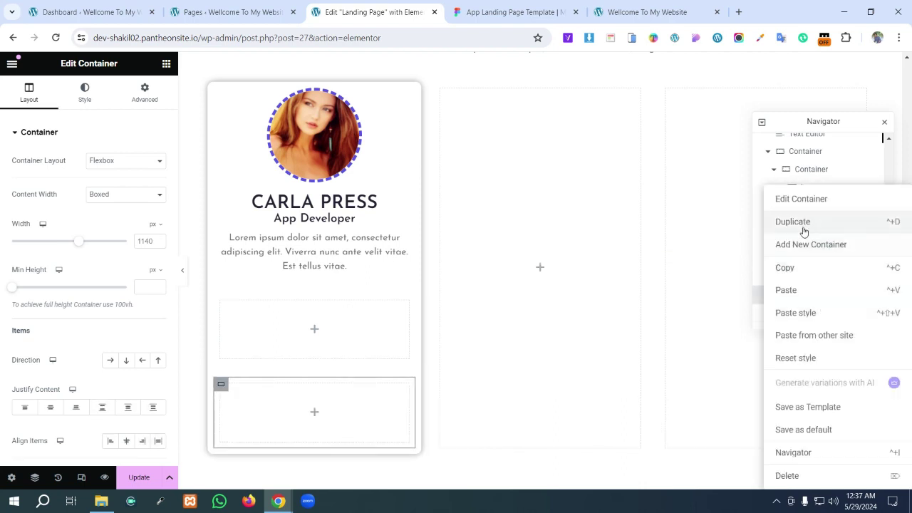
left_click(817, 292)
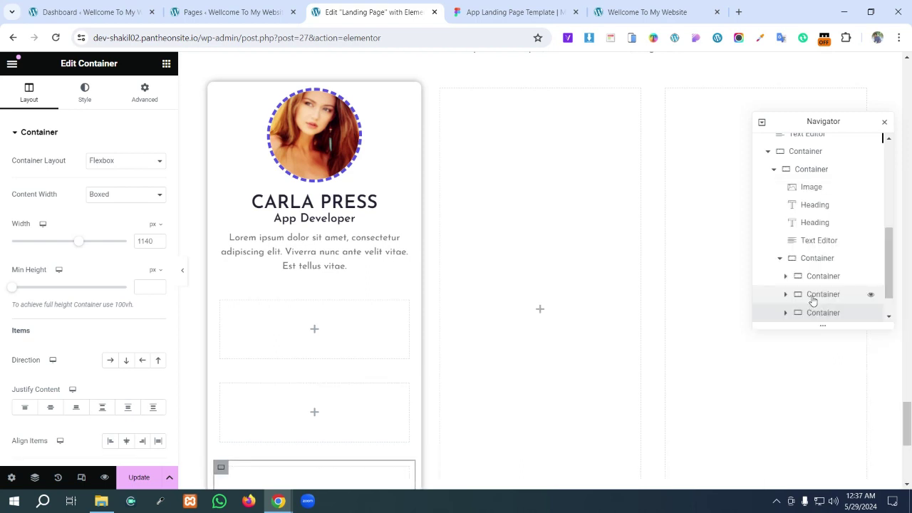
right_click(814, 296)
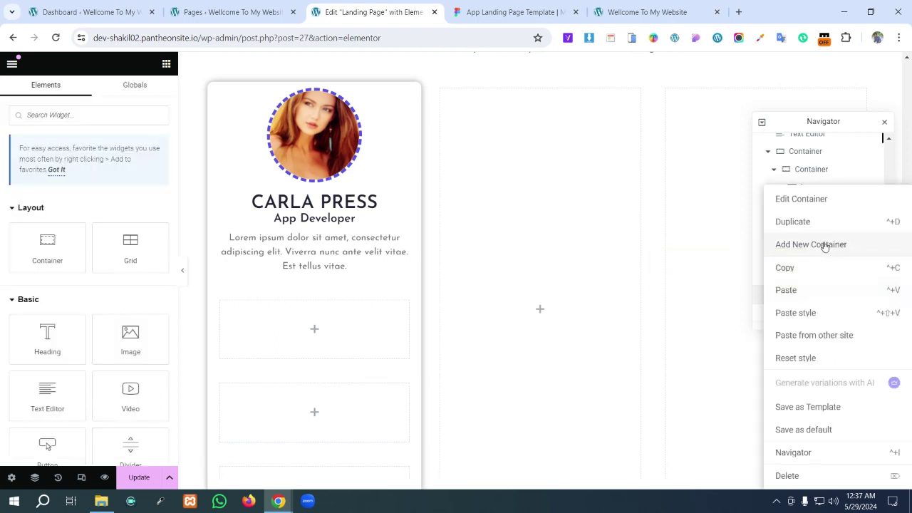
left_click(784, 246)
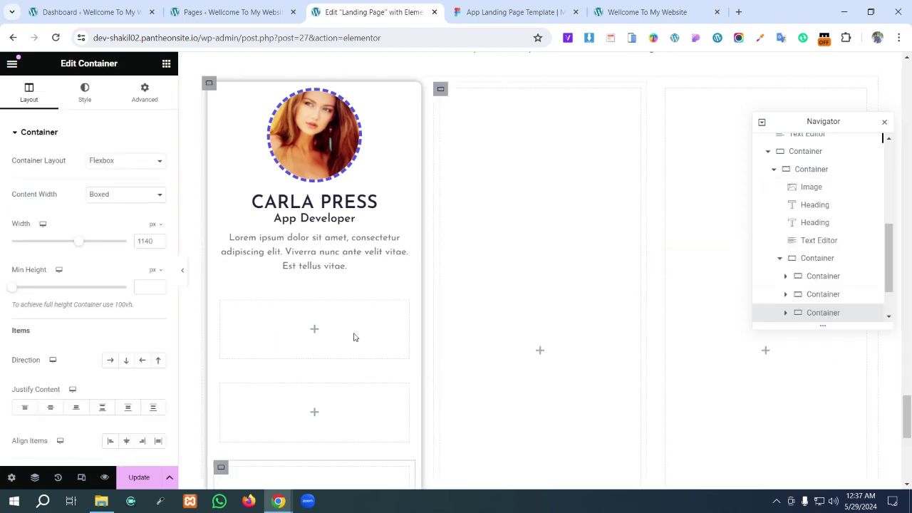
- Set the parent container's direction to Row so the four containers sit side by side
left_click(809, 259)
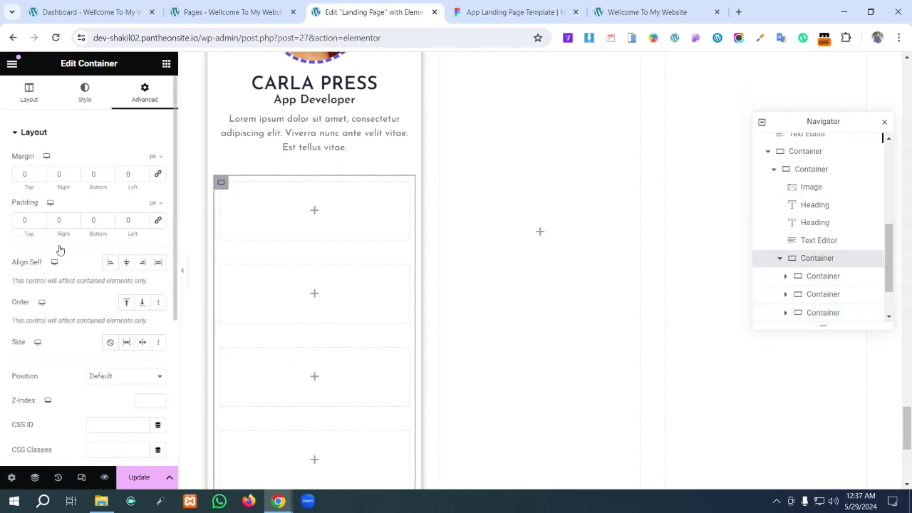
left_click(27, 99)
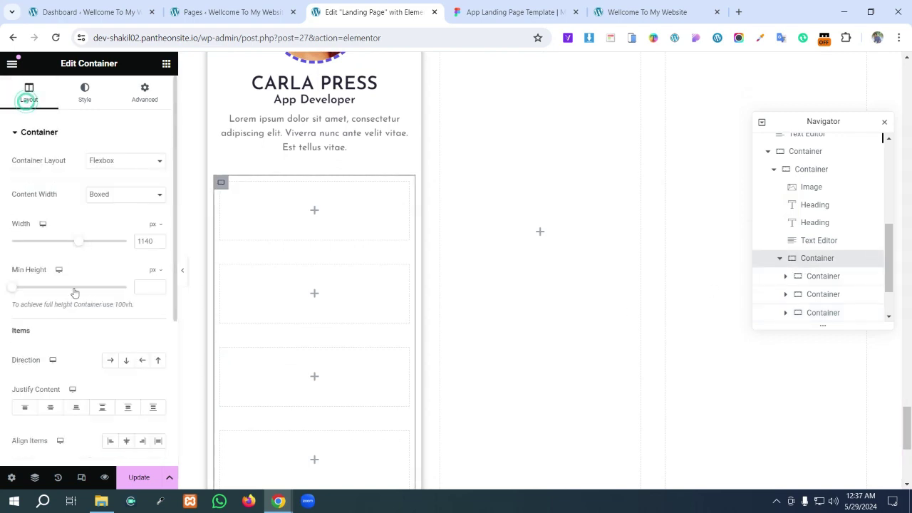
left_click(109, 364)
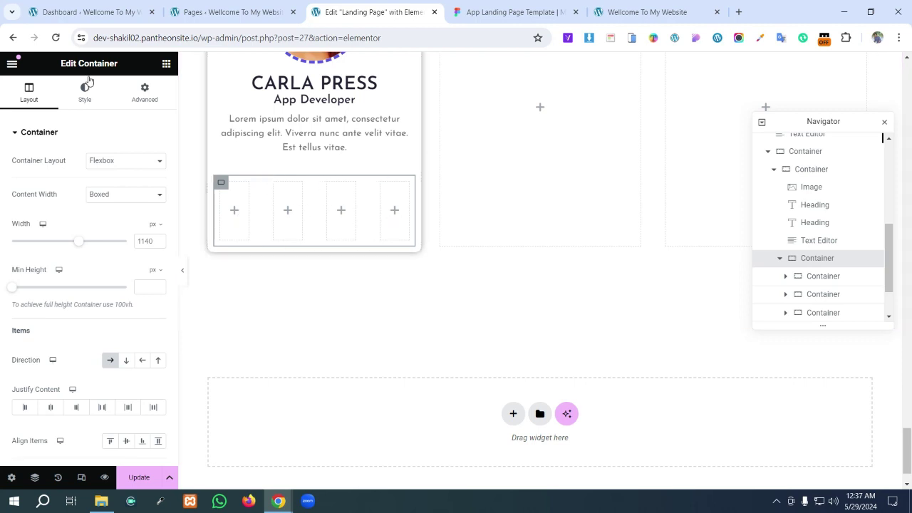
- Drop a Social Icons widget into the first slot and delete its Twitter and YouTube items
left_click(166, 66)
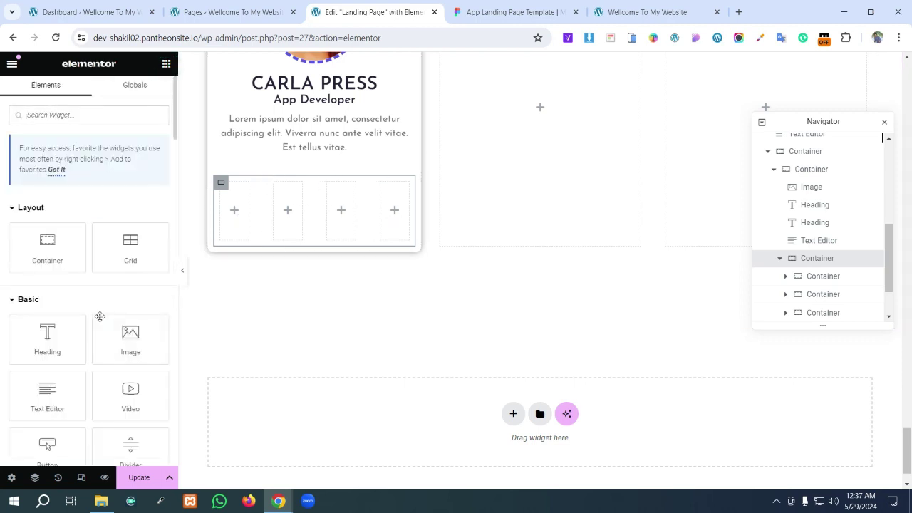
scroll(103, 320, "down", 5)
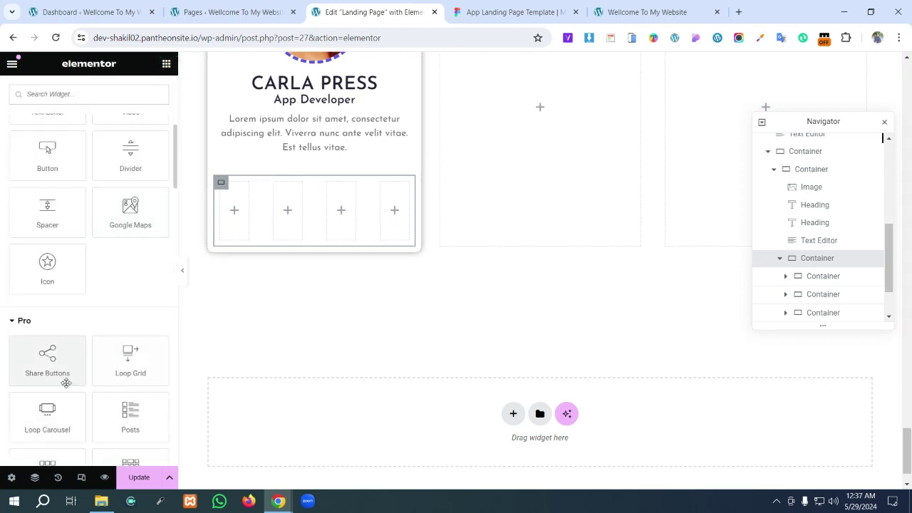
scroll(72, 375, "down", 5)
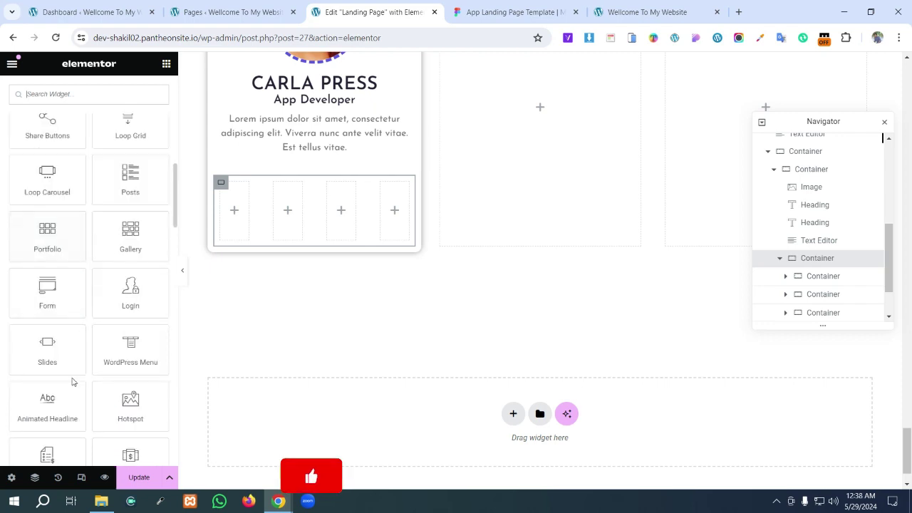
scroll(77, 379, "down", 8)
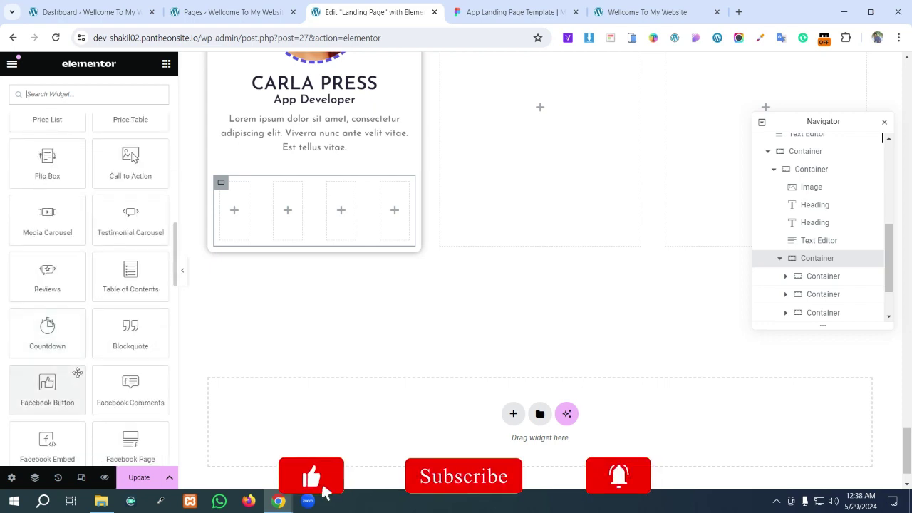
scroll(77, 372, "up", 15)
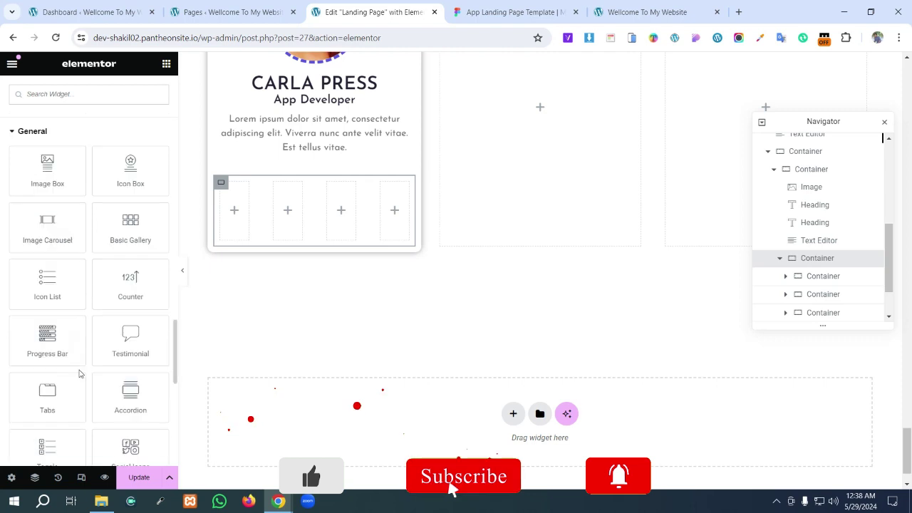
scroll(114, 342, "down", 3)
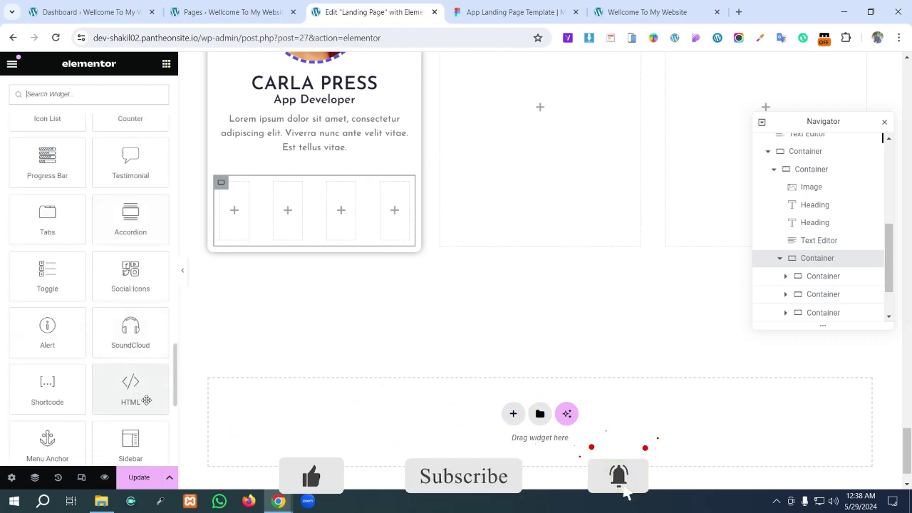
left_click_drag(126, 281, 235, 217)
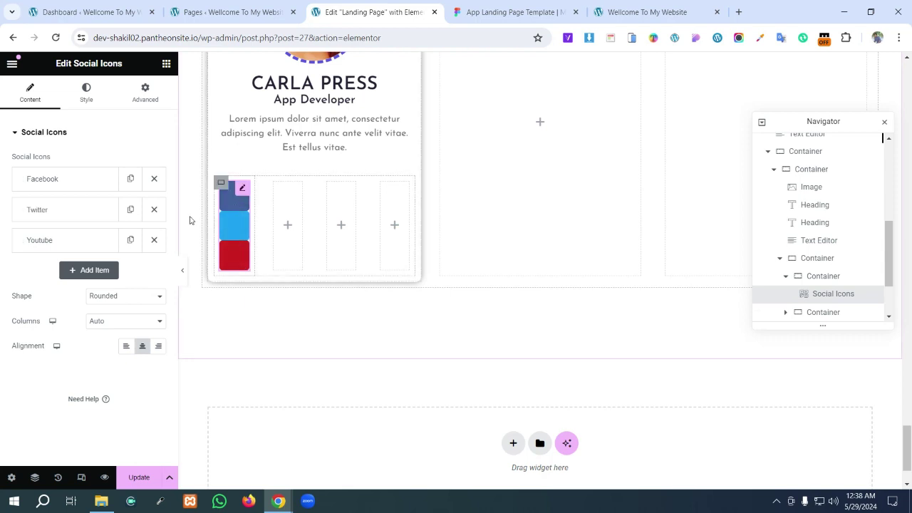
left_click(154, 210)
left_click(154, 209)
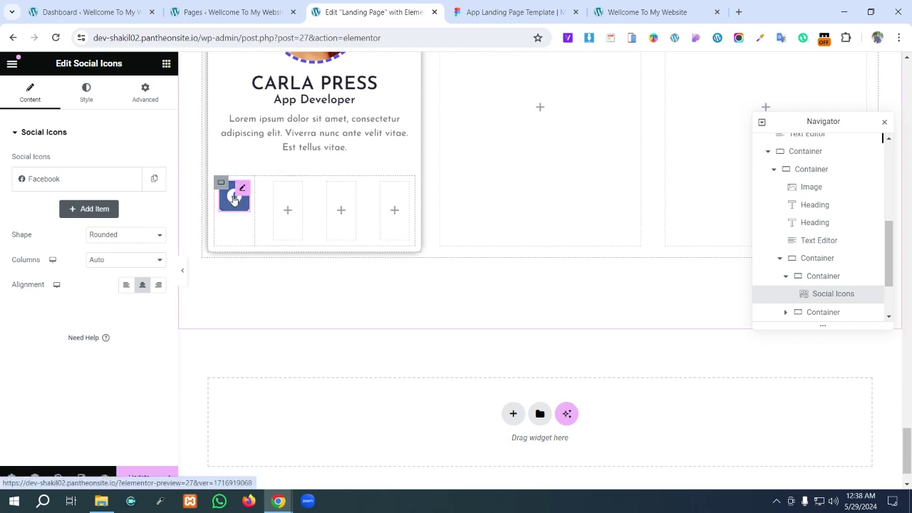
- In Figma, drill into the first card's YouTube icon and detach its Black style to reveal 232233
left_click(501, 5)
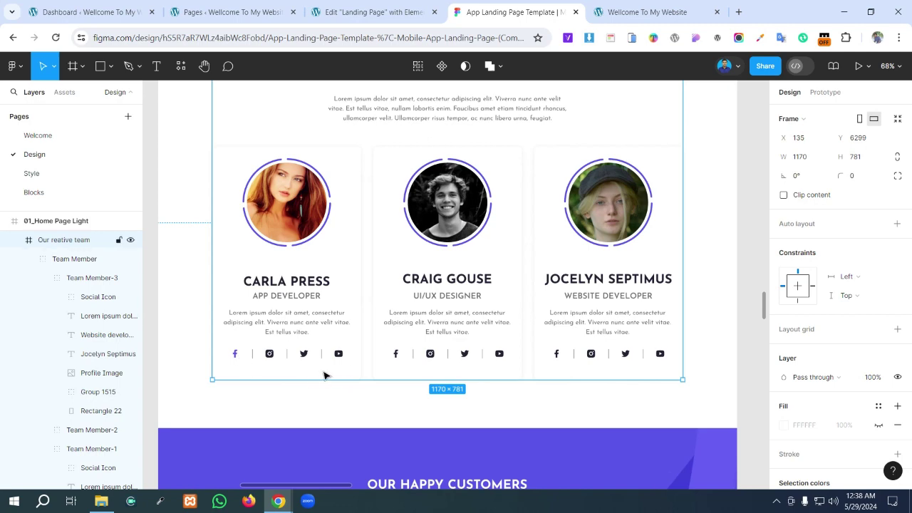
scroll(302, 363, "up", 5)
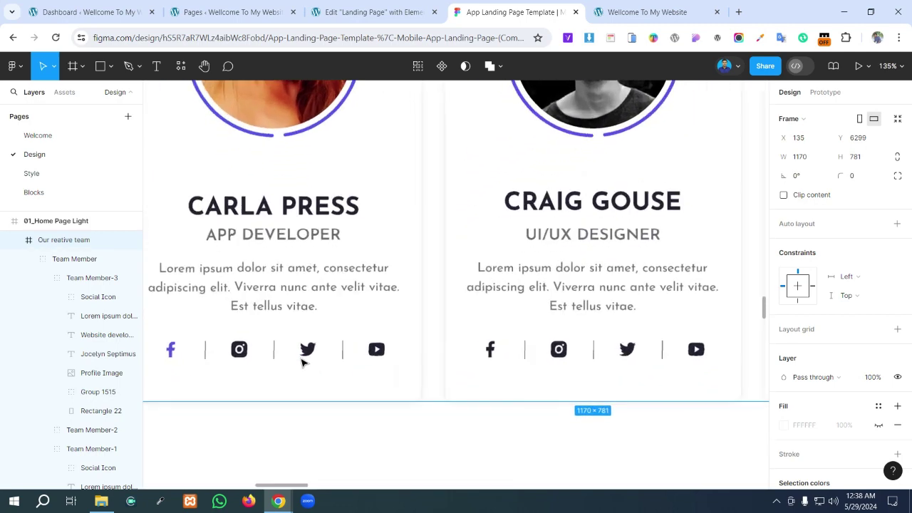
scroll(302, 363, "down", 2)
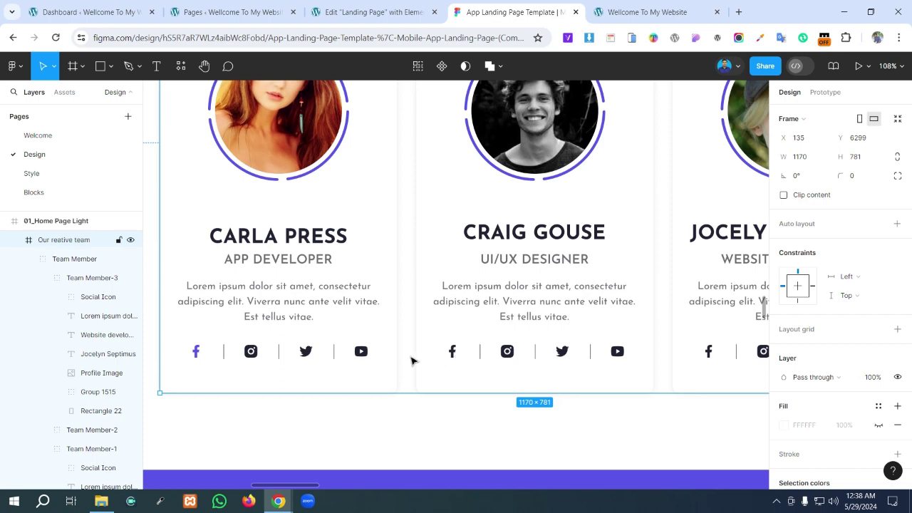
left_click(363, 355)
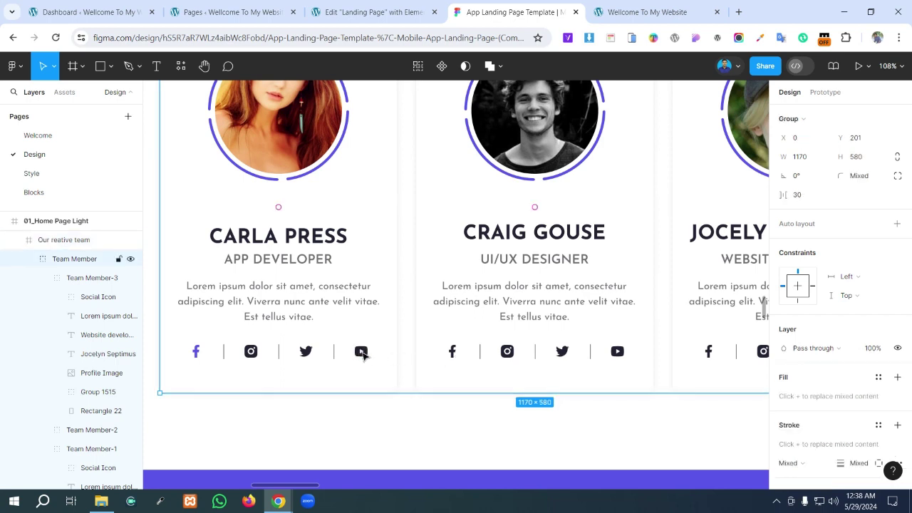
double_click(362, 355)
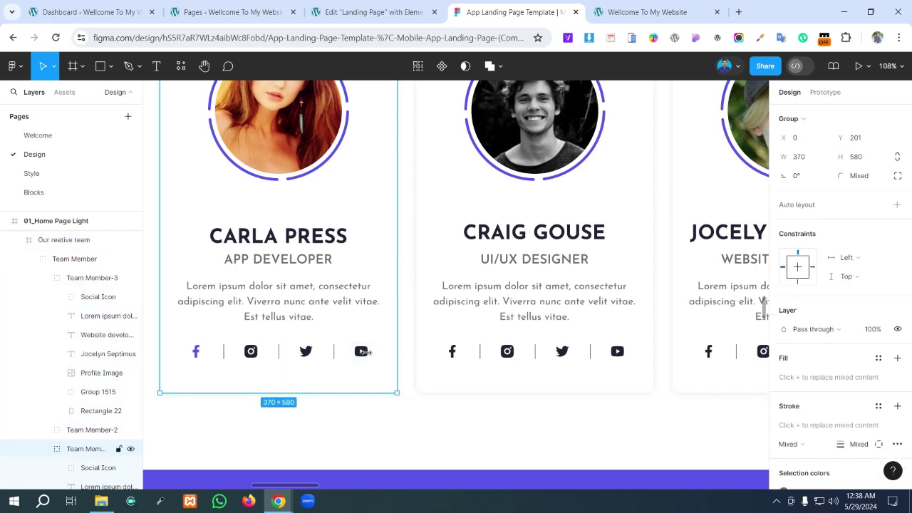
double_click(362, 352)
double_click(363, 353)
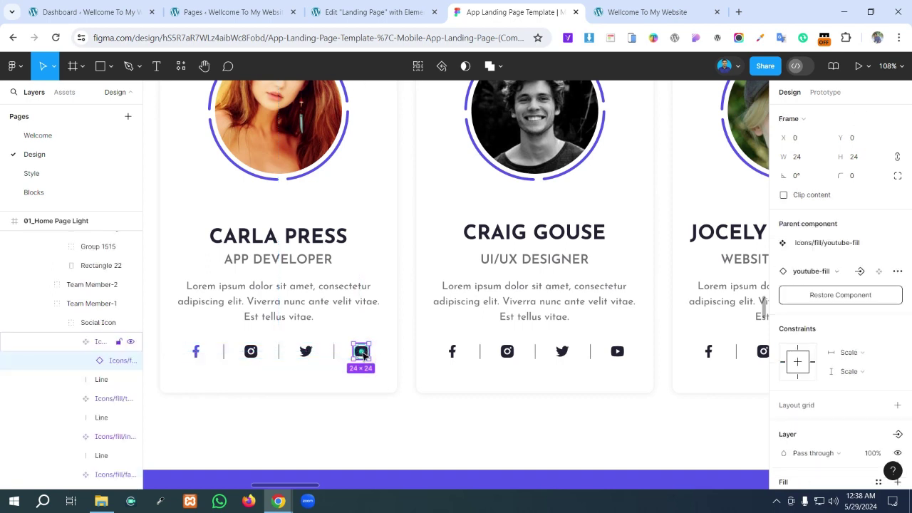
double_click(364, 353)
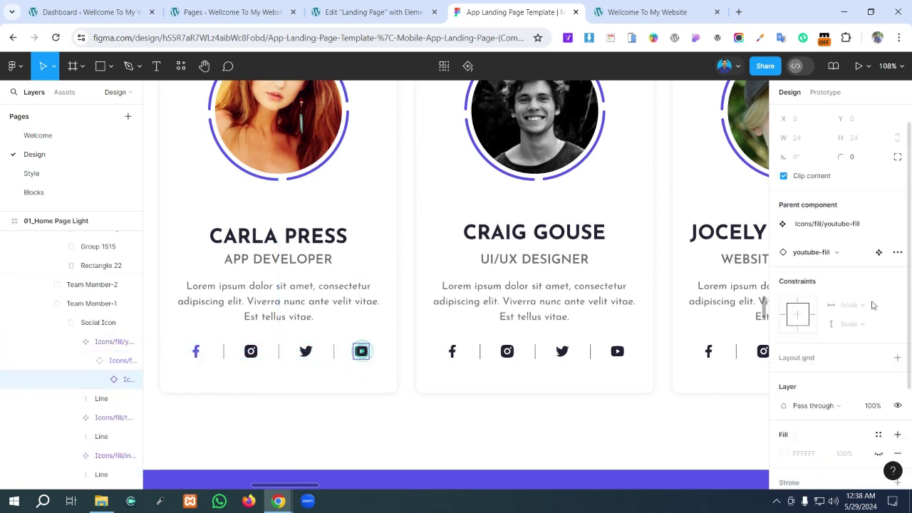
scroll(877, 304, "down", 2)
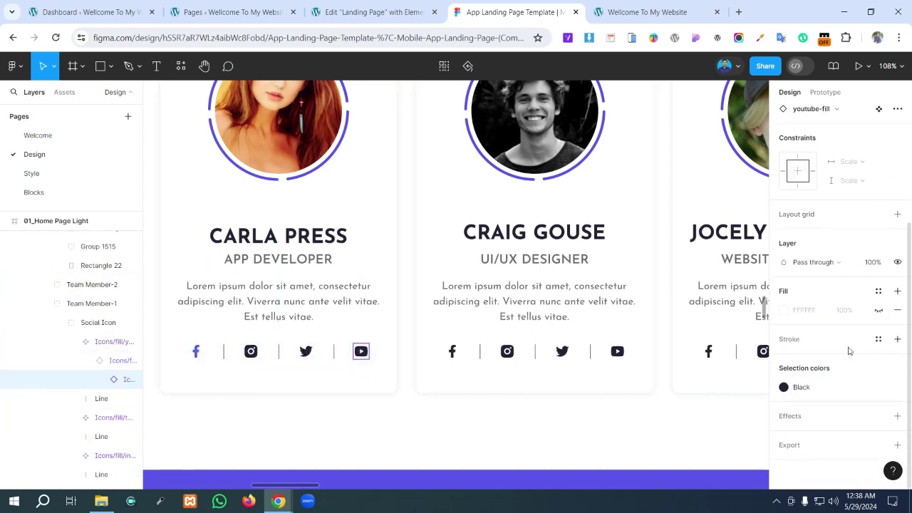
left_click(878, 387)
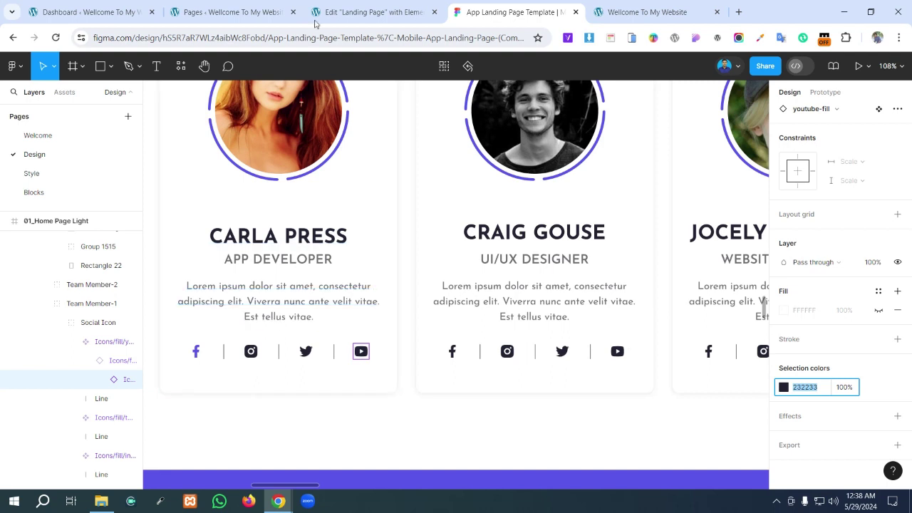
left_click(339, 10)
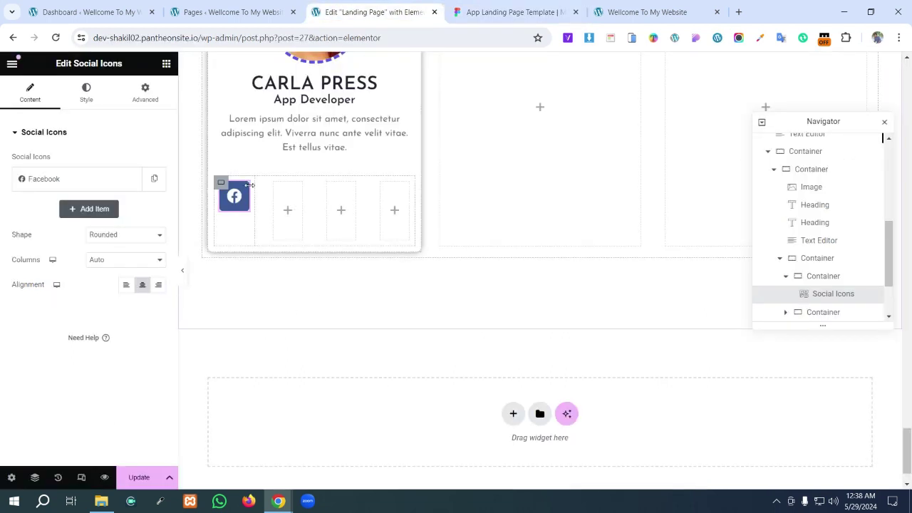
- Make the Facebook icon a circle with custom colours and a fully transparent primary colour
left_click(111, 239)
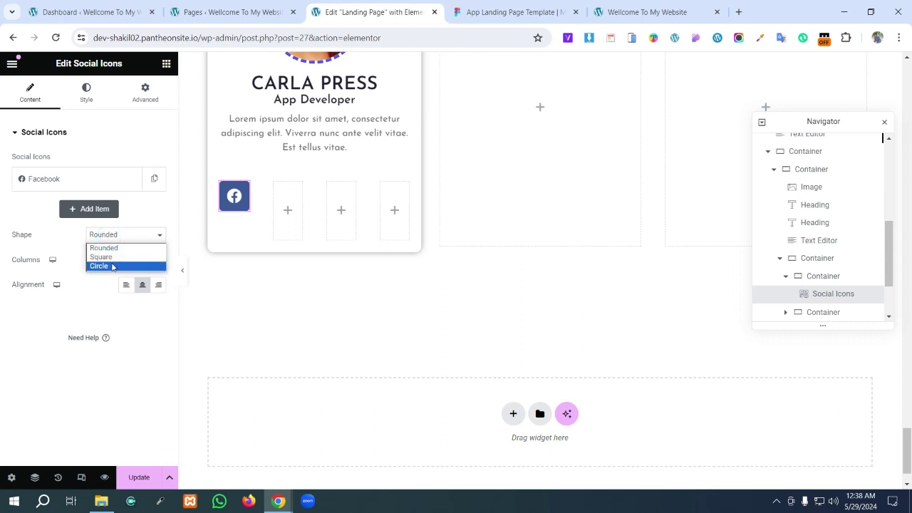
left_click(112, 266)
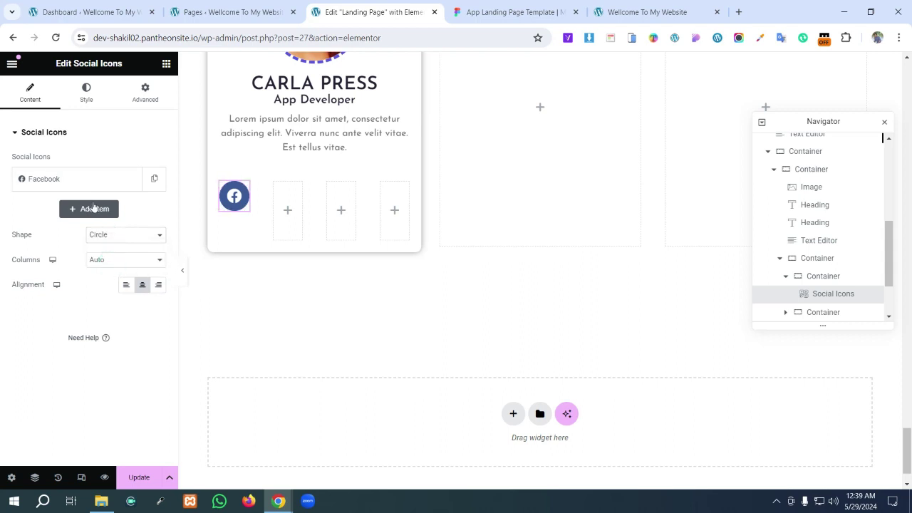
left_click(86, 99)
left_click(110, 162)
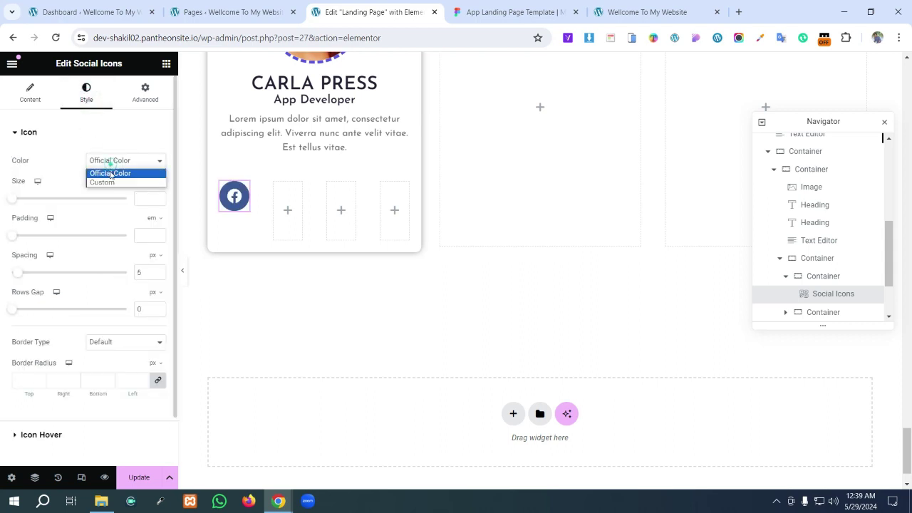
left_click(111, 184)
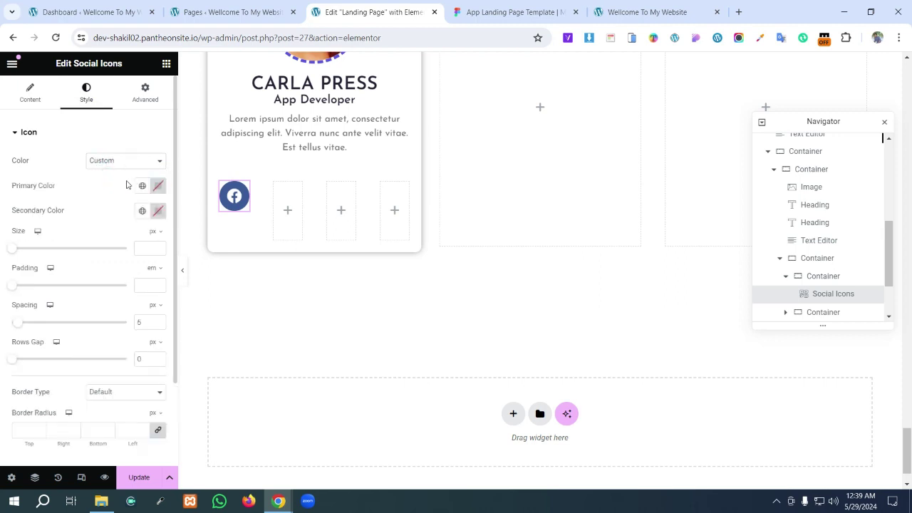
left_click(157, 186)
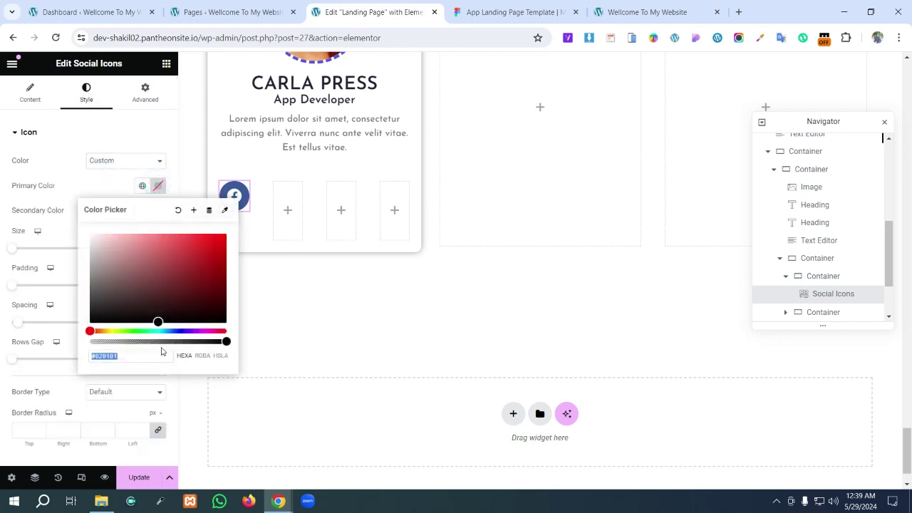
left_click_drag(226, 342, 86, 342)
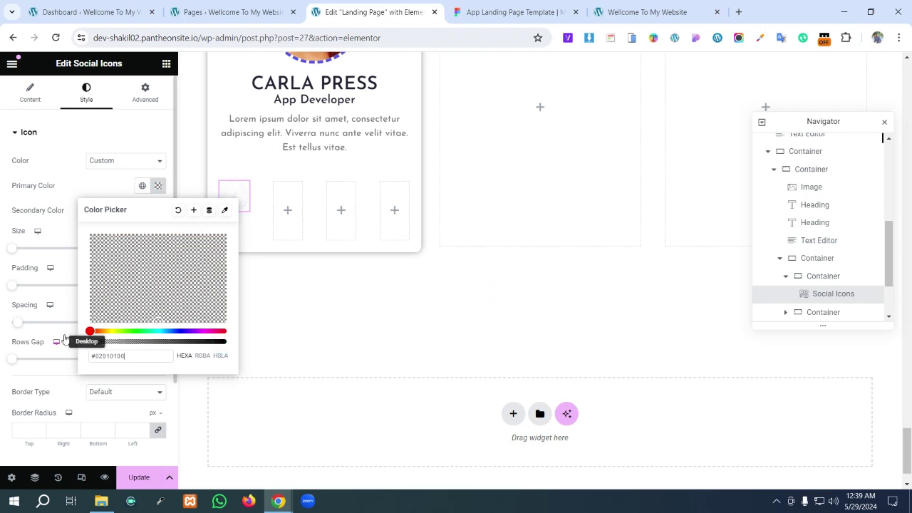
left_click(38, 207)
- Paste 232233 as the icon's secondary colour, then select the first card's Facebook icon in Figma
left_click(158, 211)
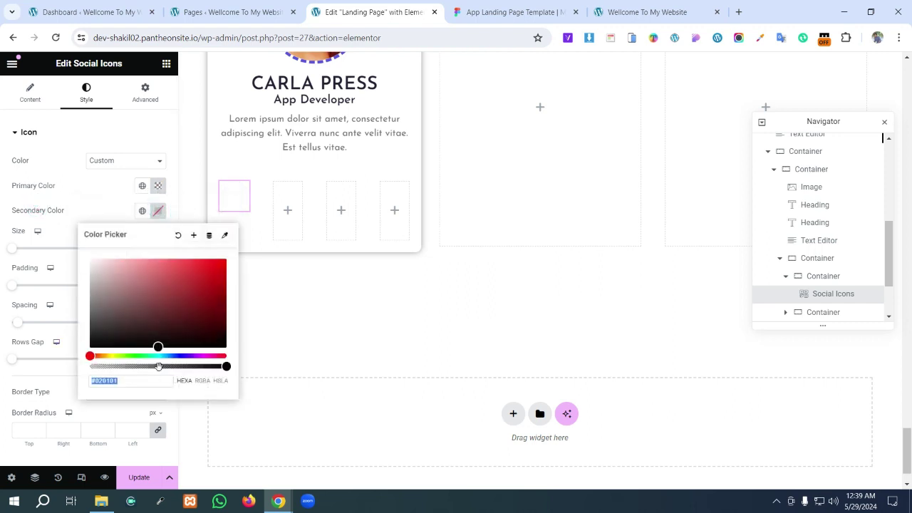
type("232233")
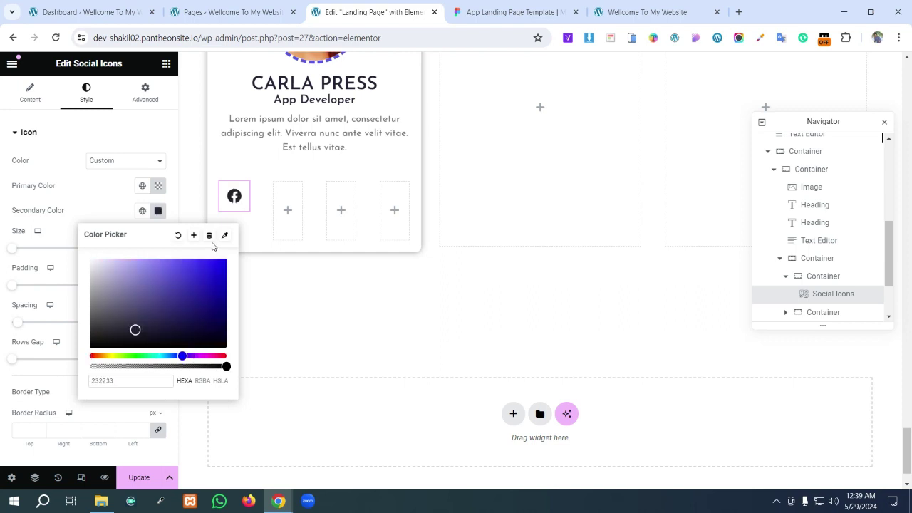
left_click(94, 190)
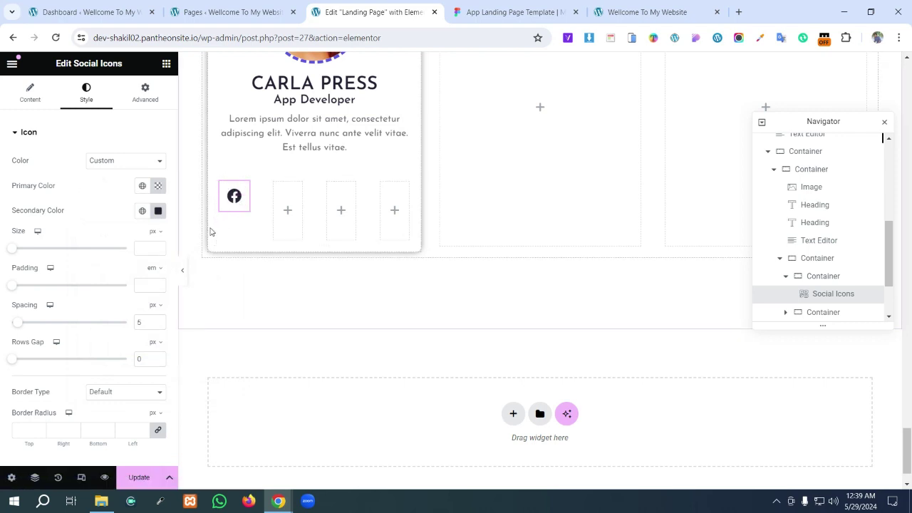
scroll(152, 242, "down", 3)
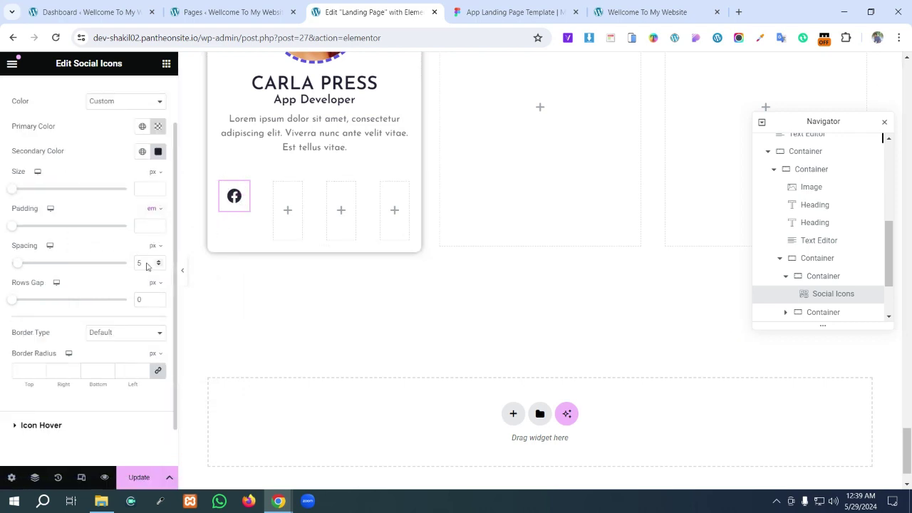
left_click(487, 6)
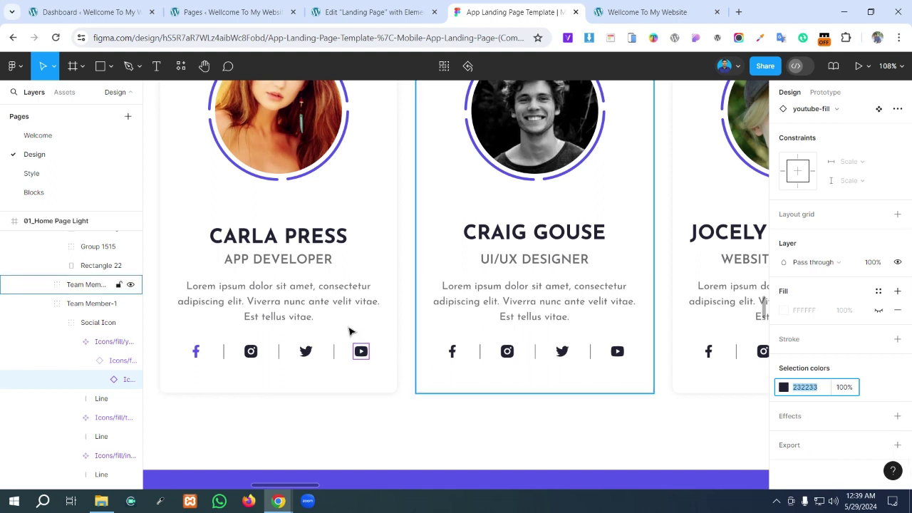
left_click(197, 351)
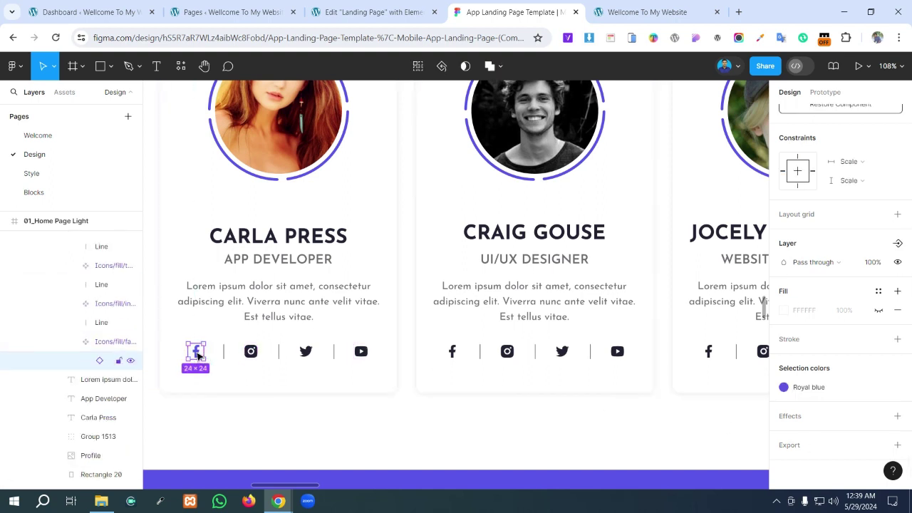
- Inspect the Facebook icon's inner shape in Figma to find its Royal blue fill, comparing against Elementor
double_click(197, 352)
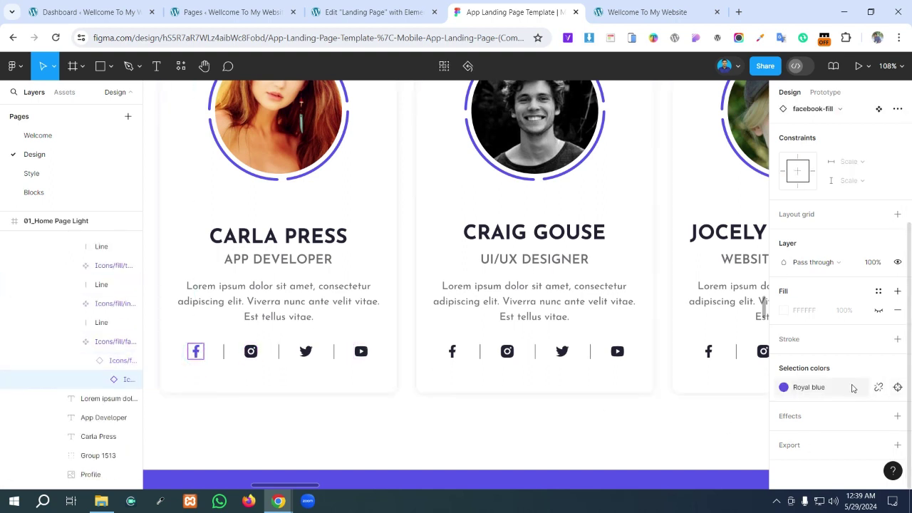
scroll(677, 387, "down", 2)
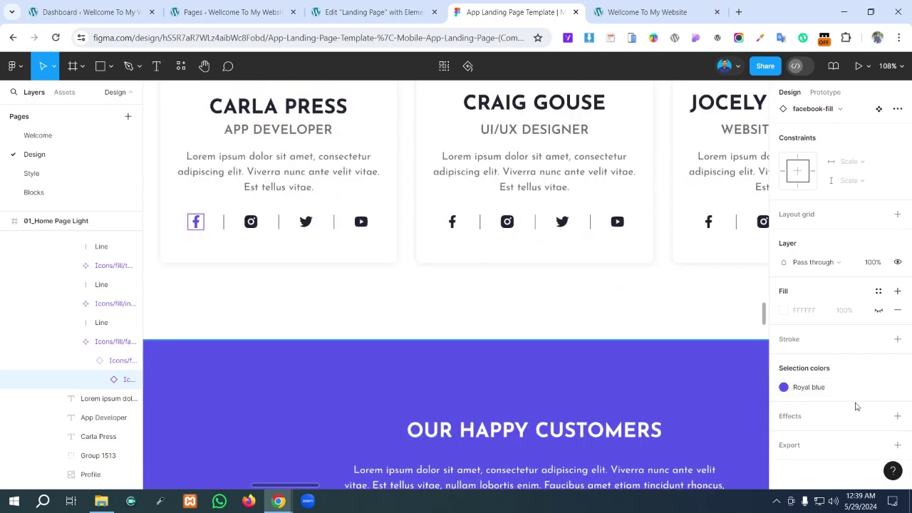
left_click(324, 12)
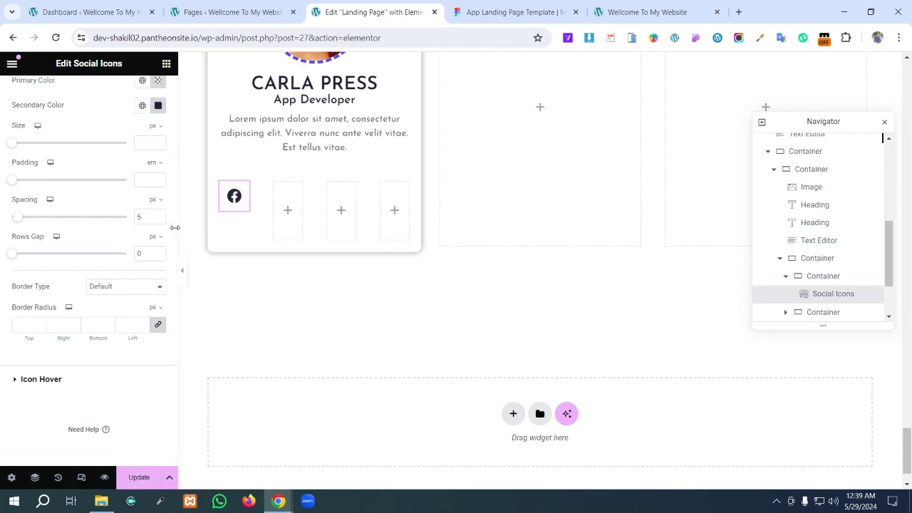
scroll(77, 221, "up", 3)
scroll(77, 221, "down", 2)
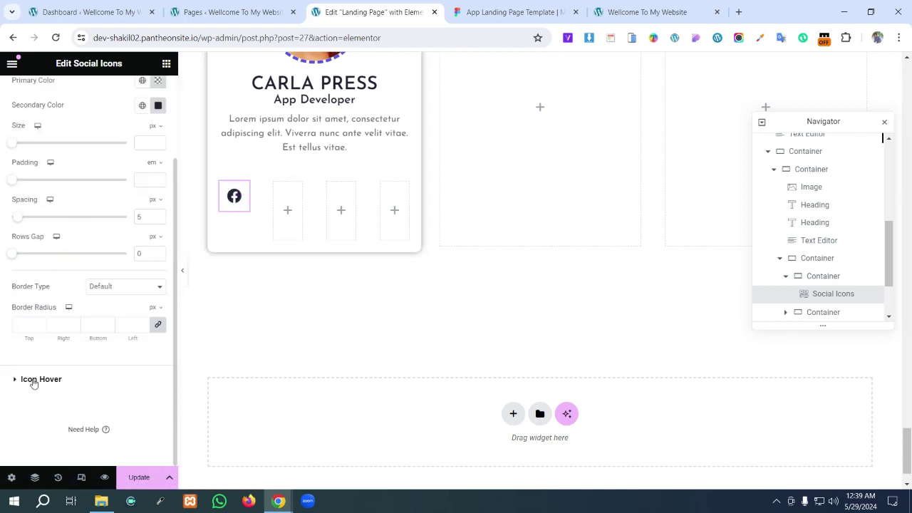
scroll(253, 292, "up", 1)
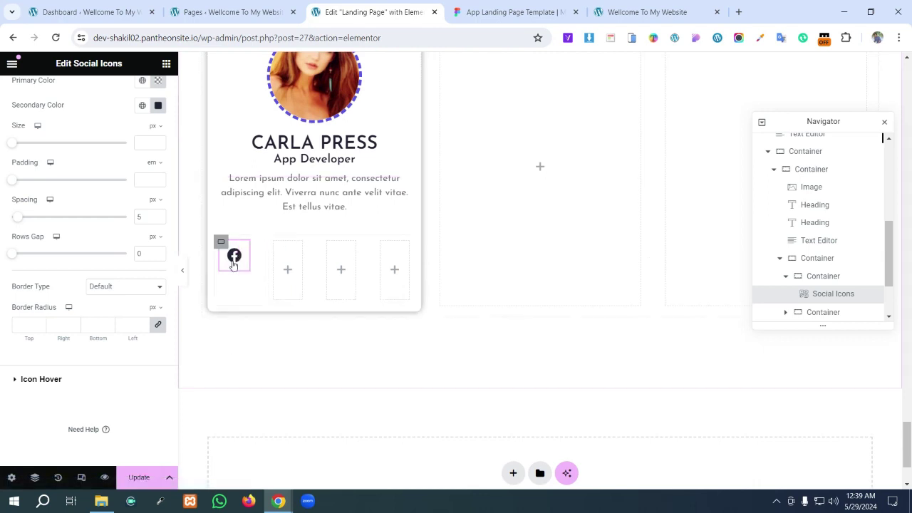
left_click(517, 12)
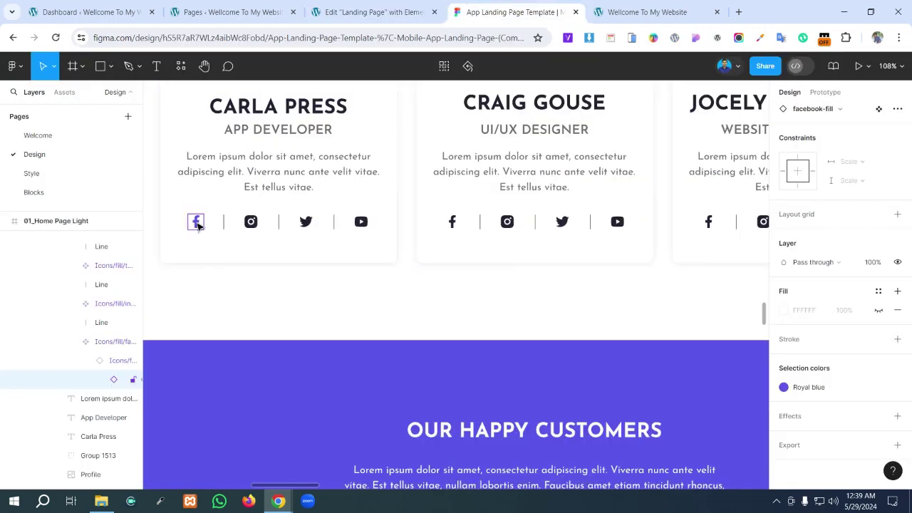
key("ctrl+shift+Tab")
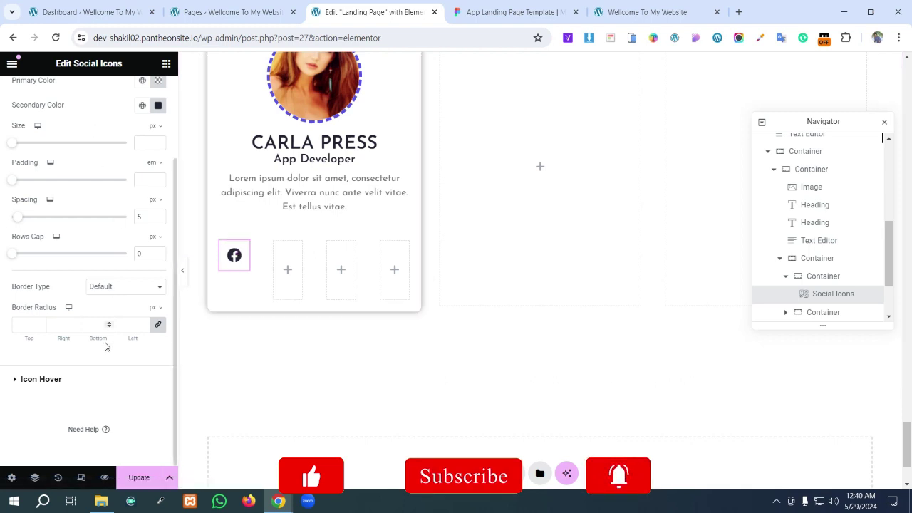
- Copy Royal blue 5956E9 from Figma and set it as the icon's hover secondary colour
left_click(15, 379)
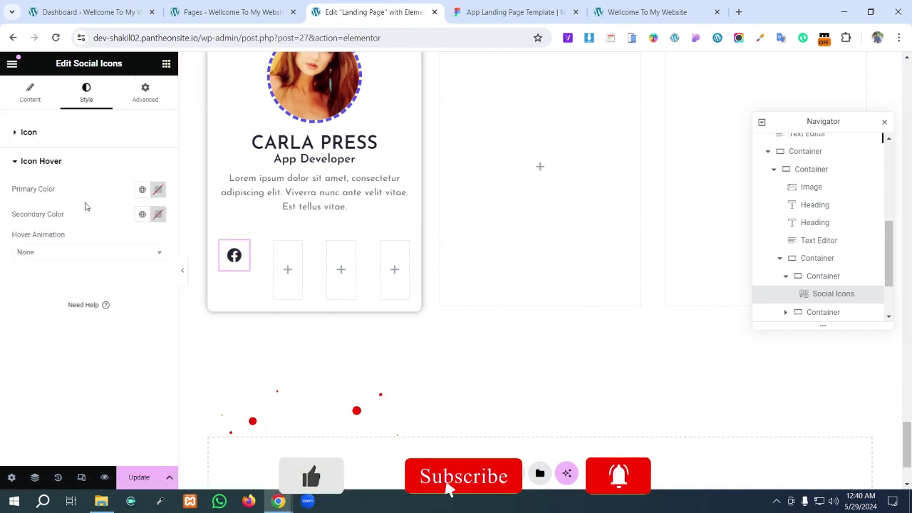
left_click(157, 215)
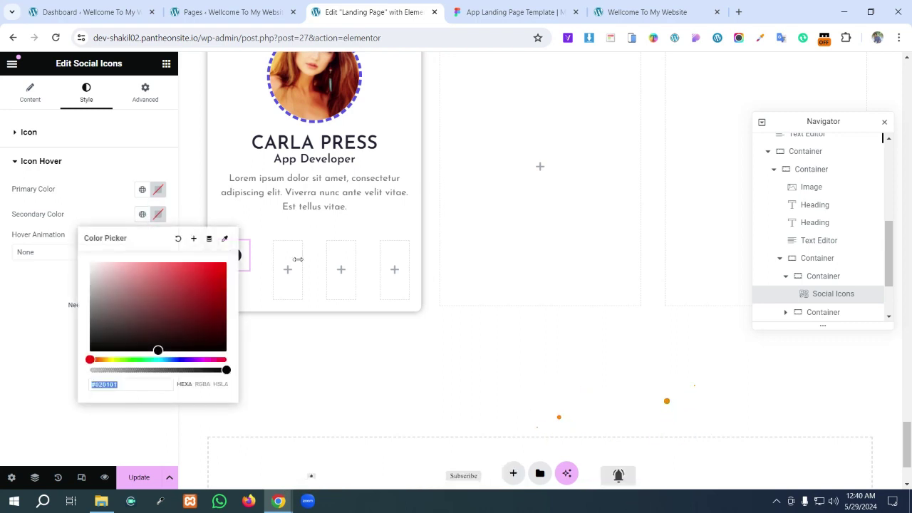
left_click(518, 14)
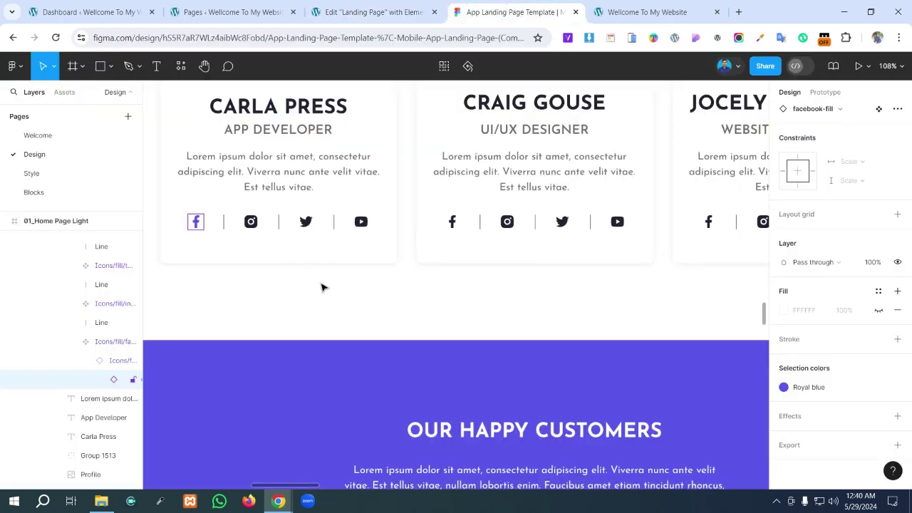
left_click(875, 389)
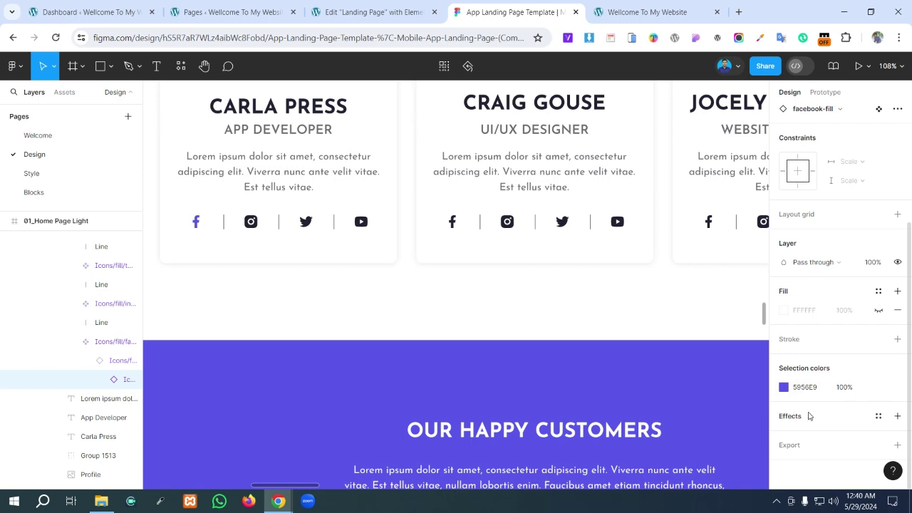
left_click(879, 389)
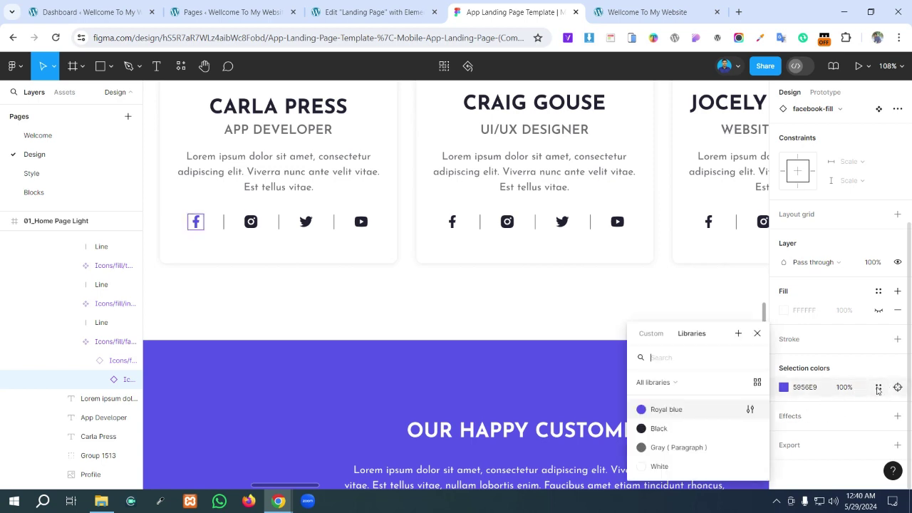
left_click(820, 391)
key("ctrl+c")
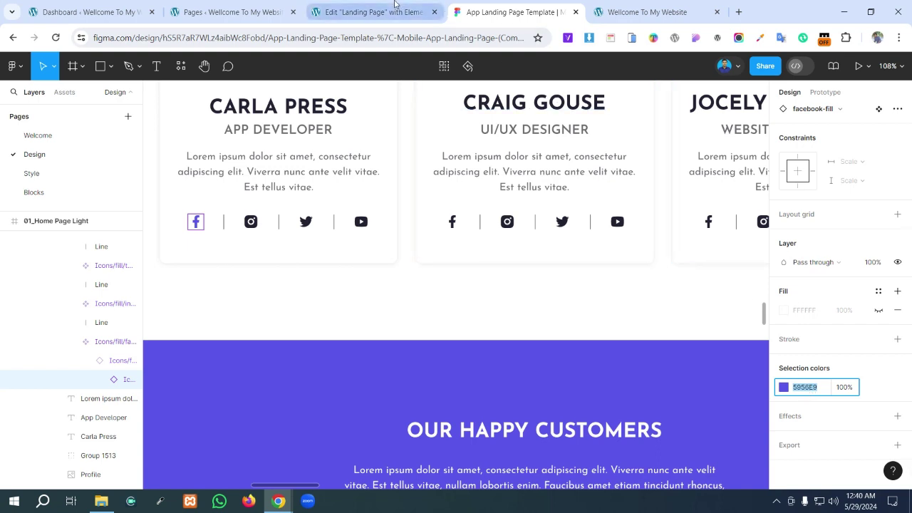
left_click(370, 12)
key("ctrl+v")
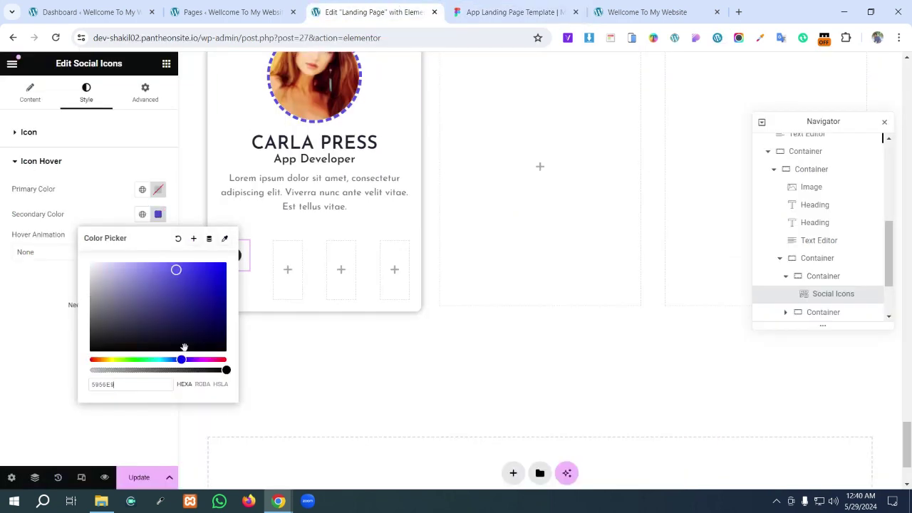
left_click(51, 371)
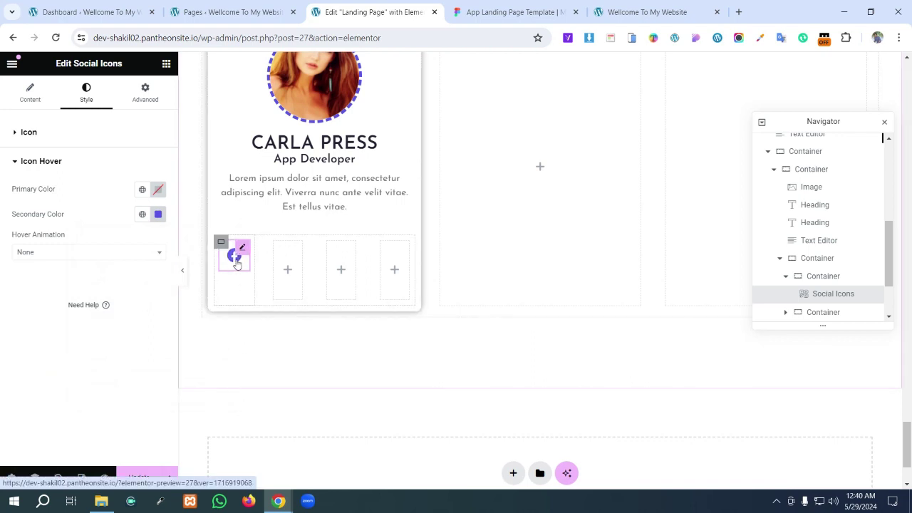
- Save the page, compare the icon with the Figma design, and hide the Navigator
left_click(146, 477)
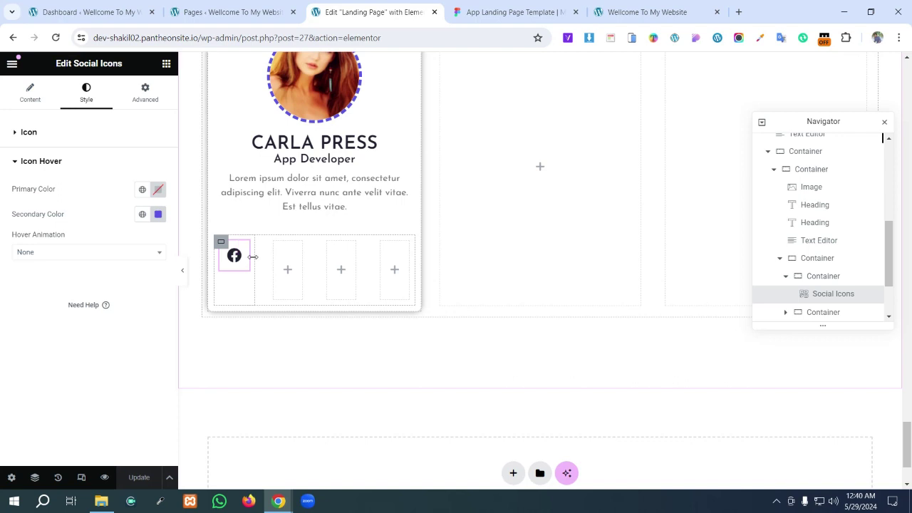
left_click(488, 10)
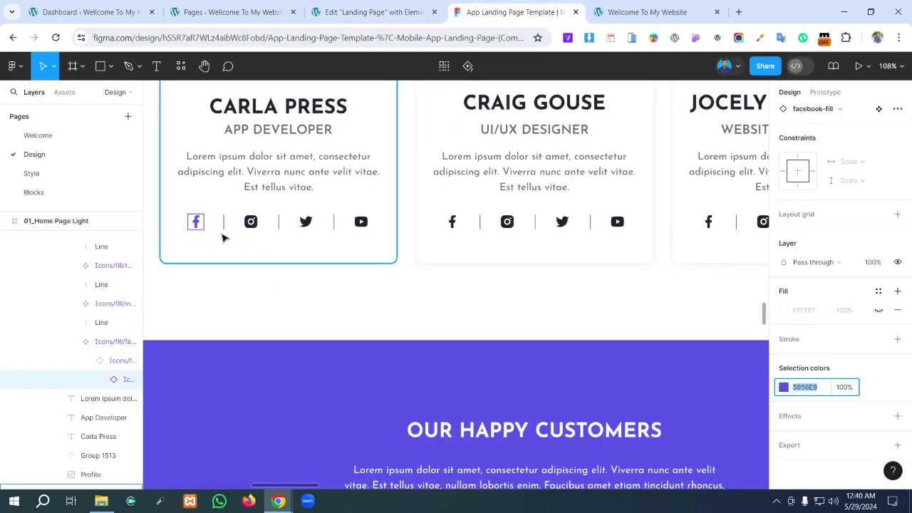
left_click(371, 11)
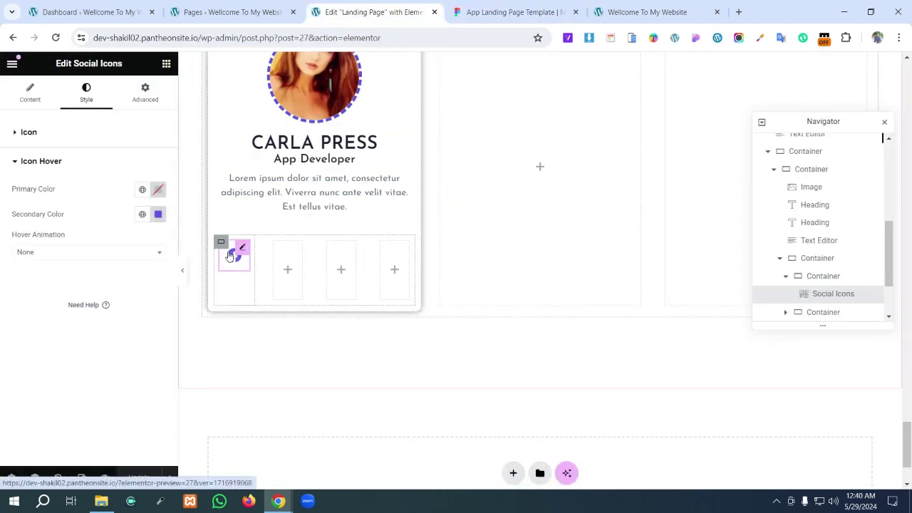
left_click(35, 478)
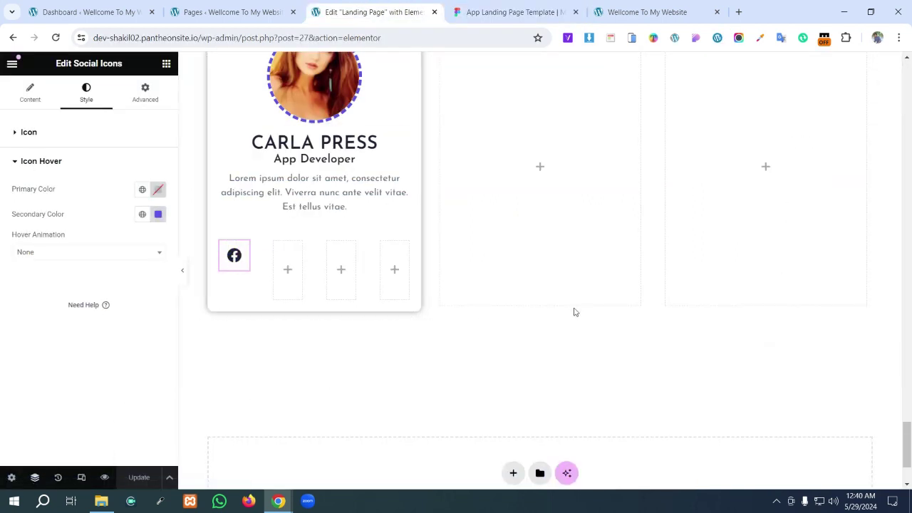
- Give the Facebook icon's container a solid 2 px border with the widths unlinked
left_click(35, 478)
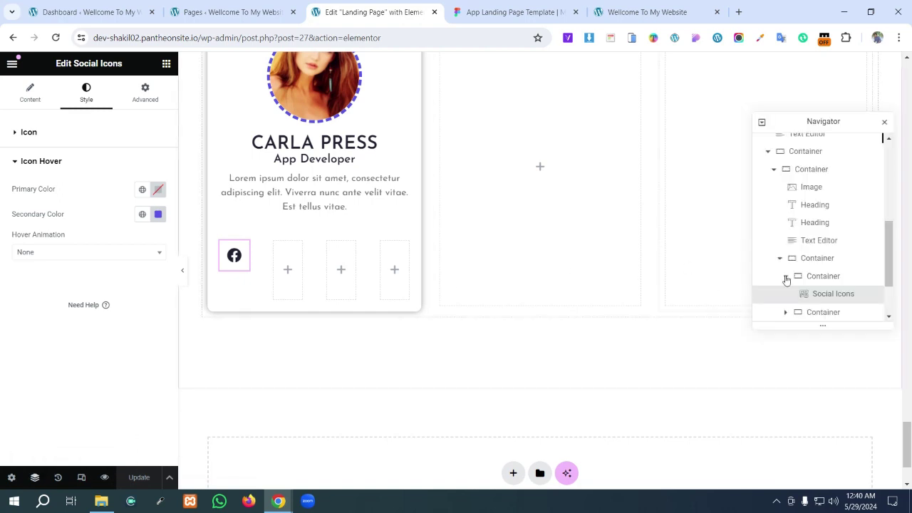
left_click(817, 277)
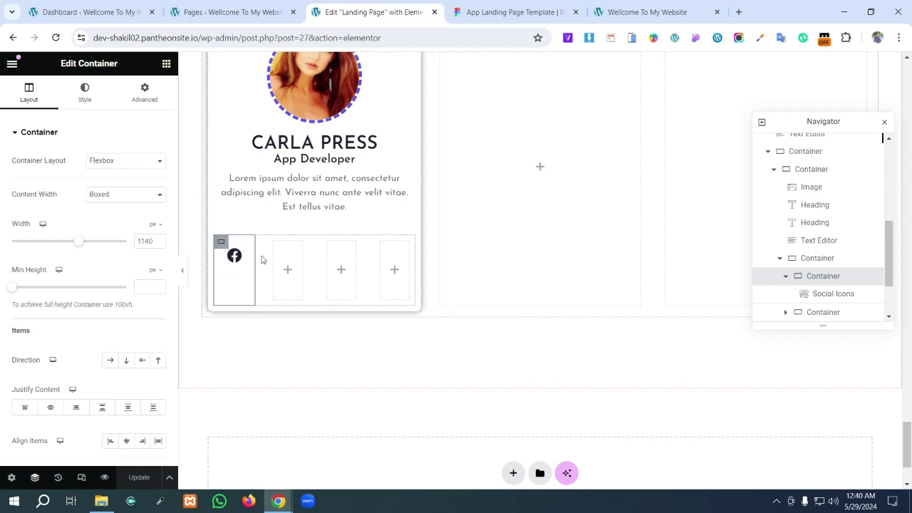
left_click(84, 93)
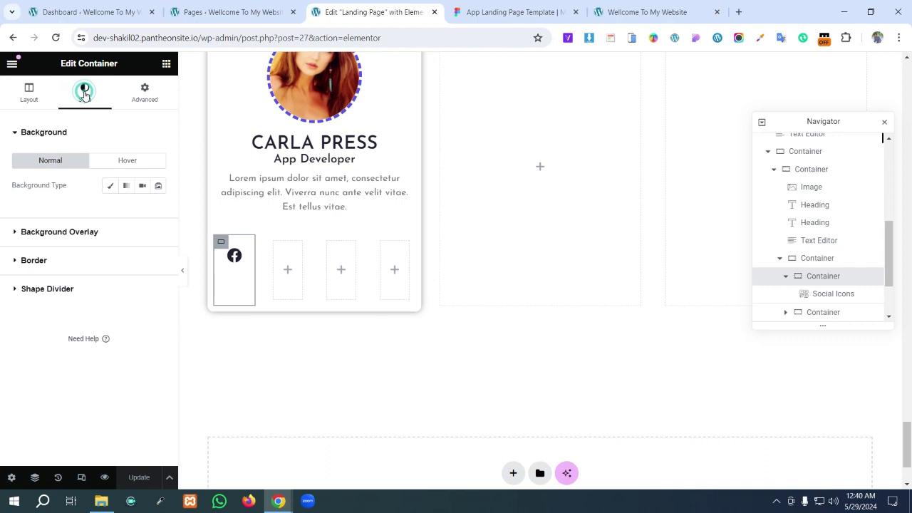
left_click(51, 263)
left_click(123, 246)
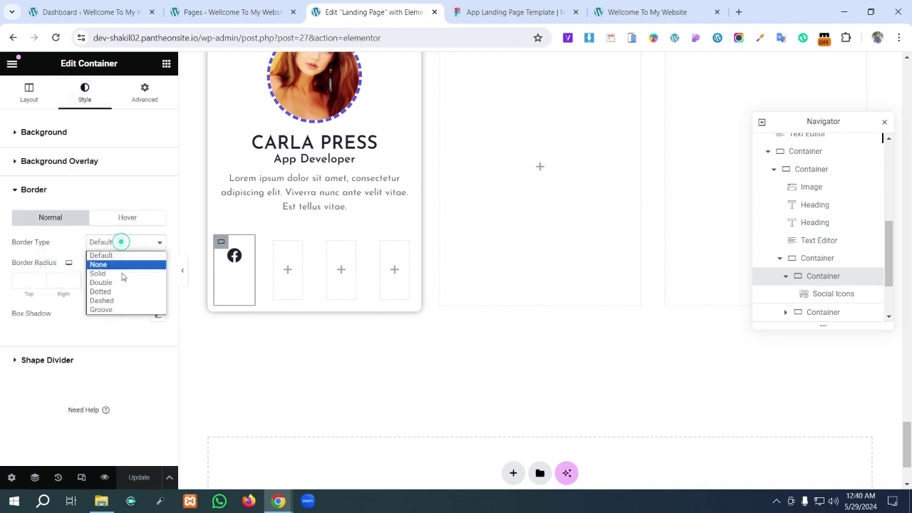
left_click(123, 272)
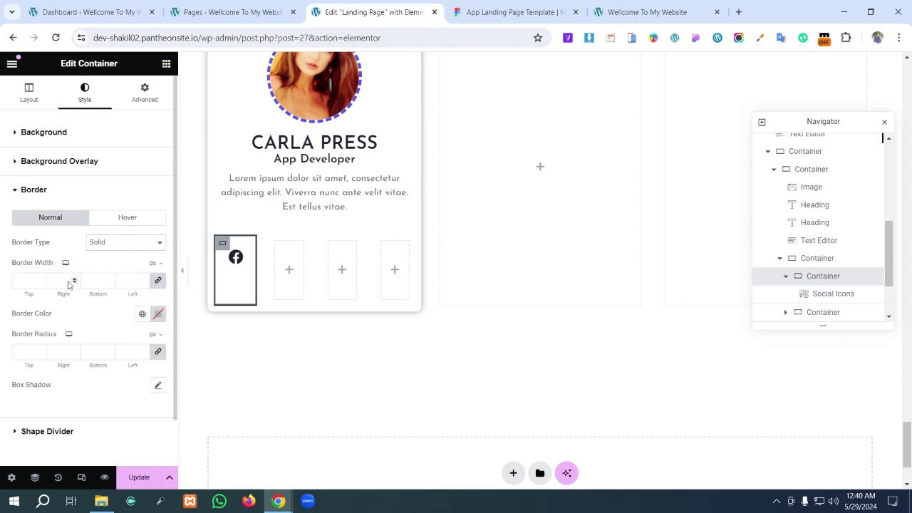
left_click(28, 281)
type("2")
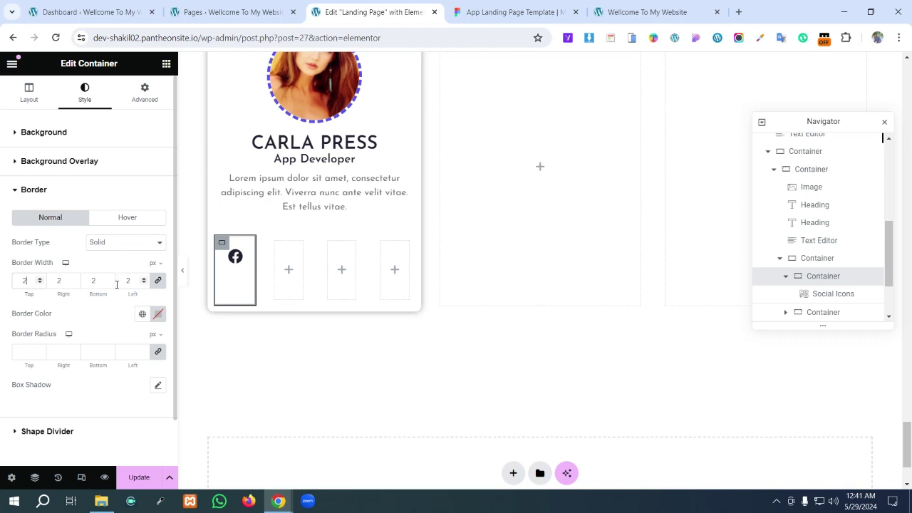
left_click(158, 280)
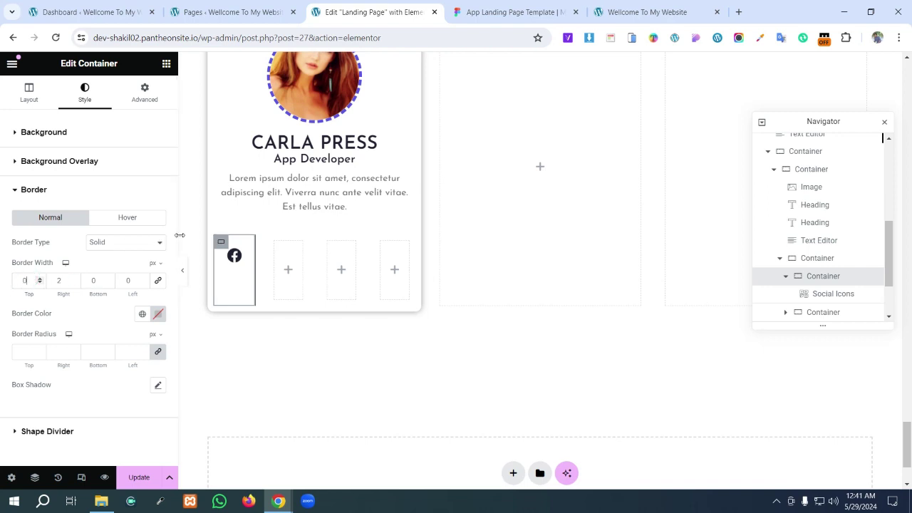
- Copy the Figma separator's stroke colour and apply 6C6C72 as the border colour
left_click(508, 10)
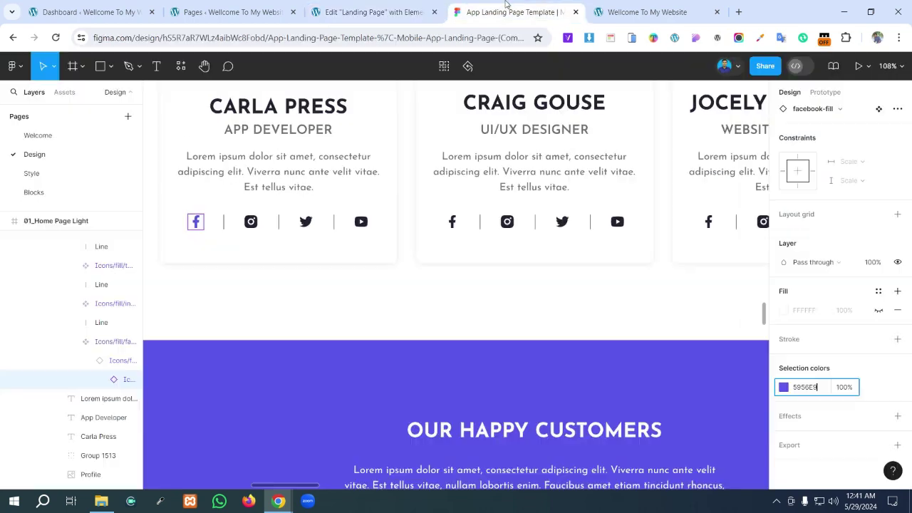
double_click(224, 223)
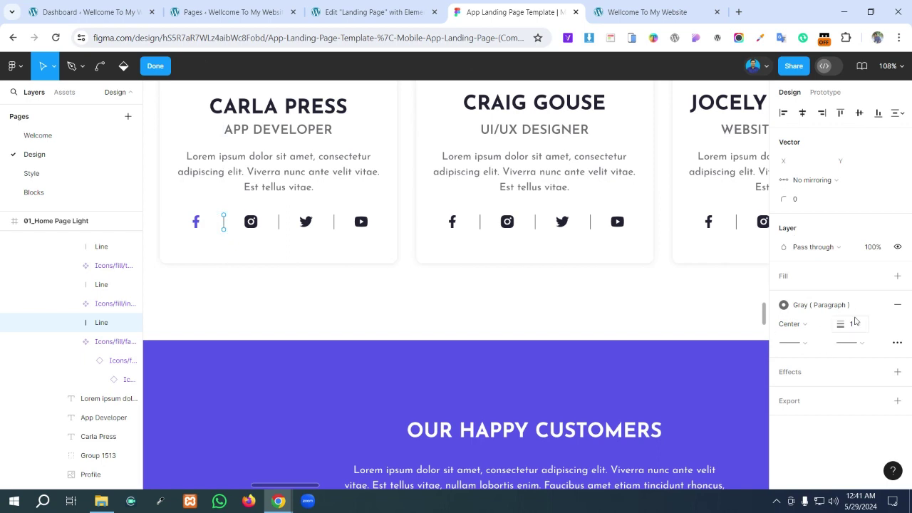
left_click(875, 306)
left_click(808, 326)
key("ctrl+c")
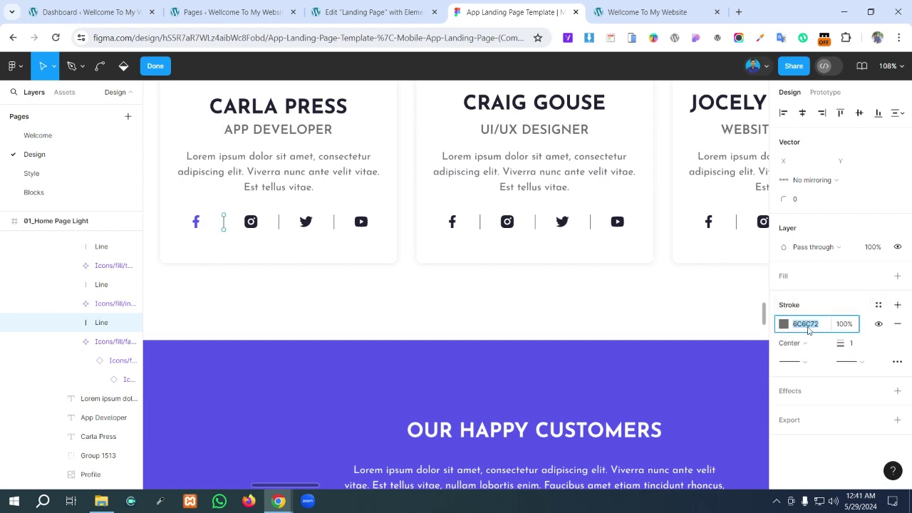
left_click(373, 8)
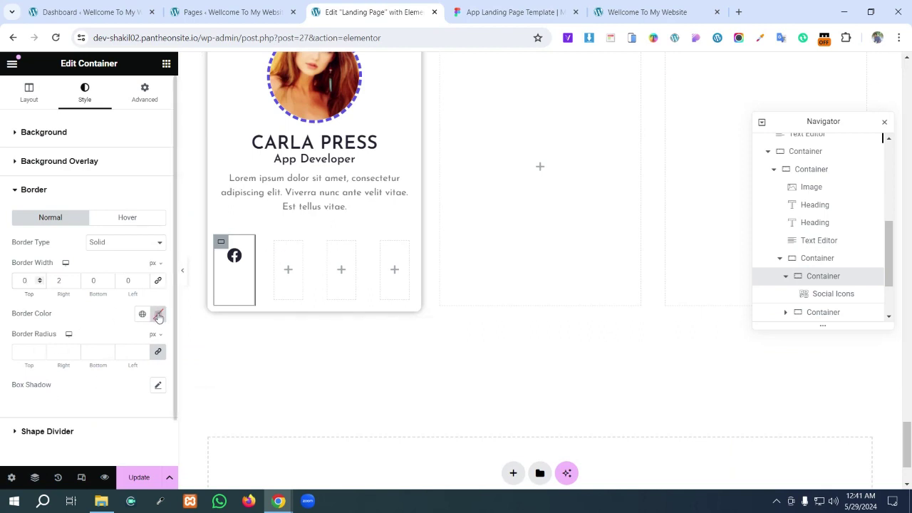
left_click(158, 315)
key("ctrl+v")
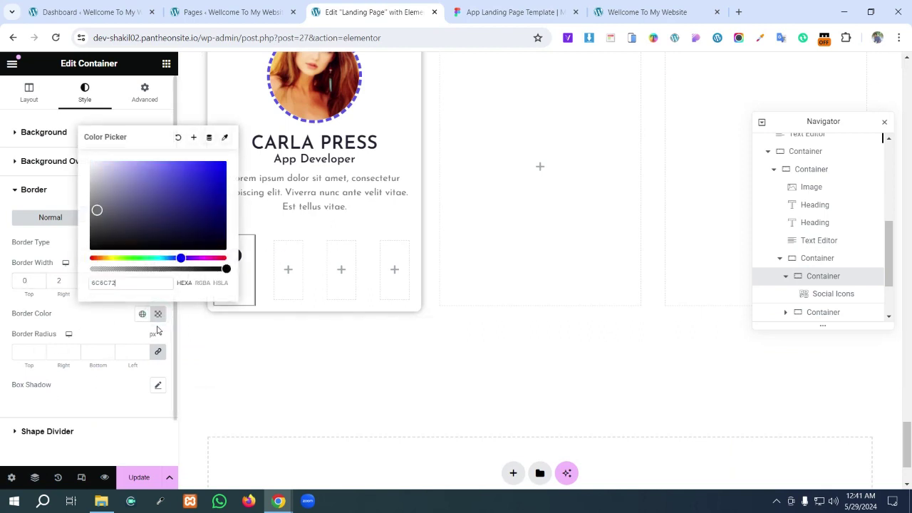
left_click(96, 318)
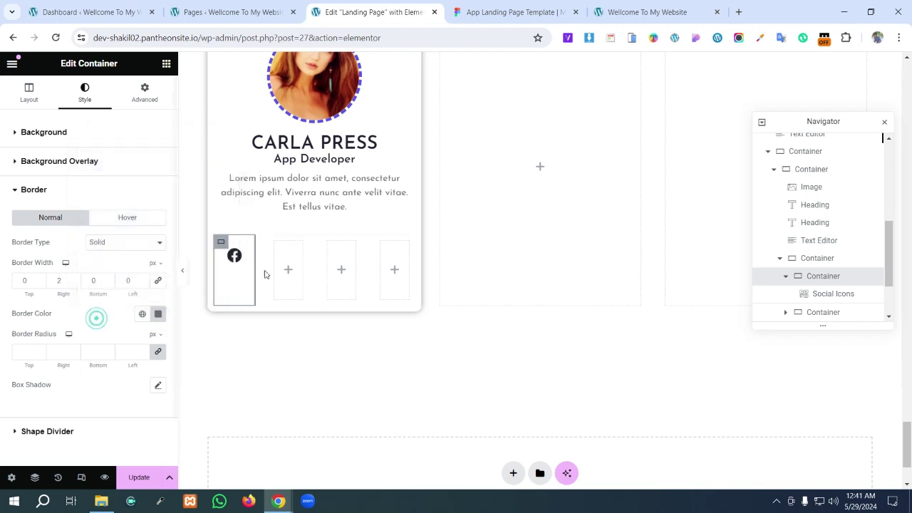
- Duplicate the Facebook icon container and delete the three empty placeholder columns
right_click(218, 246)
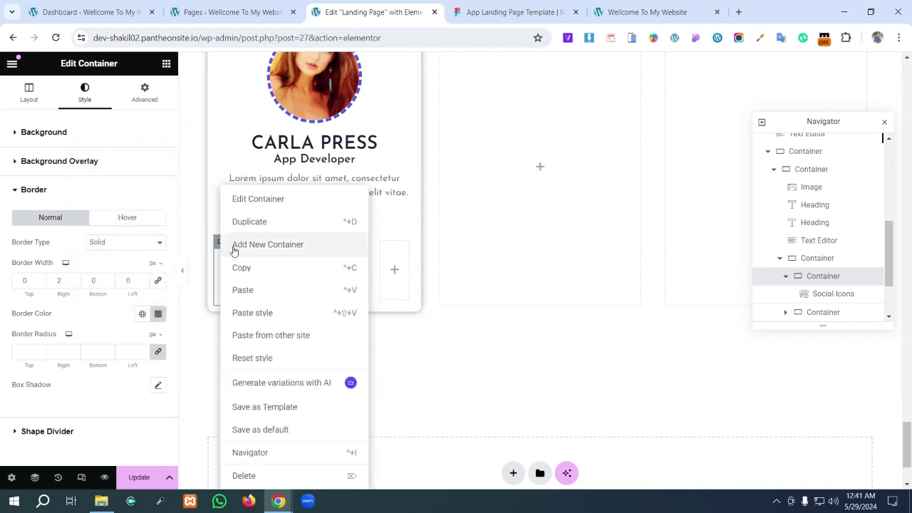
left_click(239, 221)
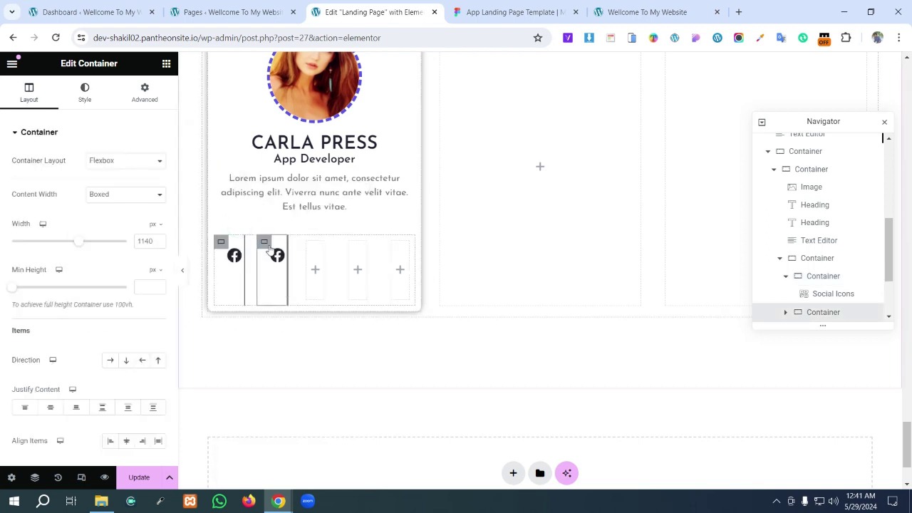
right_click(308, 246)
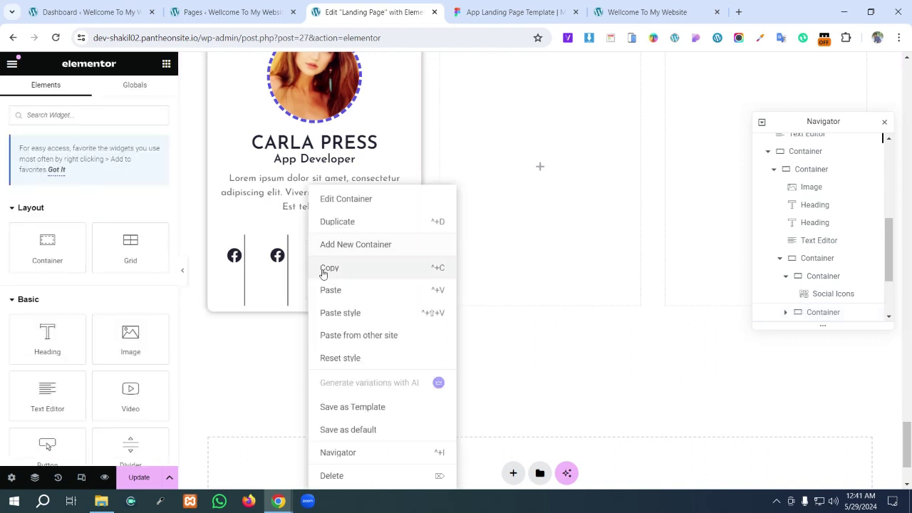
left_click(350, 475)
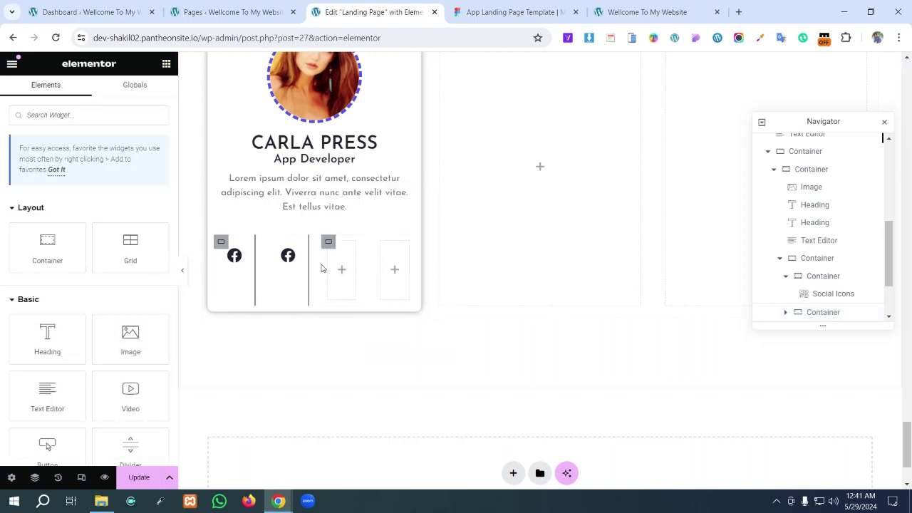
right_click(325, 240)
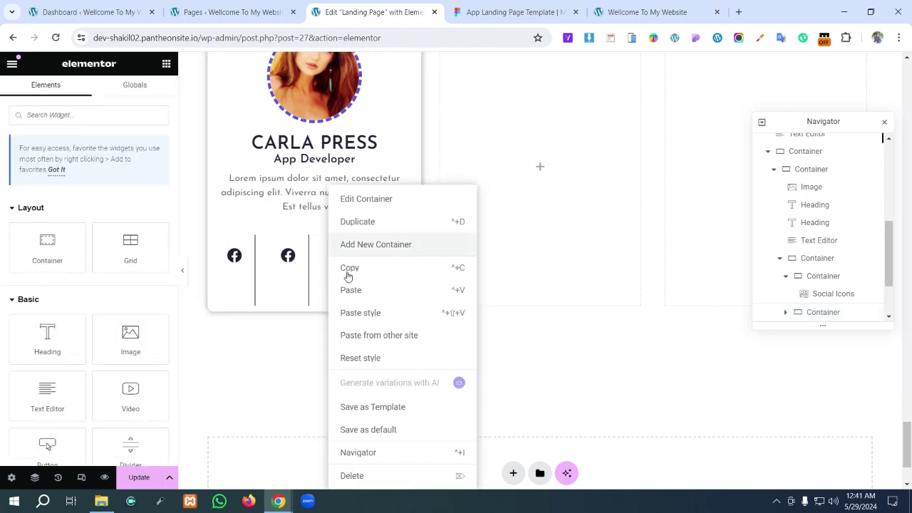
left_click(366, 476)
right_click(364, 244)
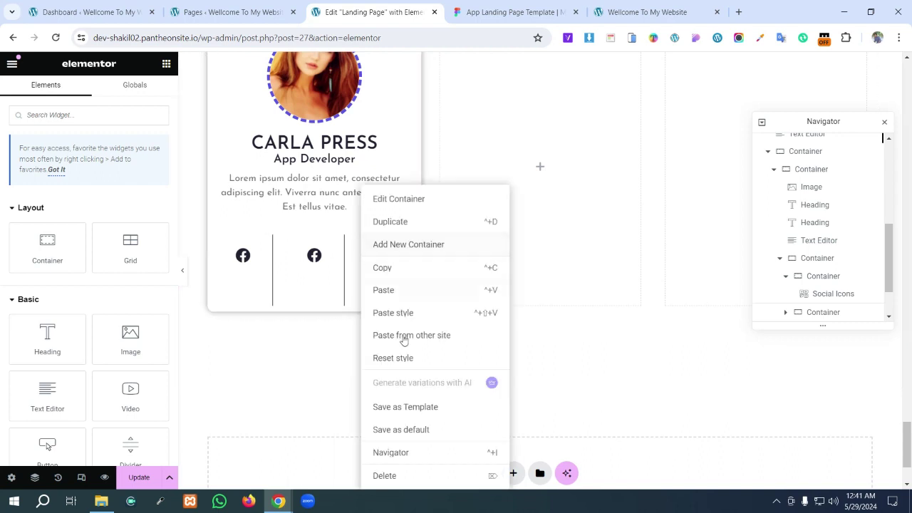
left_click(397, 473)
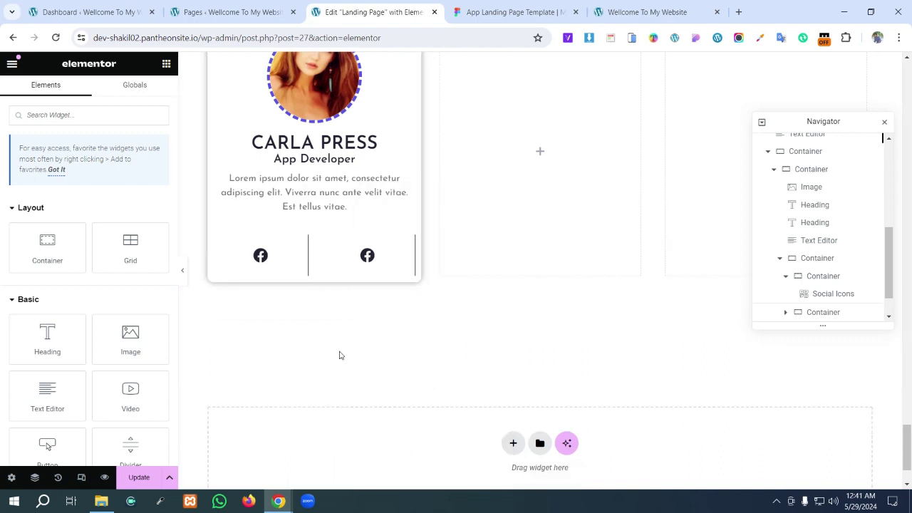
- Duplicate the icon column twice more so four Facebook columns fill the row
right_click(325, 244)
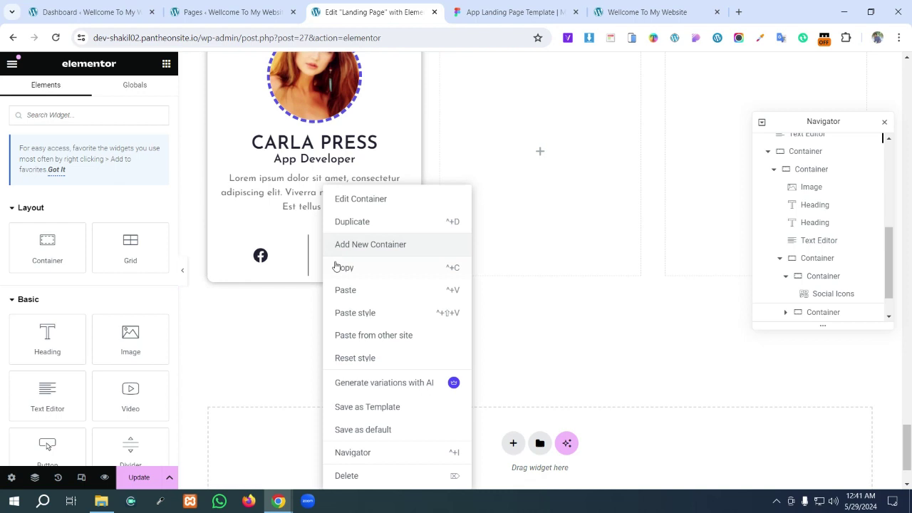
left_click(343, 224)
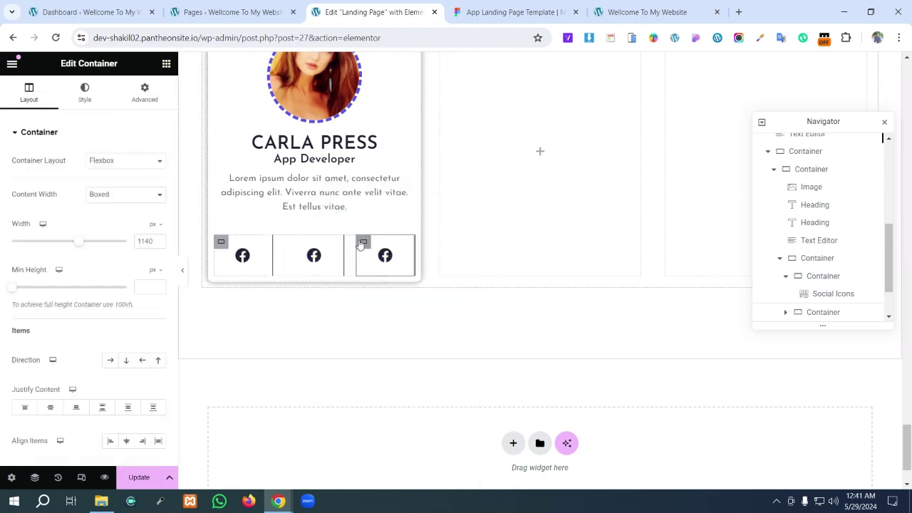
right_click(363, 243)
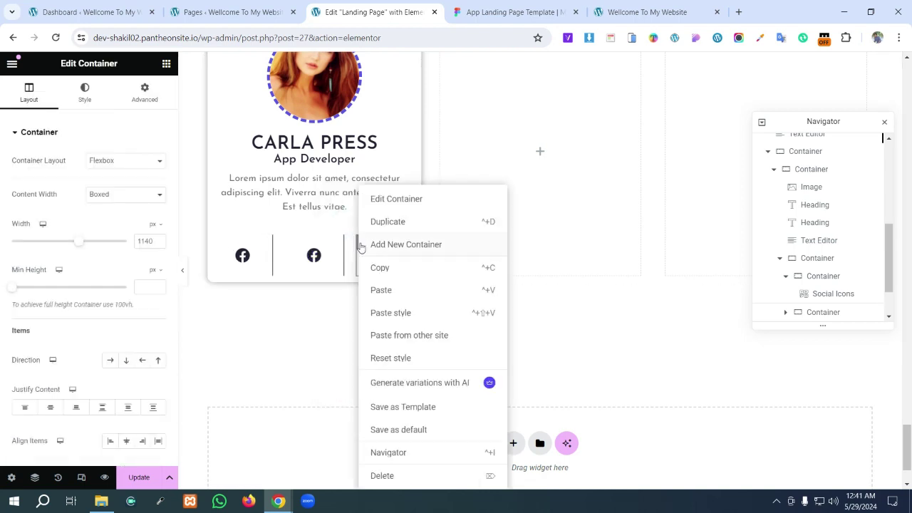
left_click(383, 290)
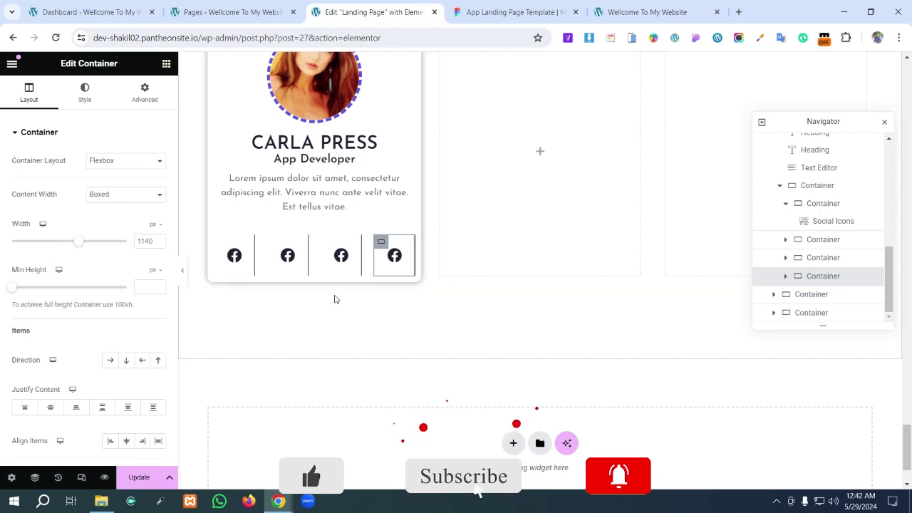
key("ctrl+Tab")
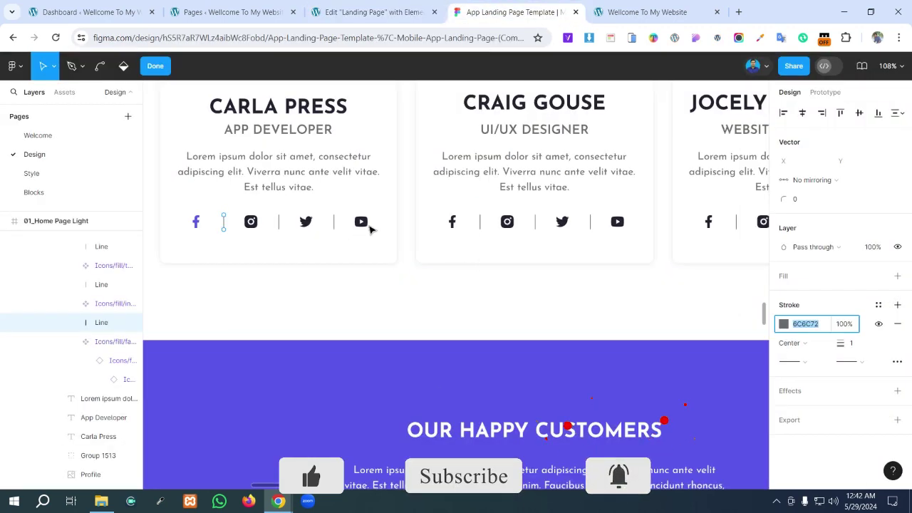
- Return from the Figma icon row to the Elementor page editor
left_click(373, 8)
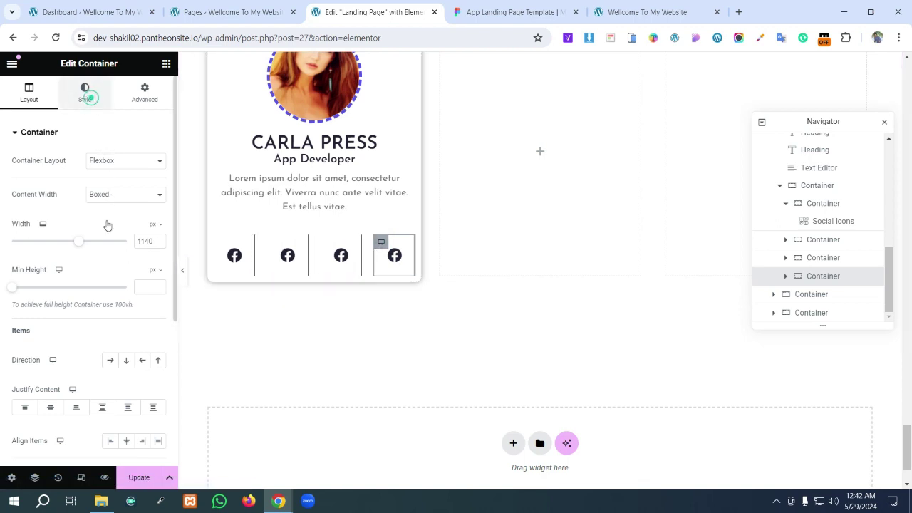
- Link the last icon container's border widths to reset them to 0, removing its right divider
left_click(62, 261)
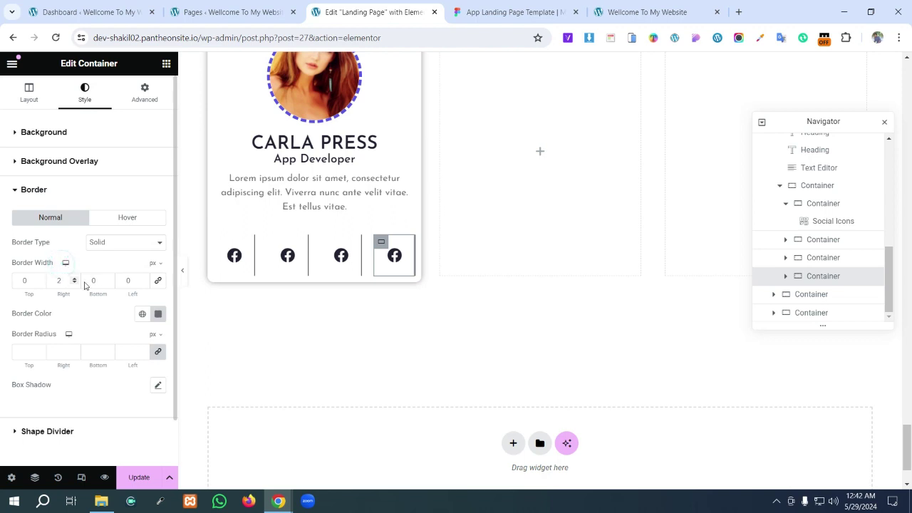
left_click(156, 282)
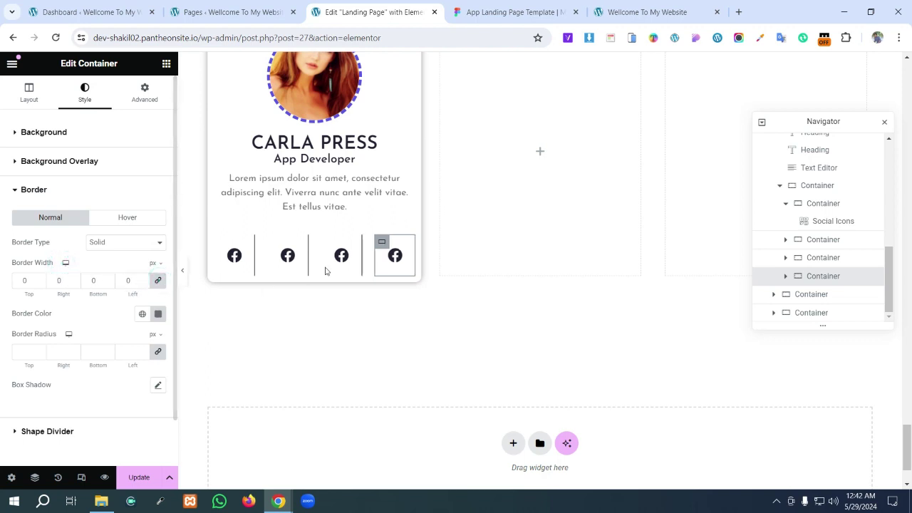
left_click(390, 223)
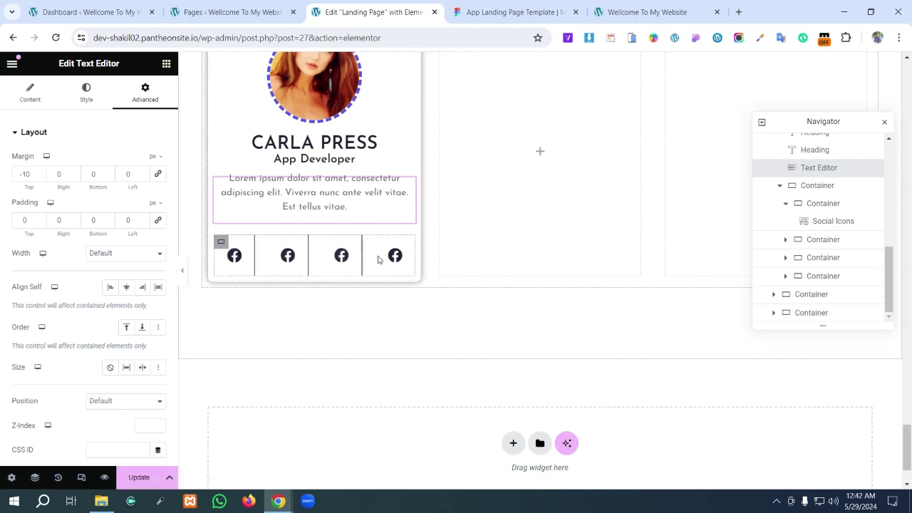
left_click(401, 250)
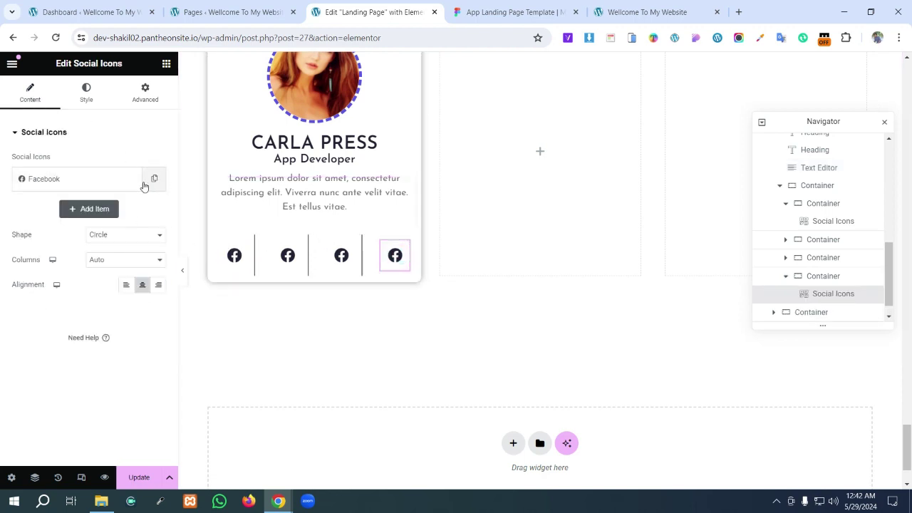
- Swap the fourth social icon from Facebook to the YouTube icon
left_click(86, 181)
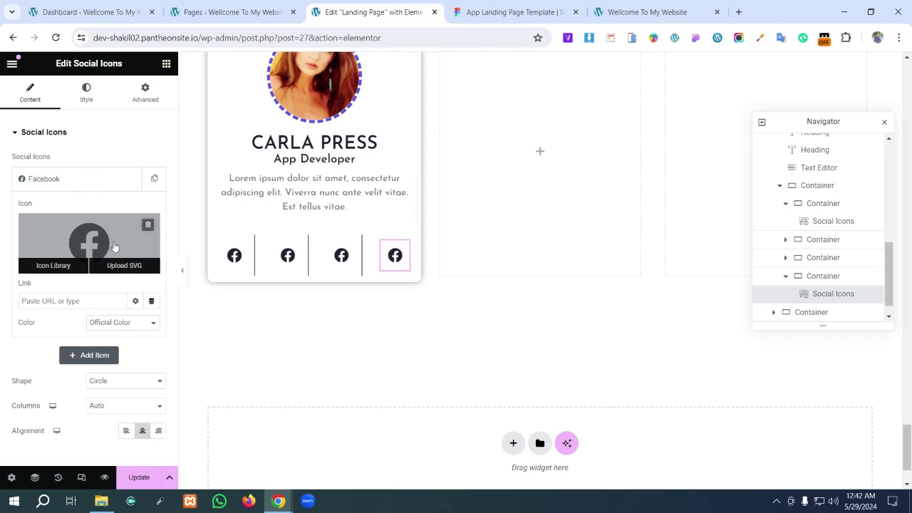
left_click(114, 246)
left_click(407, 113)
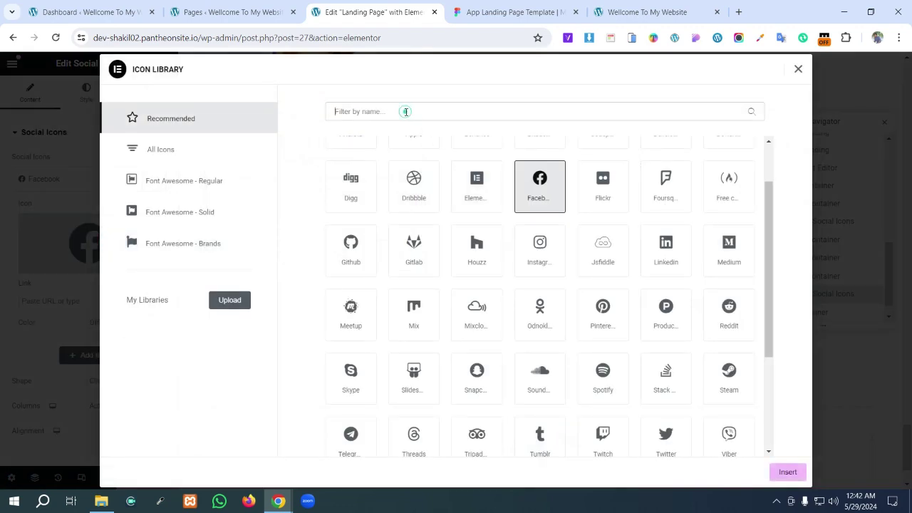
type("you")
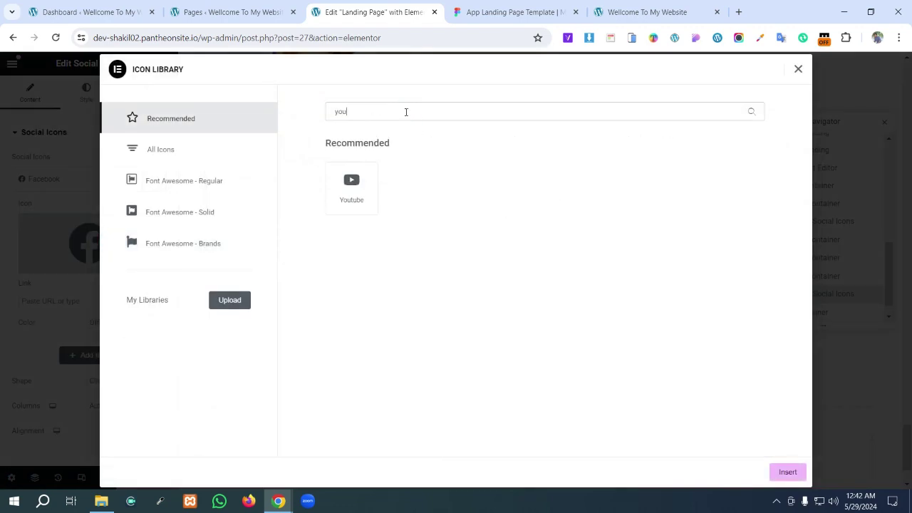
left_click(360, 187)
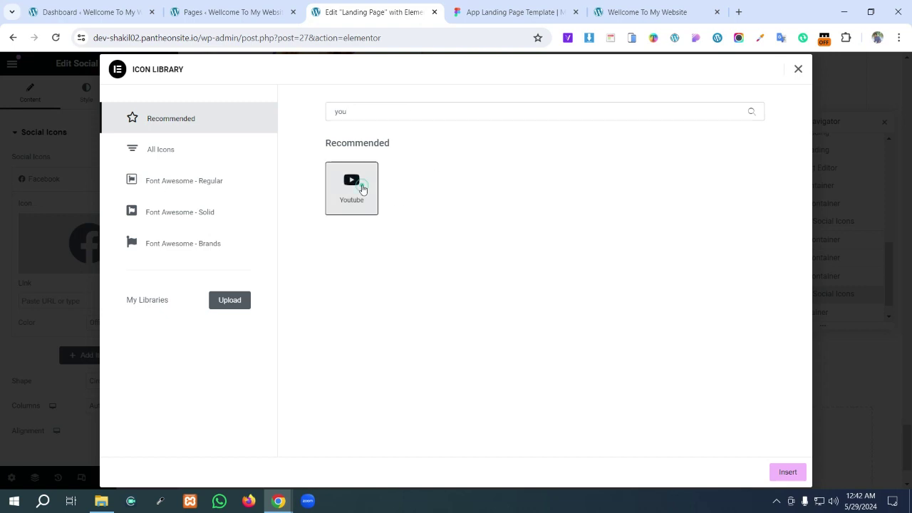
left_click(791, 473)
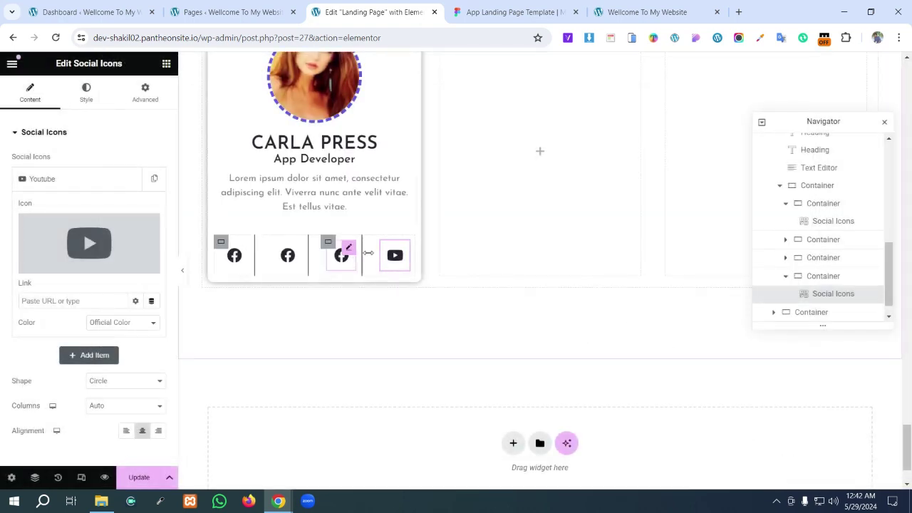
- After checking the Figma design, swap the third social icon from Facebook to Twitter
key("ctrl+Tab")
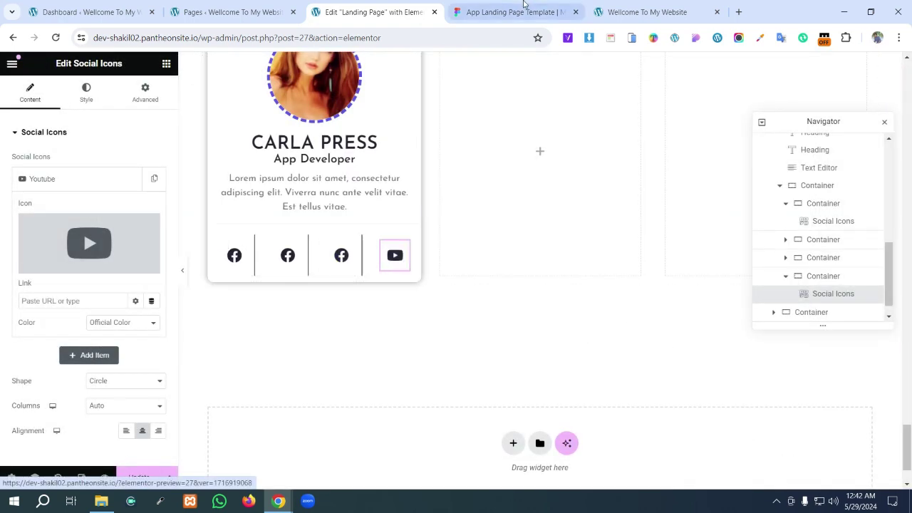
left_click(428, 7)
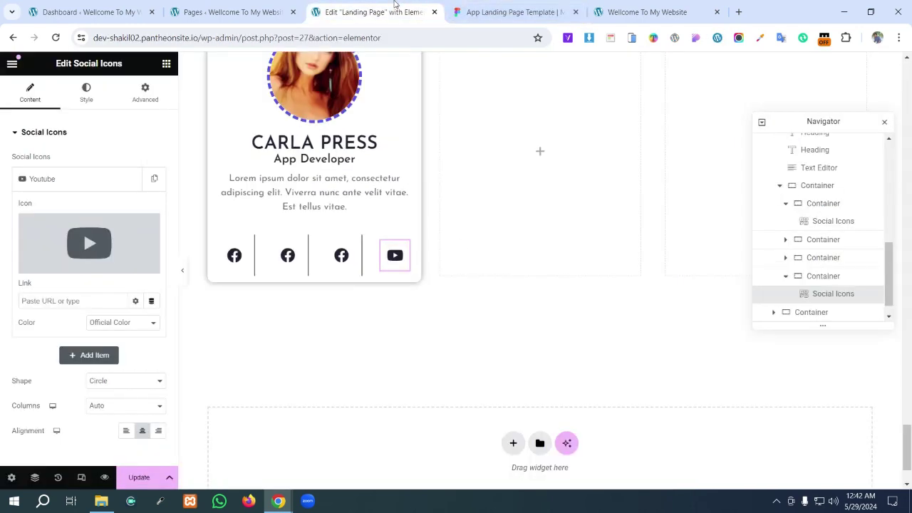
left_click(349, 249)
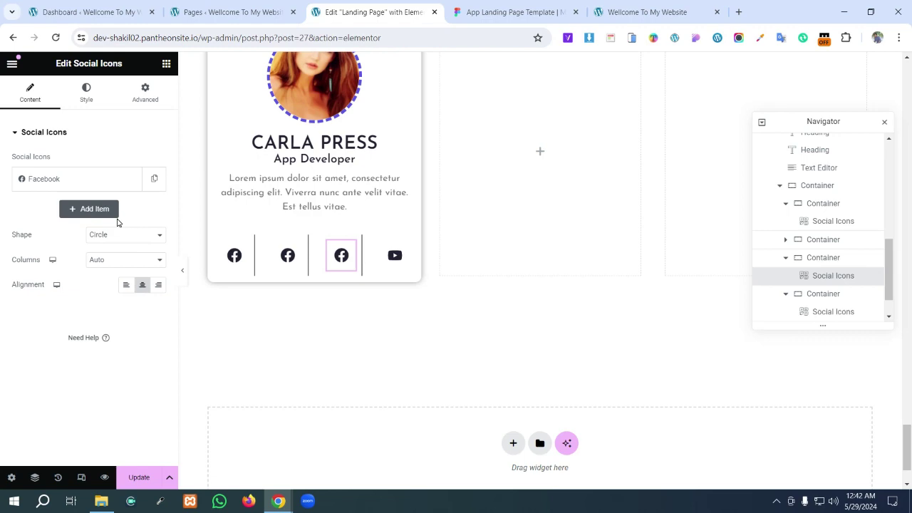
left_click(100, 180)
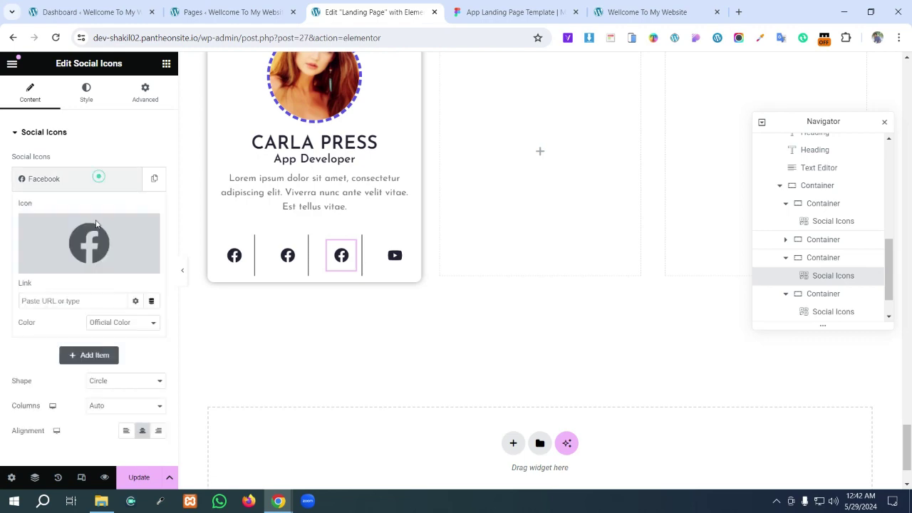
left_click(93, 242)
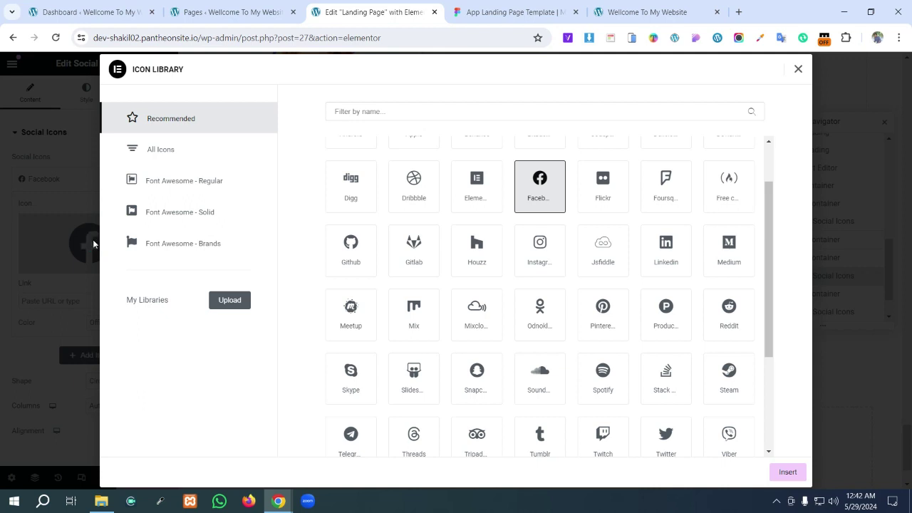
left_click(373, 110)
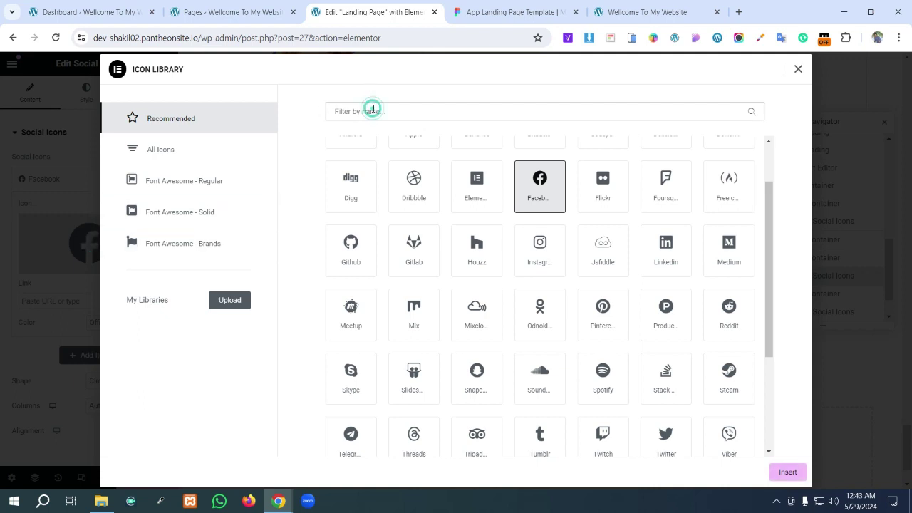
type("tw")
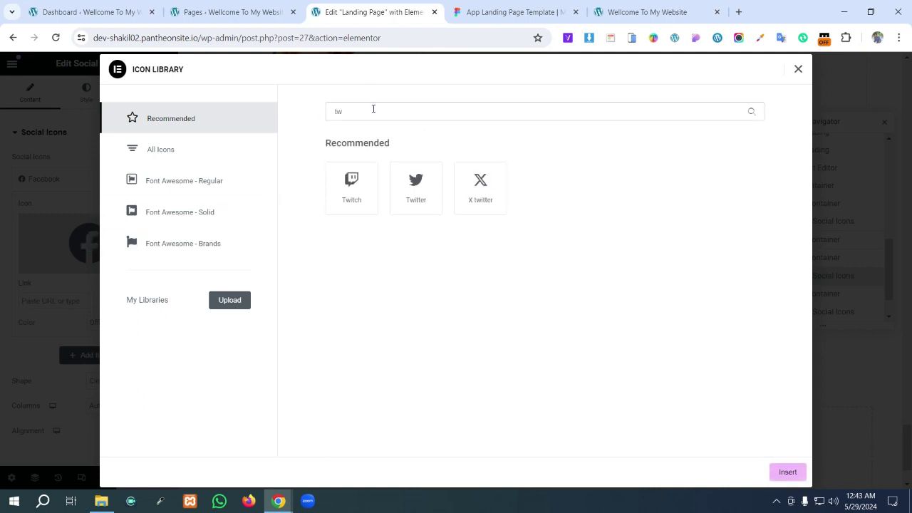
left_click(417, 187)
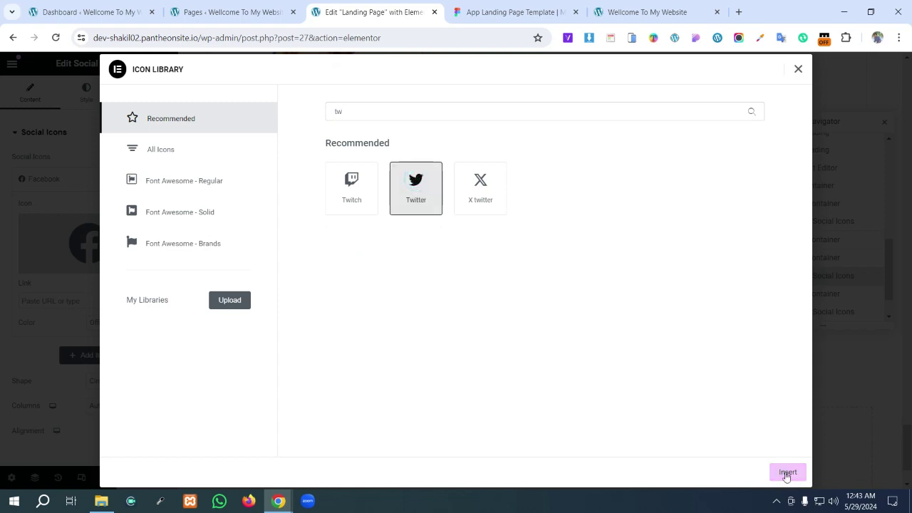
left_click(787, 473)
key("ctrl+z")
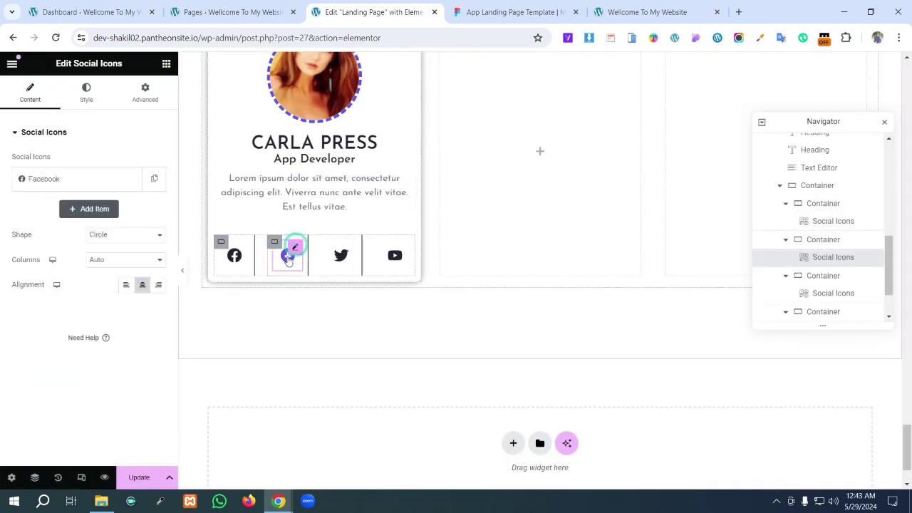
left_click(60, 179)
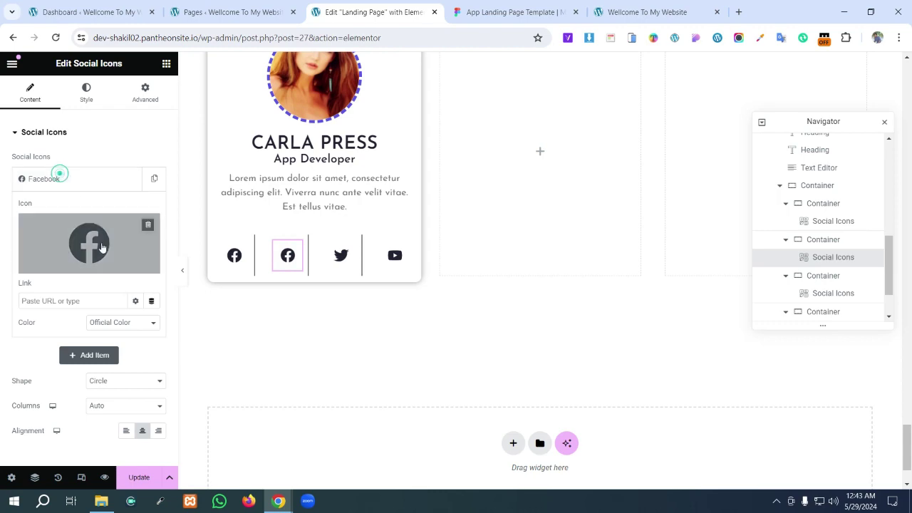
- Replace the second social icon's Facebook with the Instagram icon
left_click(96, 258)
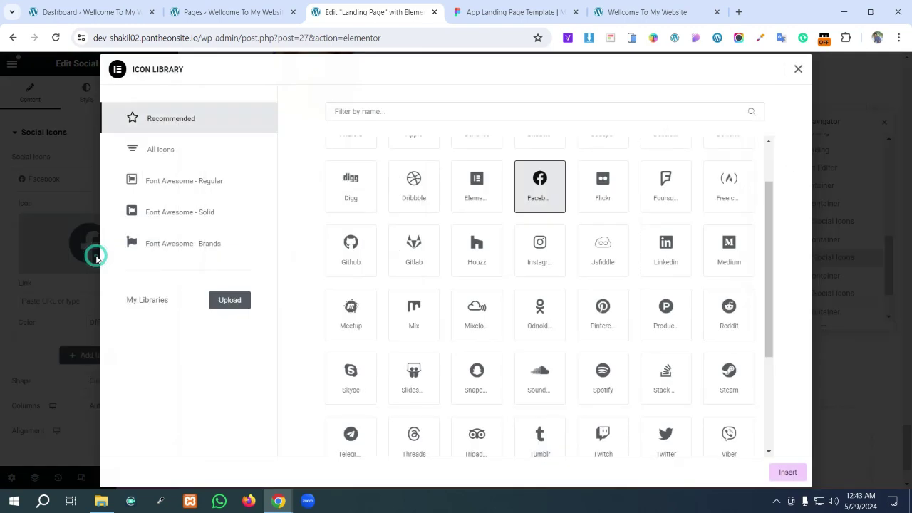
left_click(358, 112)
type("in")
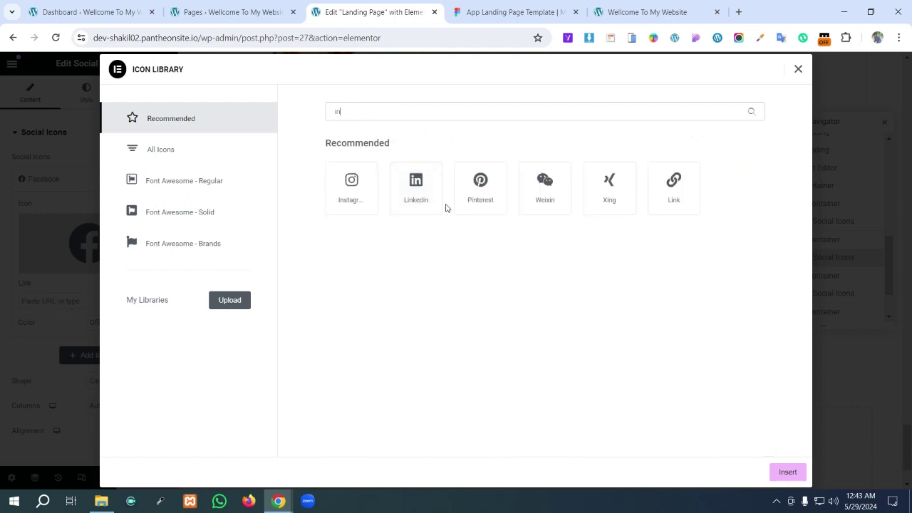
left_click(356, 184)
left_click(792, 469)
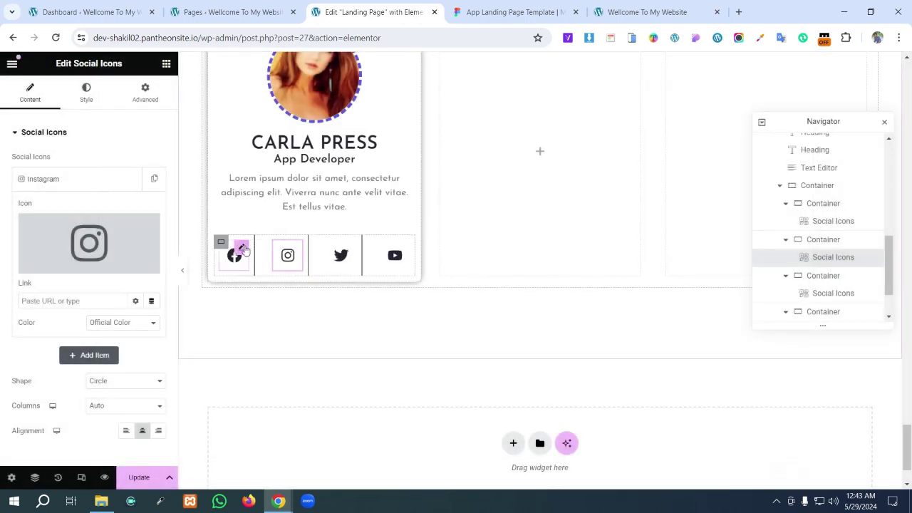
- Change the first social icon to the plain Facebook 'f' icon from all icon sets
left_click(243, 249)
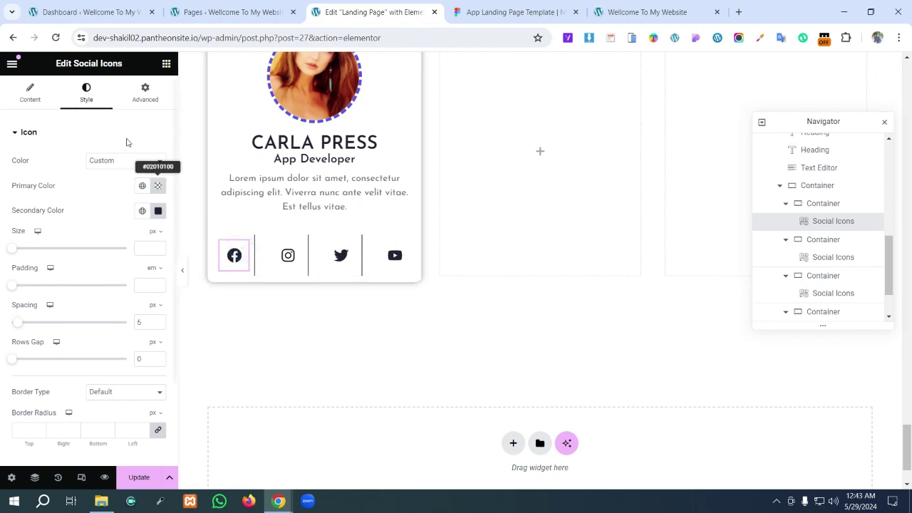
left_click(43, 95)
left_click(75, 179)
left_click(104, 240)
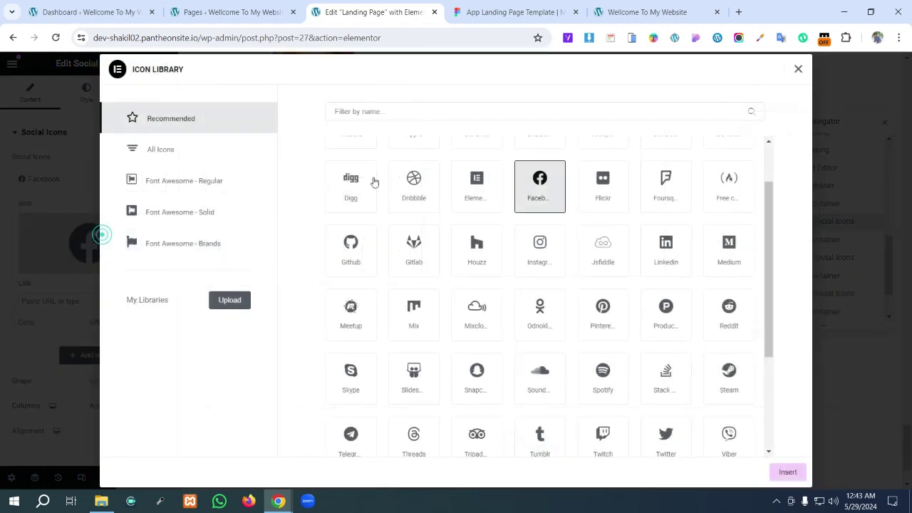
left_click(465, 105)
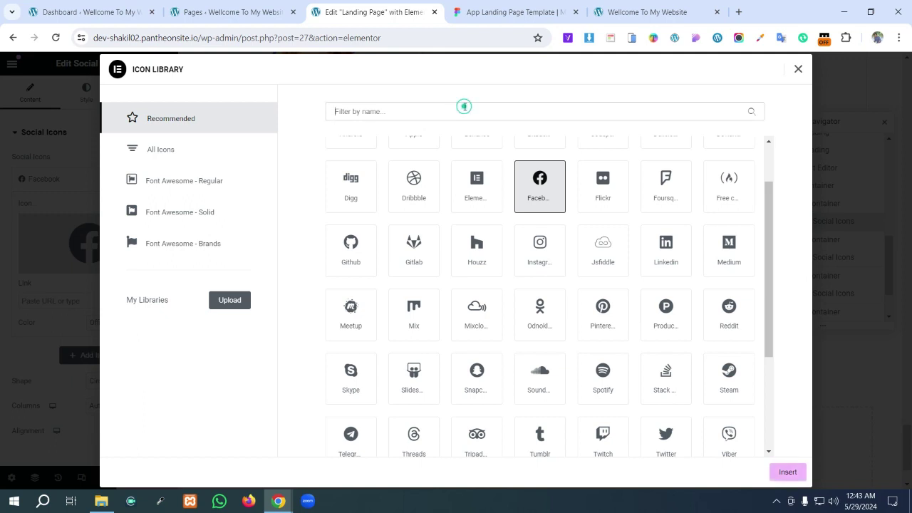
type("fa")
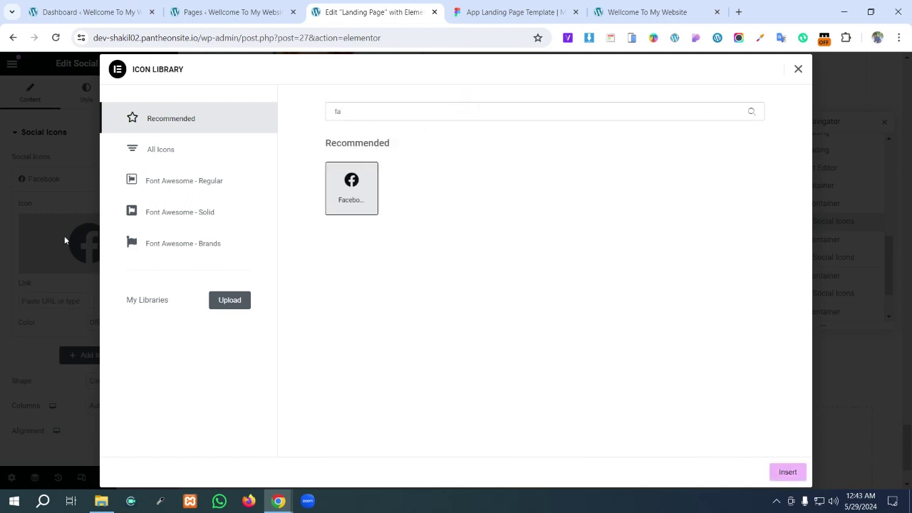
left_click(164, 157)
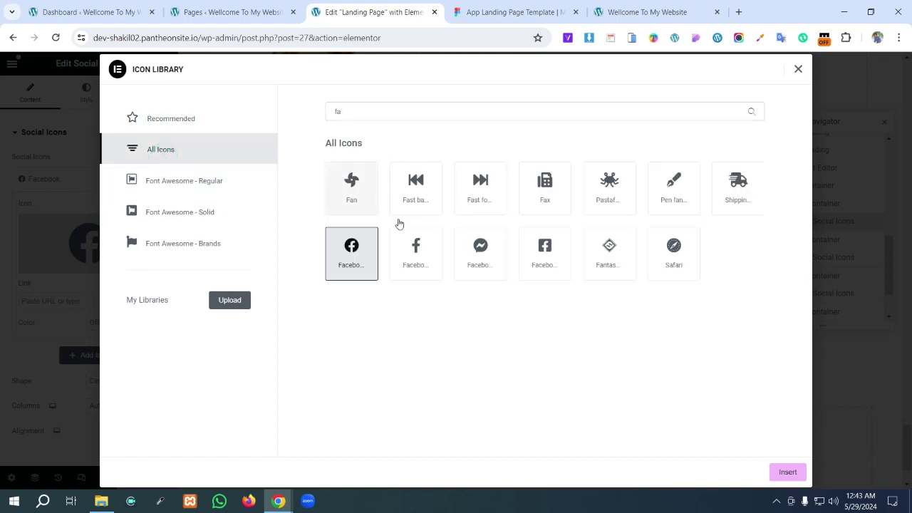
left_click(417, 258)
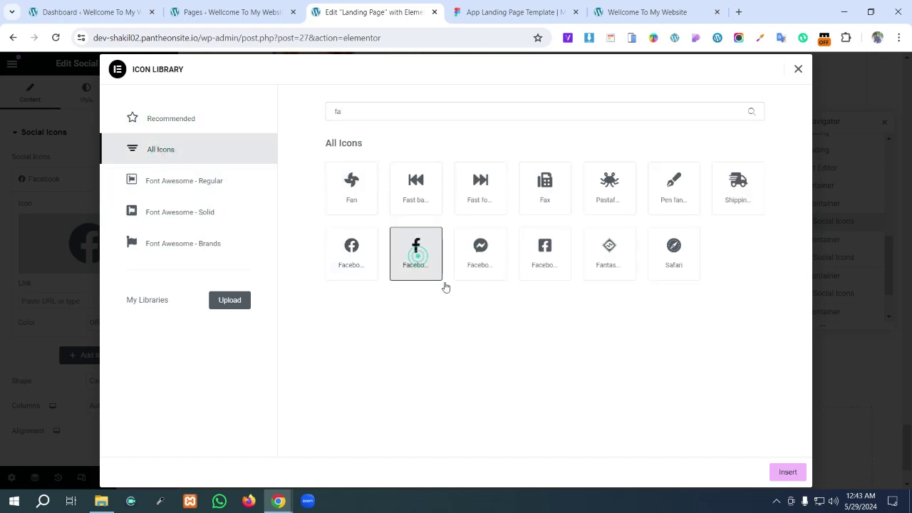
left_click(790, 473)
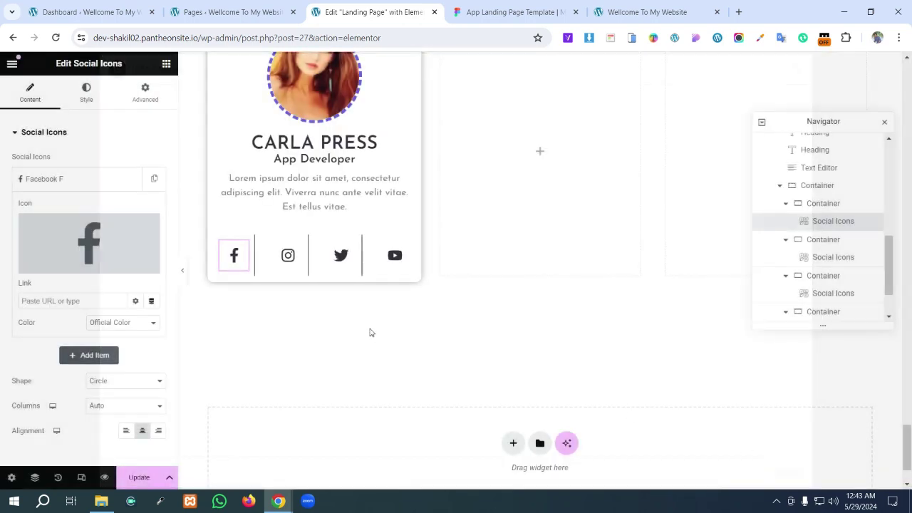
- Re-pick the Instagram icon from the full icon set for the second slot
left_click(288, 263)
left_click(71, 178)
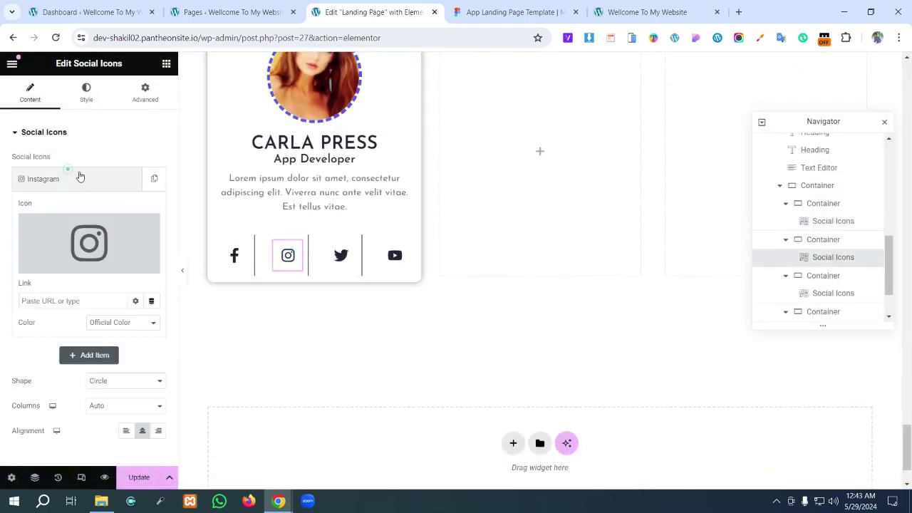
left_click(89, 228)
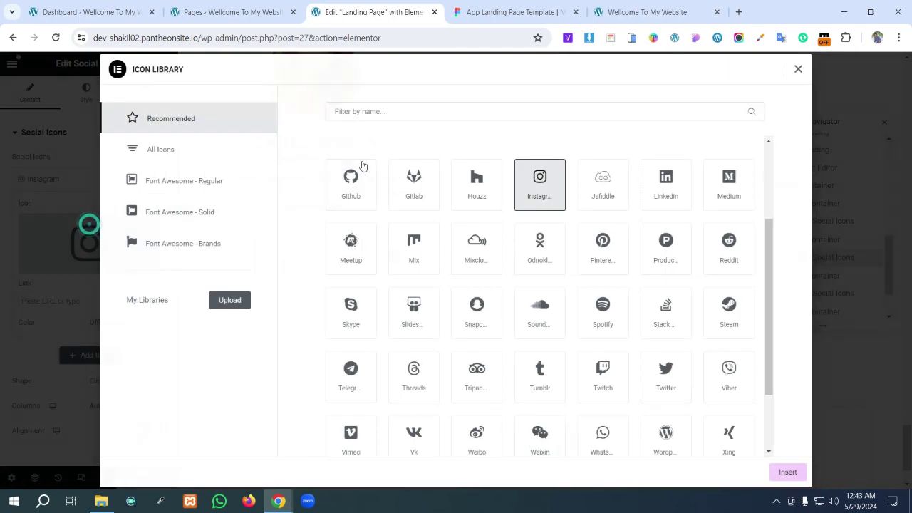
left_click(163, 149)
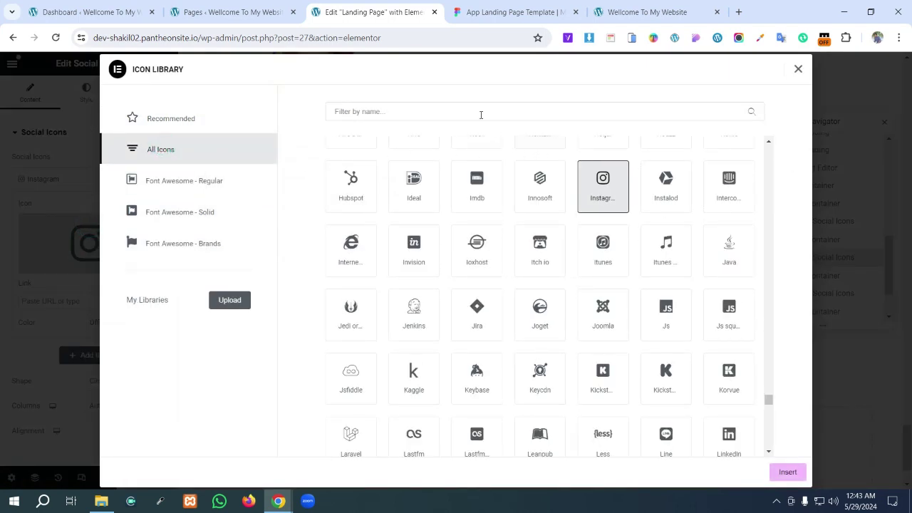
left_click(408, 111)
type("in")
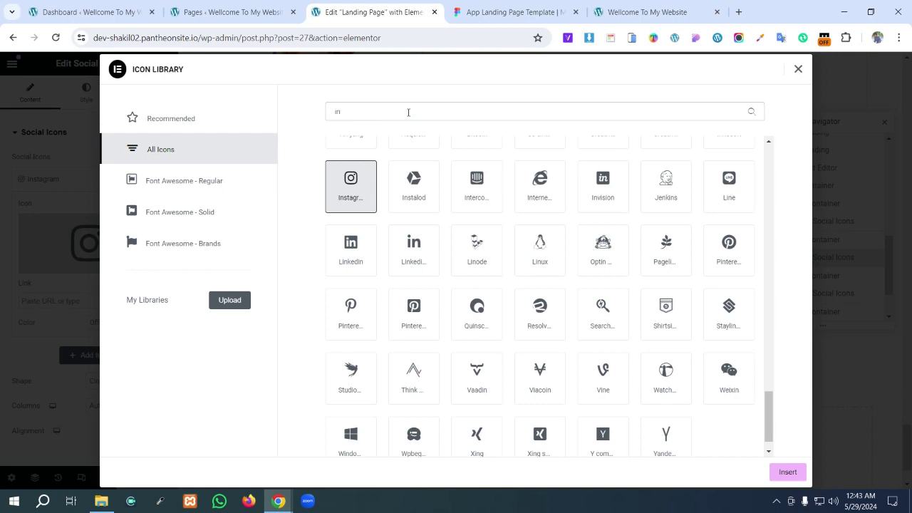
type("s")
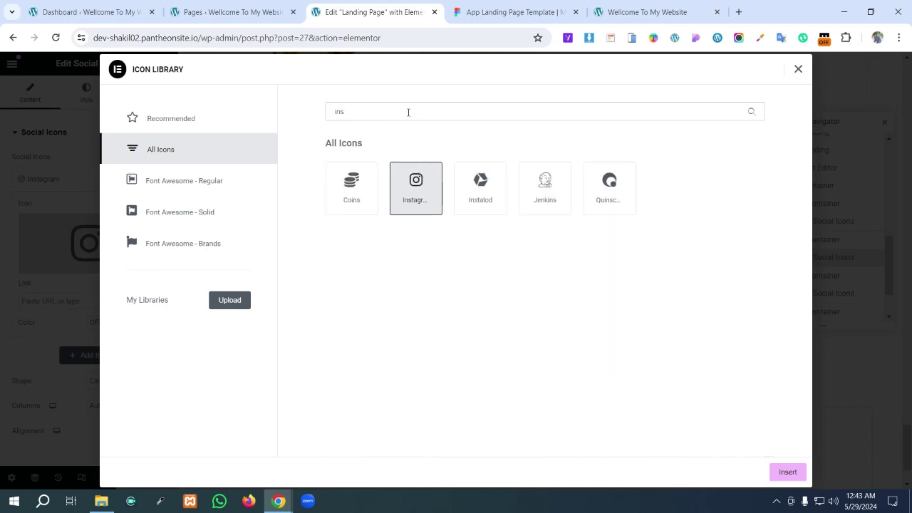
left_click(799, 69)
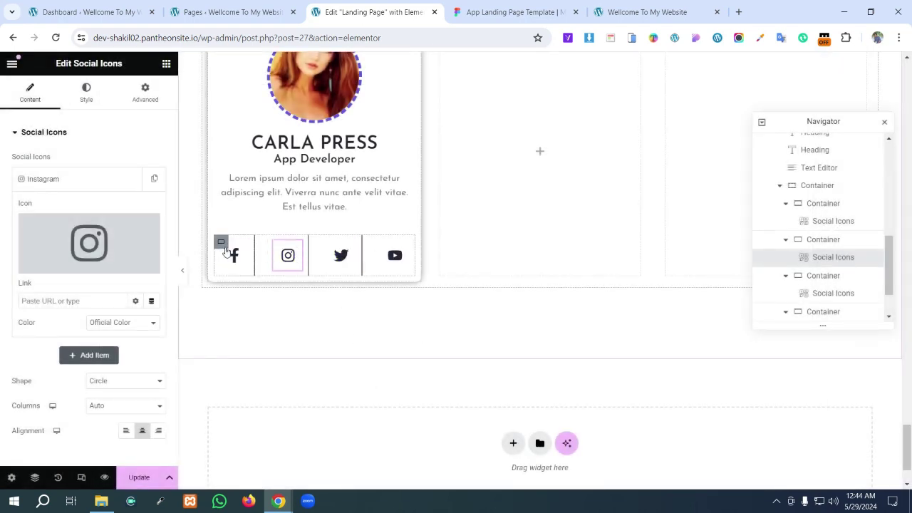
left_click(242, 249)
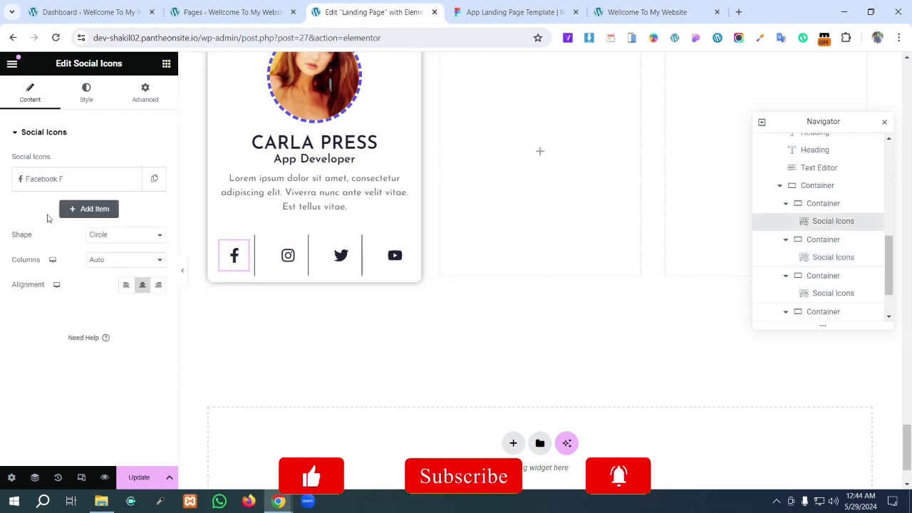
- Try a Solid border on the Facebook icon, then revert Border Type to Default
left_click(84, 94)
scroll(83, 320, "down", 2)
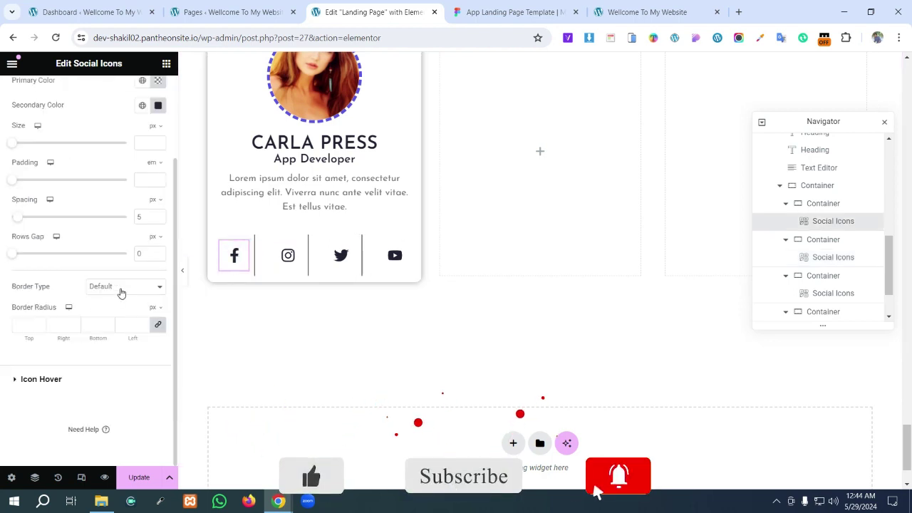
left_click(120, 289)
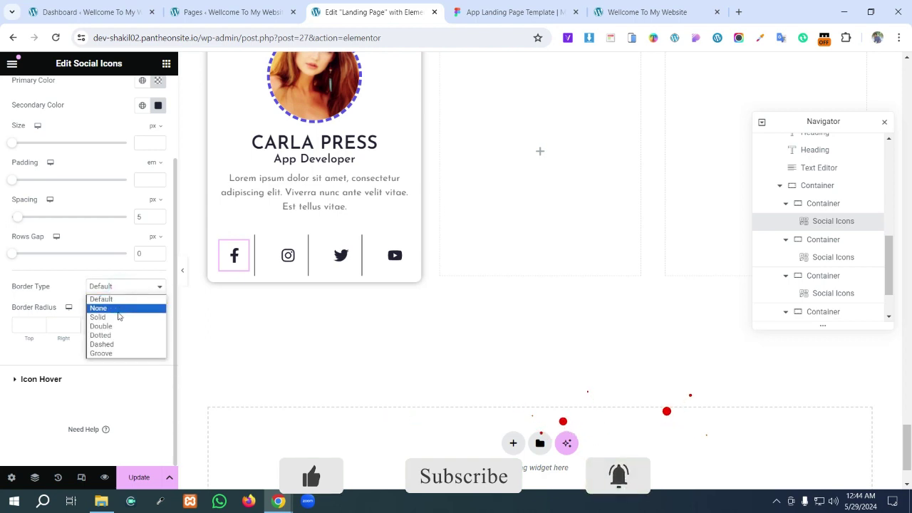
left_click(119, 317)
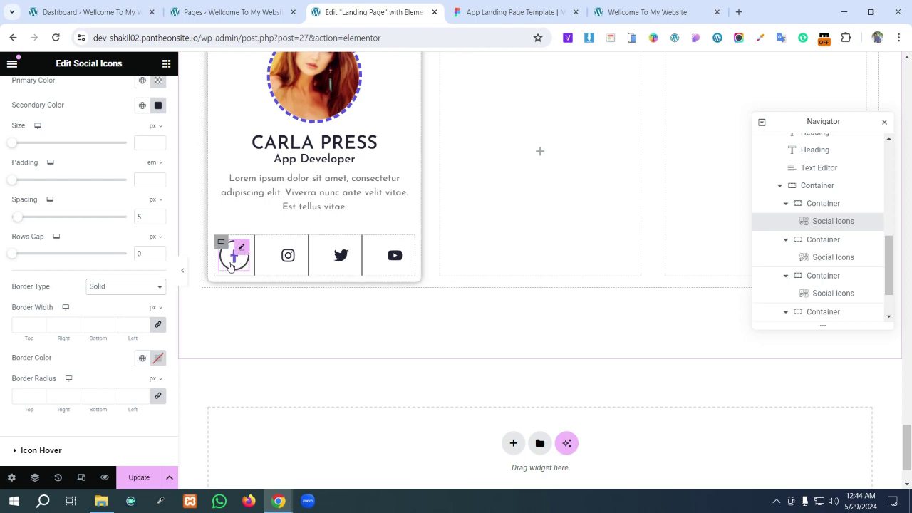
left_click(107, 286)
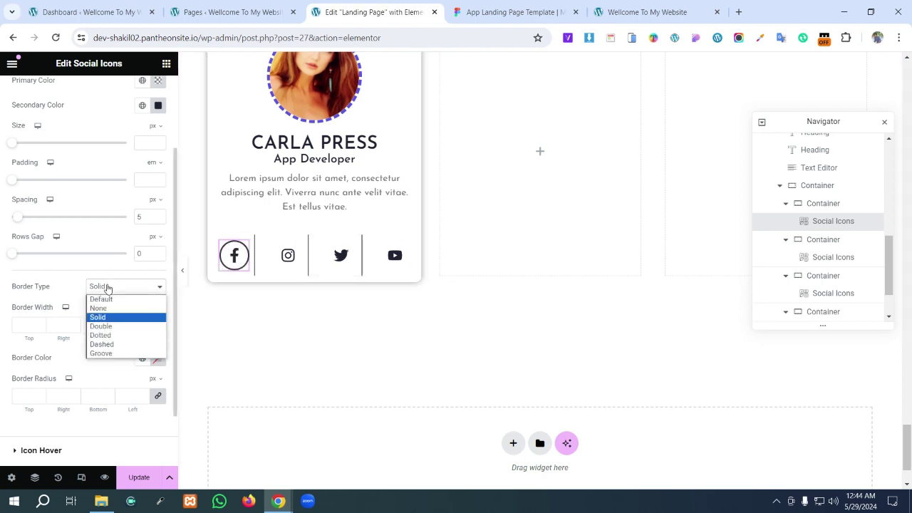
left_click(104, 300)
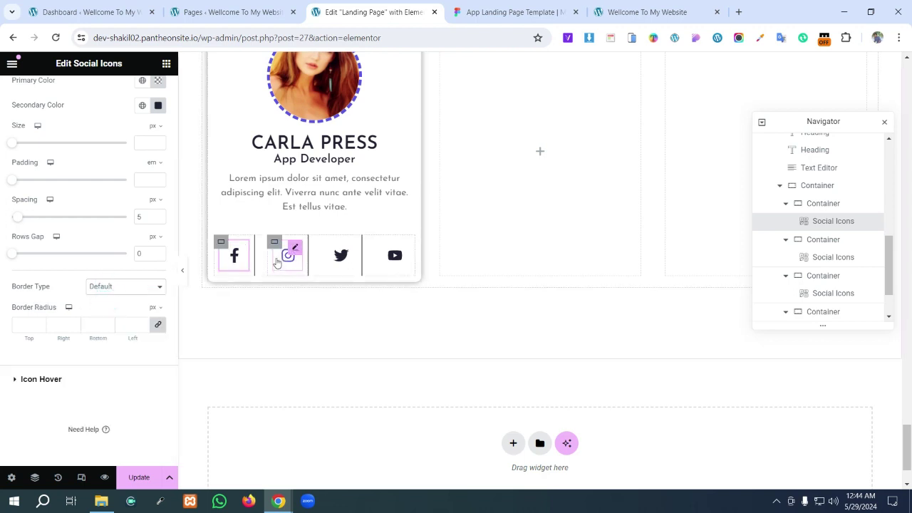
- Set the outer card-row container's Min Height to 0 and Align Items to Center
left_click(221, 244)
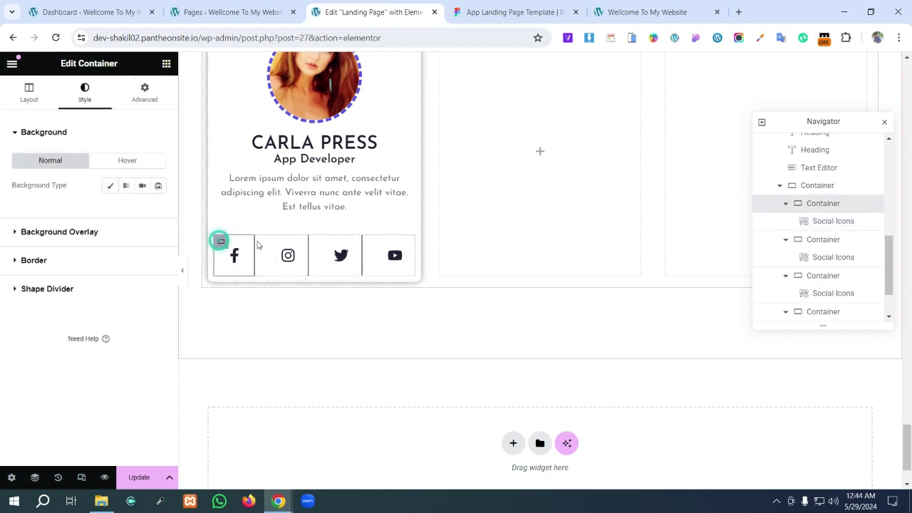
left_click(34, 477)
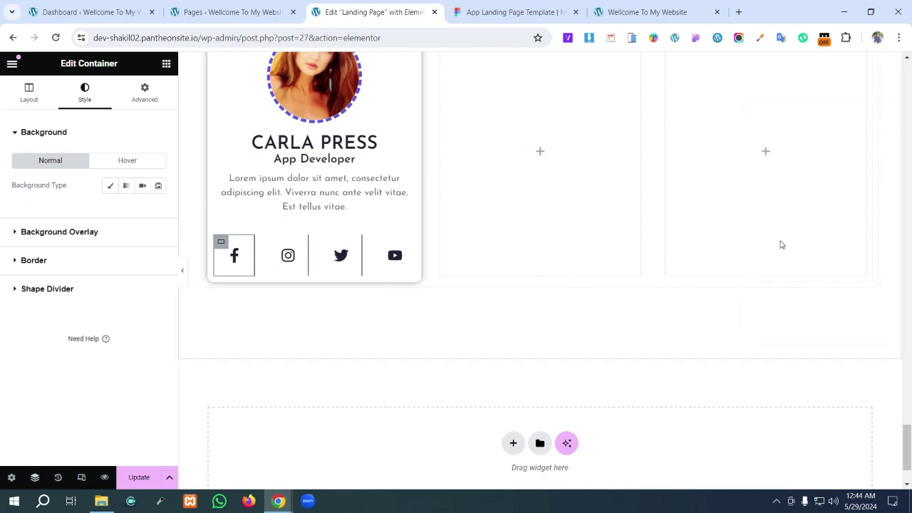
left_click(35, 478)
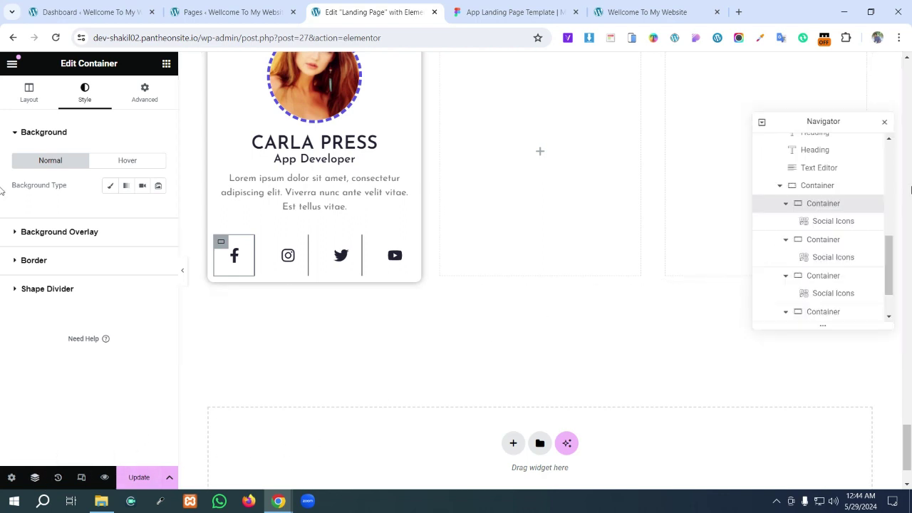
left_click(817, 185)
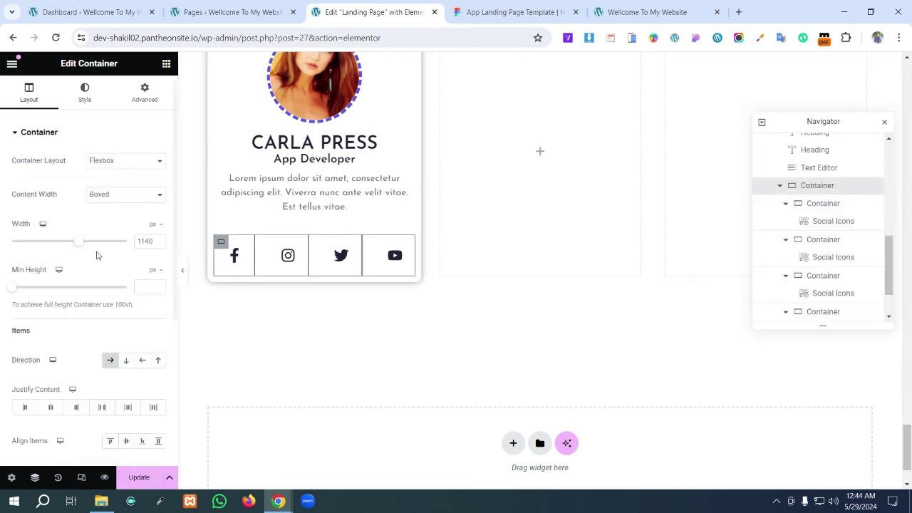
mouse_move(14, 290)
left_mouse_down()
mouse_move(6, 290)
mouse_move(31, 289)
mouse_move(10, 288)
left_mouse_up()
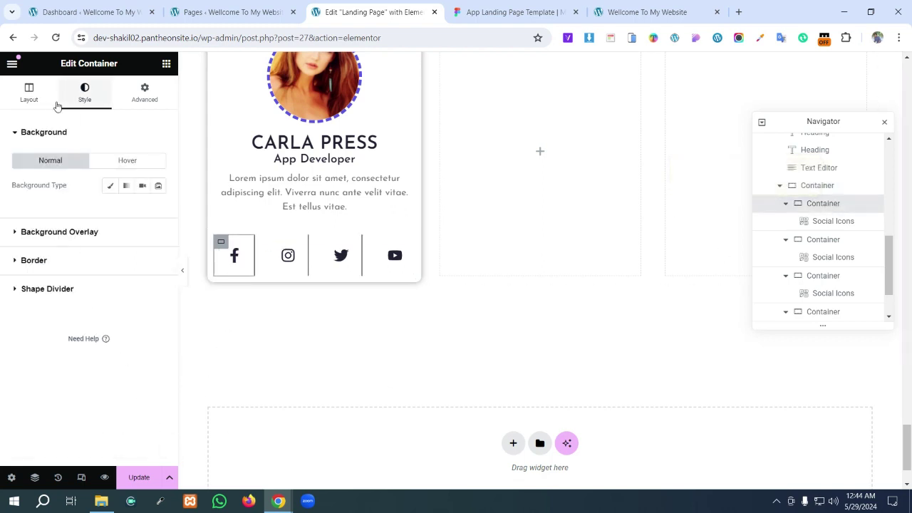
left_click(29, 100)
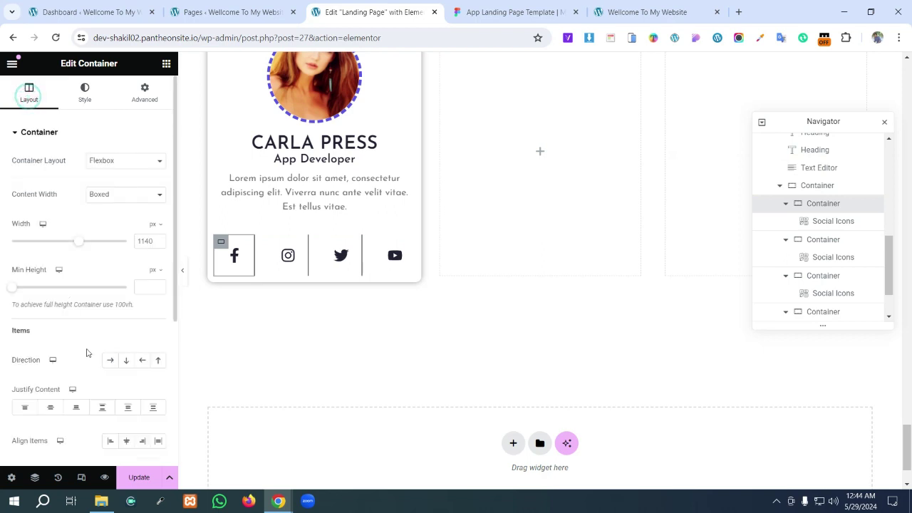
left_click(127, 442)
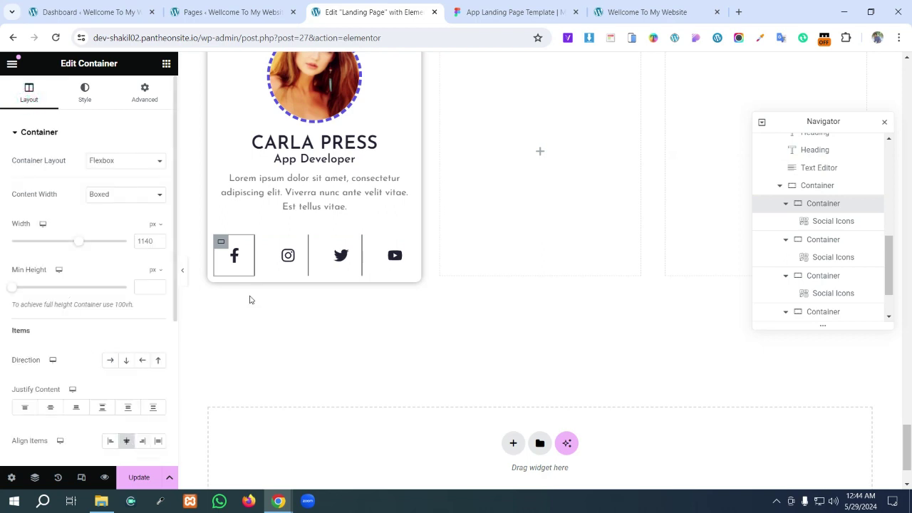
- Select the Instagram icon's container, then the App Developer heading
left_click(275, 243)
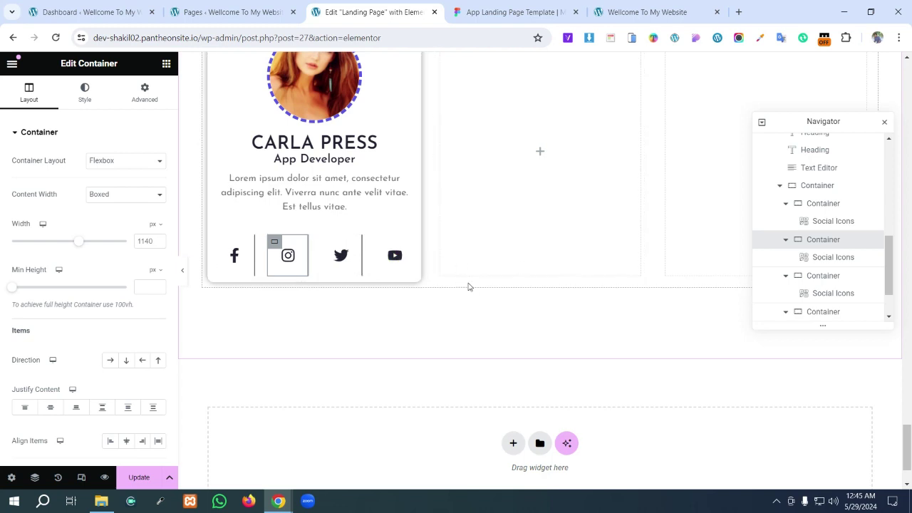
left_click(377, 163)
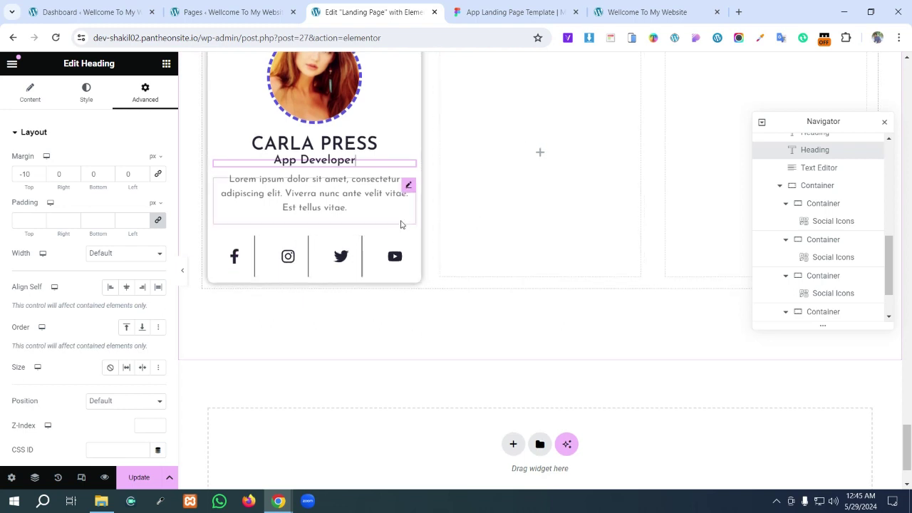
scroll(393, 227, "up", 2)
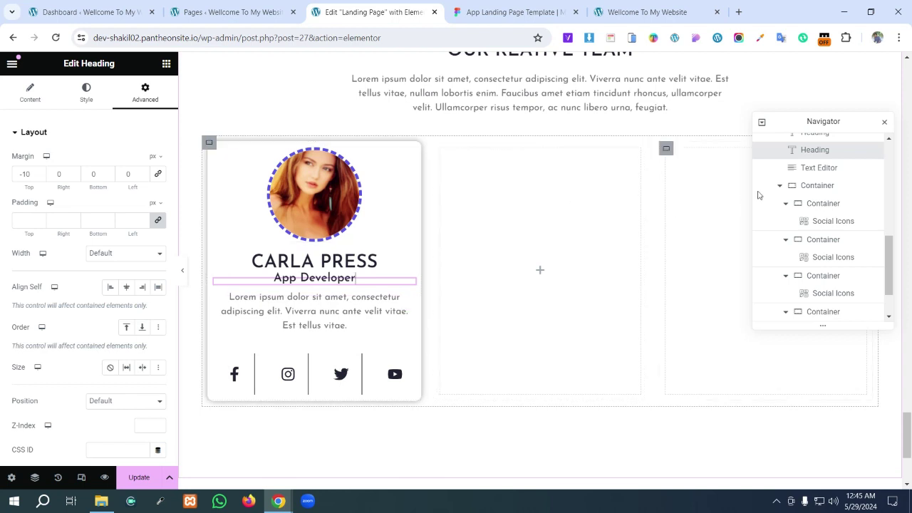
- Duplicate the profile card twice and delete the two leftover empty columns
left_click(885, 123)
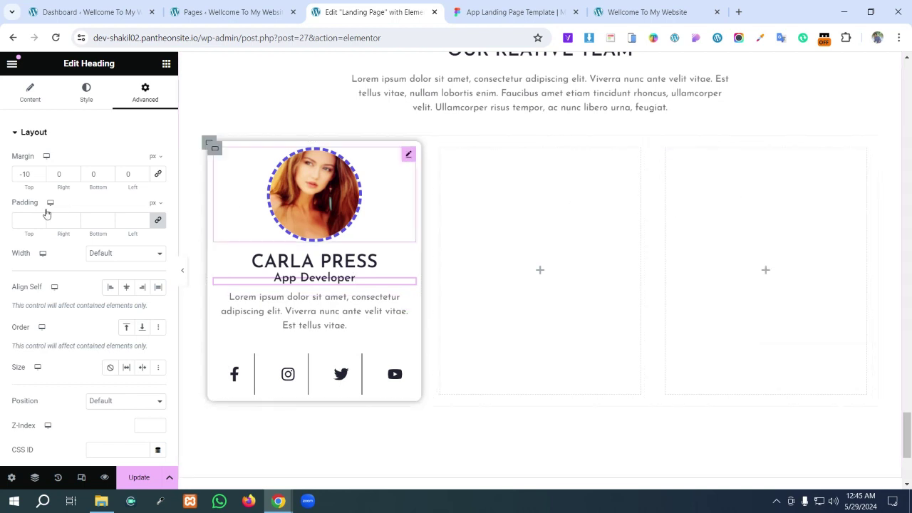
right_click(216, 154)
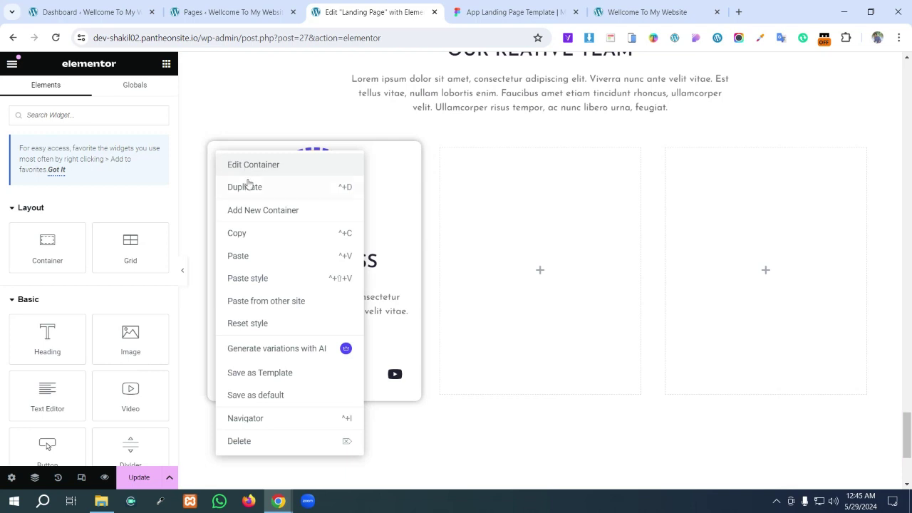
left_click(246, 187)
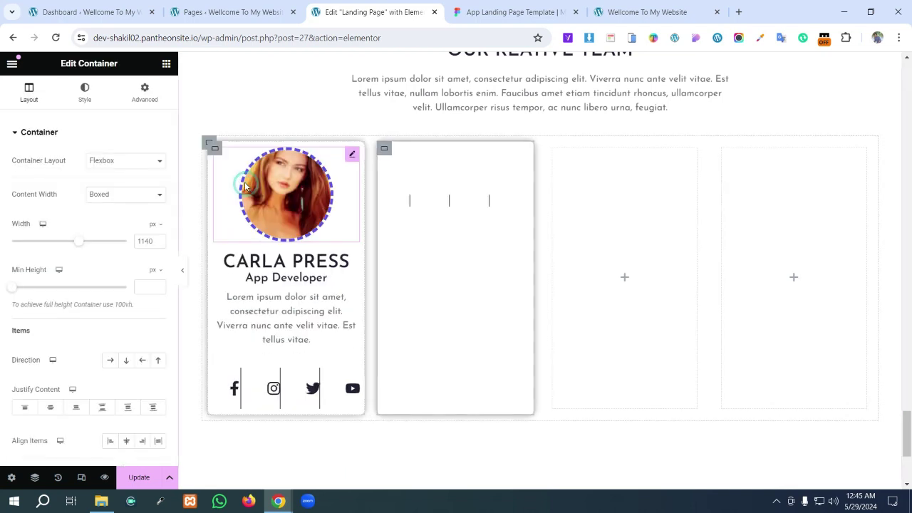
right_click(216, 153)
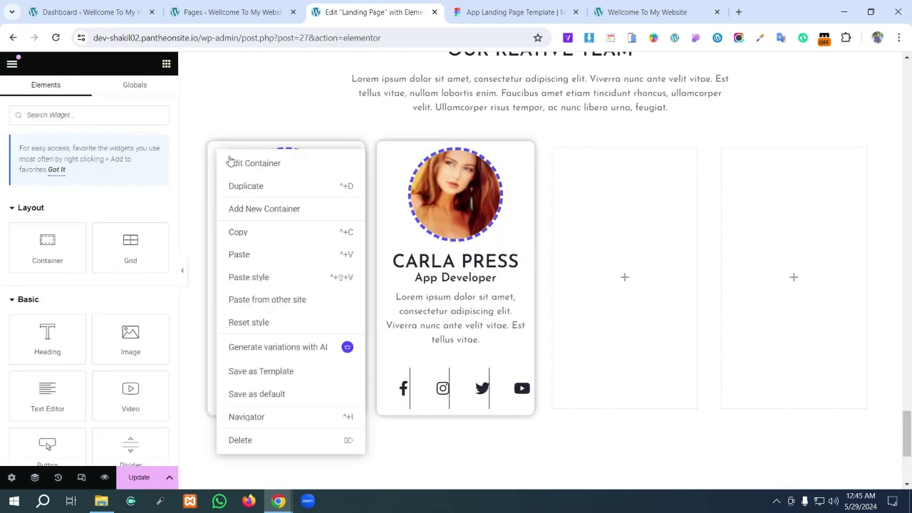
left_click(243, 186)
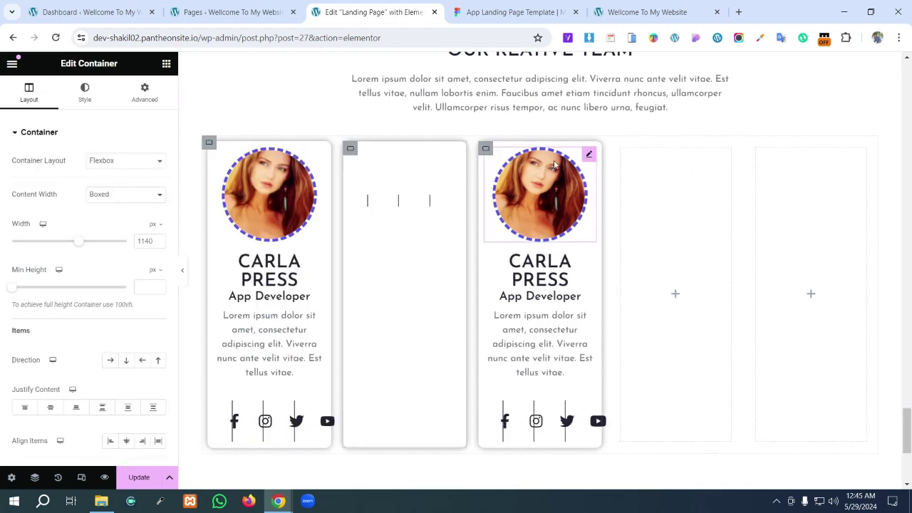
right_click(625, 153)
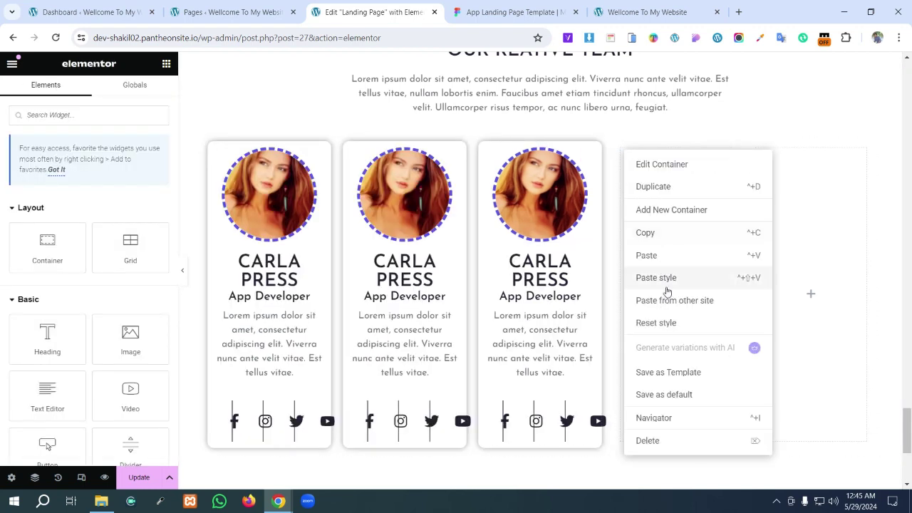
left_click(647, 442)
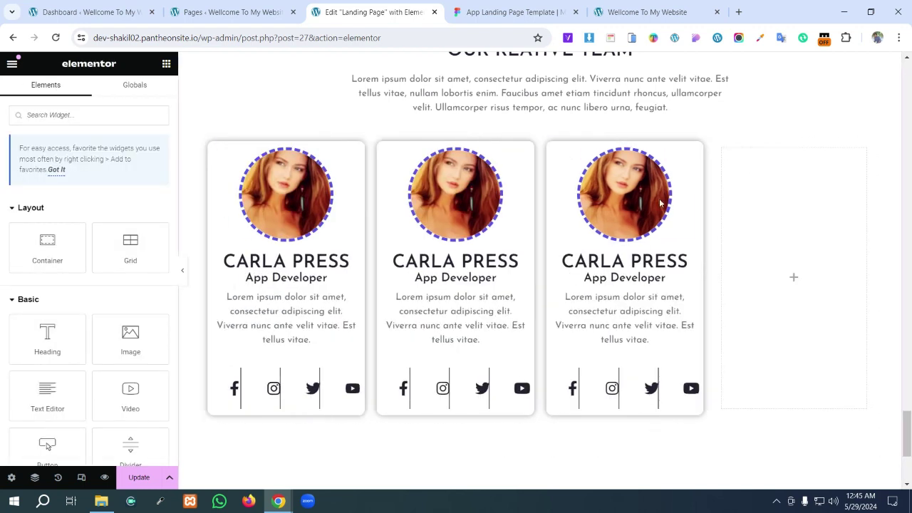
right_click(726, 153)
left_click(767, 442)
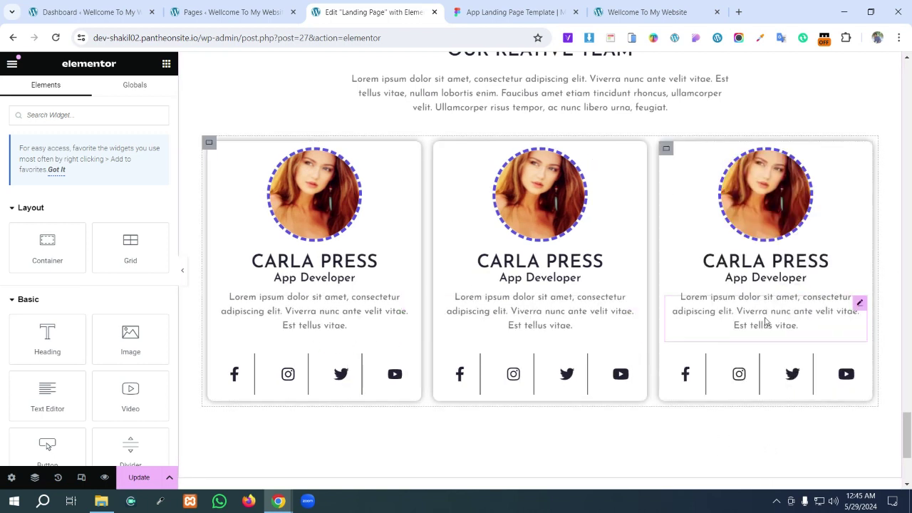
- Set the second and third cards' photos to Profile-Image-2 and Profile-Image-1
left_click(550, 215)
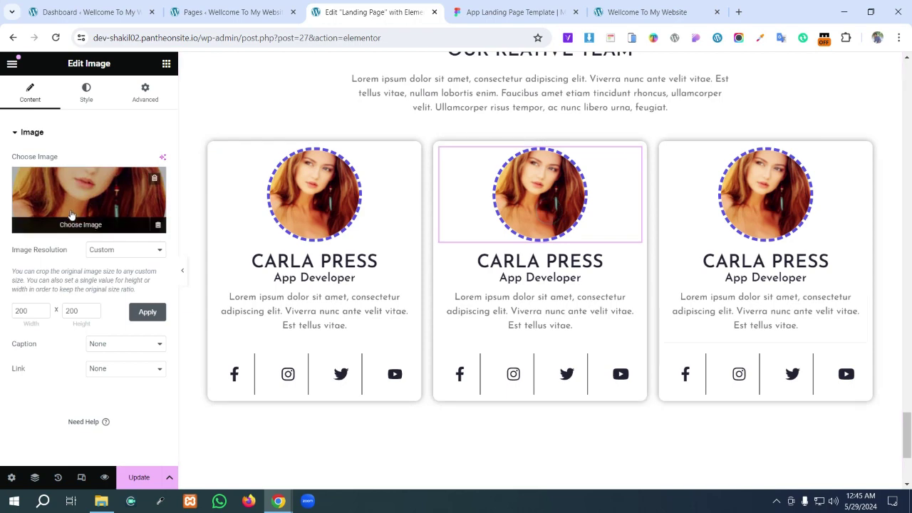
left_click(72, 189)
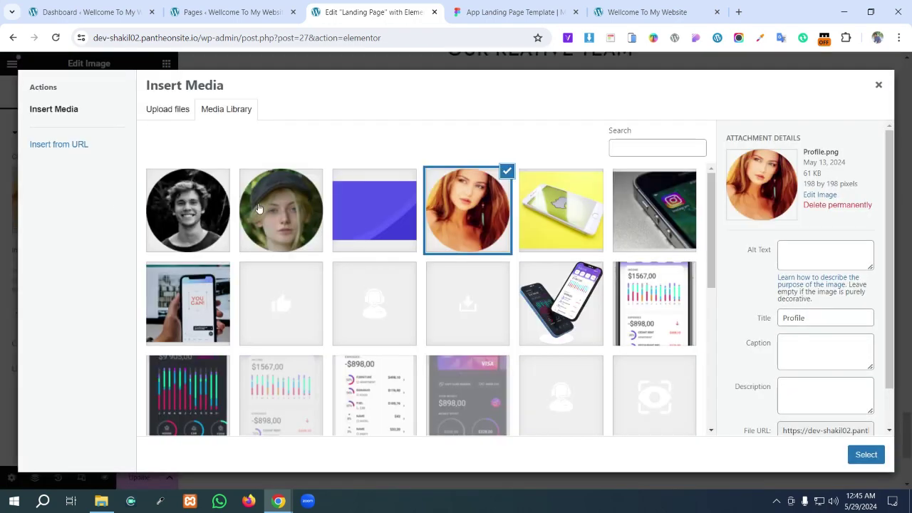
left_click(278, 214)
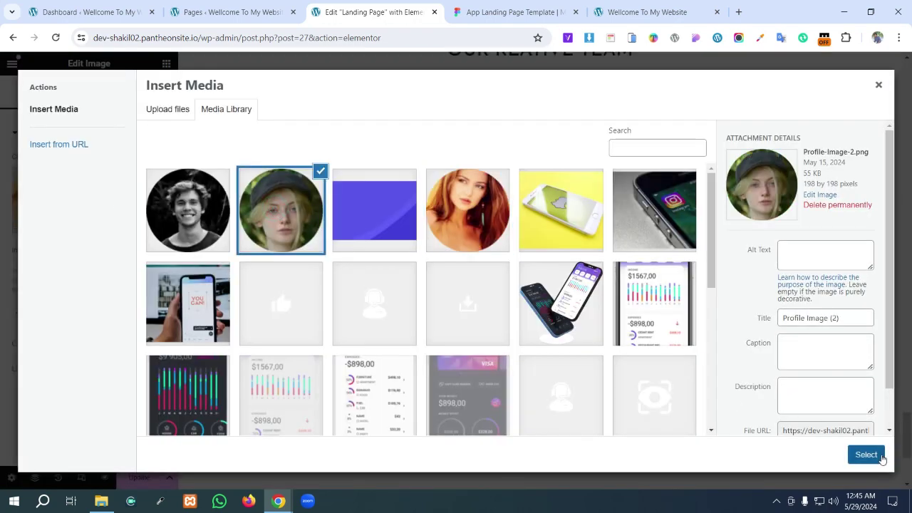
left_click(867, 455)
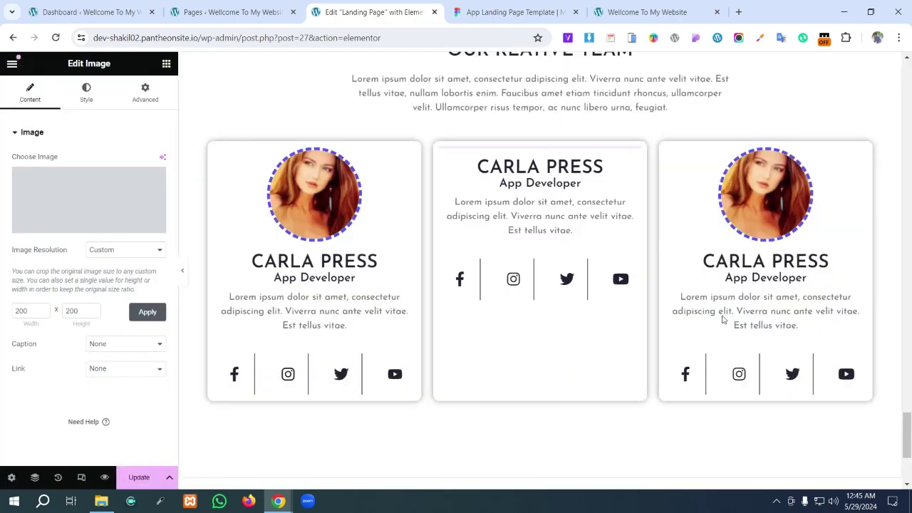
left_click(758, 201)
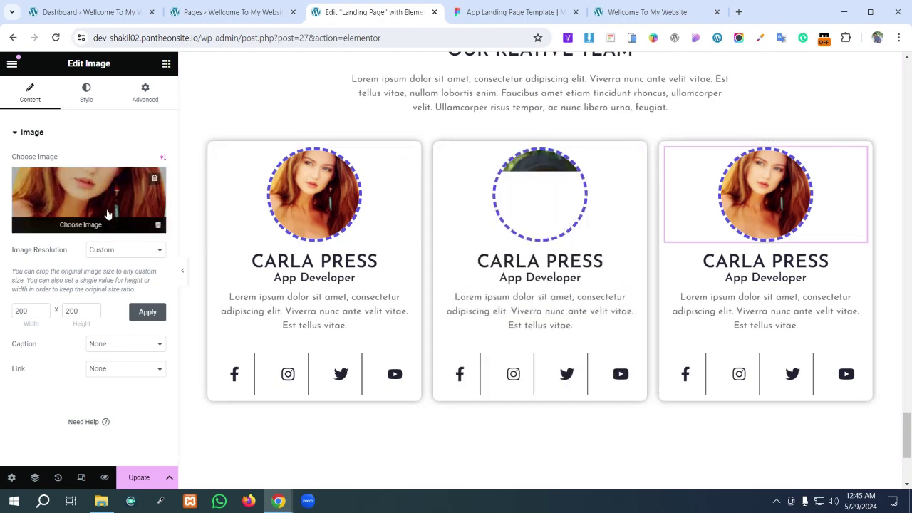
left_click(89, 214)
left_click(202, 201)
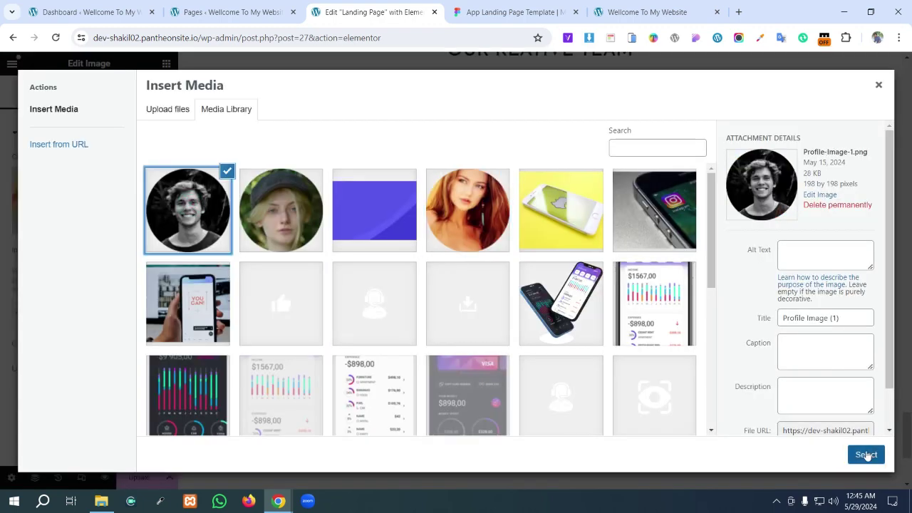
left_click(867, 454)
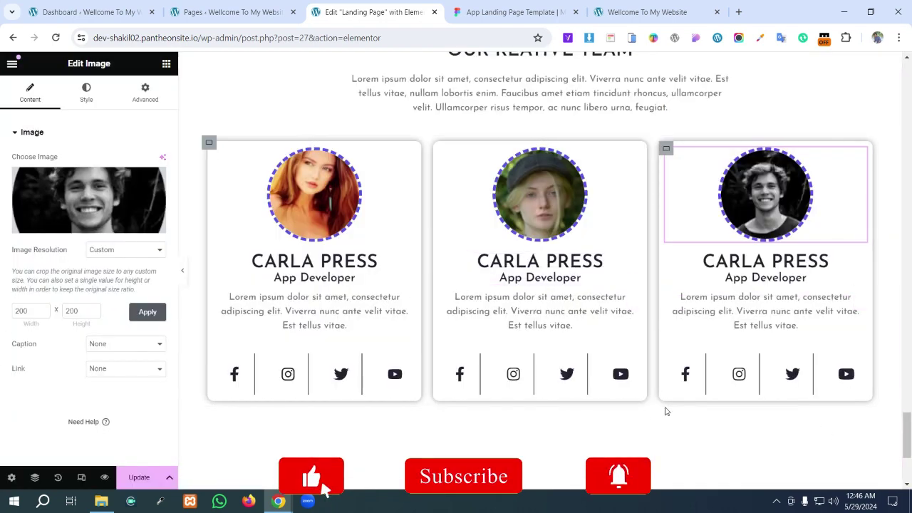
scroll(751, 291, "up", 2)
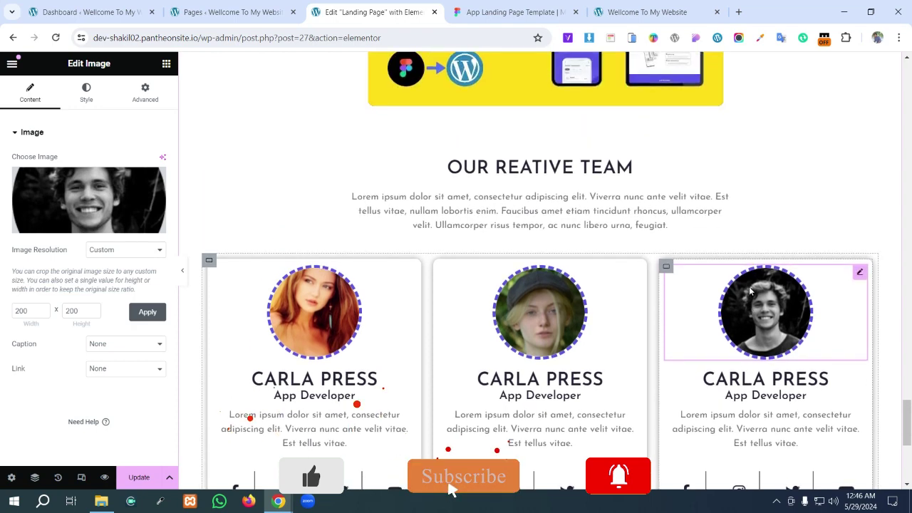
scroll(750, 291, "down", 5)
scroll(748, 291, "up", 3)
scroll(748, 291, "down", 3)
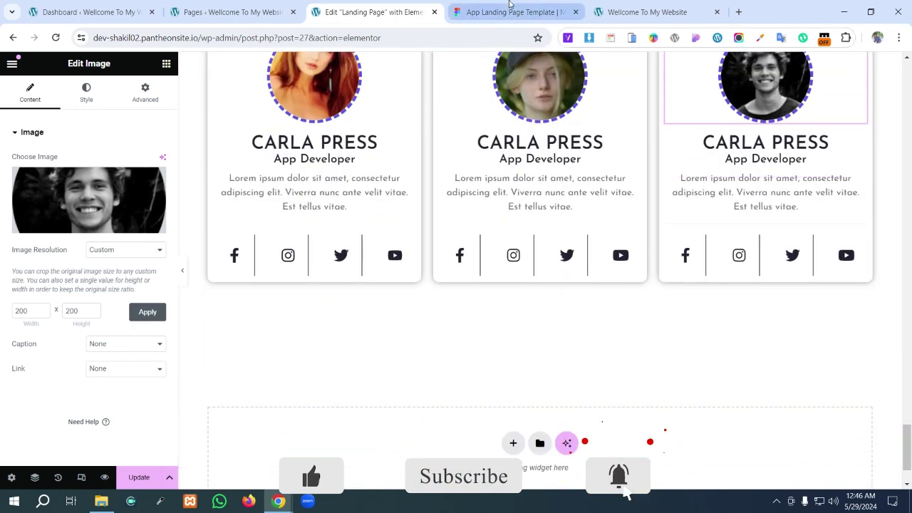
key("ctrl+Tab")
scroll(541, 284, "down", 5)
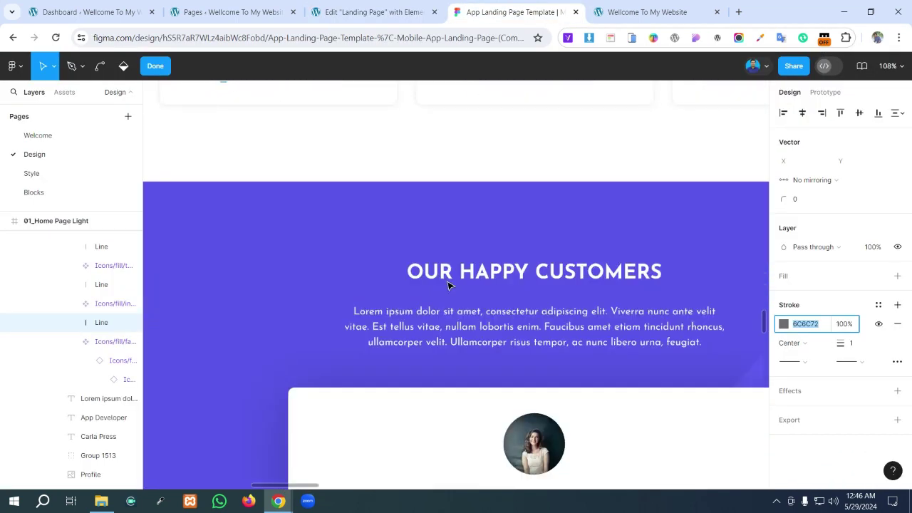
scroll(571, 292, "down", 1)
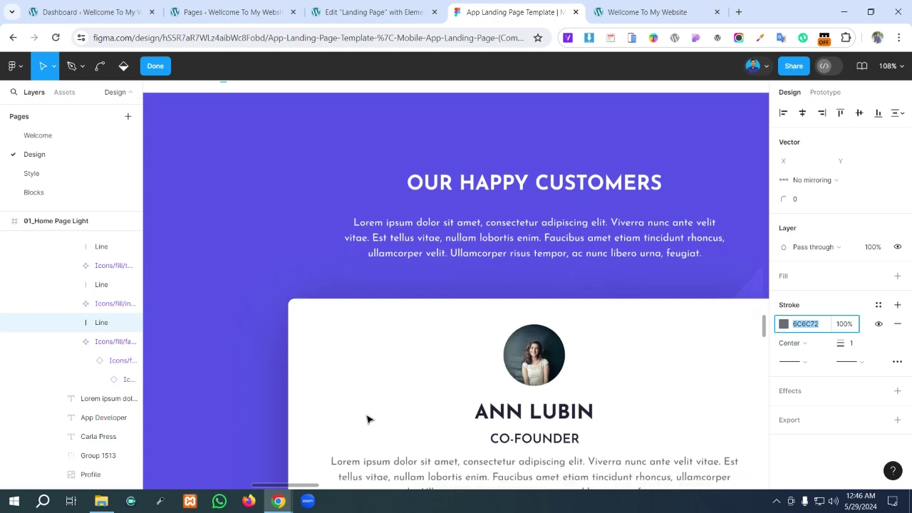
scroll(451, 360, "down", 6, "ctrl")
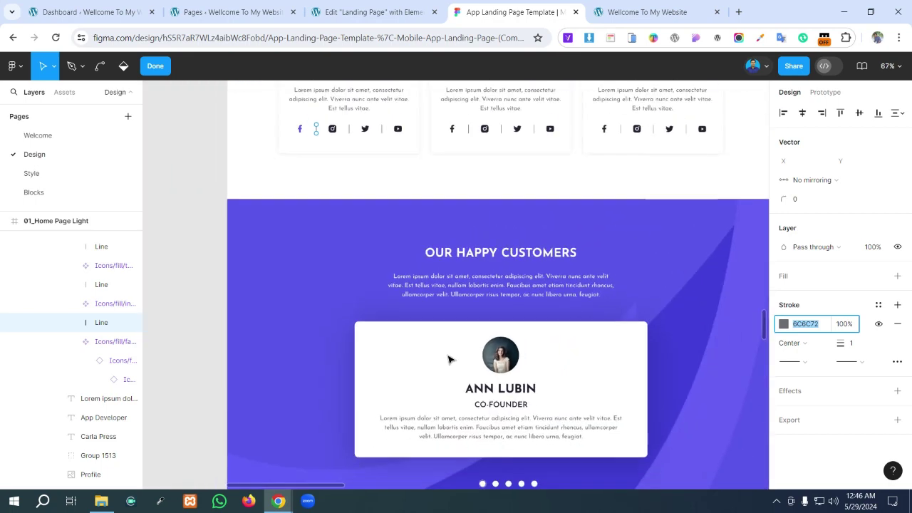
scroll(285, 487, "down", 1, "ctrl")
mouse_move(285, 486)
left_mouse_down()
mouse_move(303, 489)
mouse_move(293, 488)
left_mouse_up()
scroll(456, 246, "down", 3)
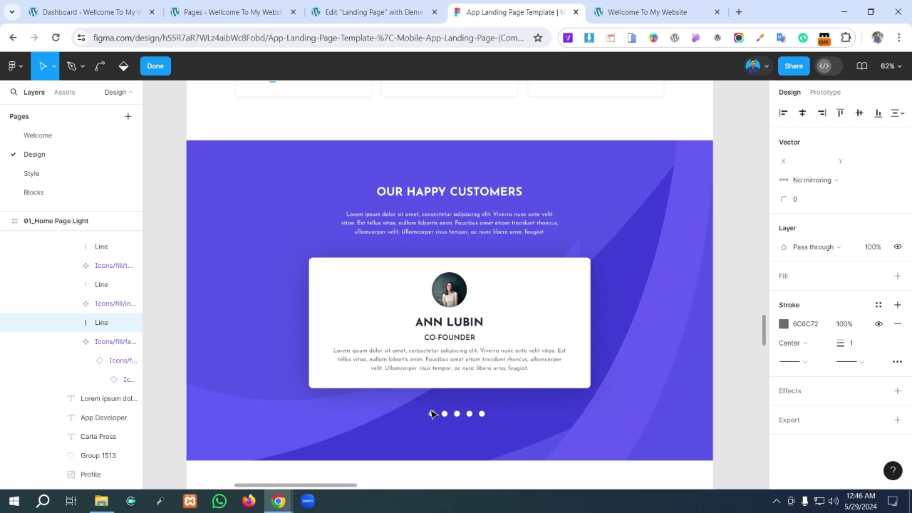
key("Print")
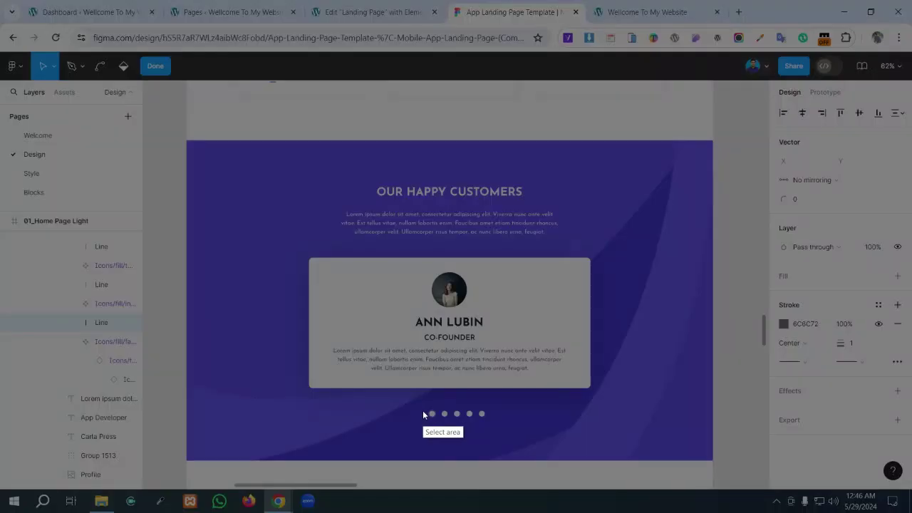
left_click_drag(412, 404, 519, 423)
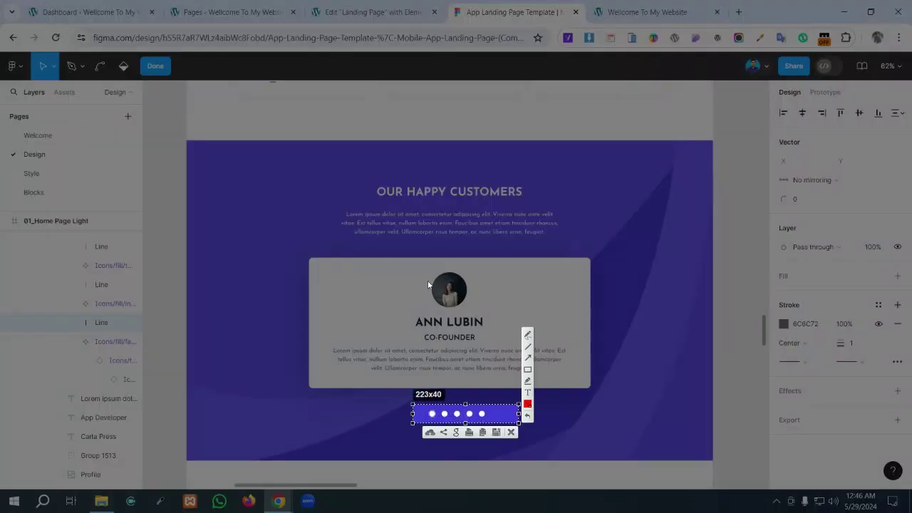
left_click(511, 432)
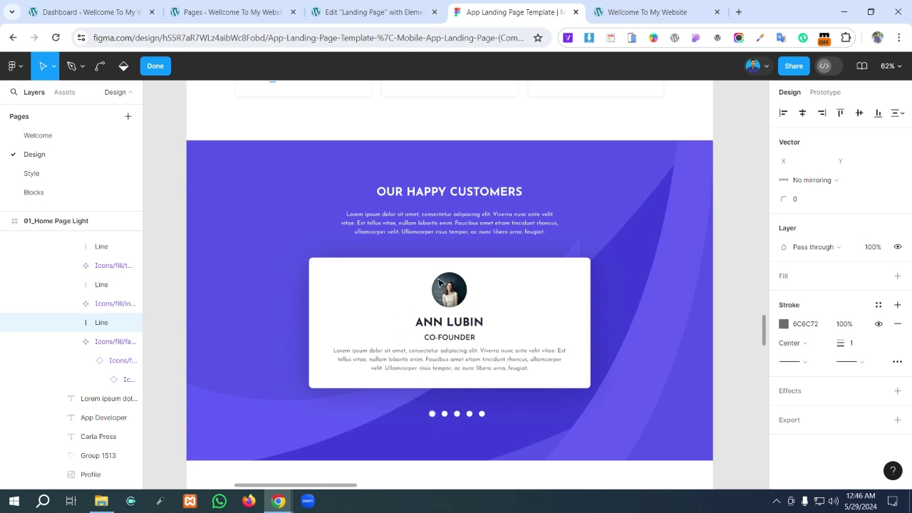
left_click(393, 6)
scroll(568, 353, "down", 1)
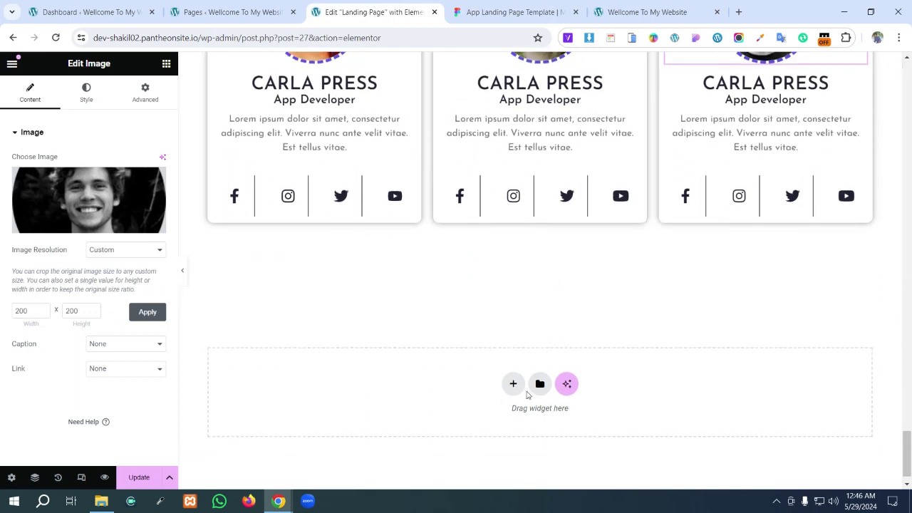
- Add a single empty Flexbox container below the team cards
left_click(513, 383)
left_click(505, 421)
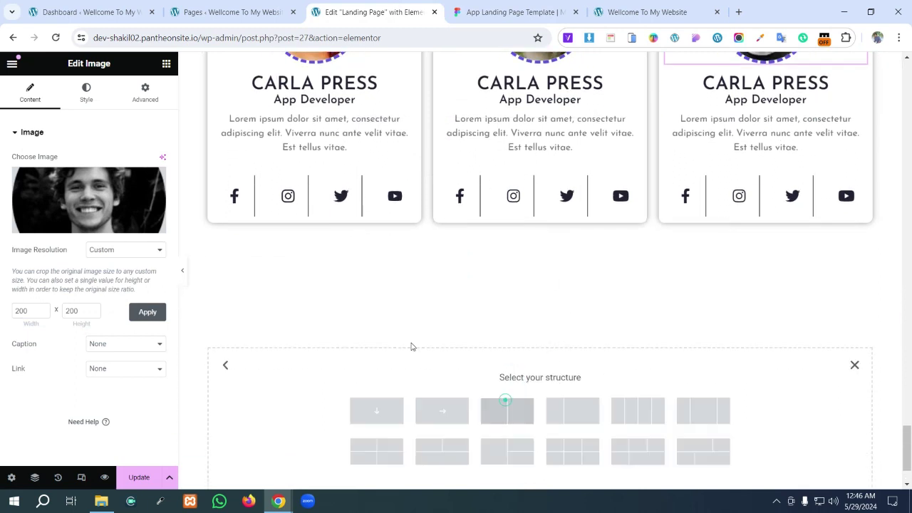
left_click(385, 404)
- In Figma, add a PNG export setting to the purple Rectangle 14
left_click(509, 5)
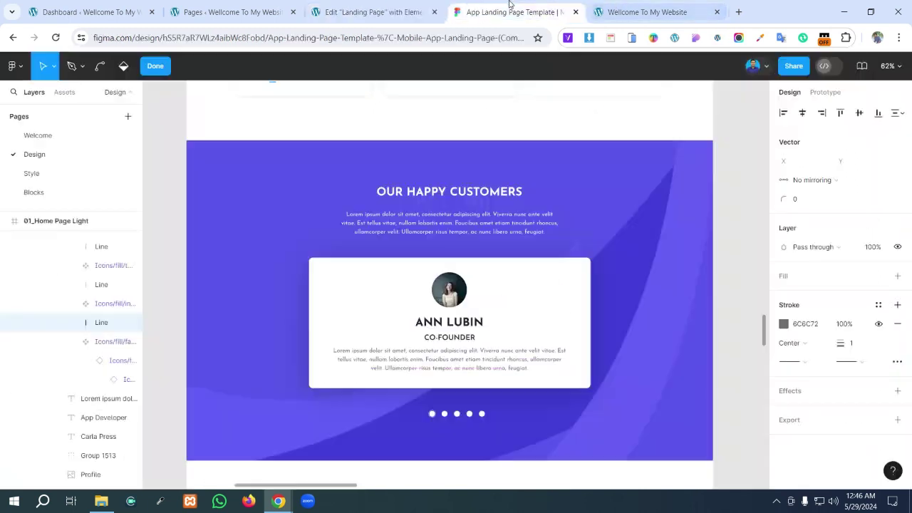
left_click(668, 192)
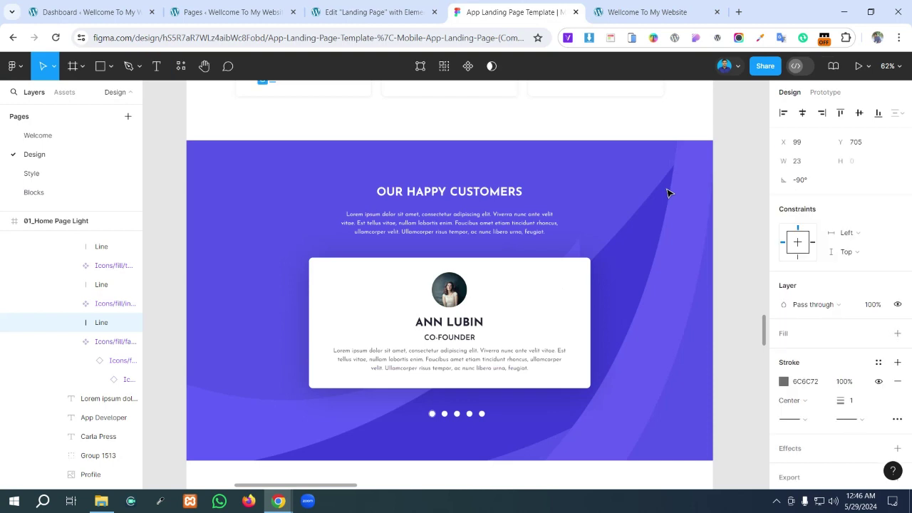
left_click(637, 265)
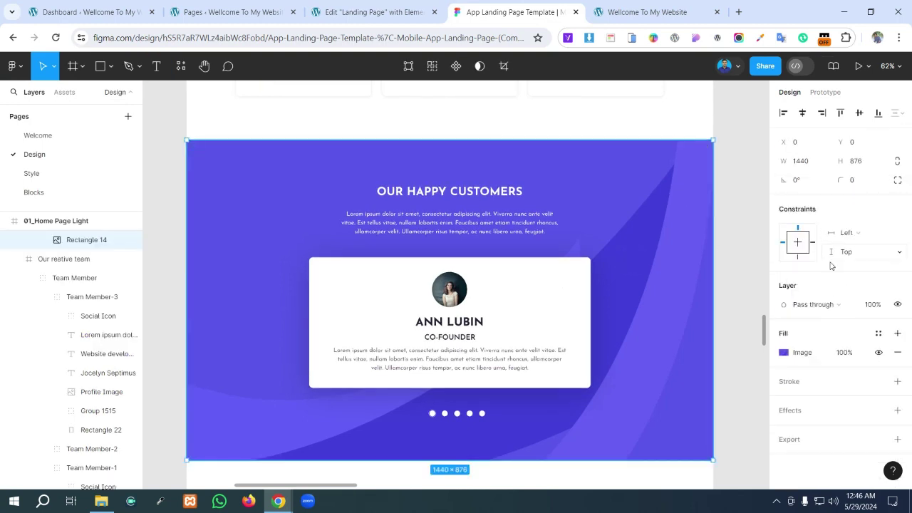
left_click(898, 439)
scroll(854, 385, "down", 2)
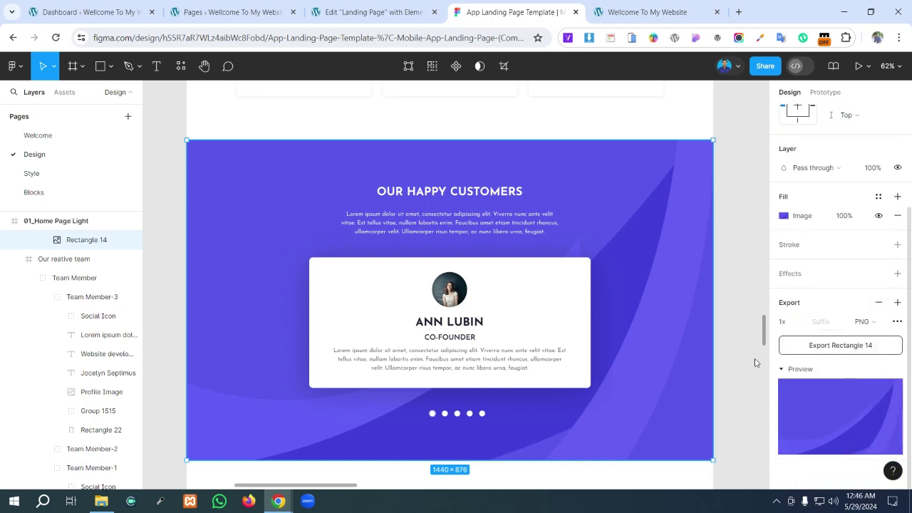
left_click(394, 6)
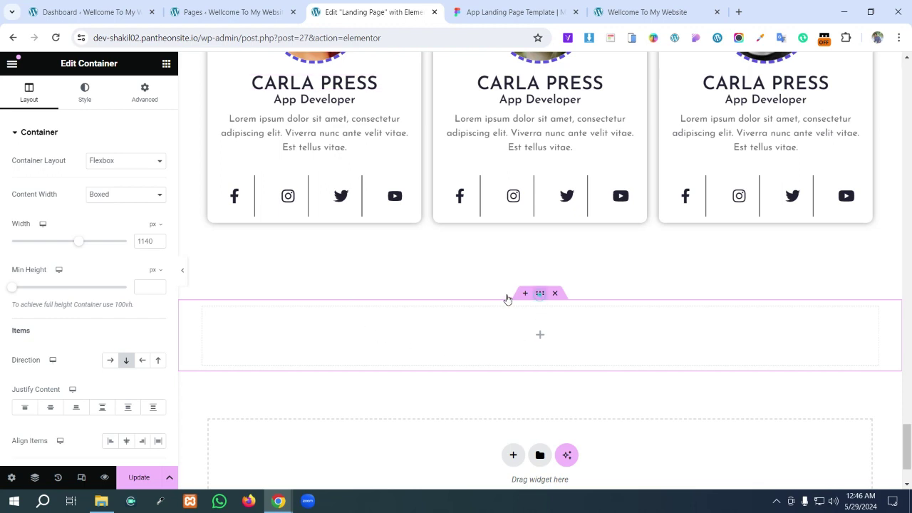
- Upload Rectangle 14 and set it as the container's Classic background image
left_click(85, 92)
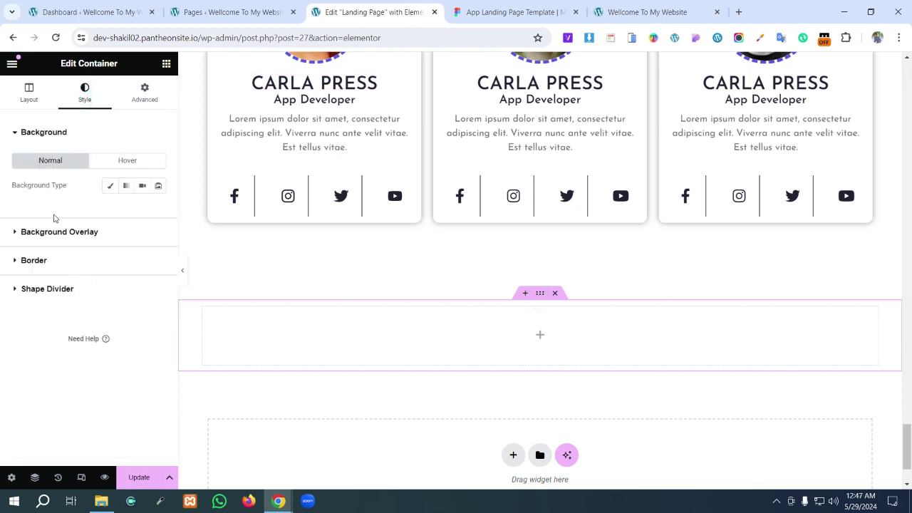
left_click(111, 186)
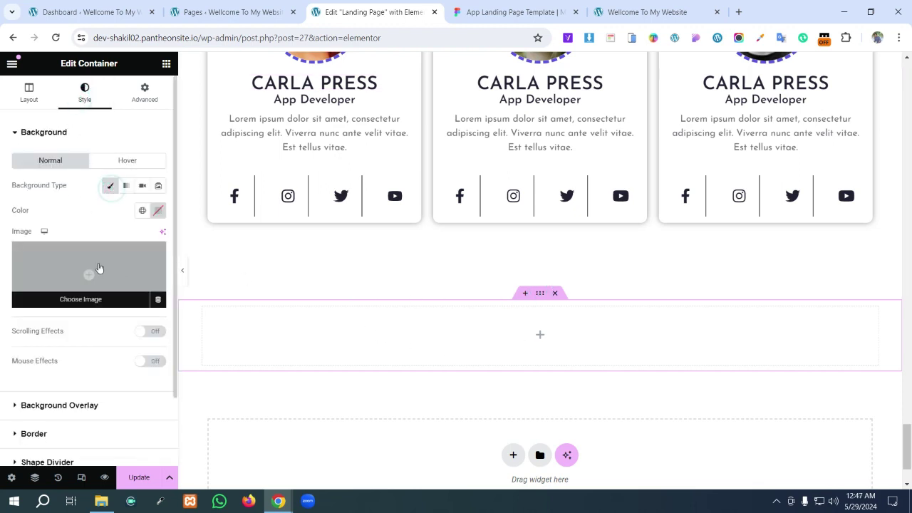
left_click(99, 267)
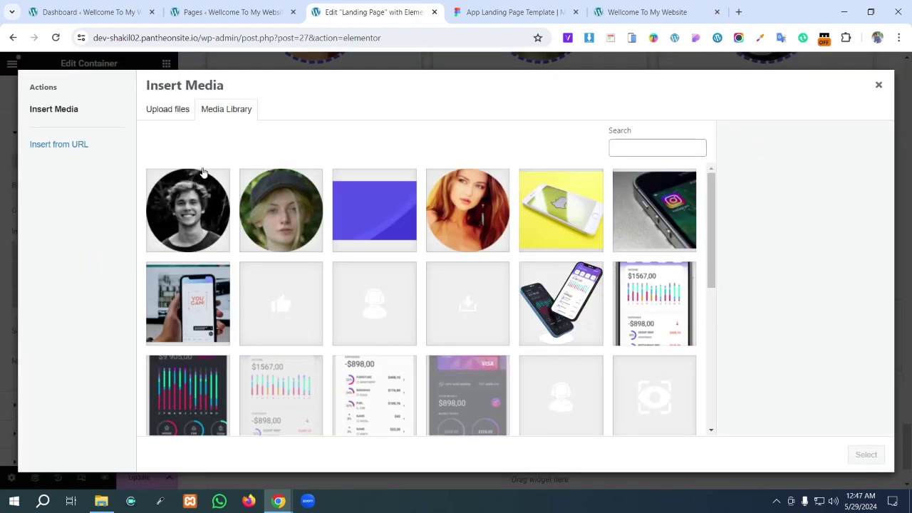
left_click(168, 112)
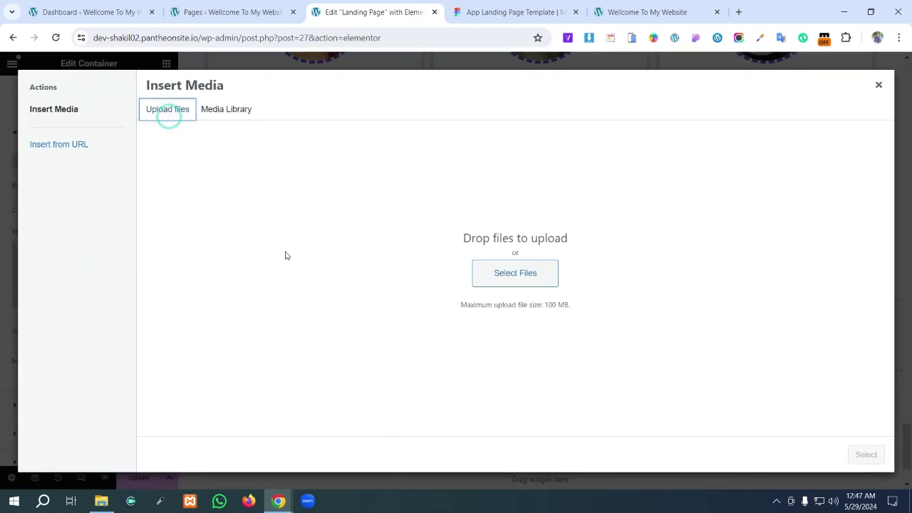
left_click(515, 283)
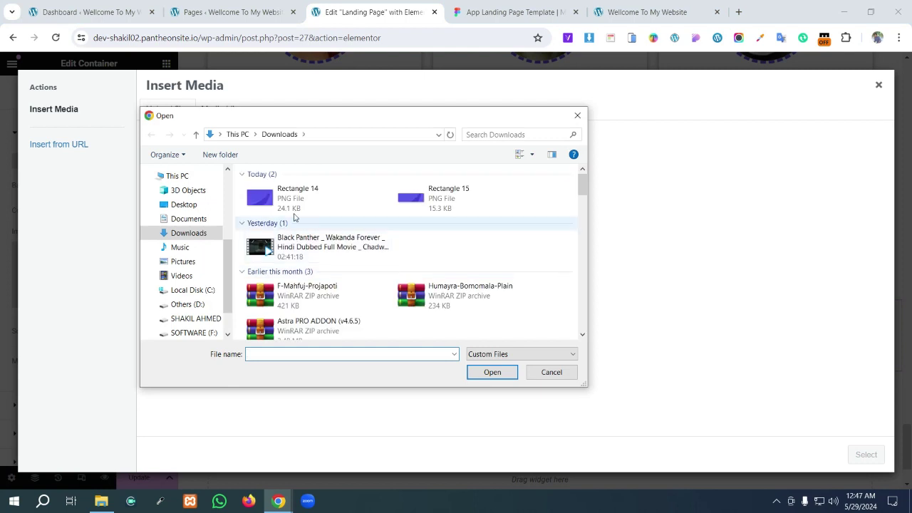
left_click(246, 201)
left_click(512, 375)
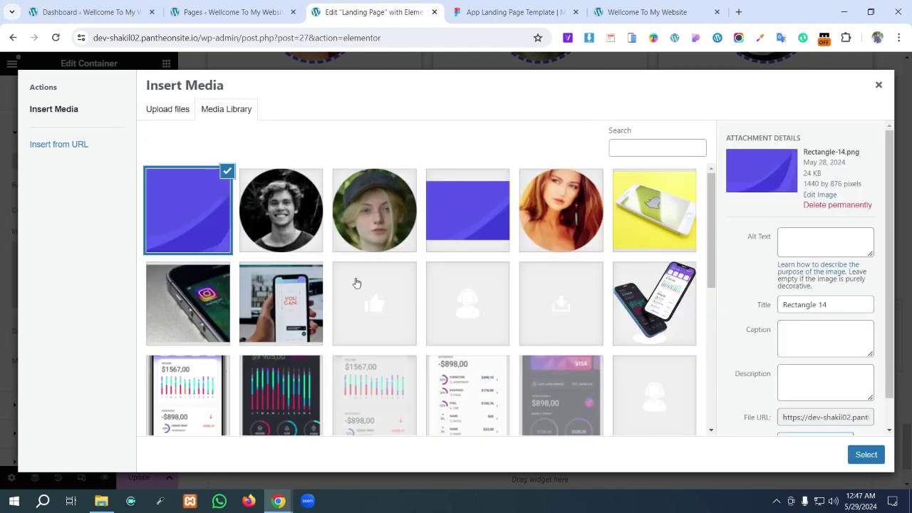
left_click(857, 459)
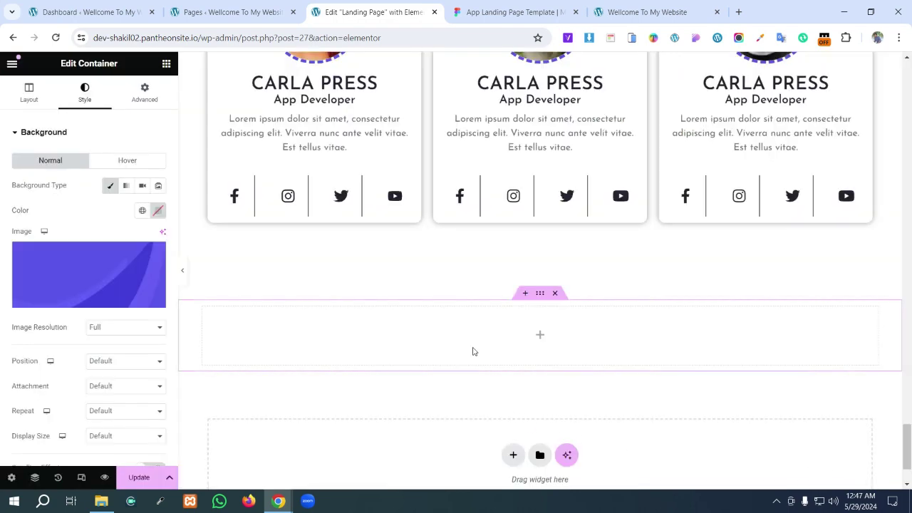
- Check the Figma frame, then set the section's Min Height to 478 px
left_click(512, 5)
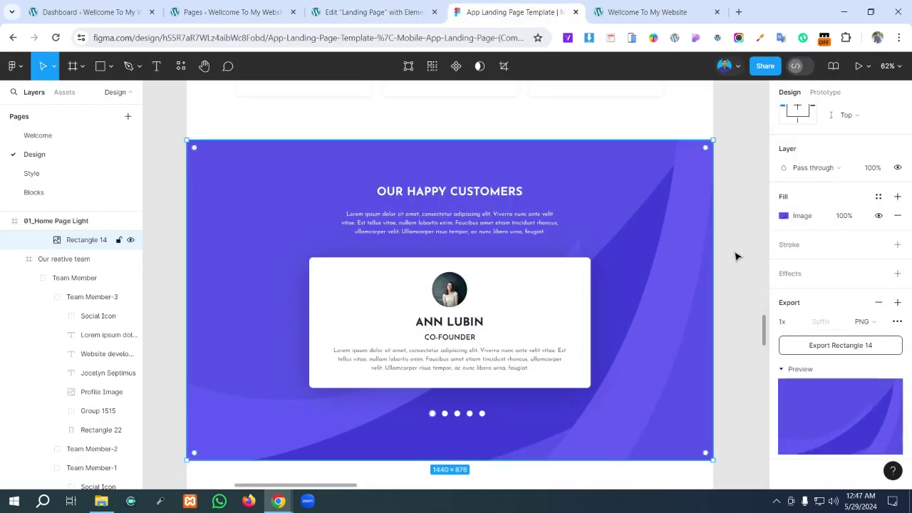
scroll(855, 226, "up", 3)
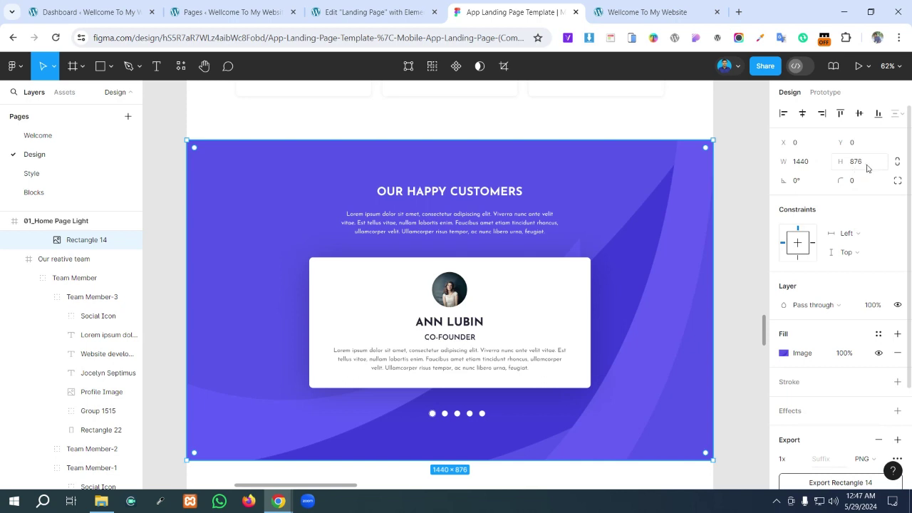
left_click(398, 12)
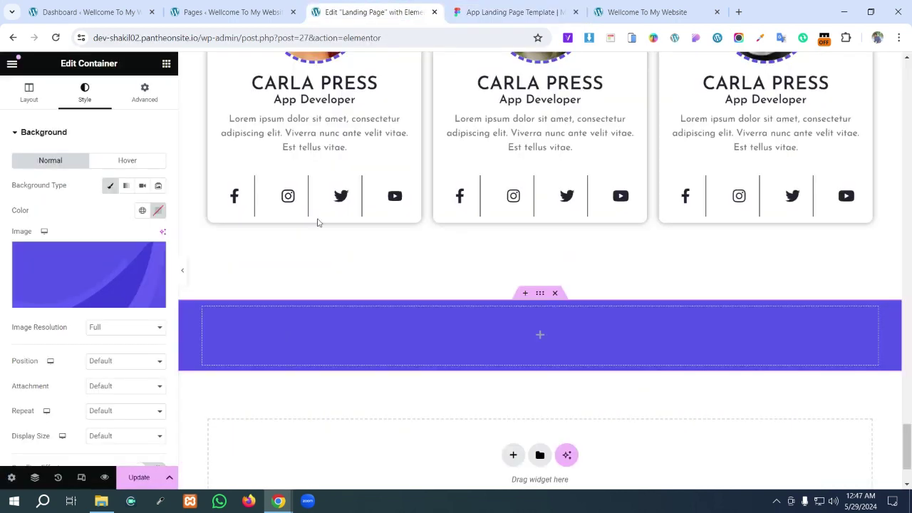
left_click(26, 103)
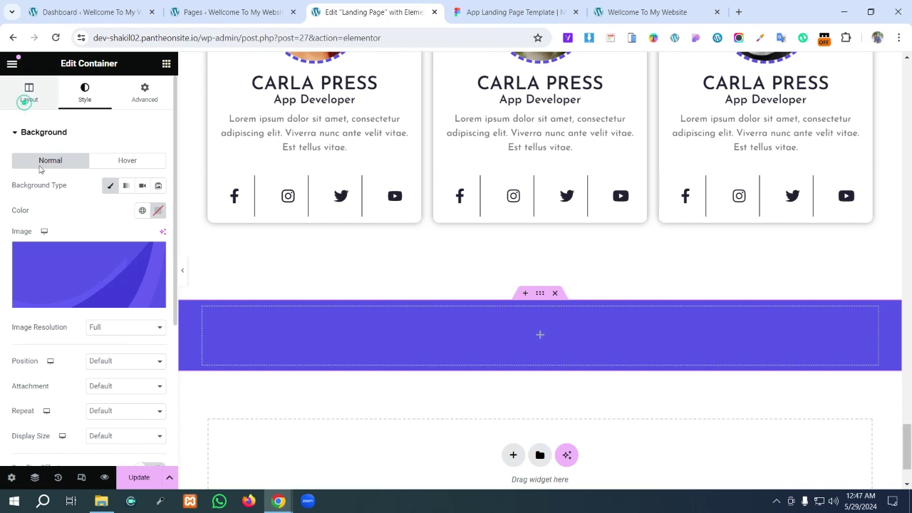
left_click(139, 288)
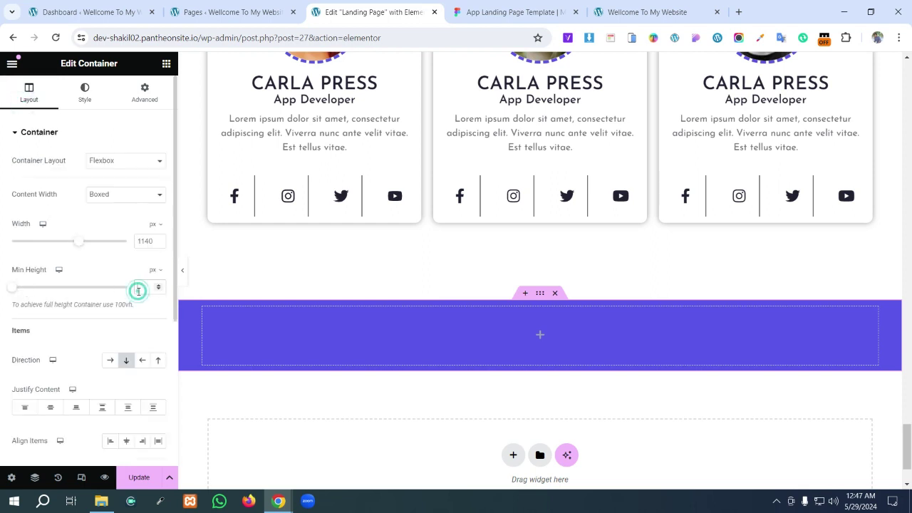
type("478")
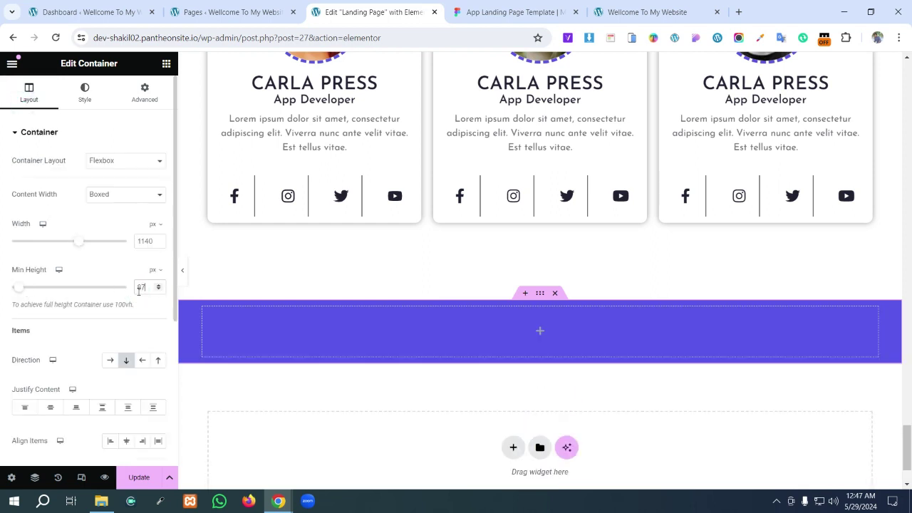
scroll(502, 463, "down", 5)
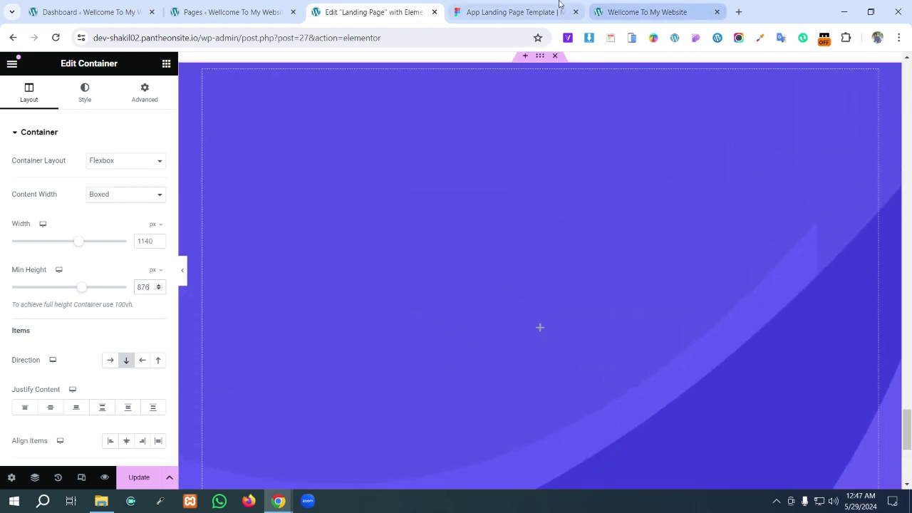
- After comparing with Figma and the live page, change Min Height to 800 px
left_click(517, 12)
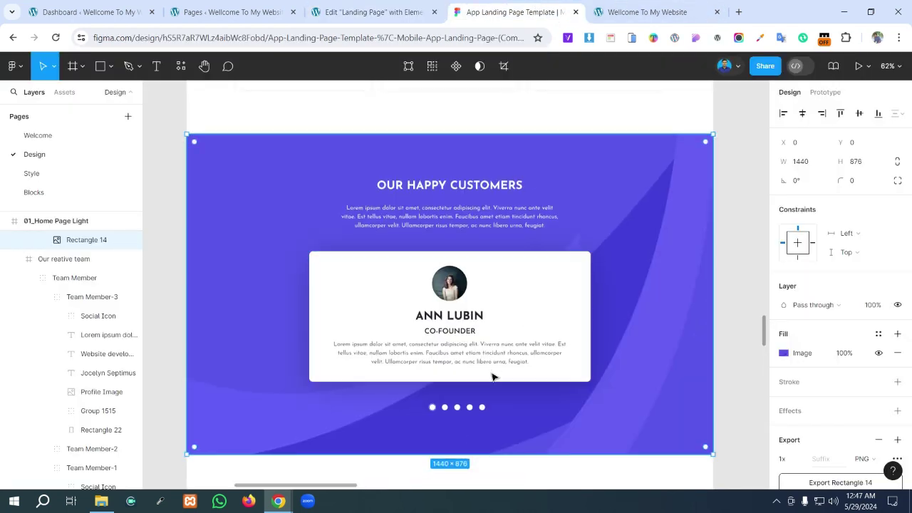
key("ctrl+shift+Tab")
scroll(552, 282, "down", 5)
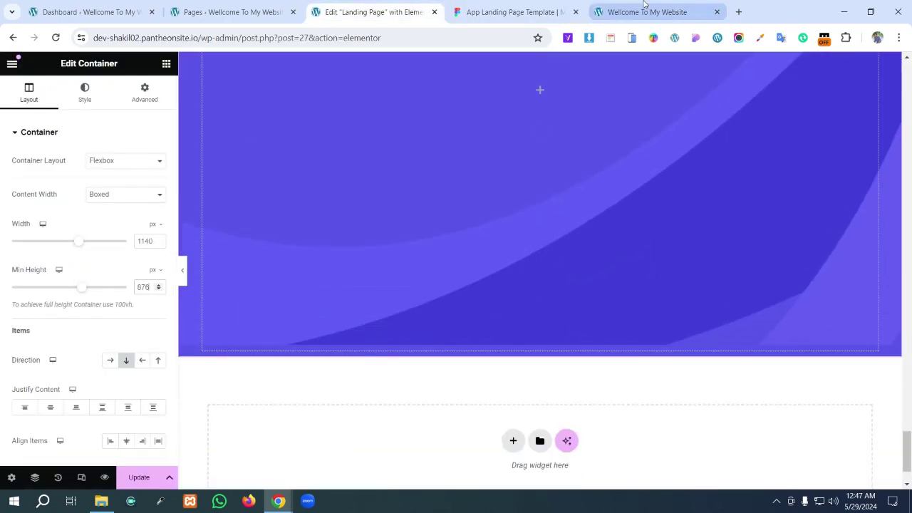
left_click(633, 8)
left_click(517, 12)
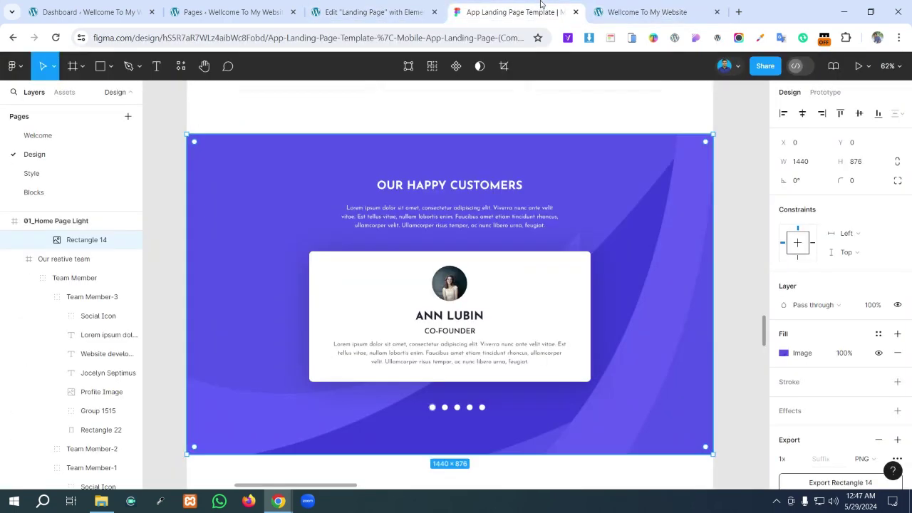
left_click(357, 5)
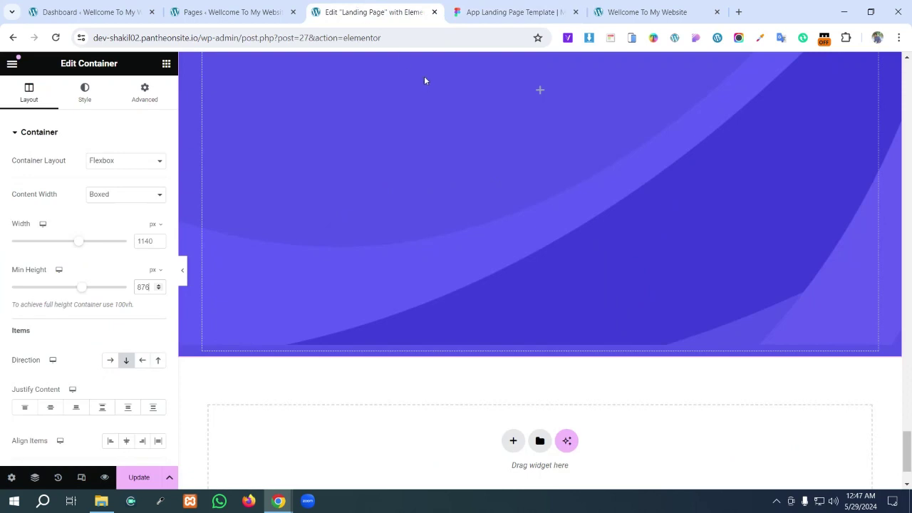
scroll(475, 341, "up", 3)
scroll(475, 343, "down", 3)
scroll(472, 342, "up", 5)
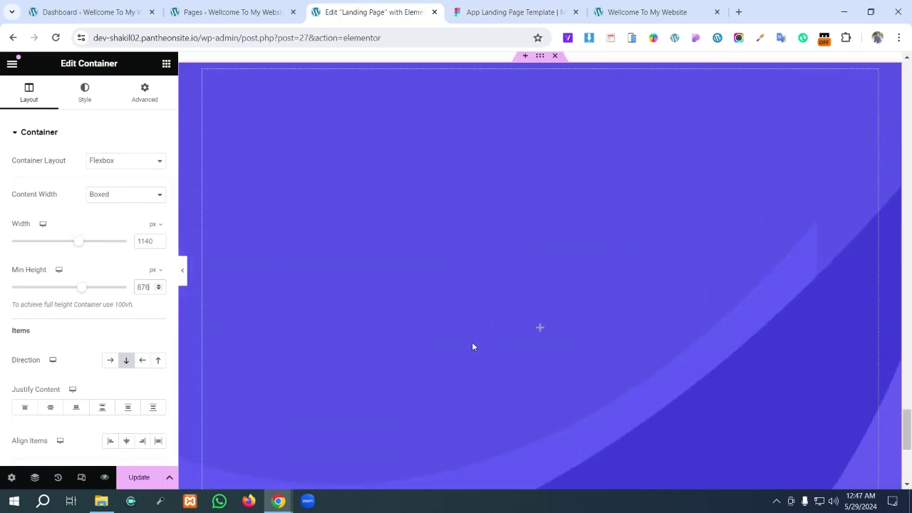
double_click(150, 287)
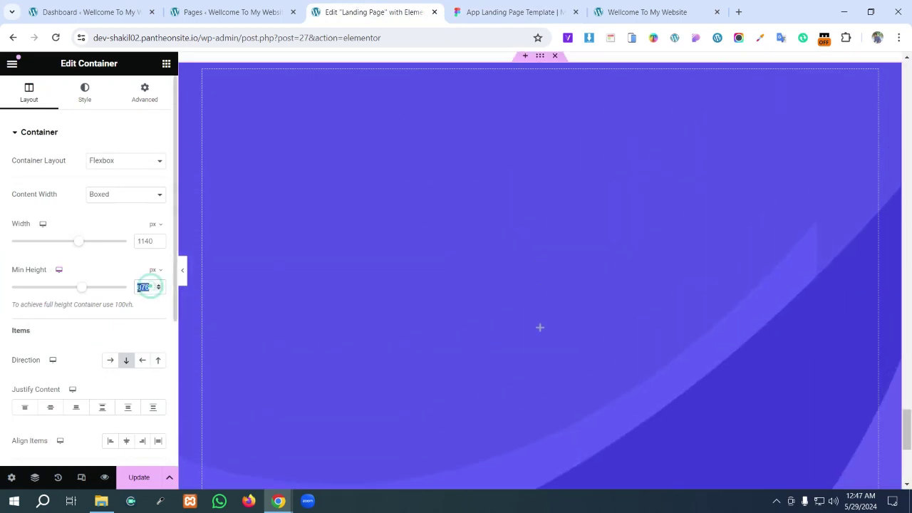
type("800")
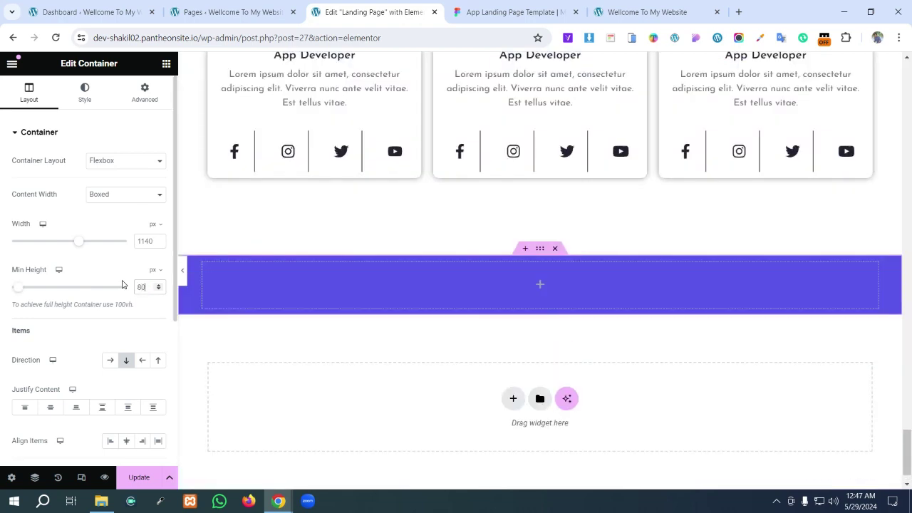
scroll(148, 312, "down", 1)
scroll(531, 295, "down", 2)
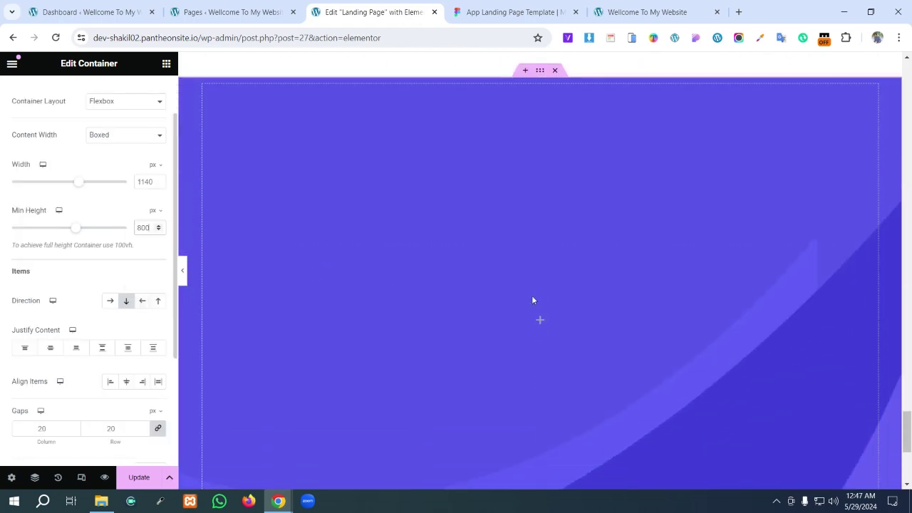
- In Figma, measure the OUR HAPPY CUSTOMERS heading's distances to the section edges
left_click(516, 11)
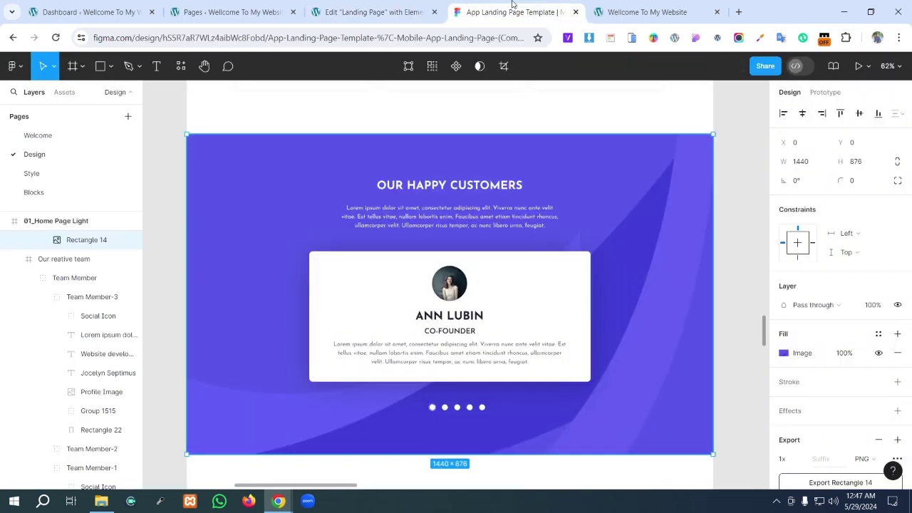
left_click(436, 191)
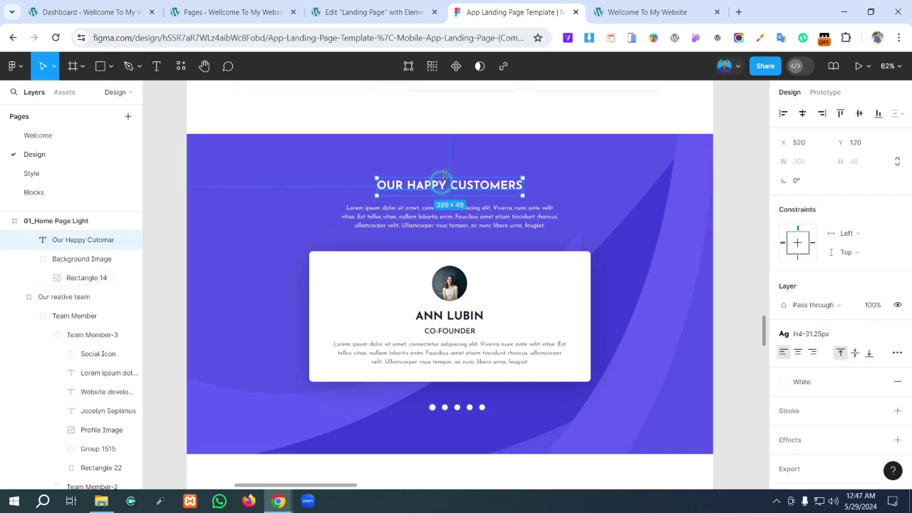
key("alt")
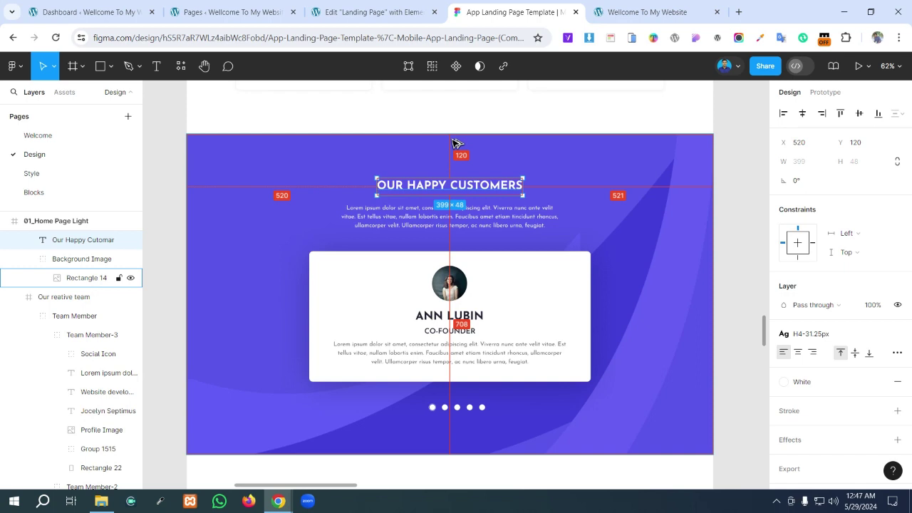
left_click(399, 11)
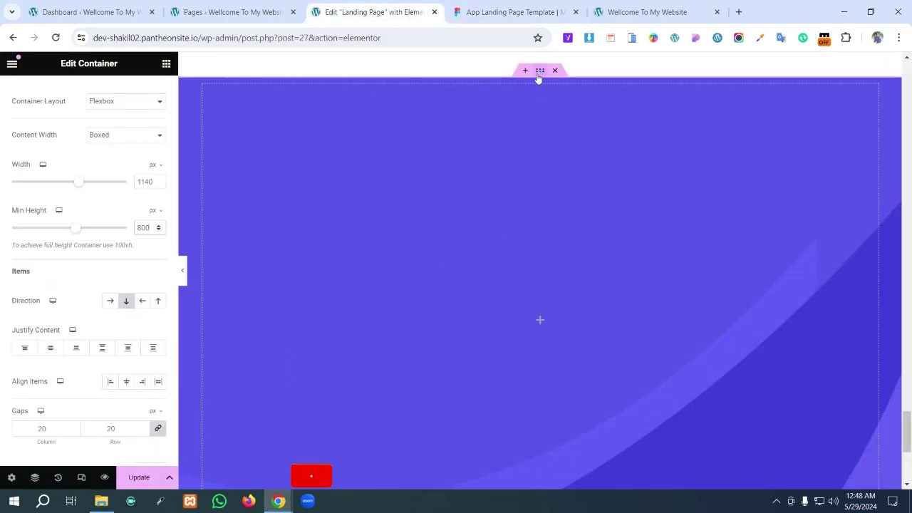
- Give the purple section 120 px padding on all sides
left_click(165, 64)
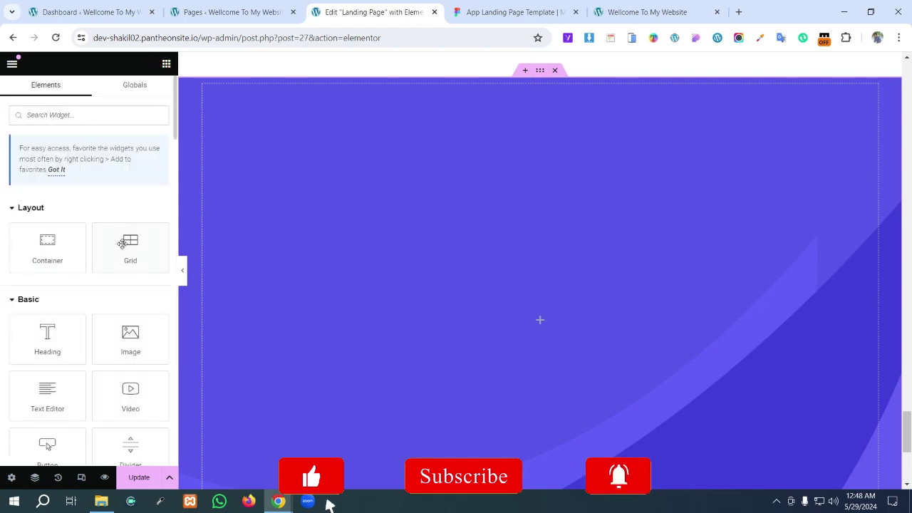
left_click(542, 71)
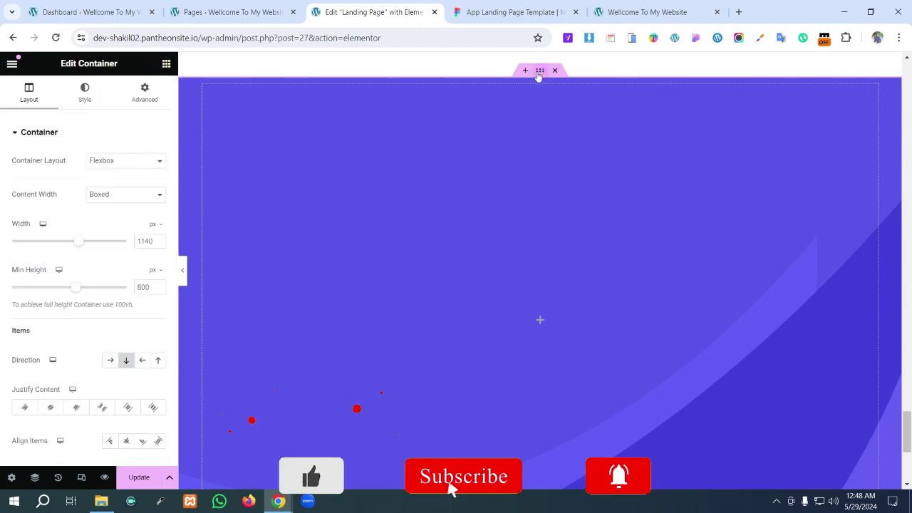
left_click(140, 98)
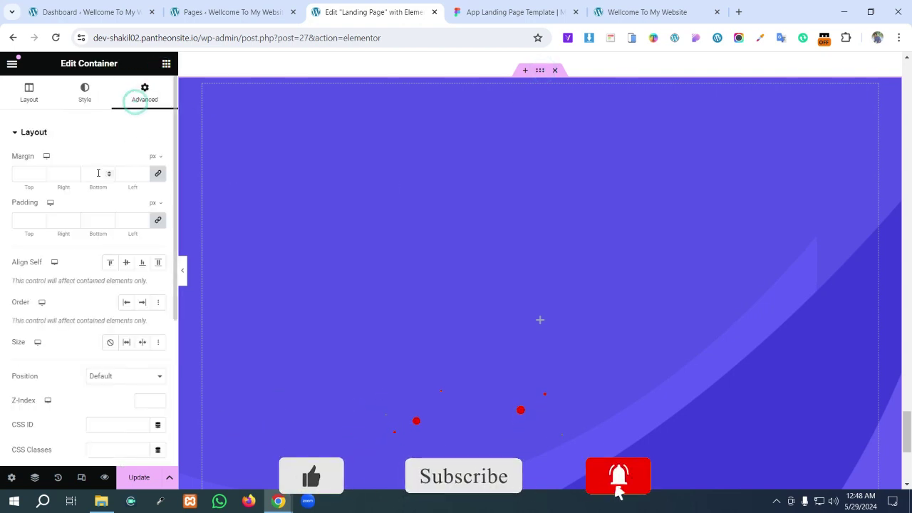
left_click(29, 176)
left_click(26, 222)
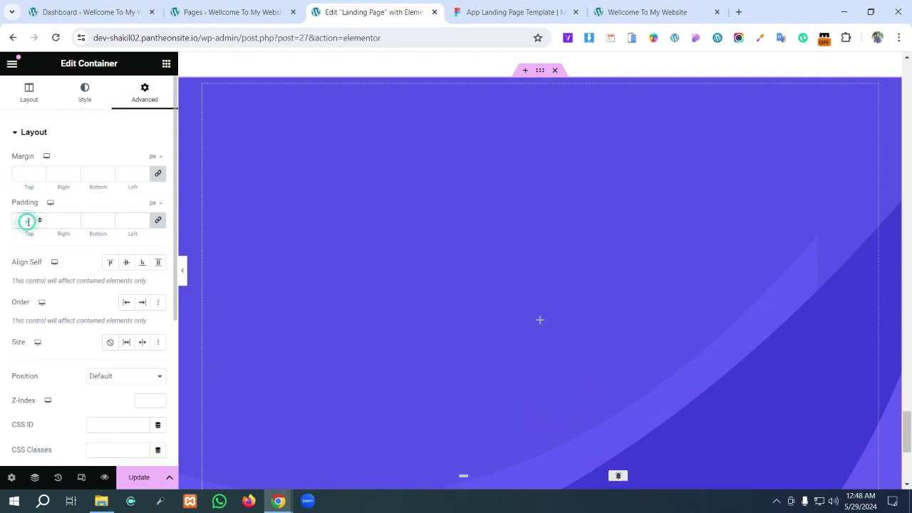
type("120")
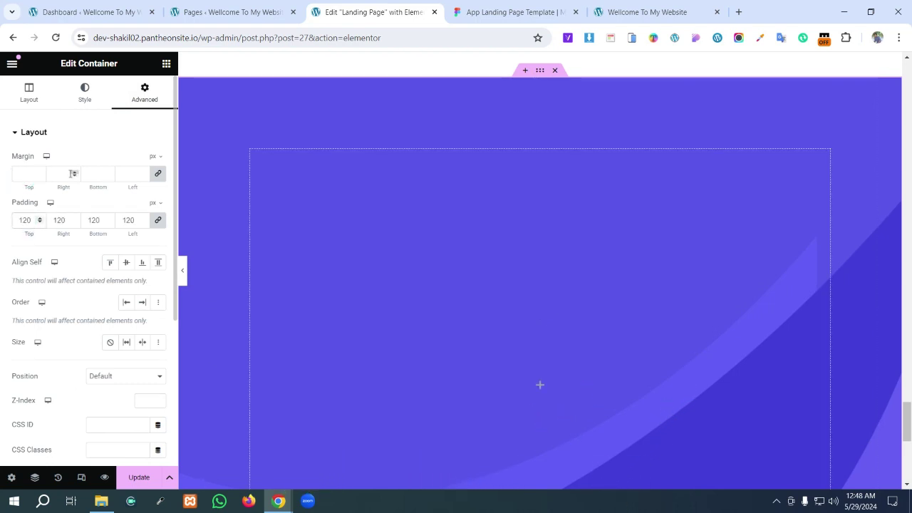
- Unlink the padding values and reduce the right and left padding to 10 px
left_click(157, 221)
left_click(53, 223)
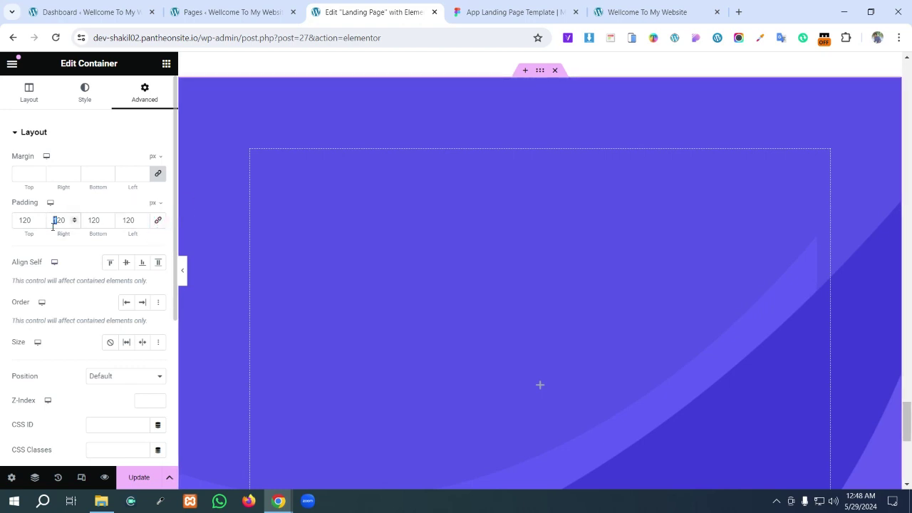
key("BackSpace")
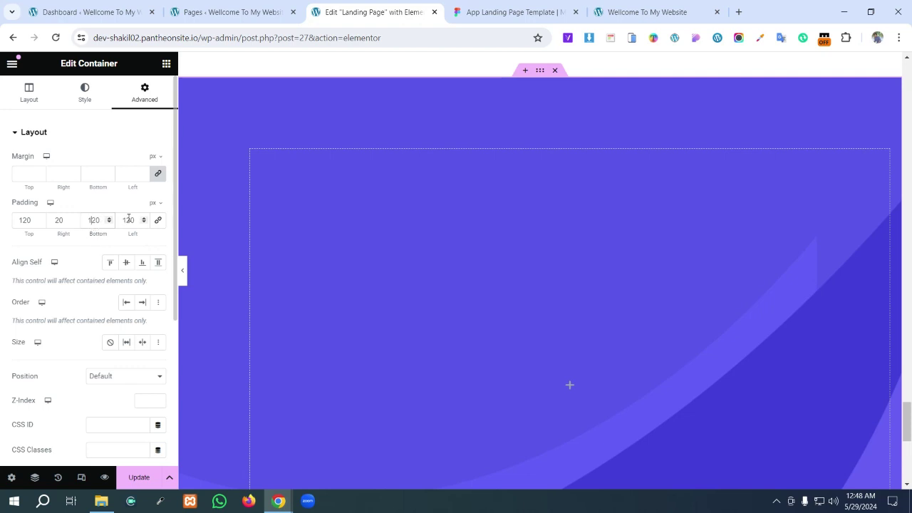
left_click(128, 220)
key("BackSpace")
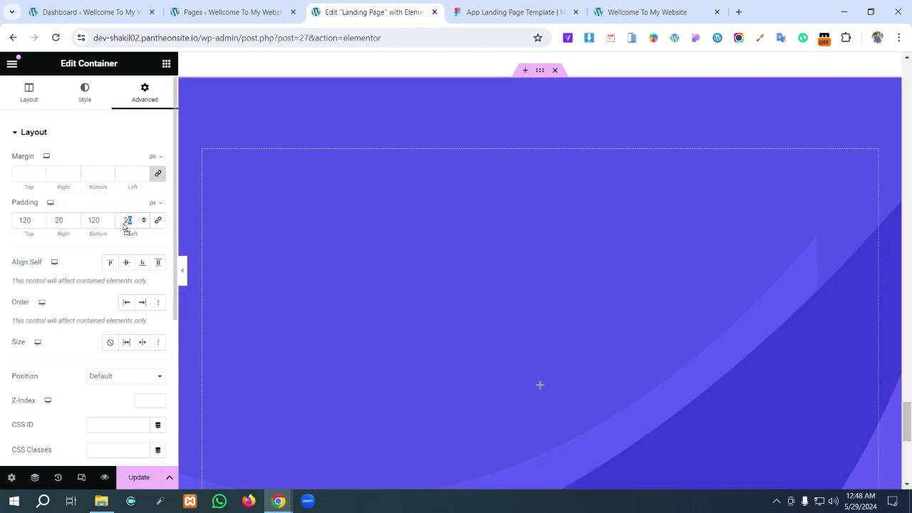
left_click_drag(124, 225, 126, 221)
double_click(129, 221)
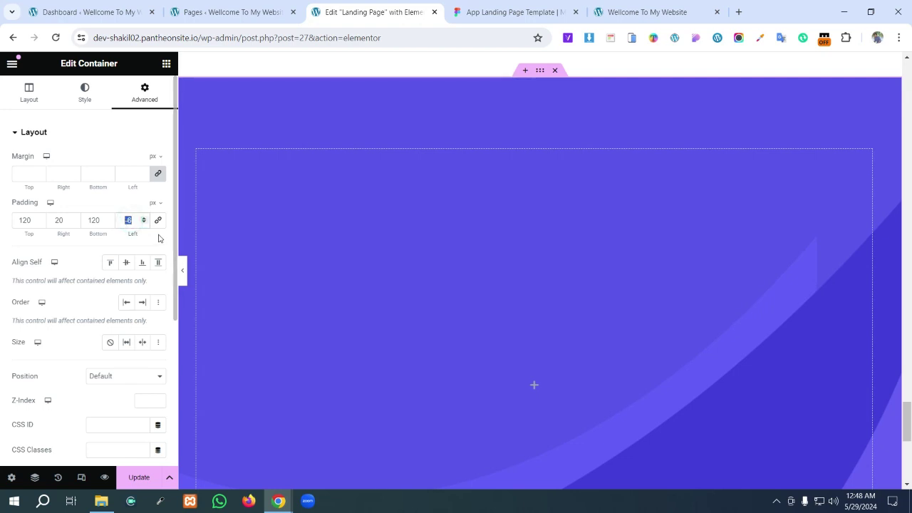
type("10")
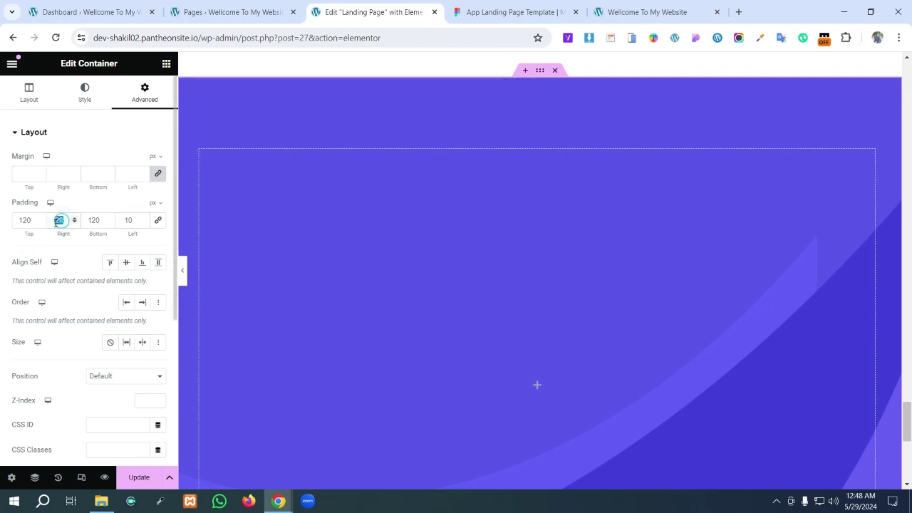
type("10")
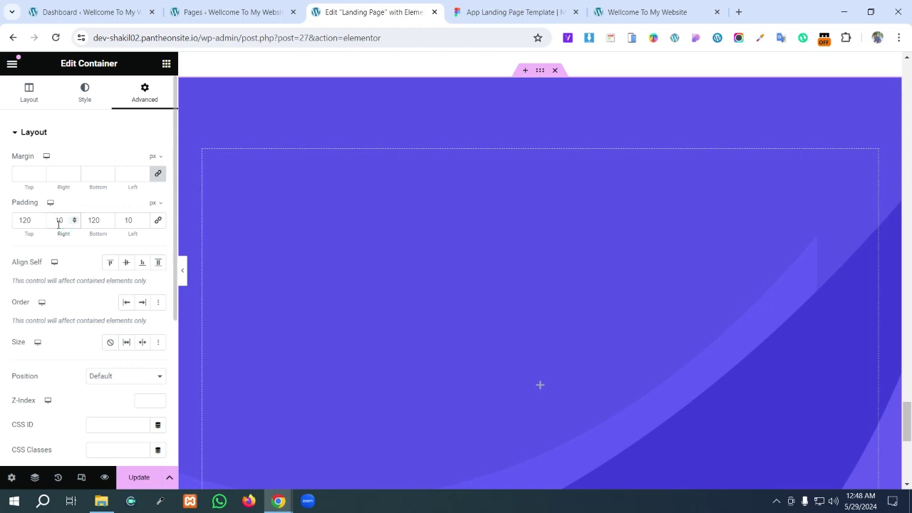
scroll(524, 272, "down", 3)
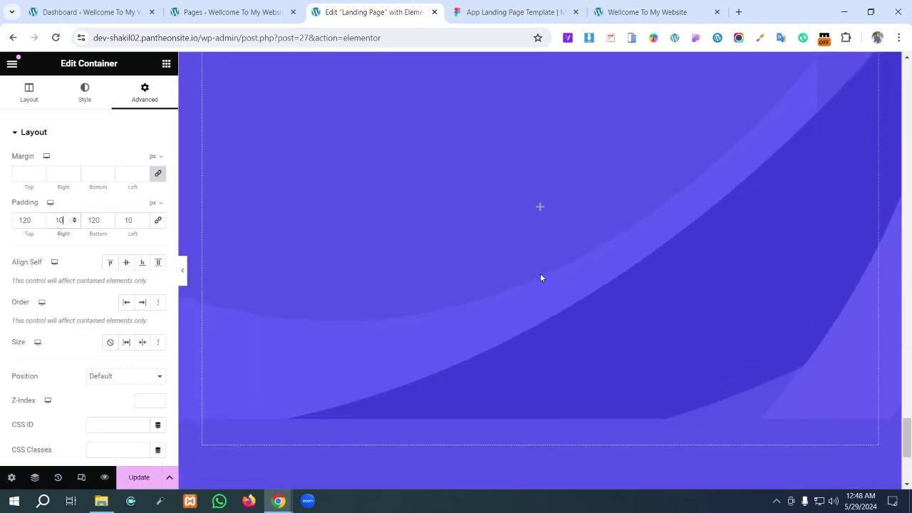
- Drop a placeholder Heading widget into the purple section
left_click(542, 209)
left_click_drag(47, 333, 533, 222)
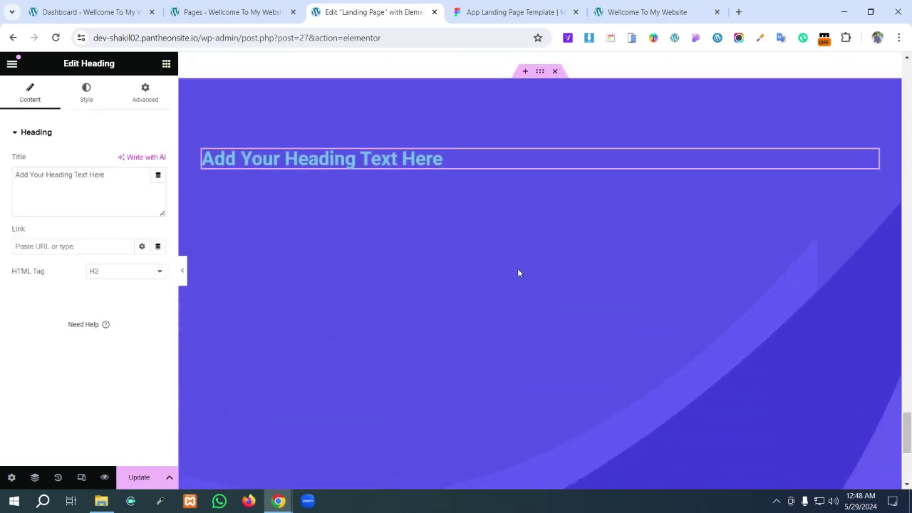
scroll(518, 268, "up", 8)
scroll(494, 275, "down", 2)
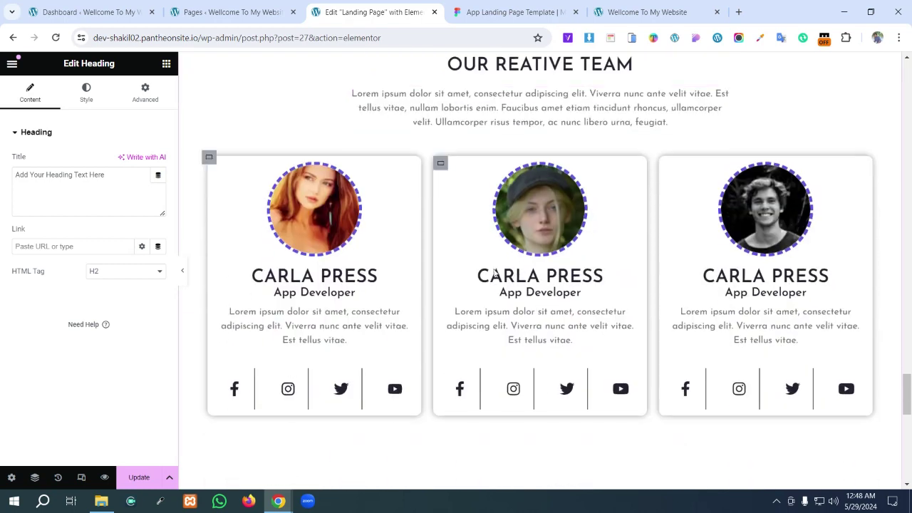
- Copy the team card's CARLA PRESS heading into the purple section and delete the placeholder heading
left_click(363, 280)
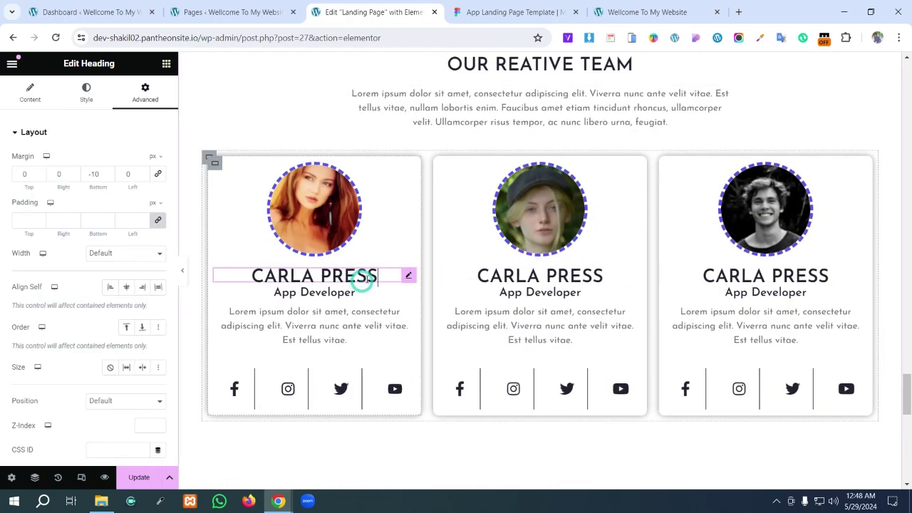
right_click(409, 280)
left_click(424, 294)
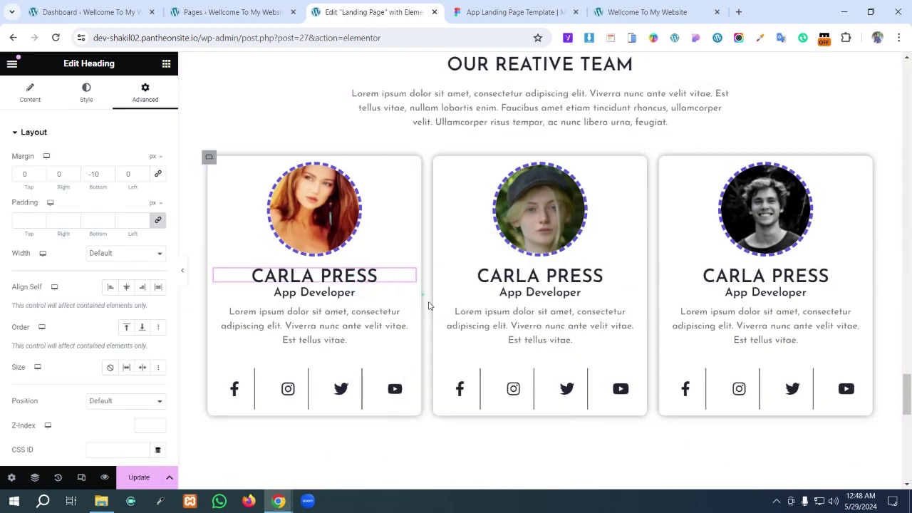
scroll(428, 305, "down", 4)
right_click(464, 324)
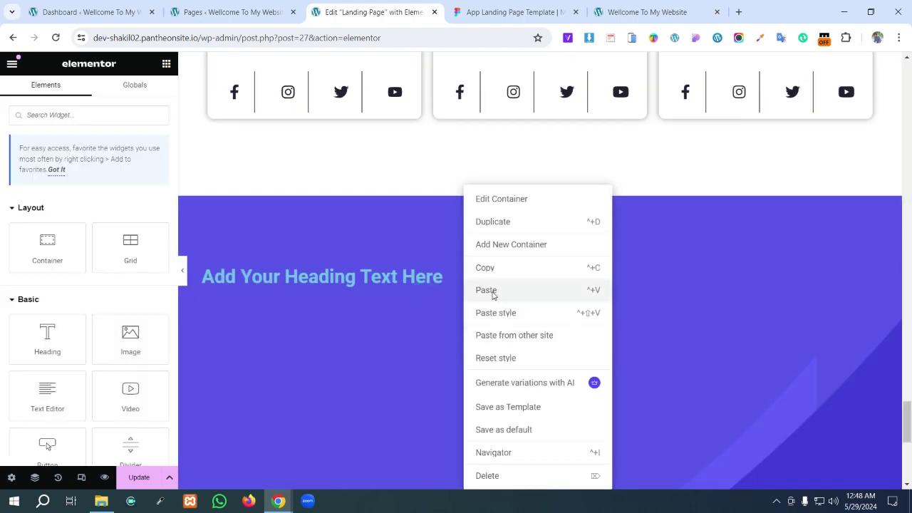
left_click(492, 294)
right_click(379, 281)
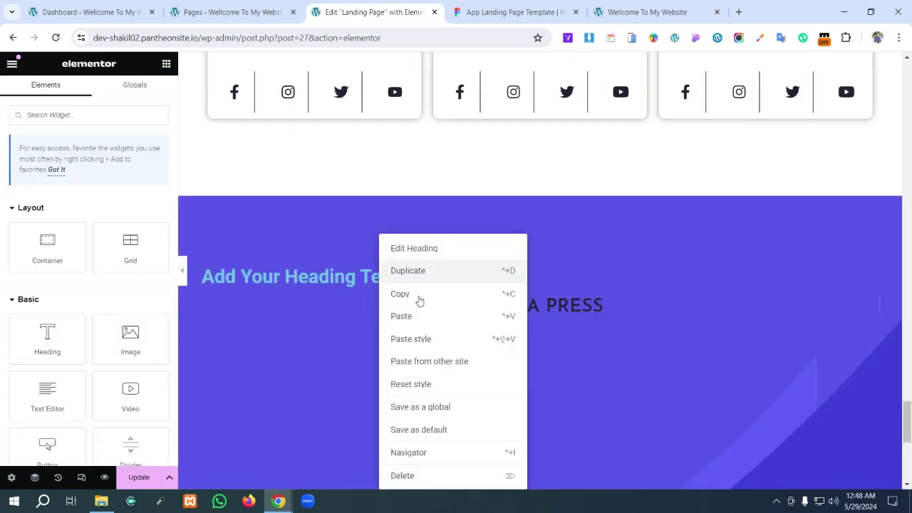
left_click(407, 475)
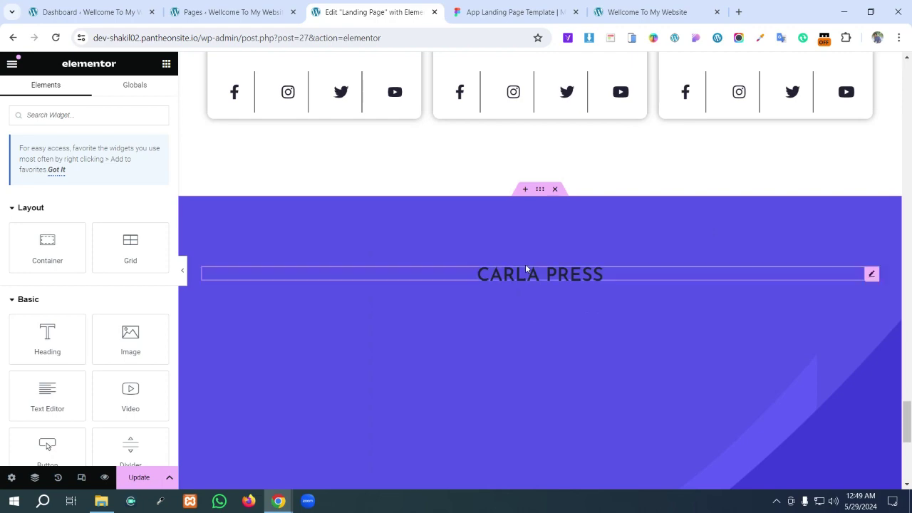
- Copy the card's Lorem ipsum paragraph into the purple section below CARLA PRESS
scroll(525, 264, "up", 3)
right_click(341, 262)
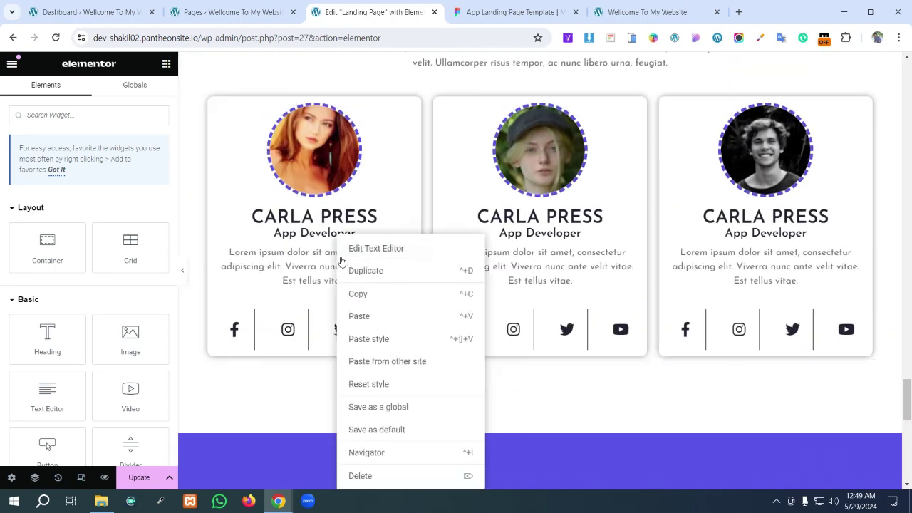
left_click(362, 301)
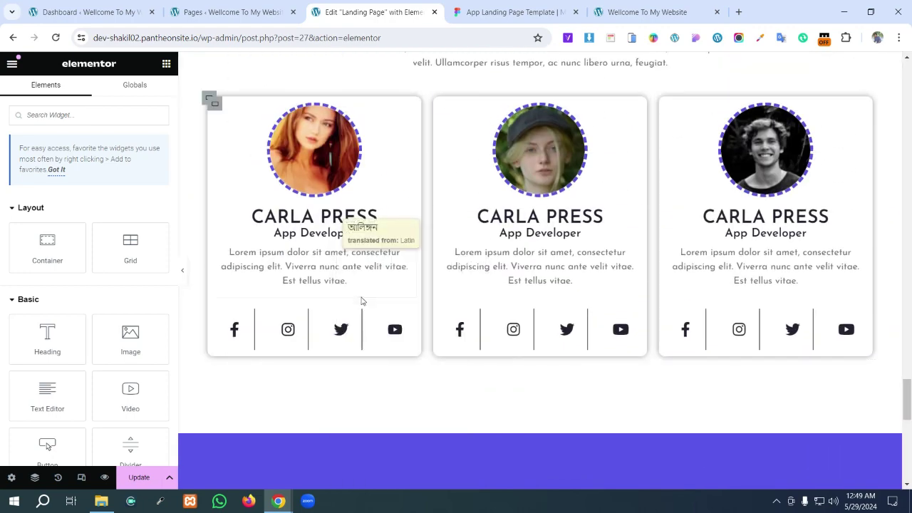
scroll(521, 293, "down", 5)
right_click(529, 291)
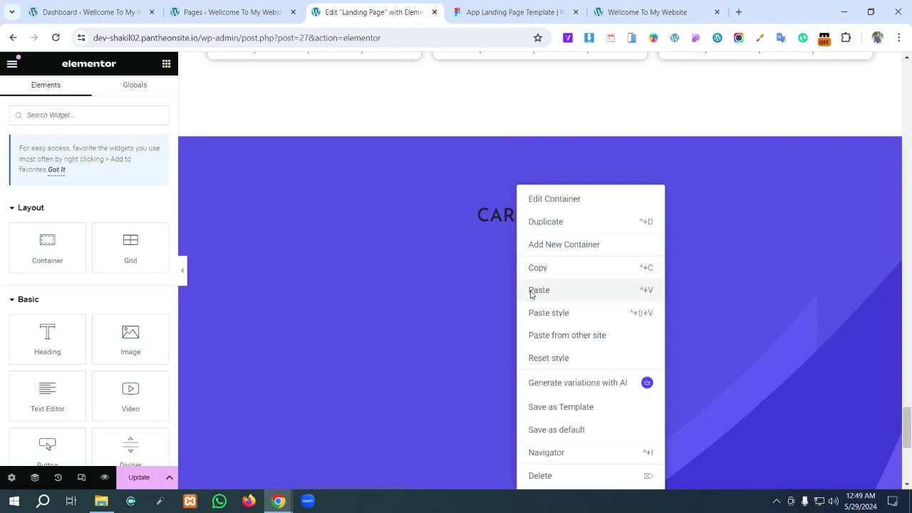
left_click(530, 290)
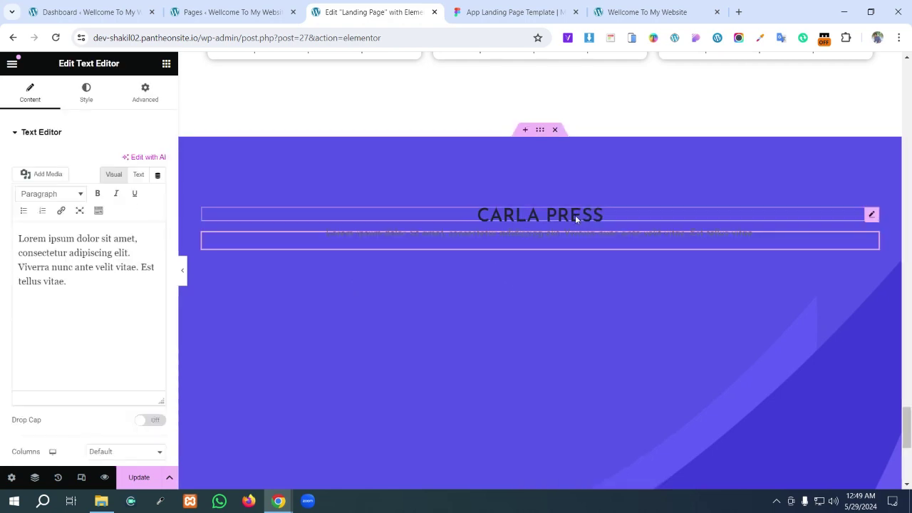
- Check the Figma heading, then link the pasted heading's margins so its bottom margin is 0
left_click(513, 11)
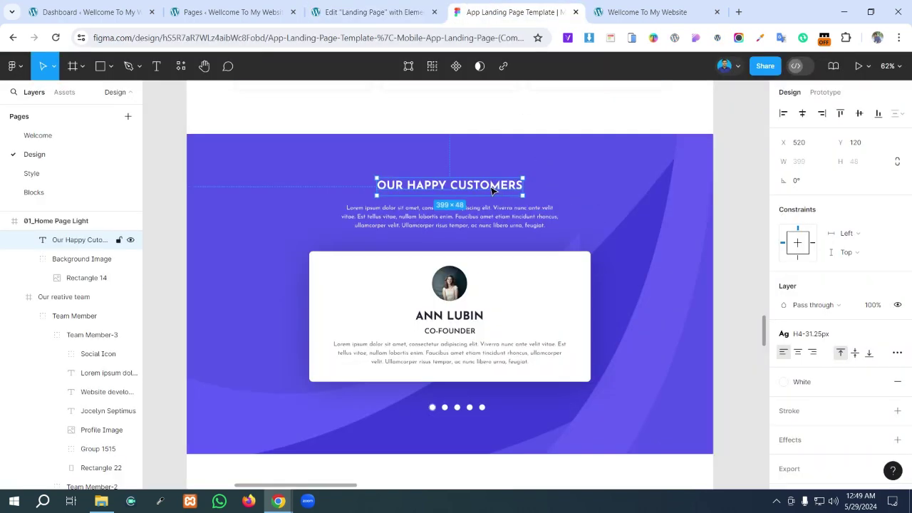
double_click(433, 187)
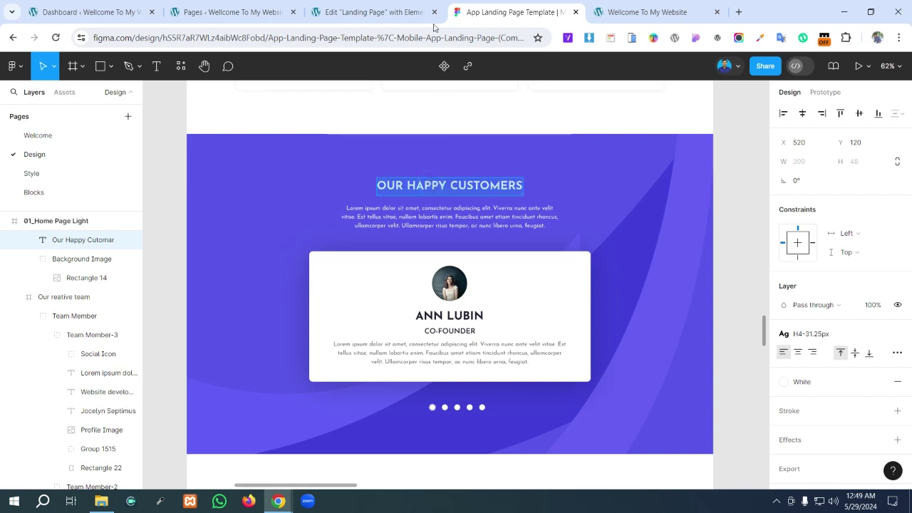
left_click(356, 10)
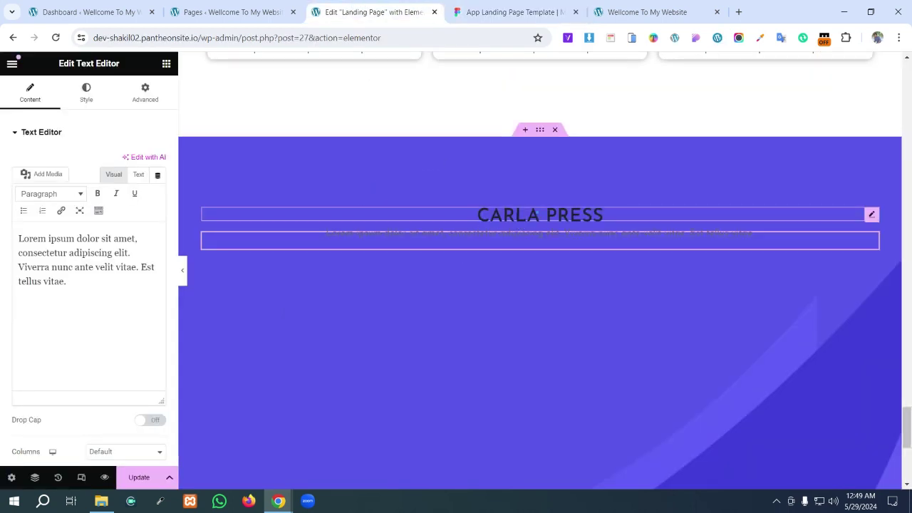
left_click(536, 213)
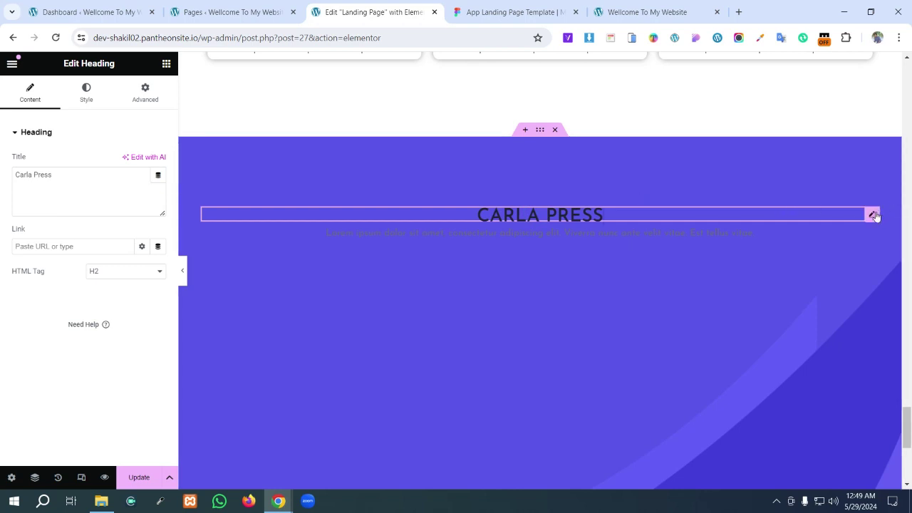
left_click(145, 93)
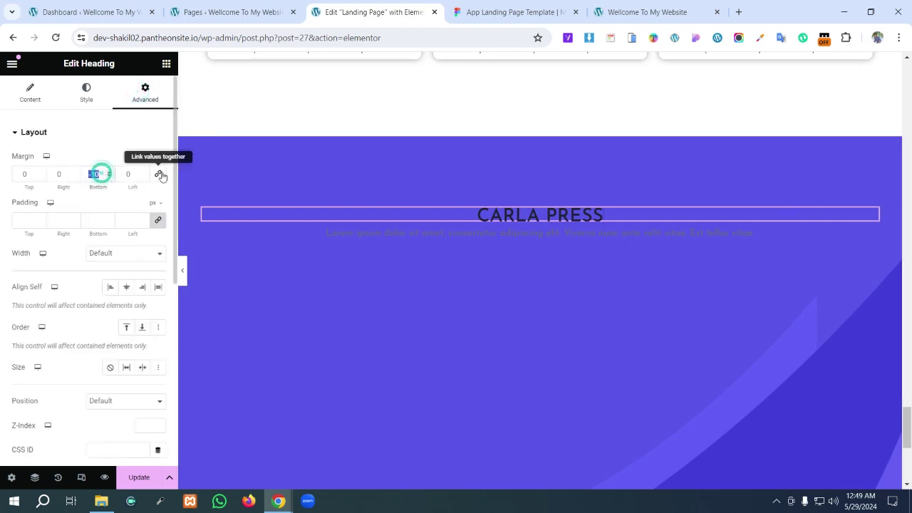
left_click(158, 173)
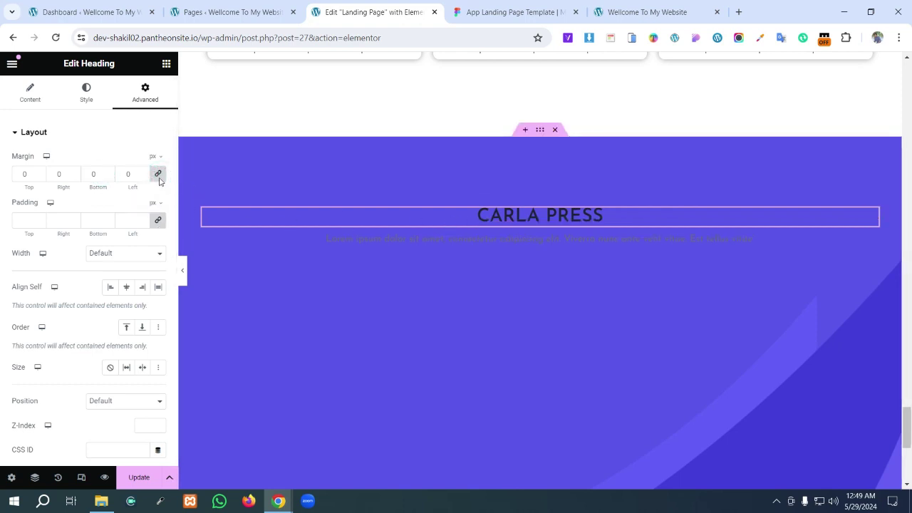
- Change the pasted heading's title to 'Our Happy Customers'
left_click(87, 93)
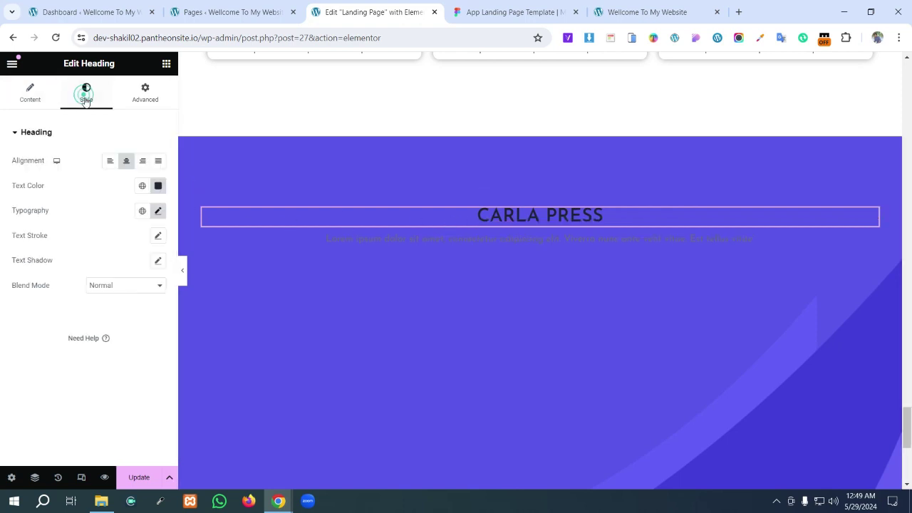
left_click(28, 100)
triple_click(66, 179)
key("ctrl+v")
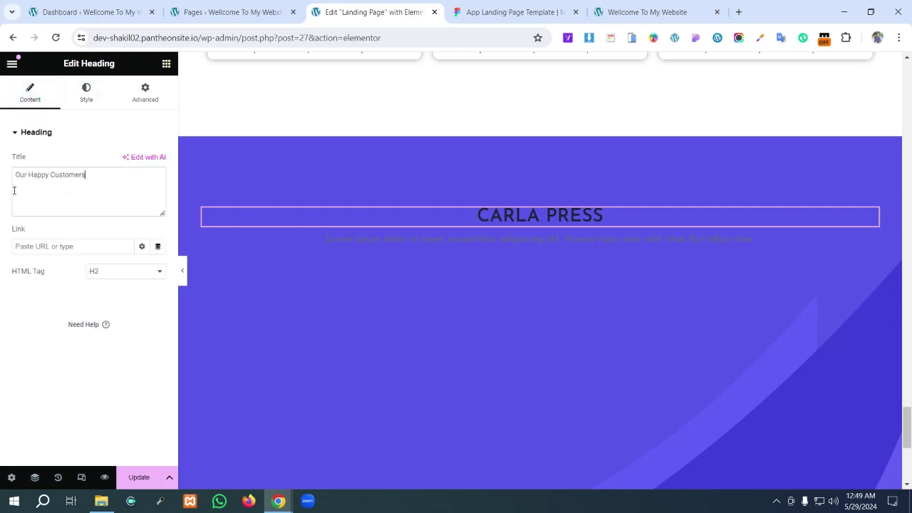
- Set the heading's text colour to white (#FFFFFF)
left_click(86, 94)
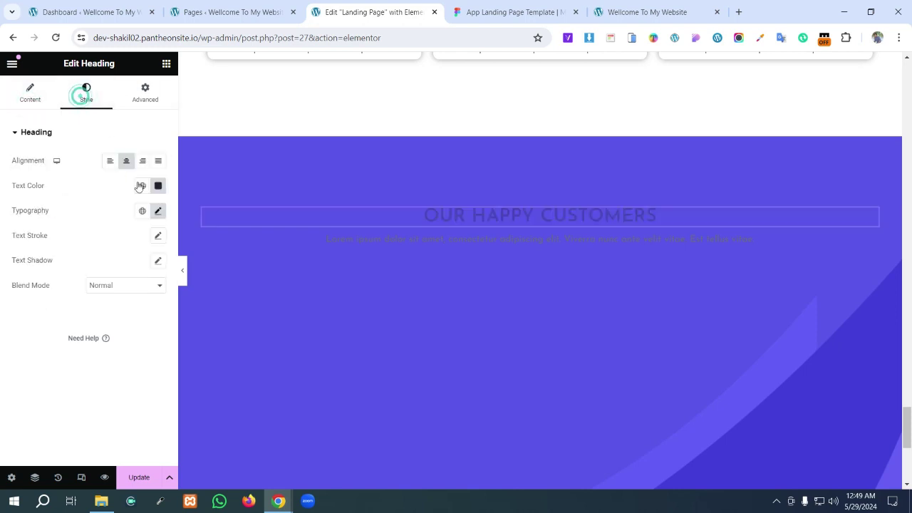
left_click(158, 186)
key("ctrl+v")
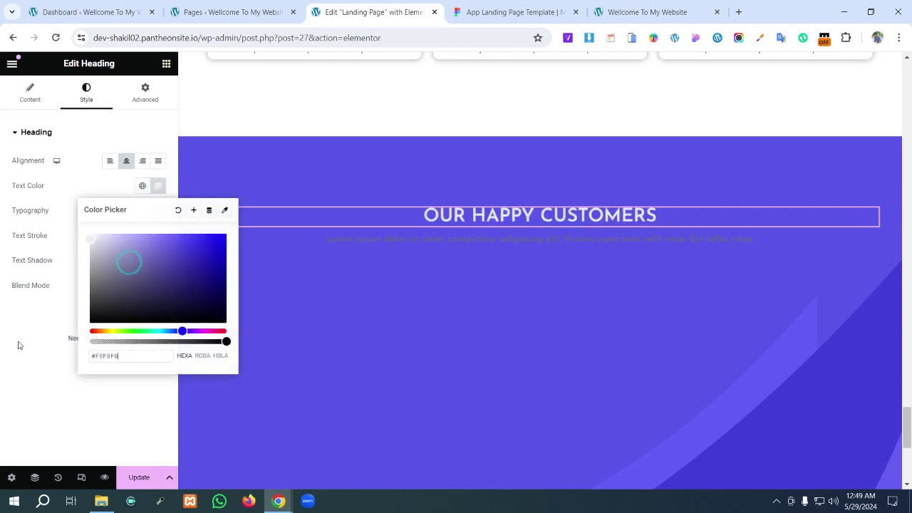
left_click_drag(108, 238, 61, 234)
left_click(6, 360)
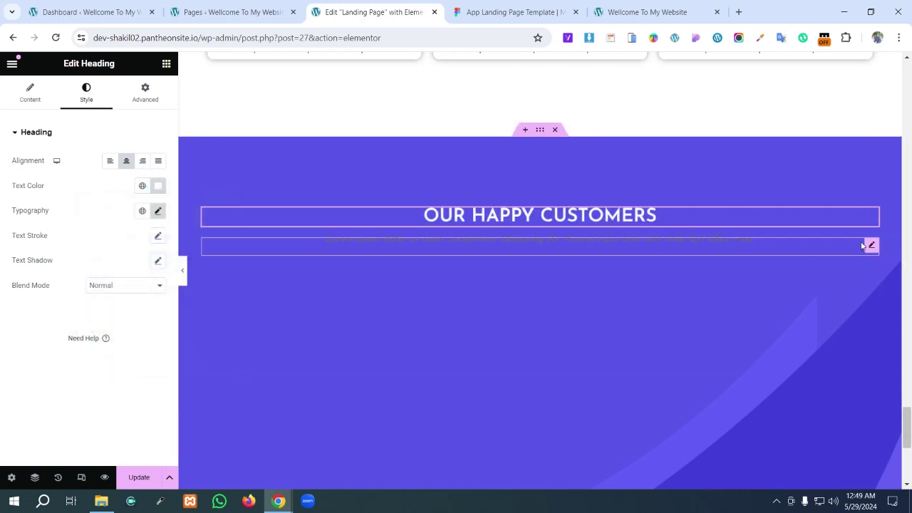
left_click(872, 246)
left_click(531, 5)
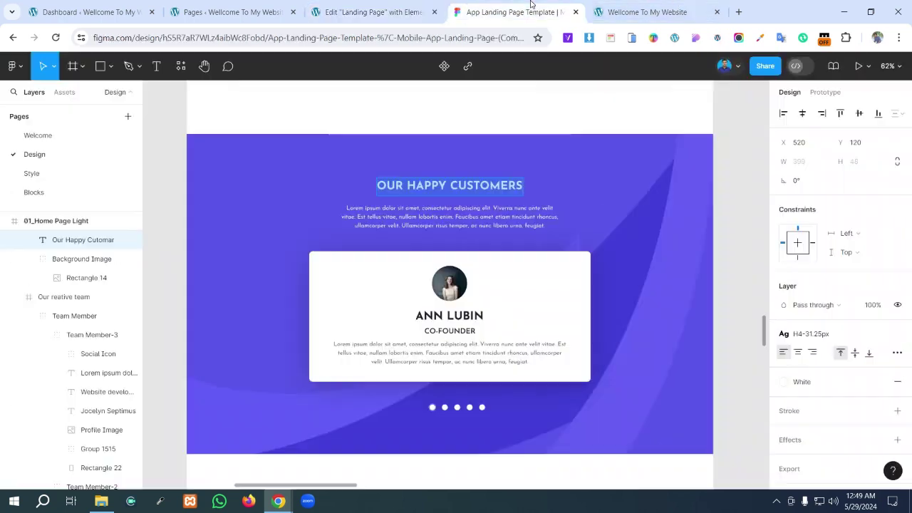
- Inspect the intro paragraph in the Figma design
left_click(471, 222)
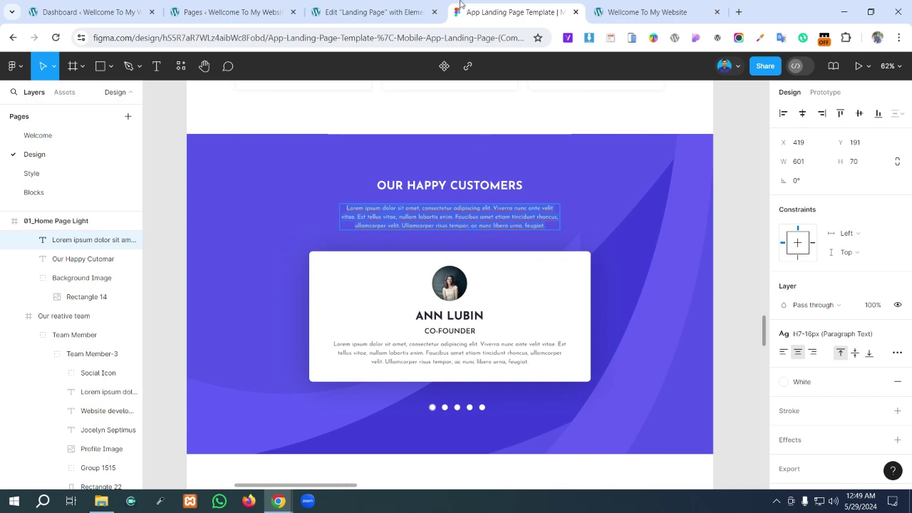
scroll(515, 232, "up", 9)
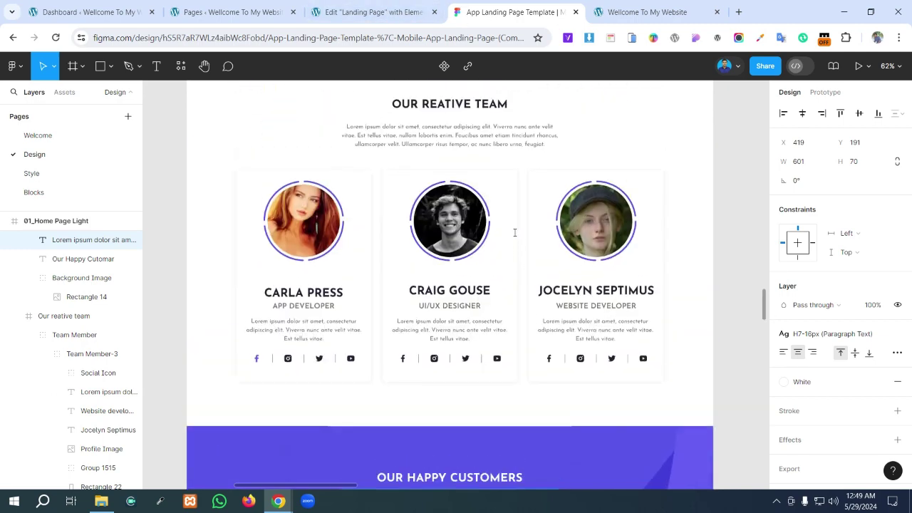
scroll(515, 231, "down", 3)
left_click(370, 12)
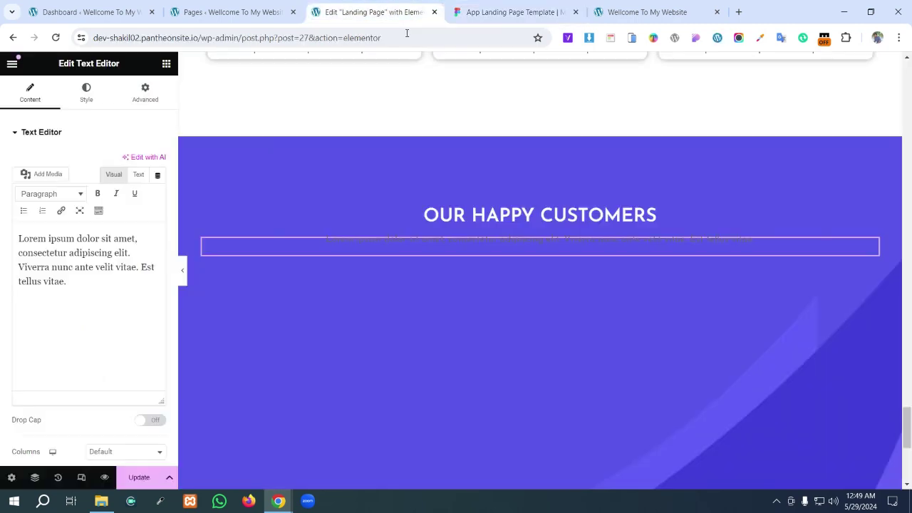
scroll(473, 208, "up", 8)
scroll(490, 229, "up", 6)
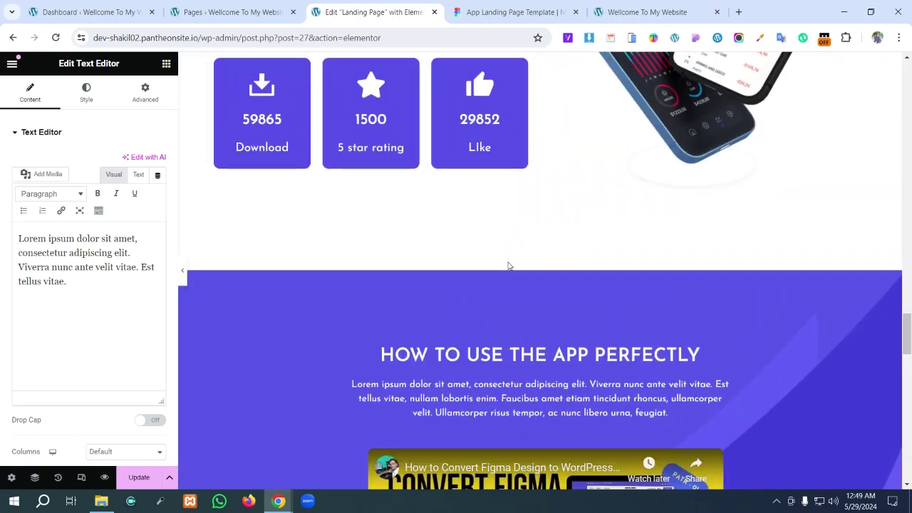
scroll(509, 264, "down", 2)
- Copy the white 'How to use the app' paragraph into the Happy Customers section
right_click(541, 222)
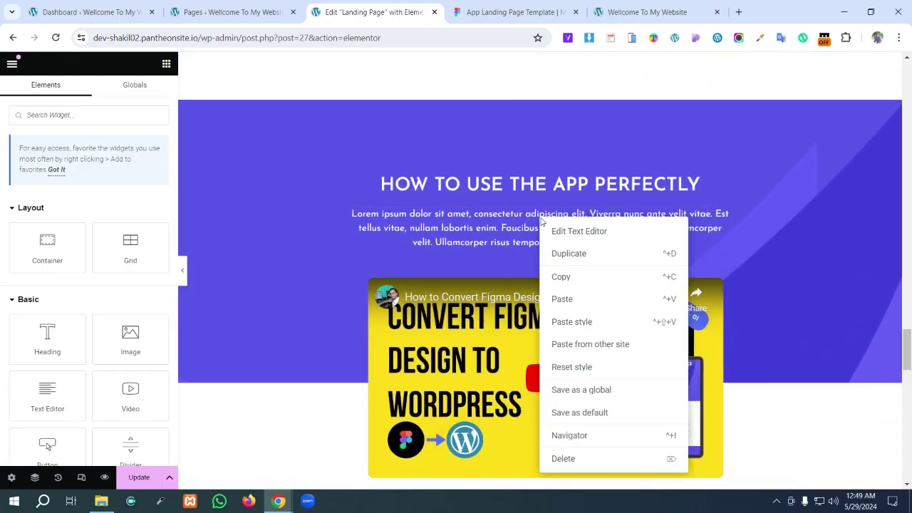
left_click(564, 277)
scroll(534, 253, "down", 5)
scroll(535, 253, "down", 9)
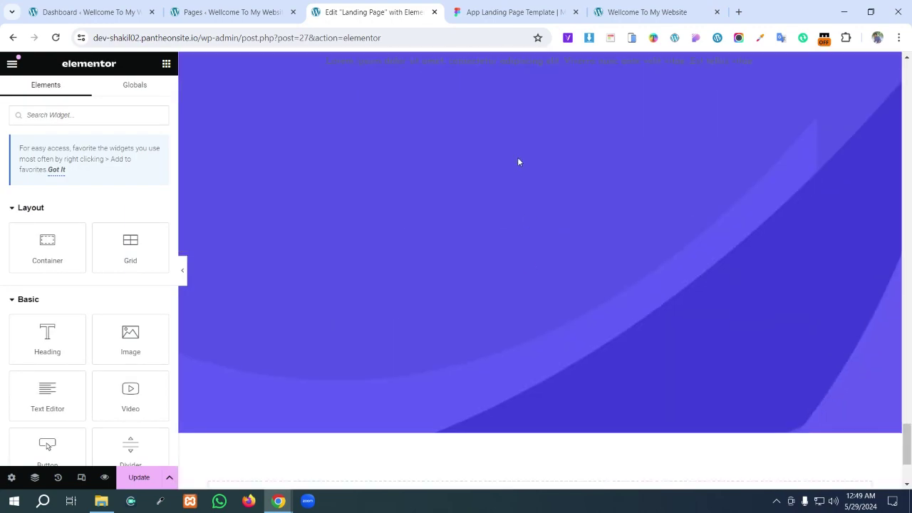
scroll(519, 156, "up", 3)
right_click(514, 238)
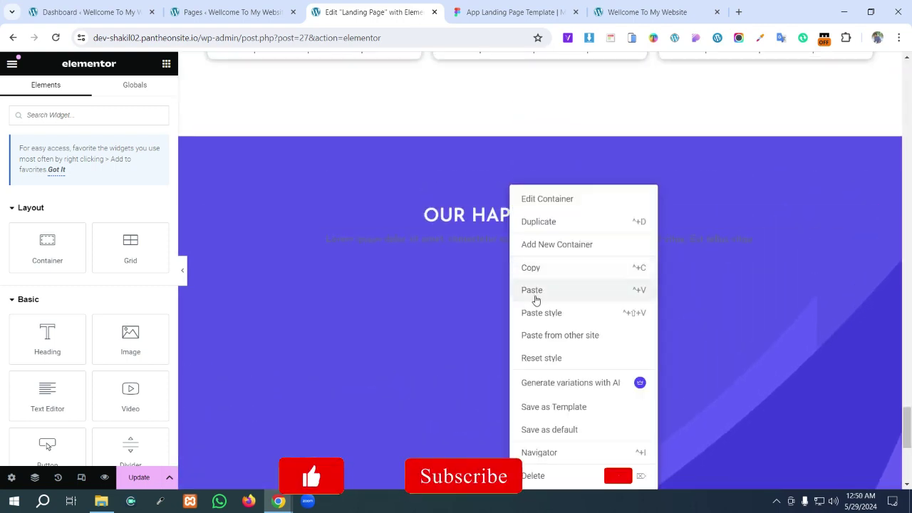
left_click(534, 292)
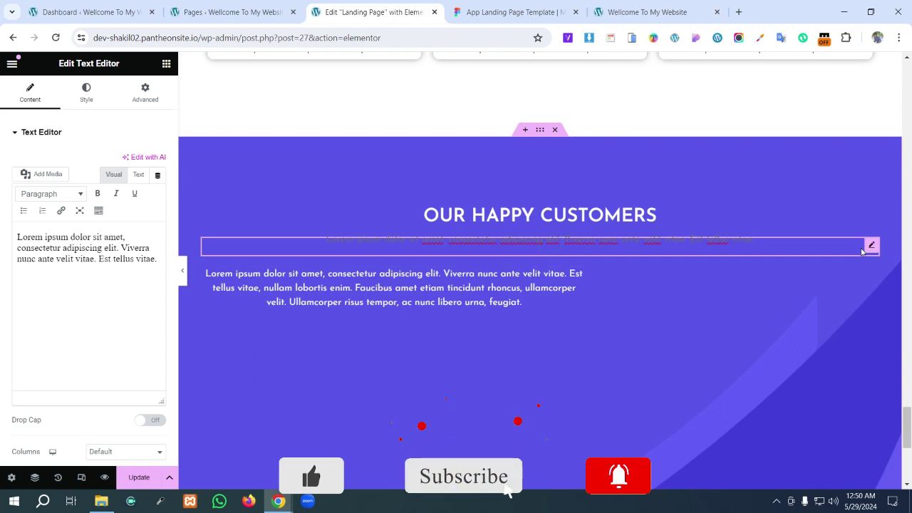
- Delete the empty text widget under the heading
right_click(805, 248)
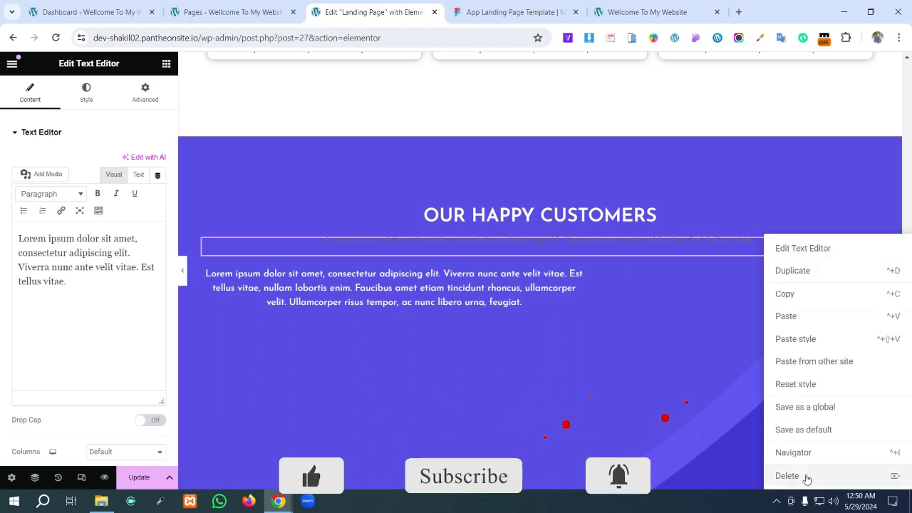
left_click(806, 478)
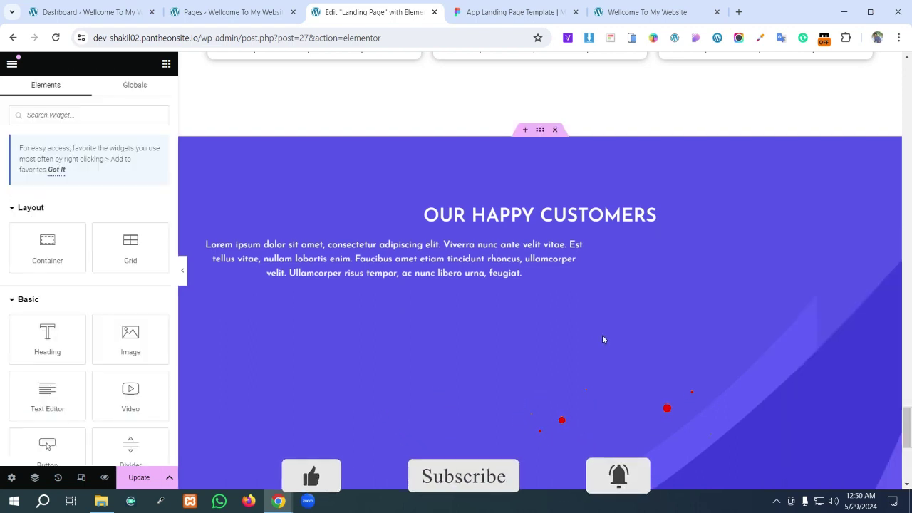
left_click(540, 130)
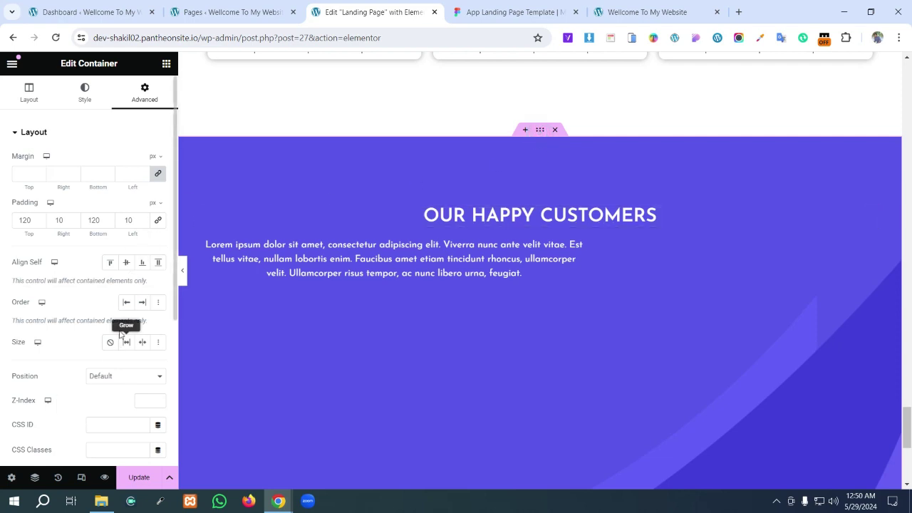
- Set the customers container's Align Items to Center
left_click(24, 100)
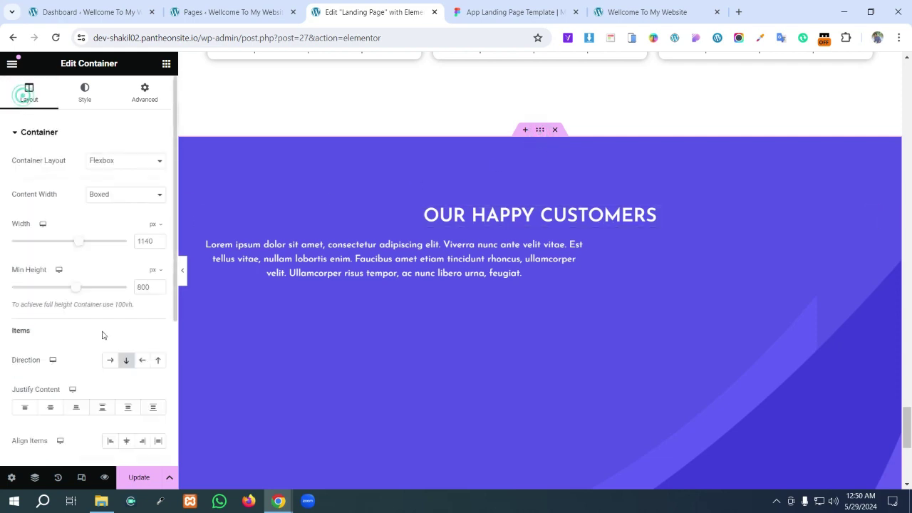
left_click(125, 444)
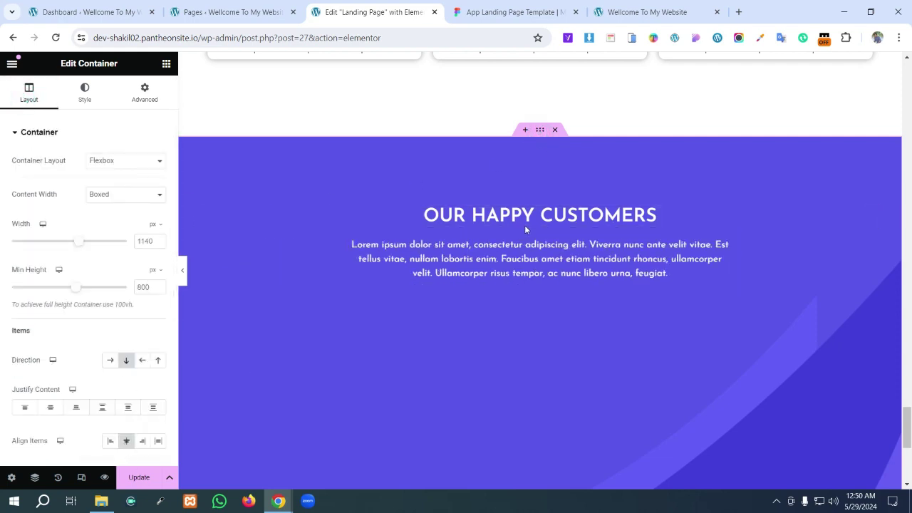
left_click(479, 10)
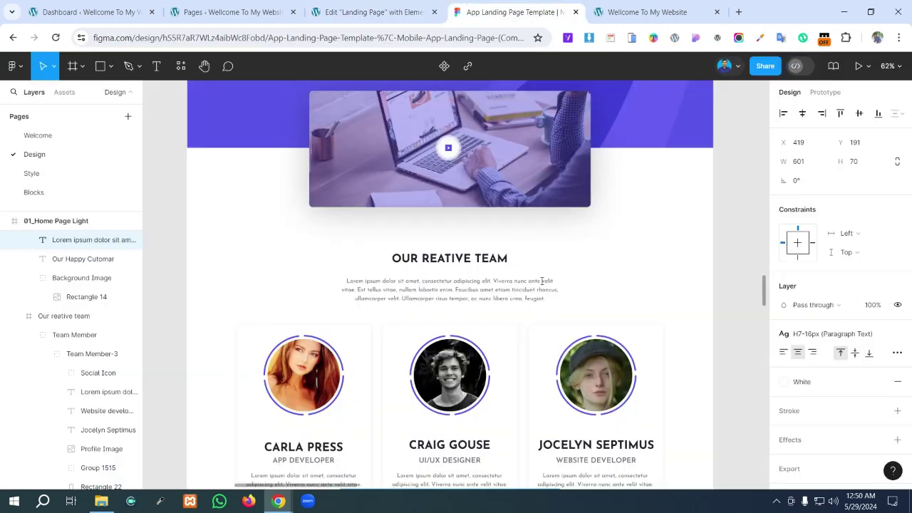
left_click(371, 11)
left_click(519, 7)
- Compare the centred heading and paragraph against the Figma design
scroll(556, 275, "down", 10)
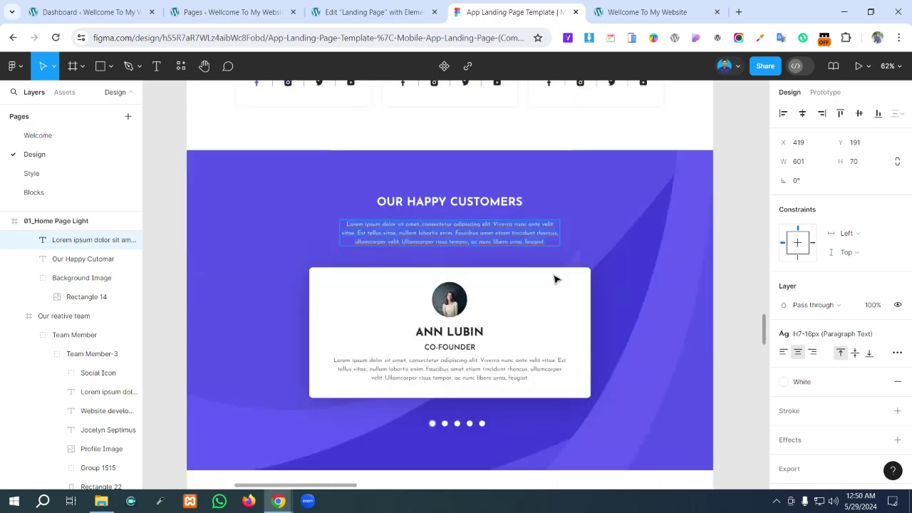
scroll(556, 280, "down", 2)
left_click(437, 132)
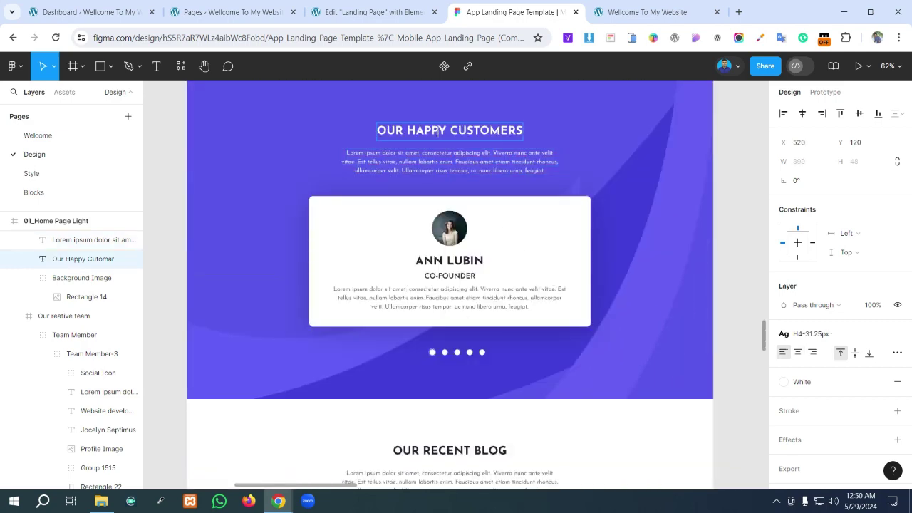
double_click(436, 132)
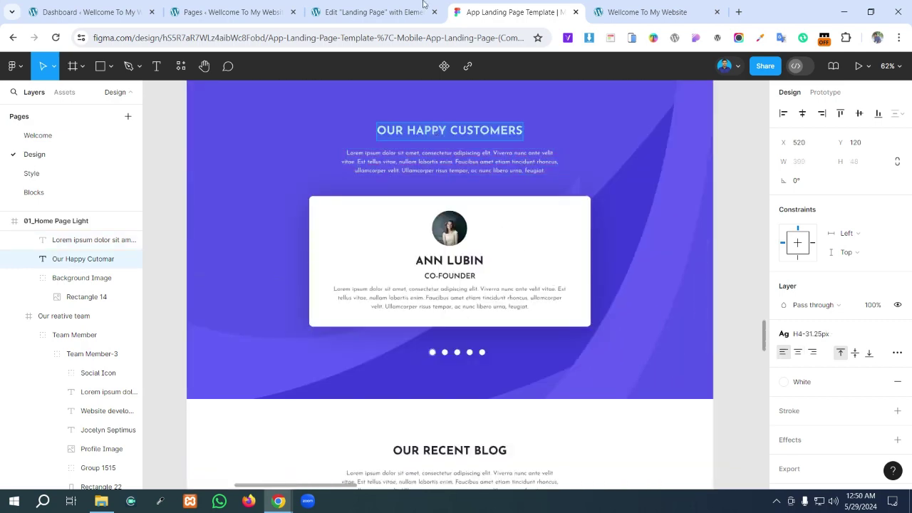
left_click(424, 4)
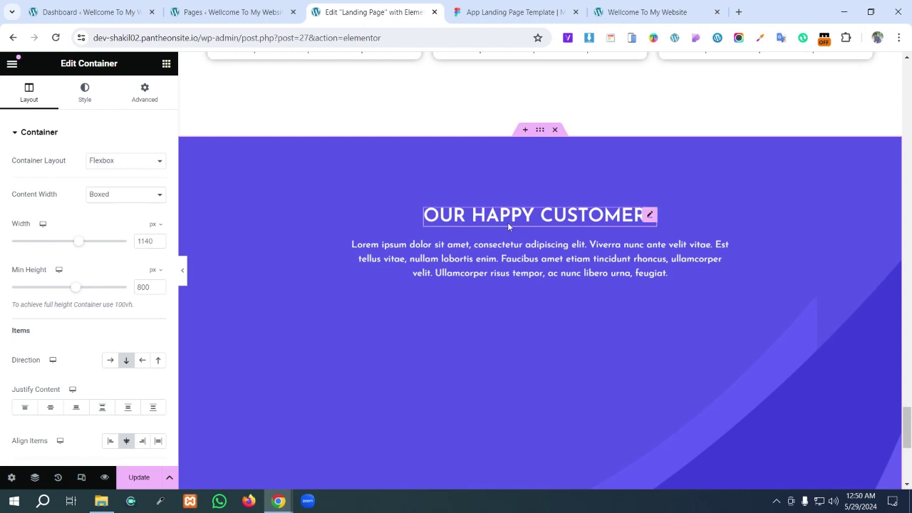
left_click(526, 10)
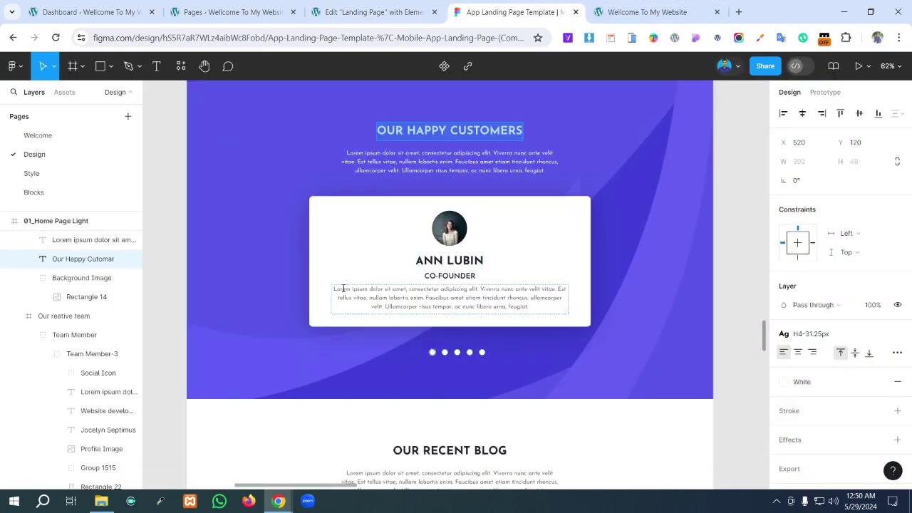
left_click(344, 8)
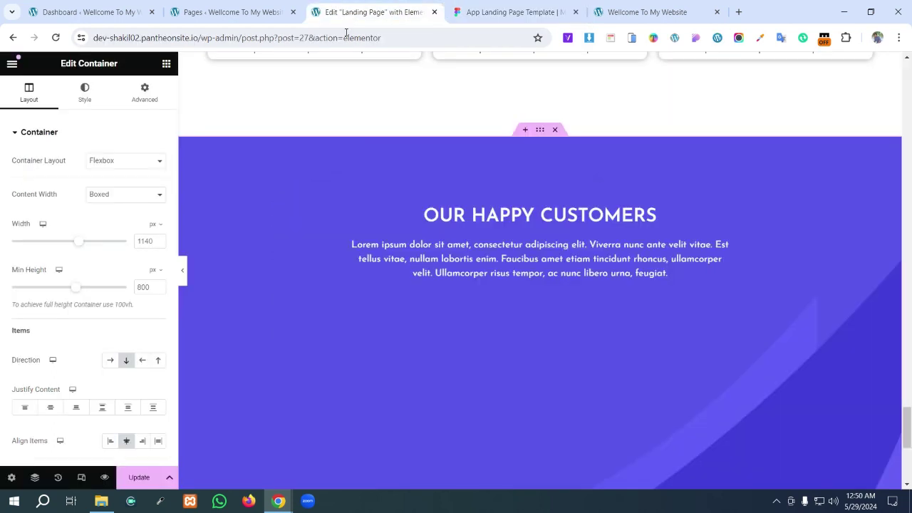
left_click(166, 64)
- Search widgets for 'tes' and drop a Testimonial Carousel below the intro paragraph
left_click(91, 117)
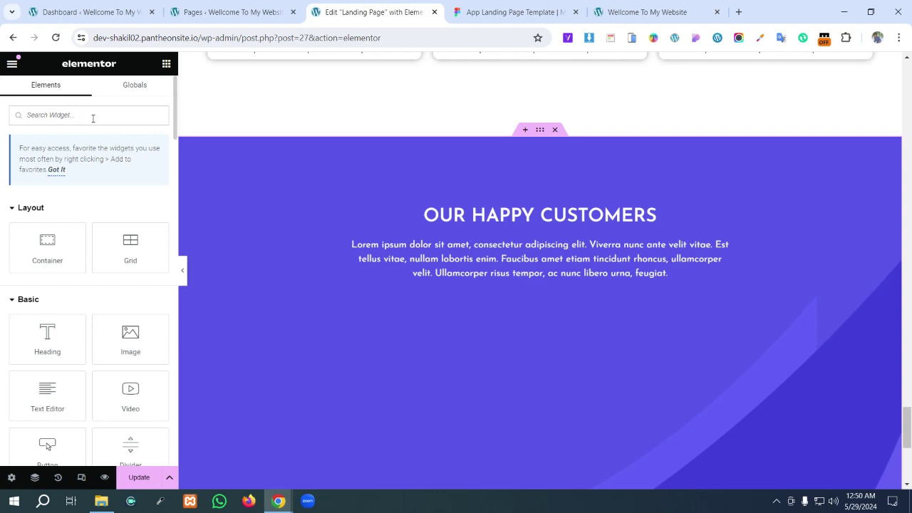
type("te")
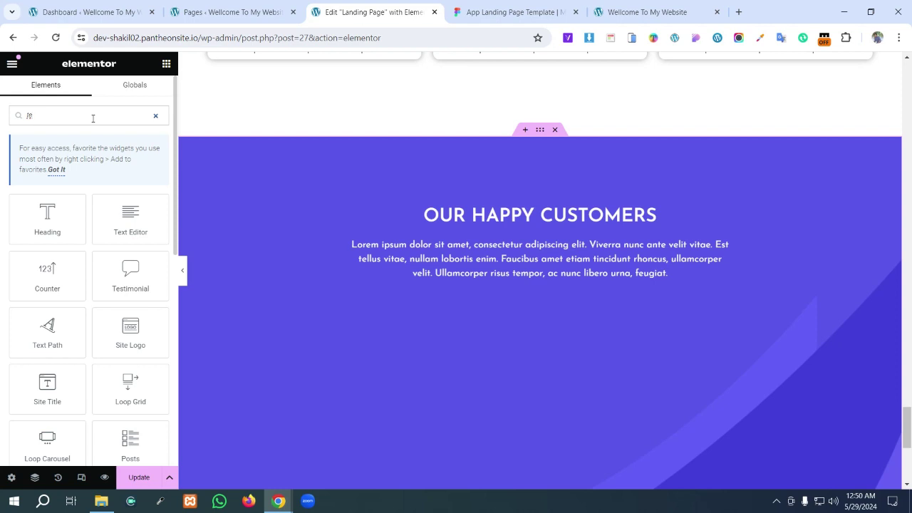
type("x")
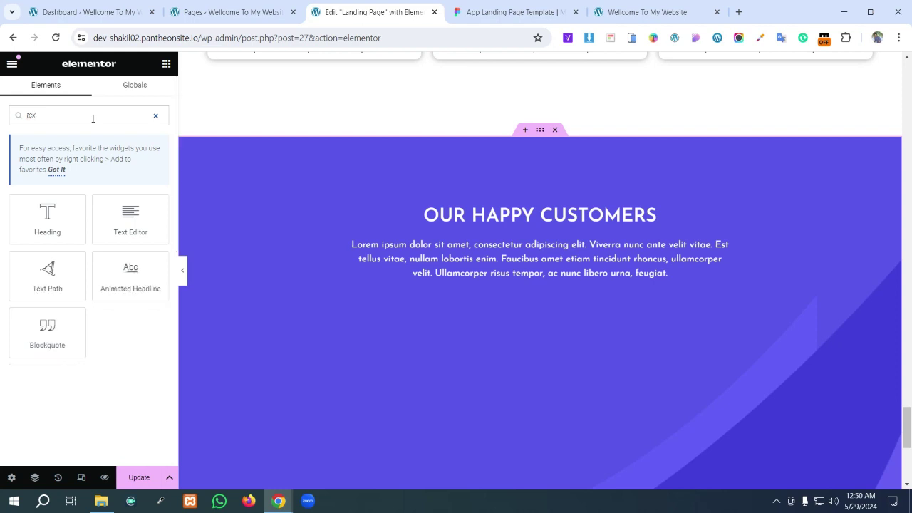
key("BackSpace")
key("BackSpace")
key("BackSpace")
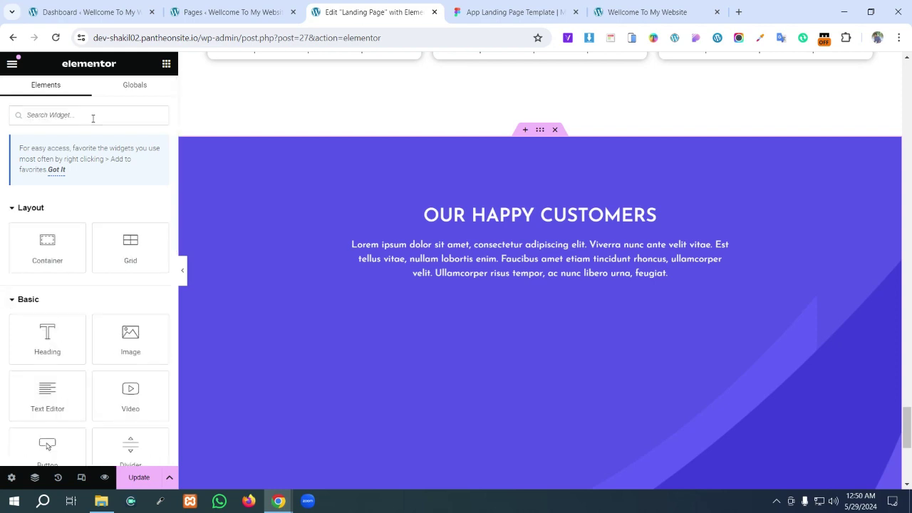
scroll(72, 220, "down", 10)
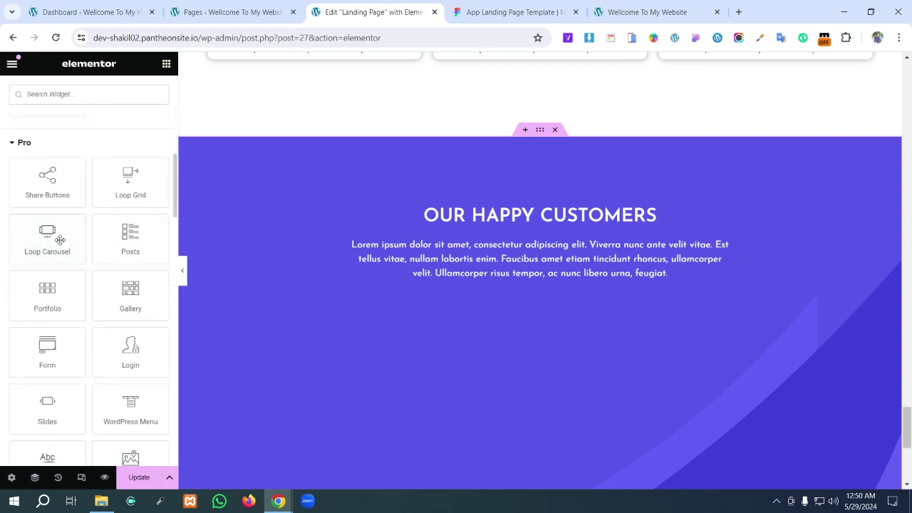
scroll(61, 241, "down", 4)
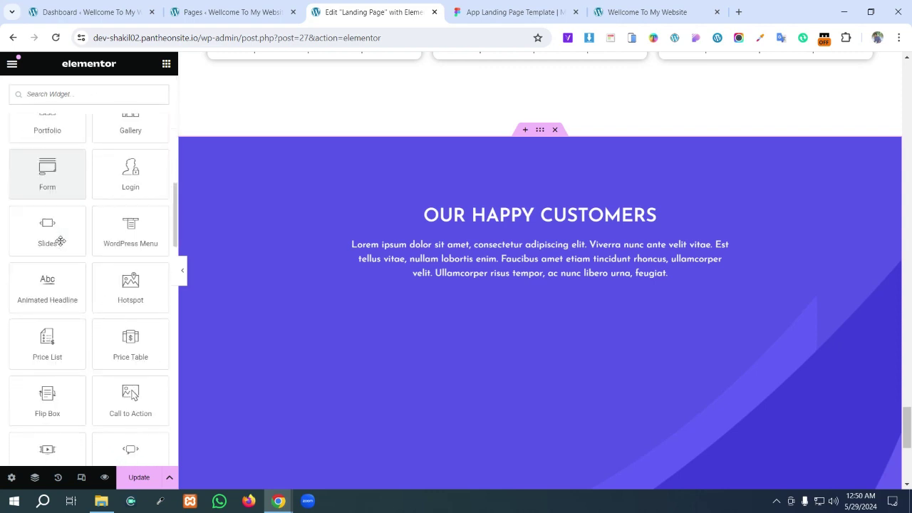
scroll(60, 245, "down", 6)
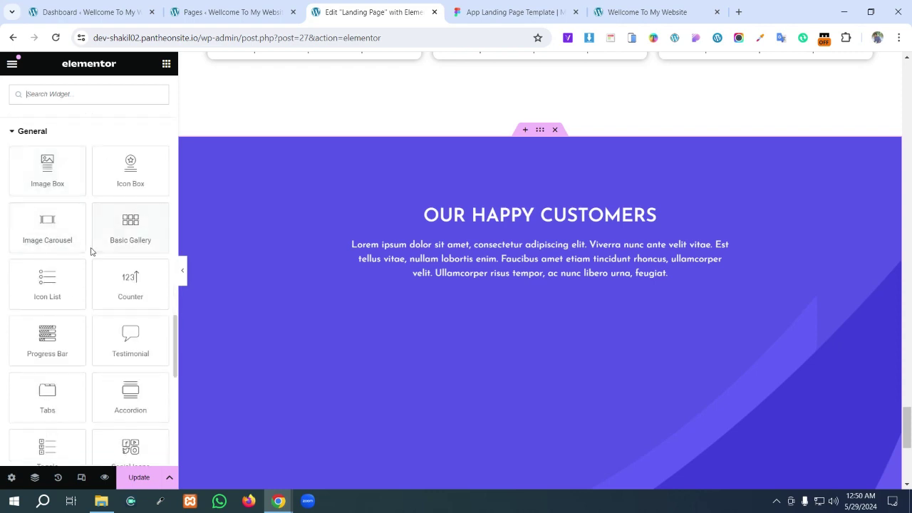
scroll(140, 352, "down", 1)
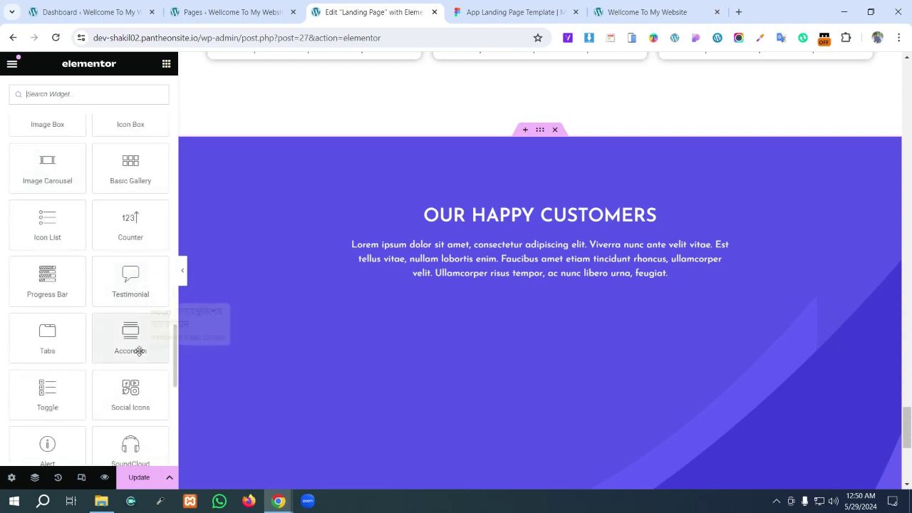
left_click(64, 96)
type("tes")
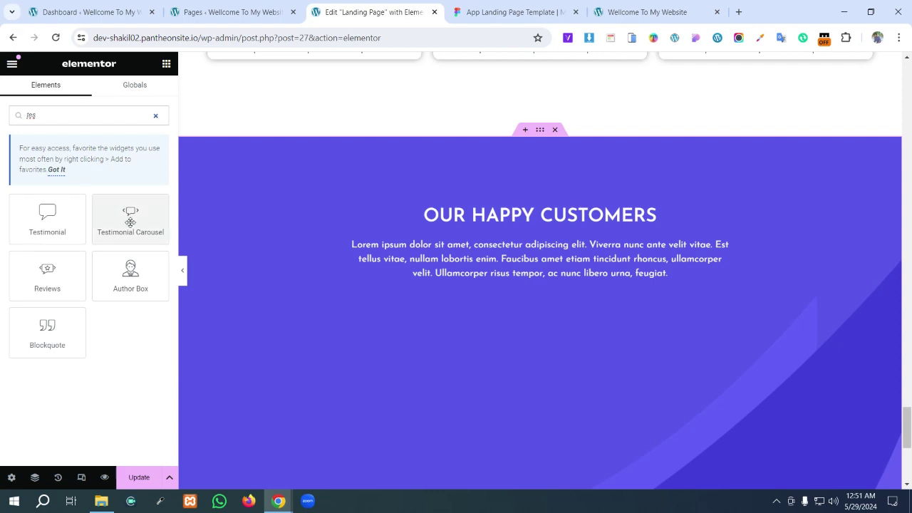
left_click_drag(131, 222, 558, 279)
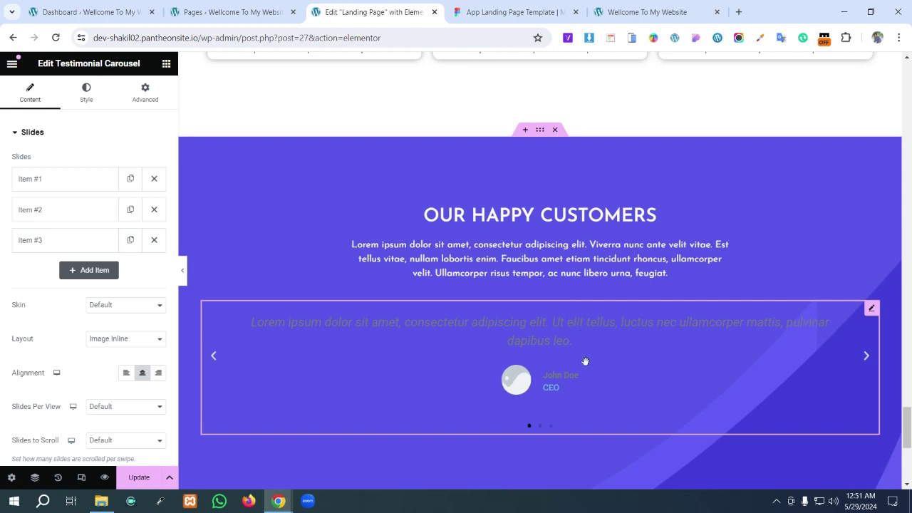
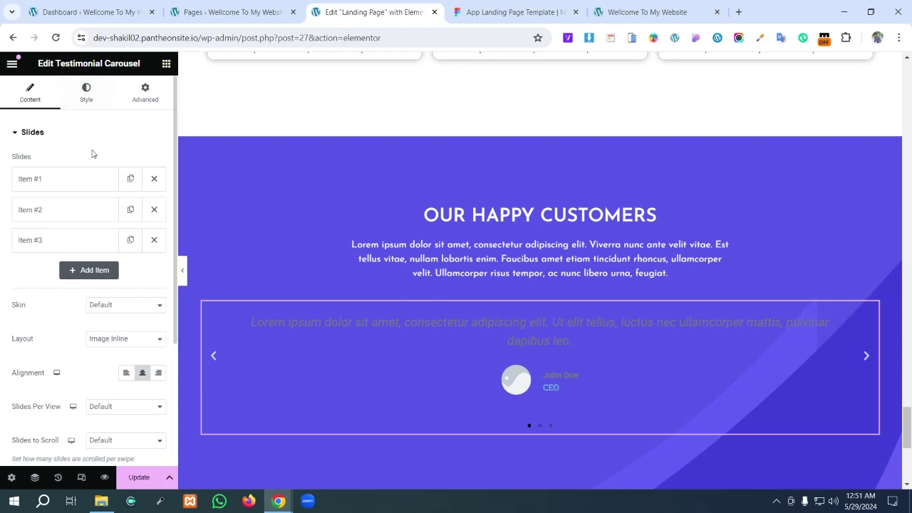
- Try the Bubble skin and each testimonial layout option on the carousel
left_click(105, 305)
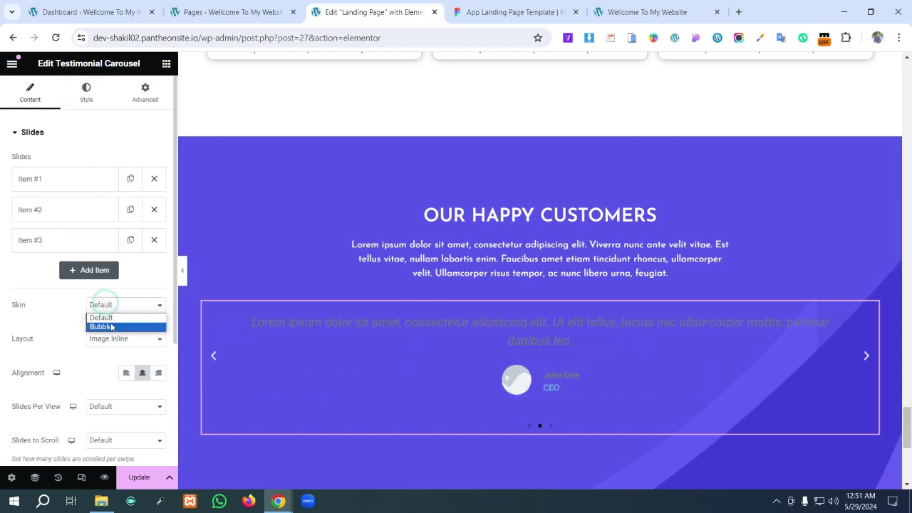
left_click(112, 327)
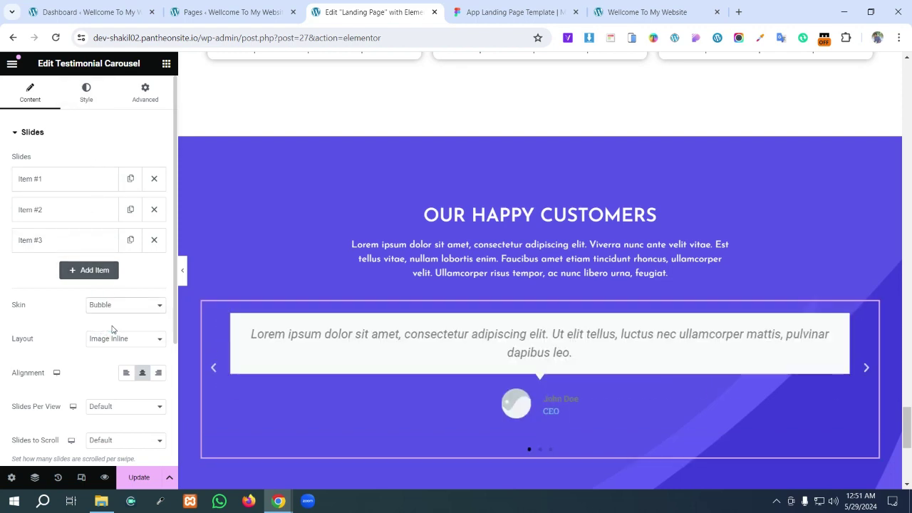
left_click(112, 338)
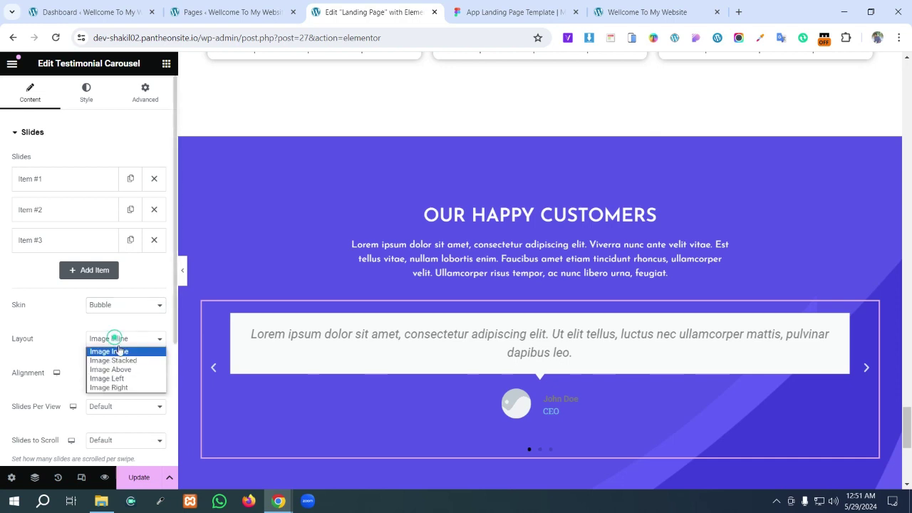
left_click(126, 370)
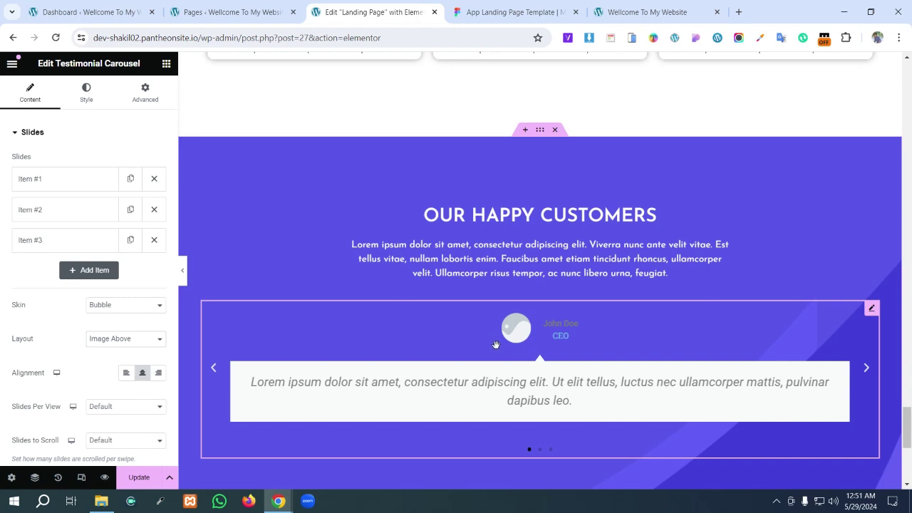
left_click(133, 339)
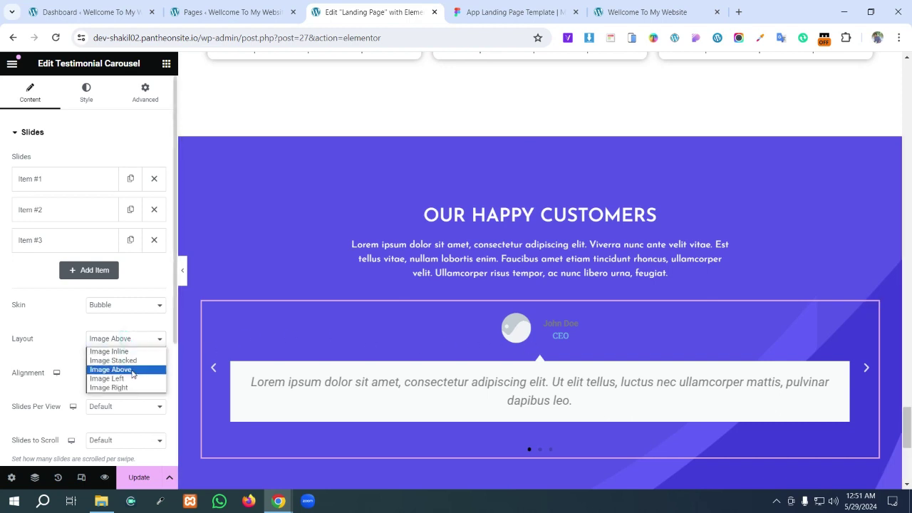
left_click(133, 362)
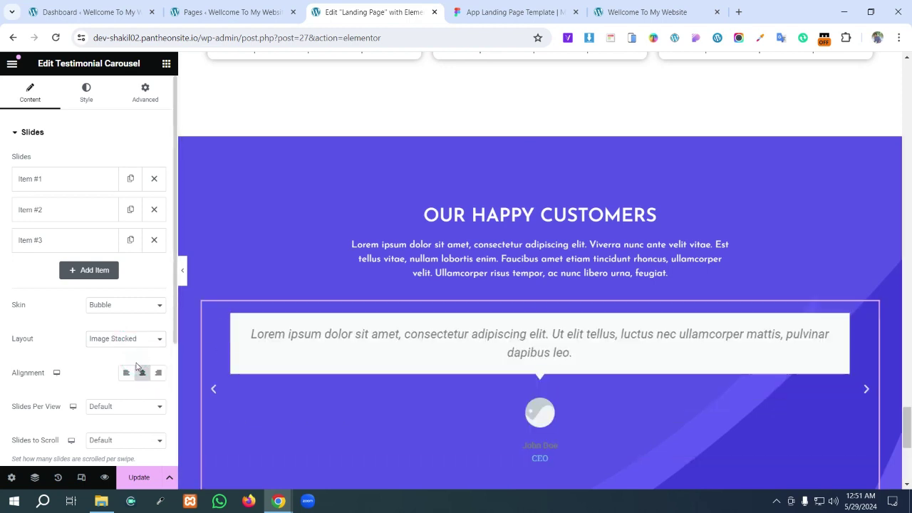
left_click(132, 340)
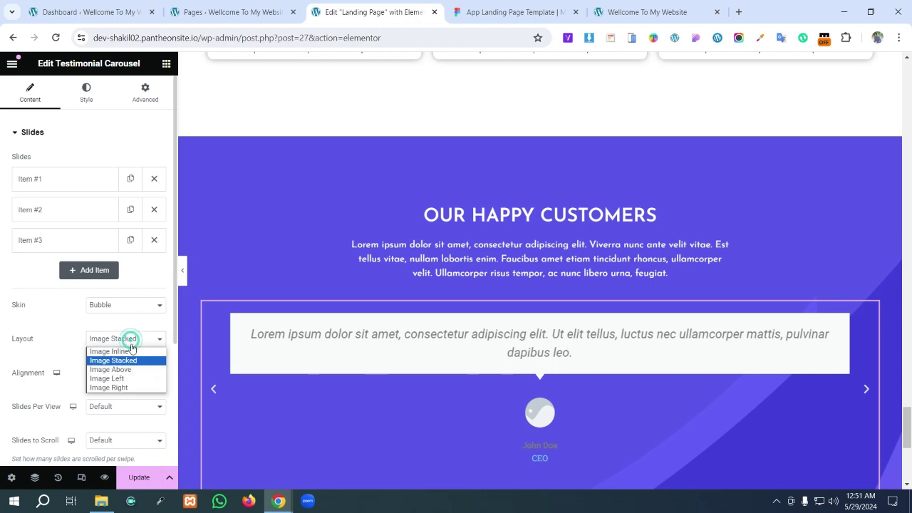
left_click(132, 352)
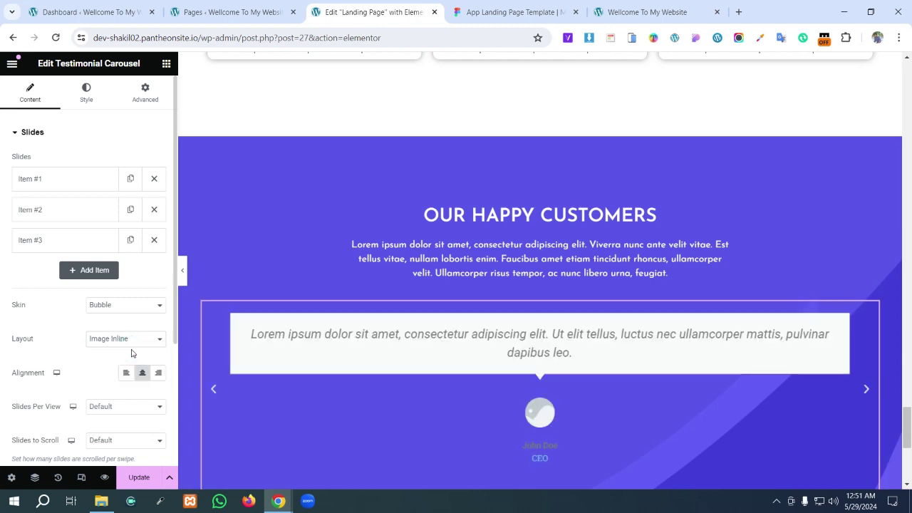
scroll(474, 279, "down", 1)
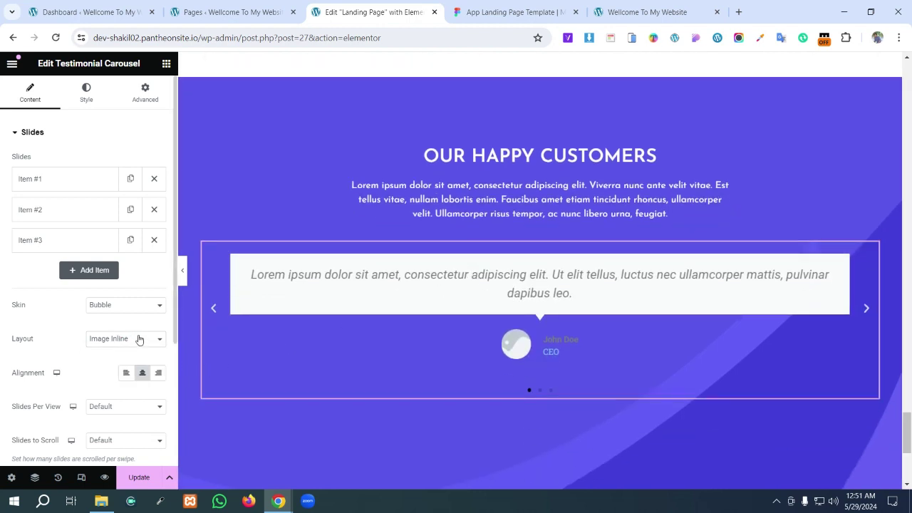
left_click(137, 340)
left_click(142, 324)
- Set Default skin, Image Above layout and centre alignment, then view the Figma design
left_click(139, 306)
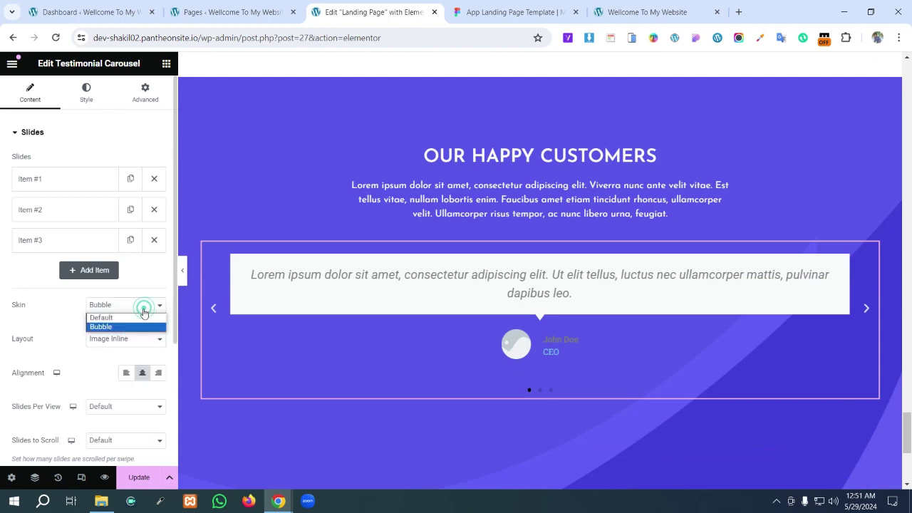
left_click(138, 316)
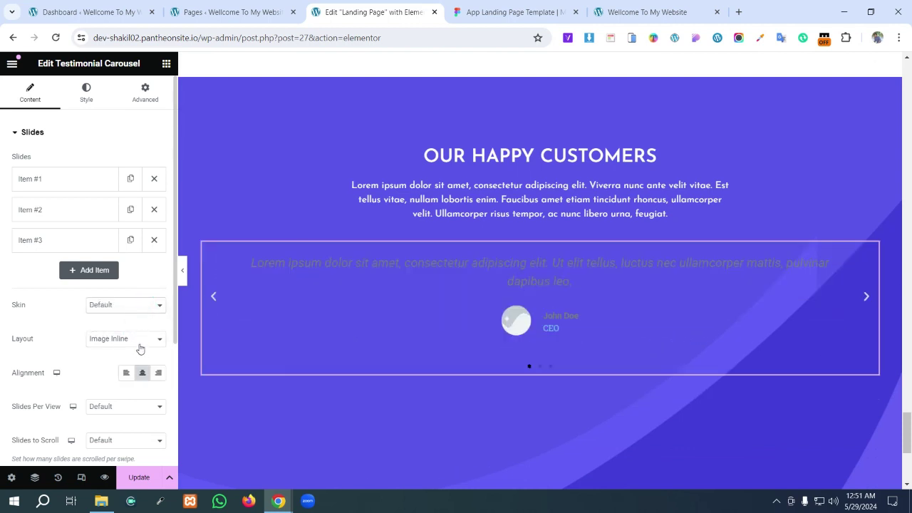
left_click(139, 345)
left_click(140, 367)
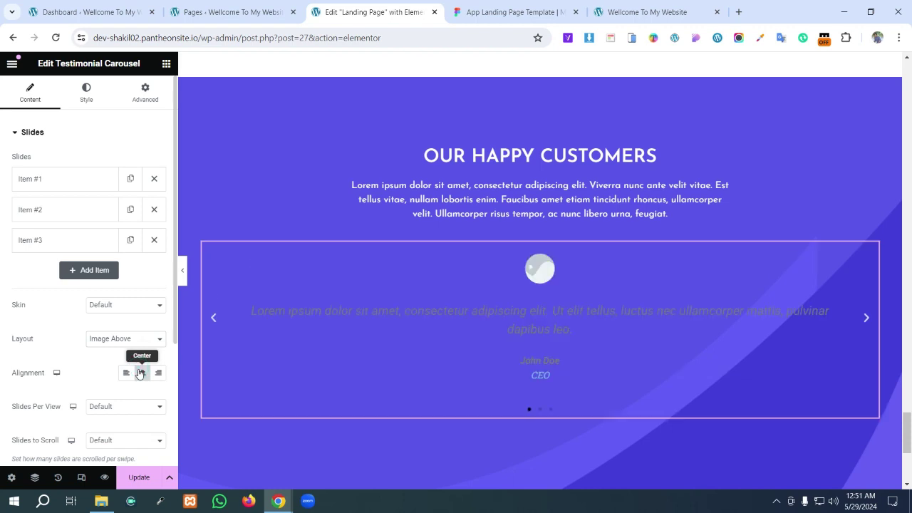
left_click(140, 373)
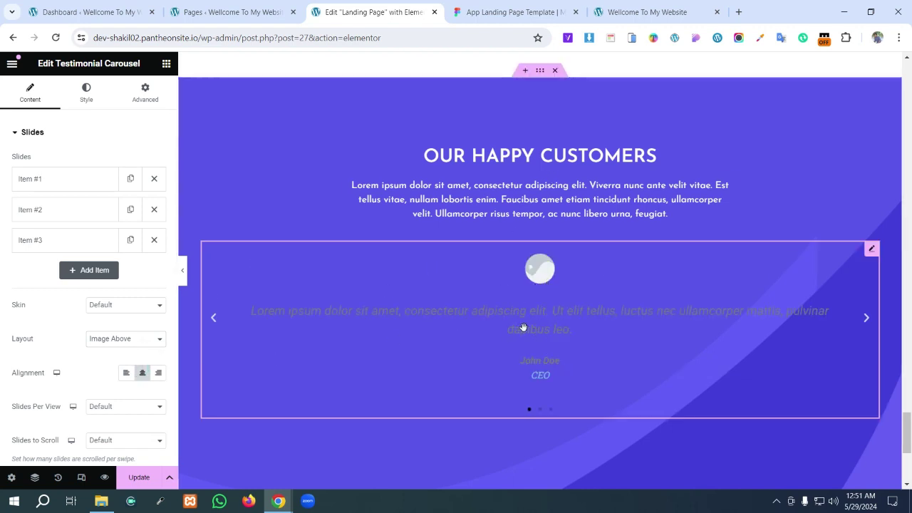
left_click(507, 6)
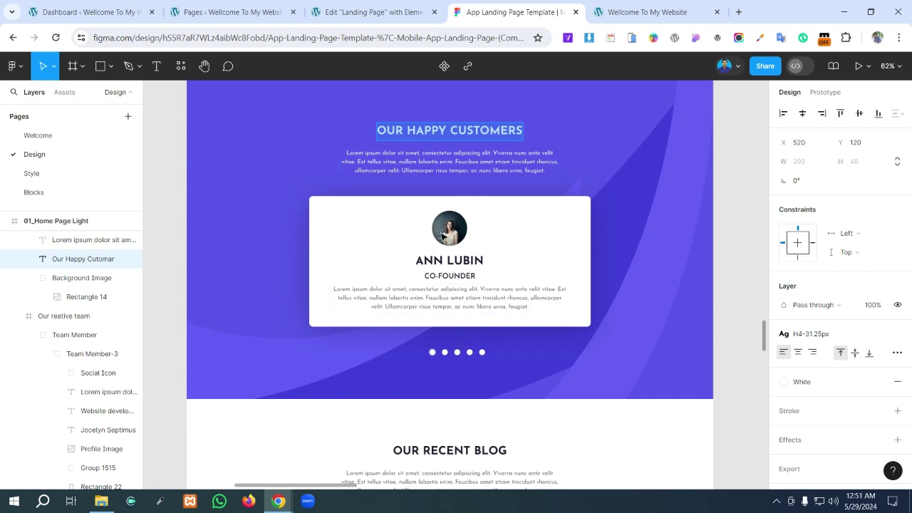
- Copy the reviewer's name, CO-FOUNDER role and review paragraph from the Figma card, then return to Elementor
left_click(443, 236)
double_click(446, 235)
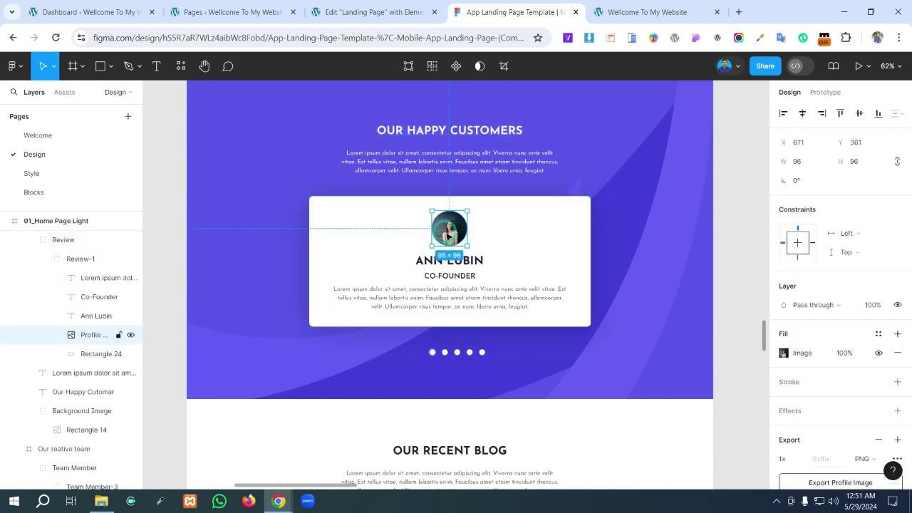
scroll(812, 399, "down", 5)
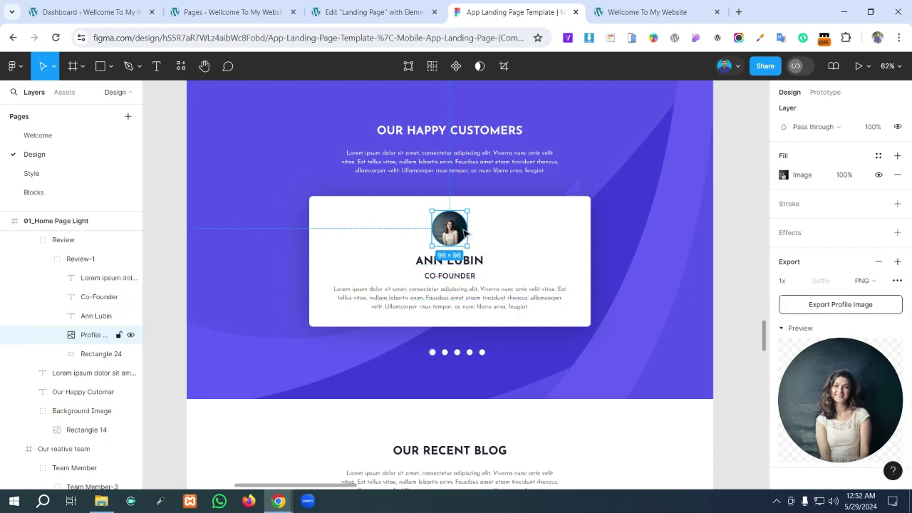
left_click(473, 260)
double_click(473, 261)
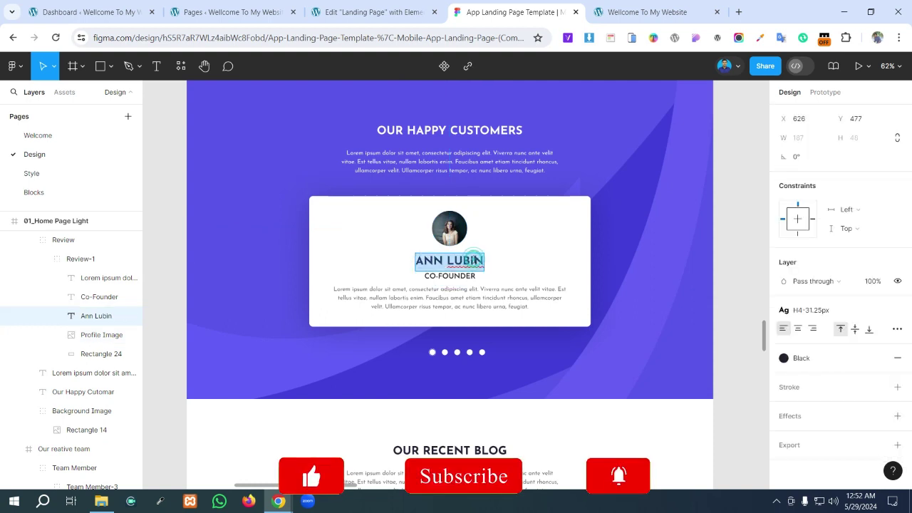
left_click(466, 276)
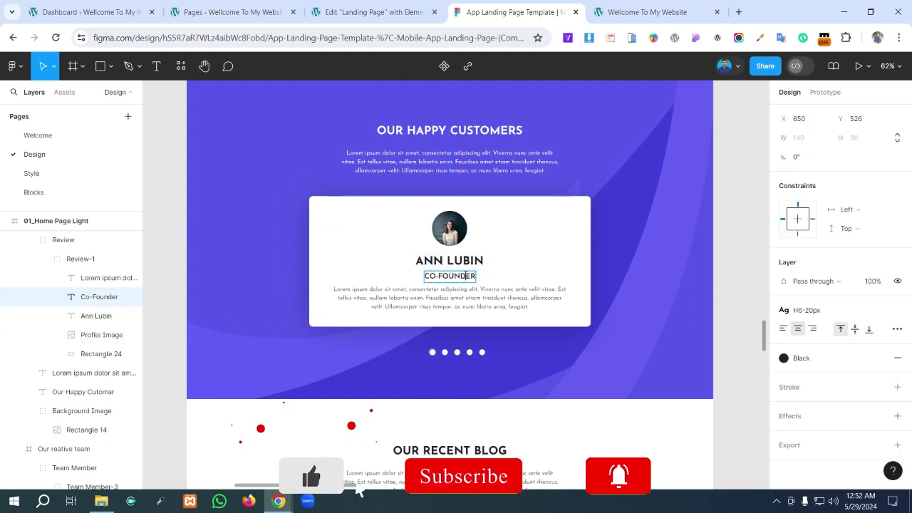
double_click(465, 276)
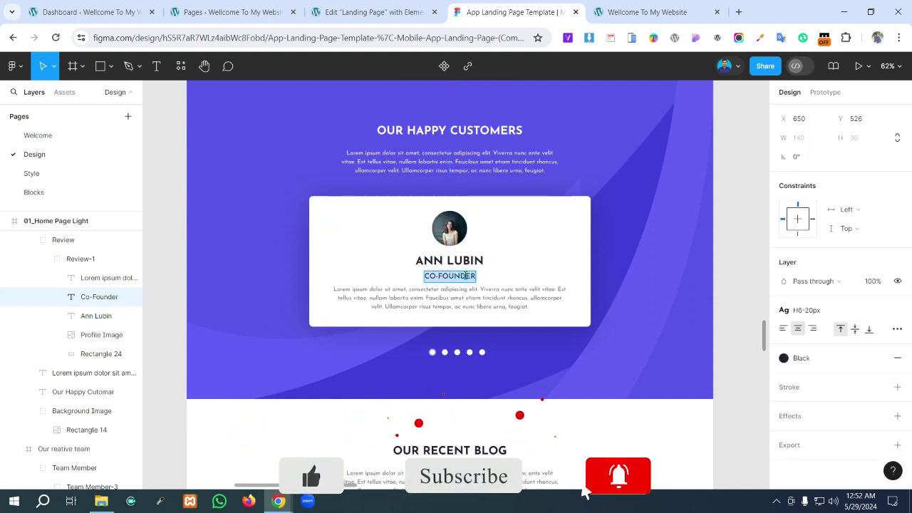
left_click(460, 298)
double_click(460, 298)
key("super+c")
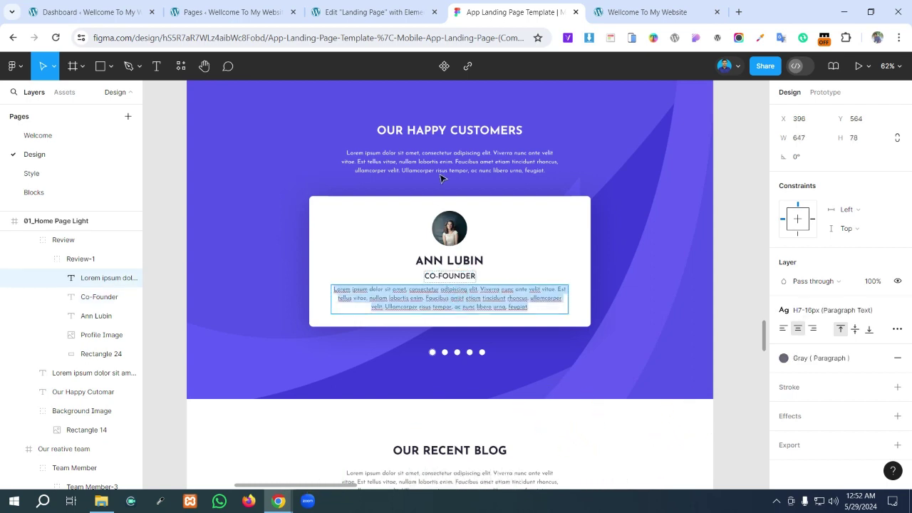
key("ctrl+shift+Tab")
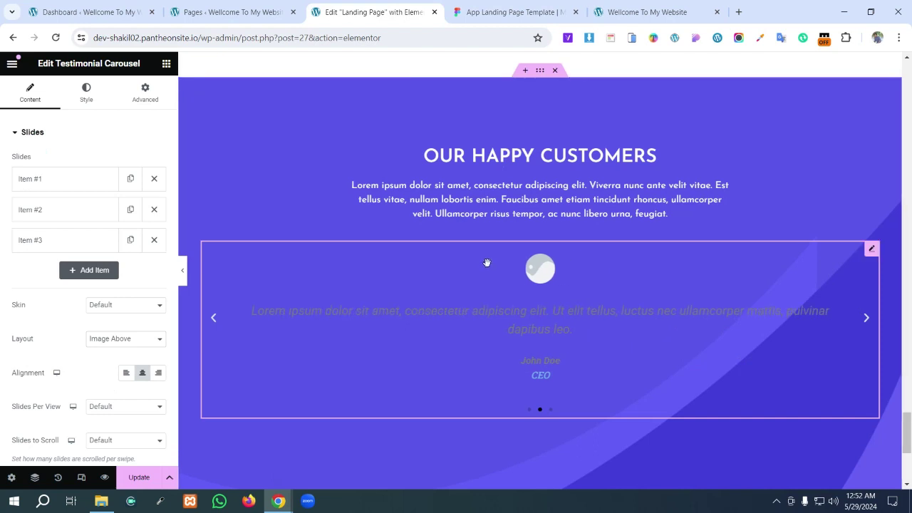
- Upload Profile Image.png and use it as Item #1's testimonial photo
left_click(72, 186)
left_click(85, 299)
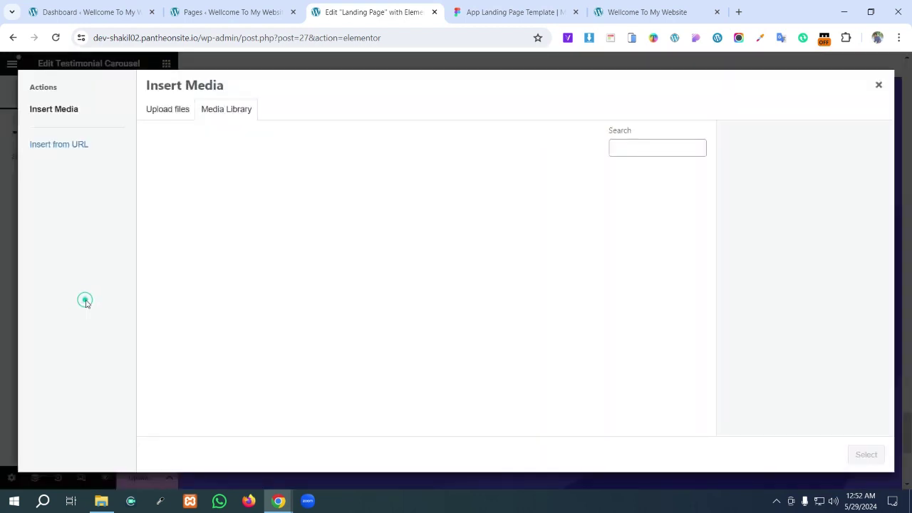
left_click(165, 111)
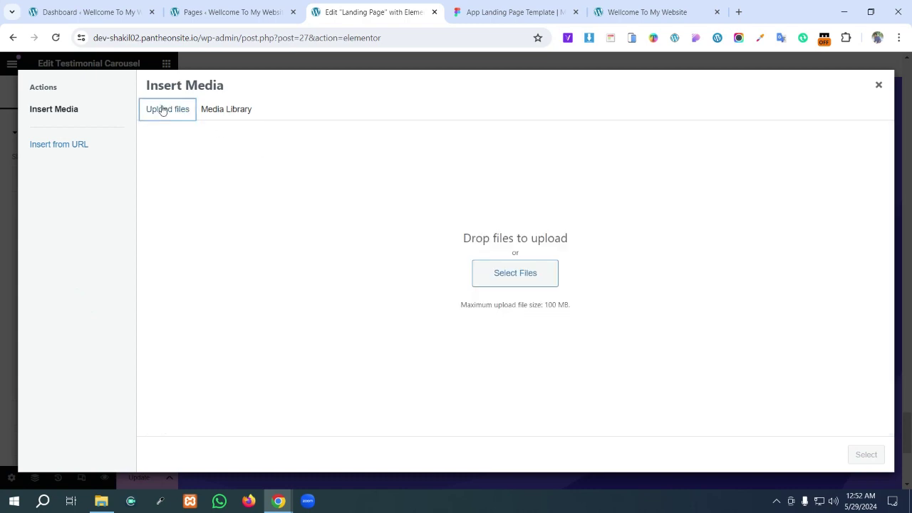
left_click(510, 275)
left_click(286, 208)
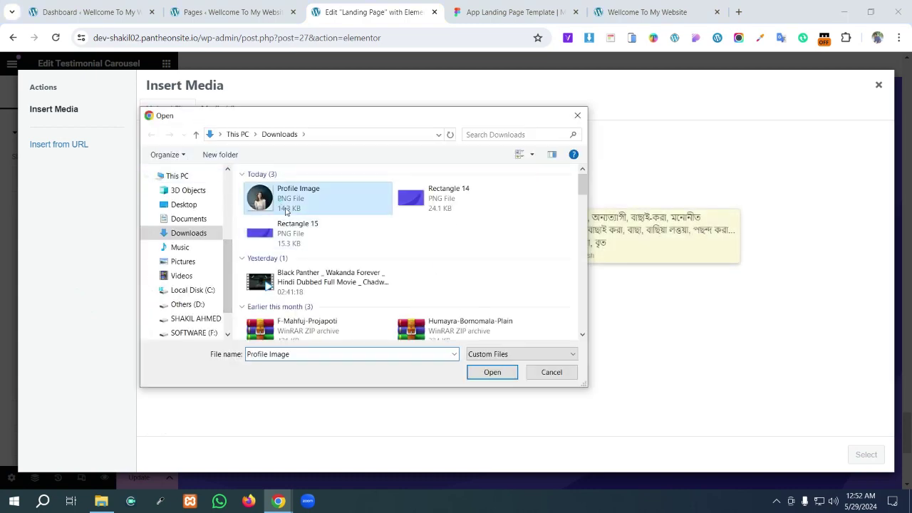
left_click(493, 372)
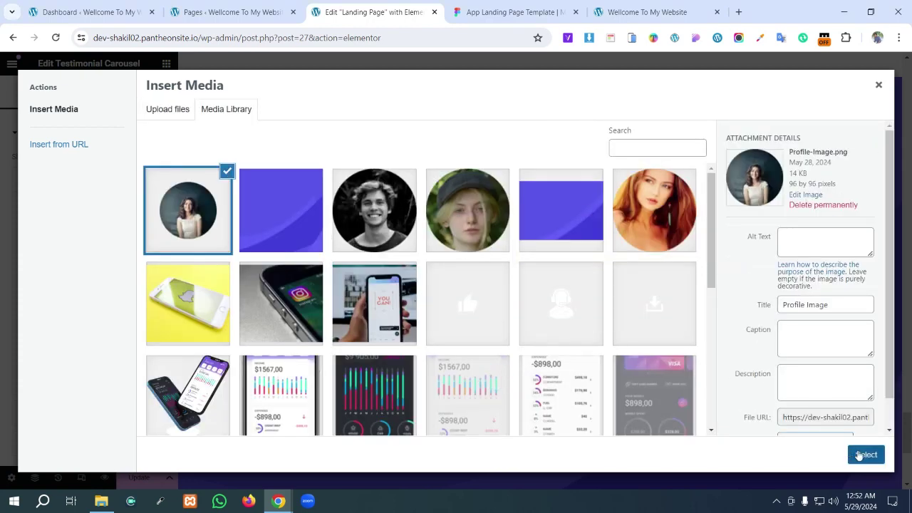
left_click(866, 455)
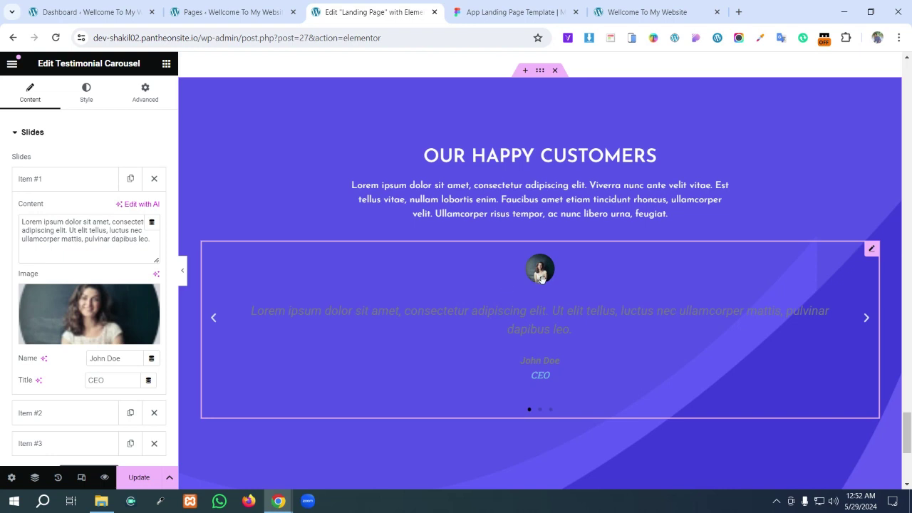
- Paste the copied reviewer name and Co-Founder title into the first slide's fields
scroll(132, 346, "down", 1)
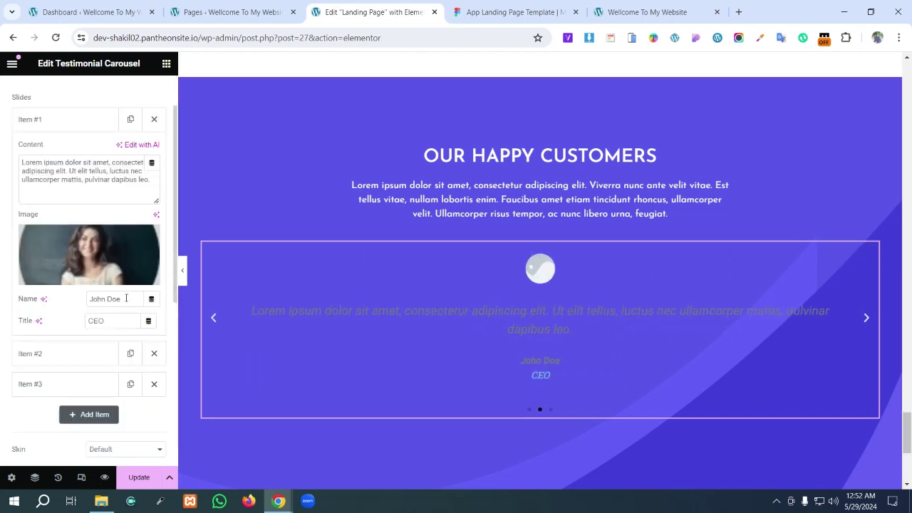
left_click_drag(125, 299, 50, 303)
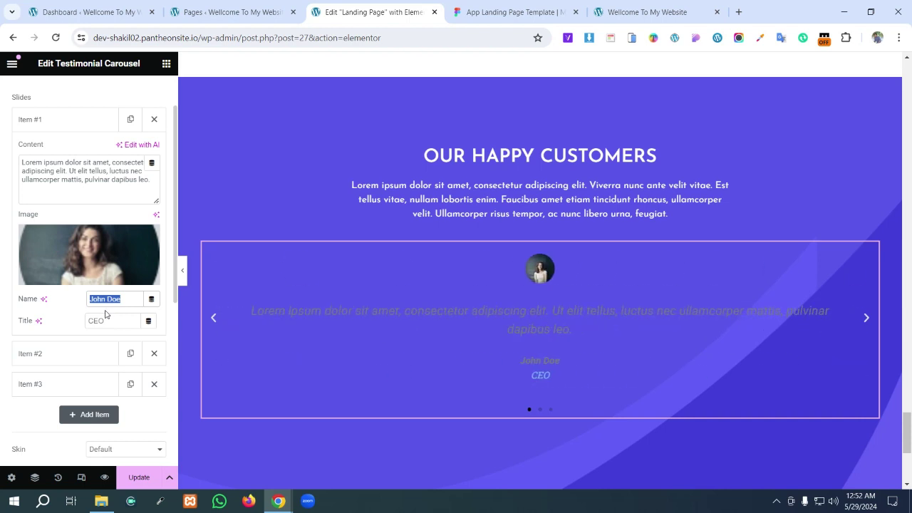
key("super+v")
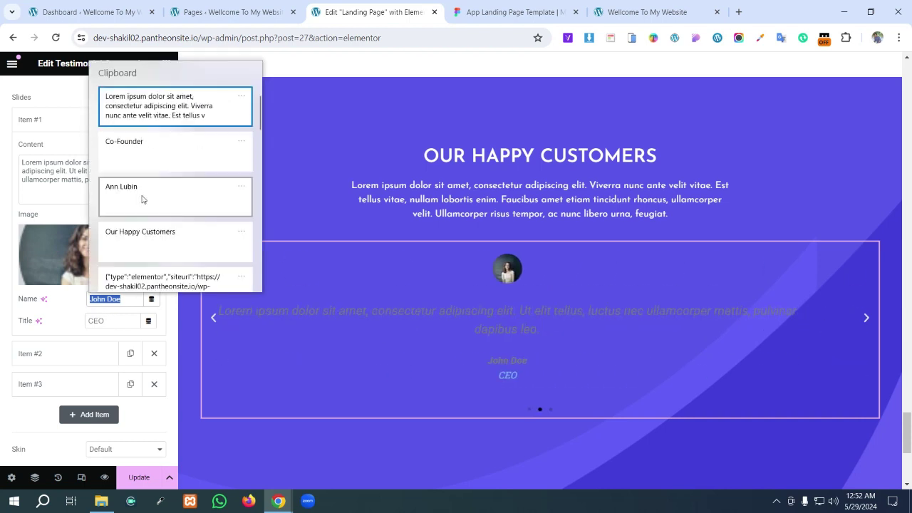
left_click(143, 189)
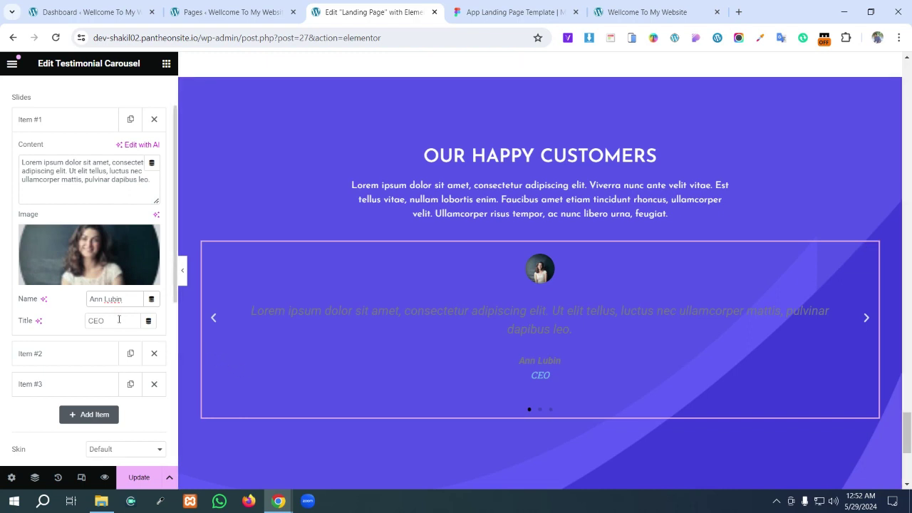
left_click_drag(105, 321, 86, 322)
key("super+v")
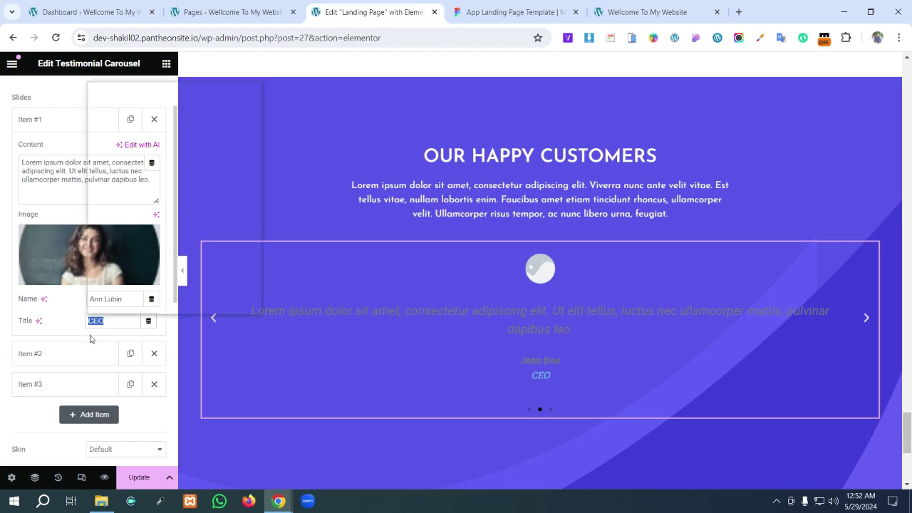
left_click(161, 174)
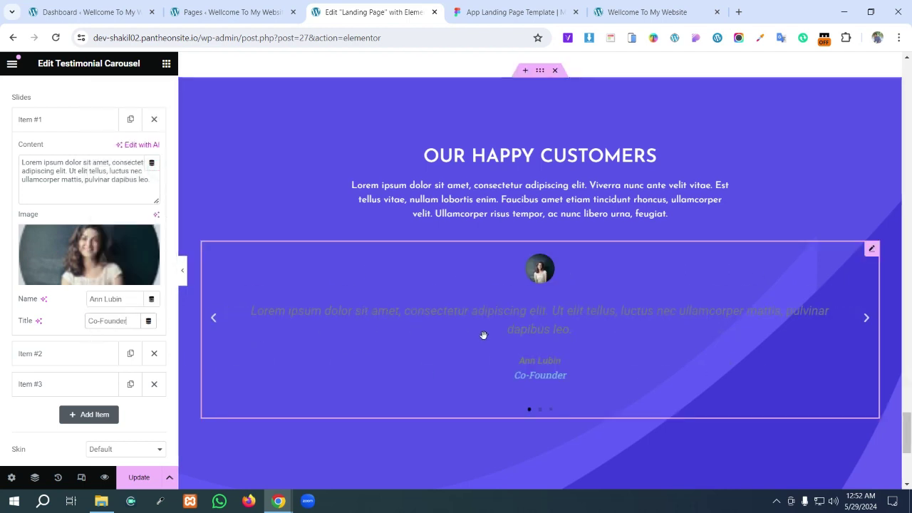
- Replace the first slide's quote with the longer review paragraph from the design
left_click(107, 189)
key("ctrl+a")
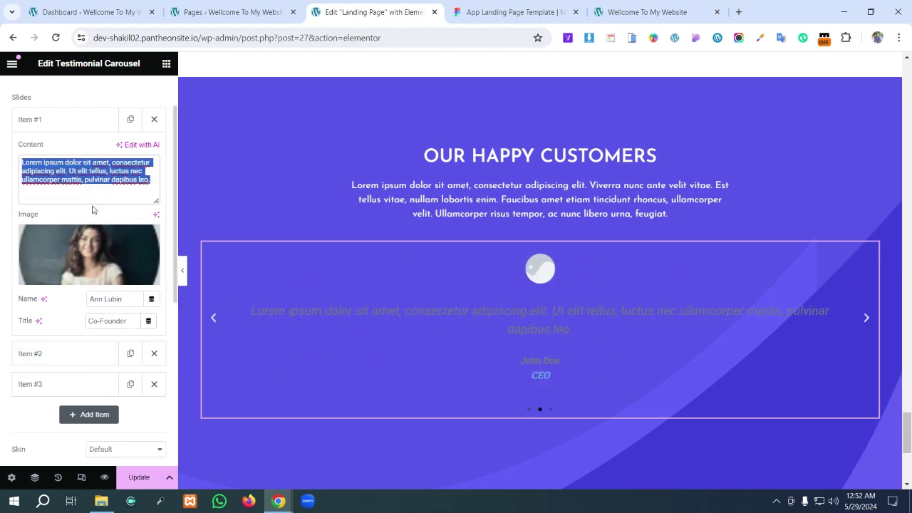
key("super+v")
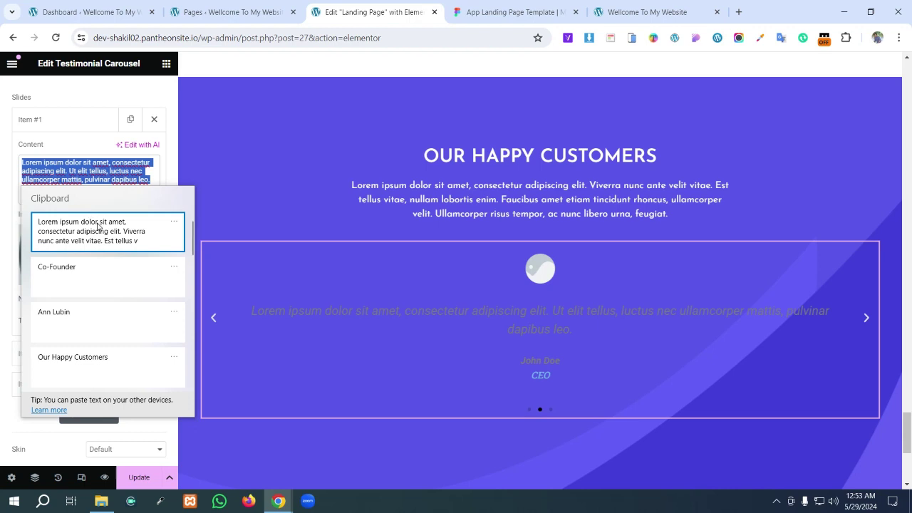
left_click(93, 217)
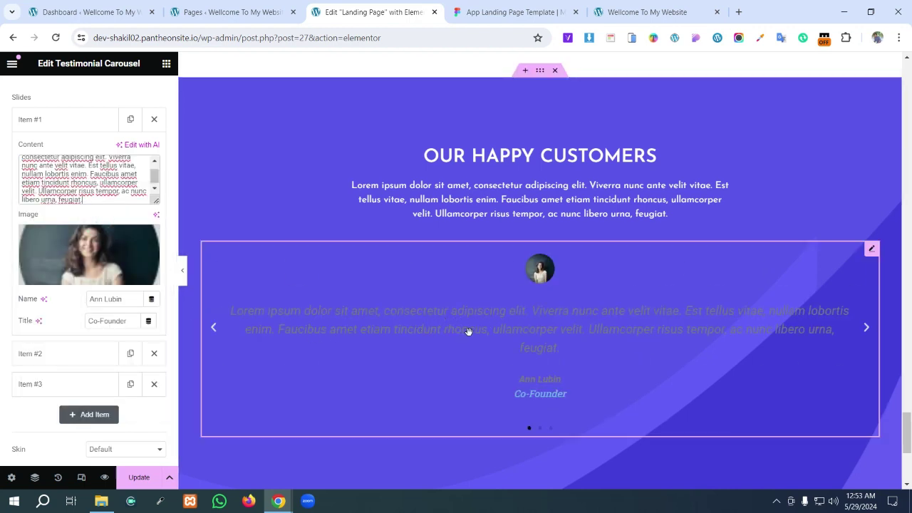
scroll(510, 377, "down", 1)
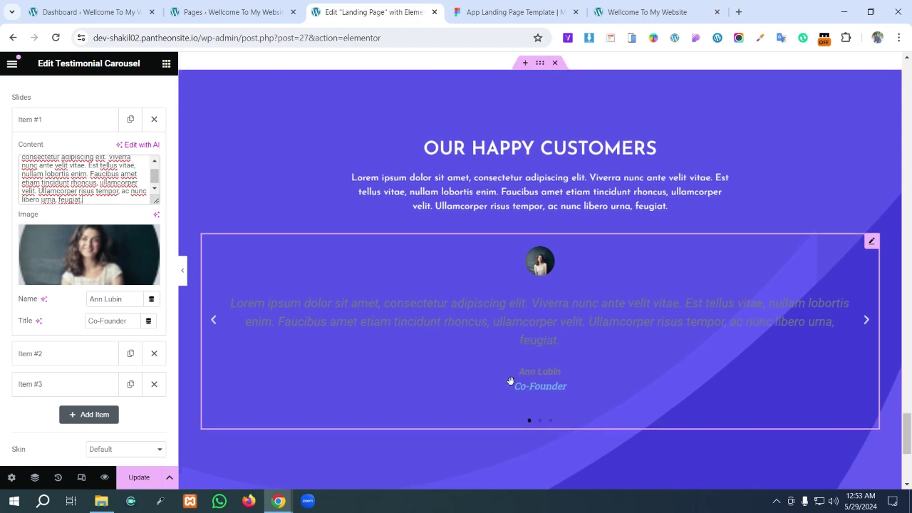
scroll(89, 214, "up", 3)
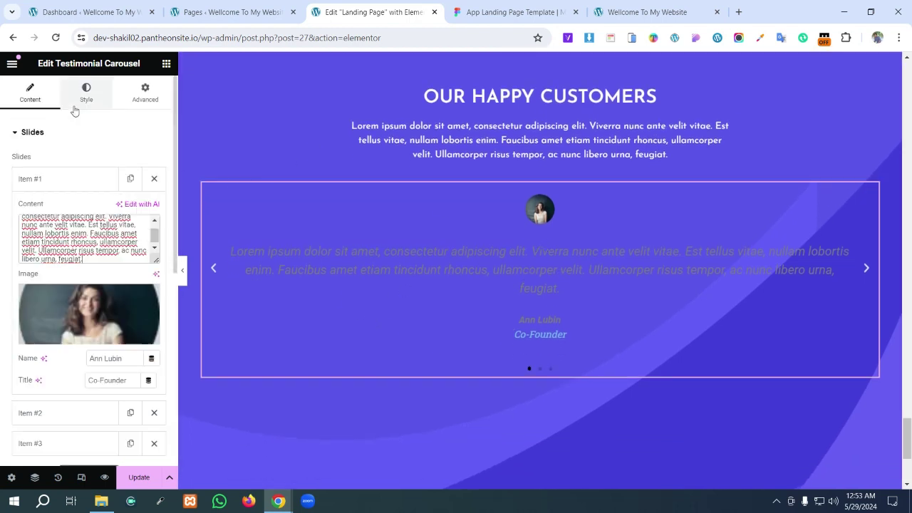
- Give the slides a #FFFFFF background and a 10 px border radius
left_click(91, 95)
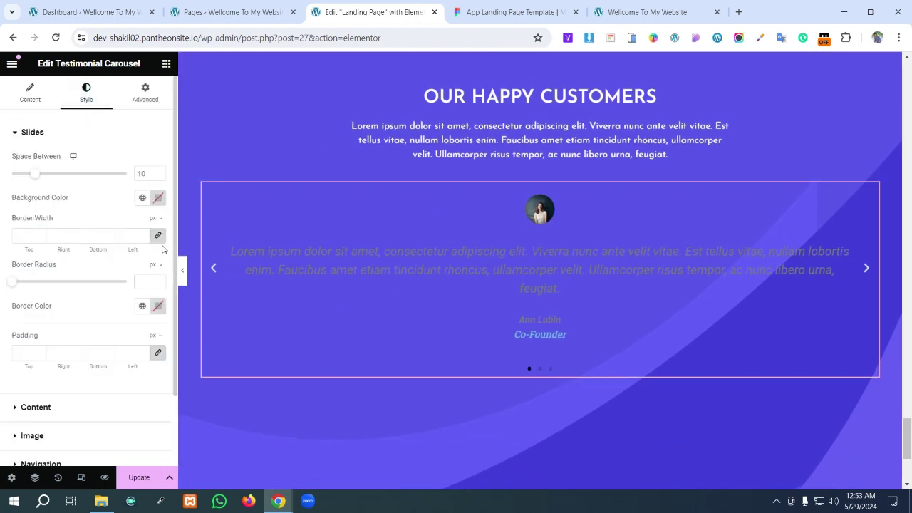
left_click(158, 197)
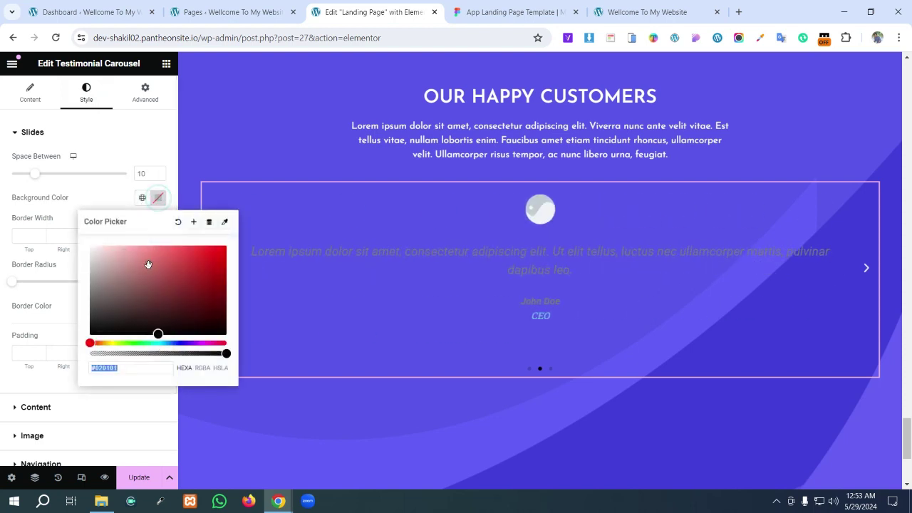
type("#ffffff")
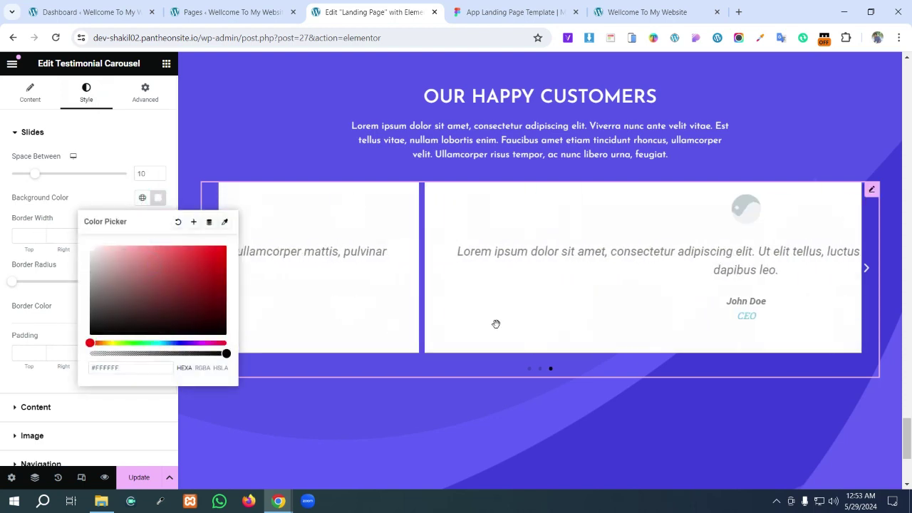
left_click(531, 12)
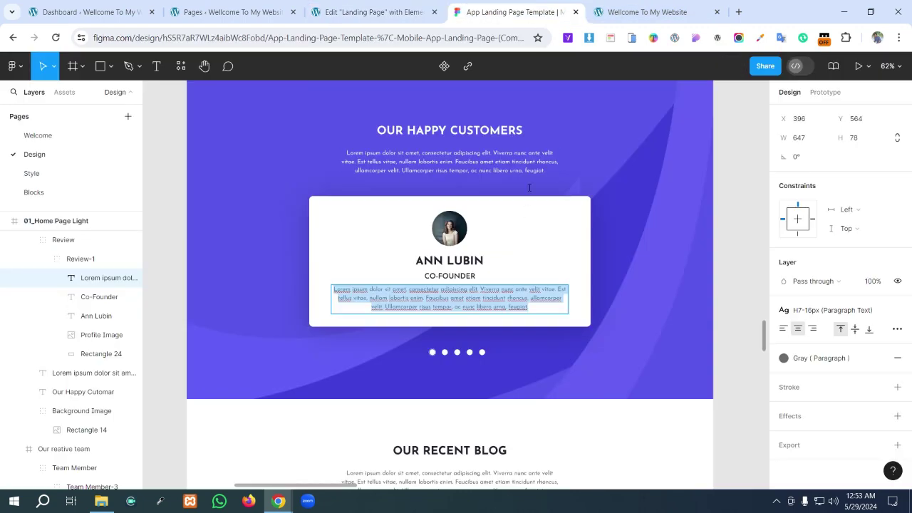
left_click(375, 12)
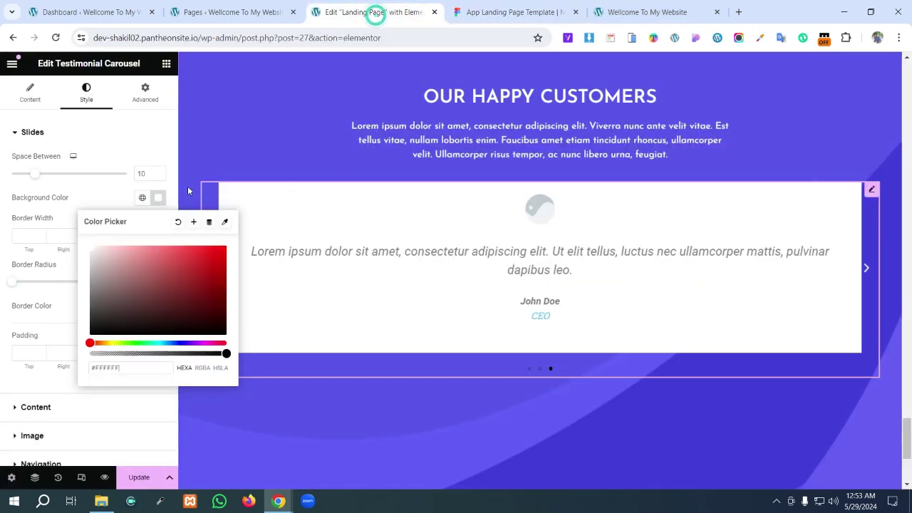
left_click(84, 202)
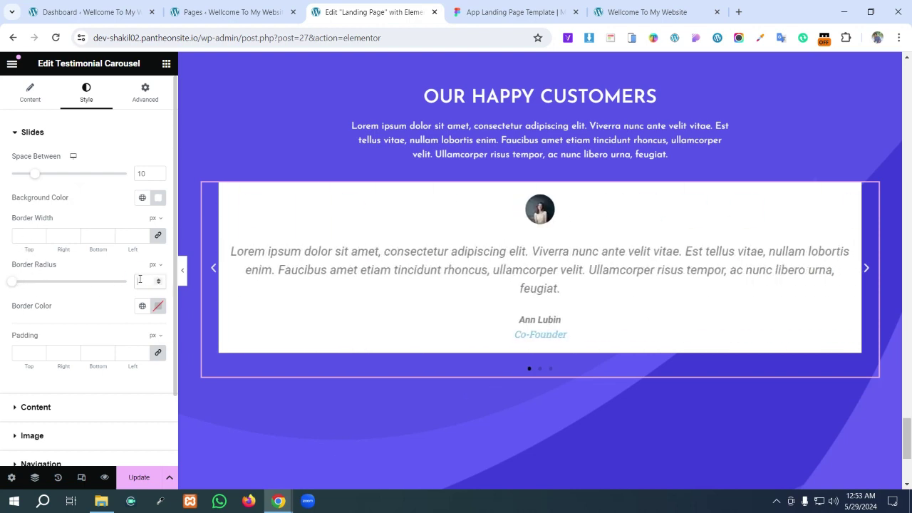
type("10")
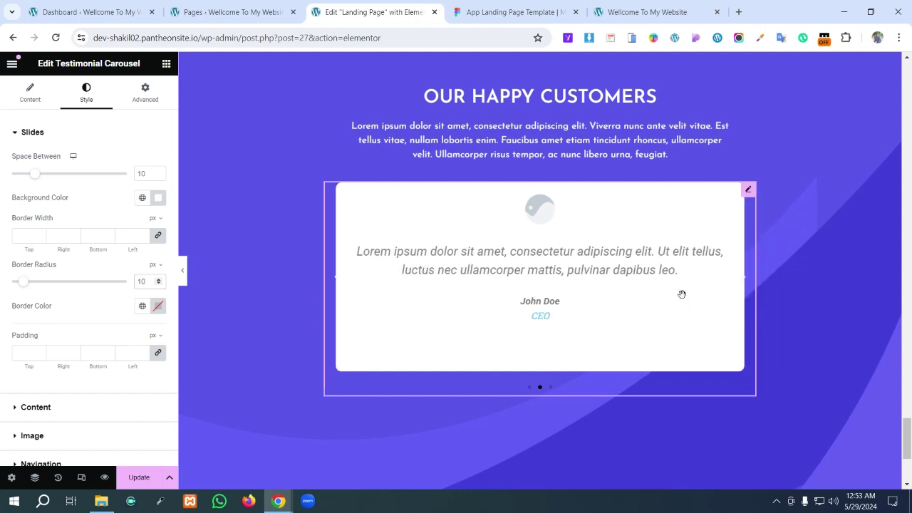
- Browse the Slides and Content style sections, ending on the Navigation arrow and pagination options
scroll(54, 331, "down", 2)
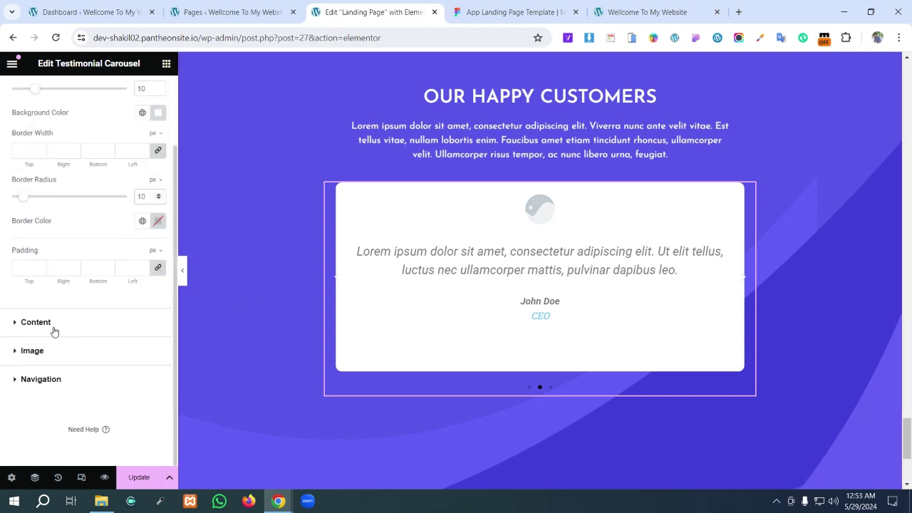
left_click(34, 382)
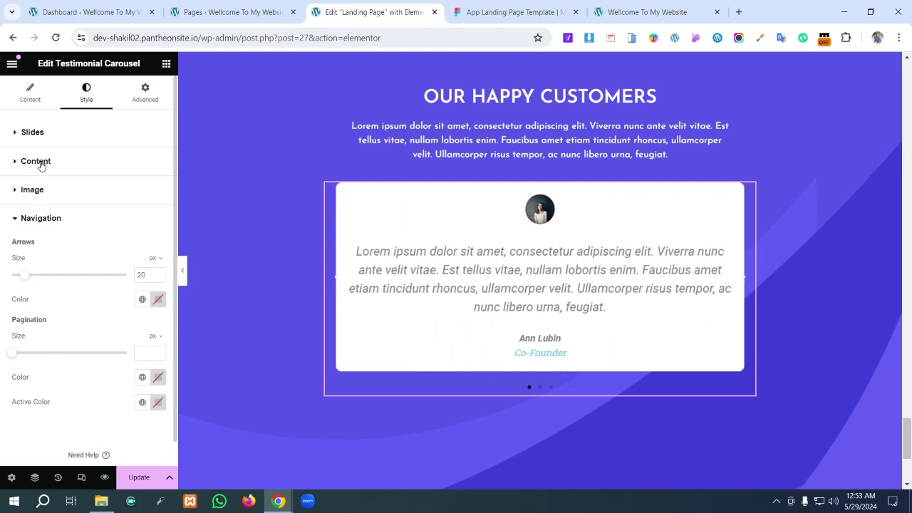
mouse_move(39, 163)
left_click(16, 134)
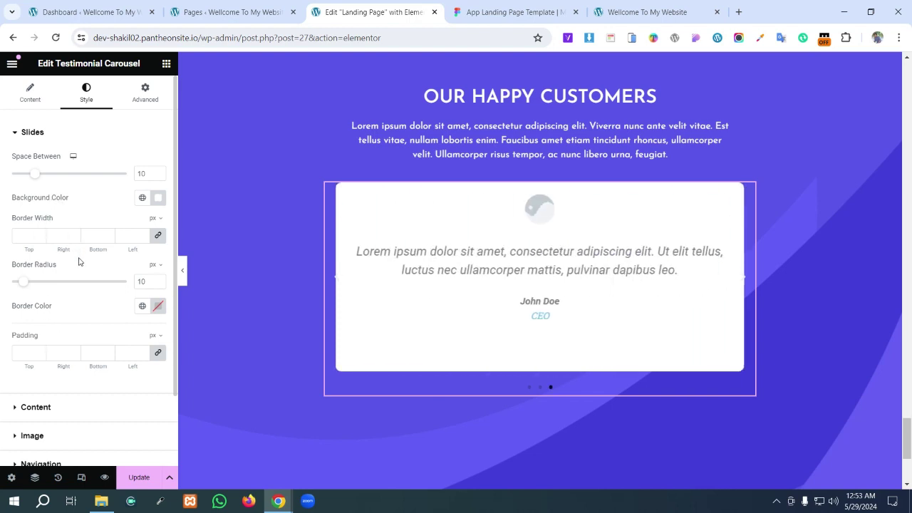
scroll(43, 298, "down", 1)
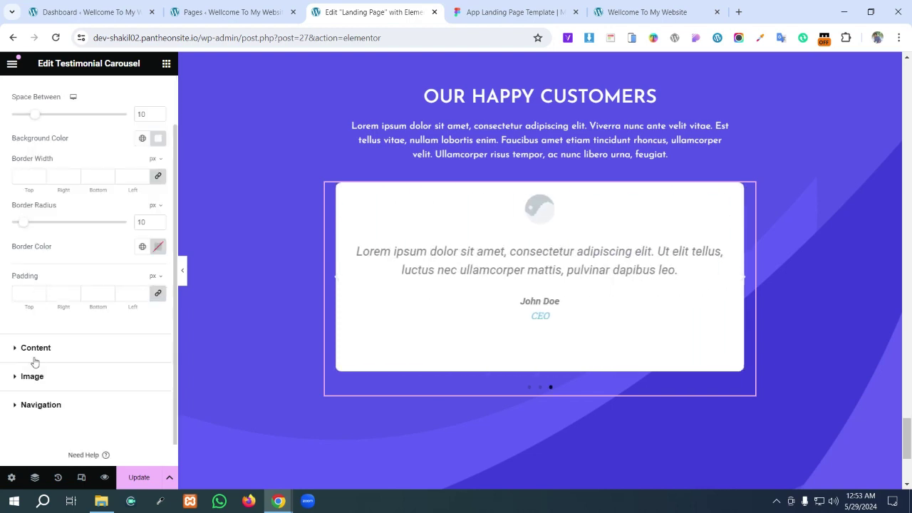
left_click(33, 348)
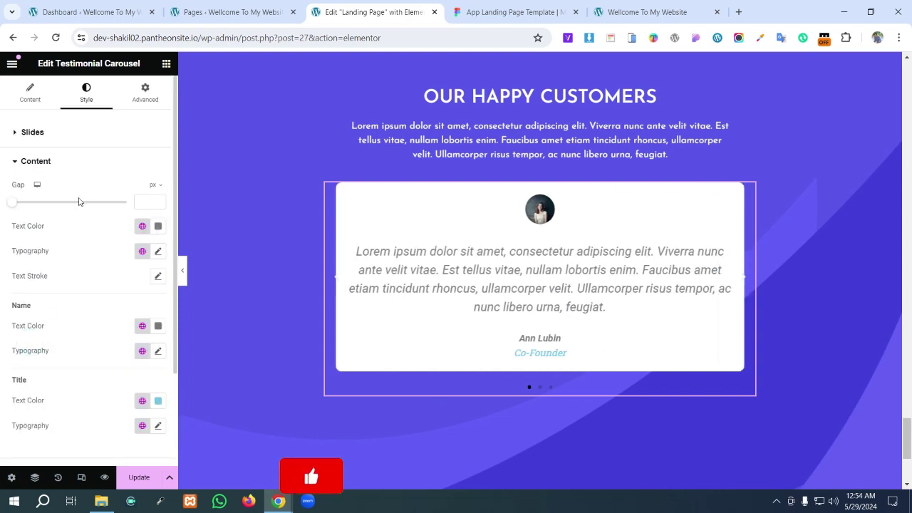
scroll(81, 217, "down", 2)
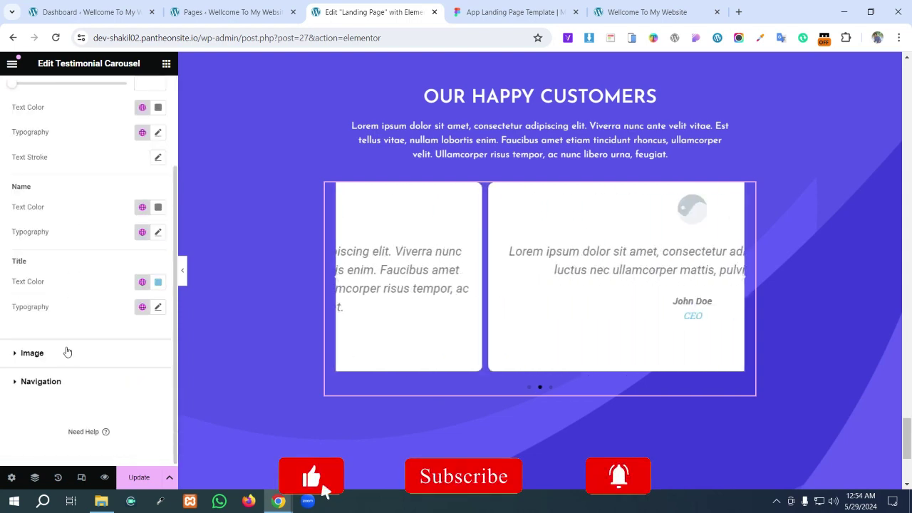
left_click(51, 381)
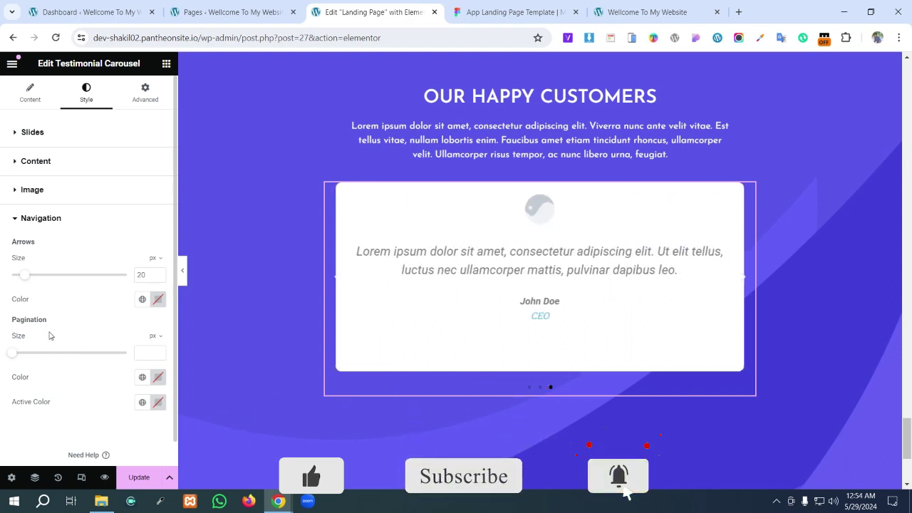
- Make the pagination dots 12 px and white
left_click_drag(13, 358, 77, 359)
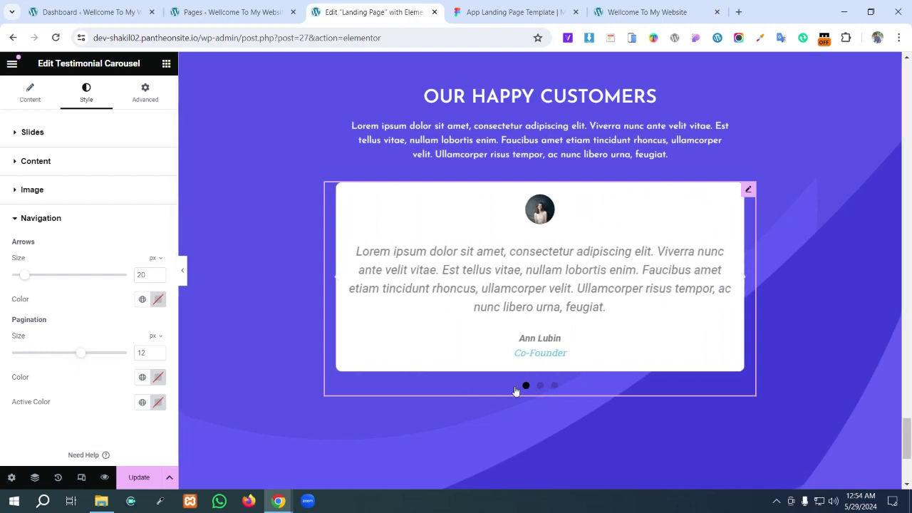
left_click(158, 378)
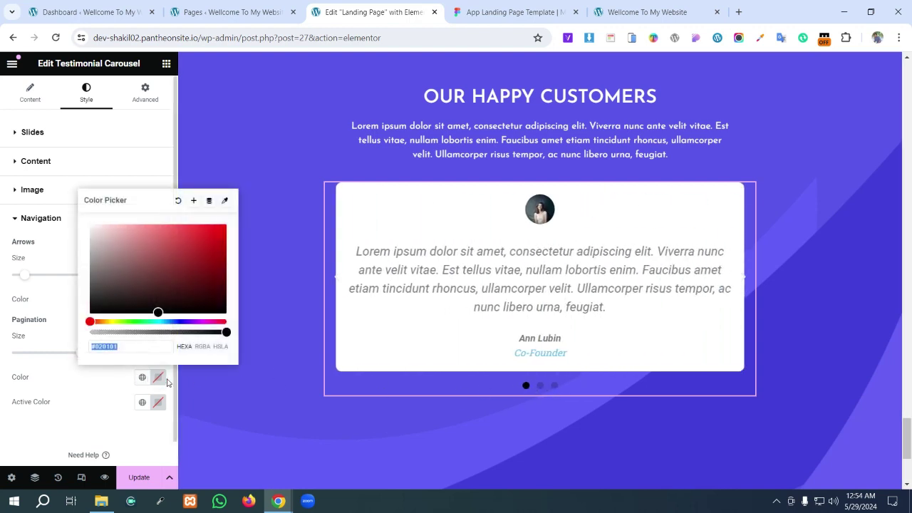
left_click(91, 225)
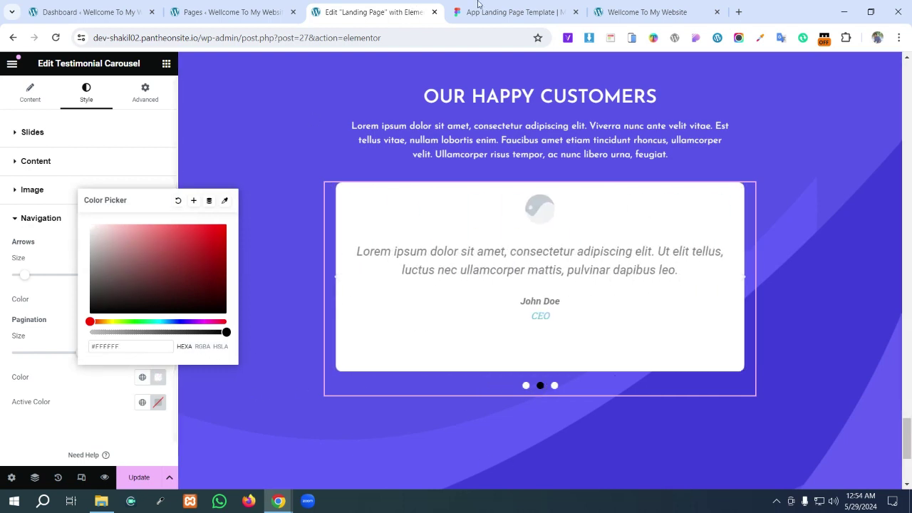
left_click(508, 6)
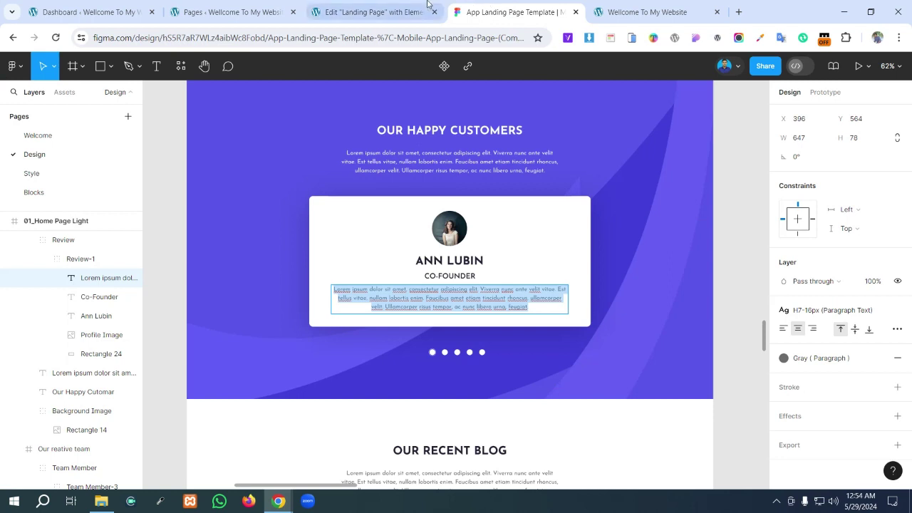
left_click(371, 12)
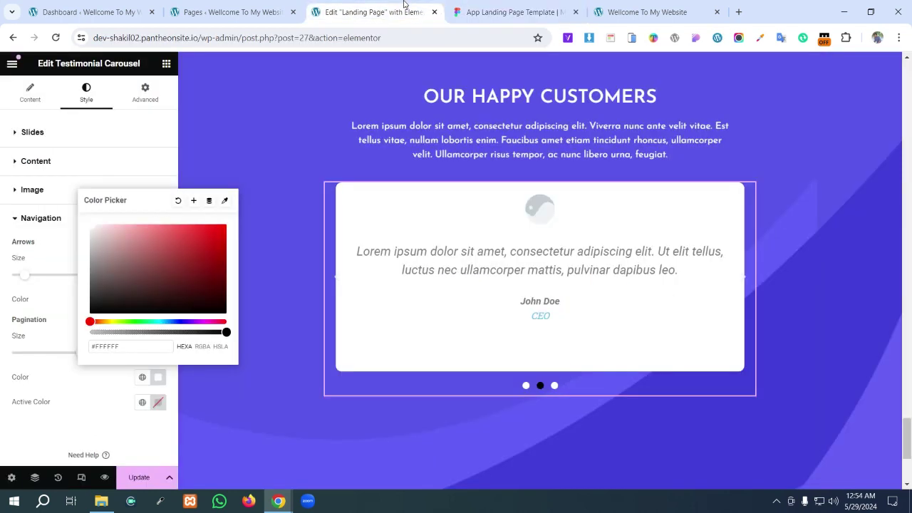
- Set the active dot colour to black after trying blue, and check against Figma
left_click(158, 402)
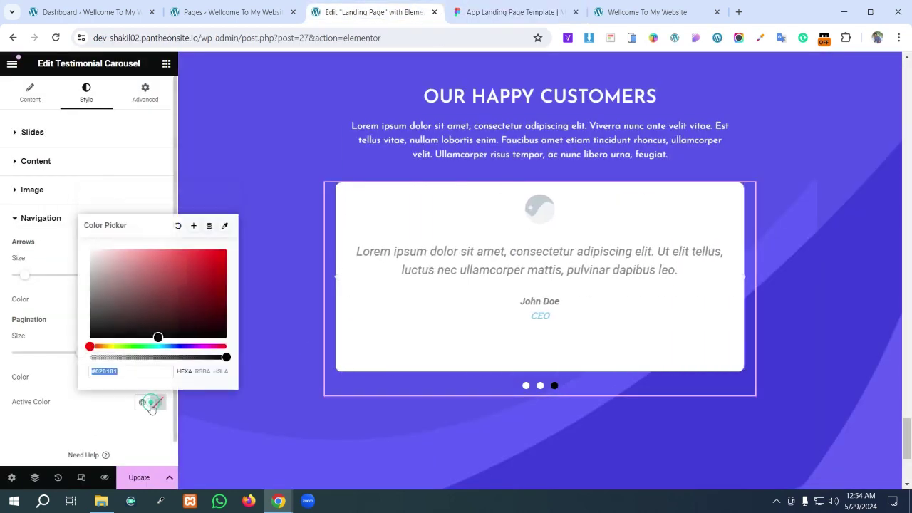
left_click(171, 351)
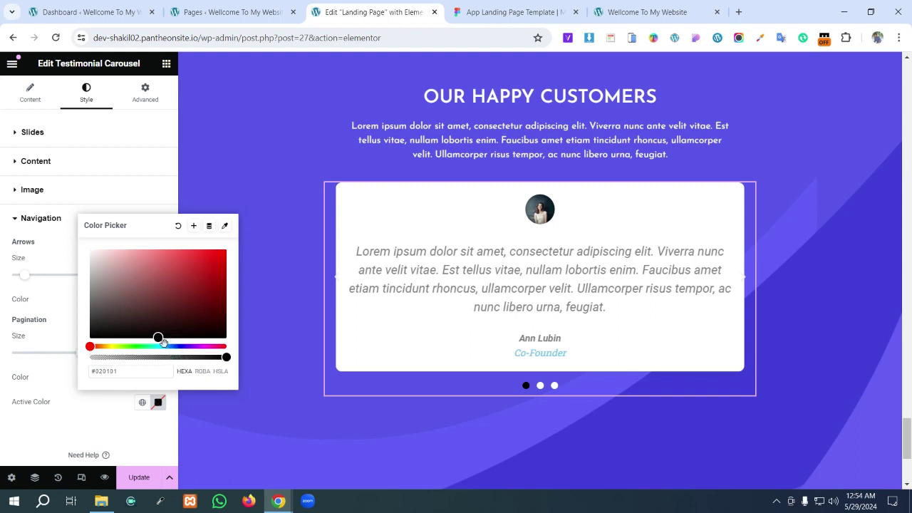
left_click_drag(90, 346, 173, 347)
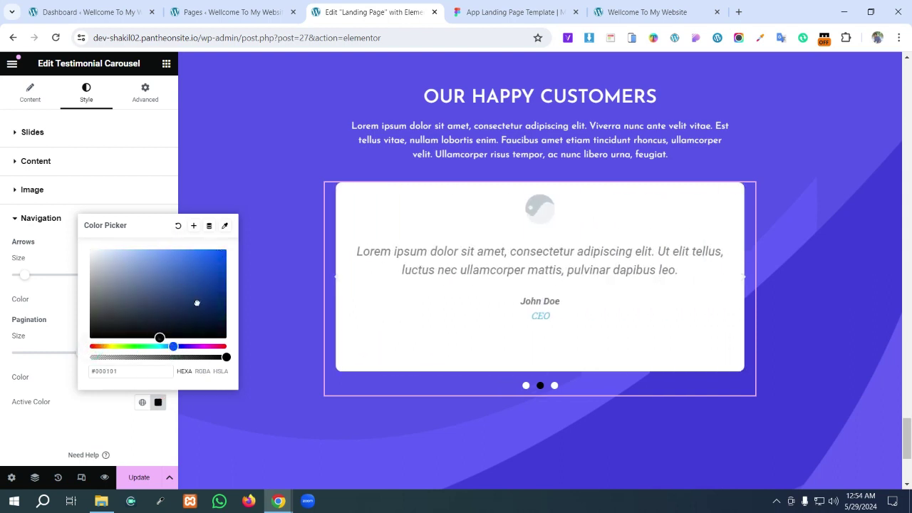
left_click(223, 254)
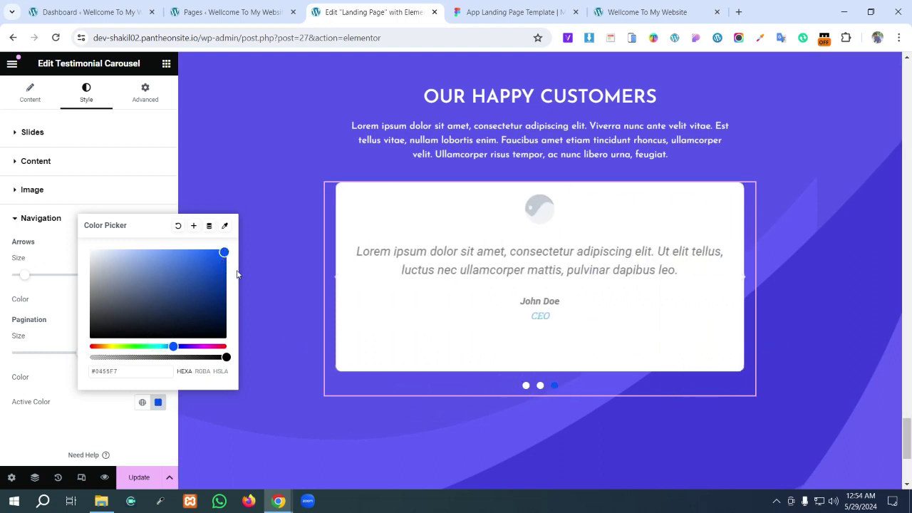
left_click(102, 336)
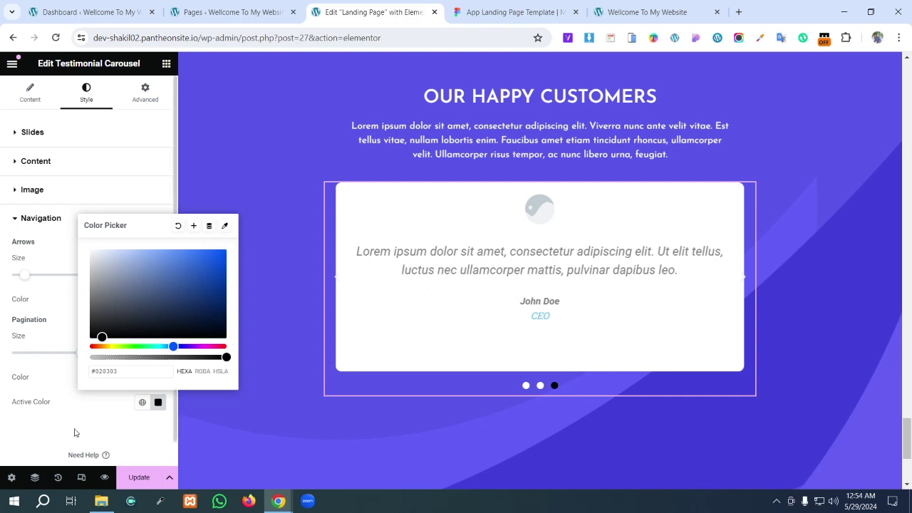
left_click(67, 434)
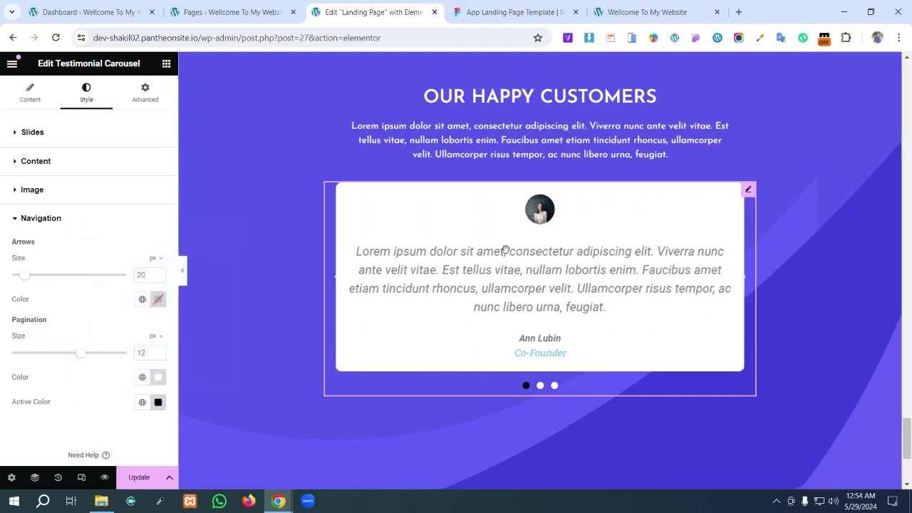
left_click(494, 9)
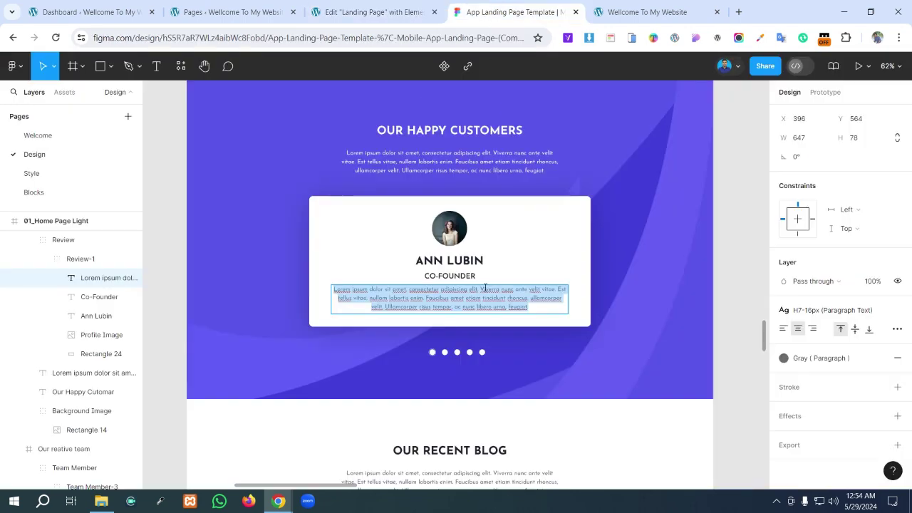
left_click(358, 8)
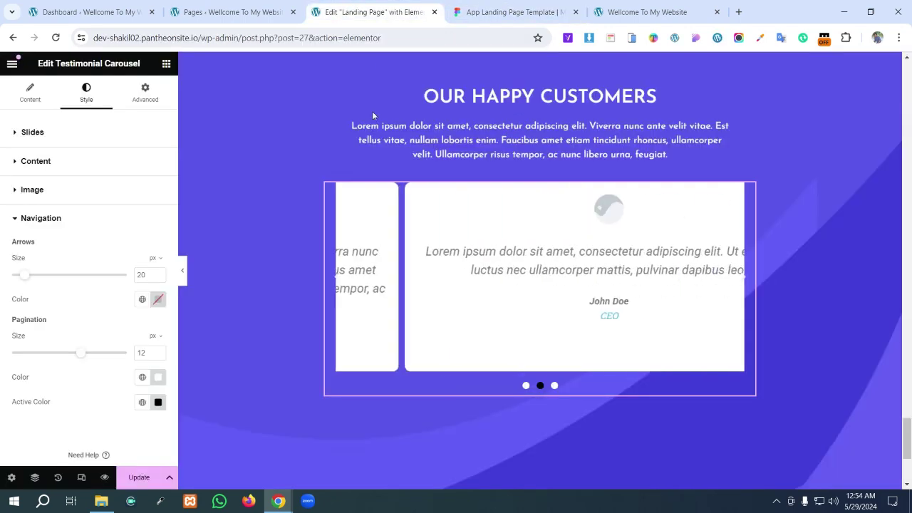
- Apply the Figma paragraph's hex colour to the testimonial quote text
scroll(411, 248, "up", 5)
scroll(412, 247, "up", 1)
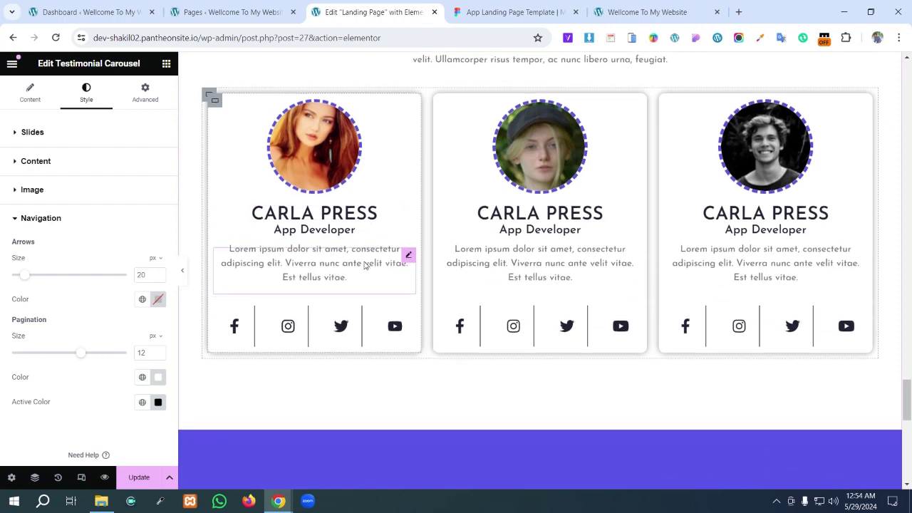
scroll(403, 184, "down", 4)
key("ctrl+Tab")
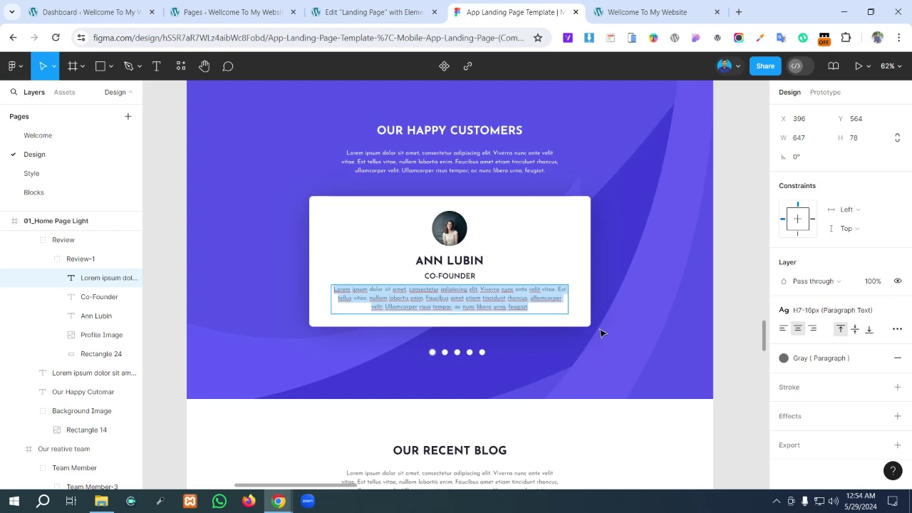
left_click(881, 361)
left_click(806, 378)
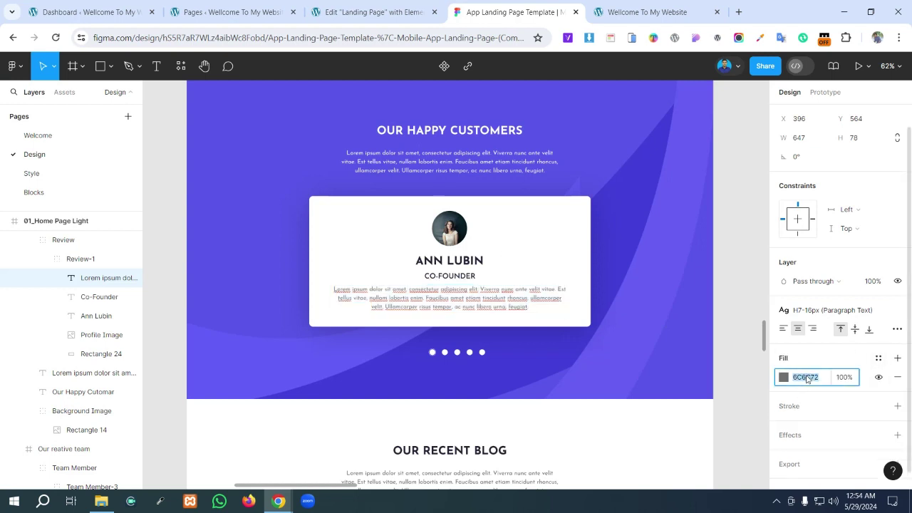
left_click(371, 12)
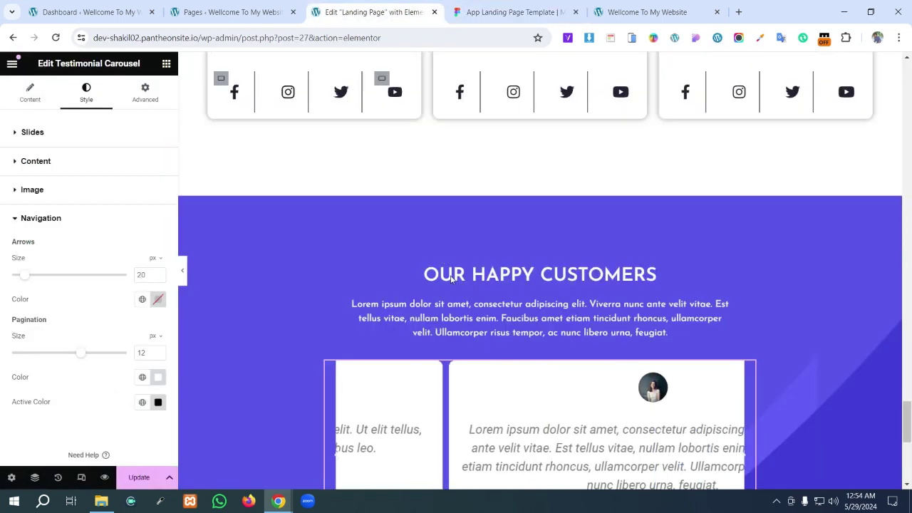
left_click(19, 163)
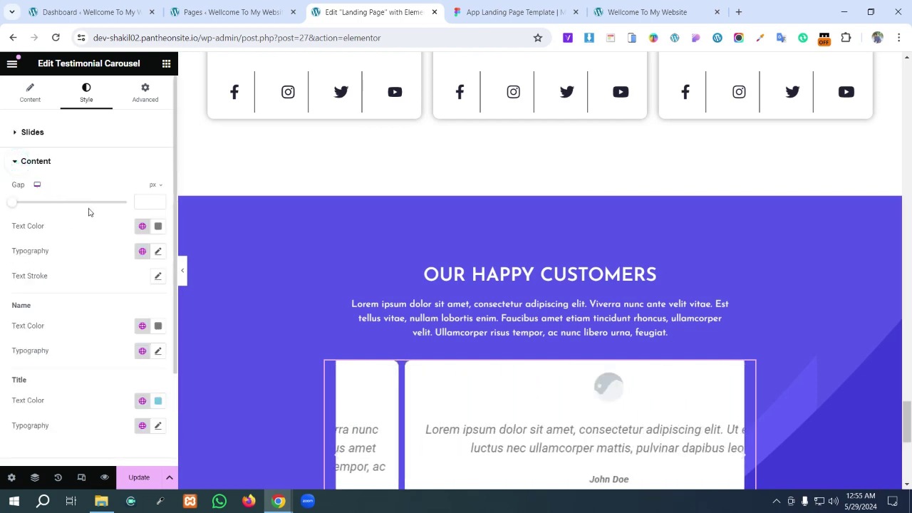
scroll(108, 211, "down", 1)
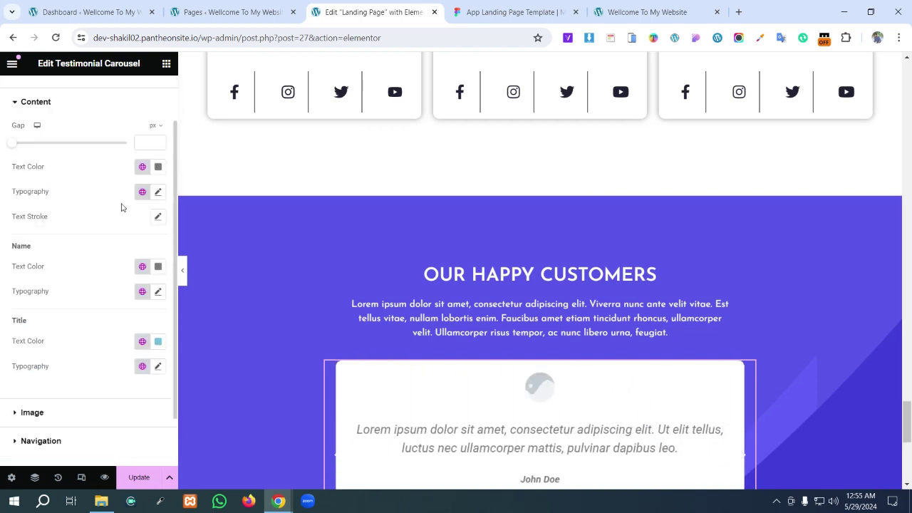
left_click(159, 167)
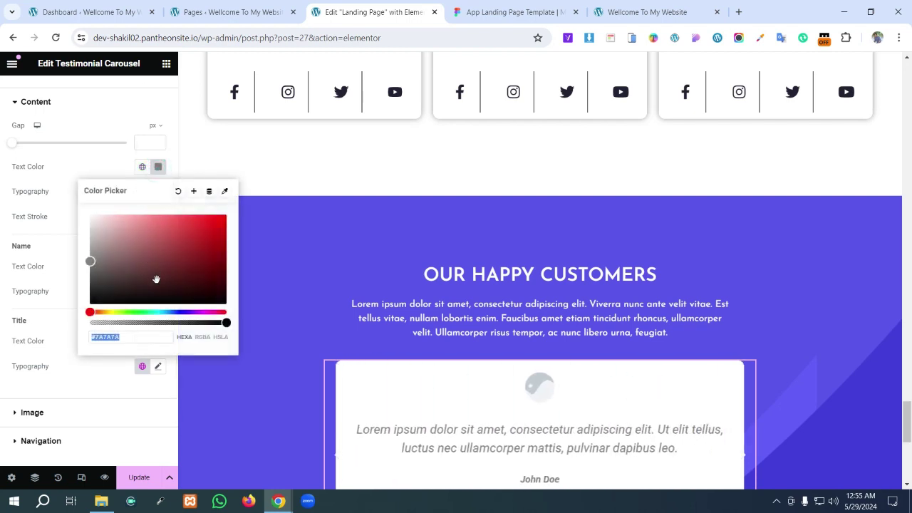
type("Lorem ipsum dolor sit amet, consectetur adipiscing elit. Viverra nunc ante velit vitae. Est tellus vitae, nullam lobortis enim. Faucibus amet etiam tincidunt rhoncus, ullamcorper velit. Ullamcorper risus tempor, ac nunc libero urna, feugiat.")
scroll(527, 300, "down", 2)
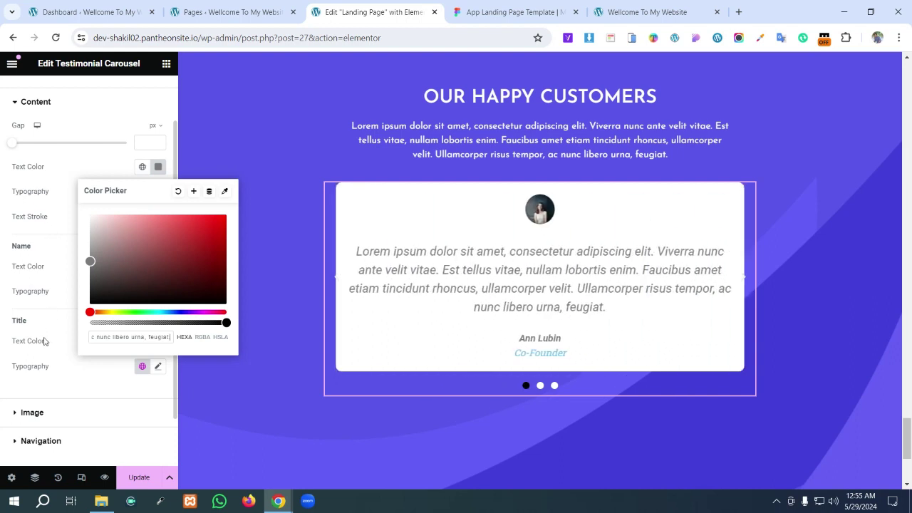
left_click(47, 332)
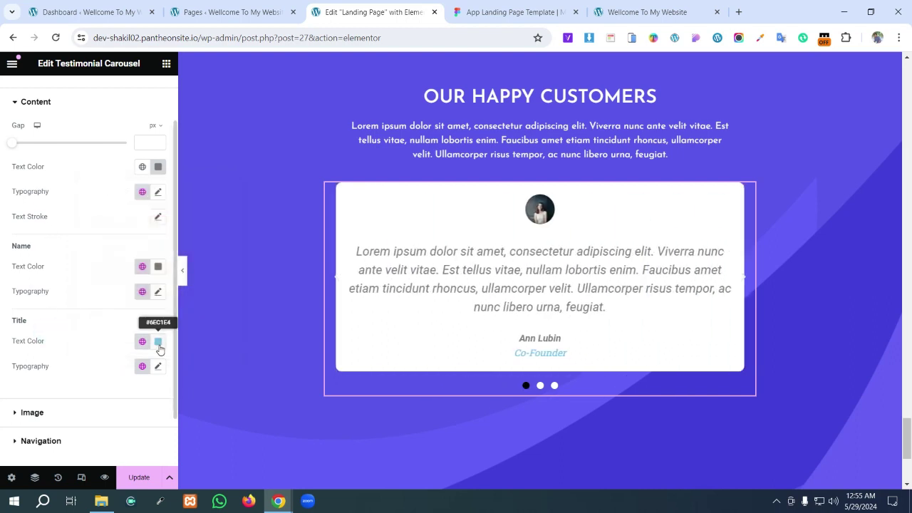
left_click(154, 174)
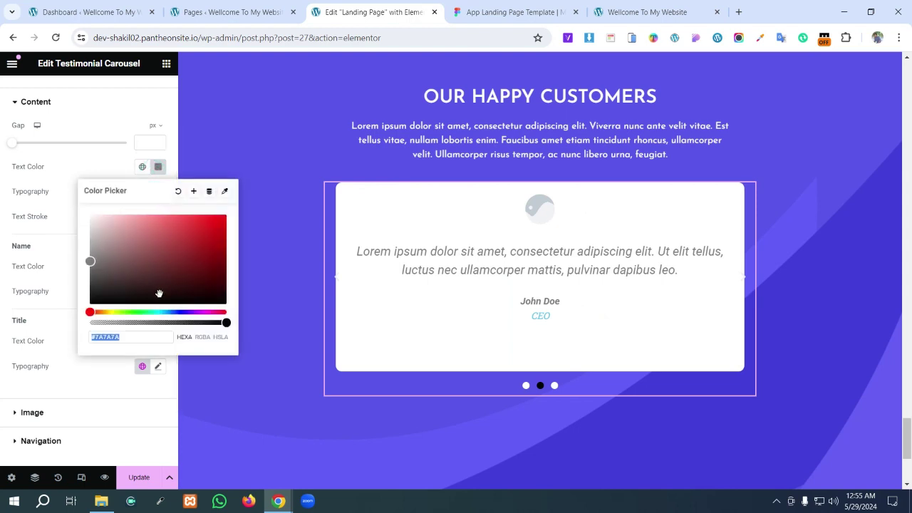
left_click(38, 171)
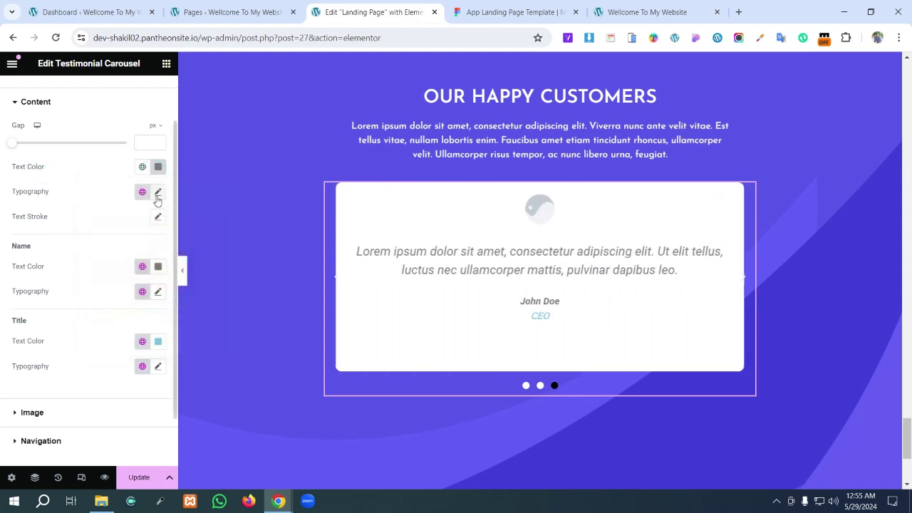
- Set the quote typography to Josefin Sans at 16 px
left_click(158, 193)
left_click(107, 247)
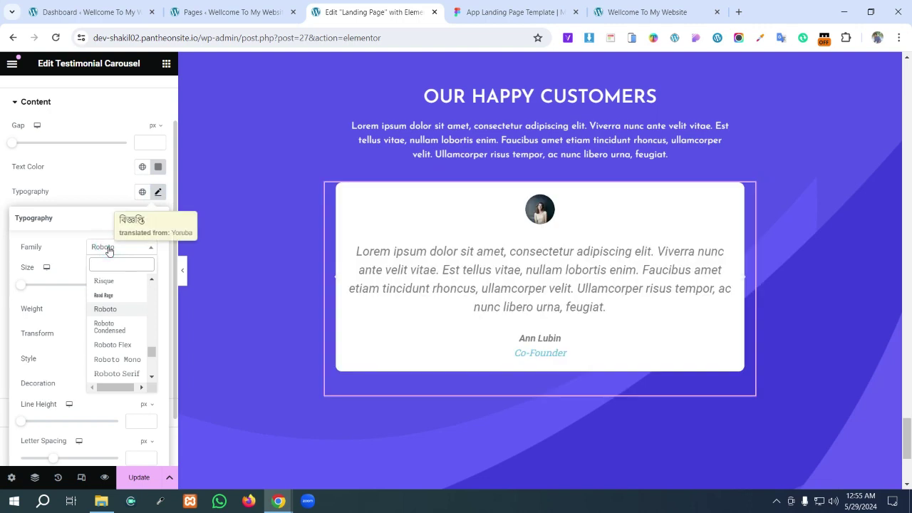
type("jon")
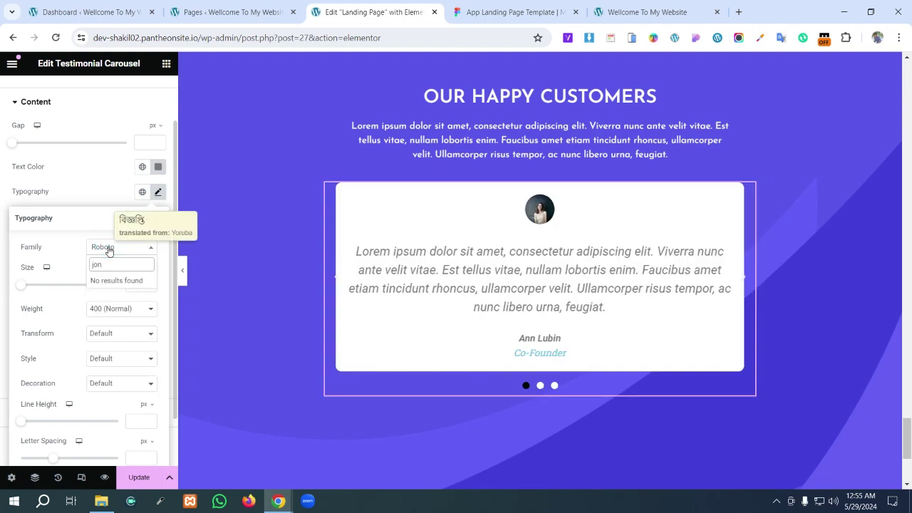
key("BackSpace")
type("s")
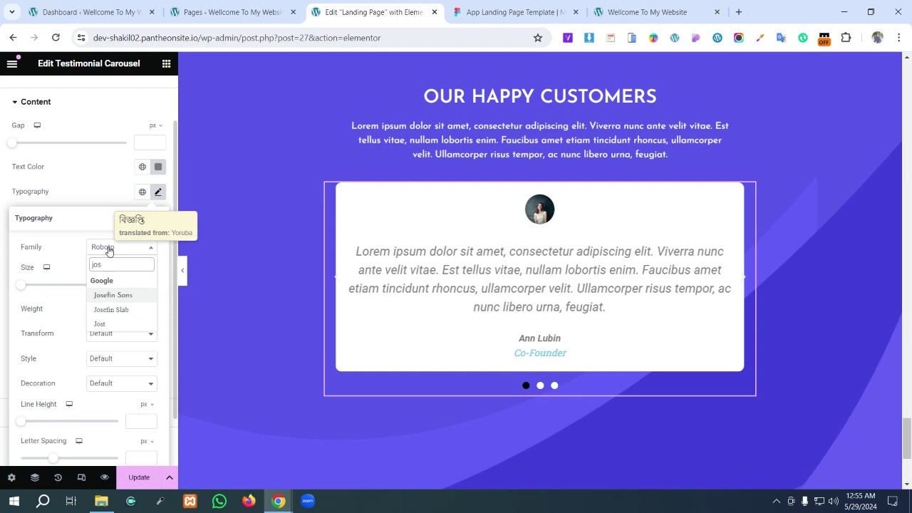
key("Return")
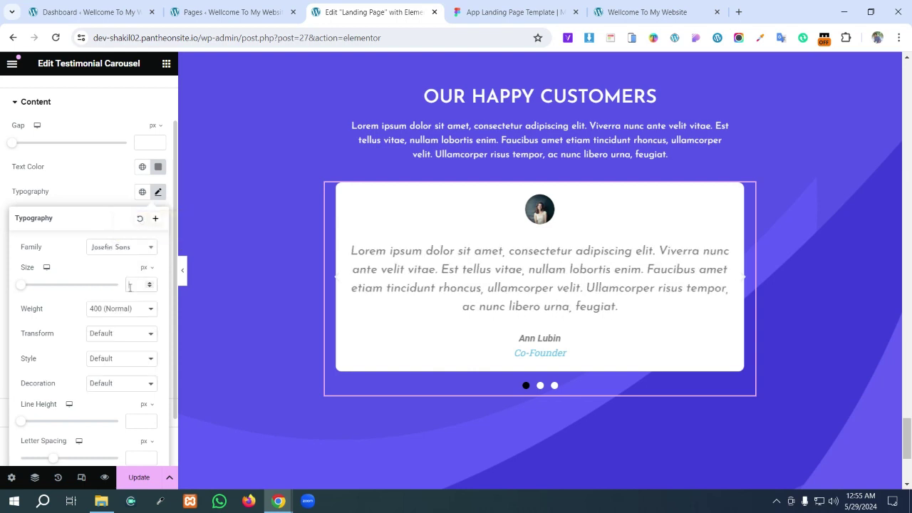
left_click(130, 286)
type("13")
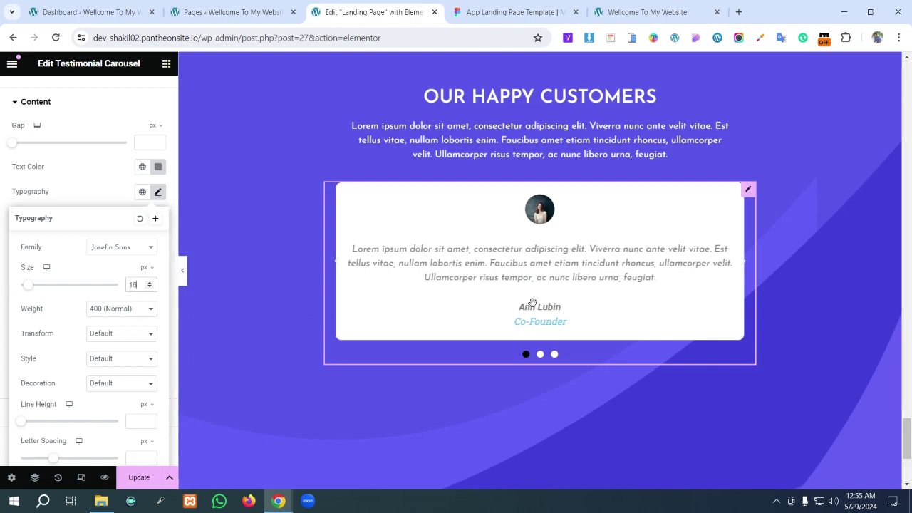
- Copy the reviewer name's hex colour from the Figma design
left_click(487, 7)
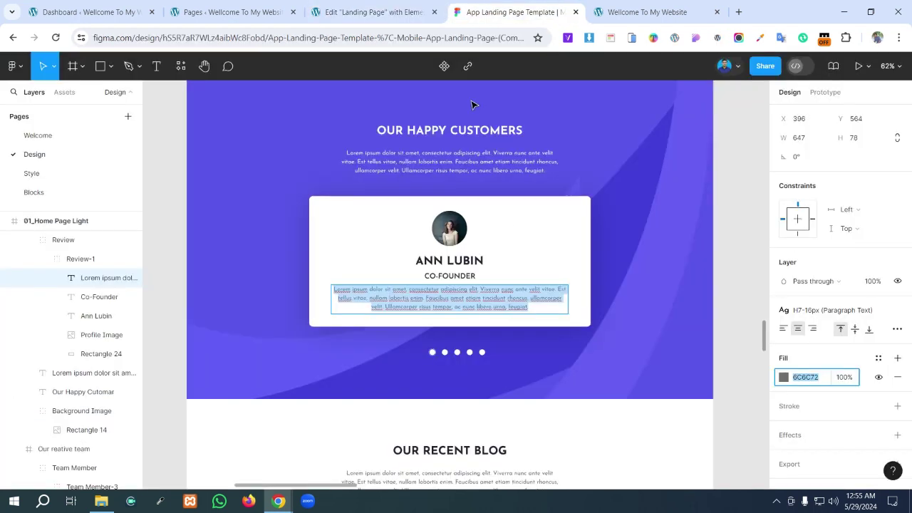
double_click(449, 261)
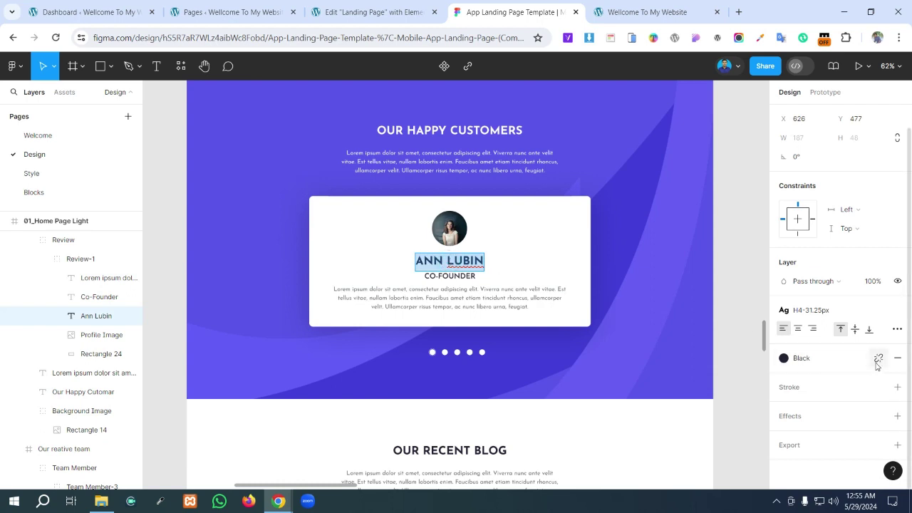
left_click(879, 359)
left_click(809, 378)
key("ctrl+c")
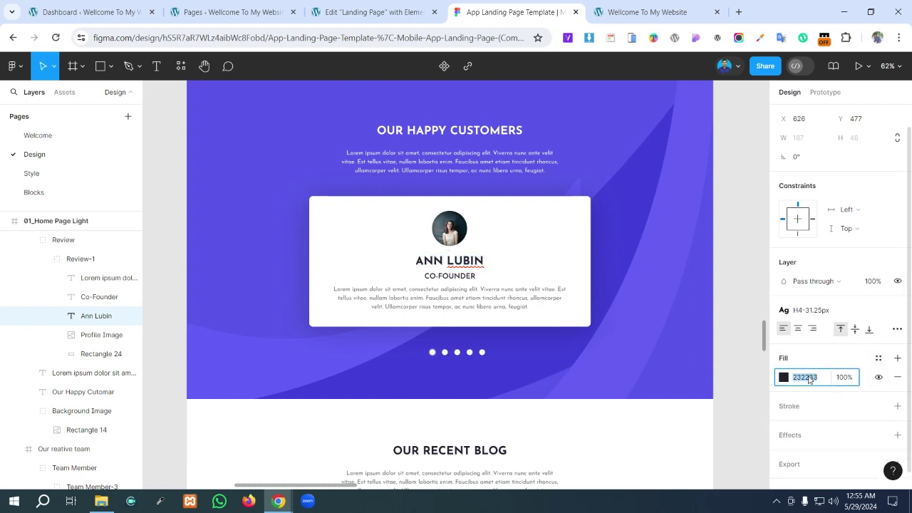
left_click(371, 12)
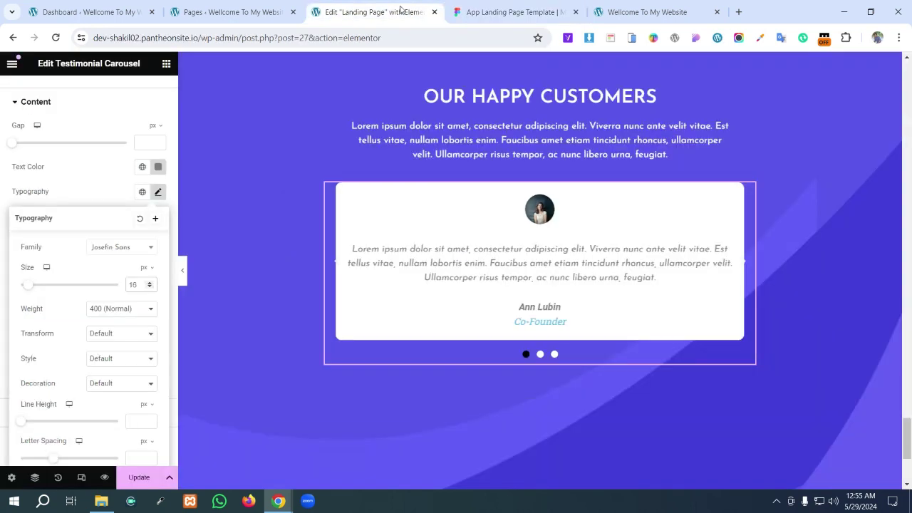
left_click(55, 192)
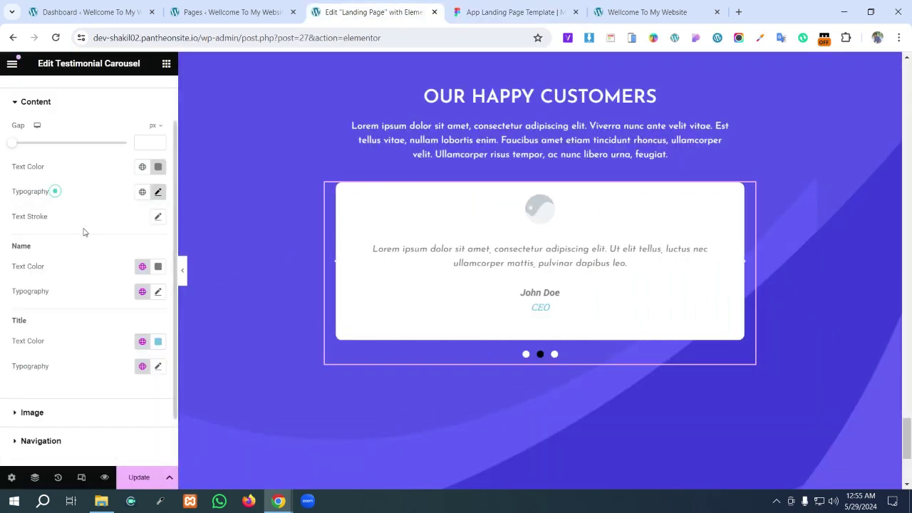
- Colour the author names 232233 and set them in Josefin Sans at 31.25 px
left_click(158, 266)
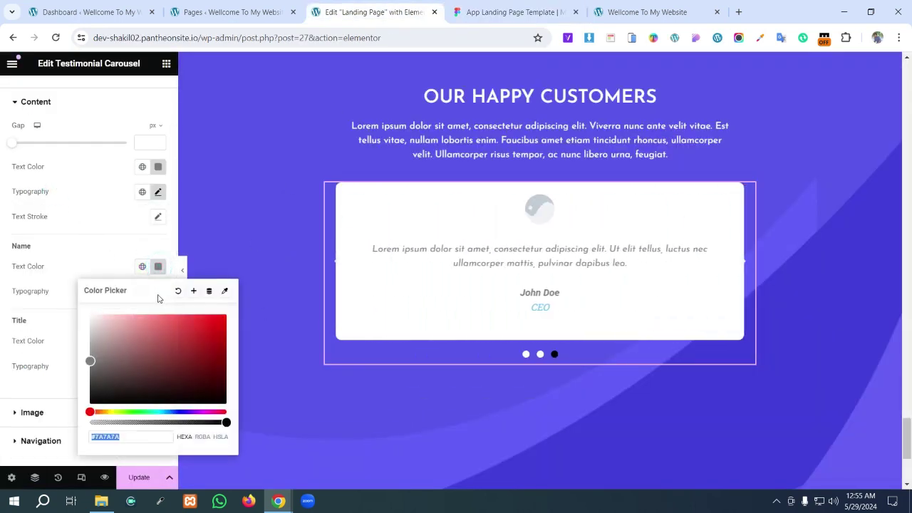
key("ctrl+v")
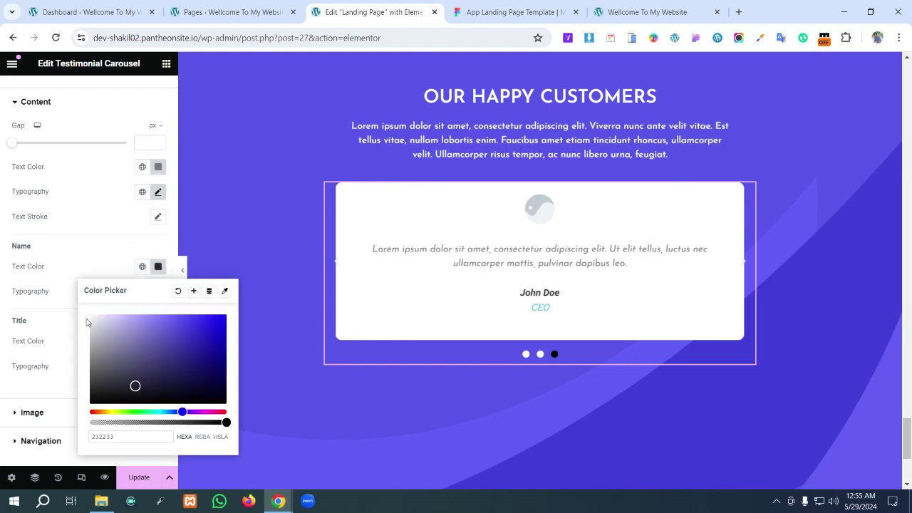
left_click(54, 290)
left_click(159, 292)
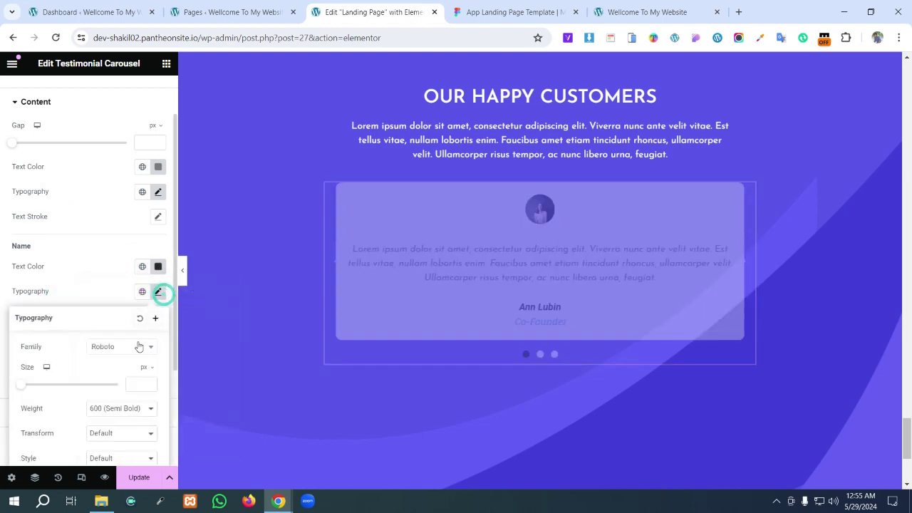
left_click(139, 346)
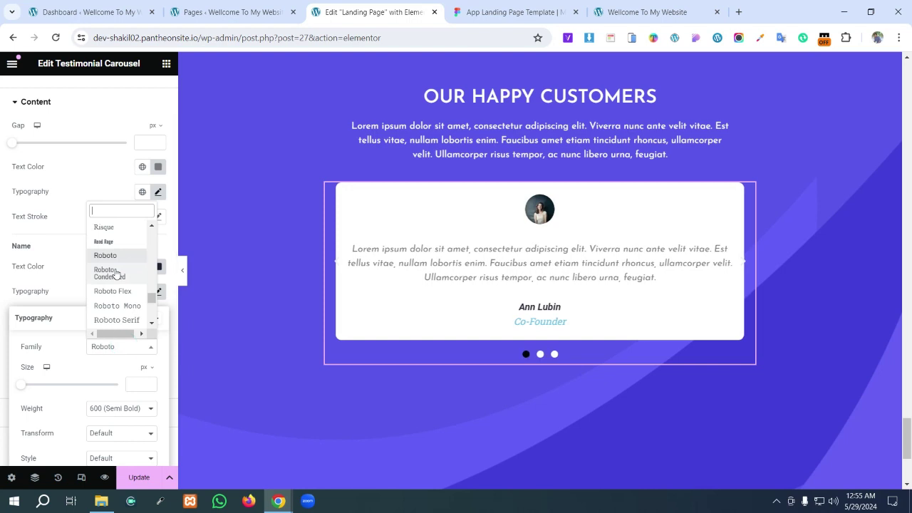
type("j")
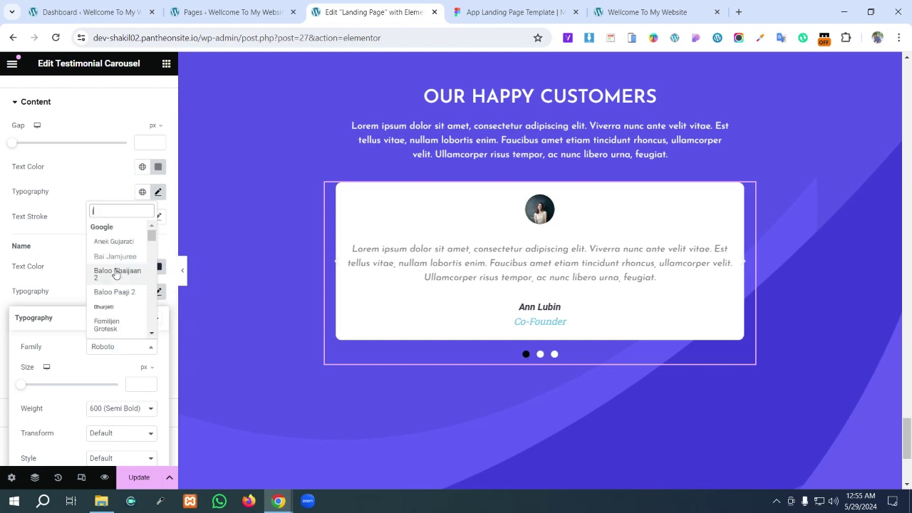
type("os")
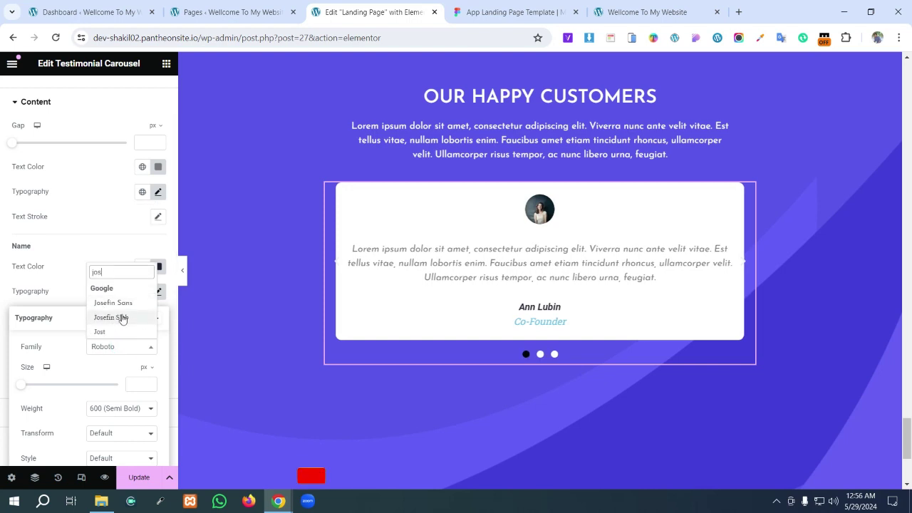
left_click(117, 303)
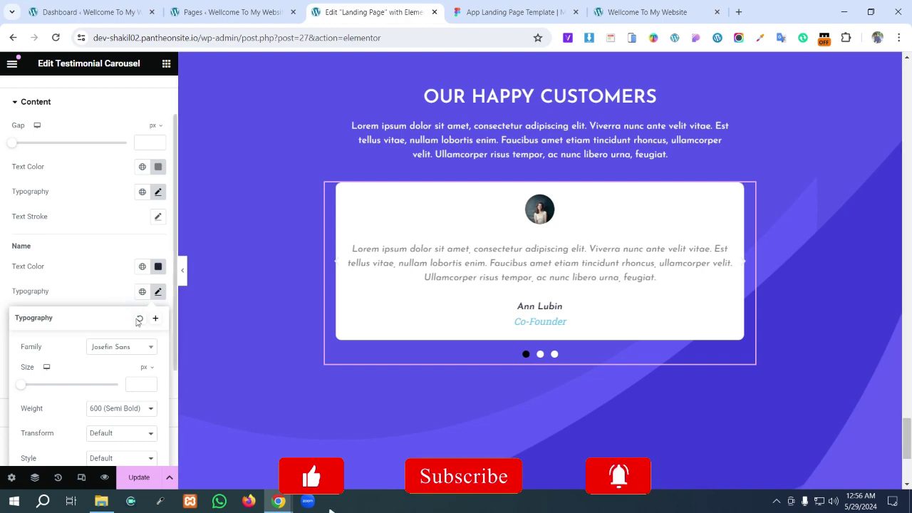
left_click(137, 382)
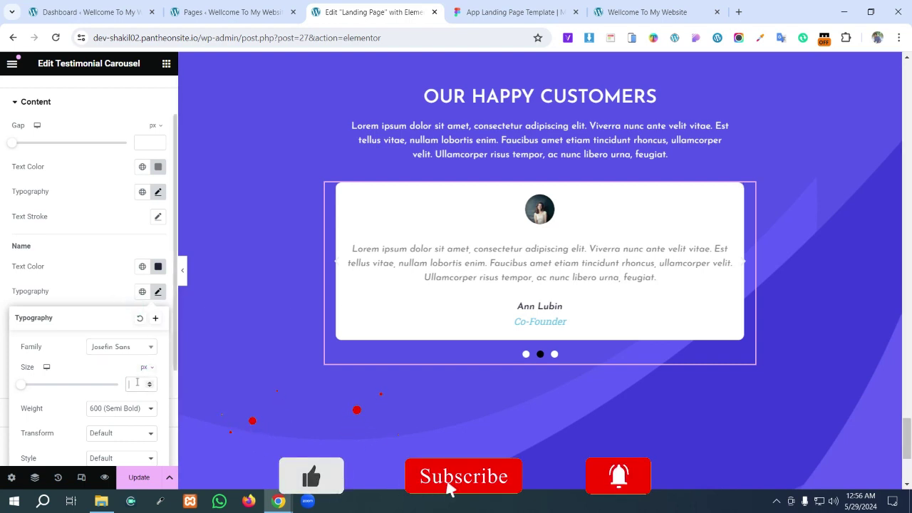
type("31")
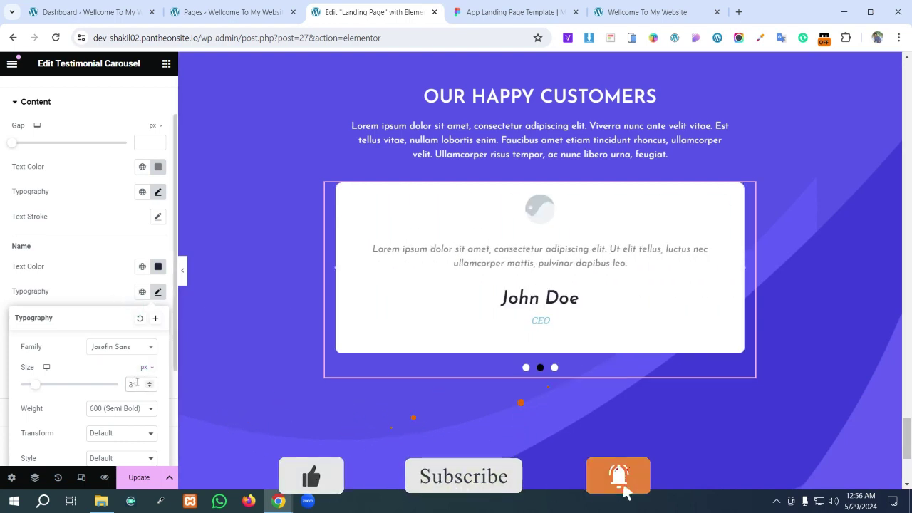
type(".25")
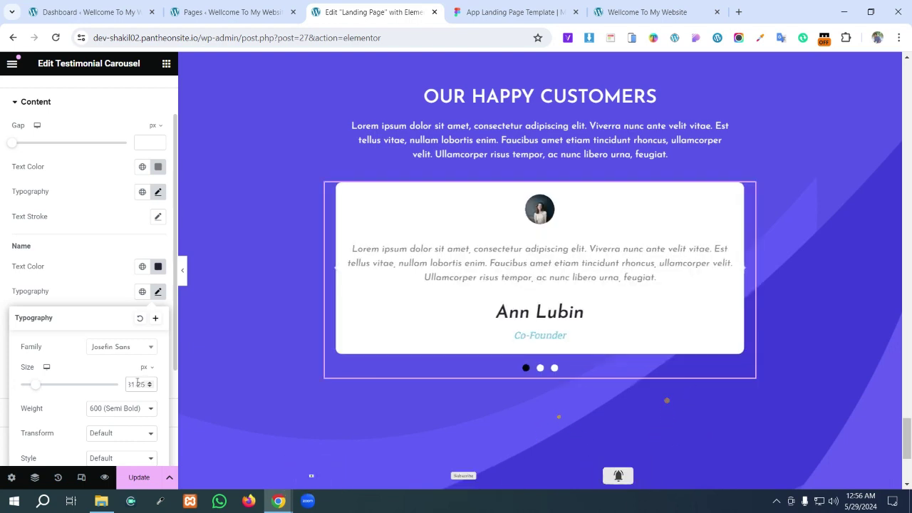
left_click(92, 270)
left_click(513, 12)
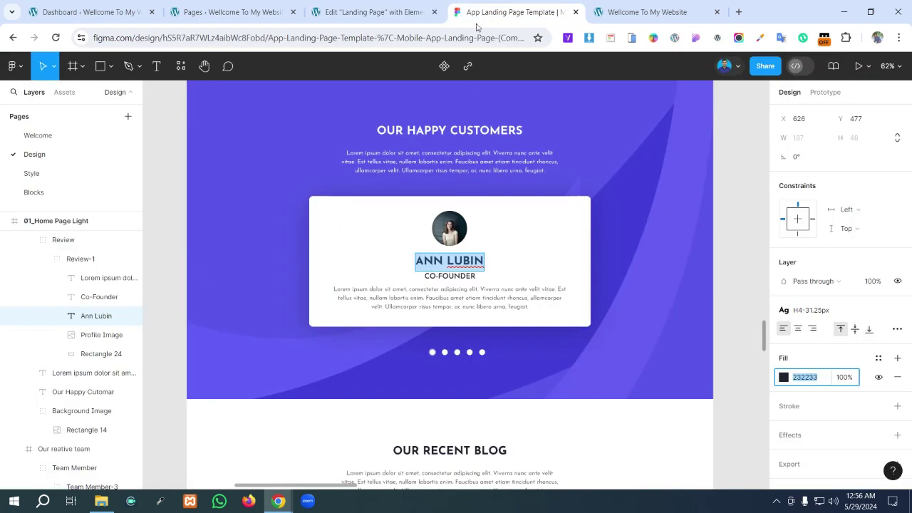
left_click(457, 278)
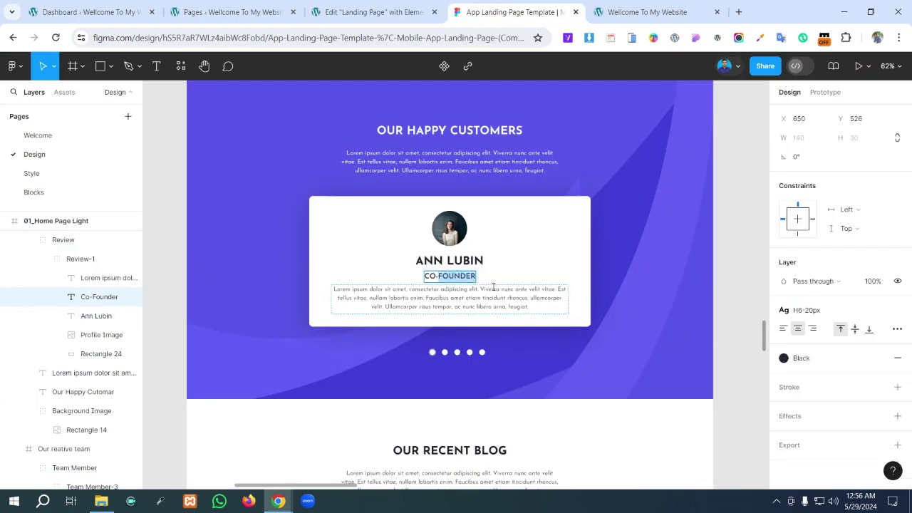
left_click(389, 15)
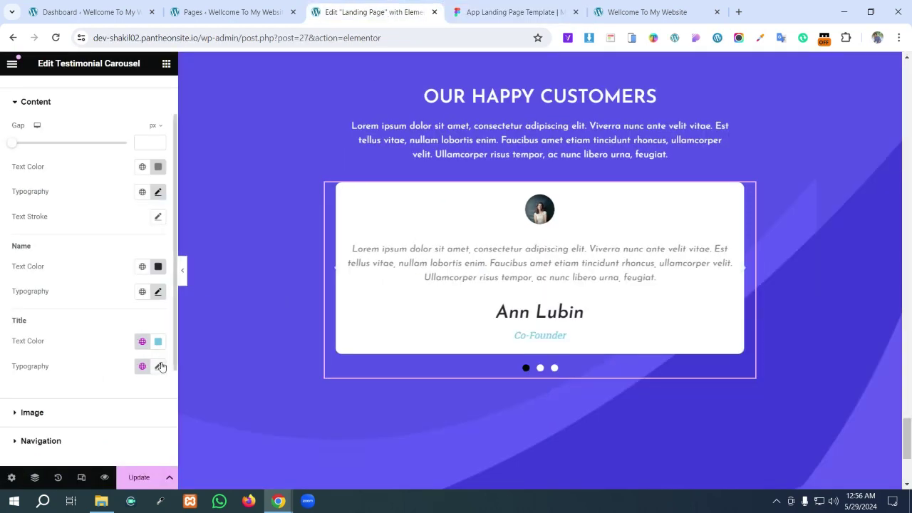
- Colour the Co-Founder title 232233 and set its typography to Josefin Sans, size 20
left_click(158, 341)
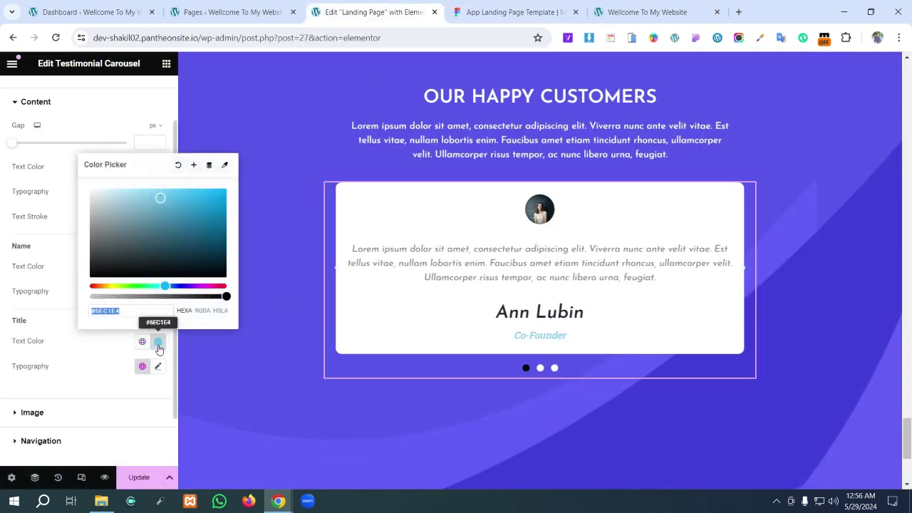
key("super+v")
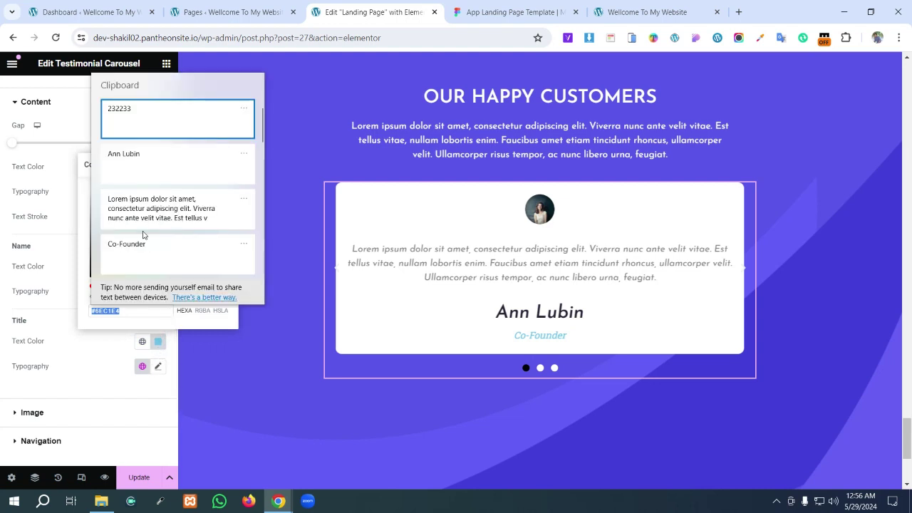
left_click(150, 117)
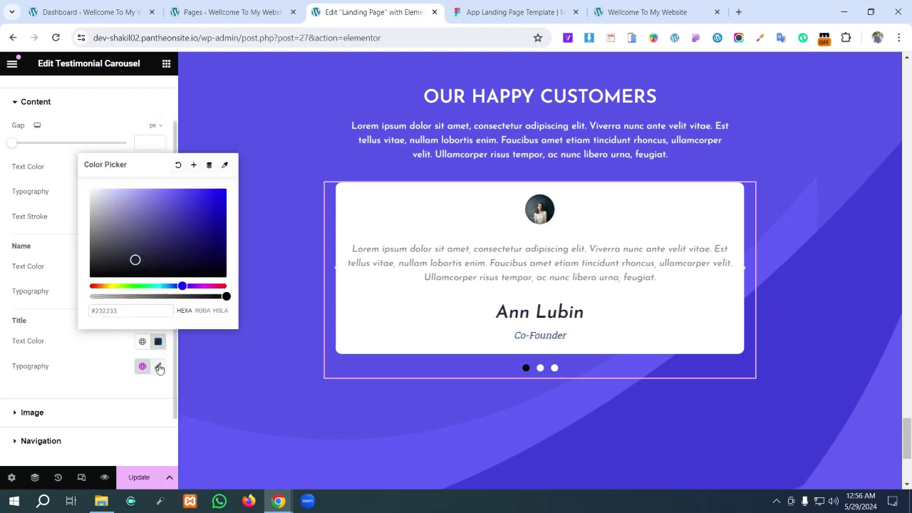
left_click(159, 366)
left_click(135, 419)
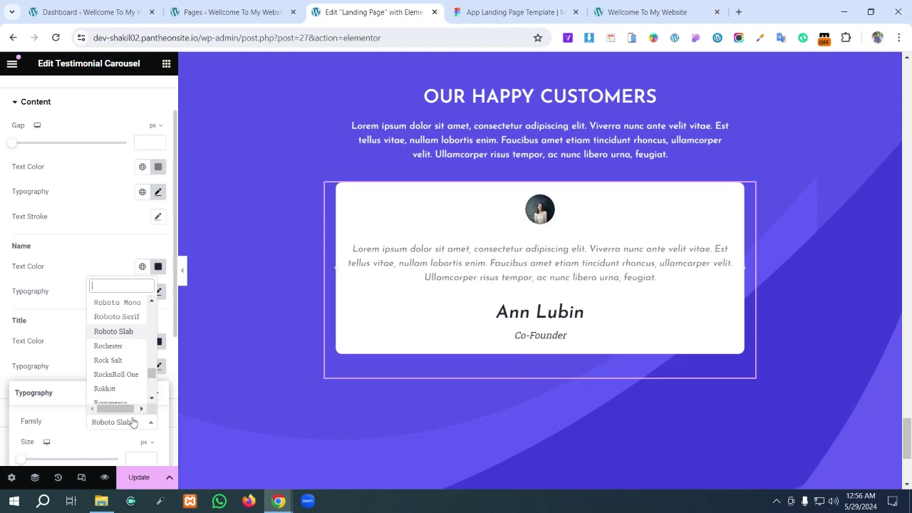
type("jos")
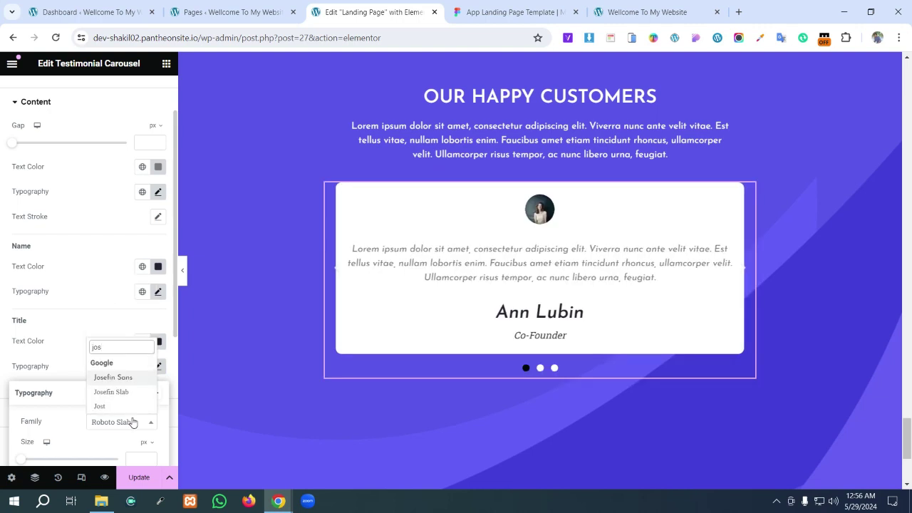
key("Return")
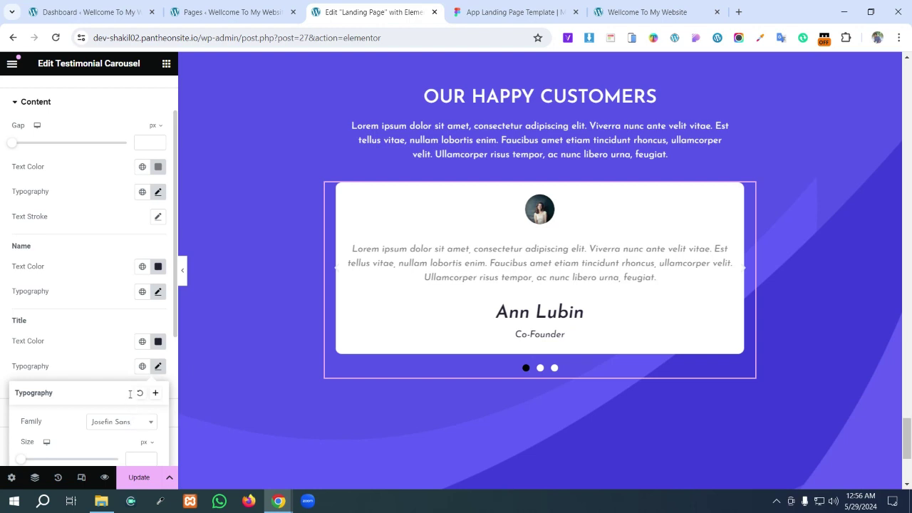
scroll(130, 395, "down", 2)
left_click(140, 341)
type("20")
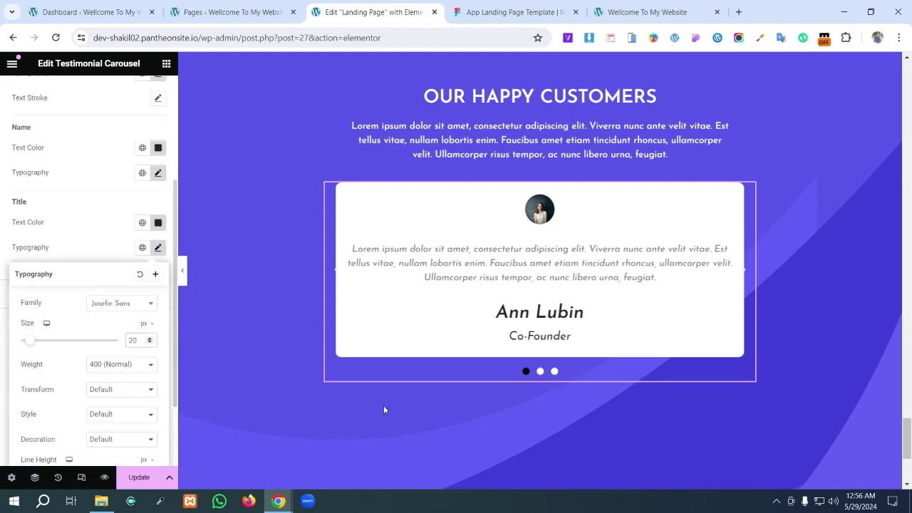
left_click(796, 318)
scroll(61, 91, "up", 5)
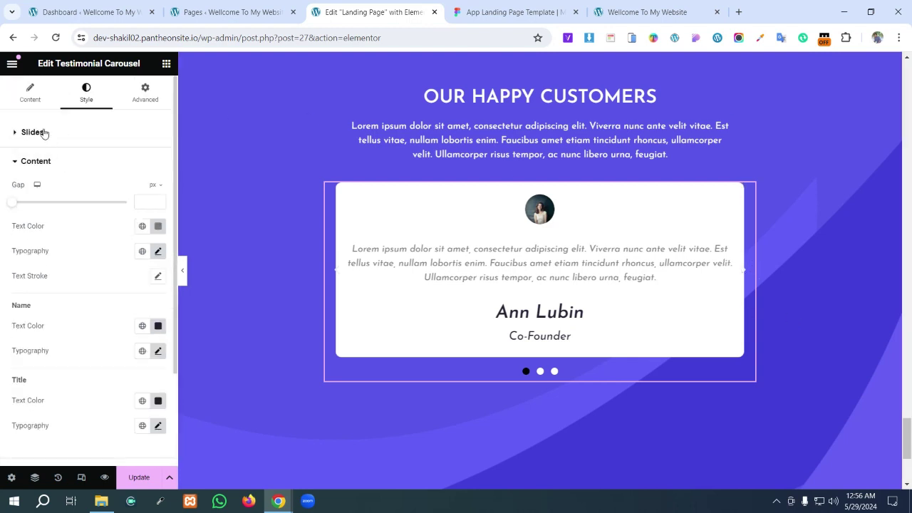
- Switch the Arrows option to Hide under the carousel's Additional Options
left_click(31, 92)
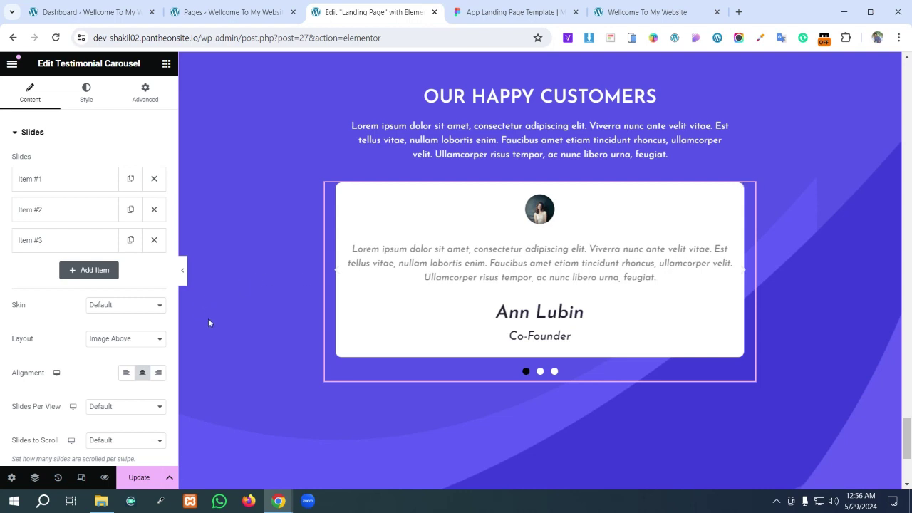
scroll(120, 300, "down", 2)
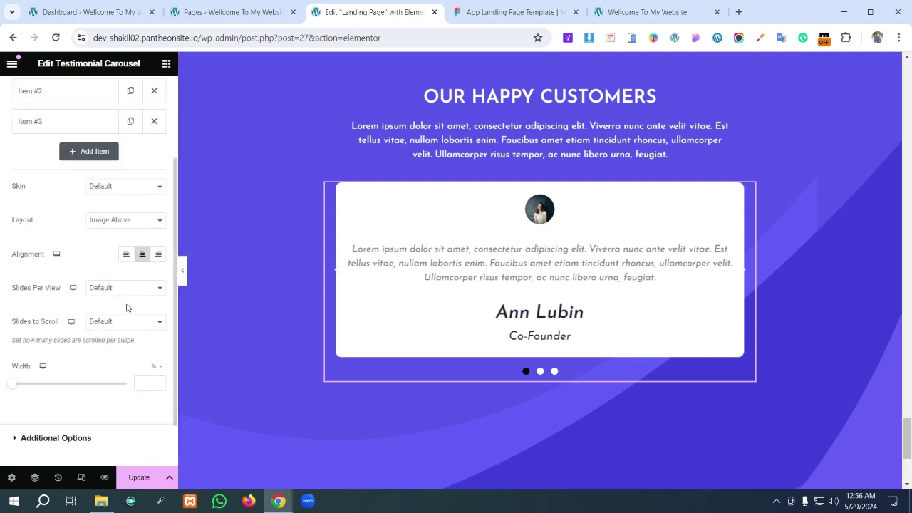
scroll(121, 319, "down", 1)
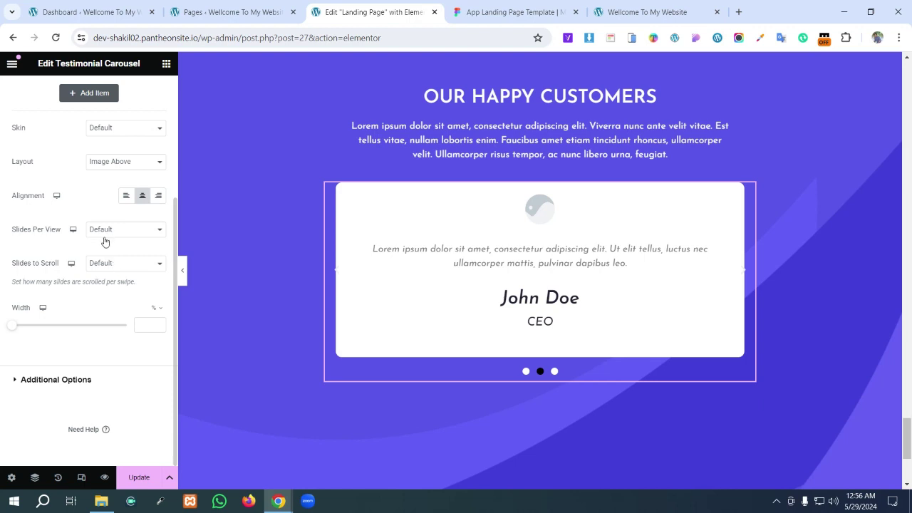
left_click(14, 381)
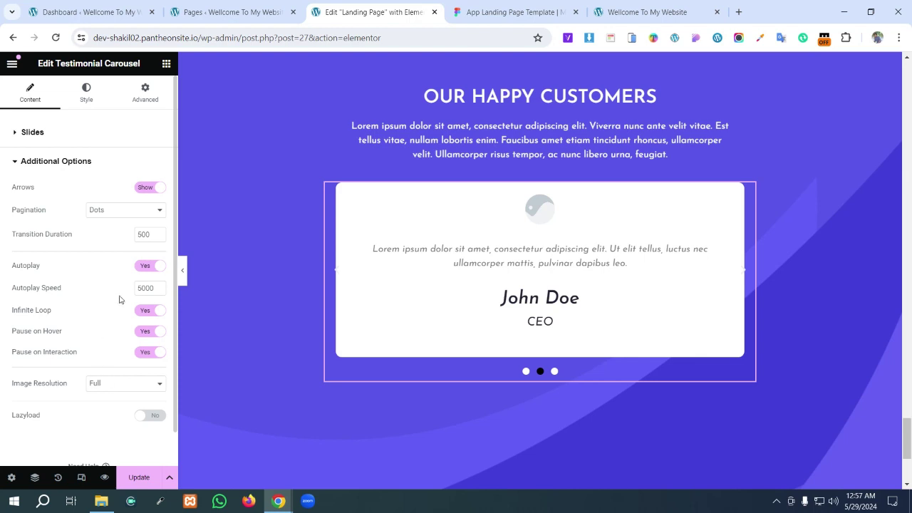
left_click(161, 187)
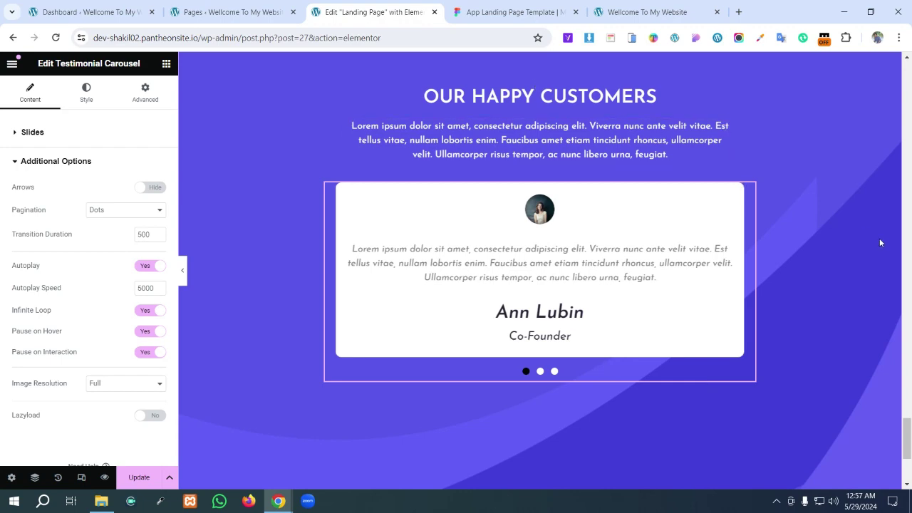
scroll(801, 261, "down", 3)
scroll(801, 266, "up", 6)
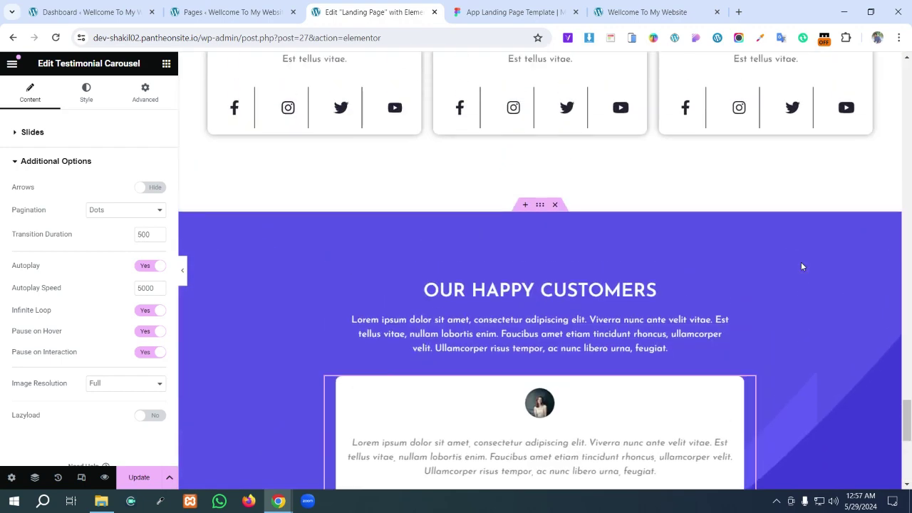
scroll(801, 264, "down", 3)
left_click(513, 13)
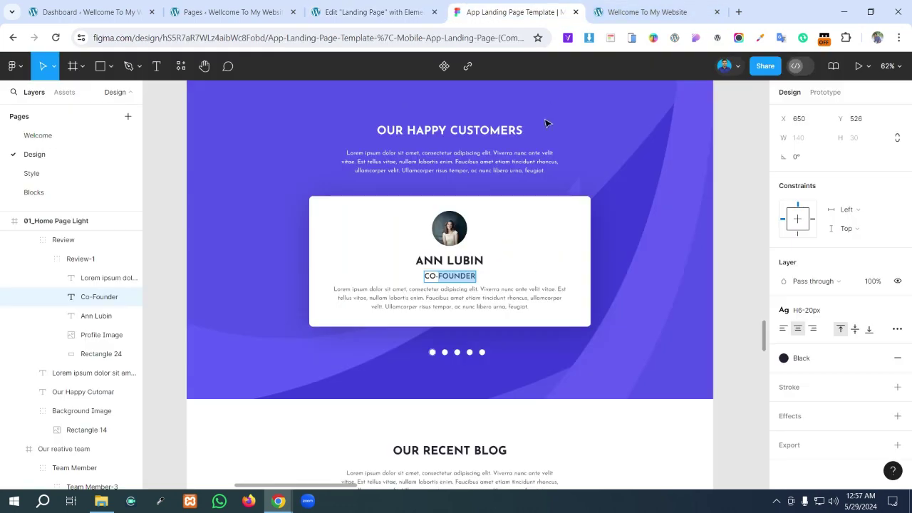
scroll(494, 387, "up", 1)
scroll(493, 386, "up", 1)
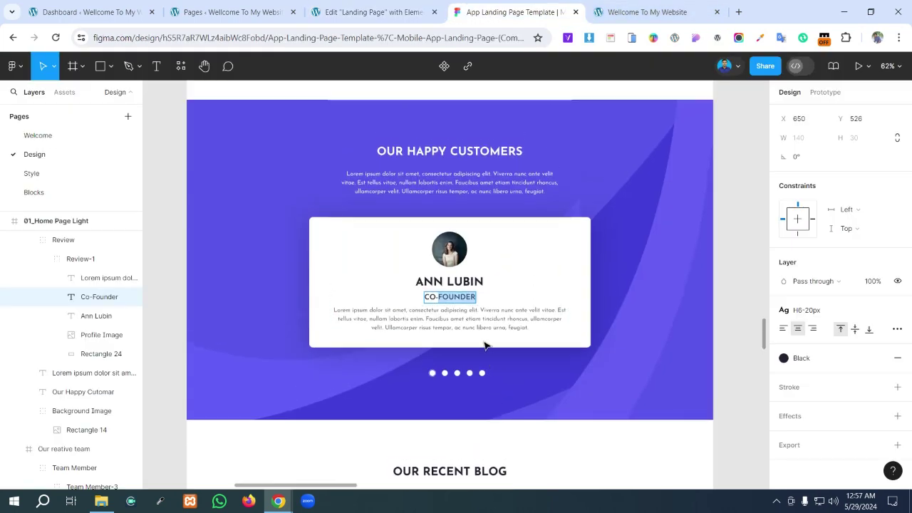
left_click(423, 12)
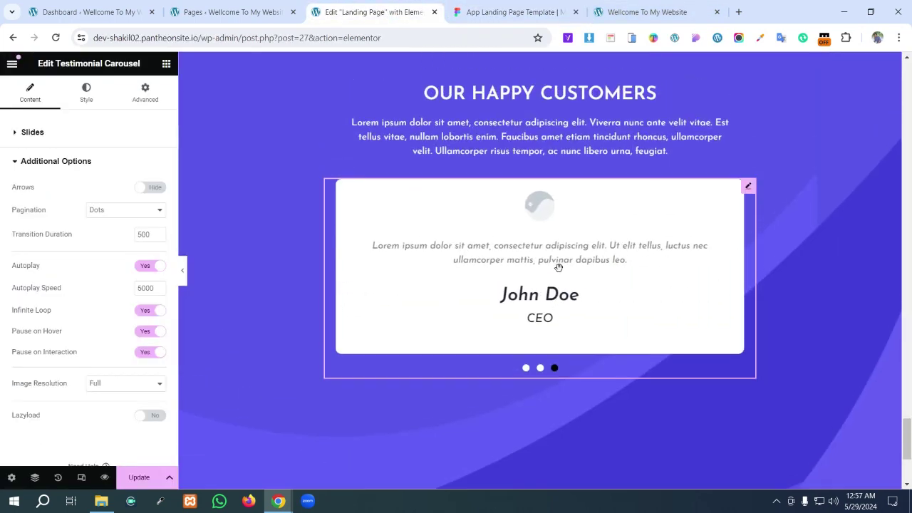
- Drag the Our Happy Customers section's Min Height slider down to 0
scroll(559, 267, "up", 2)
left_click(560, 175)
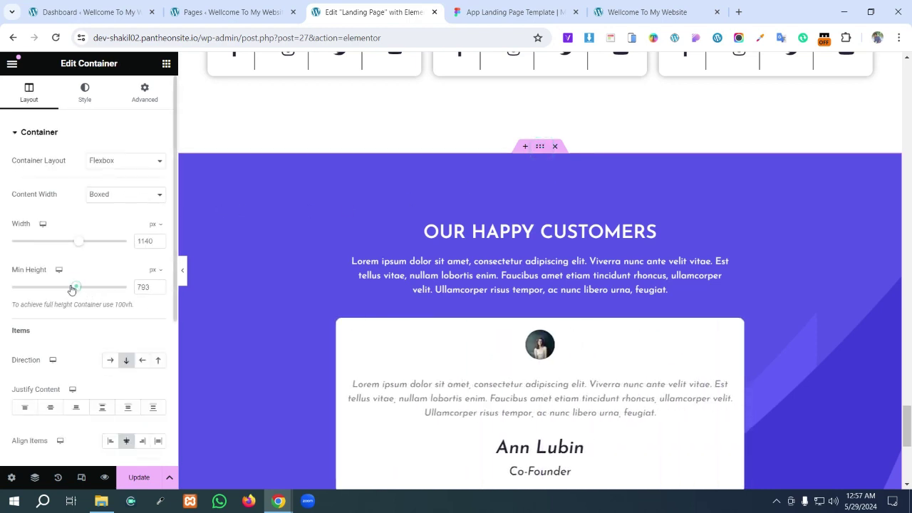
left_click_drag(75, 287, 45, 287)
left_click(147, 287)
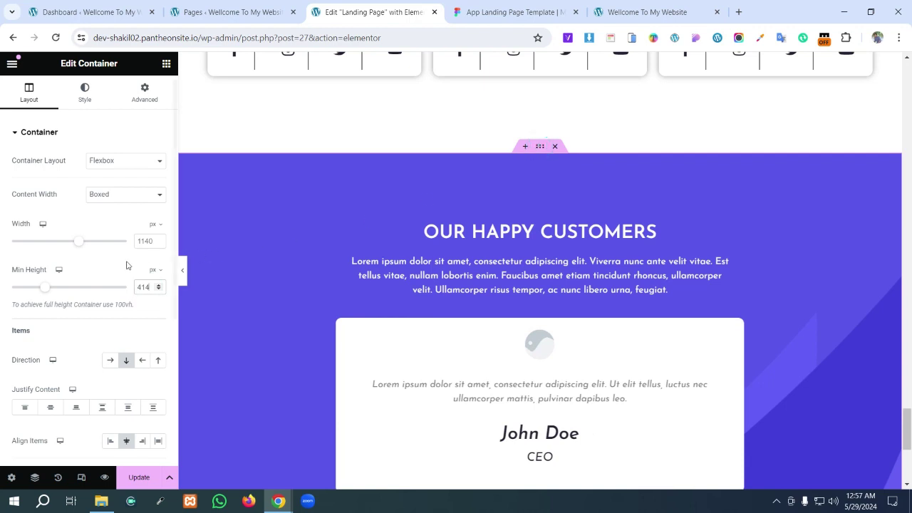
left_click_drag(38, 291, 11, 288)
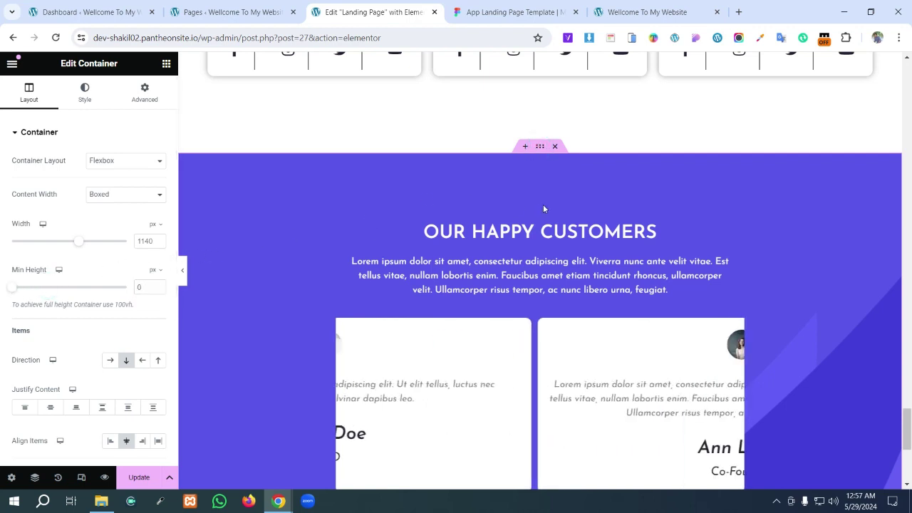
scroll(543, 204, "down", 3)
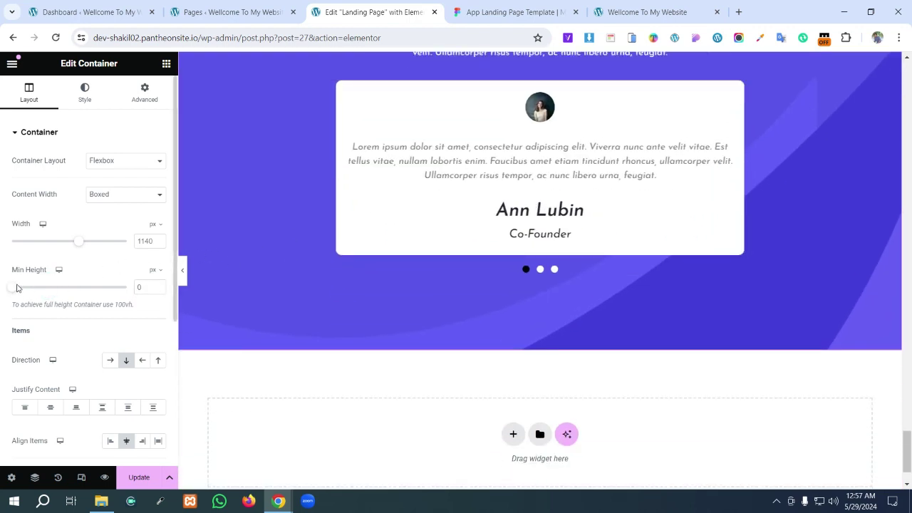
scroll(384, 285, "up", 3)
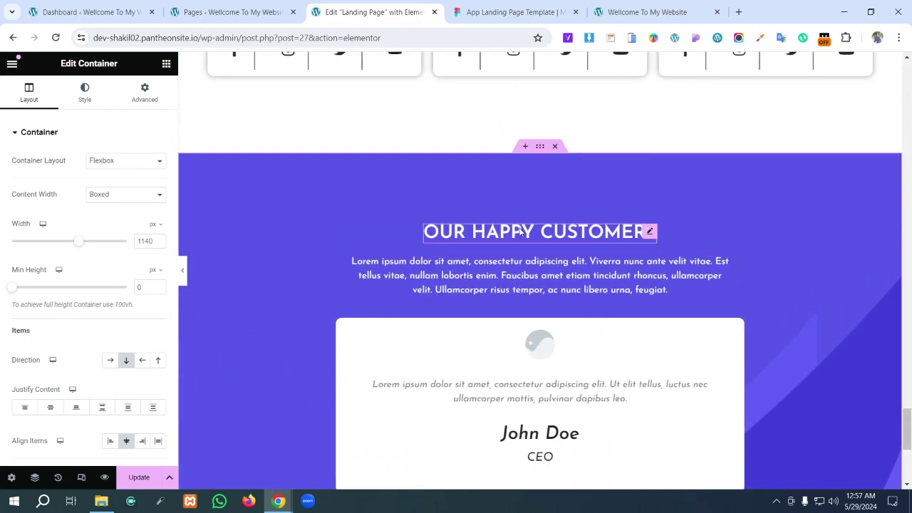
scroll(597, 338, "down", 1)
scroll(596, 338, "down", 2)
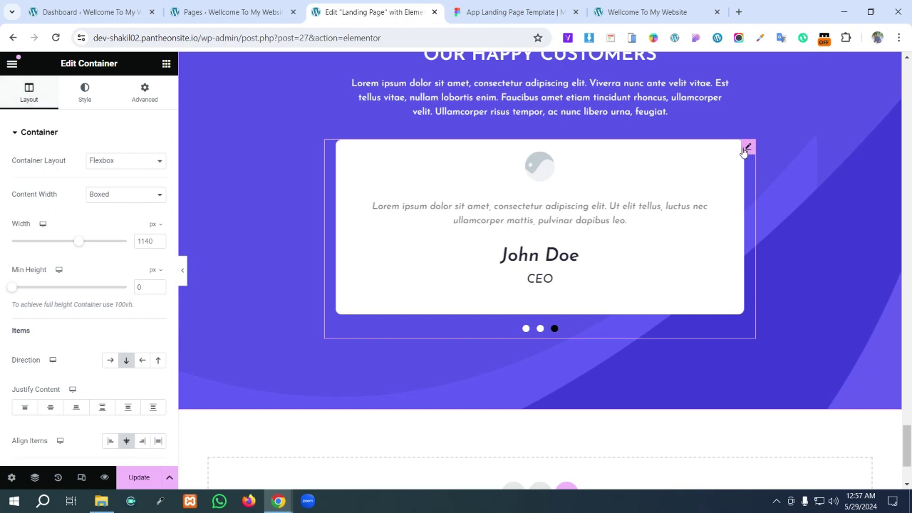
left_click(746, 149)
scroll(85, 216, "down", 2)
scroll(96, 151, "up", 2)
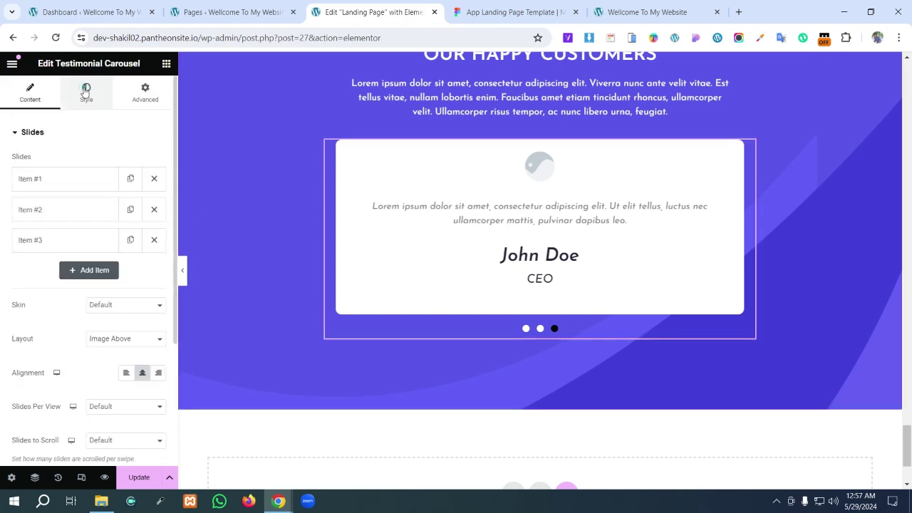
left_click(85, 91)
left_click(29, 96)
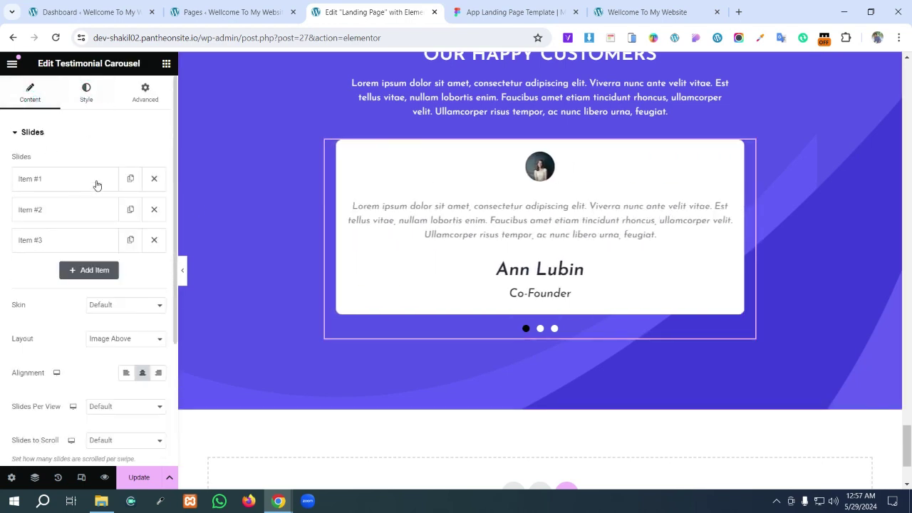
left_click(154, 209)
left_click(153, 210)
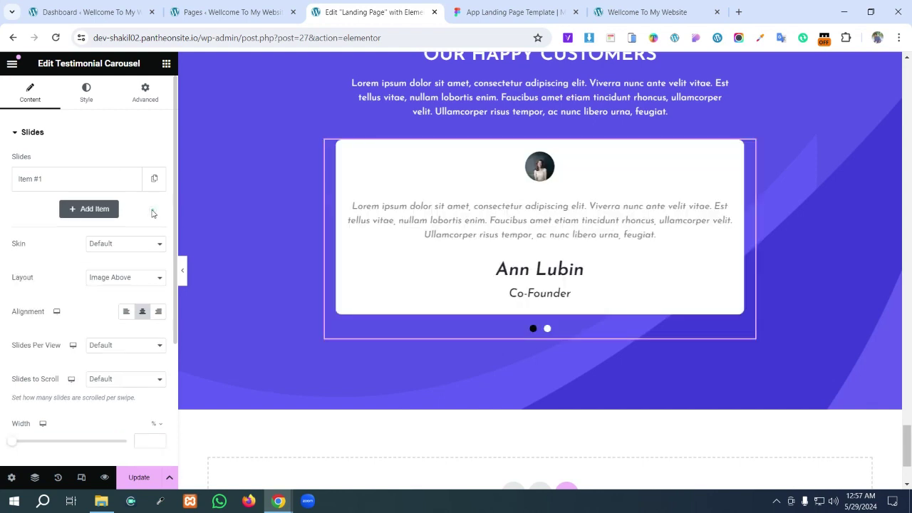
right_click(80, 179)
left_click(157, 177)
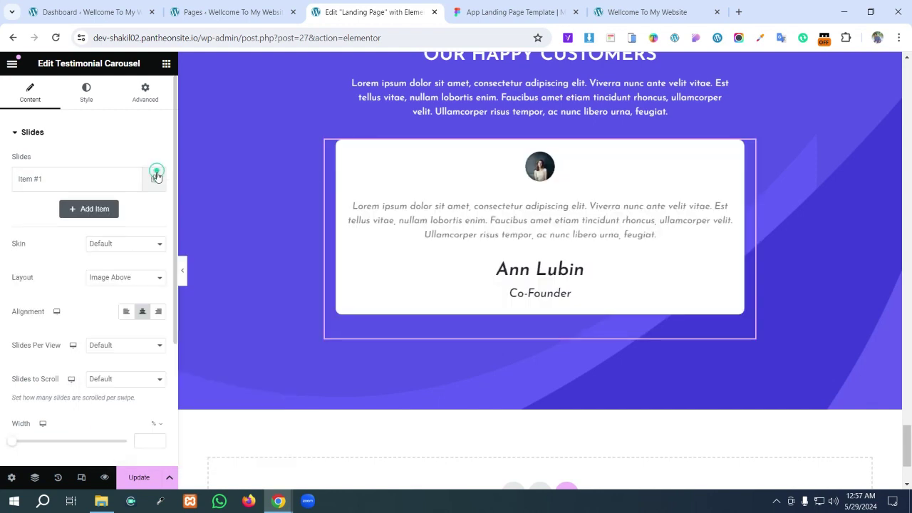
left_click(156, 177)
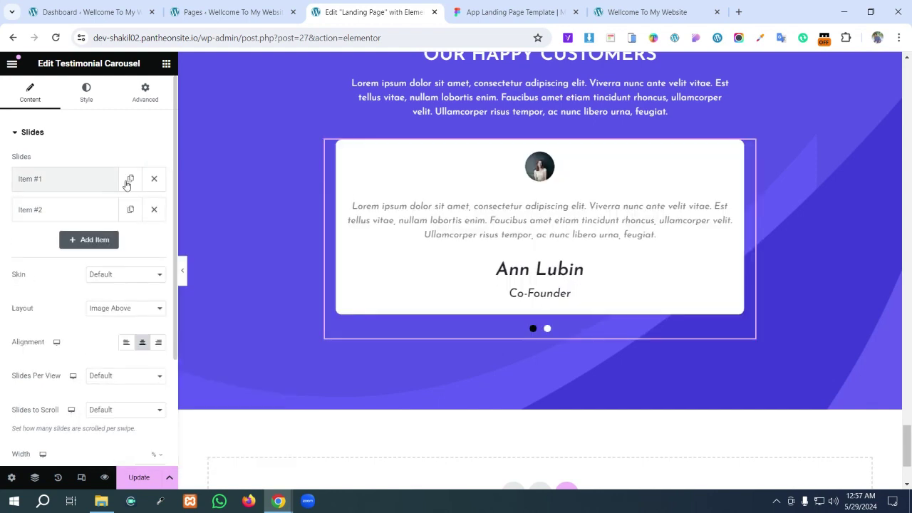
left_click(131, 179)
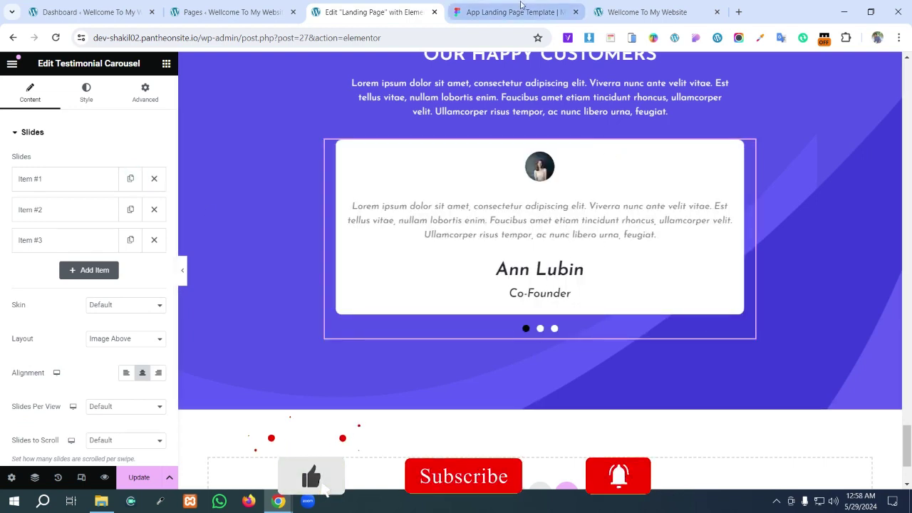
left_click(563, 7)
- Select the Our Recent Blog frame in Figma to read its 1170 × 701 size
scroll(548, 270, "down", 8)
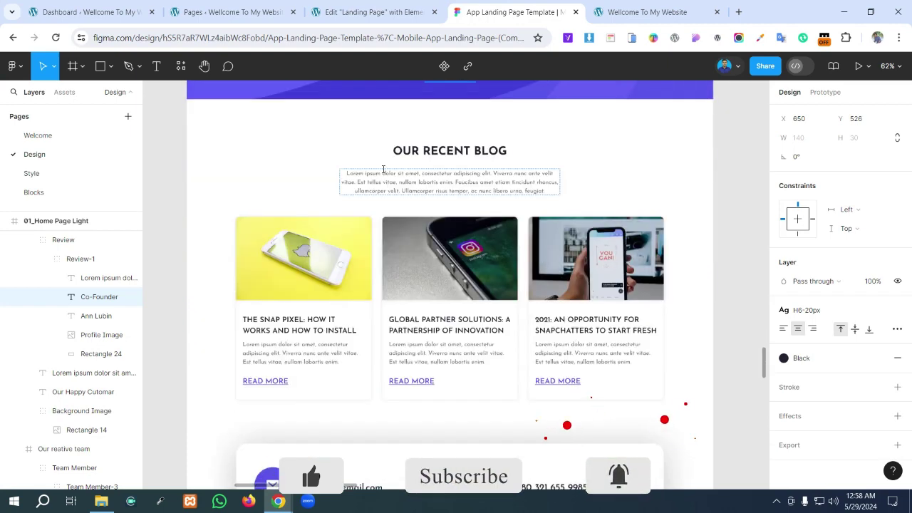
left_click(554, 154)
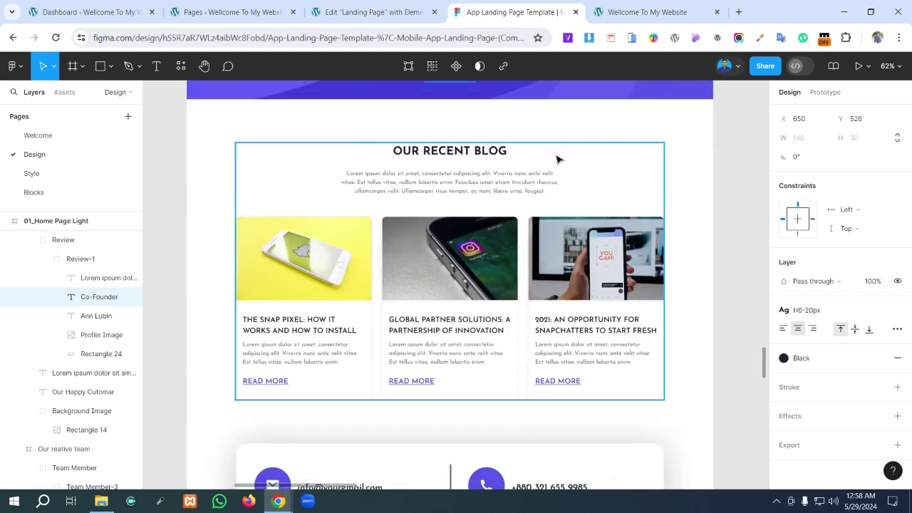
left_click(559, 156)
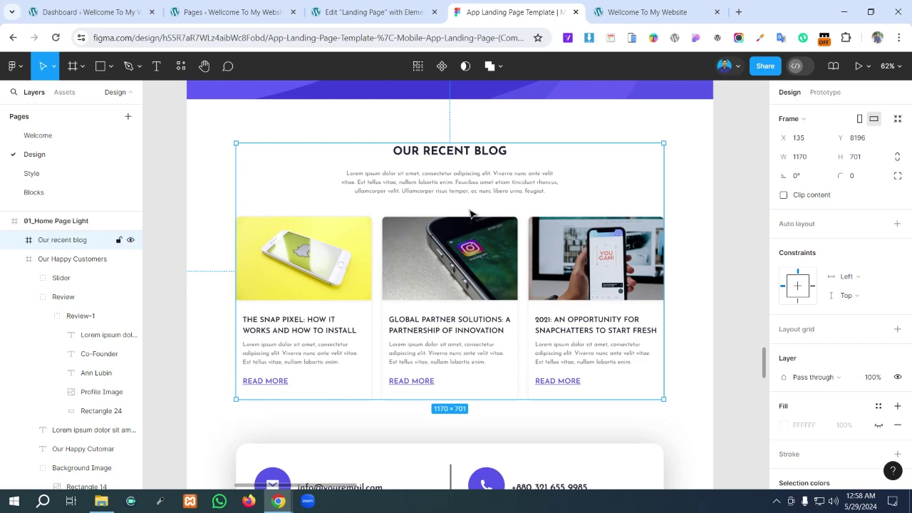
- Add a new single-column Flexbox container below the testimonials section
left_click(370, 12)
scroll(631, 361, "down", 3)
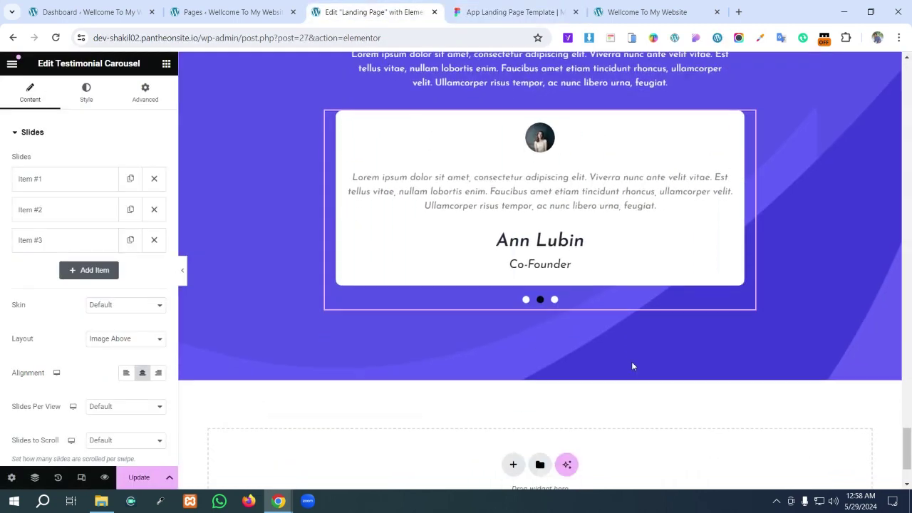
left_click(511, 360)
left_click(492, 388)
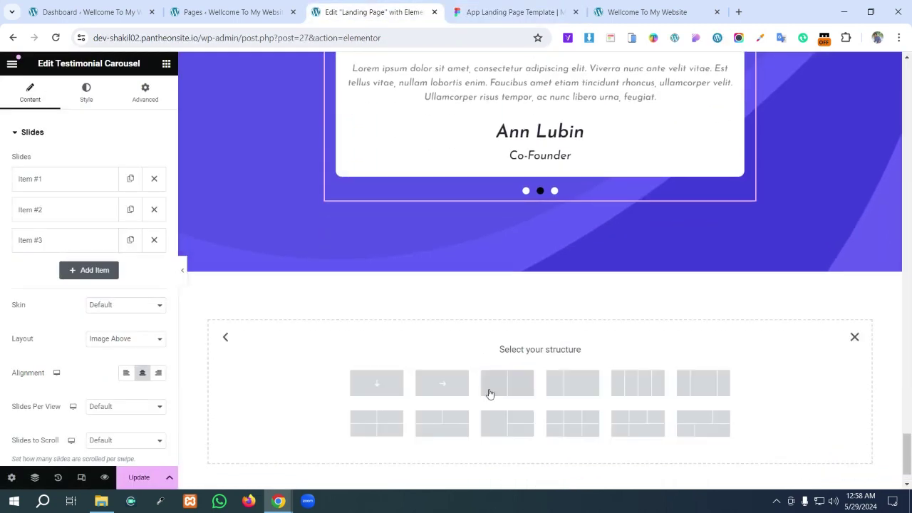
left_click(386, 379)
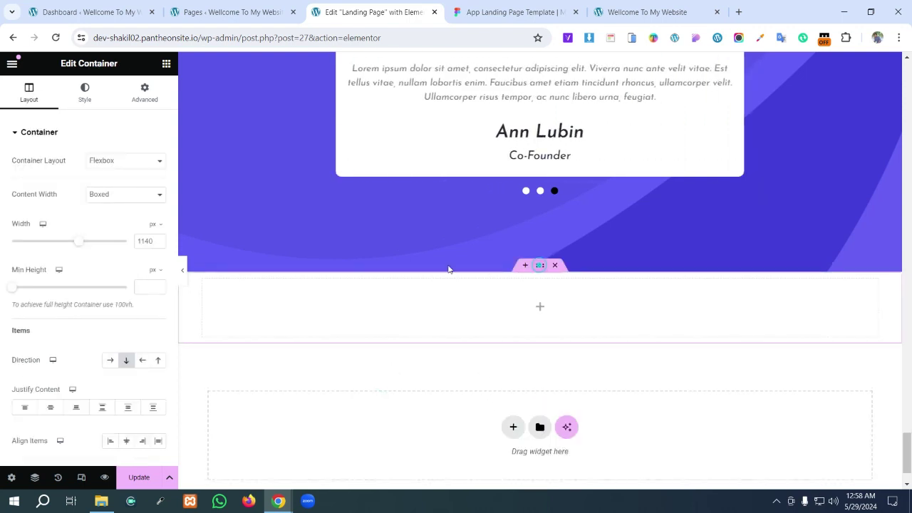
- Reset the new container's margins to 0 on all four sides
left_click(141, 99)
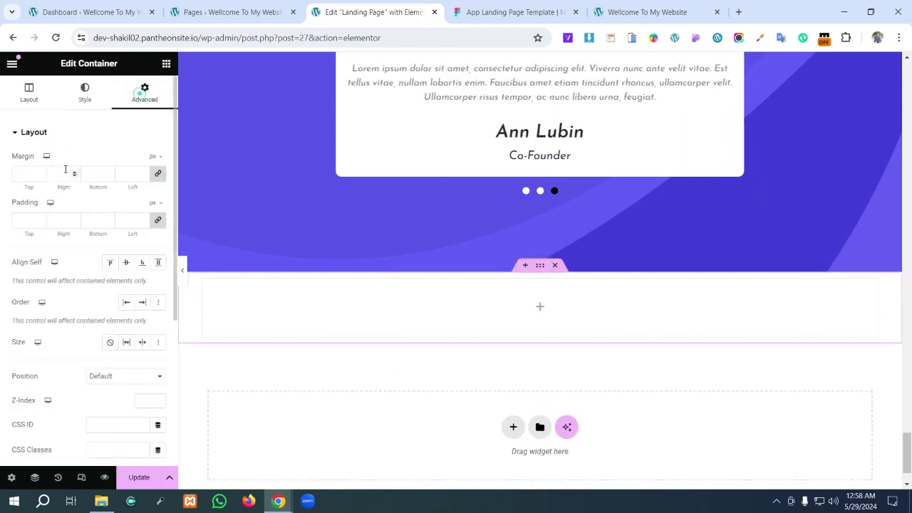
left_click(157, 173)
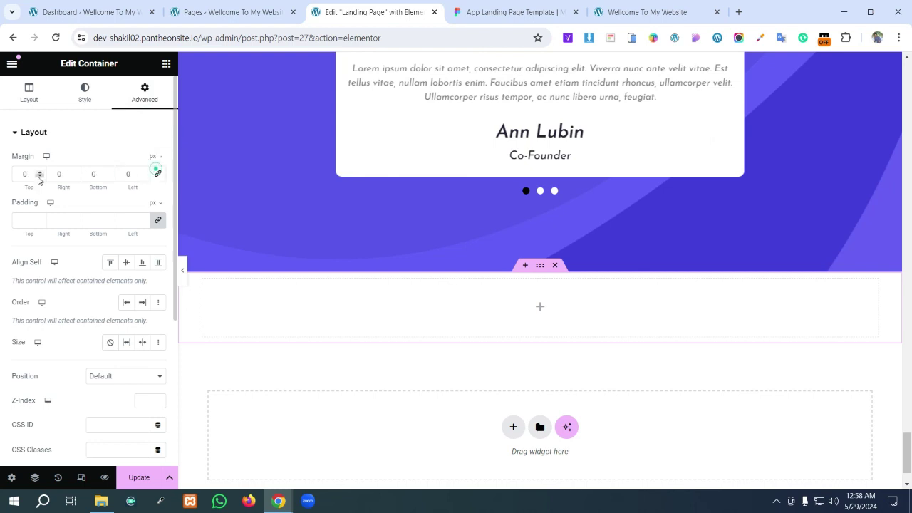
type("120")
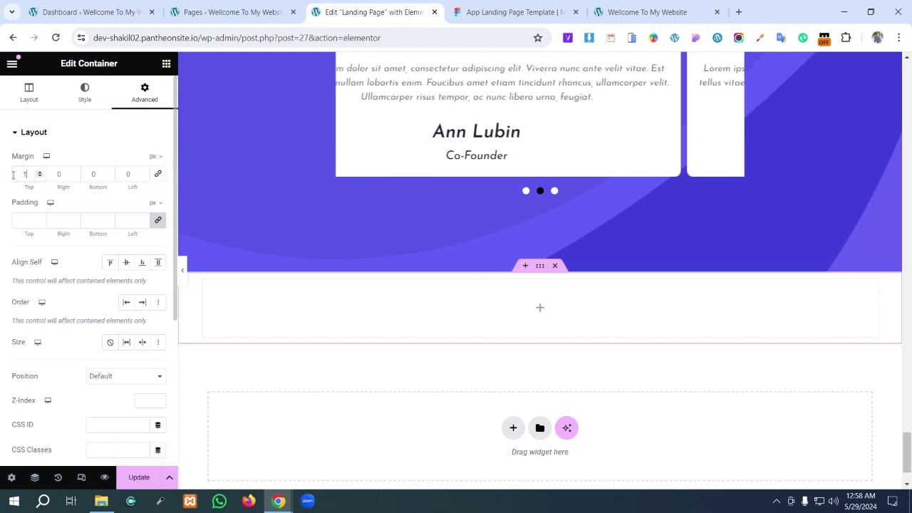
left_click(63, 172)
type("10")
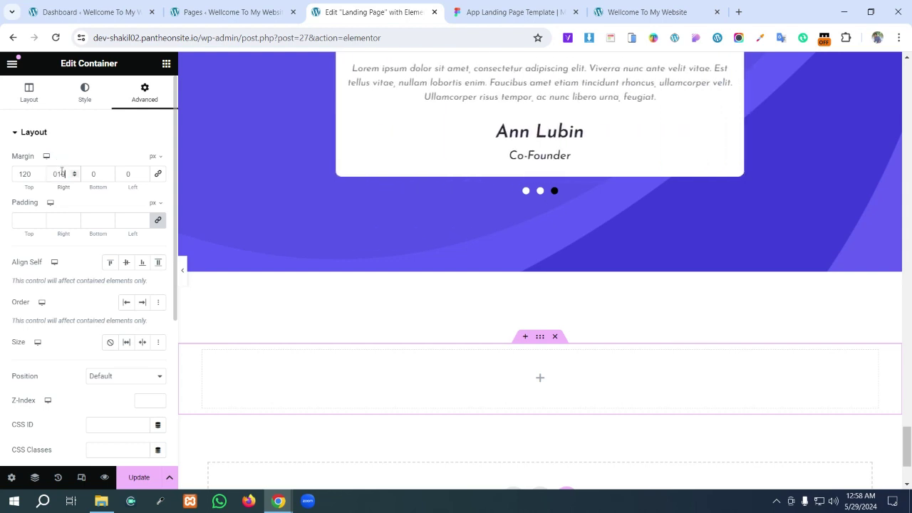
left_click(100, 173)
type("120")
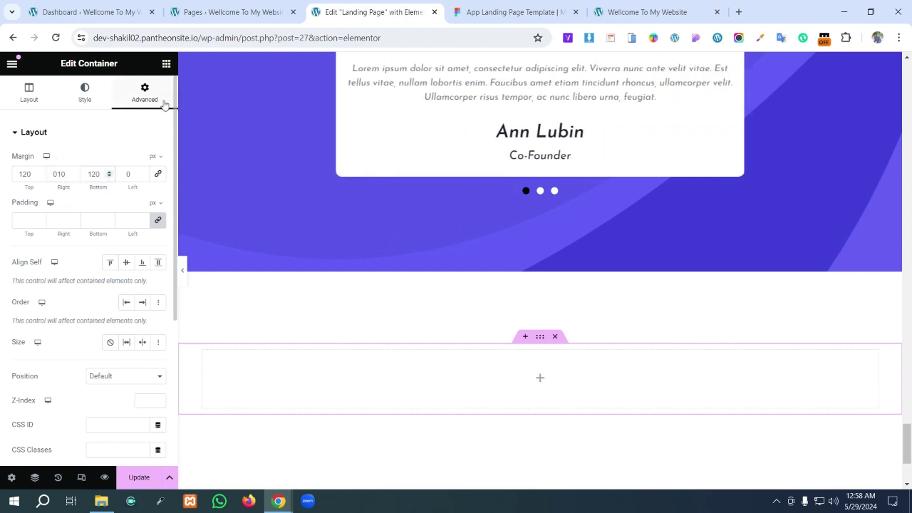
left_click(129, 172)
type("1")
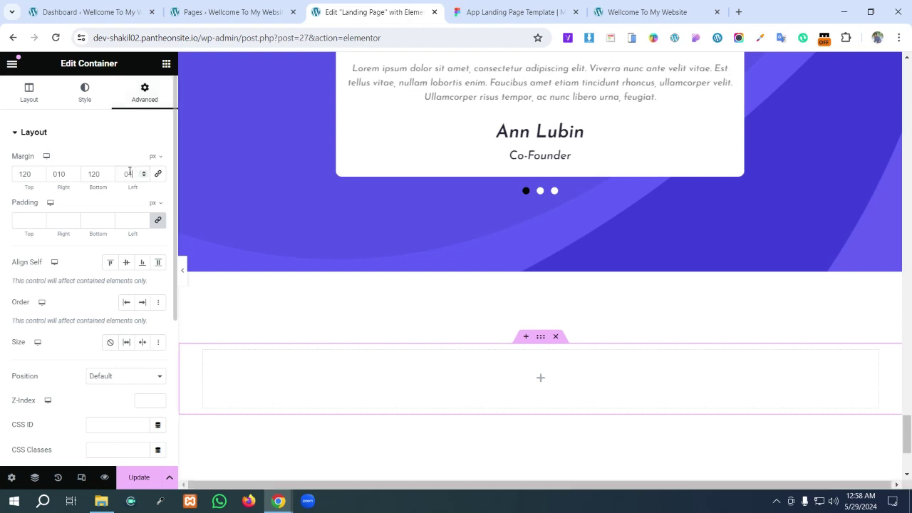
type("0")
scroll(514, 350, "down", 2)
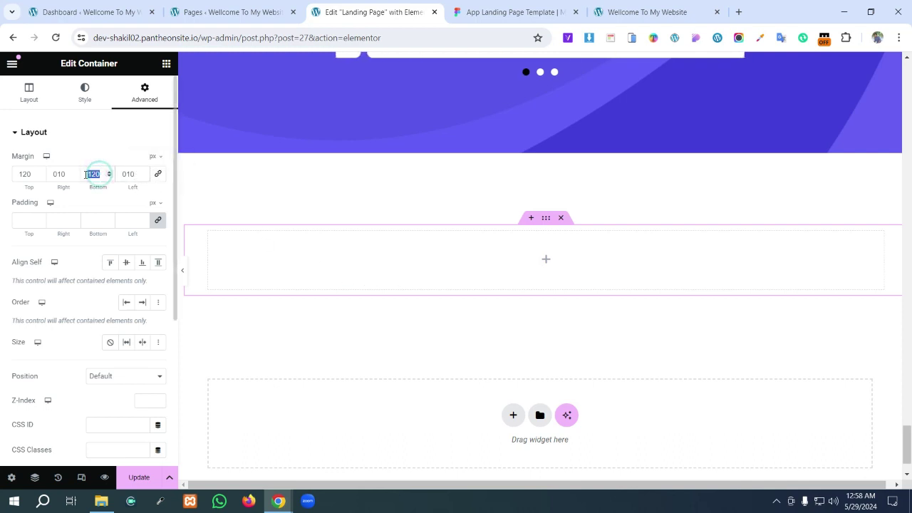
type("01")
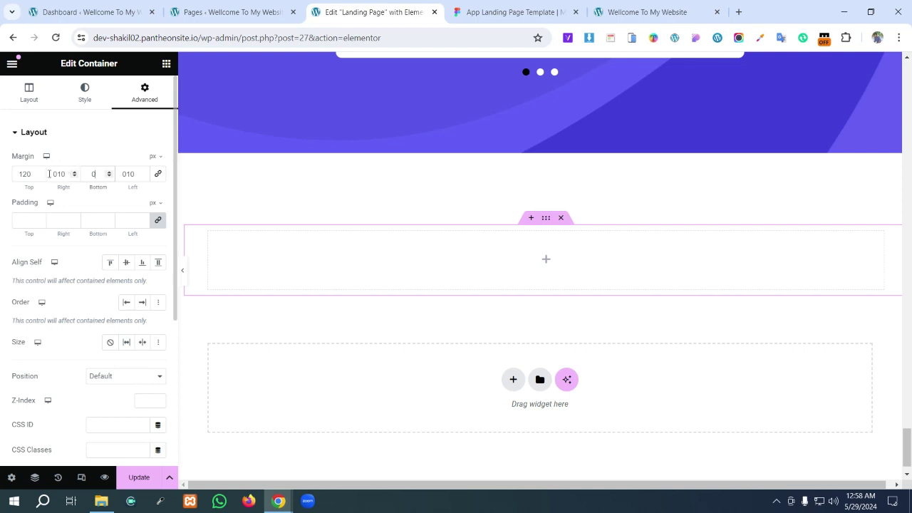
type("0")
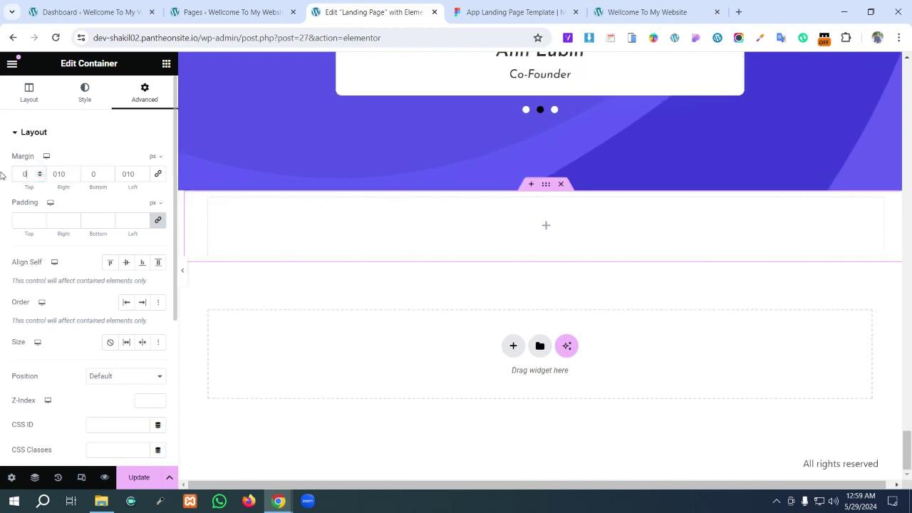
left_click(158, 174)
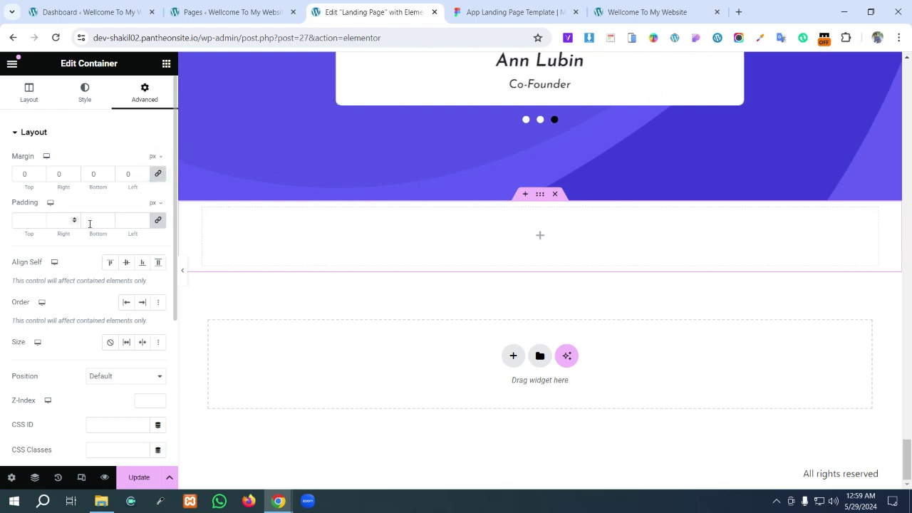
- Set the container's padding to 120 px top and bottom and 10 px on the sides
left_click(157, 220)
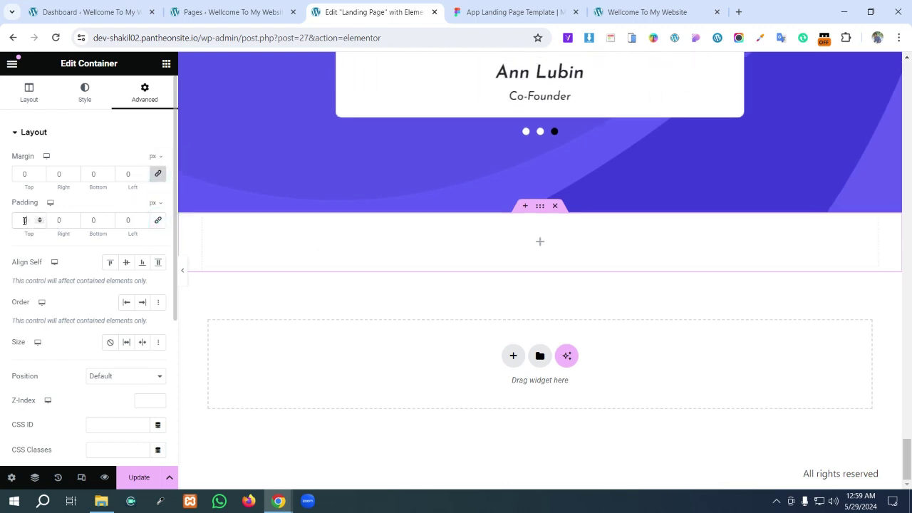
left_click(23, 221)
type("20")
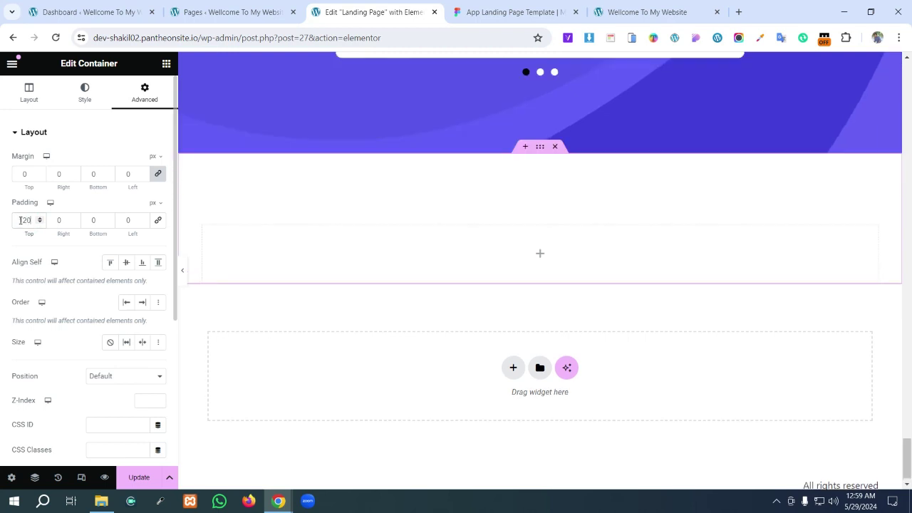
double_click(61, 220)
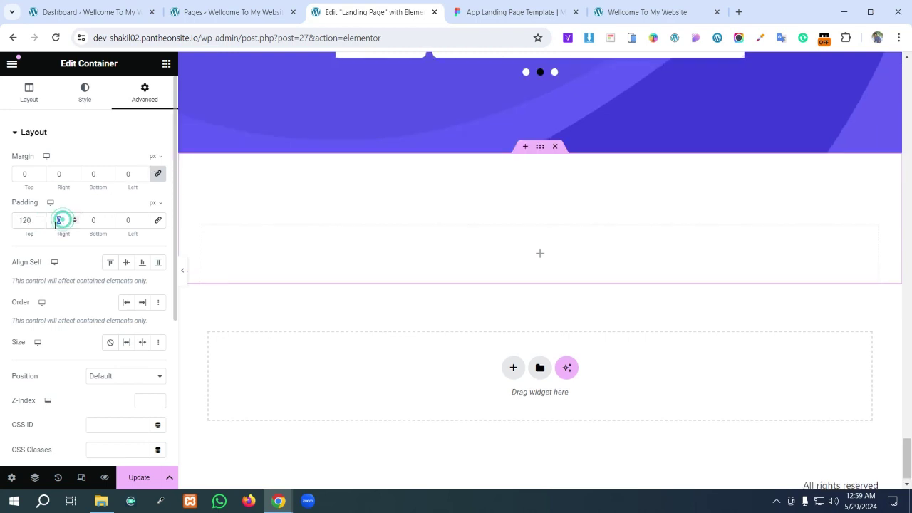
double_click(95, 221)
type("120")
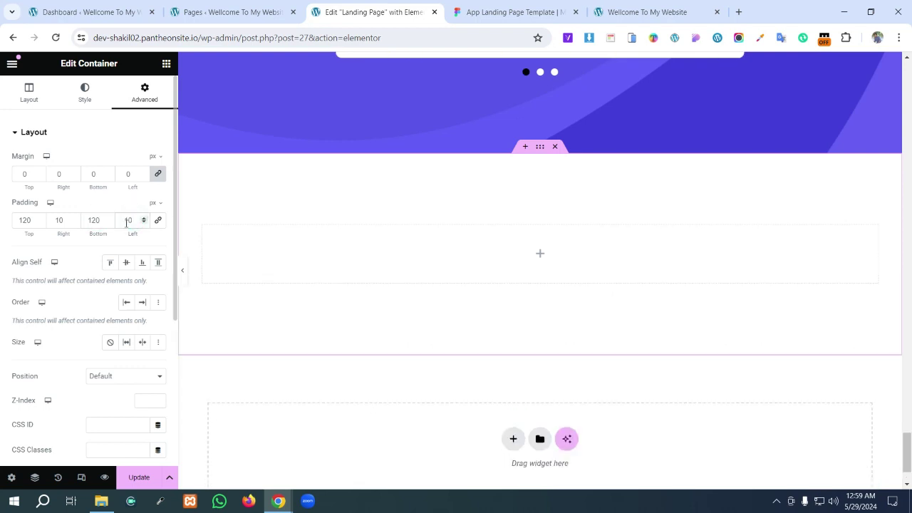
left_click(540, 254)
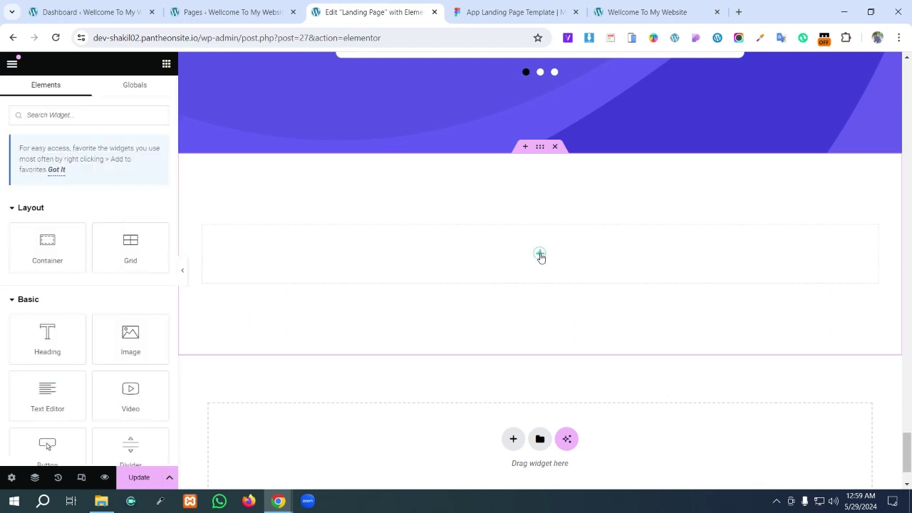
left_click(474, 6)
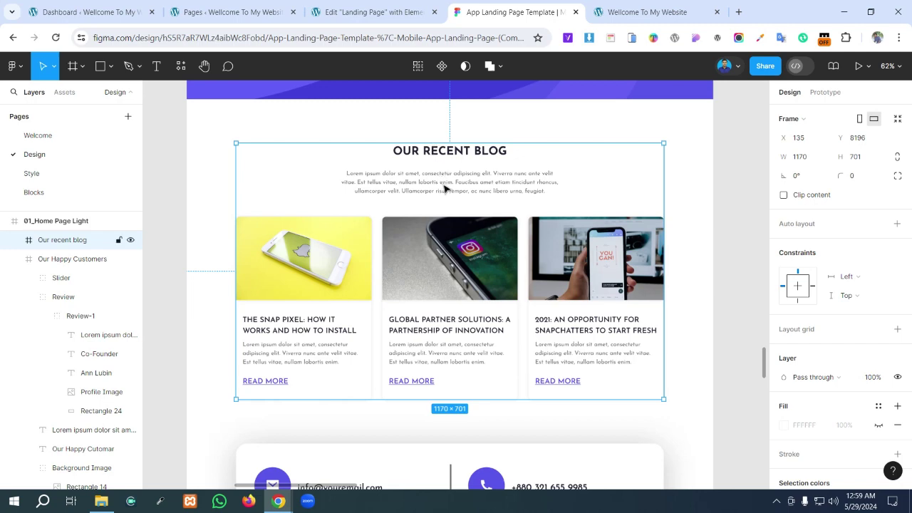
scroll(445, 187, "up", 2)
left_click(371, 12)
scroll(453, 244, "up", 10)
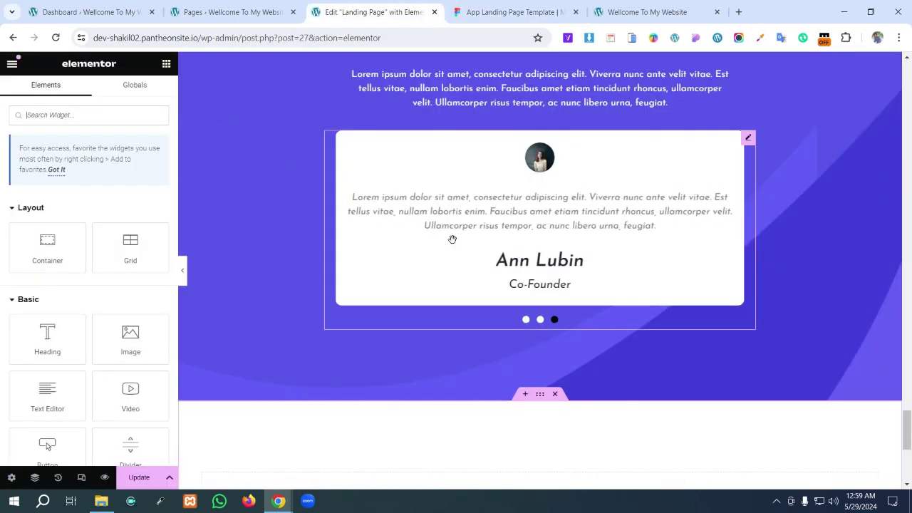
scroll(453, 244, "up", 2)
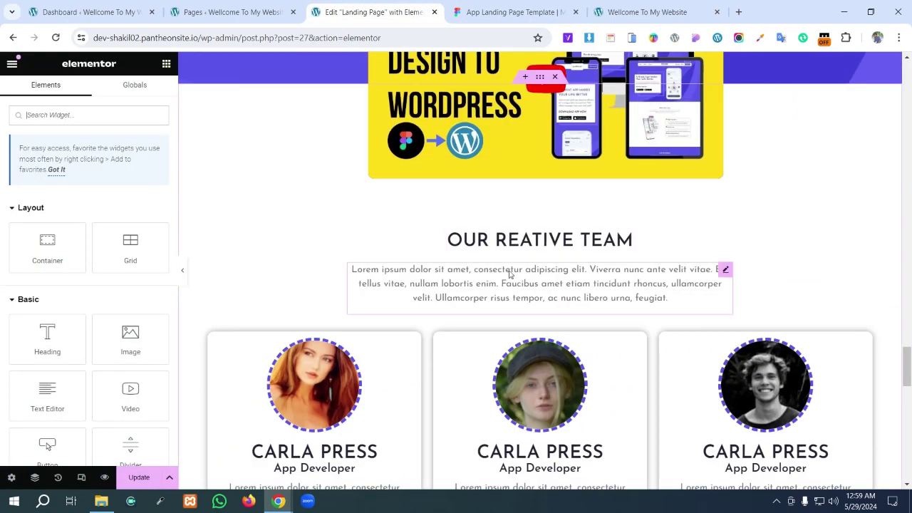
right_click(531, 242)
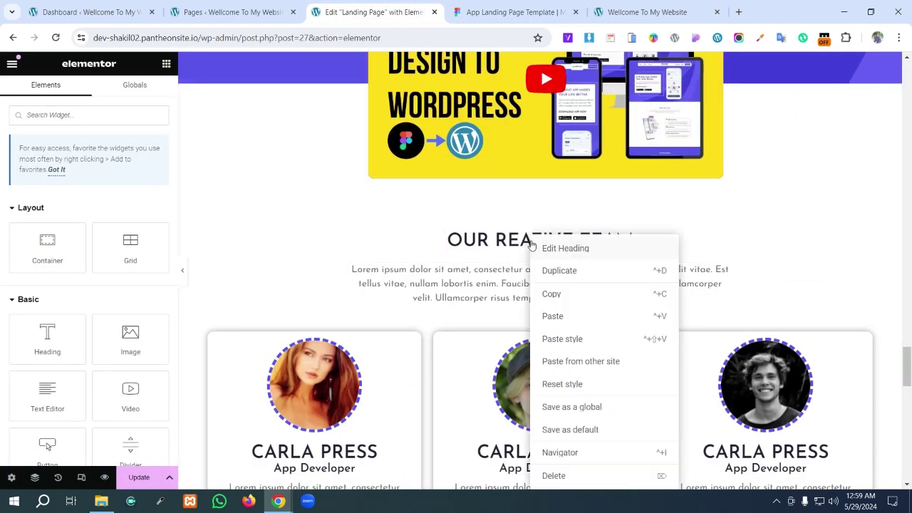
left_click(557, 296)
scroll(557, 298, "down", 1)
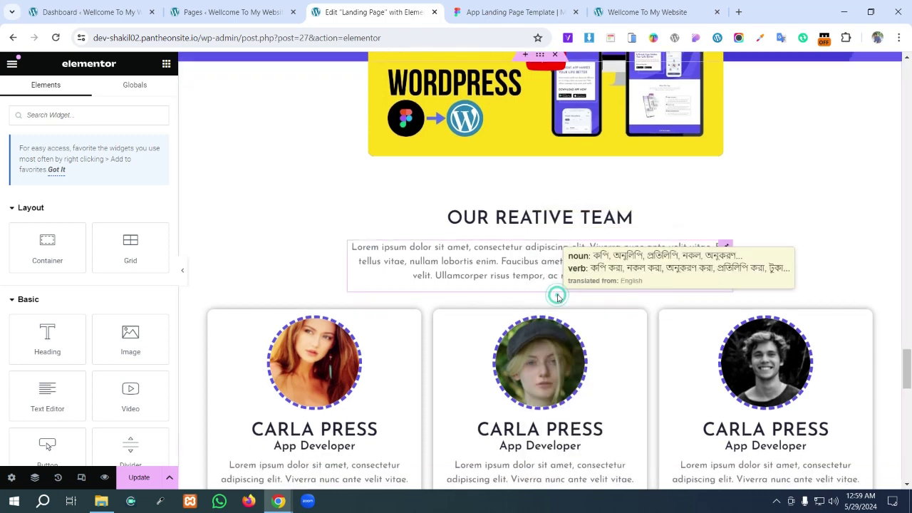
scroll(558, 295, "down", 12)
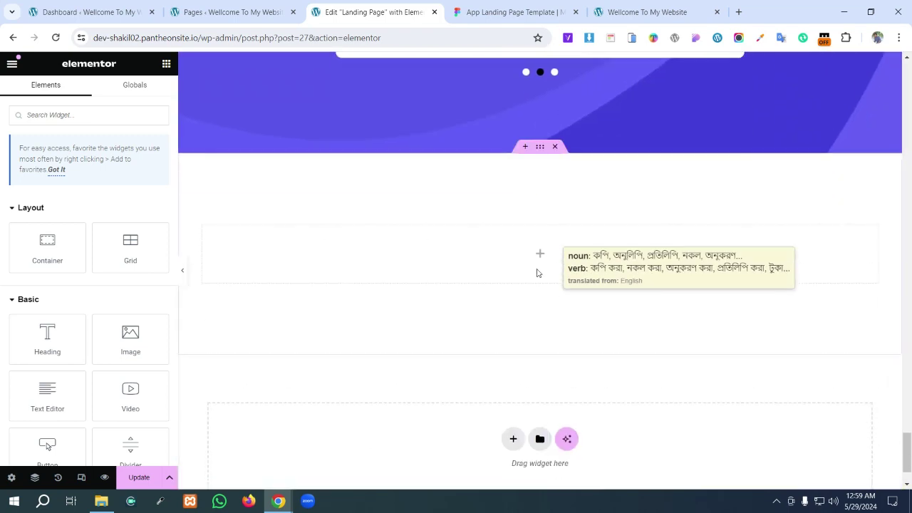
right_click(541, 264)
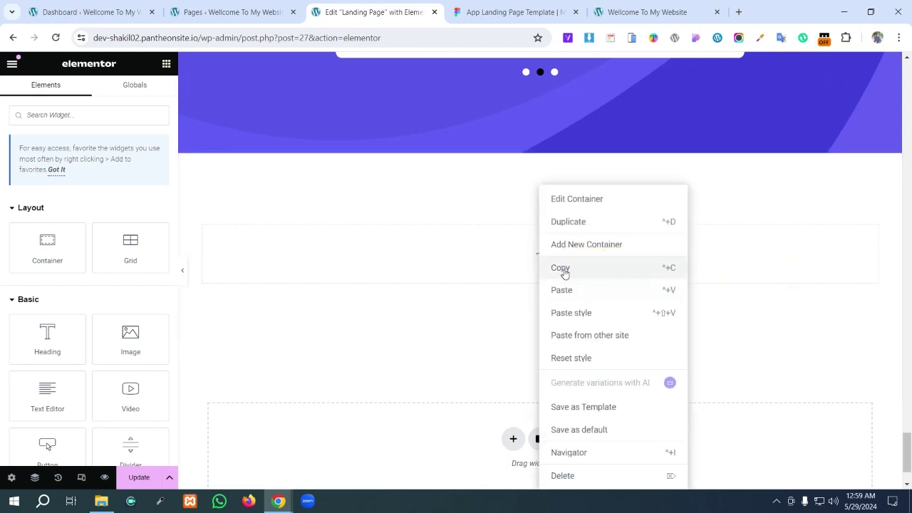
left_click(570, 271)
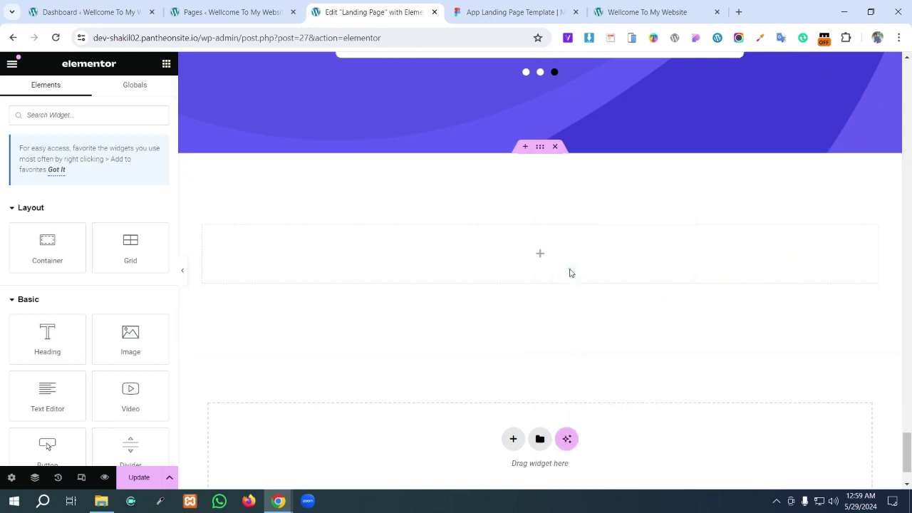
scroll(542, 269, "down", 1)
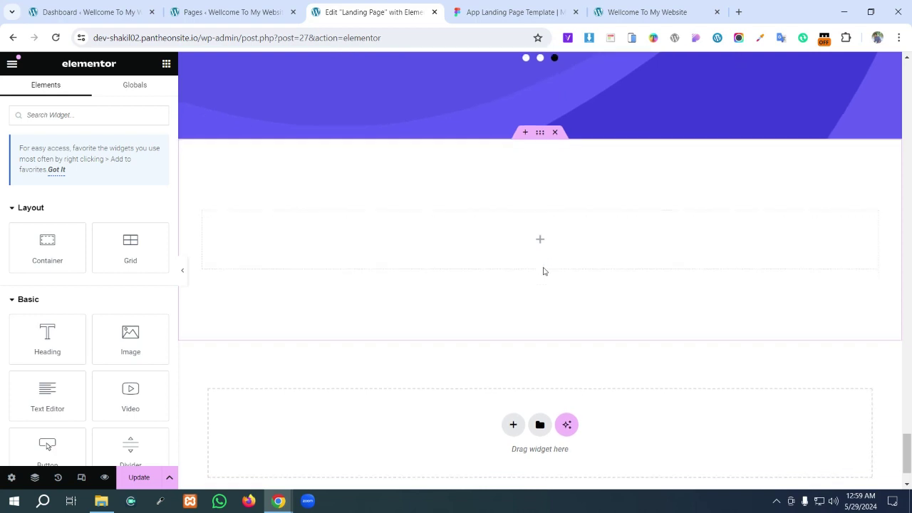
scroll(545, 299, "up", 2)
right_click(541, 350)
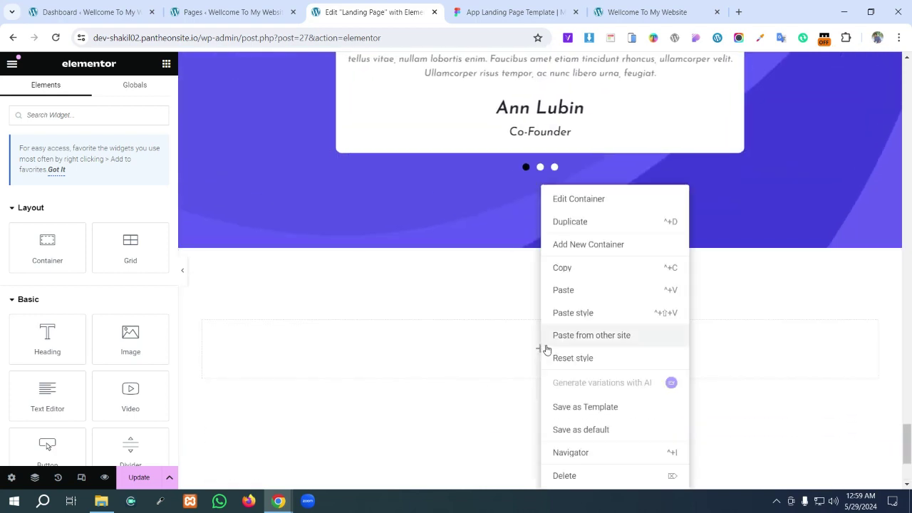
left_click(576, 291)
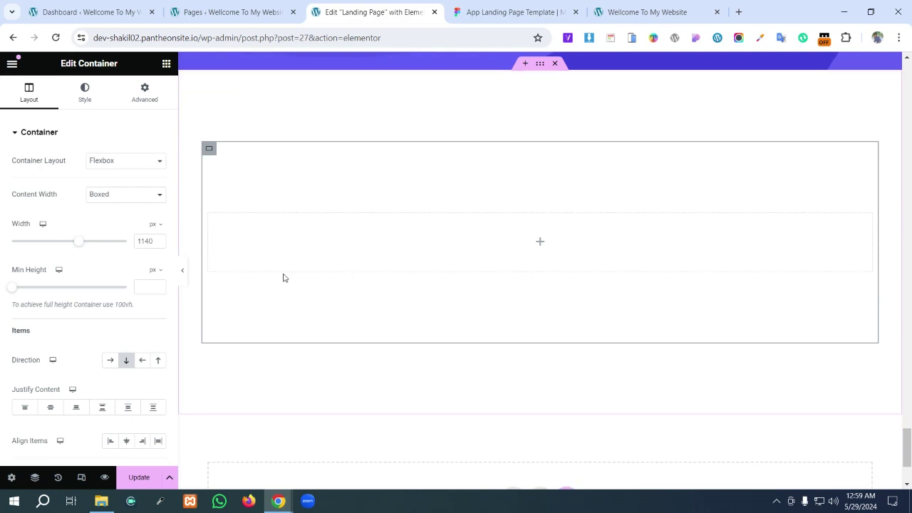
scroll(284, 279, "up", 2)
scroll(592, 273, "down", 2)
right_click(209, 148)
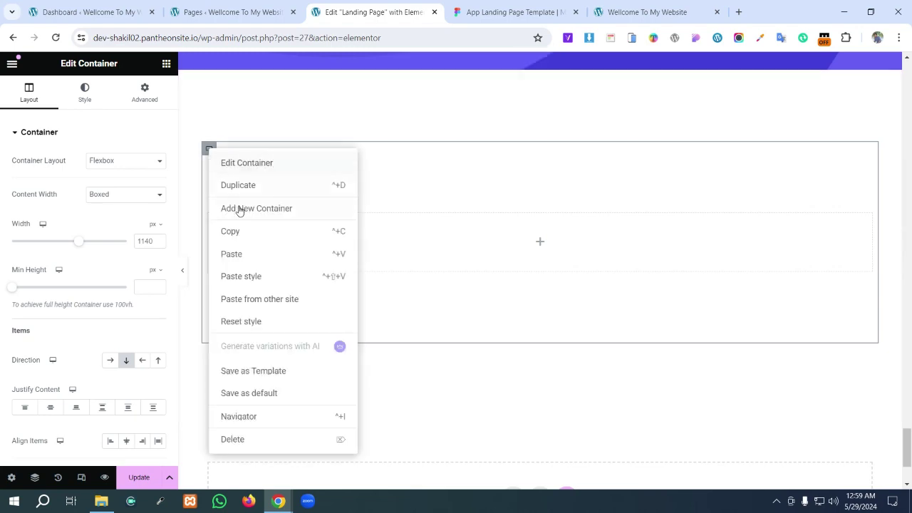
left_click(260, 440)
scroll(471, 303, "up", 10)
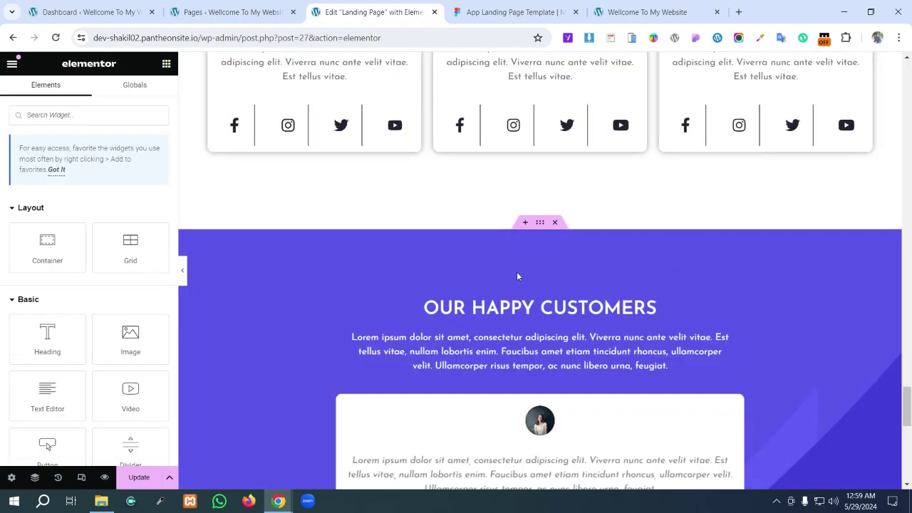
- Copy the OUR REATIVE TEAM heading and paste it into the empty container
scroll(516, 280, "up", 7)
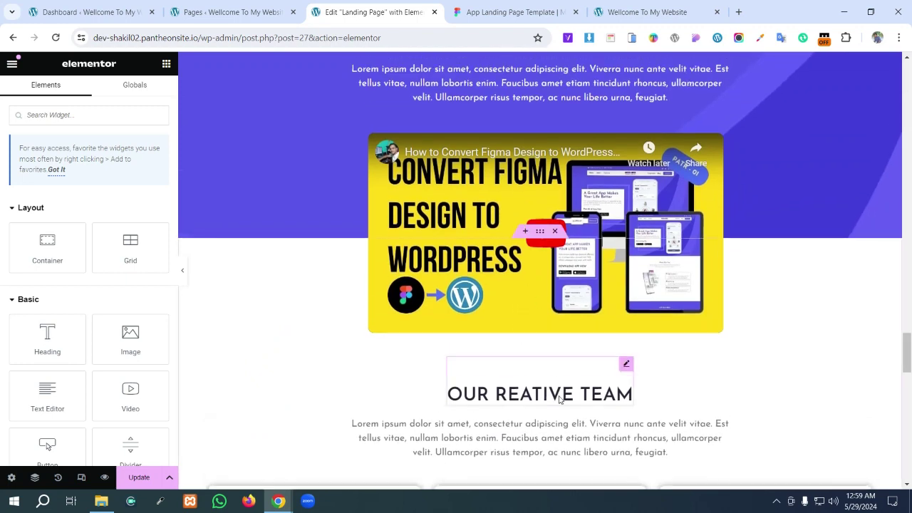
left_click(609, 397)
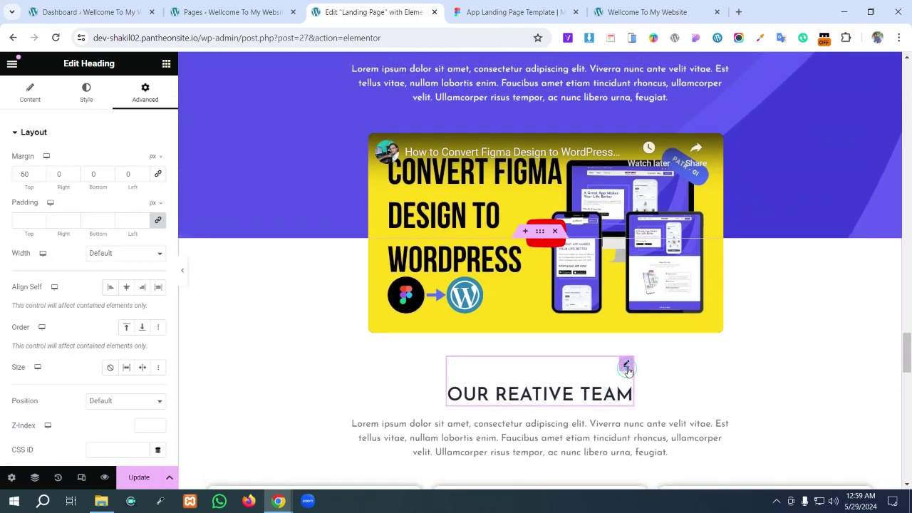
right_click(627, 366)
left_click(645, 294)
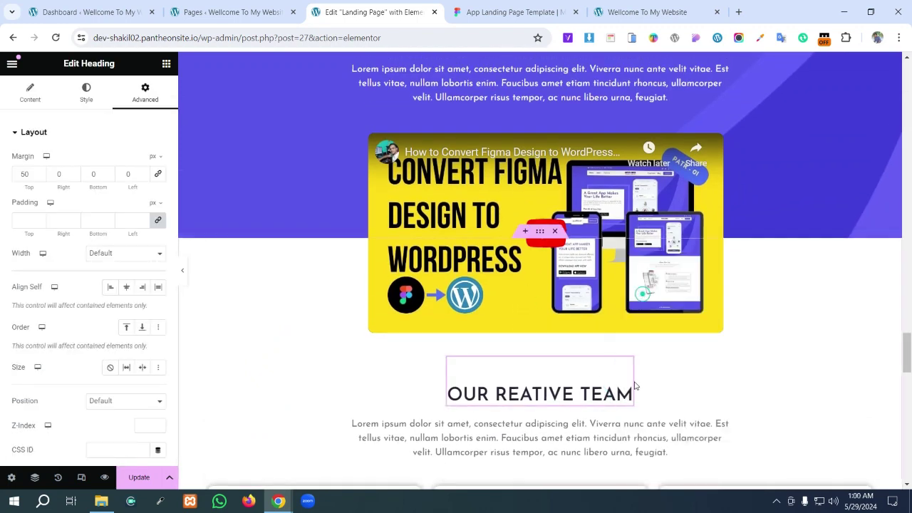
scroll(628, 377, "down", 10)
scroll(598, 381, "down", 6)
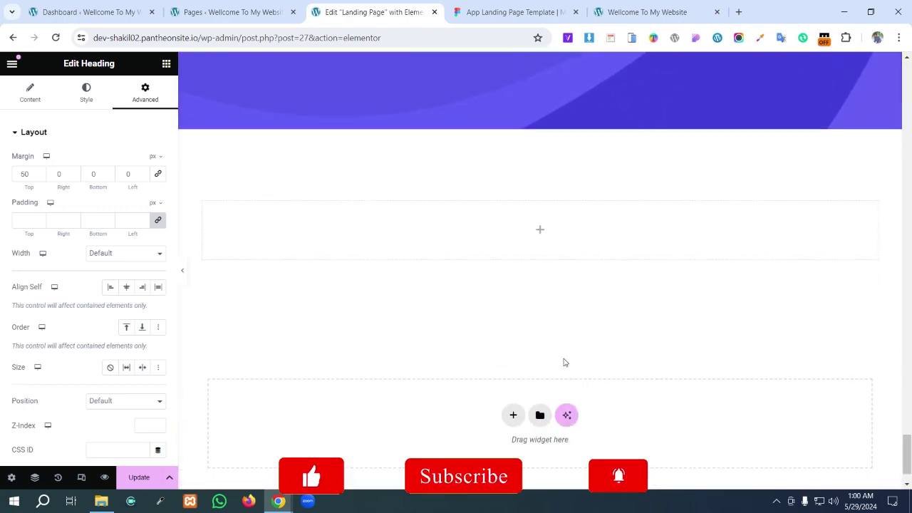
right_click(519, 218)
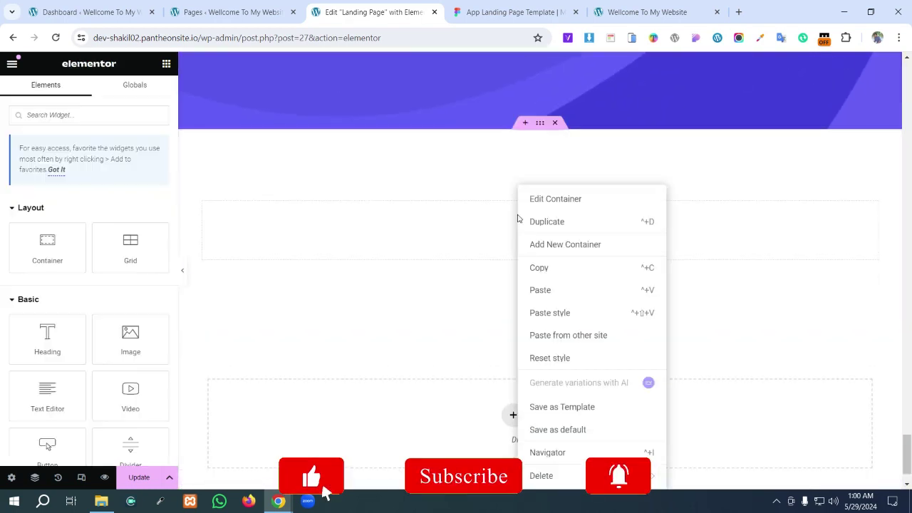
left_click(549, 290)
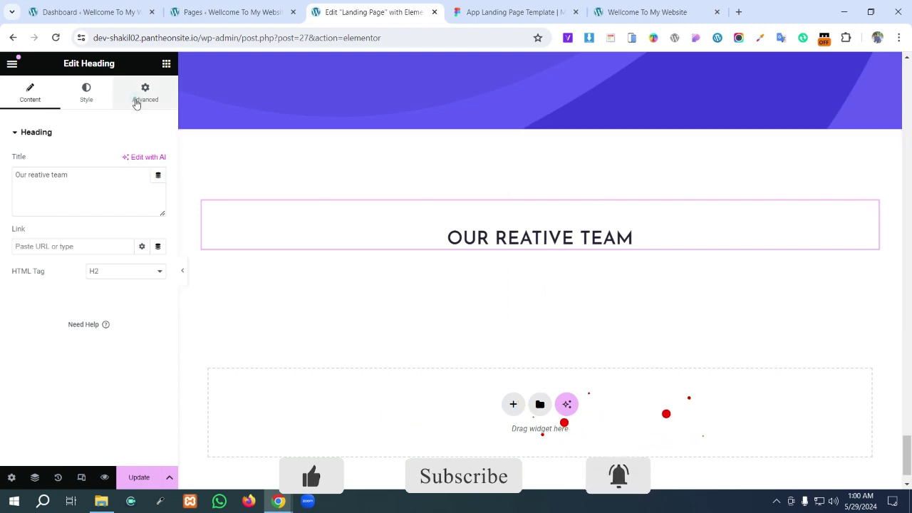
- Set the pasted heading's top margin to 0
left_click(144, 93)
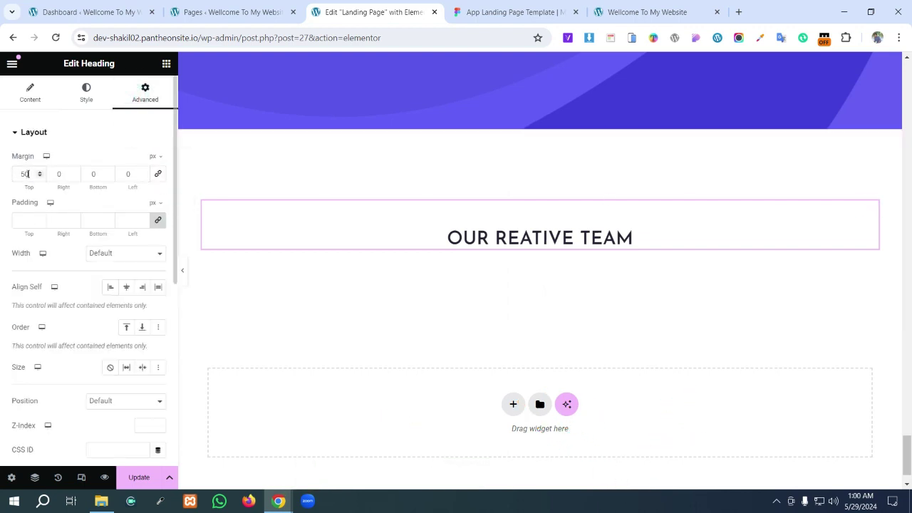
type("0")
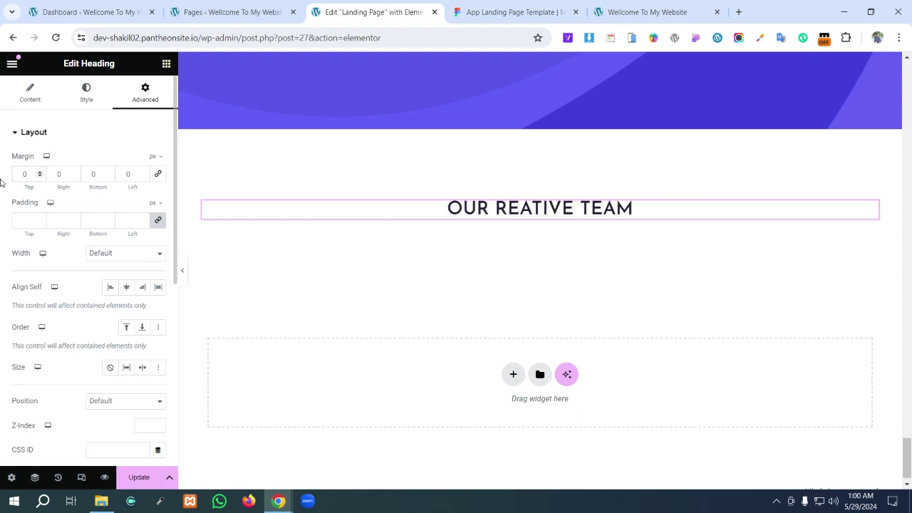
left_click(158, 173)
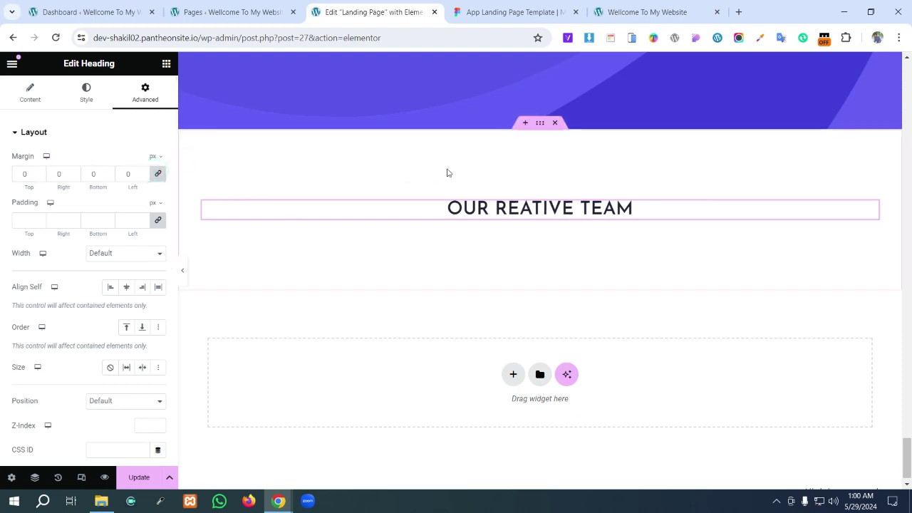
- Copy the customers intro paragraph and paste it below the new heading
scroll(479, 118, "up", 5)
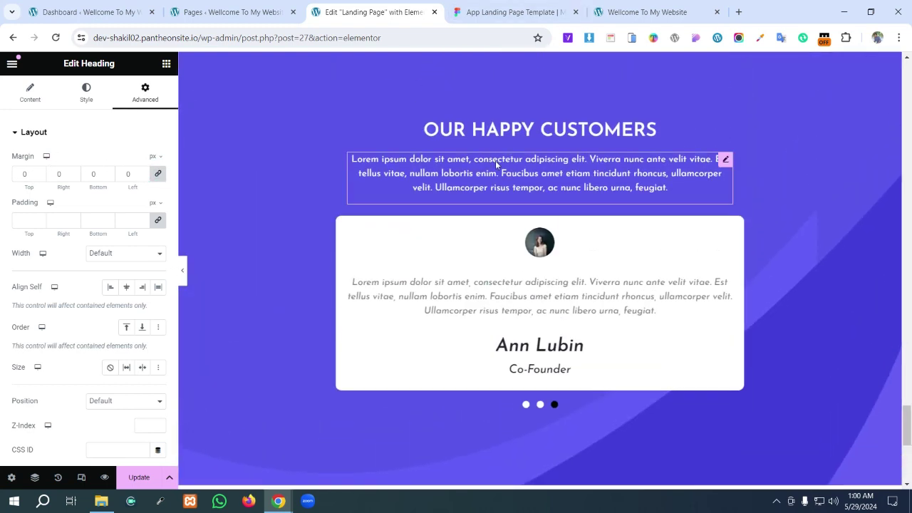
right_click(497, 165)
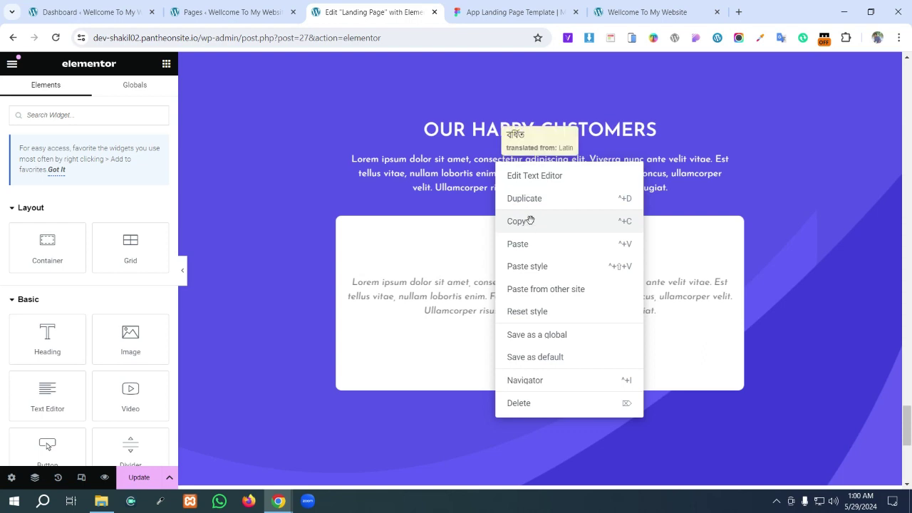
left_click(529, 221)
scroll(532, 235, "down", 5)
right_click(531, 243)
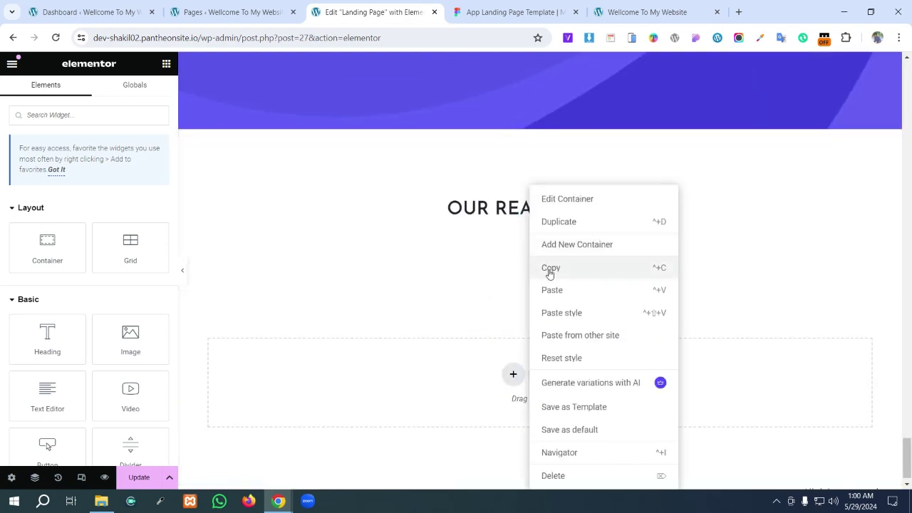
left_click(552, 290)
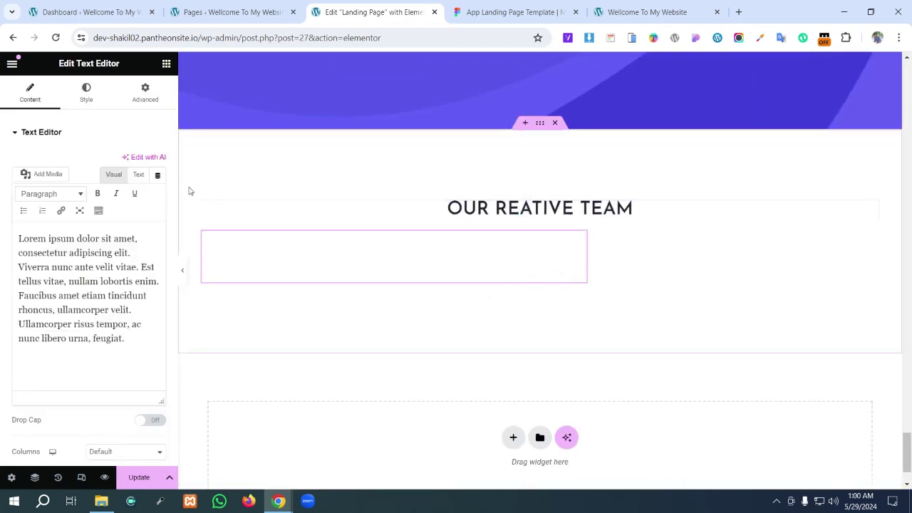
- Set the new container's Align Items to Center
left_click(540, 124)
left_click(27, 94)
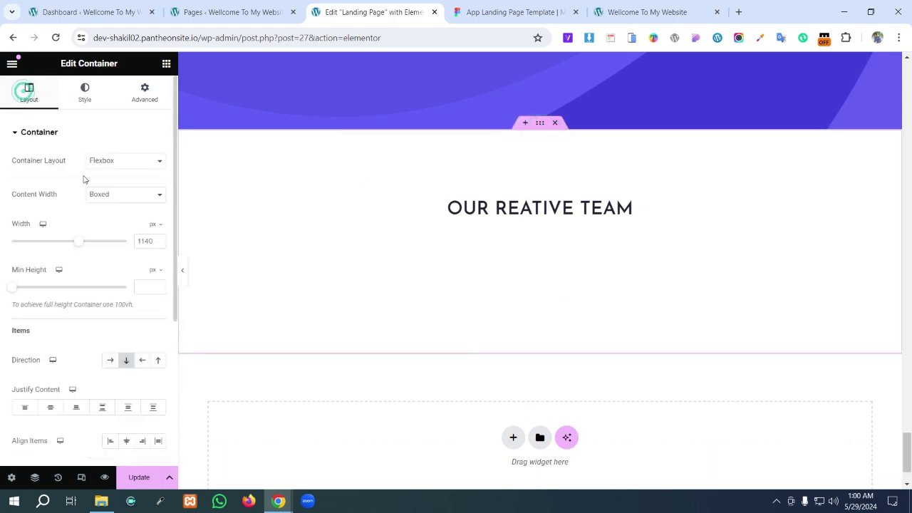
scroll(122, 428, "down", 1)
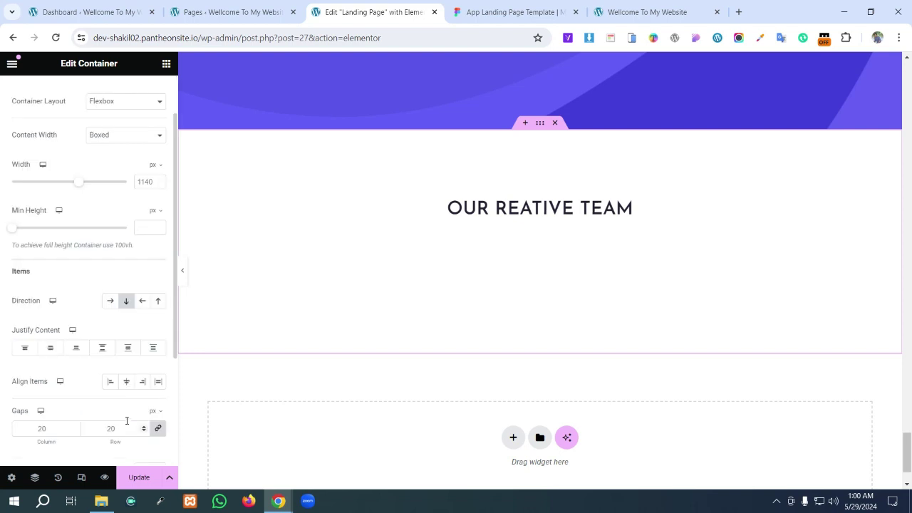
left_click(128, 383)
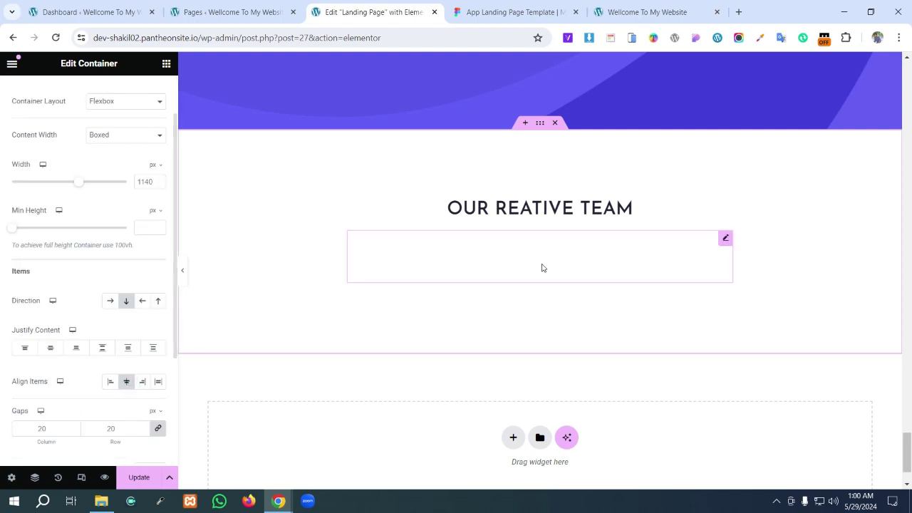
scroll(75, 112, "up", 1)
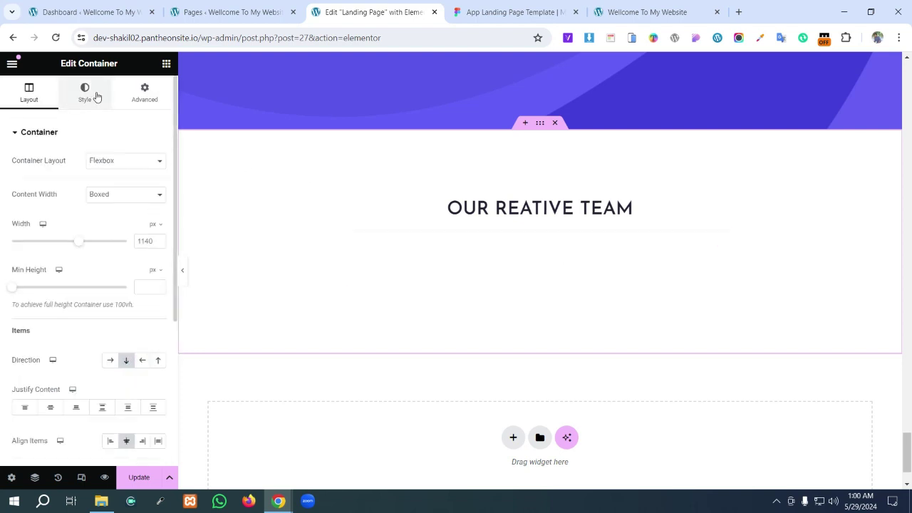
left_click(97, 107)
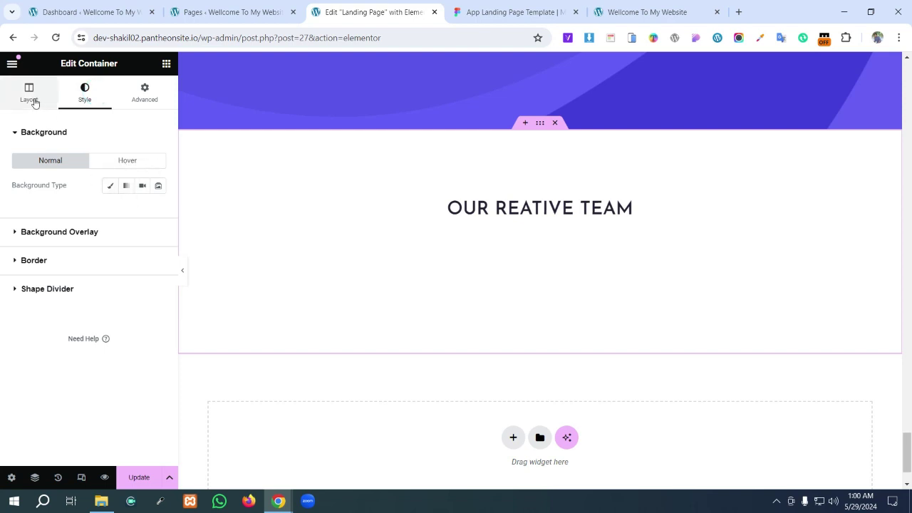
left_click(725, 239)
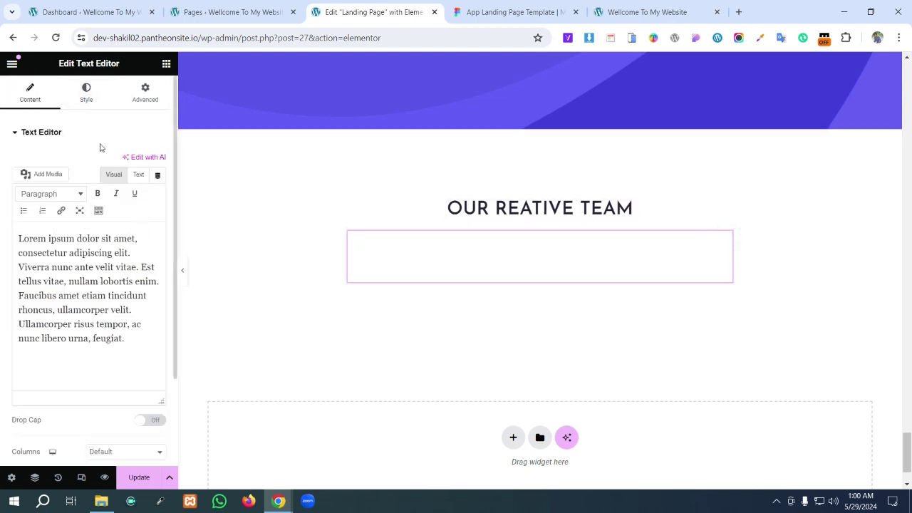
left_click(87, 98)
- Paste the saved 232233 colour as the intro paragraph's text colour
left_click(158, 185)
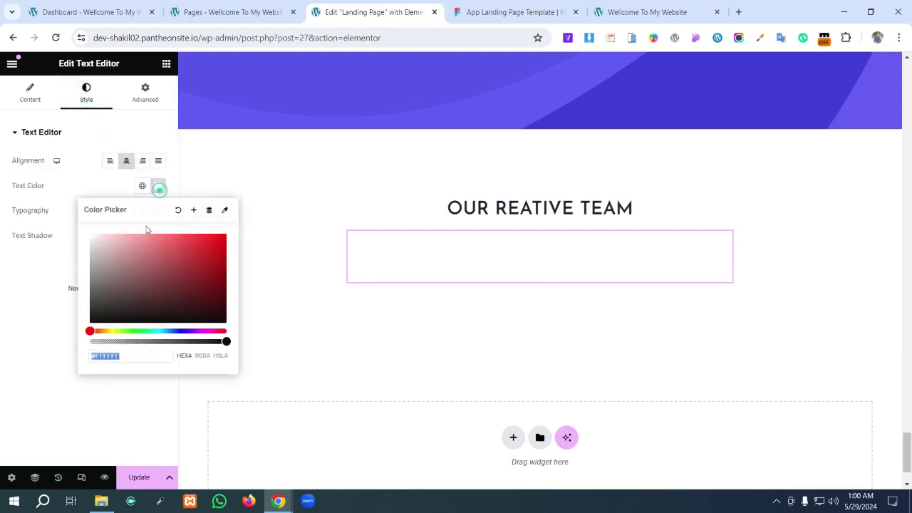
key("super+v")
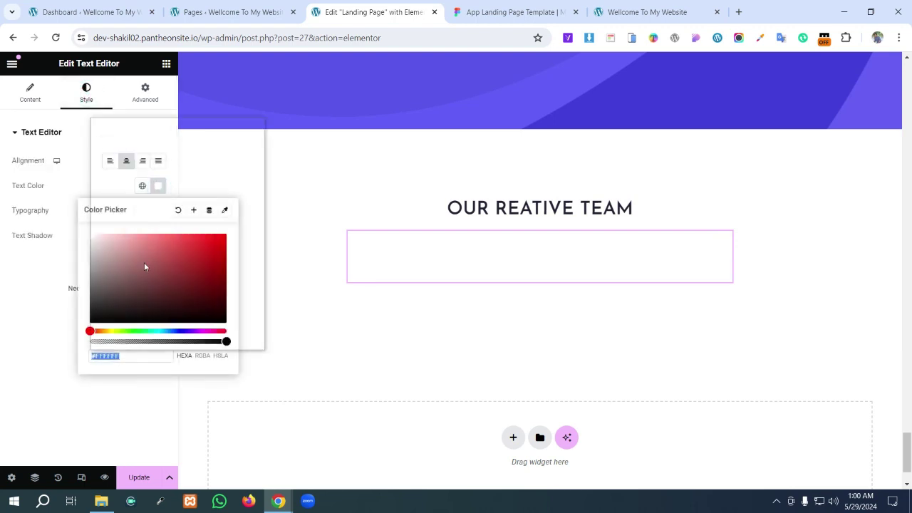
scroll(141, 228, "down", 3)
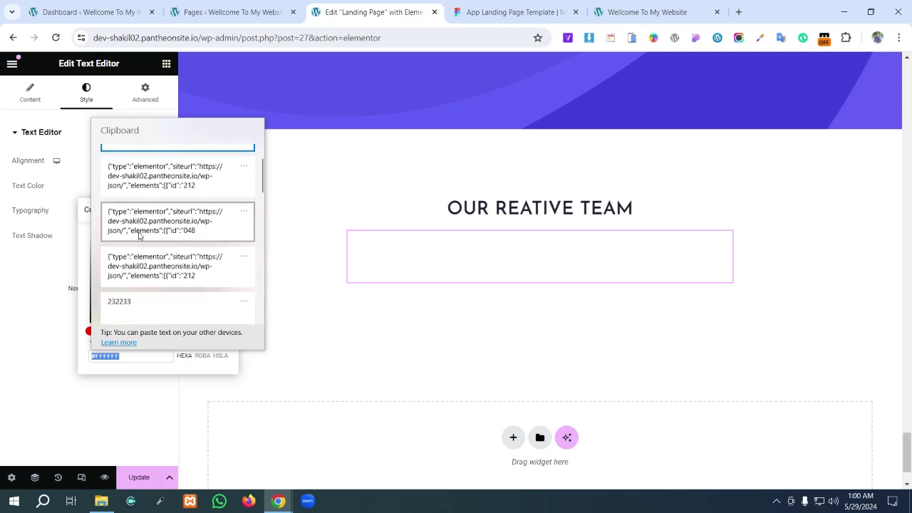
left_click(148, 194)
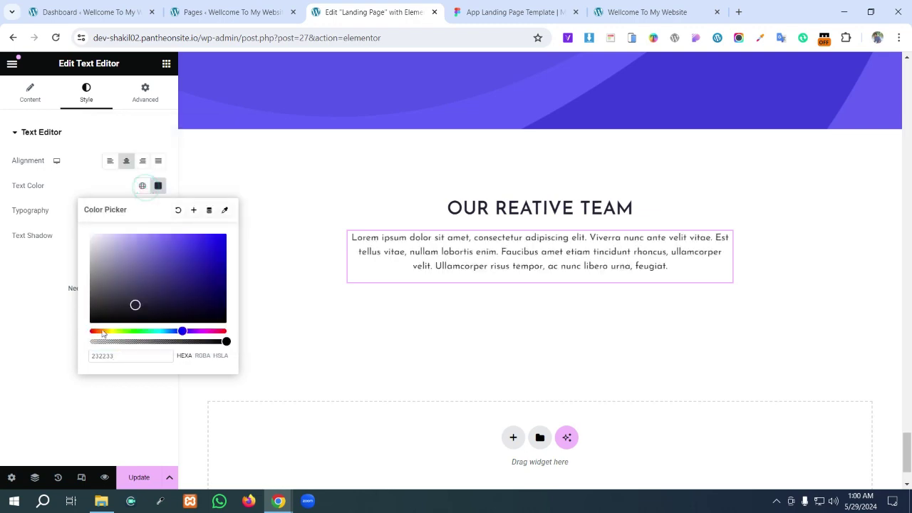
left_click(41, 346)
- Copy the grey 6C6C72 from Figma's intro paragraph and apply it as the text colour
left_click(481, 9)
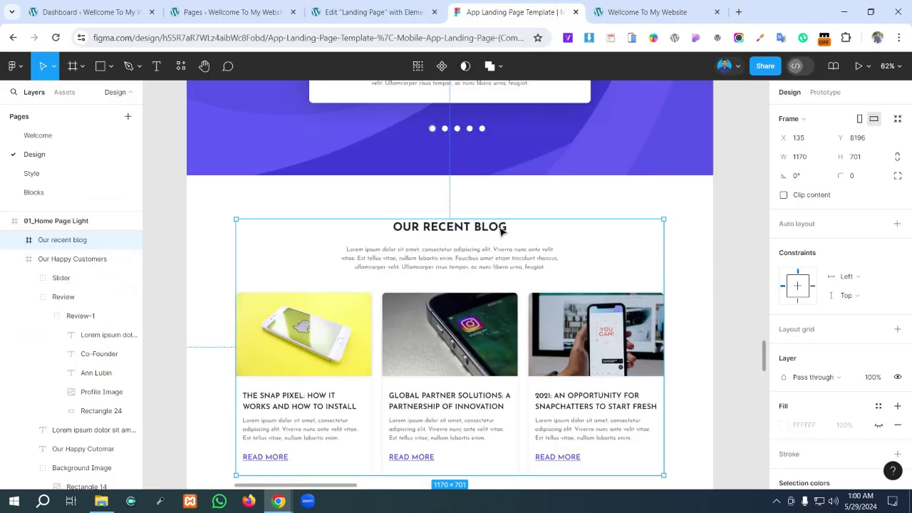
left_click(354, 7)
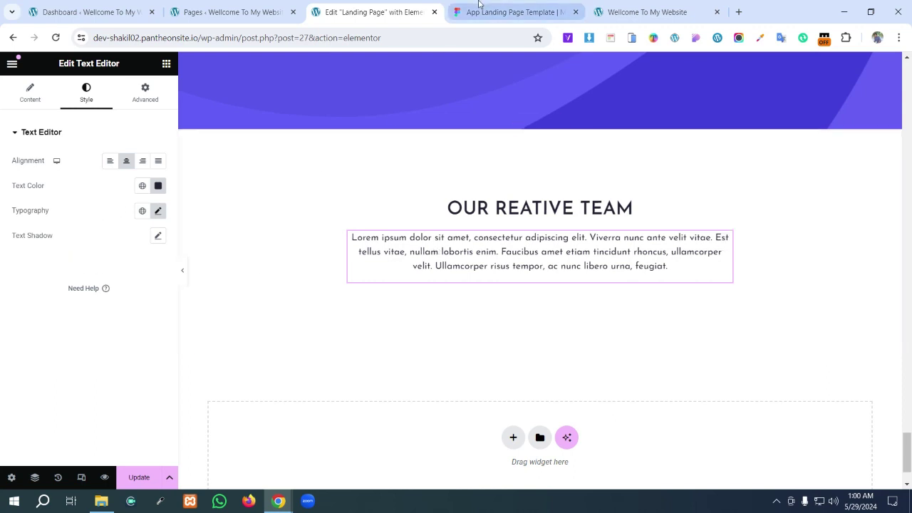
left_click(481, 9)
double_click(490, 270)
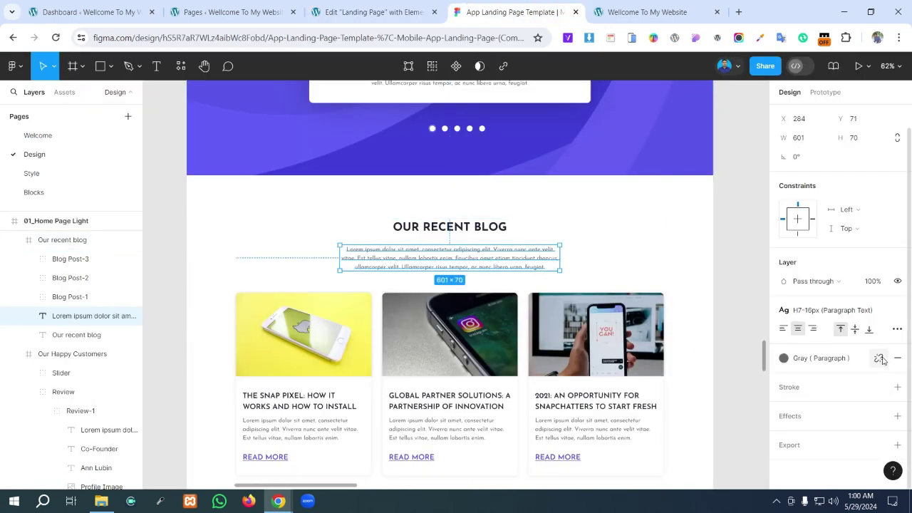
left_click(883, 358)
left_click(818, 379)
key("ctrl+c")
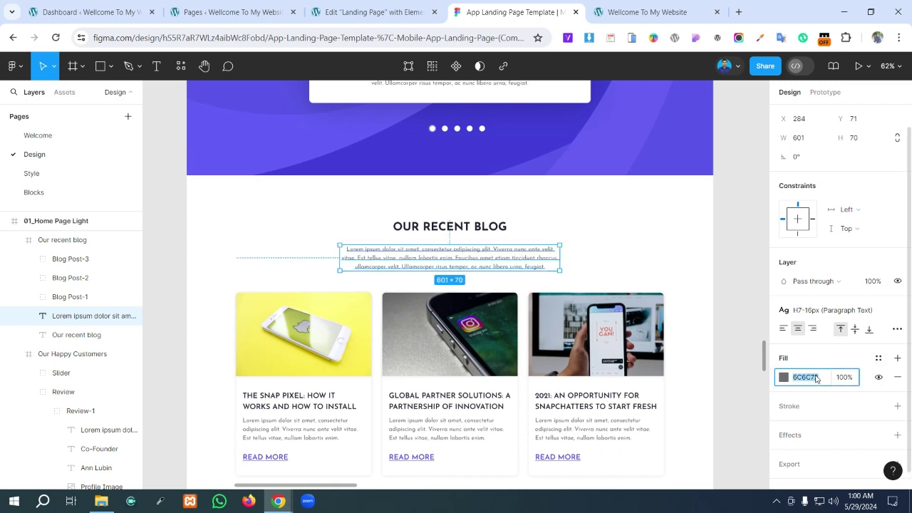
left_click(374, 12)
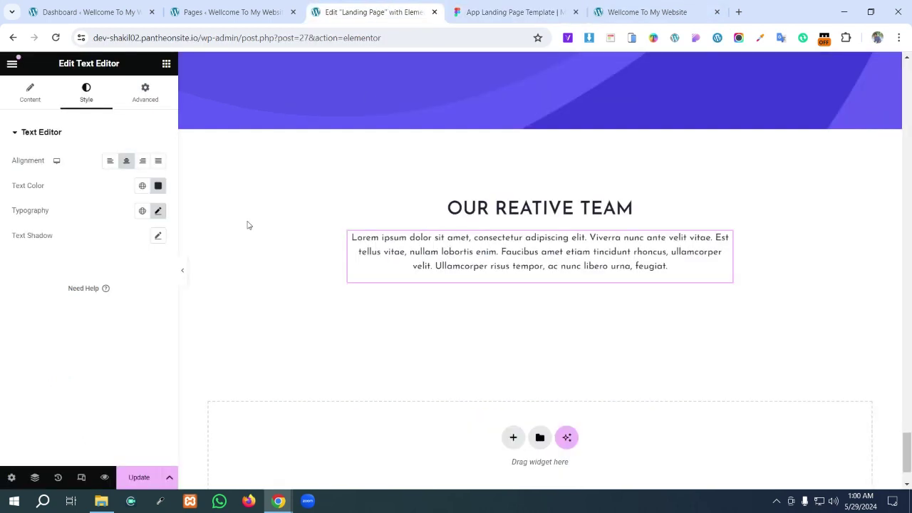
left_click(158, 186)
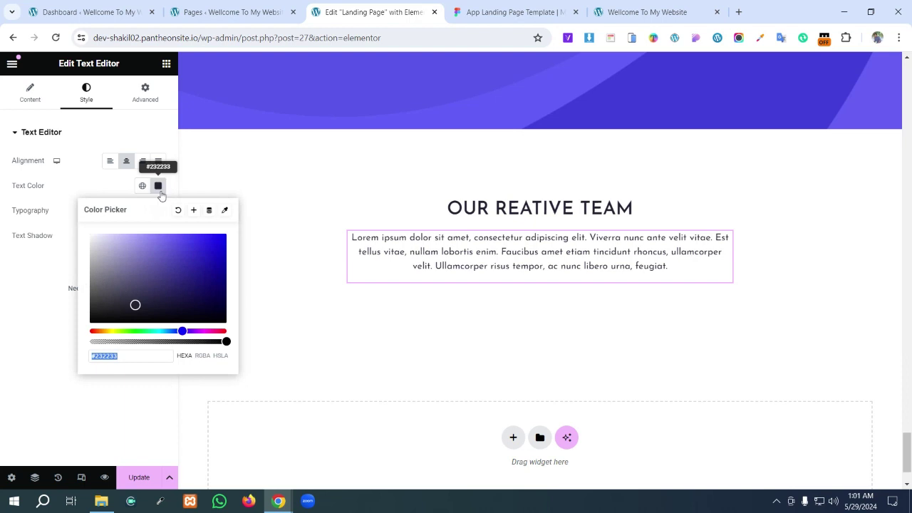
key("ctrl+v")
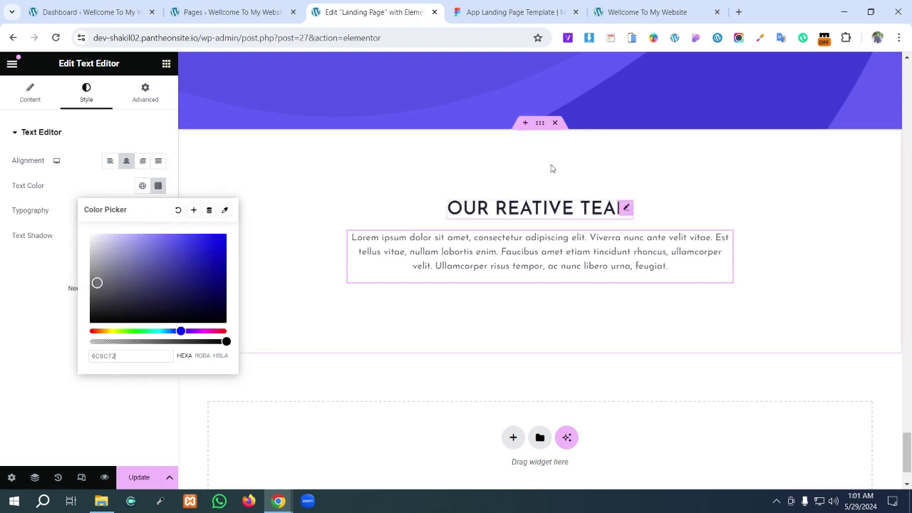
- Copy the OUR RECENT BLOG text from Figma and paste it as the heading's title
left_click(504, 7)
left_click(481, 227)
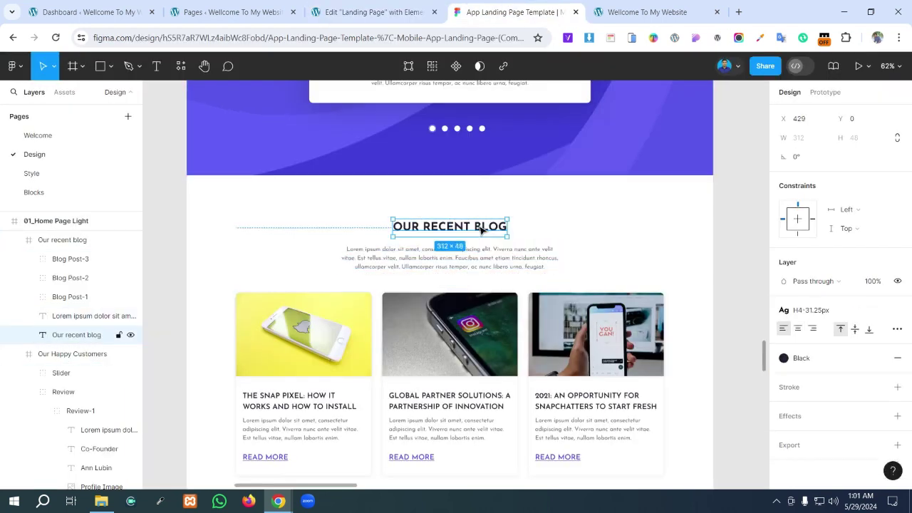
double_click(481, 226)
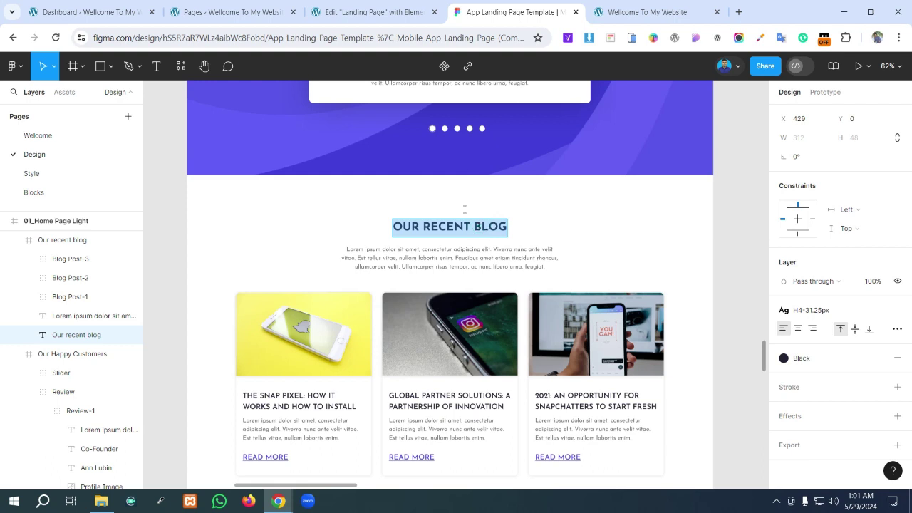
left_click(378, 11)
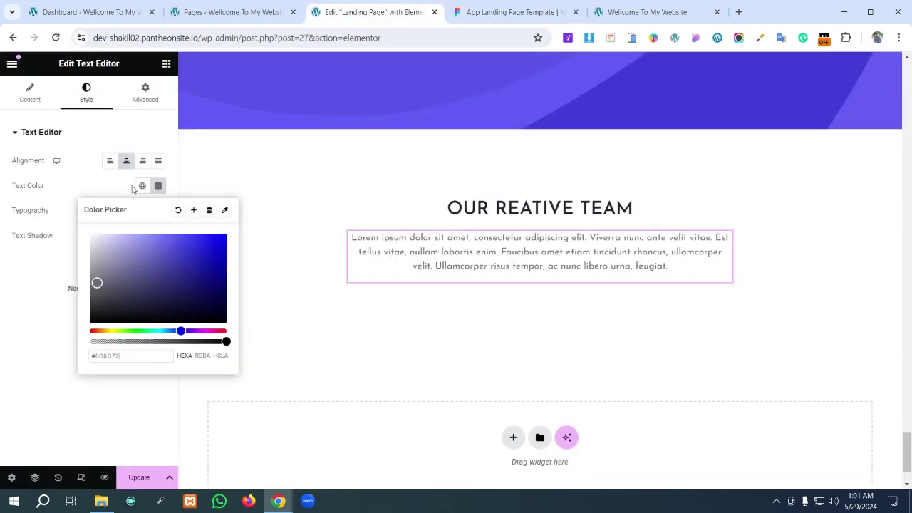
left_click(627, 208)
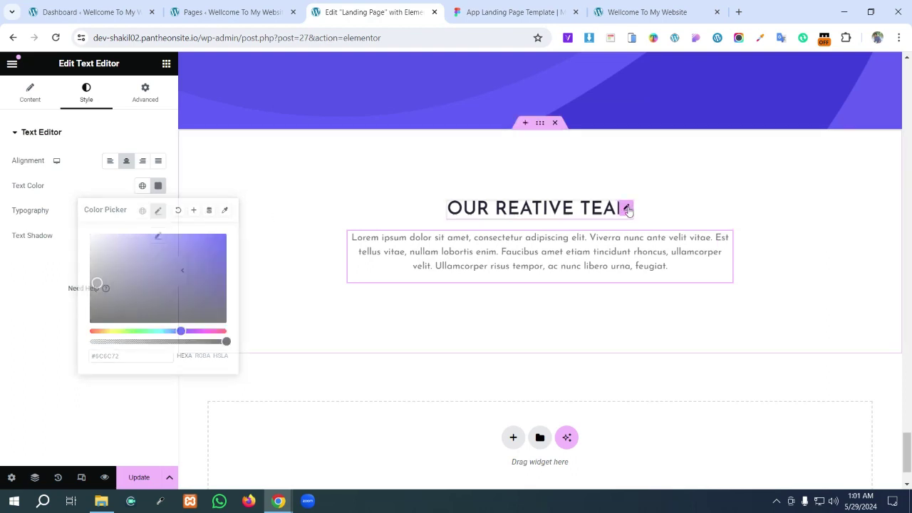
left_click(30, 91)
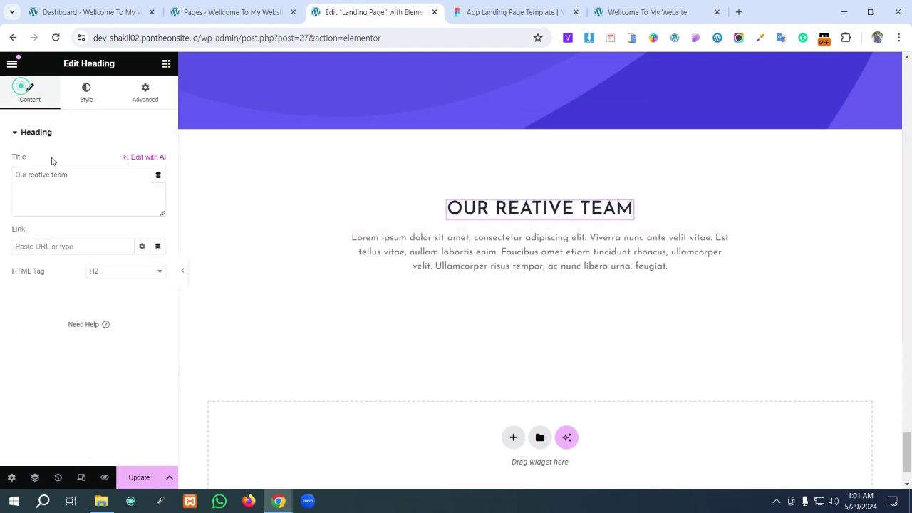
triple_click(70, 173)
type("Our recent blog")
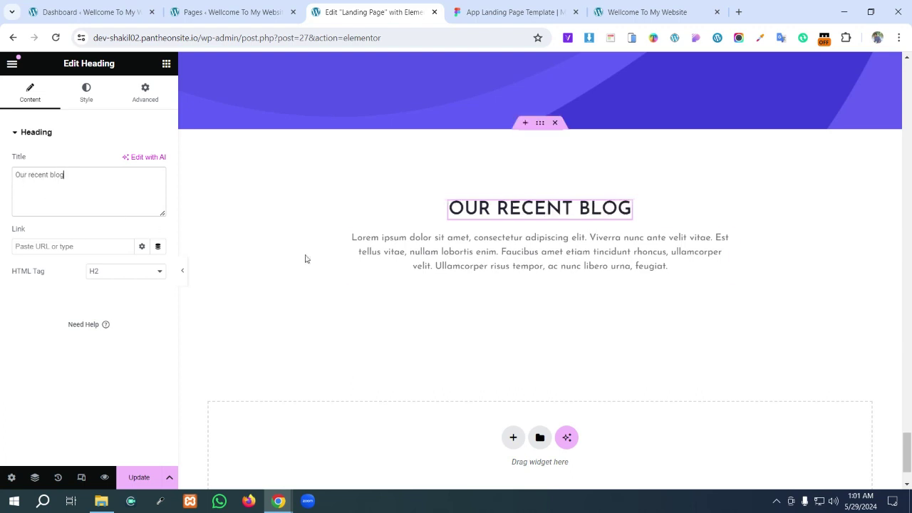
left_click(488, 6)
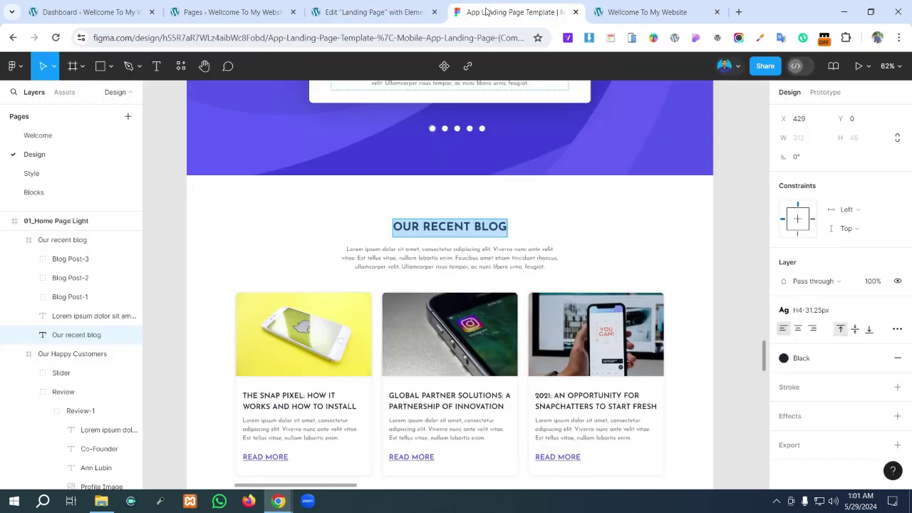
scroll(456, 388, "down", 3)
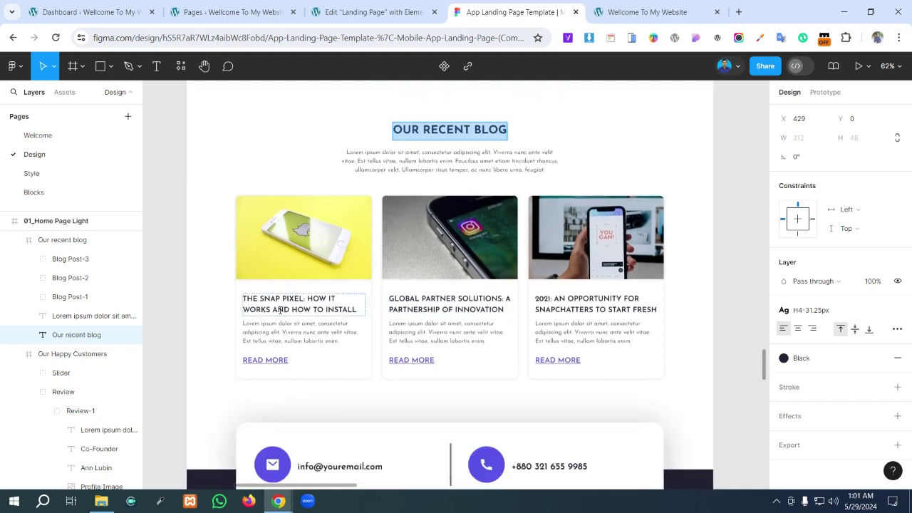
left_click(381, 7)
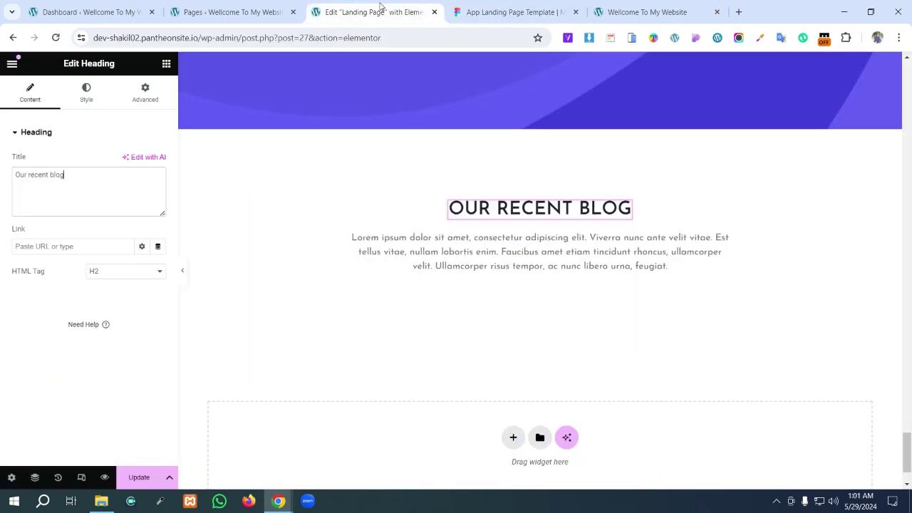
- Search the widgets panel for 'blog', then clear the search to list all widgets
left_click(166, 64)
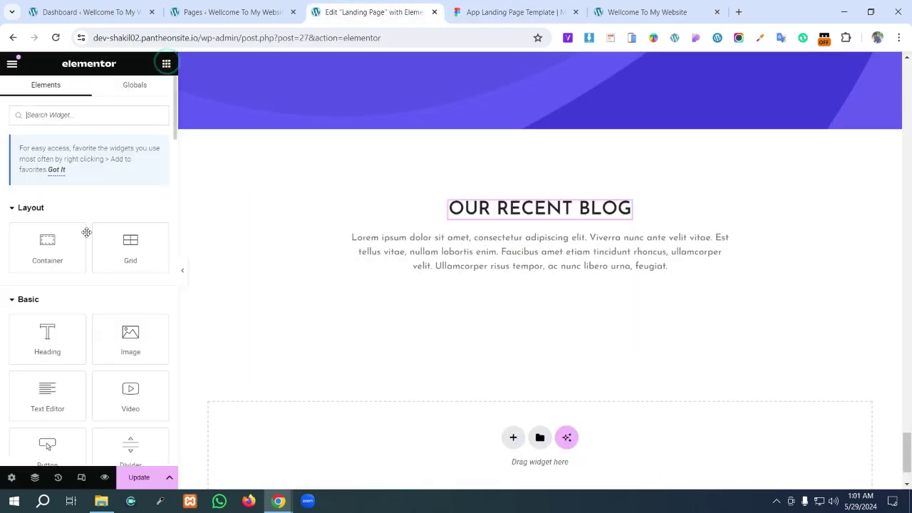
left_click(86, 109)
type("blo")
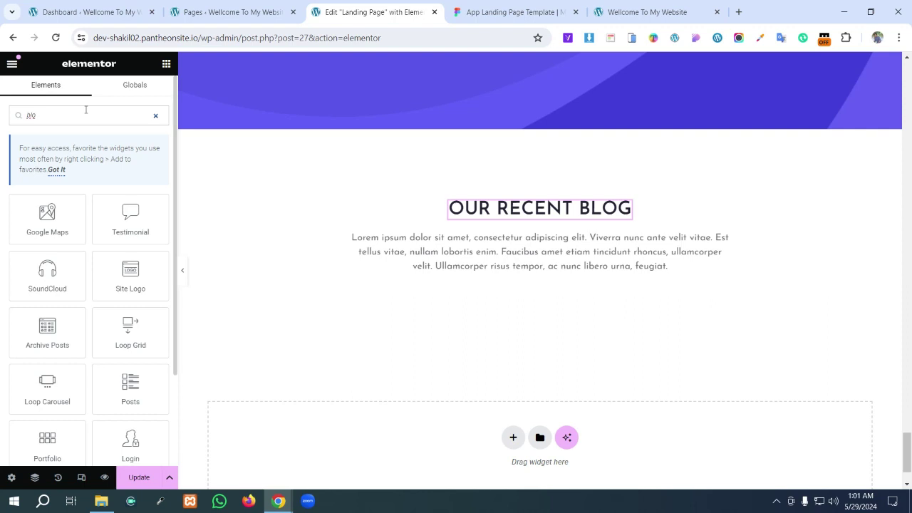
type("g")
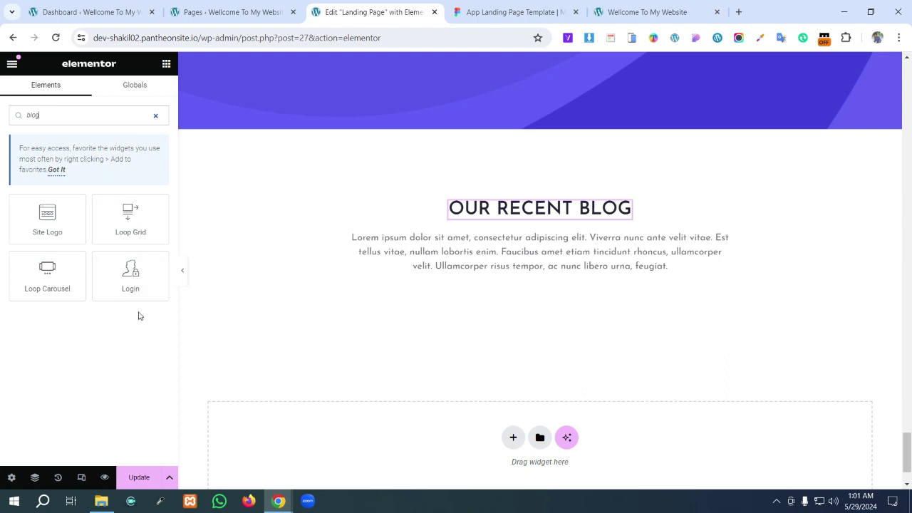
key("BackSpace")
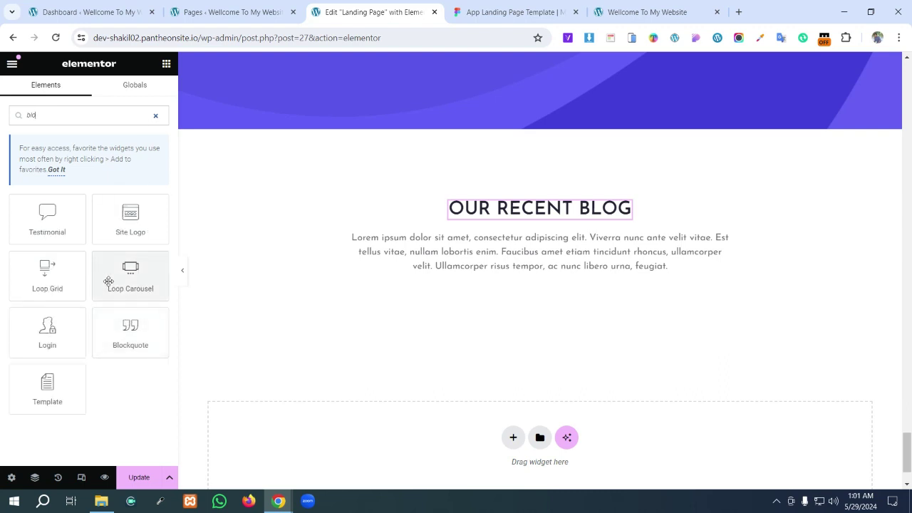
key("BackSpace")
key("BackSpace")
key("BackSpace")
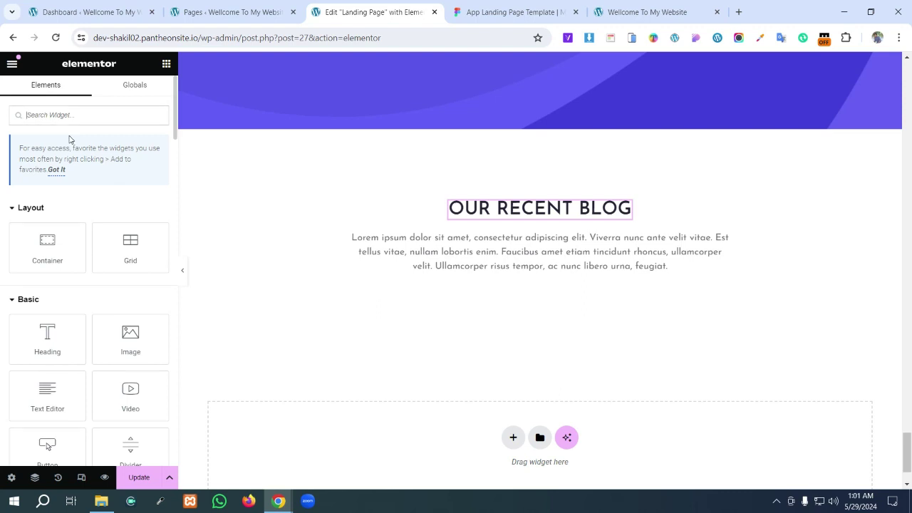
type("g")
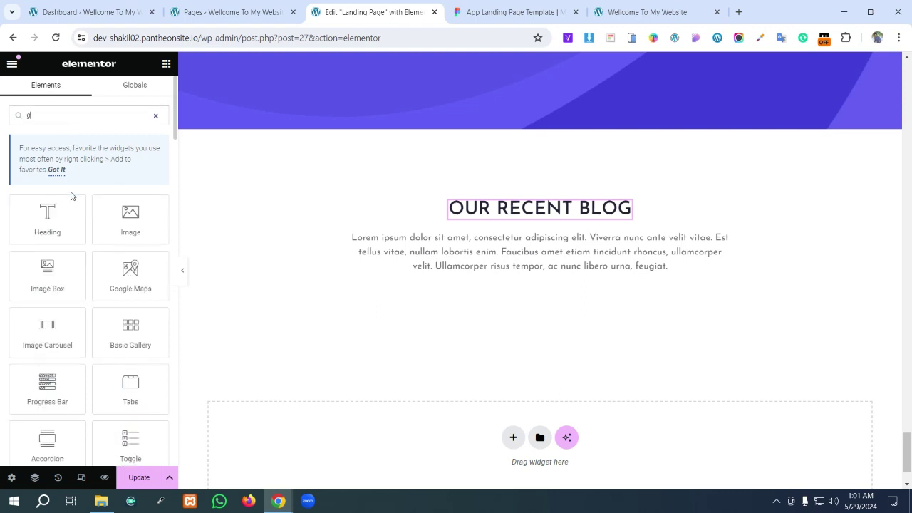
scroll(136, 242, "down", 3)
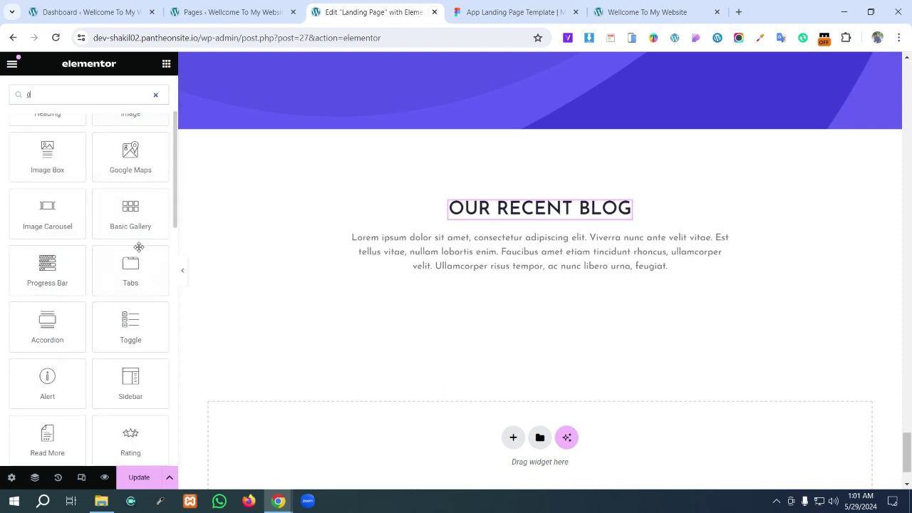
scroll(139, 249, "down", 5)
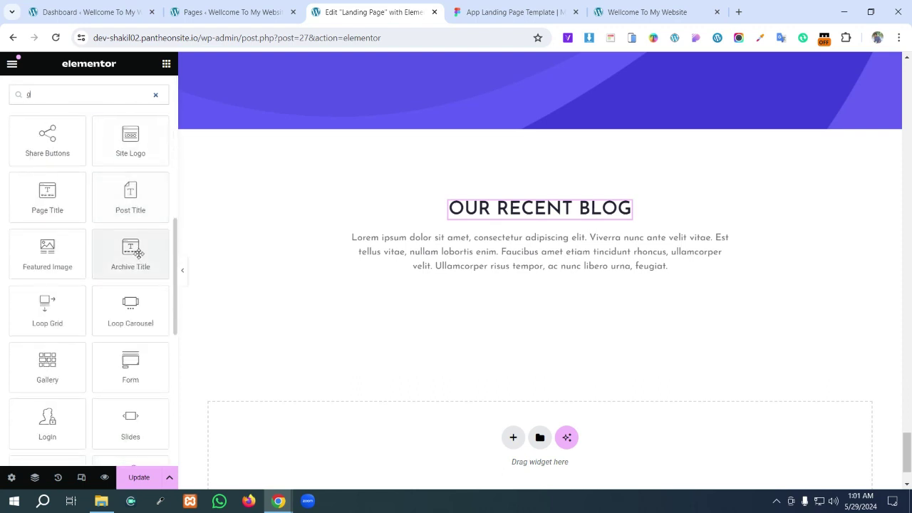
scroll(138, 254, "up", 10)
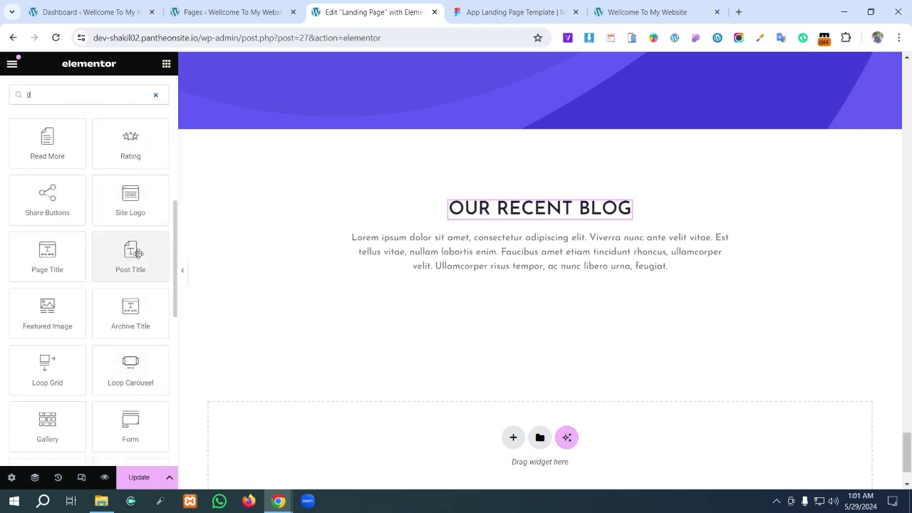
scroll(129, 250, "up", 1)
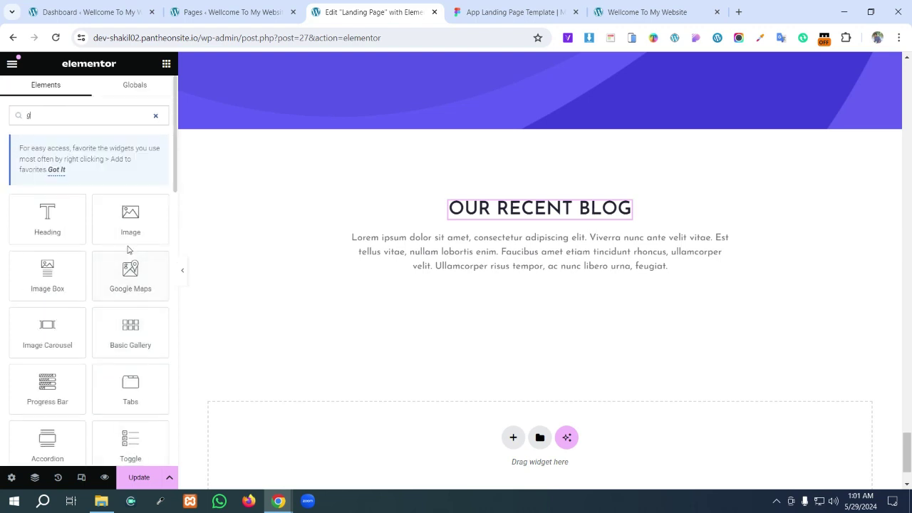
left_click(156, 116)
- Drag the Posts widget into the section below the intro text
scroll(79, 260, "down", 5)
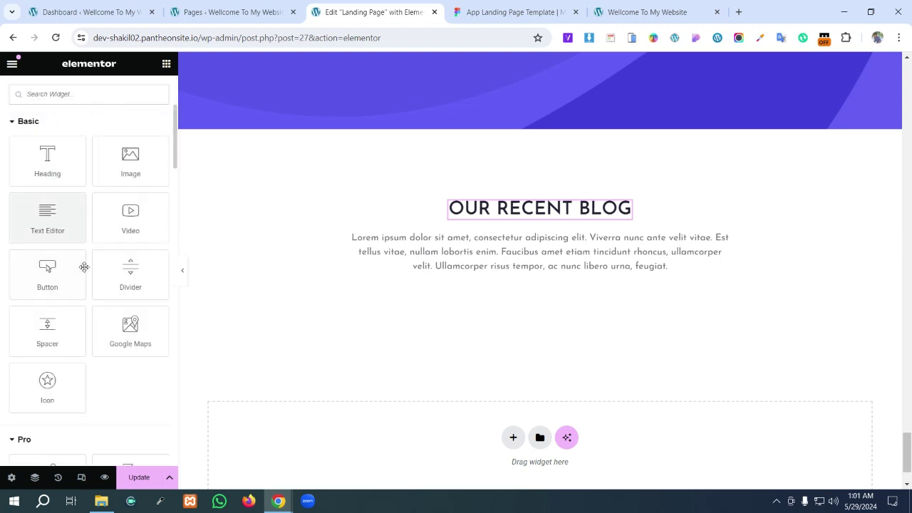
scroll(89, 280, "down", 2)
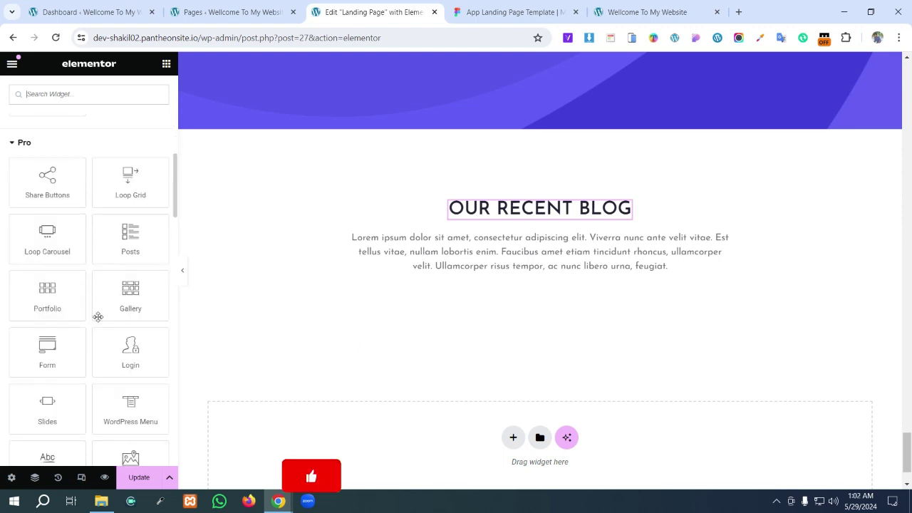
left_click_drag(136, 242, 437, 320)
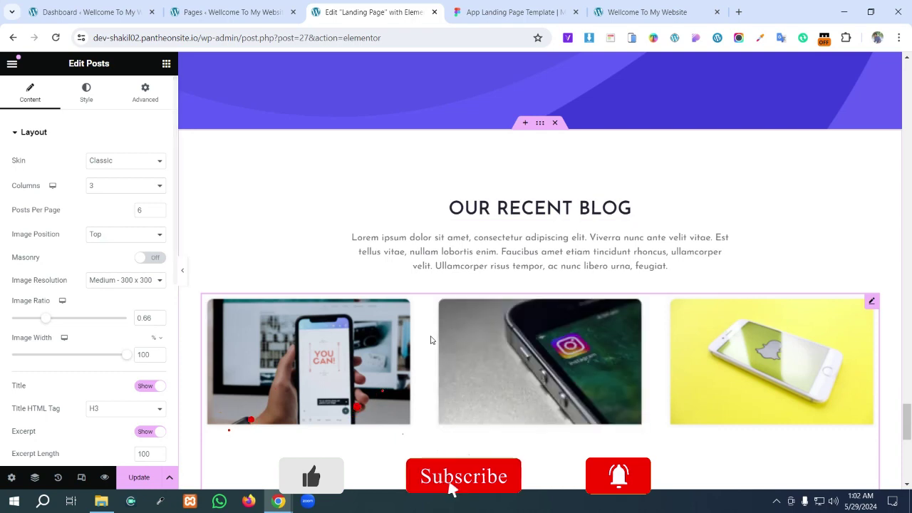
scroll(446, 317, "down", 3)
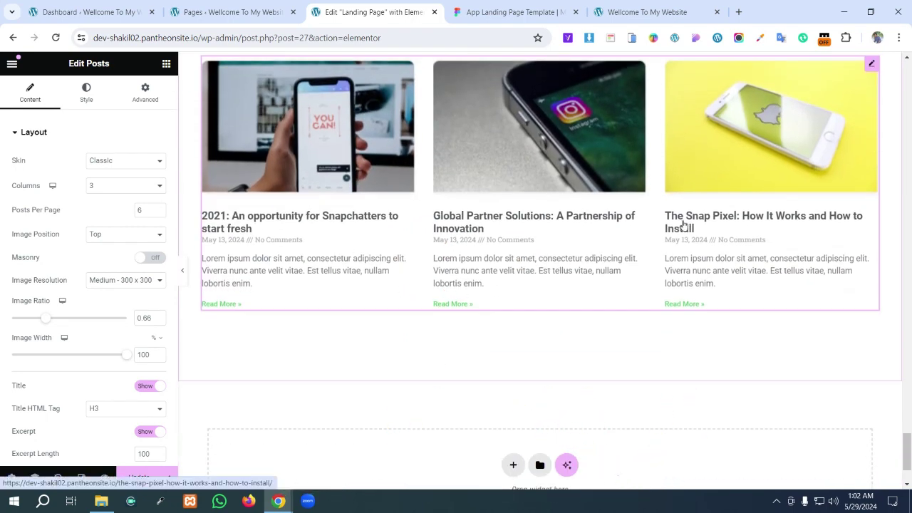
scroll(683, 230, "up", 1)
scroll(683, 234, "up", 1)
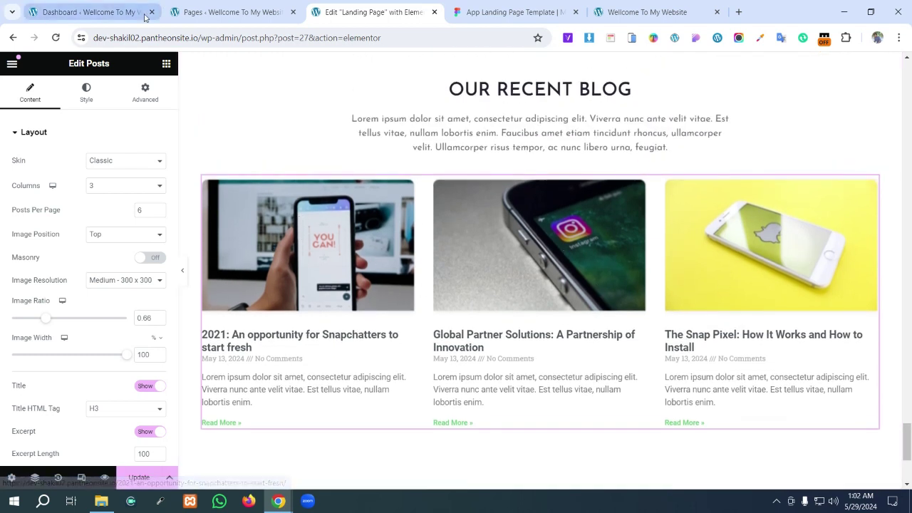
left_click(112, 16)
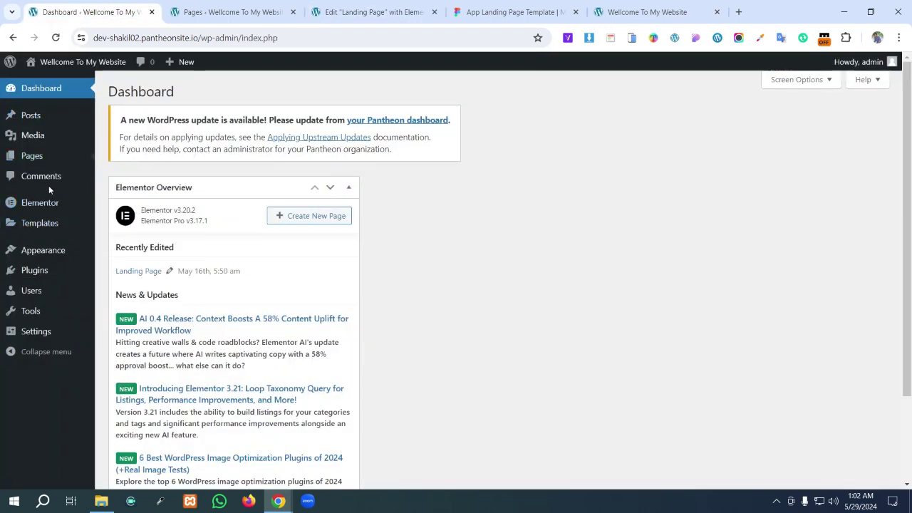
- Open All Posts in a new tab and compare the three published posts with the grid
mouse_move(41, 121)
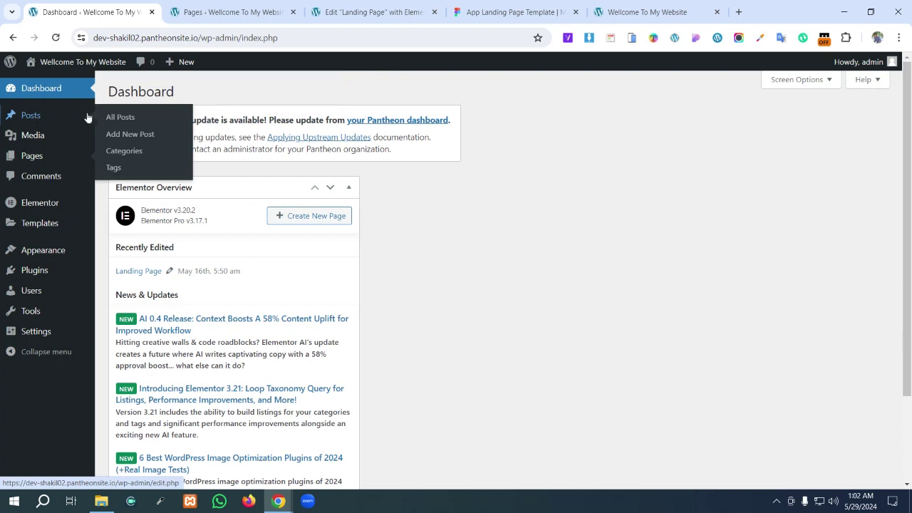
right_click(115, 119)
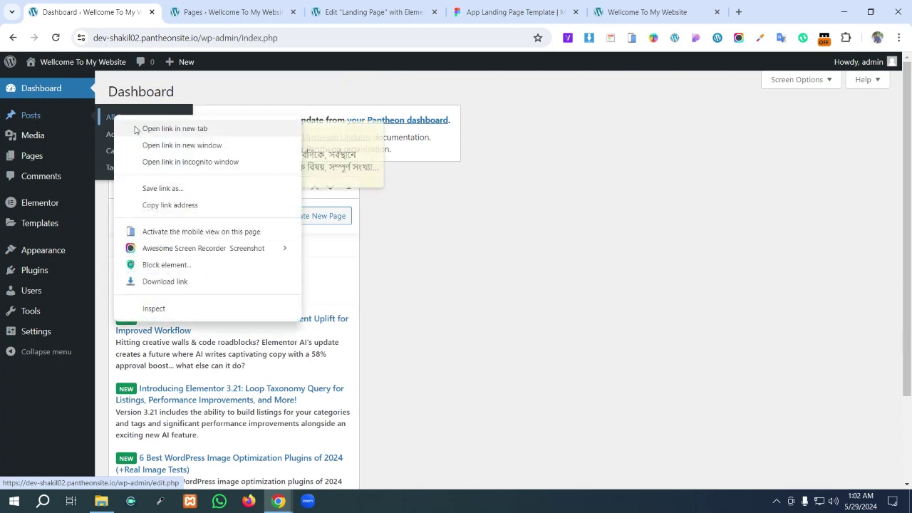
left_click(131, 128)
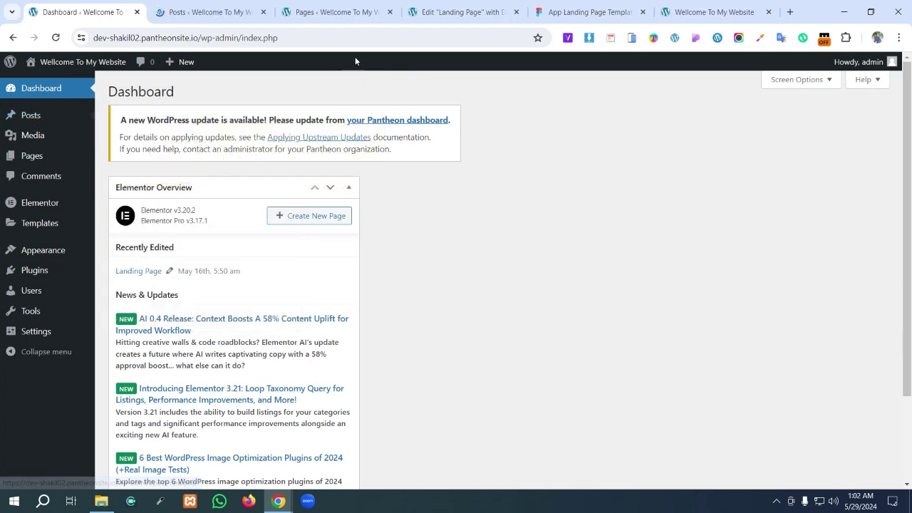
left_click(214, 12)
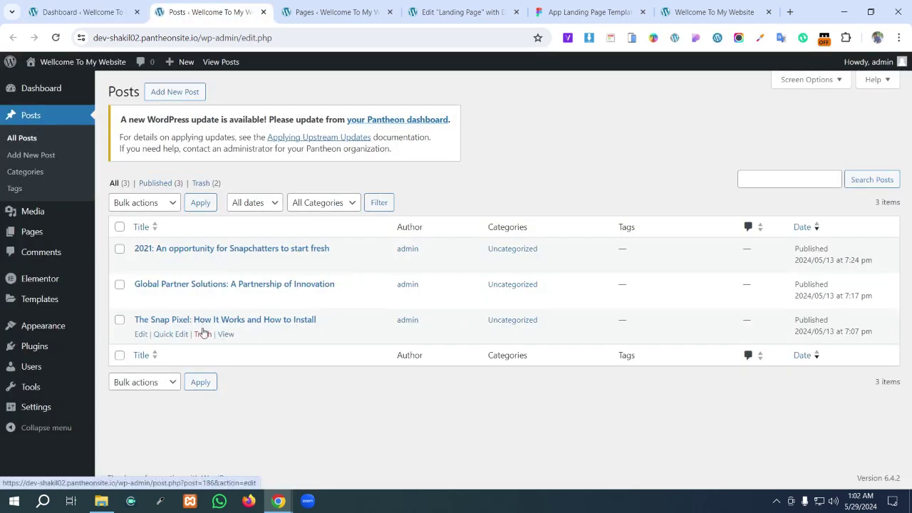
left_click(78, 6)
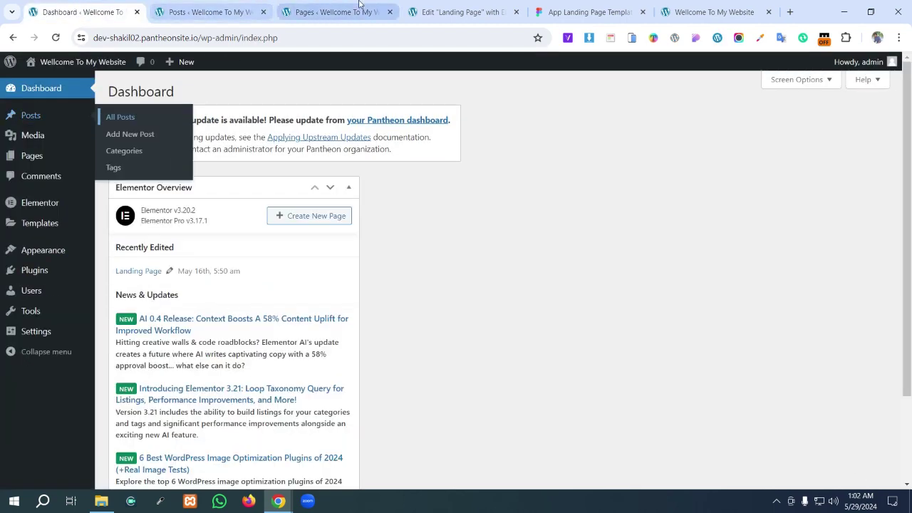
left_click(362, 7)
left_click(450, 6)
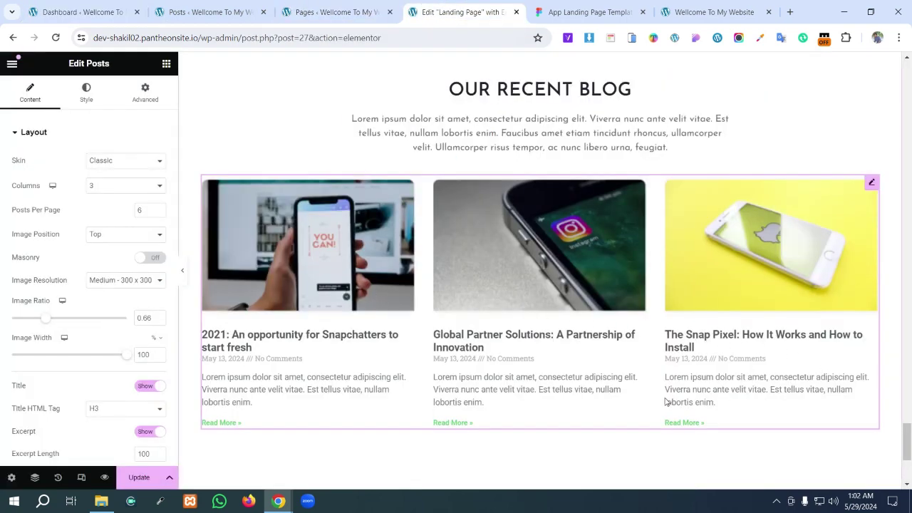
left_click(228, 10)
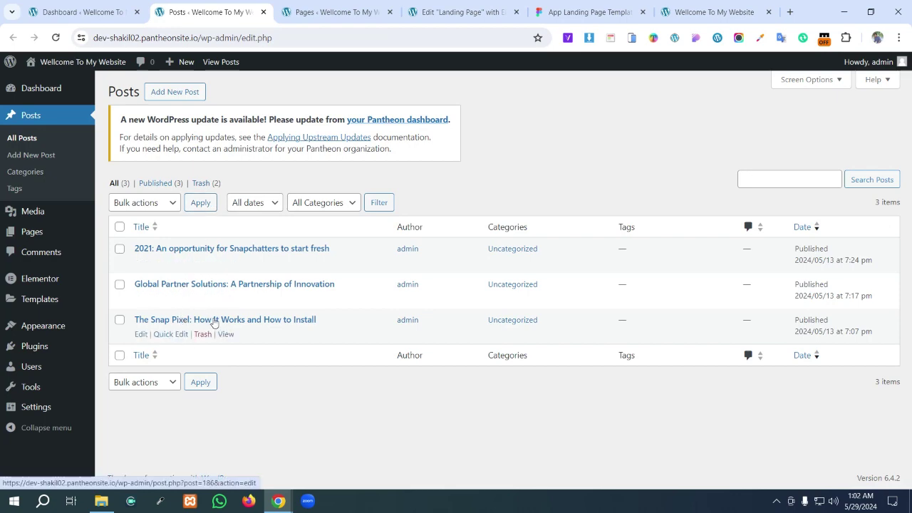
left_click(335, 11)
left_click(462, 11)
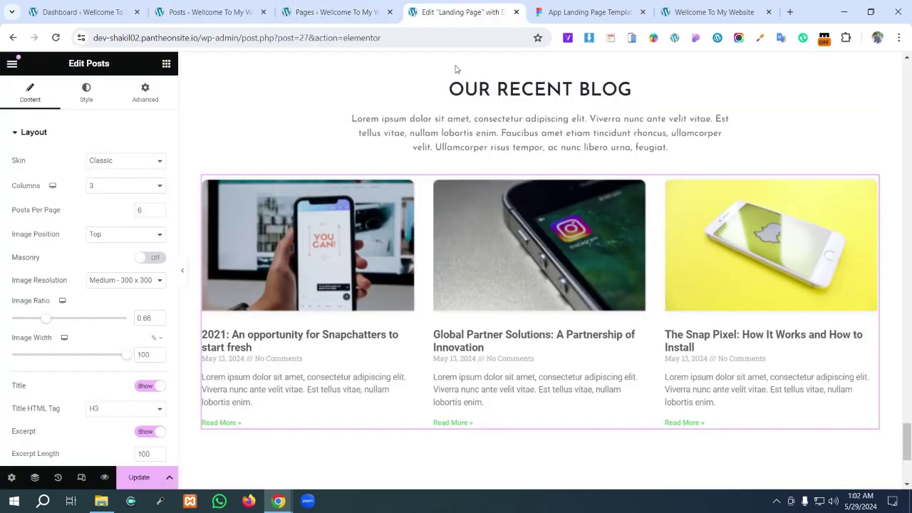
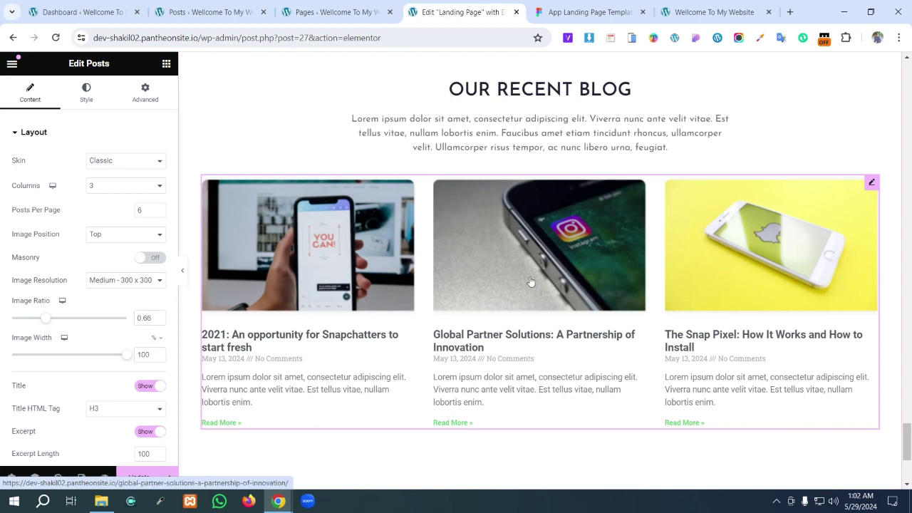
- Glance at the WordPress pages list and the Figma design, then return to the landing page editor
scroll(570, 281, "down", 2)
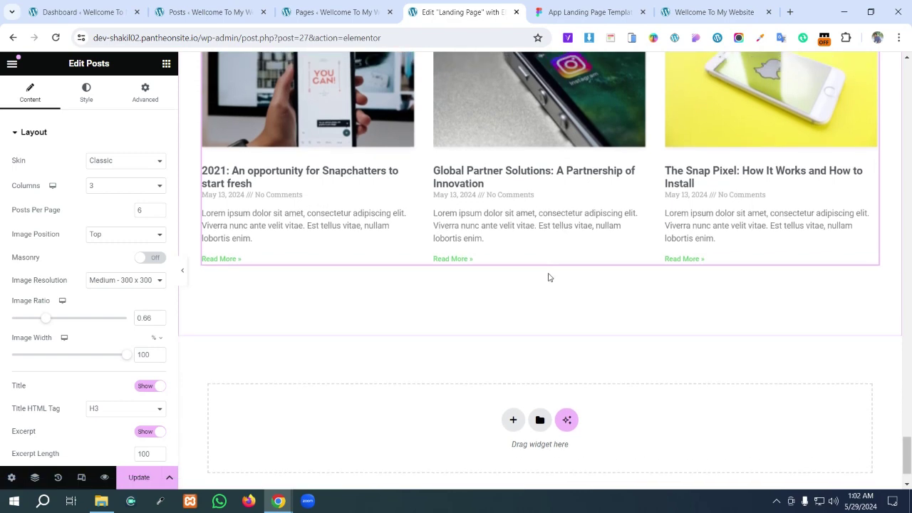
scroll(464, 265, "up", 1)
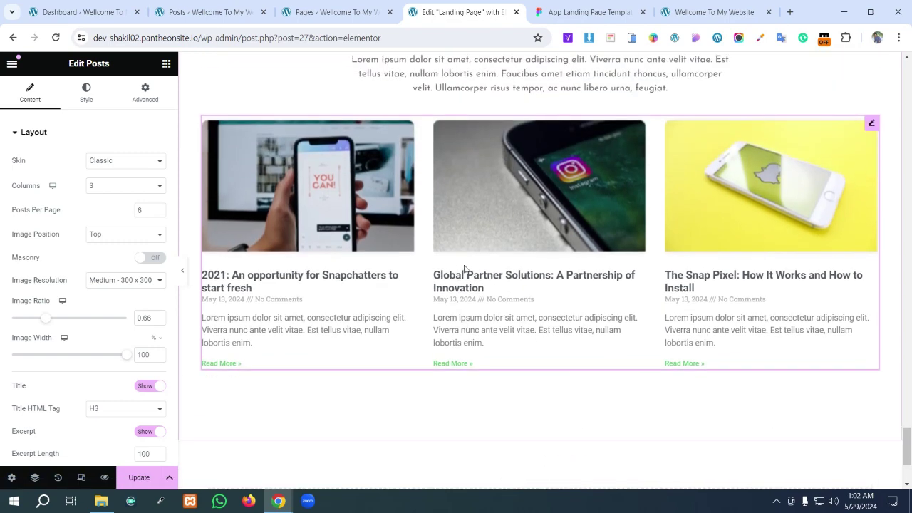
left_click(339, 6)
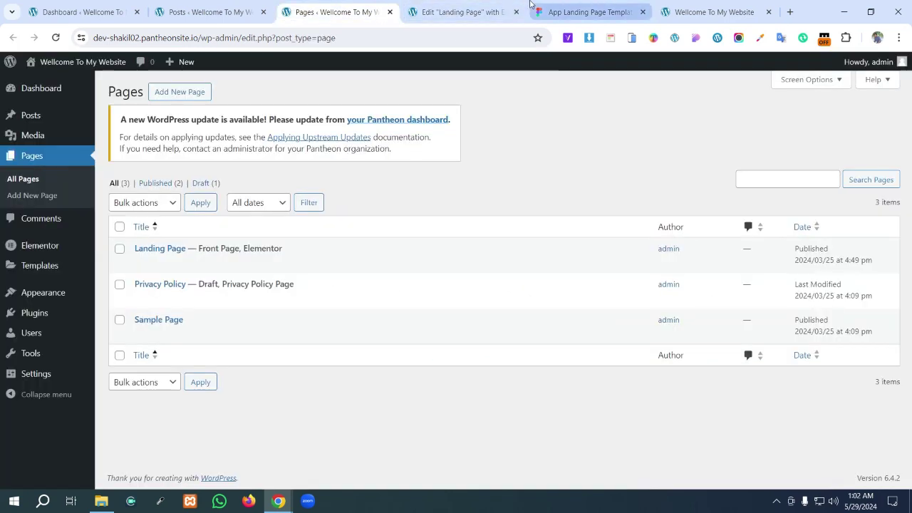
left_click(578, 7)
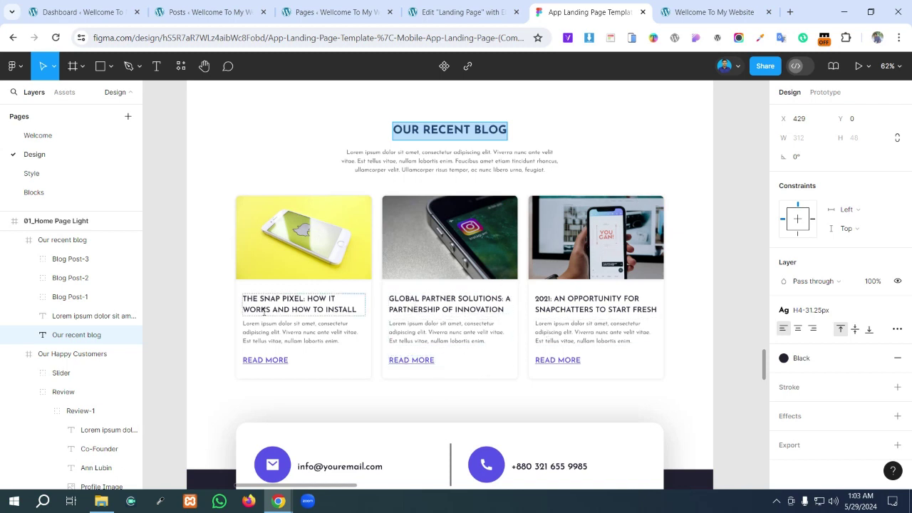
left_click(356, 9)
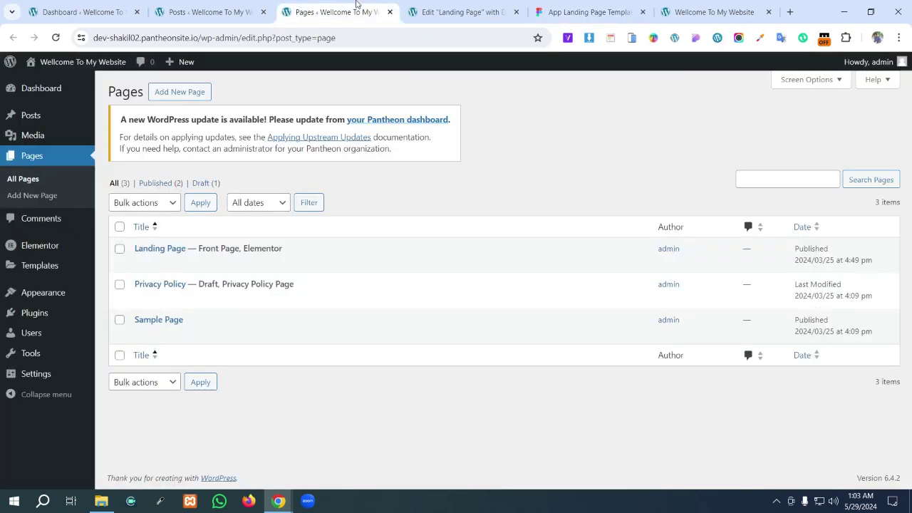
left_click(448, 12)
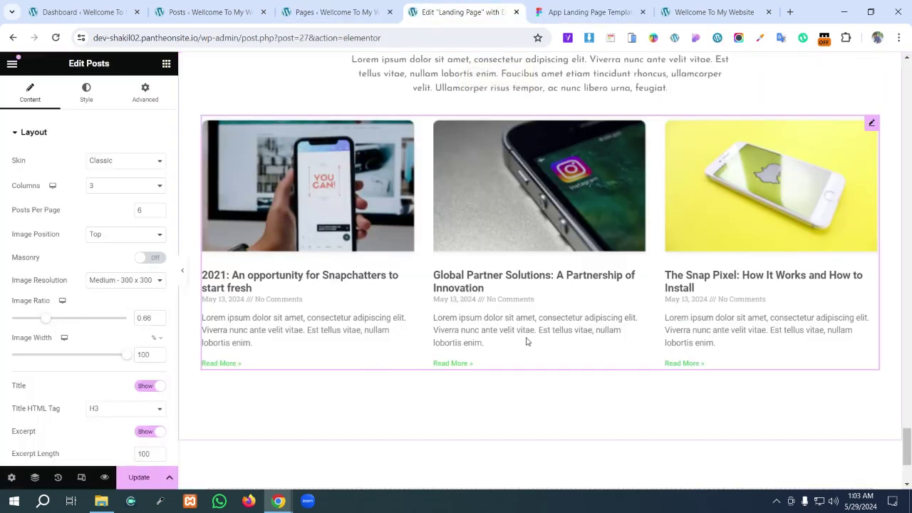
- Try the Cards and Full Content post skins, then go back to Classic
left_click(124, 160)
left_click(123, 182)
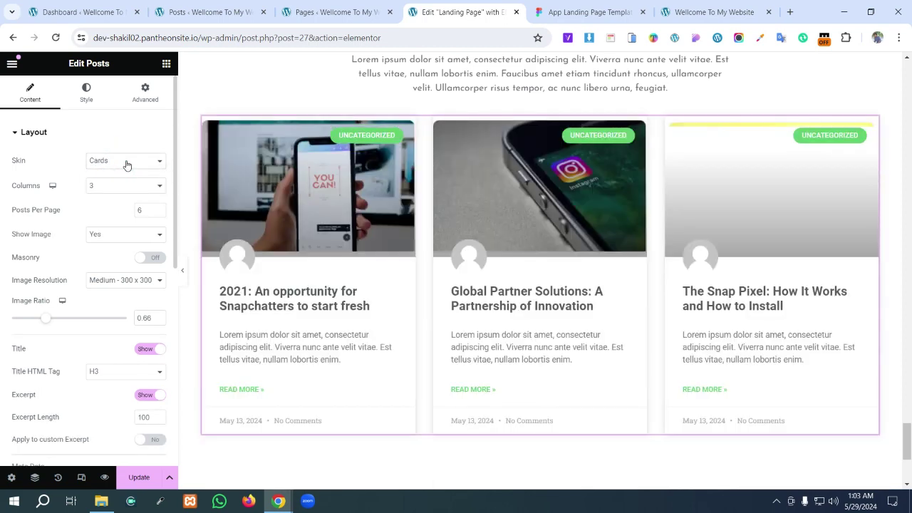
left_click(126, 162)
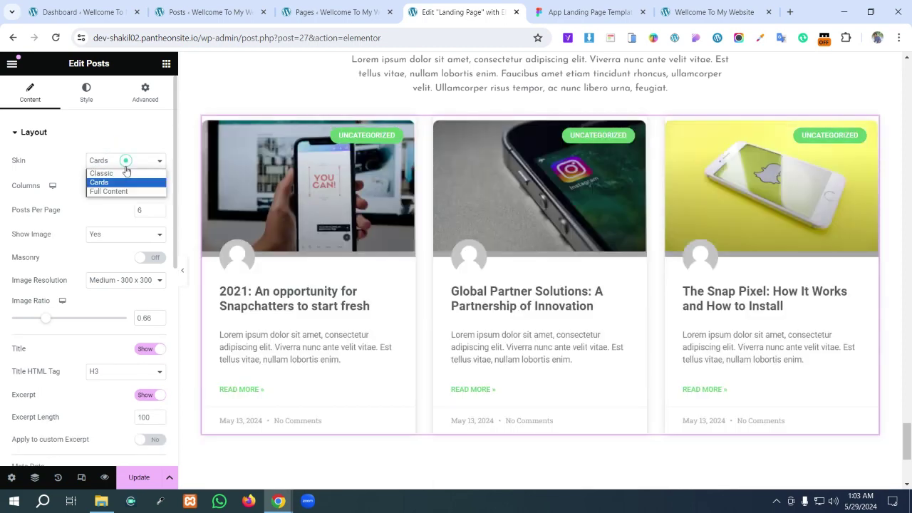
left_click(124, 192)
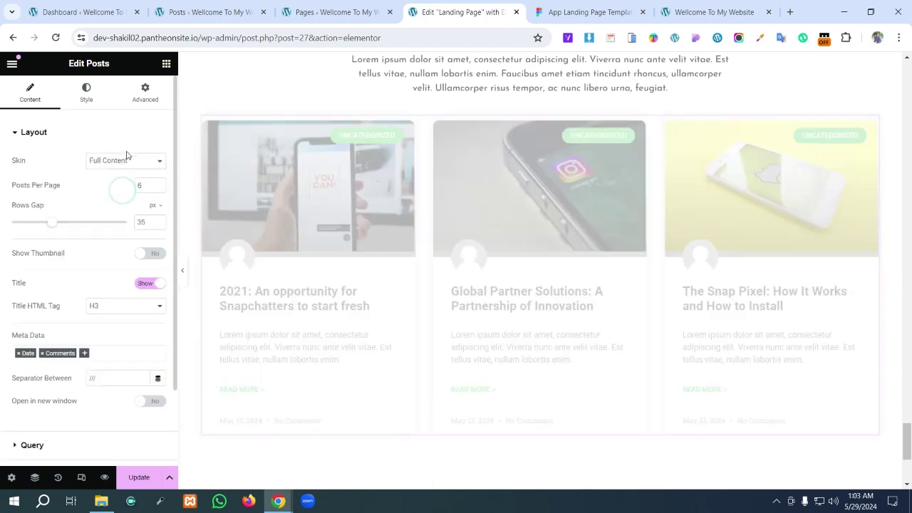
left_click(126, 169)
left_click(124, 171)
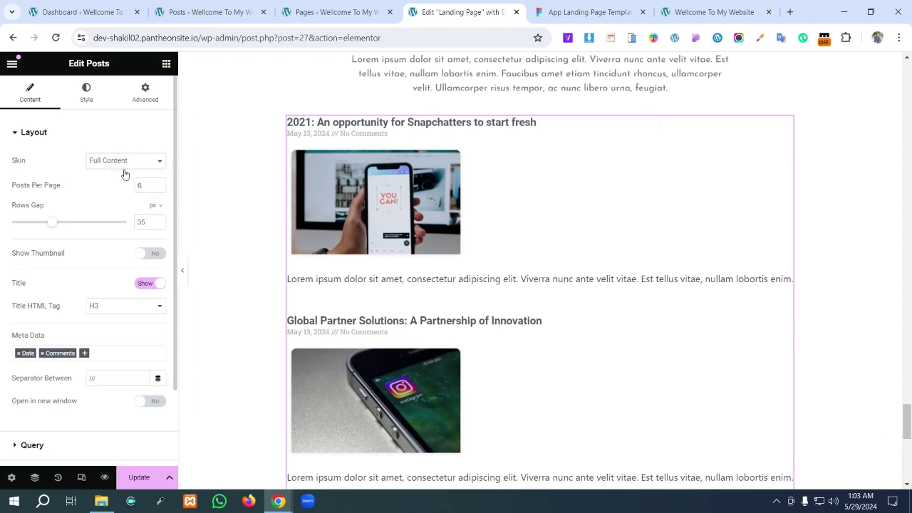
- Preview the posts in one column, restore three columns, and check posts per page is 6
left_click(103, 190)
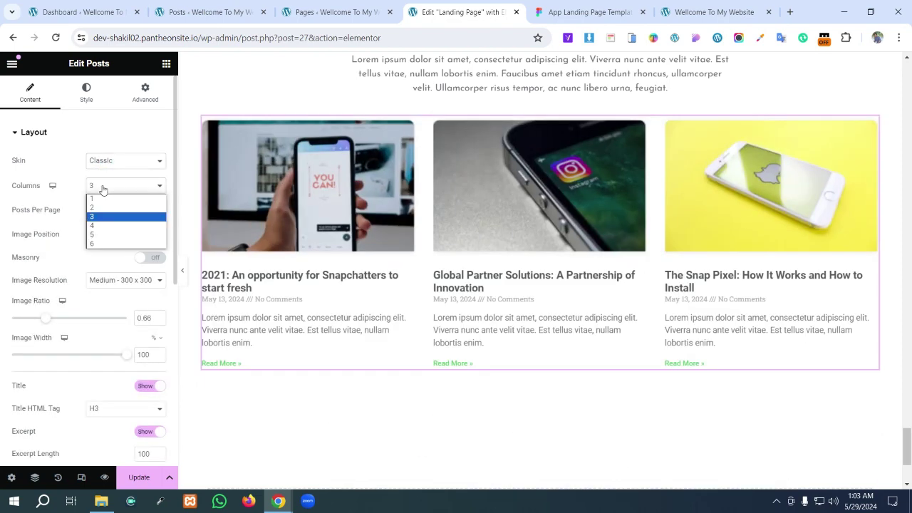
left_click(95, 198)
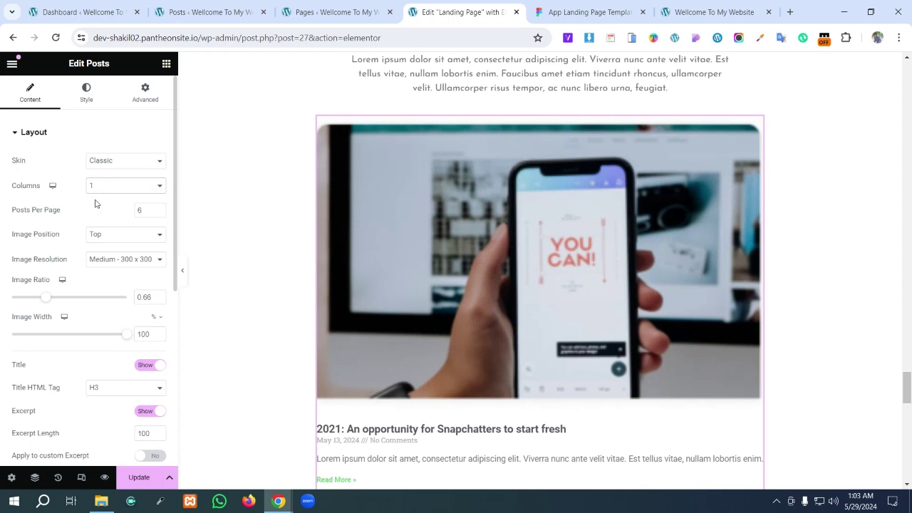
left_click(99, 189)
left_click(98, 212)
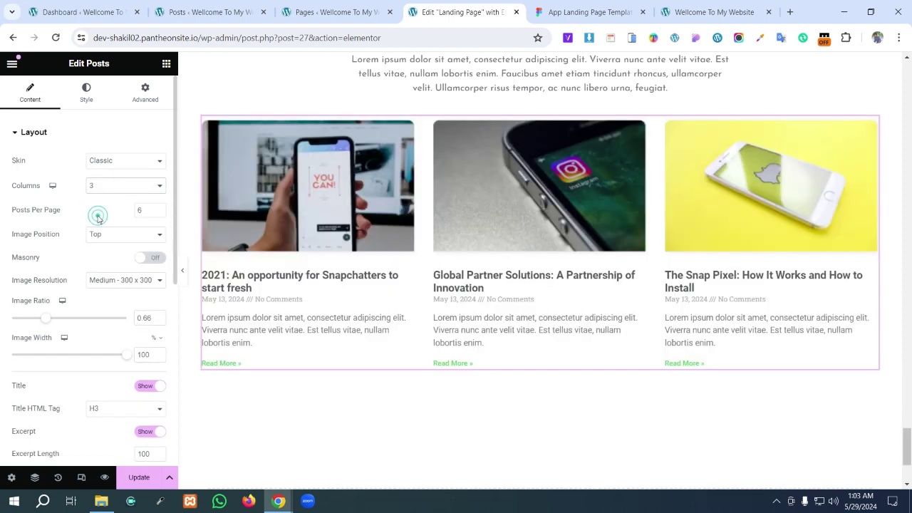
double_click(142, 210)
- Try post images to the left of the text, then put them back on top
left_click(101, 235)
left_click(102, 251)
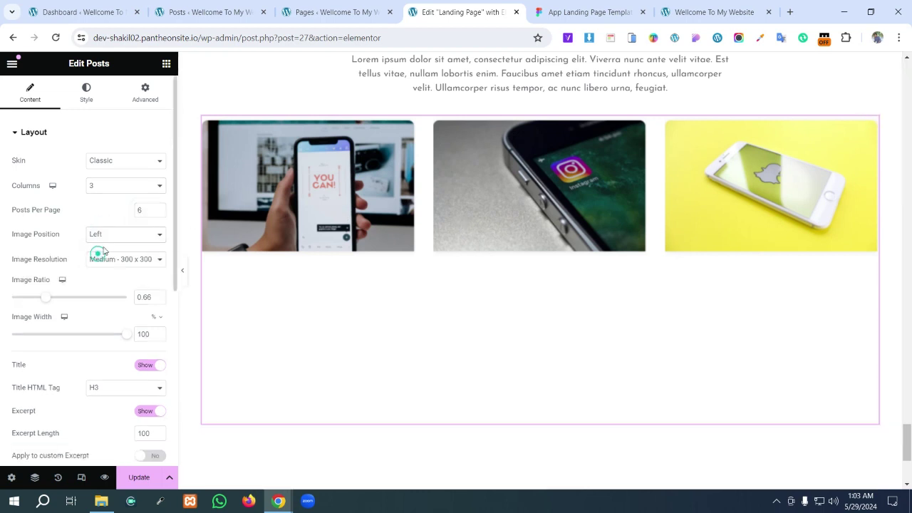
left_click(107, 236)
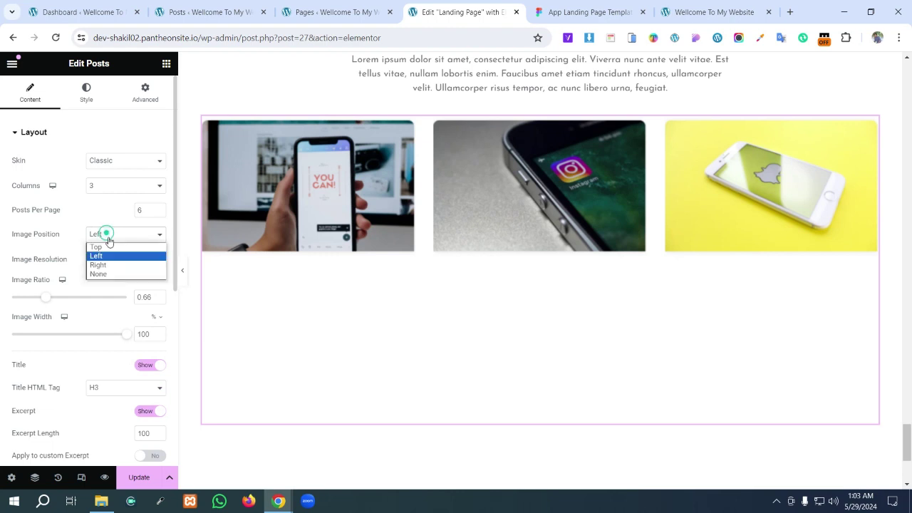
left_click(107, 248)
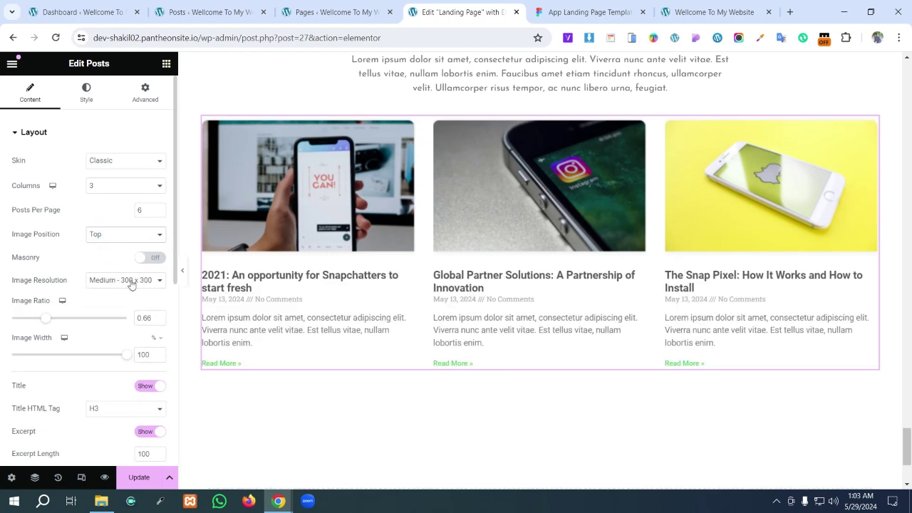
- Remove the Date and Comments items from the posts' meta data
scroll(130, 273, "down", 3)
scroll(130, 272, "down", 1)
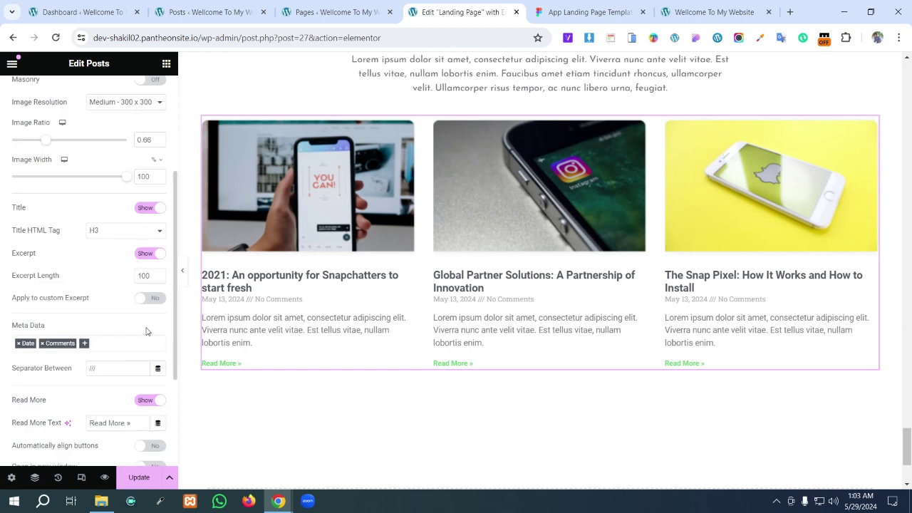
scroll(129, 305, "down", 3)
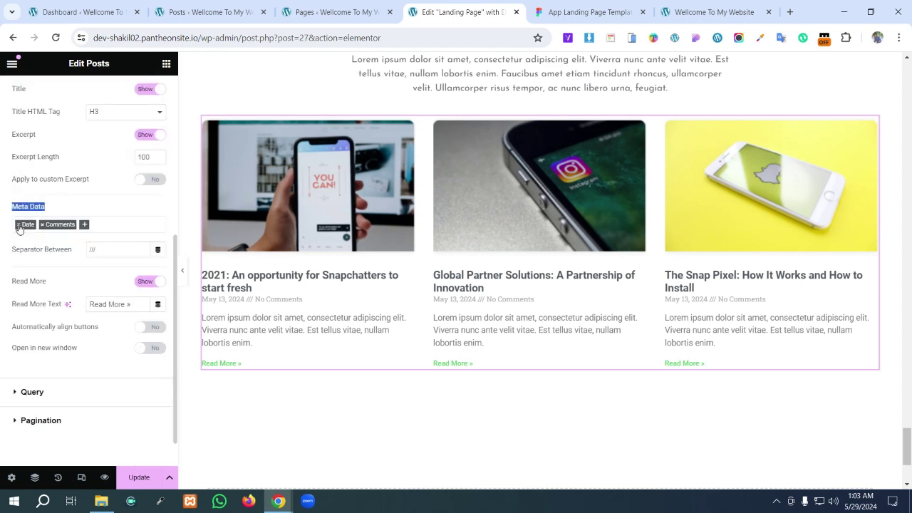
left_click(19, 226)
left_click(19, 226)
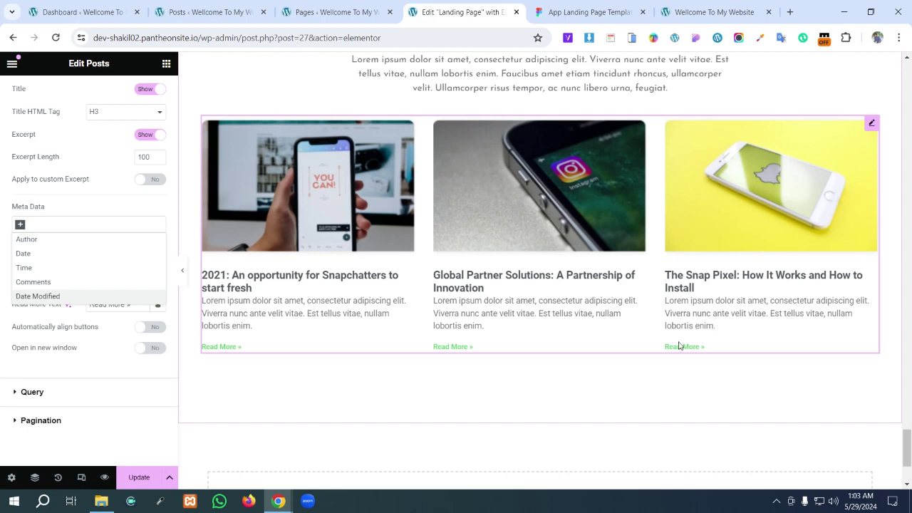
left_click(94, 369)
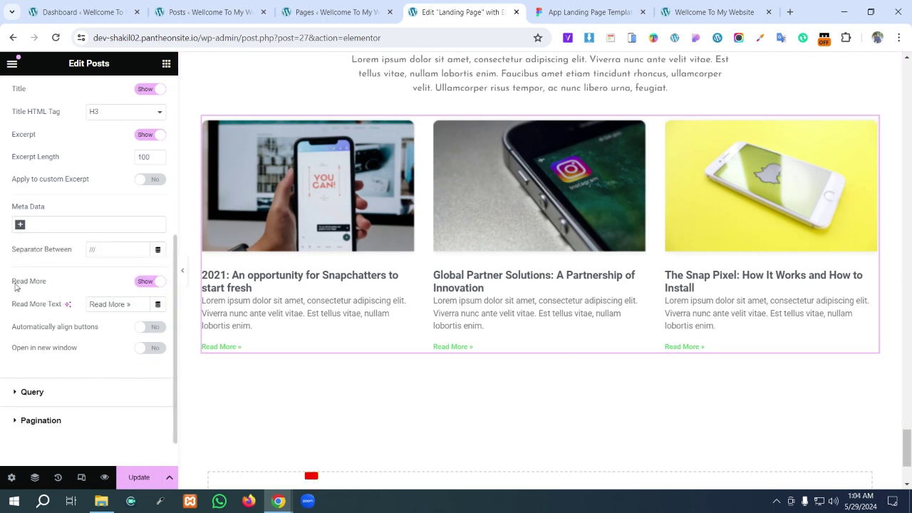
left_click_drag(11, 282, 47, 283)
- Set the posts grid column gap to 82 and row gap to 58
scroll(87, 134, "up", 10)
left_click(87, 94)
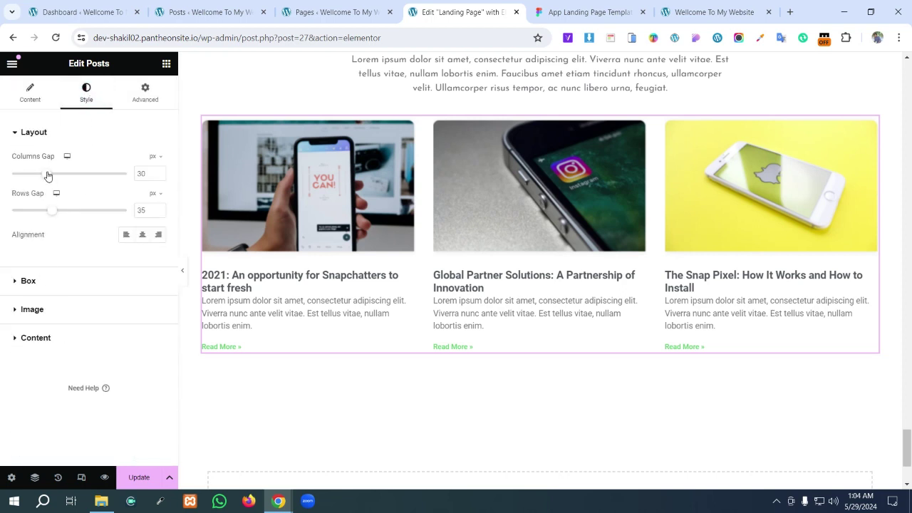
mouse_move(47, 176)
left_mouse_down()
mouse_move(107, 175)
mouse_move(47, 174)
left_mouse_up()
mouse_move(50, 215)
left_mouse_down()
mouse_move(72, 214)
mouse_move(42, 211)
mouse_move(56, 216)
left_mouse_up()
- Set the post box padding to 0 and card content padding to 20 on all sides
left_click(16, 281)
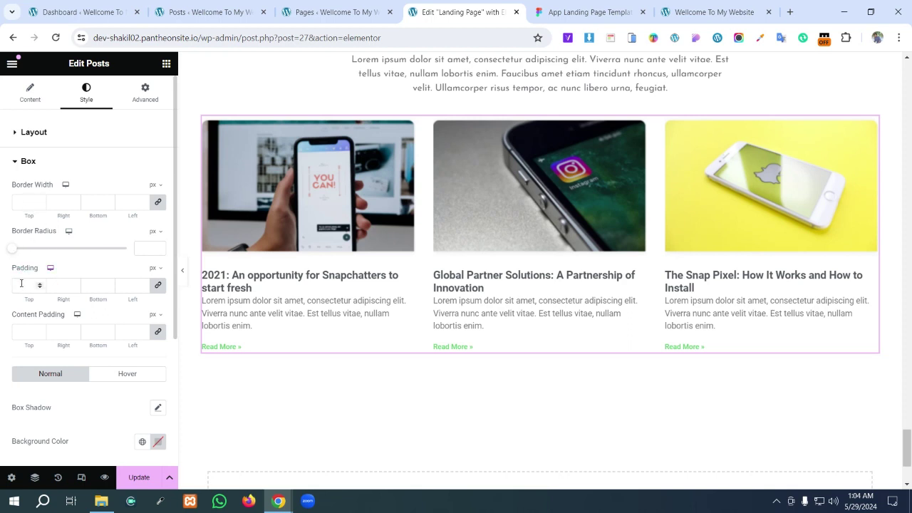
left_click(21, 283)
type("20")
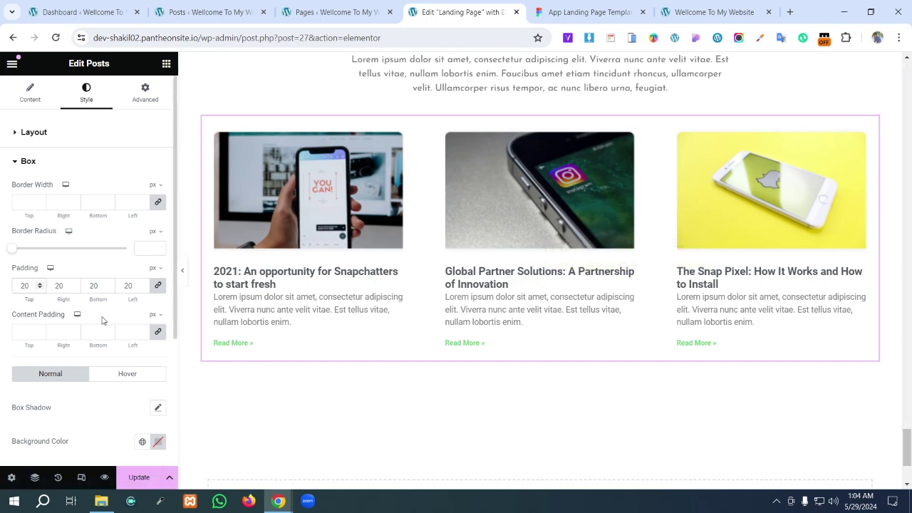
left_click(27, 331)
type("20")
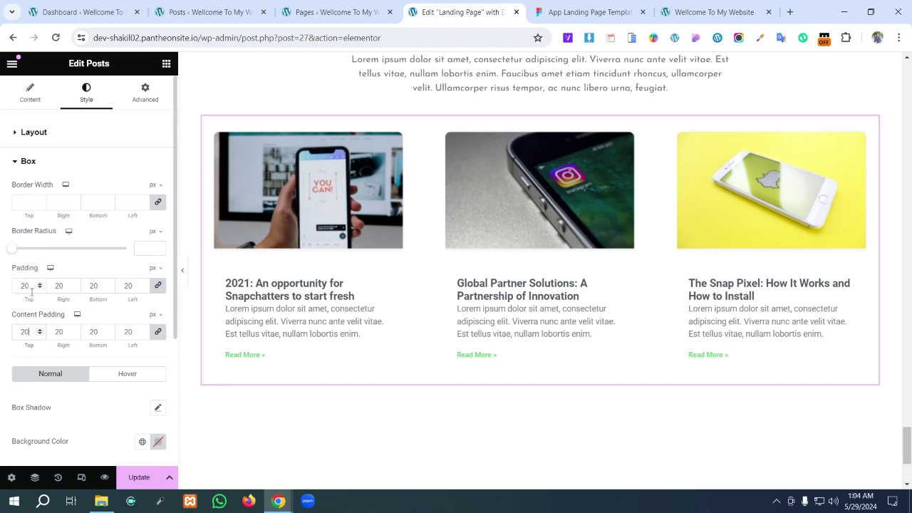
left_click_drag(30, 285, 14, 285)
type("0")
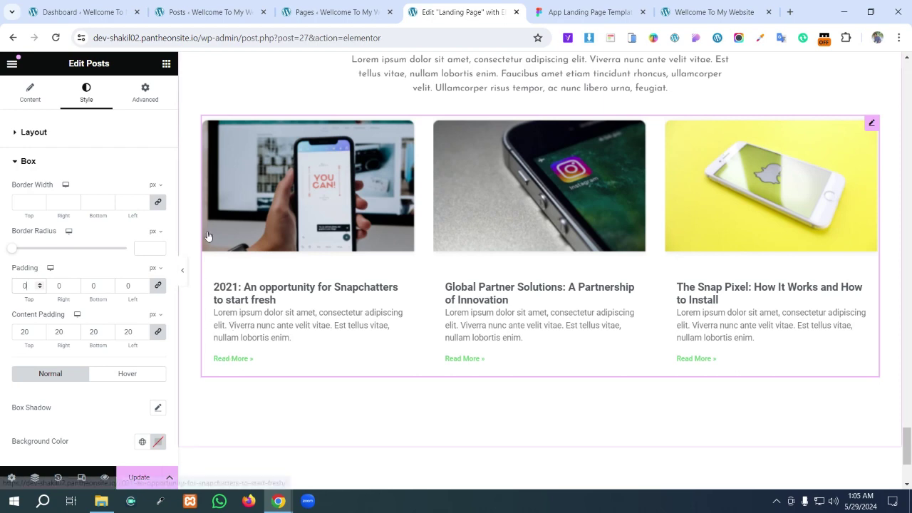
key("ctrl+Tab")
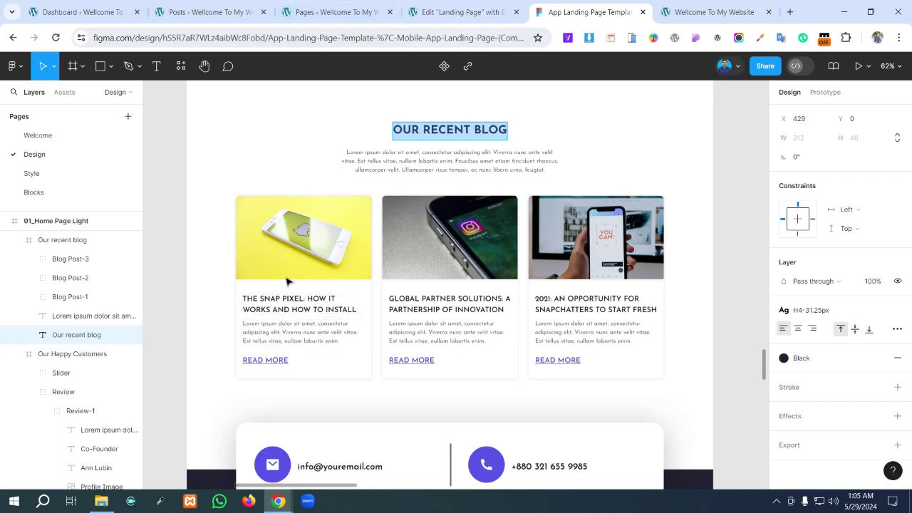
- Zoom in on the Figma blog cards for comparison, then return to Elementor
scroll(298, 305, "up", 5)
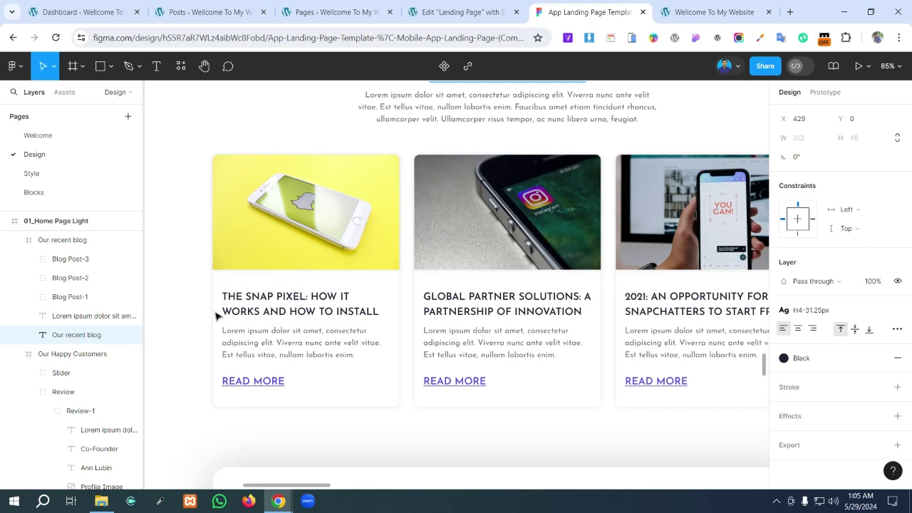
key("ctrl+shift+Tab")
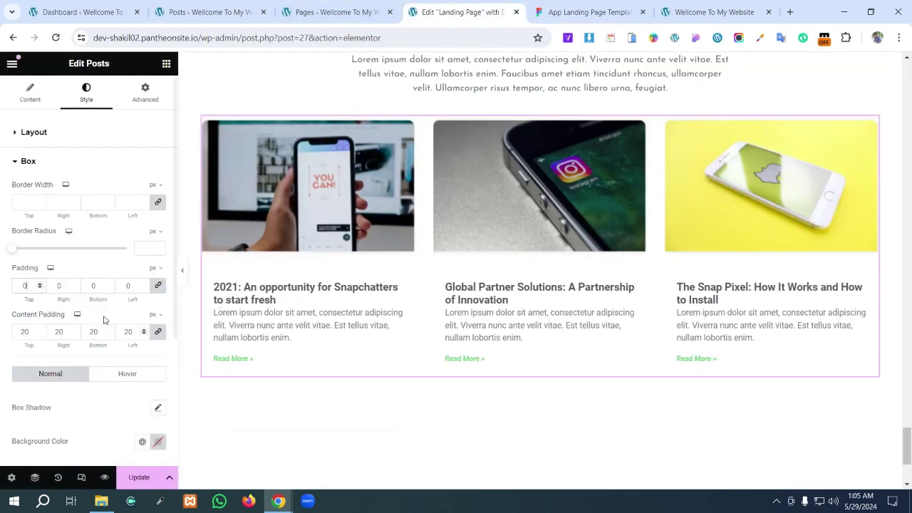
- Add a box shadow to the post cards in black at about 0.31 opacity
scroll(62, 309, "down", 2)
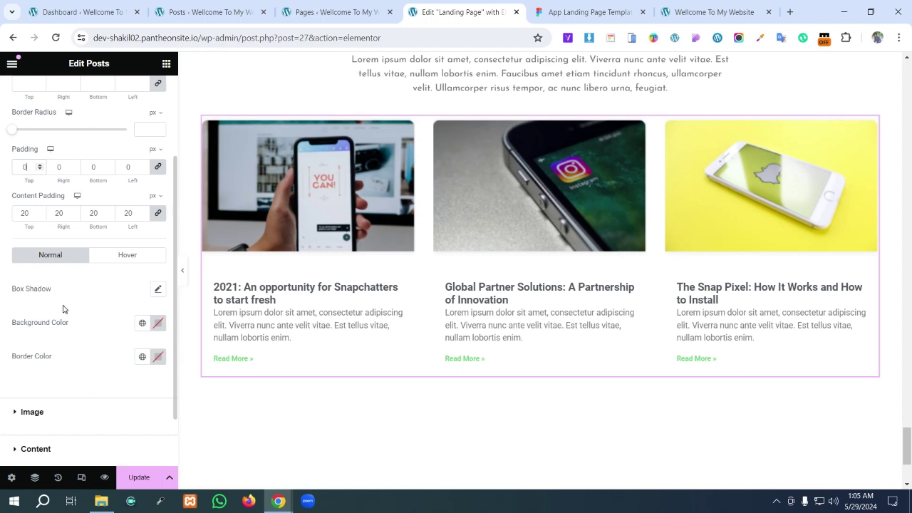
left_click(158, 290)
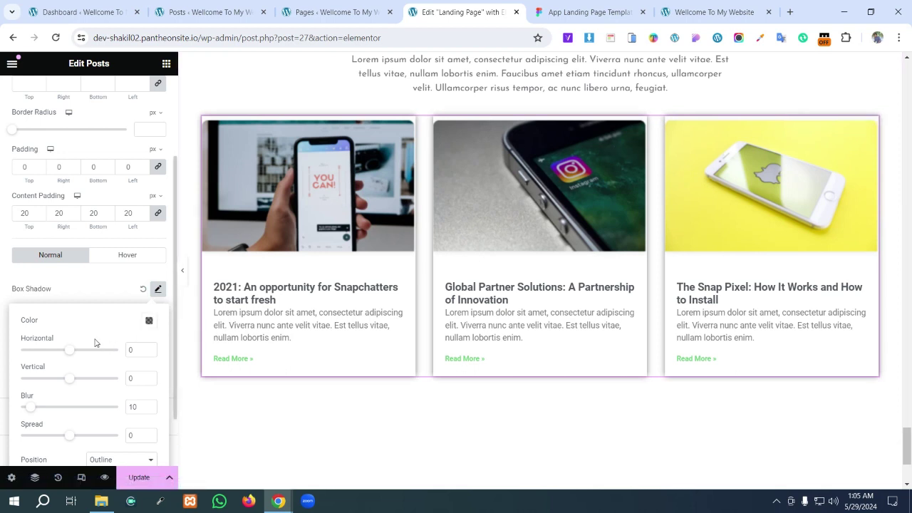
left_click(151, 321)
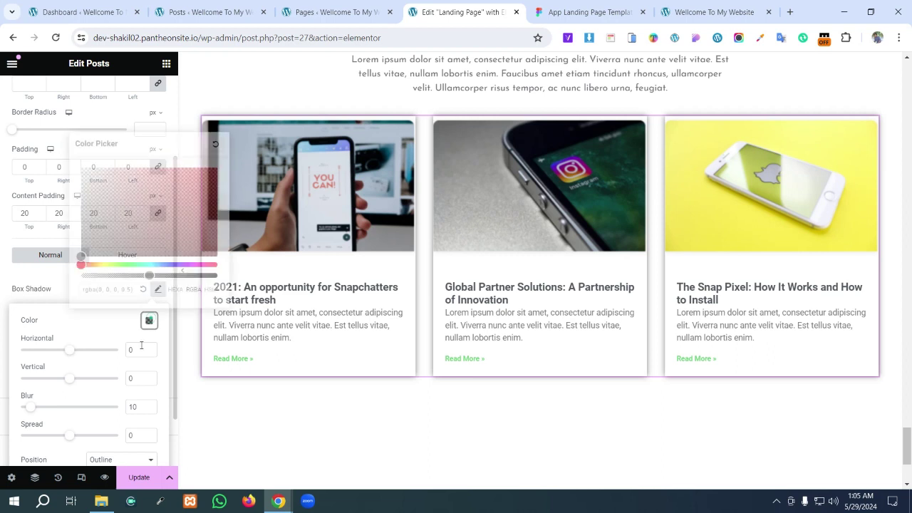
left_click(147, 275)
left_click_drag(144, 277, 124, 276)
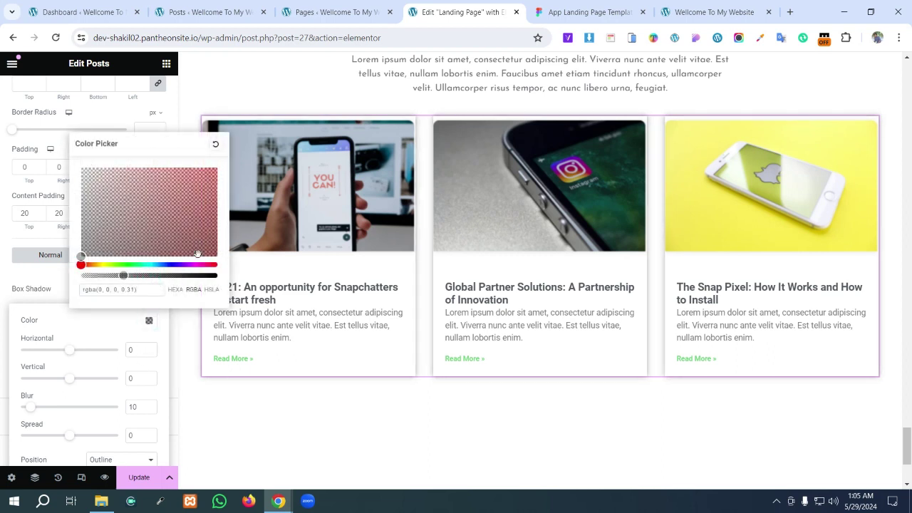
left_click(195, 91)
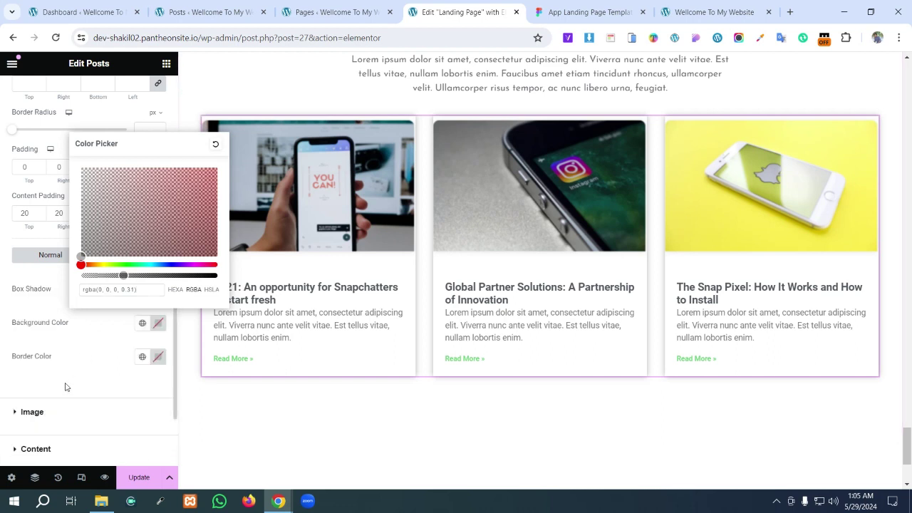
left_click(83, 367)
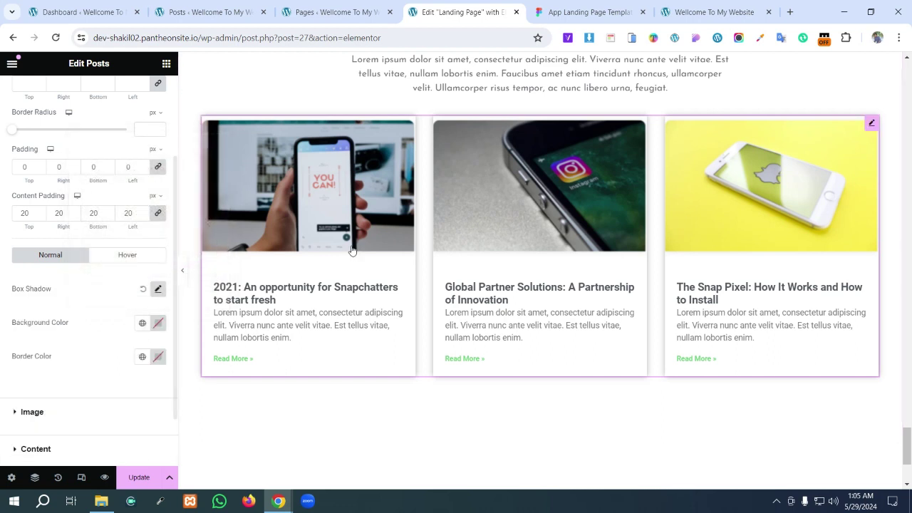
- Expand the Content style settings and bring up the Figma design
scroll(45, 398, "down", 1)
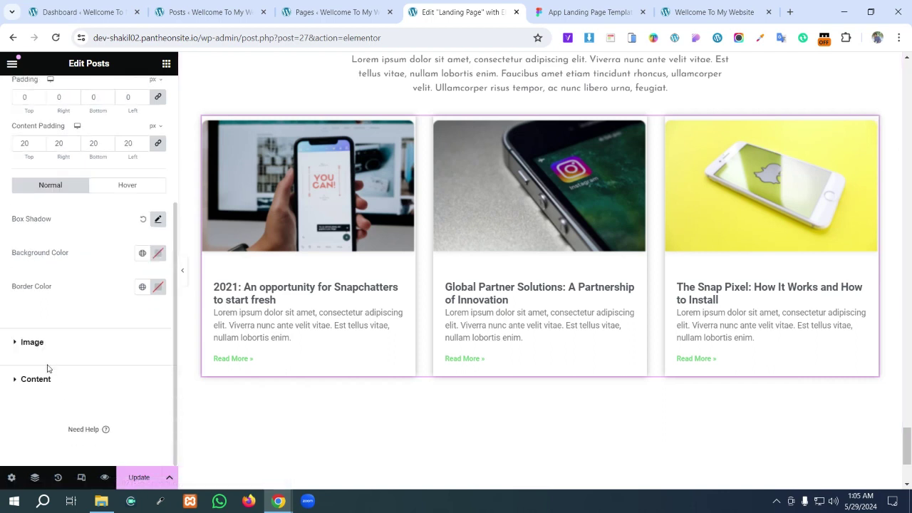
left_click(14, 379)
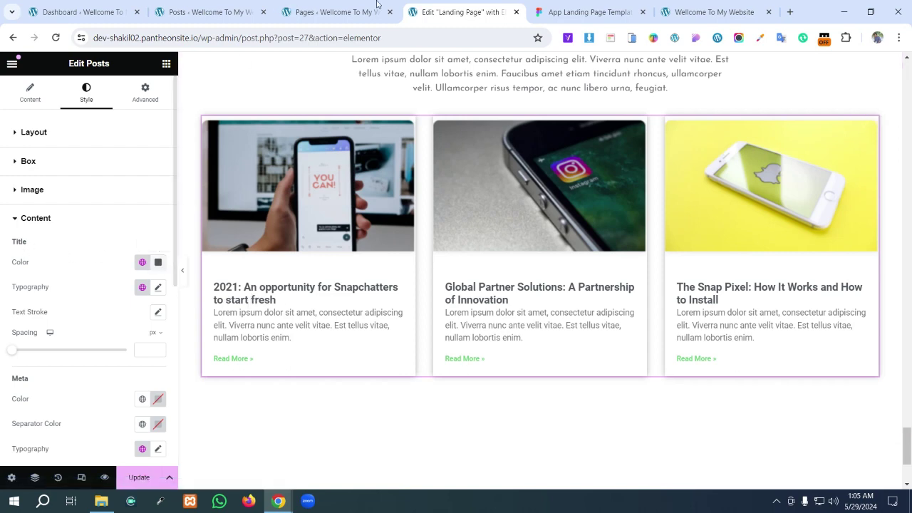
left_click(570, 12)
- Add a colon after PIXEL in the Snap Pixel title and read its 232233 fill colour
left_click(308, 298)
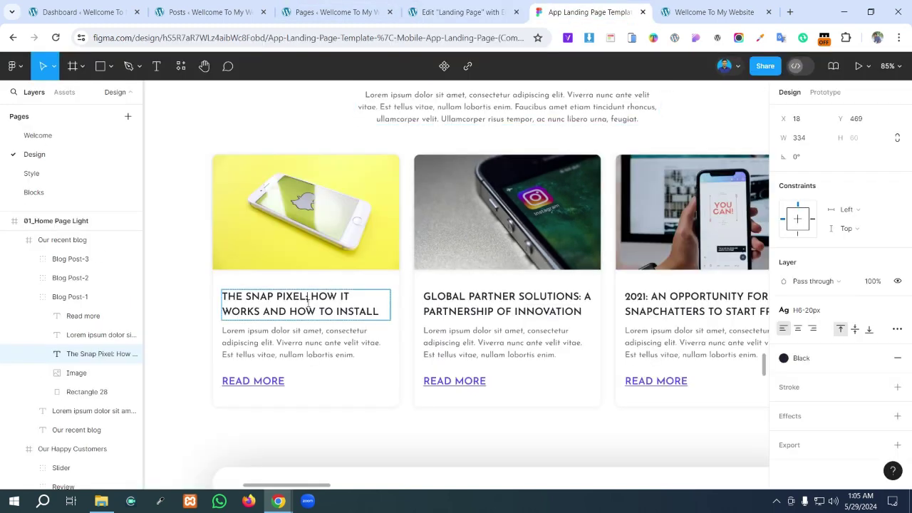
type(":")
double_click(306, 312)
key("Escape")
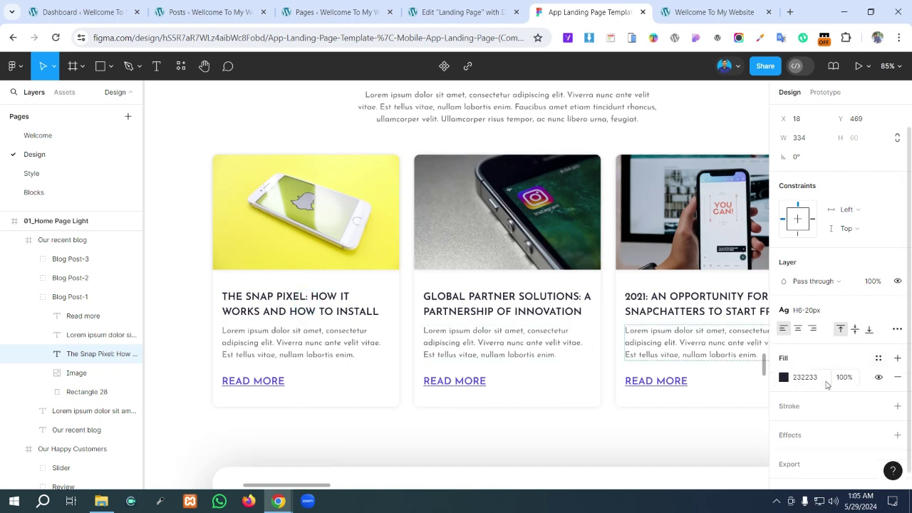
left_click(841, 329)
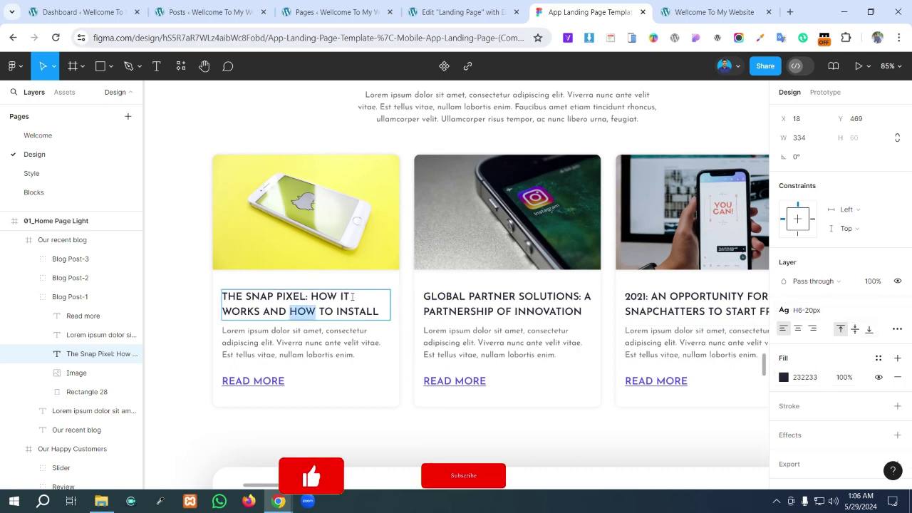
left_click(332, 316)
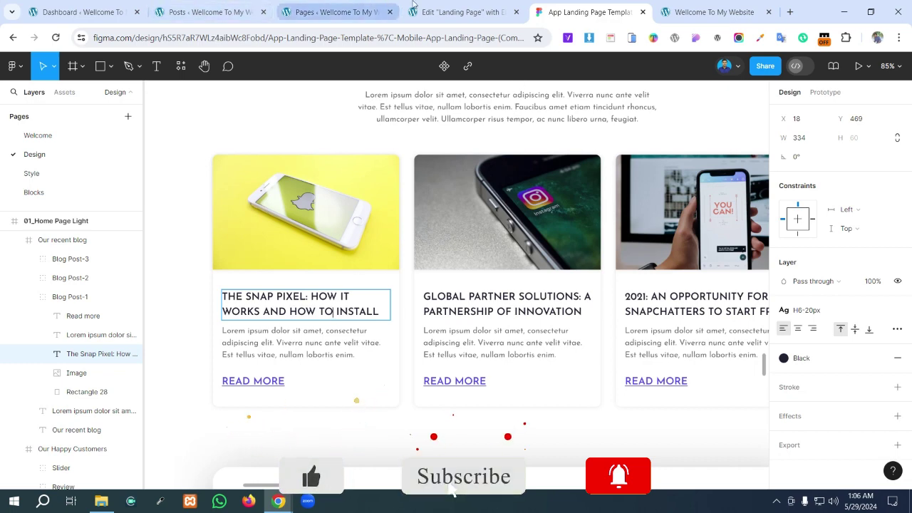
left_click(462, 11)
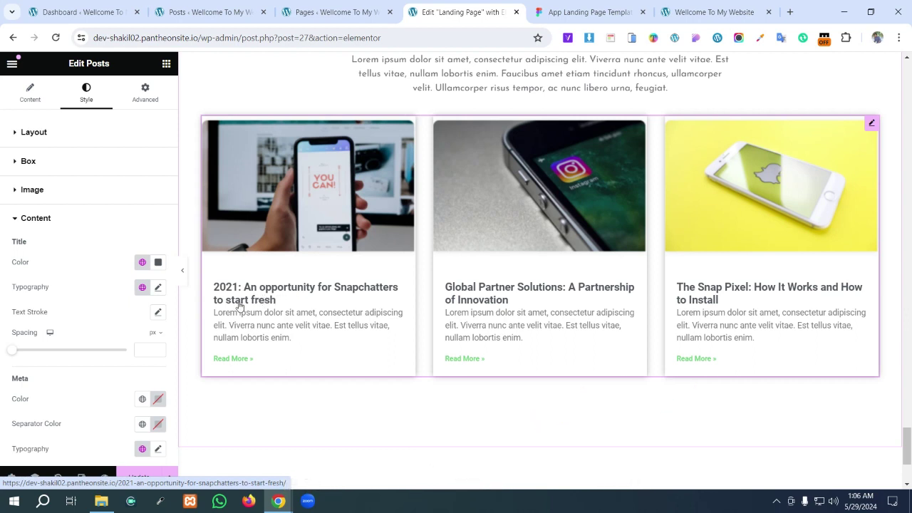
- Set the post title colour to 232233 using the clipboard history
left_click(159, 262)
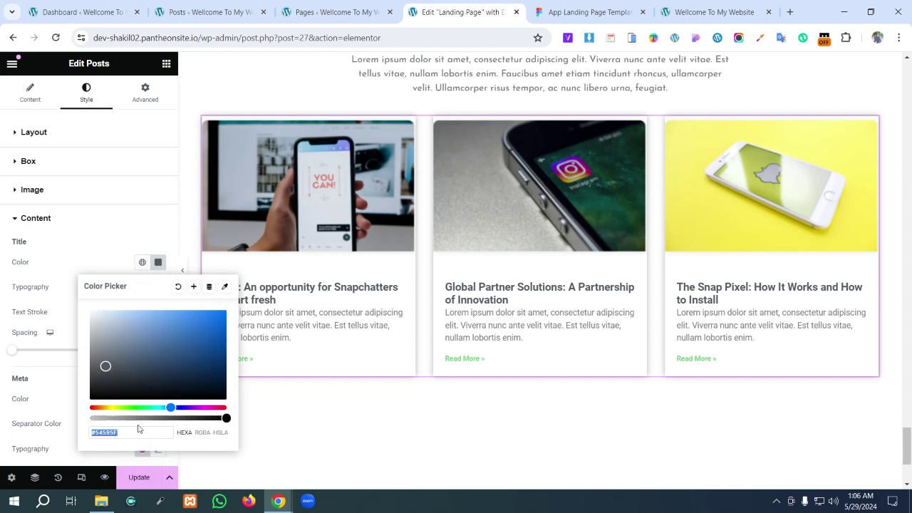
type("Our recent blog")
left_click_drag(147, 439, 59, 433)
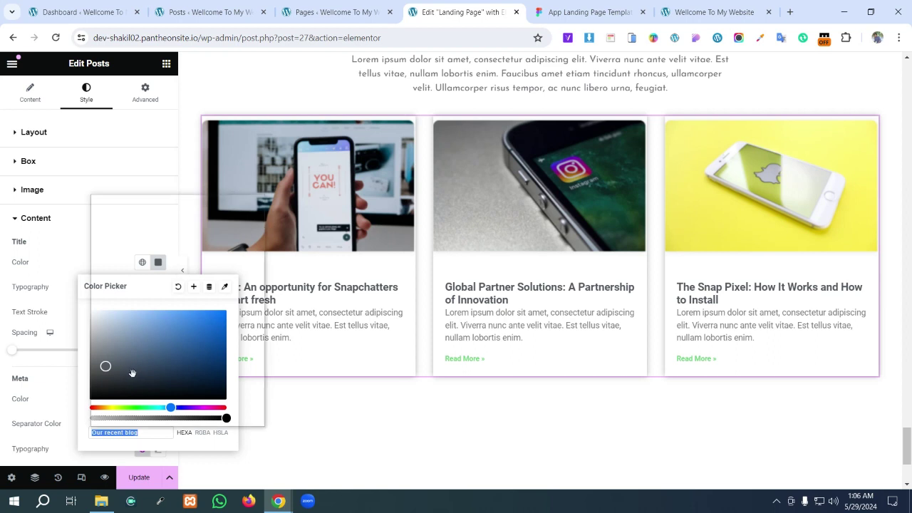
key("super+v")
scroll(150, 297, "down", 3)
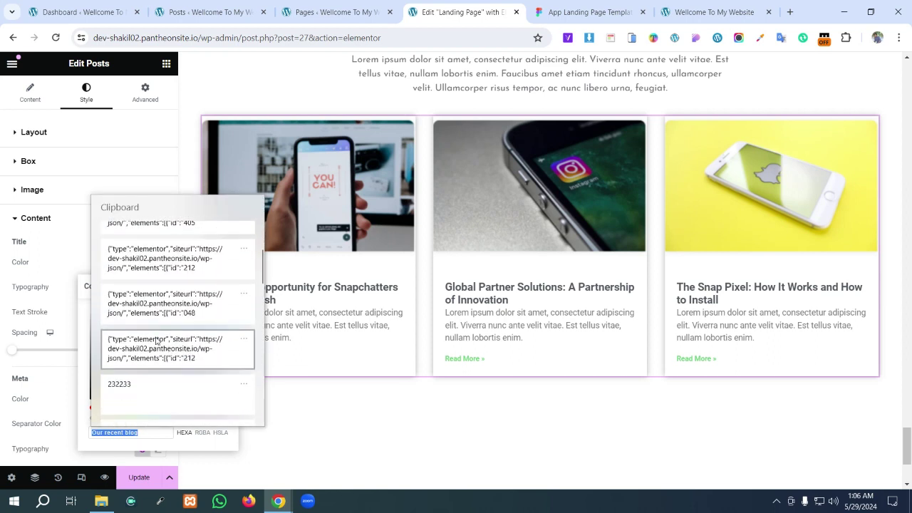
left_click(138, 382)
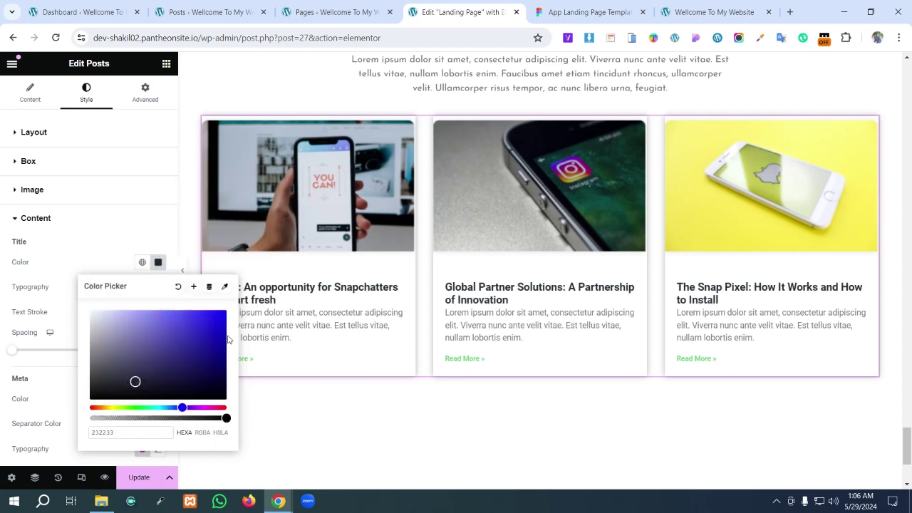
left_click(322, 438)
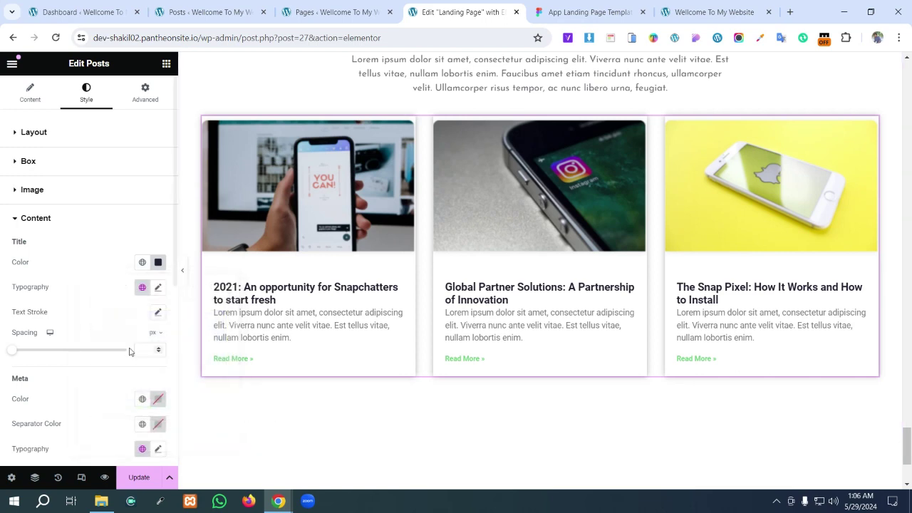
scroll(151, 275, "down", 3)
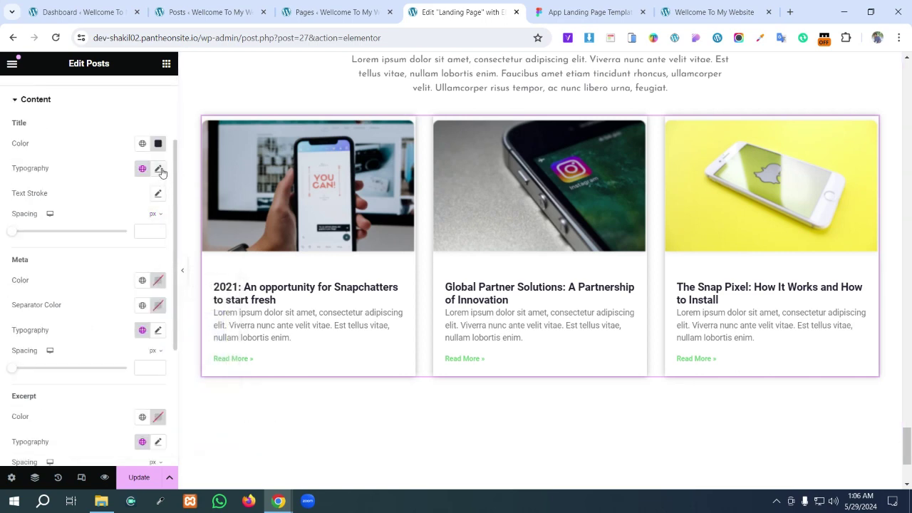
- Set the post title typography to Josefin Sans at 20 px
left_click(158, 168)
left_click(124, 224)
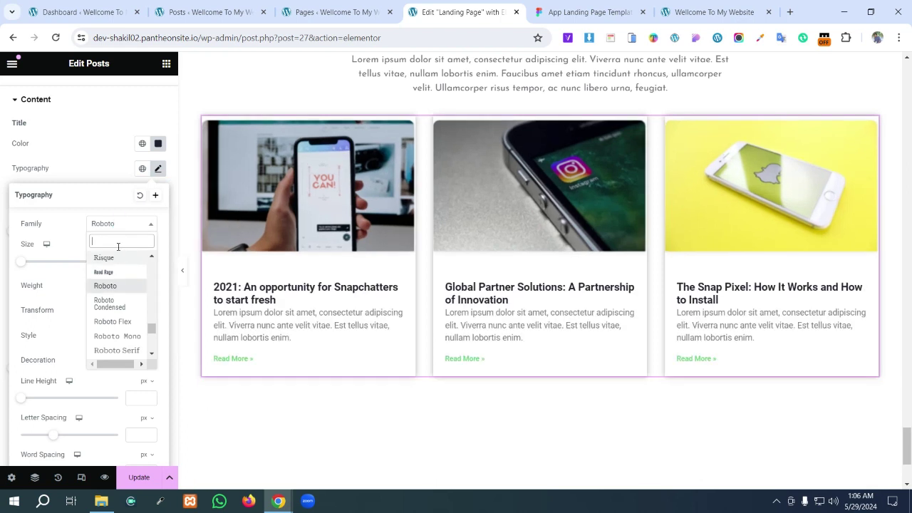
type("jo")
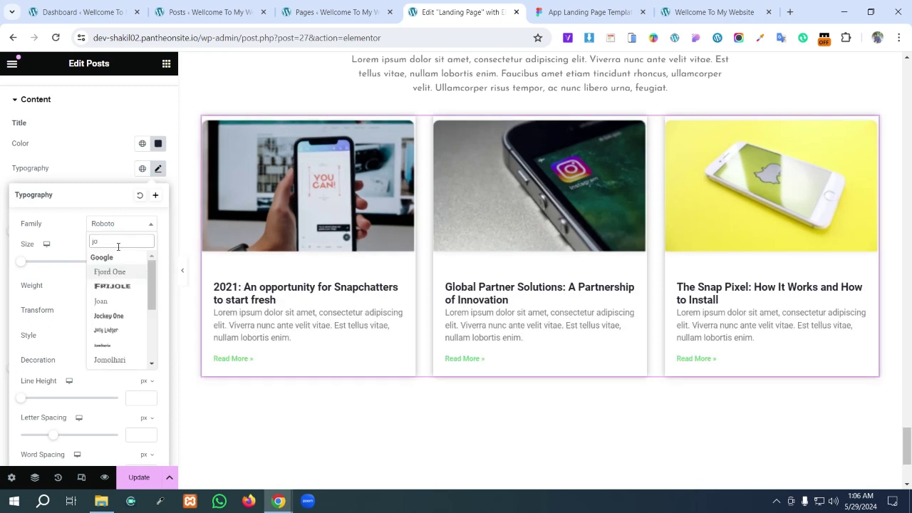
type("s")
left_click(114, 273)
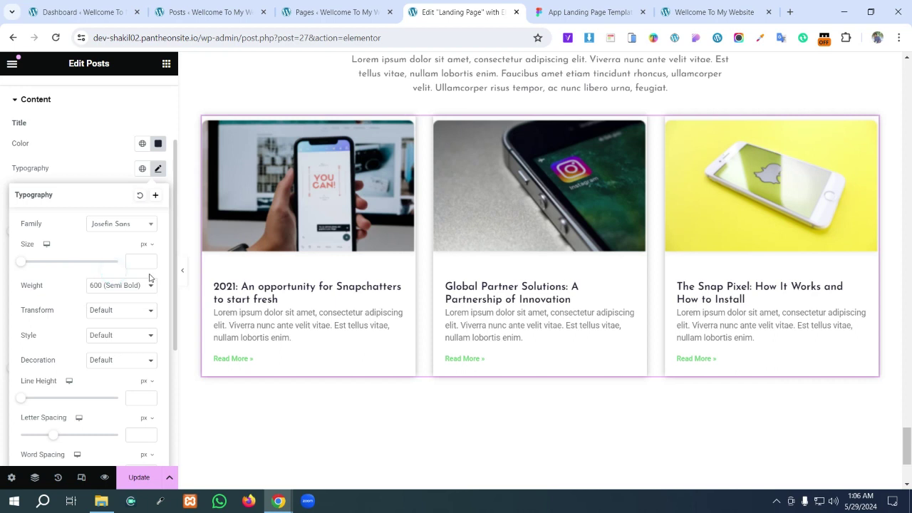
left_click(141, 260)
type("20")
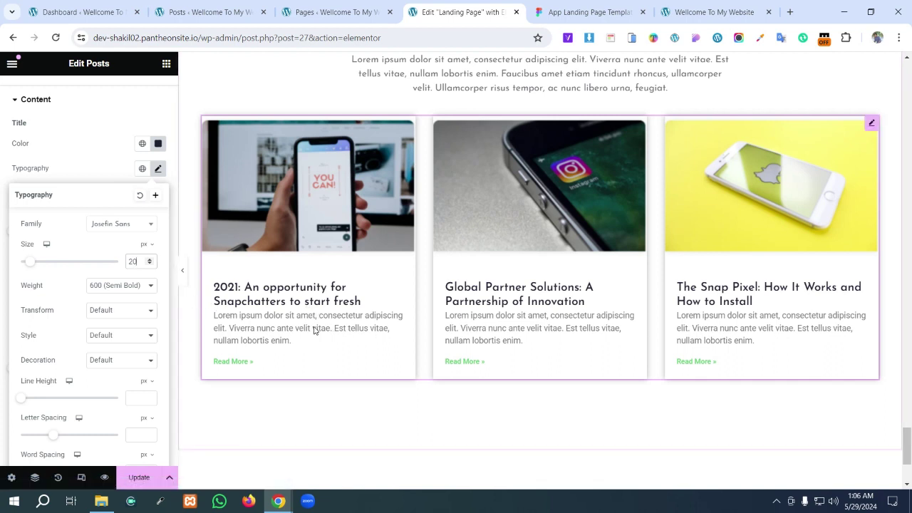
scroll(100, 353, "down", 3)
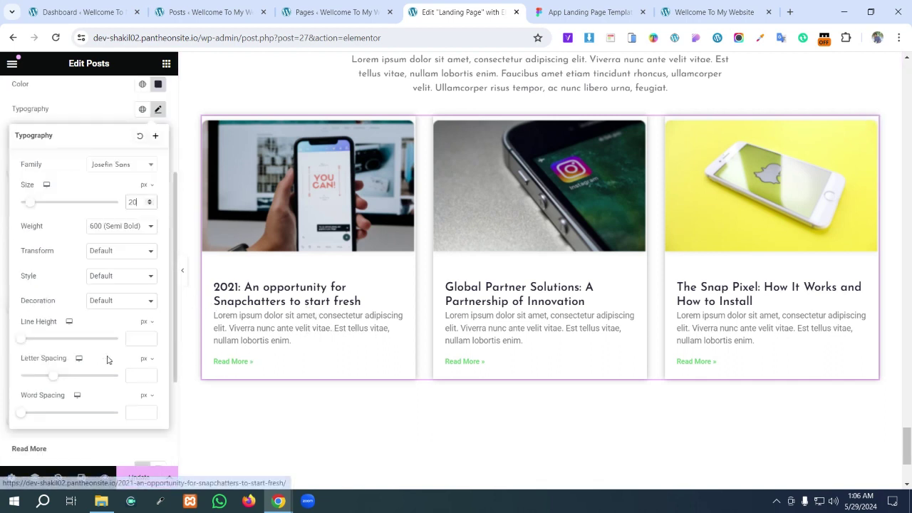
- Change the Read More link colour to purple
left_click(92, 346)
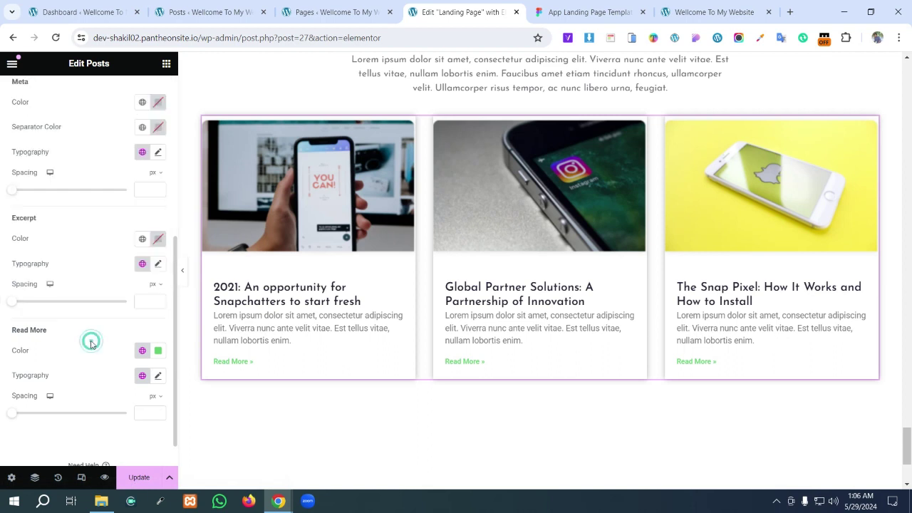
left_click(158, 350)
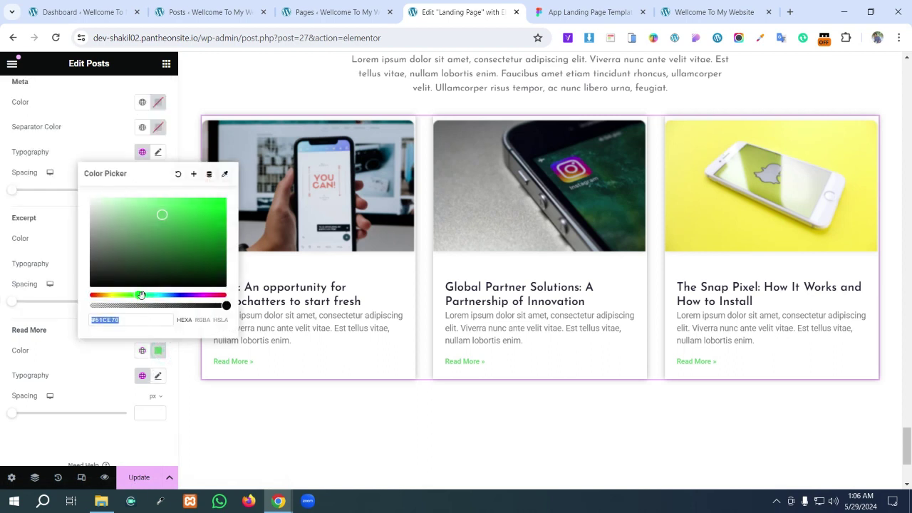
left_click_drag(139, 295, 183, 297)
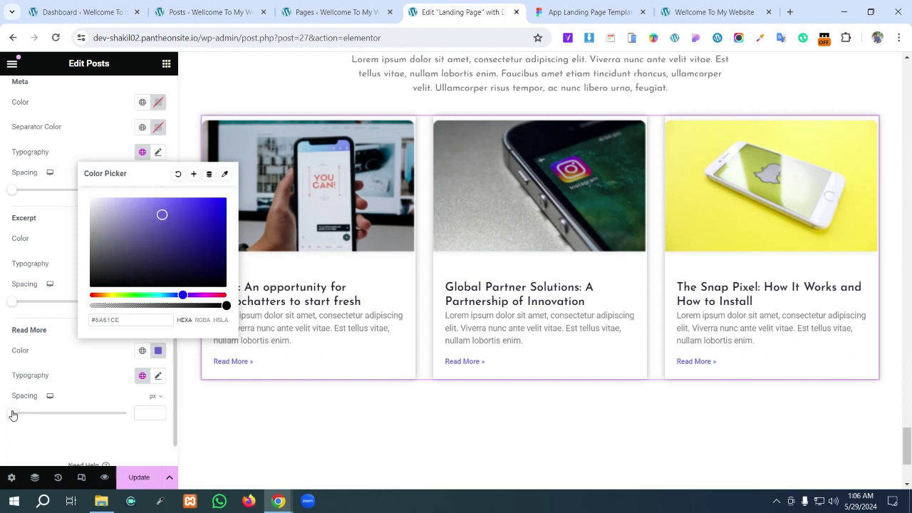
scroll(39, 136, "up", 4)
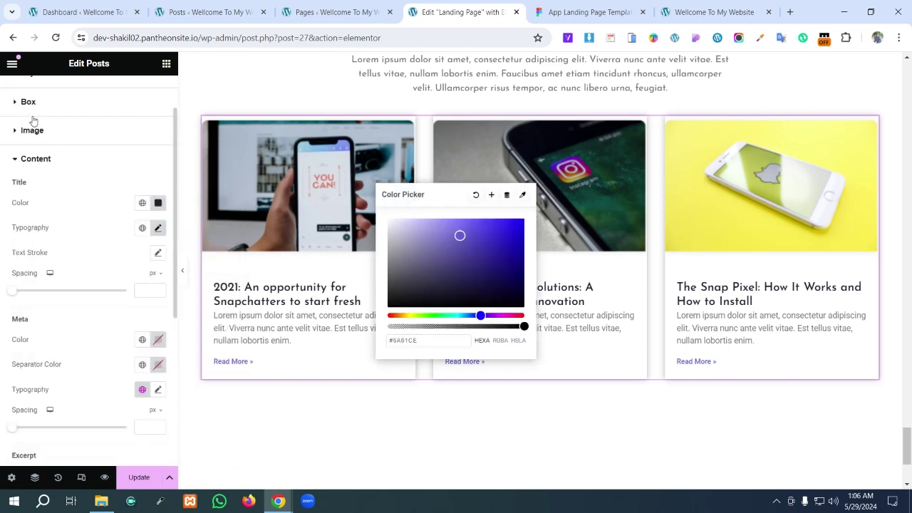
scroll(33, 125, "up", 2)
left_click(256, 447)
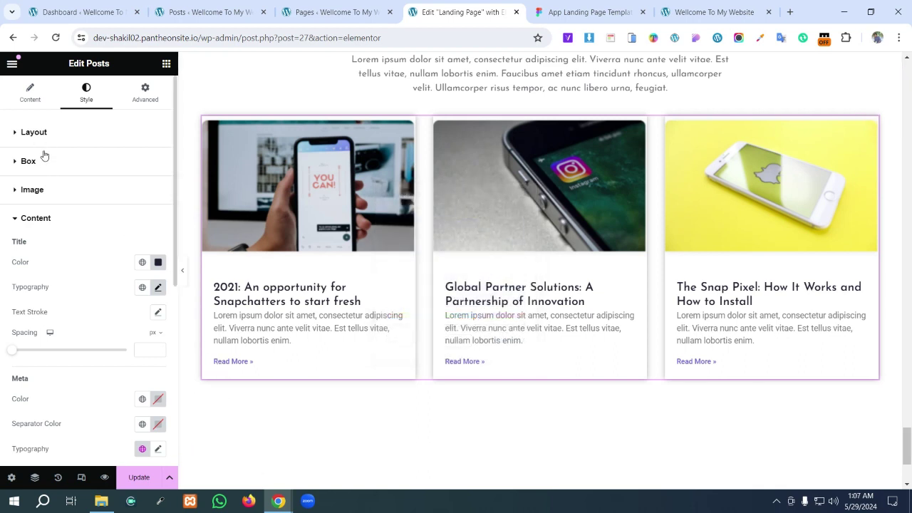
- Review the widget's content settings, then reopen the Box and Content style sections
left_click(30, 91)
scroll(114, 285, "down", 4)
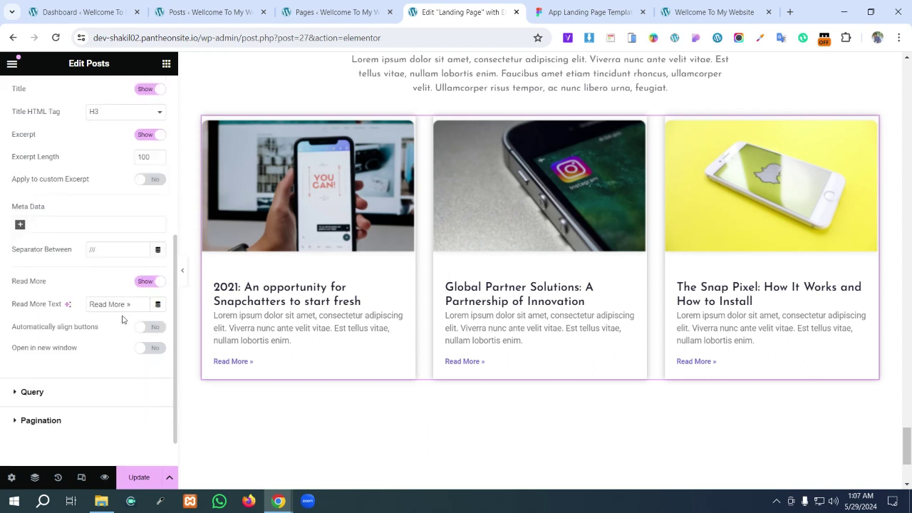
scroll(82, 114, "up", 6)
left_click(87, 96)
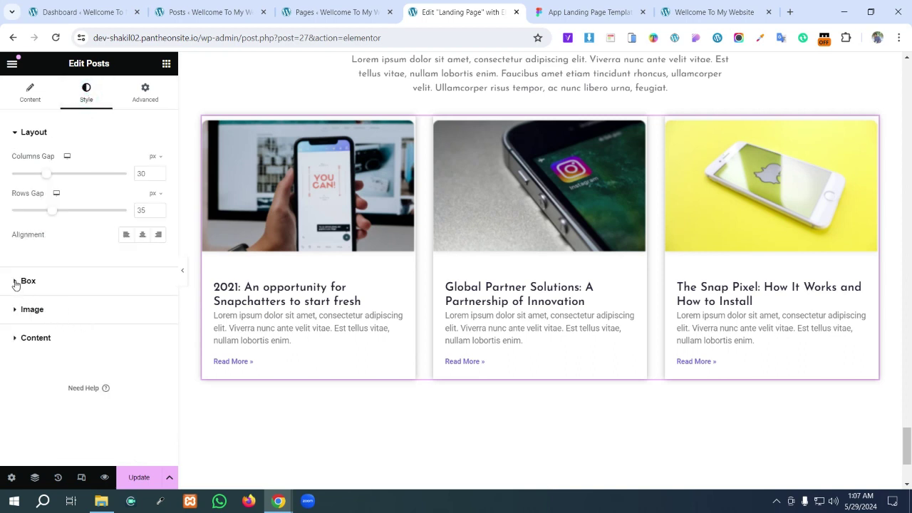
left_click(15, 282)
scroll(36, 292, "down", 3)
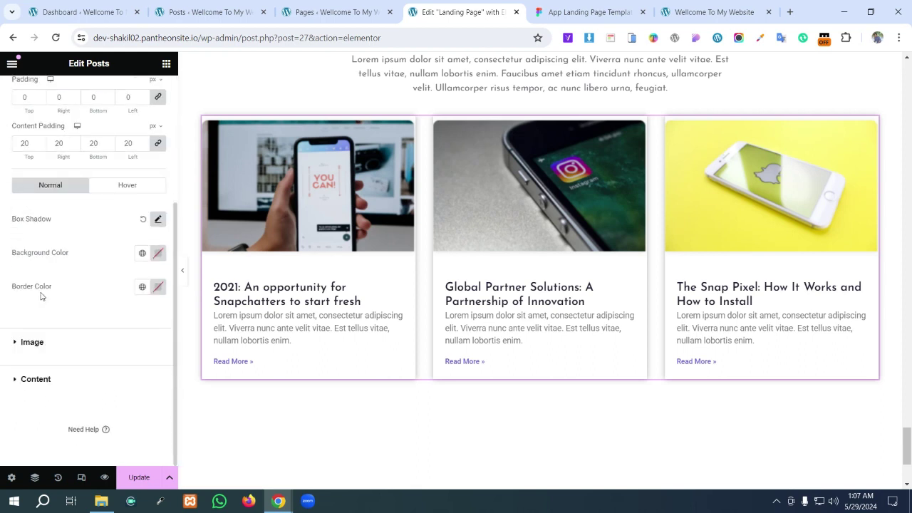
left_click(15, 379)
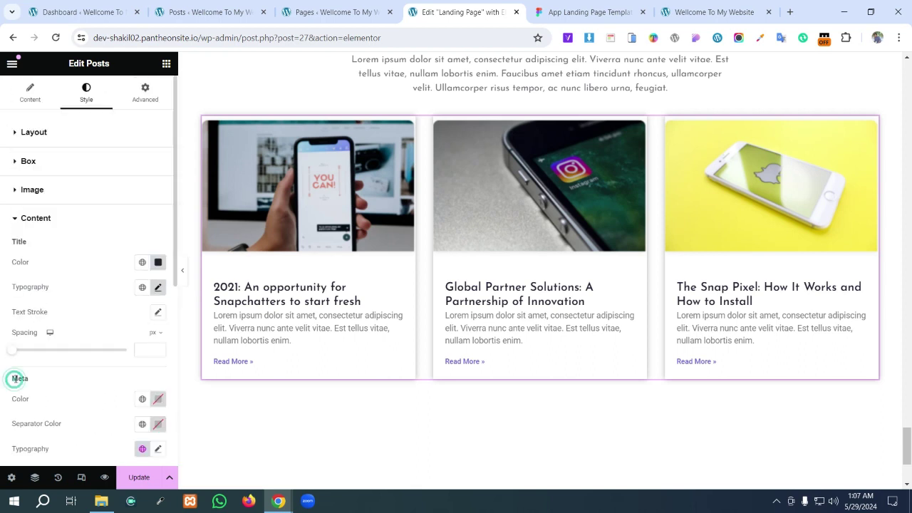
scroll(57, 367, "down", 5)
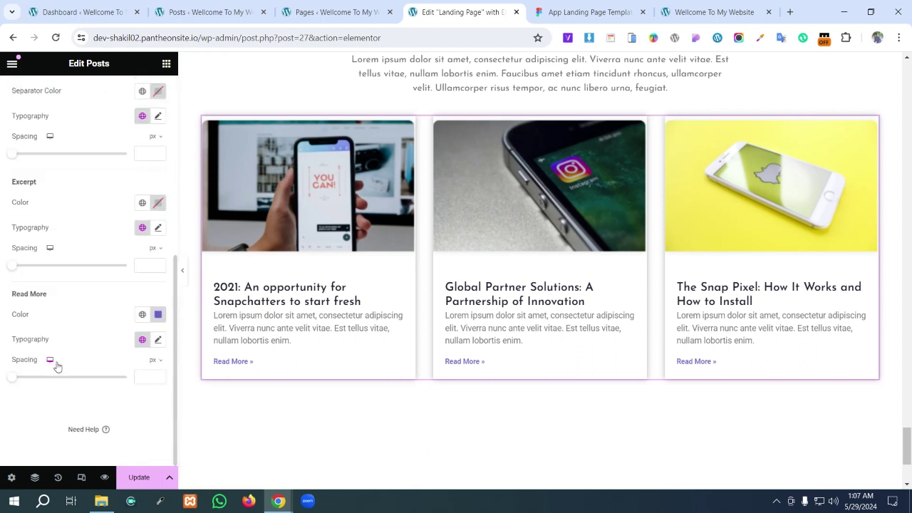
- Set the Read More typography size to 20 px, compare with Figma, and update the page
left_click(158, 340)
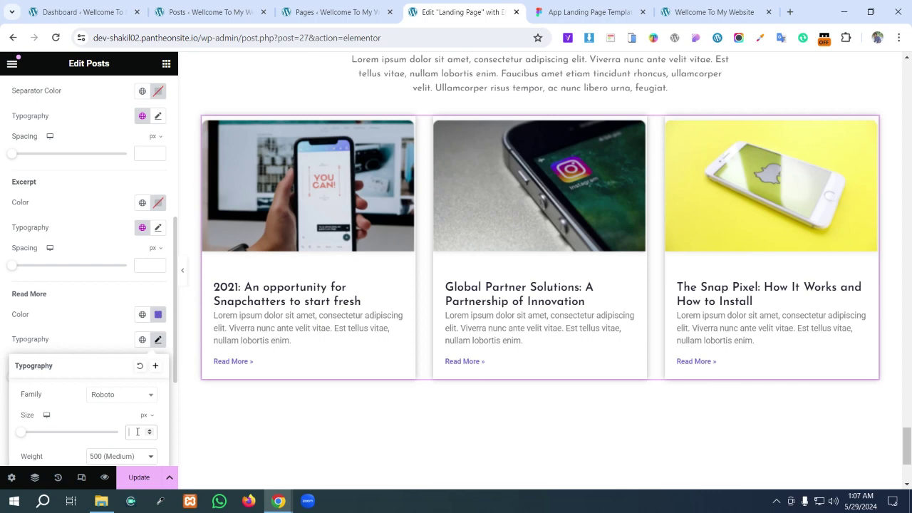
type("20")
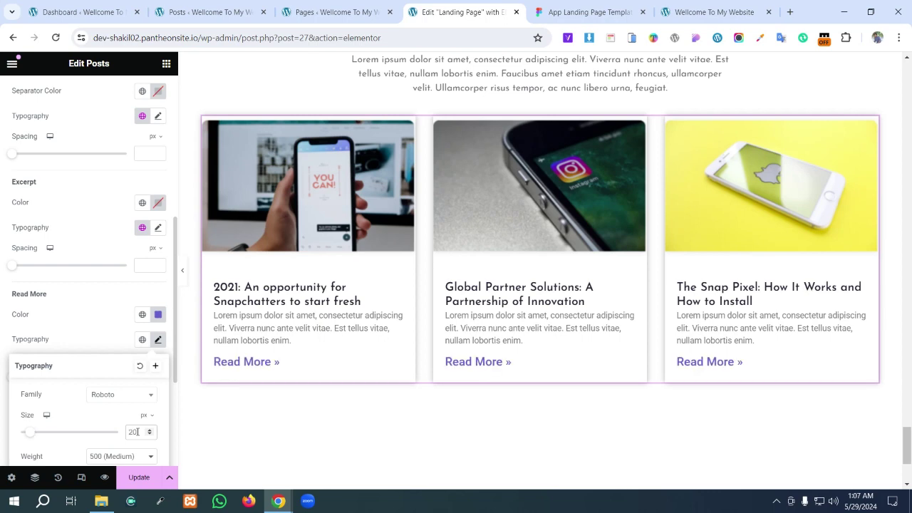
left_click(590, 12)
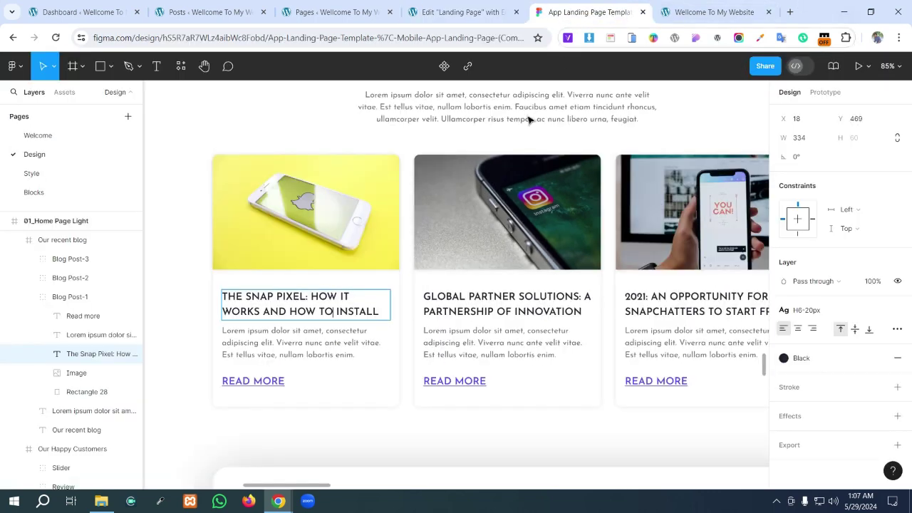
left_click(459, 12)
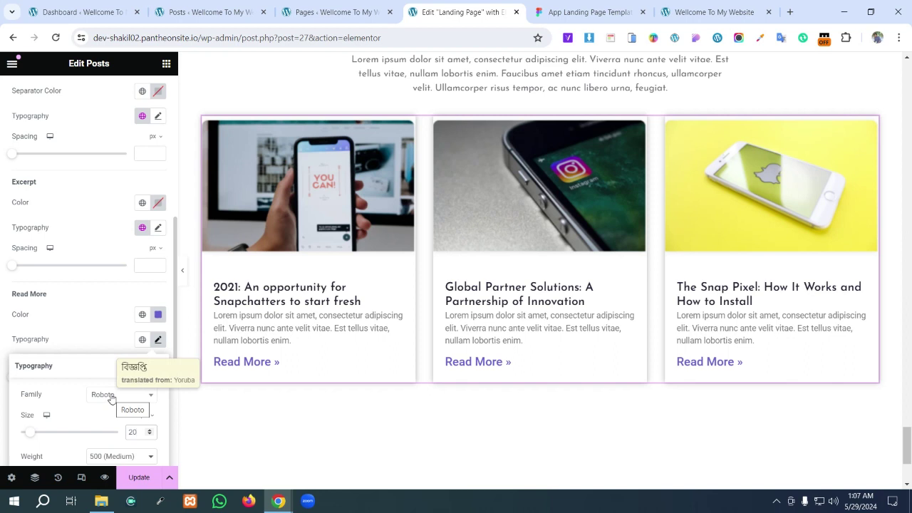
left_click(228, 421)
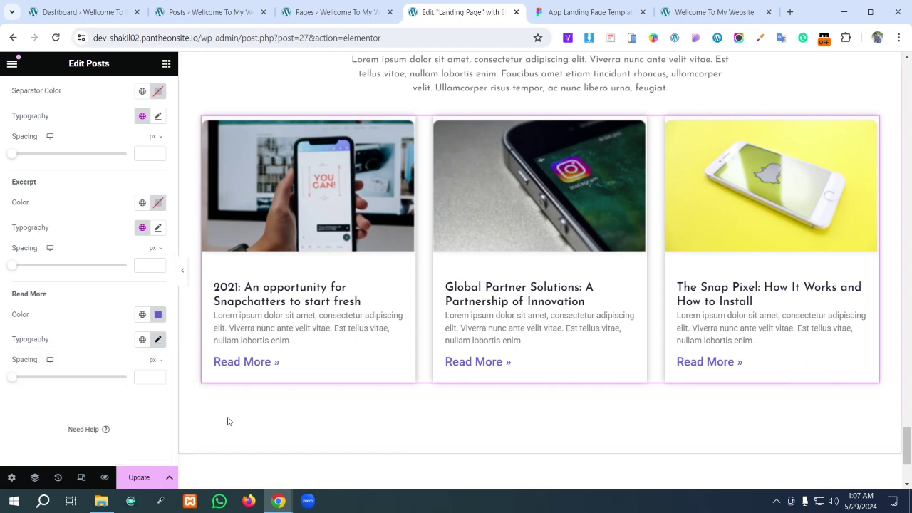
left_click(137, 482)
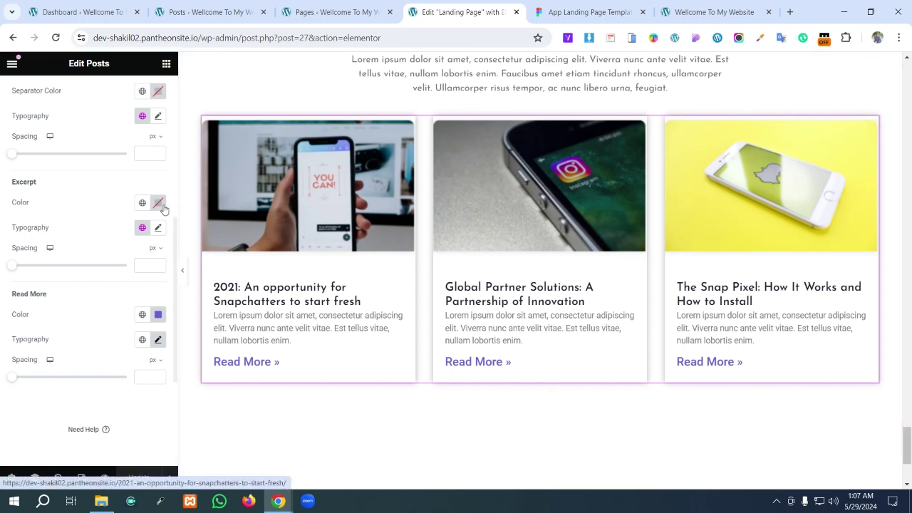
- Select the intro paragraph and show its Advanced settings
scroll(160, 207, "up", 1)
left_click(408, 73)
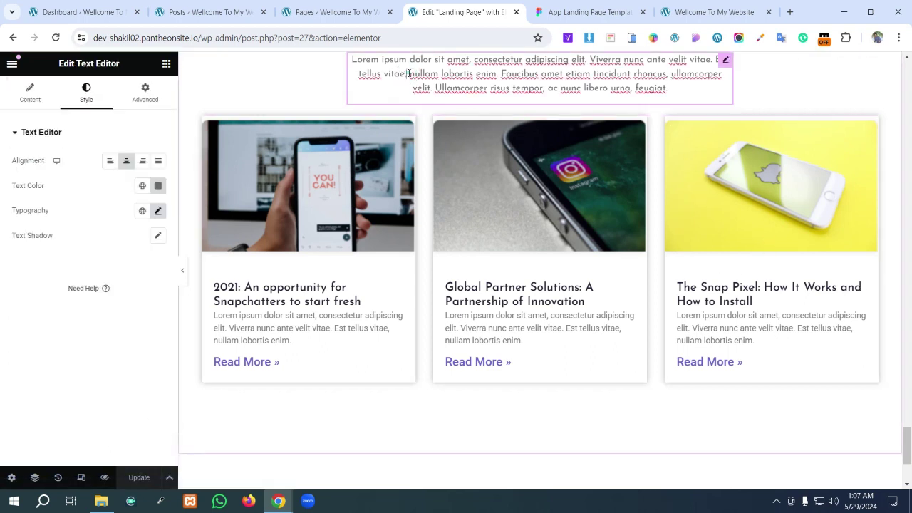
left_click(408, 73)
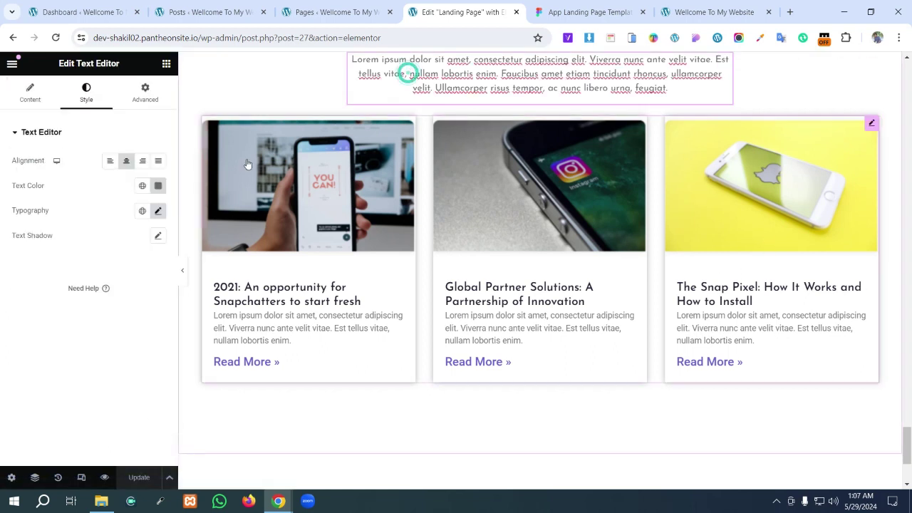
left_click(143, 96)
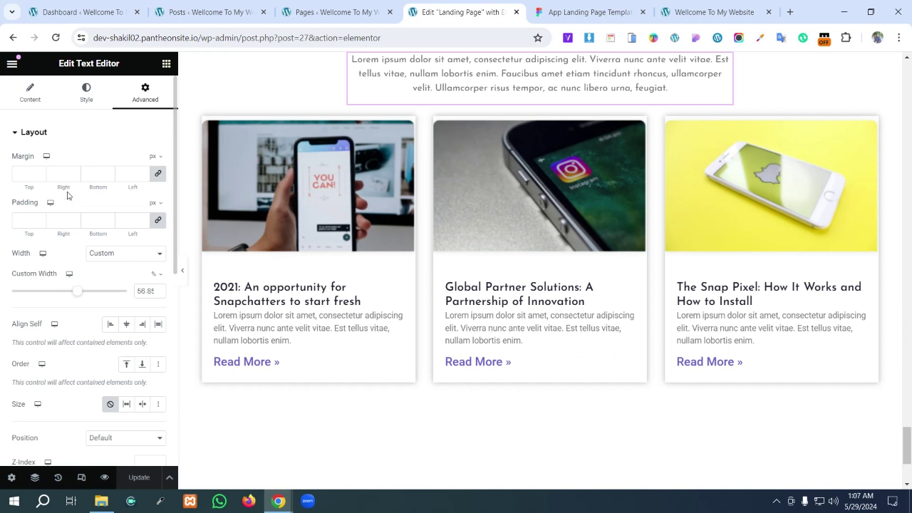
scroll(41, 200, "down", 3)
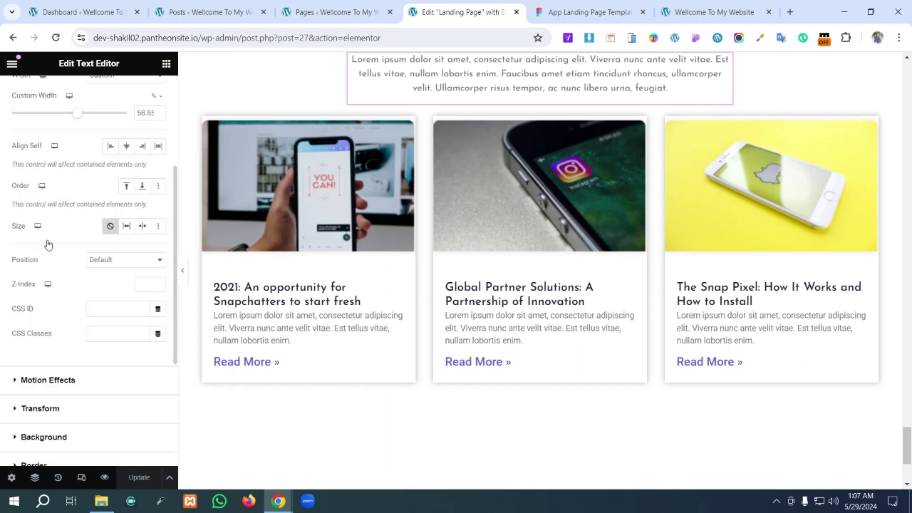
scroll(37, 412, "down", 2)
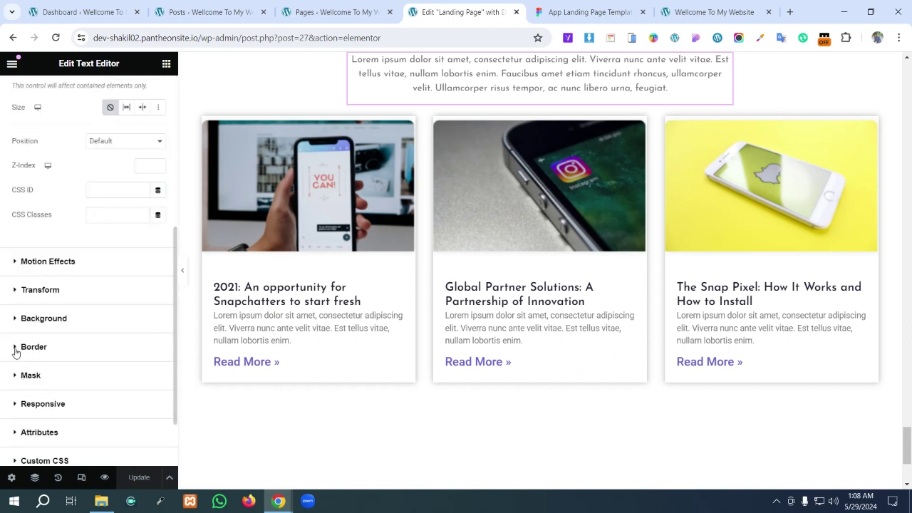
- Try a 10 px border radius on the paragraph, then reset it to 0
left_click(15, 347)
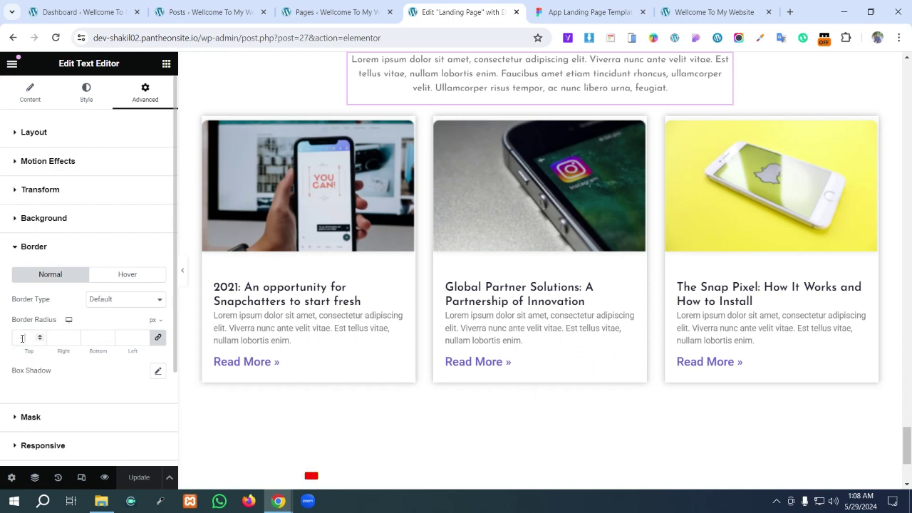
left_click(23, 339)
type("10")
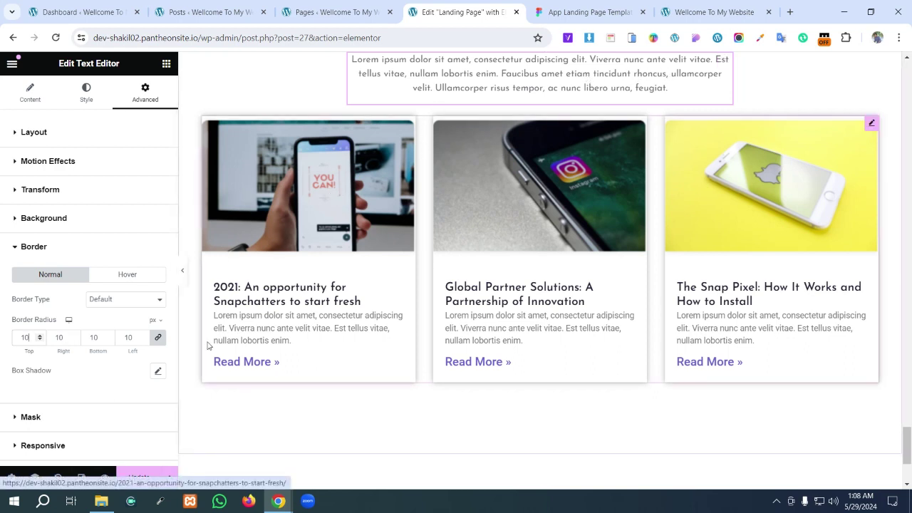
double_click(130, 337)
type("0")
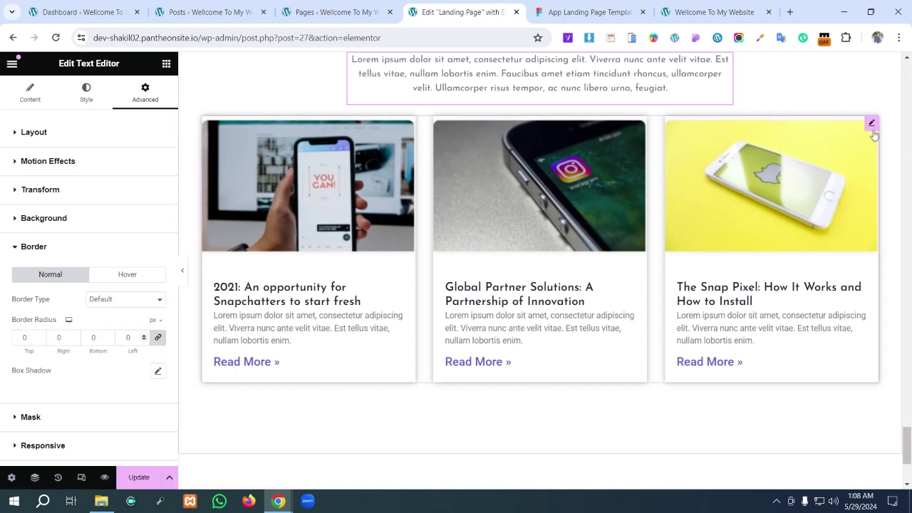
left_click(872, 124)
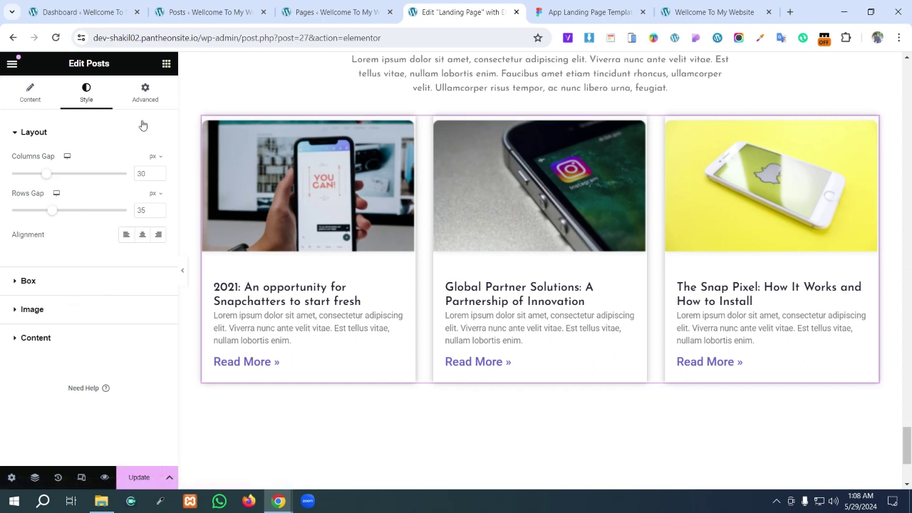
- Try a 10 px border radius in the posts widget's Advanced settings, then clear it
left_click(146, 95)
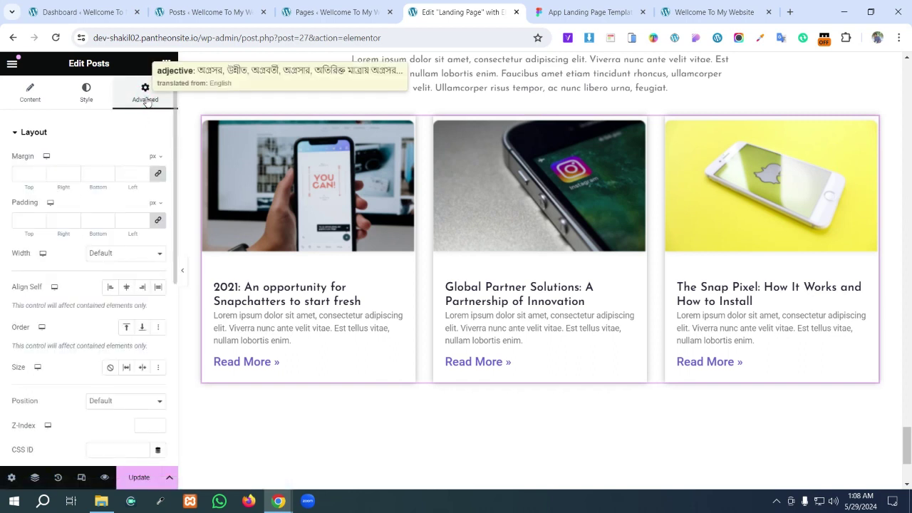
scroll(94, 200, "down", 4)
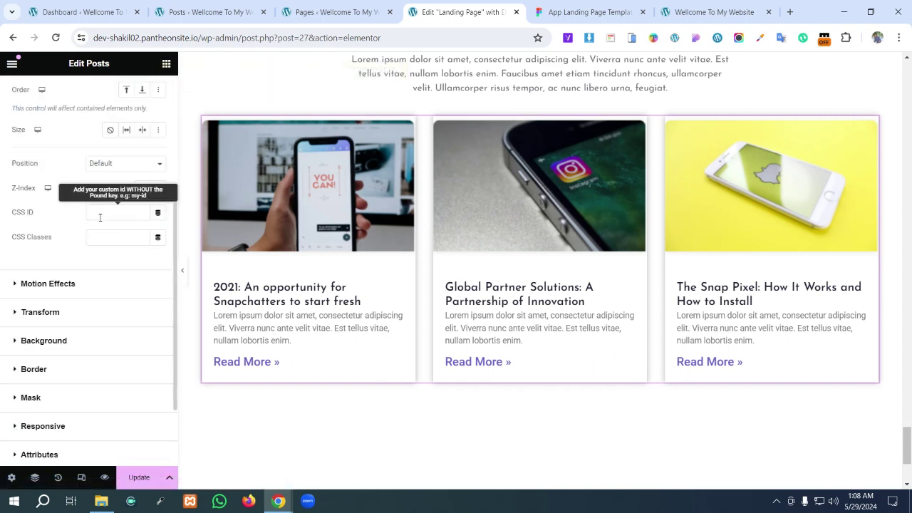
left_click(17, 310)
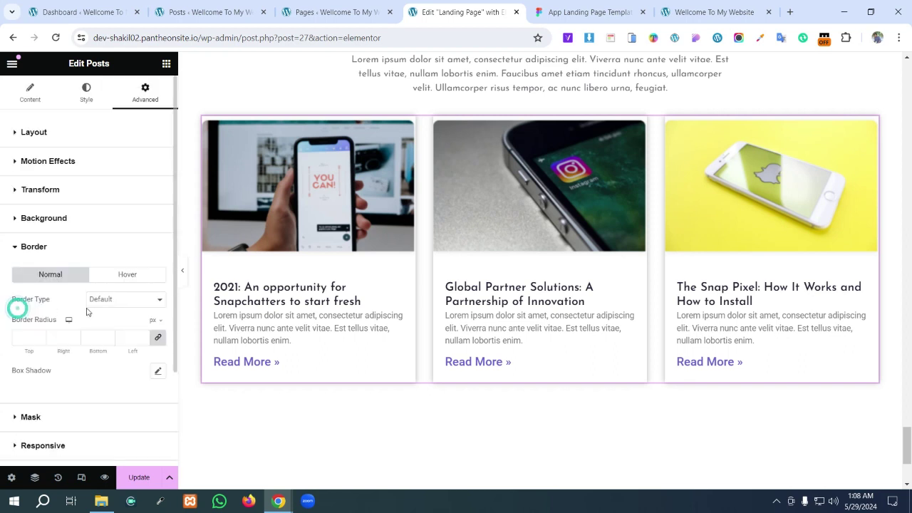
left_click(30, 337)
type("10")
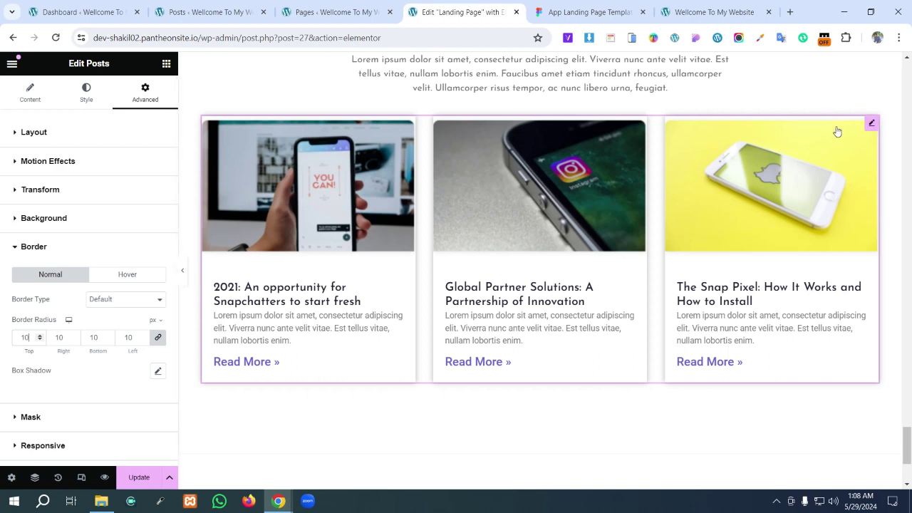
double_click(130, 337)
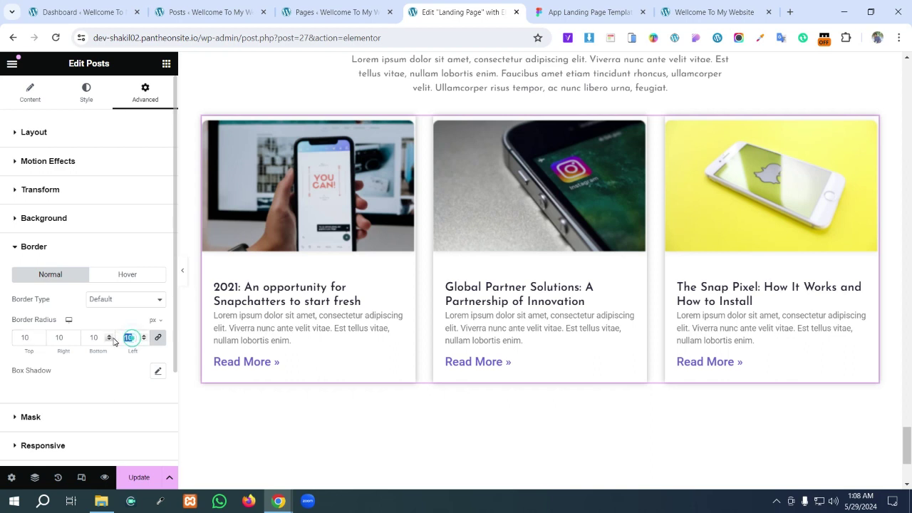
key("BackSpace")
- In the posts widget's Style tab, open the Box options to give the cards 10 px rounded corners
left_click(84, 94)
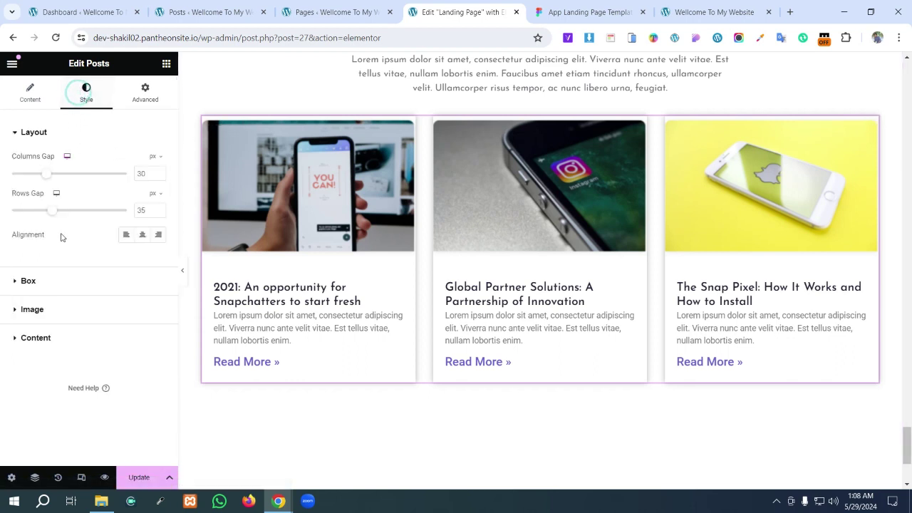
left_click(20, 311)
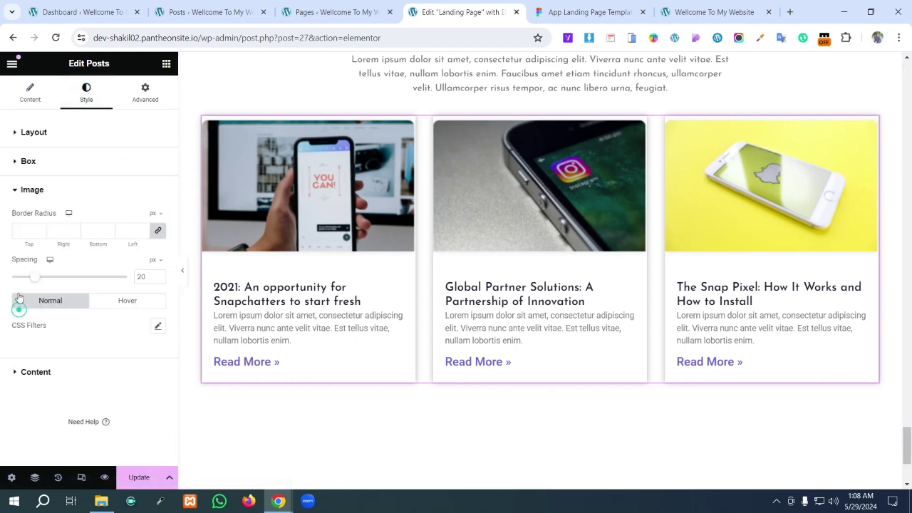
left_click(21, 162)
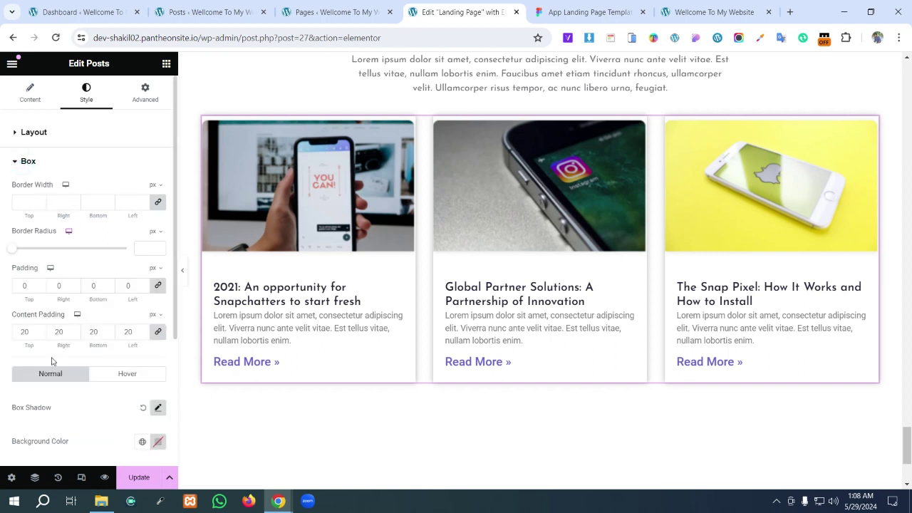
scroll(81, 390, "down", 1)
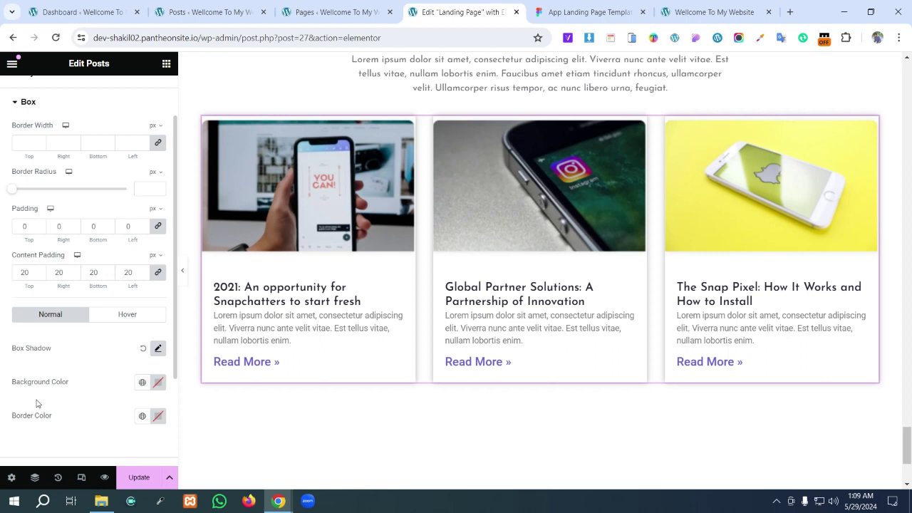
scroll(72, 428, "down", 1)
scroll(75, 427, "down", 1)
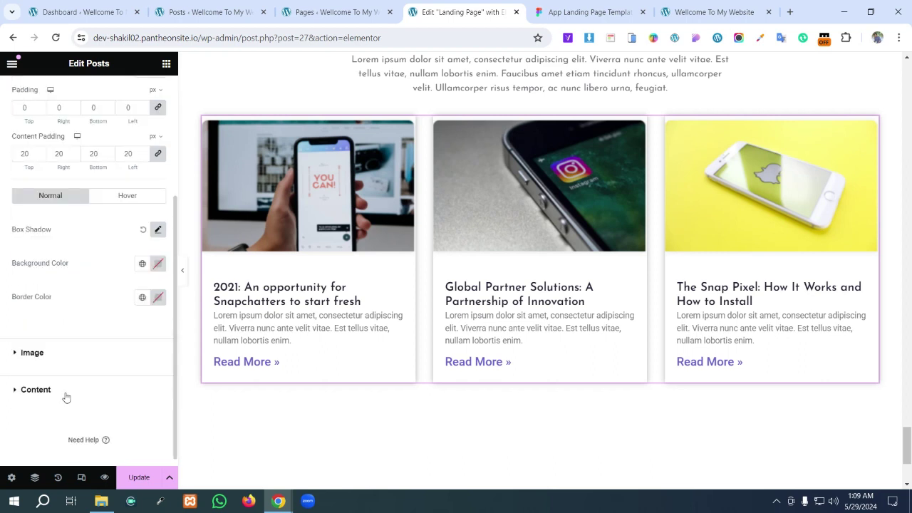
scroll(78, 297, "up", 1)
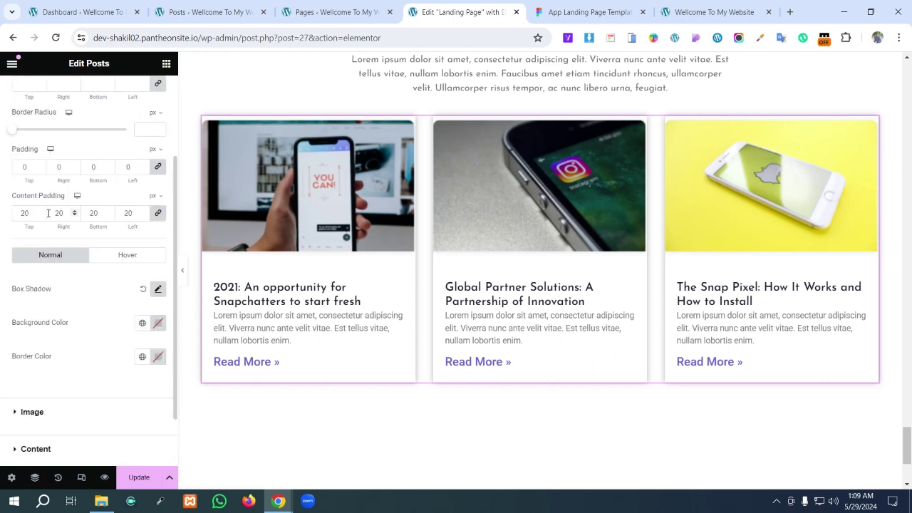
scroll(28, 197, "up", 1)
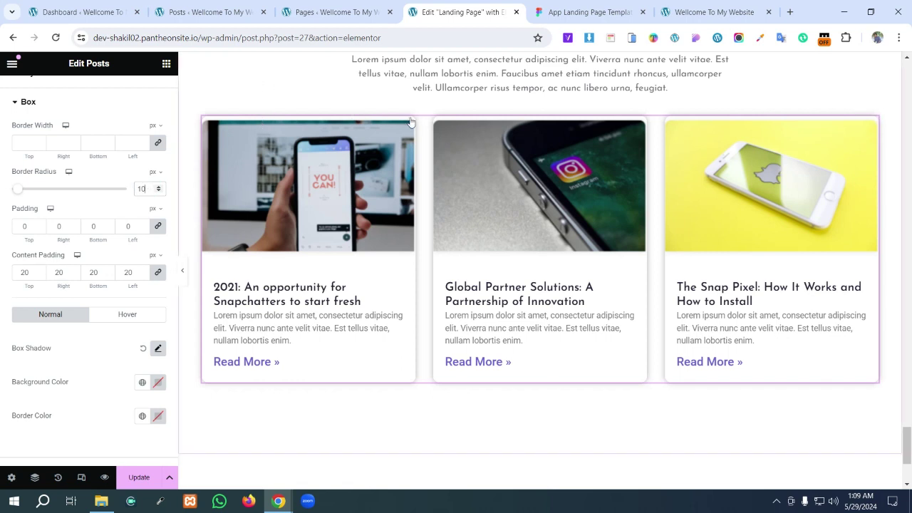
- Select the intro paragraph above the posts, then bring up the Figma blog card design
left_click(445, 90)
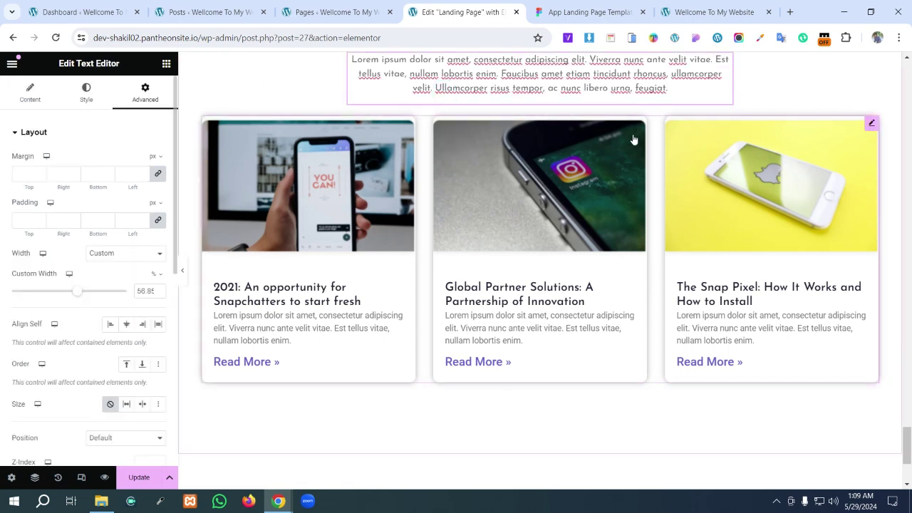
left_click(657, 66)
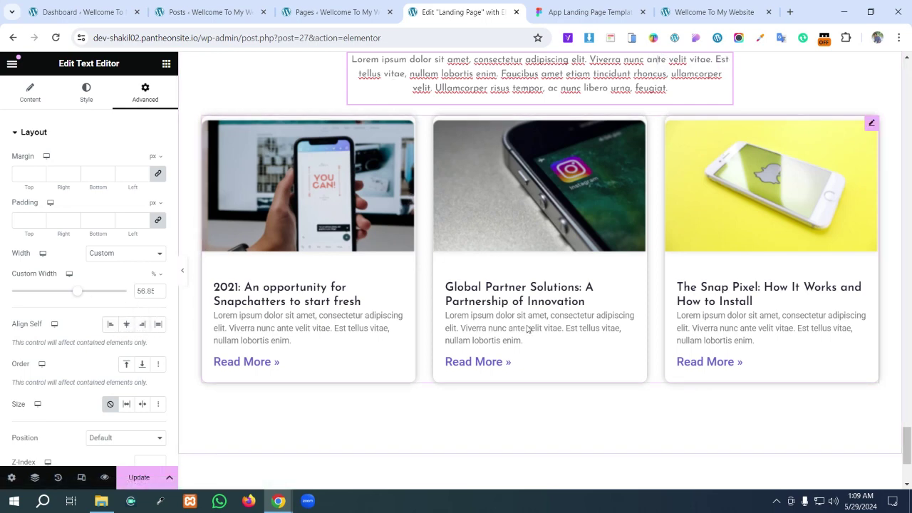
left_click(588, 12)
scroll(541, 320, "down", 2)
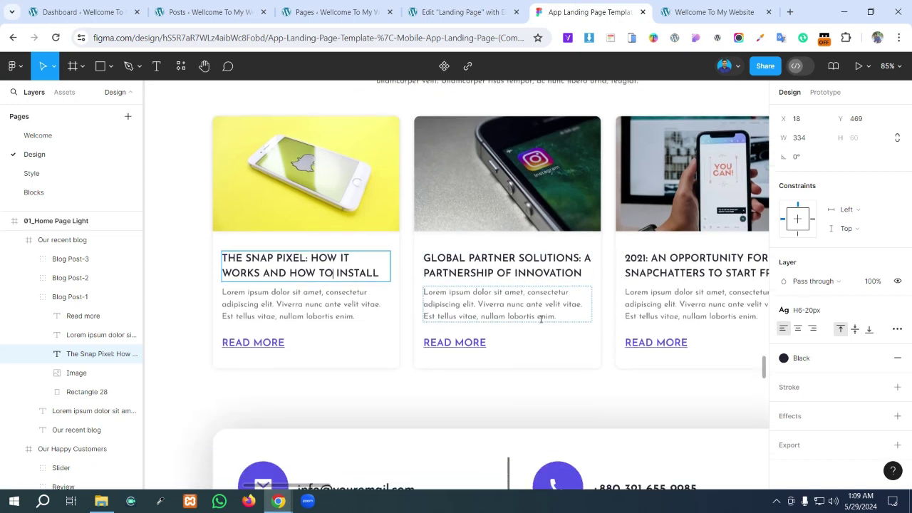
- Scroll Figma to the dark footer and select its frame to read the 232233 fill, then return to Elementor
scroll(542, 319, "down", 1)
scroll(539, 346, "down", 5)
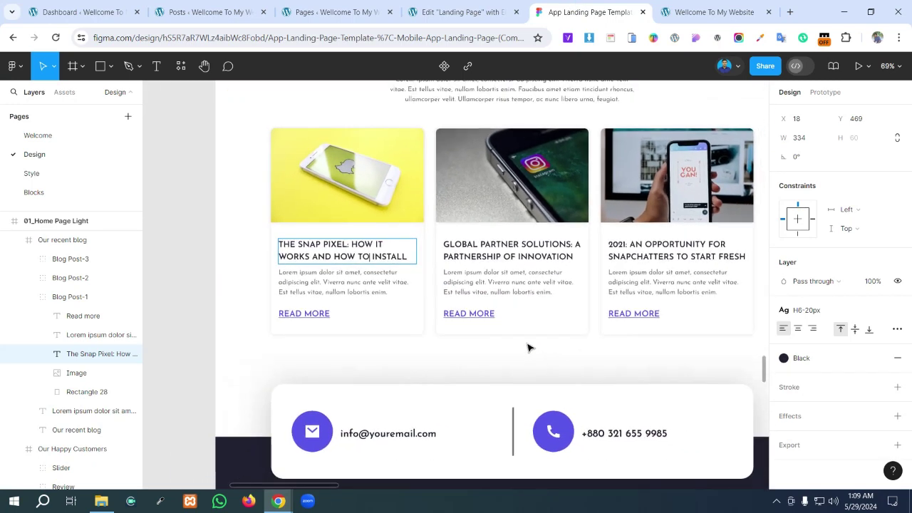
scroll(527, 341, "down", 4)
scroll(510, 306, "down", 1)
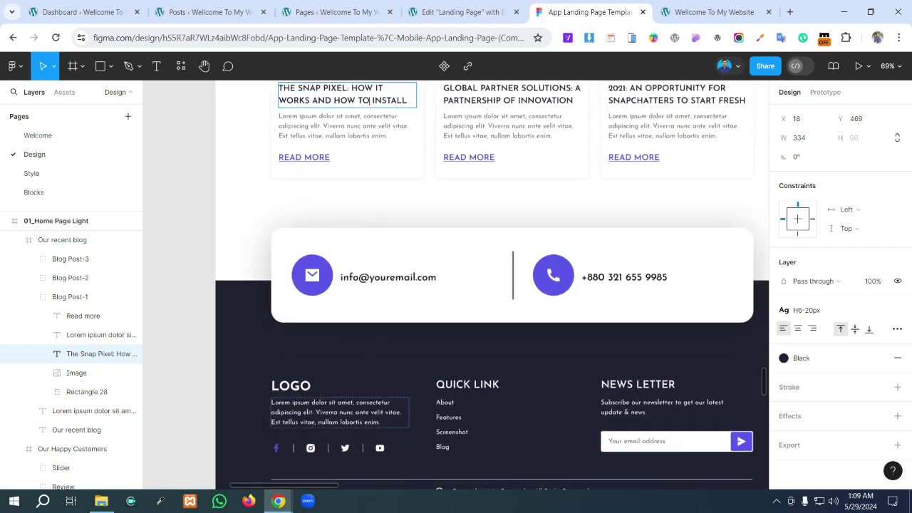
scroll(485, 411, "down", 2)
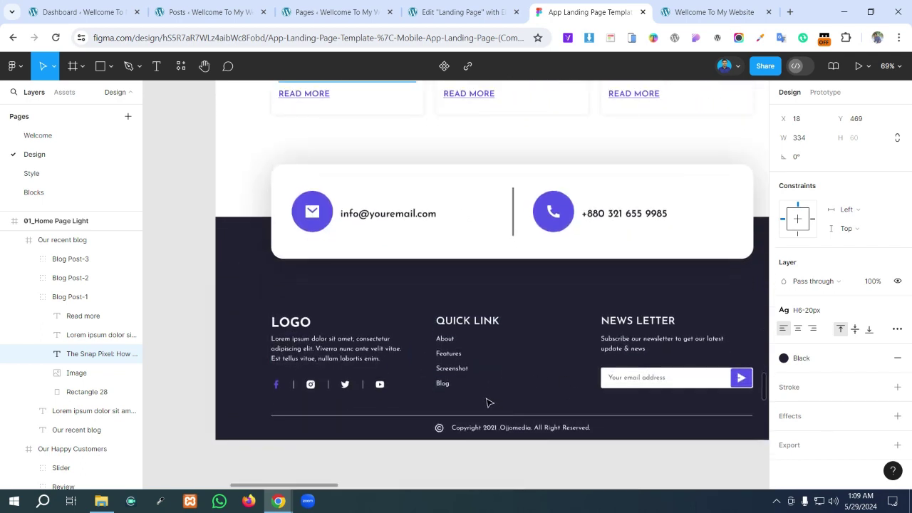
scroll(487, 402, "up", 1)
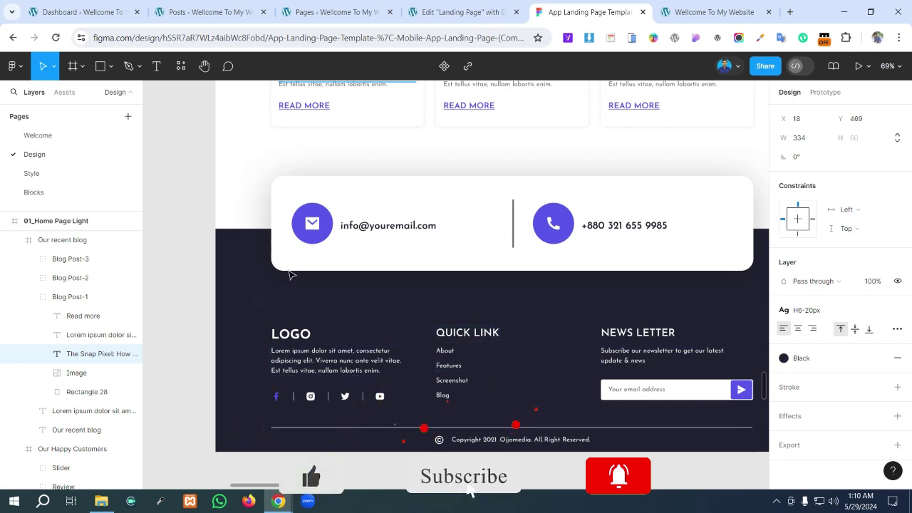
left_click(284, 308)
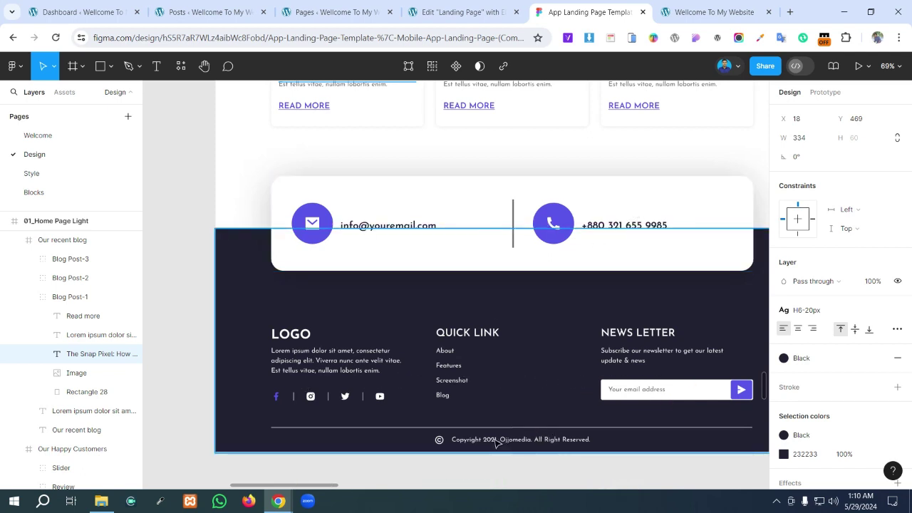
left_click(460, 12)
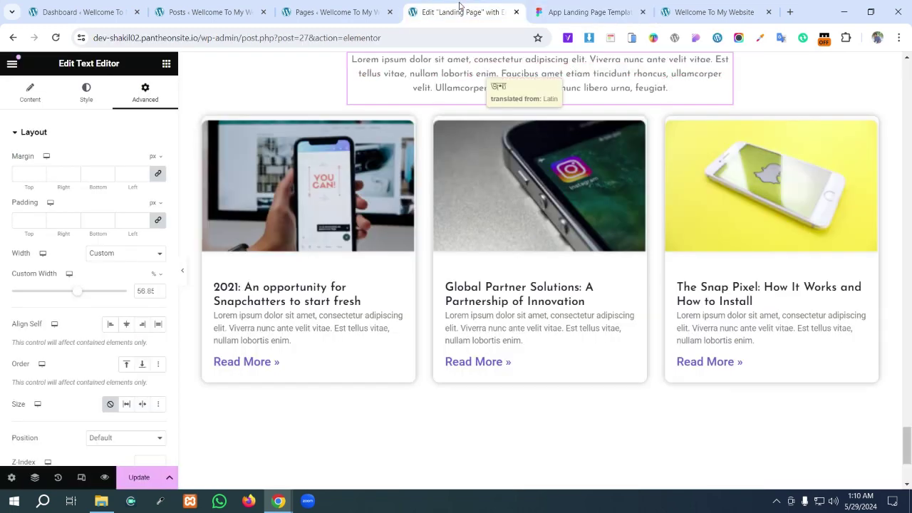
- Add a single-column flexbox section below the blog cards, glancing at the Figma design
scroll(486, 264, "down", 3)
left_click(513, 355)
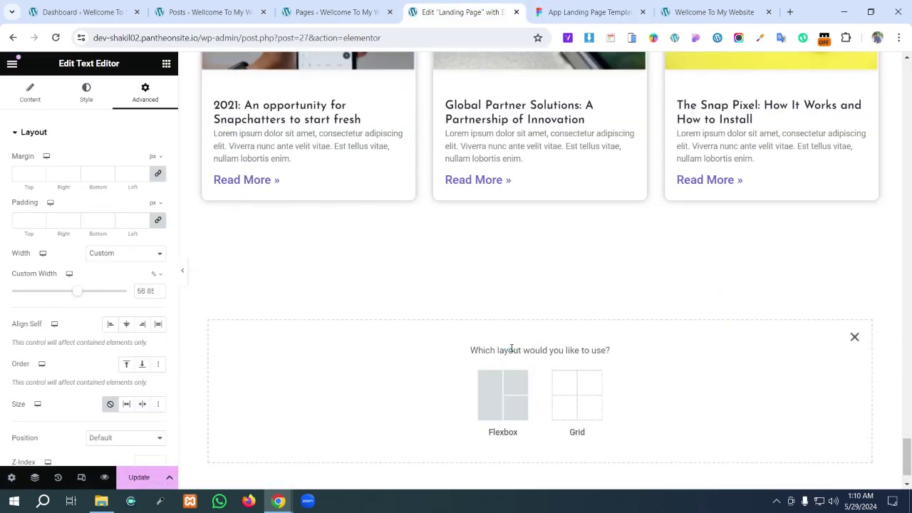
left_click(485, 385)
left_click(376, 383)
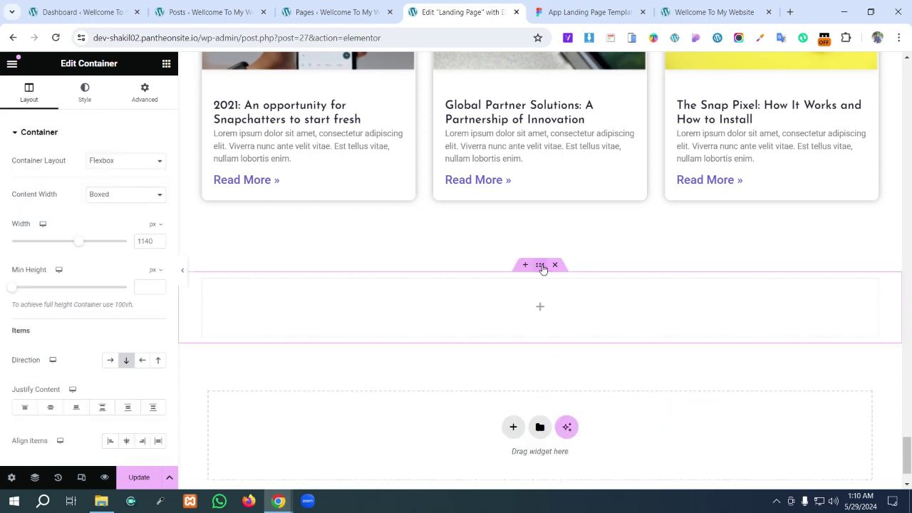
left_click(581, 12)
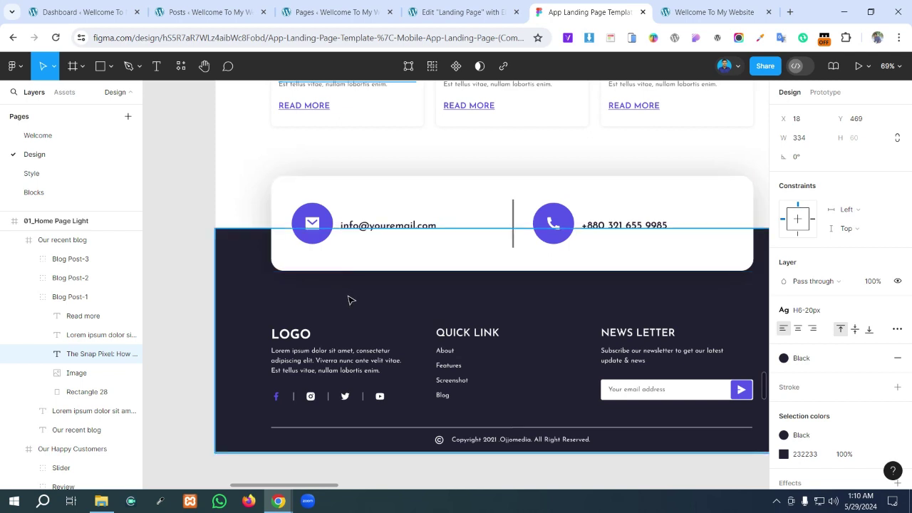
left_click(464, 12)
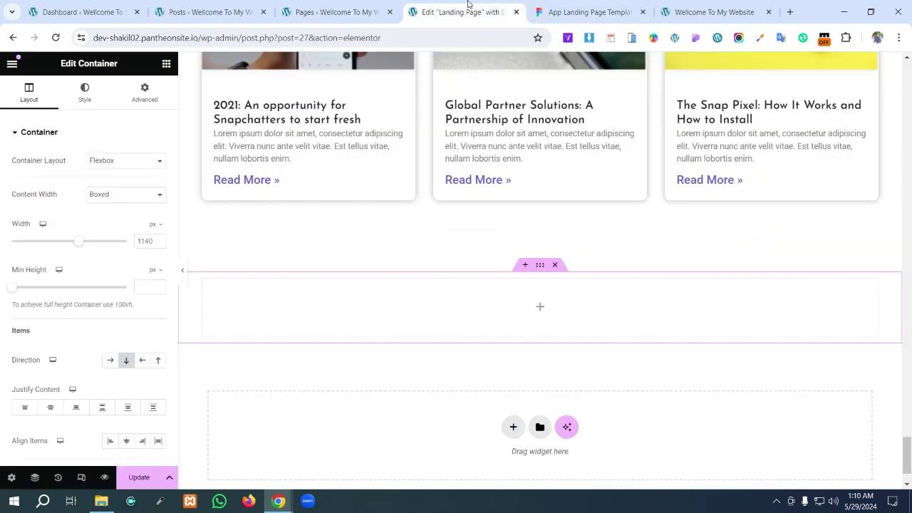
- Nest a Container in the new section, duplicate it, and nest another Container in the lower one
left_click(542, 309)
left_click_drag(53, 253, 491, 332)
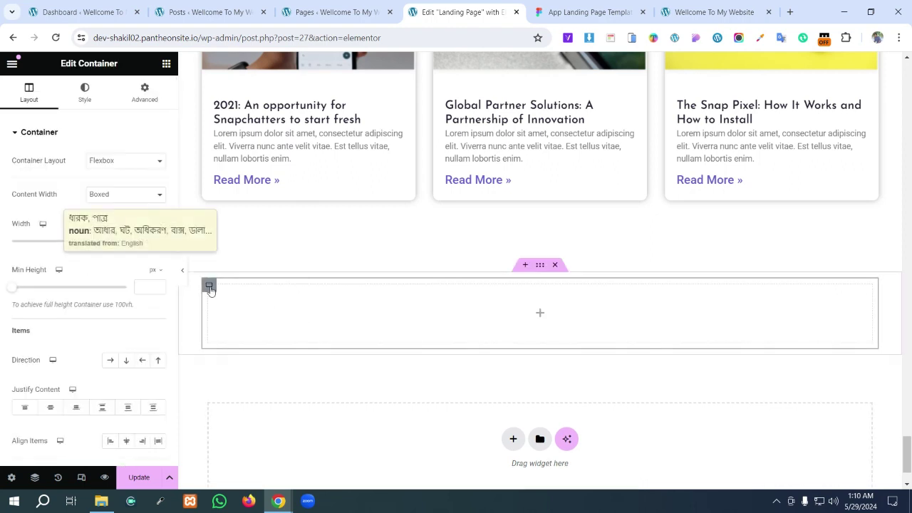
right_click(210, 289)
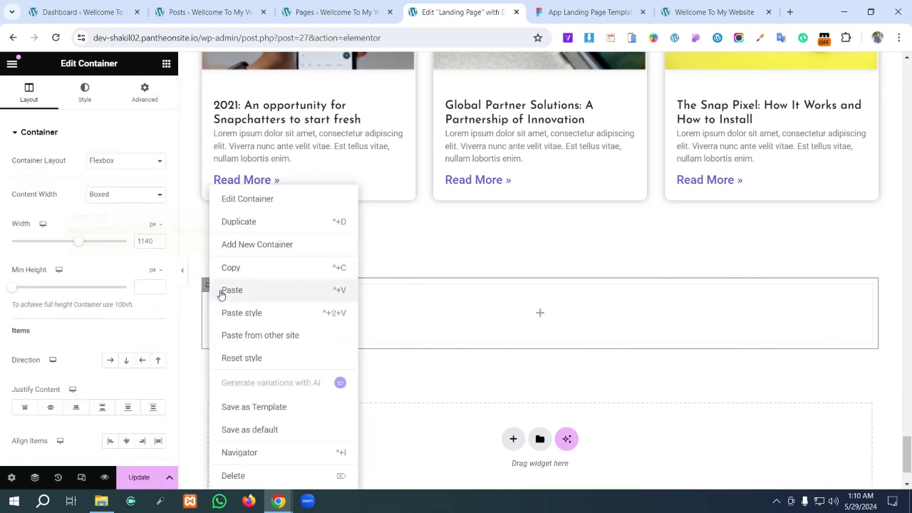
left_click(236, 225)
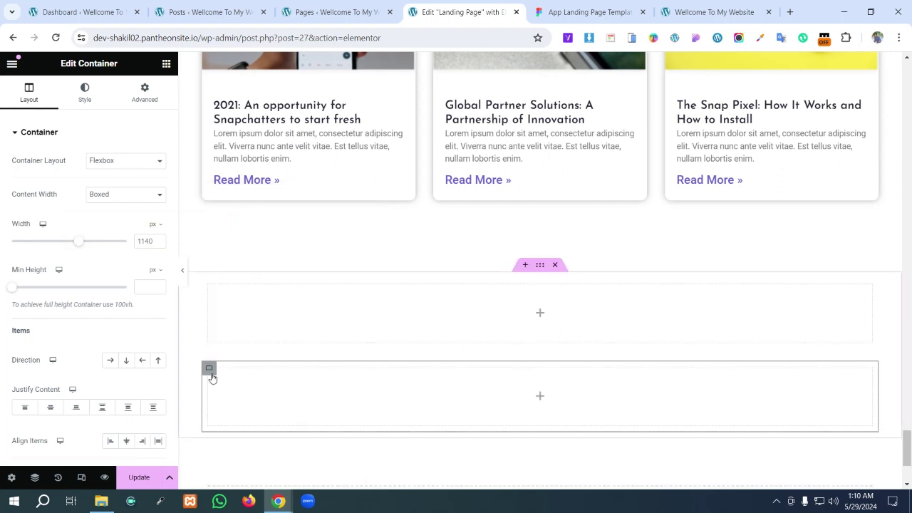
left_click(540, 398)
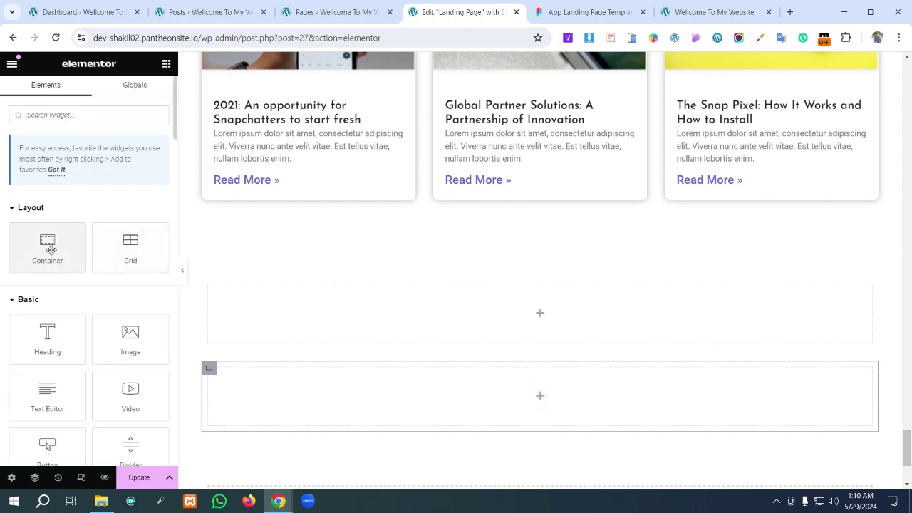
left_click_drag(45, 247, 278, 381)
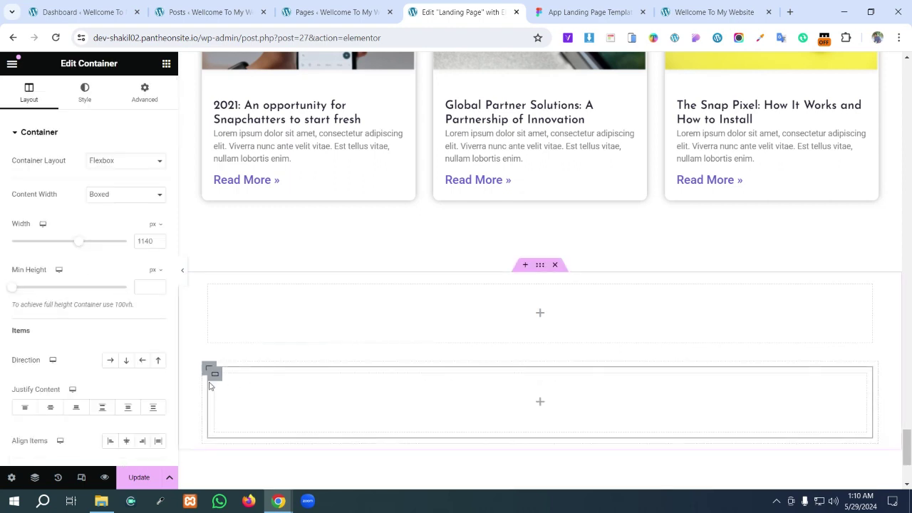
right_click(216, 378)
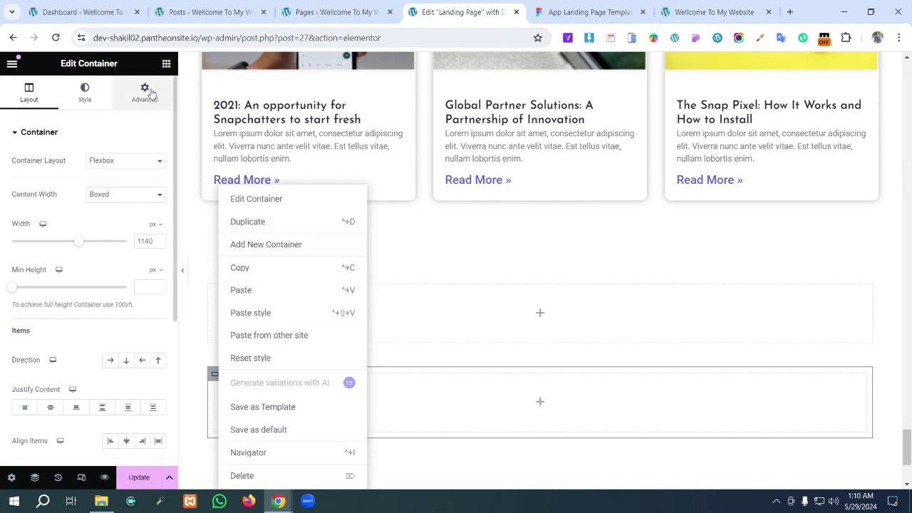
left_click(164, 65)
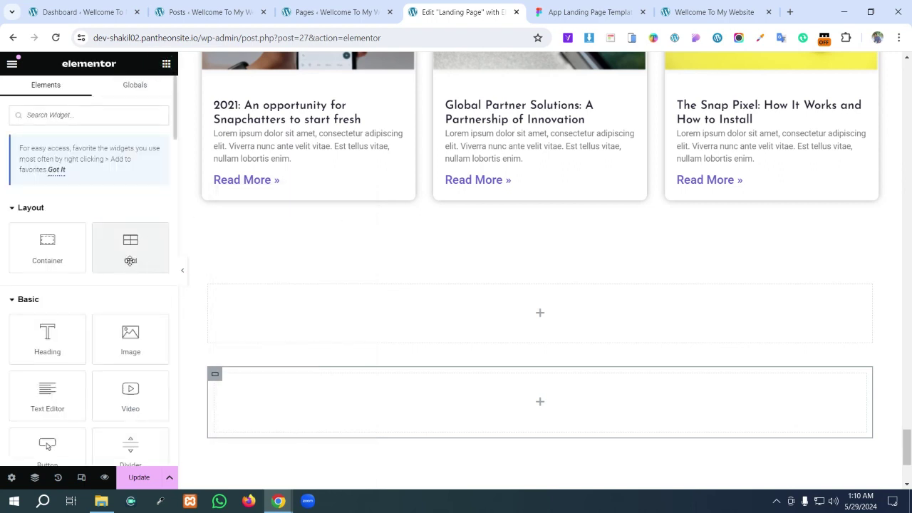
- Drop a Grid into the lower container and set it to 3 columns and 1 row
left_click_drag(131, 260, 343, 444)
left_click_drag(335, 413, 336, 418)
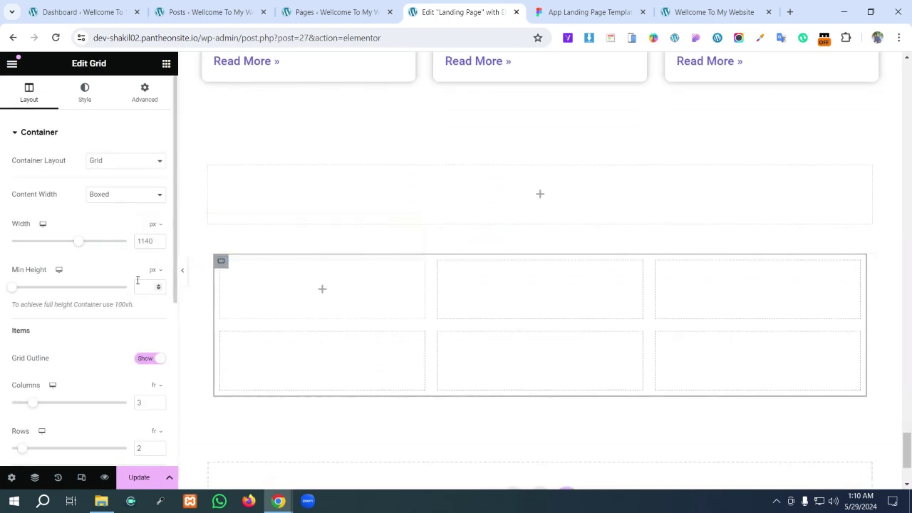
scroll(131, 376, "down", 1)
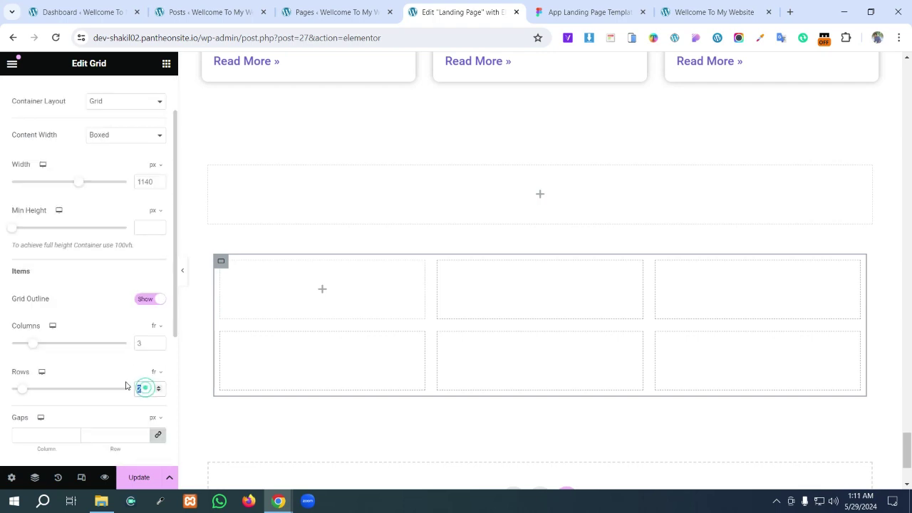
type("0")
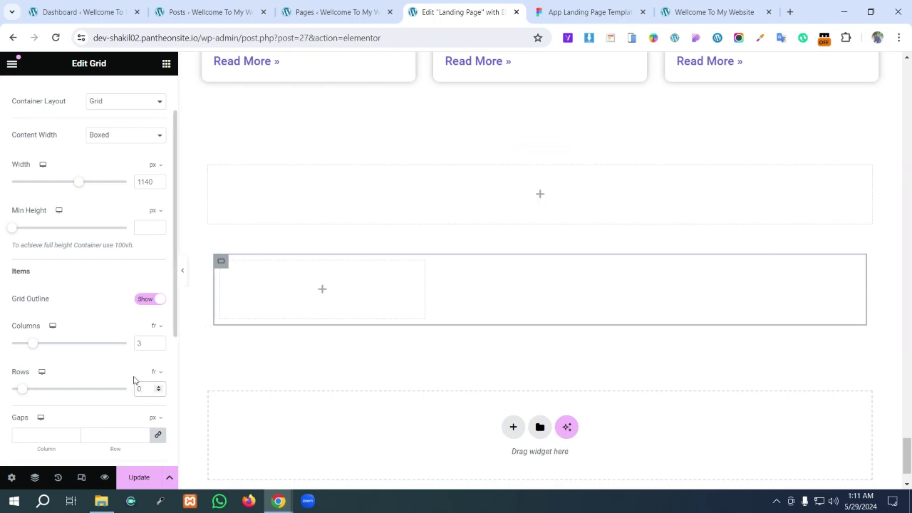
left_click_drag(143, 342, 137, 344)
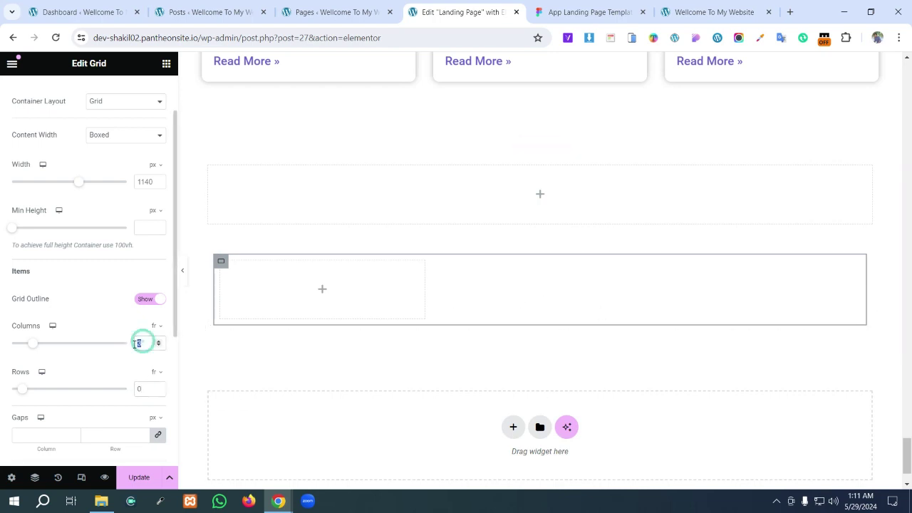
left_click(142, 390)
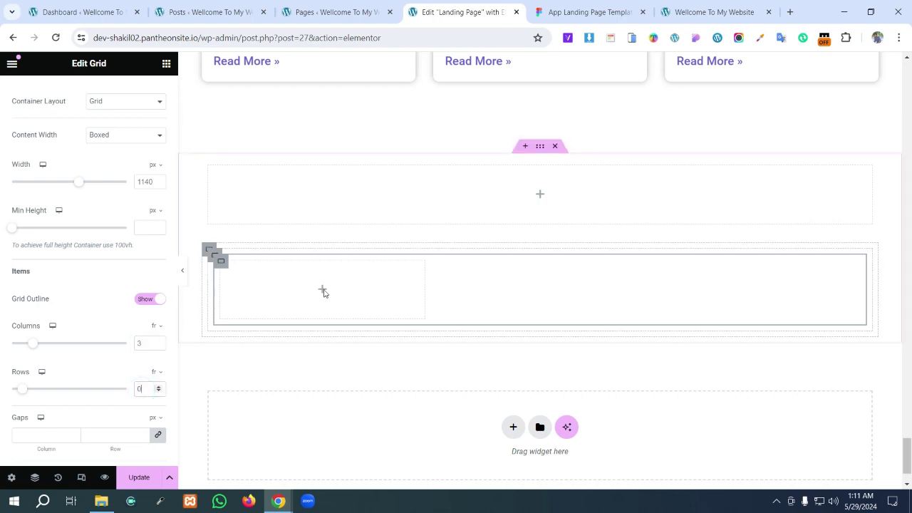
type("1")
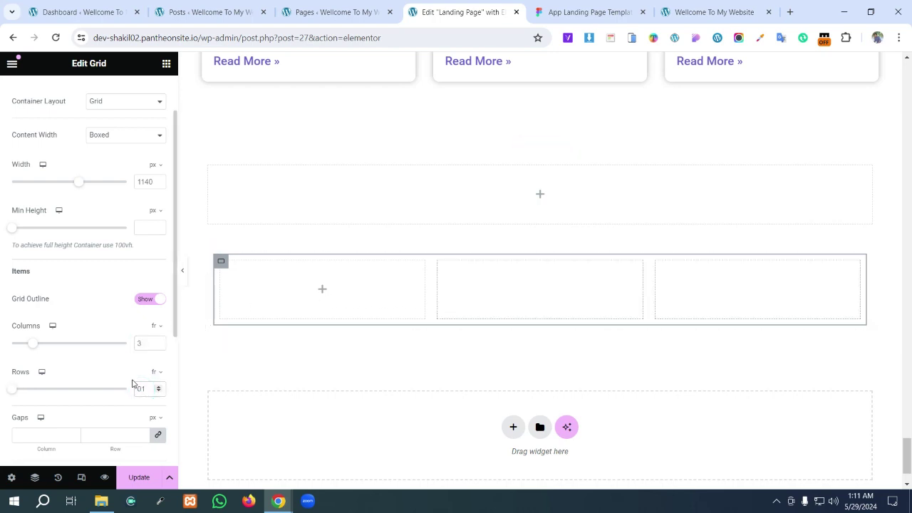
left_click(587, 280)
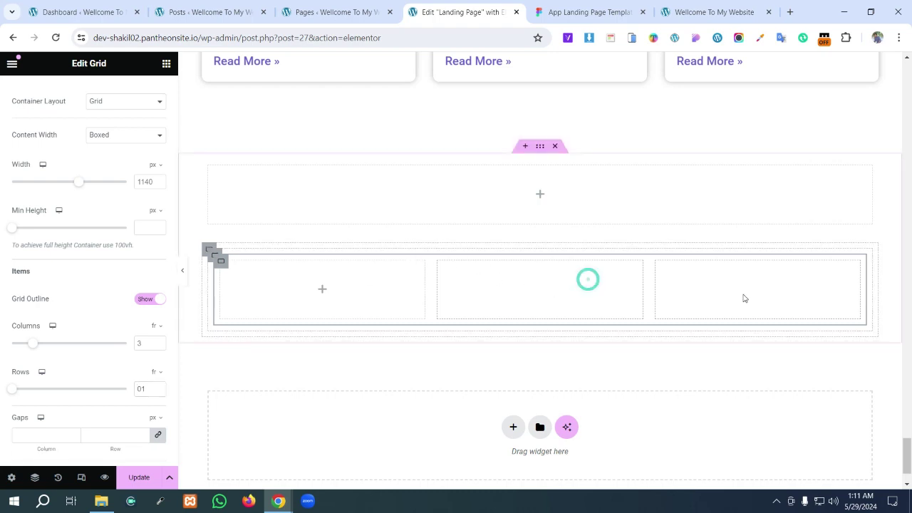
left_click(321, 292)
left_click(554, 290)
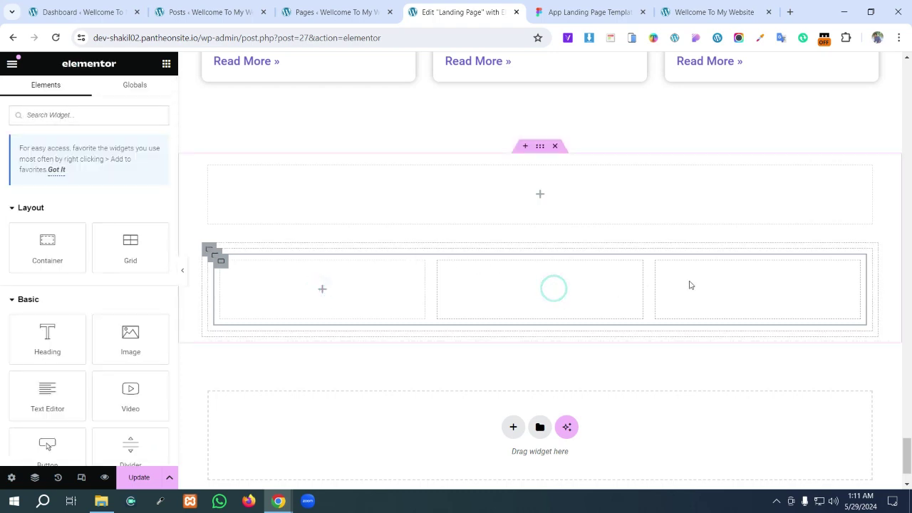
- Delete the three-column grid and duplicate the remaining inner container twice to get three boxes
right_click(224, 264)
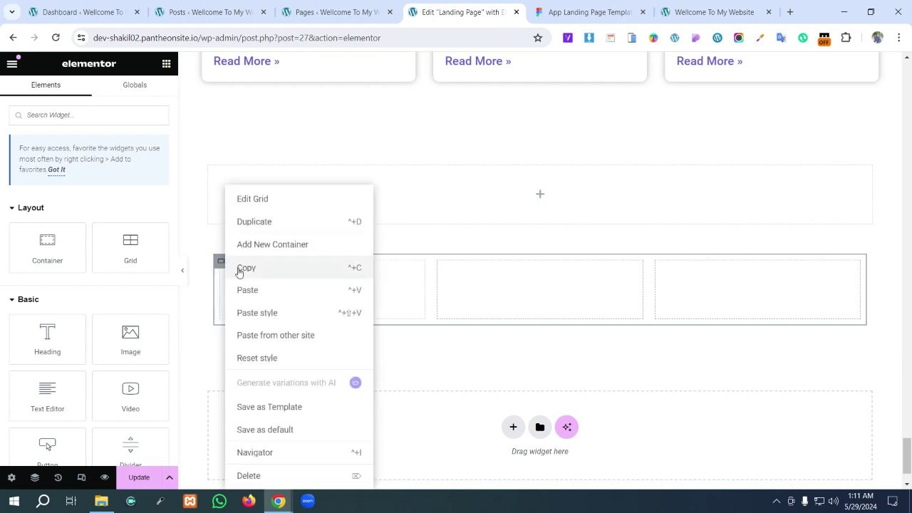
left_click(256, 476)
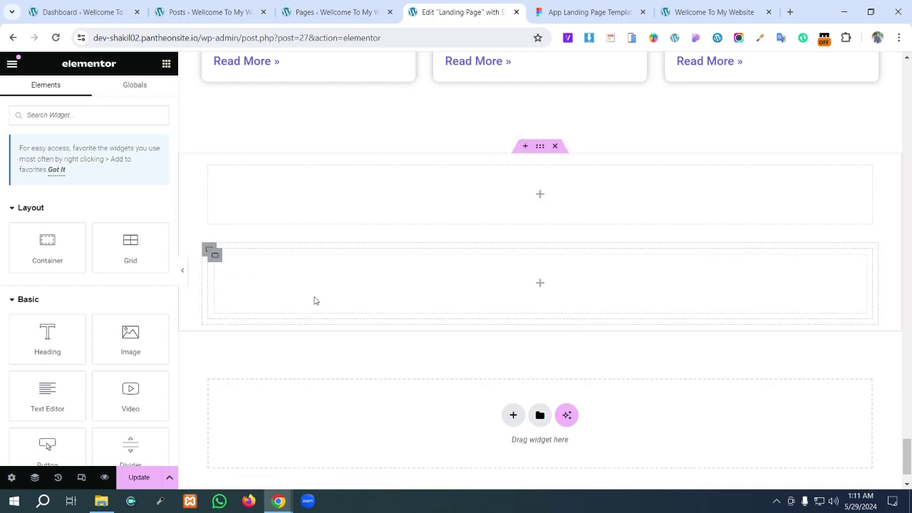
right_click(223, 264)
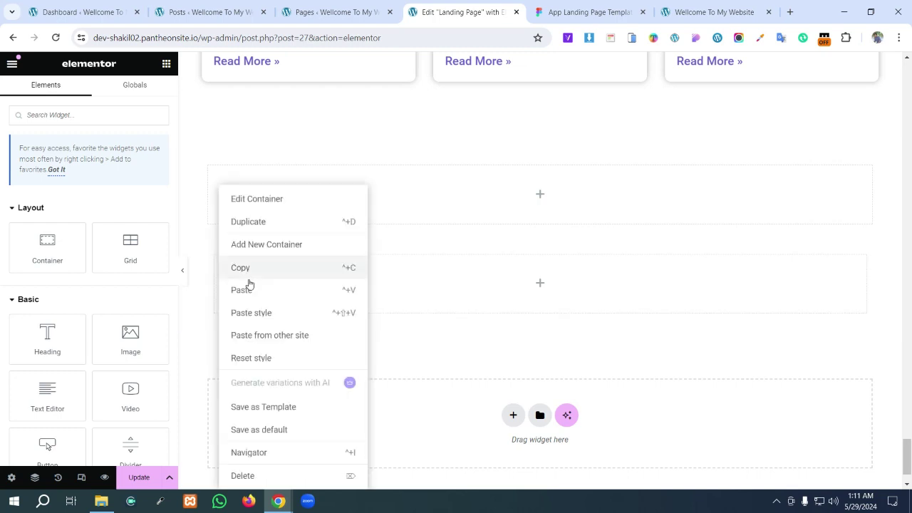
left_click(257, 222)
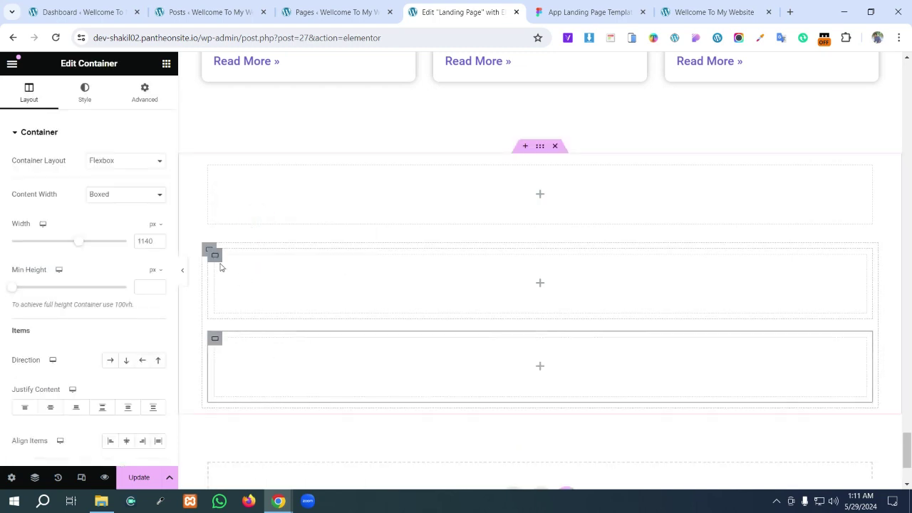
right_click(218, 261)
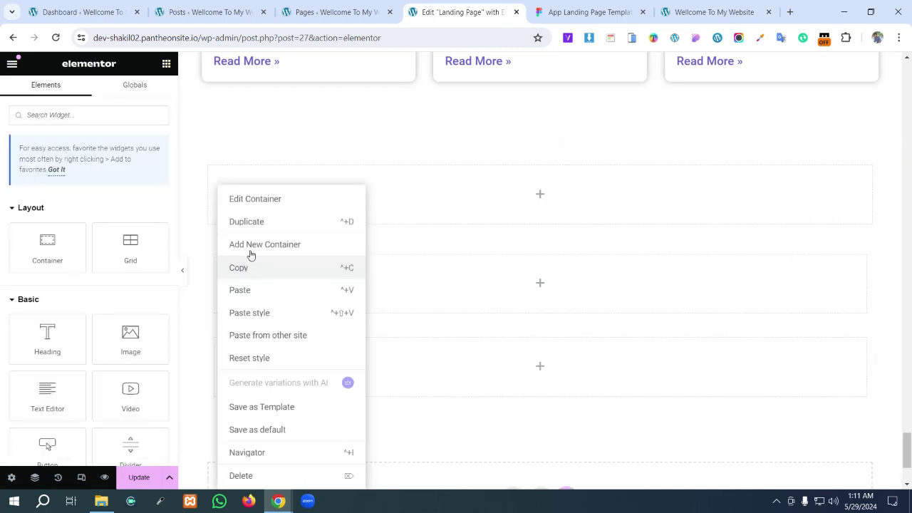
left_click(245, 292)
- Set the outer container's direction to row so the three boxes sit side by side
left_click(207, 253)
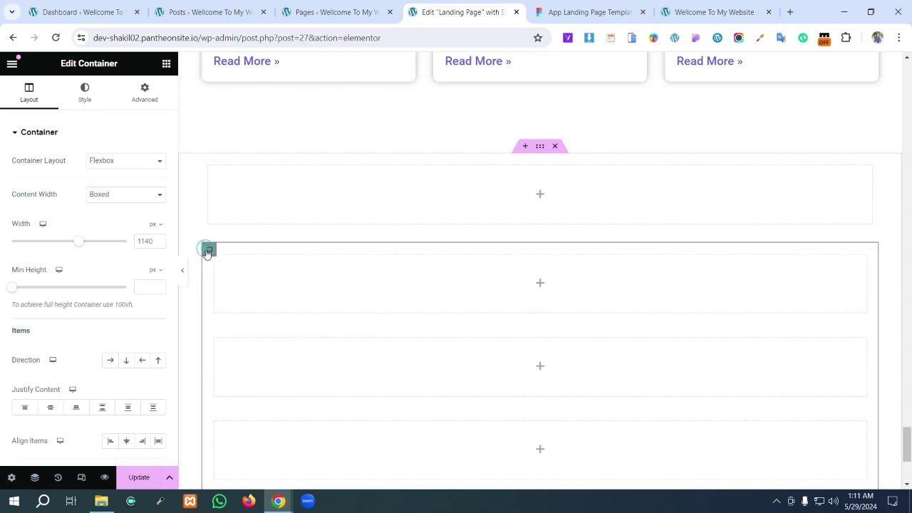
scroll(296, 271, "down", 2)
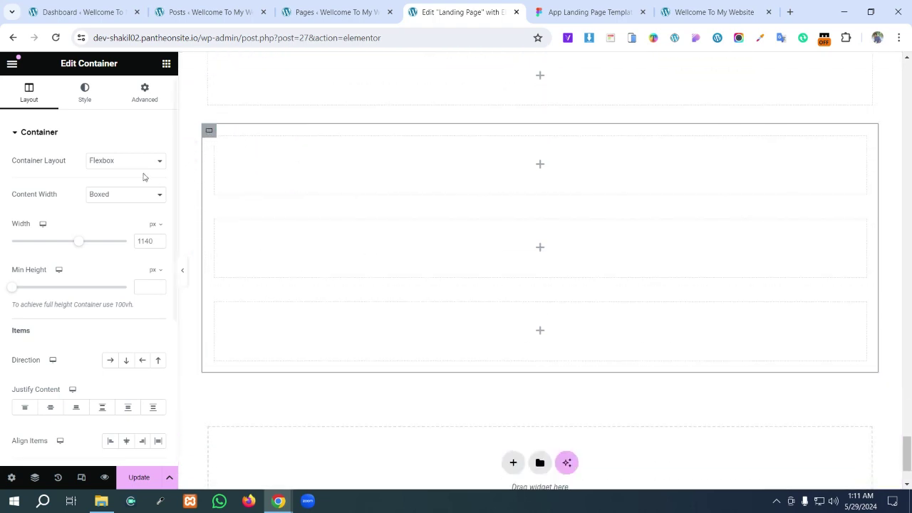
scroll(109, 360, "down", 1)
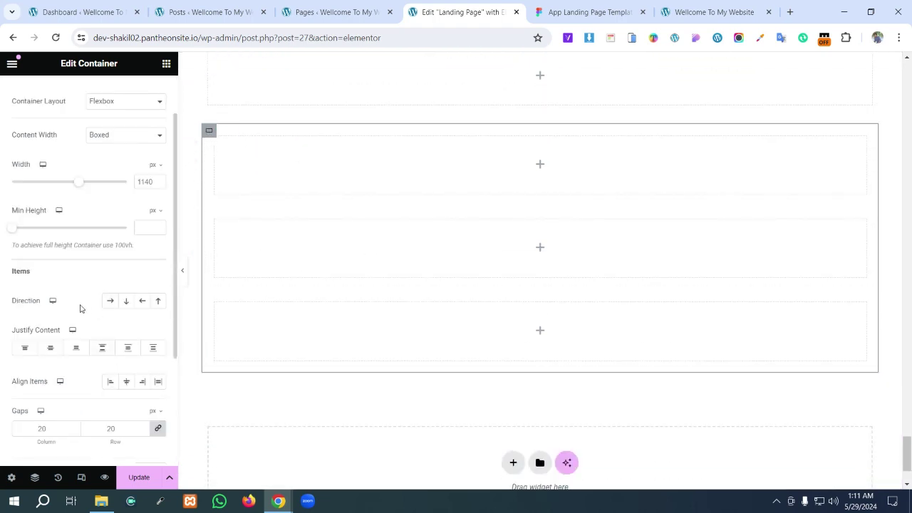
left_click(109, 303)
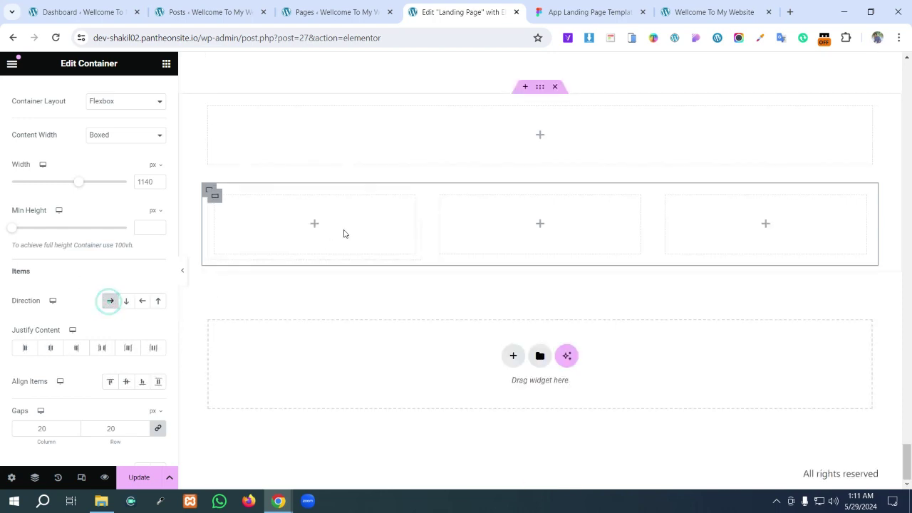
scroll(599, 218, "up", 1)
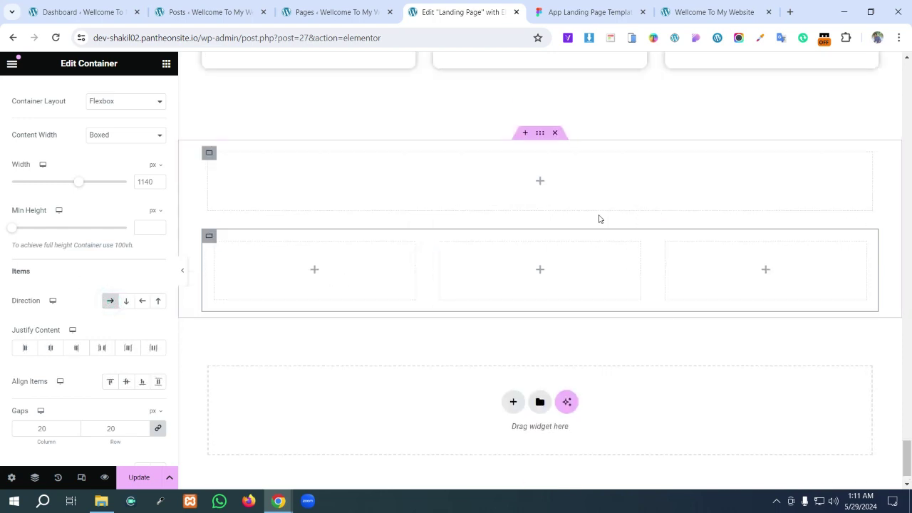
left_click(553, 12)
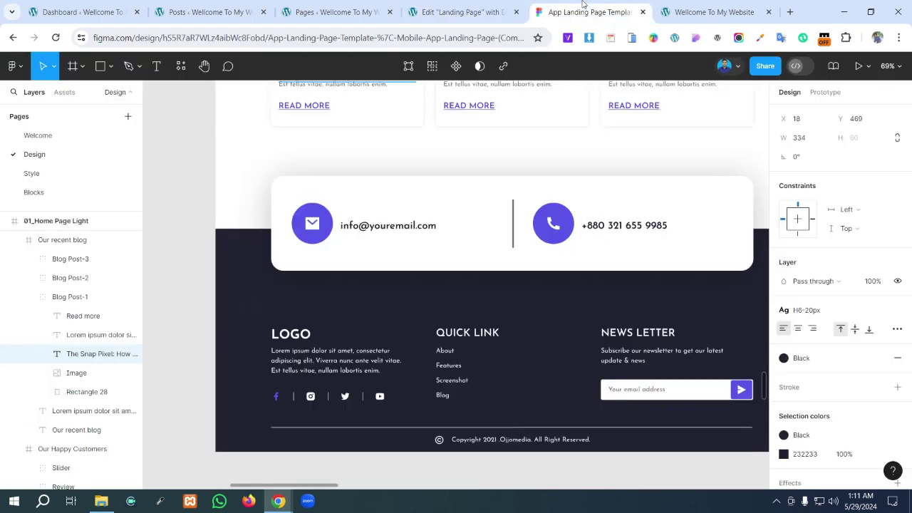
- Compare the Figma contact card, then start adding an element into Elementor's upper empty container
scroll(462, 364, "down", 1)
scroll(422, 429, "down", 1)
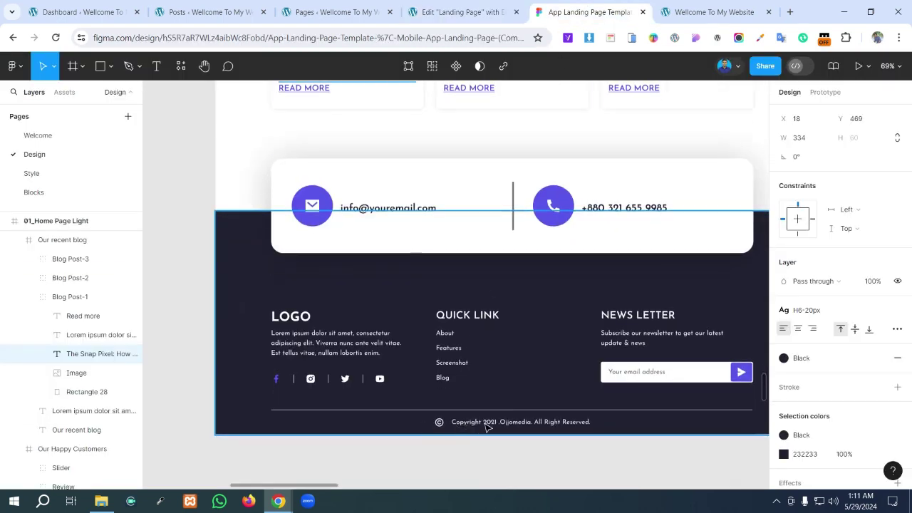
left_click(463, 12)
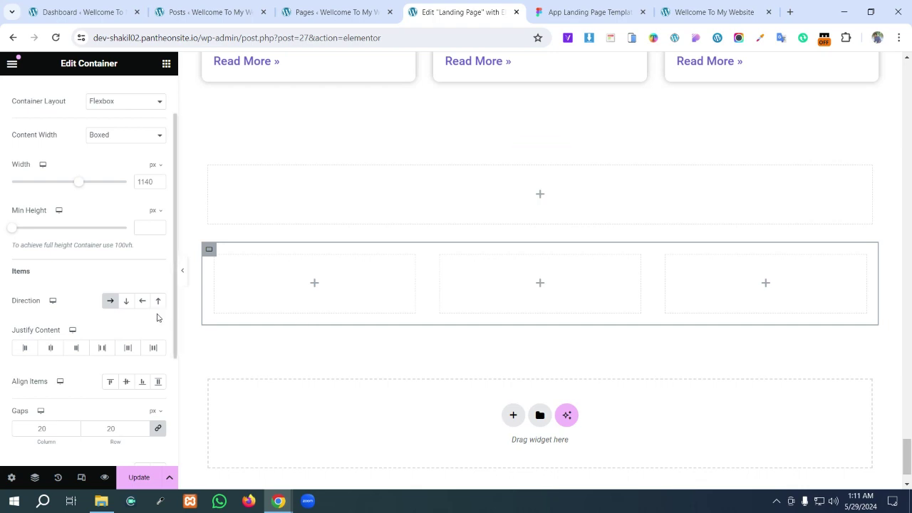
left_click(541, 200)
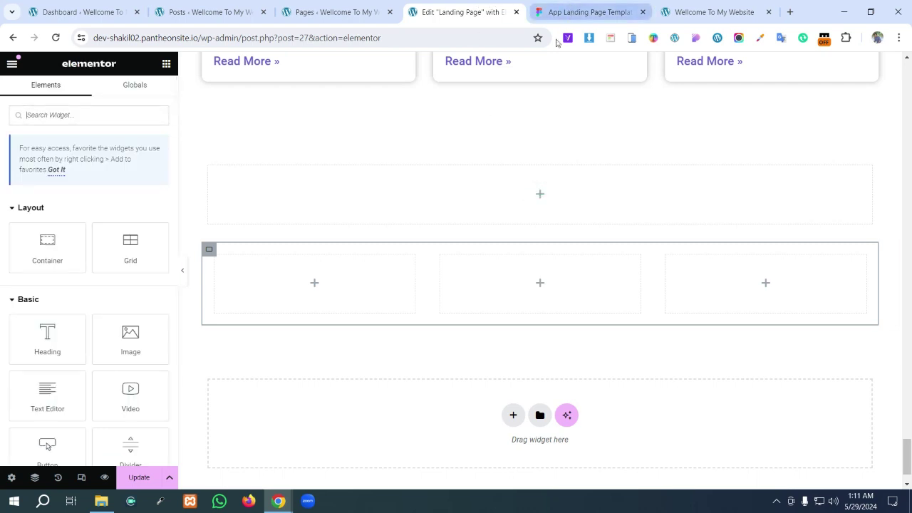
left_click(568, 9)
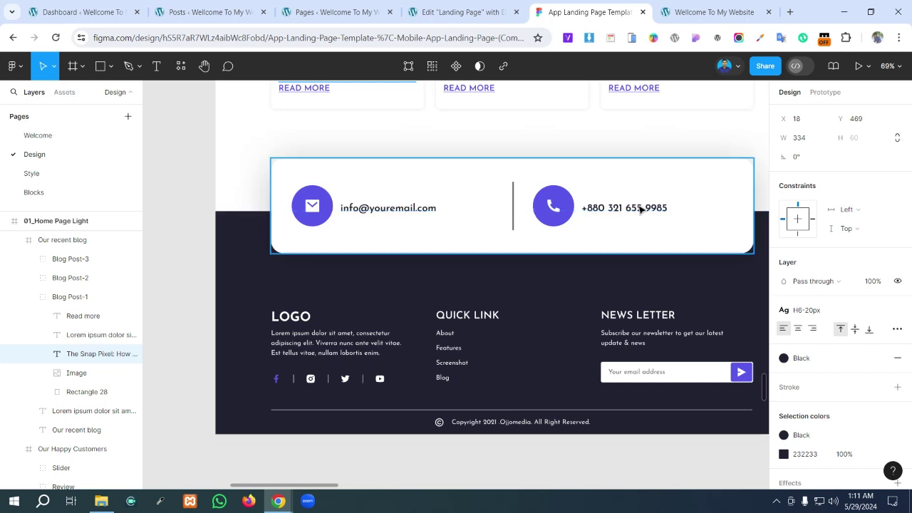
left_click(462, 13)
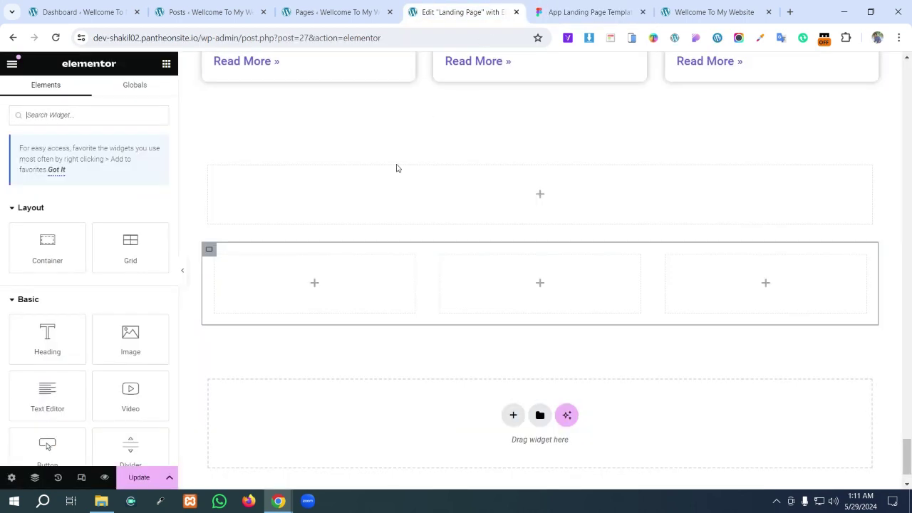
left_click(545, 198)
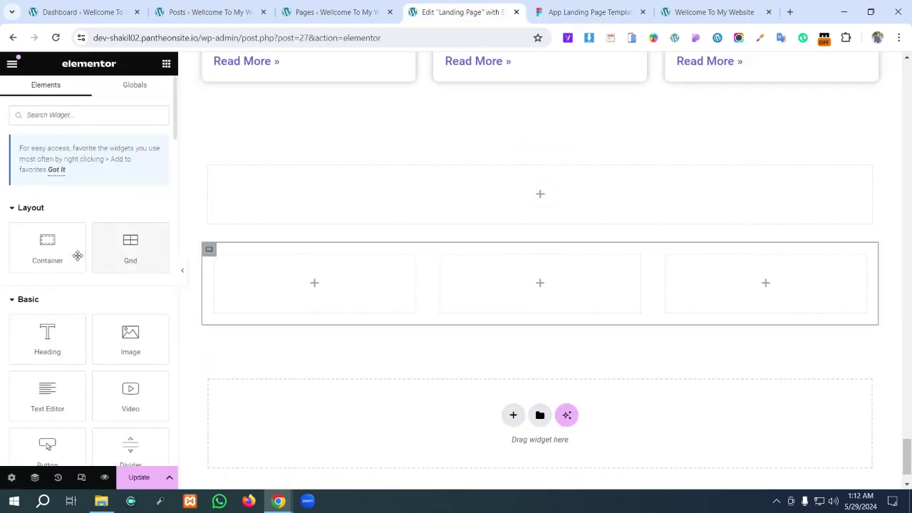
- Drop a Container into the upper container, duplicate it, and set the parent's direction to row
left_click_drag(57, 253, 410, 202)
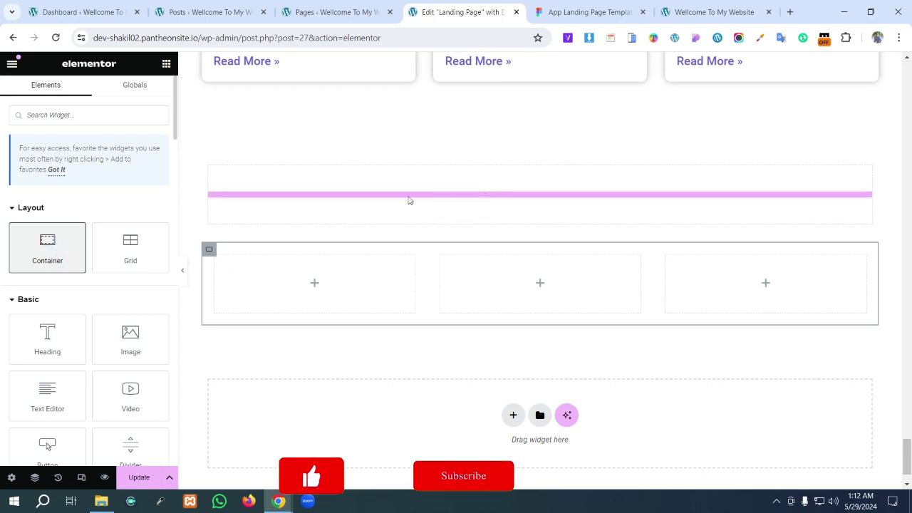
right_click(218, 178)
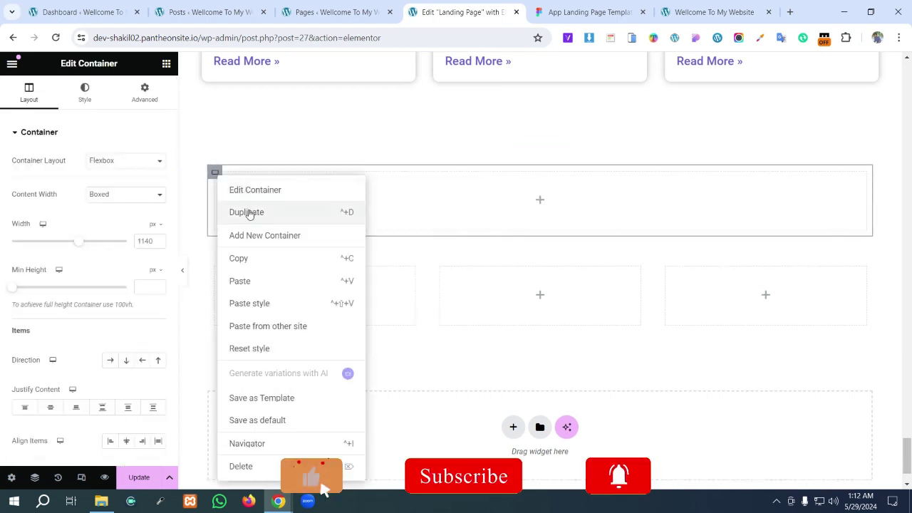
left_click(247, 210)
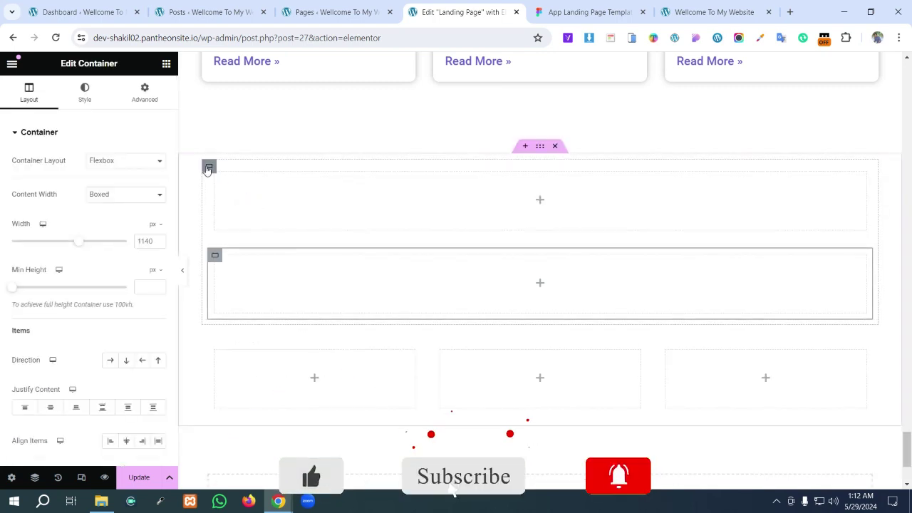
left_click(207, 167)
left_click(109, 360)
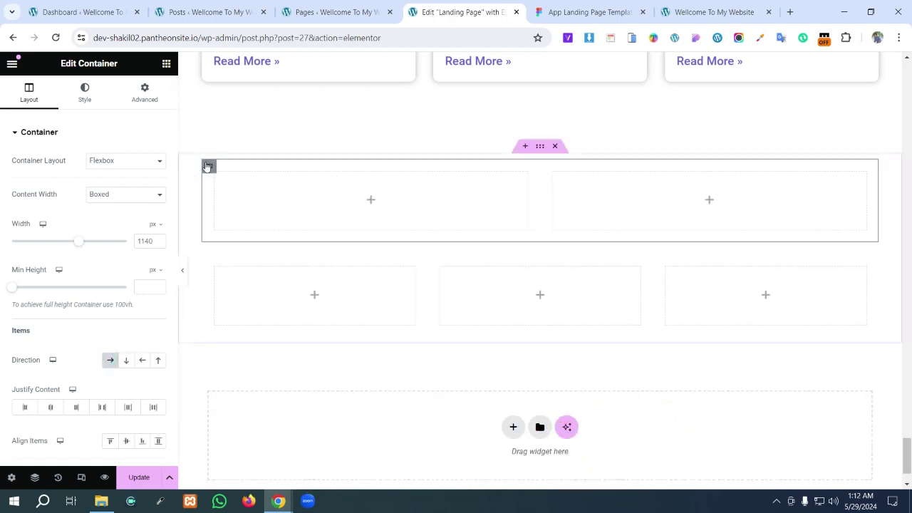
- Give the two-box container a classic white background, trying 20 padding and then clearing it
left_click(85, 93)
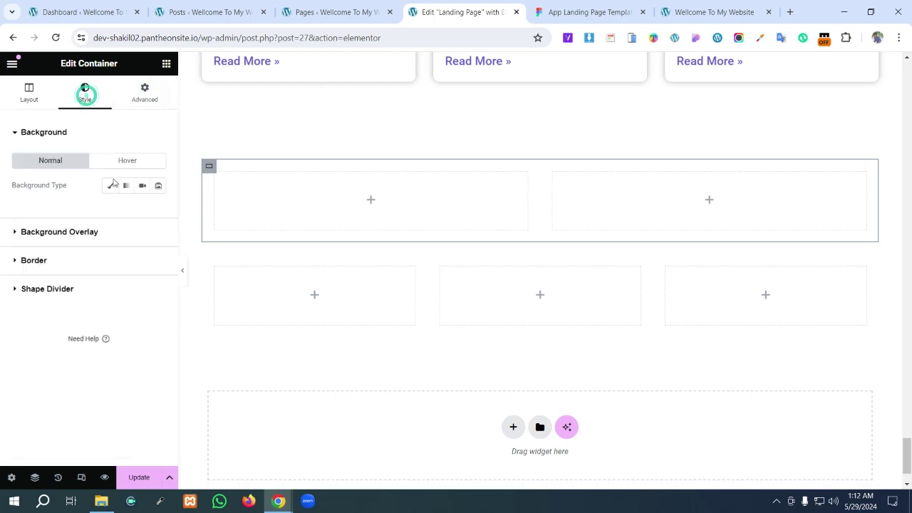
left_click(111, 185)
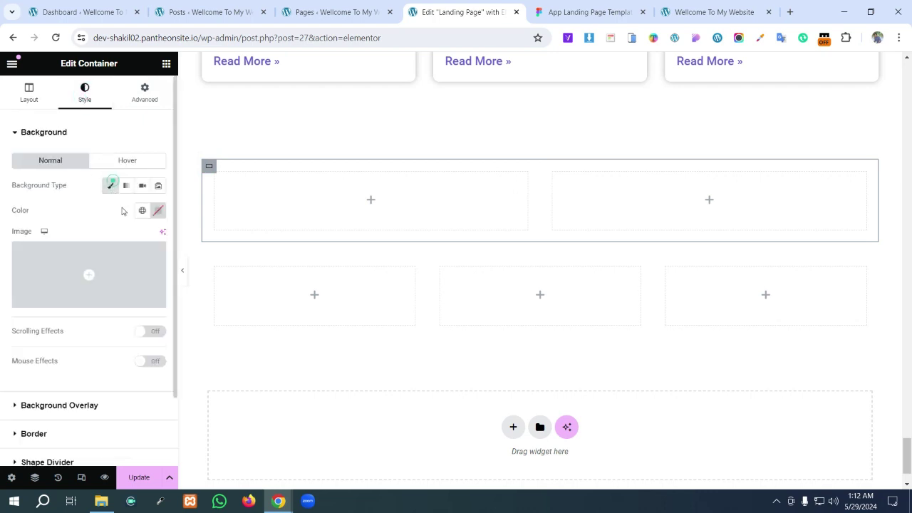
left_click(159, 211)
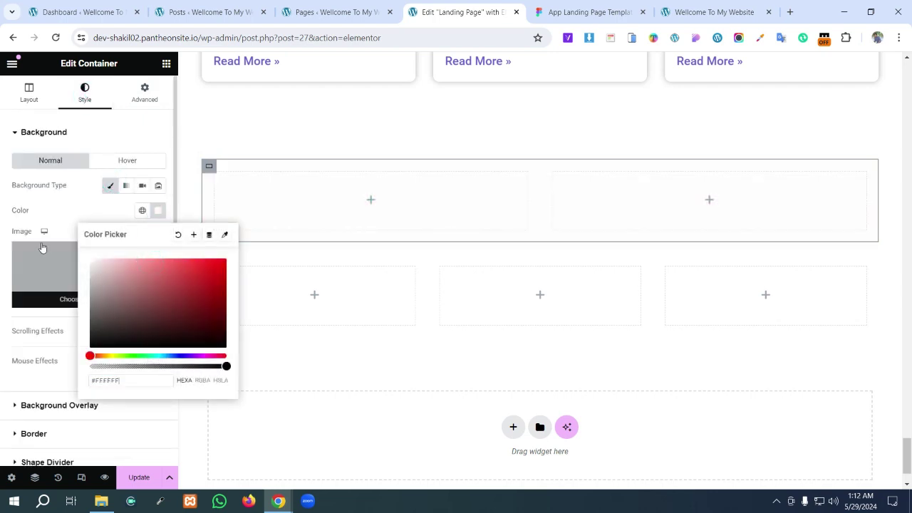
left_click(144, 93)
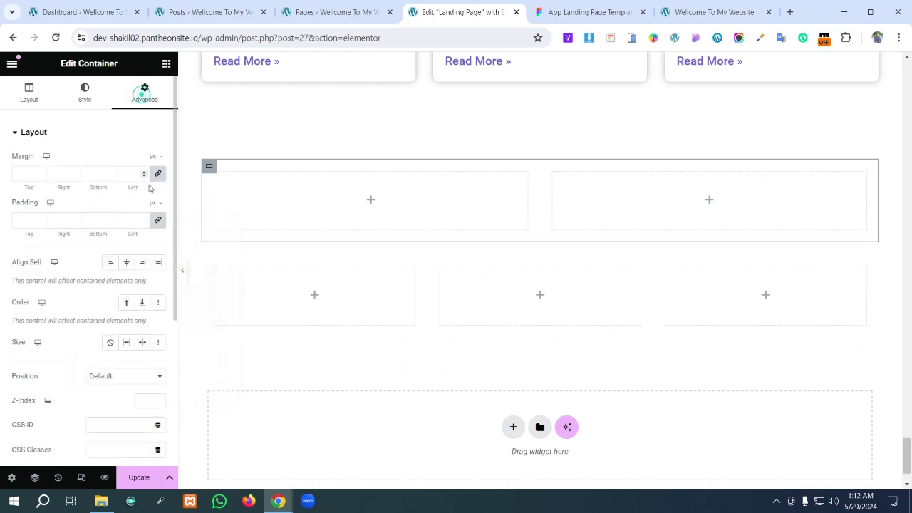
left_click(22, 219)
type("20")
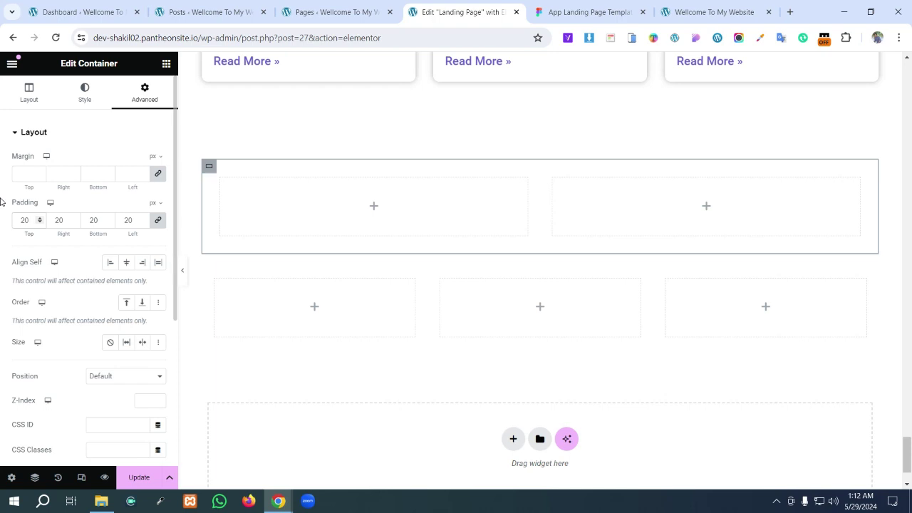
key("BackSpace")
key("BackSpace")
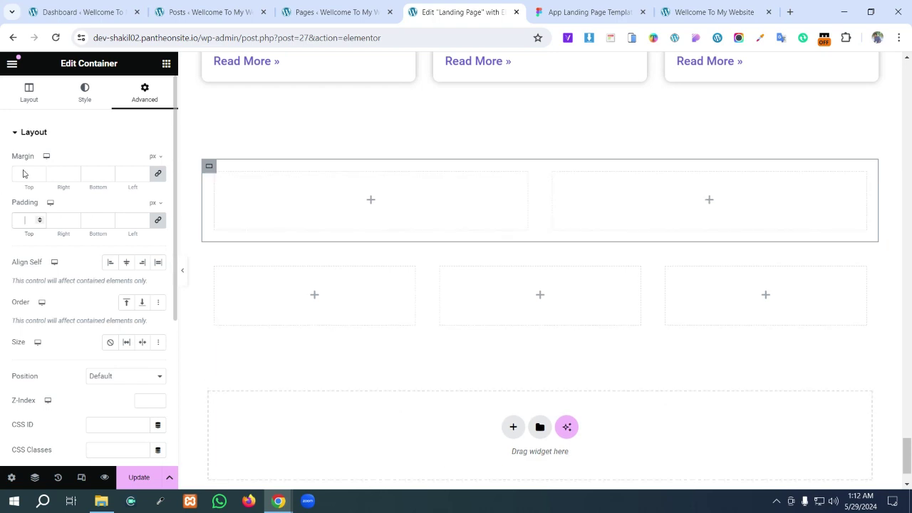
scroll(91, 328, "down", 3)
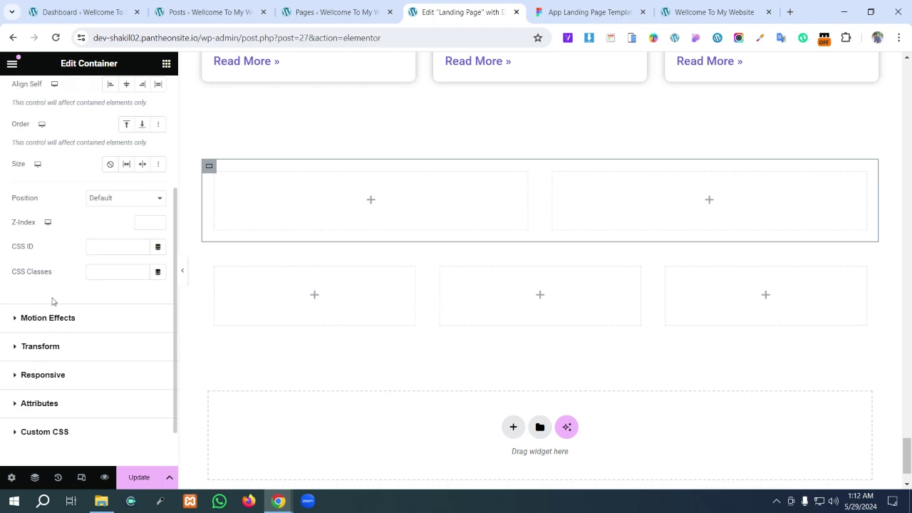
scroll(53, 285, "up", 5)
- Set the container's border radius to 20 and add a box shadow at 0.3 opacity
left_click(84, 94)
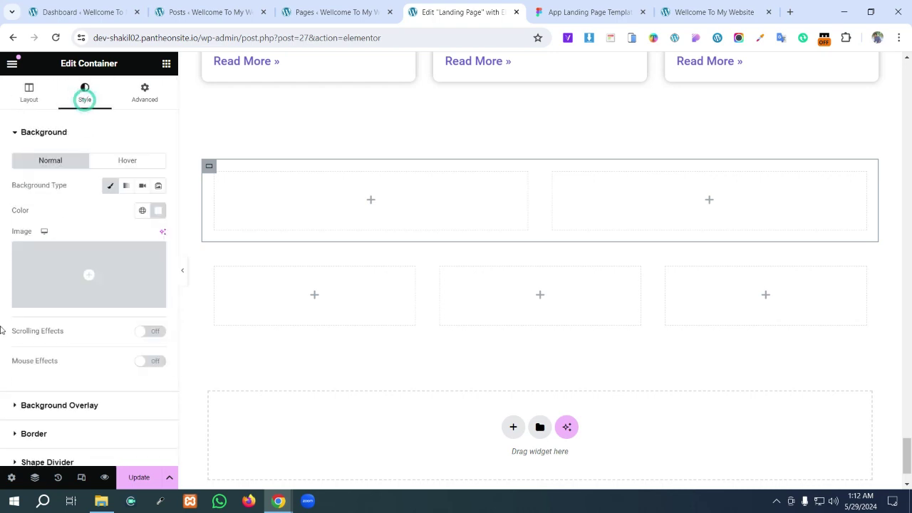
scroll(50, 428, "down", 1)
left_click(29, 375)
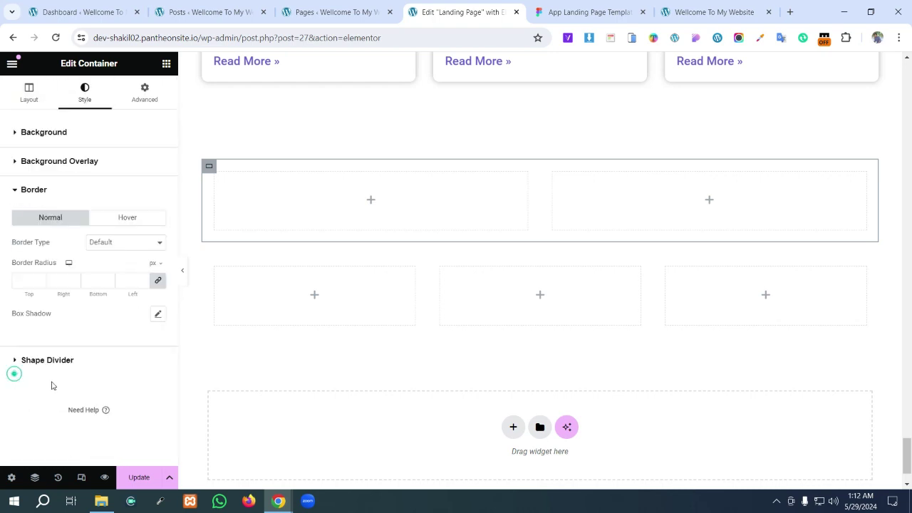
left_click(24, 280)
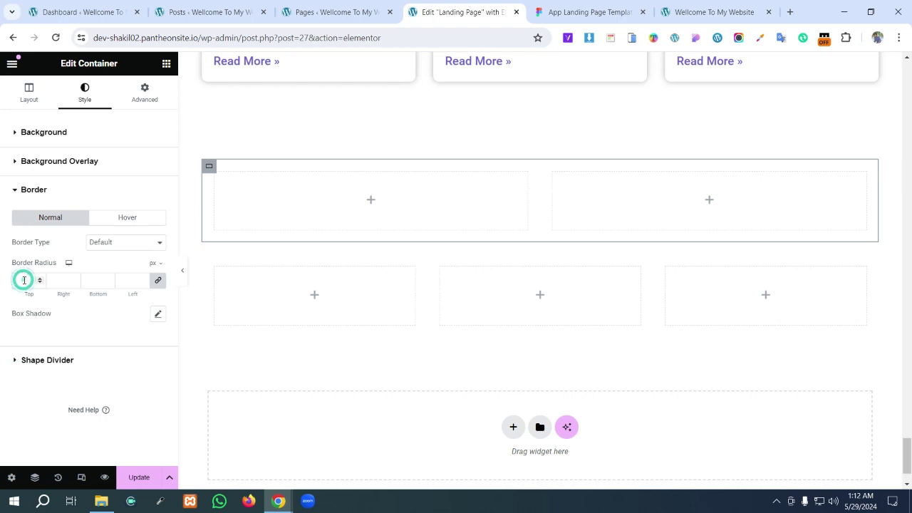
type("20")
left_click(155, 315)
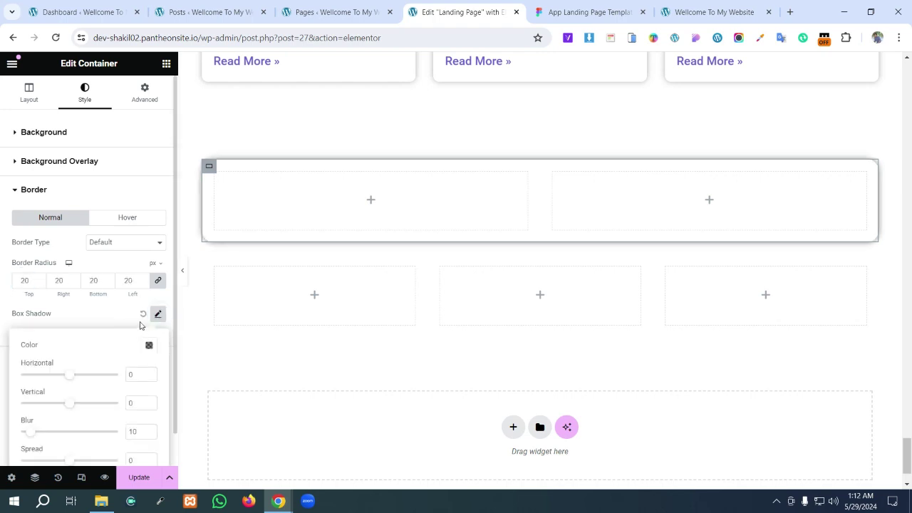
left_click(148, 347)
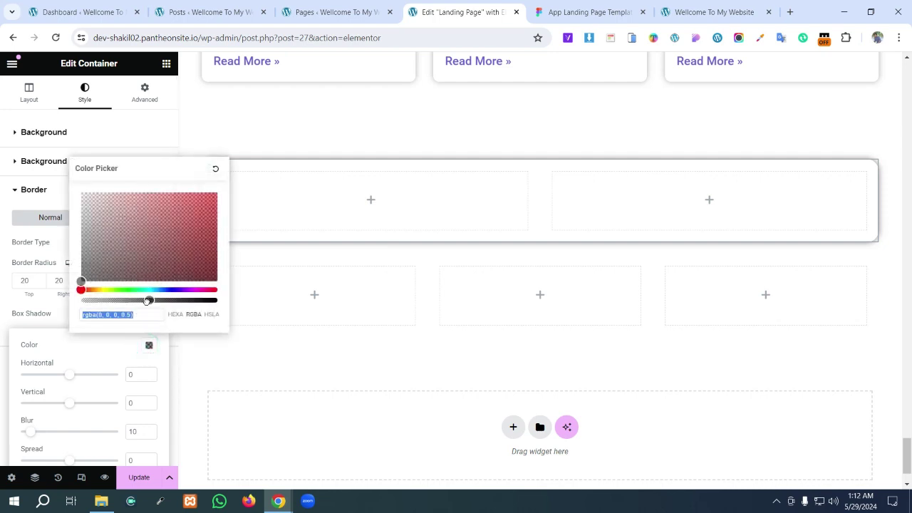
left_click_drag(148, 301, 122, 302)
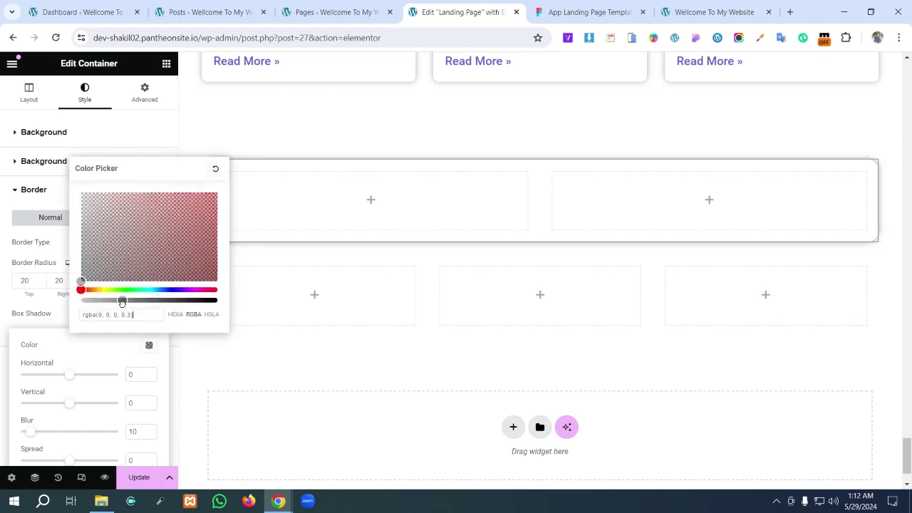
left_click(386, 118)
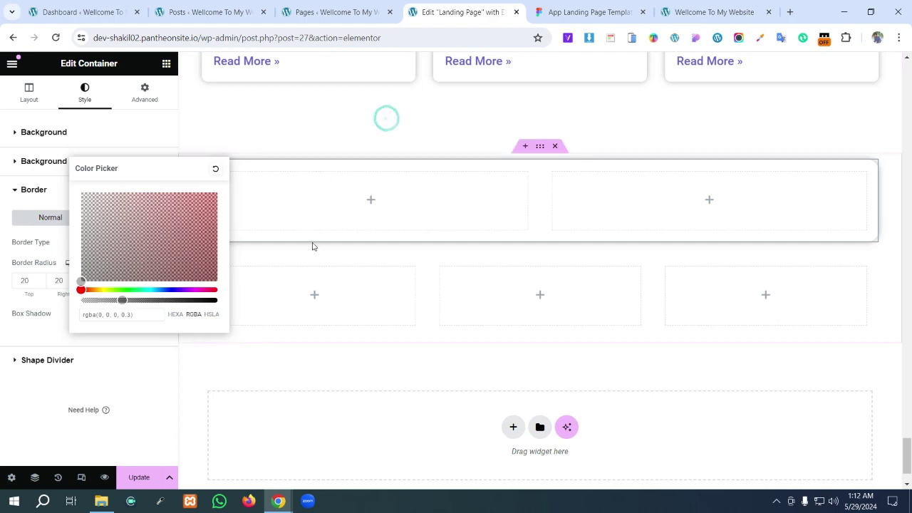
left_click(340, 142)
- After comparing with Figma, narrow the two-box container to about 77.5% width
left_click(578, 5)
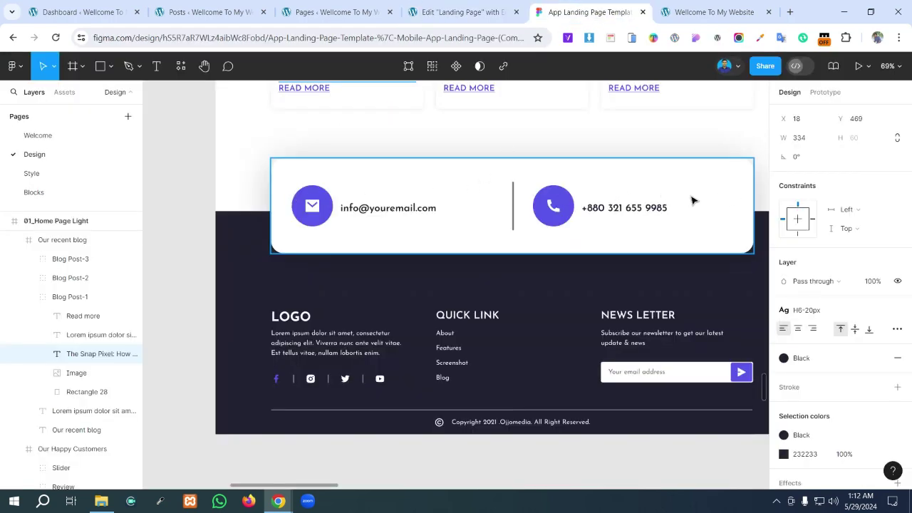
left_click(463, 12)
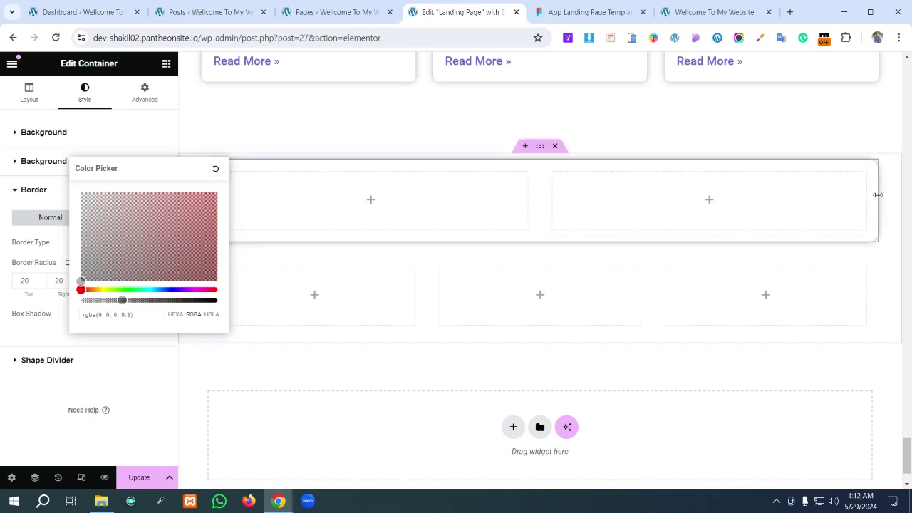
left_click_drag(878, 195, 706, 207)
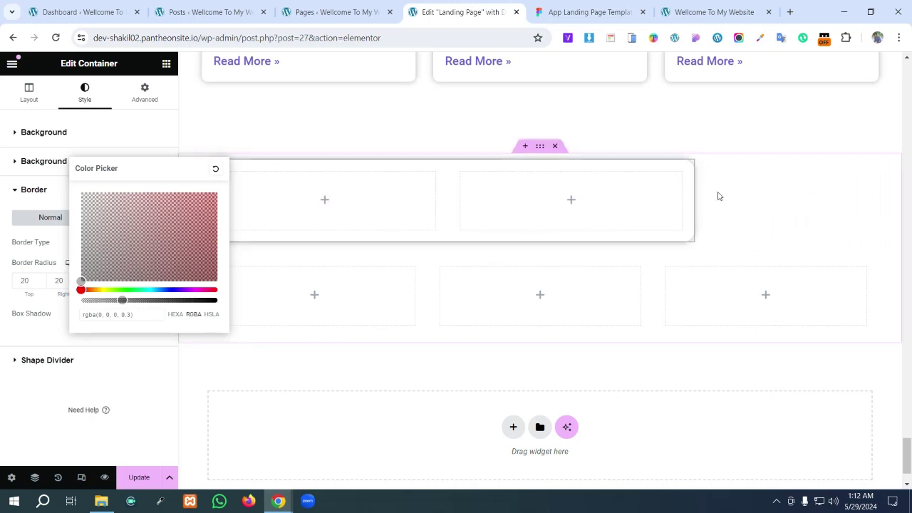
left_click(106, 357)
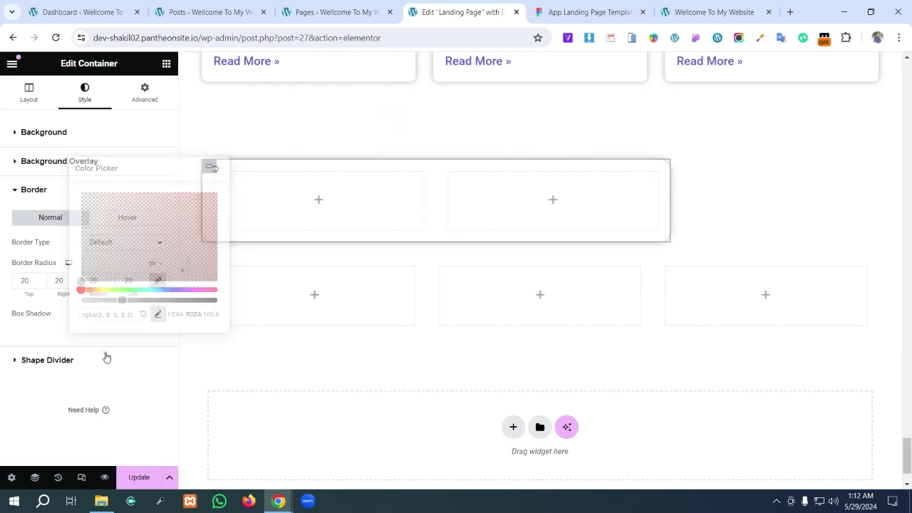
left_click(106, 357)
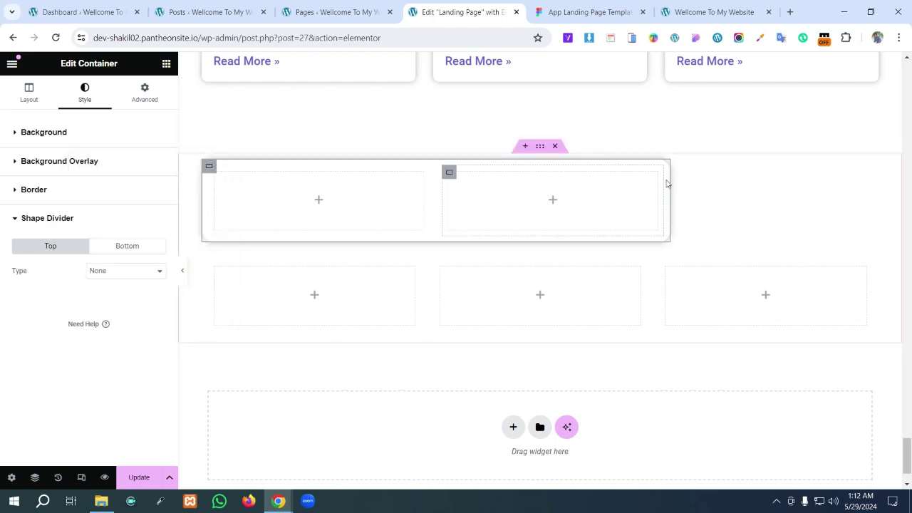
mouse_move(670, 199)
left_mouse_down()
mouse_move(699, 196)
mouse_move(667, 199)
left_mouse_up()
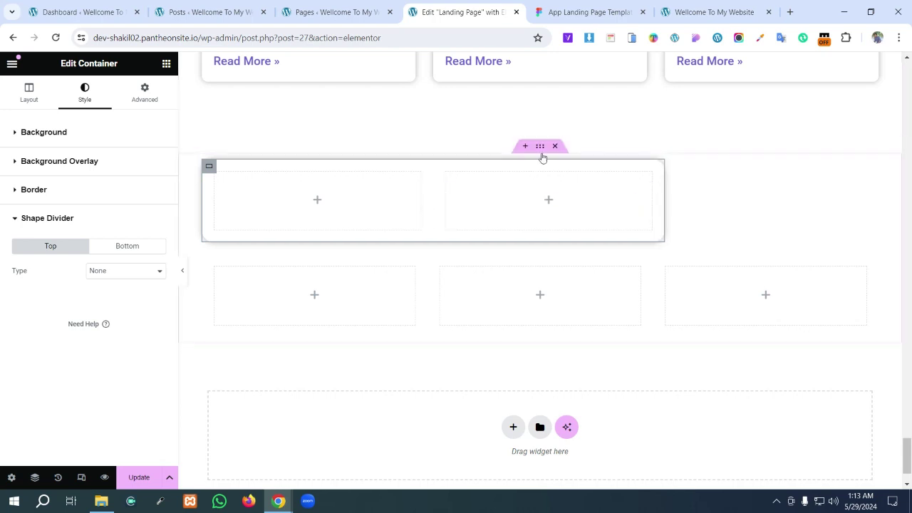
- Set the outer section's Align Items to Center and make the inner card container absolutely positioned
left_click(540, 149)
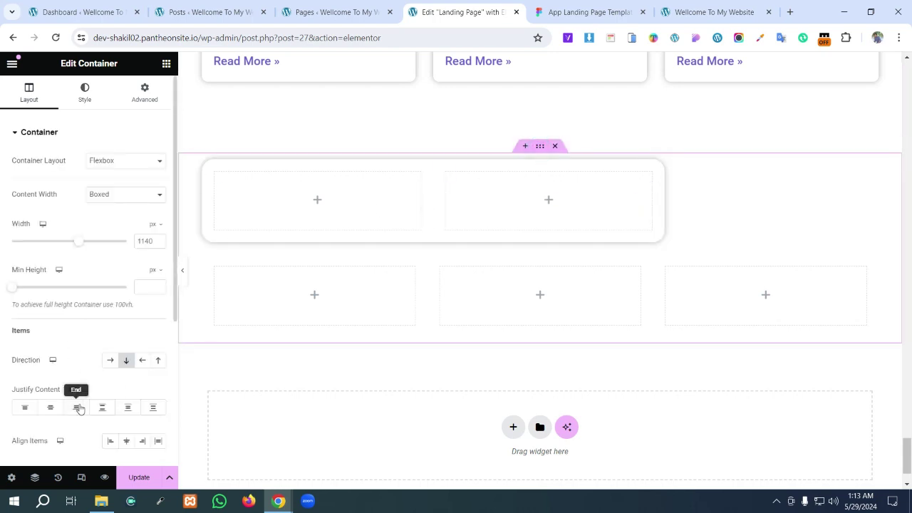
left_click(127, 441)
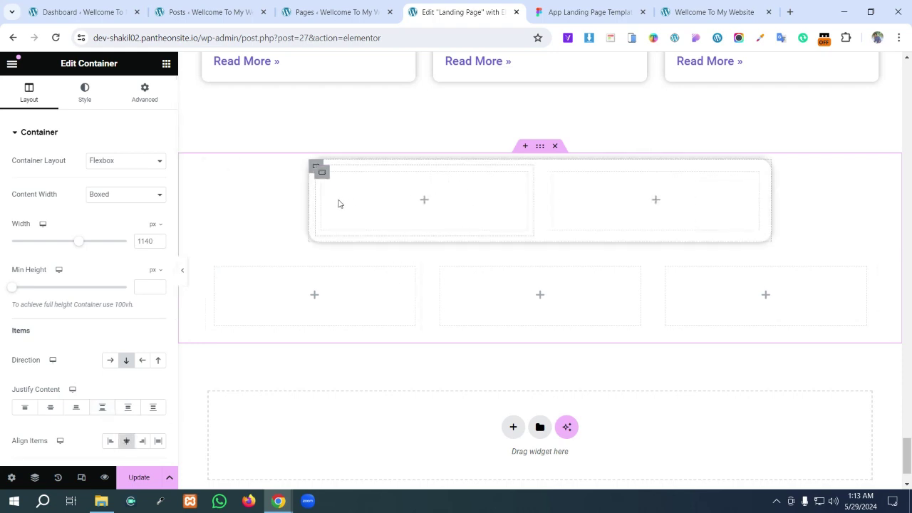
left_click(313, 168)
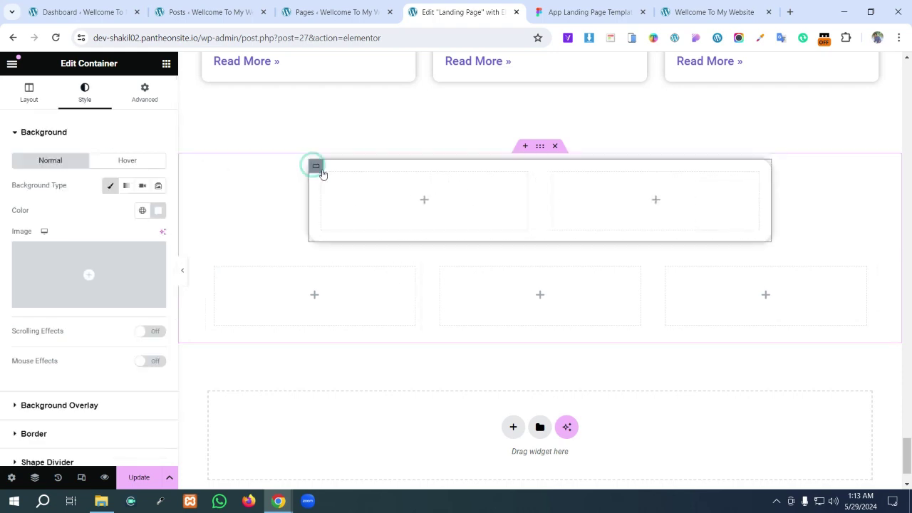
left_click(145, 100)
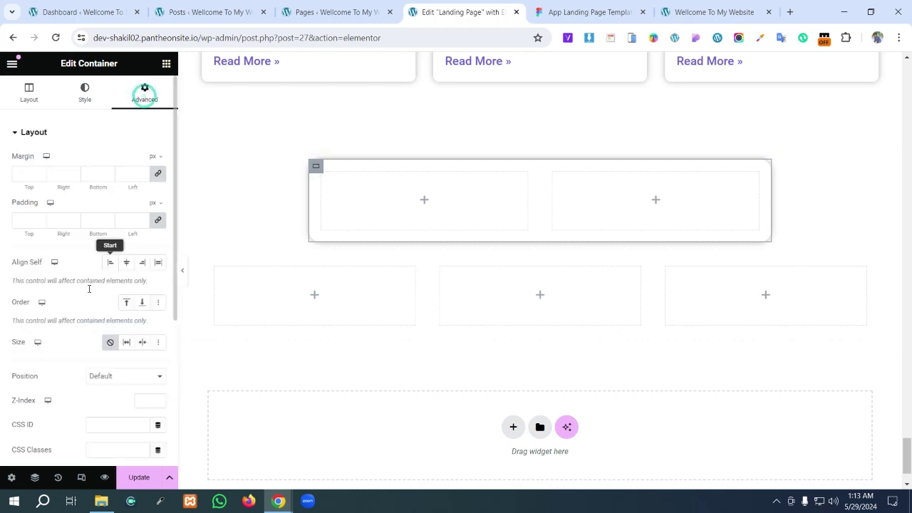
scroll(68, 345, "down", 1)
left_click(117, 324)
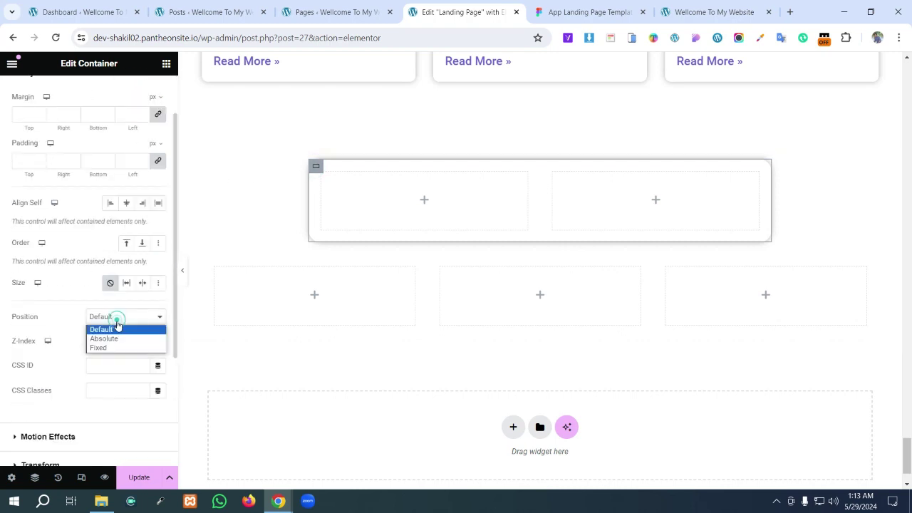
left_click(114, 338)
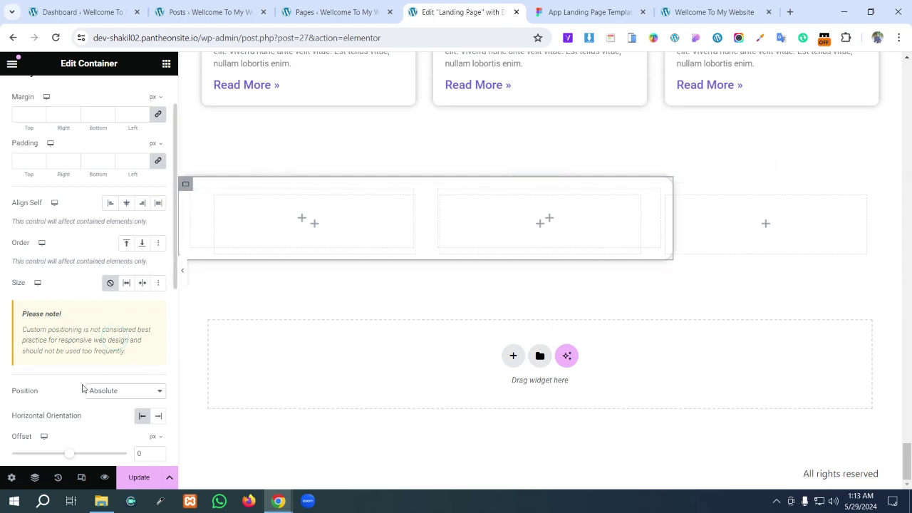
- Offset the card 207 px horizontally and -41 px vertically, then reselect the outer section
scroll(82, 388, "down", 3)
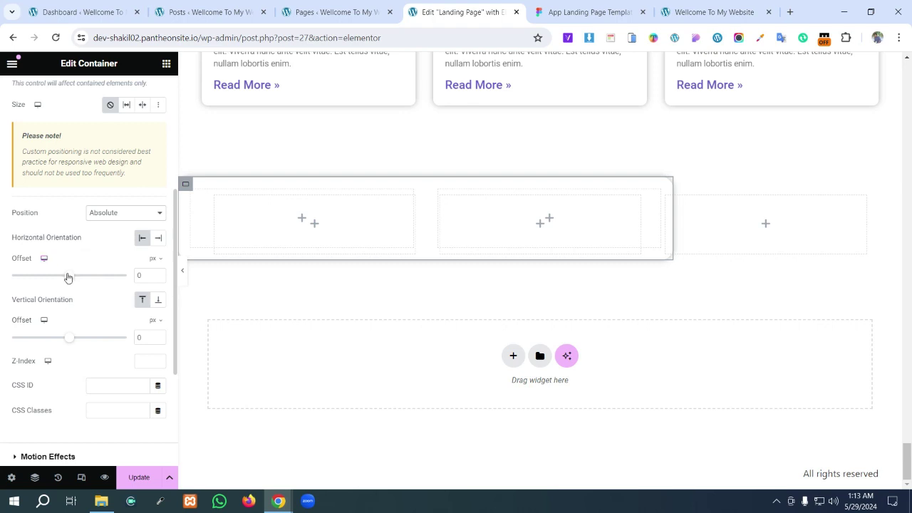
left_click_drag(68, 277, 79, 278)
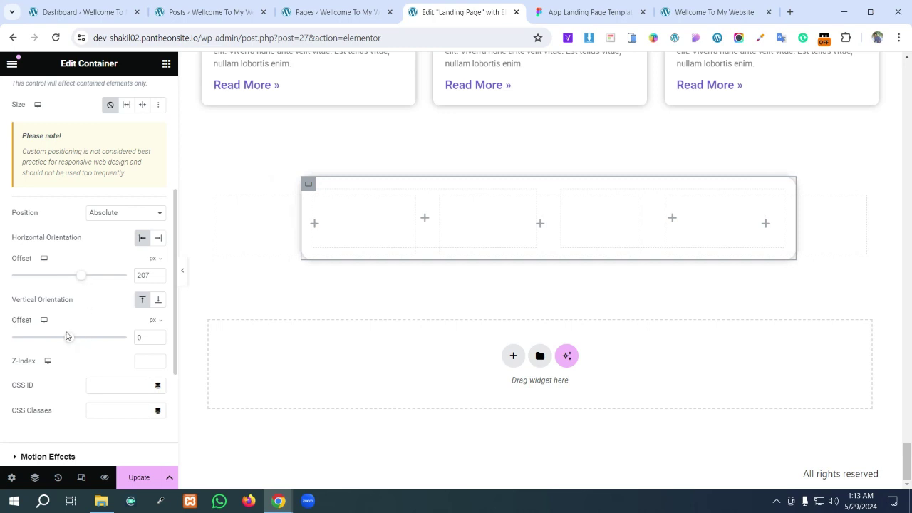
left_click_drag(70, 339, 67, 338)
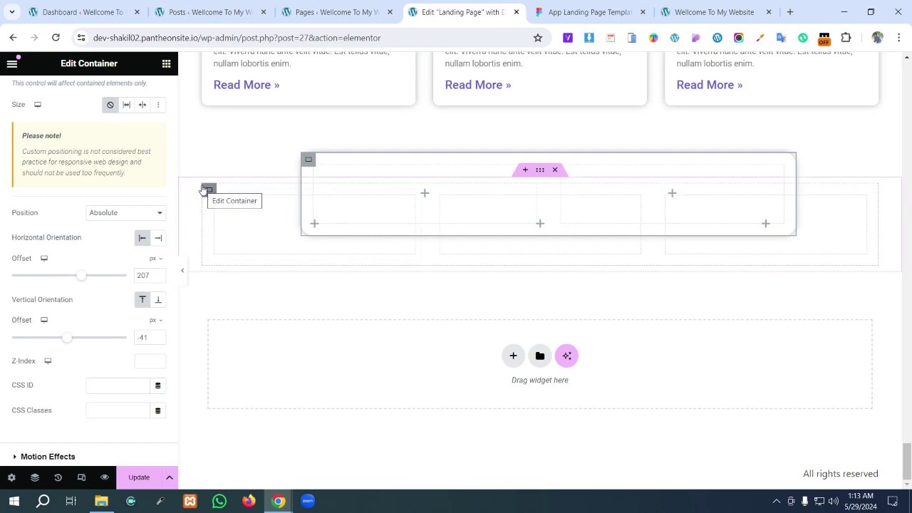
left_click(540, 174)
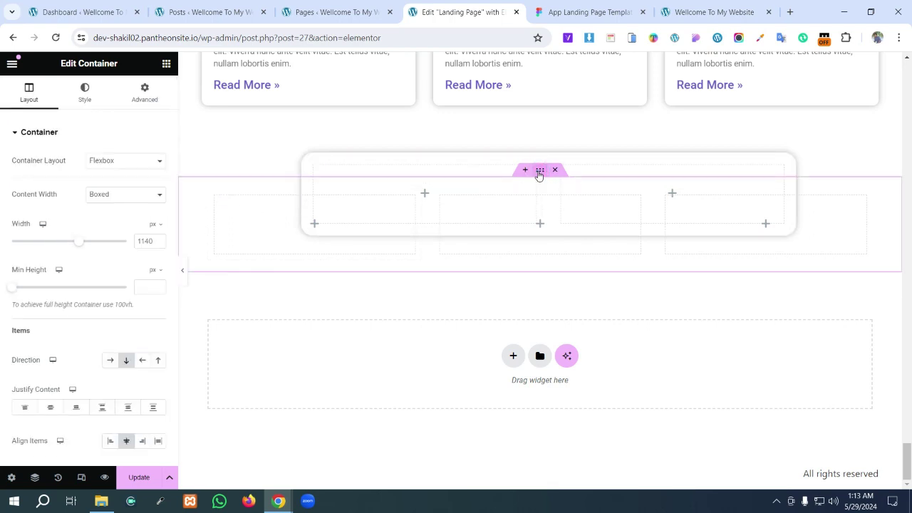
- Copy the Figma footer rectangle's fill hex 232233 and return to Elementor
left_click(585, 12)
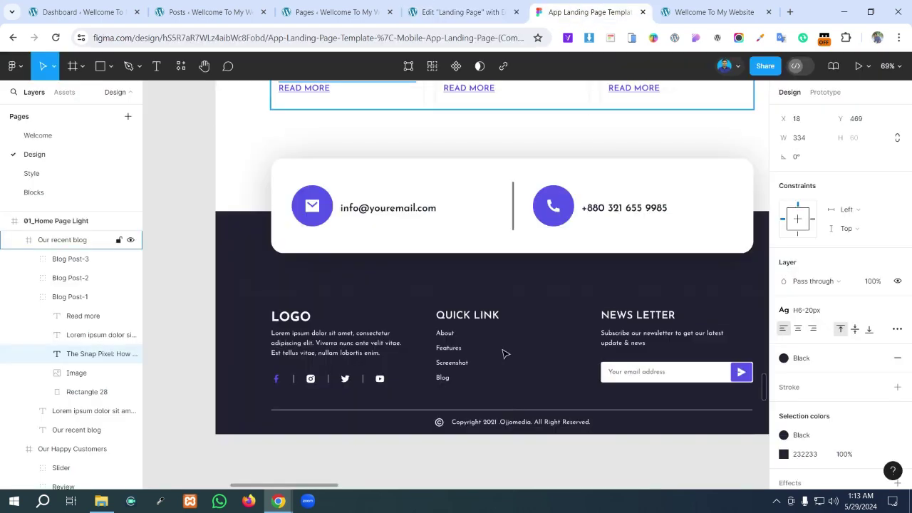
left_click(473, 12)
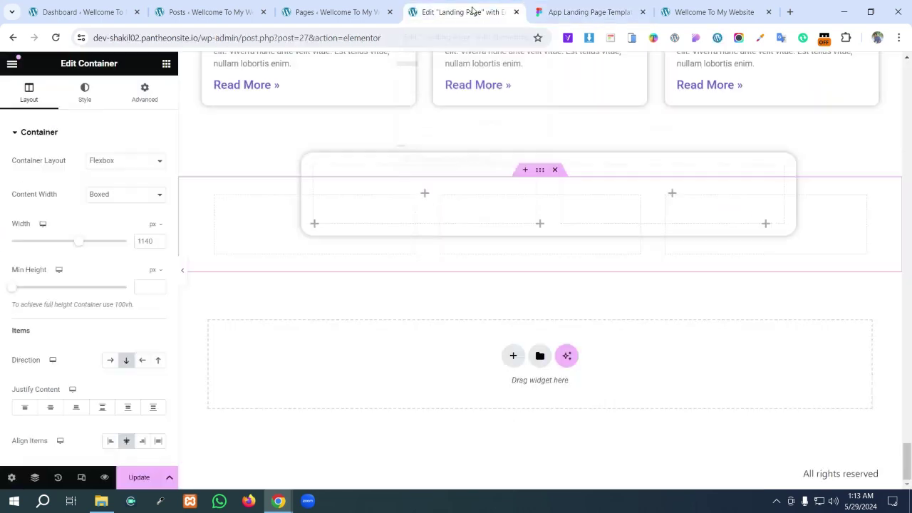
left_click(585, 12)
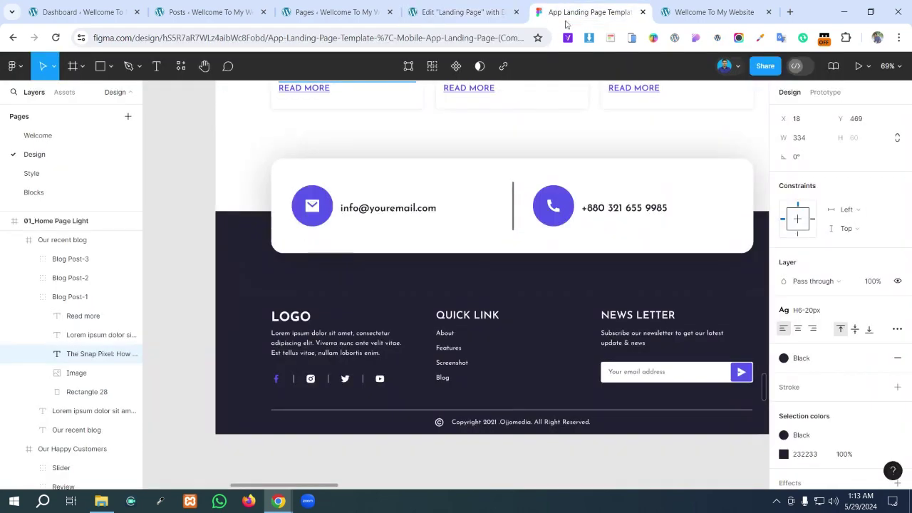
left_click(419, 289)
left_click(419, 288)
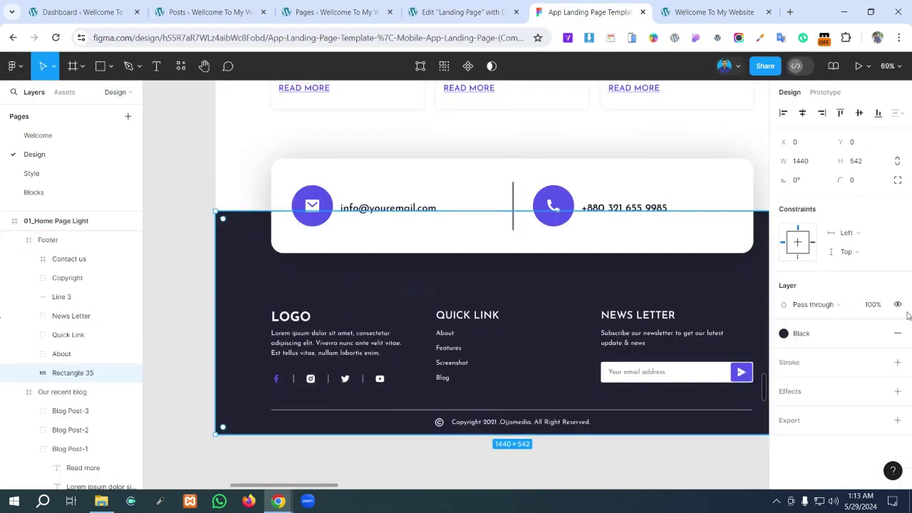
left_click(879, 334)
left_click(806, 353)
key("ctrl+c")
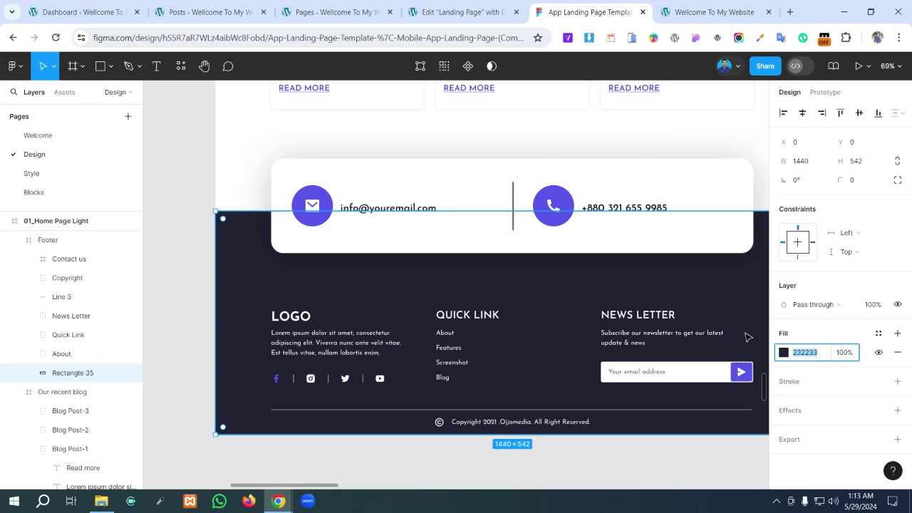
left_click(460, 12)
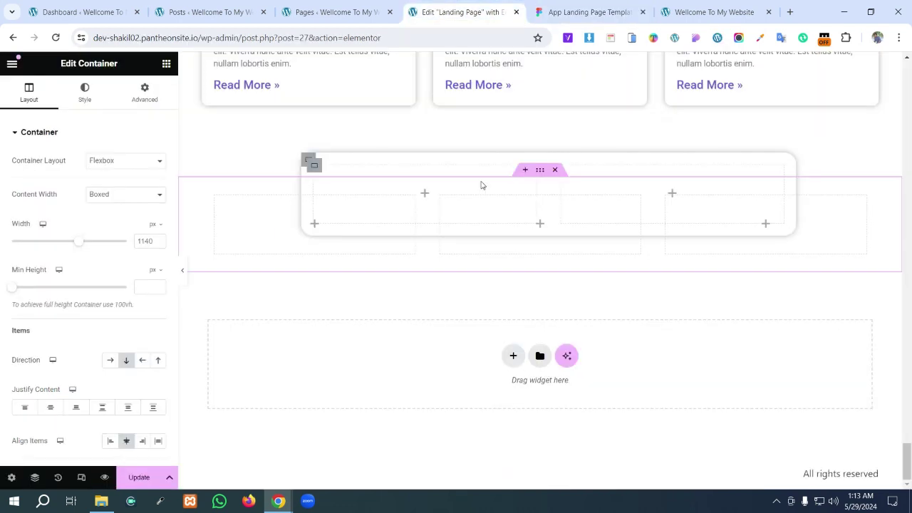
- Give the outer section a classic background and paste 232233 as its colour
left_click(78, 99)
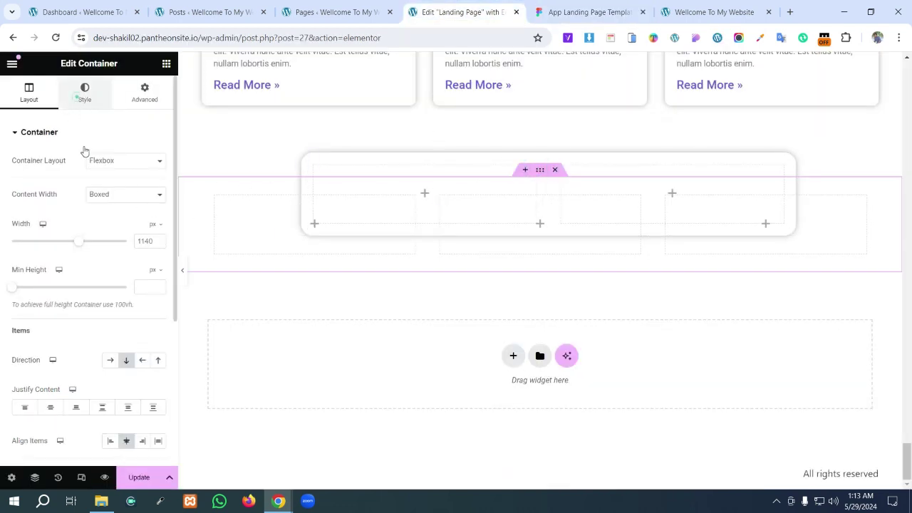
left_click(110, 187)
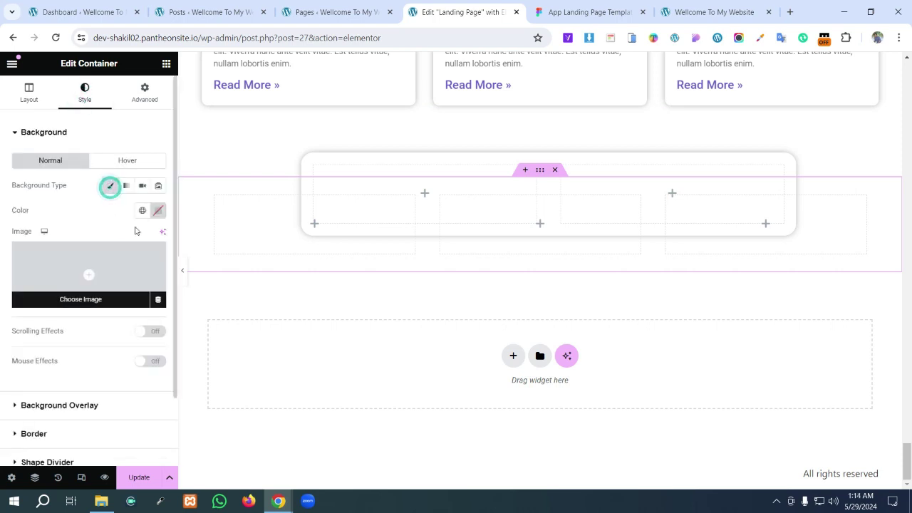
left_click(158, 210)
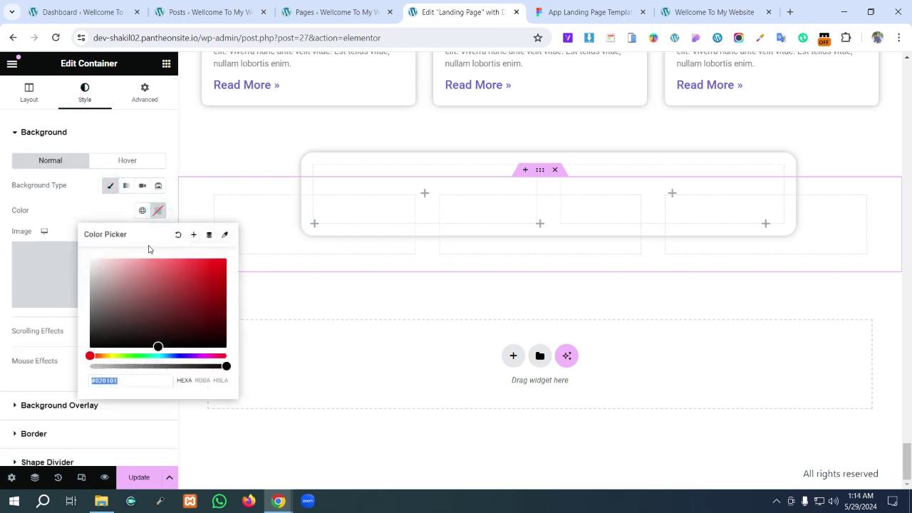
key("ctrl+v")
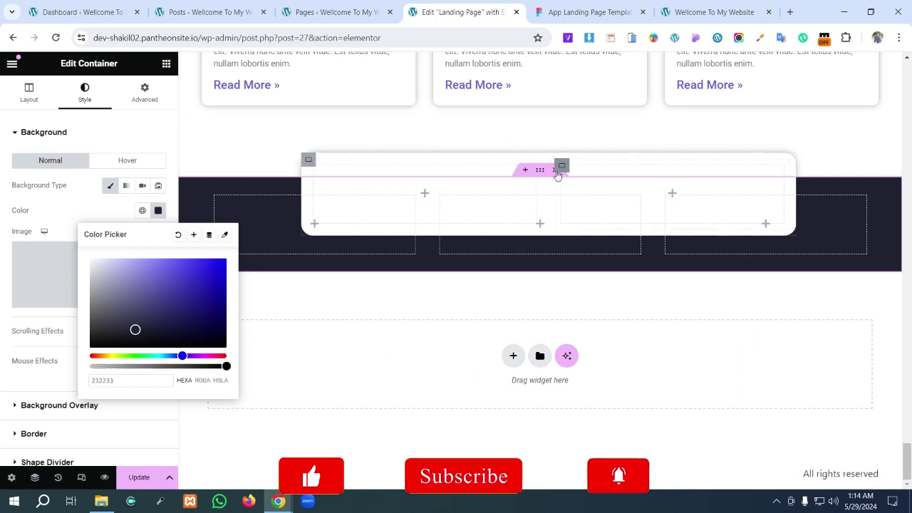
- Unlink the footer container's padding and set its top padding to 180 px
left_click(144, 97)
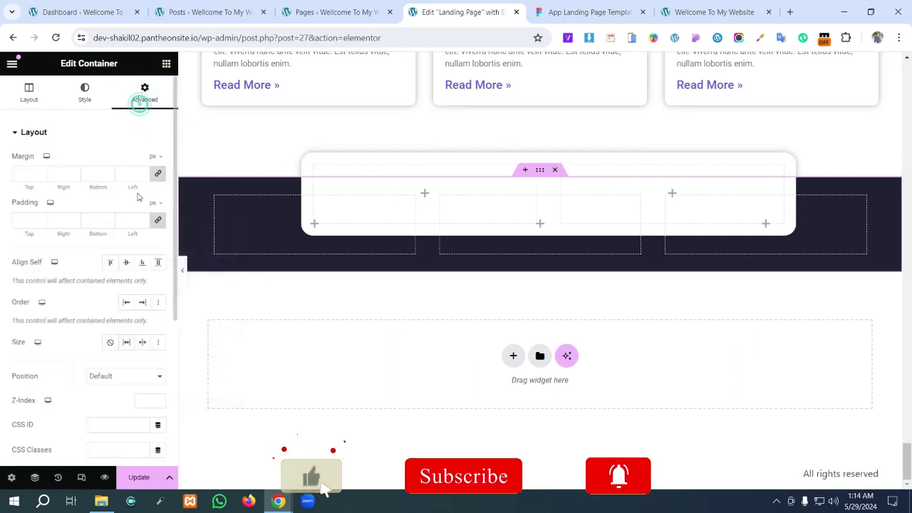
left_click(27, 222)
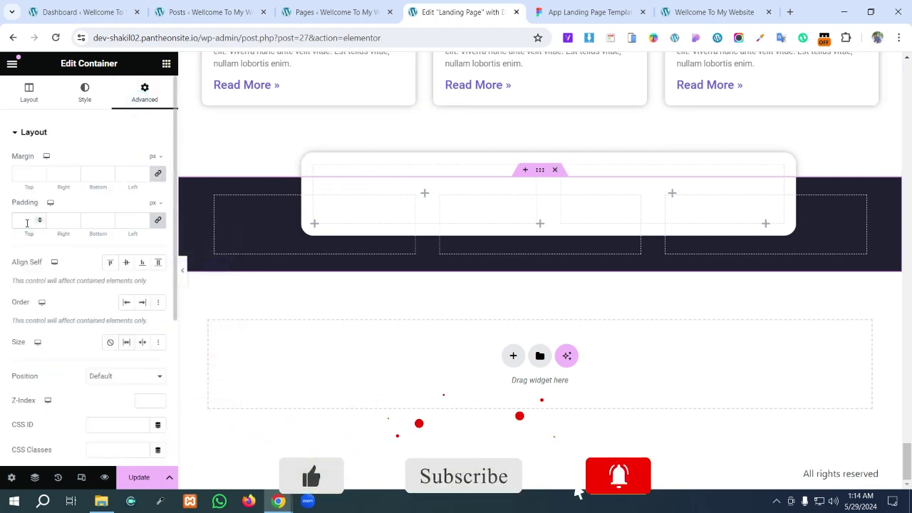
left_click(158, 220)
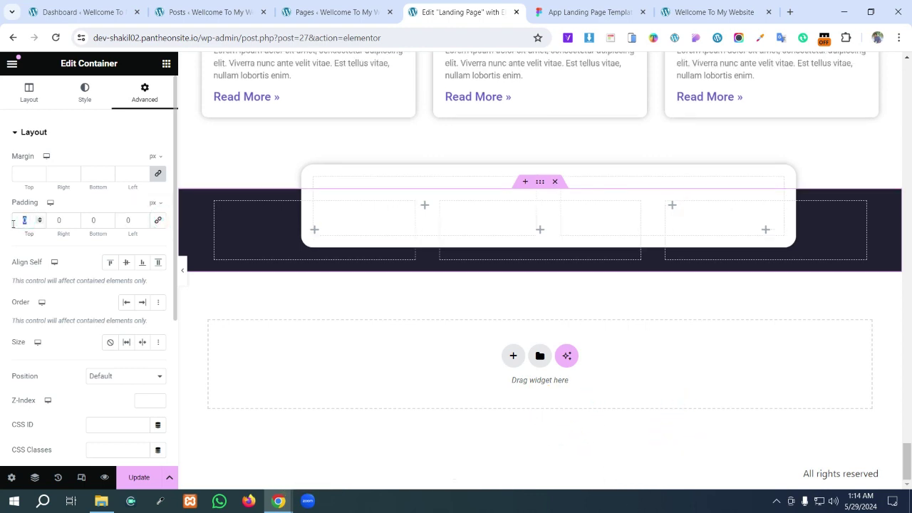
type("200")
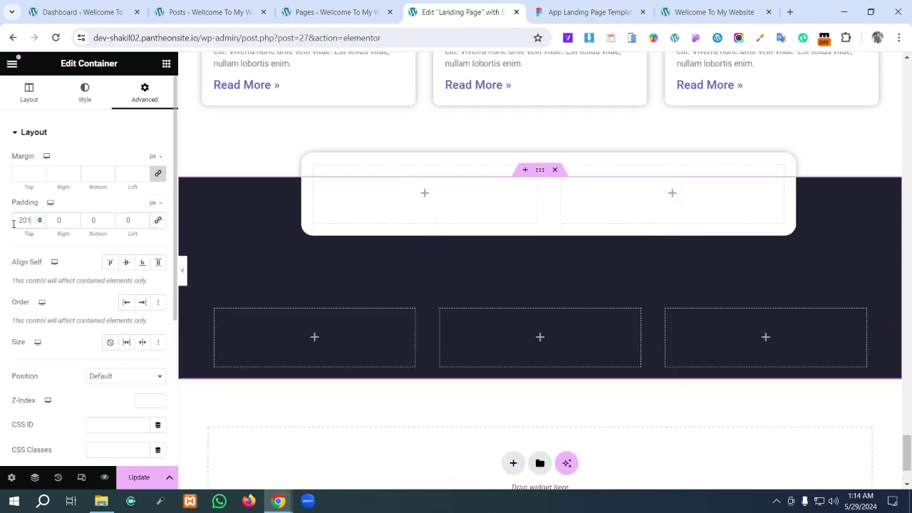
left_click(586, 12)
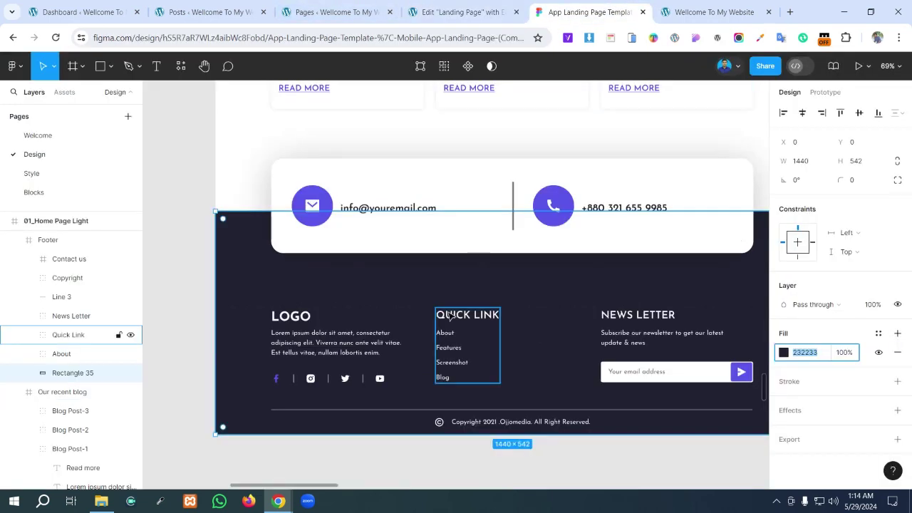
left_click(462, 12)
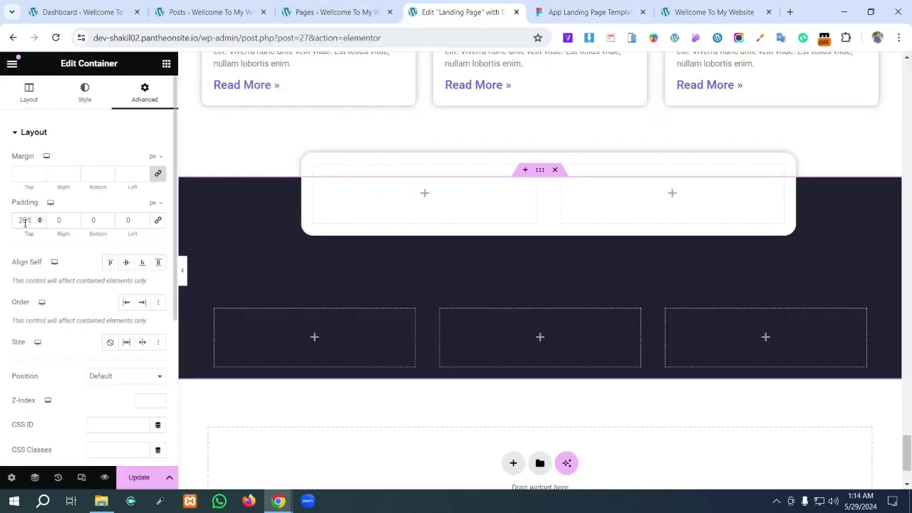
left_click_drag(27, 221, 20, 226)
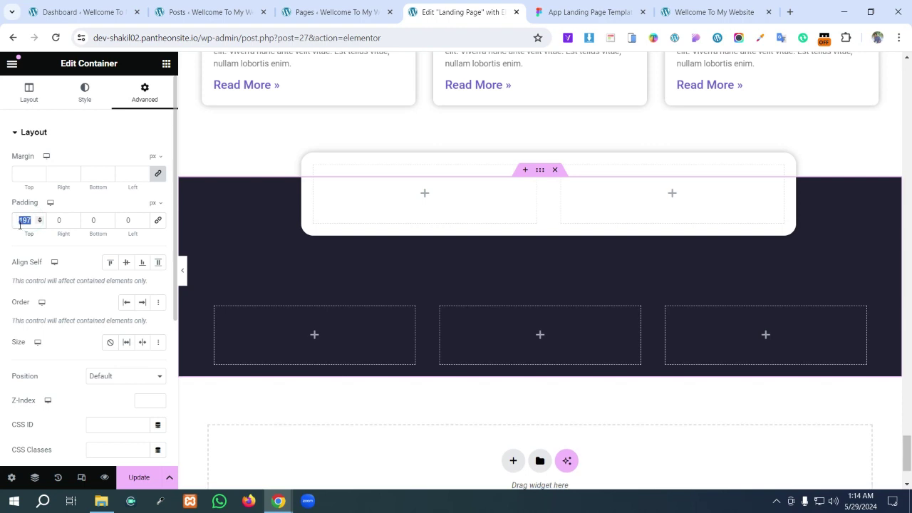
key("Down")
key("Down")
key("Down")
key("Down")
key("Down")
key("Down")
key("Down")
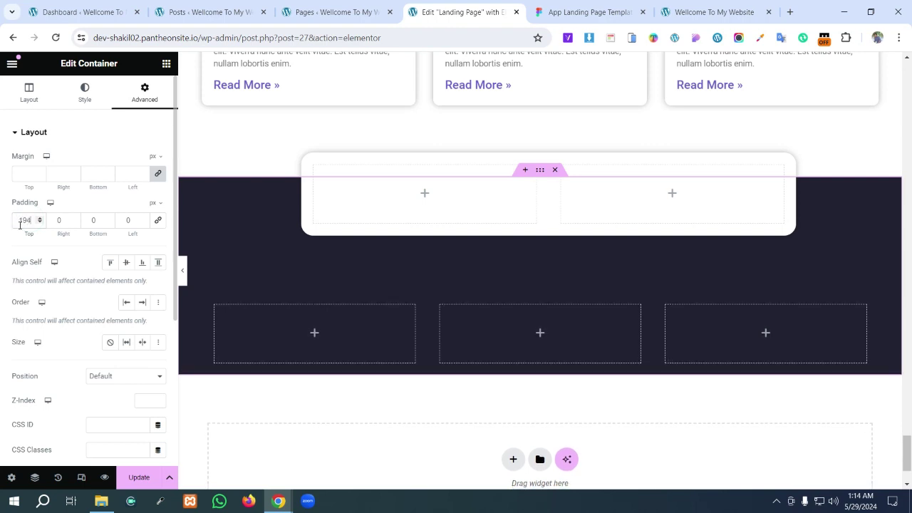
key("Down")
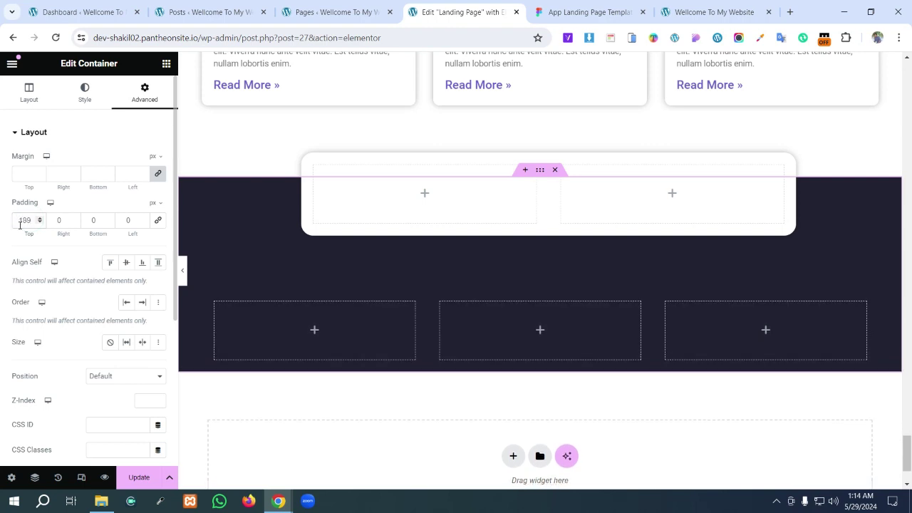
key("Down")
key("Down")
key("Down")
key("Down")
key("Down")
key("Down")
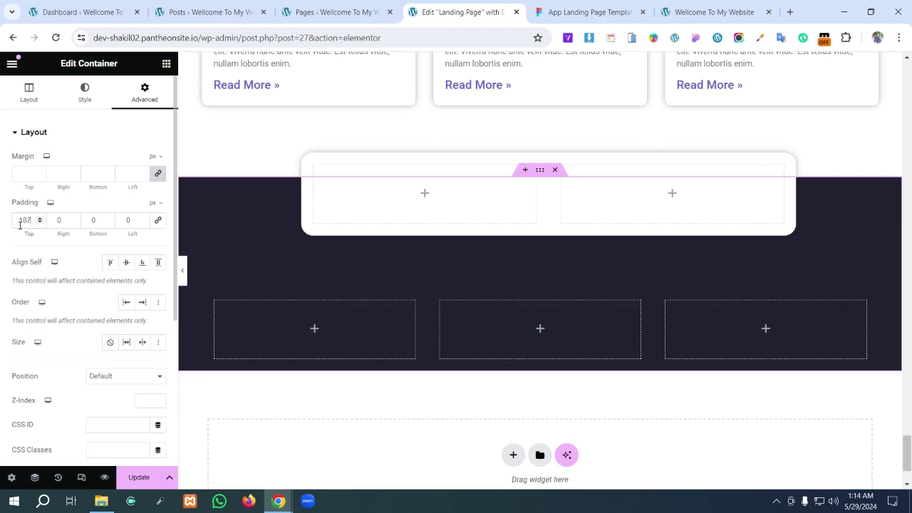
key("Down")
key("Down")
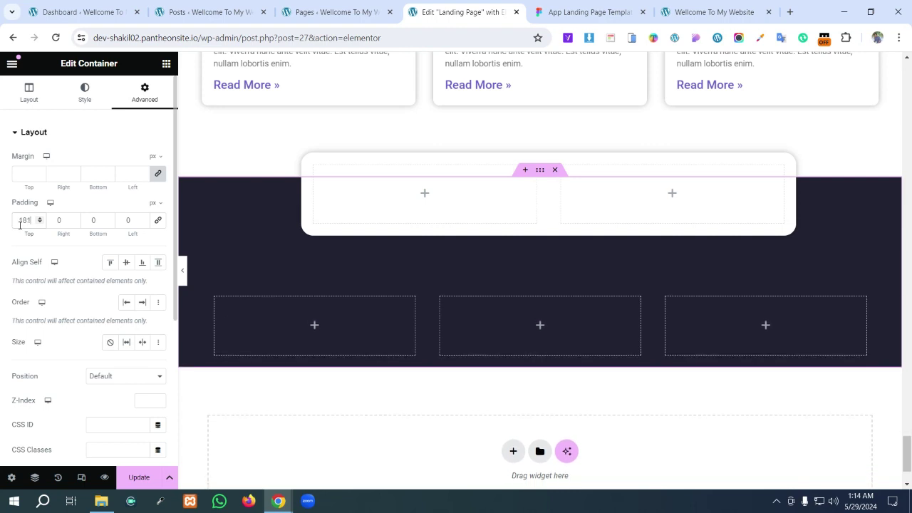
key("Down")
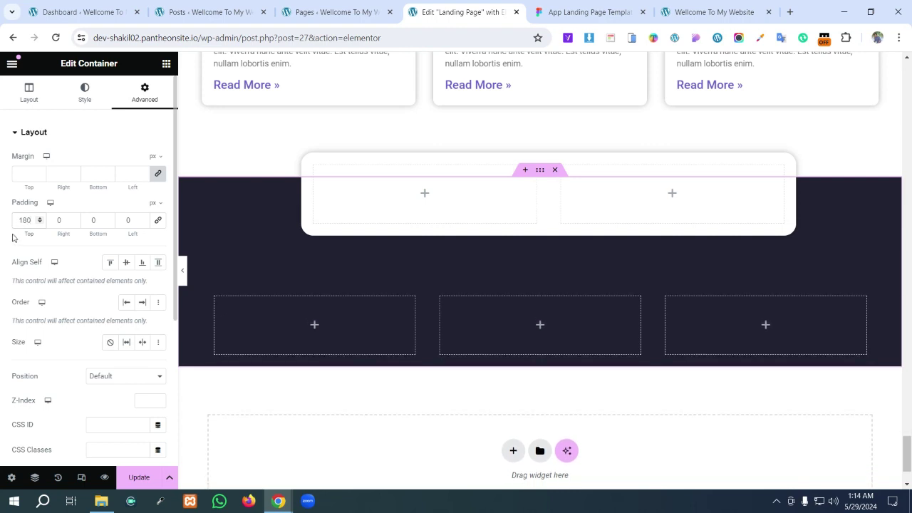
- Set the right and left padding to 10 px, then bring up the Figma design
left_click(60, 220)
type("40")
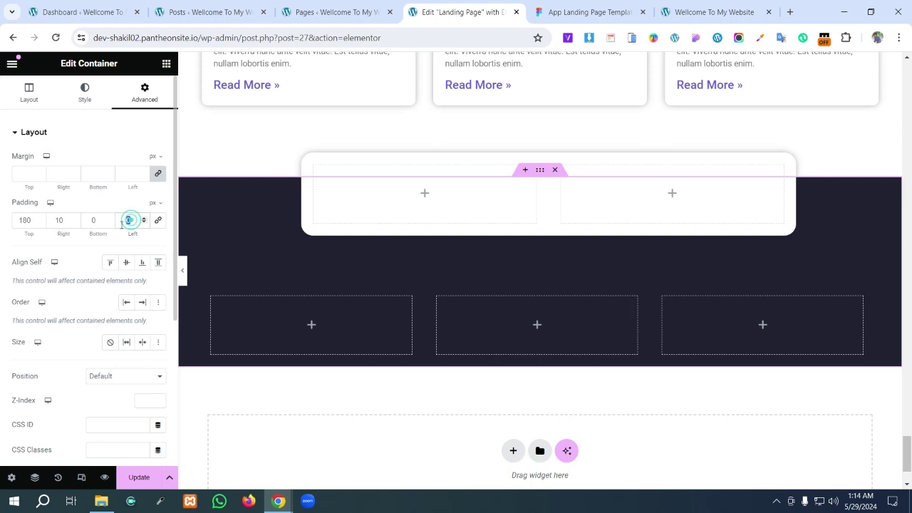
type("10")
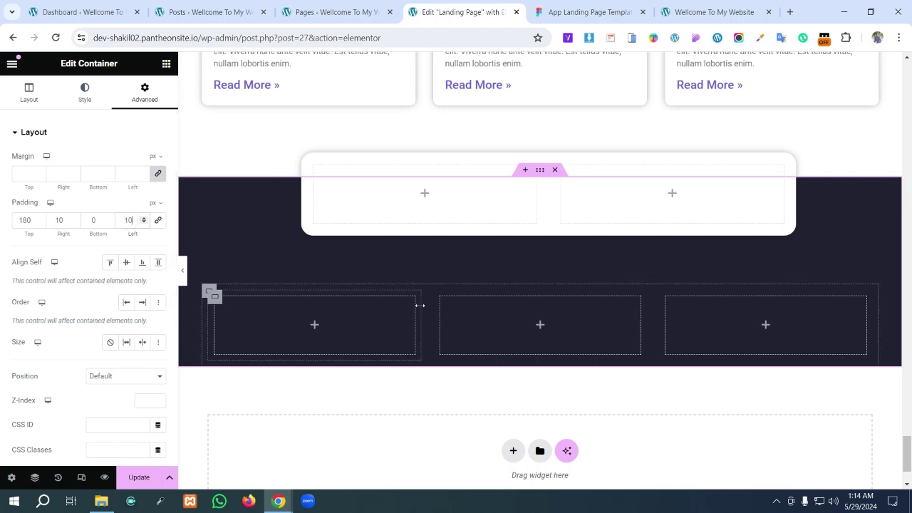
left_click(426, 193)
left_click(588, 12)
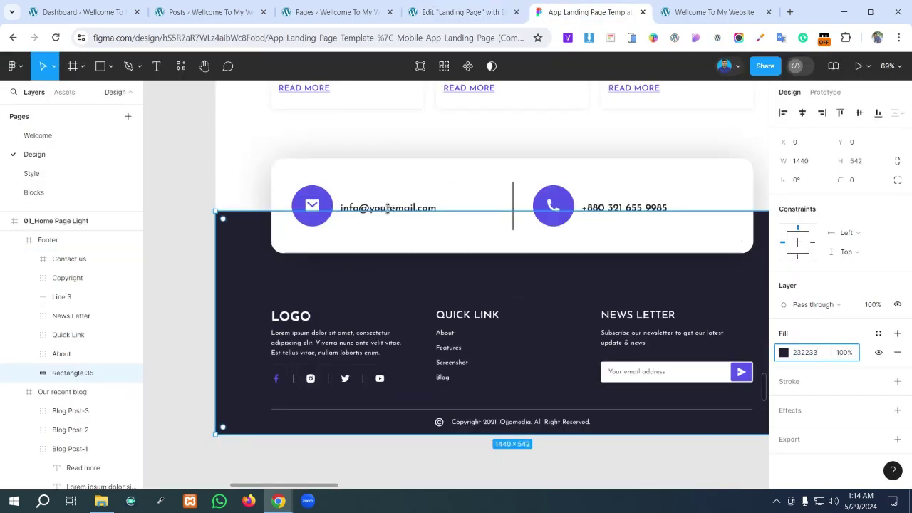
- Drag an Icon Box widget into the contact card's left column
left_click(465, 12)
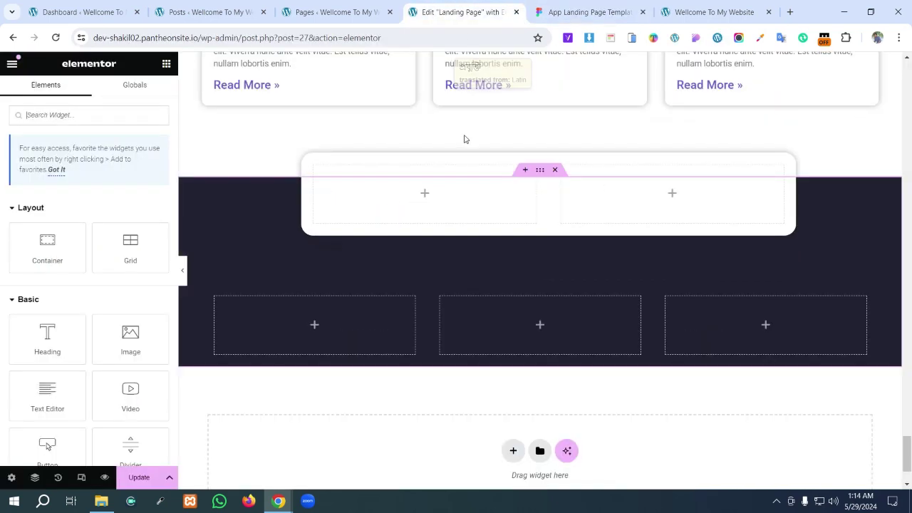
left_click(425, 196)
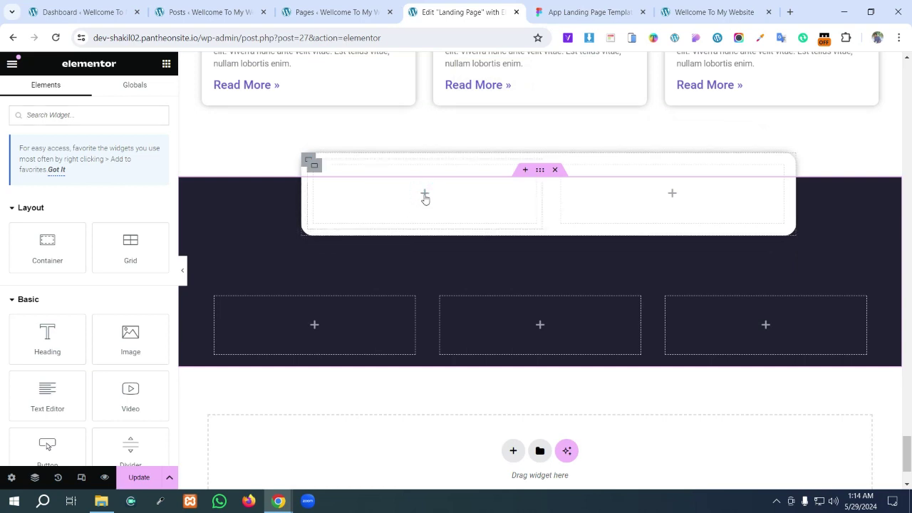
left_click(75, 114)
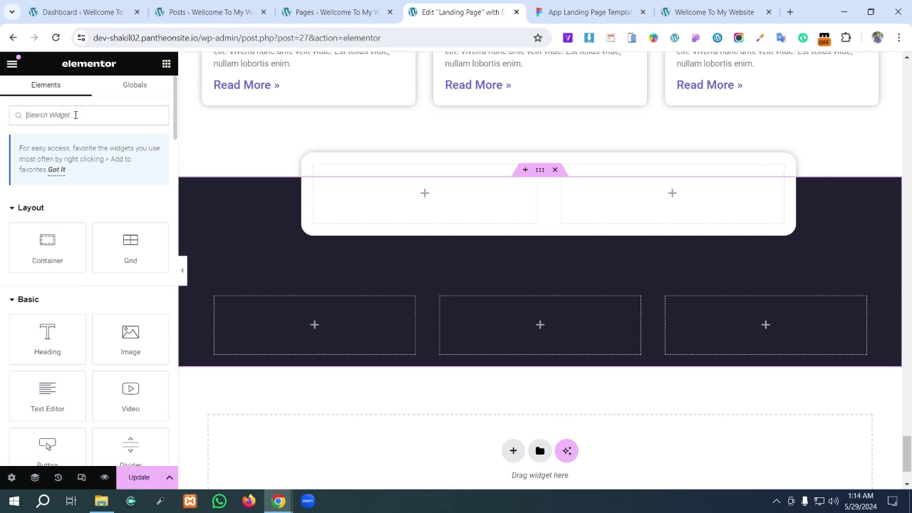
type("i")
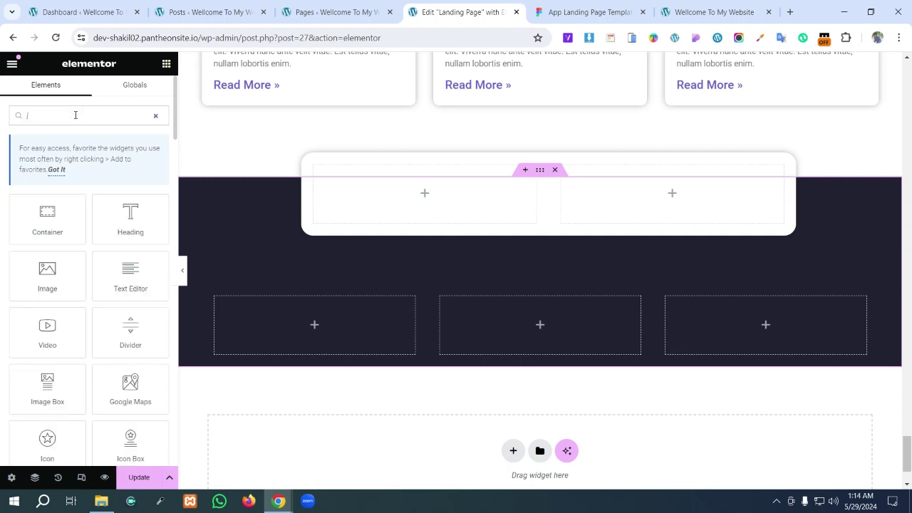
scroll(74, 270, "down", 1)
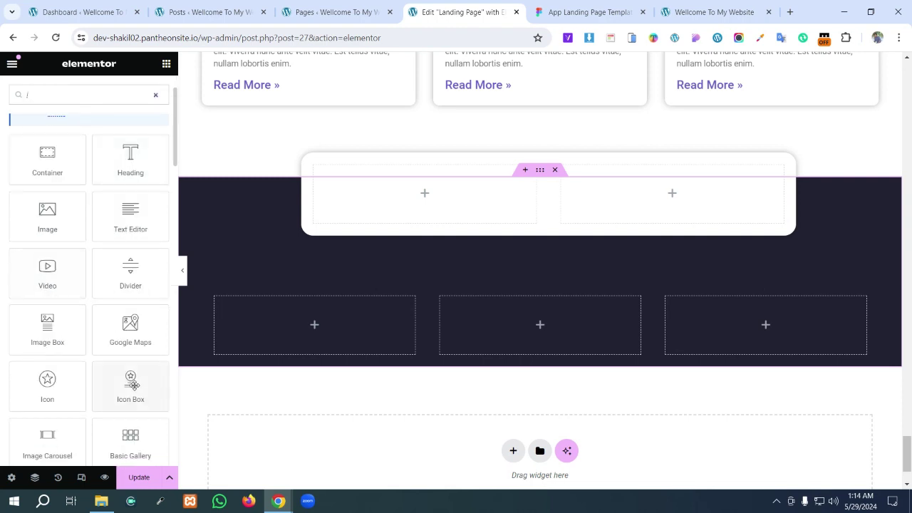
left_click_drag(130, 381, 404, 194)
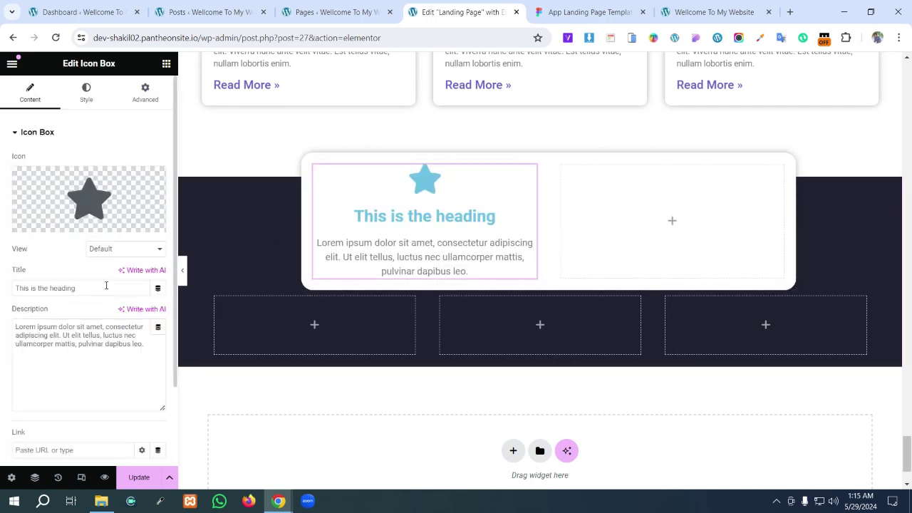
- Set the icon box view to Stacked and place the icon on the left
left_click(114, 251)
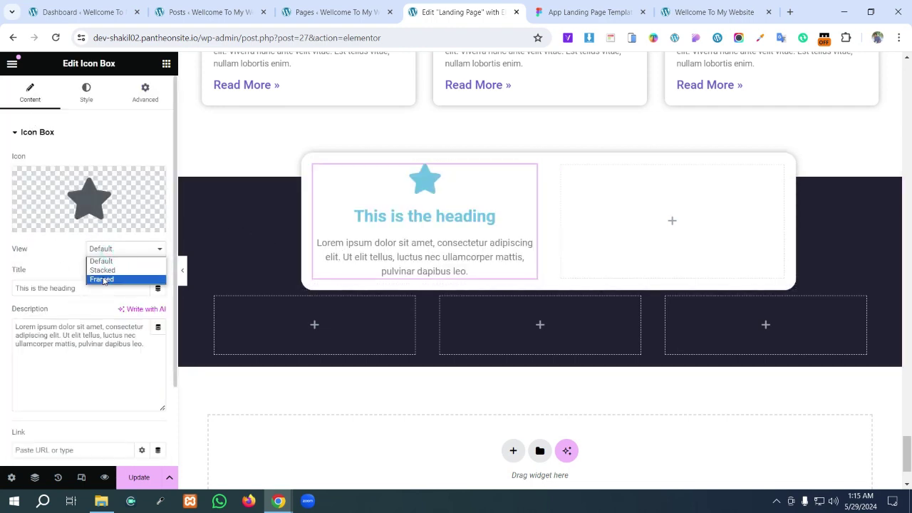
left_click(110, 249)
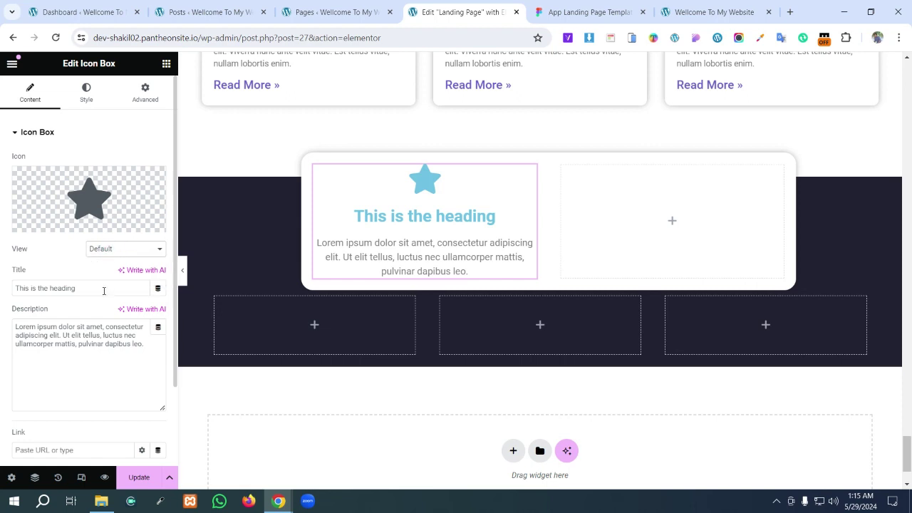
scroll(104, 291, "down", 2)
scroll(104, 292, "up", 2)
left_click(107, 249)
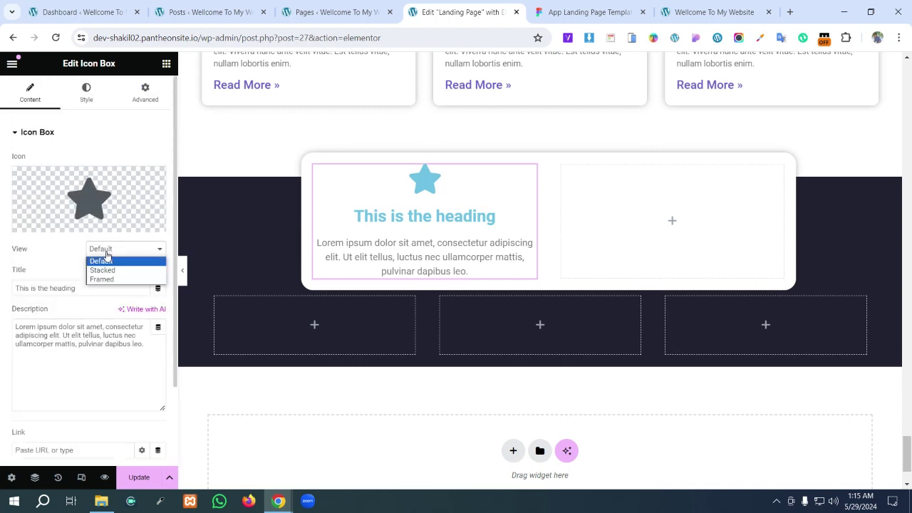
left_click(103, 267)
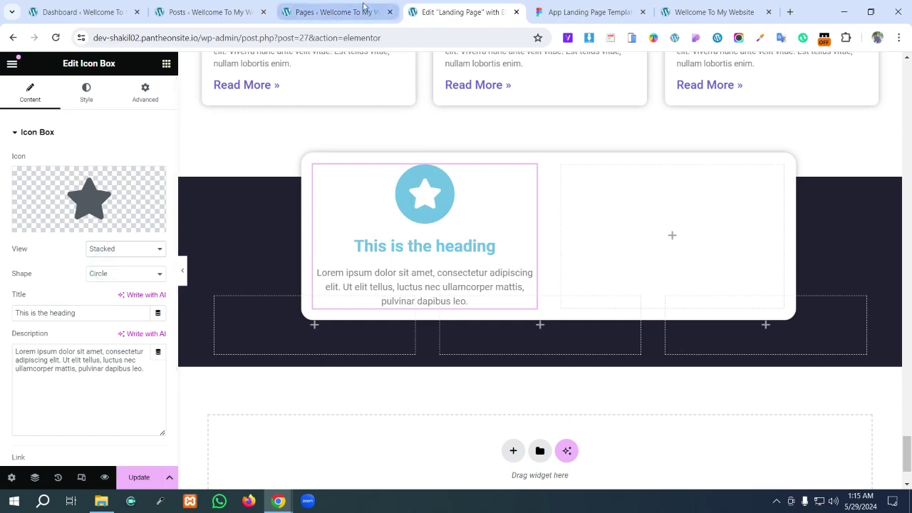
left_click(342, 12)
left_click(456, 7)
left_click(542, 7)
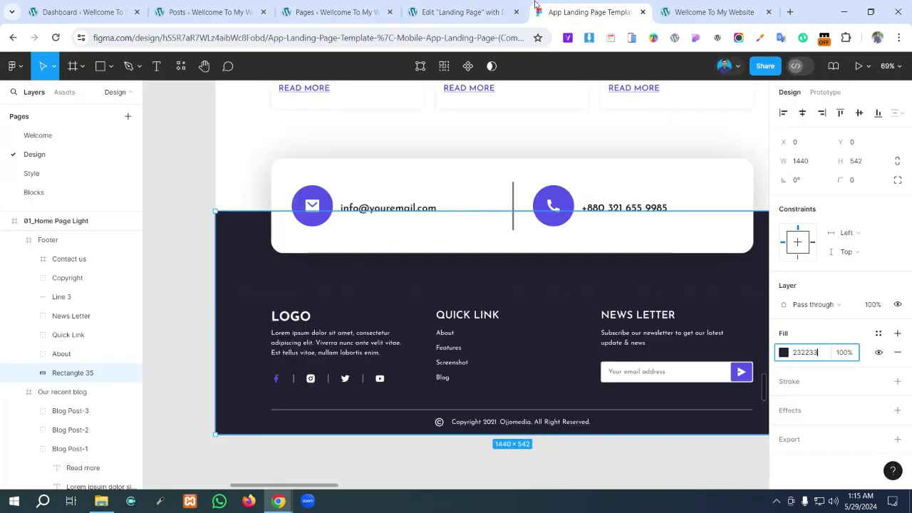
left_click(445, 12)
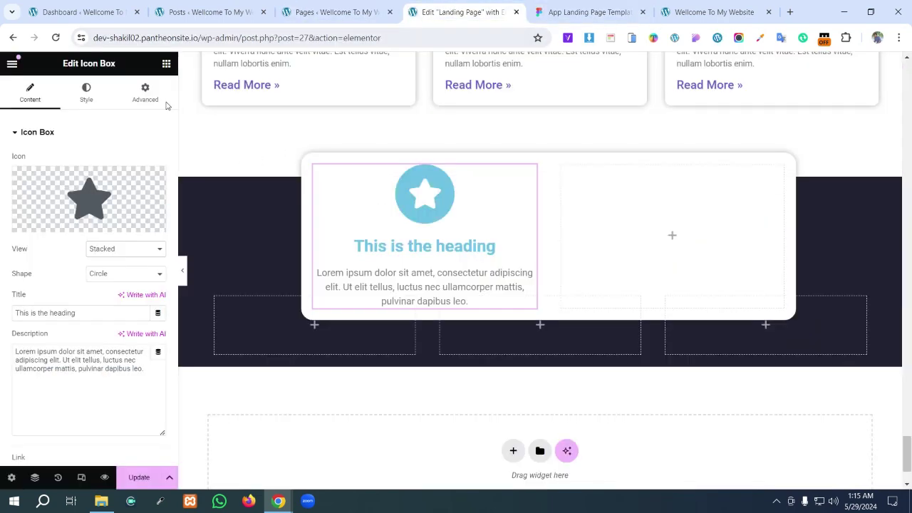
left_click(86, 93)
left_click(125, 162)
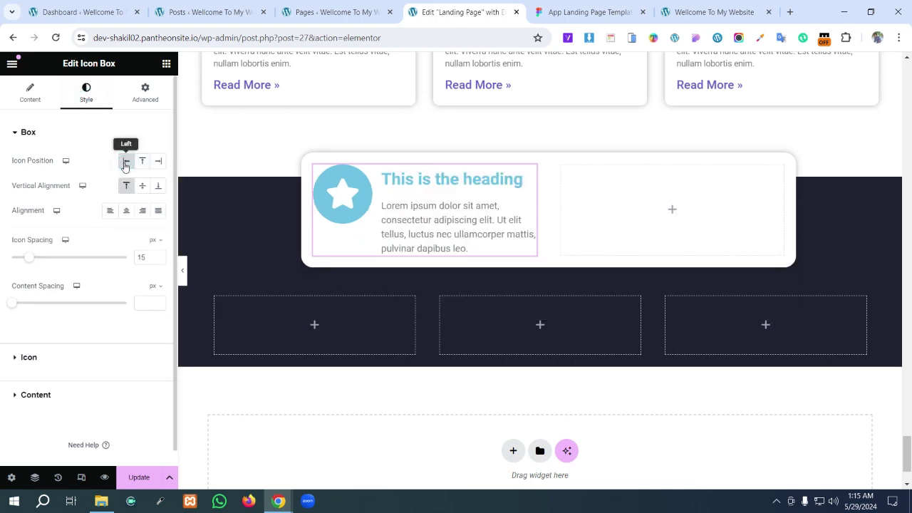
- Clear the description text and vertically centre the title beside the icon
left_click(31, 94)
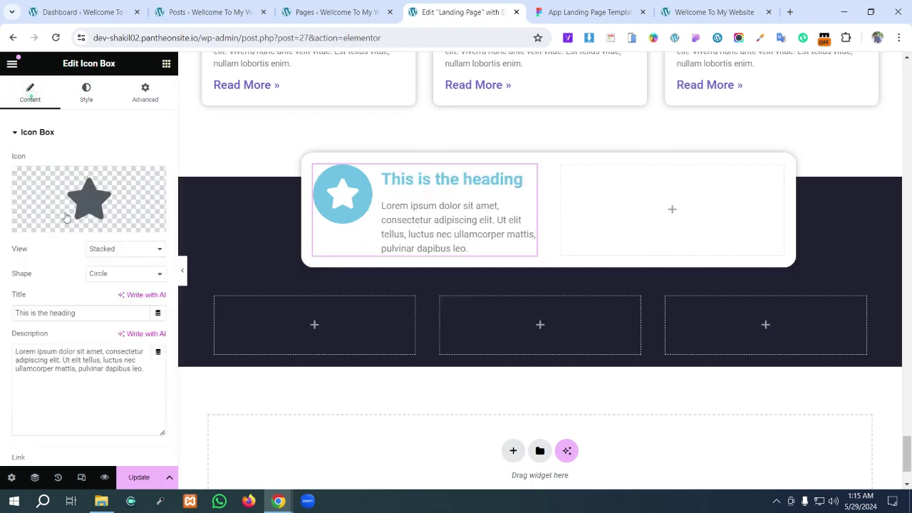
left_click_drag(144, 368, 2, 349)
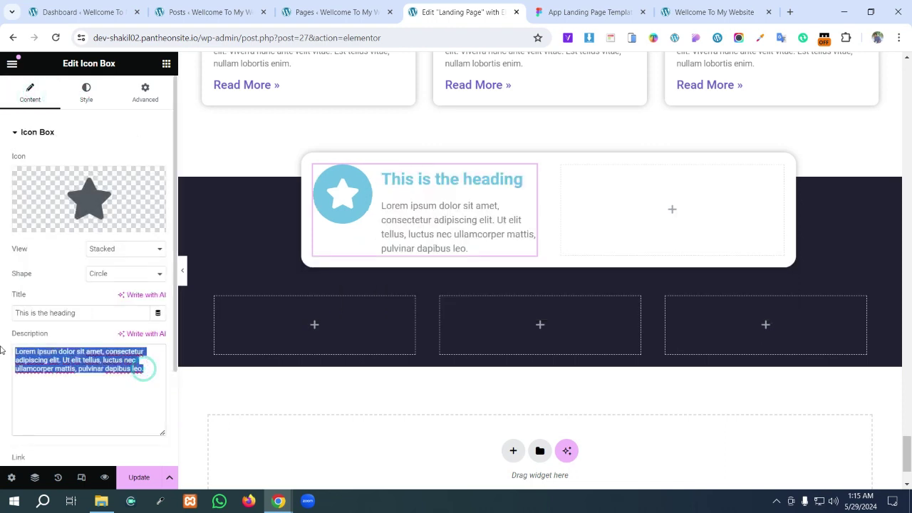
key("BackSpace")
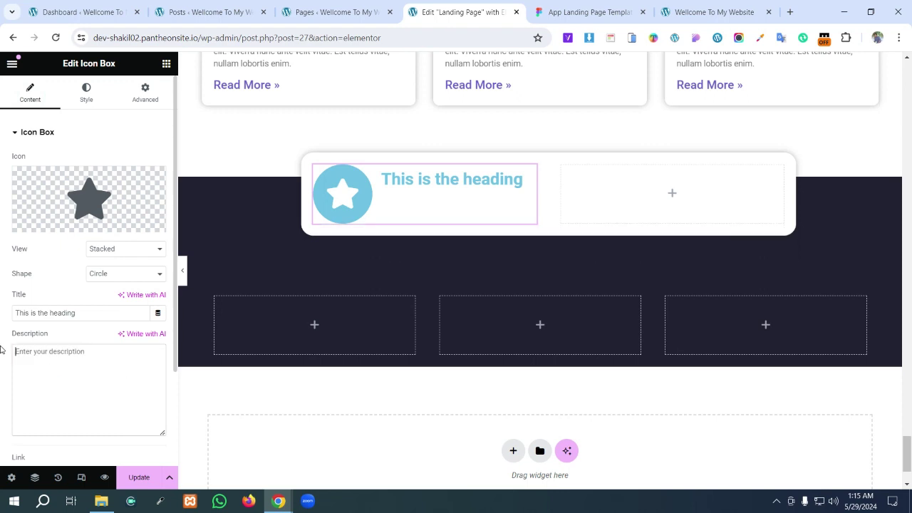
mouse_move(52, 236)
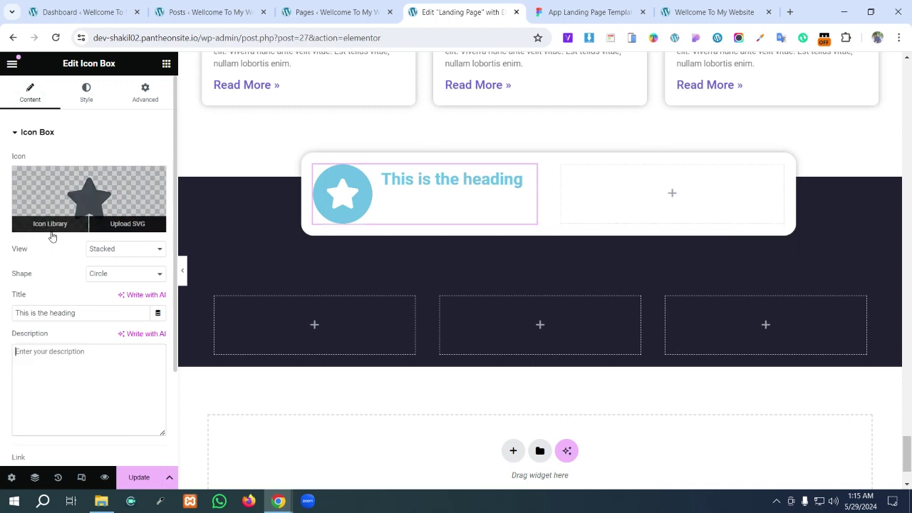
mouse_move(61, 184)
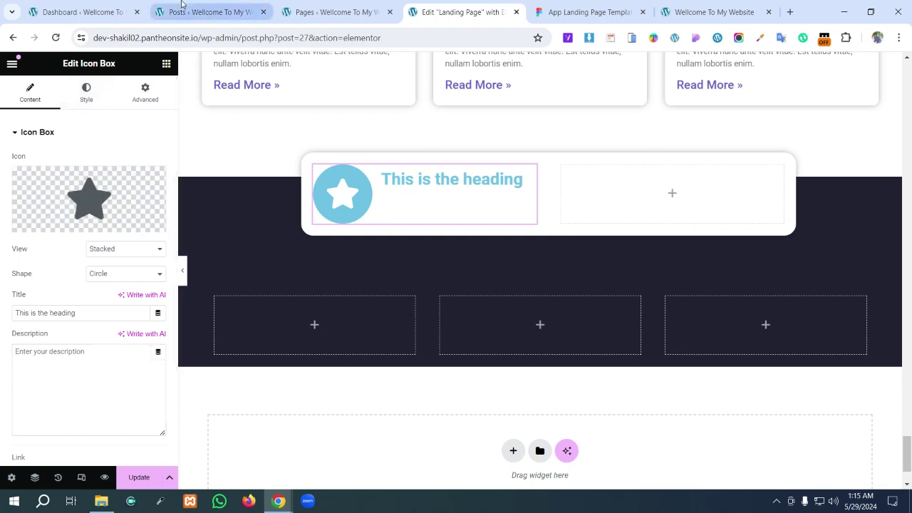
left_click(86, 98)
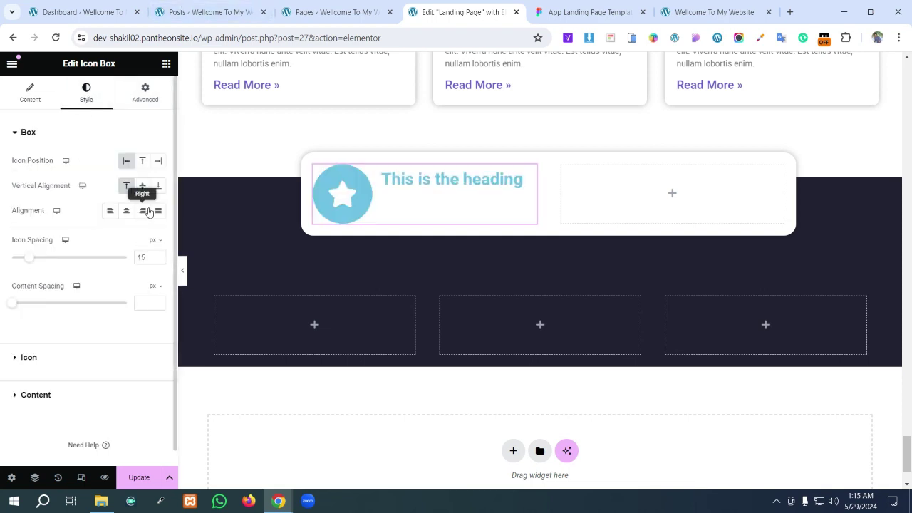
left_click(143, 186)
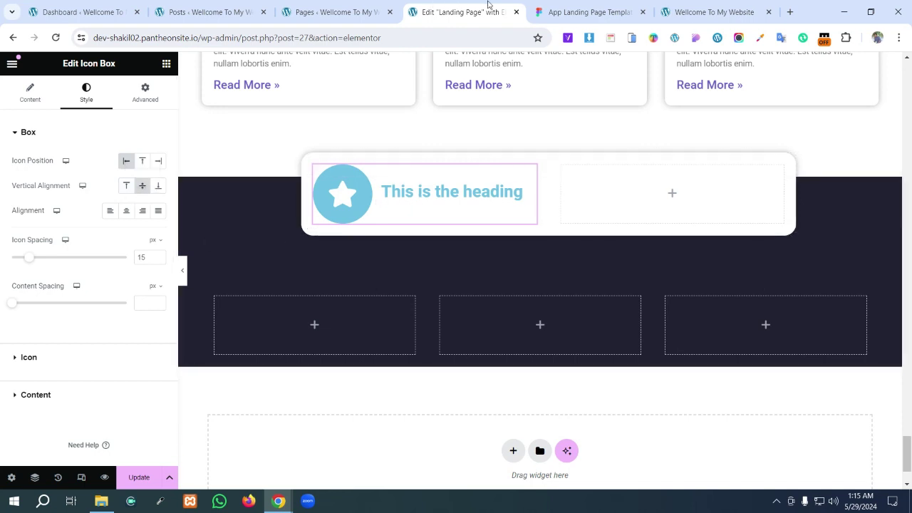
- Copy the email address from the Figma design and paste it as the icon box title
left_click(578, 8)
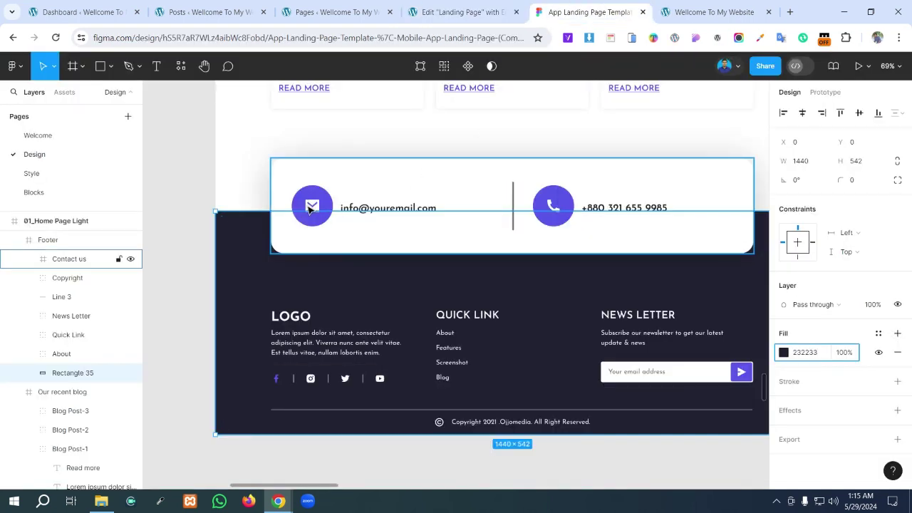
left_click(365, 209)
left_click(381, 208)
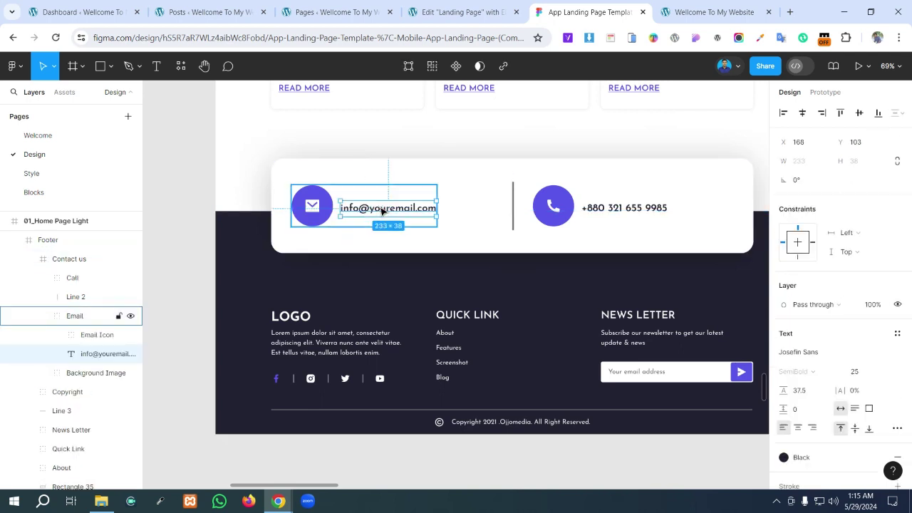
double_click(381, 208)
key("ctrl+c")
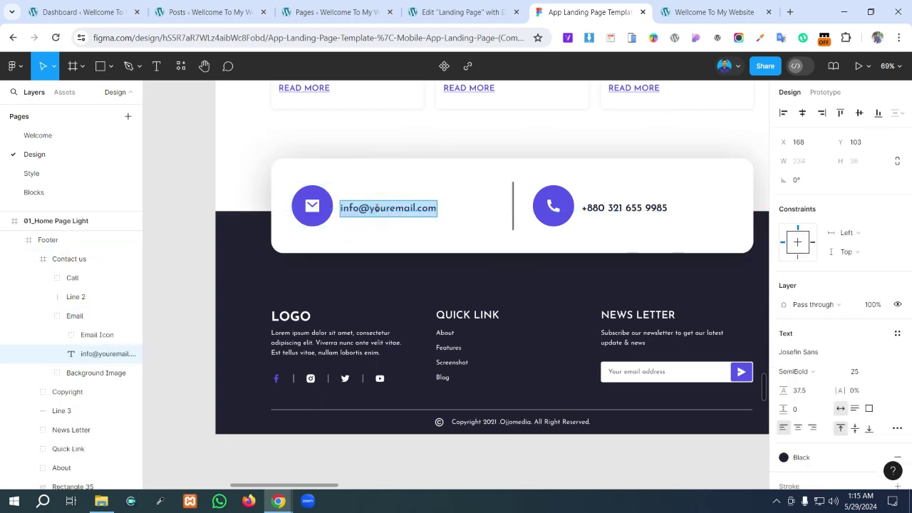
left_click(460, 12)
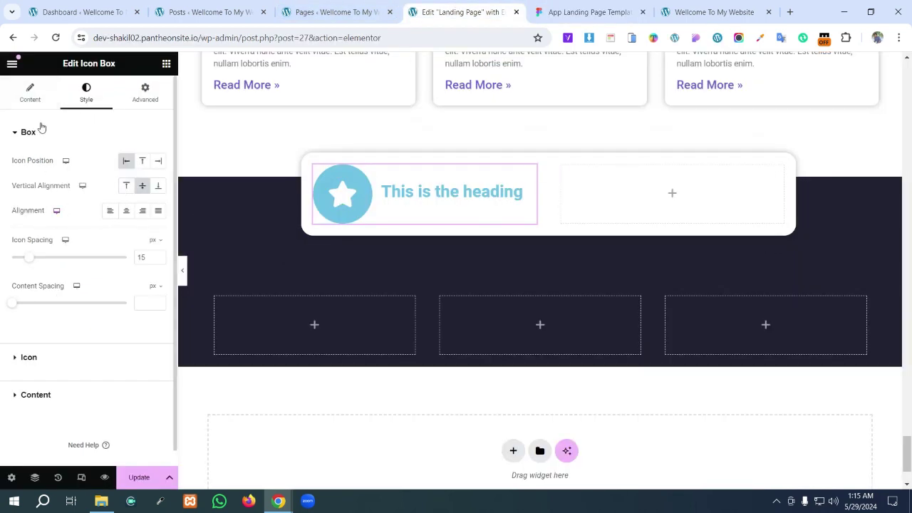
left_click(28, 100)
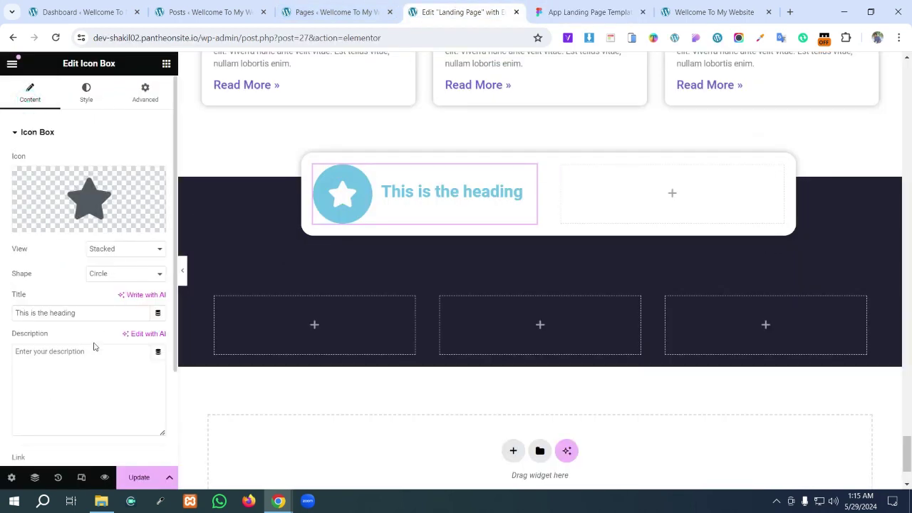
left_click_drag(87, 313, 1, 314)
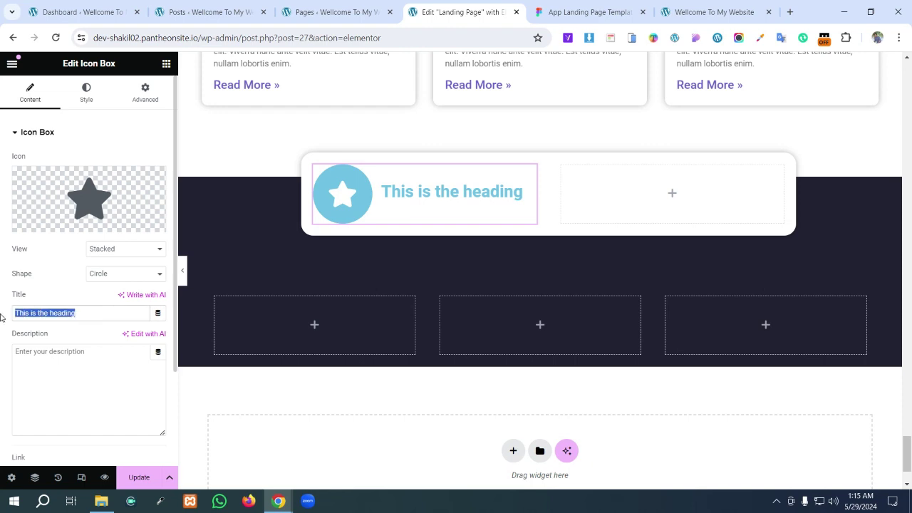
key("ctrl+v")
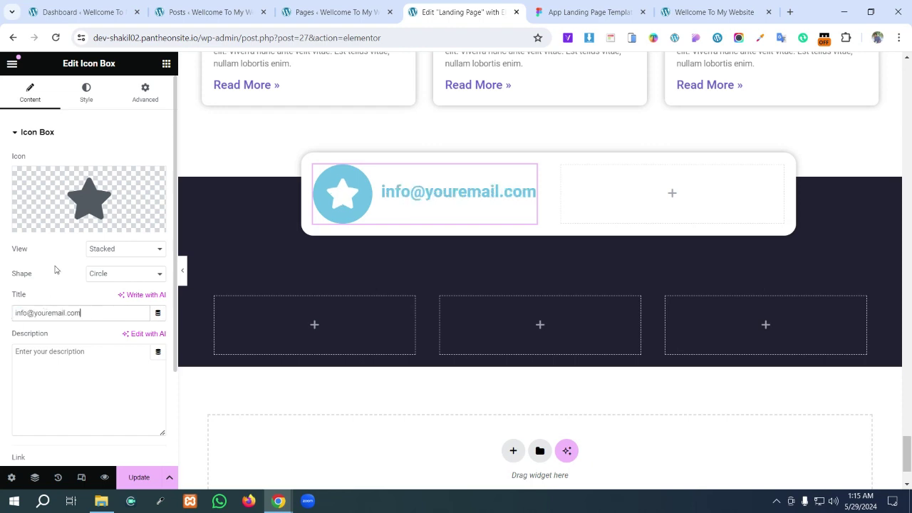
- Swap the star for the Envelope icon from the Icon Library
left_click(104, 200)
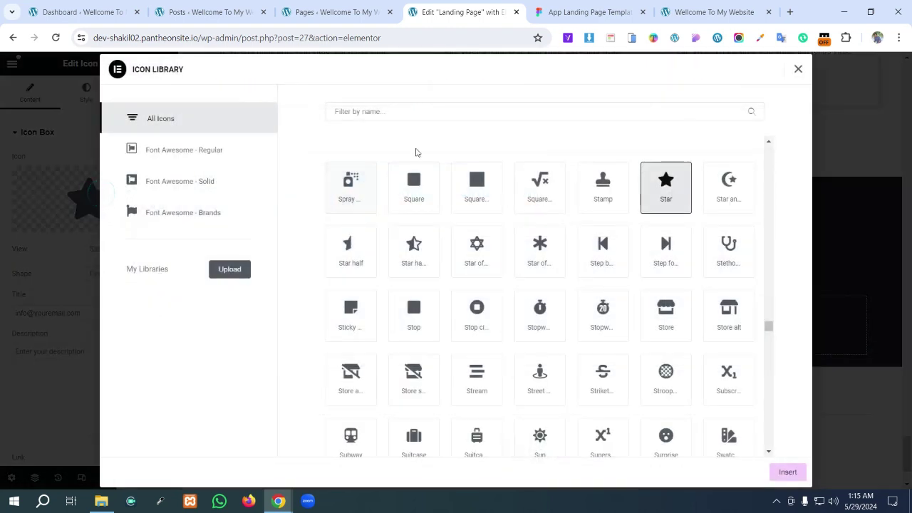
left_click(427, 111)
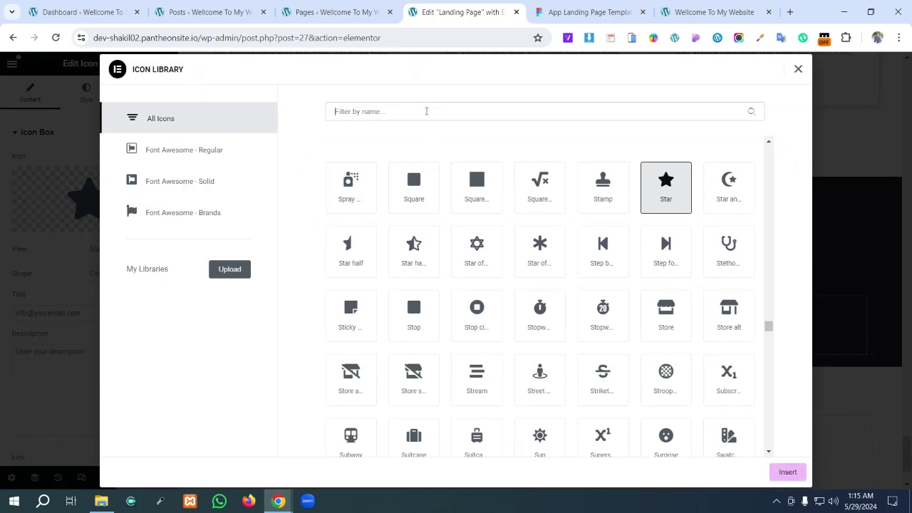
type("in")
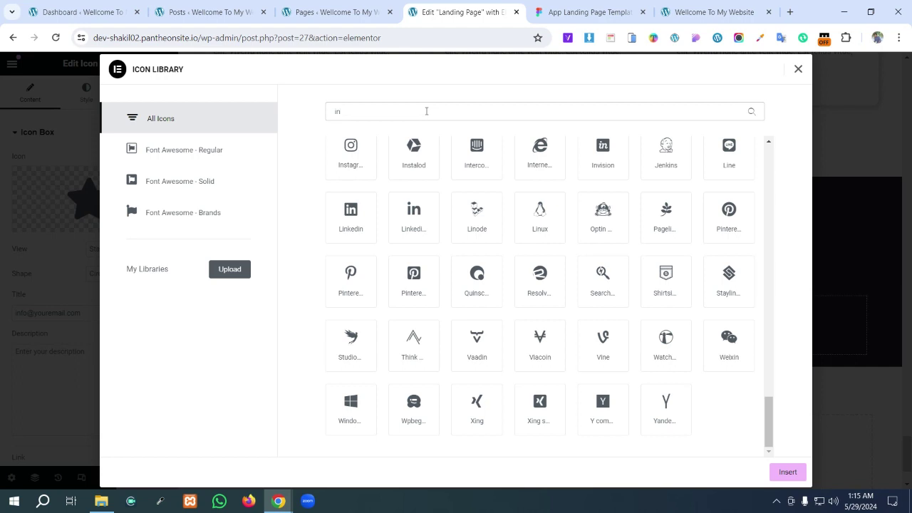
type("v")
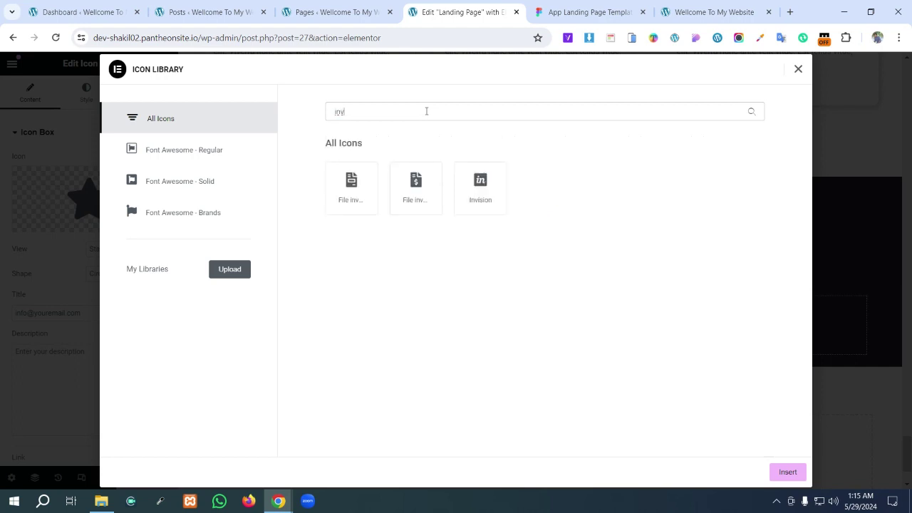
key("BackSpace")
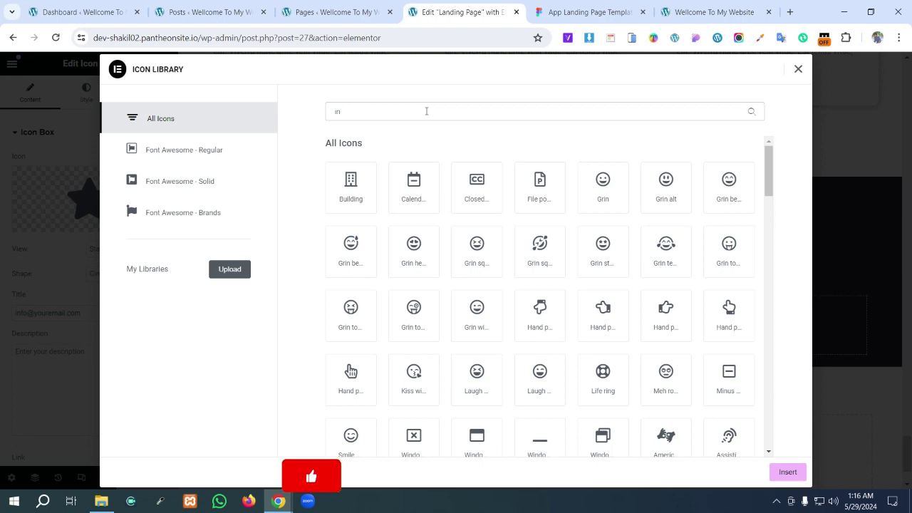
key("BackSpace")
type("ne")
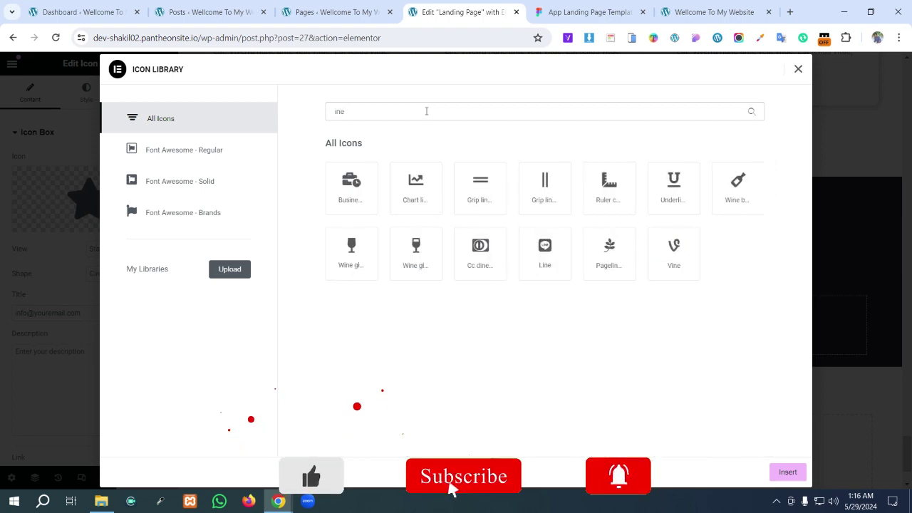
key("BackSpace")
key("BackSpace")
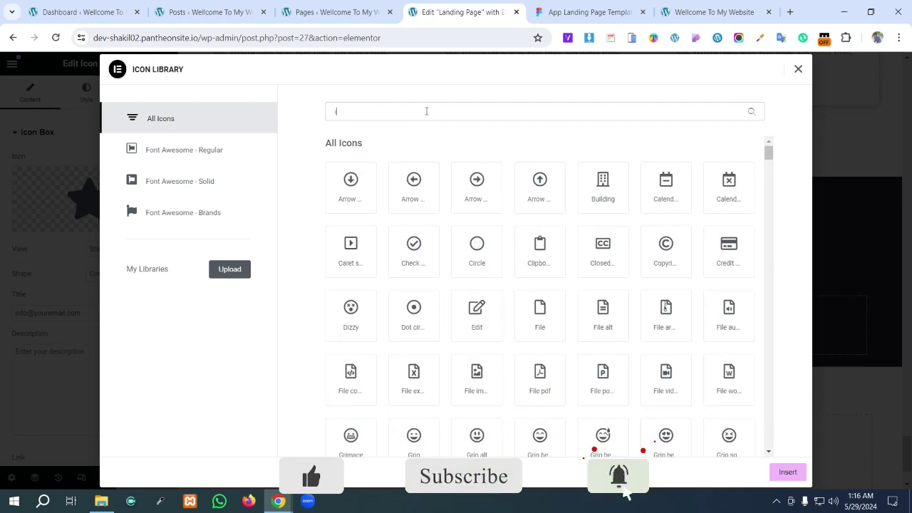
key("BackSpace")
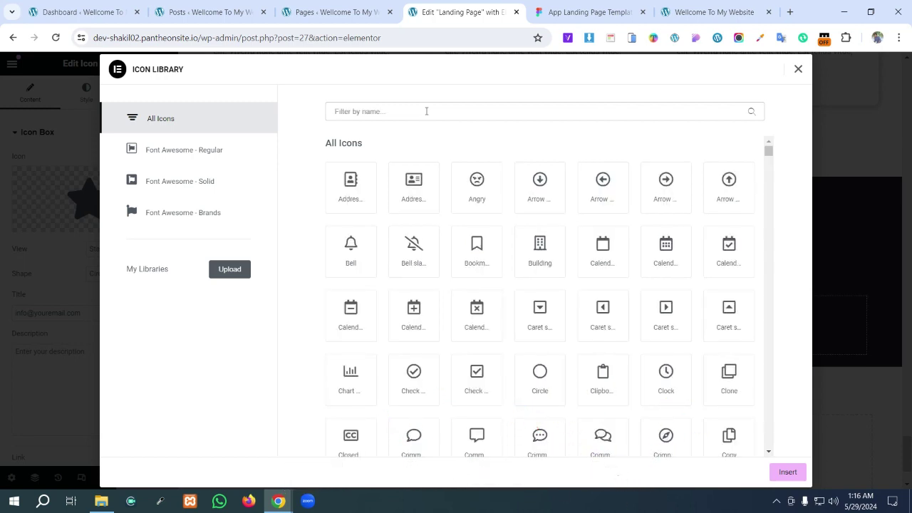
type("smi")
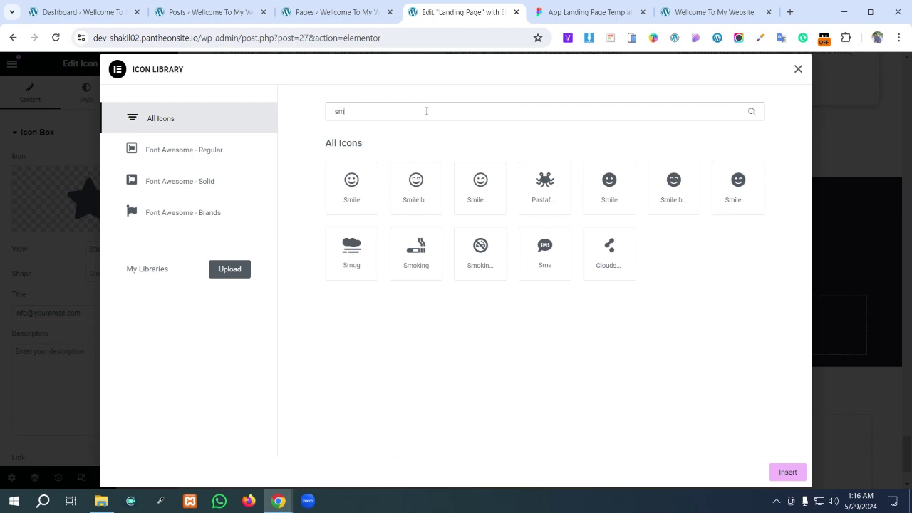
key("BackSpace")
key("BackSpace")
key("BackSpace")
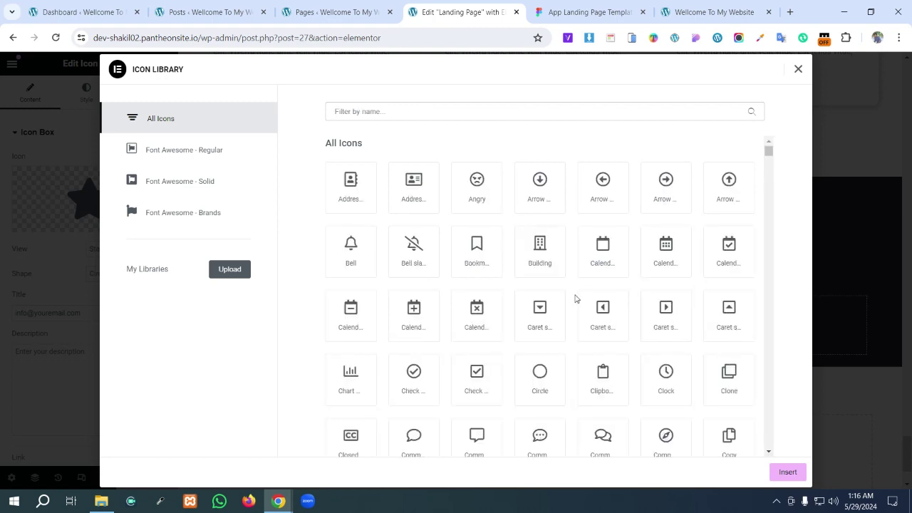
scroll(576, 299, "down", 3)
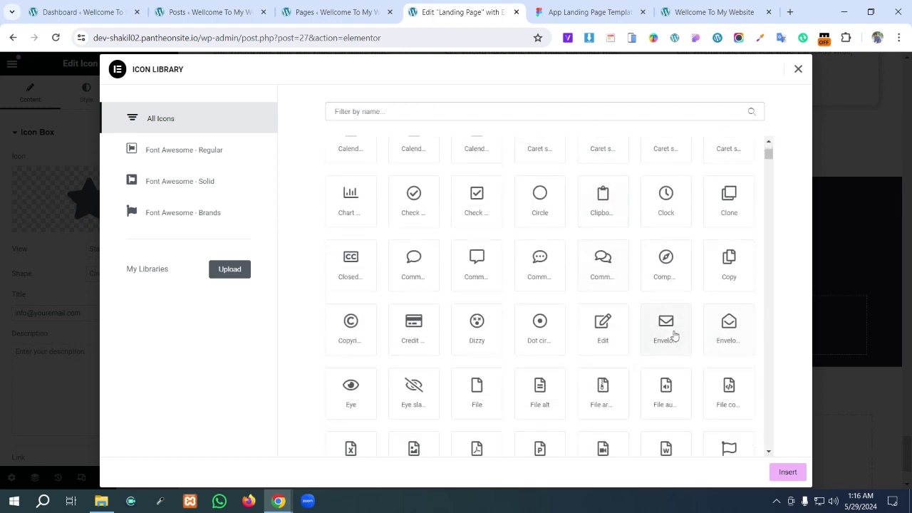
left_click(667, 330)
left_click(786, 471)
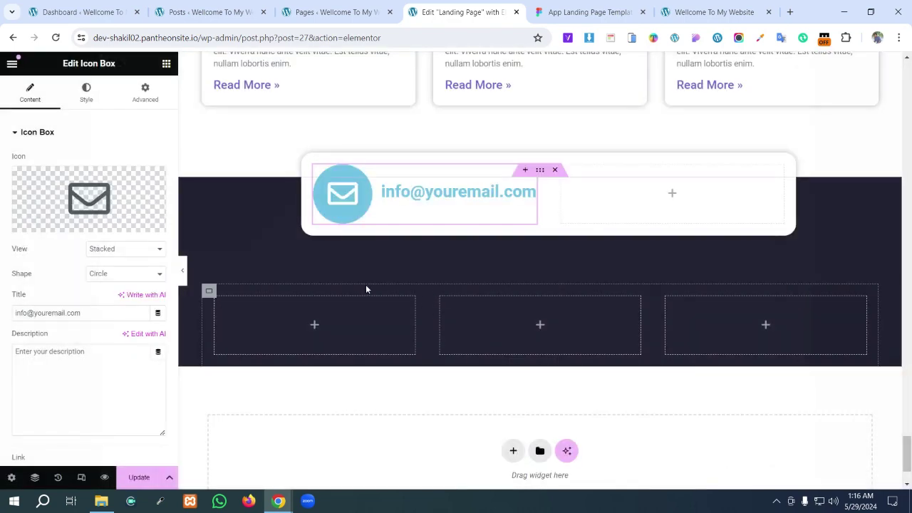
- Copy the email icon's blue hex 5956E9 from the Figma design
left_click(588, 12)
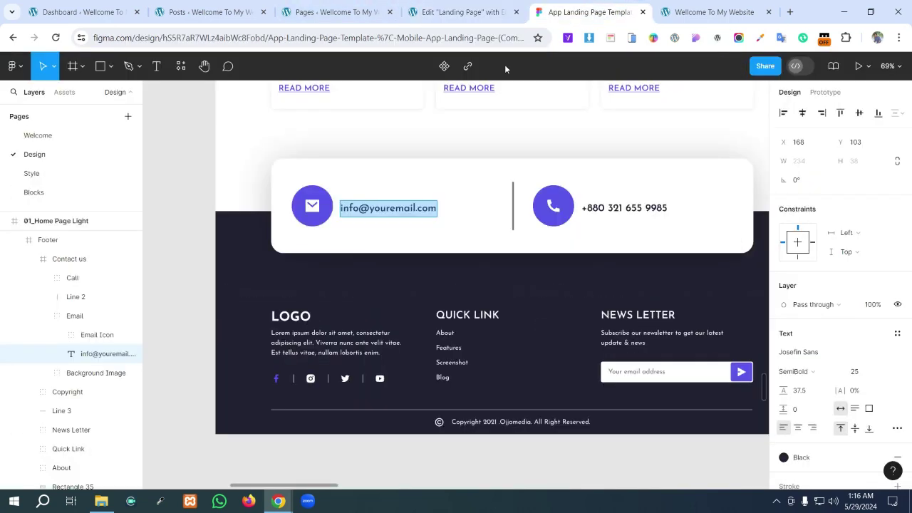
left_click(324, 11)
key("ctrl+Tab")
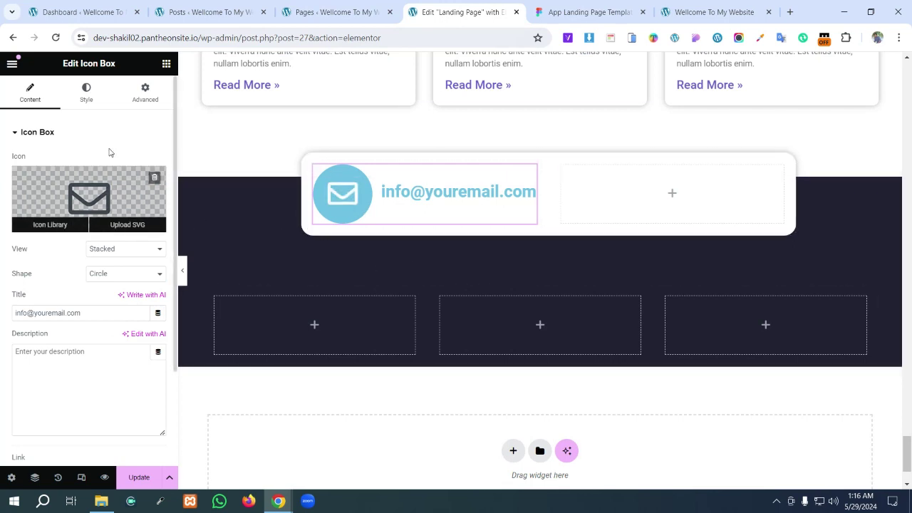
left_click(85, 96)
left_click(581, 12)
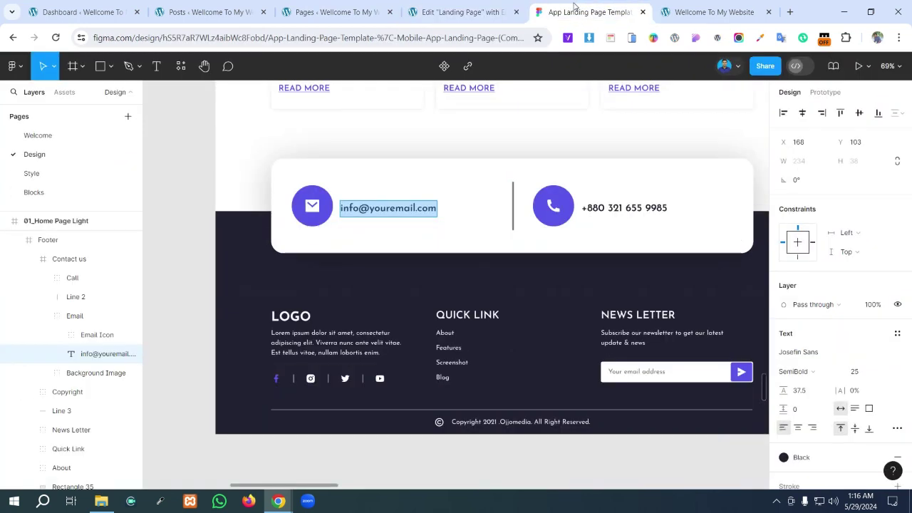
left_click(326, 218)
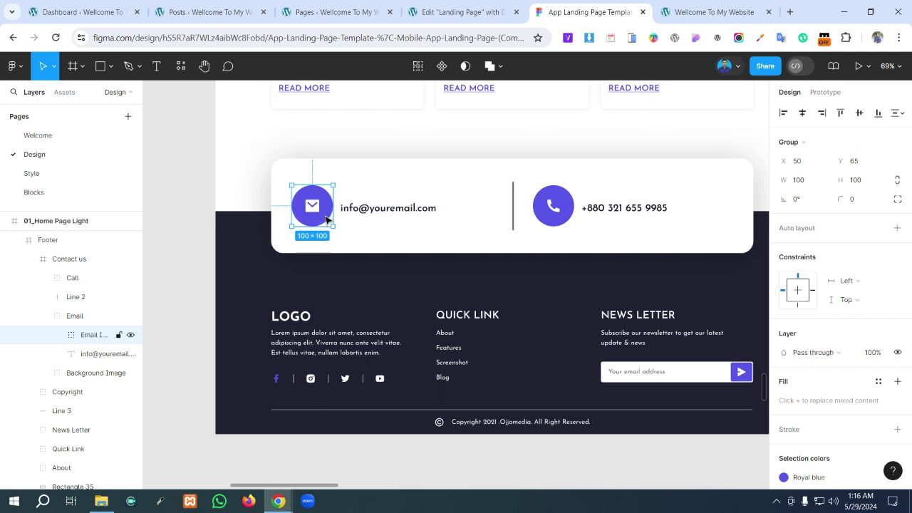
scroll(855, 321, "down", 3)
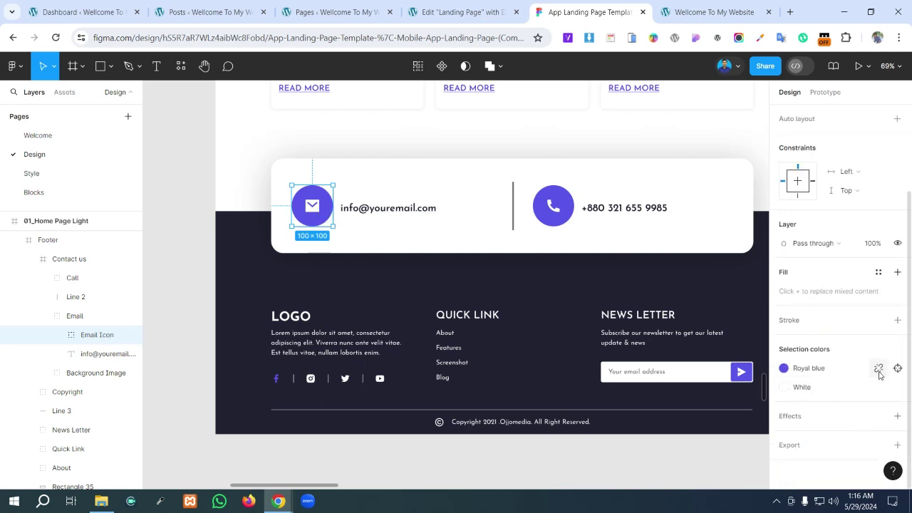
left_click(878, 369)
left_click(809, 390)
key("ctrl+c")
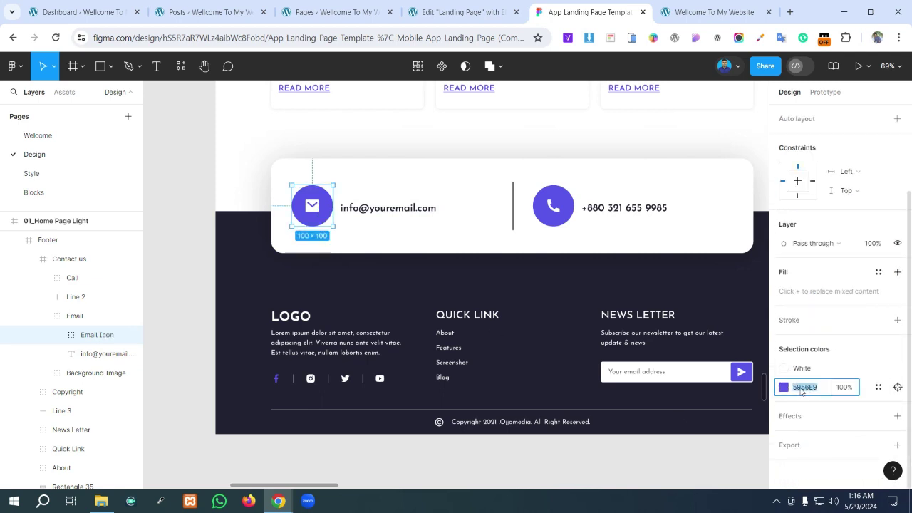
- Set the icon's primary colour to 5956E9 and its size to 33, checking against Figma
left_click(463, 13)
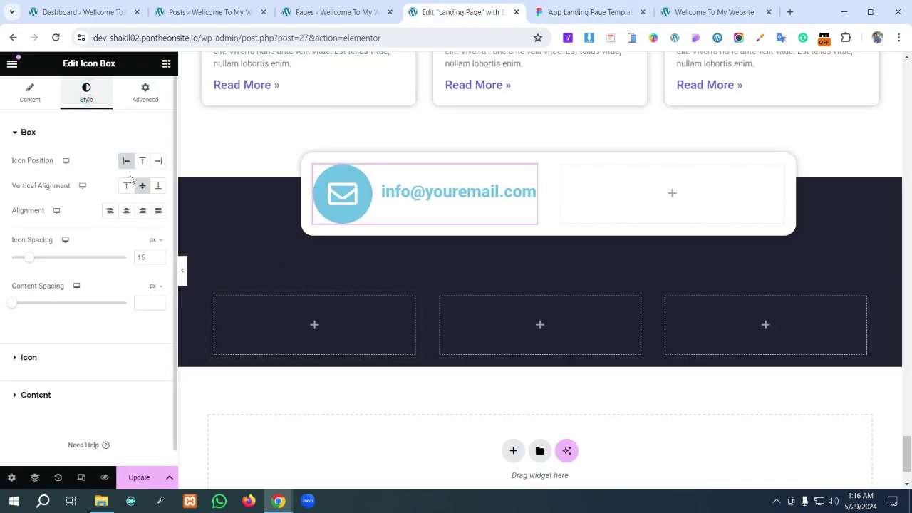
left_click(21, 364)
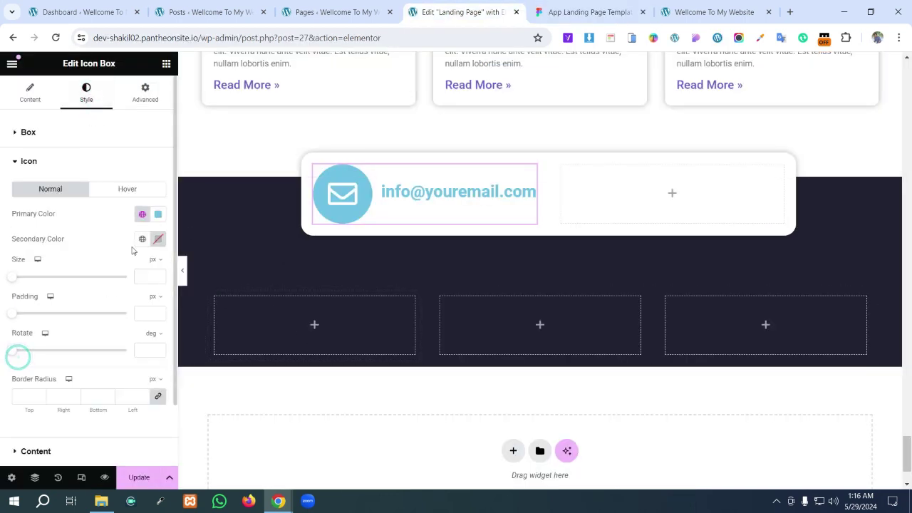
left_click(157, 214)
key("ctrl+v")
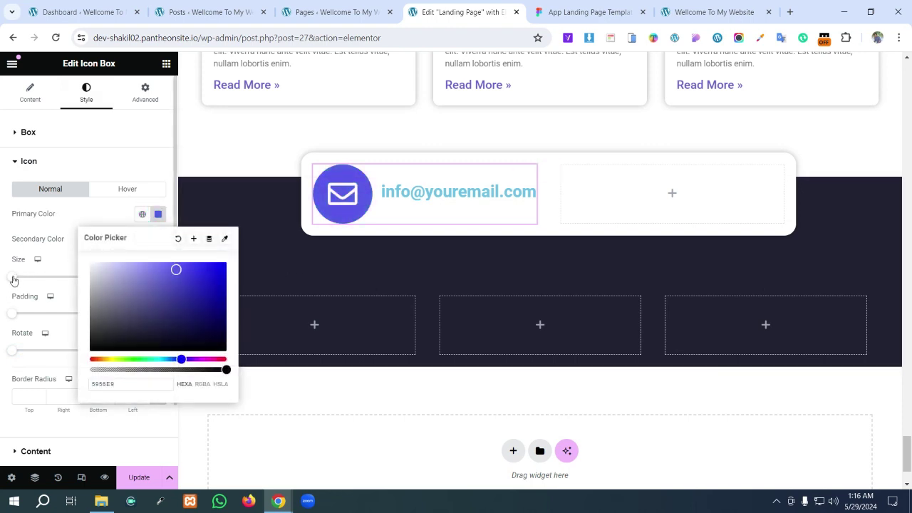
left_click_drag(13, 280, 24, 280)
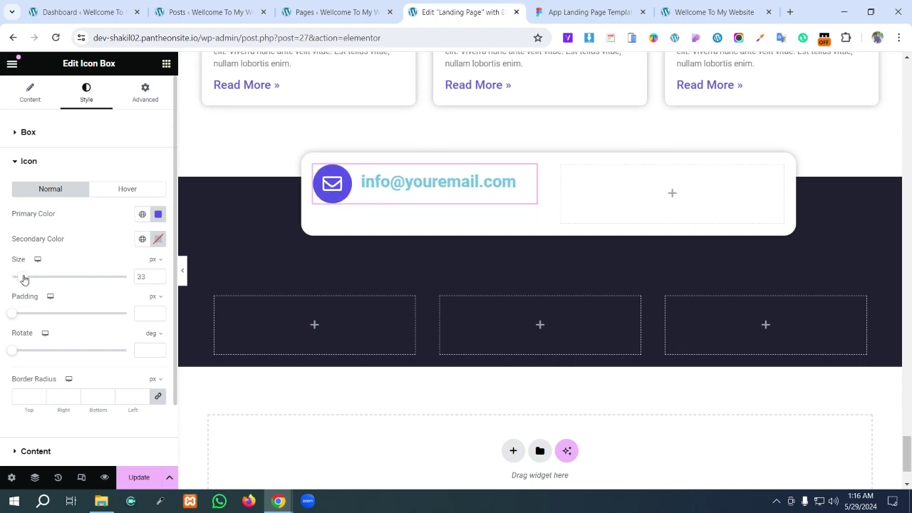
left_click(583, 13)
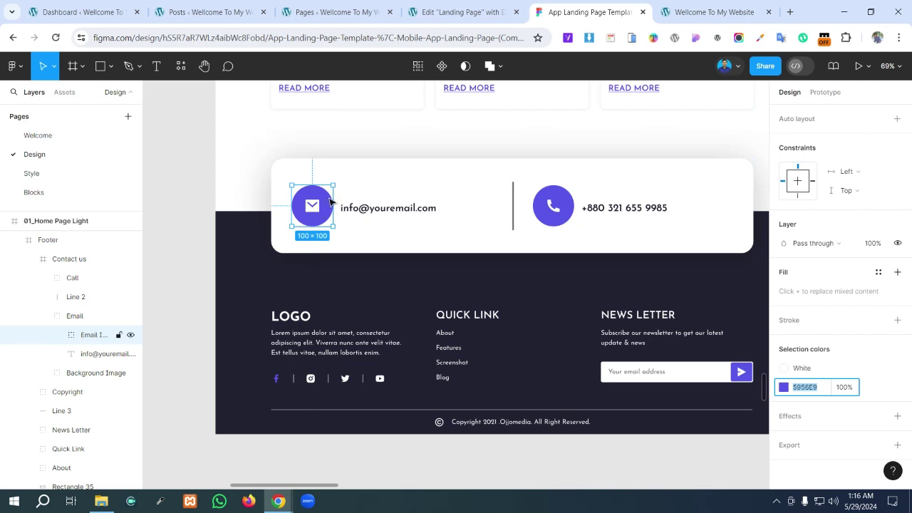
scroll(901, 214, "up", 3)
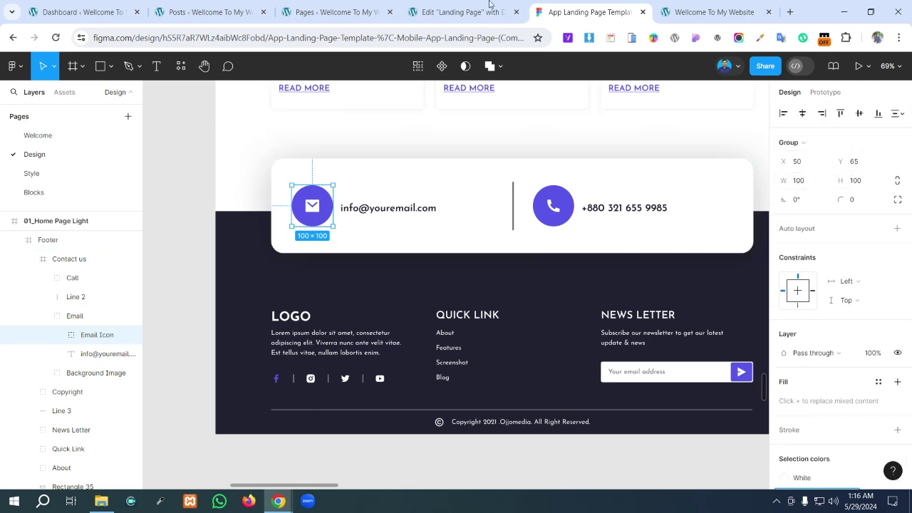
left_click(467, 8)
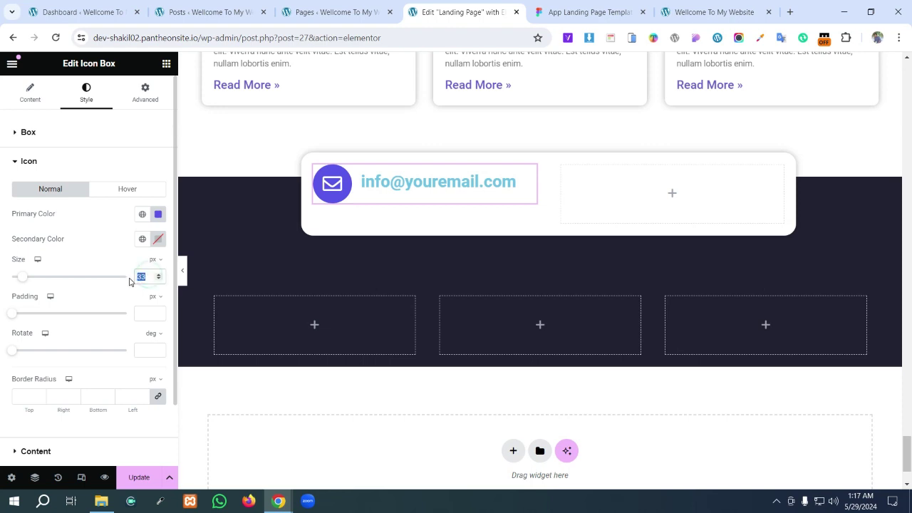
- Set the envelope icon size to 30 after trying 100 and 50
type("100")
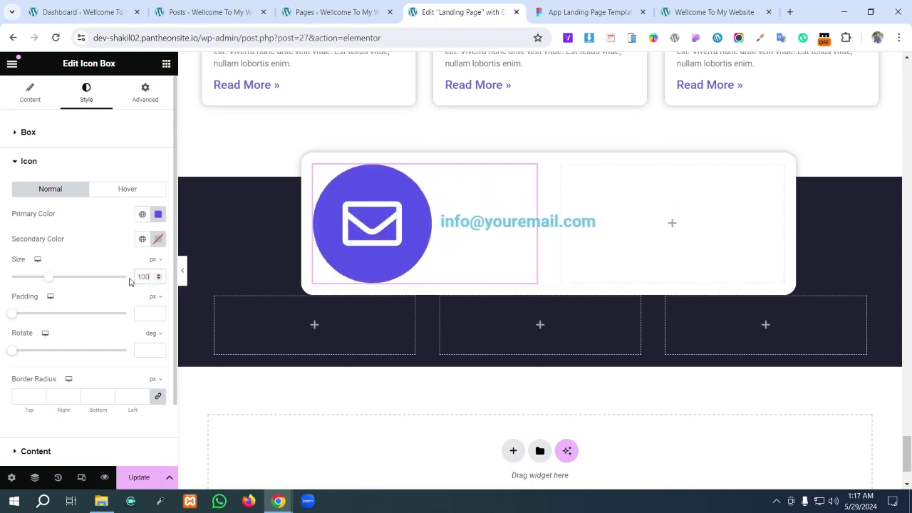
key("BackSpace")
key("BackSpace")
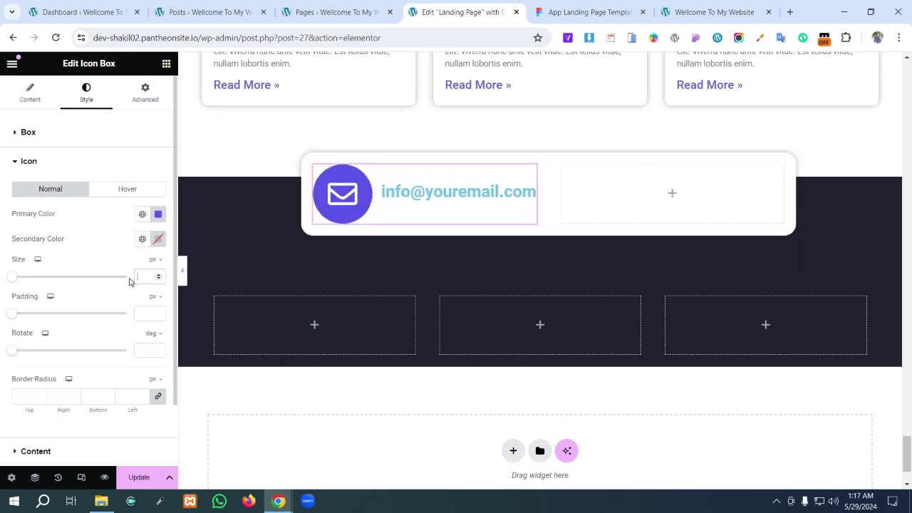
type("50")
key("BackSpace")
key("BackSpace")
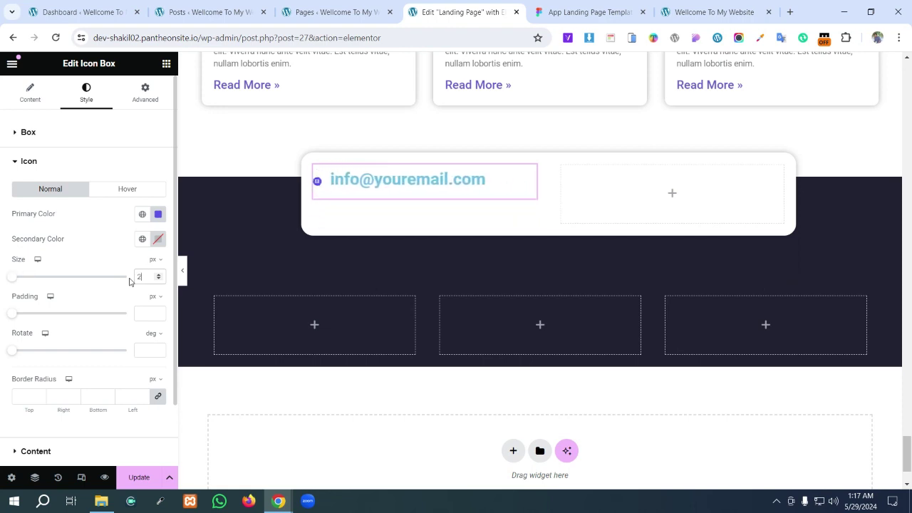
key("BackSpace")
key("BackSpace")
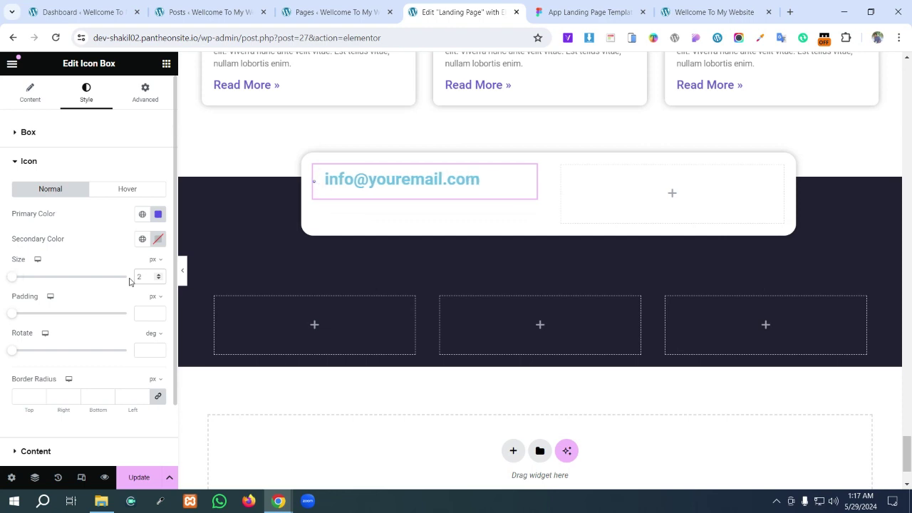
type("30")
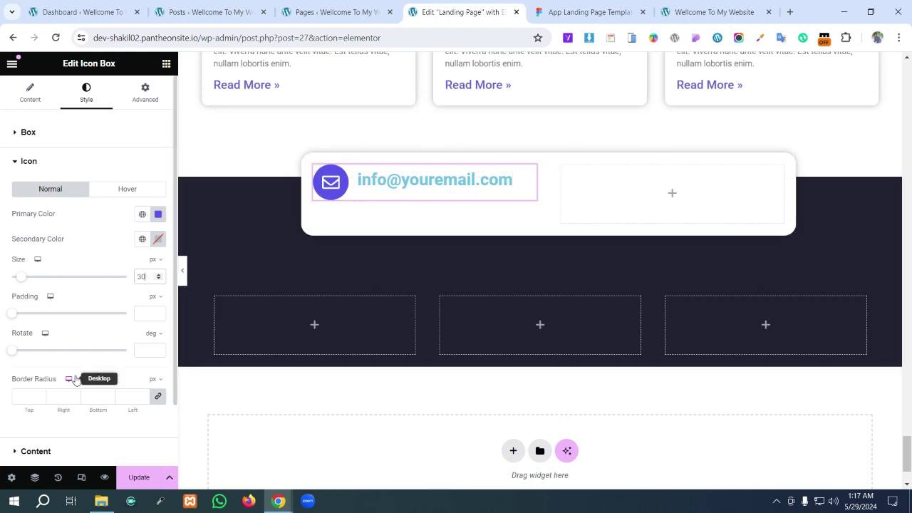
scroll(57, 383, "down", 1)
- Set the email title colour to 232233, copied from the Figma design
left_click(16, 382)
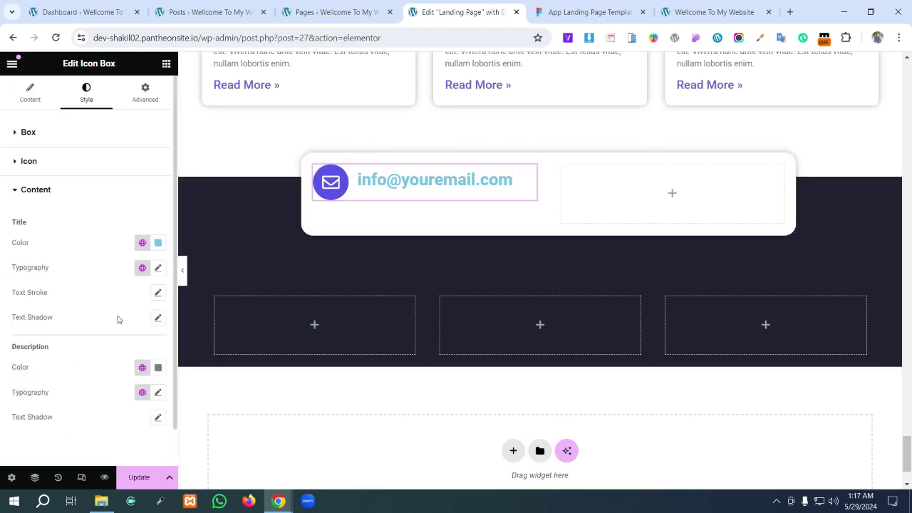
left_click(158, 244)
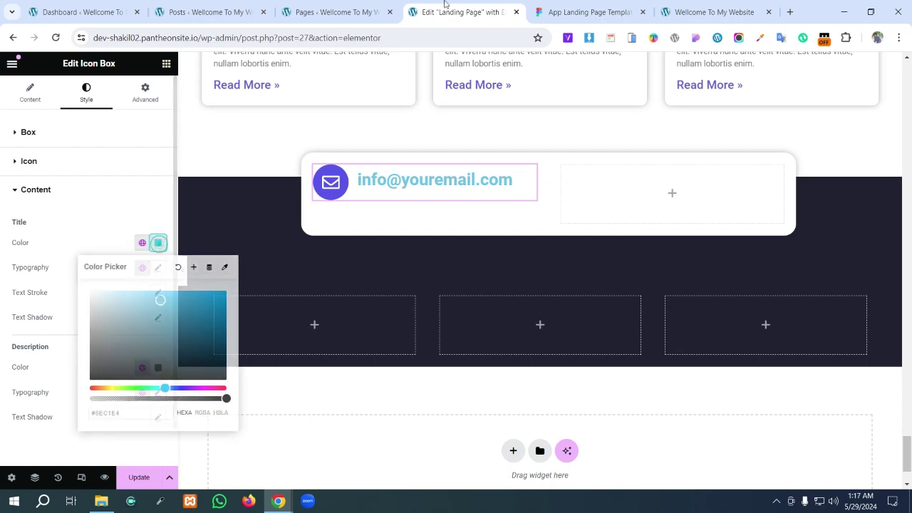
left_click(544, 8)
left_click(428, 12)
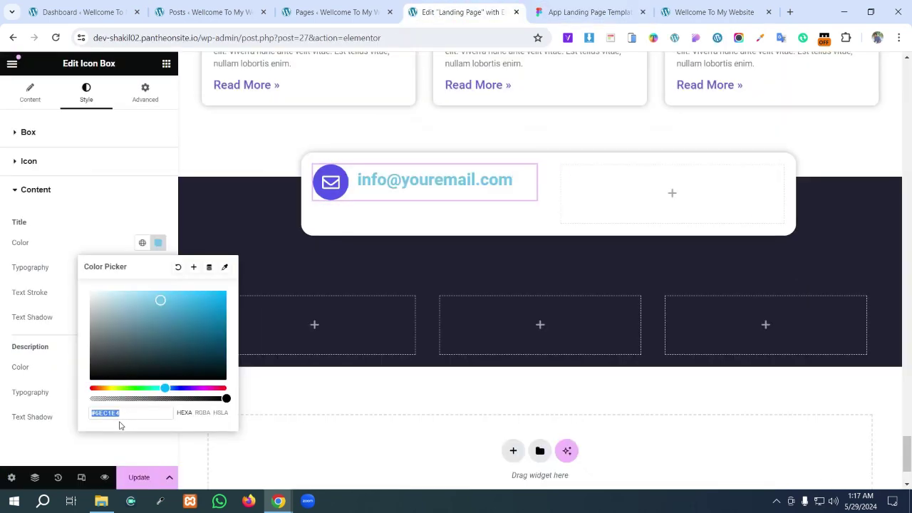
key("super+v")
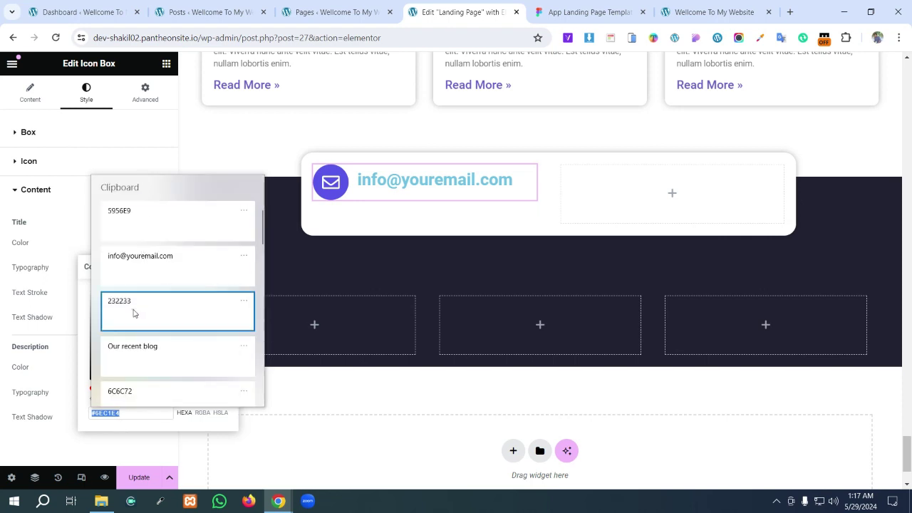
left_click(134, 312)
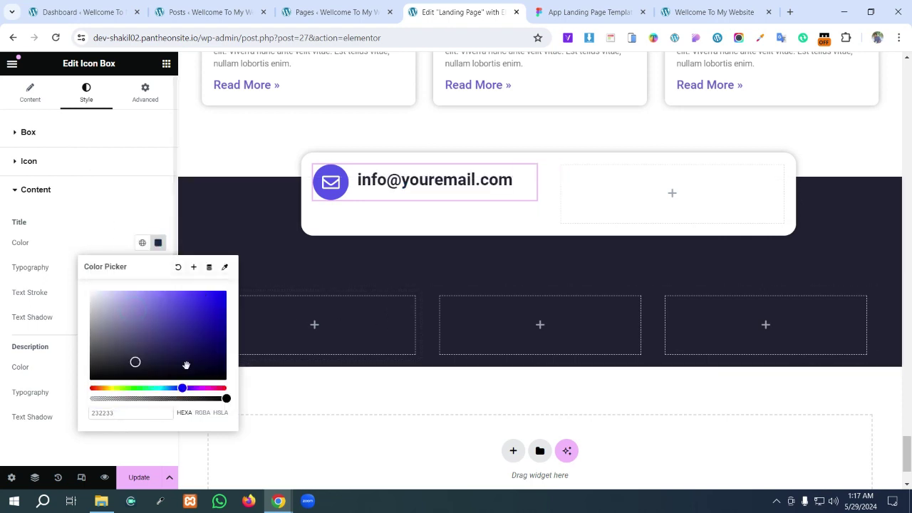
left_click(105, 239)
- Set the title typography to Josefin Sans at size 25, matching Figma's font size
left_click(158, 269)
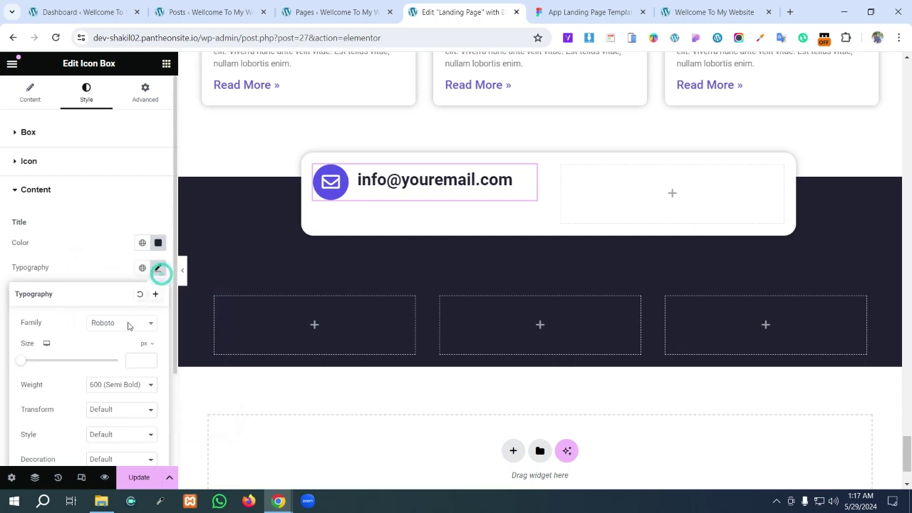
left_click(127, 325)
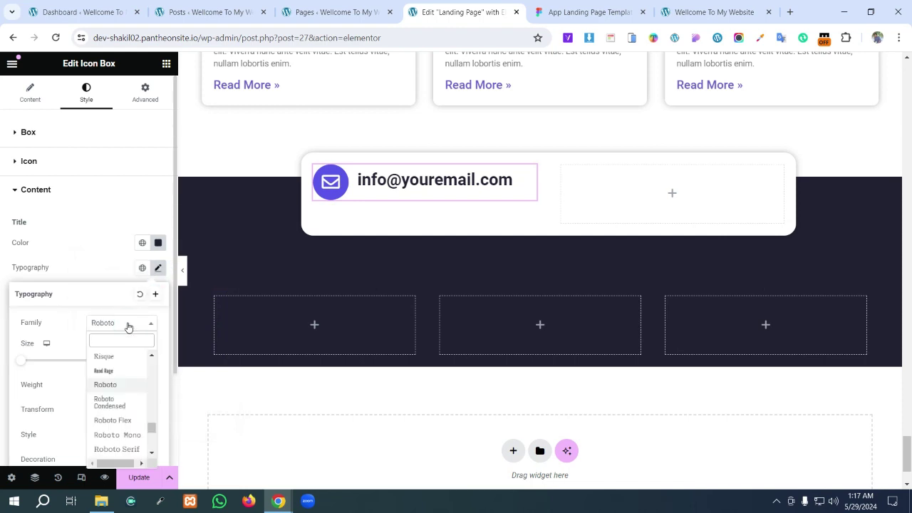
type("jos")
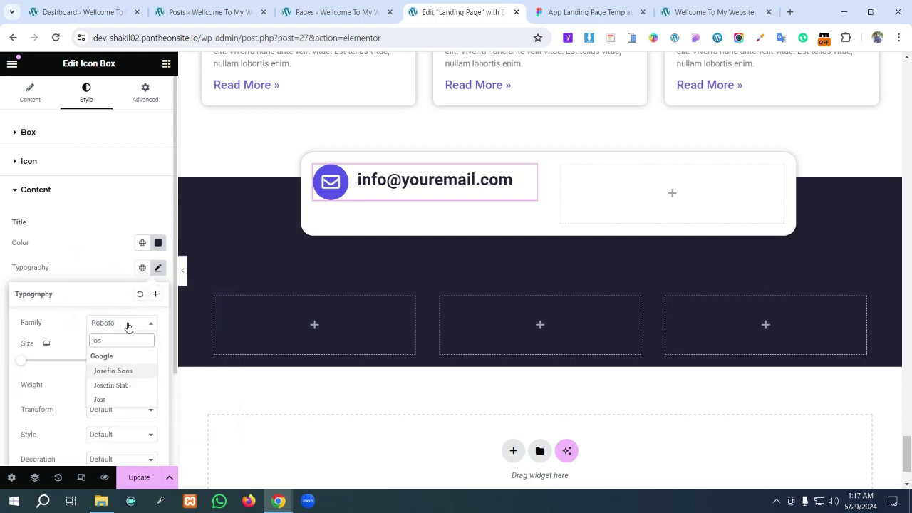
left_click(132, 371)
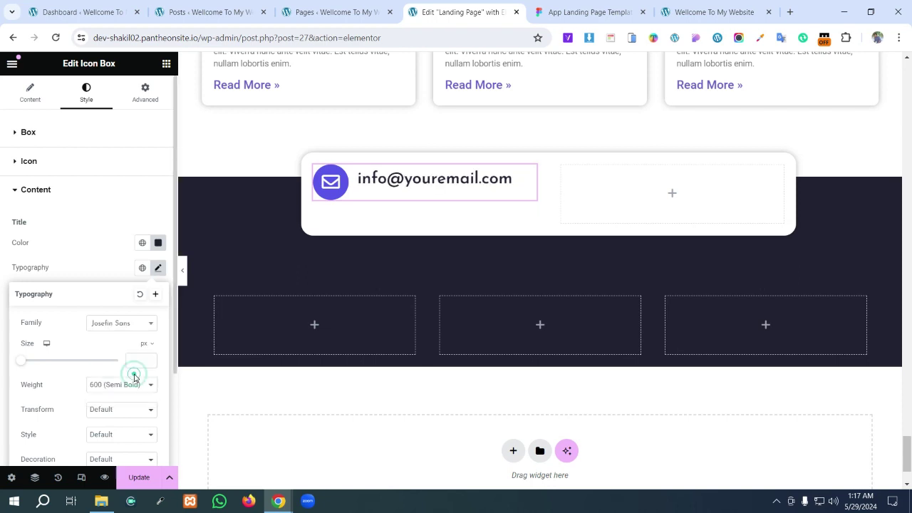
left_click(585, 12)
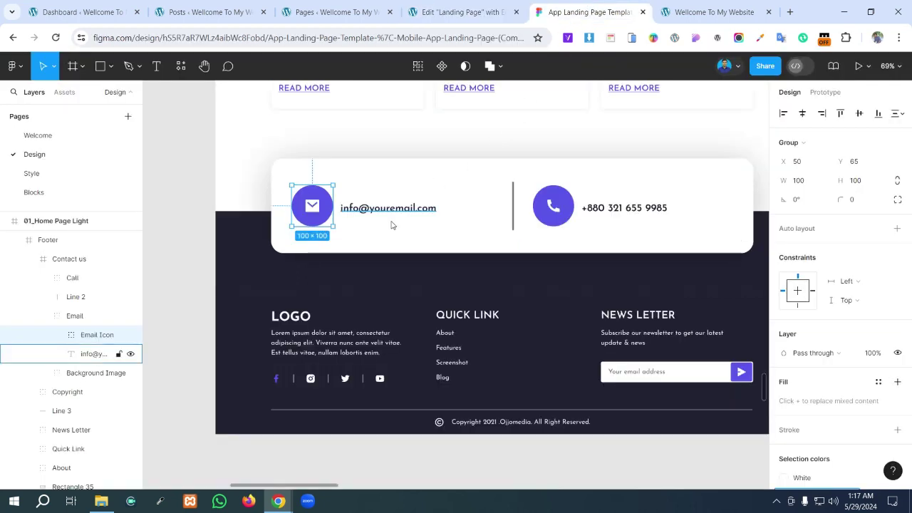
double_click(407, 206)
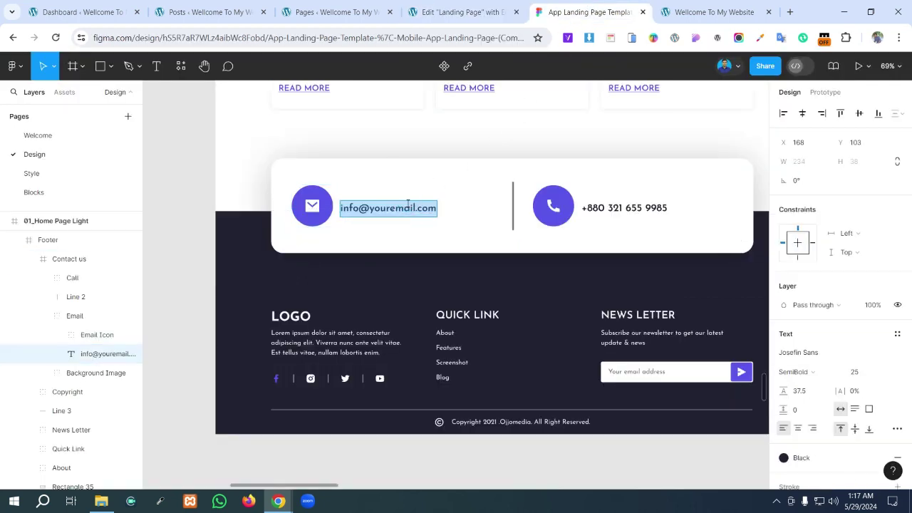
scroll(819, 328, "down", 3)
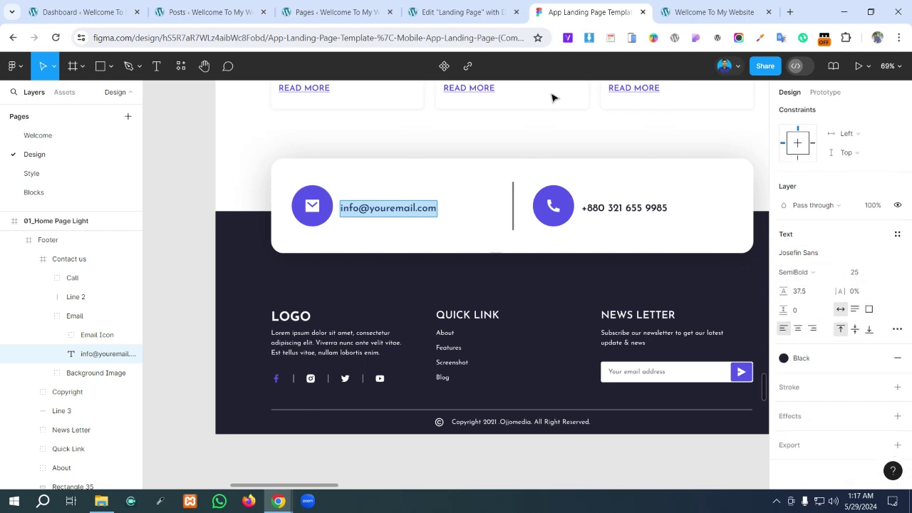
left_click(459, 12)
left_click(130, 360)
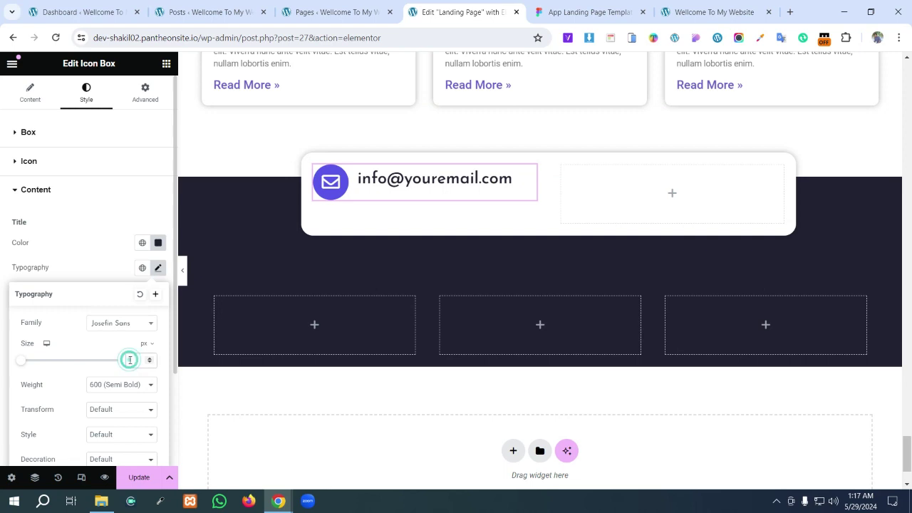
type("25")
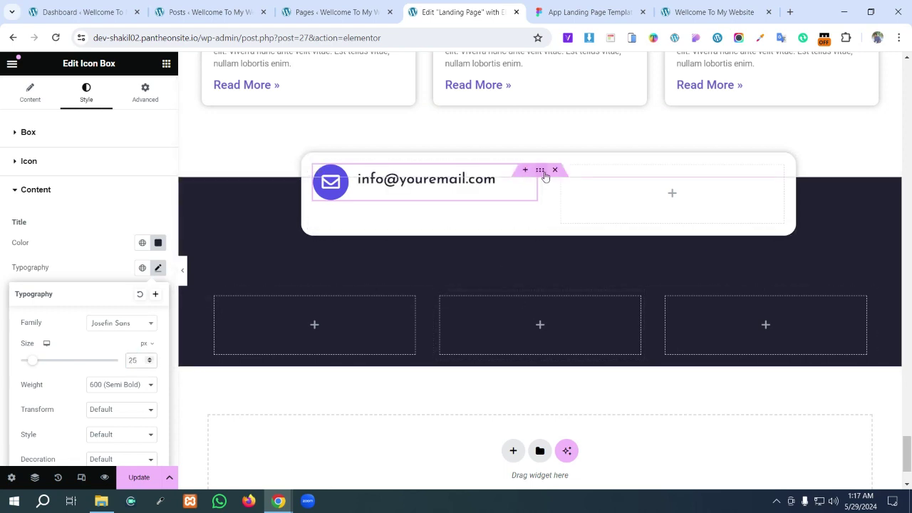
- Align the white contact card to center and center its contents horizontally and vertically
left_click(543, 172)
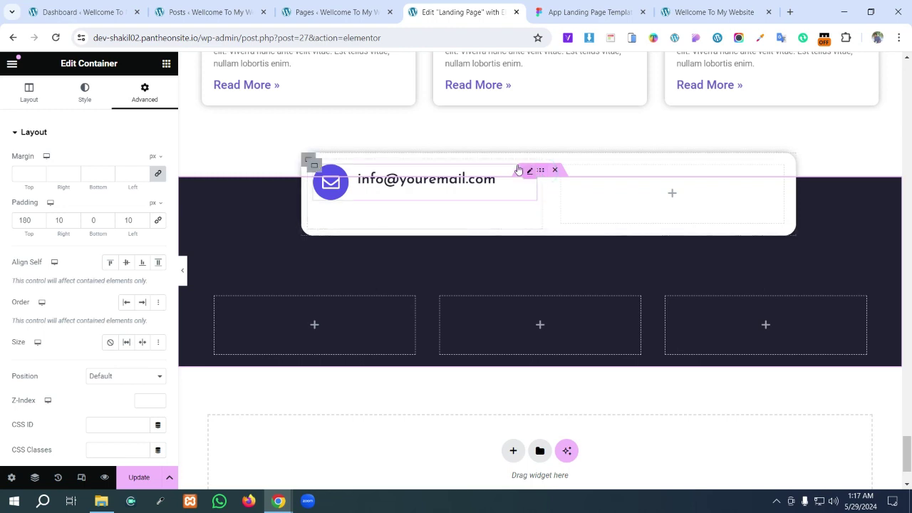
left_click(308, 162)
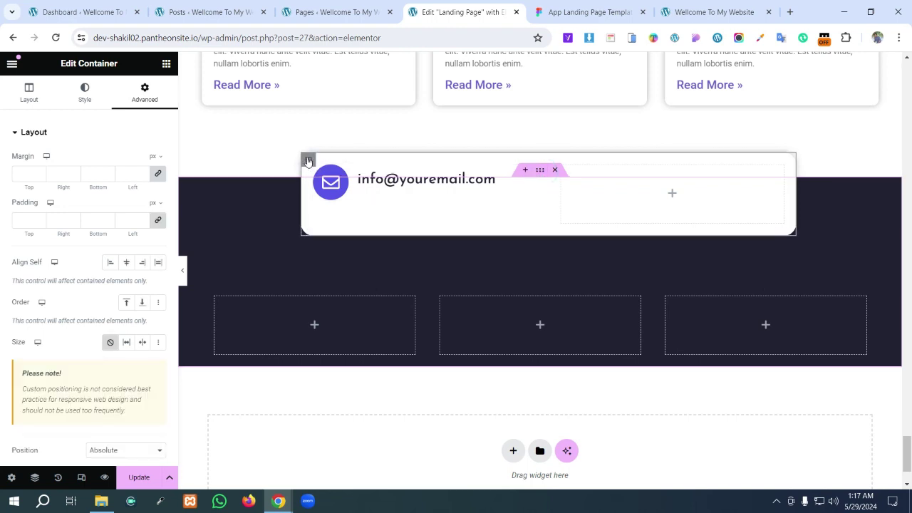
left_click(126, 262)
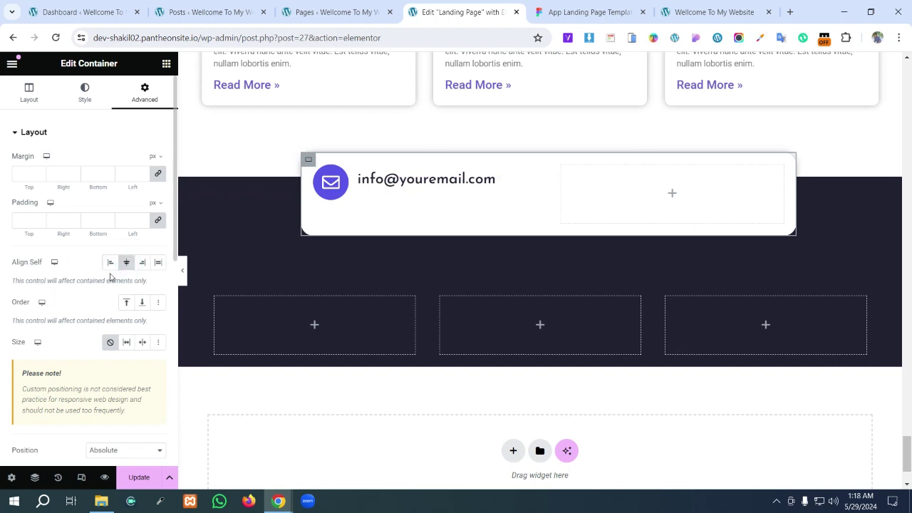
left_click(30, 95)
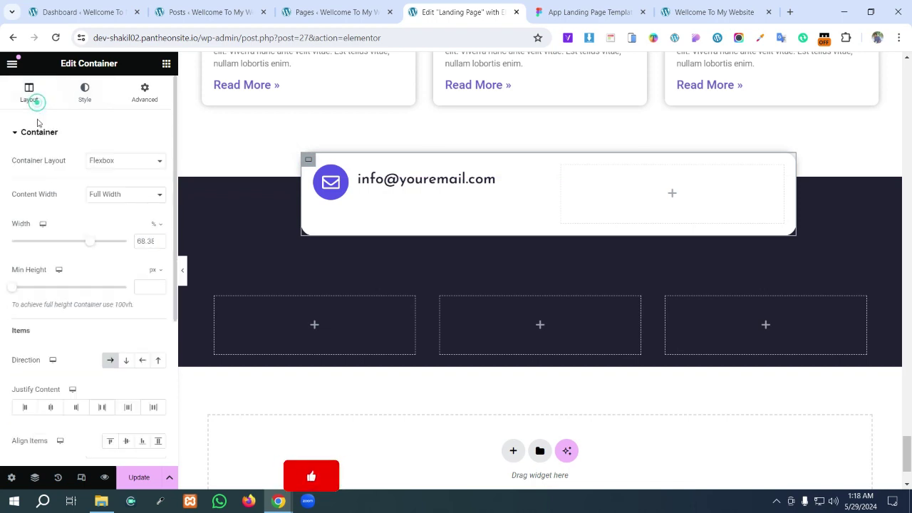
left_click(51, 408)
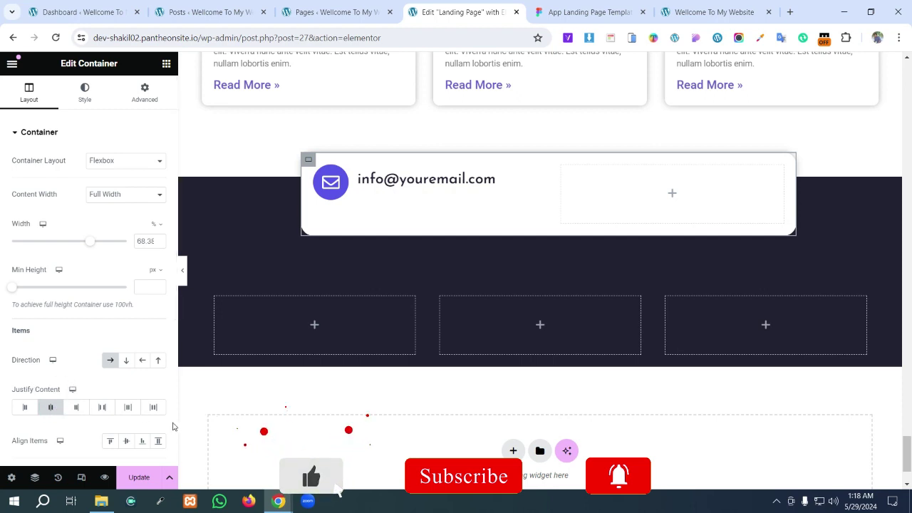
left_click(127, 441)
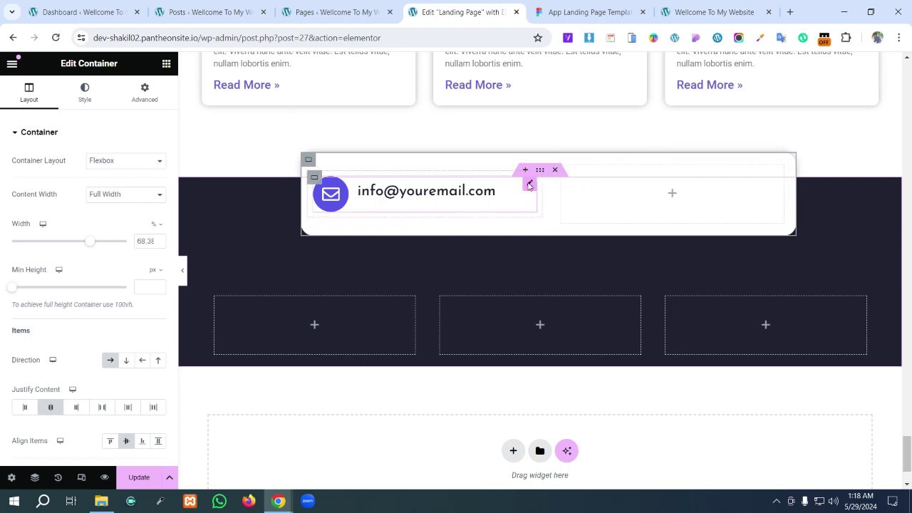
- Copy the email icon box and paste it into the card's empty right column
right_click(529, 186)
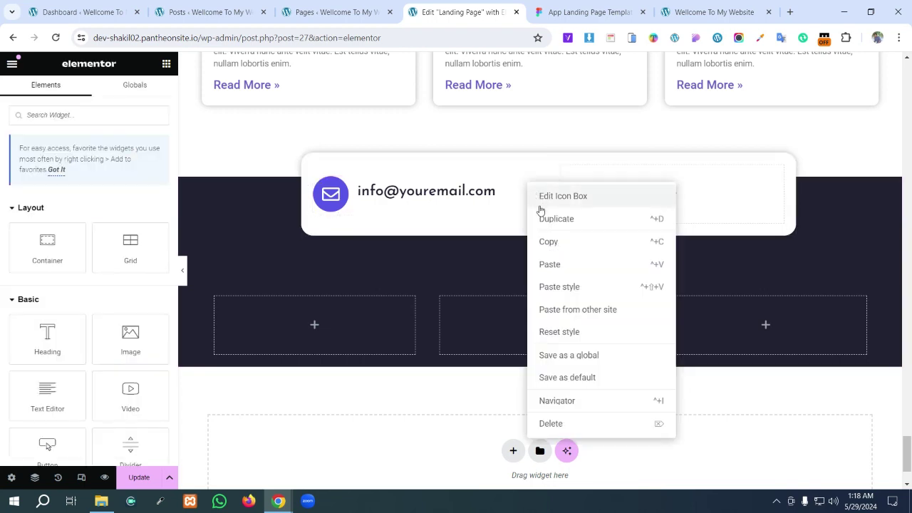
left_click(556, 245)
right_click(671, 193)
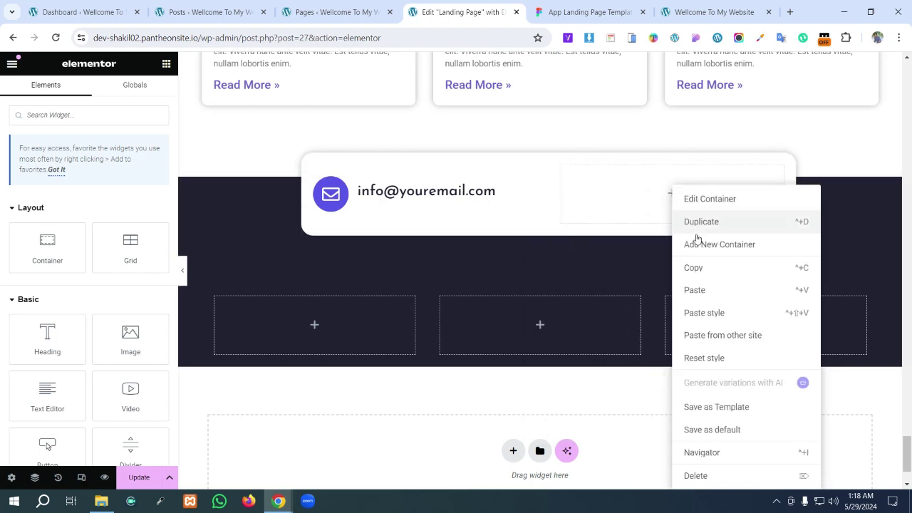
left_click(695, 290)
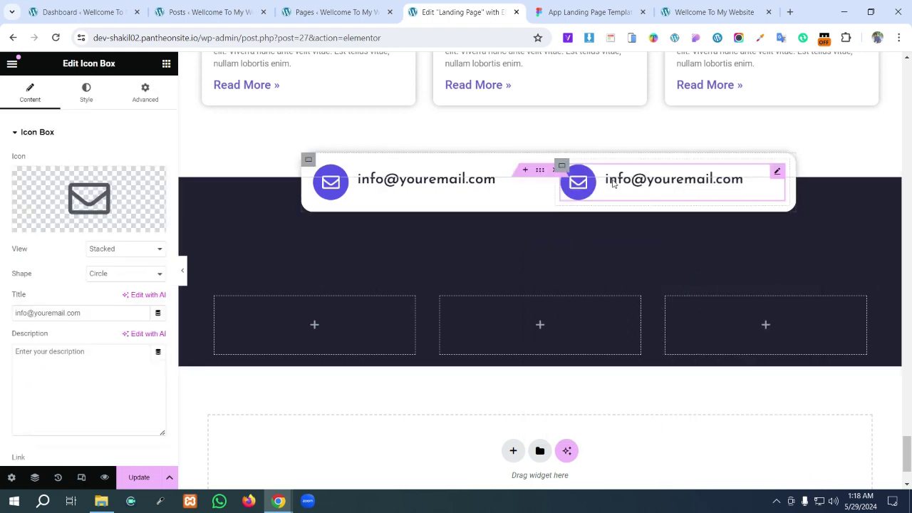
- Select the full phone number text in the Figma design for reference
left_click(614, 12)
double_click(620, 206)
double_click(617, 207)
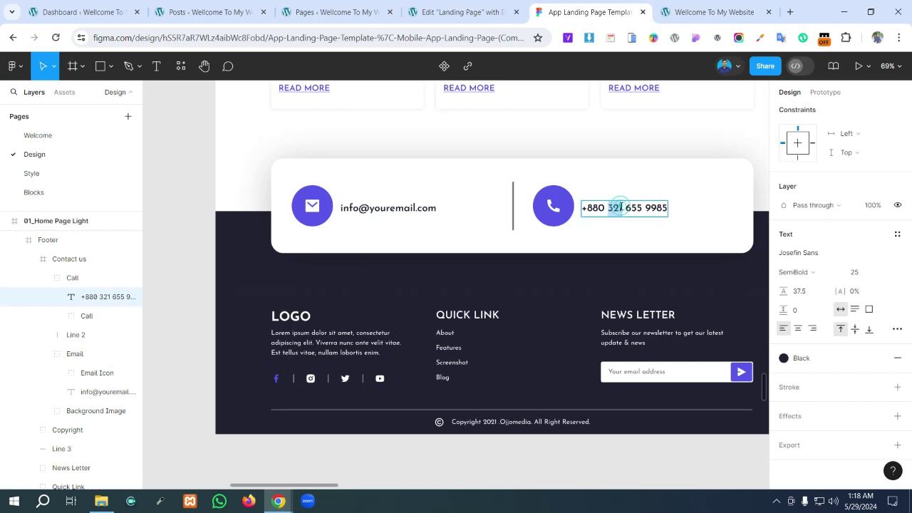
left_click(623, 207)
key("ctrl+a")
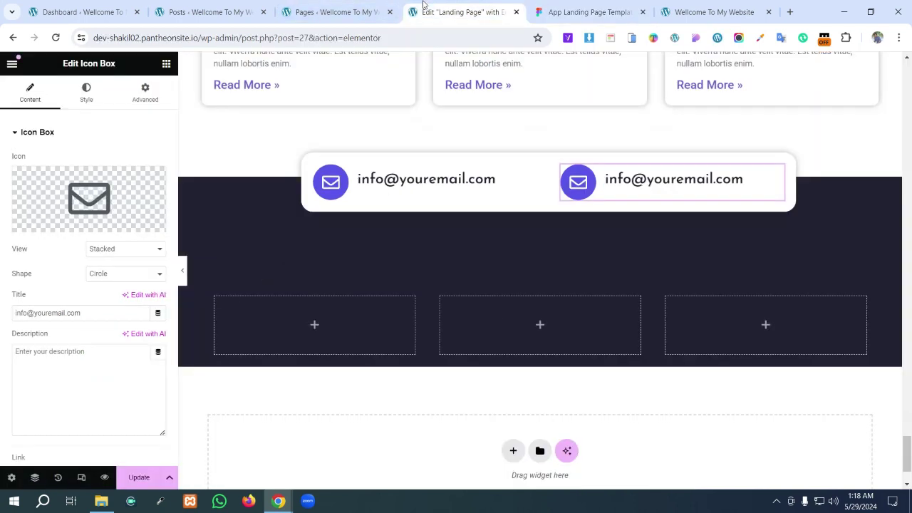
left_click(464, 12)
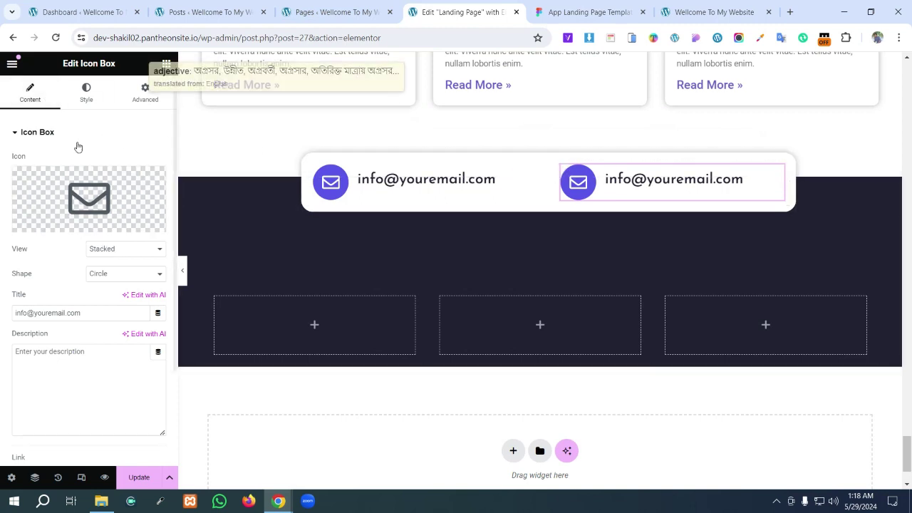
- Replace the copied box's title with the design's phone number, checked against Figma
left_click(28, 98)
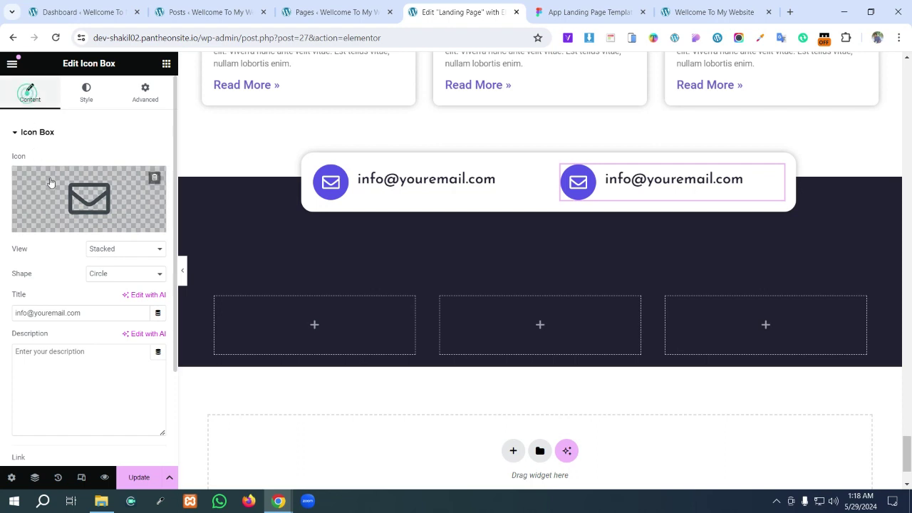
triple_click(91, 311)
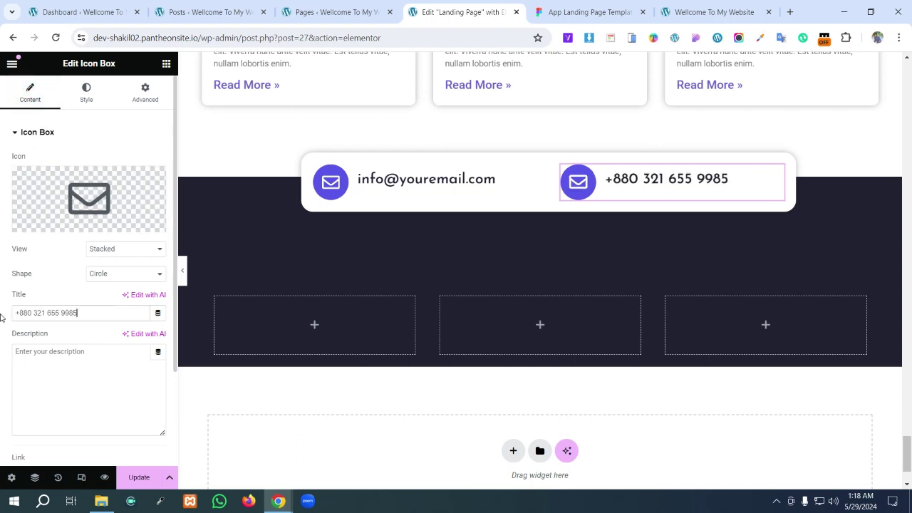
left_click(561, 9)
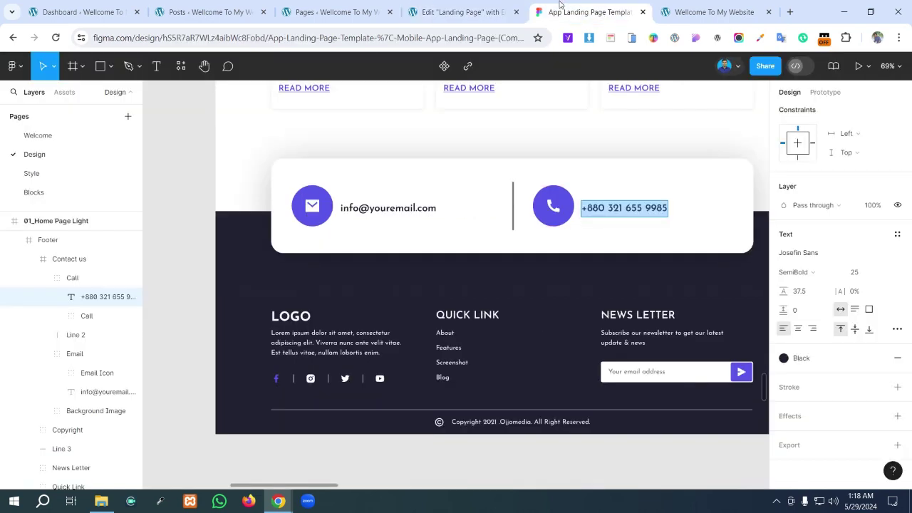
left_click(460, 12)
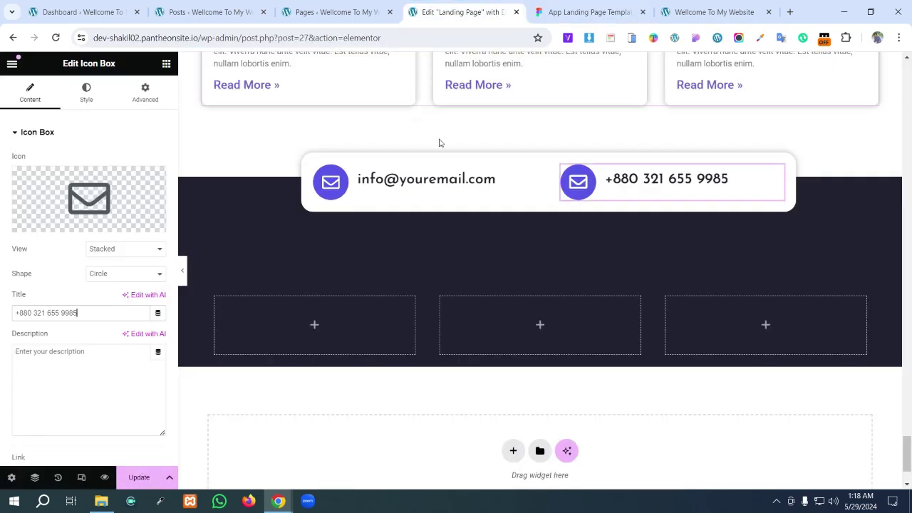
- Swap the box's icon for the Phone icon from the Icon Library
left_click(91, 194)
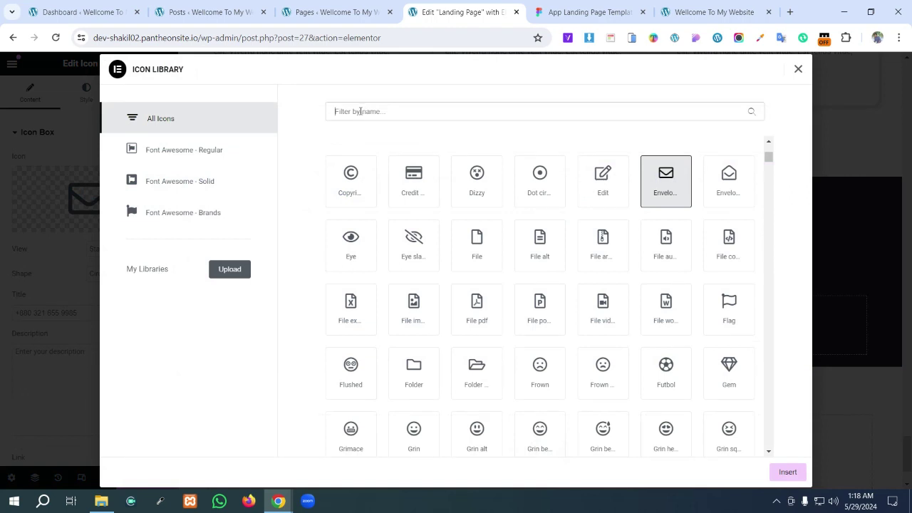
left_click(360, 111)
type("ph")
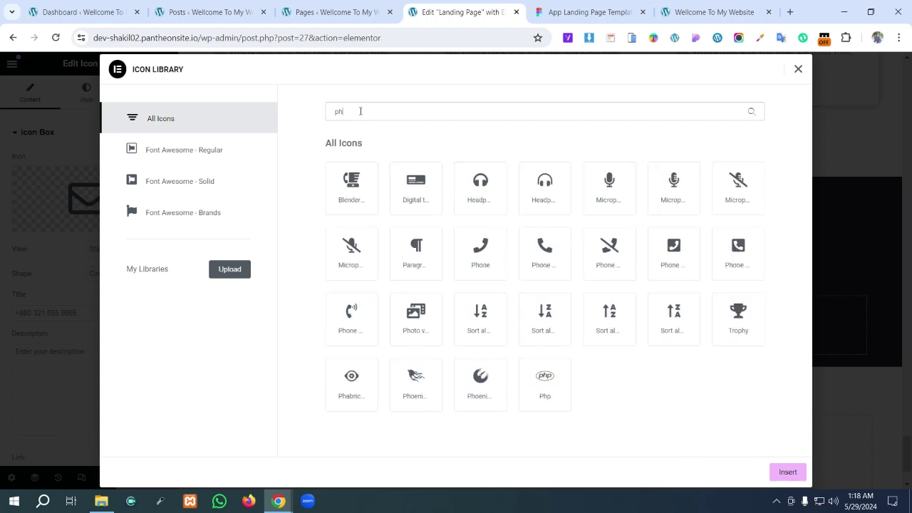
left_click(559, 243)
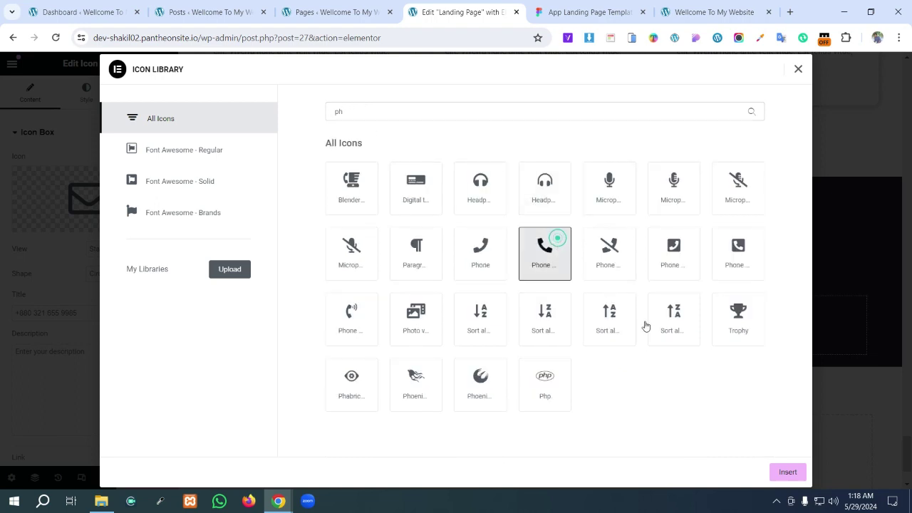
left_click(789, 471)
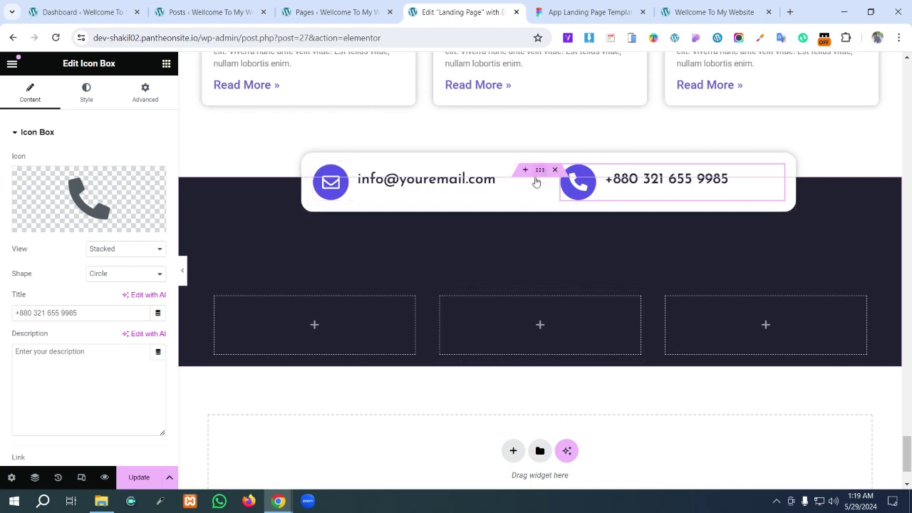
left_click(312, 162)
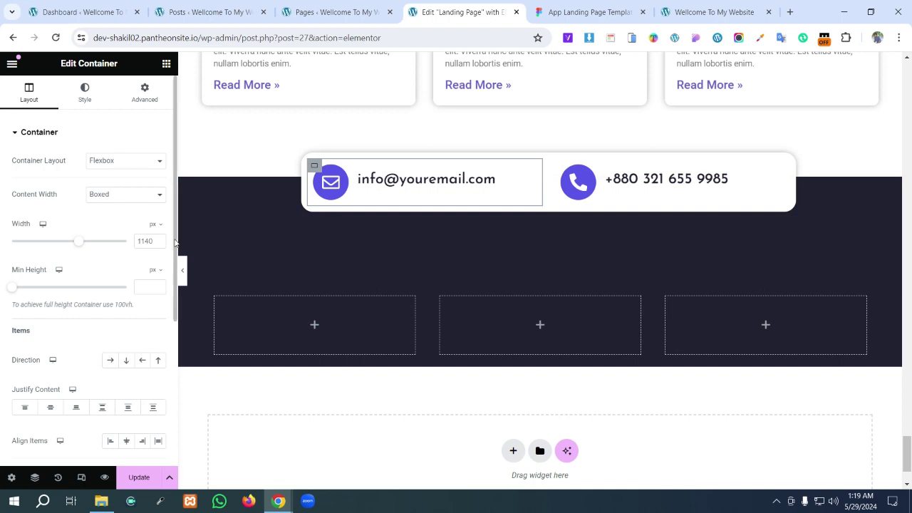
- Give the email container a solid border of width 2
scroll(90, 382, "down", 2)
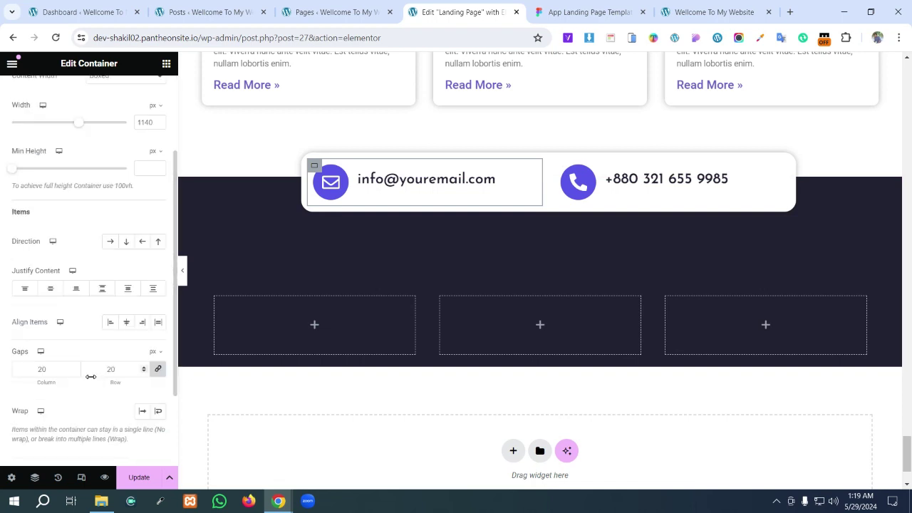
scroll(97, 349, "up", 2)
left_click(85, 93)
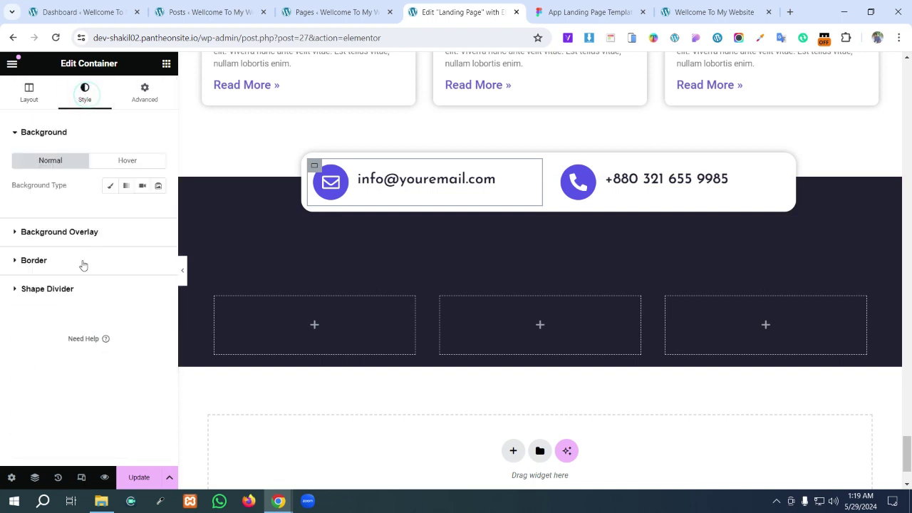
left_click(21, 261)
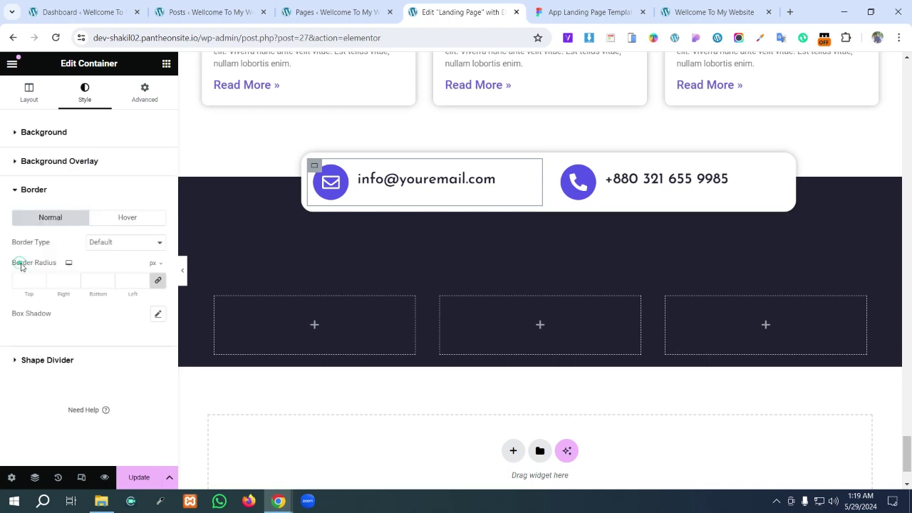
left_click(113, 243)
left_click(113, 274)
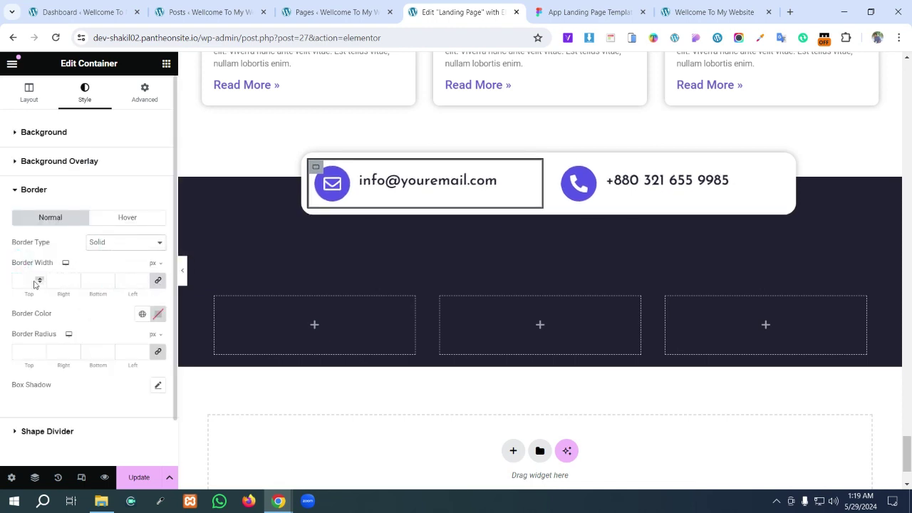
type("22")
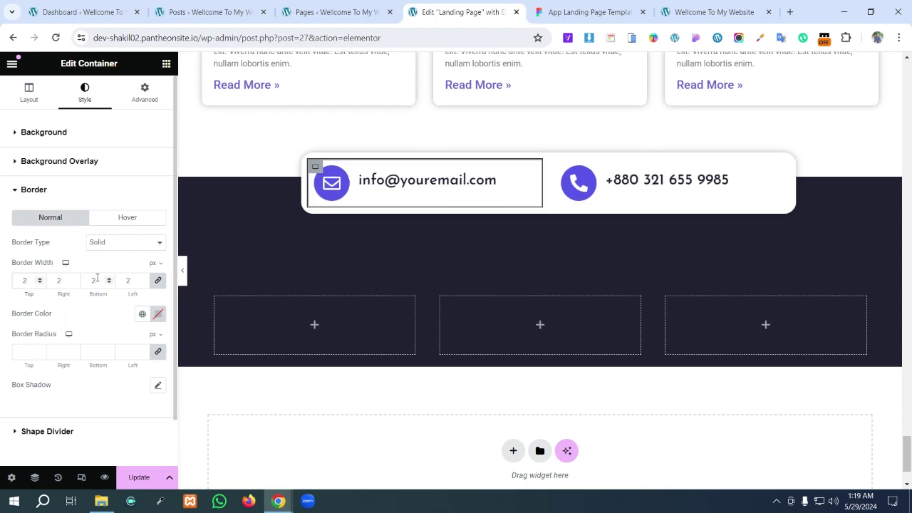
- Unlink the border widths, zero top, bottom and left, keeping a 2 px right border
left_click(159, 280)
double_click(98, 280)
type("0")
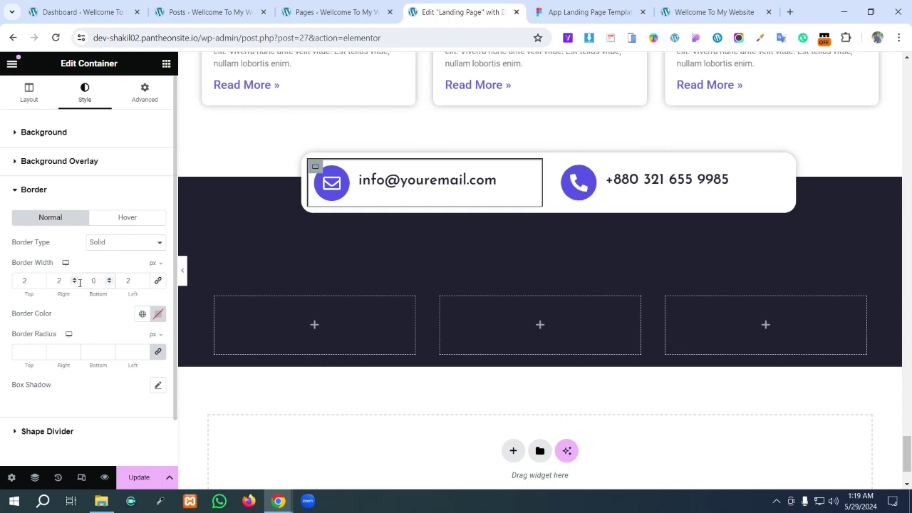
double_click(61, 280)
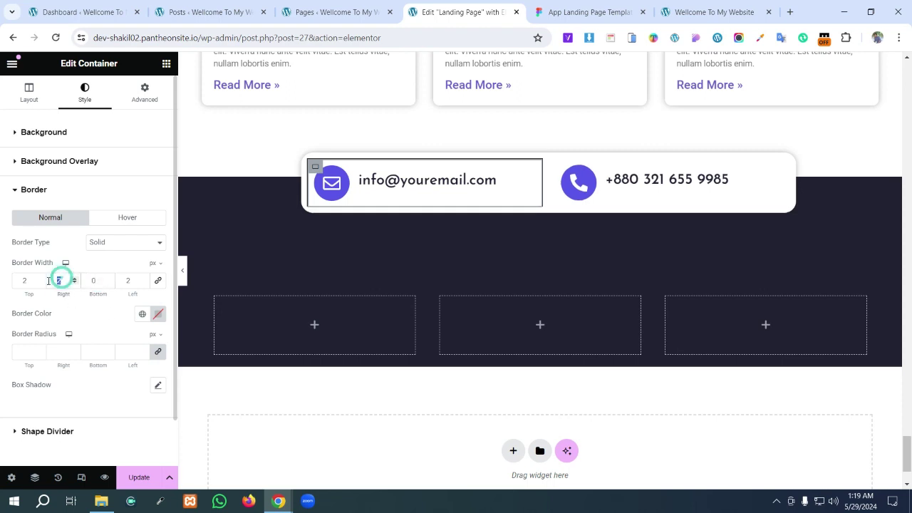
type("0")
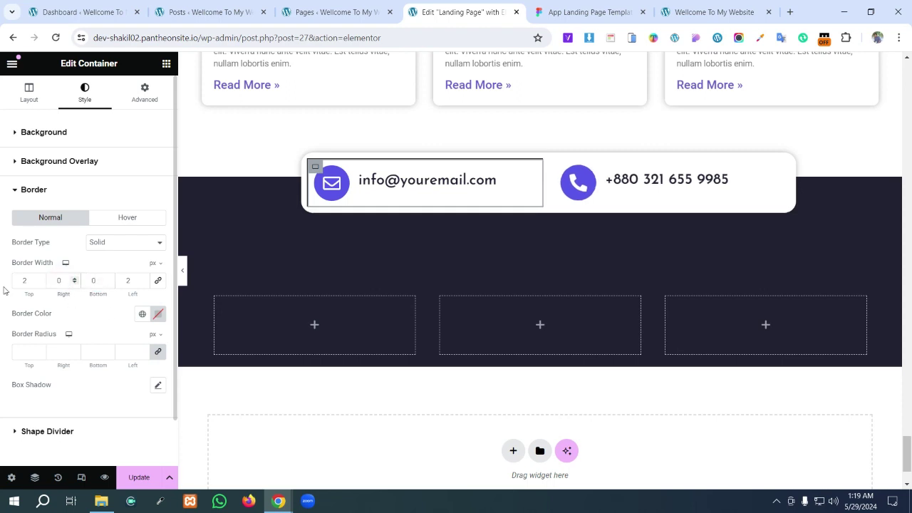
type("0")
double_click(131, 280)
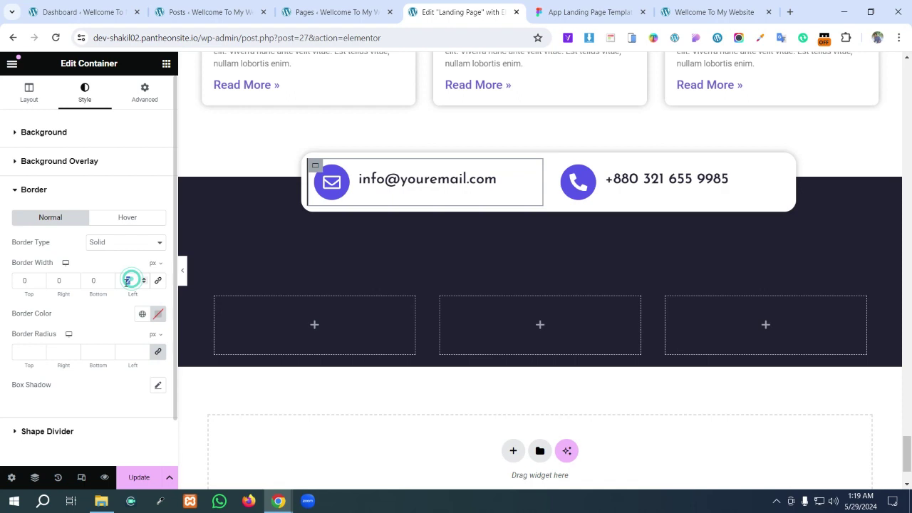
type("0")
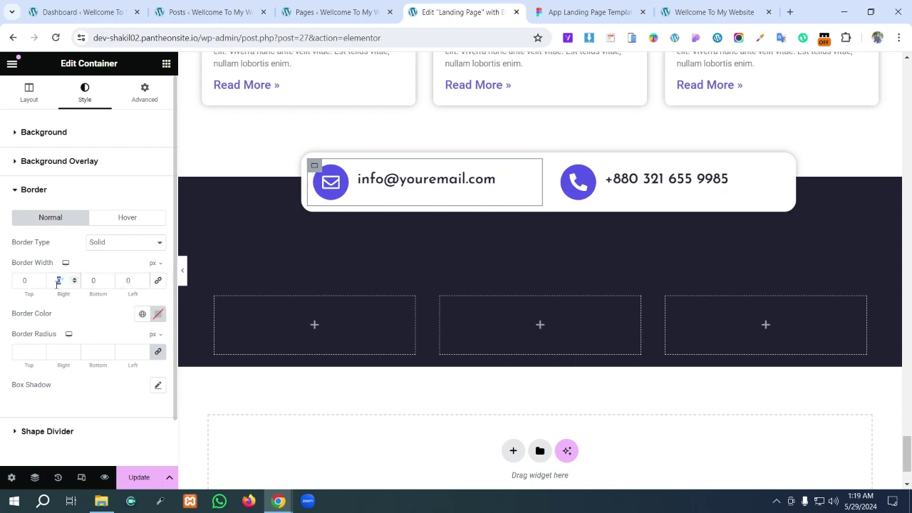
double_click(59, 280)
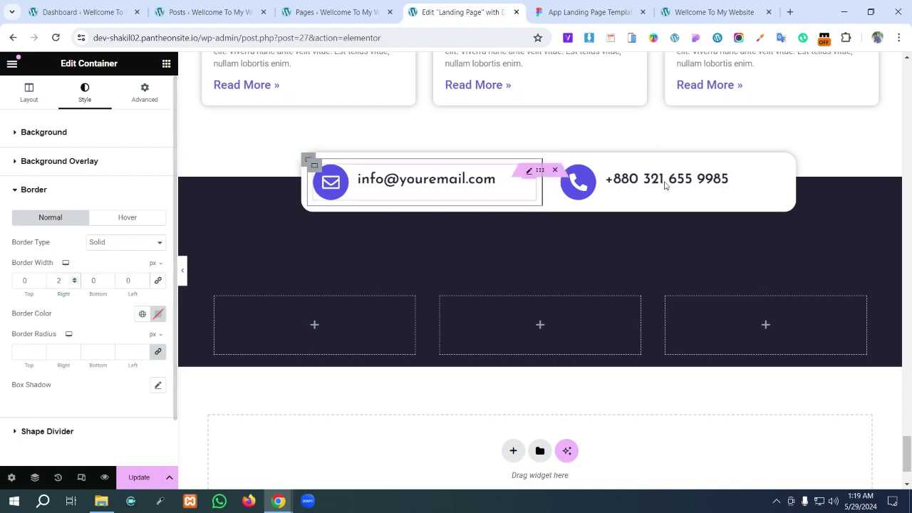
left_click(586, 12)
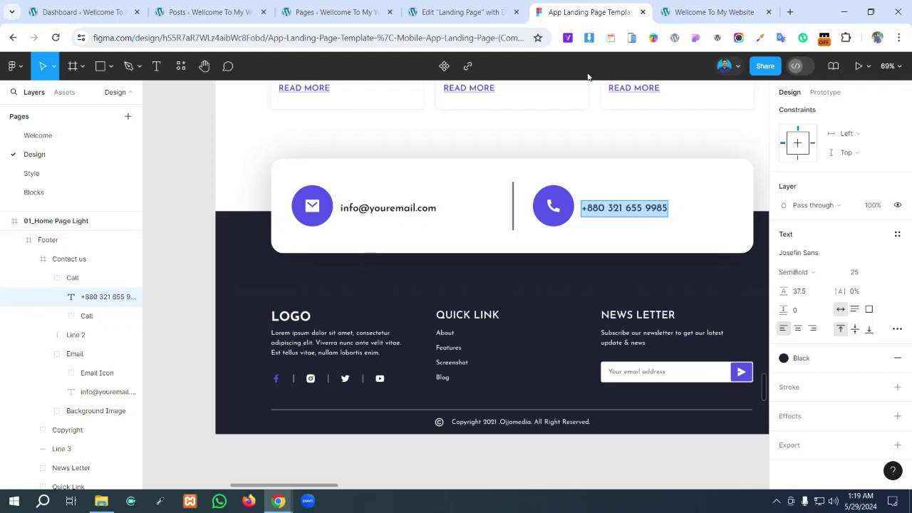
- Detach the Figma divider line's colour style and select its hex 6C6C72
left_click(516, 213)
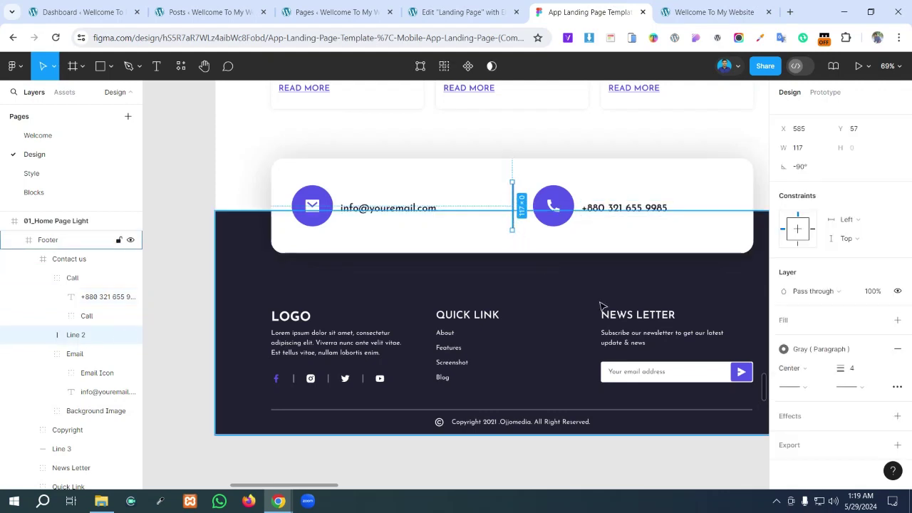
left_click(878, 350)
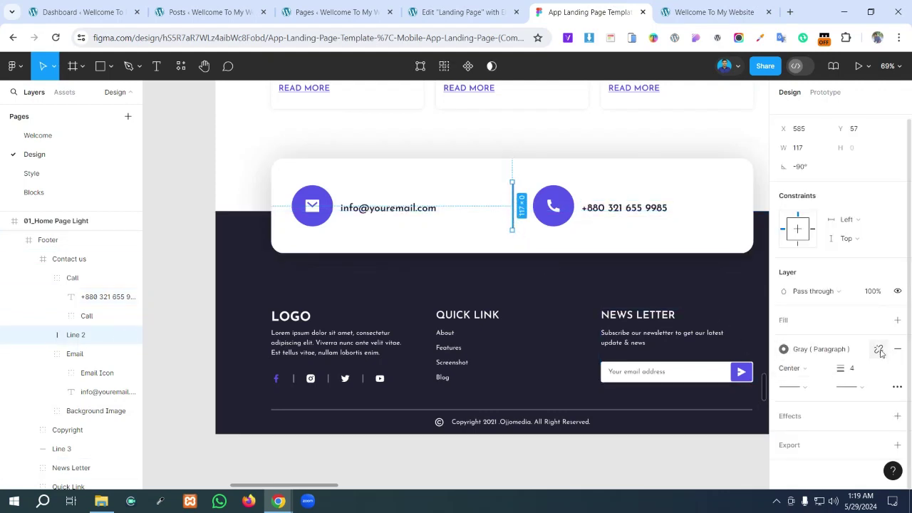
left_click(813, 370)
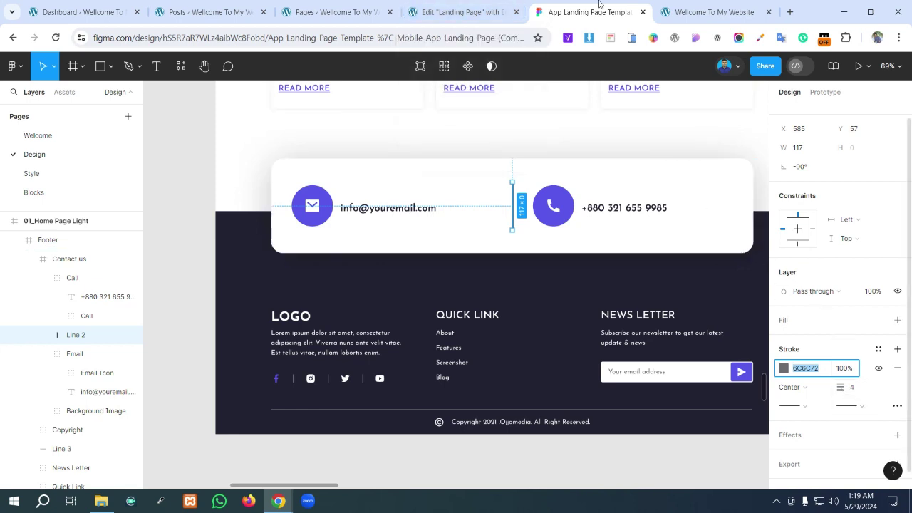
left_click(459, 11)
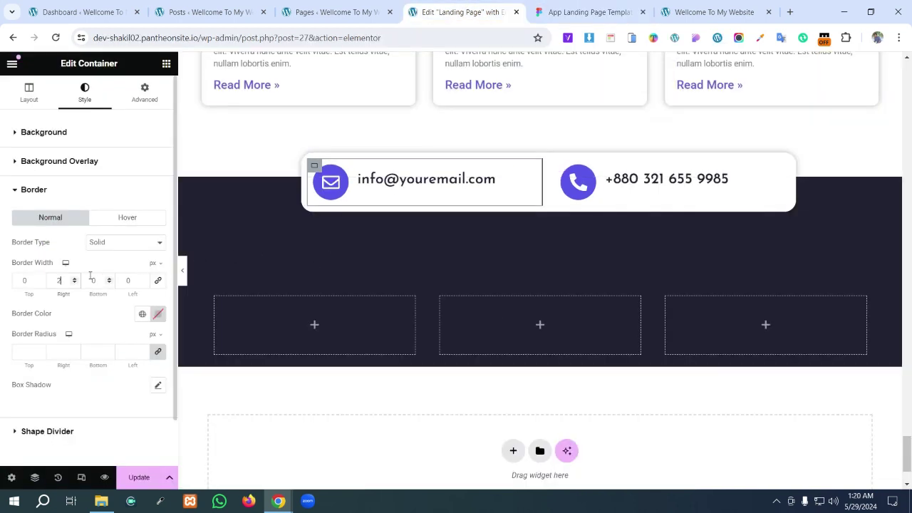
- Set the divider border colour to gray 6C6C72 and the right border width to 3
left_click(158, 315)
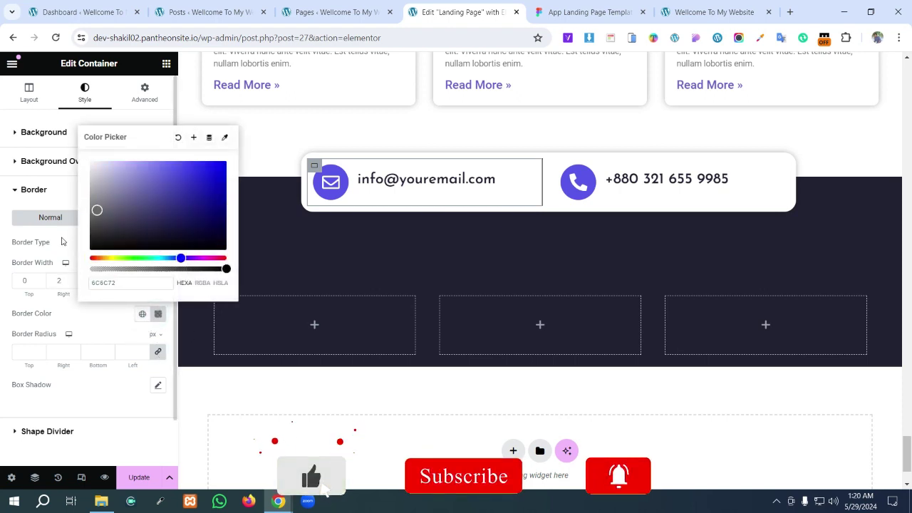
left_click(107, 271)
left_click(73, 278)
left_click(73, 279)
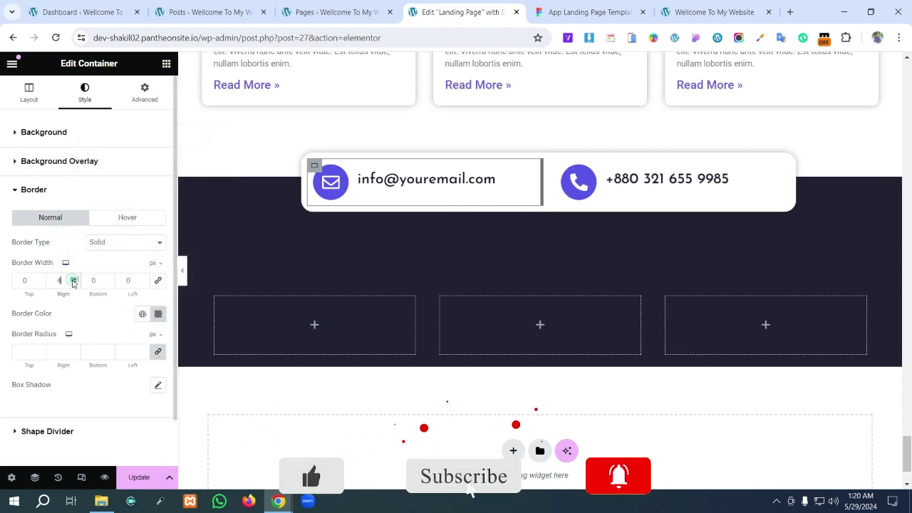
left_click(74, 284)
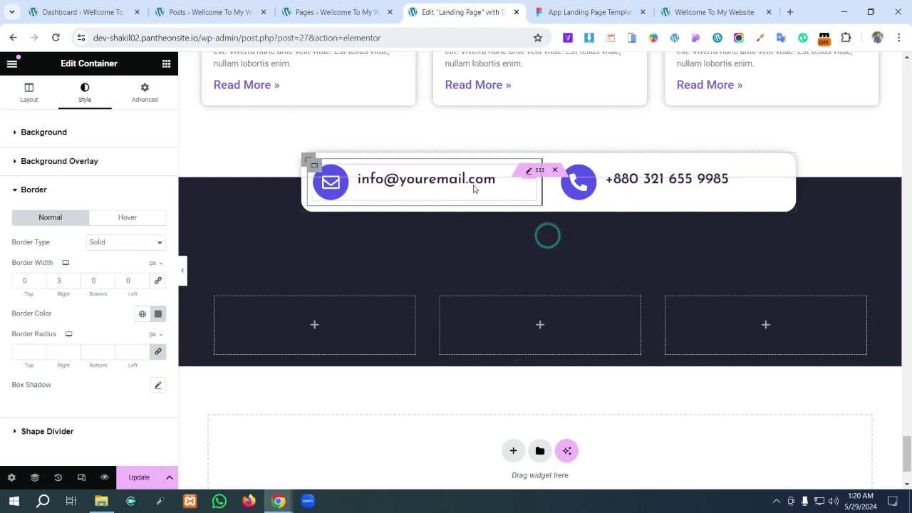
left_click(541, 172)
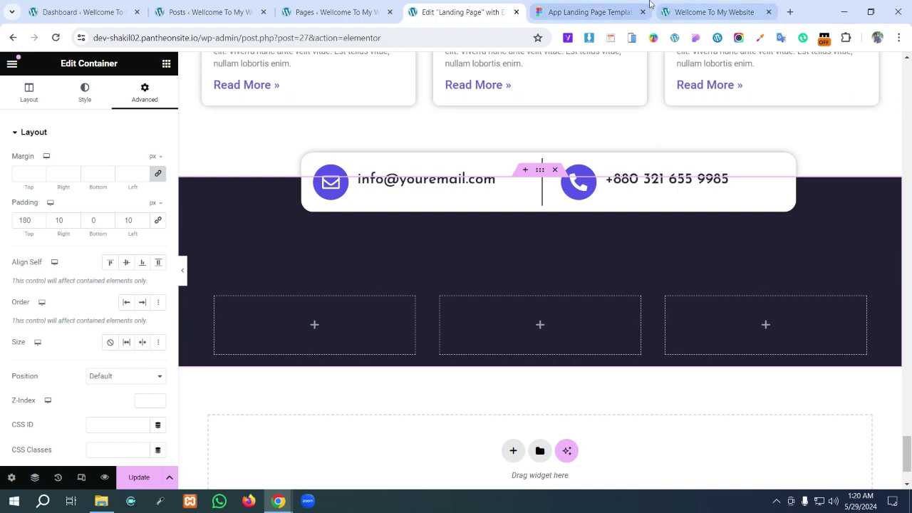
left_click(581, 12)
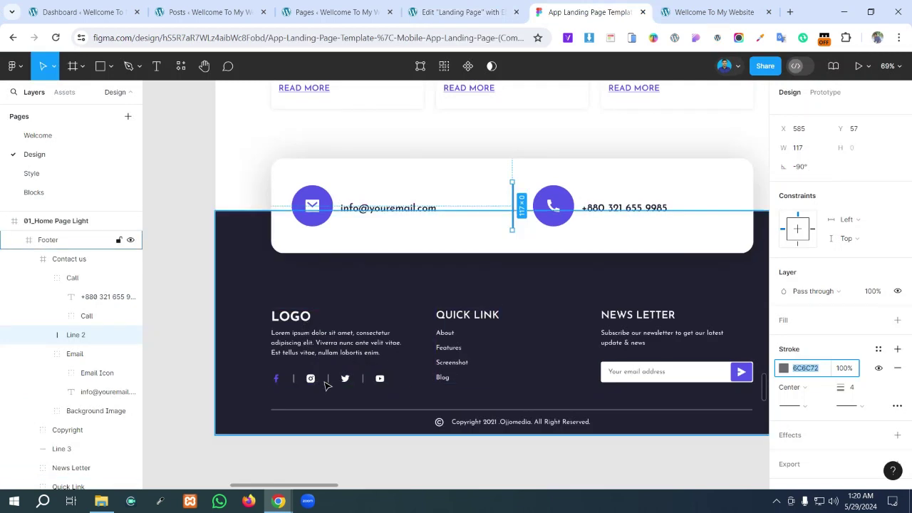
- Scroll up in Figma to inspect the Our Reative Team frame (1170 × 781)
scroll(330, 382, "up", 5)
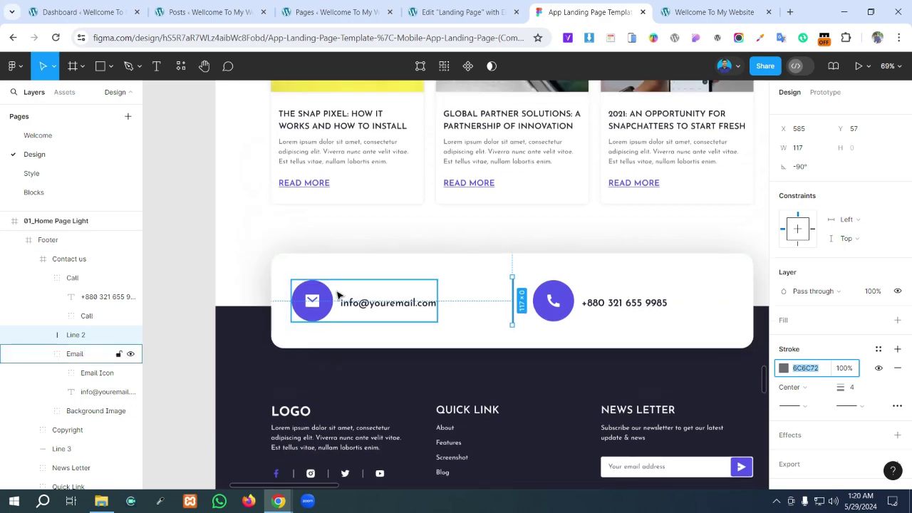
scroll(337, 282, "up", 8)
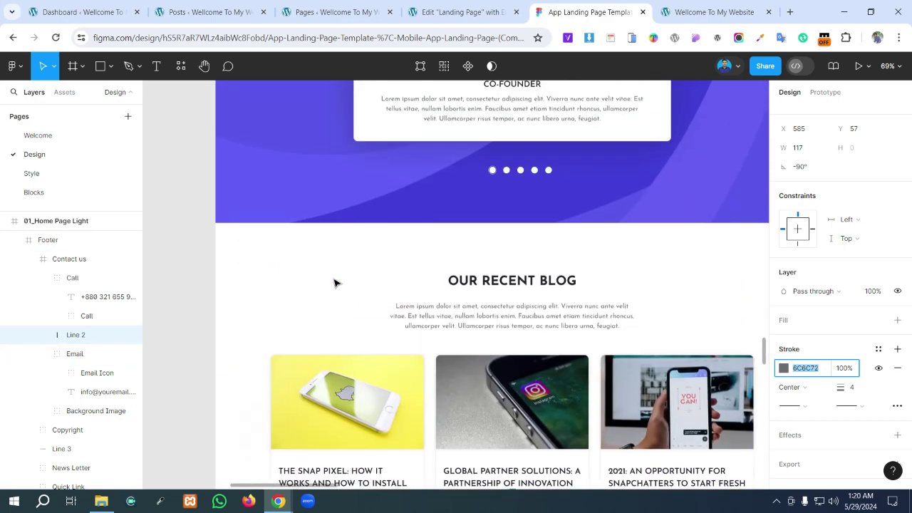
scroll(336, 283, "up", 6)
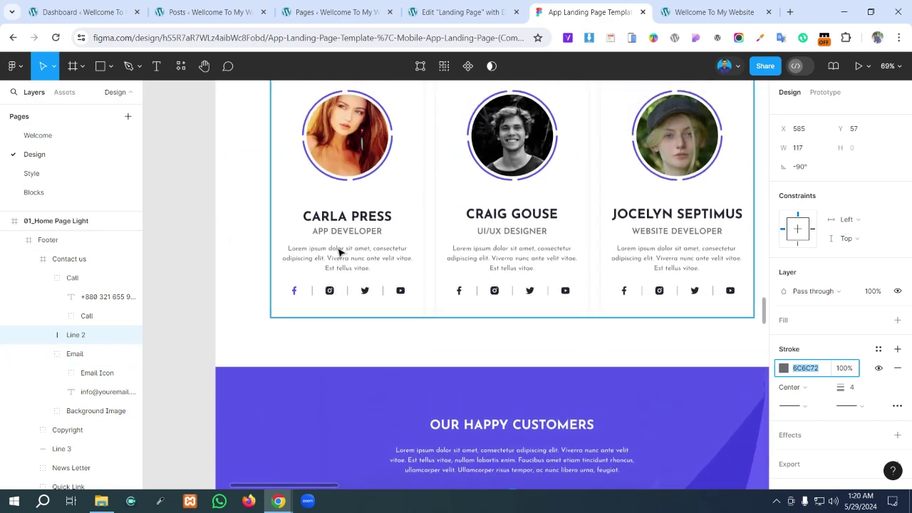
scroll(349, 206, "up", 2)
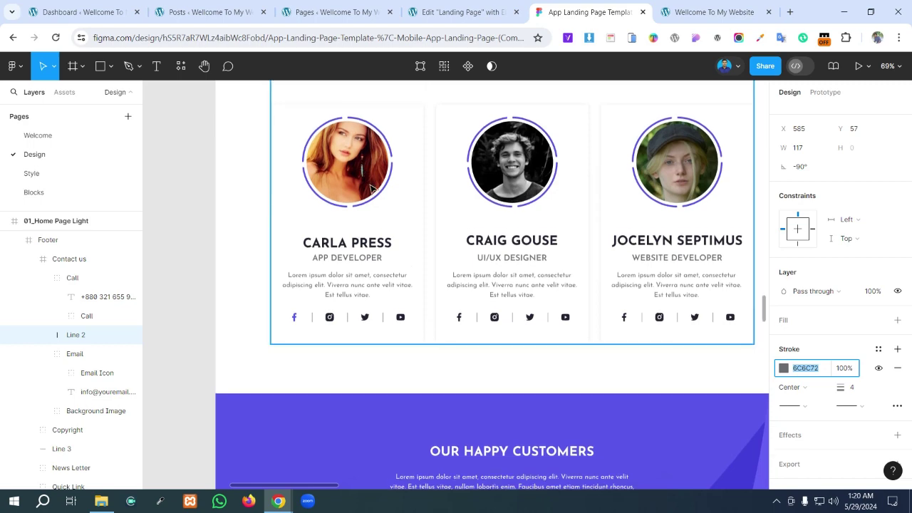
scroll(367, 187, "up", 3)
left_click(401, 145)
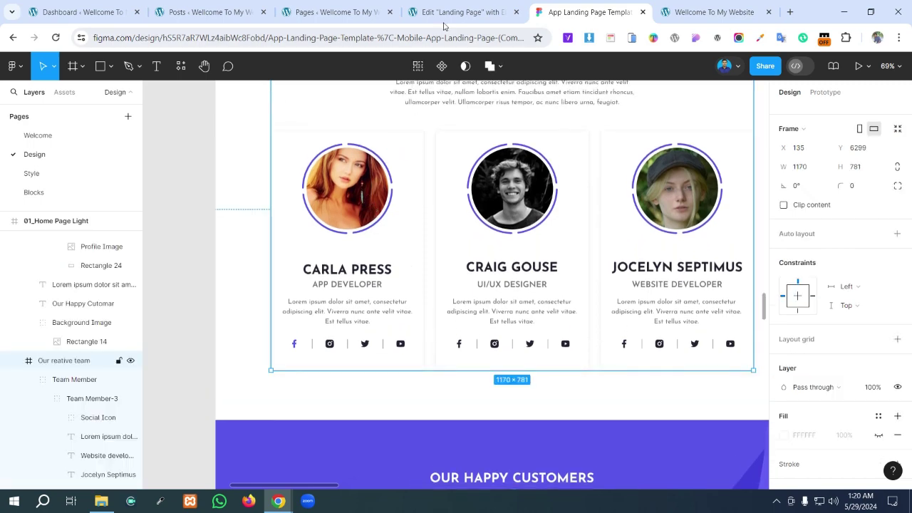
left_click(457, 12)
scroll(430, 208, "up", 15)
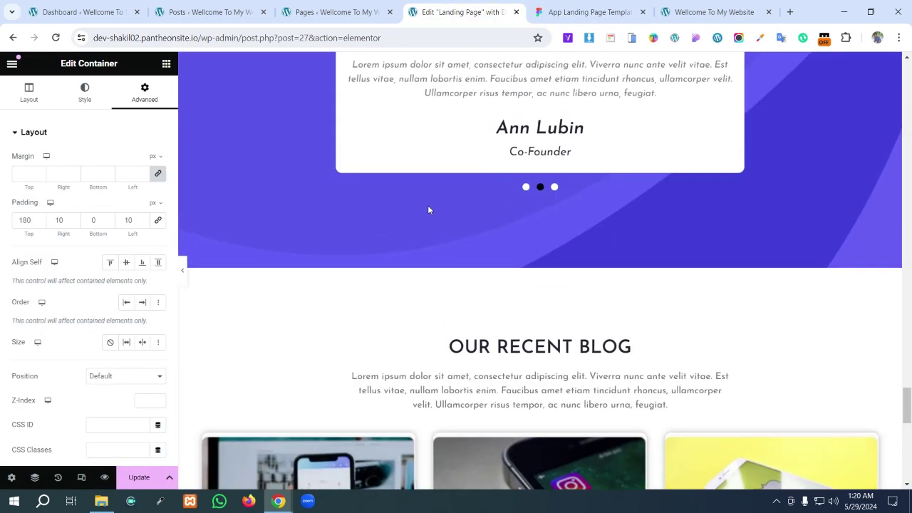
- Save the page with Update, then scroll up to the Our Reative Team cards
scroll(430, 210, "up", 5)
scroll(429, 211, "down", 3)
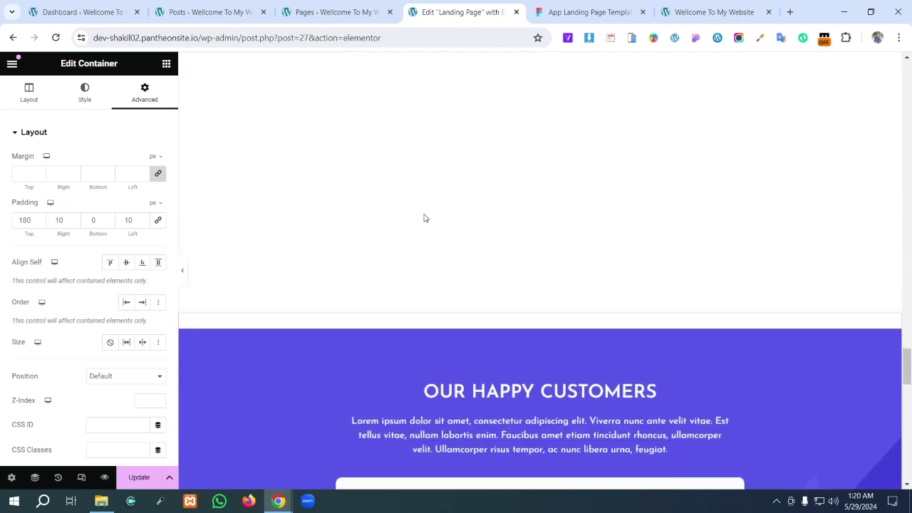
scroll(424, 218, "up", 8)
scroll(424, 218, "up", 10)
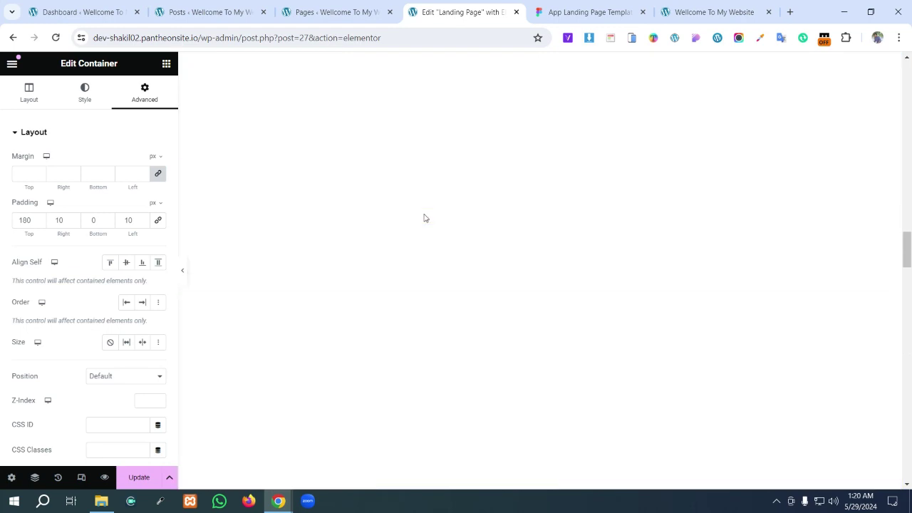
scroll(366, 300, "down", 15)
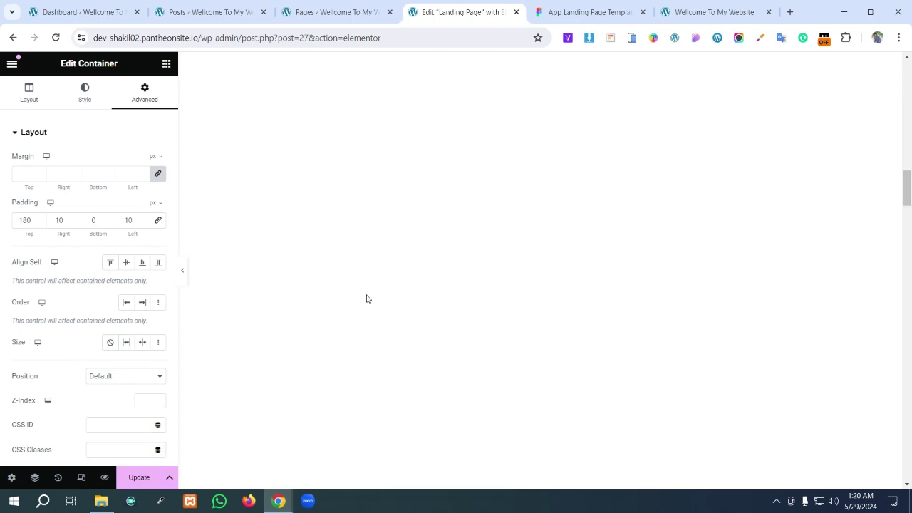
scroll(334, 324, "down", 8)
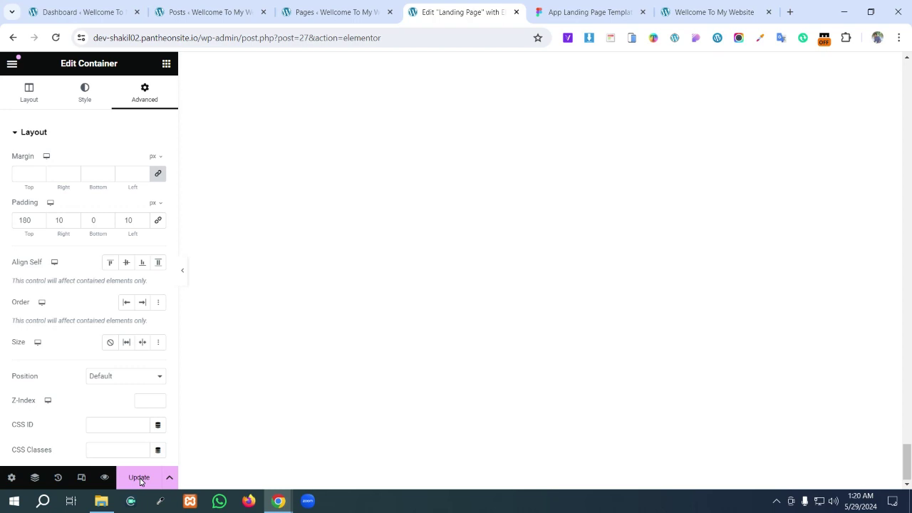
left_click(140, 479)
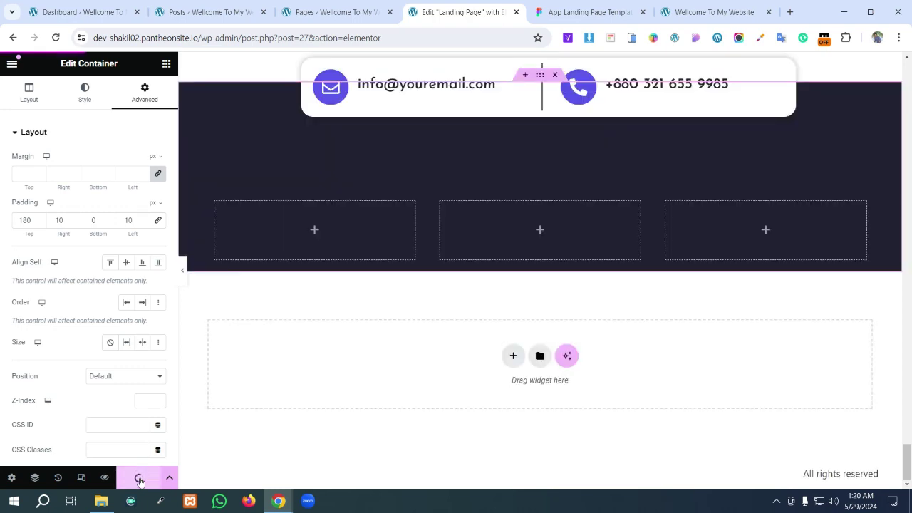
scroll(354, 301, "up", 10)
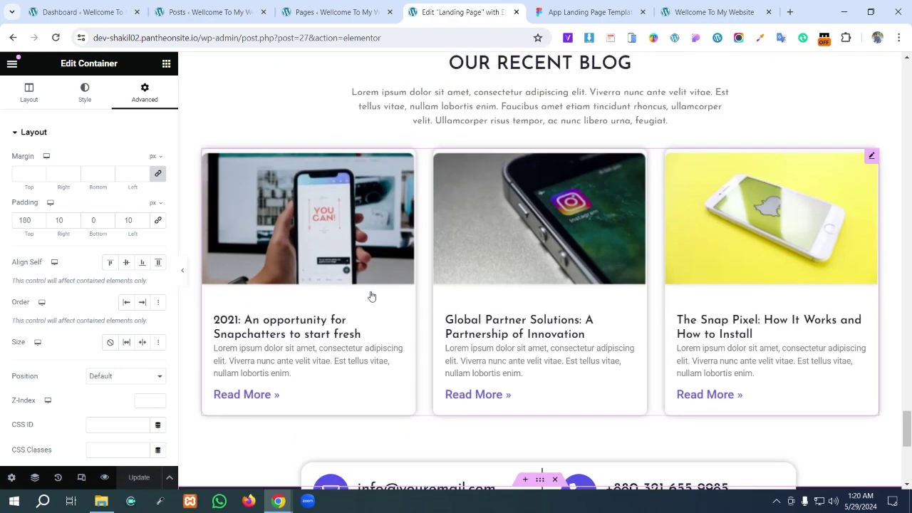
scroll(372, 295, "up", 10)
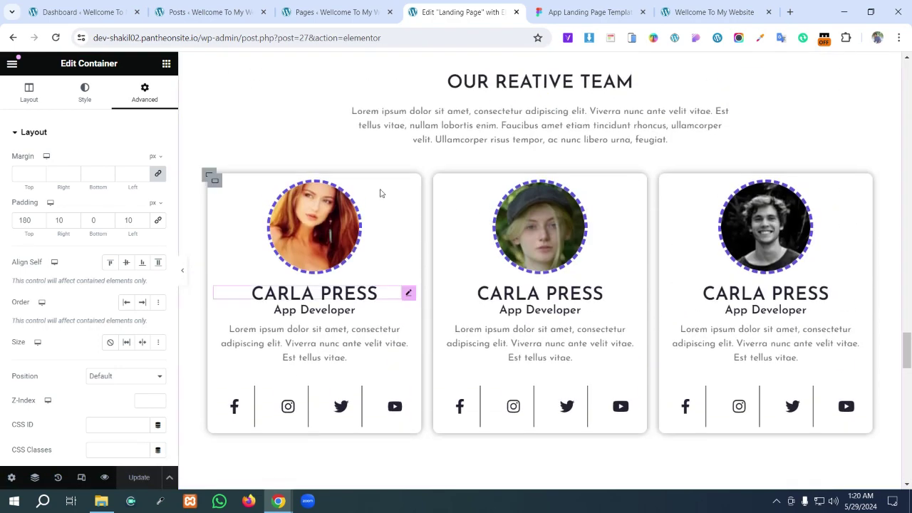
- Copy the first team card and paste it into the left footer column
right_click(215, 182)
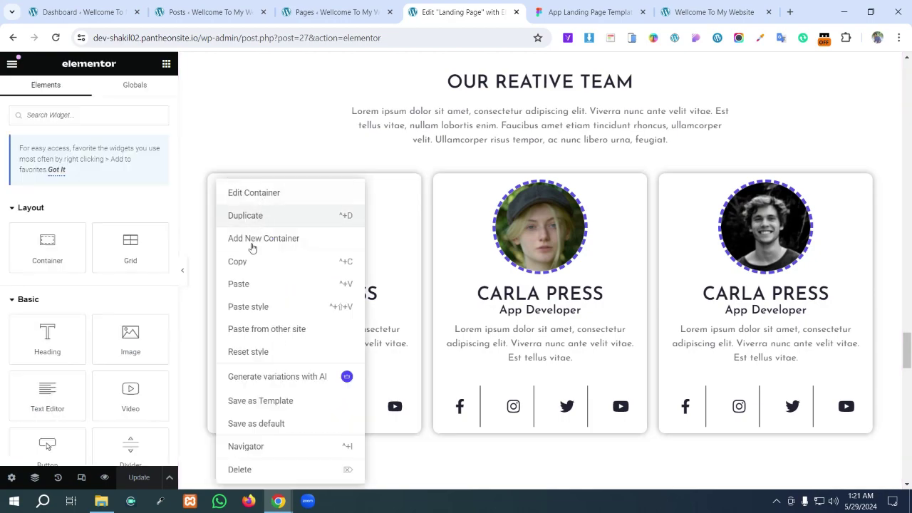
left_click(253, 263)
scroll(397, 332, "down", 10)
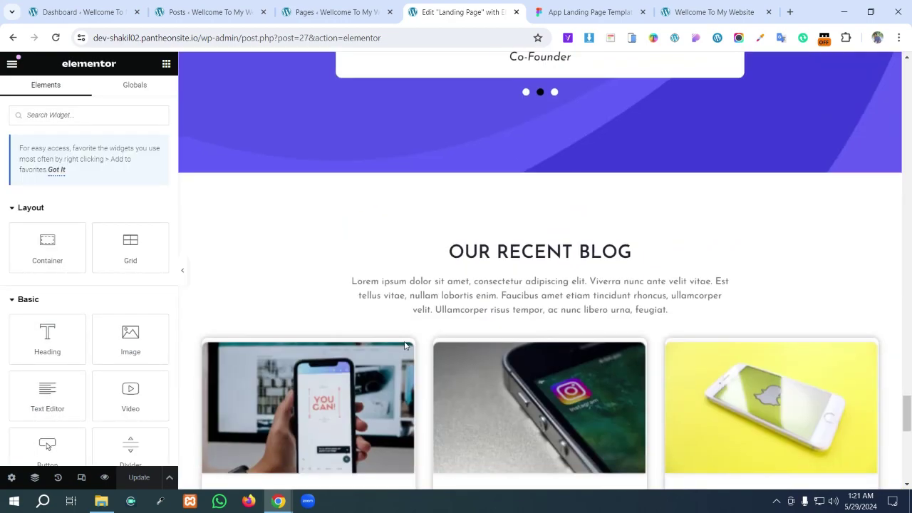
scroll(405, 346, "down", 10)
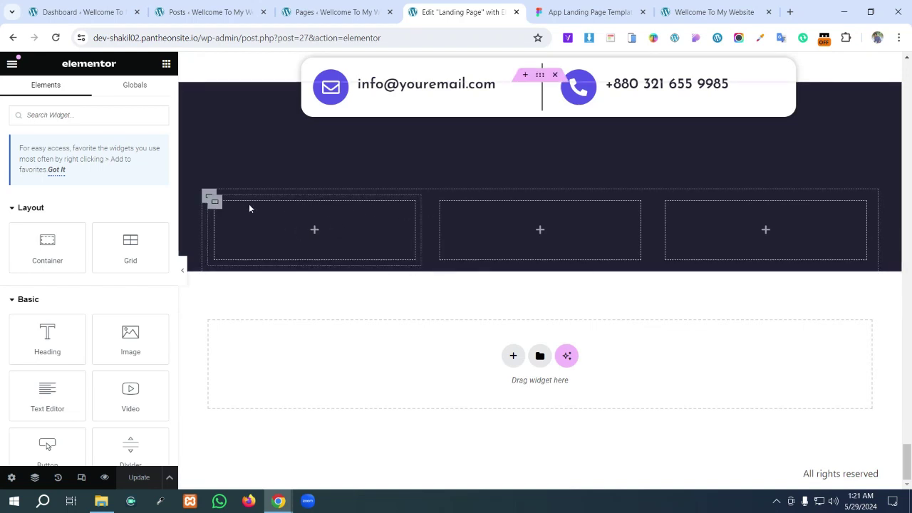
right_click(305, 214)
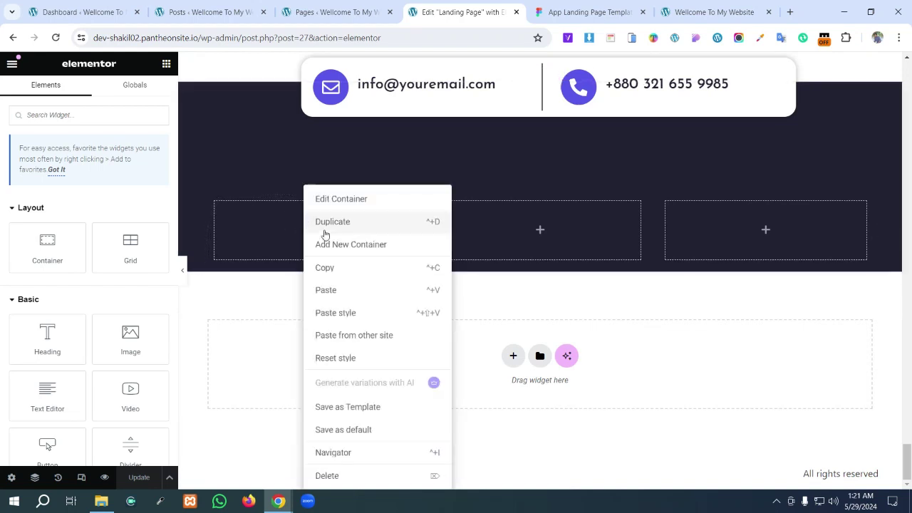
left_click(337, 293)
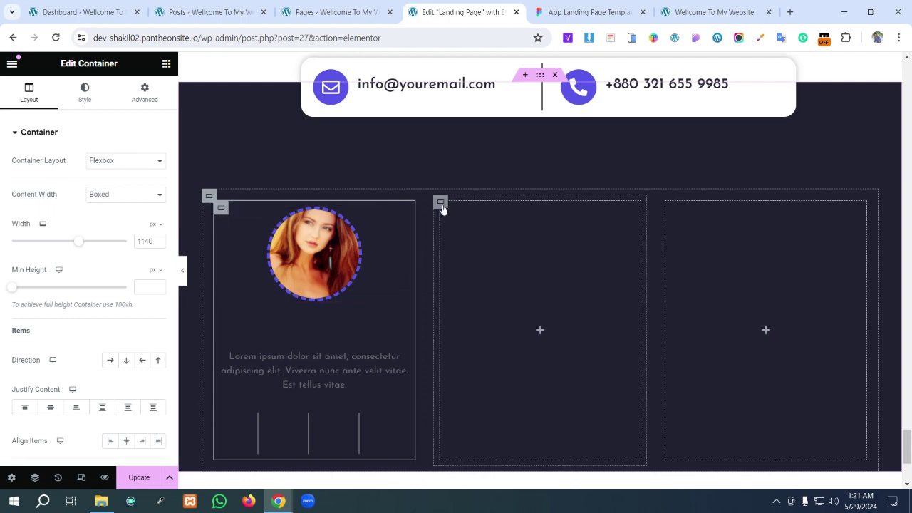
- Delete the middle empty footer column and move the pasted card block below the footer columns
right_click(442, 210)
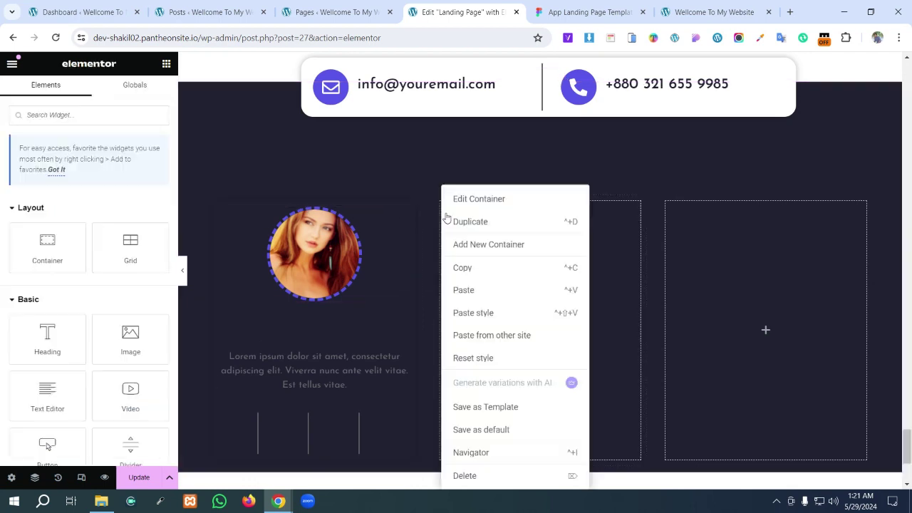
left_click(492, 476)
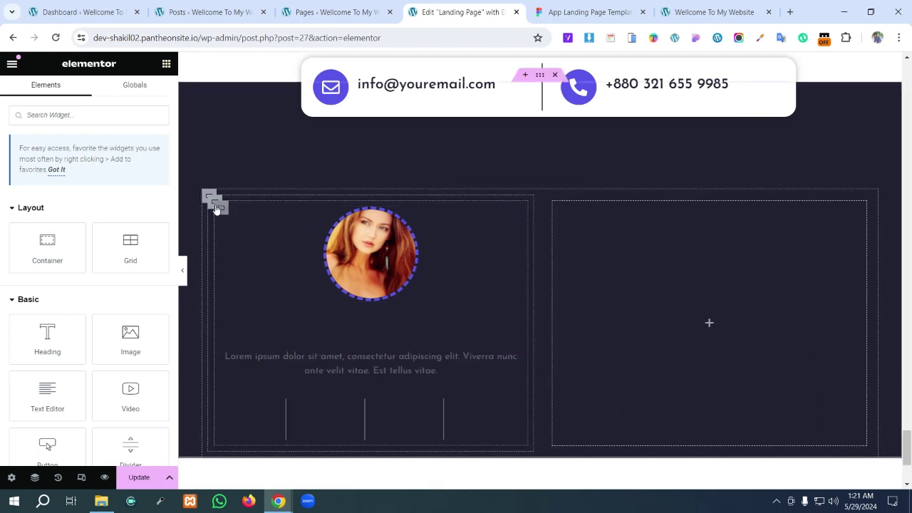
left_click_drag(212, 204, 541, 263)
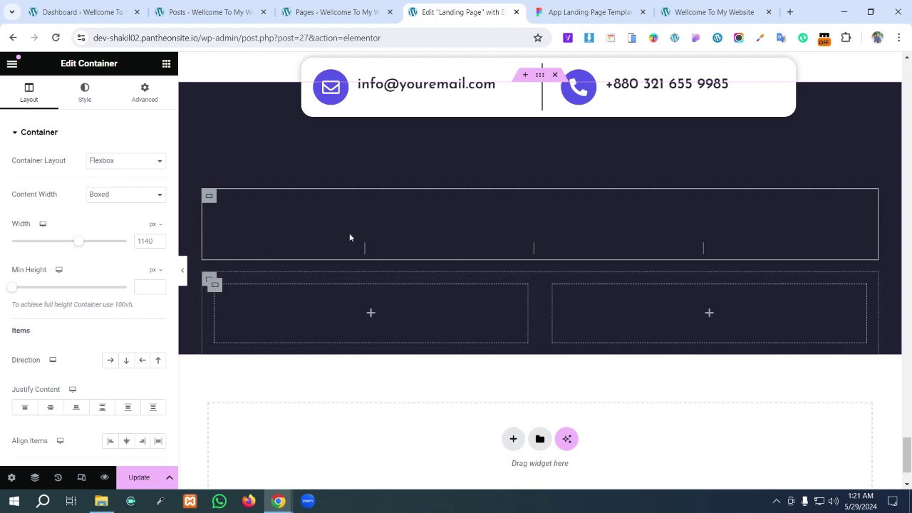
left_click_drag(210, 199, 493, 367)
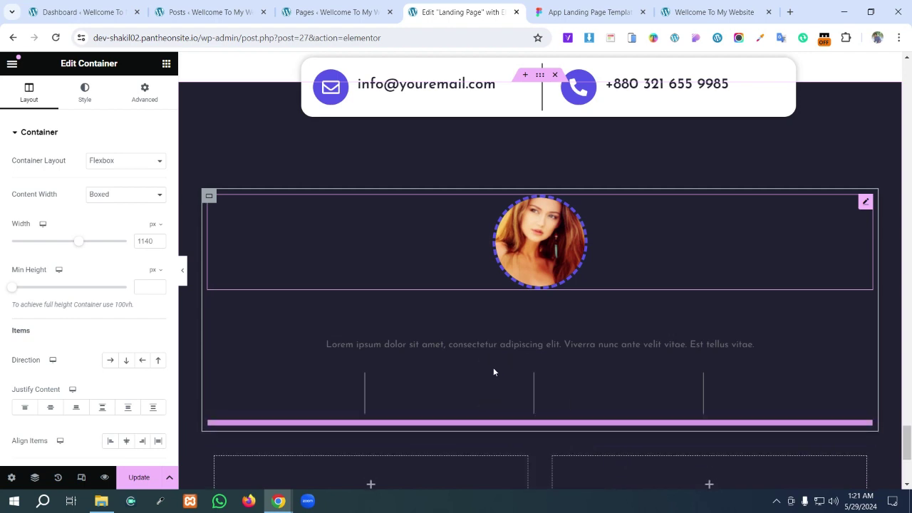
scroll(493, 367, "down", 5)
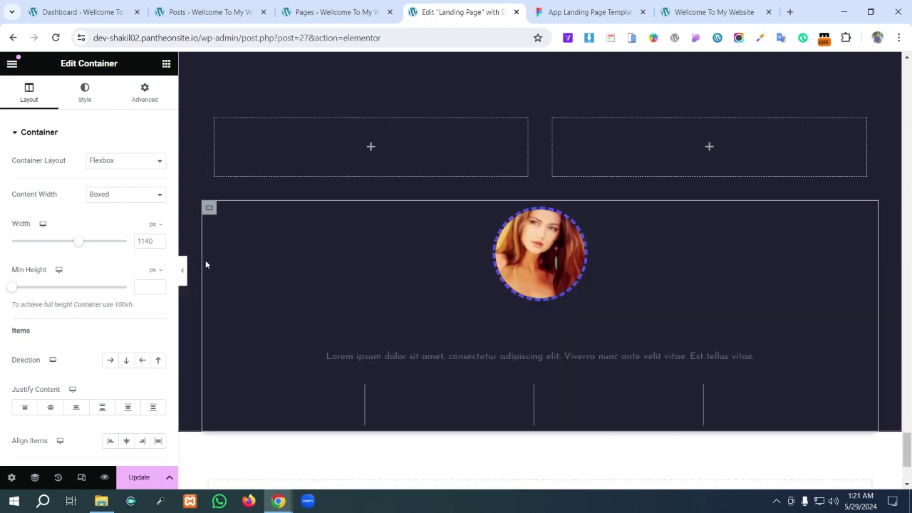
- Reorder the footer containers in the Navigator and drag the card block into the left footer column
left_click(34, 476)
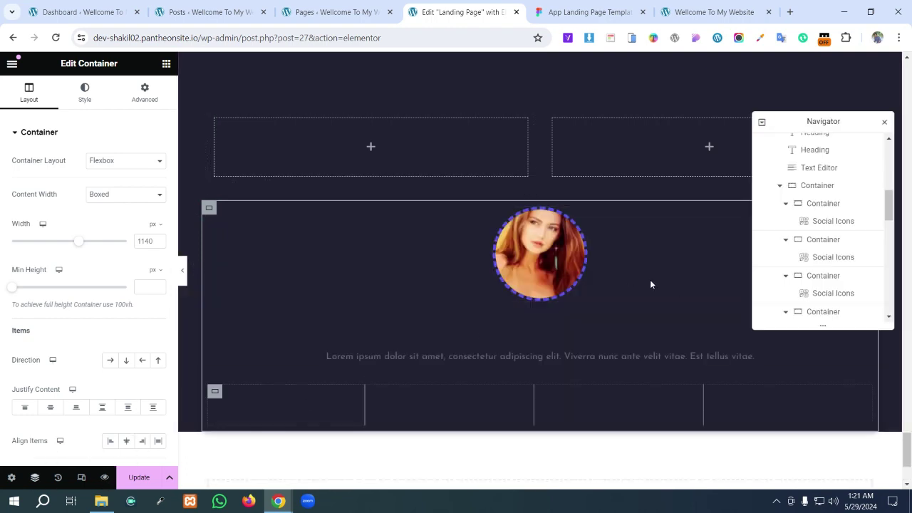
scroll(827, 276, "down", 5)
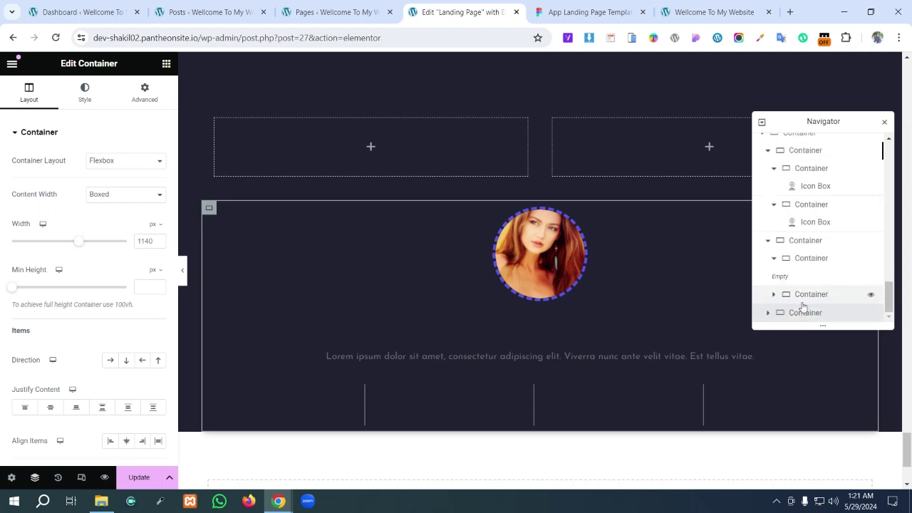
left_click_drag(791, 316, 853, 247)
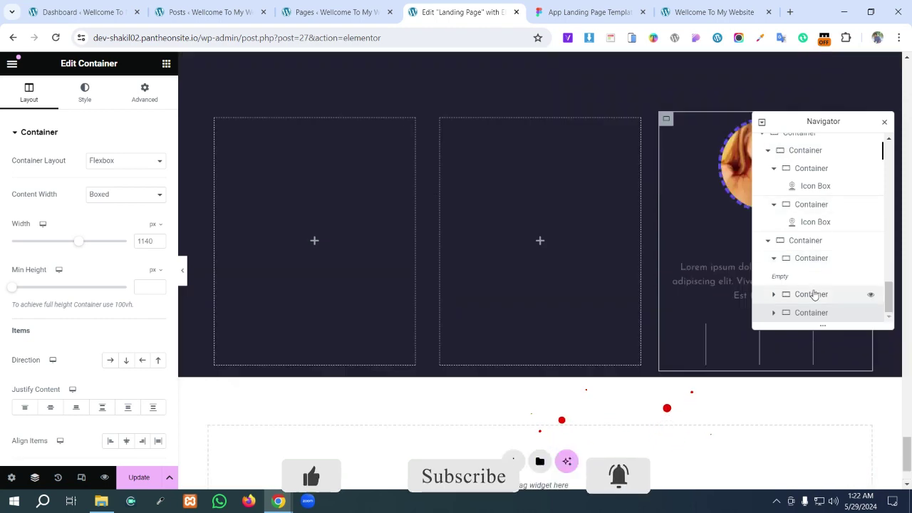
scroll(810, 305, "up", 3)
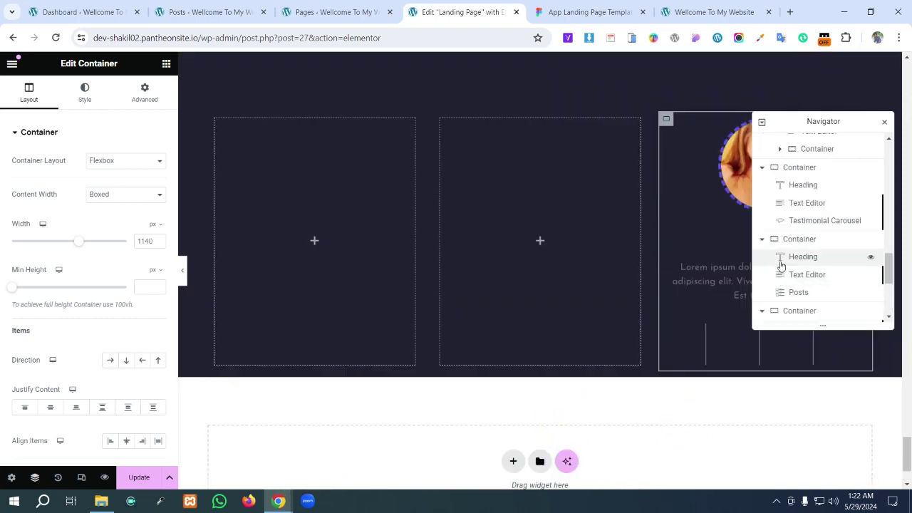
scroll(785, 284, "down", 3)
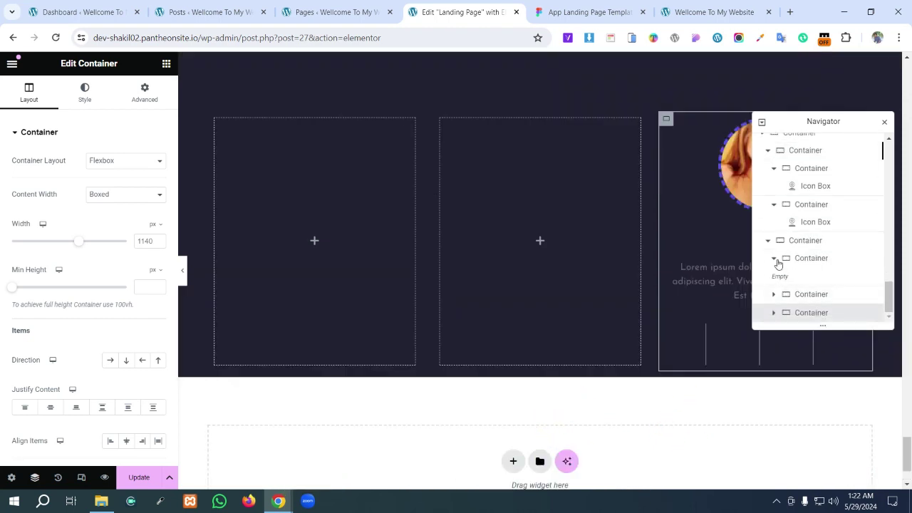
left_click(775, 259)
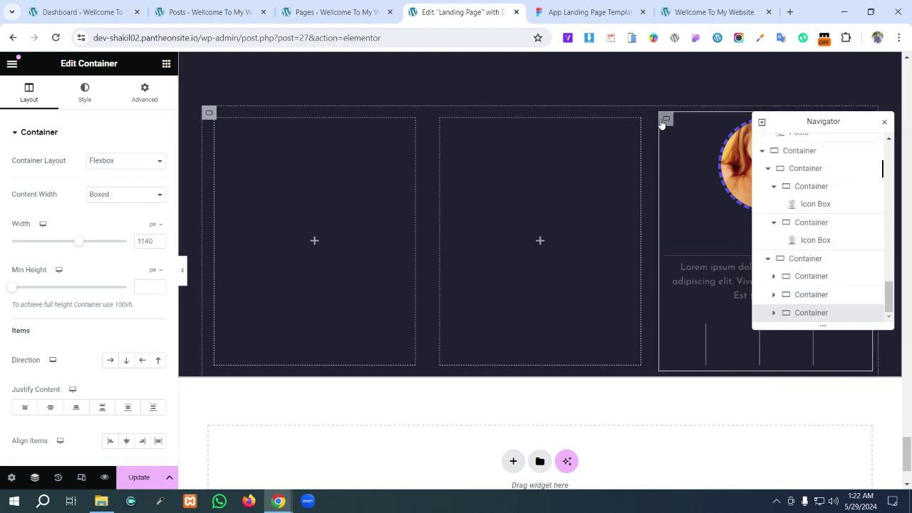
left_click_drag(670, 122, 667, 121)
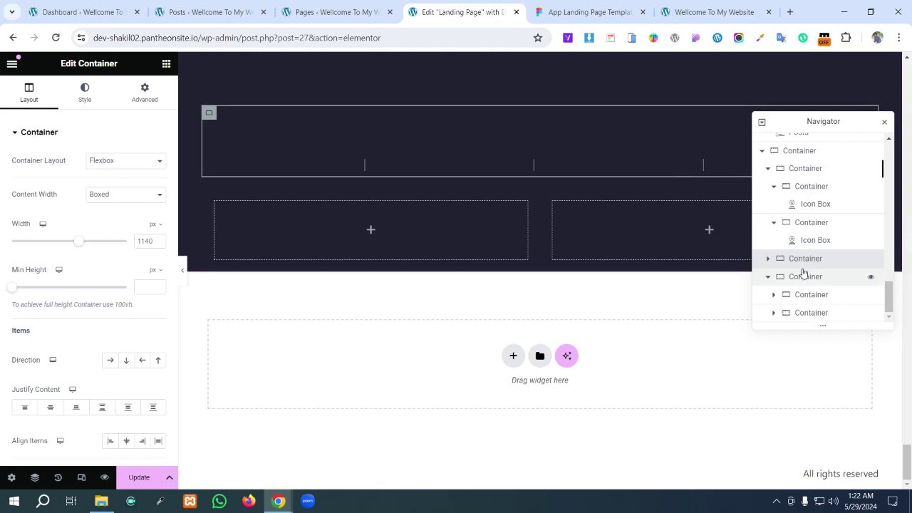
left_click_drag(792, 263, 810, 303)
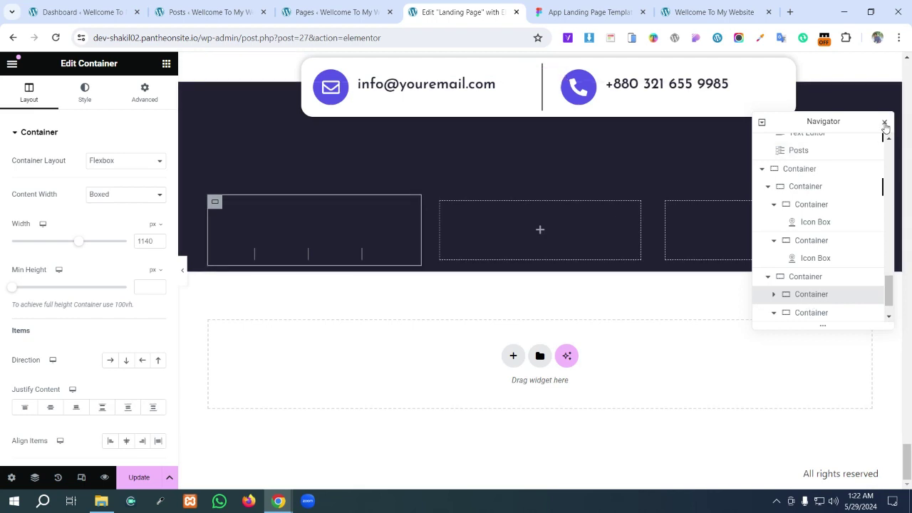
- Clear the portrait from the footer card's image widget and delete that widget
left_click(885, 126)
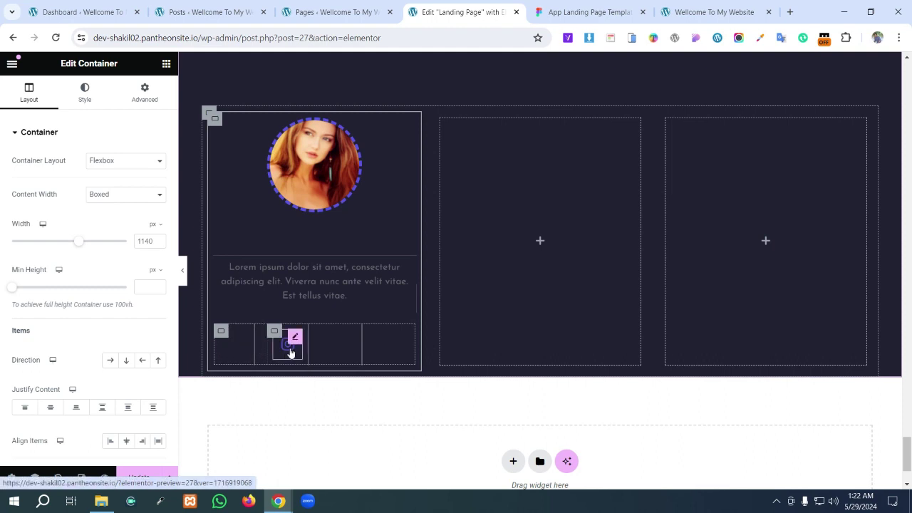
left_click(338, 161)
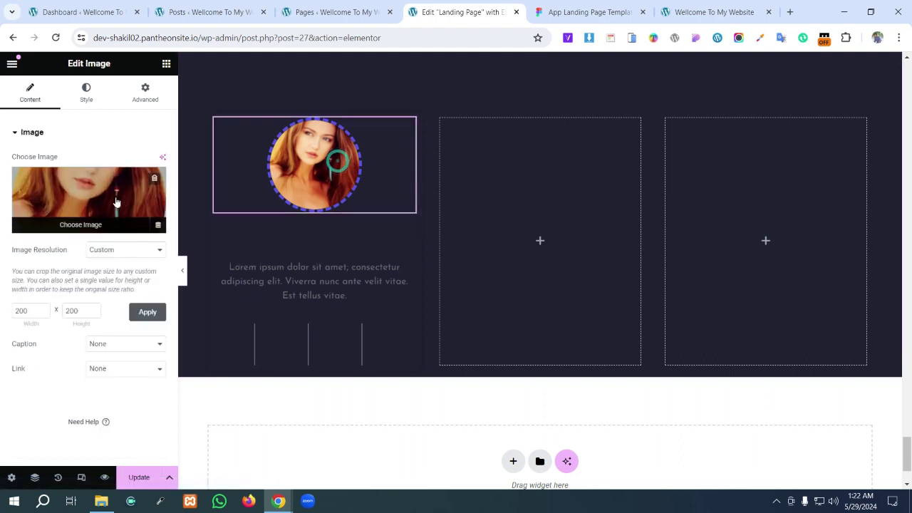
left_click(154, 178)
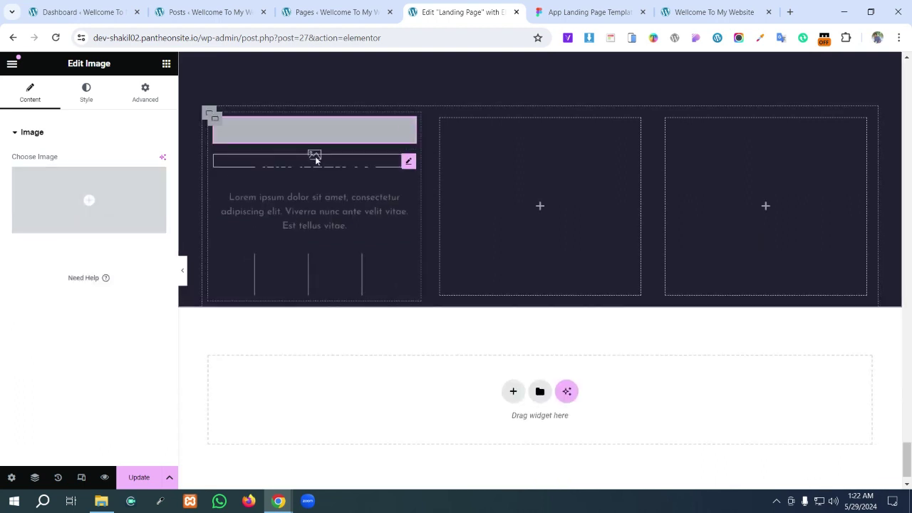
right_click(321, 134)
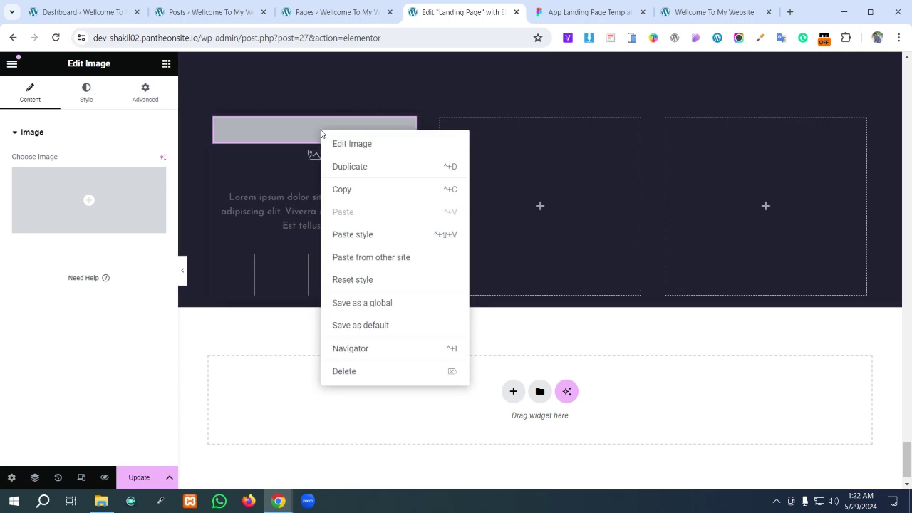
left_click(360, 371)
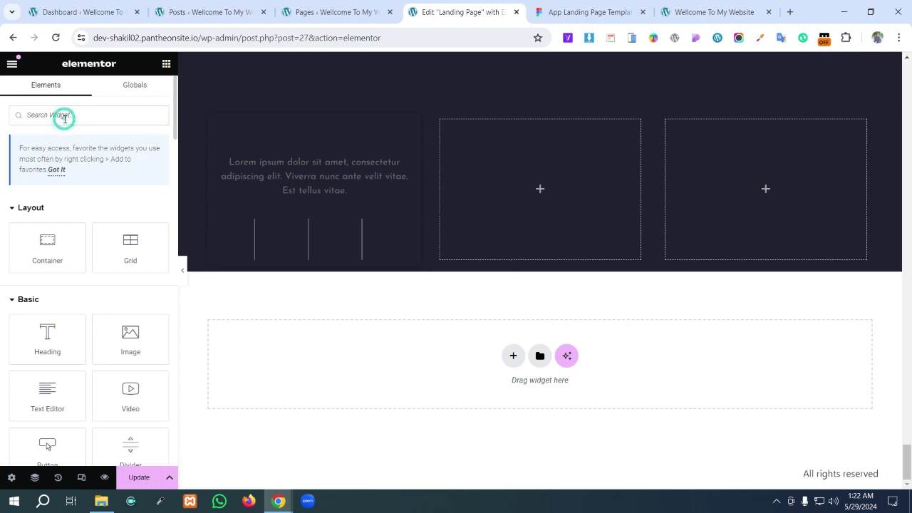
- Add an Icon widget above the Lorem text and compare with the Figma footer design
type("i")
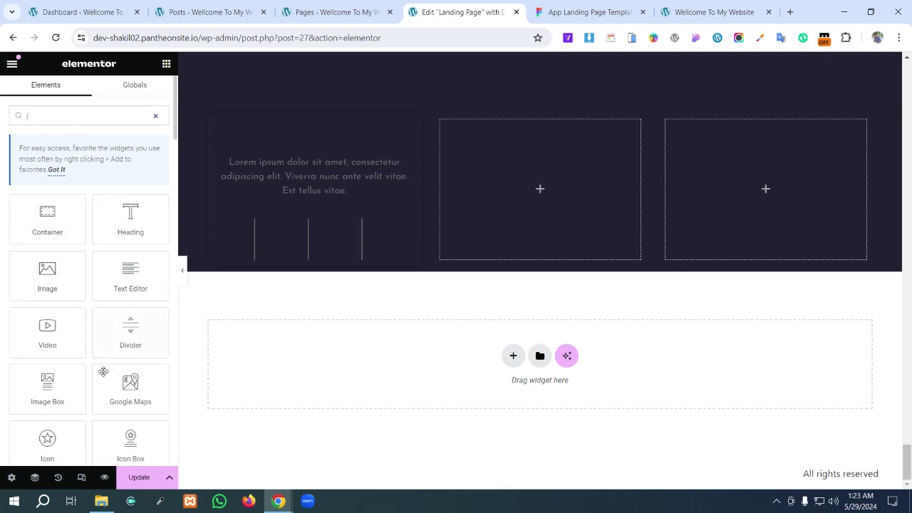
left_click_drag(84, 456, 352, 140)
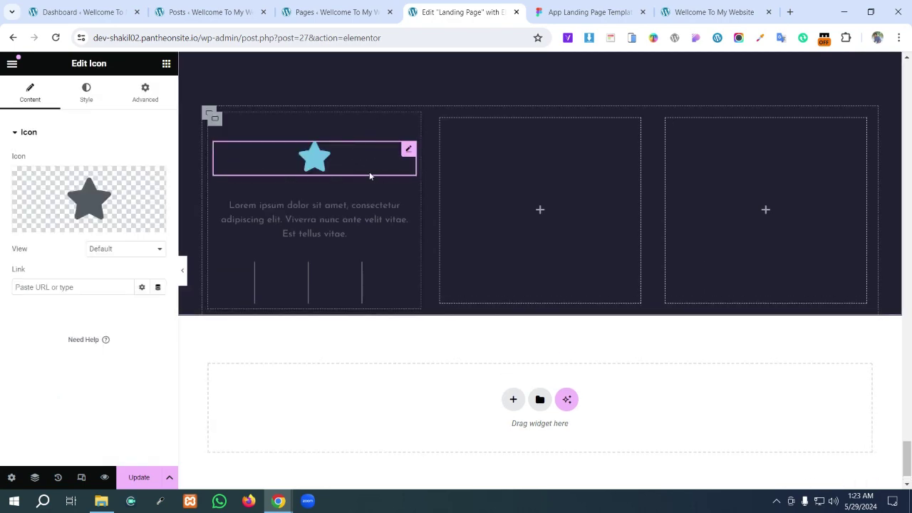
left_click(341, 4)
left_click(579, 6)
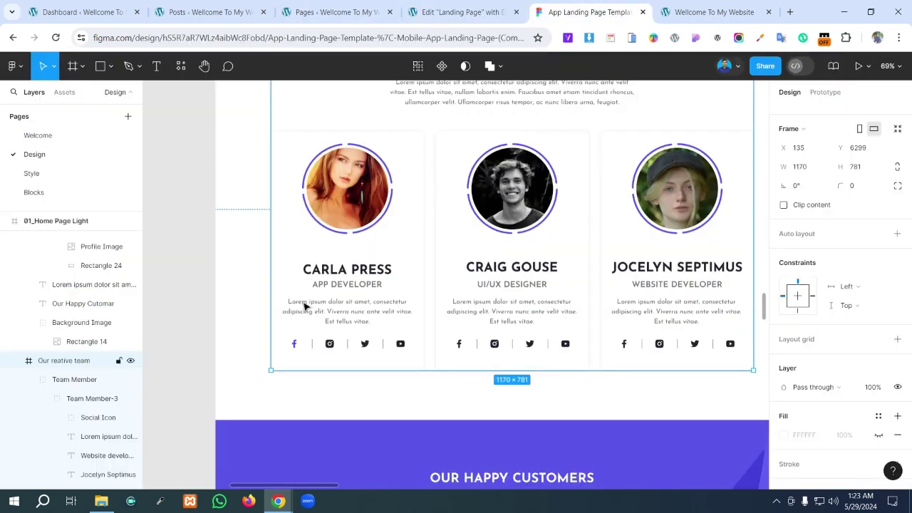
scroll(404, 313, "down", 10)
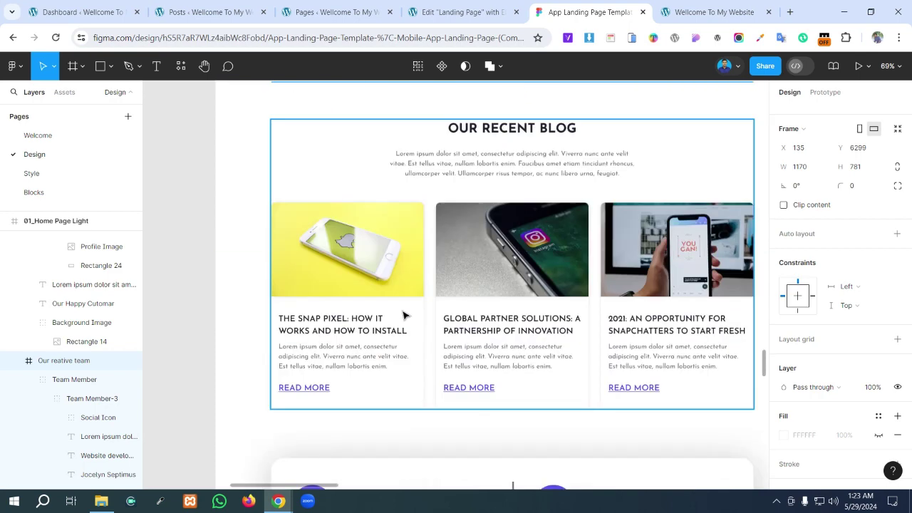
scroll(404, 315, "down", 10)
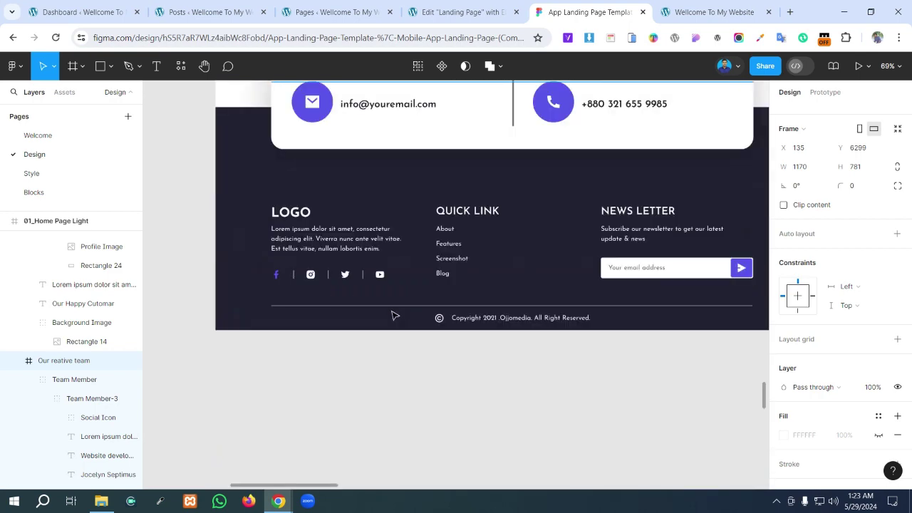
scroll(305, 240, "up", 1)
left_click(444, 6)
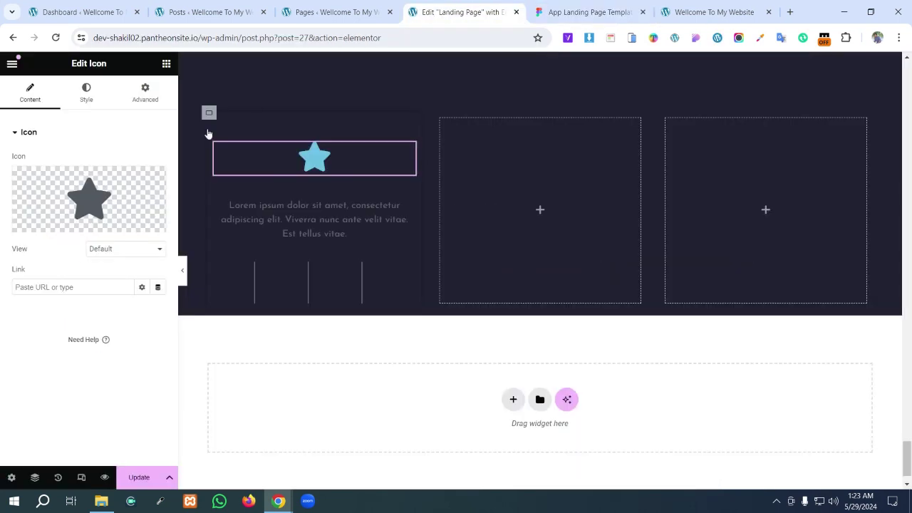
- Delete the star icon and add an Image widget in its place, opening its media picker
mouse_move(93, 192)
right_click(313, 163)
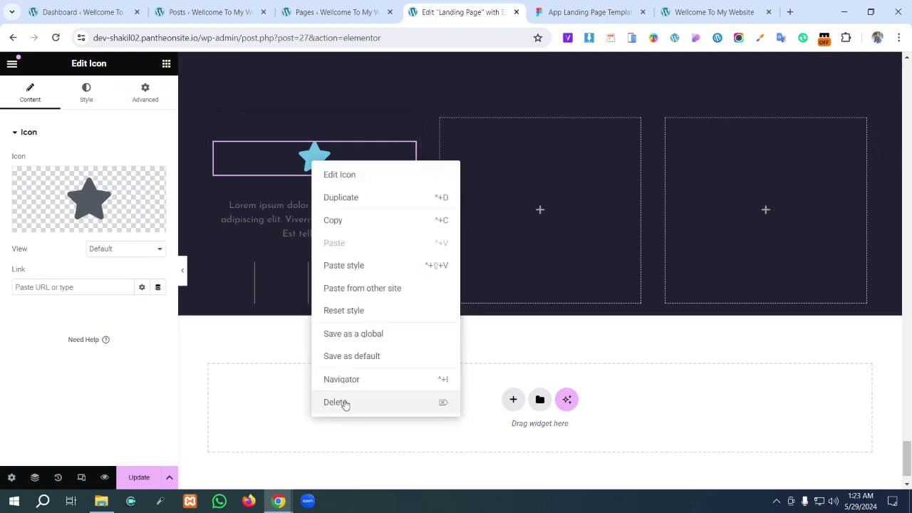
left_click(345, 403)
left_click_drag(136, 338, 310, 139)
left_click(100, 201)
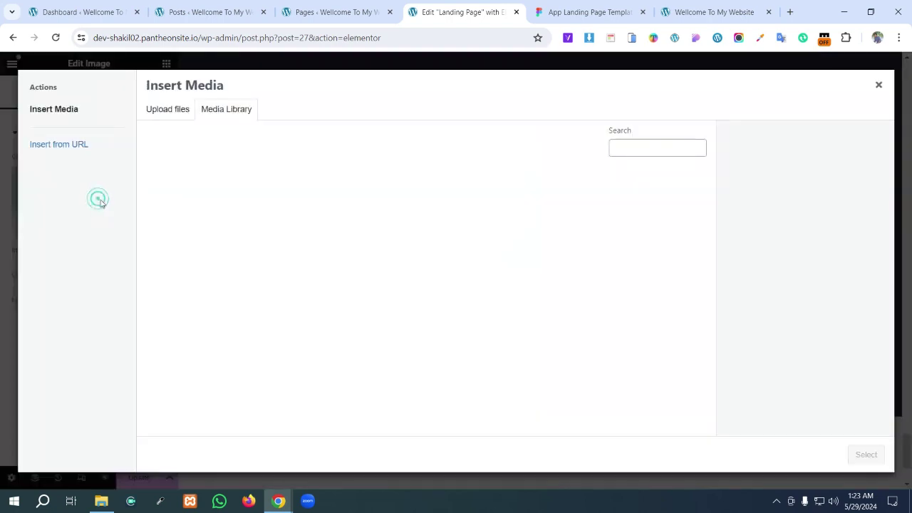
- Insert the developer logo into the image widget and set its Image Resolution to Custom
scroll(428, 252, "down", 5)
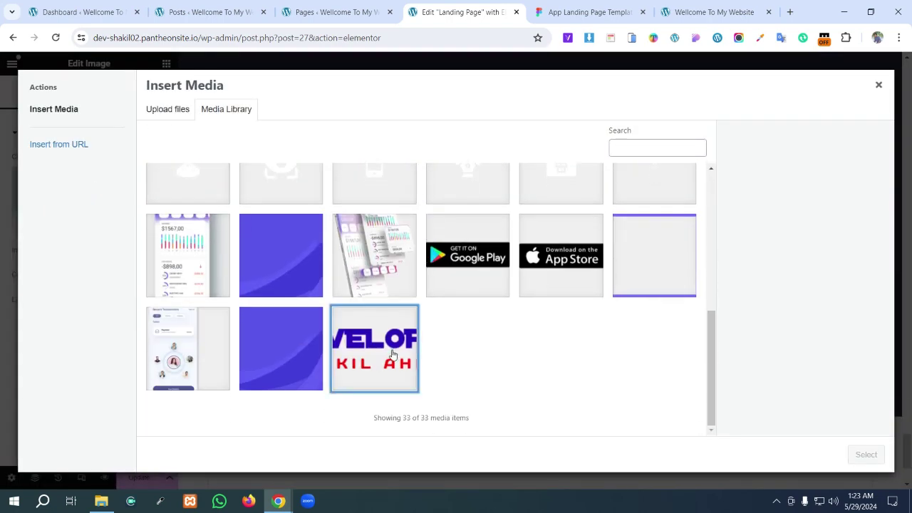
left_click(392, 354)
left_click(866, 455)
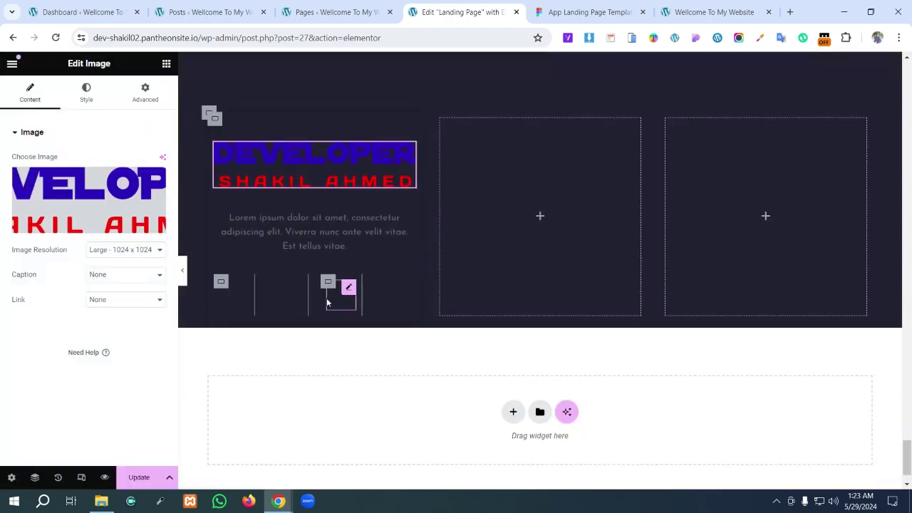
left_click(103, 250)
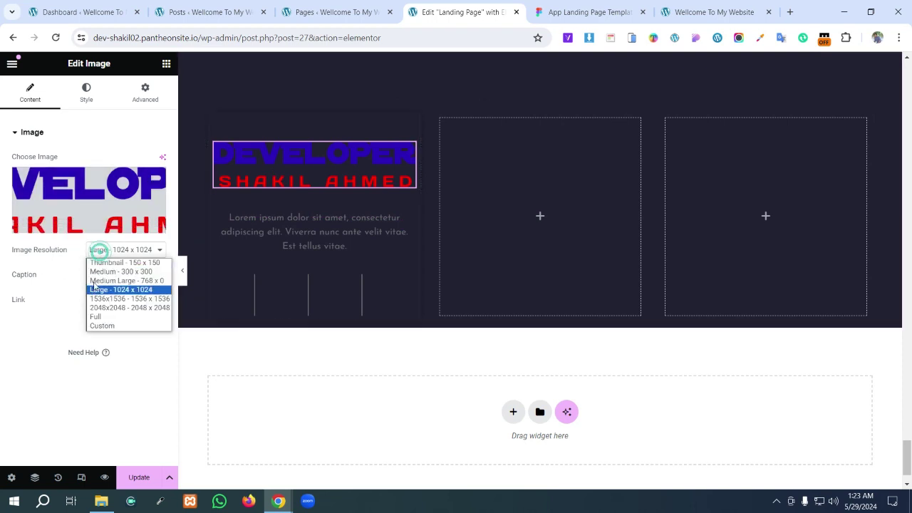
left_click(102, 319)
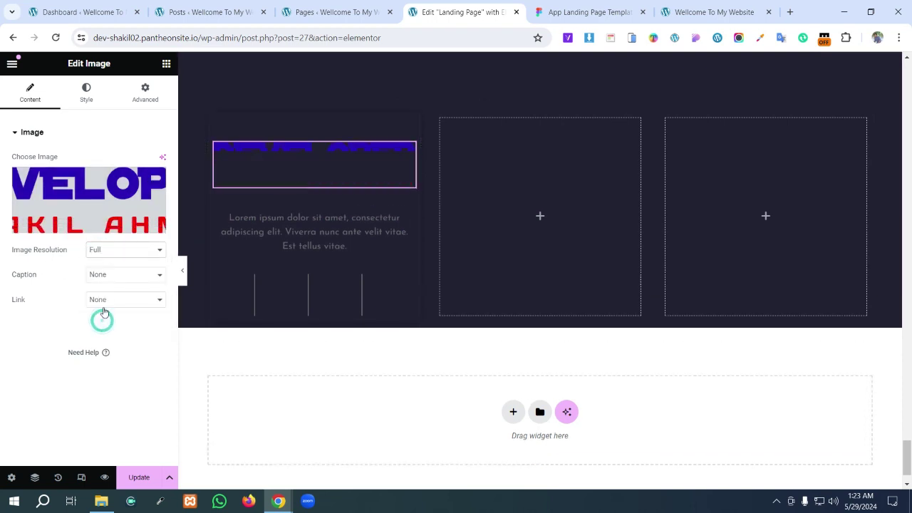
left_click(101, 250)
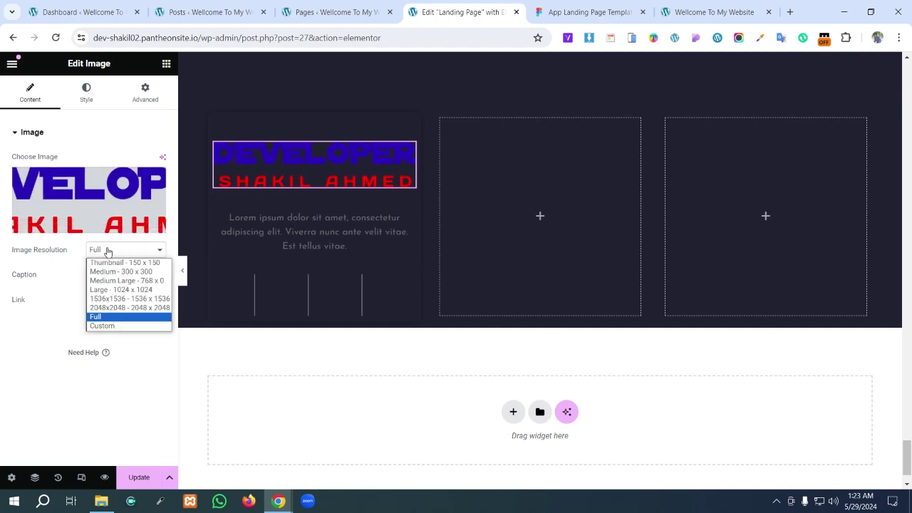
left_click(108, 326)
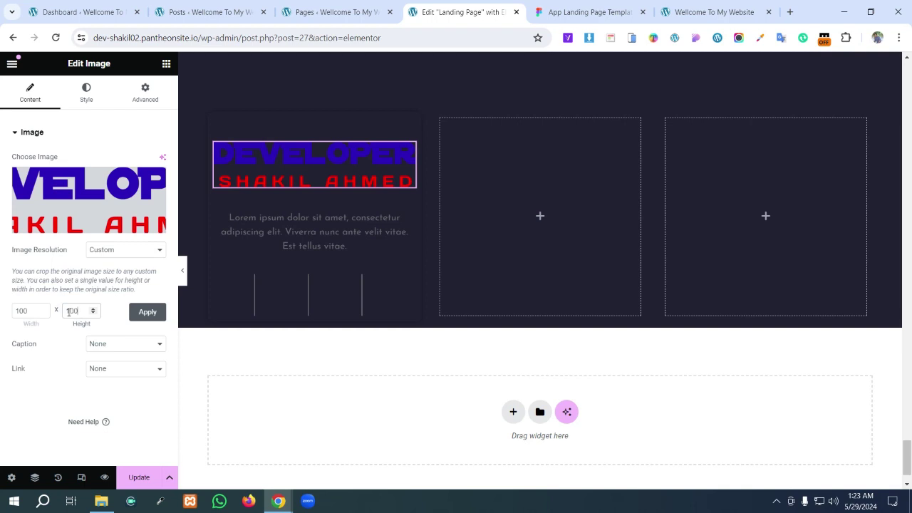
- Give the footer logo a custom 200 px width with no height, aligned left
left_click(146, 312)
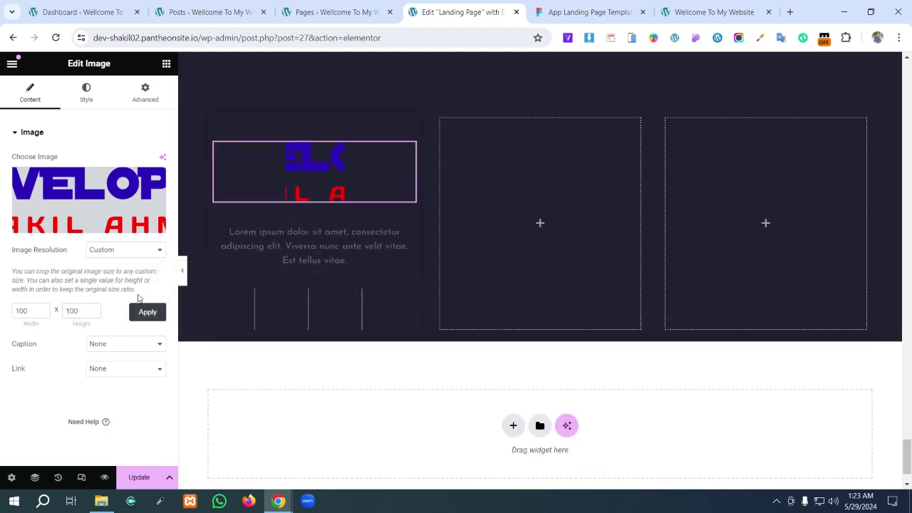
double_click(73, 311)
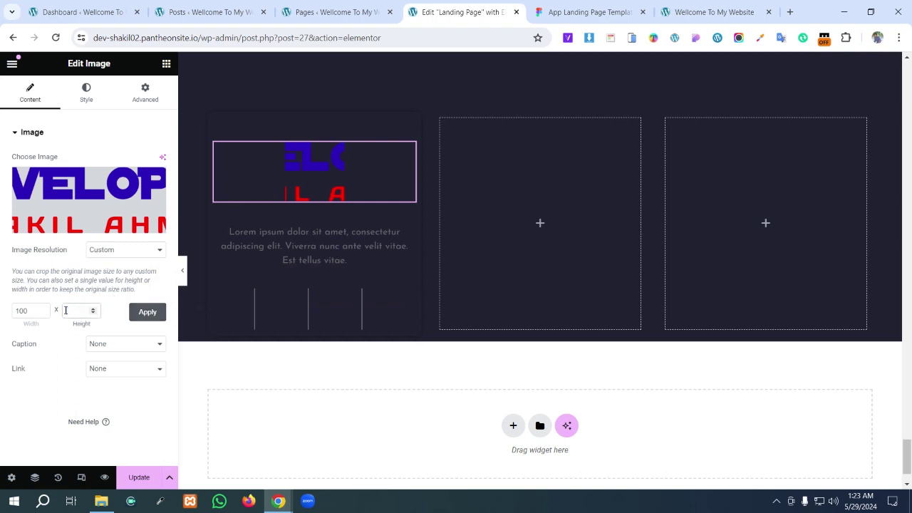
left_click(151, 312)
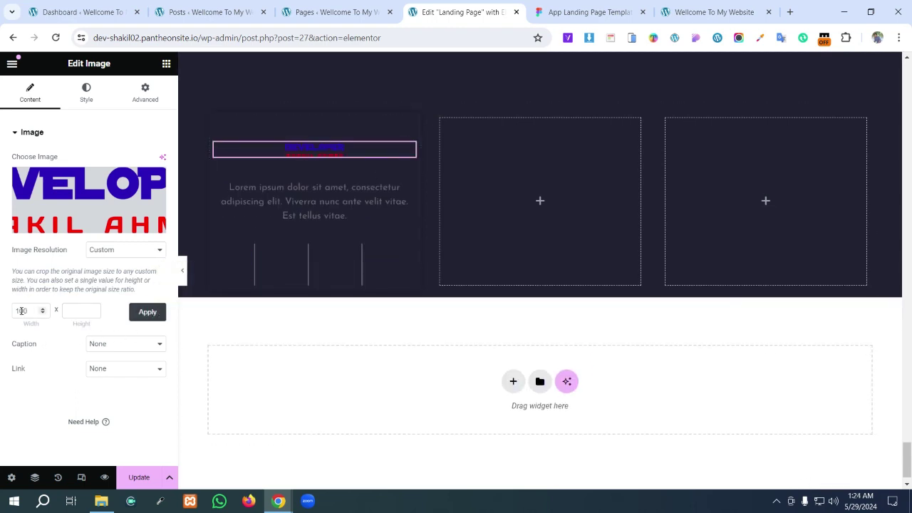
left_click_drag(20, 311, 13, 315)
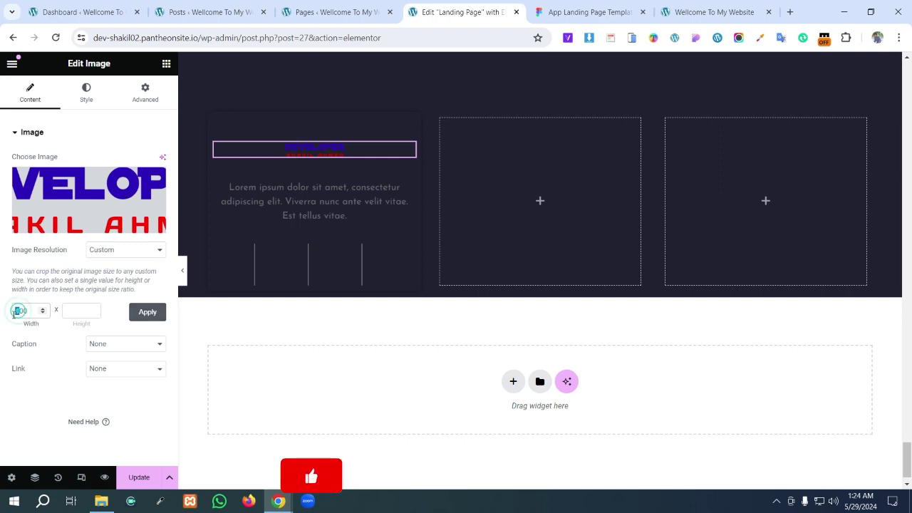
type("2")
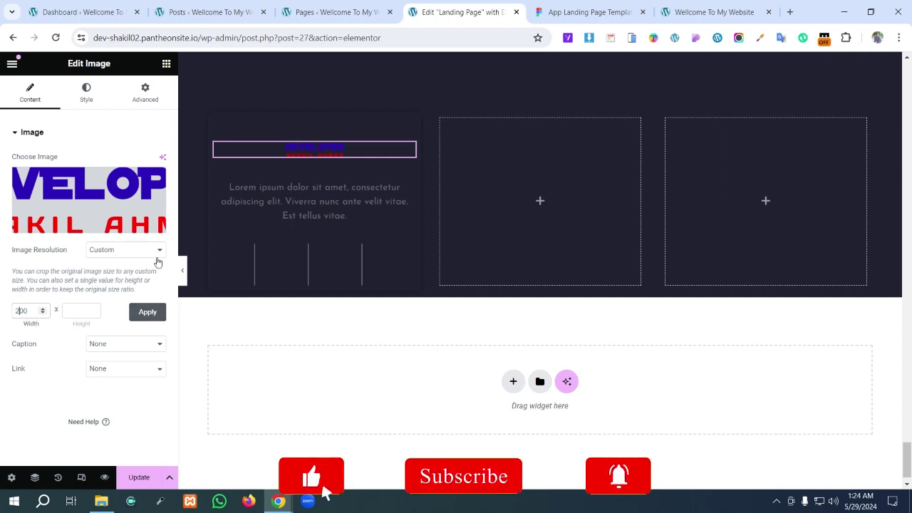
left_click(150, 313)
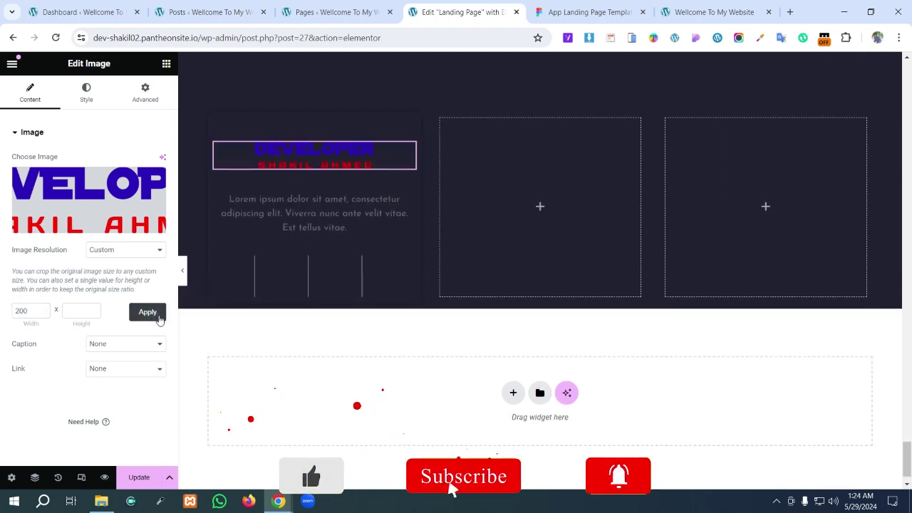
left_click(85, 93)
left_click(126, 161)
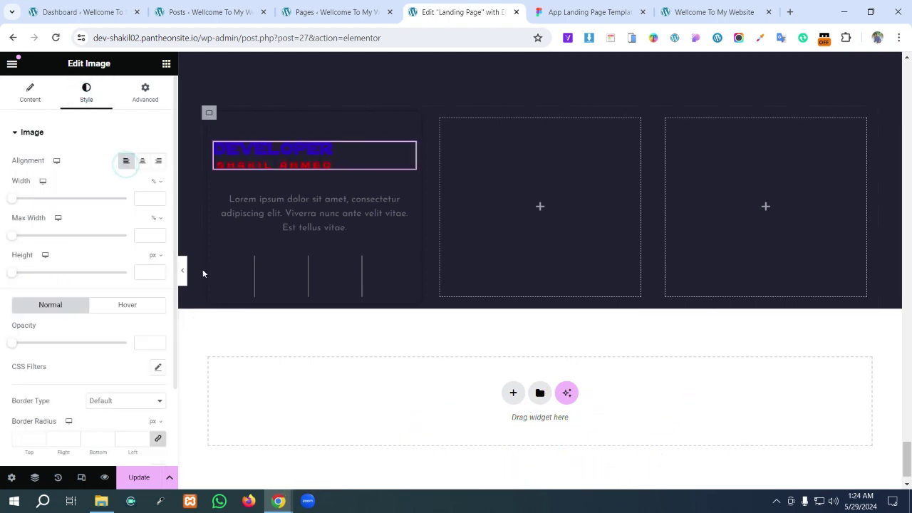
- Inspect the footer paragraph text in the Figma design
left_click(551, 12)
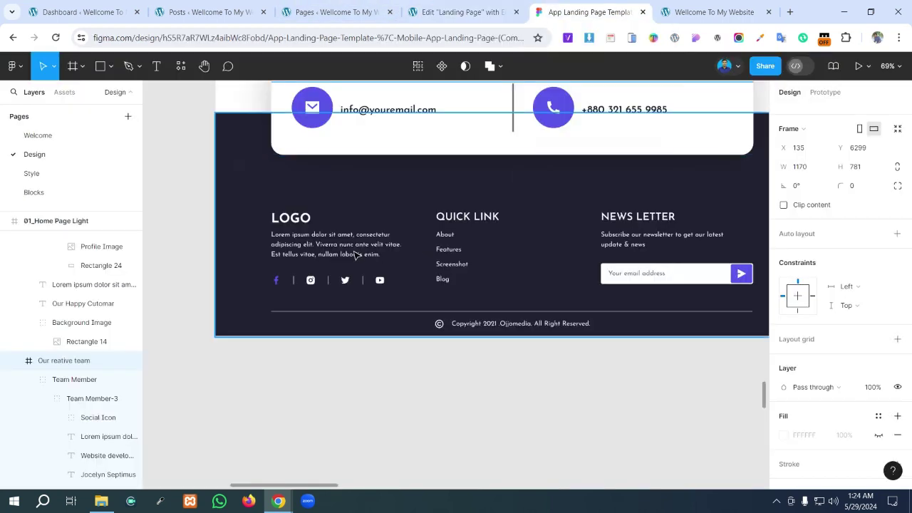
left_click(327, 247)
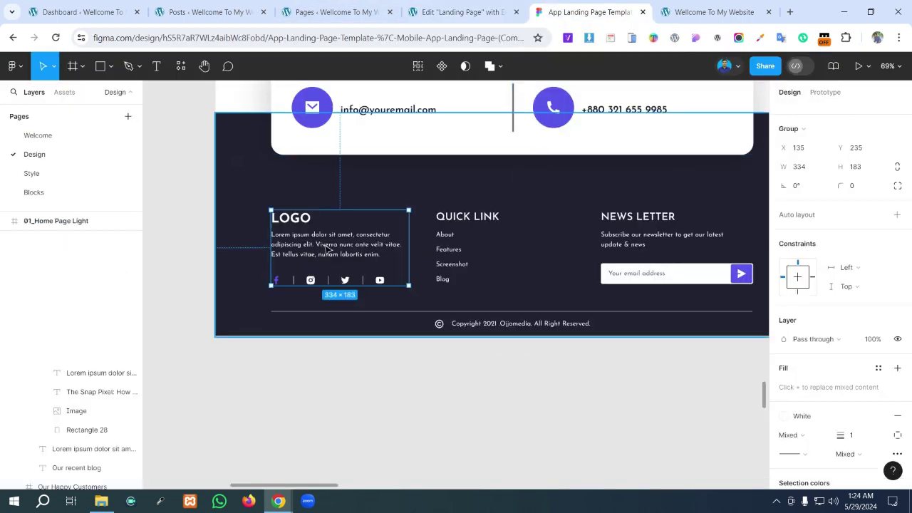
left_click(325, 245)
double_click(325, 246)
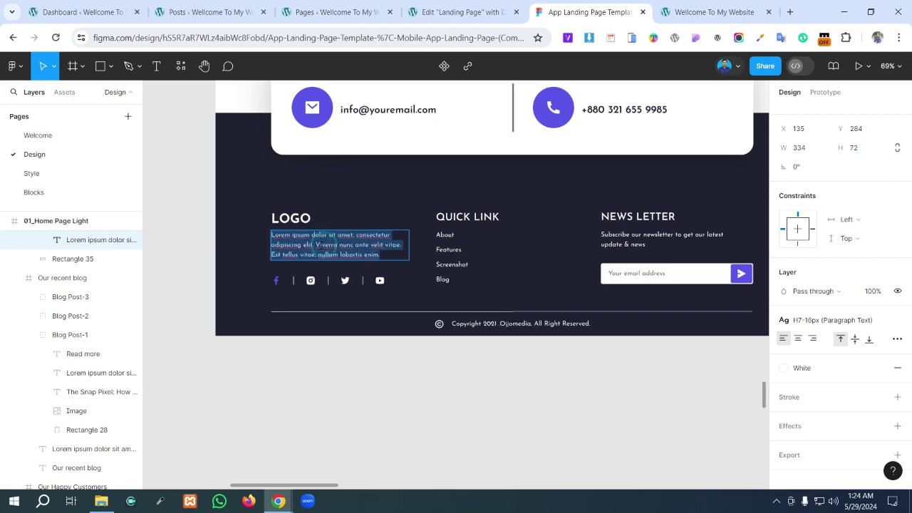
- Replace the footer paragraph with the longer lorem text ending 'nullam lobortis enim.'
left_click(460, 12)
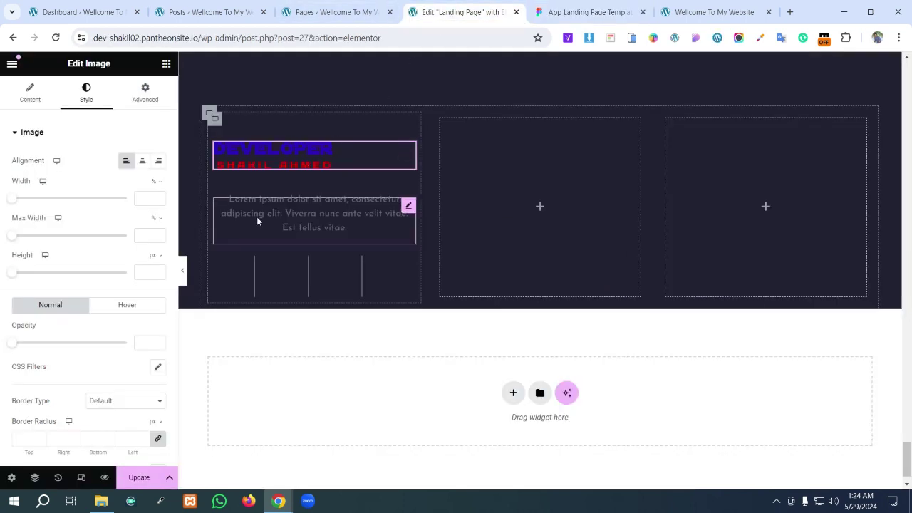
left_click(408, 207)
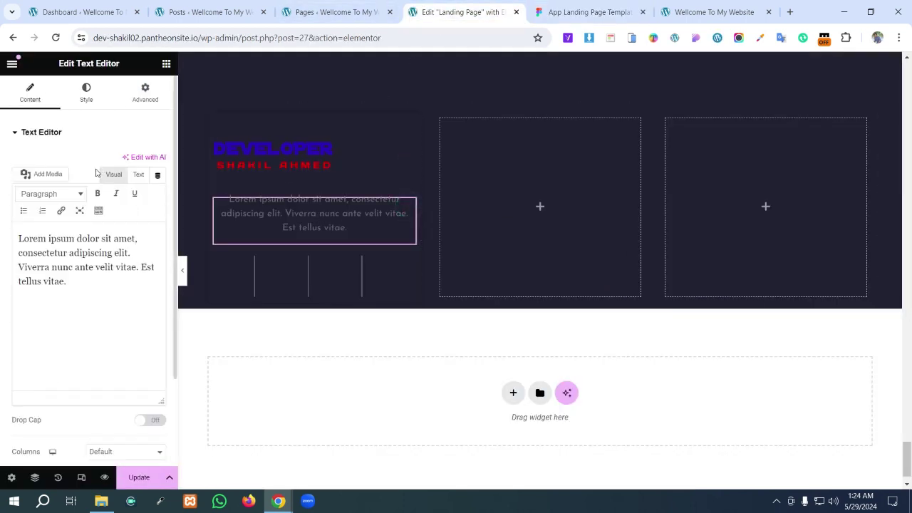
triple_click(110, 296)
left_click(87, 292)
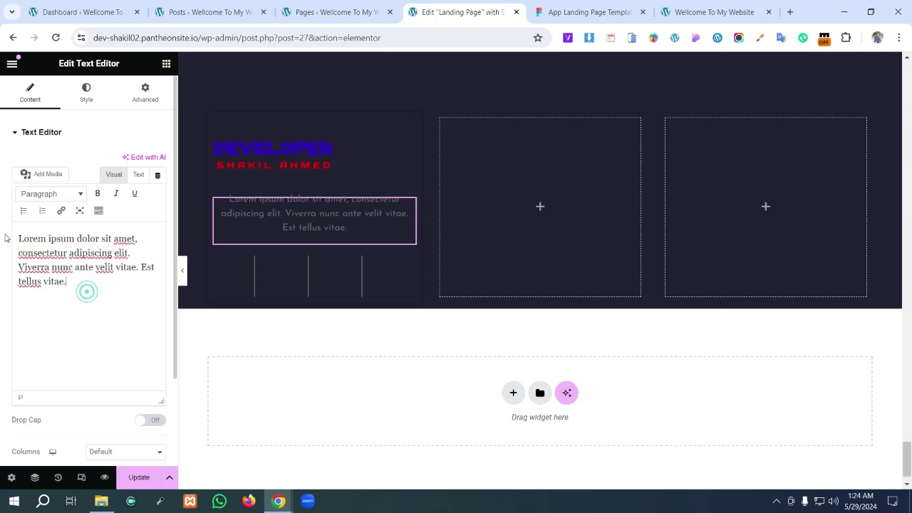
triple_click(103, 327)
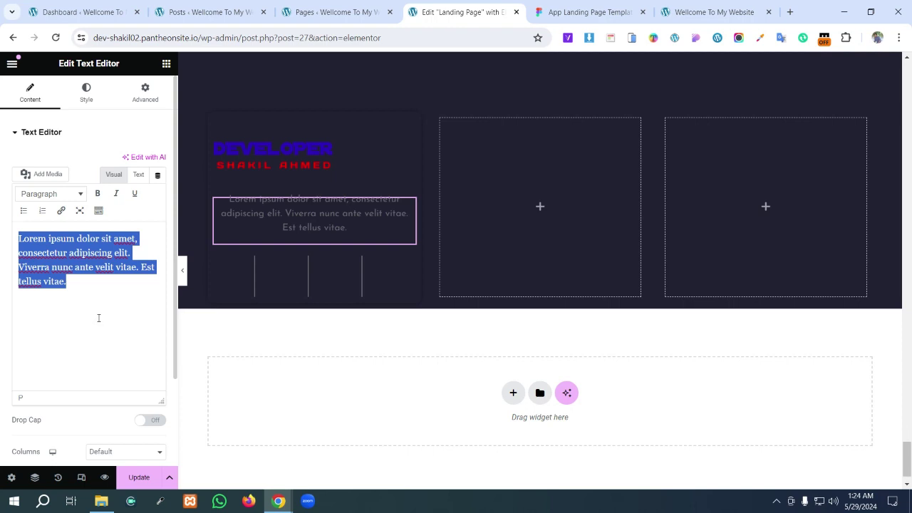
key("ctrl+v")
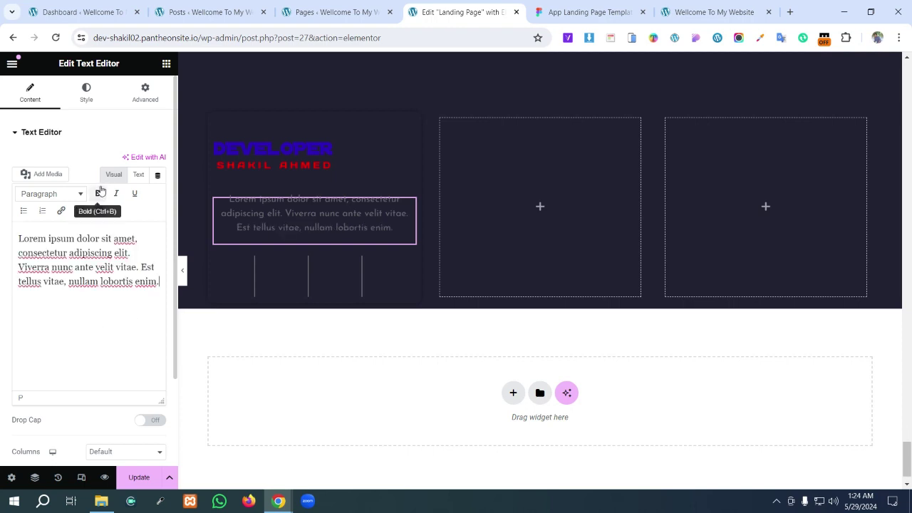
- Make the paragraph white and left-aligned, with all margins linked at 0
left_click(89, 99)
left_click(112, 159)
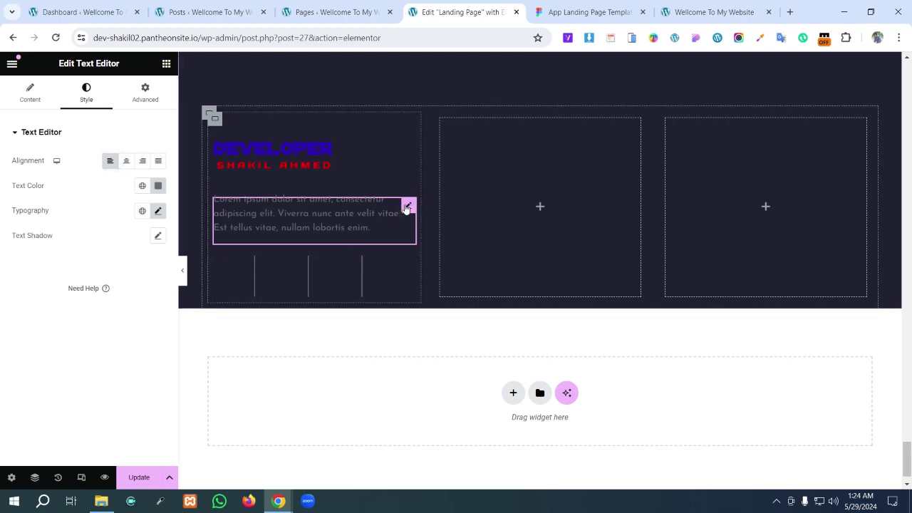
left_click(158, 185)
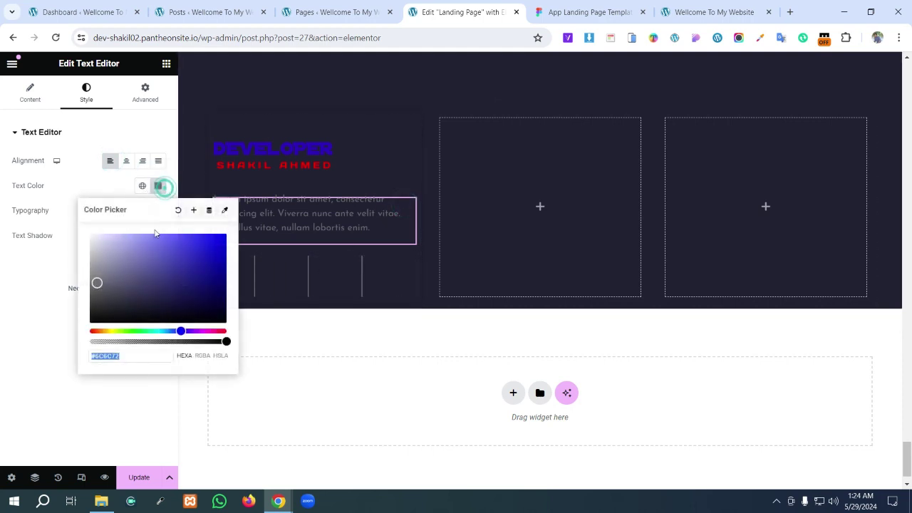
left_click(24, 268)
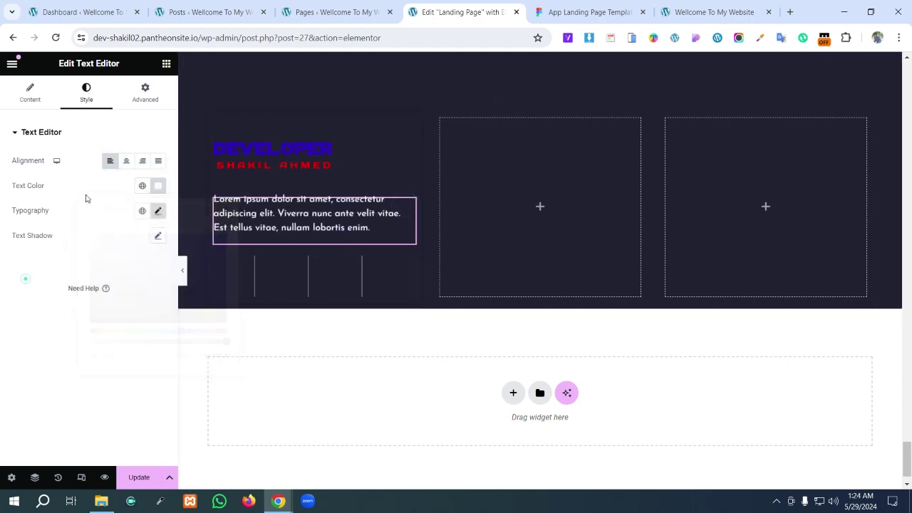
left_click(143, 101)
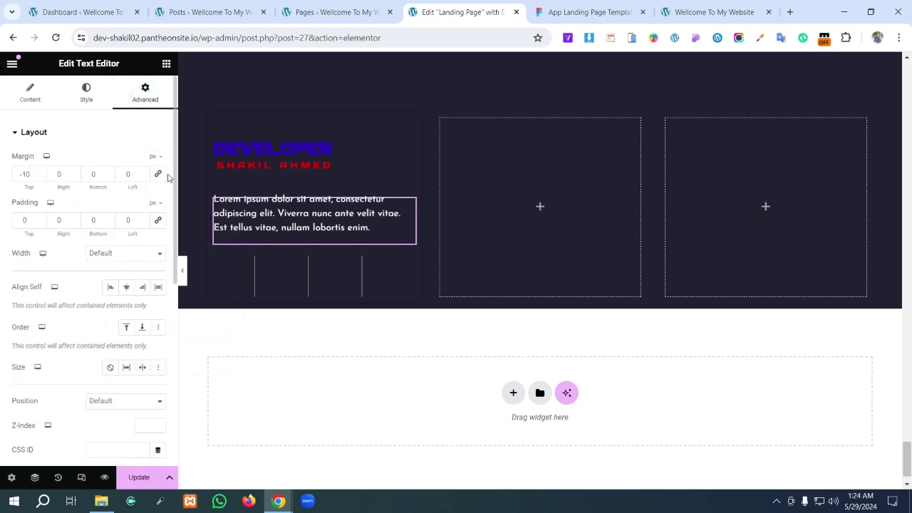
left_click(158, 175)
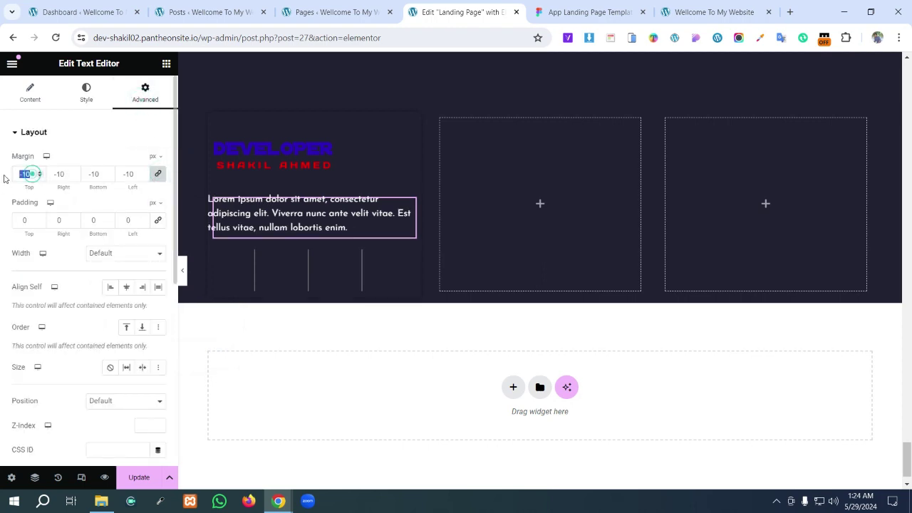
type("0")
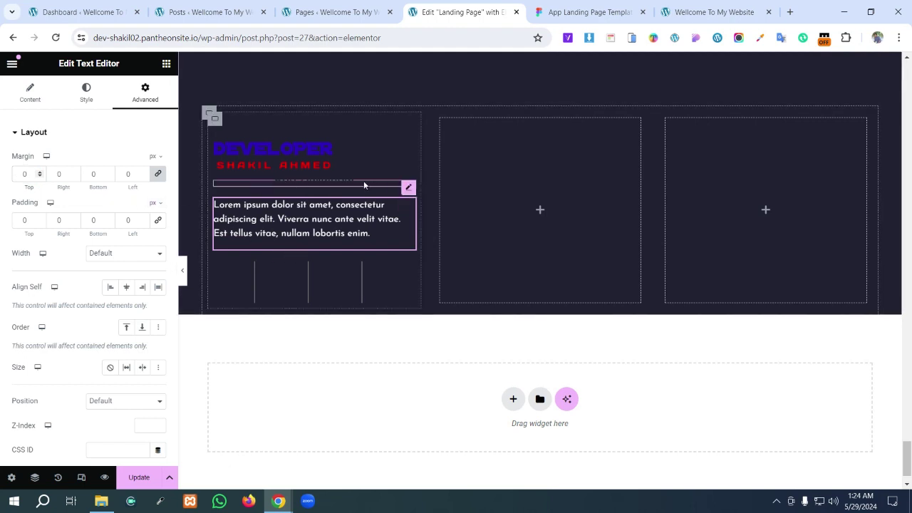
left_click(559, 11)
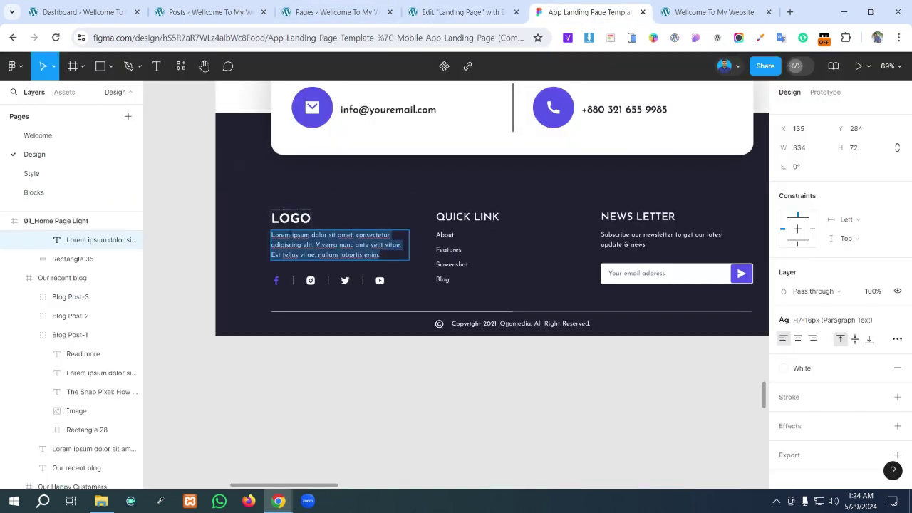
- Delete the stray widget above the footer paragraph, checking the Figma footer for reference
left_click(475, 18)
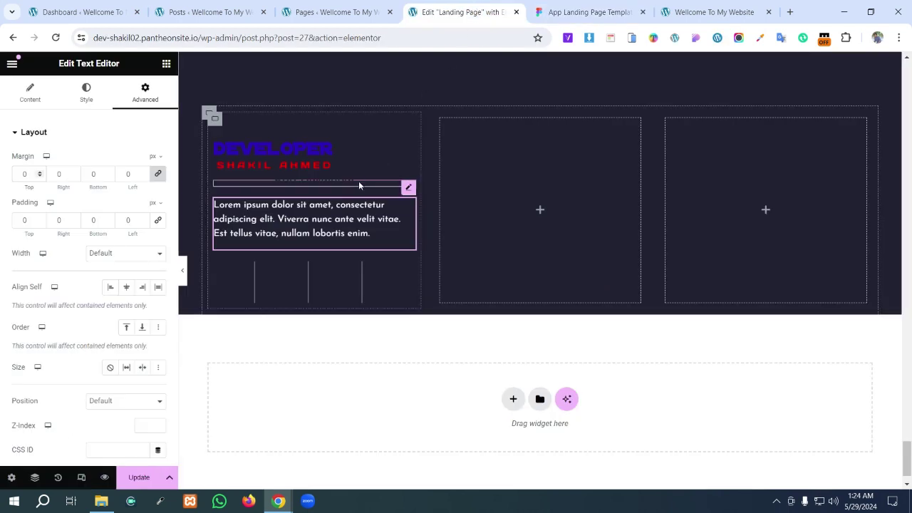
right_click(359, 181)
left_click(396, 424)
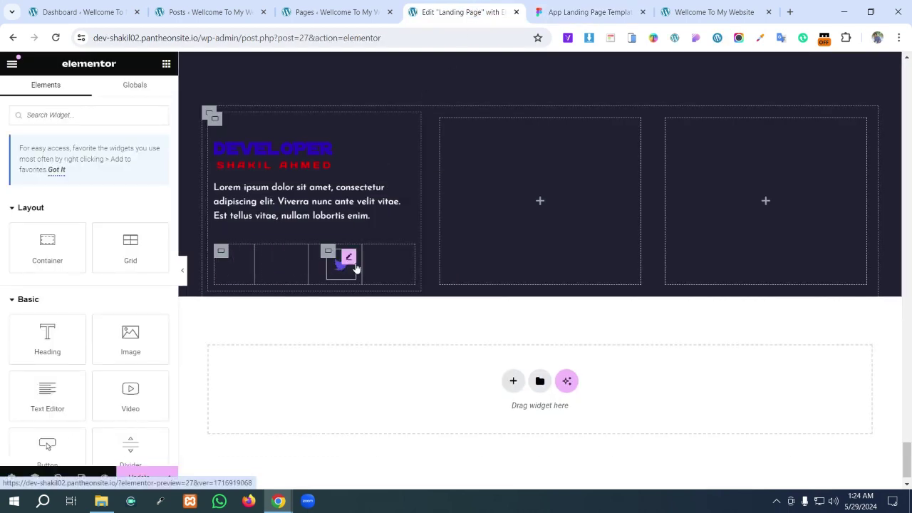
key("ctrl+Tab")
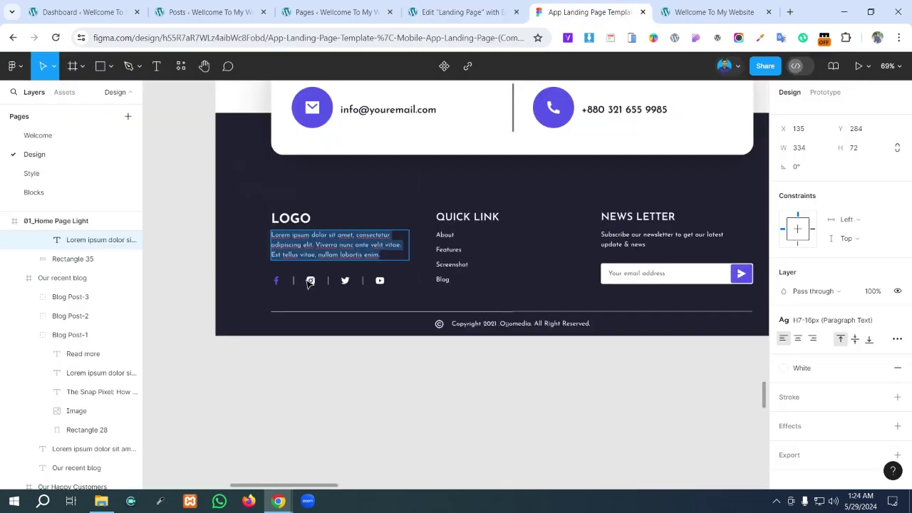
left_click(310, 283)
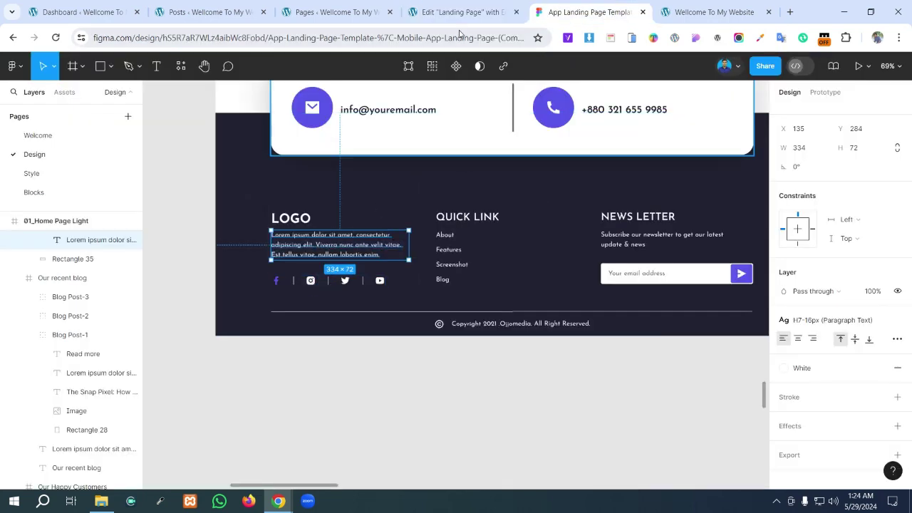
key("ctrl+shift+Tab")
scroll(281, 307, "up", 1)
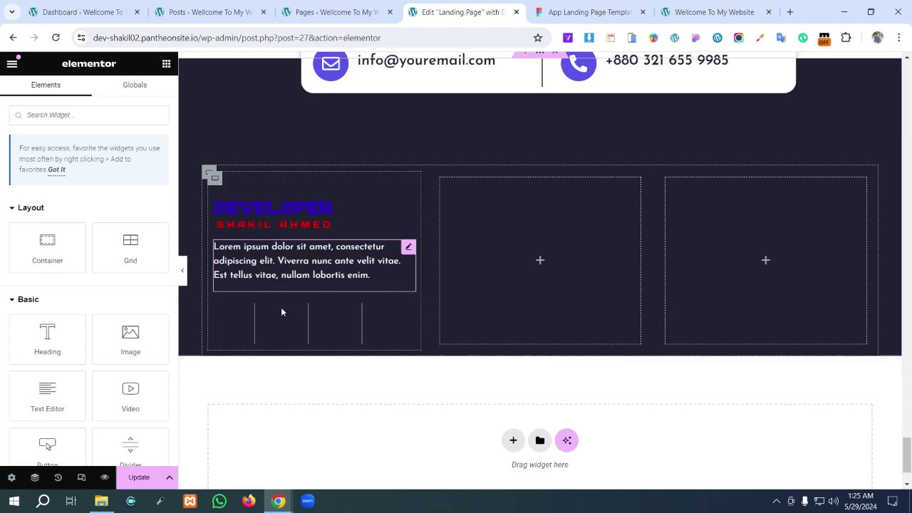
- Set the Facebook icon's secondary colour to white
left_click(240, 318)
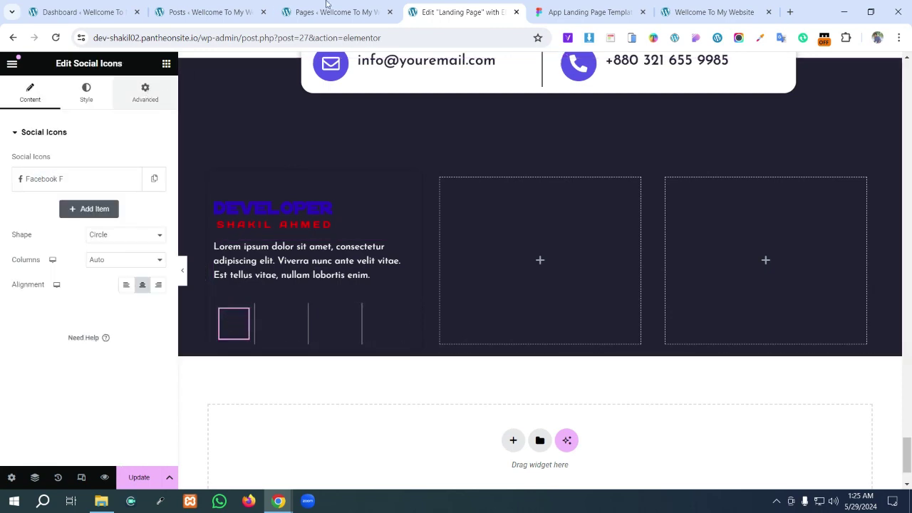
left_click(569, 6)
left_click(452, 13)
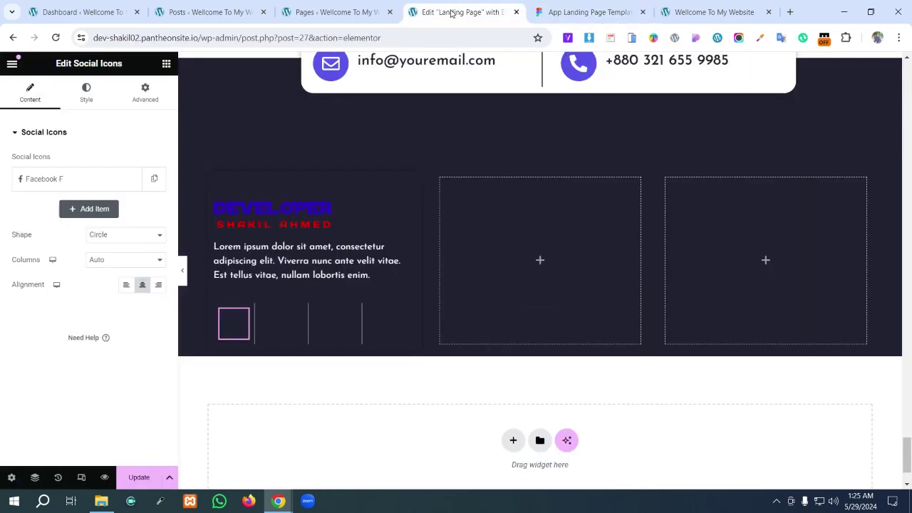
left_click(88, 96)
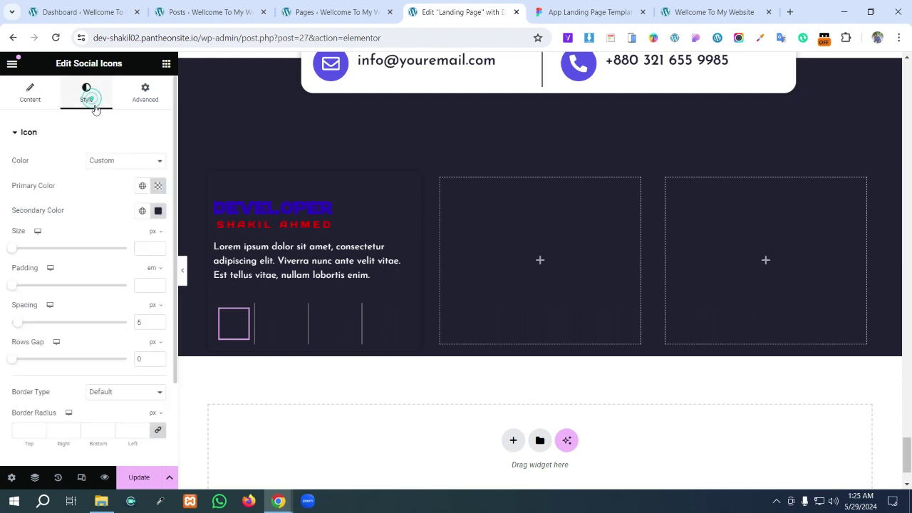
left_click(158, 211)
left_click(157, 281)
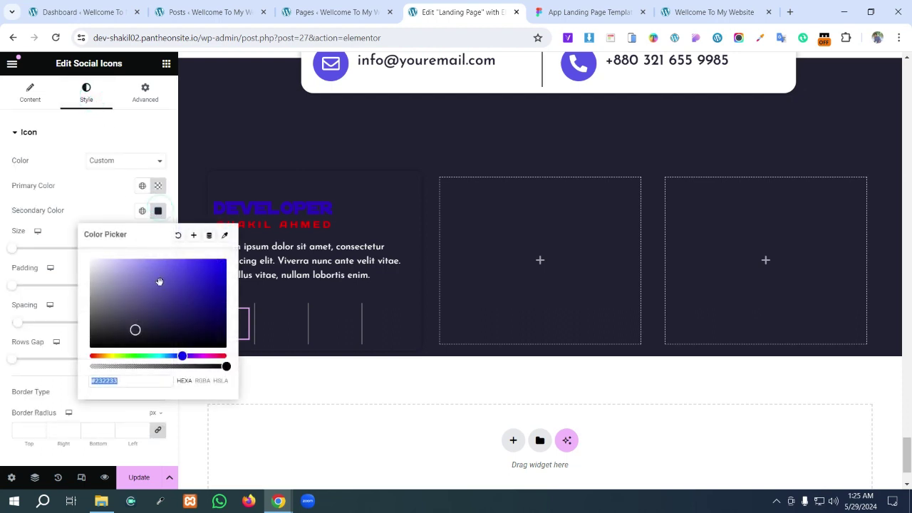
left_click(298, 384)
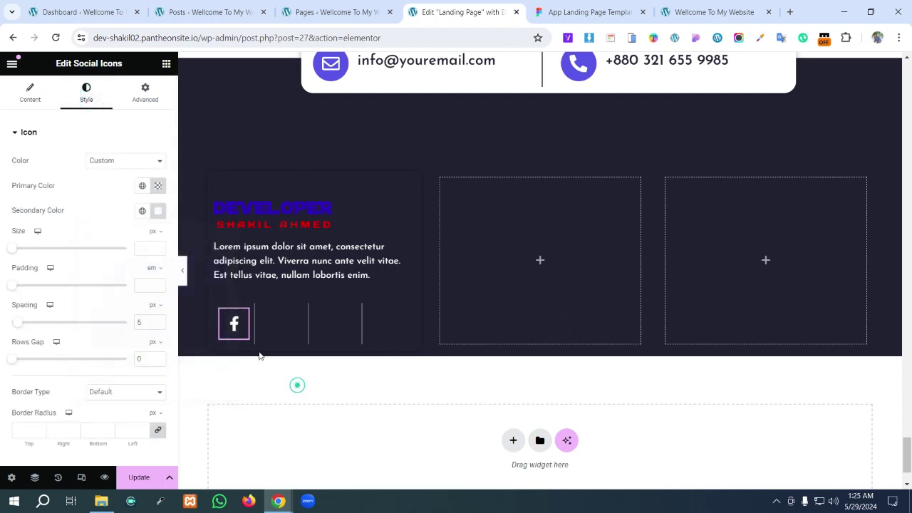
- Copy the Facebook icon and paste its style onto the Instagram and Twitter icons
right_click(243, 318)
left_click(264, 294)
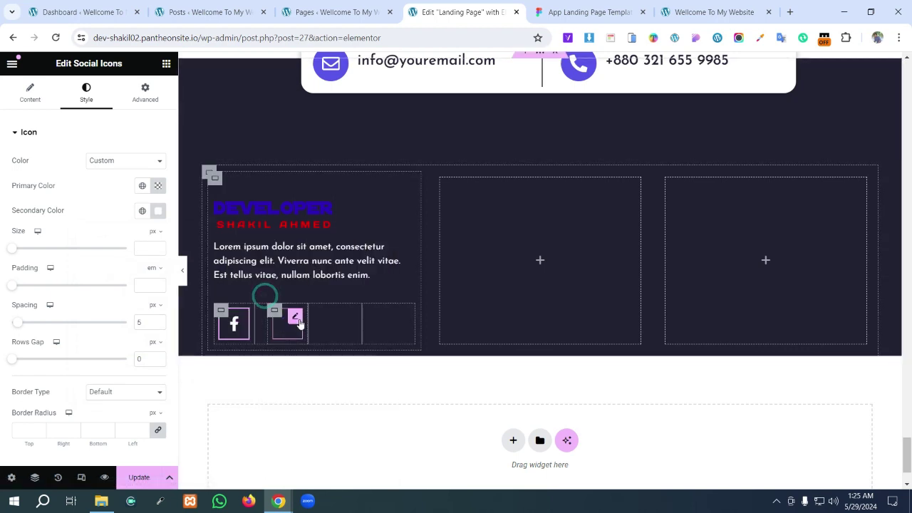
right_click(298, 322)
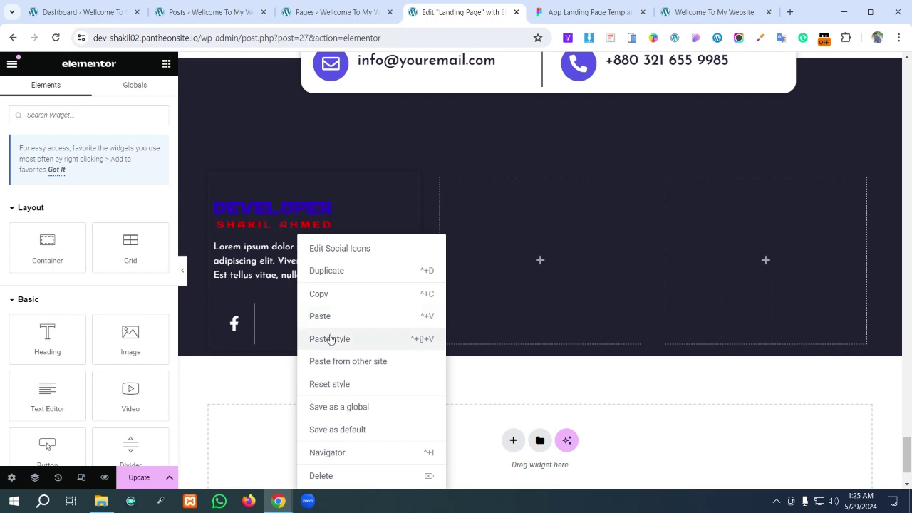
left_click(332, 338)
right_click(345, 326)
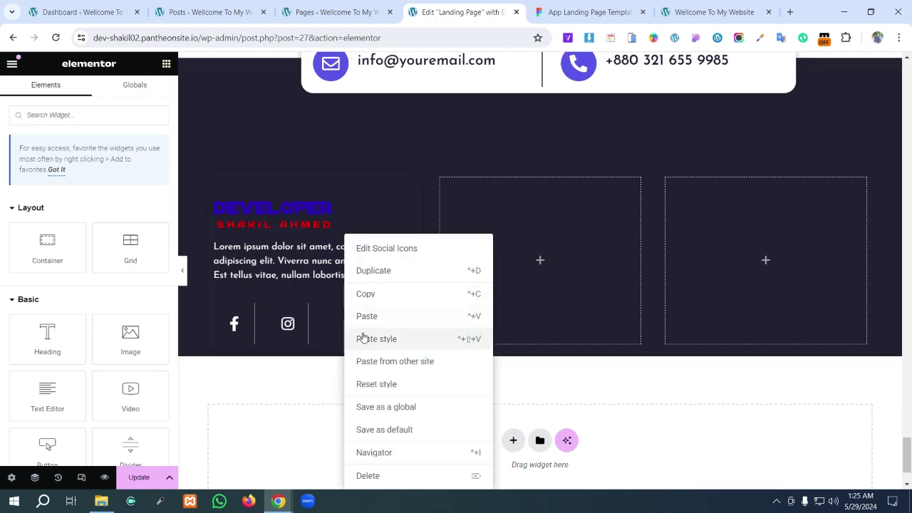
left_click(377, 339)
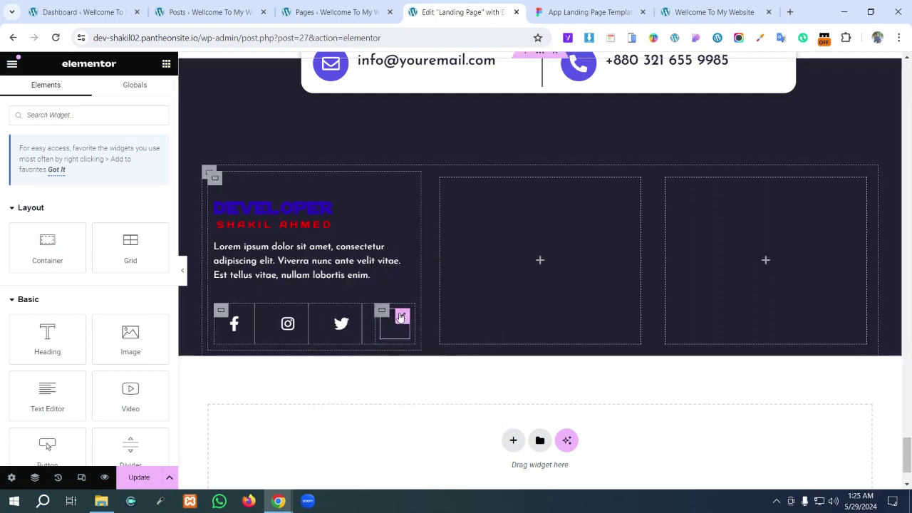
- Paste the Facebook style onto the YouTube icon and delete the accidentally pasted extra icon
right_click(404, 317)
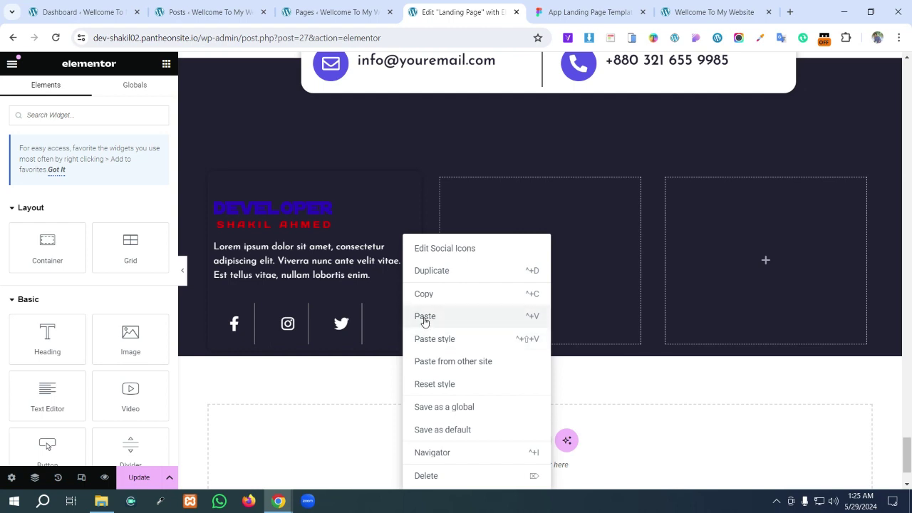
left_click(424, 318)
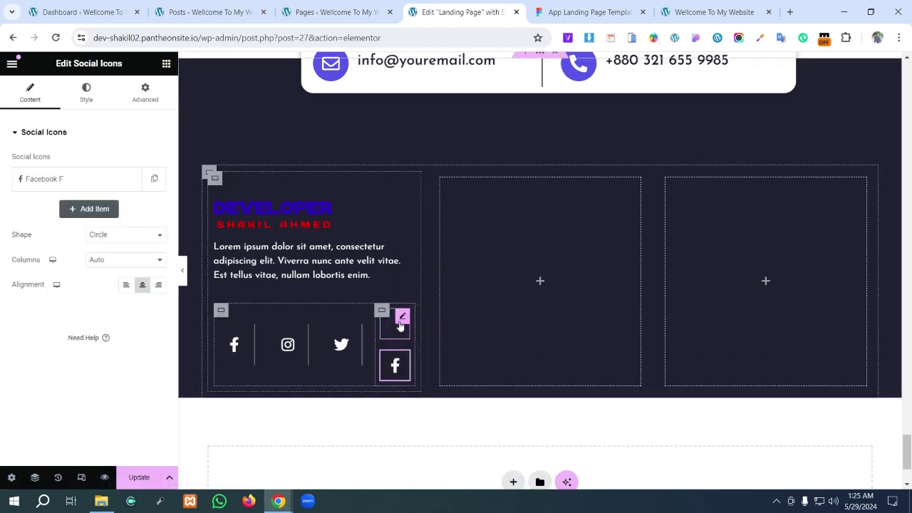
right_click(401, 323)
left_click(423, 339)
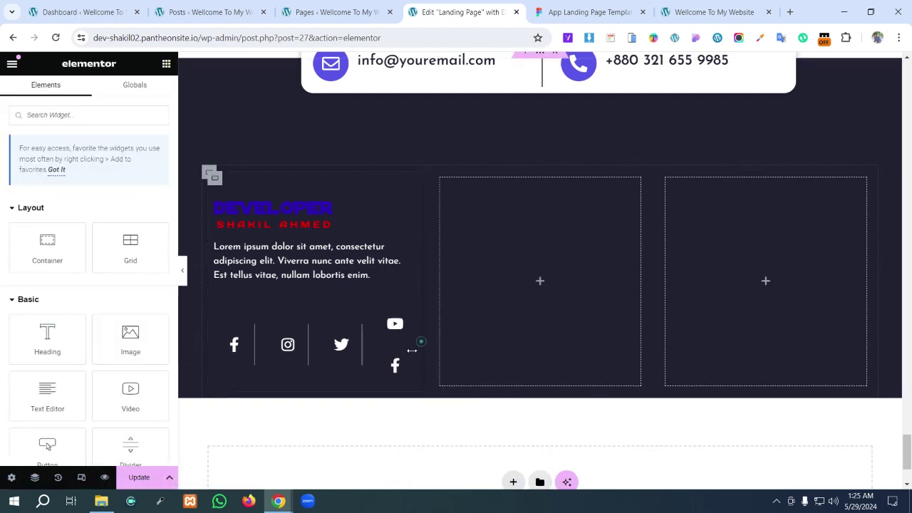
right_click(382, 374)
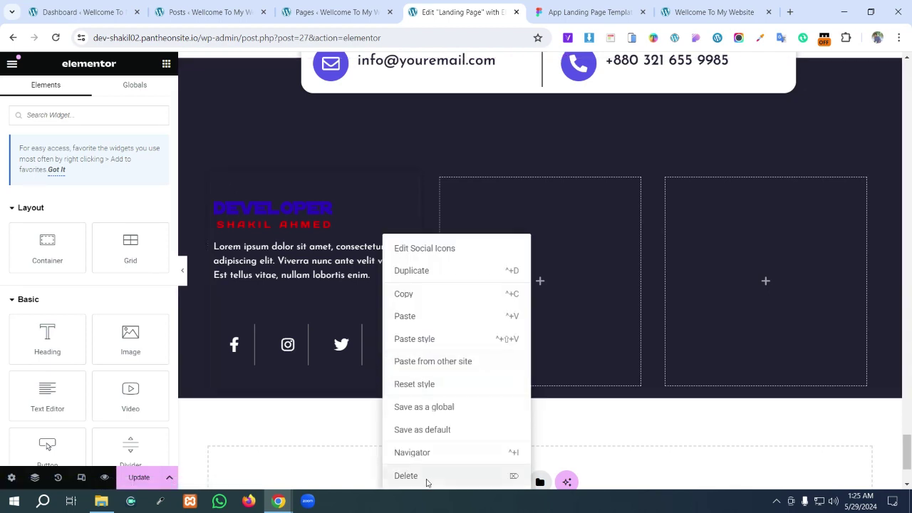
left_click(426, 478)
left_click(566, 7)
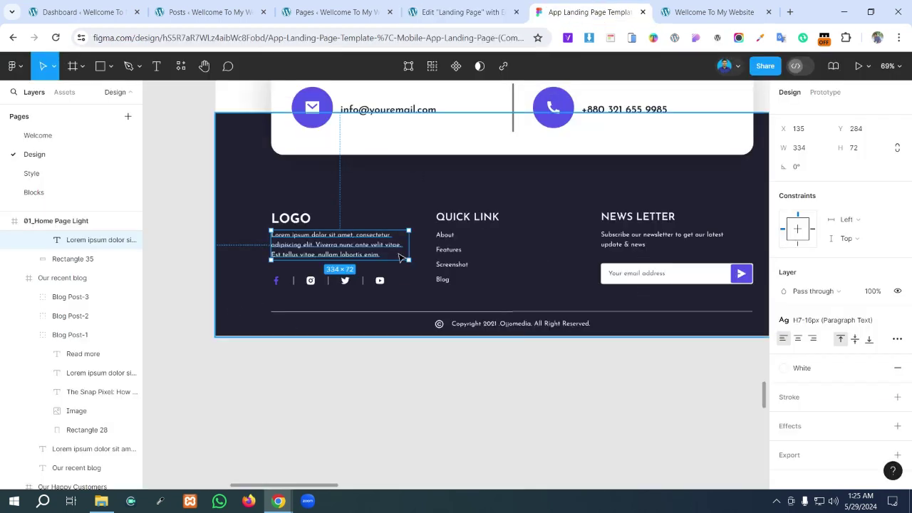
left_click(464, 10)
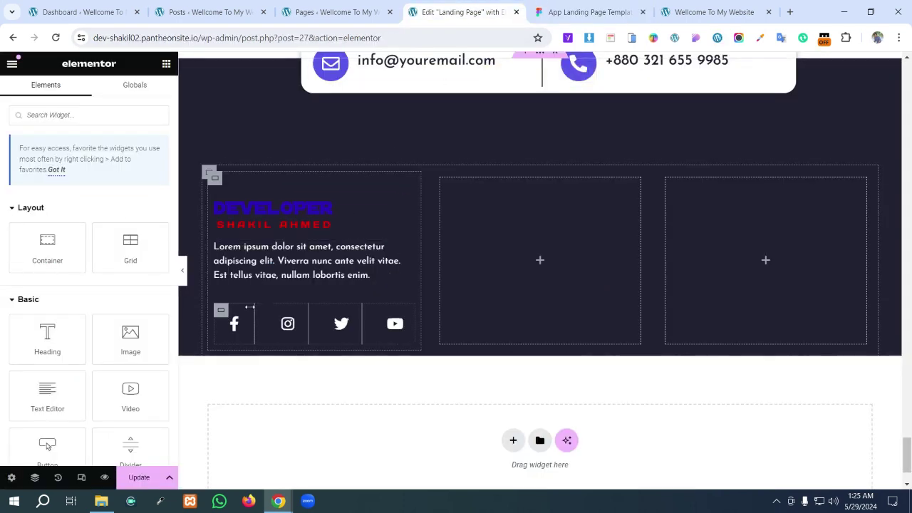
- Set the Facebook and Instagram icon sizes to 16px
left_click(240, 313)
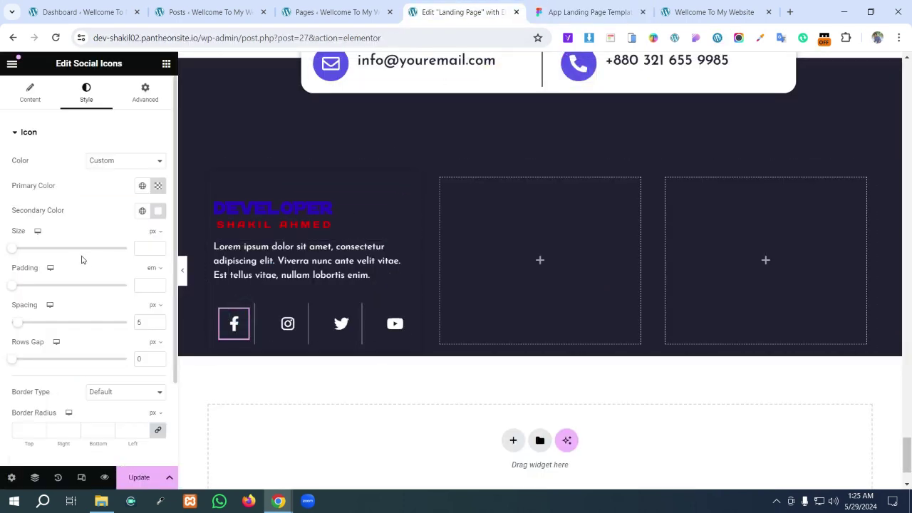
left_click_drag(12, 251, 11, 252)
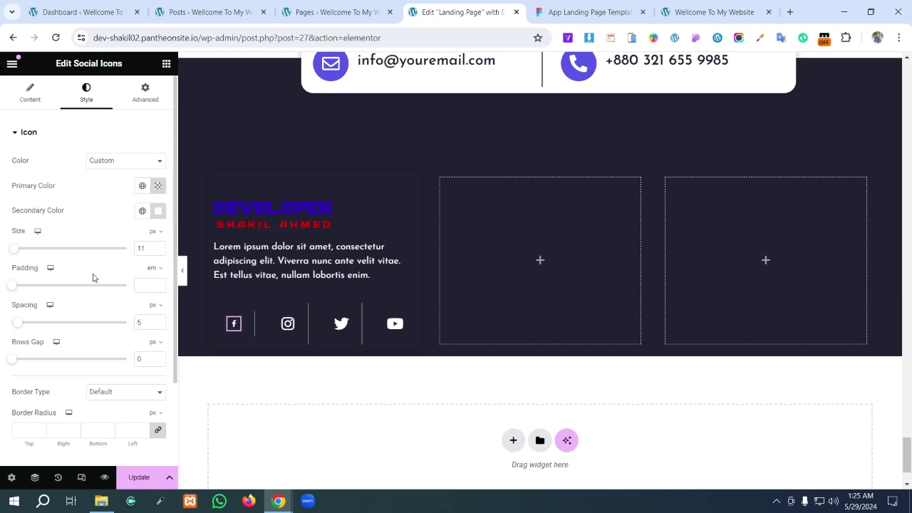
left_click(294, 316)
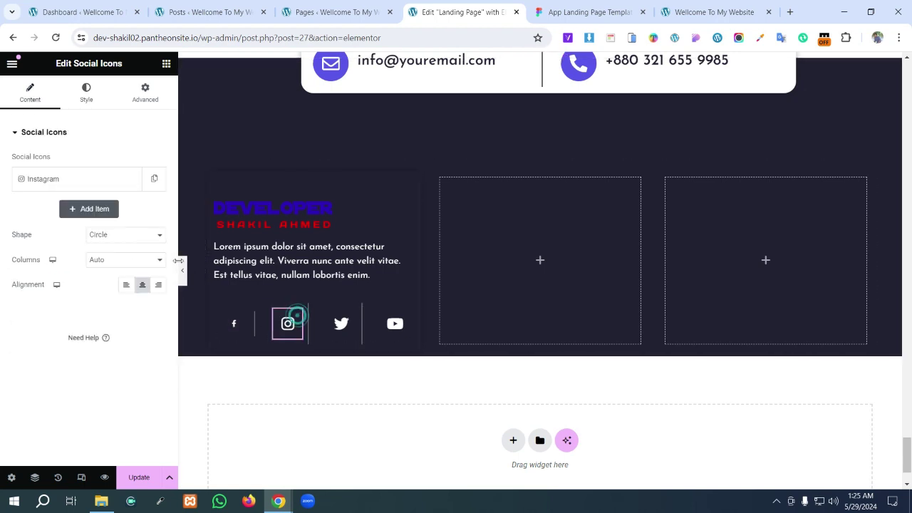
left_click(84, 94)
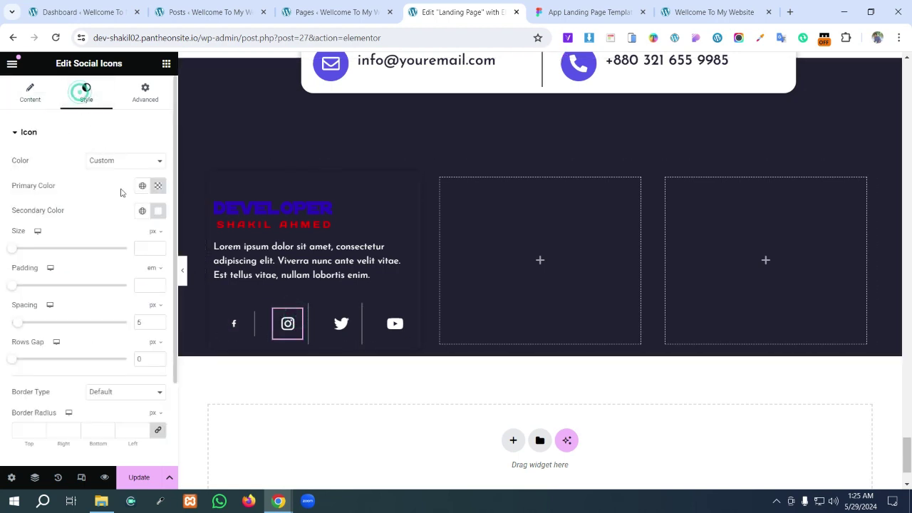
left_click(143, 249)
type("10")
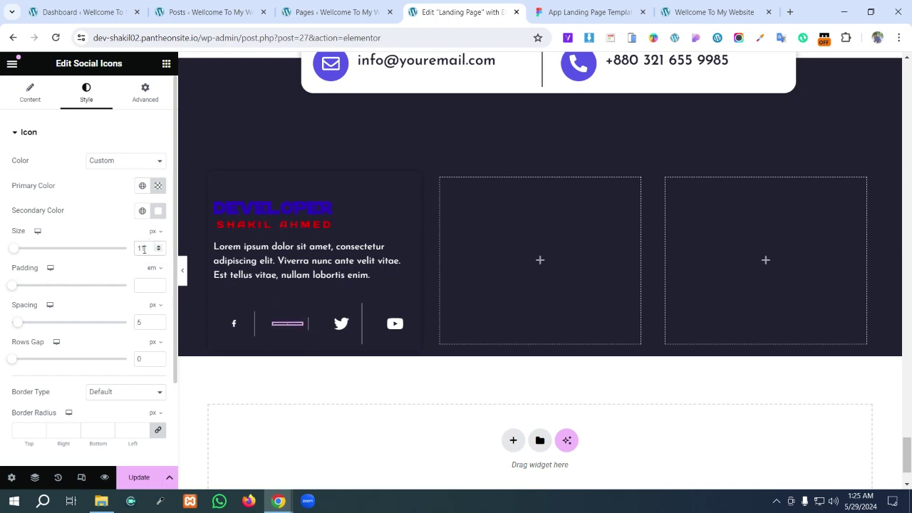
type("20")
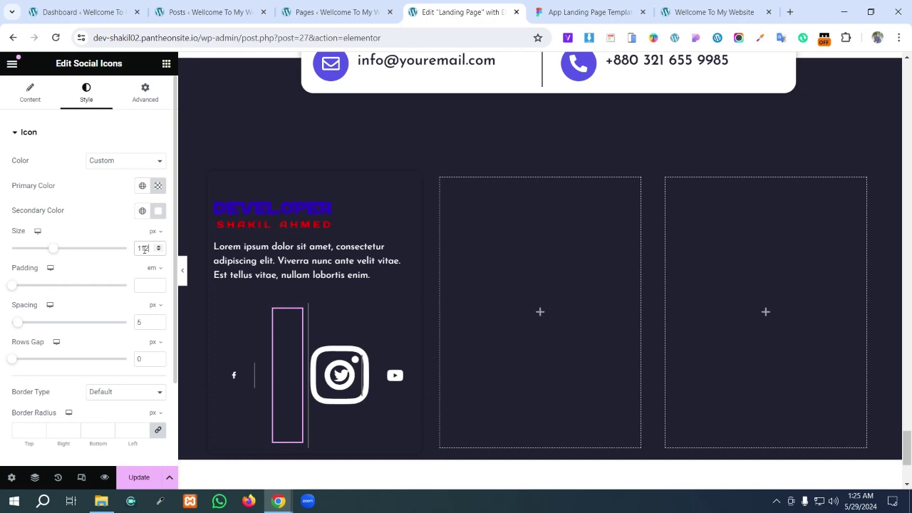
key("BackSpace")
key("BackSpace")
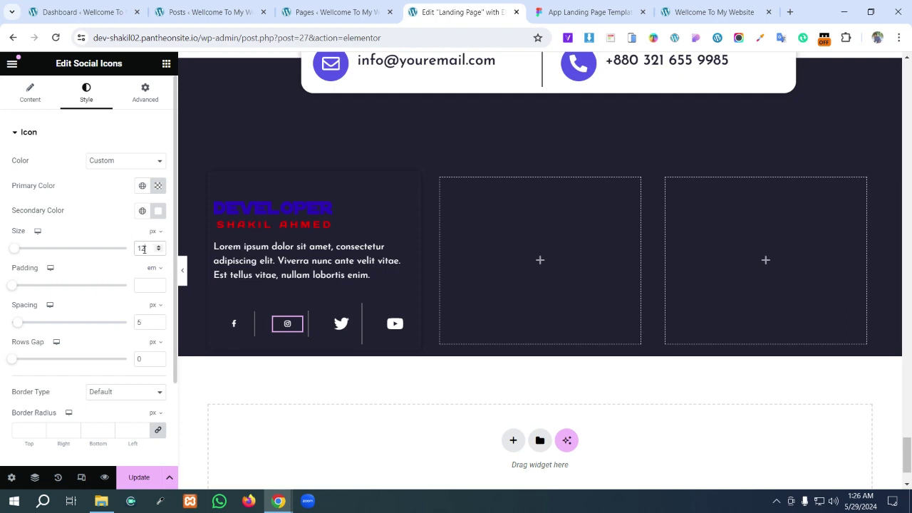
type("8")
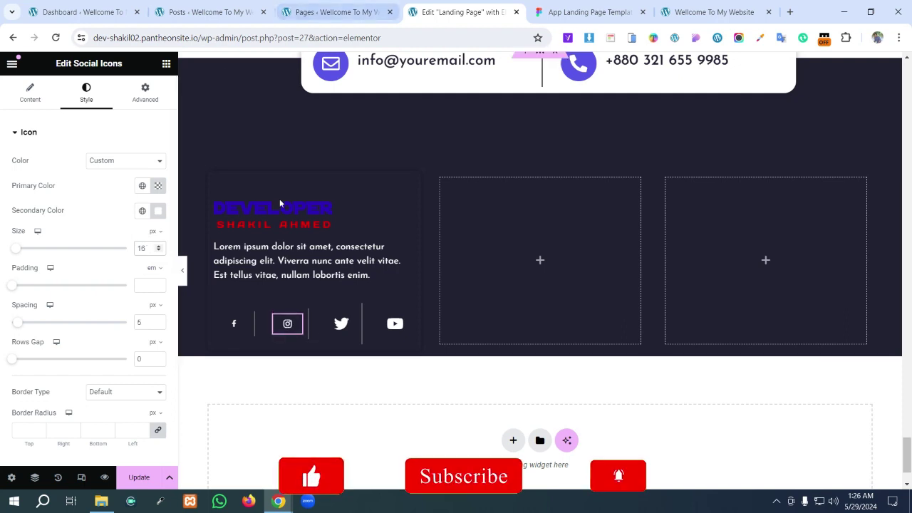
left_click(147, 247)
key("BackSpace")
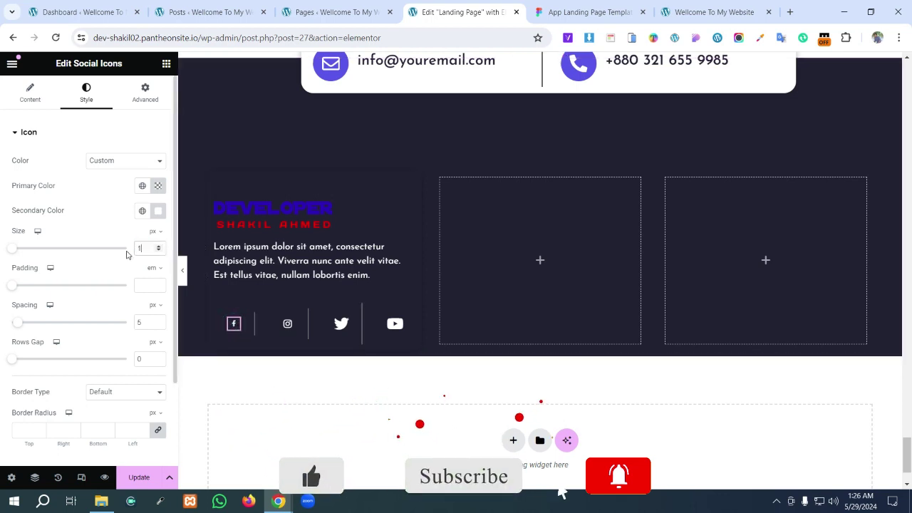
type("8")
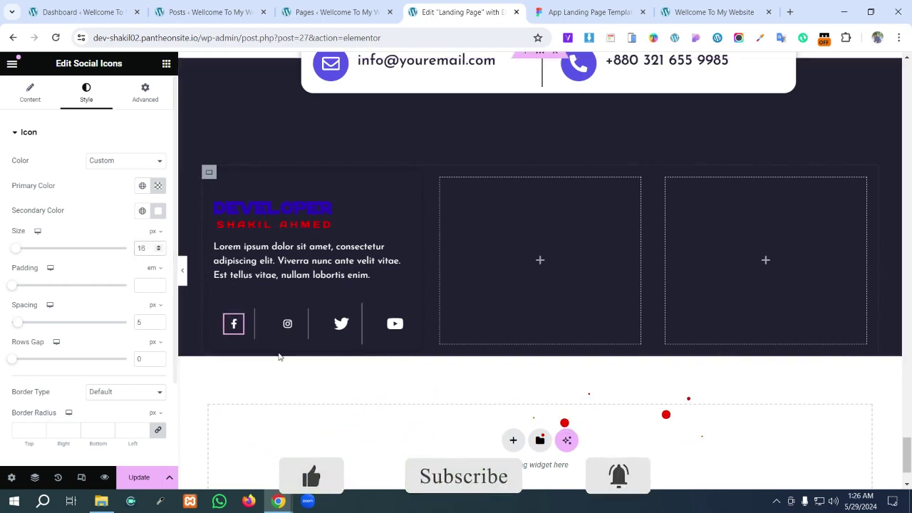
- Copy the icon style and paste it onto the Twitter and YouTube icons
right_click(237, 322)
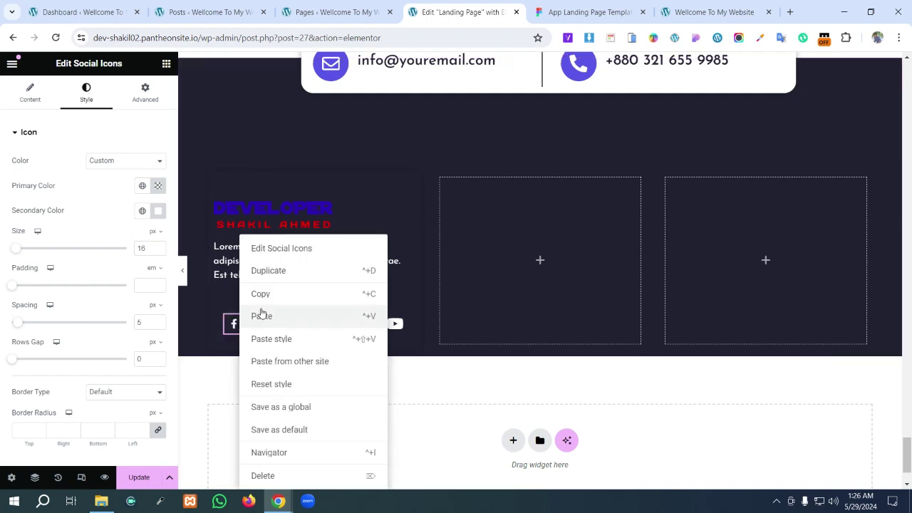
left_click(264, 303)
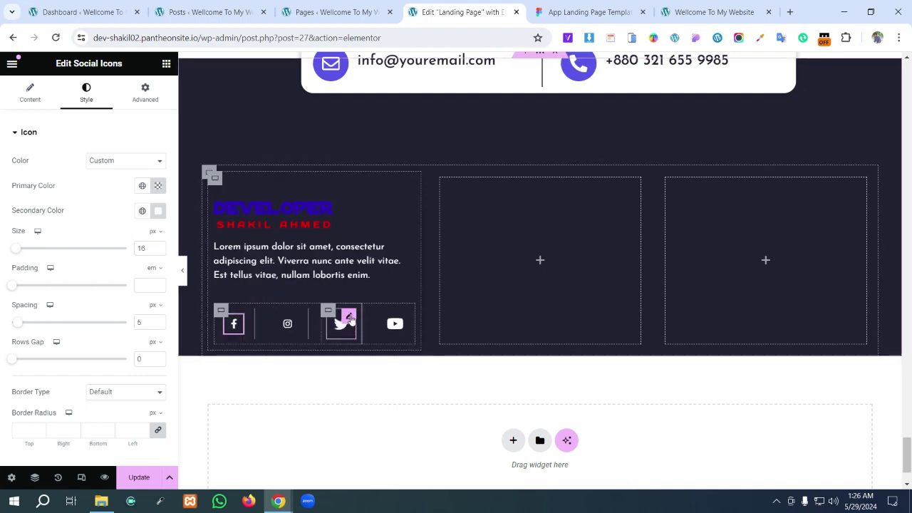
right_click(351, 318)
left_click(380, 338)
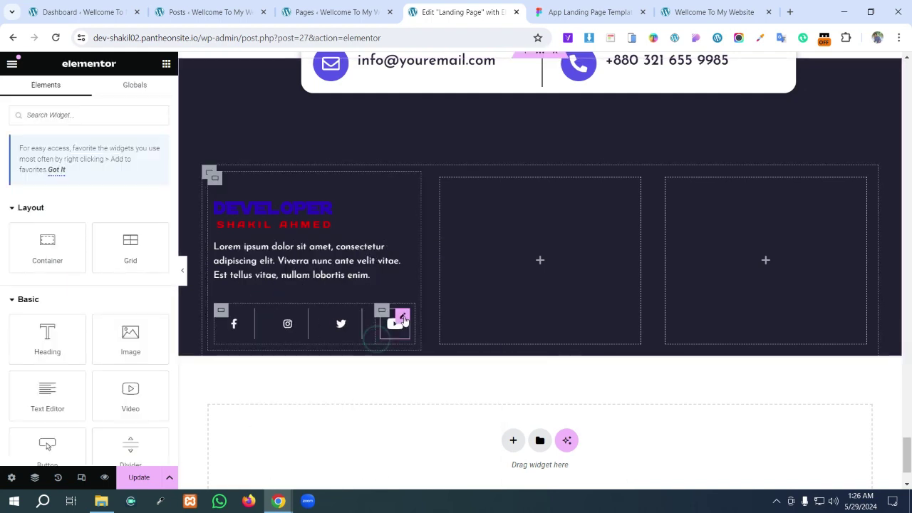
right_click(403, 320)
left_click(431, 337)
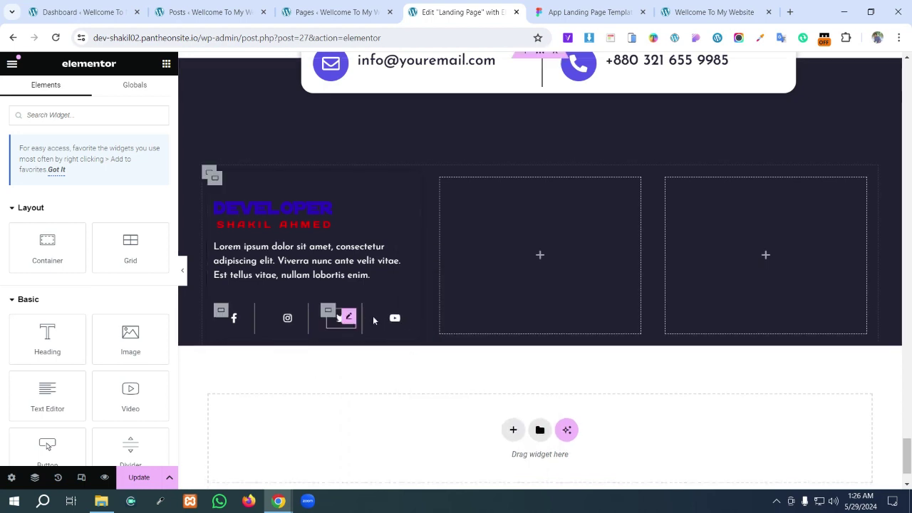
- Set padding to 0 on the social icon box and the YouTube icon's container
left_click(328, 312)
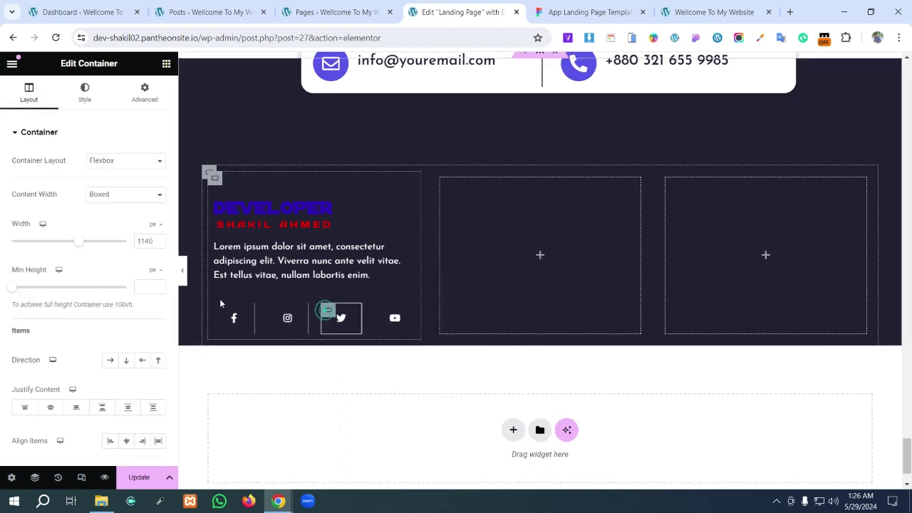
left_click(151, 100)
left_click(158, 221)
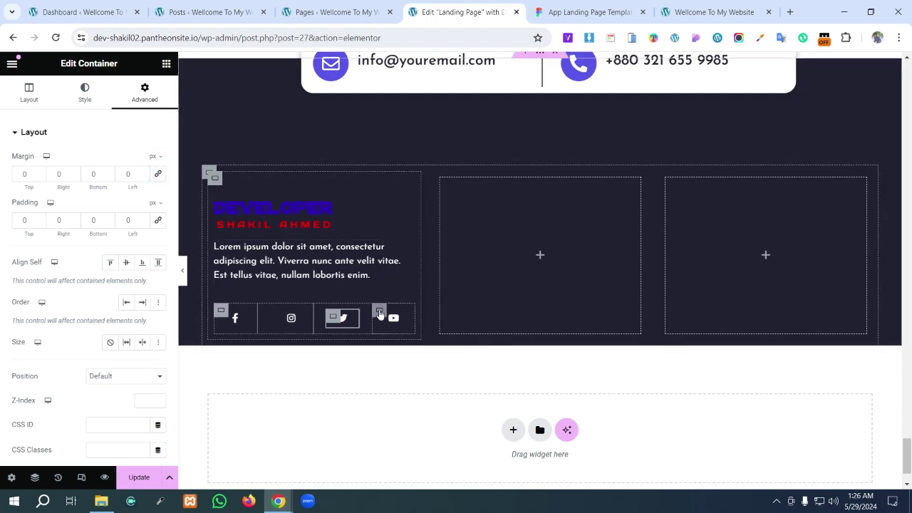
left_click(380, 314)
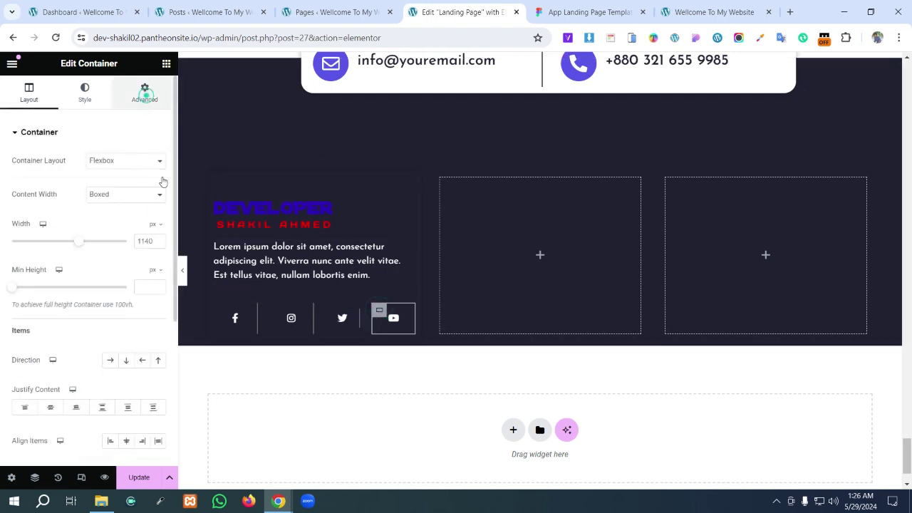
left_click(157, 220)
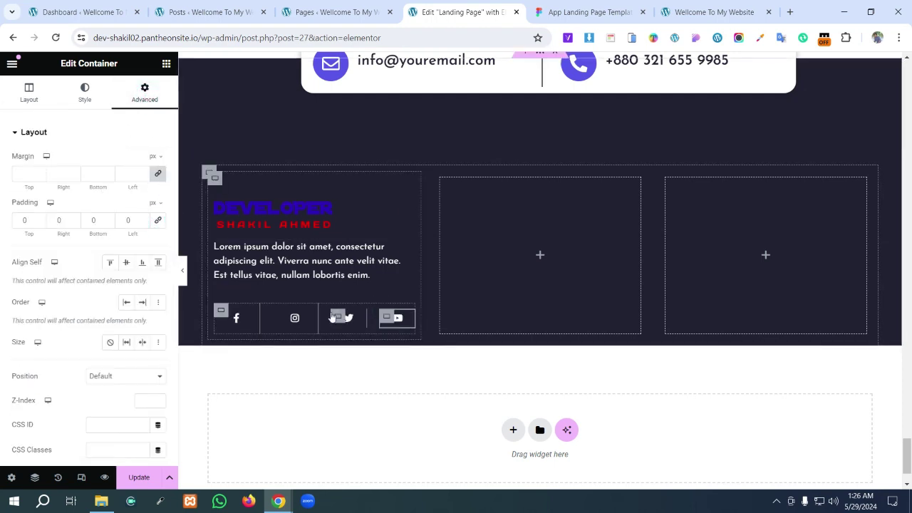
- Set padding to 0 on the Instagram and Facebook icon containers
left_click(283, 315)
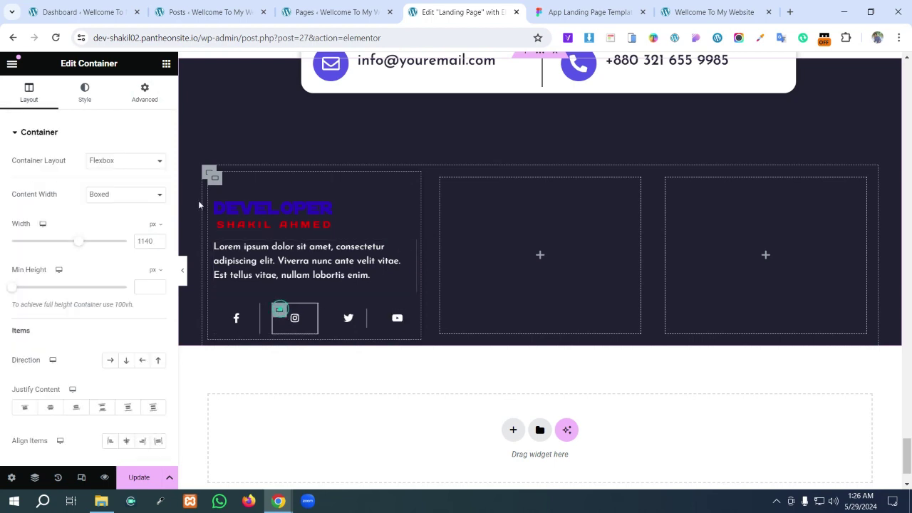
left_click(145, 94)
left_click(154, 223)
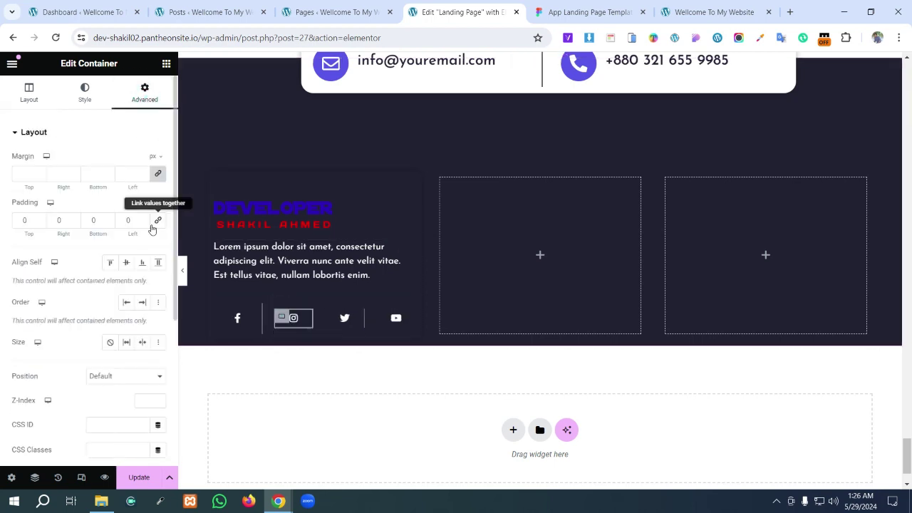
left_click(221, 311)
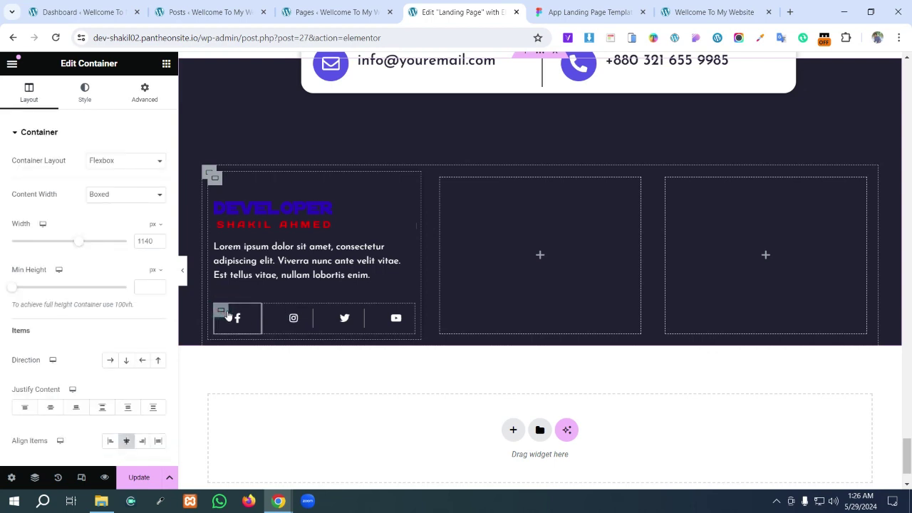
left_click(144, 93)
left_click(158, 219)
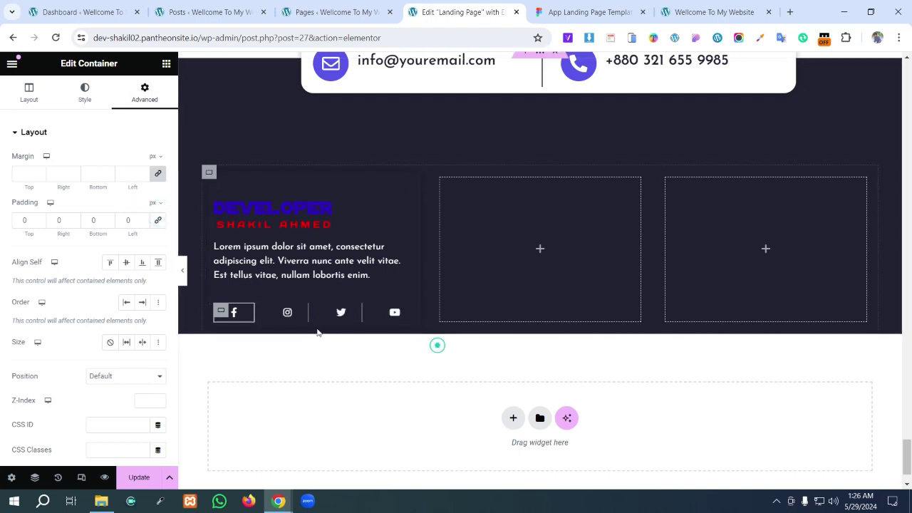
left_click(518, 265)
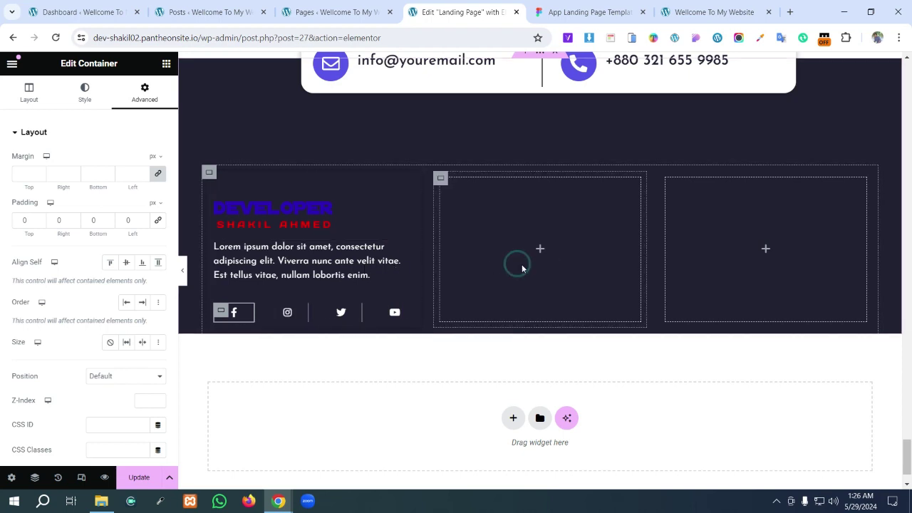
left_click(541, 251)
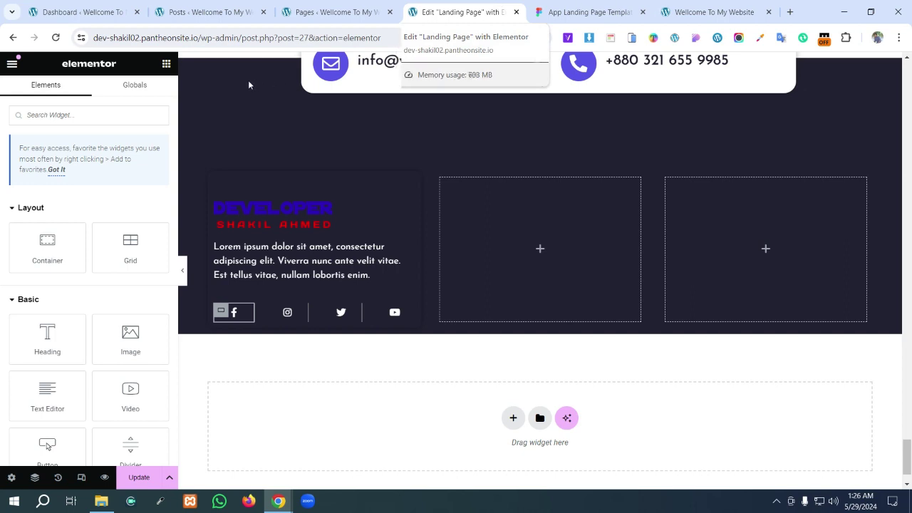
left_click(586, 20)
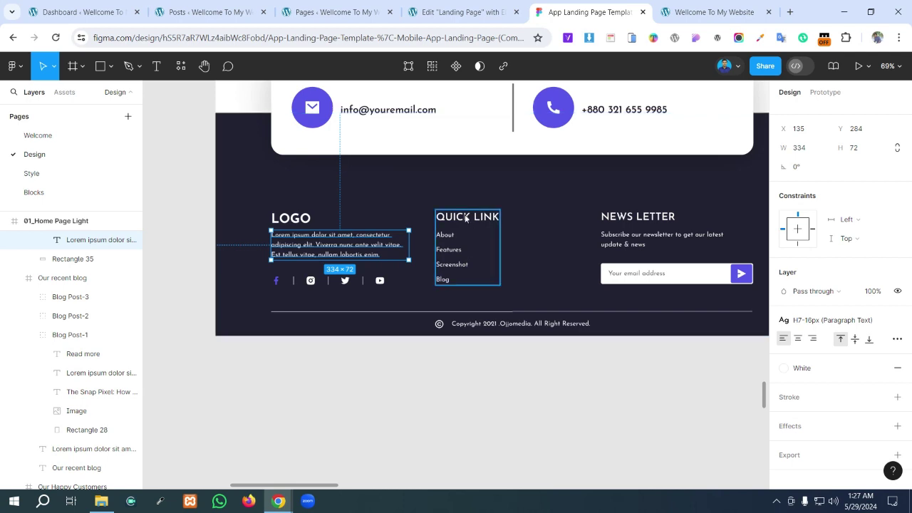
double_click(466, 218)
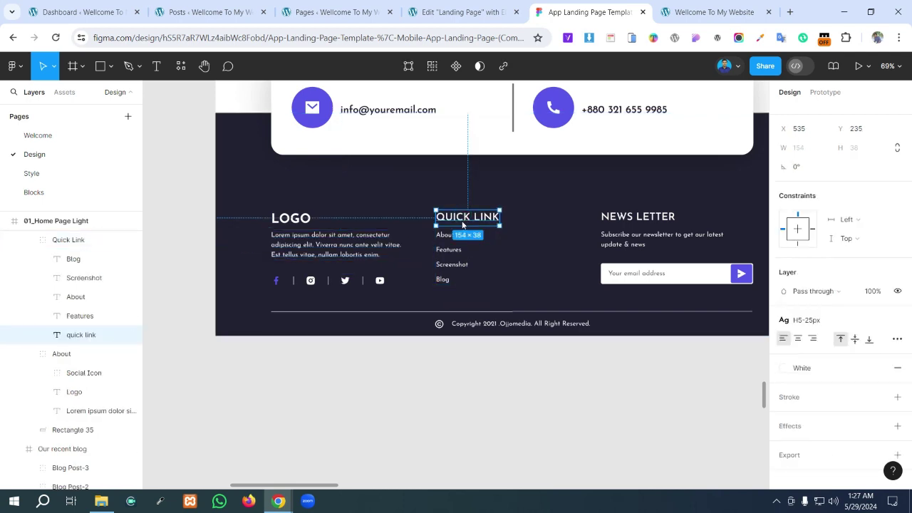
double_click(463, 221)
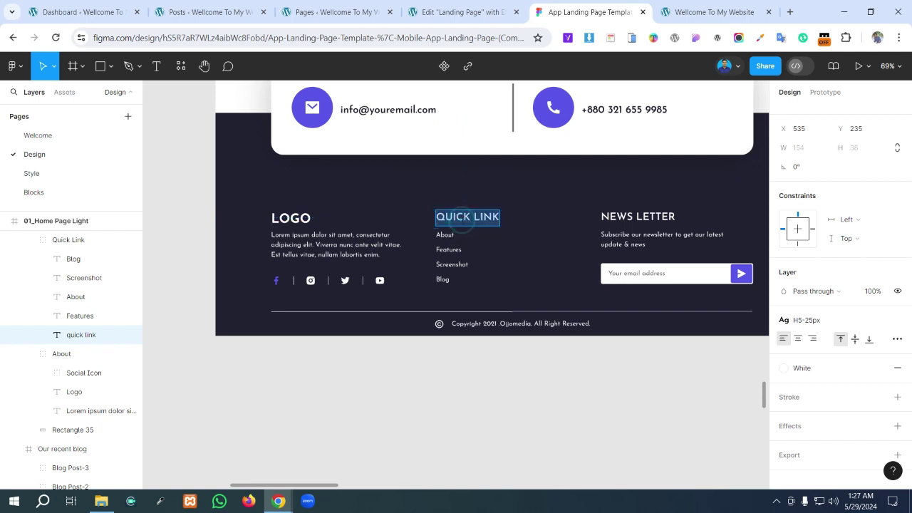
left_click(462, 12)
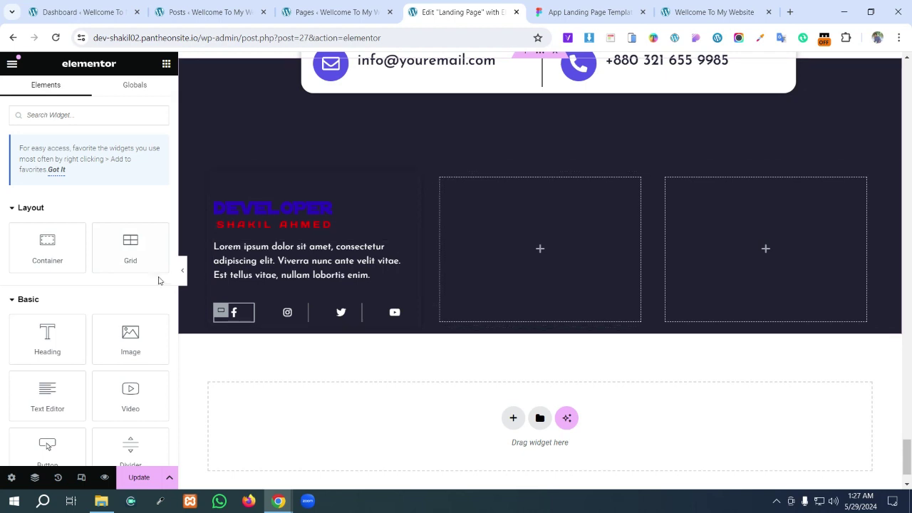
- Drop a heading into the middle footer column and change its text to 'quick link'
left_click_drag(47, 341, 552, 273)
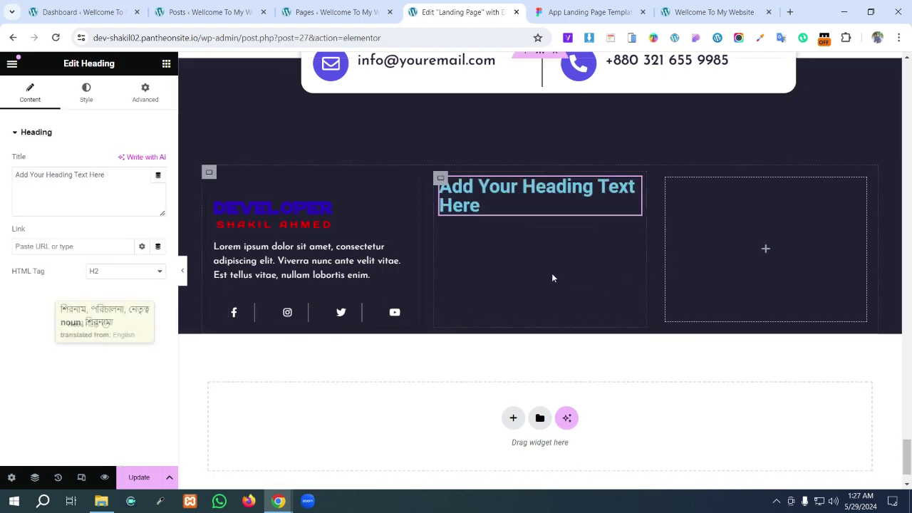
left_click_drag(114, 182, 3, 191)
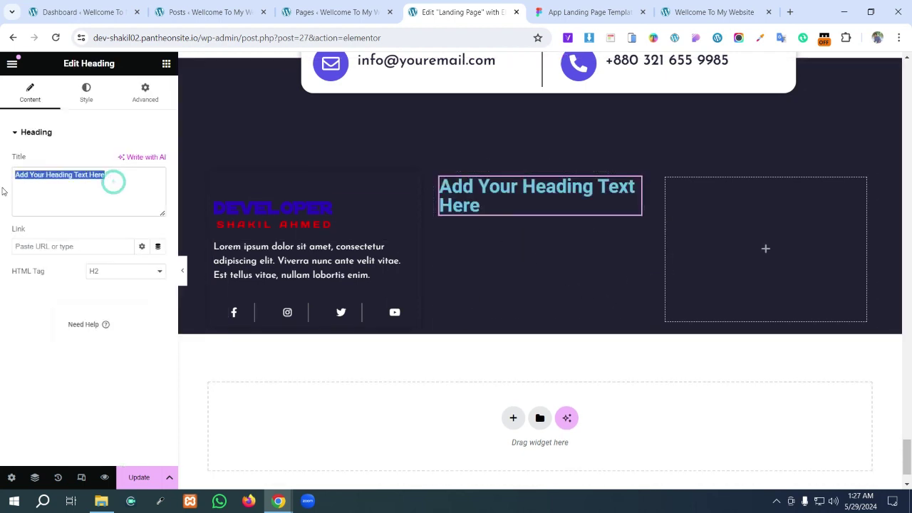
type("quick link")
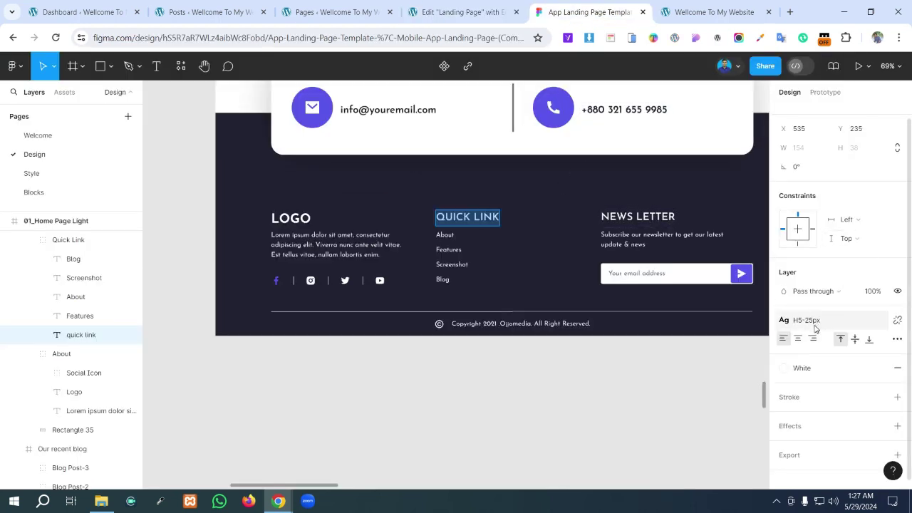
- Clear the heading's blue text colour so it shows white
left_click(459, 12)
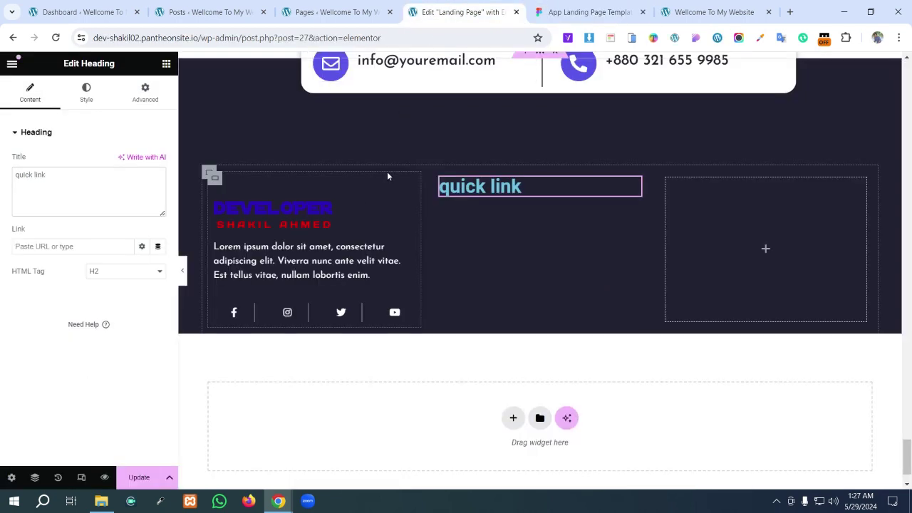
left_click(87, 92)
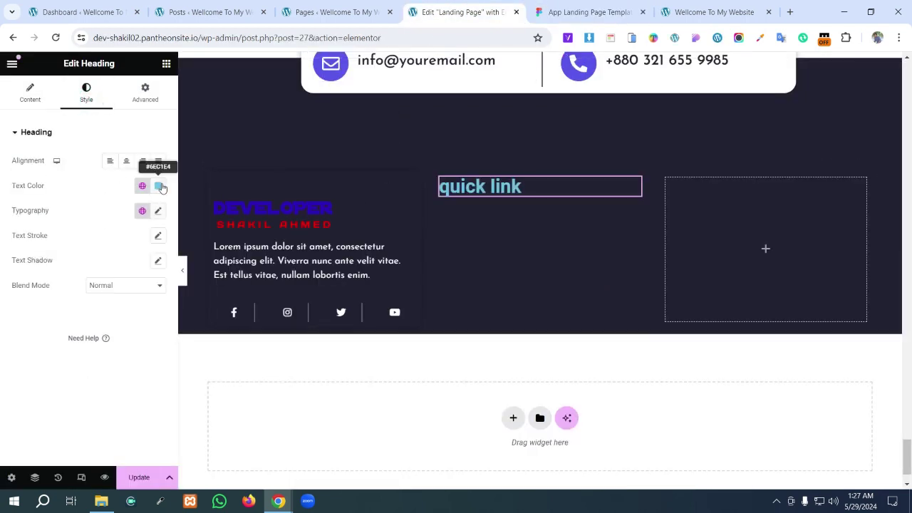
left_click(160, 186)
key("BackSpace")
left_click(111, 219)
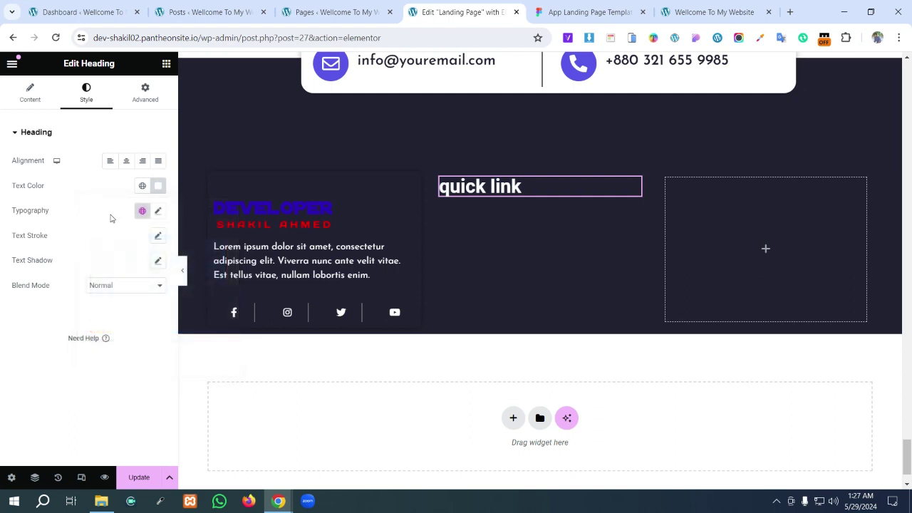
- Set the heading typography to Josefin Sans, size 25, with uppercase transform
left_click(159, 212)
left_click(120, 268)
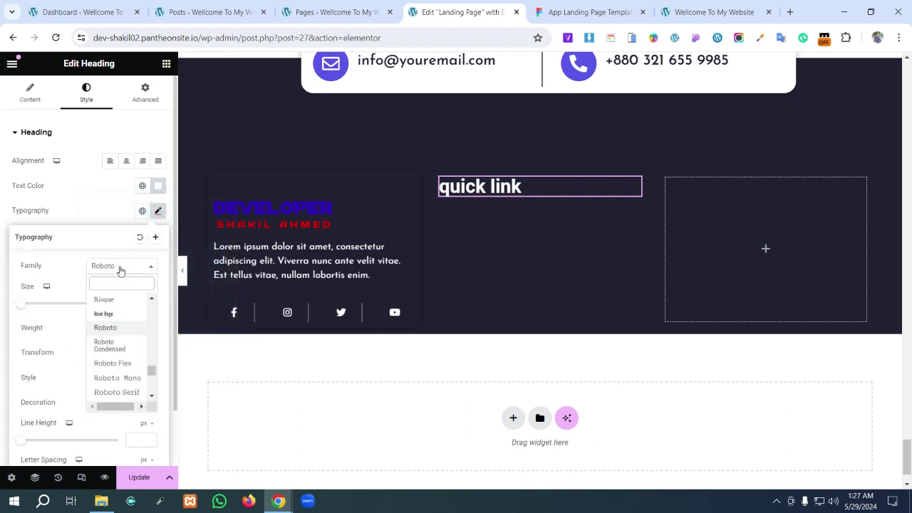
type("jos")
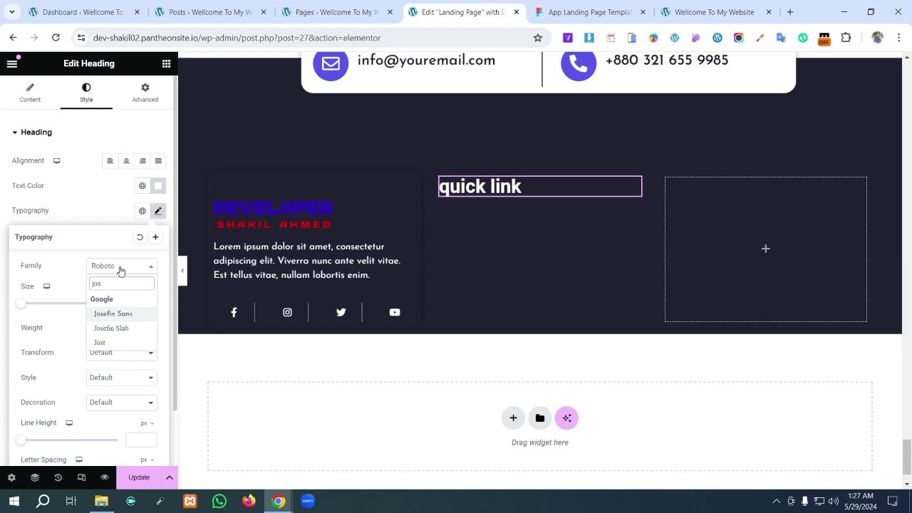
key("Return")
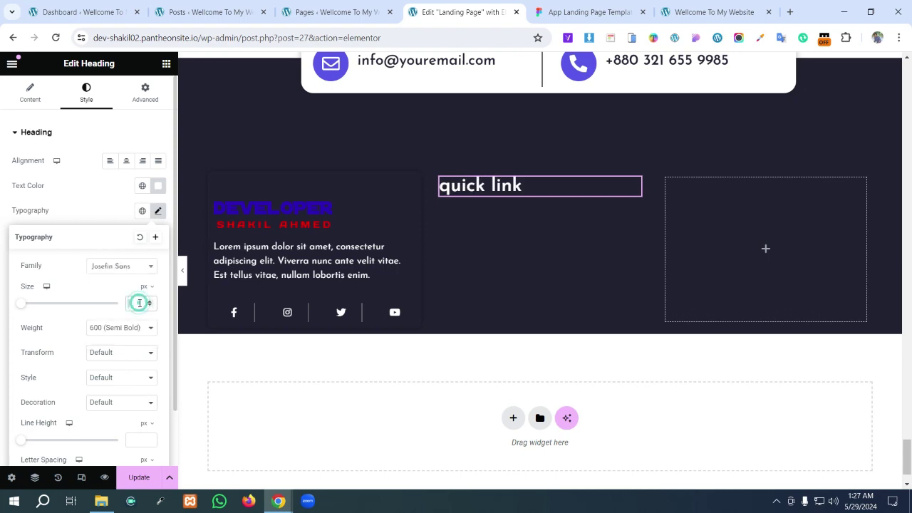
type("25")
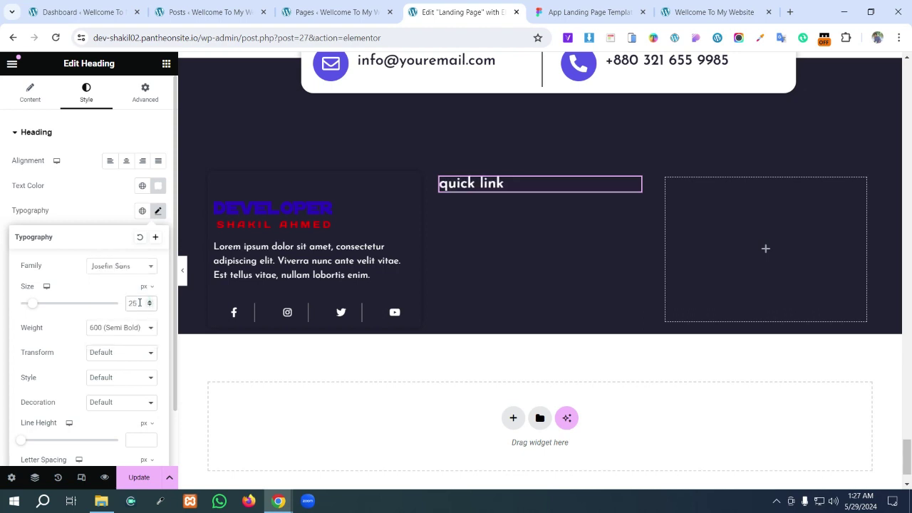
left_click(585, 13)
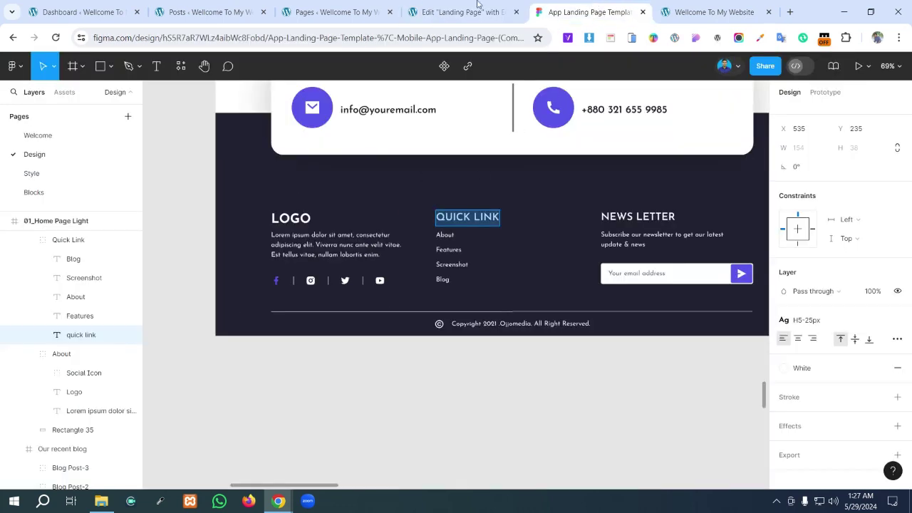
left_click(479, 8)
left_click(123, 354)
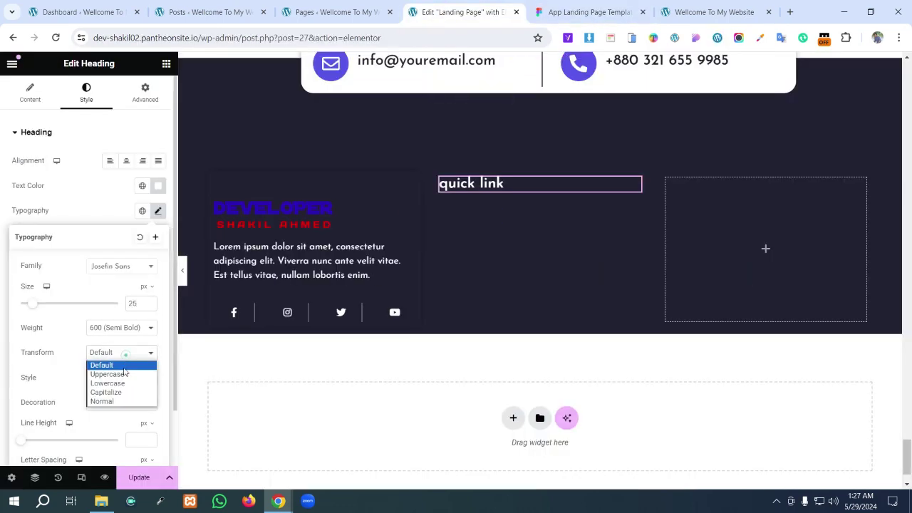
left_click(114, 373)
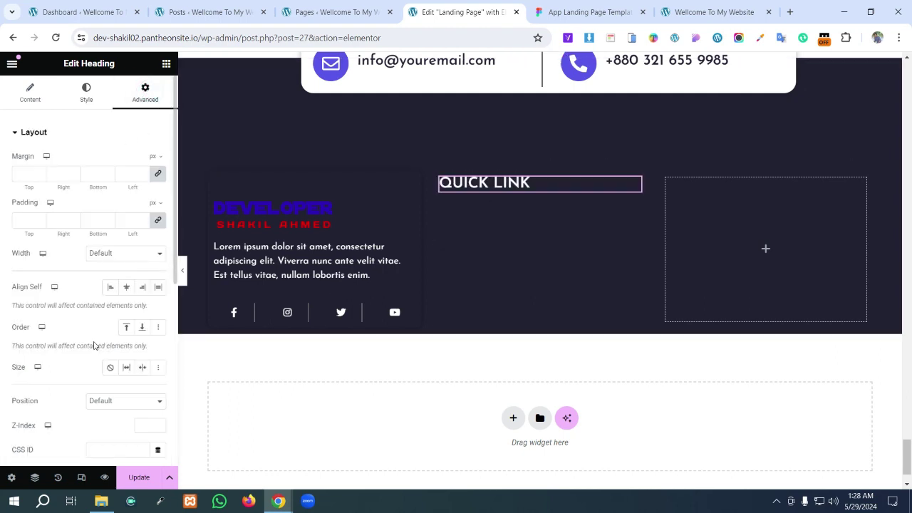
- Search the widgets for 'lis' and drop an Icon List under the QUICK LINK heading
scroll(107, 309, "down", 3)
scroll(107, 306, "up", 3)
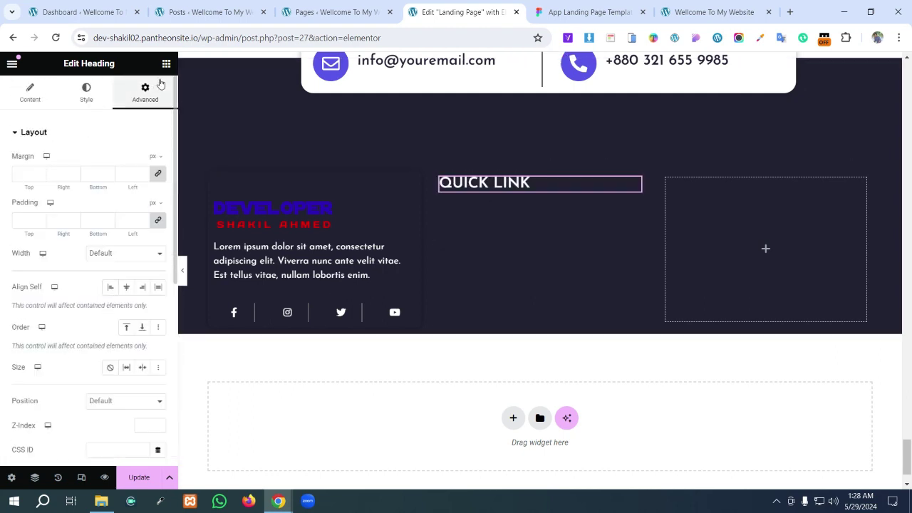
left_click(164, 66)
scroll(80, 325, "down", 3)
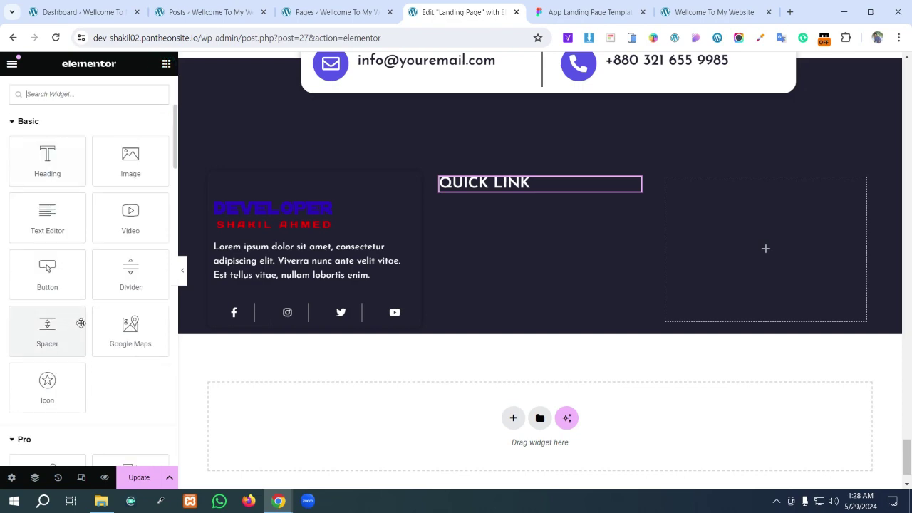
scroll(80, 323, "down", 8)
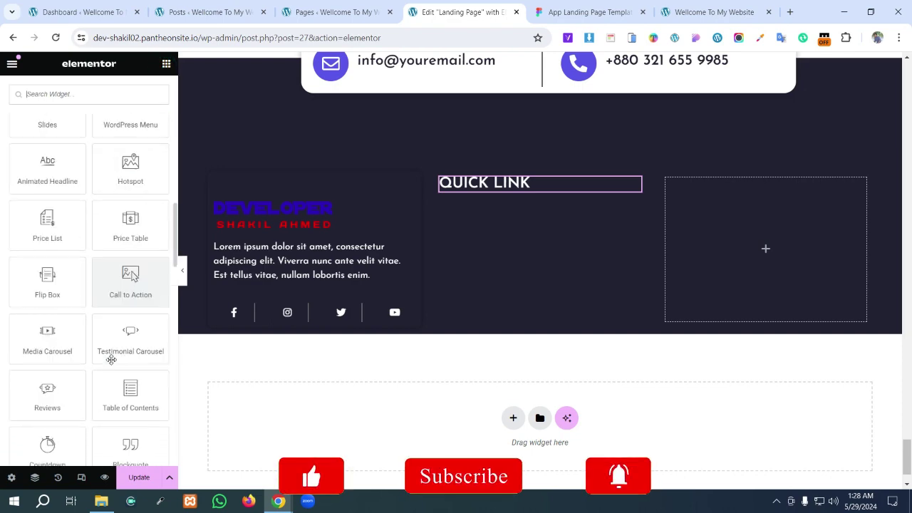
scroll(111, 359, "down", 10)
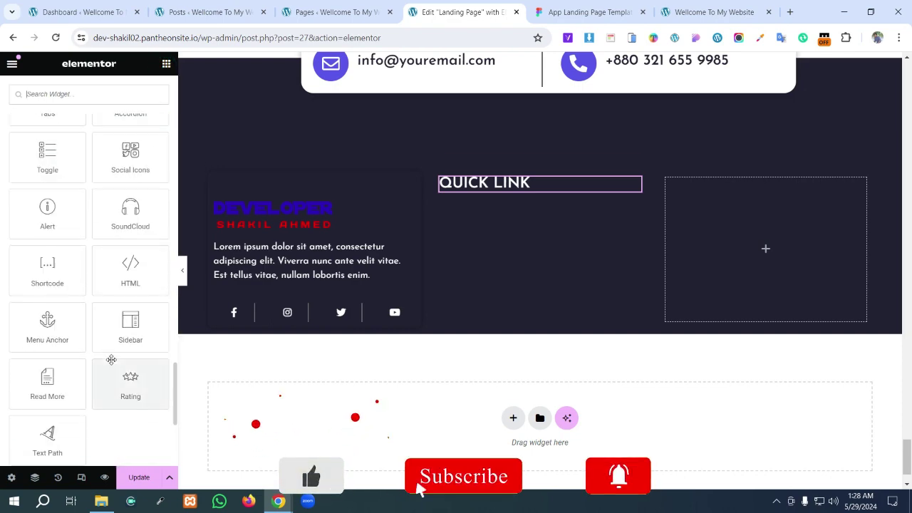
scroll(102, 214, "up", 5)
scroll(97, 208, "up", 4)
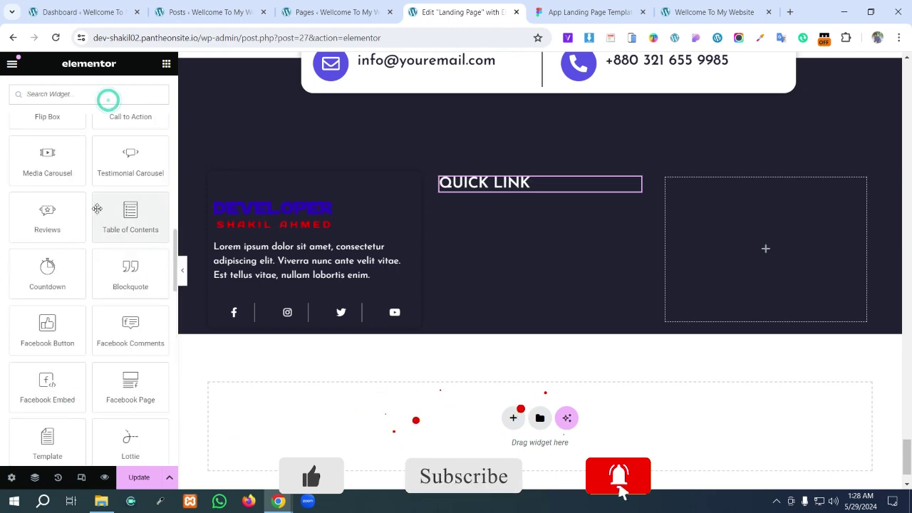
scroll(95, 203, "up", 10)
scroll(90, 214, "down", 3)
scroll(92, 222, "up", 4)
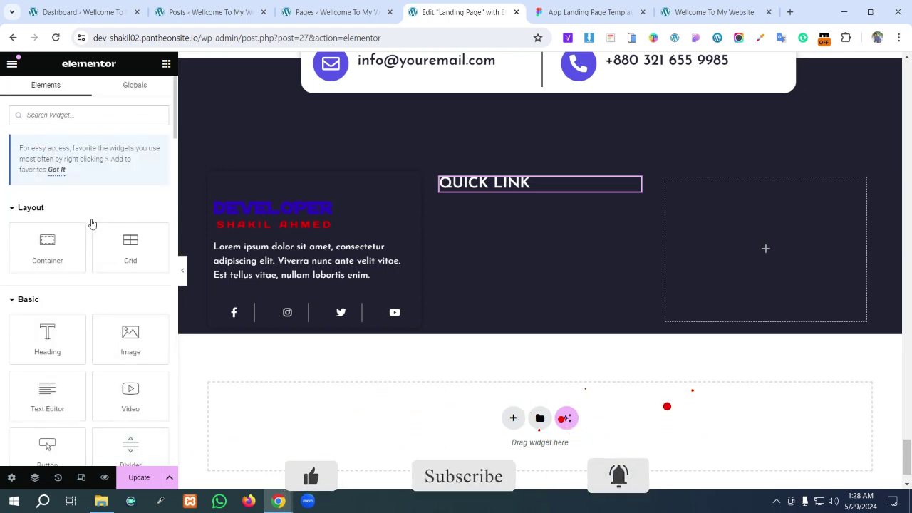
type("lis")
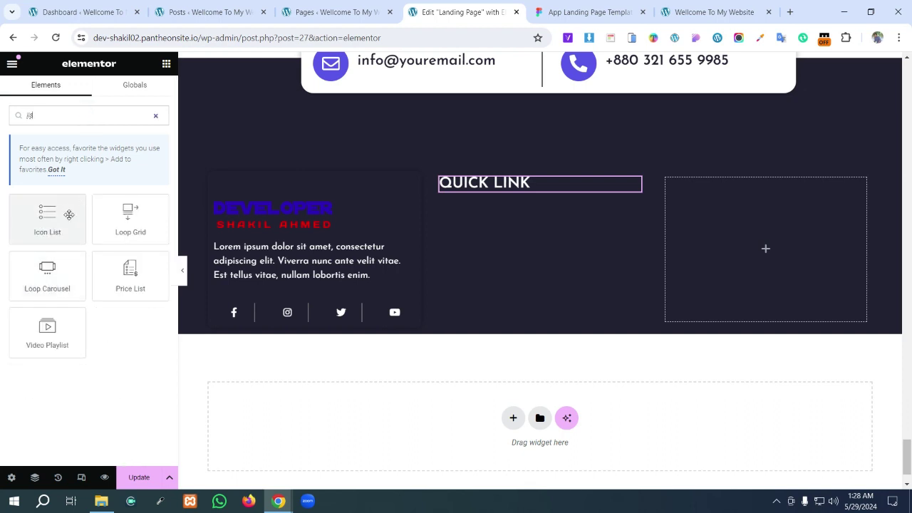
left_click_drag(51, 226, 528, 193)
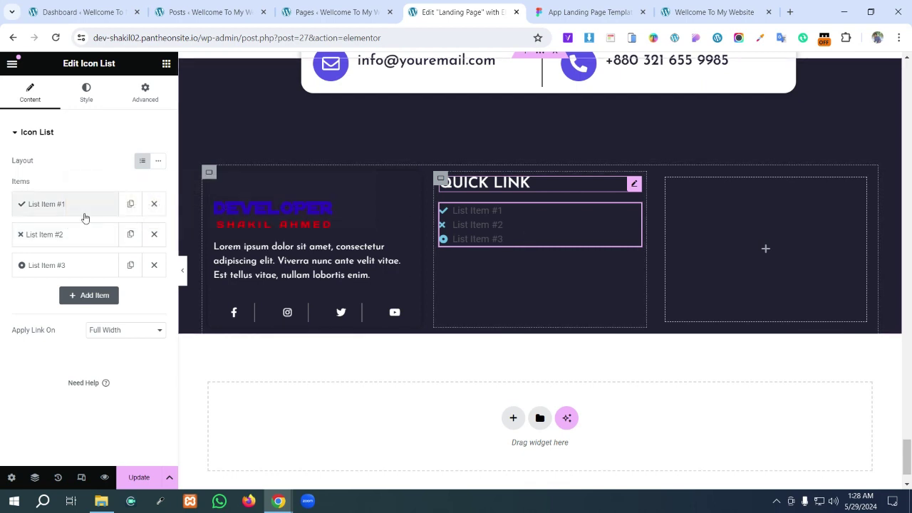
left_click(64, 206)
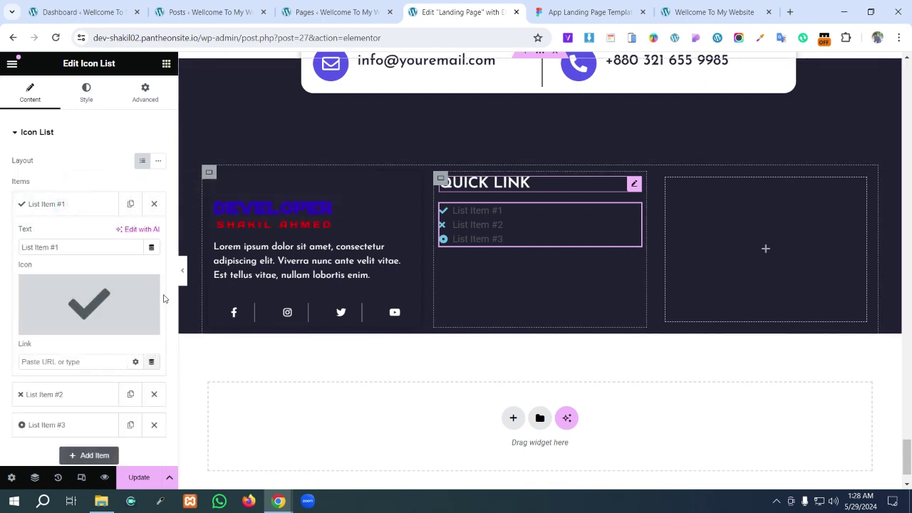
- Delete the icon from each of the three list items, one after another
mouse_move(137, 324)
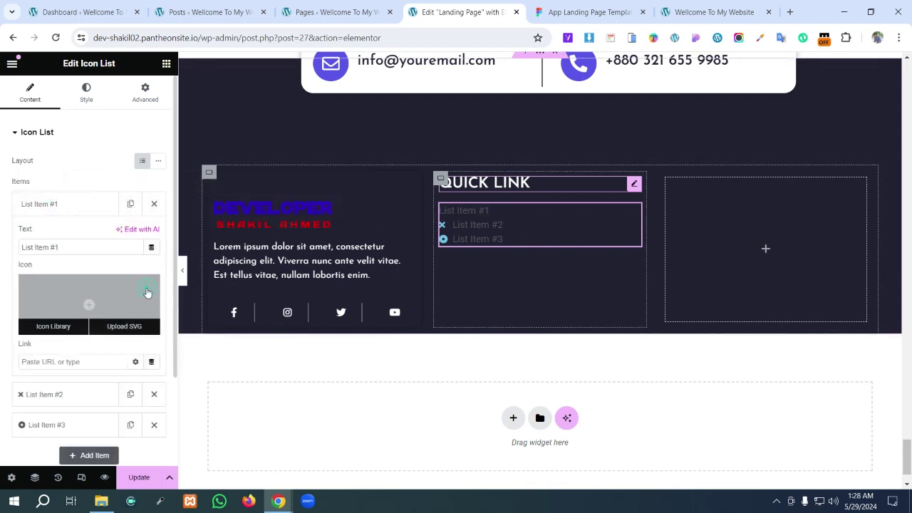
left_click(148, 288)
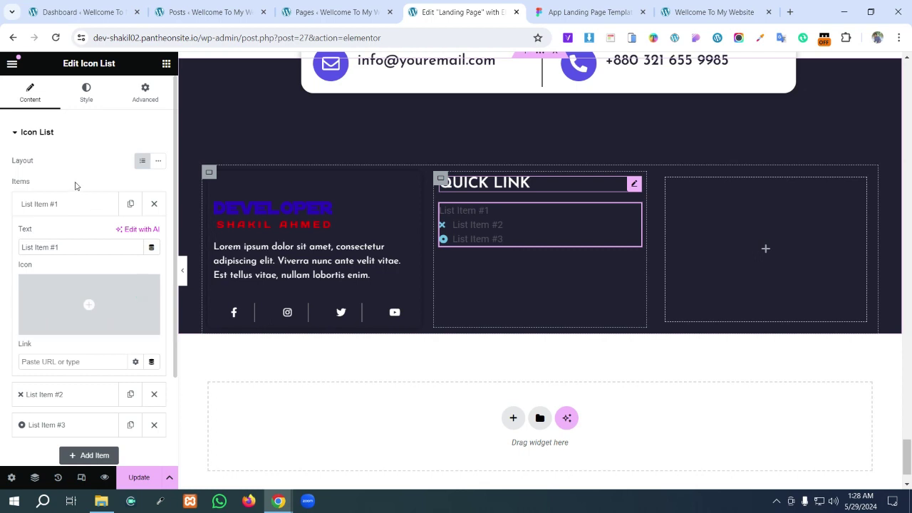
left_click(65, 399)
mouse_move(114, 356)
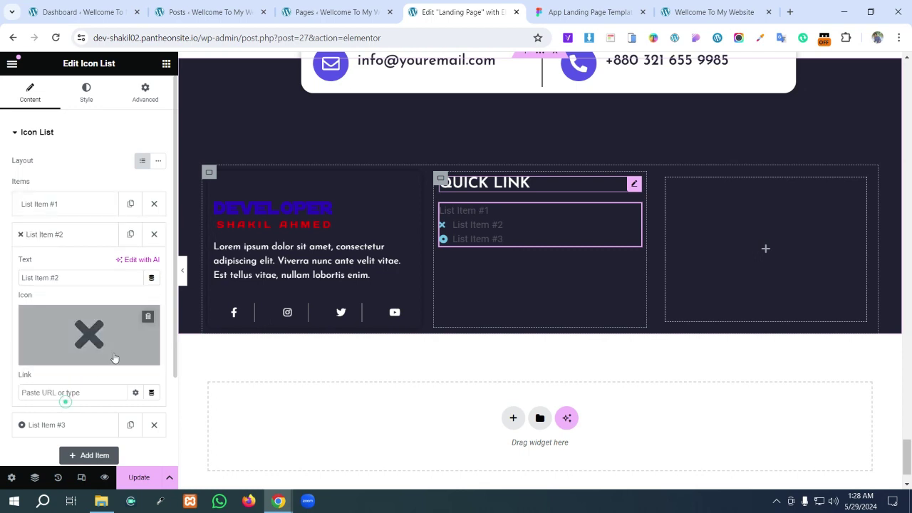
left_click(148, 318)
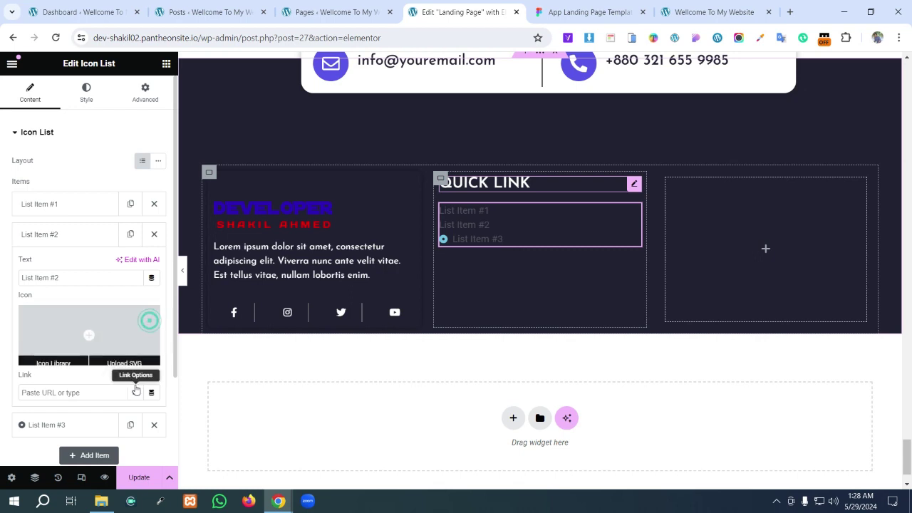
left_click(78, 425)
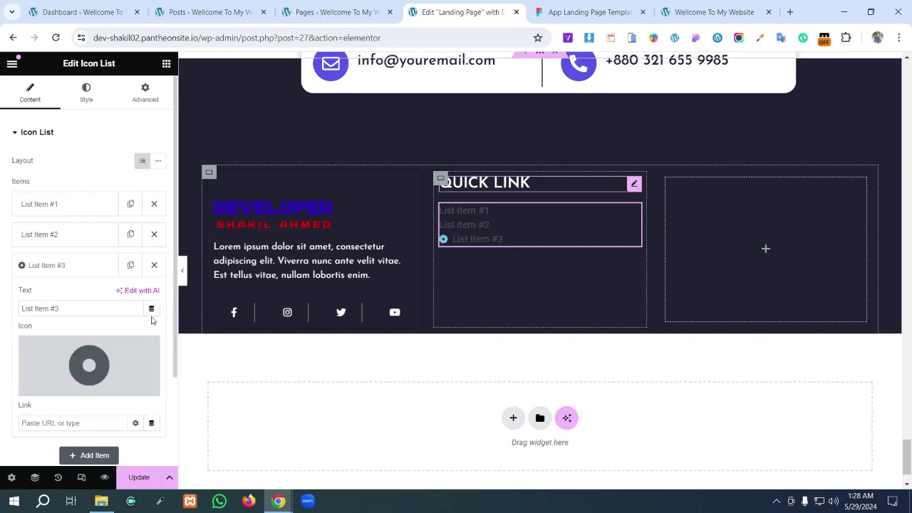
left_click(151, 348)
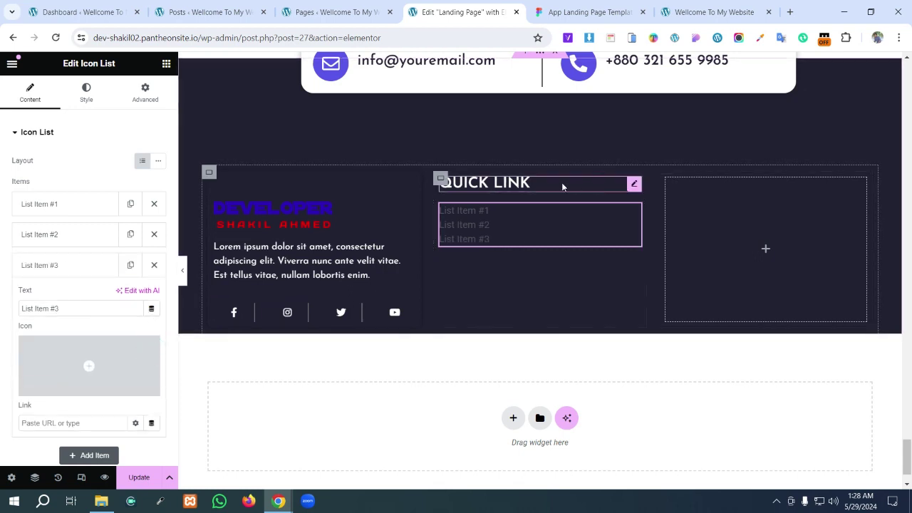
left_click(586, 12)
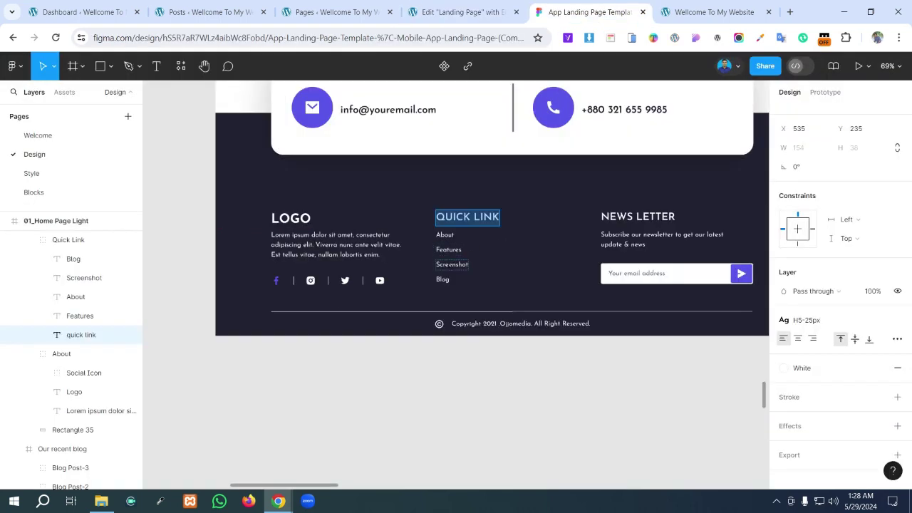
left_click(76, 296)
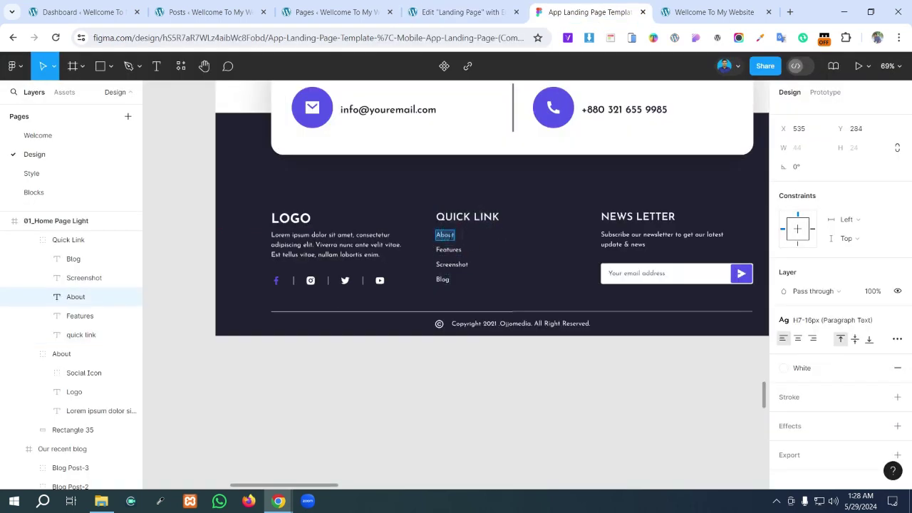
left_click(80, 316)
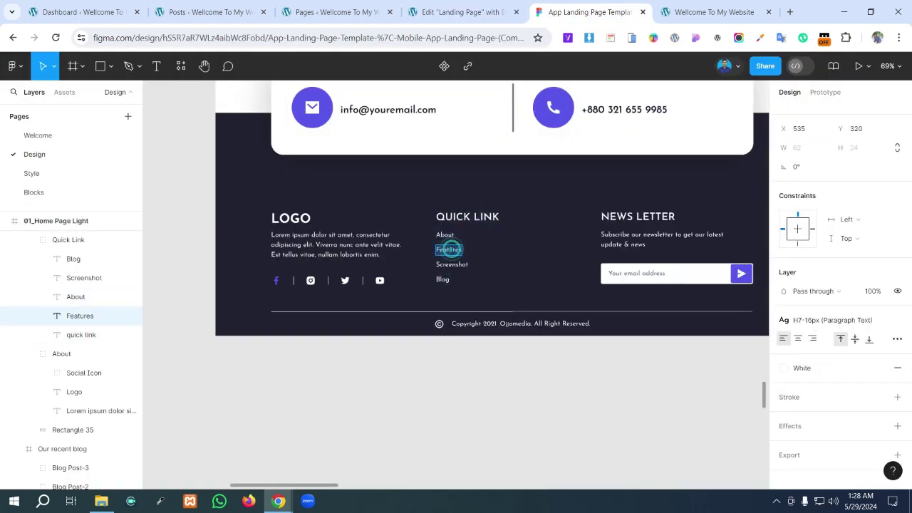
left_click(453, 265)
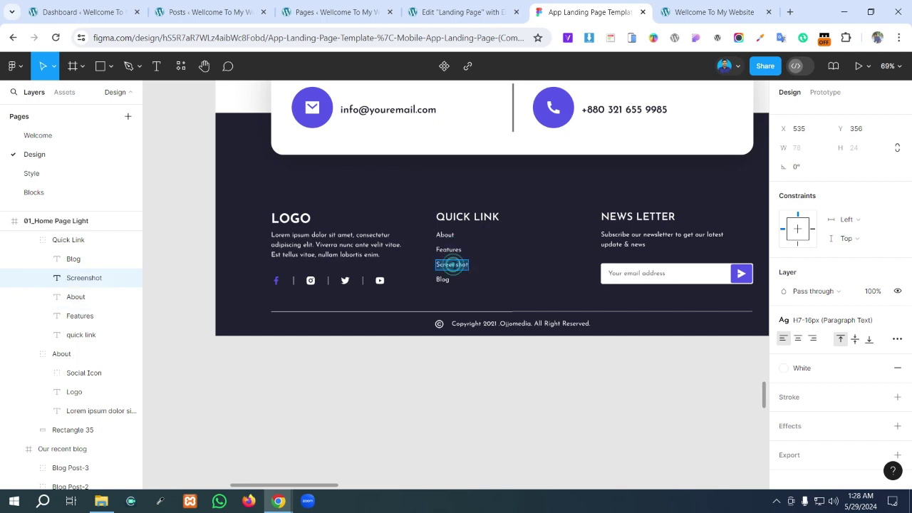
left_click(443, 279)
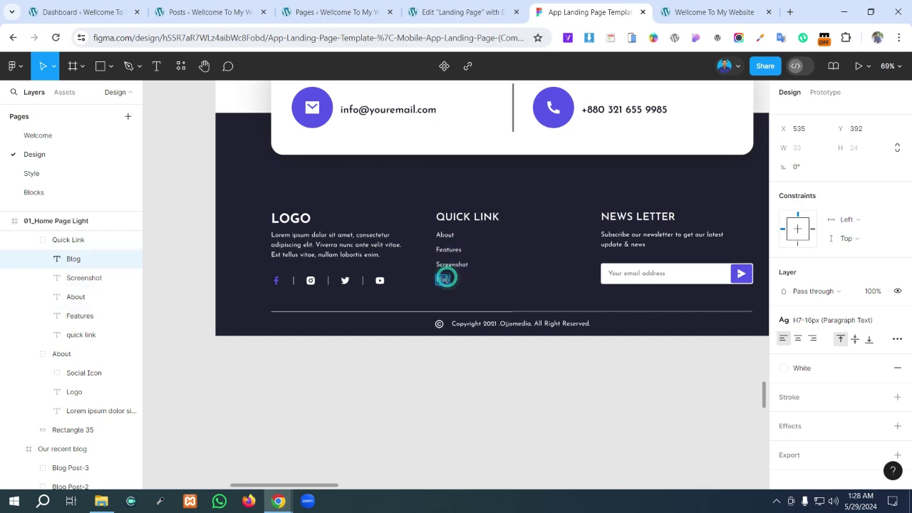
left_click(463, 13)
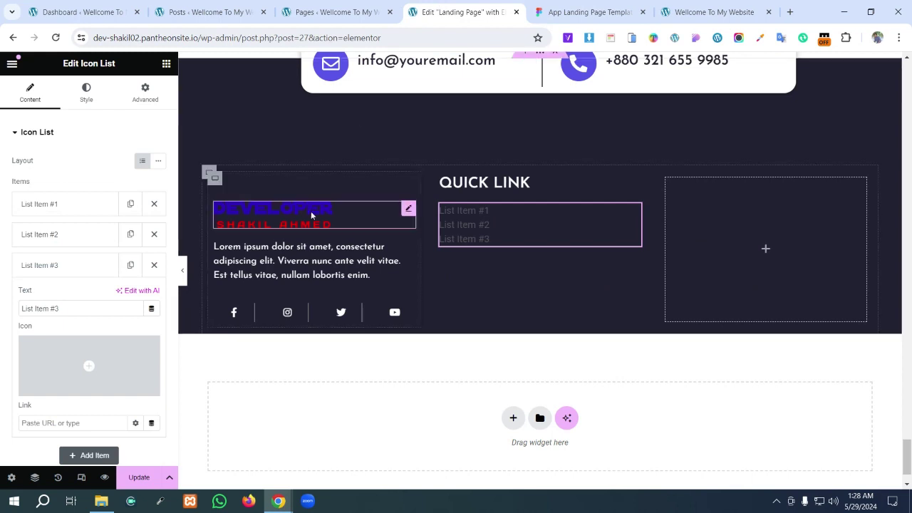
- Paste About and Features as the first two list entries from clipboard history
left_click(93, 207)
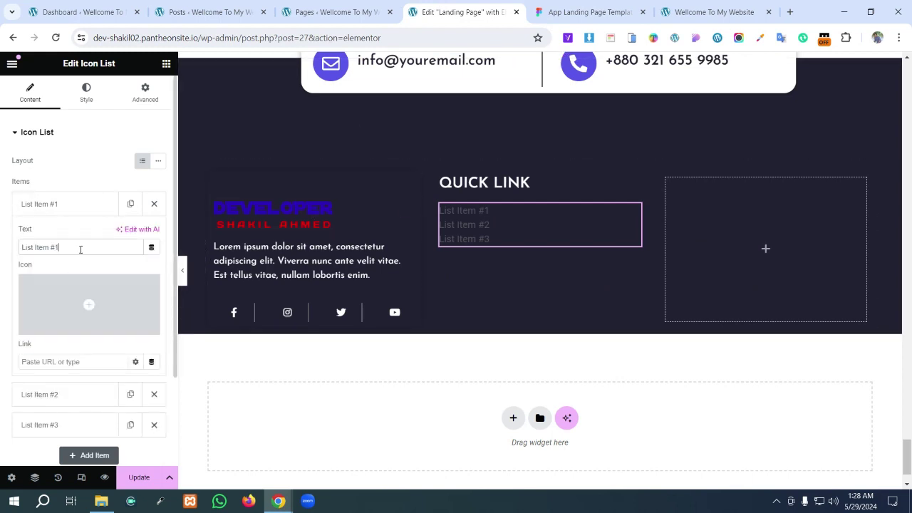
left_click_drag(92, 247, 2, 261)
key("super+v")
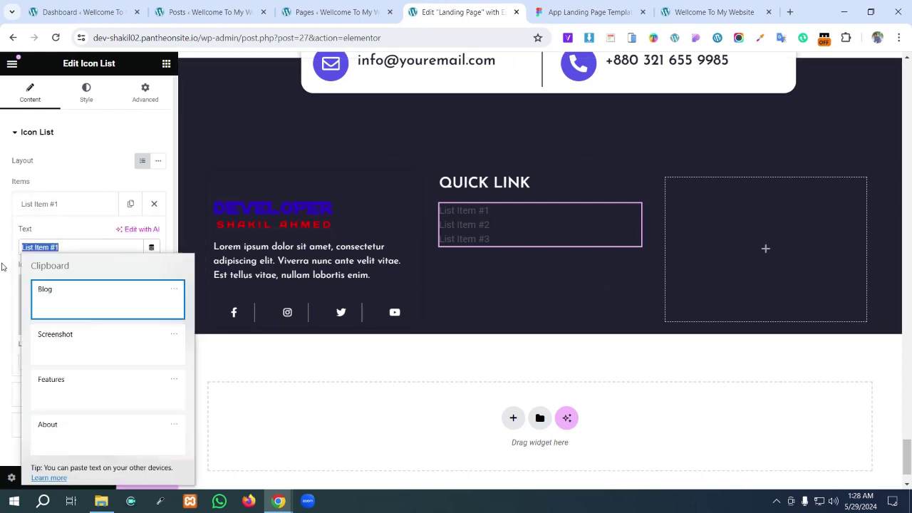
left_click(80, 421)
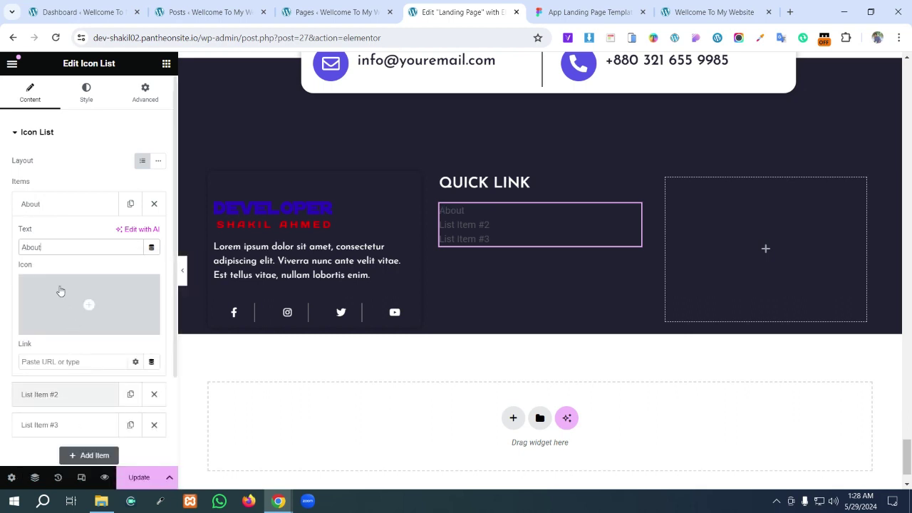
left_click(55, 396)
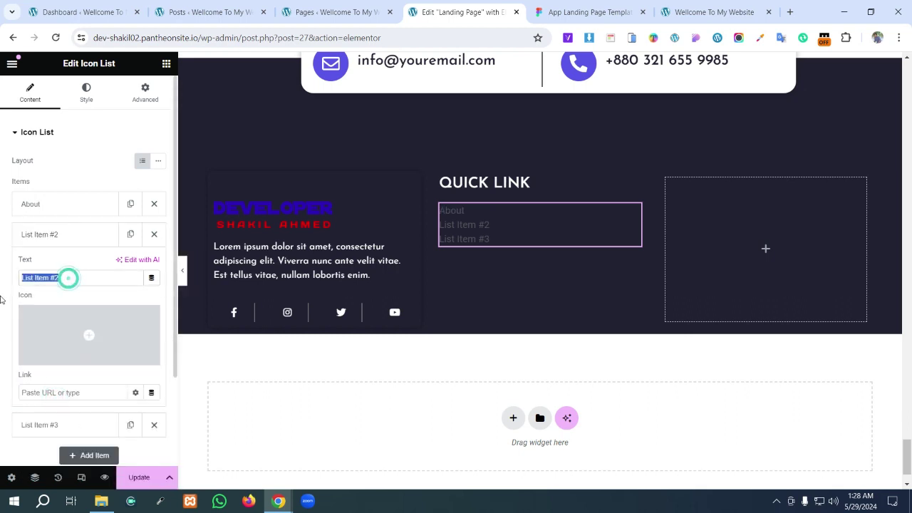
key("super+v")
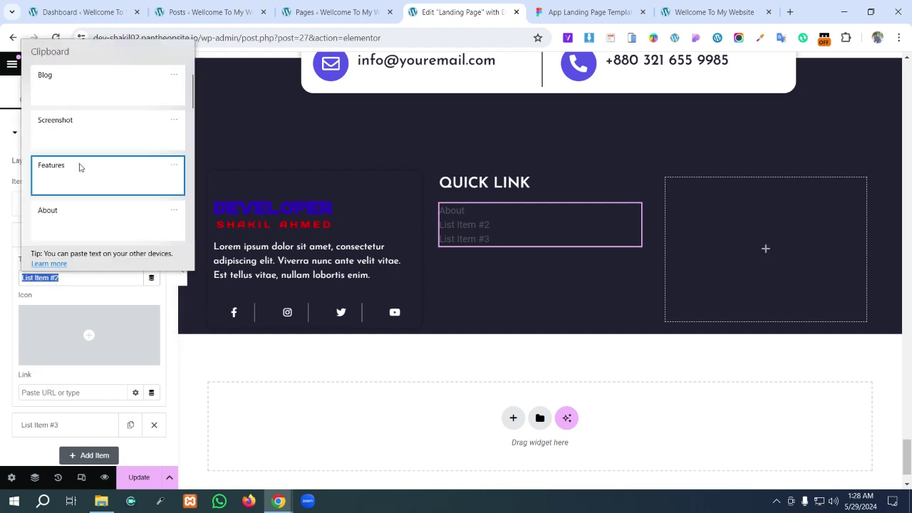
left_click(77, 165)
- Replace the third entry's placeholder text with Screenshot
scroll(71, 311, "down", 2)
left_click(71, 311)
left_click(71, 310)
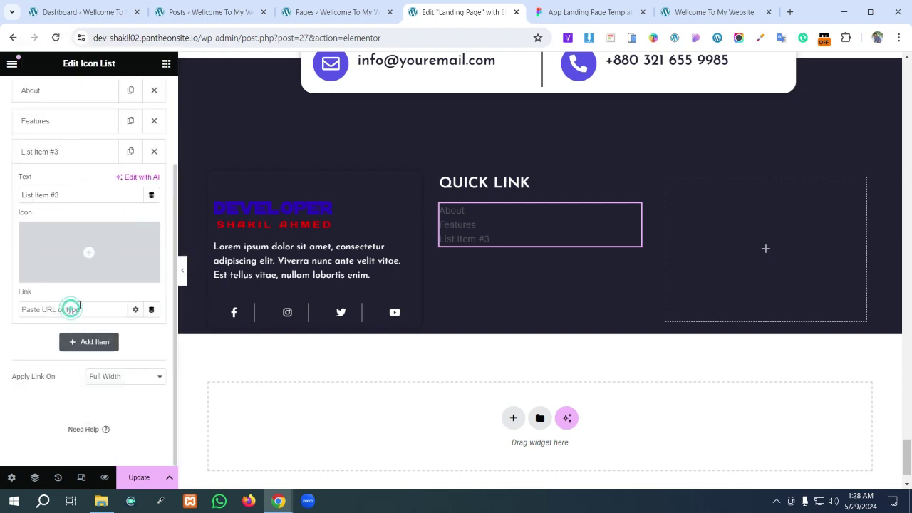
triple_click(79, 198)
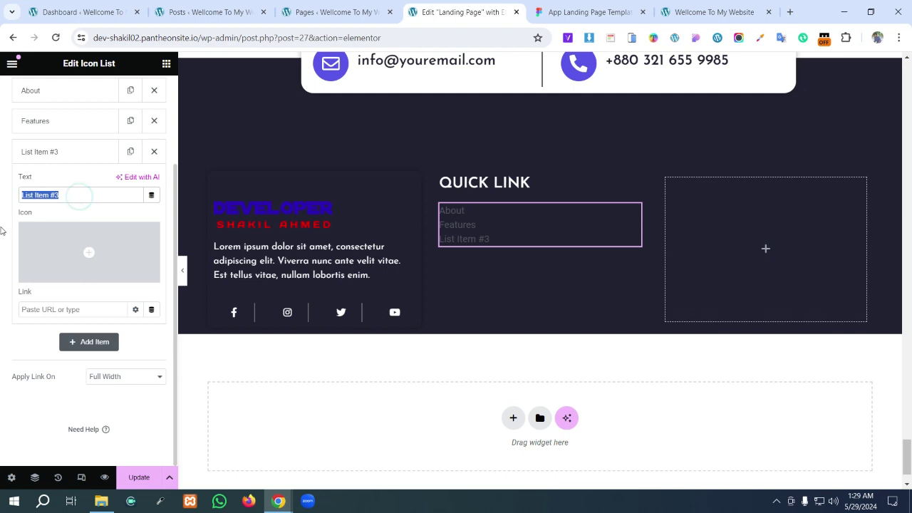
key("super+v")
left_click(73, 300)
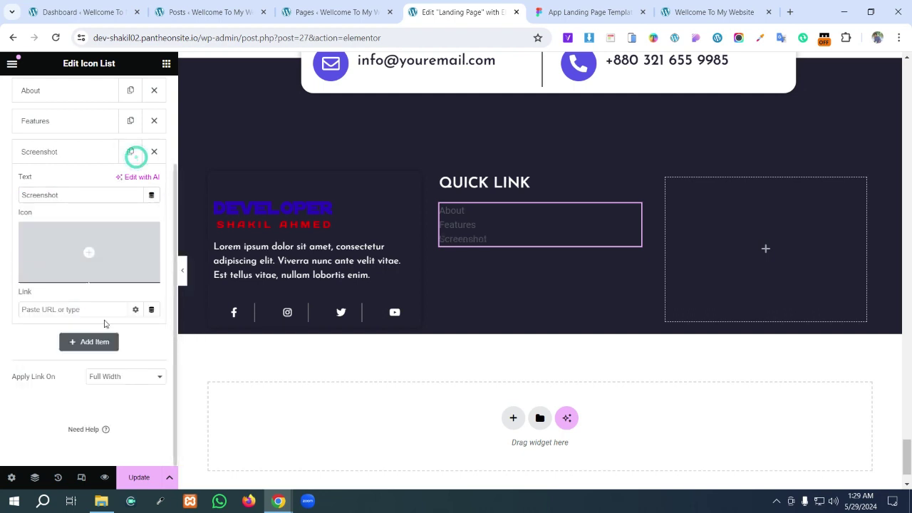
- Add a fourth entry with its check icon removed and text Blog
scroll(97, 327, "up", 2)
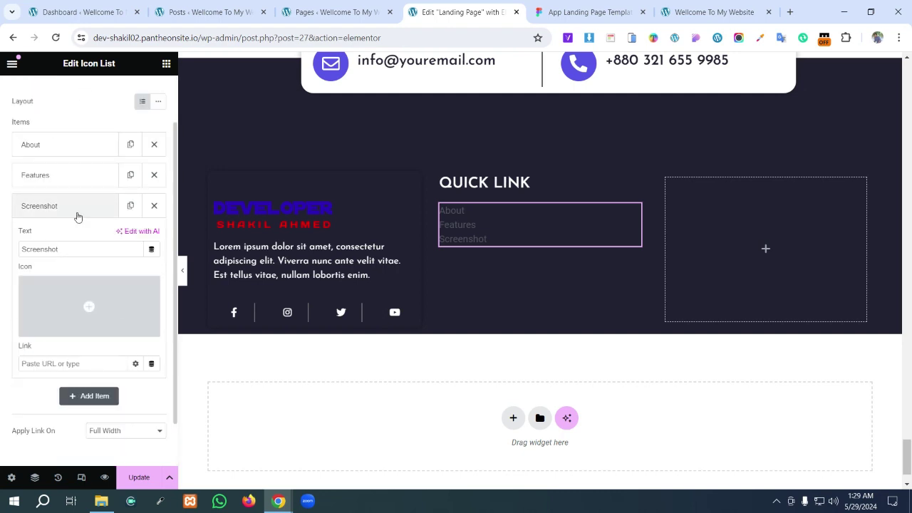
scroll(75, 238, "down", 2)
mouse_move(83, 283)
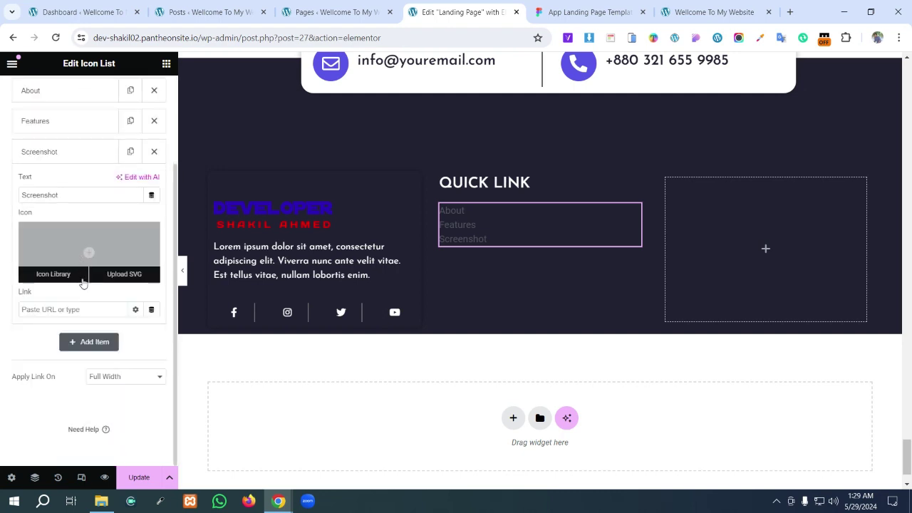
left_click(92, 343)
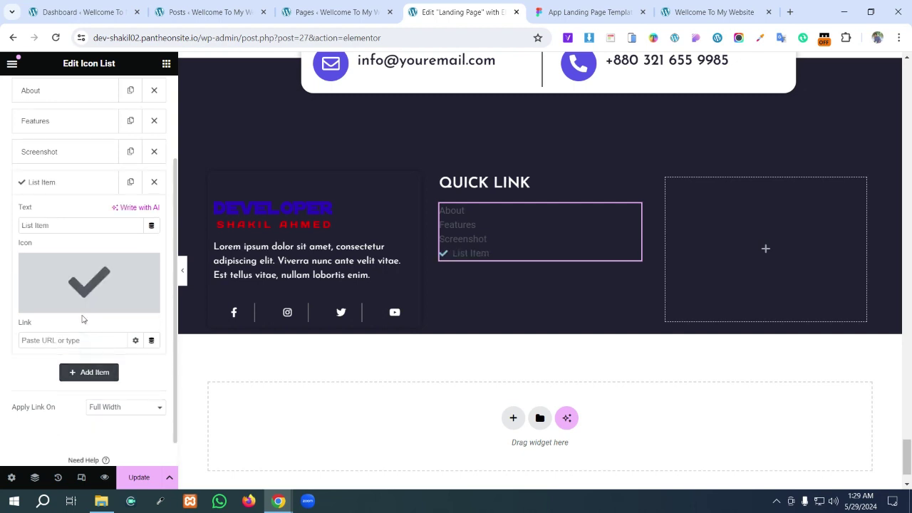
left_click(149, 264)
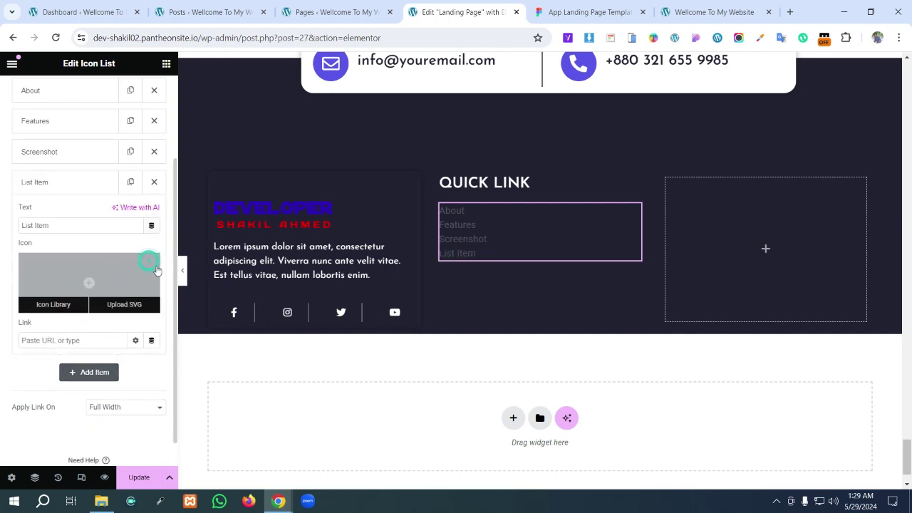
triple_click(77, 226)
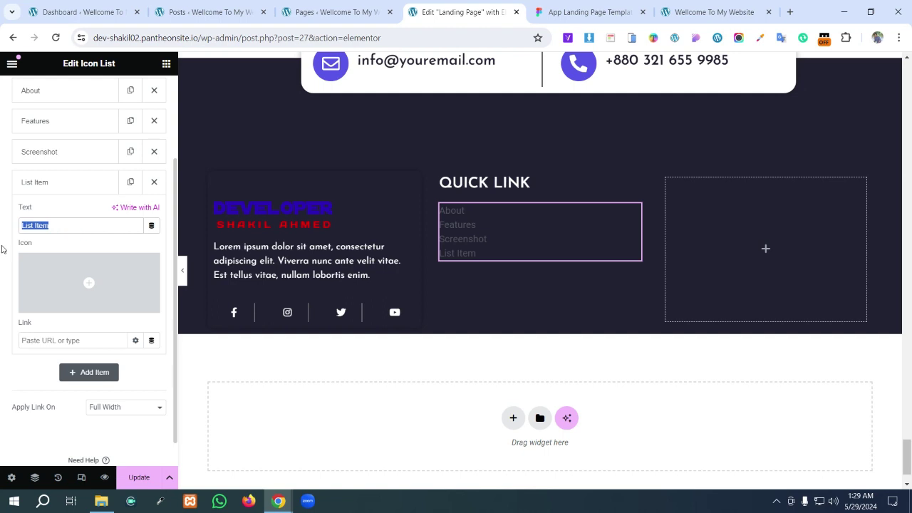
key("super+v")
left_click(62, 268)
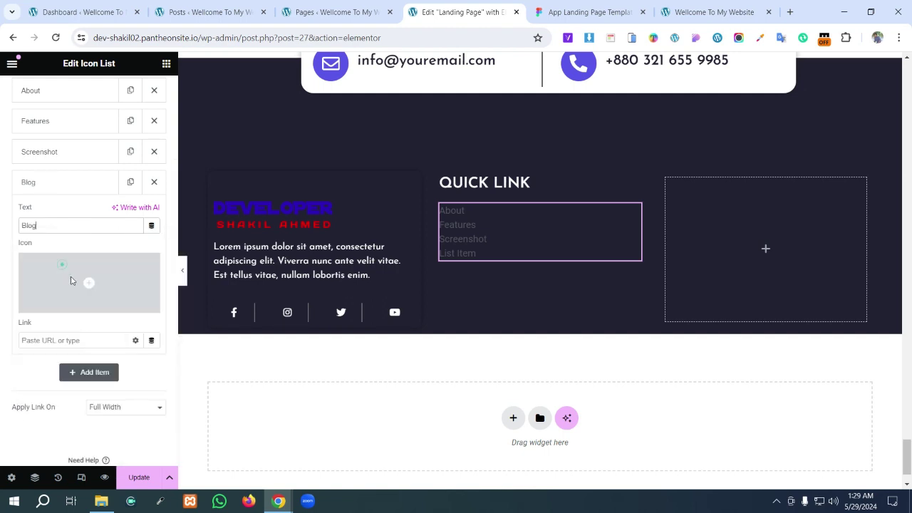
- Open the list's style settings and compare against the Figma footer design
scroll(107, 125, "up", 2)
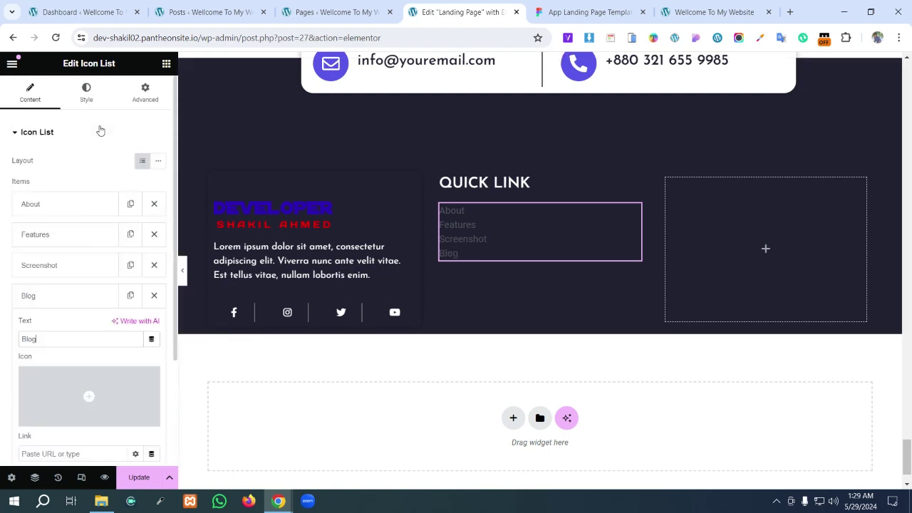
left_click(87, 99)
left_click(589, 12)
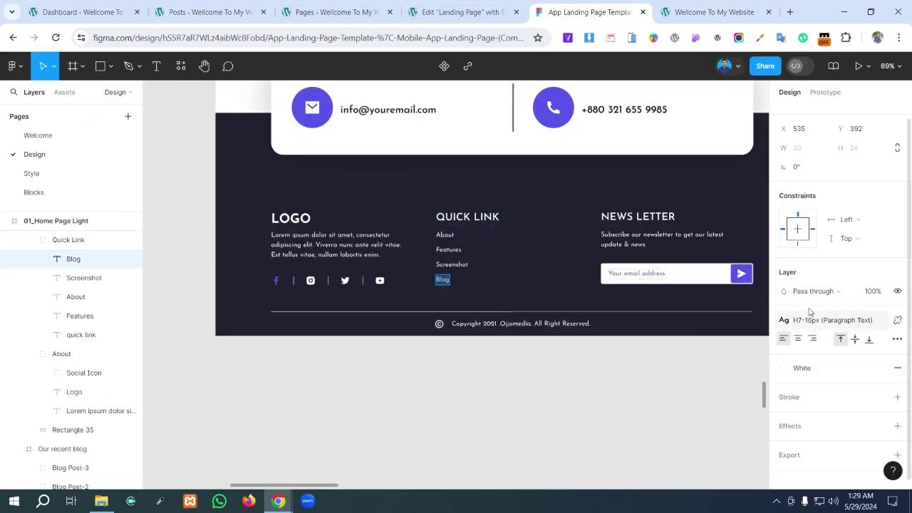
left_click(463, 12)
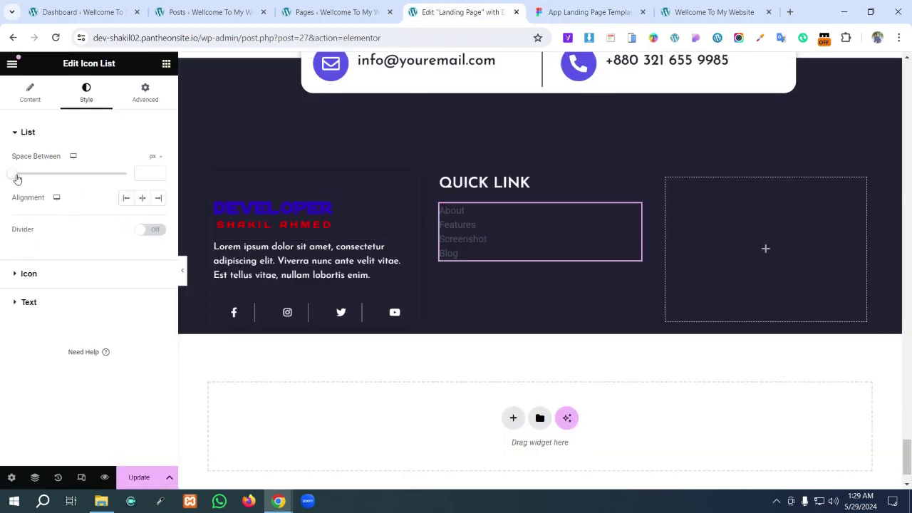
- Set the list's space between items to 6 px and the text colour to white
left_click_drag(18, 179, 28, 179)
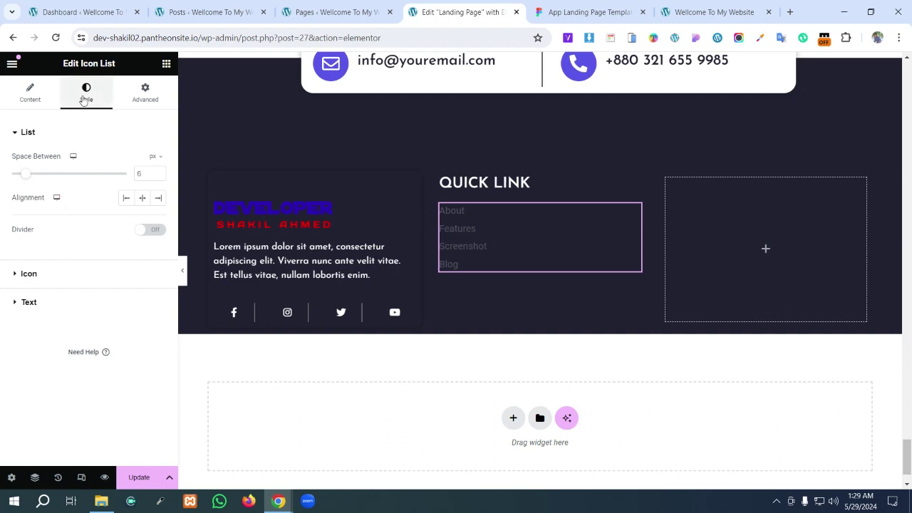
left_click(18, 305)
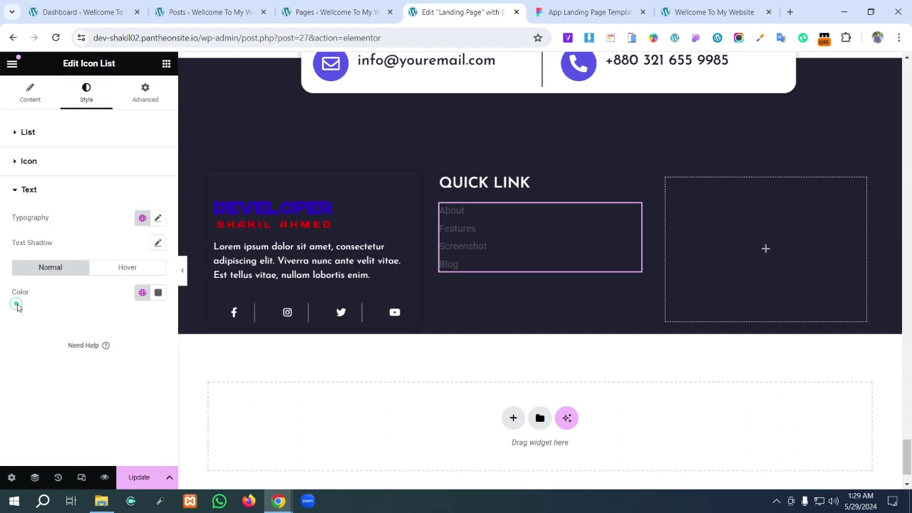
left_click(159, 295)
left_click_drag(153, 347, 91, 341)
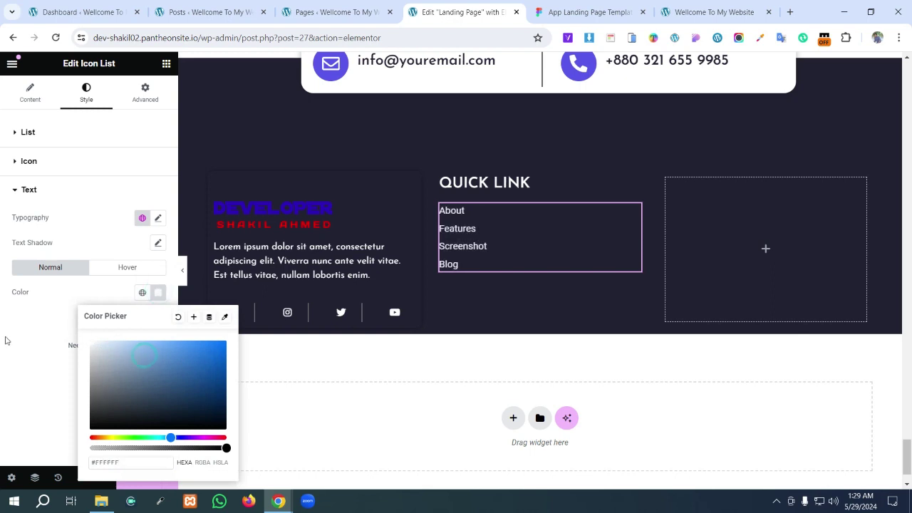
left_click(11, 351)
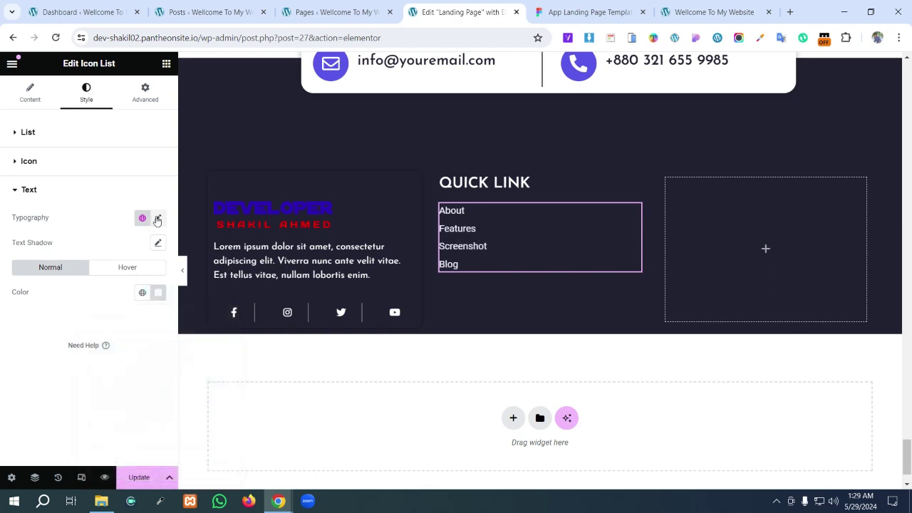
- Set the list text font to Josefin Sans at size 18, then view Figma
left_click(158, 219)
left_click(119, 275)
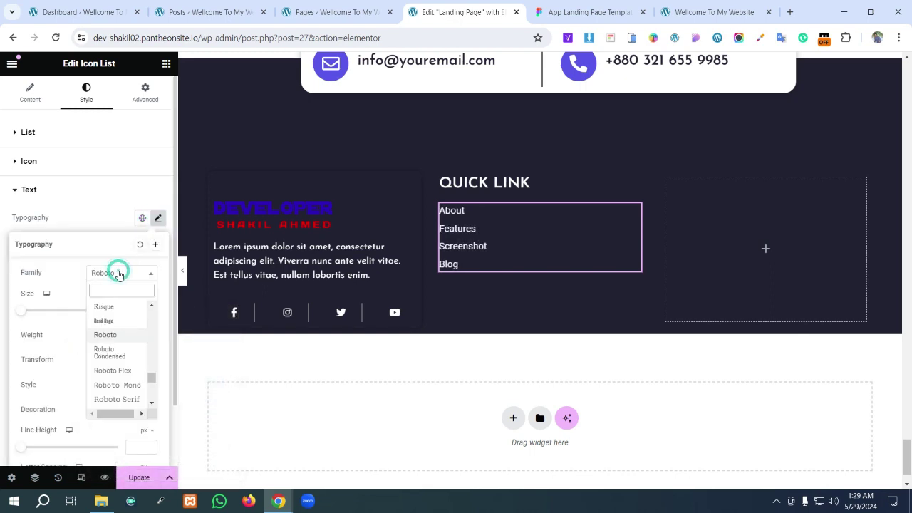
type("jo")
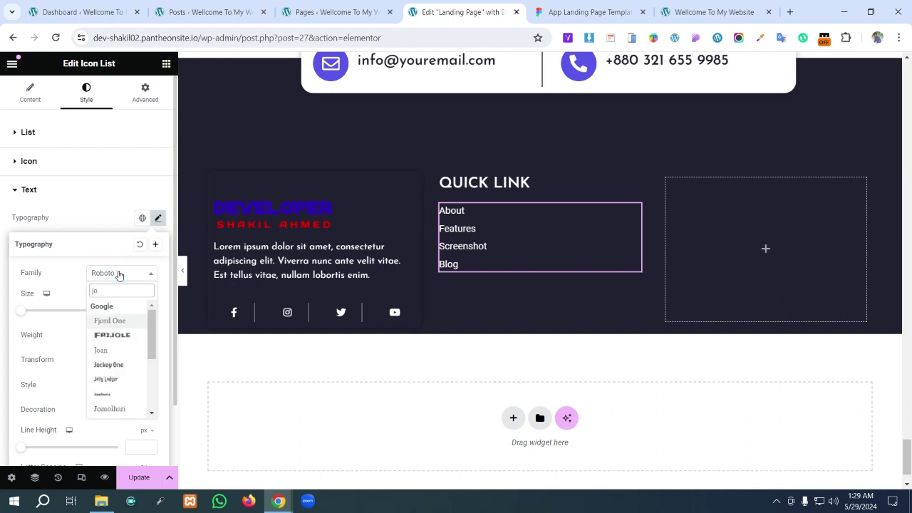
type("s")
key("Return")
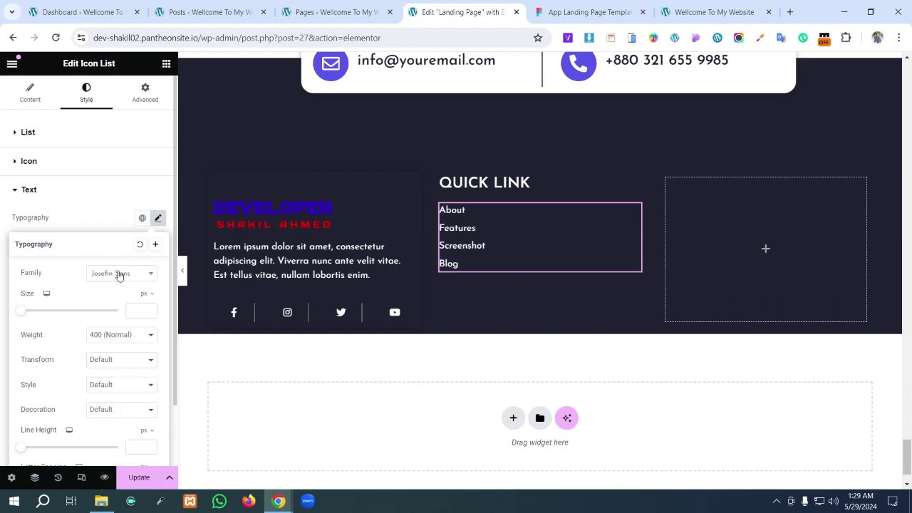
left_click(136, 309)
type("18")
left_click(588, 12)
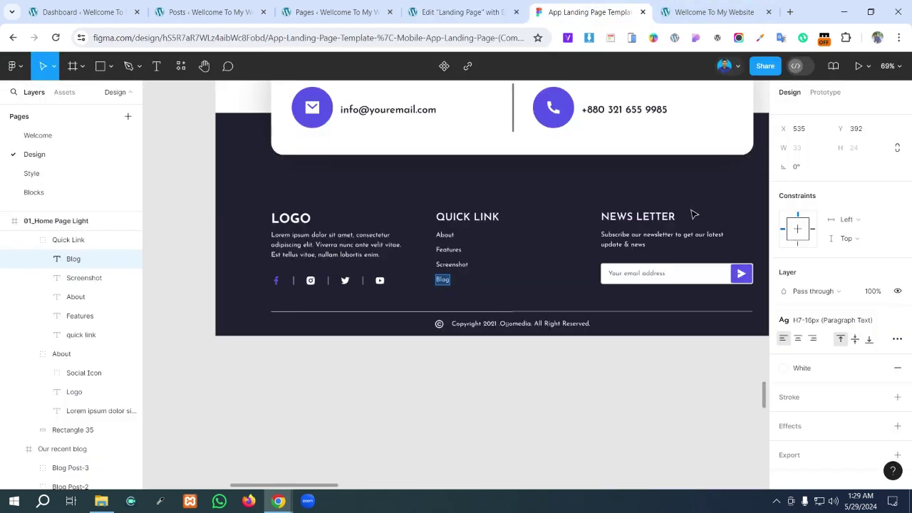
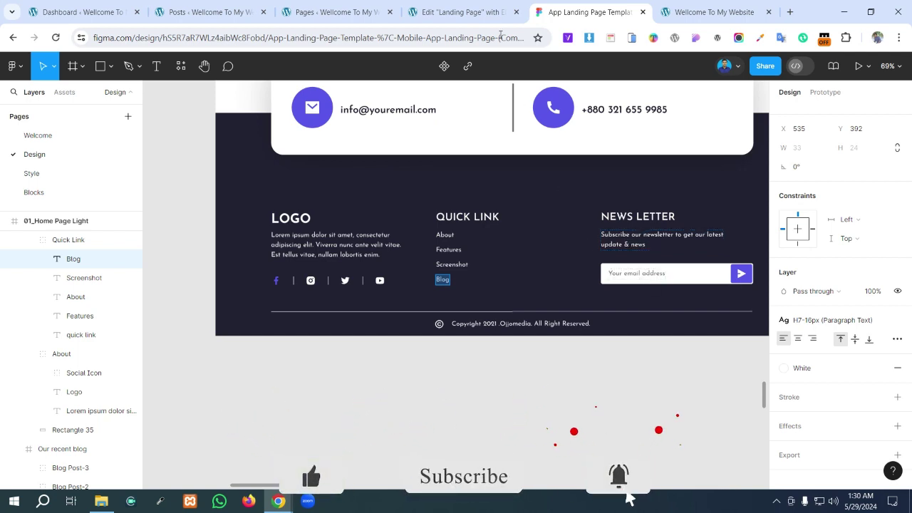
- Duplicate the QUICK LINK heading into the right footer column and rename it NEWS LETTER
left_click(463, 13)
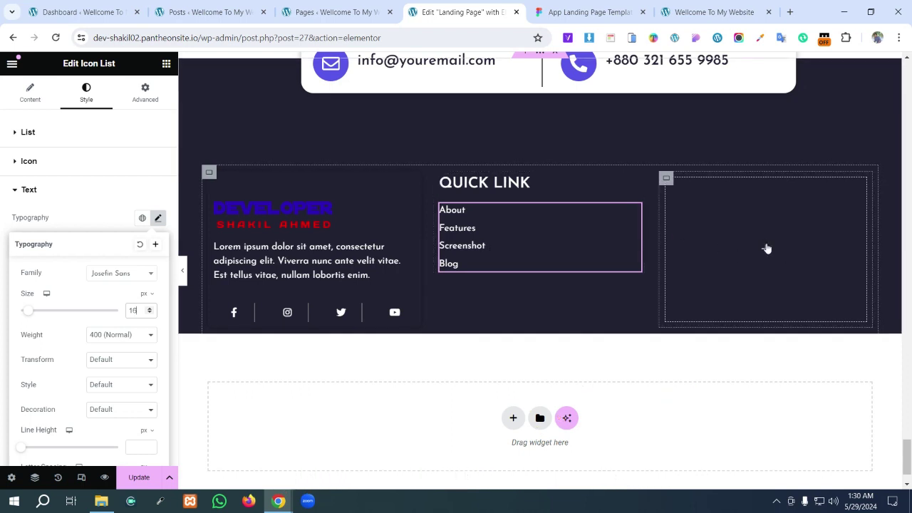
right_click(487, 182)
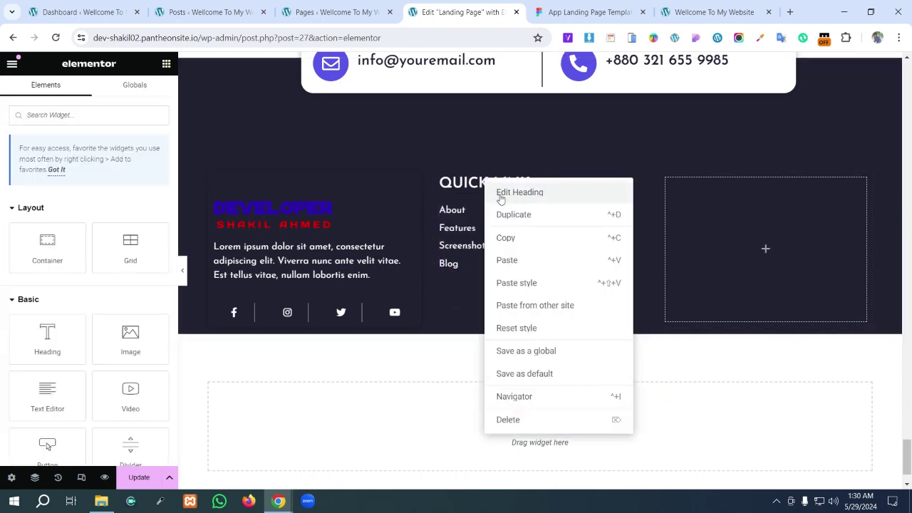
left_click(506, 218)
left_click_drag(490, 211, 712, 207)
left_click(581, 12)
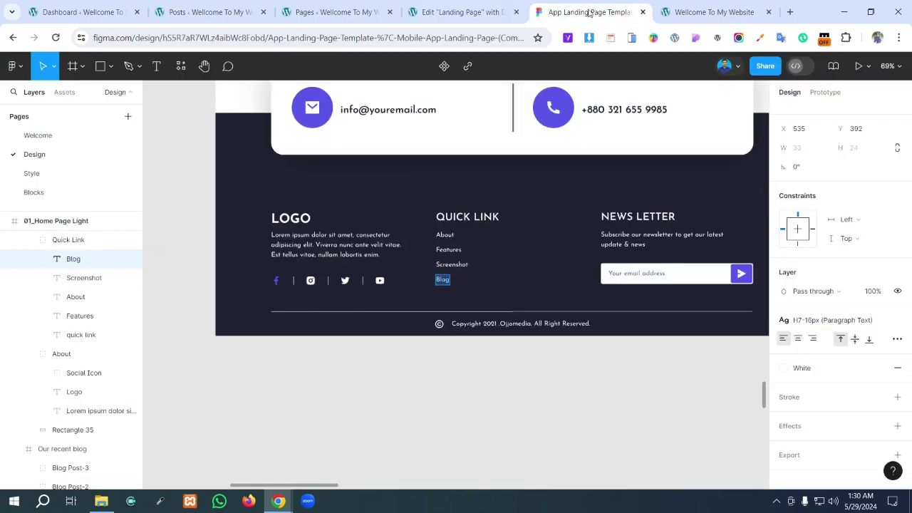
left_click(653, 211)
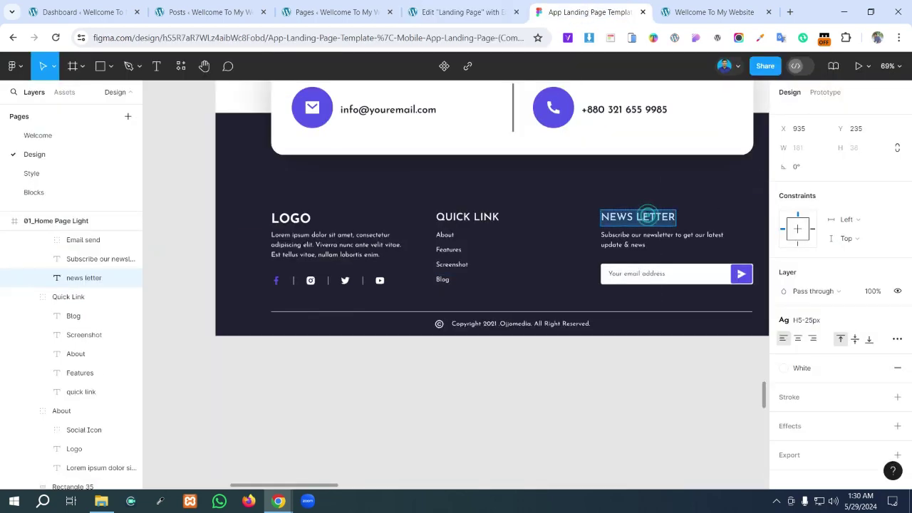
left_click(459, 13)
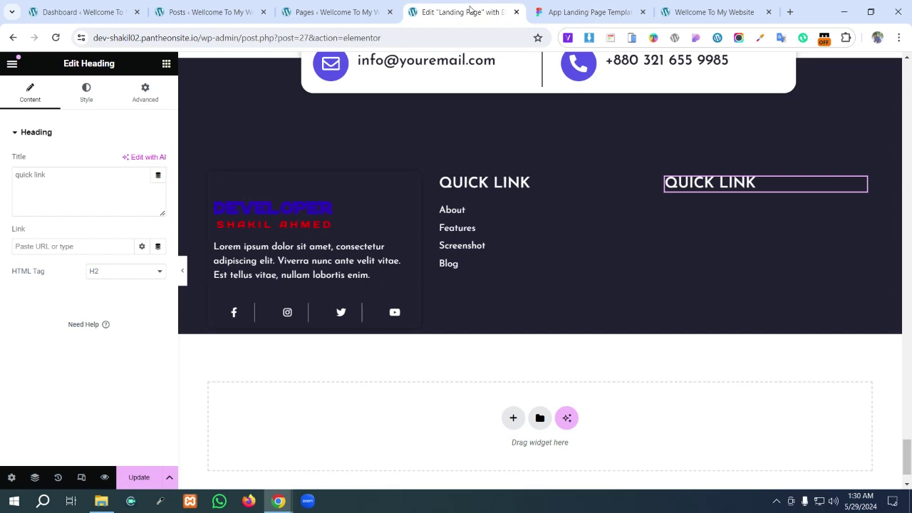
triple_click(756, 183)
type("NEWS LETTER")
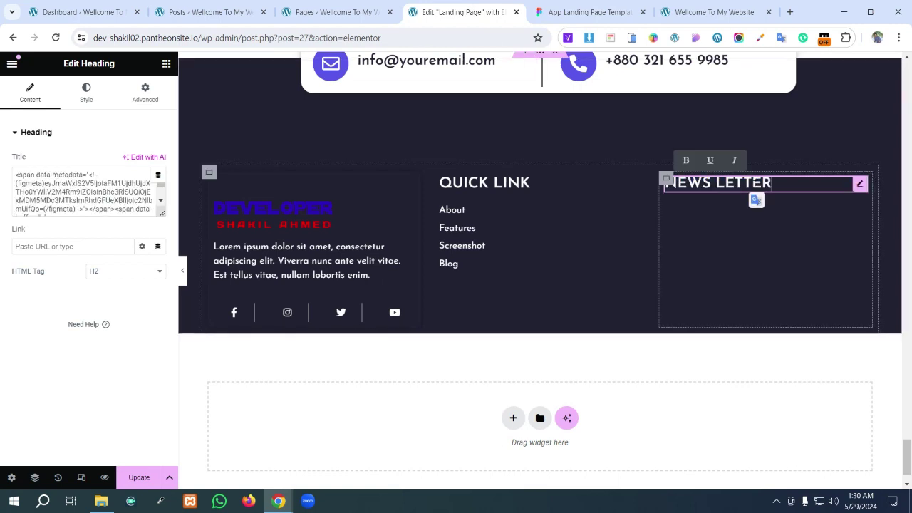
- Duplicate the Lorem paragraph under NEWS LETTER and replace it with Figma's subscribe text
right_click(302, 275)
left_click(335, 278)
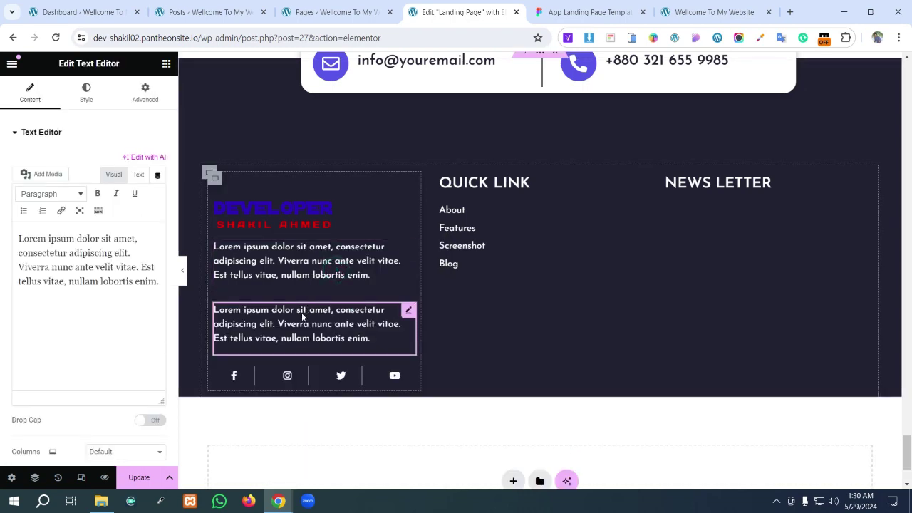
left_click_drag(302, 317, 720, 207)
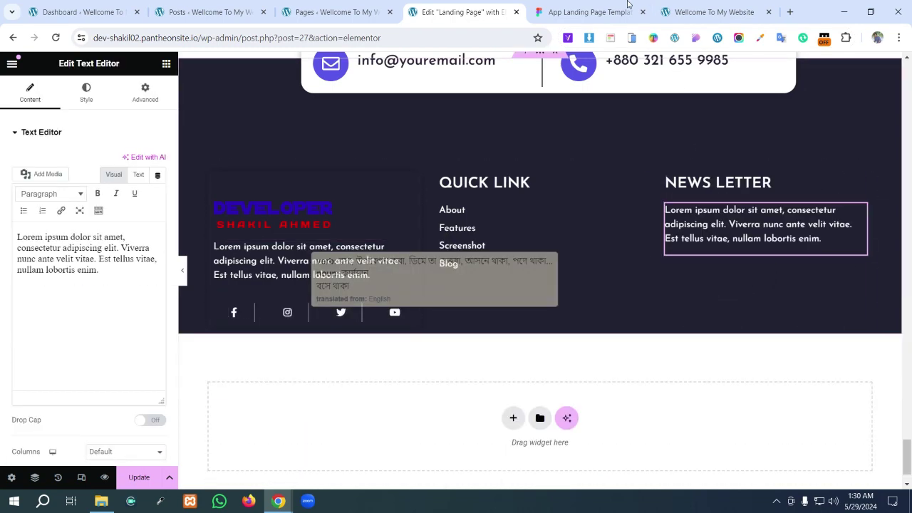
left_click(585, 12)
left_click(648, 238)
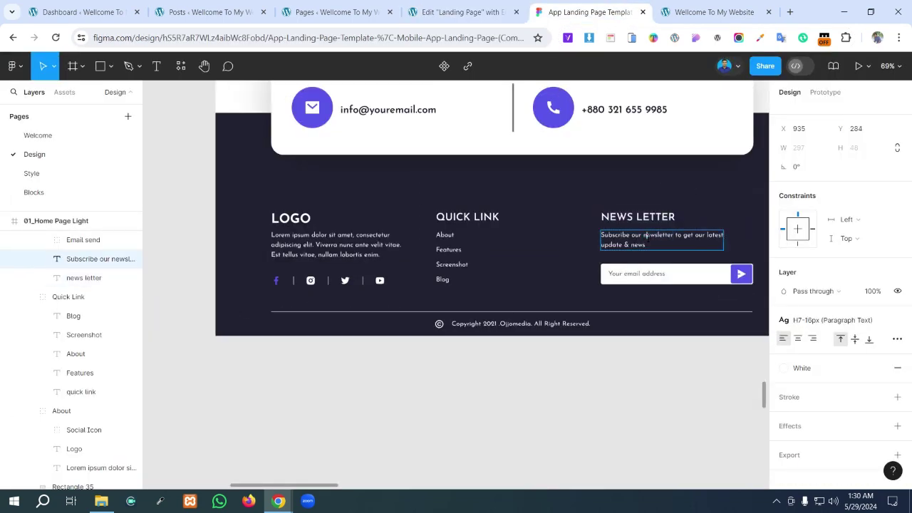
triple_click(647, 236)
left_click(645, 235)
triple_click(645, 235)
key("ctrl+c")
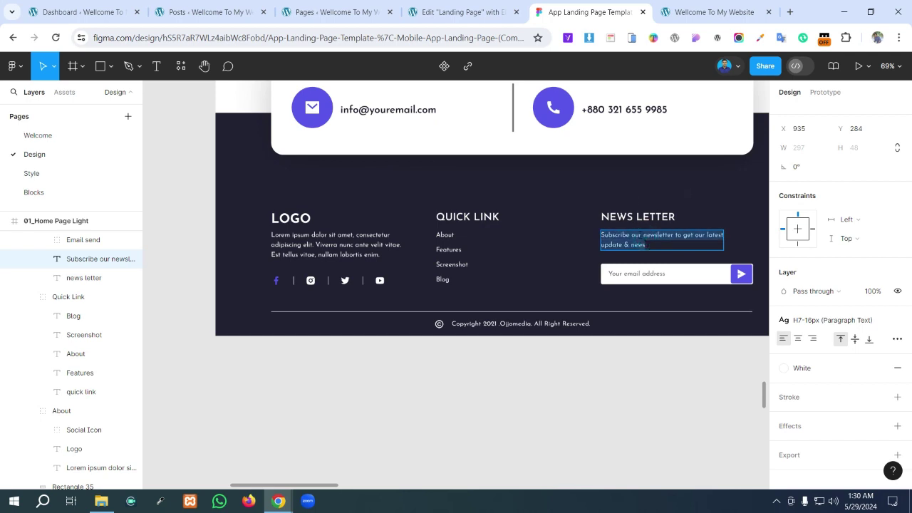
left_click(463, 12)
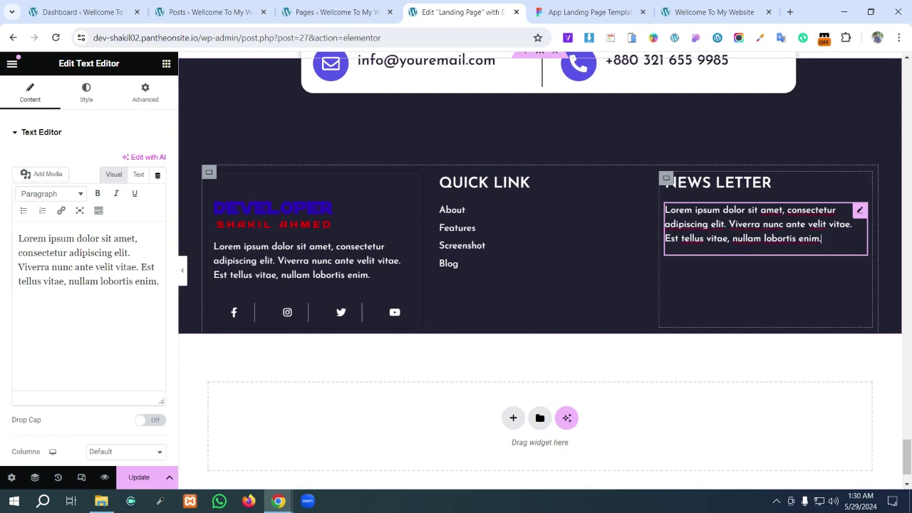
left_click(136, 299)
key("ctrl+a")
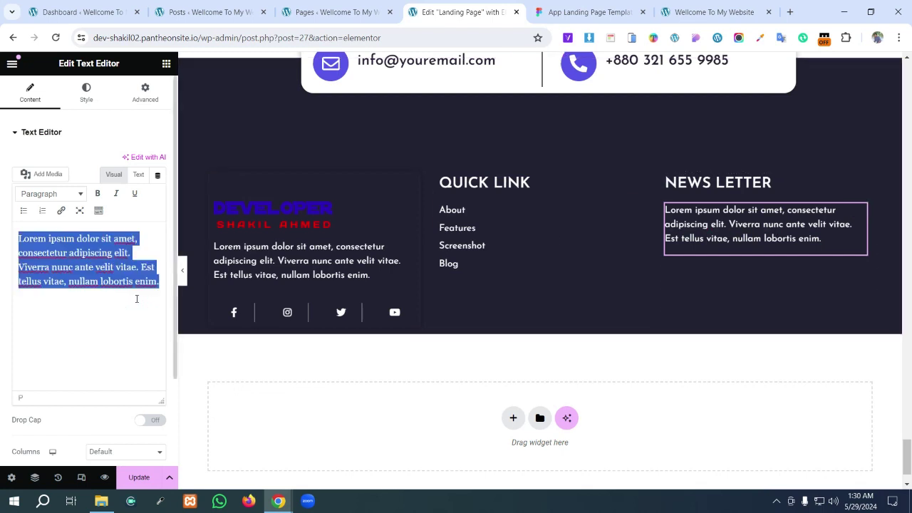
key("ctrl+v")
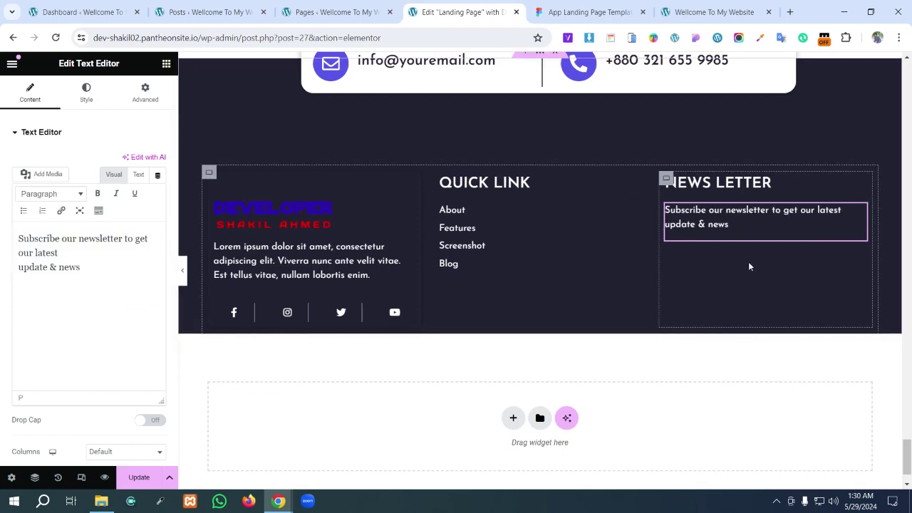
- Add a Form widget under the subscribe text, keeping only the Email field with labels hidden
left_click(166, 64)
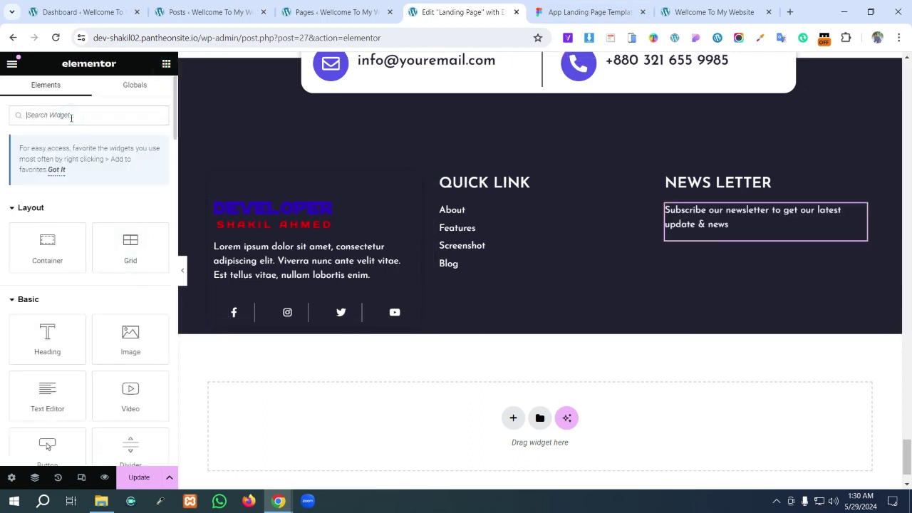
type("for")
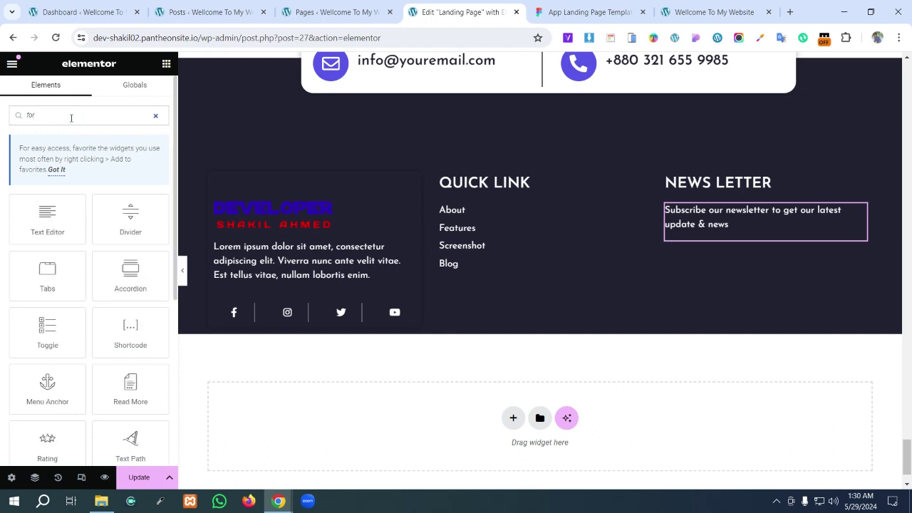
type("m")
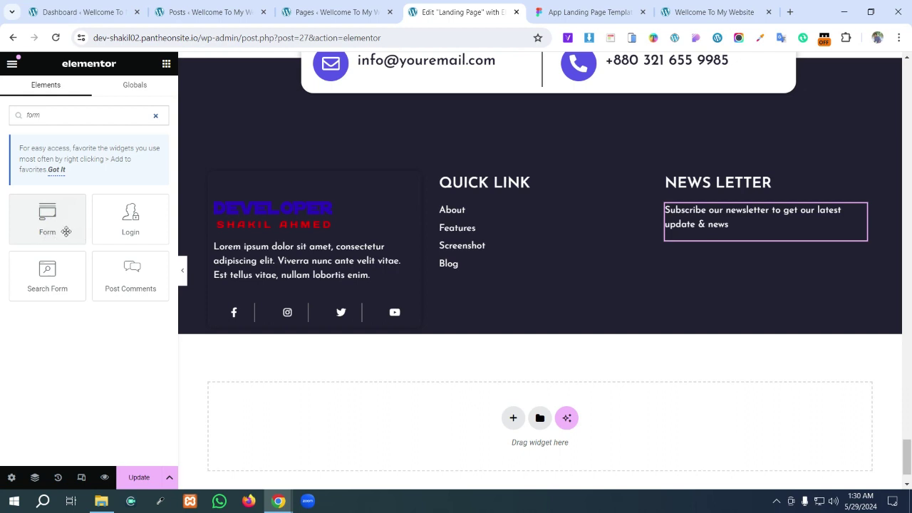
left_click_drag(44, 234, 761, 237)
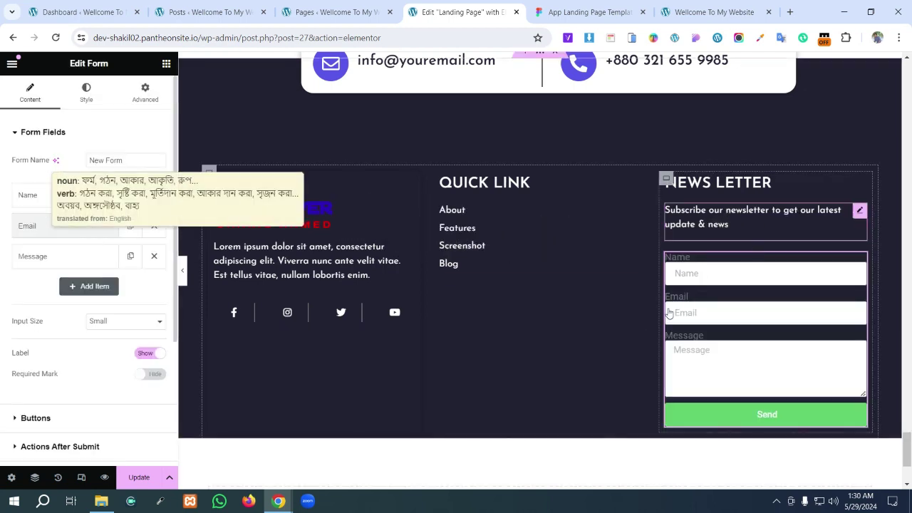
left_click(154, 195)
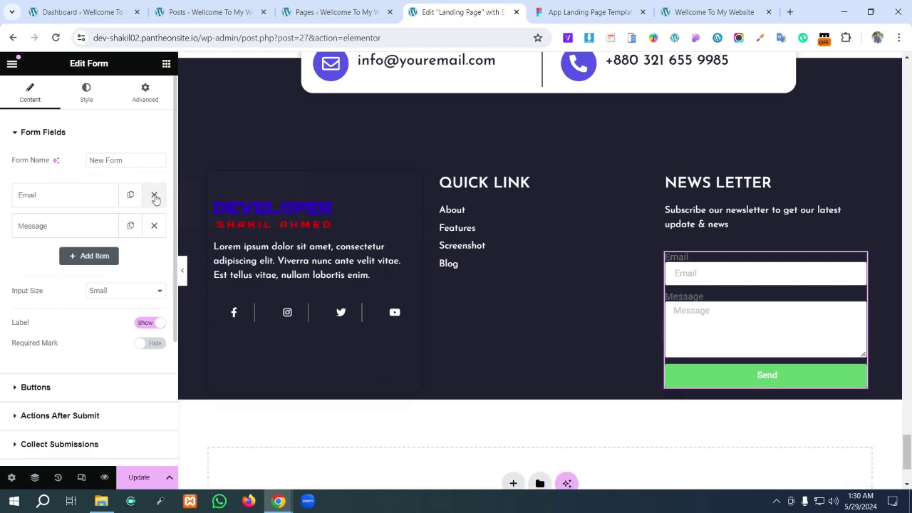
left_click(153, 225)
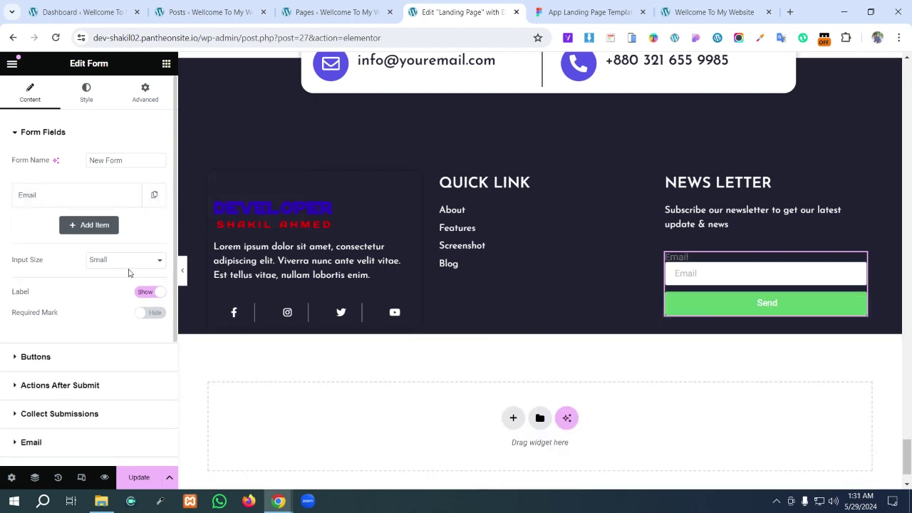
left_click(96, 200)
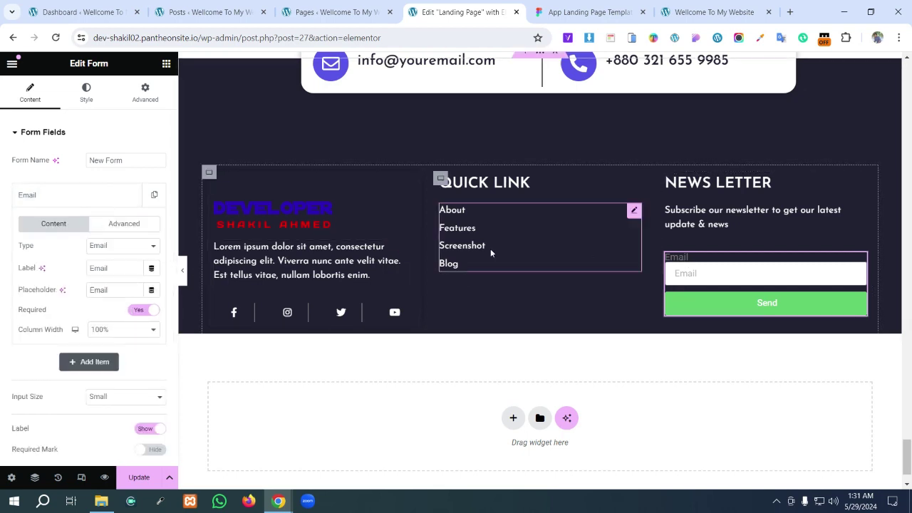
scroll(107, 358, "down", 1)
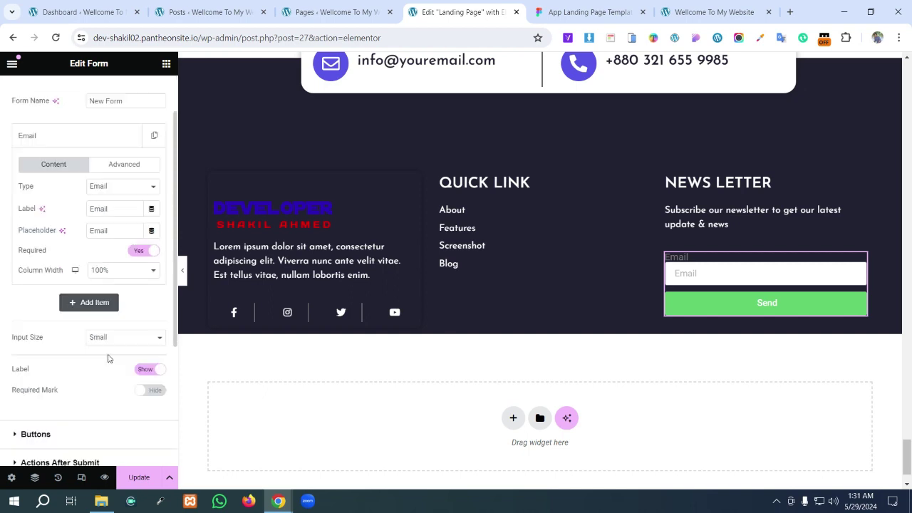
left_click(150, 371)
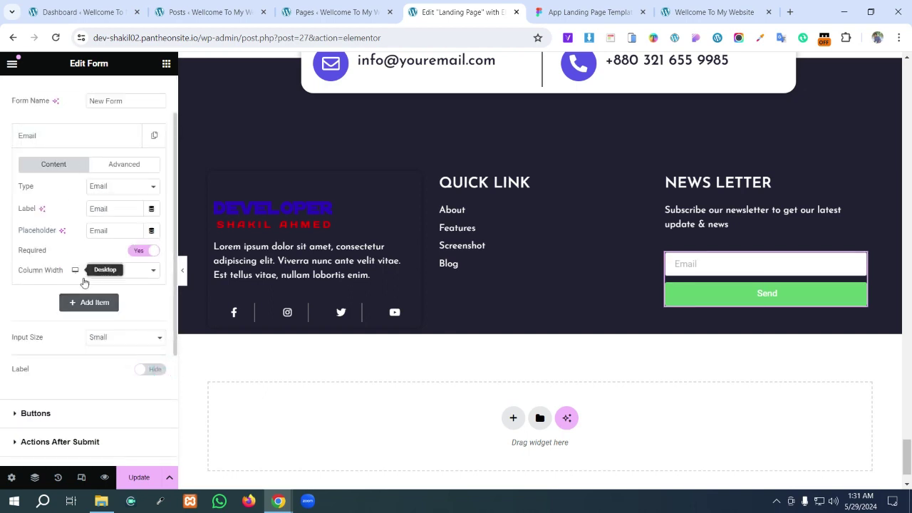
- Look through the form's Style and Advanced settings, then return to its Content settings
scroll(90, 313, "down", 3)
scroll(90, 315, "up", 1)
scroll(90, 314, "up", 3)
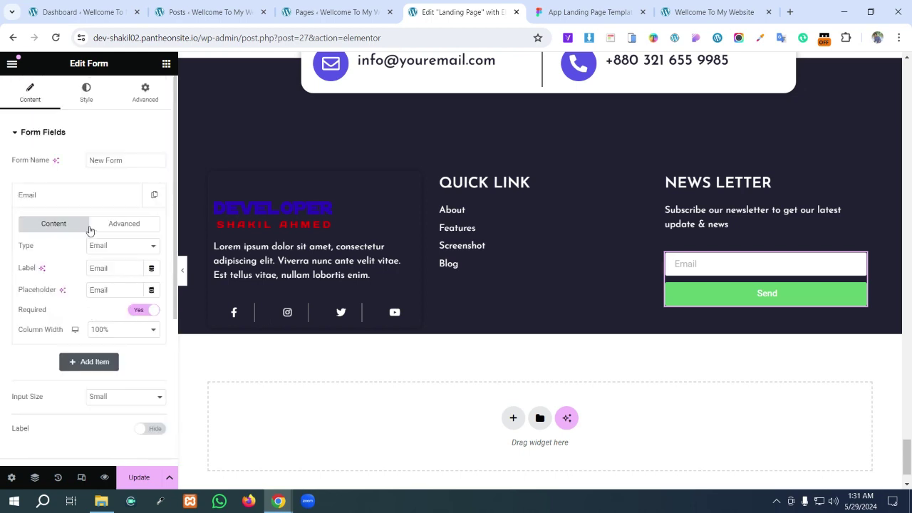
left_click(87, 92)
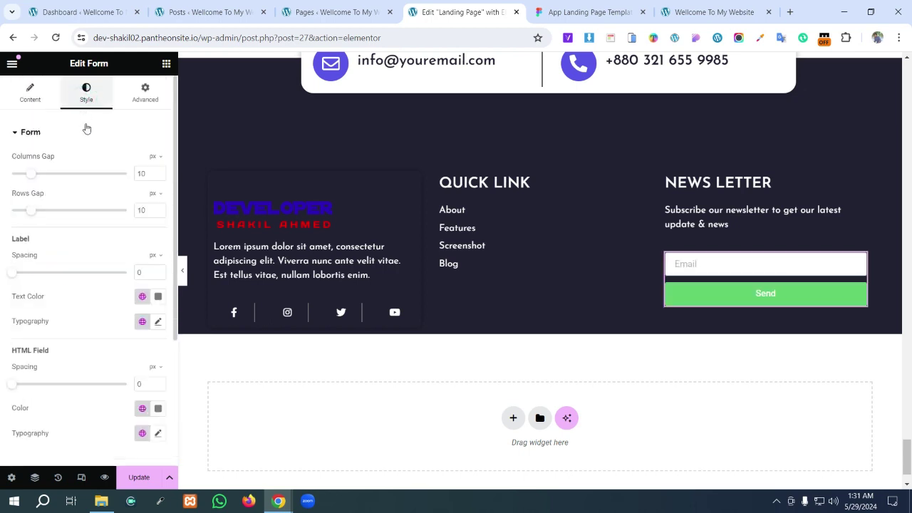
scroll(110, 335, "down", 3)
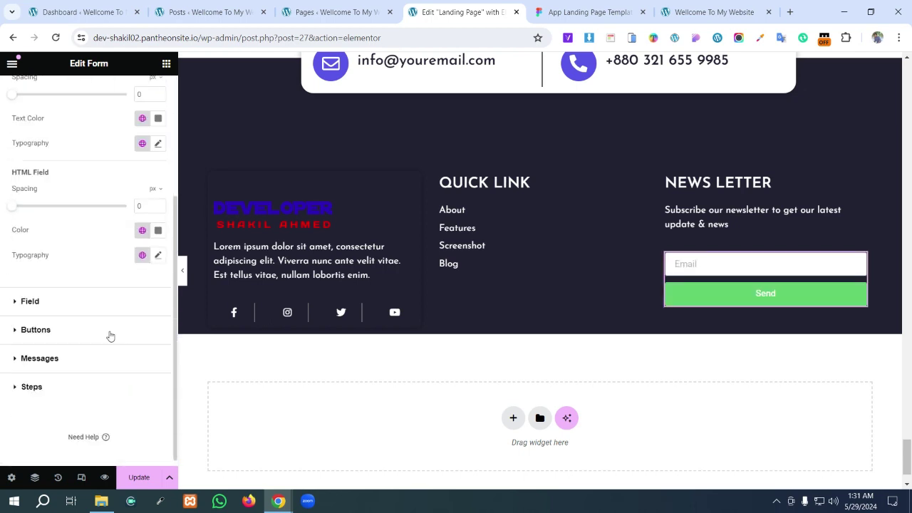
left_click(55, 310)
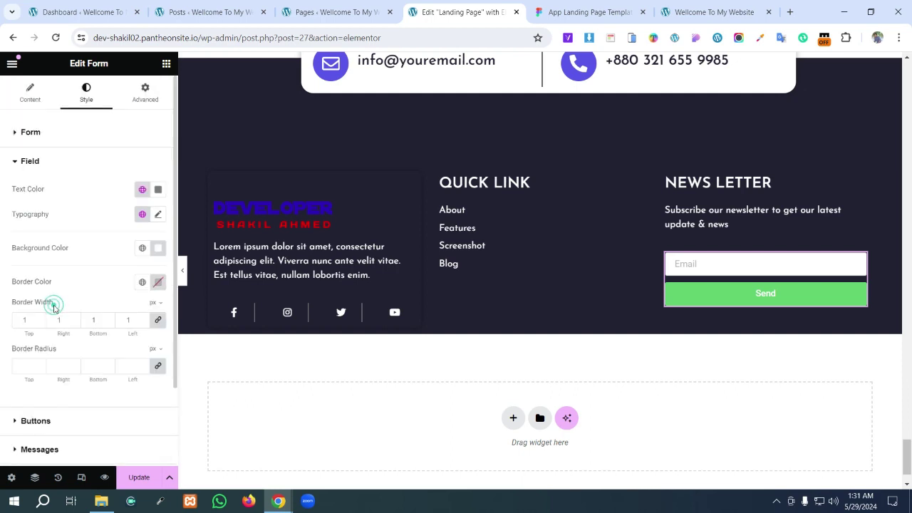
left_click(31, 94)
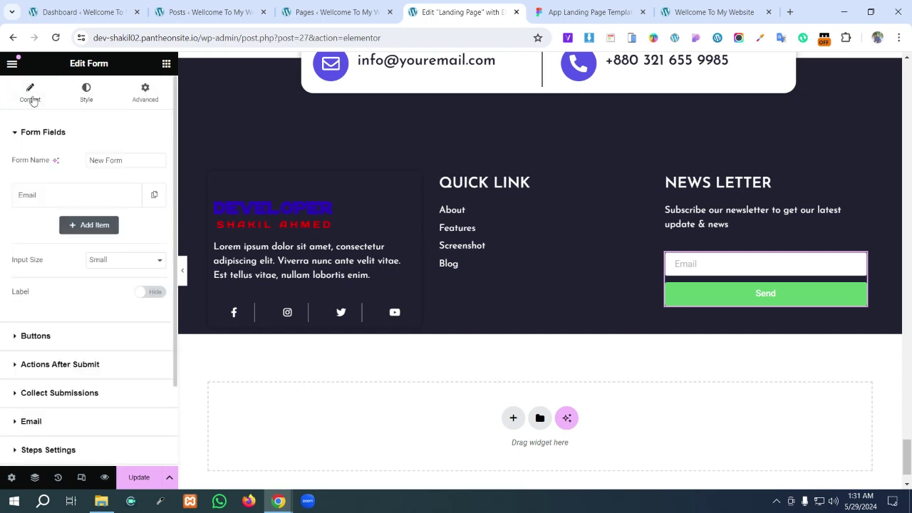
left_click(145, 94)
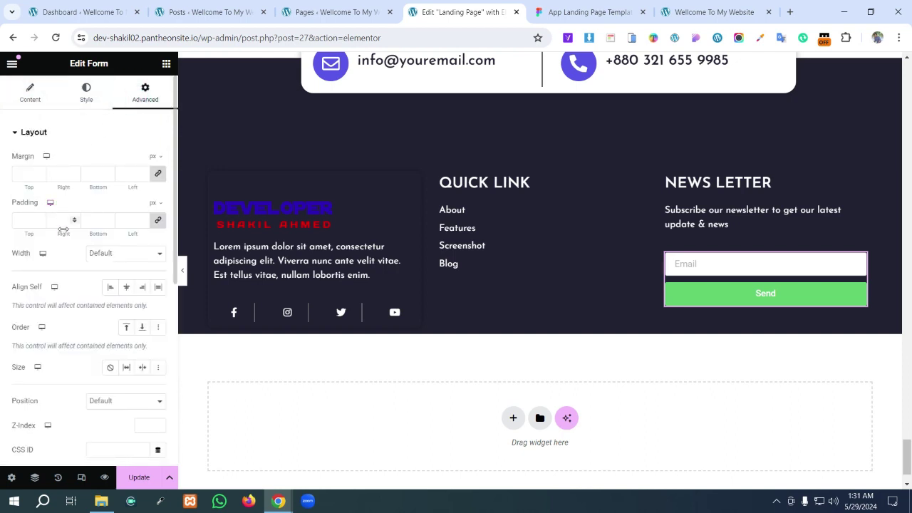
scroll(61, 223, "down", 5)
scroll(62, 223, "up", 5)
left_click(29, 107)
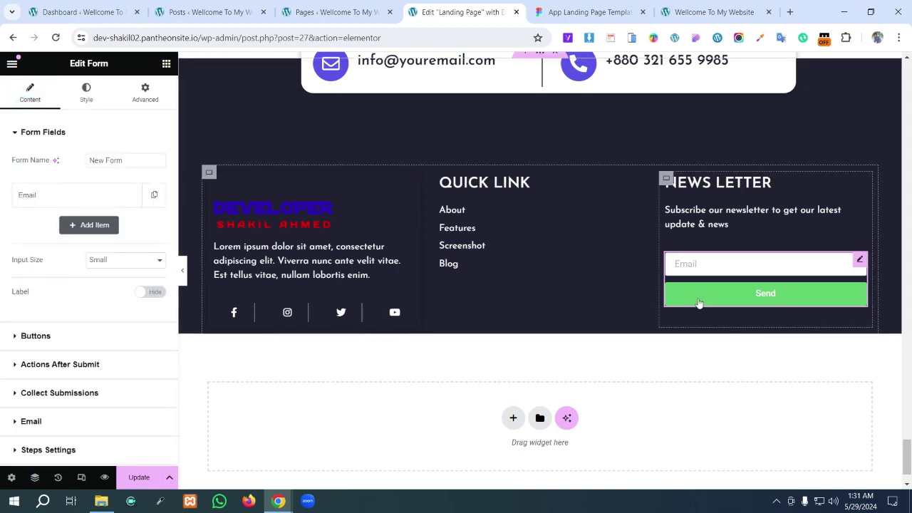
- Set the Email field's column width to 80% after checking the Figma layout
left_click(111, 205)
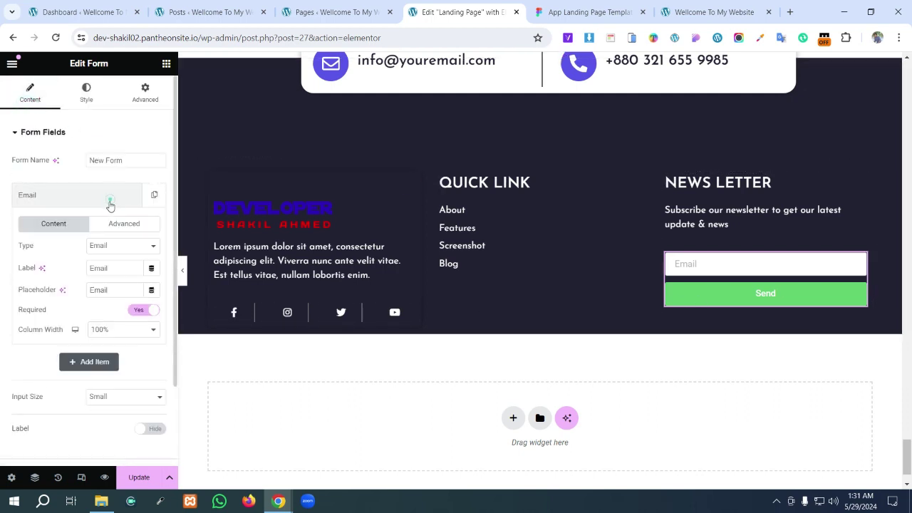
left_click(140, 333)
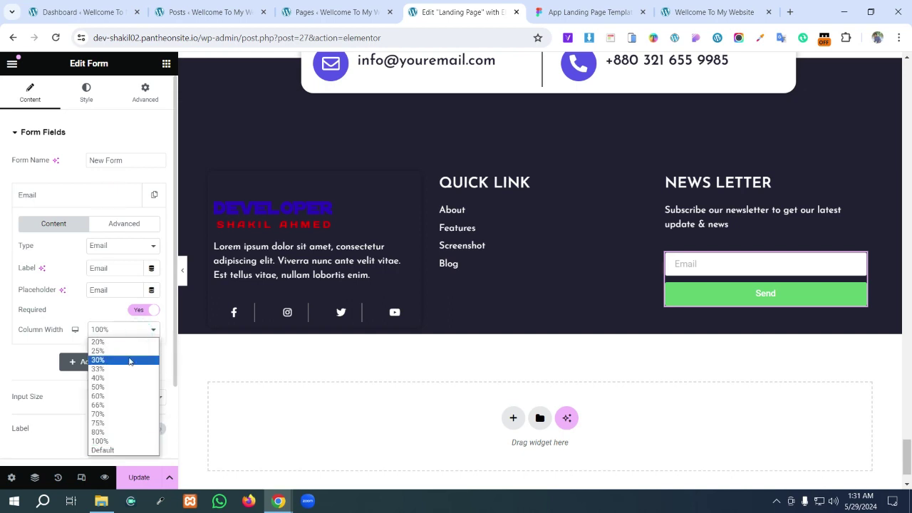
left_click(122, 424)
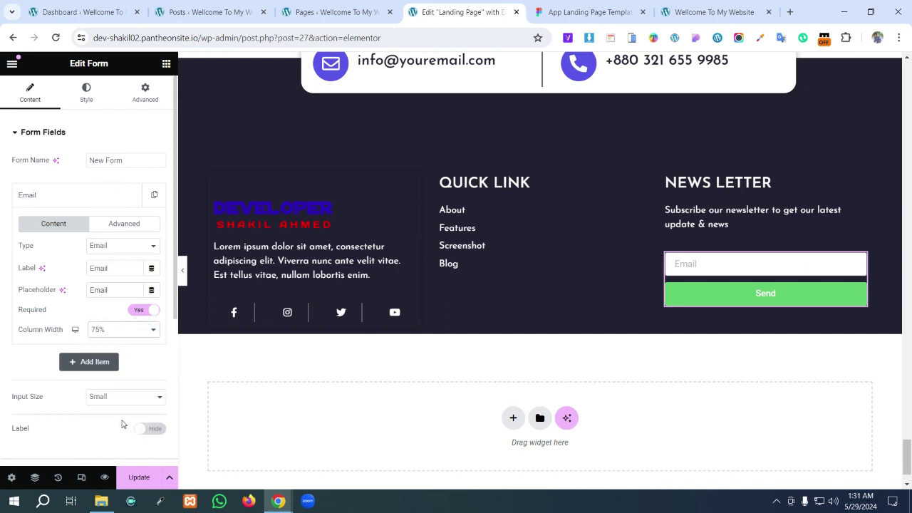
left_click(630, 12)
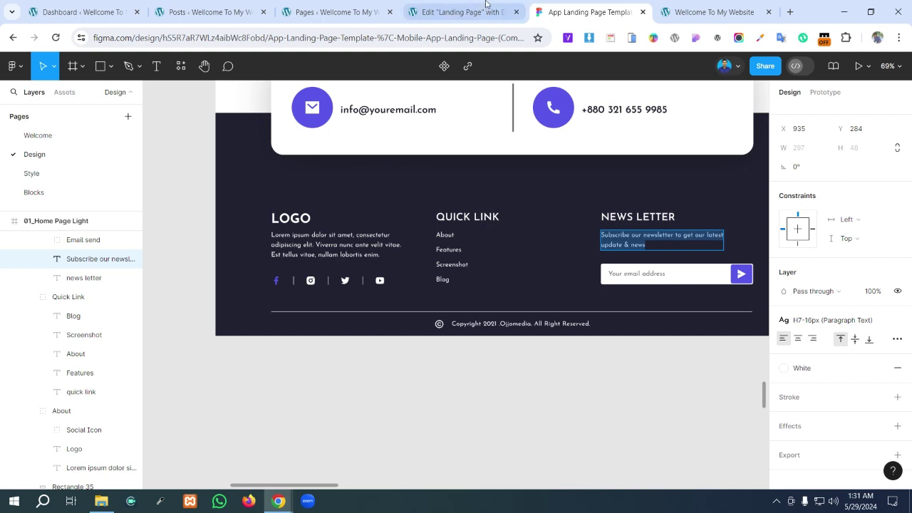
left_click(463, 12)
left_click(139, 331)
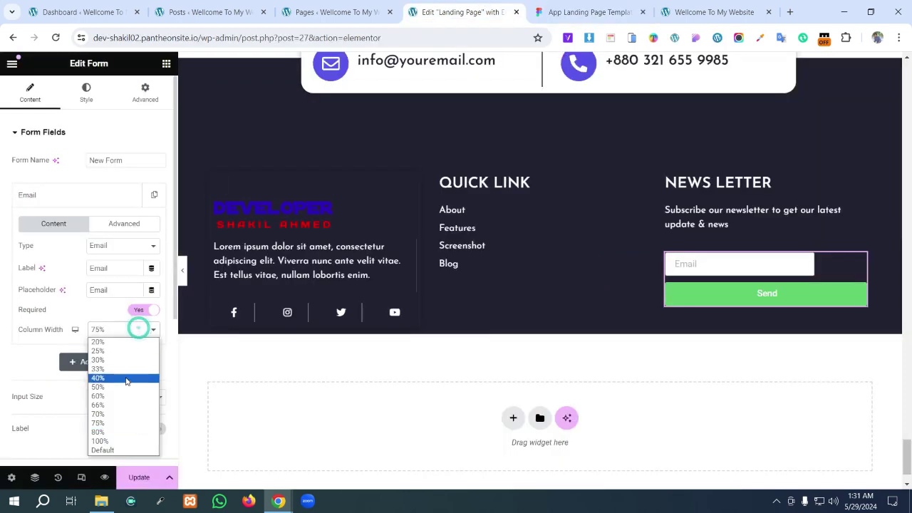
left_click(115, 432)
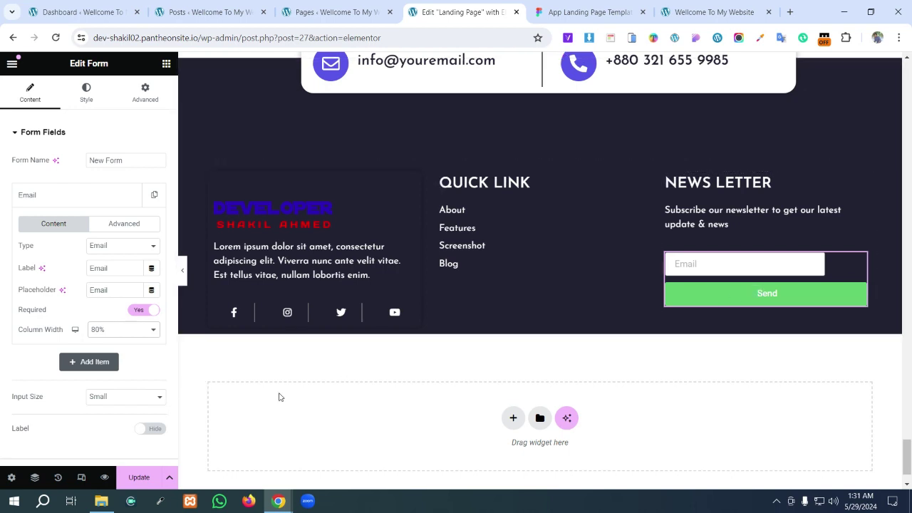
left_click(119, 329)
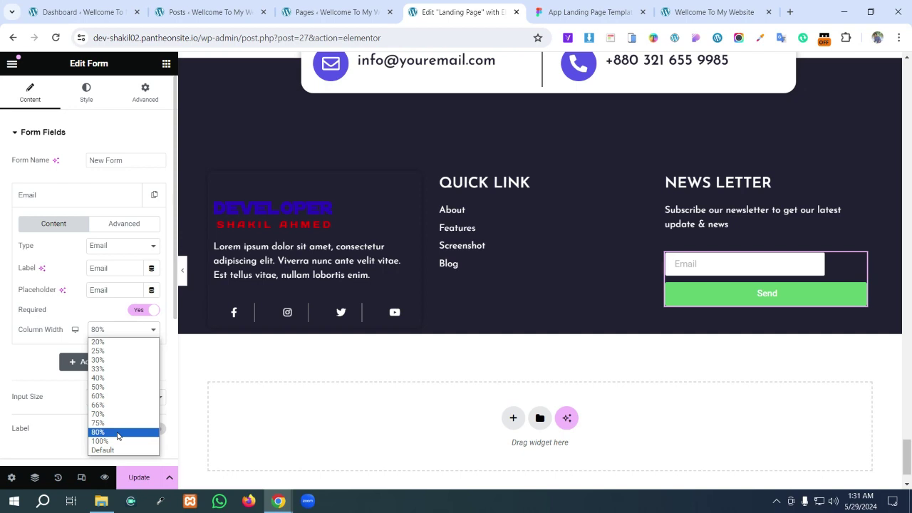
left_click(118, 433)
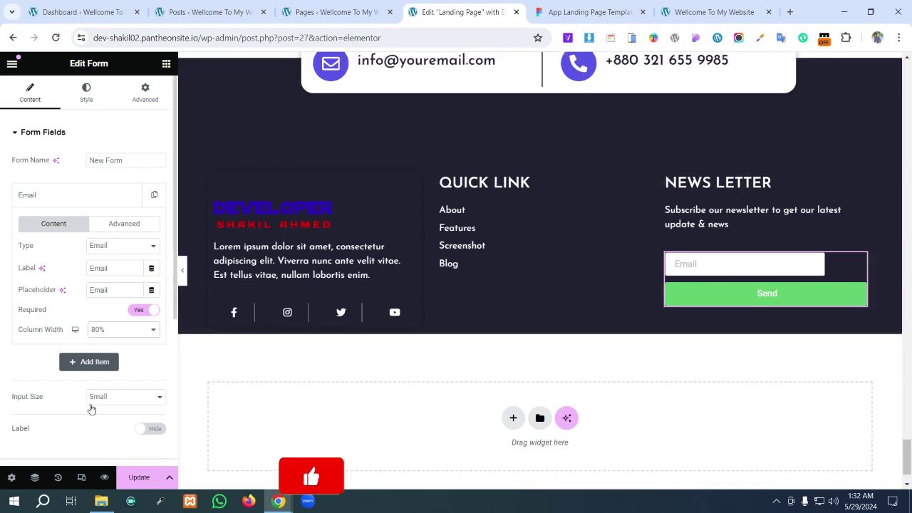
- Set the Send button's column width to 20%
scroll(114, 385, "down", 1)
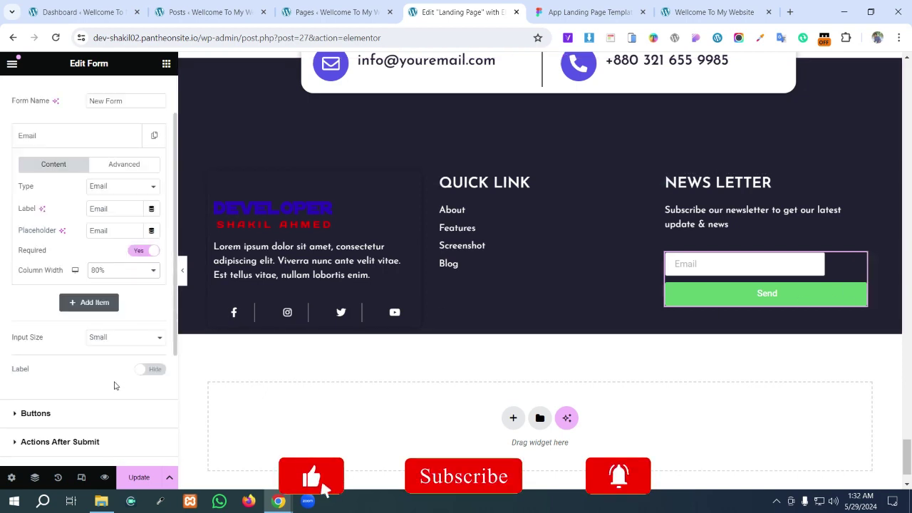
left_click(19, 417)
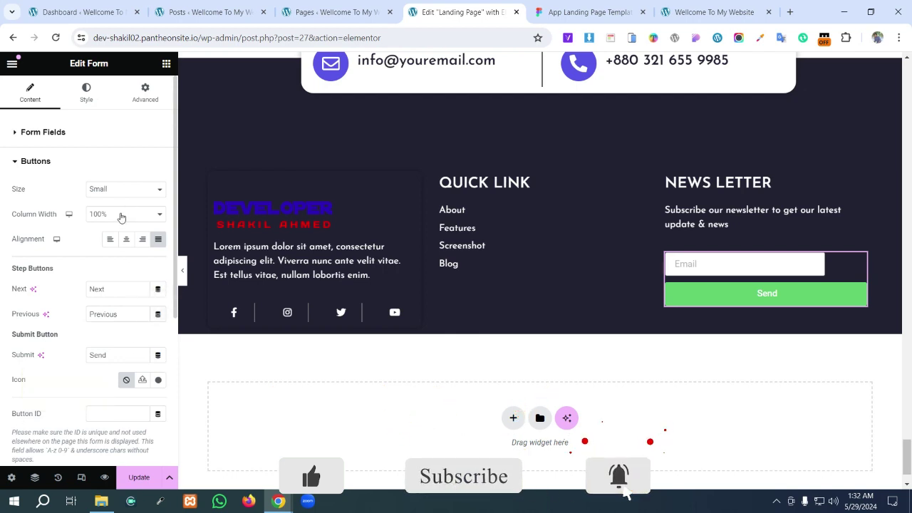
left_click(122, 213)
left_click(114, 228)
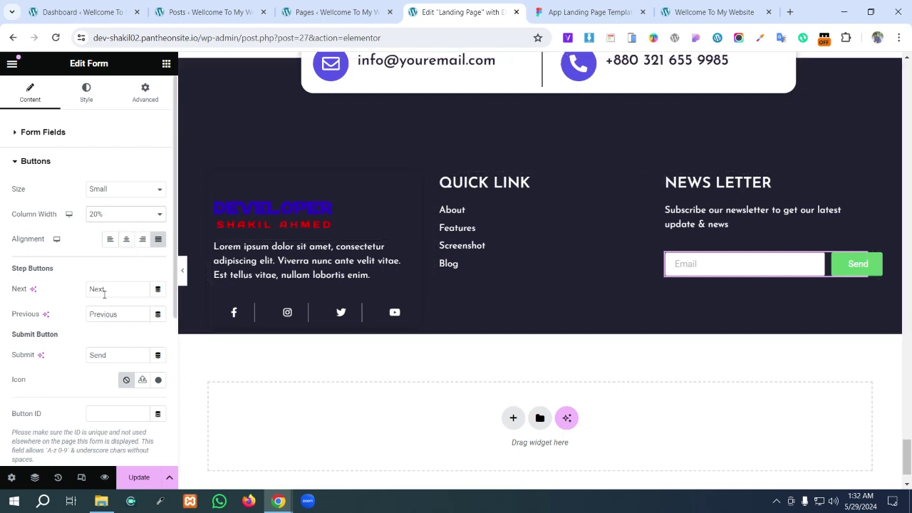
- Set the form's columns and rows gaps to 0, then review field and button styling against Figma
left_click(87, 96)
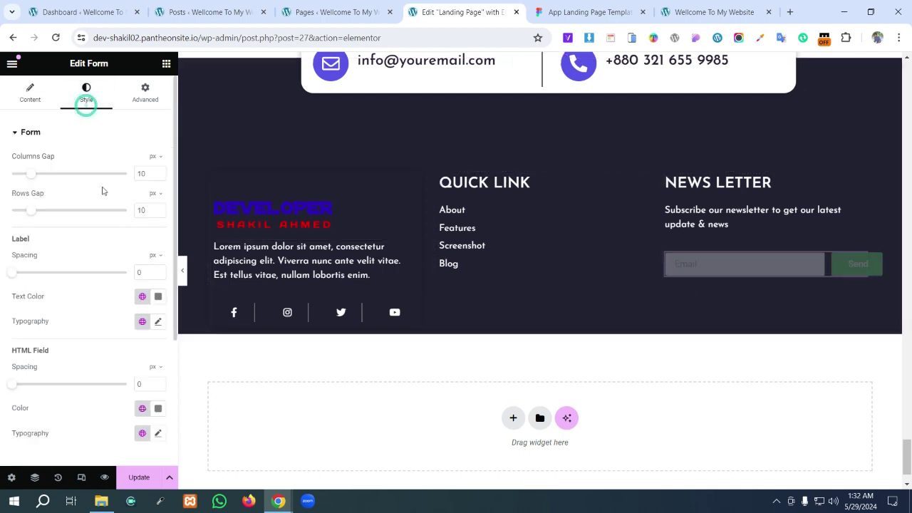
left_click_drag(34, 211, 16, 211)
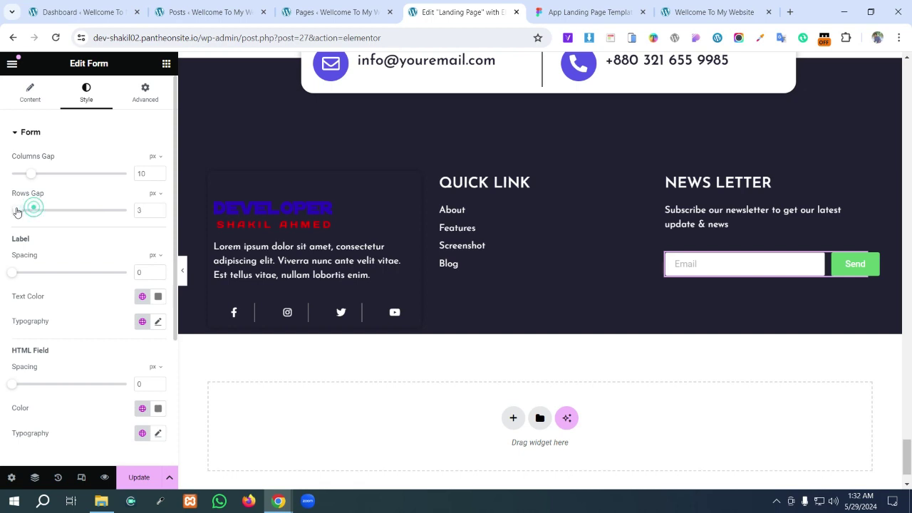
left_click_drag(34, 176, 5, 177)
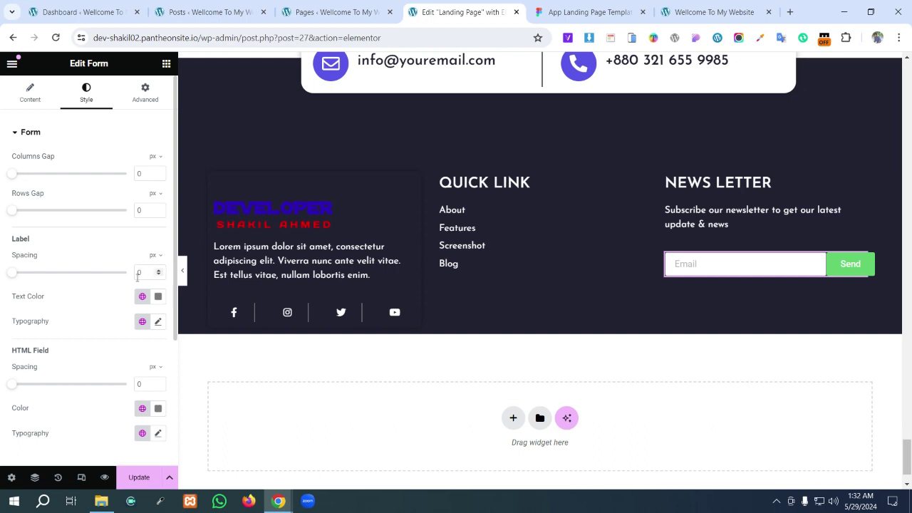
scroll(147, 322, "down", 3)
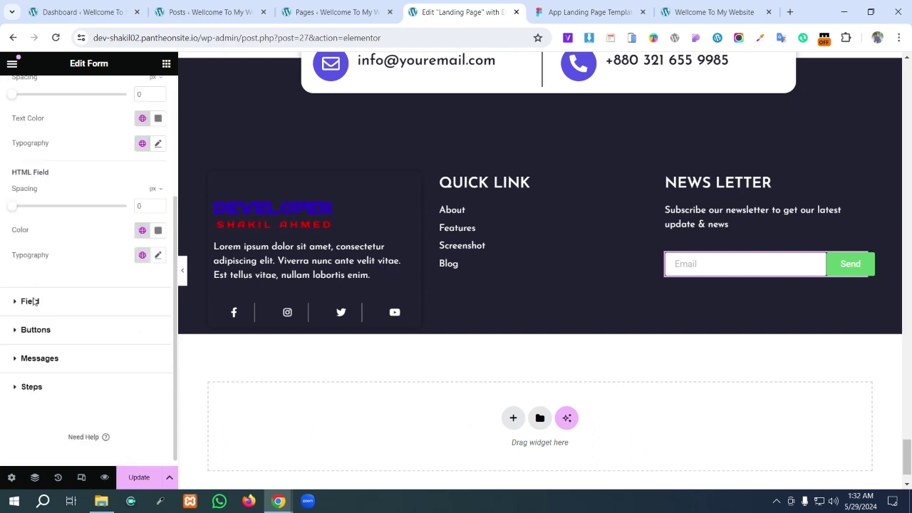
left_click(30, 302)
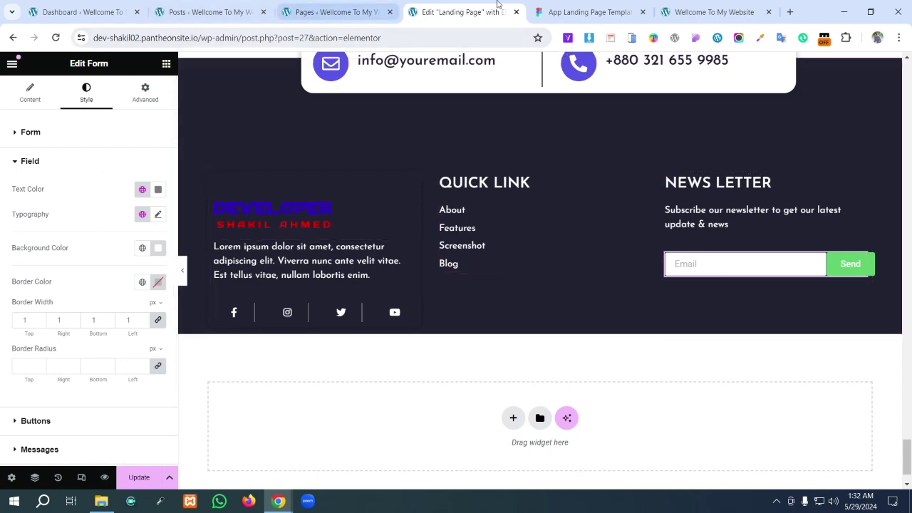
left_click(560, 10)
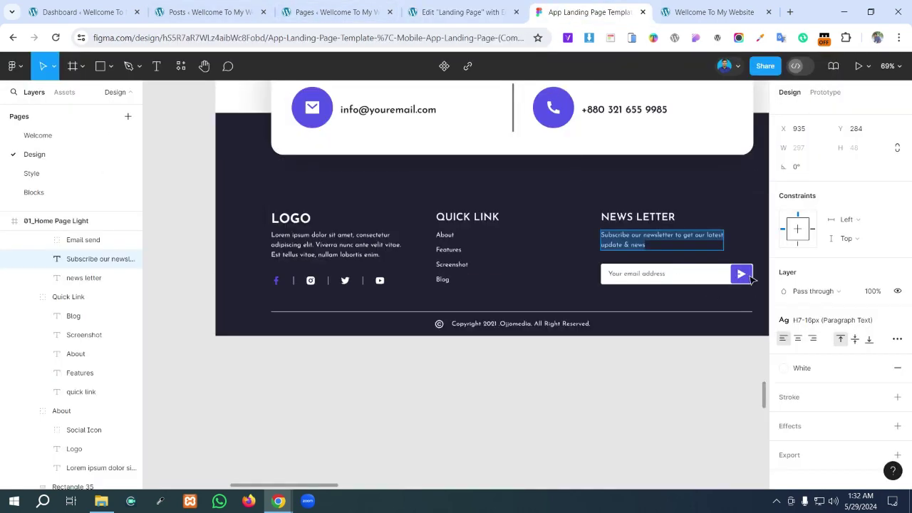
left_click(460, 10)
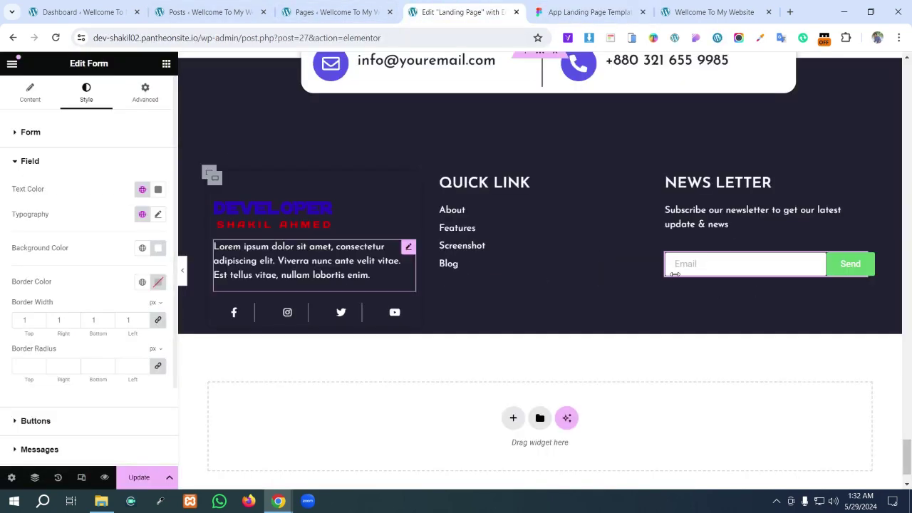
left_click(33, 427)
scroll(140, 285, "down", 2)
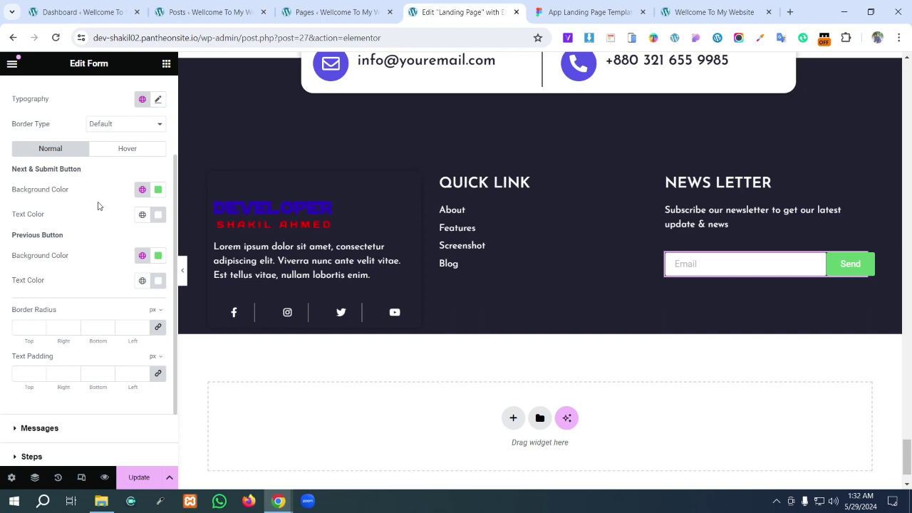
scroll(101, 357, "down", 2)
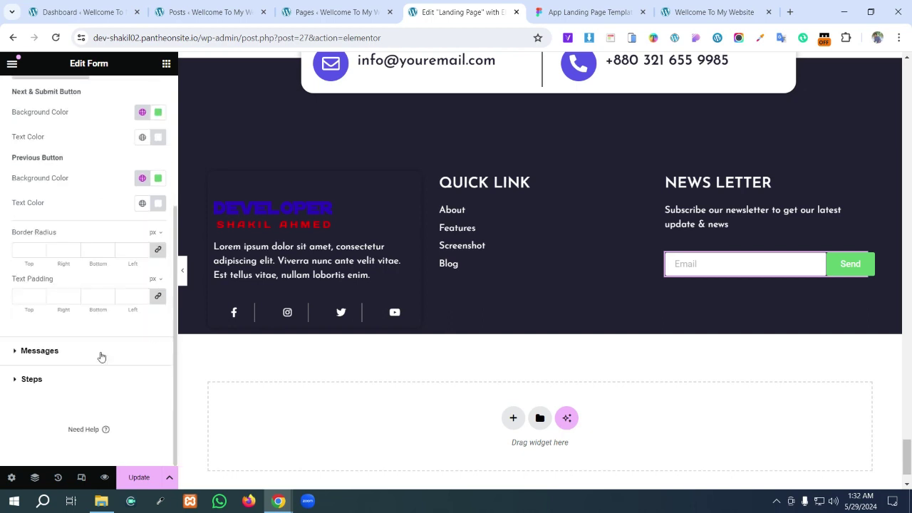
scroll(96, 349, "up", 5)
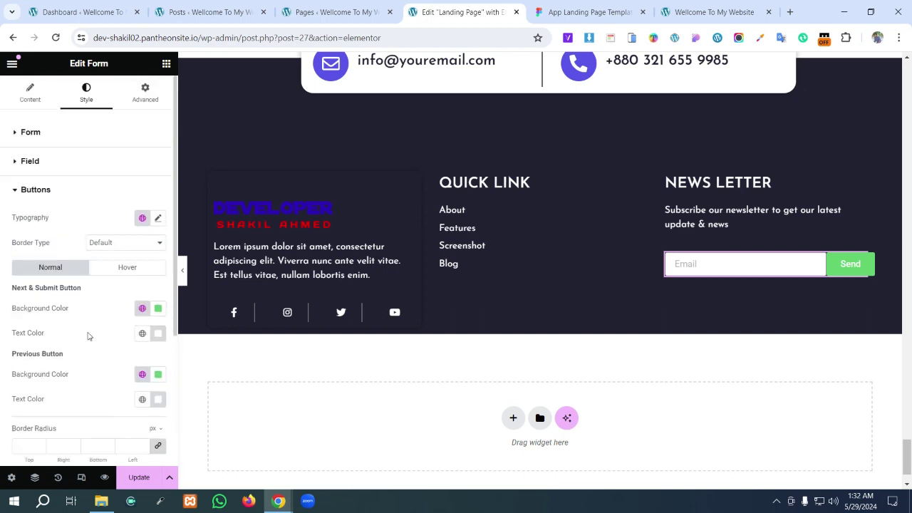
- Remove the Send label text from the form's submit button
left_click(30, 92)
left_click(39, 336)
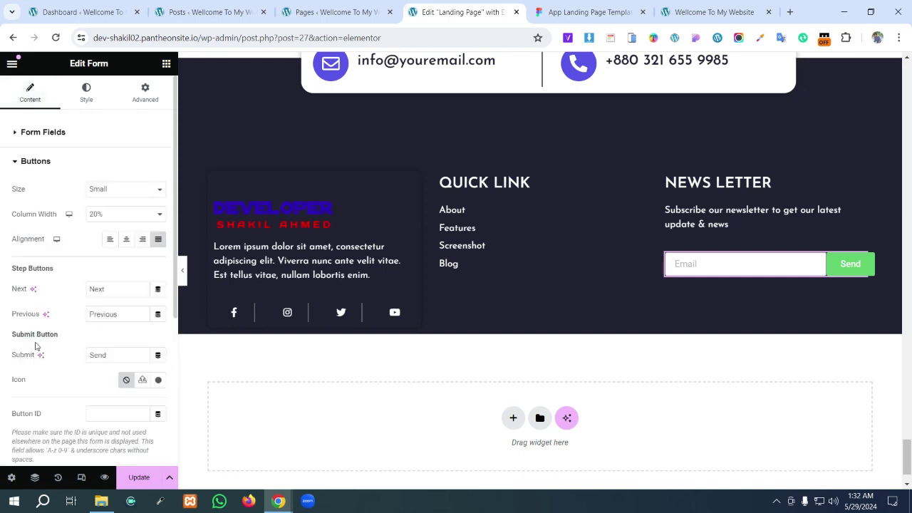
double_click(119, 355)
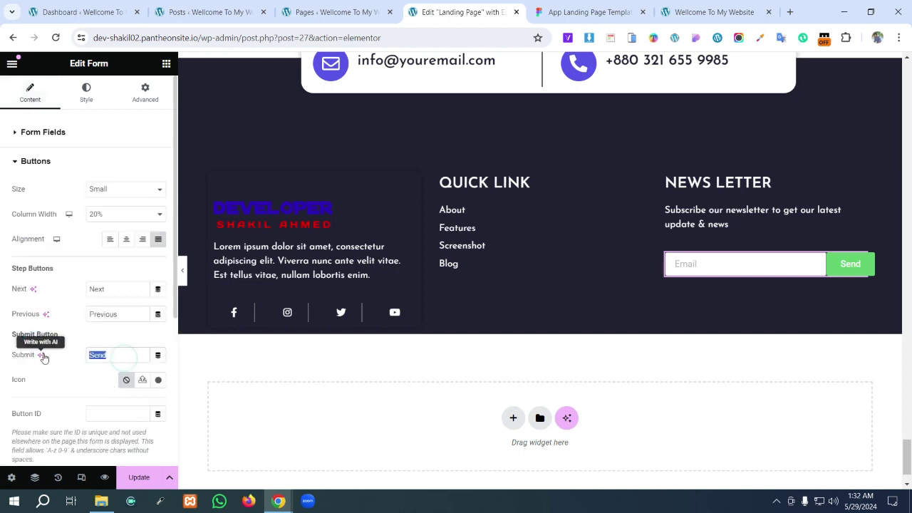
key("BackSpace")
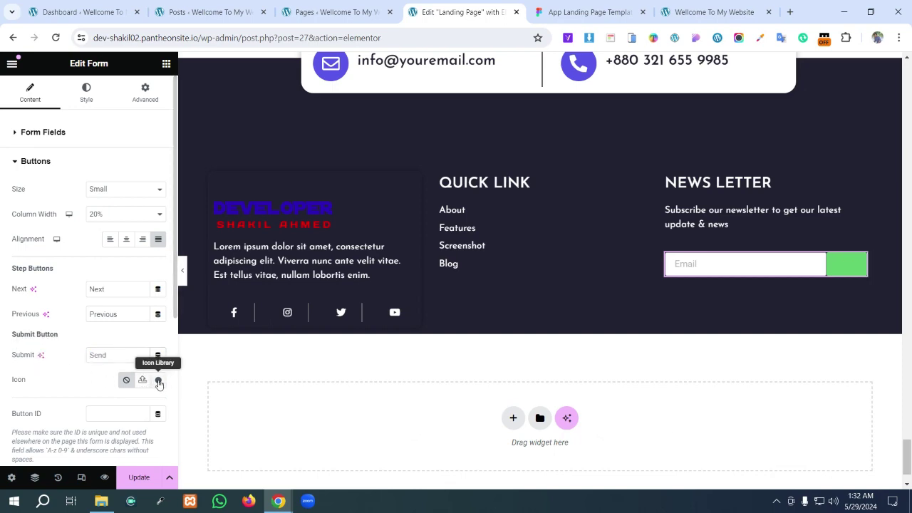
- Search the icon library for a send icon, then pull up the Figma design for reference
left_click(158, 381)
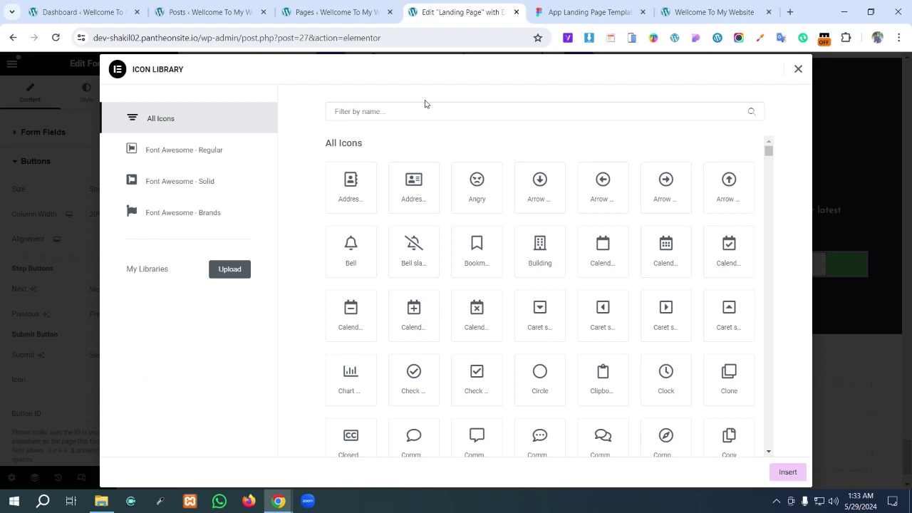
left_click(399, 113)
type("s")
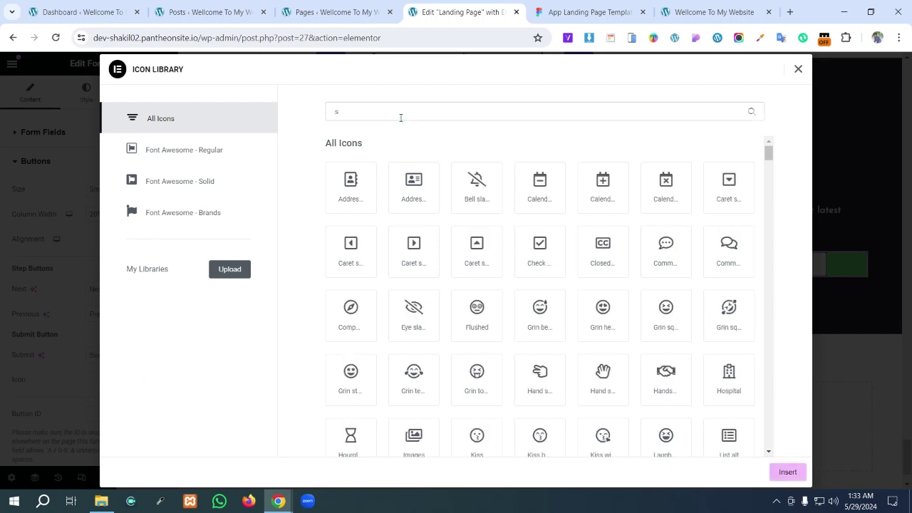
type("e")
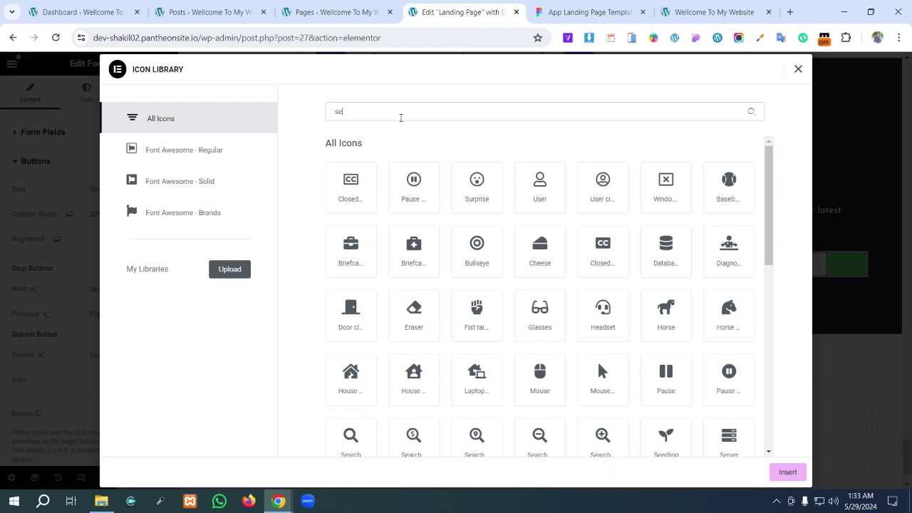
type("n")
key("BackSpace")
key("BackSpace")
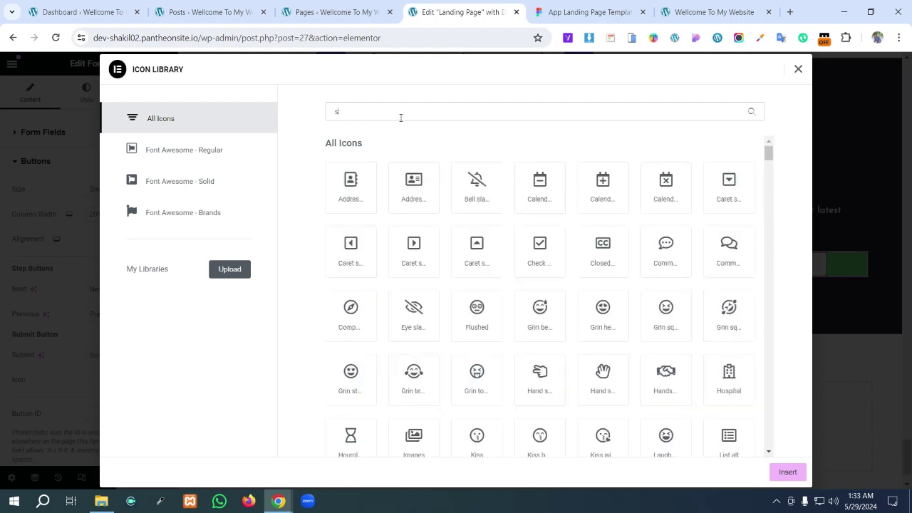
type("an")
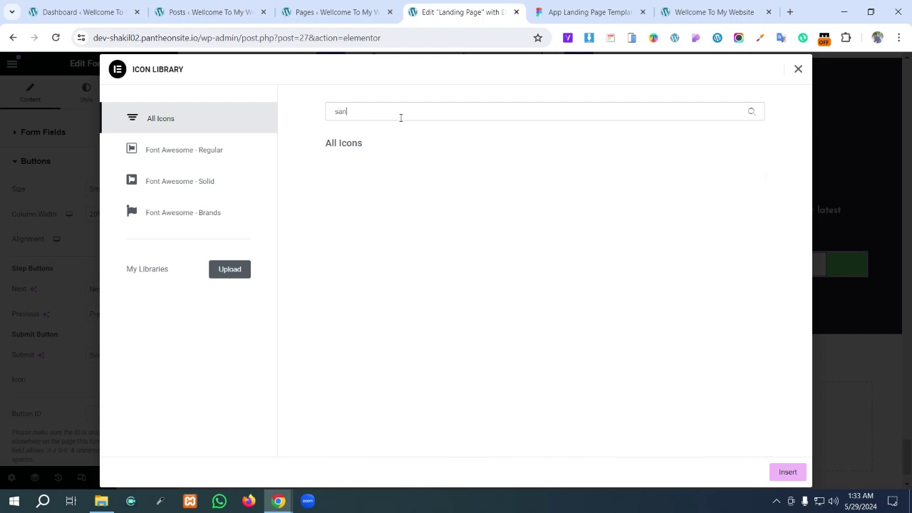
key("BackSpace")
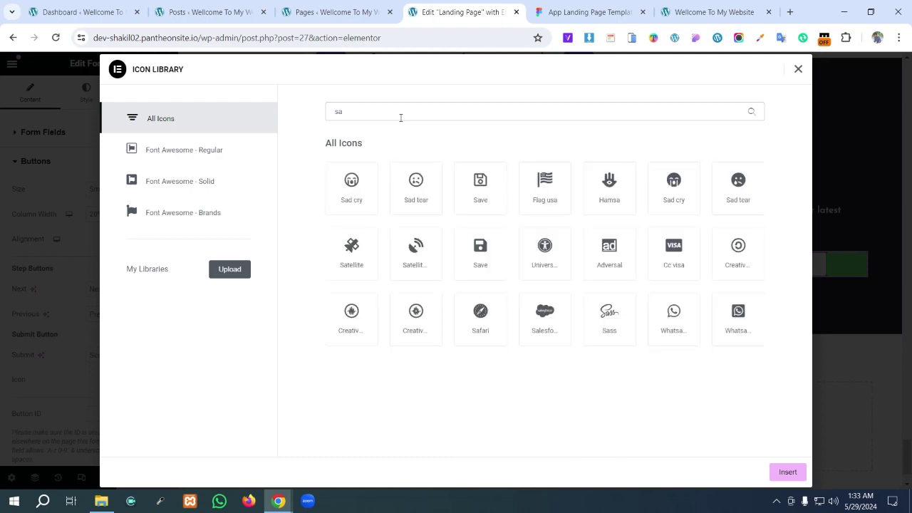
key("BackSpace")
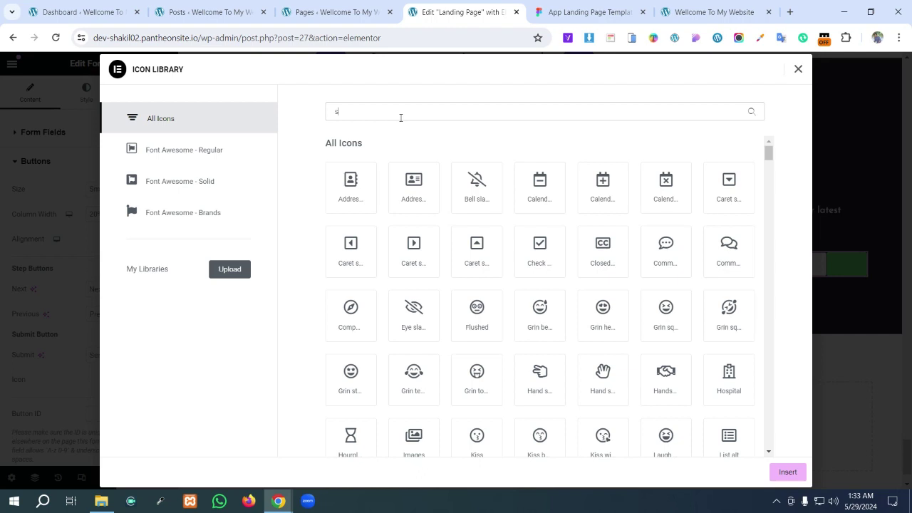
type("e")
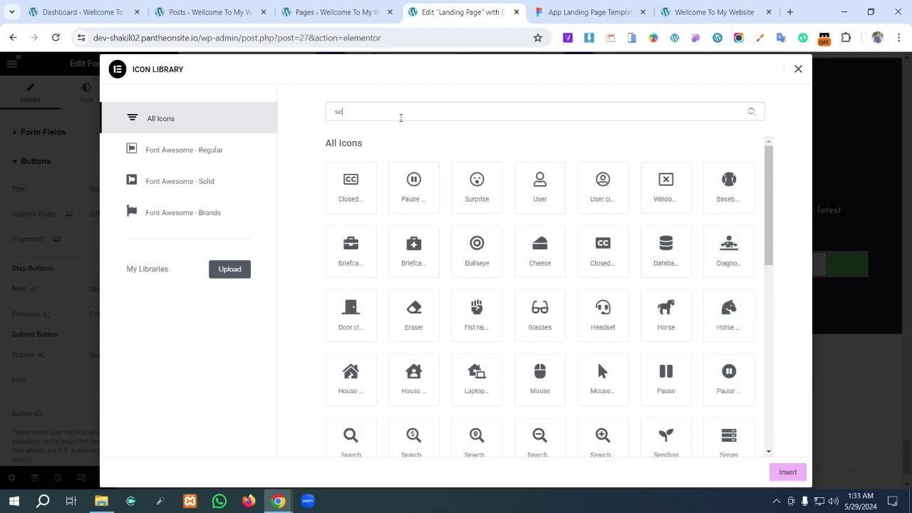
type("n")
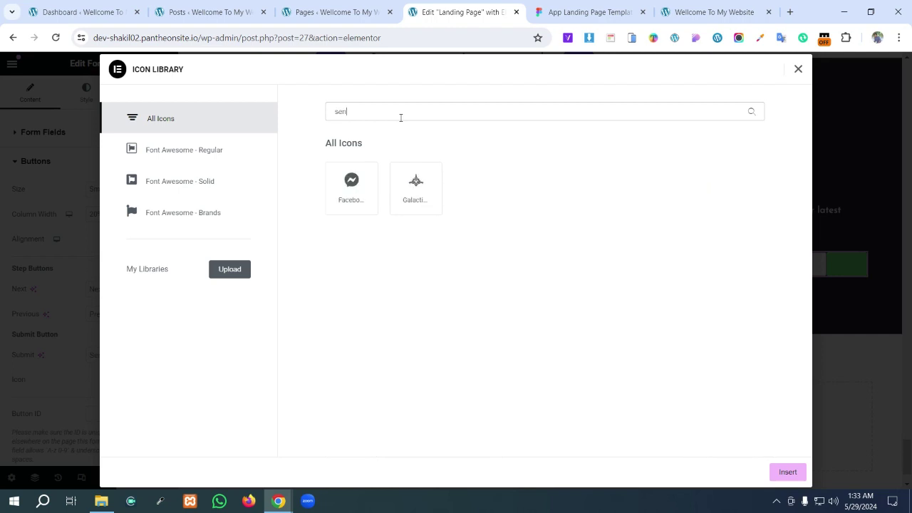
key("BackSpace")
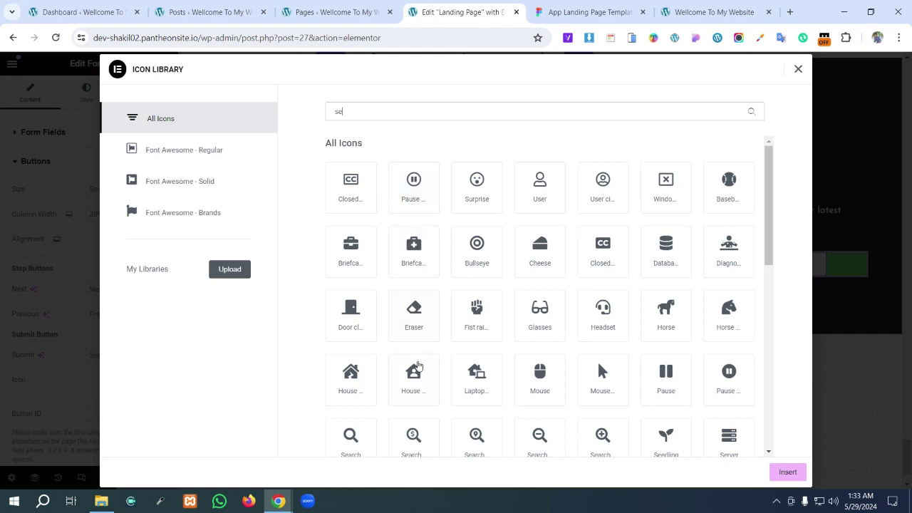
scroll(592, 342, "down", 2)
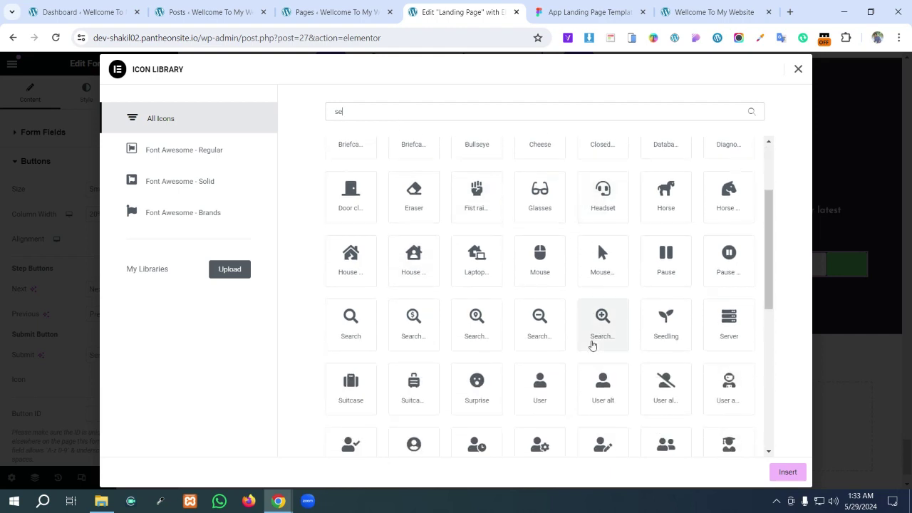
scroll(592, 345, "down", 5)
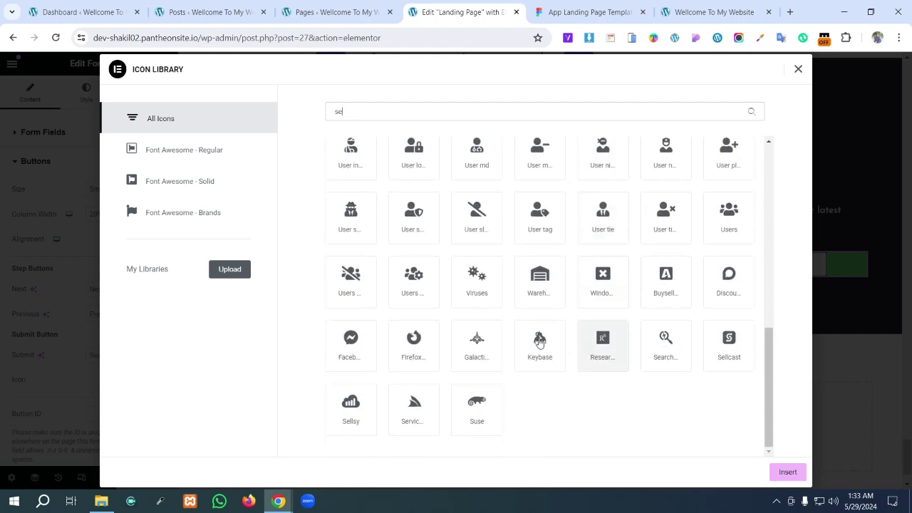
left_click(588, 7)
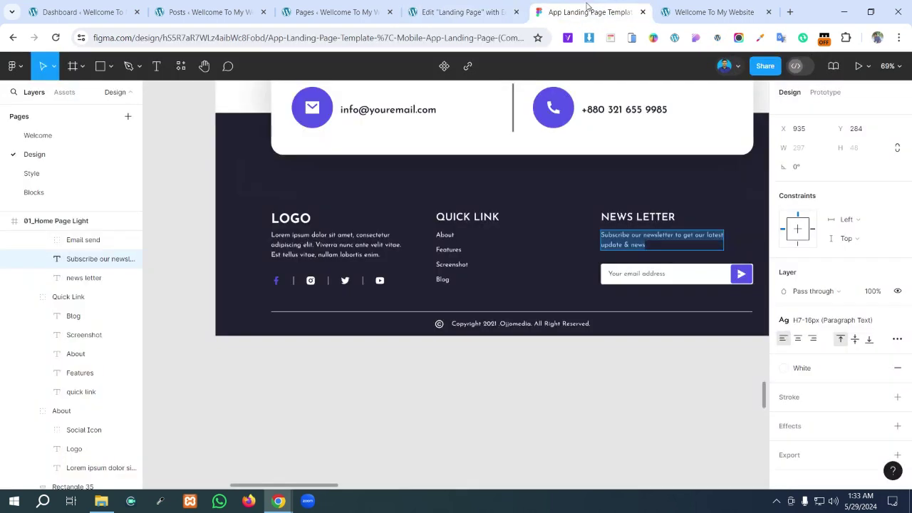
- Inspect the 24×24 white send-plane icon inside Figma's newsletter email field
left_click(744, 275)
double_click(743, 276)
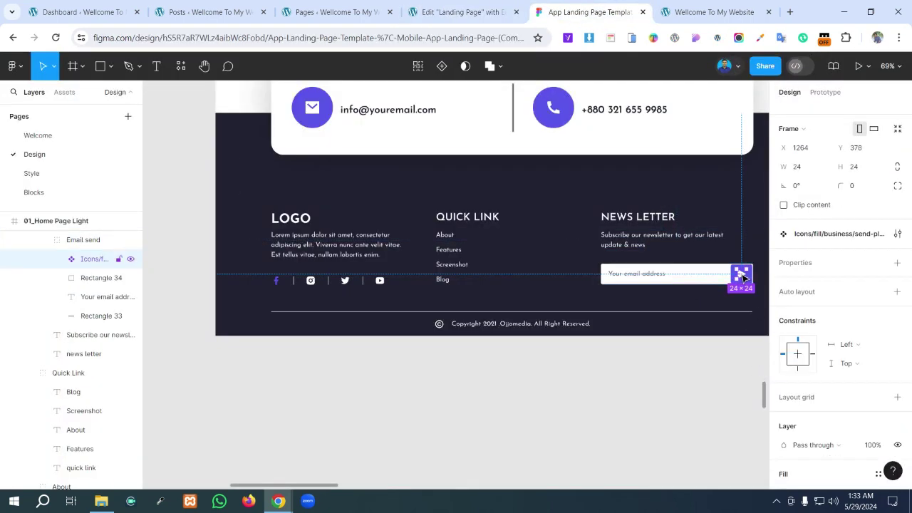
scroll(830, 319, "down", 3)
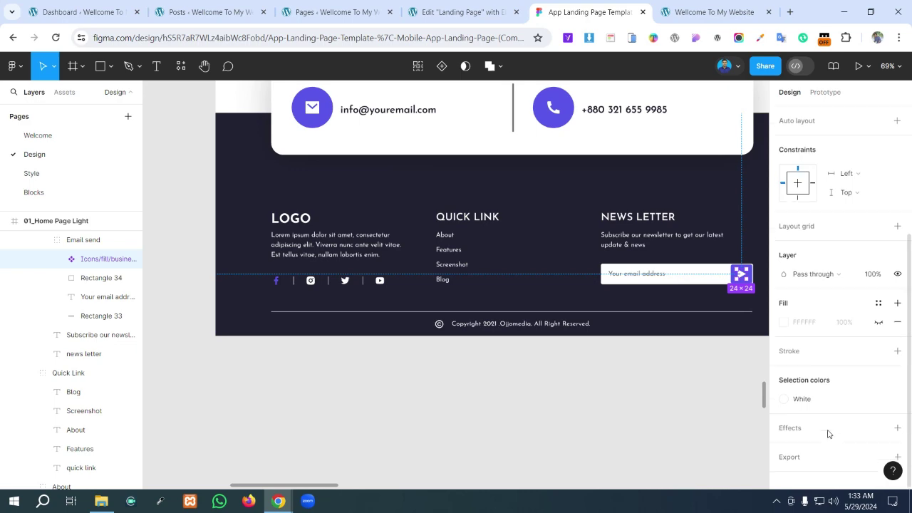
scroll(829, 441, "up", 4)
left_click(442, 7)
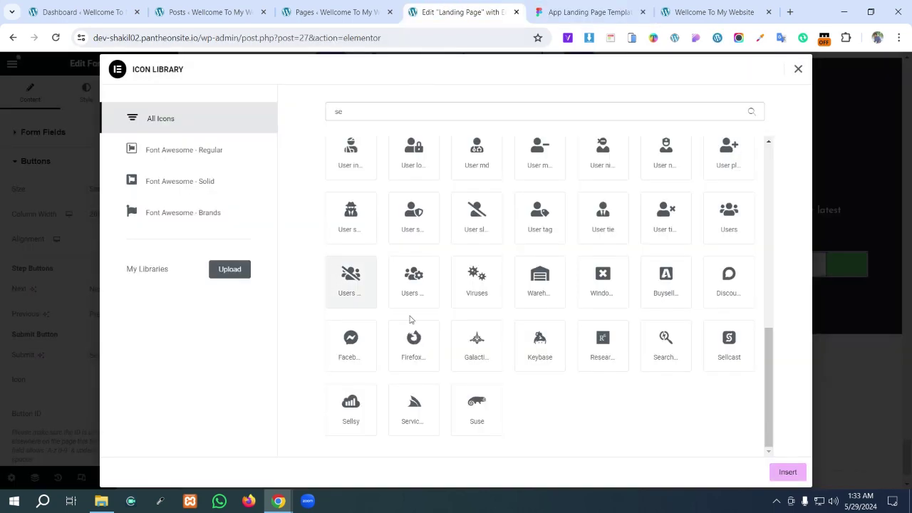
- Clear the icon search and browse the full library for a right-pointing arrow icon
scroll(531, 303, "up", 5)
scroll(515, 292, "up", 2)
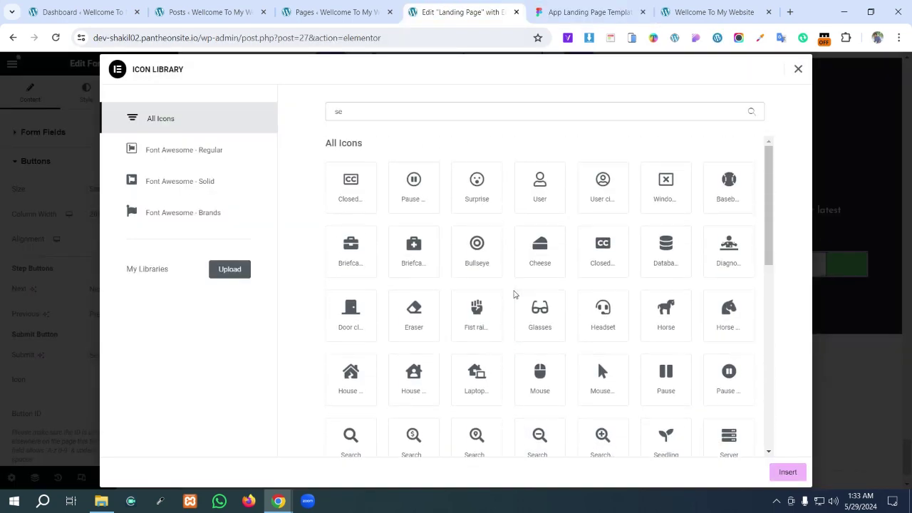
key("BackSpace")
key("BackSpace")
scroll(557, 270, "down", 1)
scroll(557, 269, "down", 3)
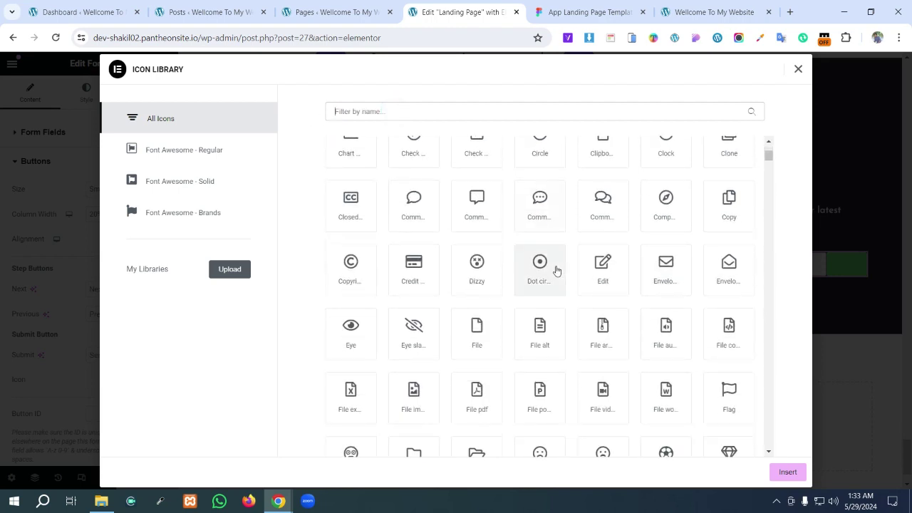
scroll(558, 272, "down", 6)
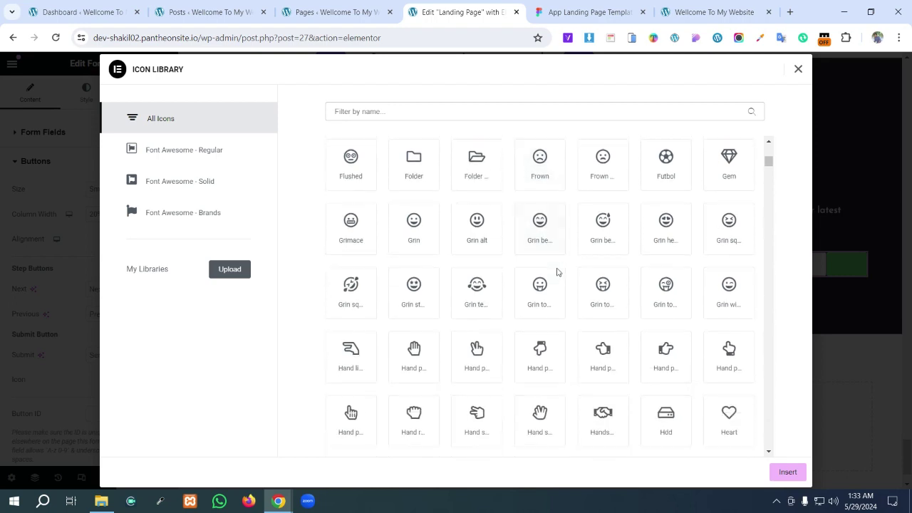
scroll(558, 272, "down", 1)
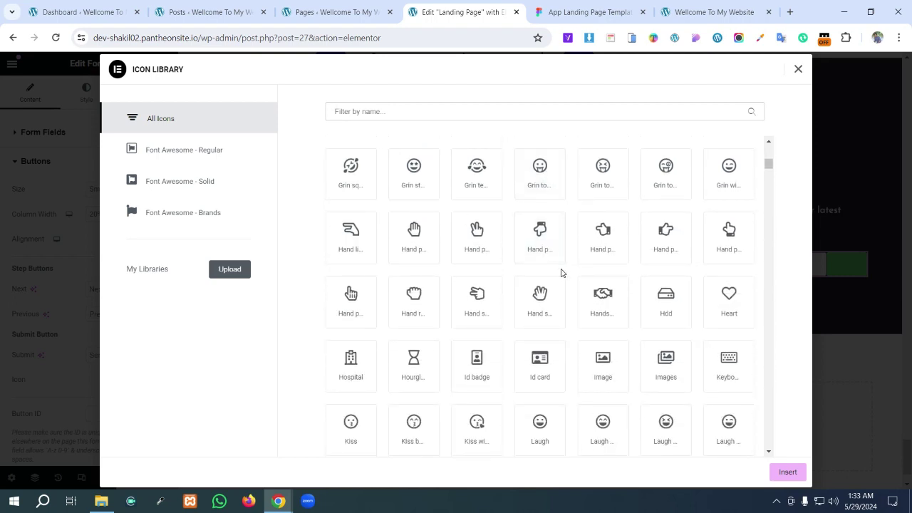
scroll(562, 273, "down", 2)
scroll(564, 274, "down", 2)
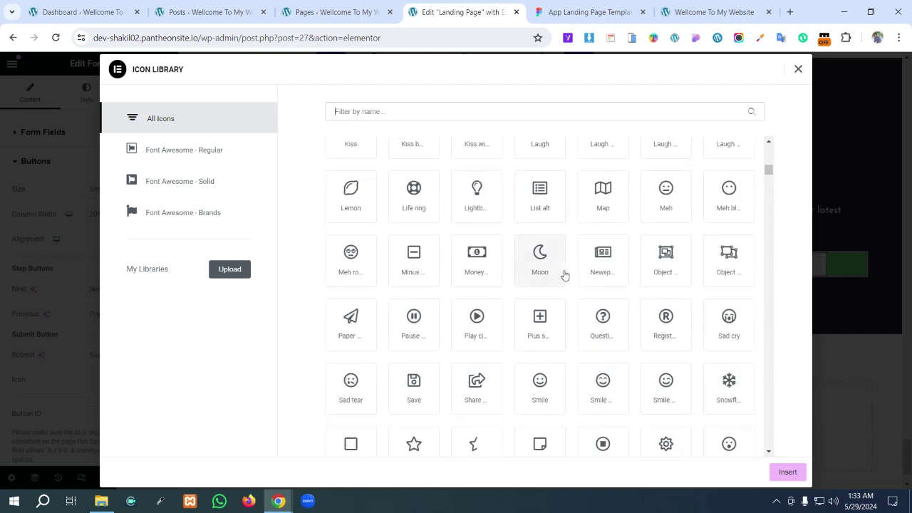
scroll(565, 275, "down", 4)
scroll(563, 276, "down", 3)
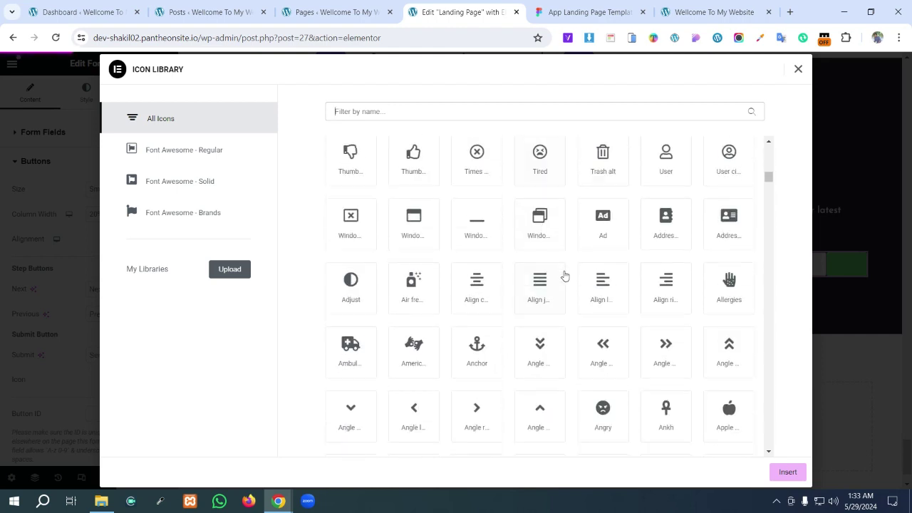
left_click(471, 423)
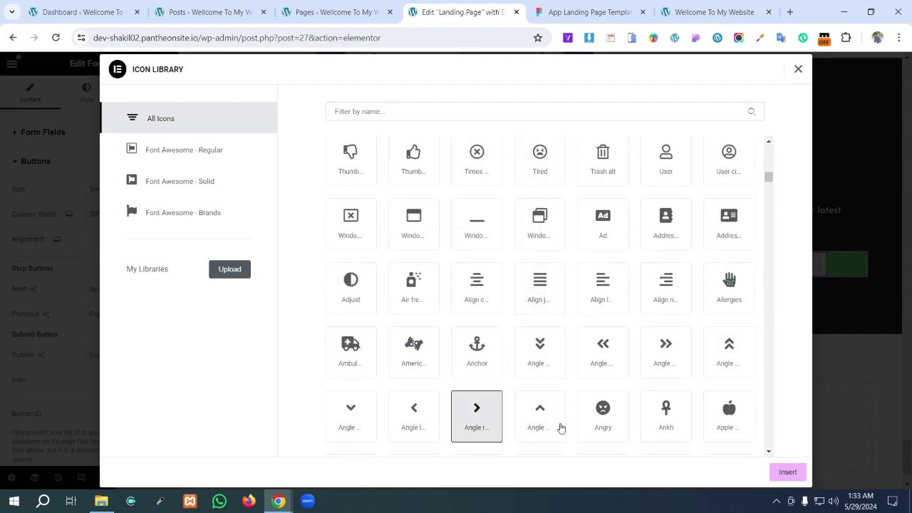
- Insert the Caret right icon into the newsletter submit button and compare with Figma
scroll(650, 320, "down", 3)
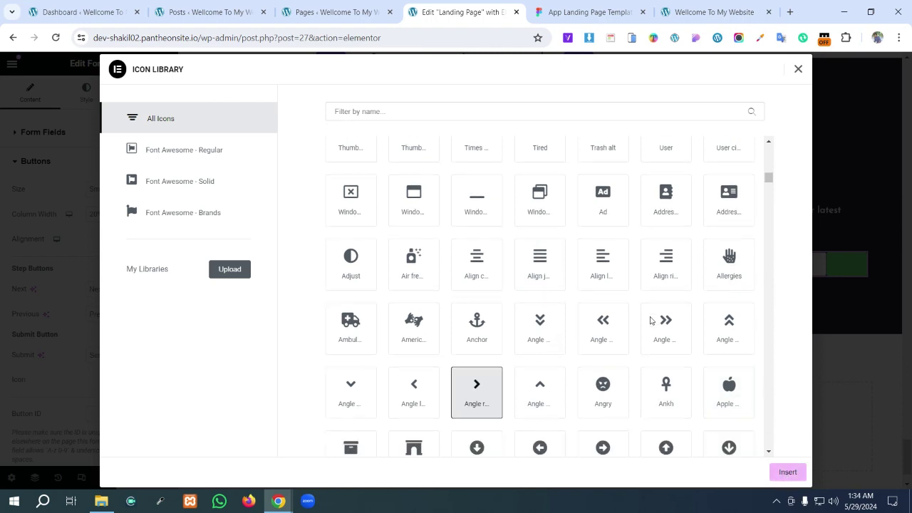
scroll(651, 322, "down", 2)
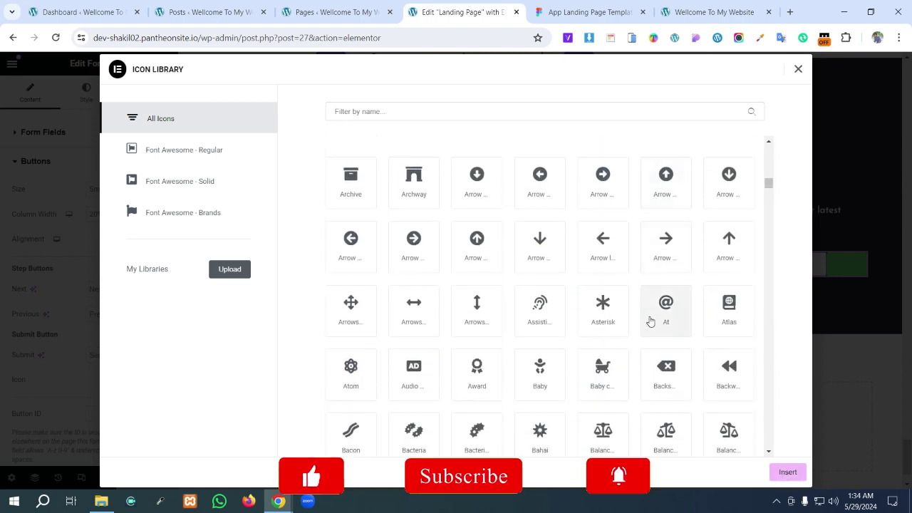
scroll(650, 323, "down", 3)
scroll(651, 322, "down", 7)
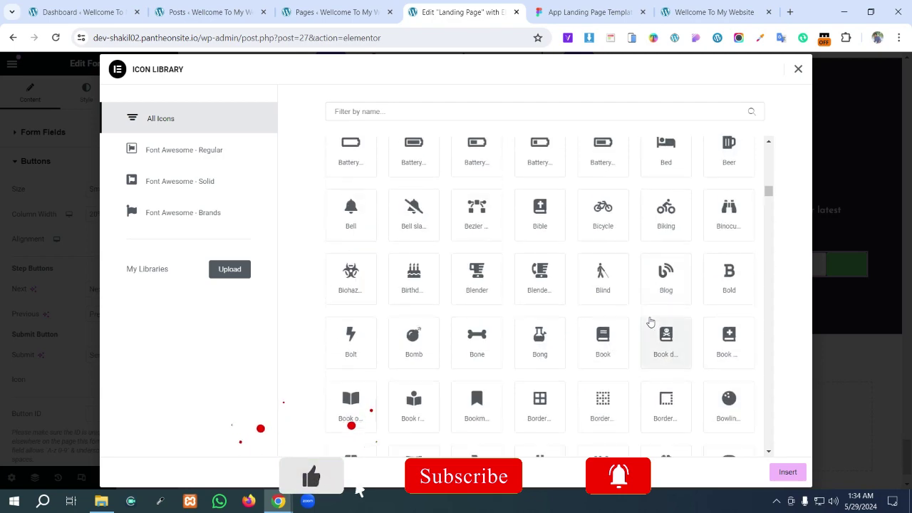
scroll(651, 322, "down", 4)
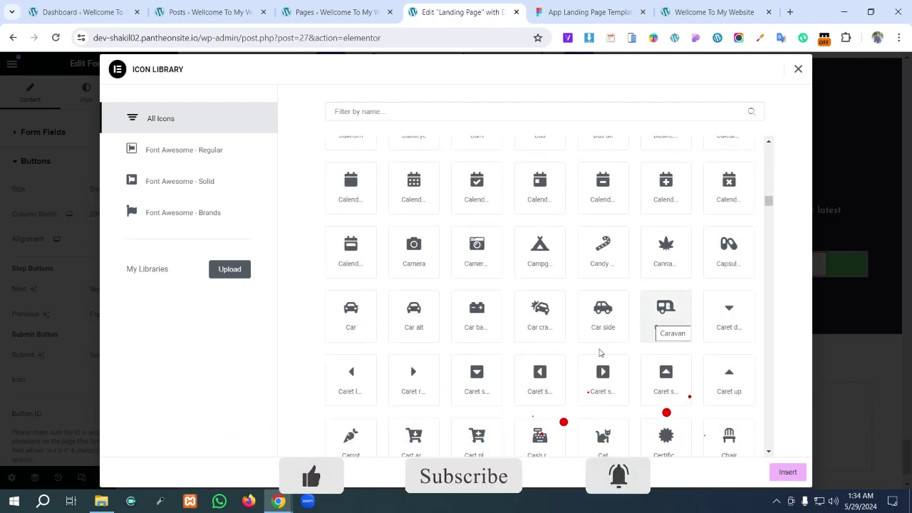
left_click(419, 378)
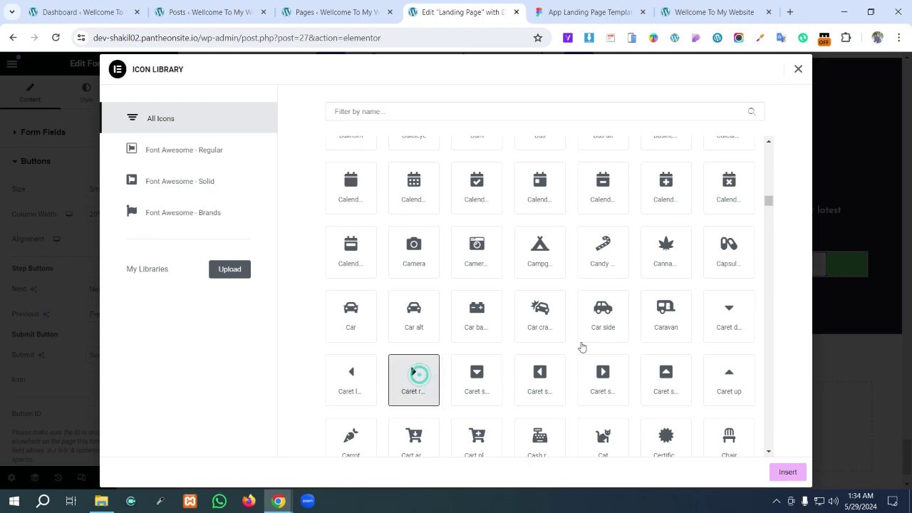
scroll(581, 347, "down", 3)
scroll(582, 347, "down", 3)
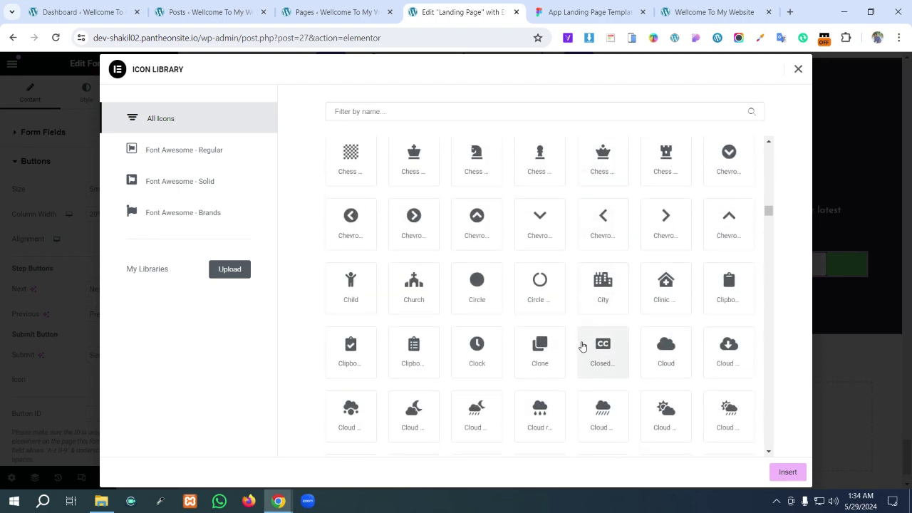
scroll(583, 347, "down", 2)
scroll(582, 347, "down", 2)
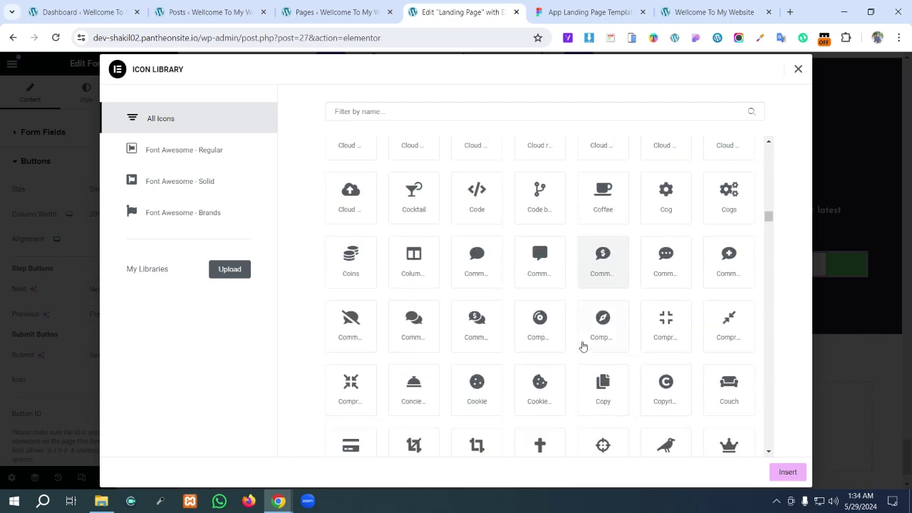
scroll(582, 347, "down", 3)
left_click(750, 455)
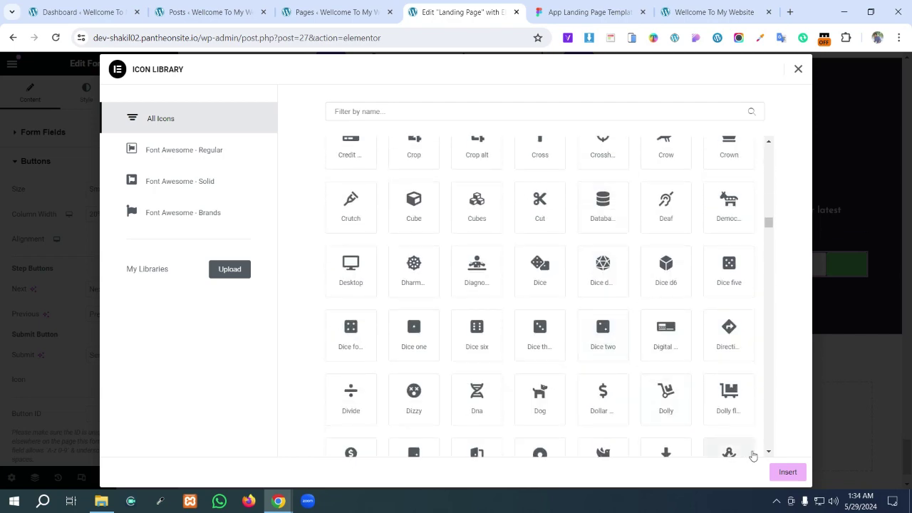
left_click(787, 472)
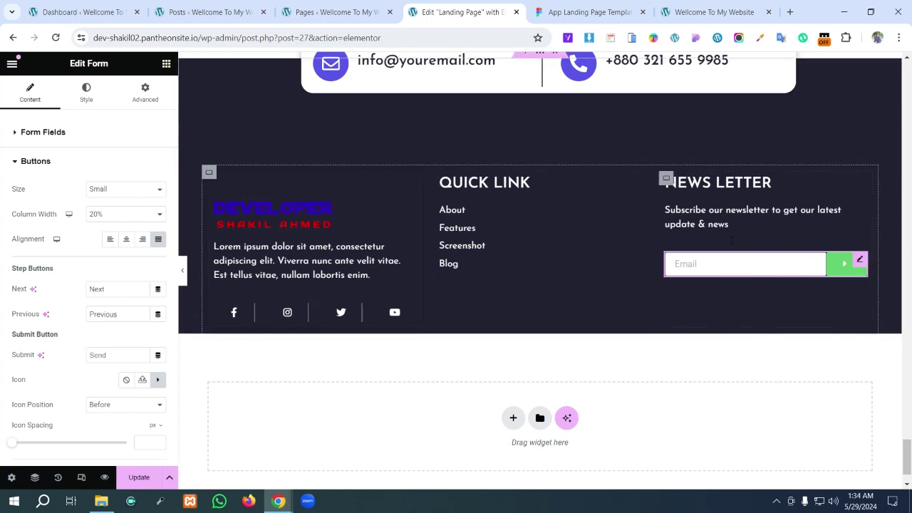
left_click(559, 12)
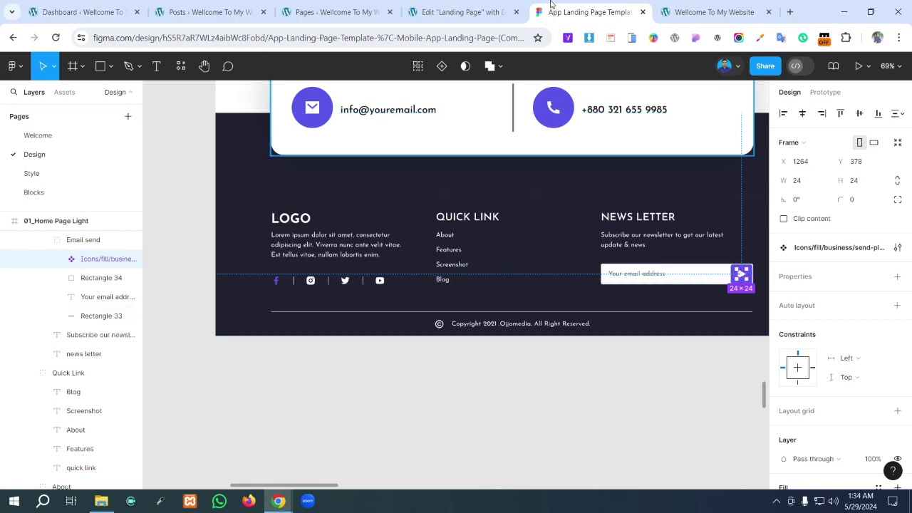
- Copy the Royal blue accent hex 5956E9 from Figma's selection colours
left_click(558, 125)
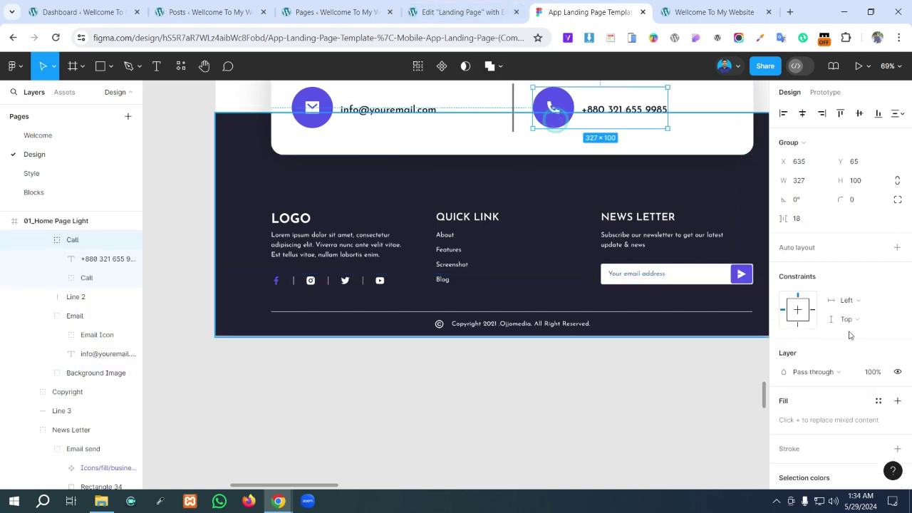
scroll(803, 401, "down", 3)
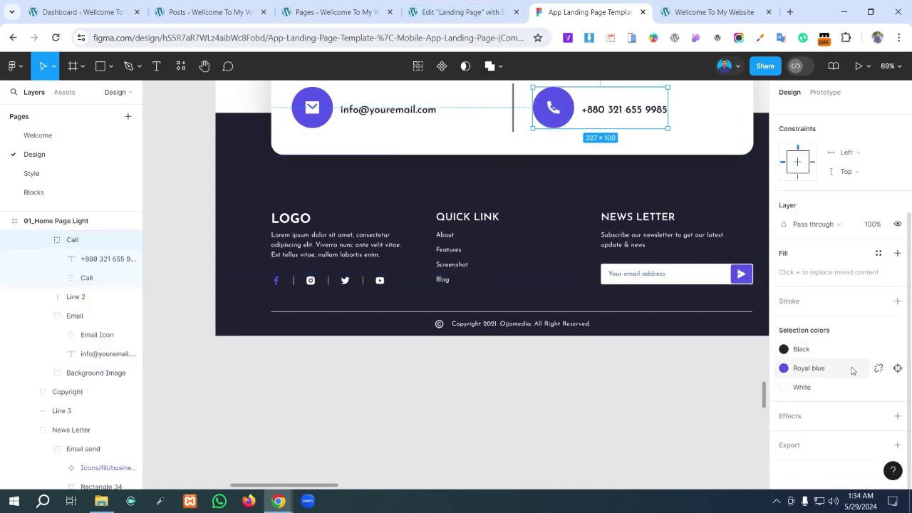
left_click(878, 369)
left_click(811, 387)
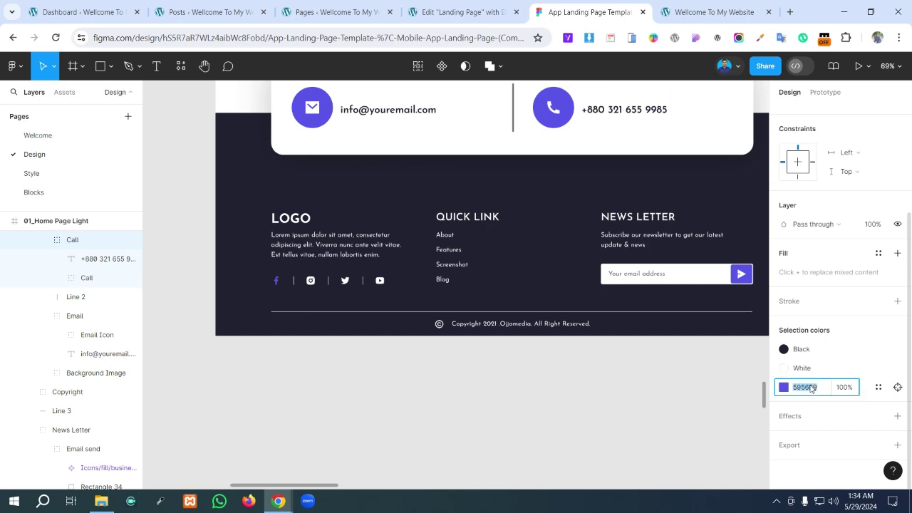
left_click(809, 389)
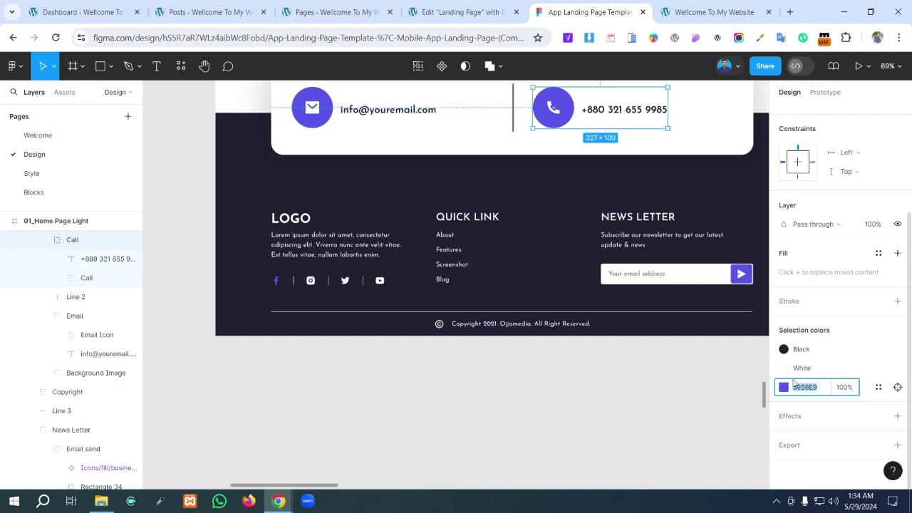
left_click(456, 5)
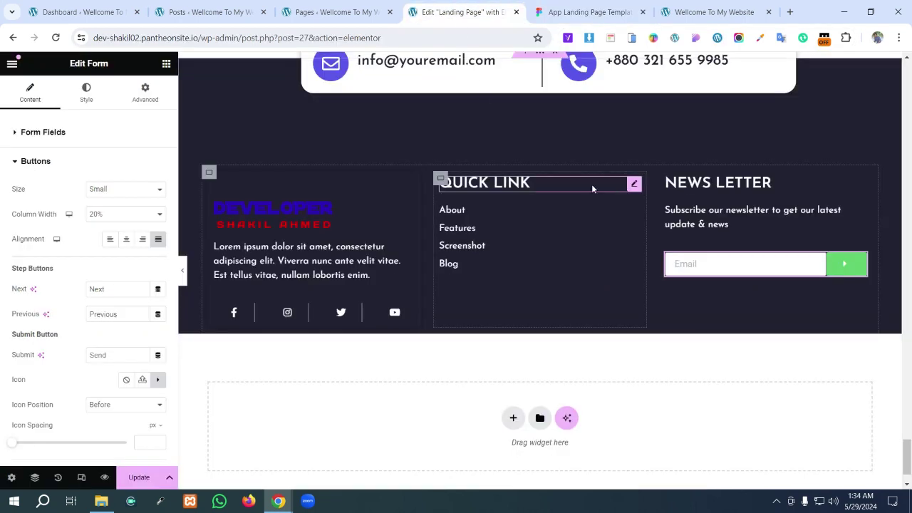
- Set the Next & Submit button background colour to purple 5956E9
left_click(112, 98)
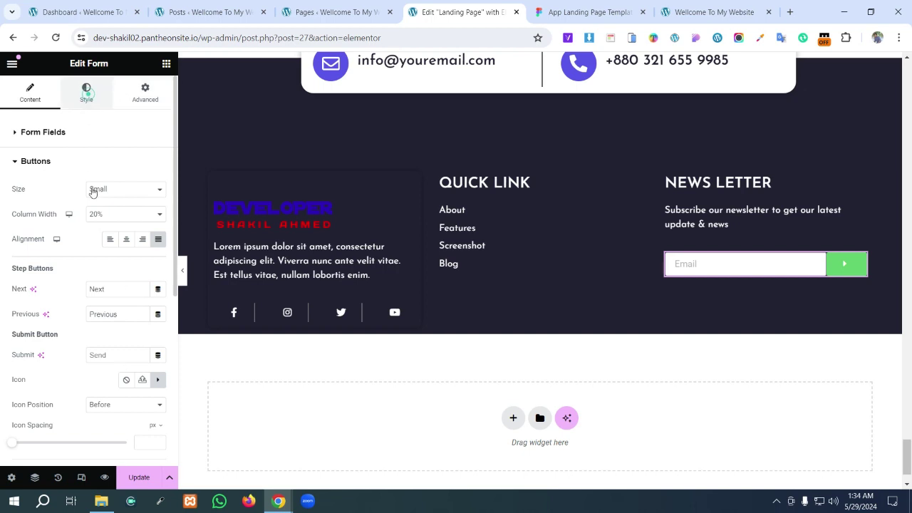
scroll(50, 241, "down", 3)
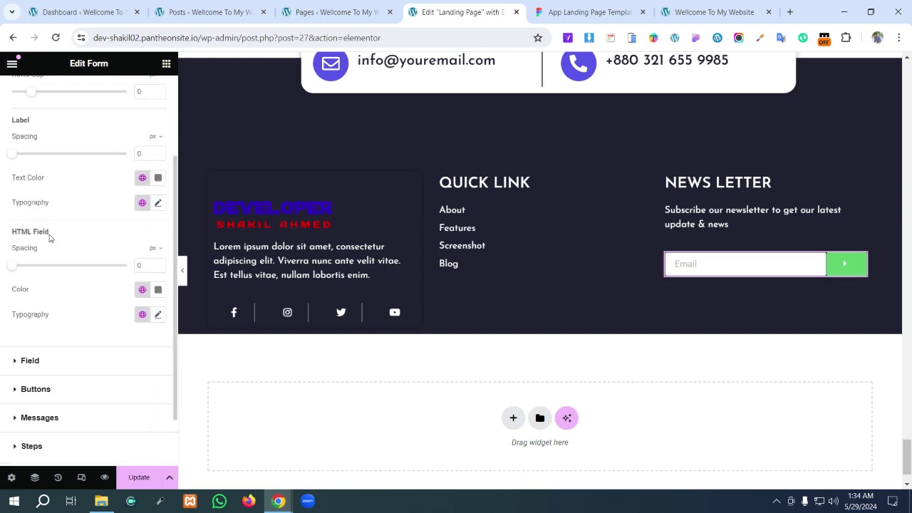
left_click(33, 323)
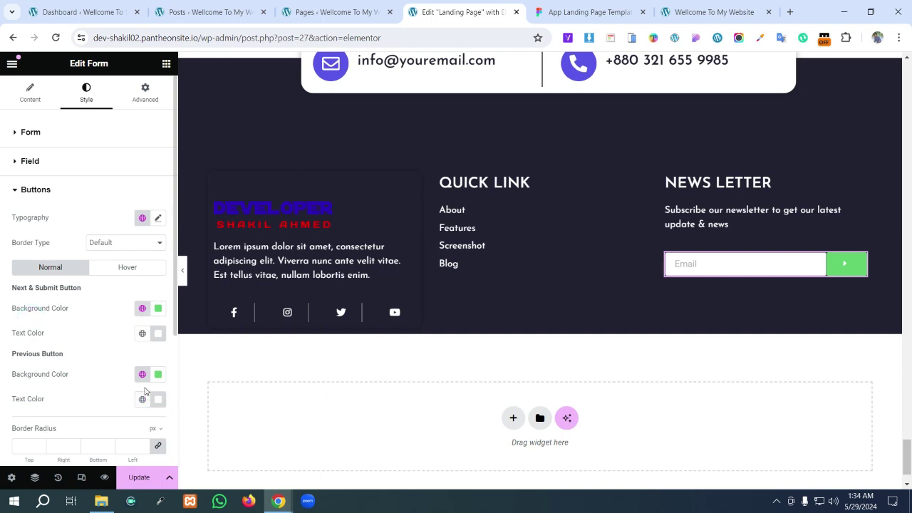
scroll(151, 349, "down", 1)
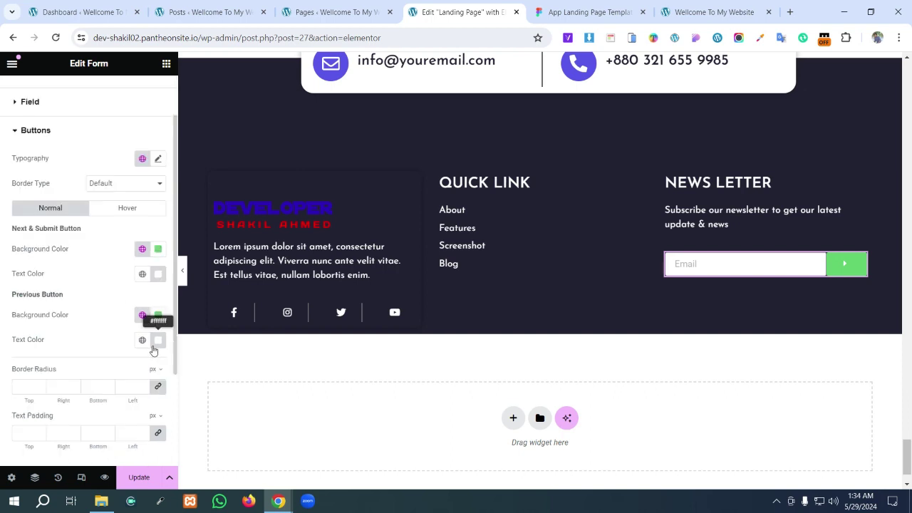
left_click(158, 251)
type("5956E9")
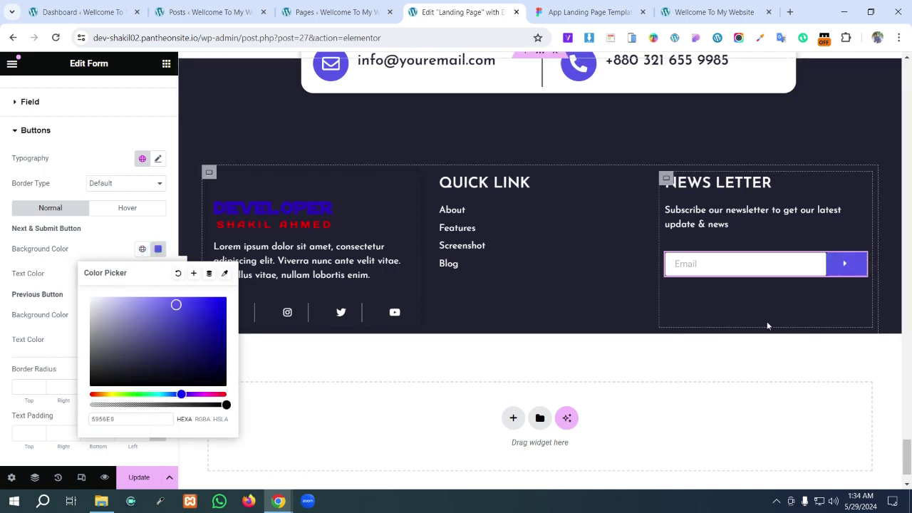
left_click(744, 311)
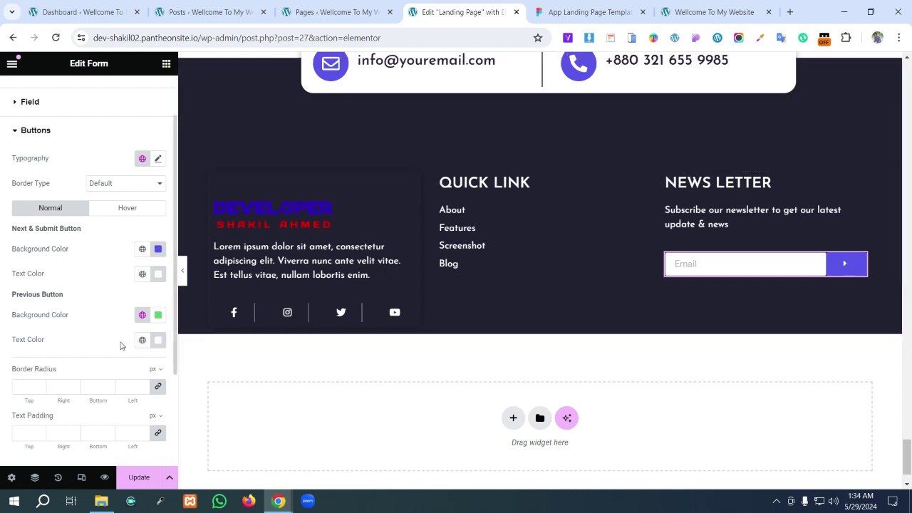
- Set the Previous button background colour to the same 5956E9 purple
left_click(158, 316)
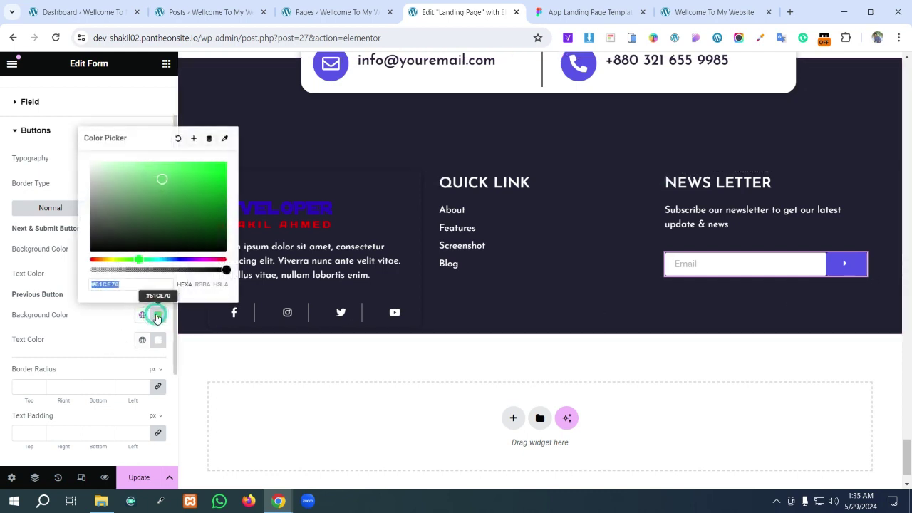
left_click(157, 318)
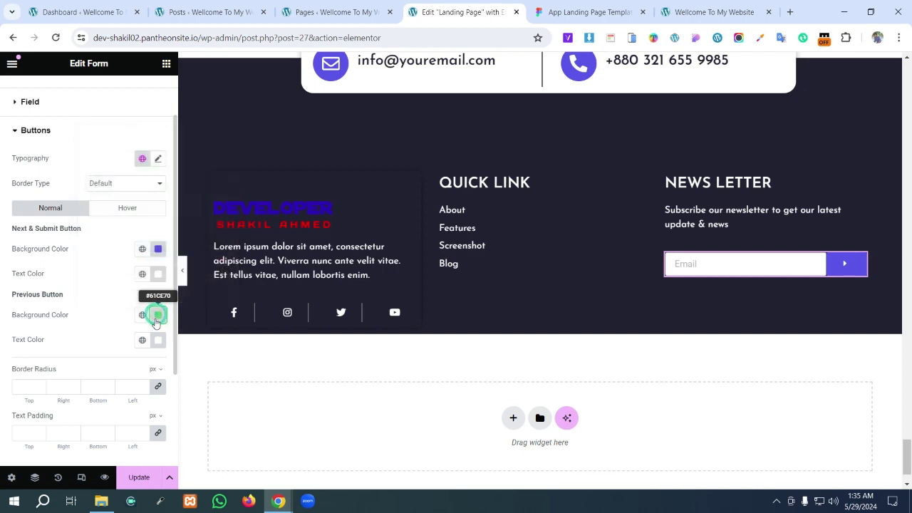
left_click(158, 320)
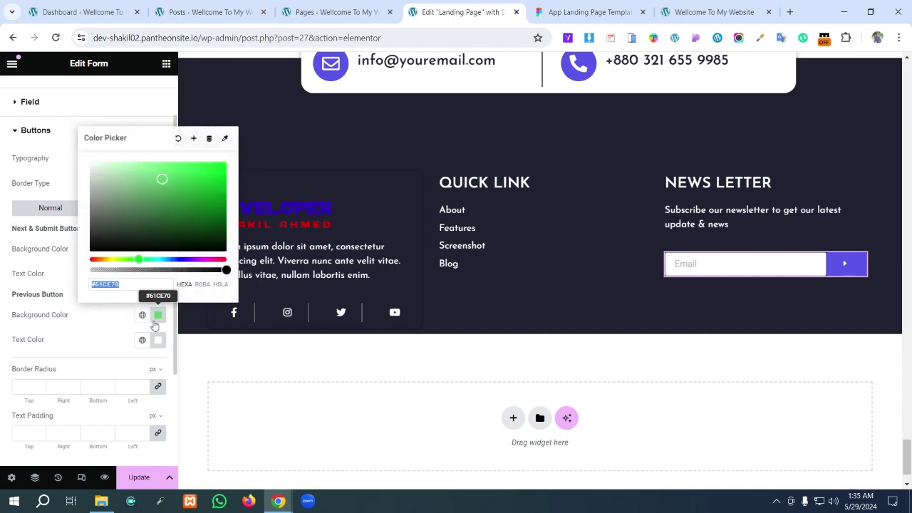
type("5956E5")
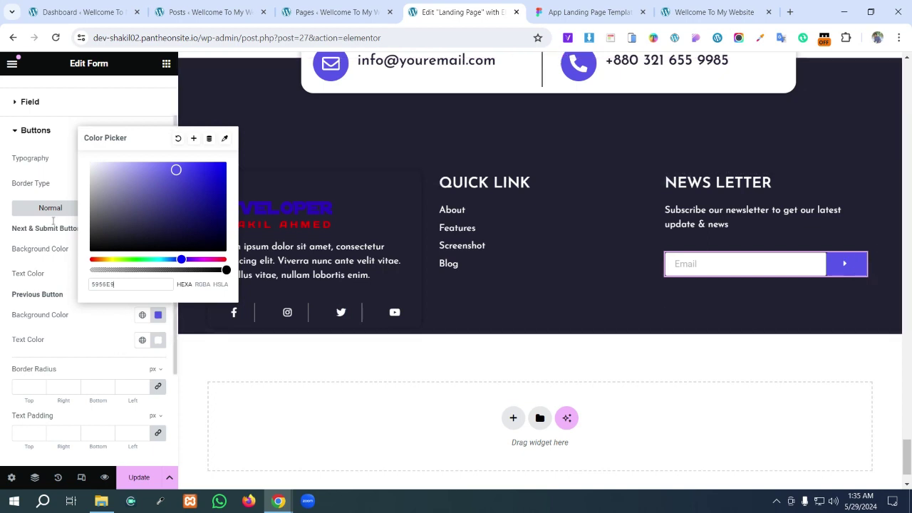
left_click(7, 244)
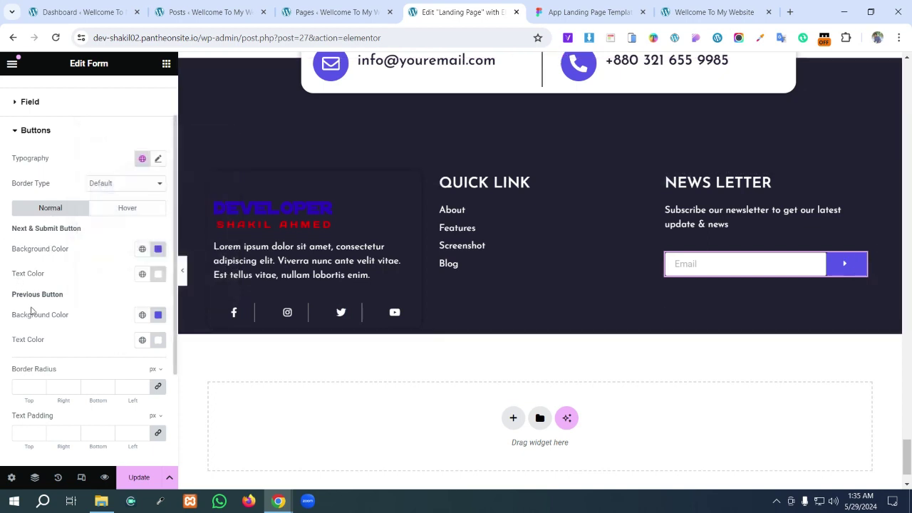
scroll(35, 313, "down", 2)
scroll(39, 318, "up", 3)
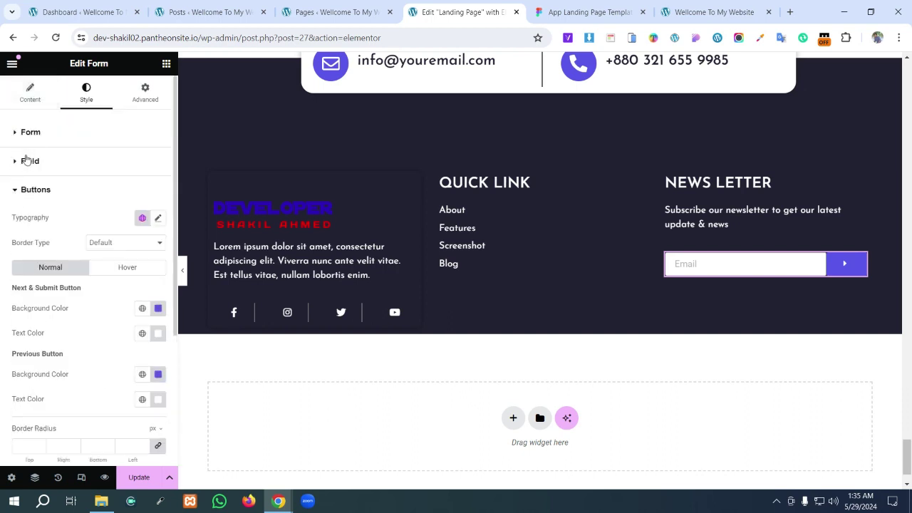
left_click(26, 159)
left_click(26, 135)
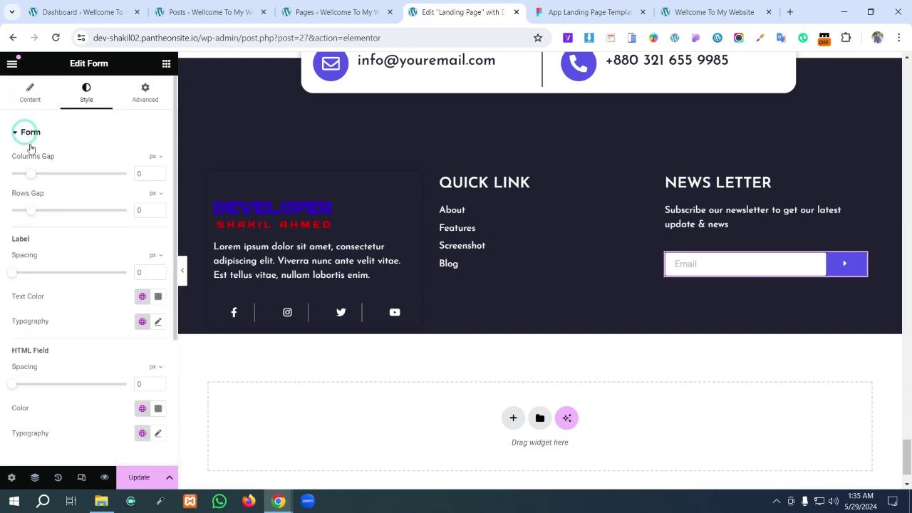
scroll(92, 357, "down", 3)
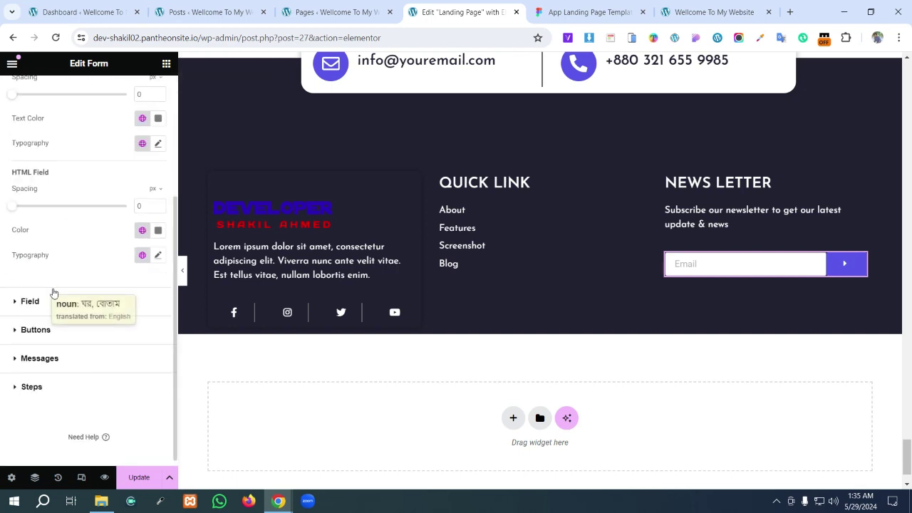
scroll(36, 225, "up", 3)
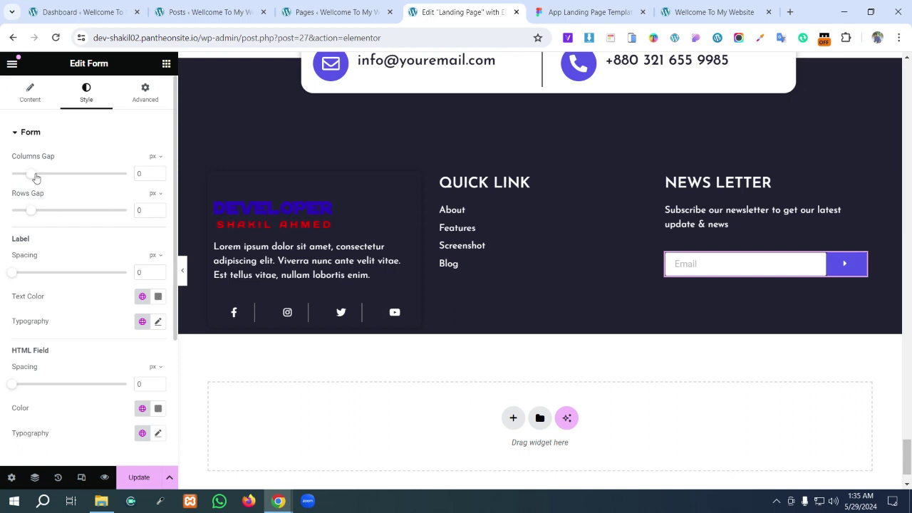
left_click_drag(33, 177, 1, 177)
left_click_drag(33, 212, 11, 211)
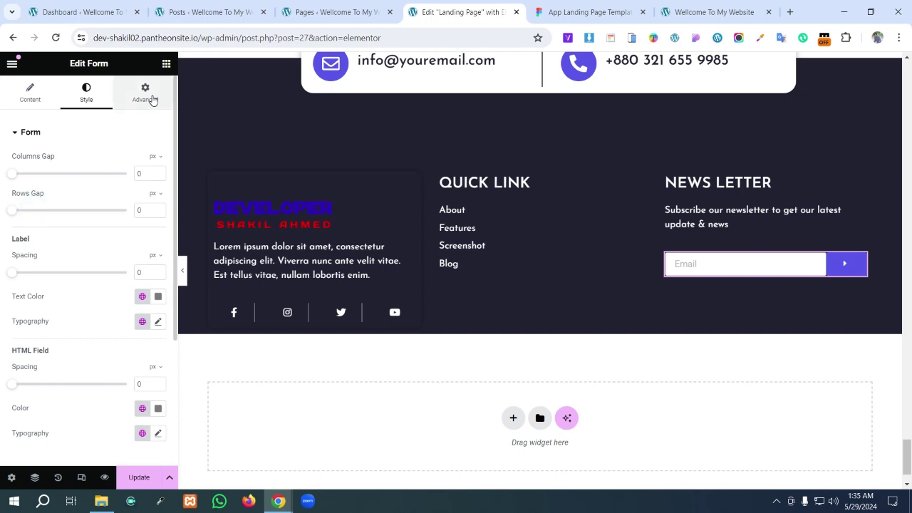
scroll(135, 243, "down", 3)
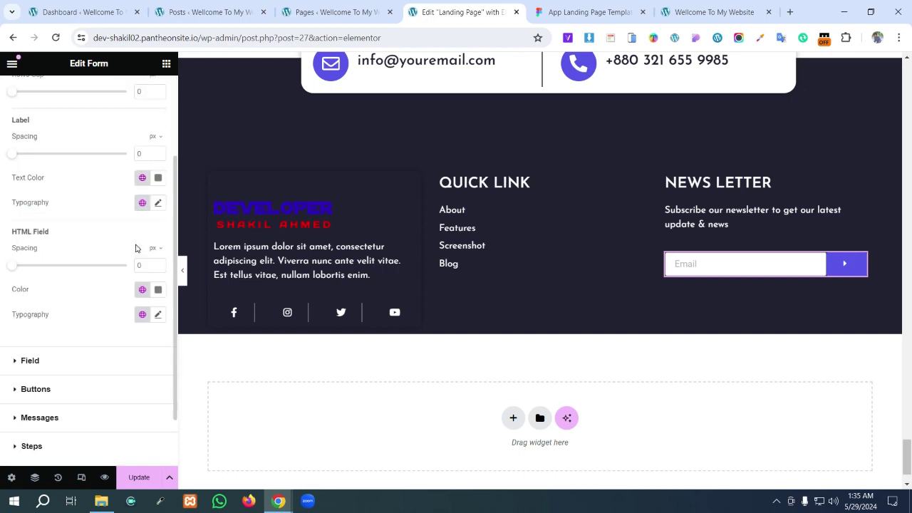
left_click(59, 388)
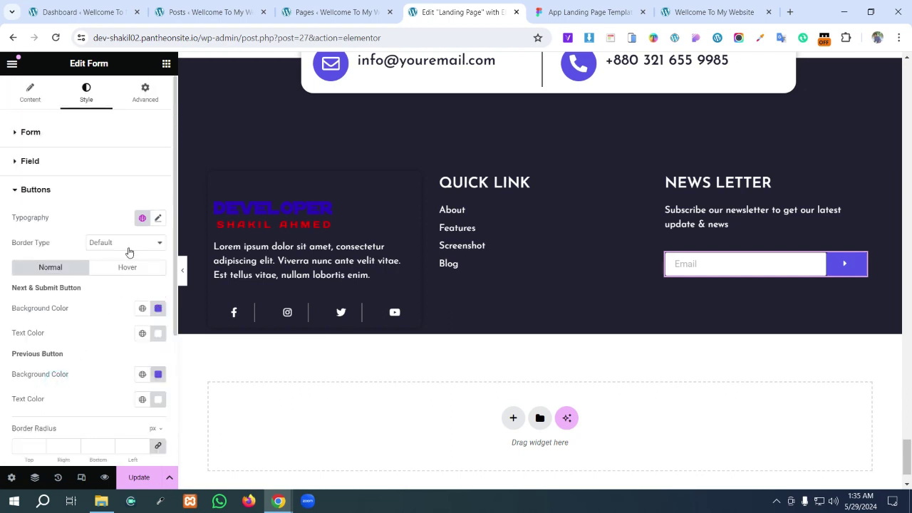
scroll(129, 252, "down", 3)
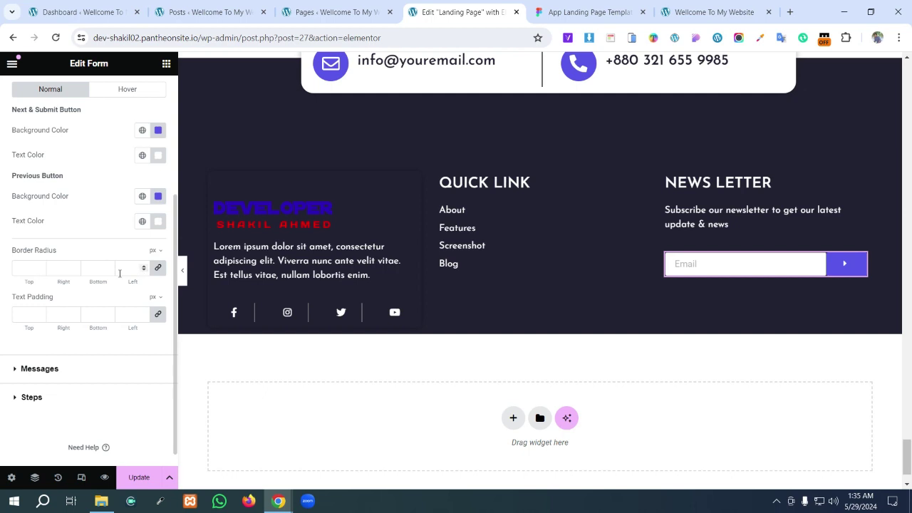
scroll(120, 273, "up", 5)
- Review the form's Actions After Submit and Email notification settings
left_click(34, 98)
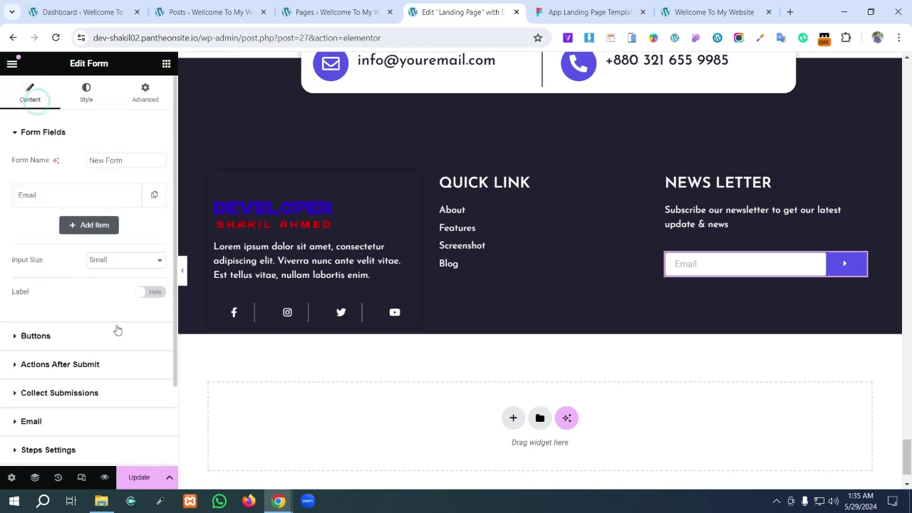
scroll(112, 340, "down", 1)
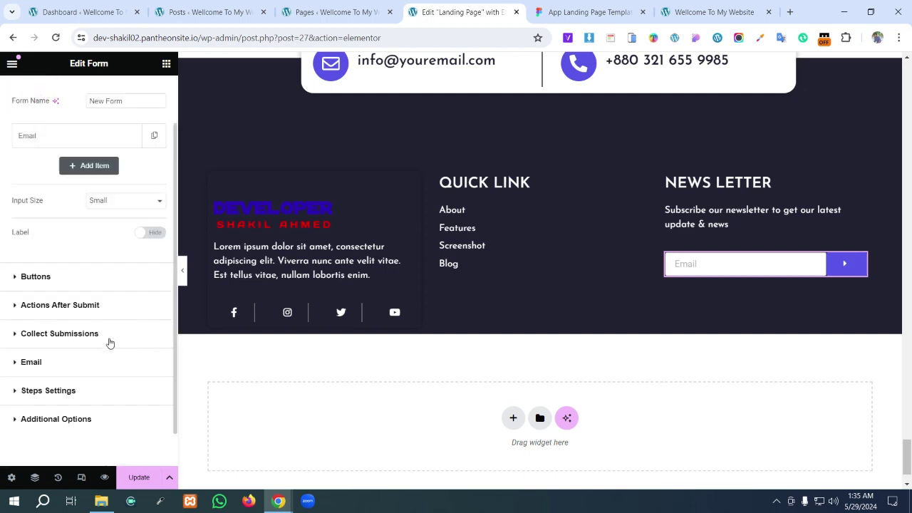
left_click(81, 307)
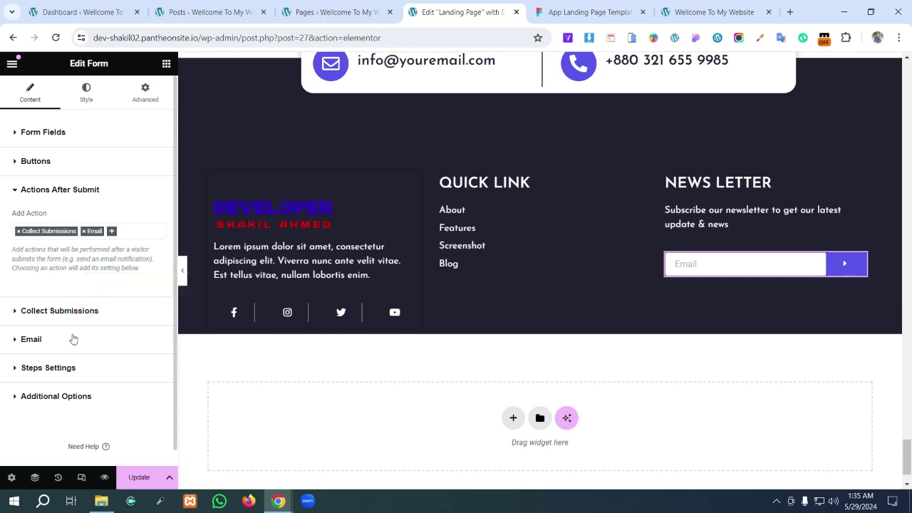
left_click(69, 341)
- Left-align the Send button, set its size to Small and its icon spacing to 0 px
left_click(42, 165)
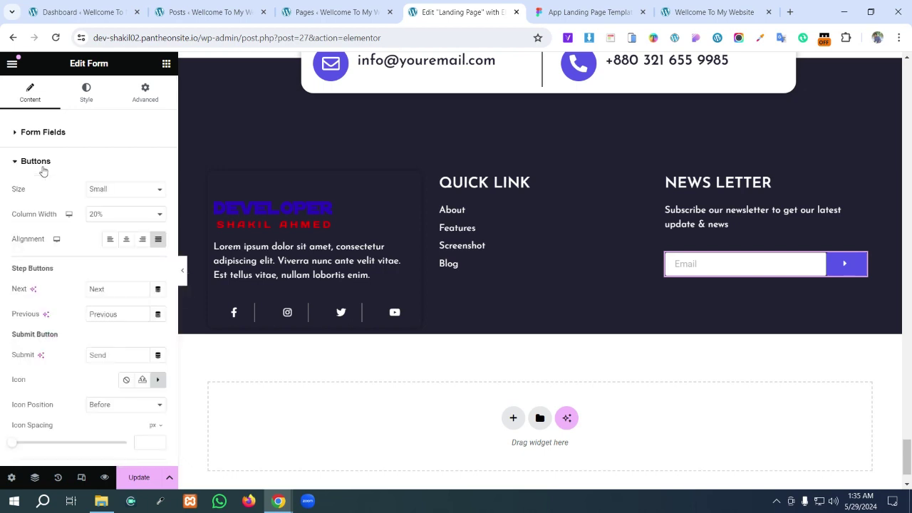
left_click(111, 240)
left_click(120, 190)
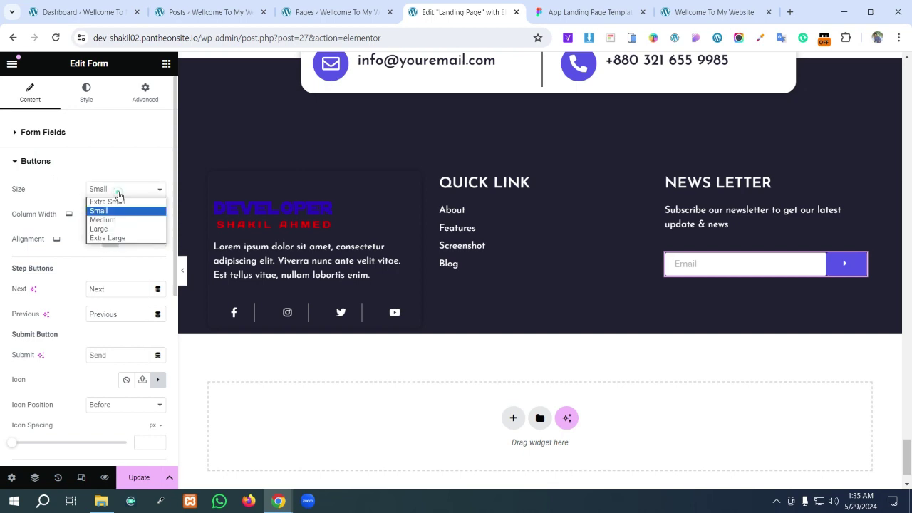
left_click(122, 202)
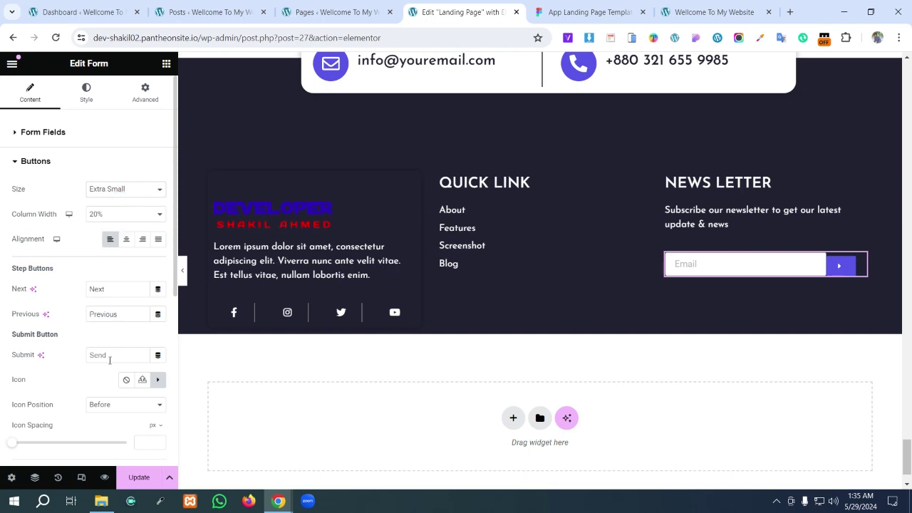
scroll(105, 388, "down", 2)
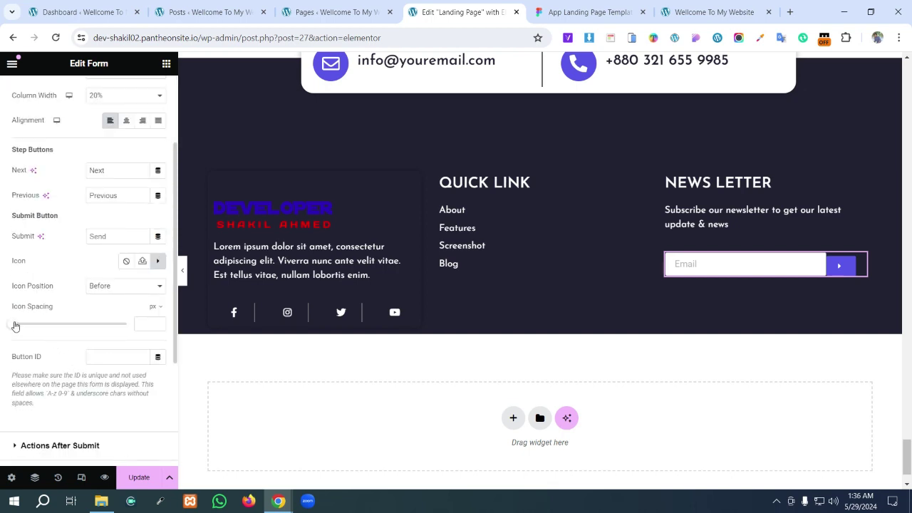
mouse_move(19, 326)
left_mouse_down()
mouse_move(47, 325)
mouse_move(4, 326)
left_mouse_up()
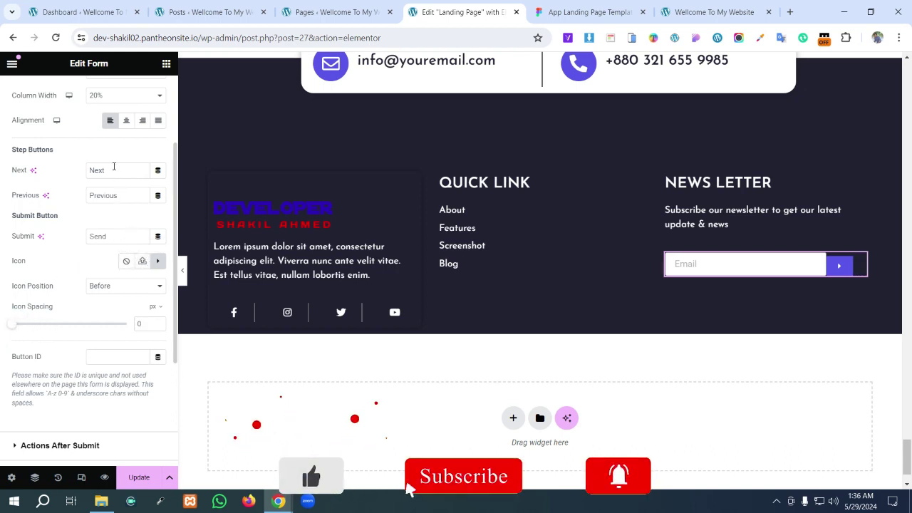
scroll(114, 151, "up", 1)
left_click(115, 129)
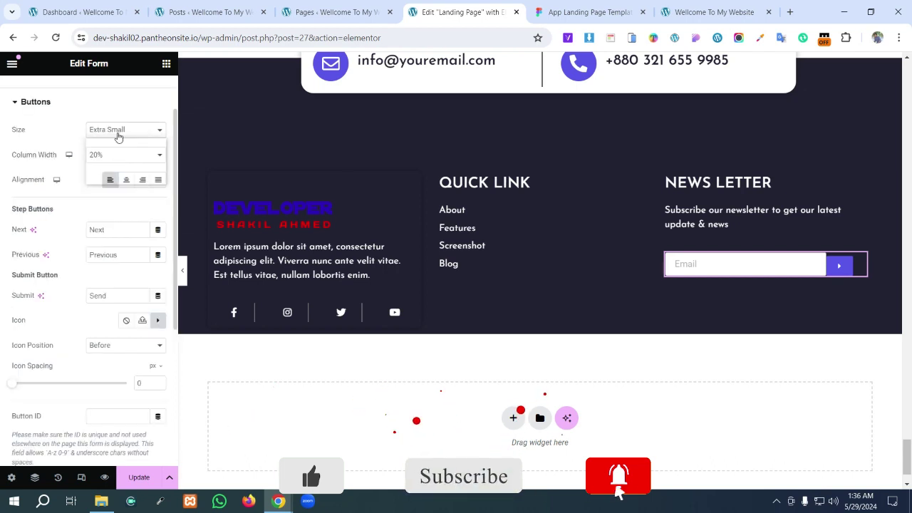
left_click(118, 151)
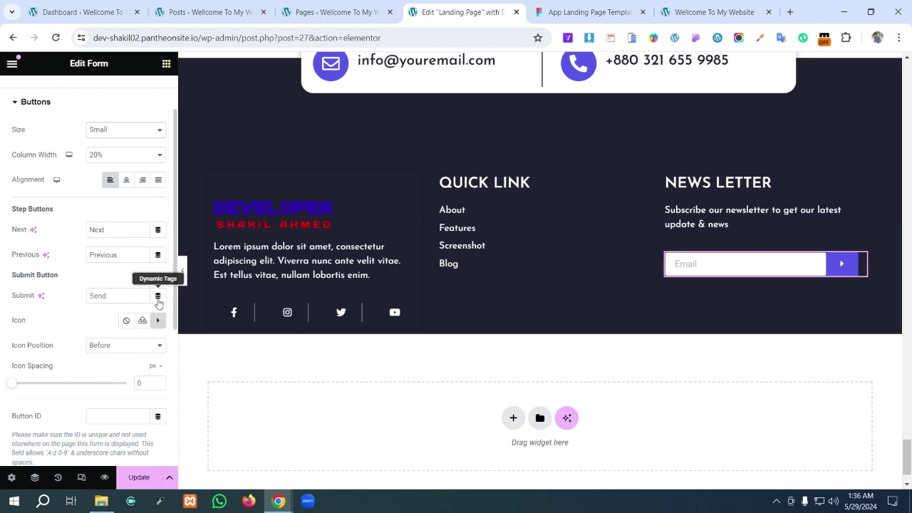
- Give the Send button the boxed 'Caret square right' icon, then compare with the Figma footer
left_click(157, 321)
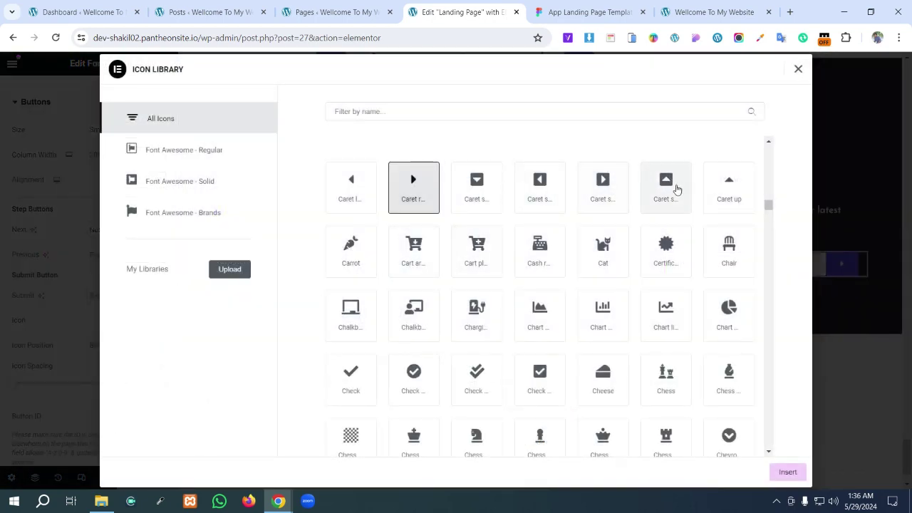
left_click(601, 197)
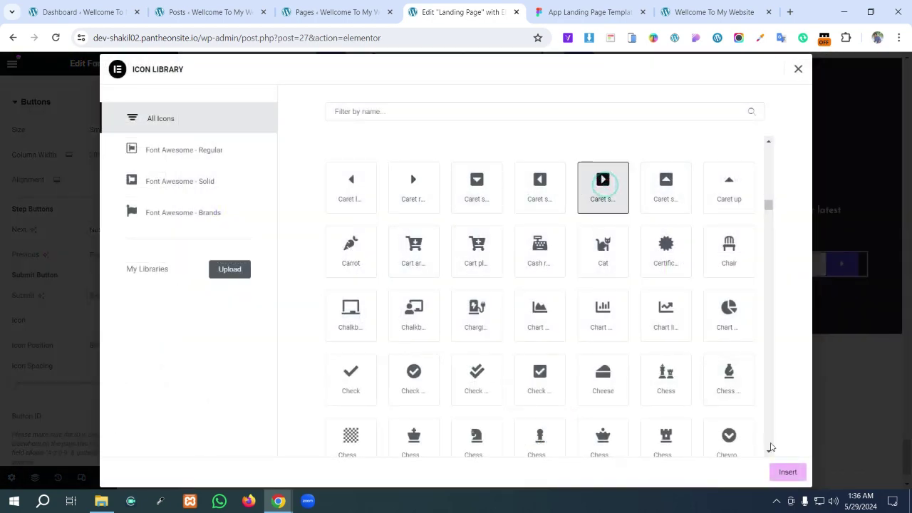
left_click(788, 473)
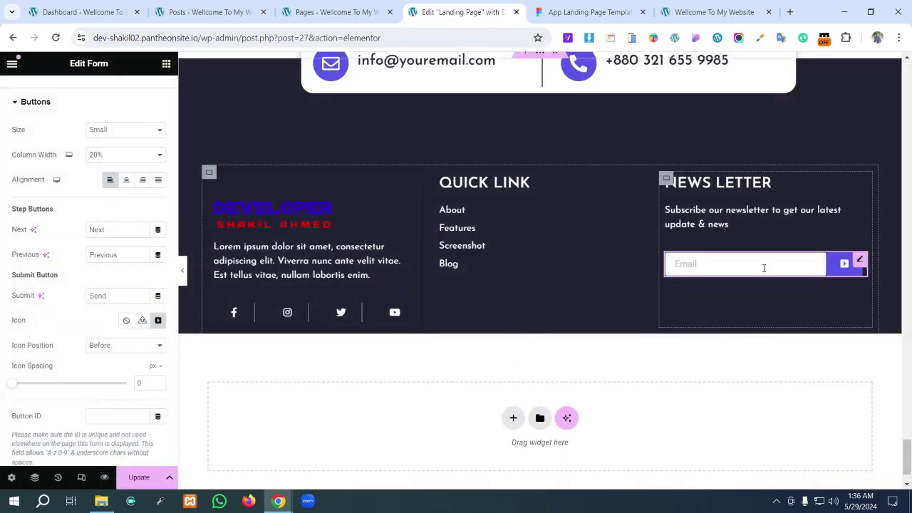
left_click(601, 16)
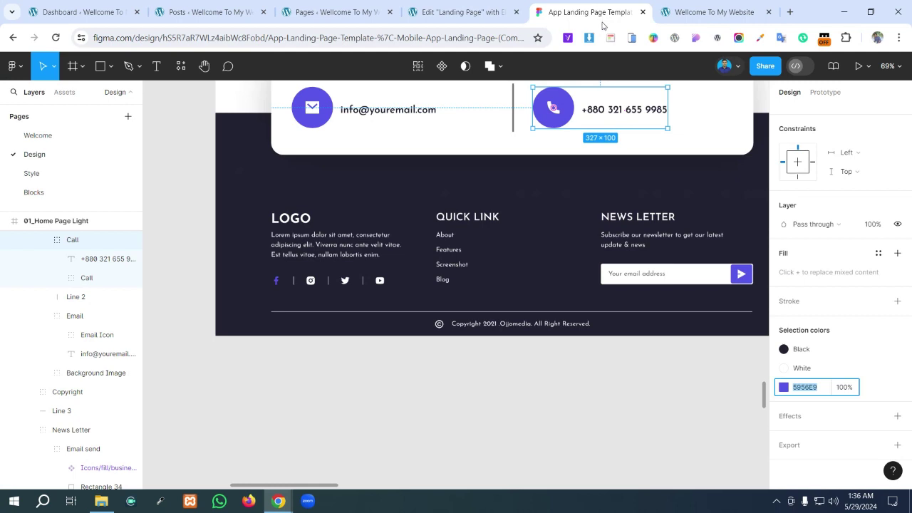
- Inspect the footer left column container's Advanced settings and border corner radius
left_click(481, 7)
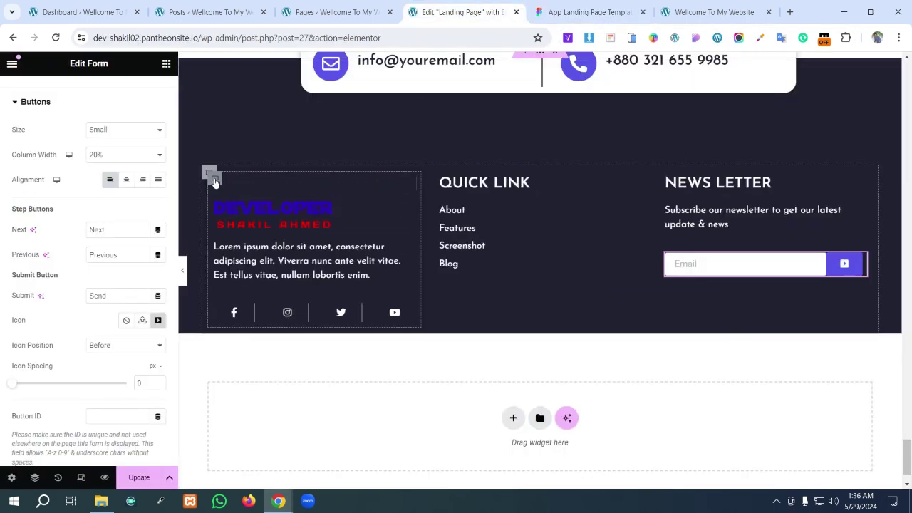
left_click(214, 177)
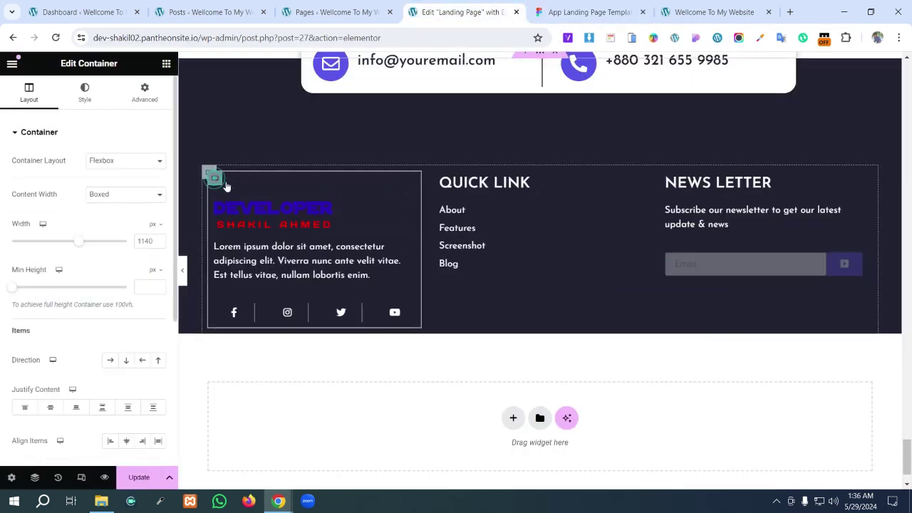
left_click(142, 98)
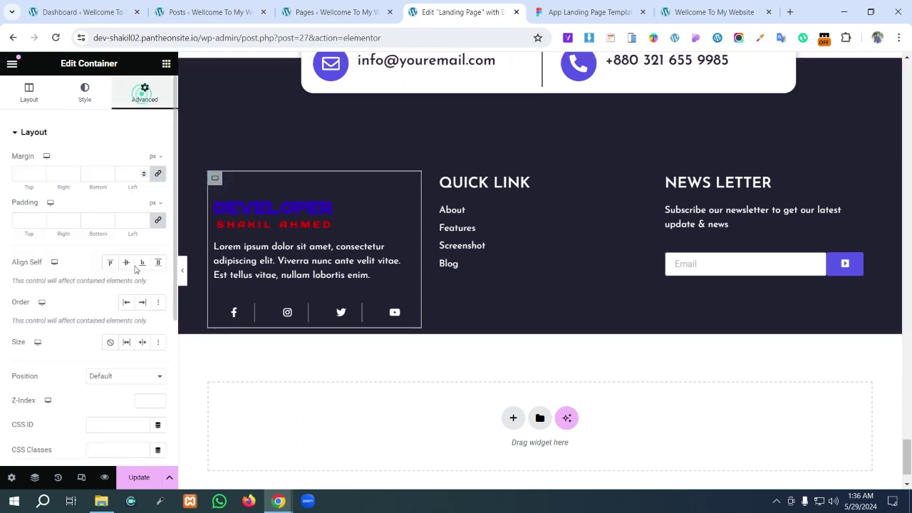
scroll(102, 376, "down", 3)
scroll(81, 320, "up", 3)
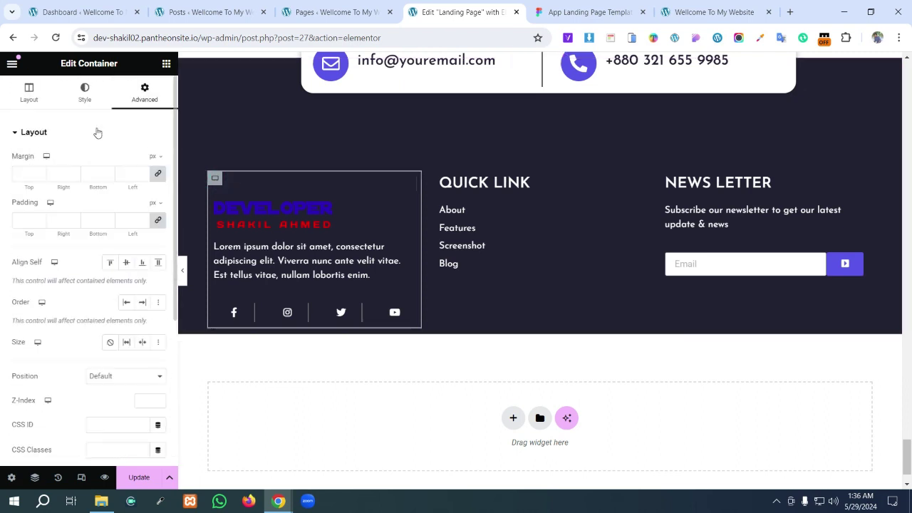
left_click(86, 94)
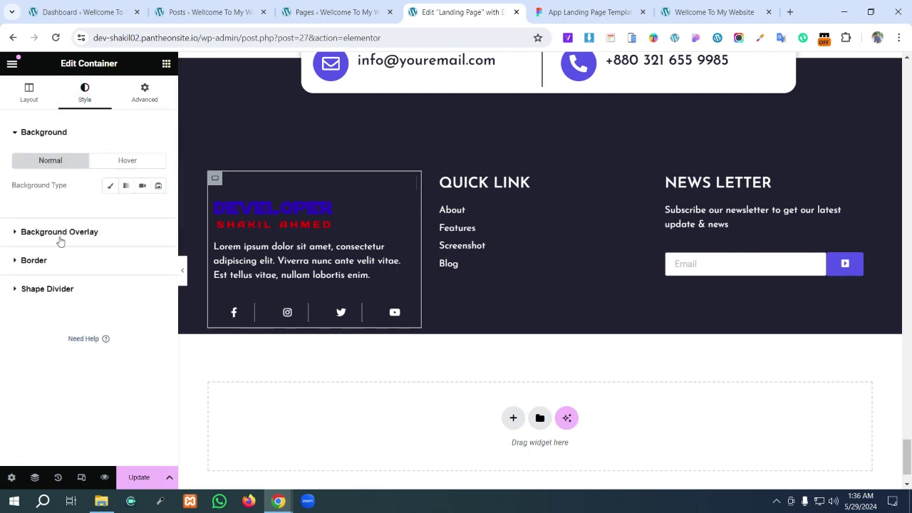
left_click(54, 264)
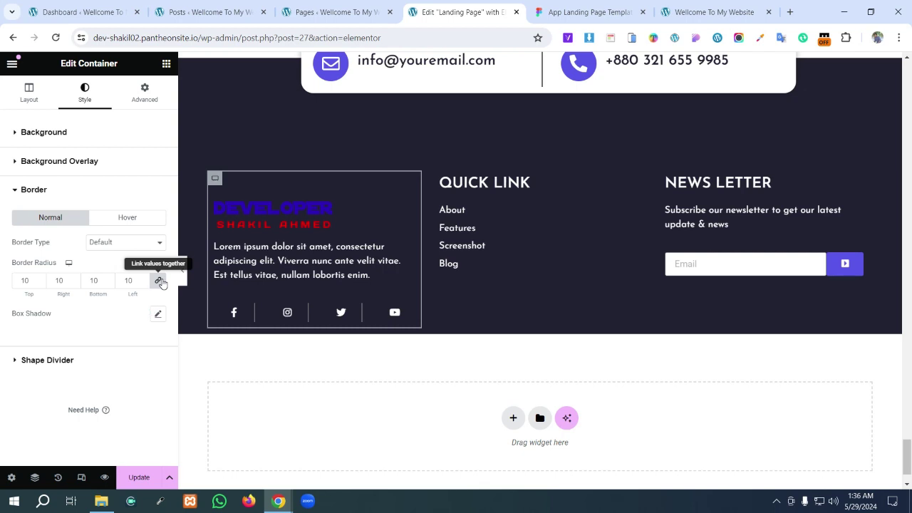
double_click(128, 280)
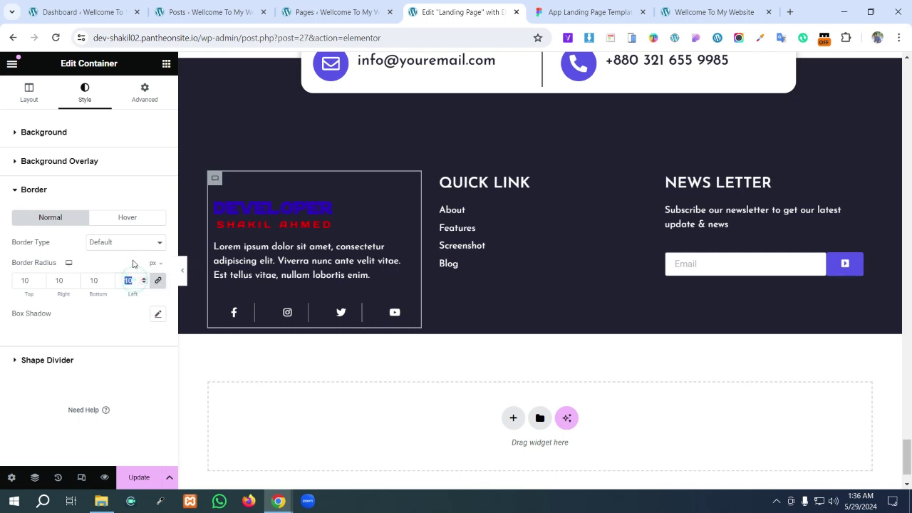
- Select the Quick Link icon list and check it against the Figma footer
left_click(569, 270)
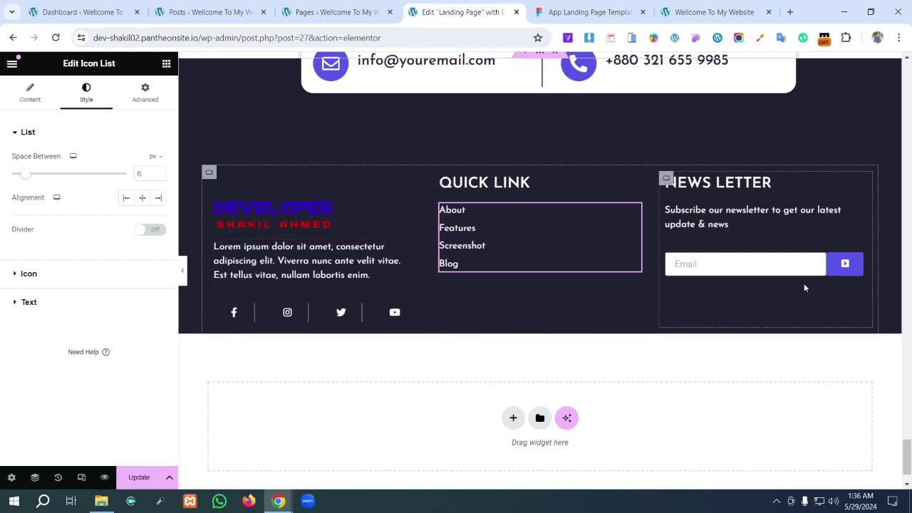
left_click(576, 7)
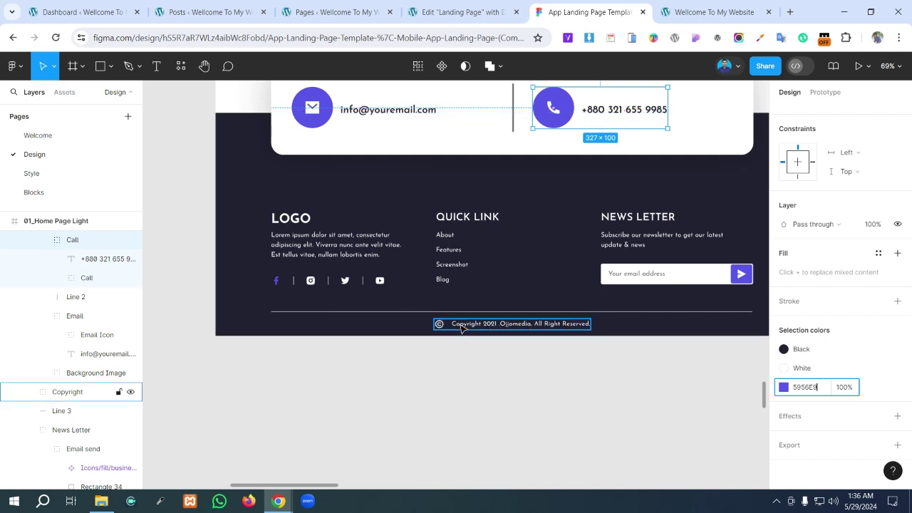
left_click(447, 6)
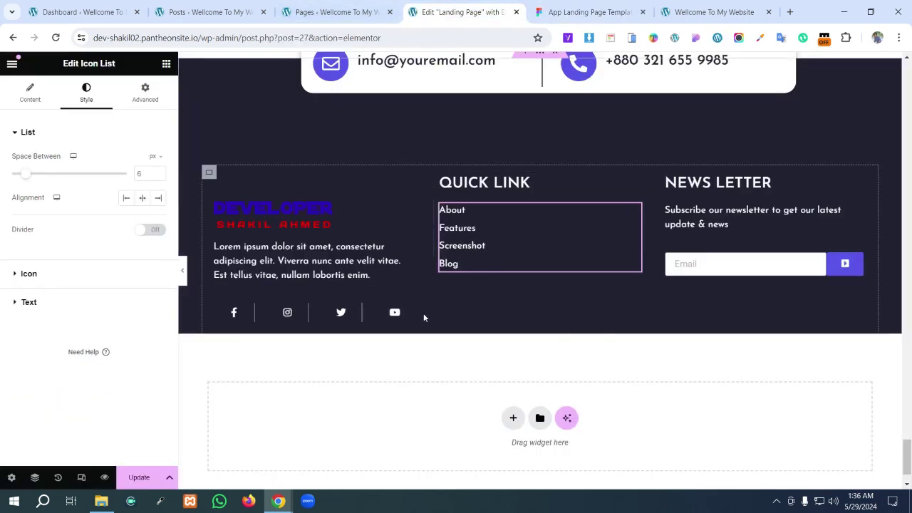
- After comparing with Figma's footer, add a new empty container below the footer columns
scroll(581, 213, "up", 3)
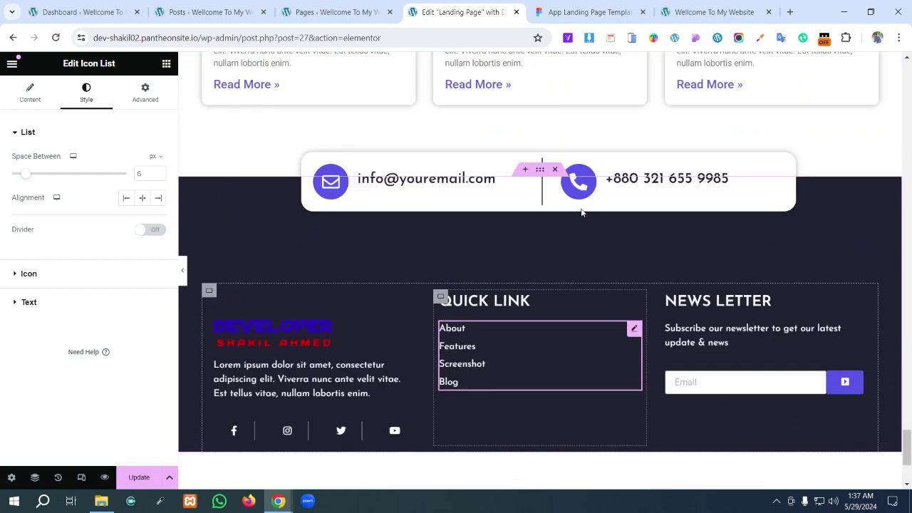
scroll(581, 214, "down", 3)
scroll(581, 214, "down", 1)
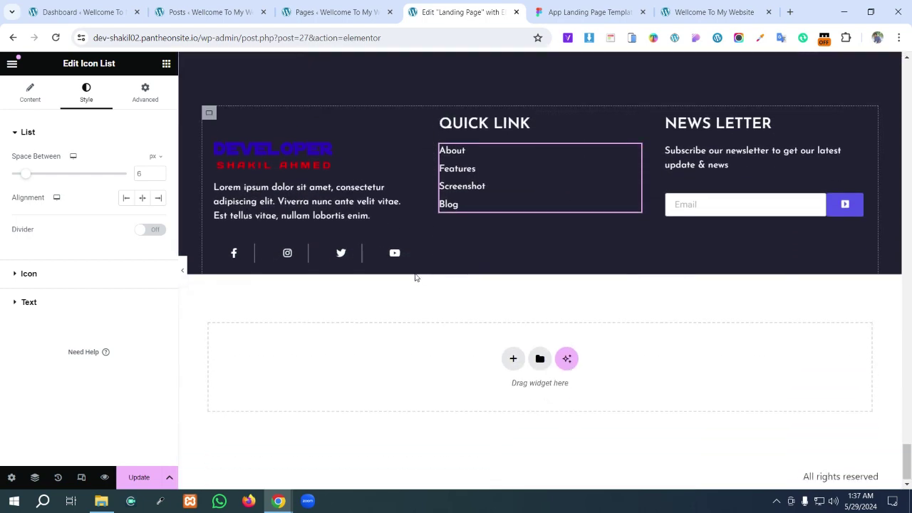
left_click(571, 6)
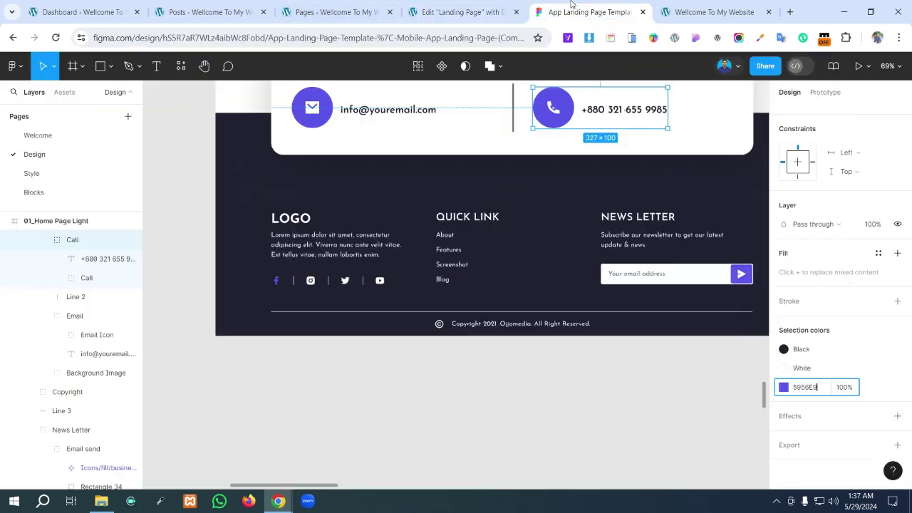
left_click(437, 5)
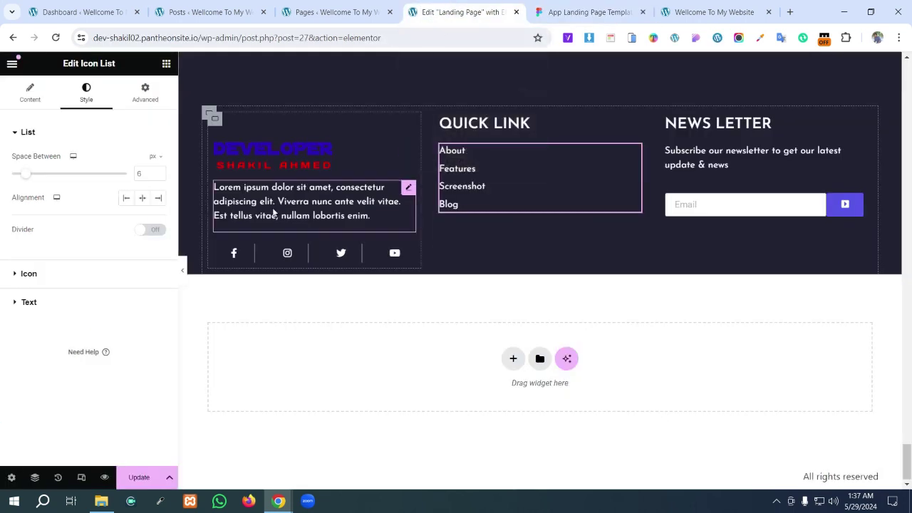
left_click(166, 65)
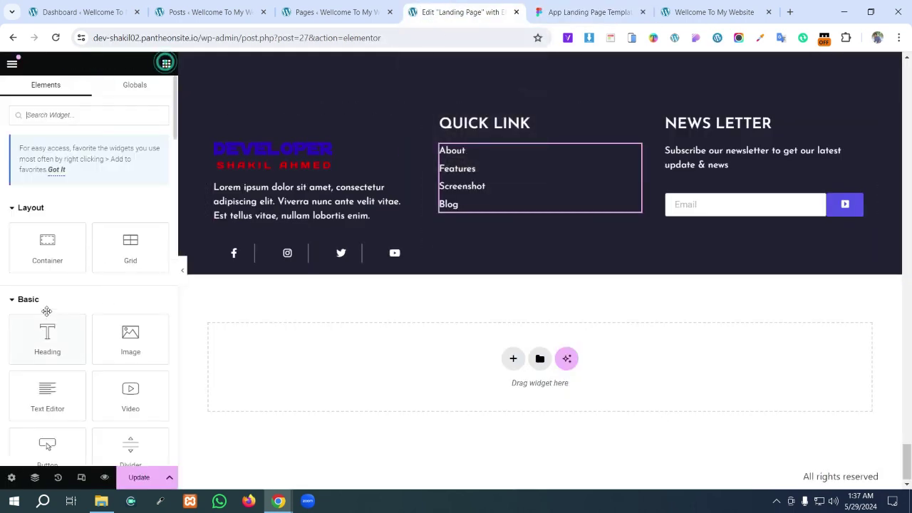
left_click_drag(47, 243, 464, 278)
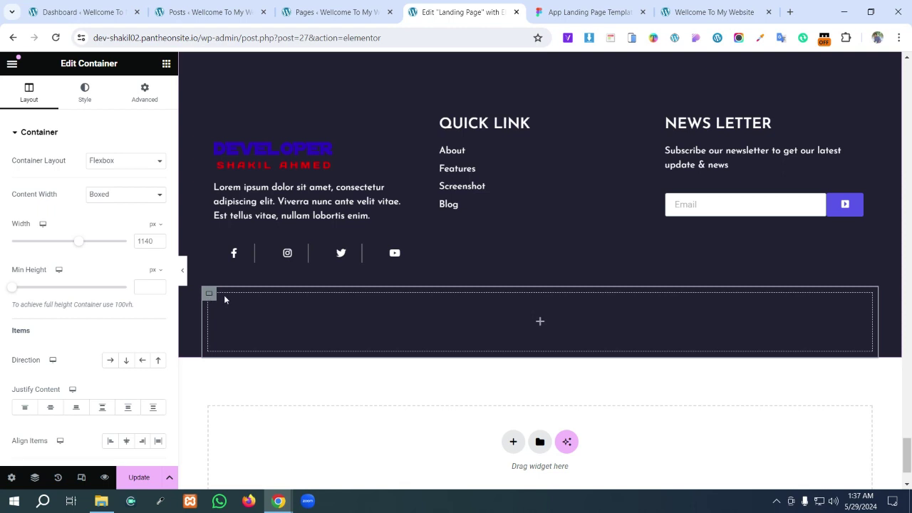
- Give the new container a solid 2 px top border in grey #979797
left_click(145, 93)
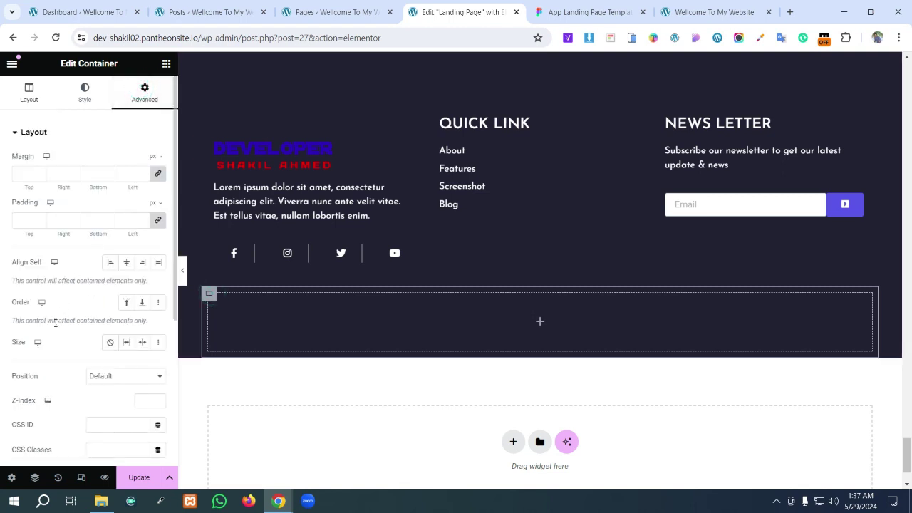
scroll(55, 323, "down", 5)
scroll(44, 296, "up", 3)
left_click(84, 105)
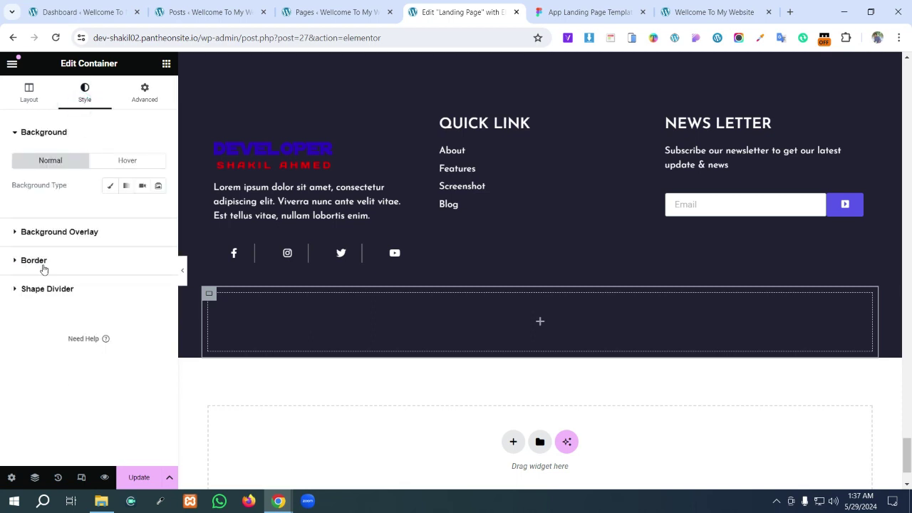
left_click(34, 261)
left_click(126, 243)
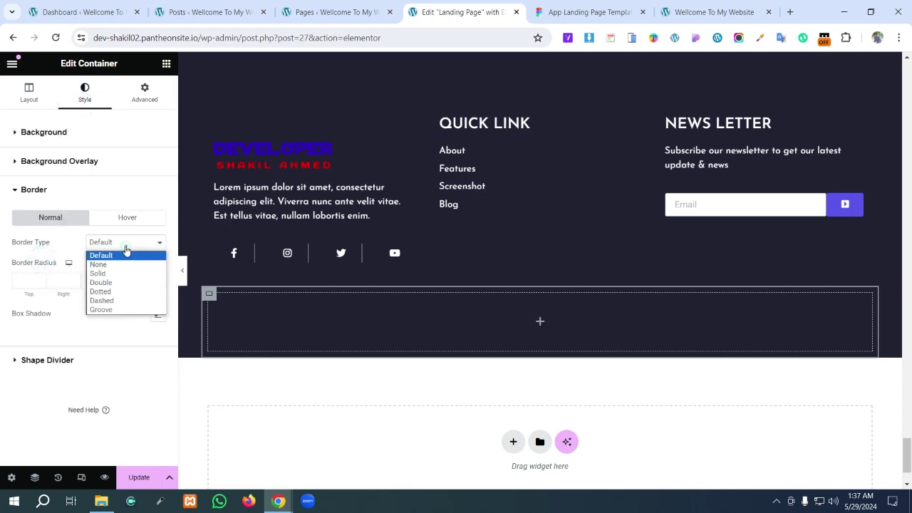
left_click(118, 273)
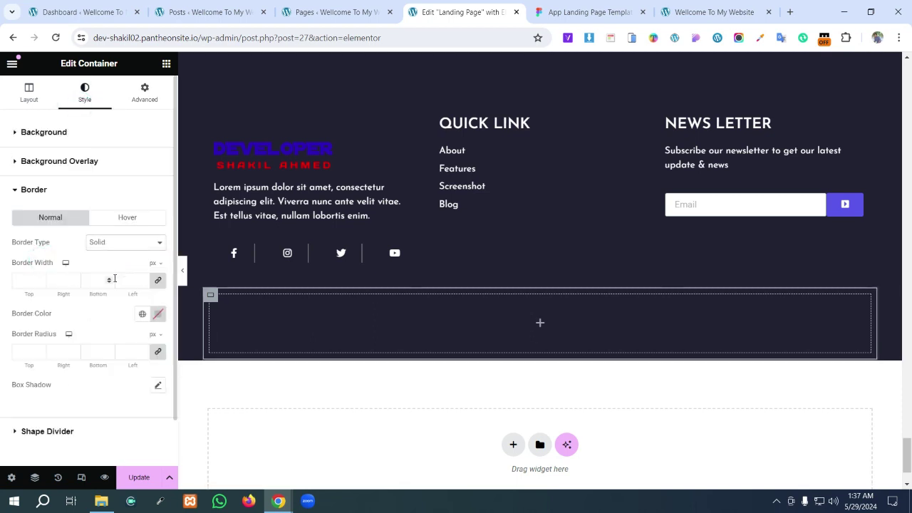
left_click(159, 282)
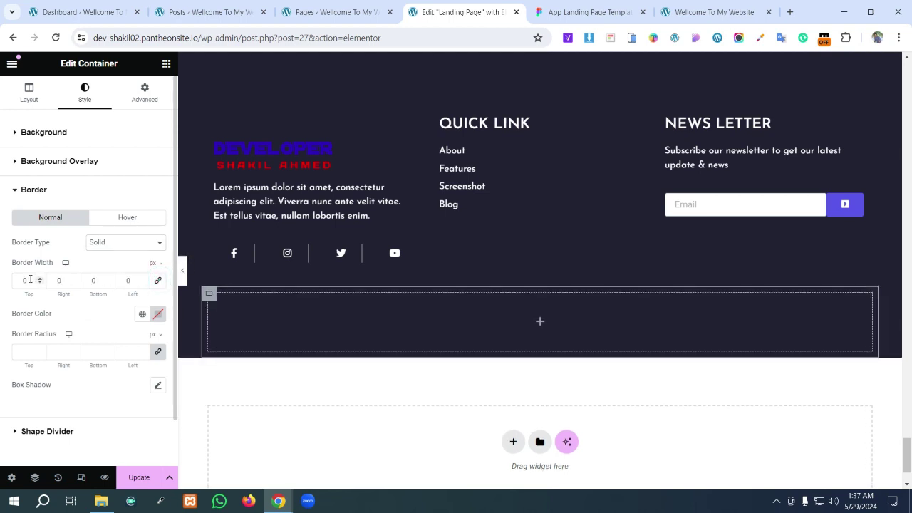
left_click(27, 280)
type("2")
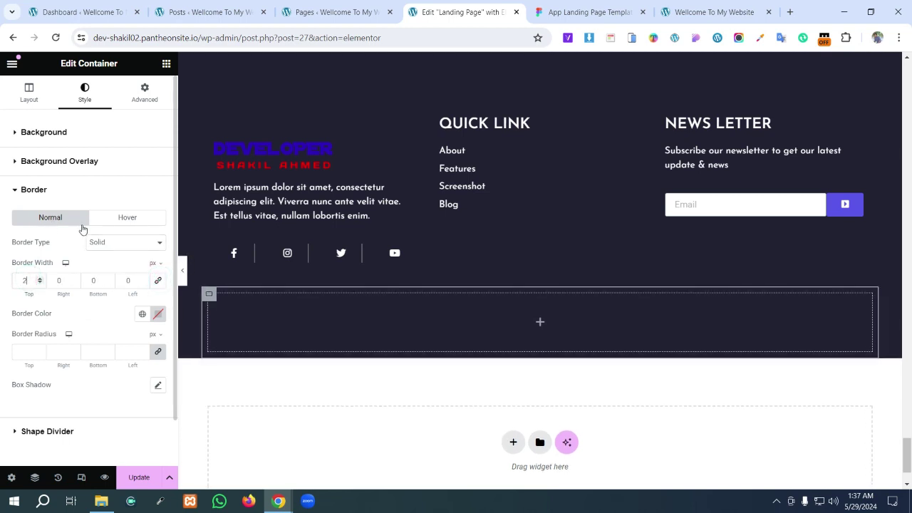
left_click(158, 315)
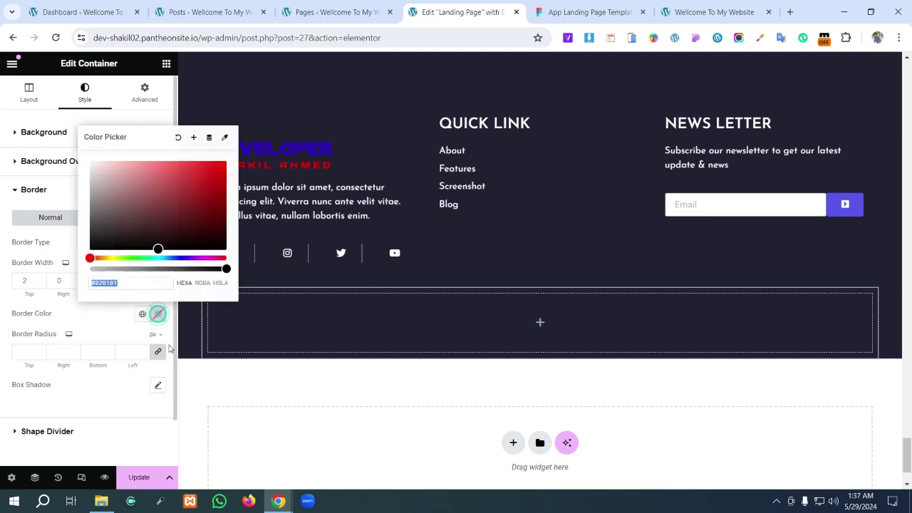
left_click_drag(121, 201, 89, 197)
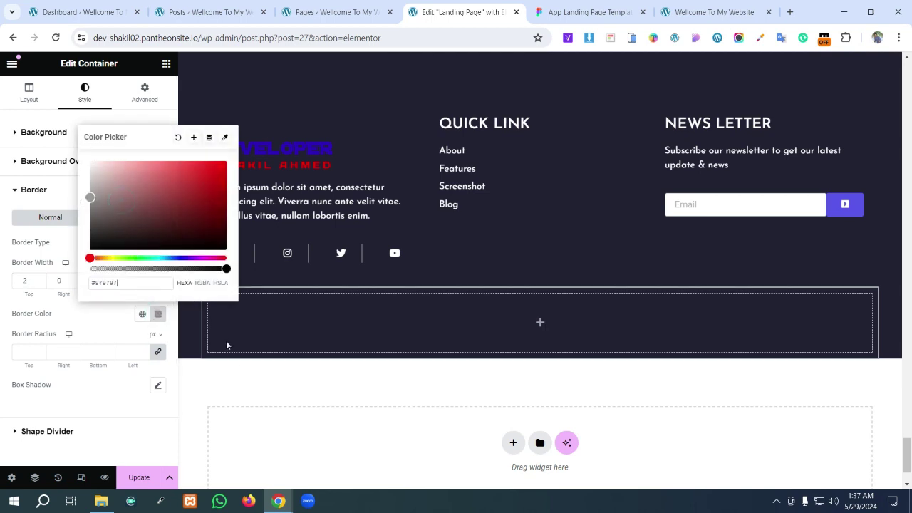
- Check Figma's divider line and change the border colour to white #FFFFFF
left_click(576, 11)
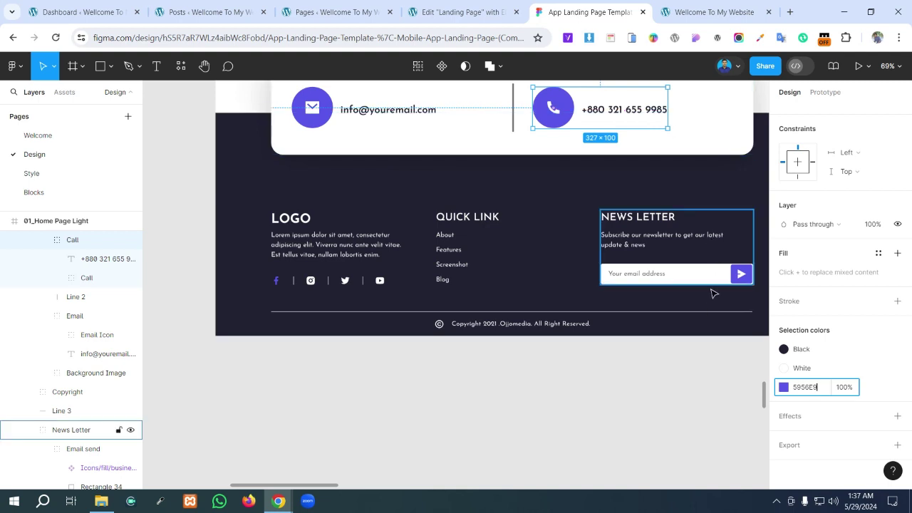
left_click(702, 312)
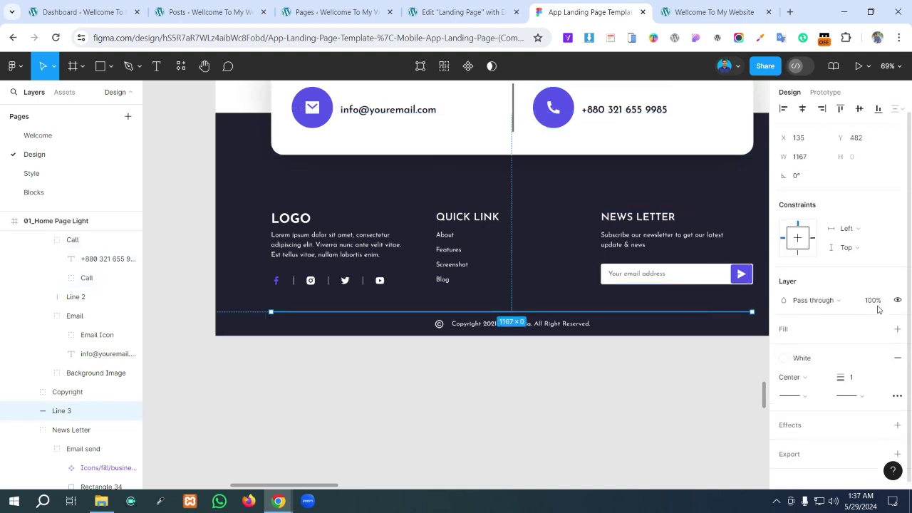
double_click(659, 312)
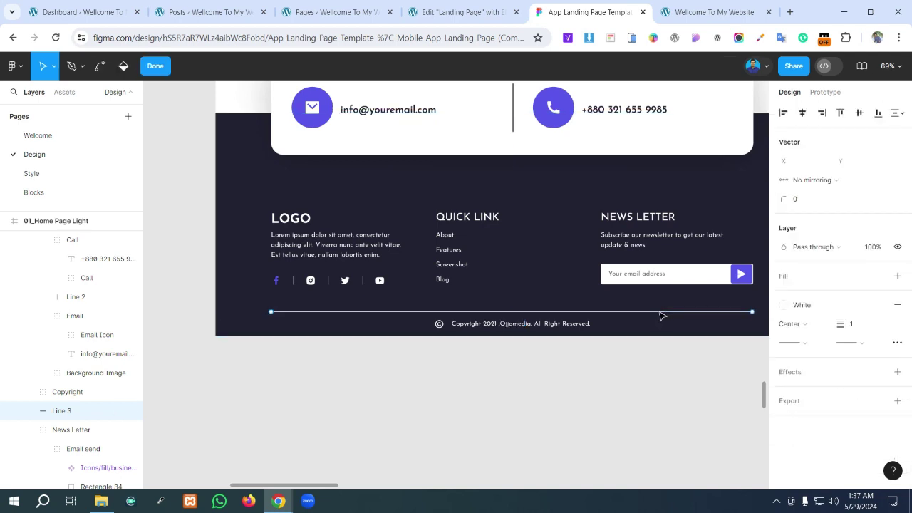
left_click(659, 312)
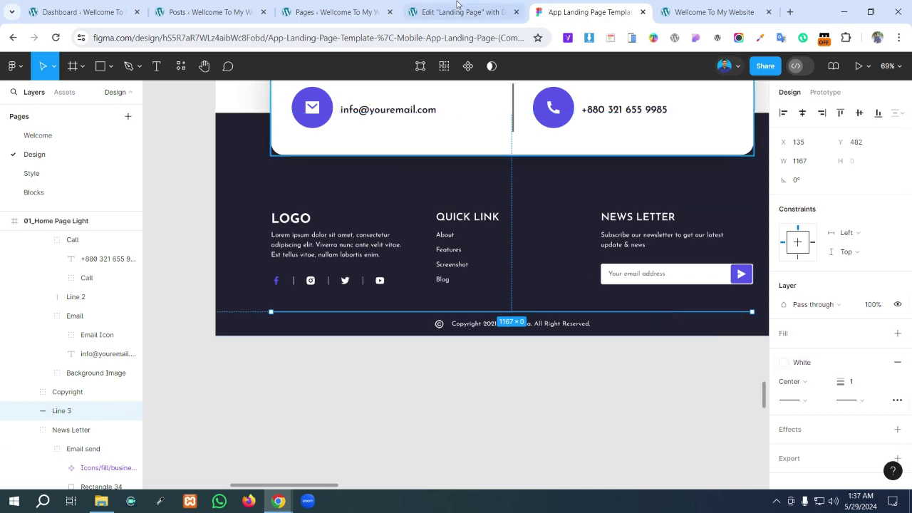
left_click(715, 12)
left_click(437, 12)
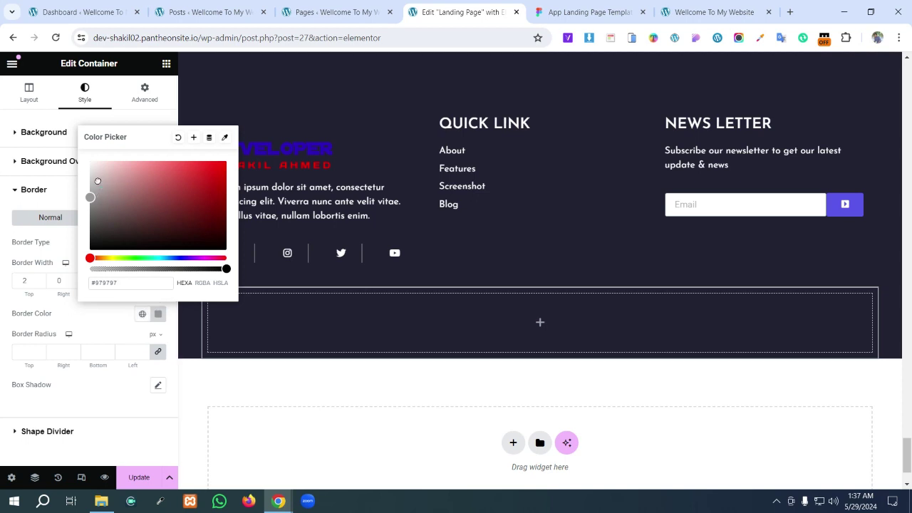
left_click_drag(98, 180, 70, 156)
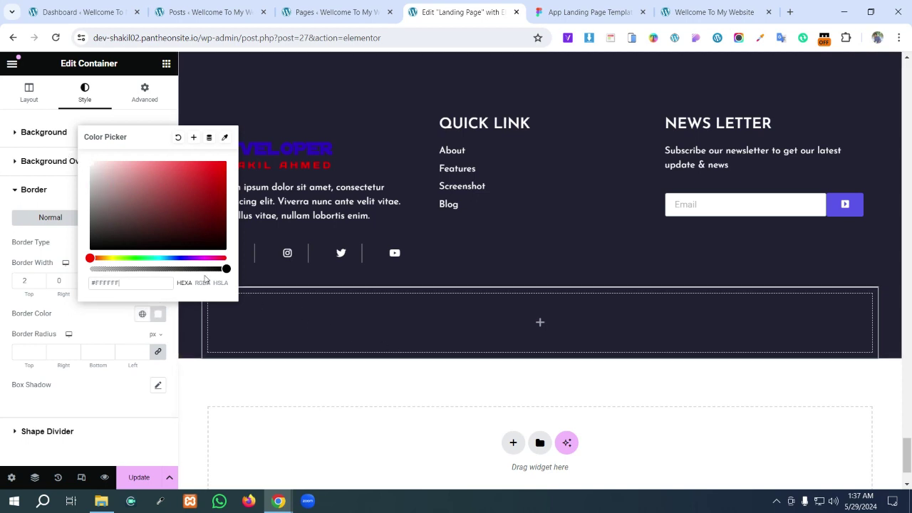
left_click(315, 319)
left_click(540, 325)
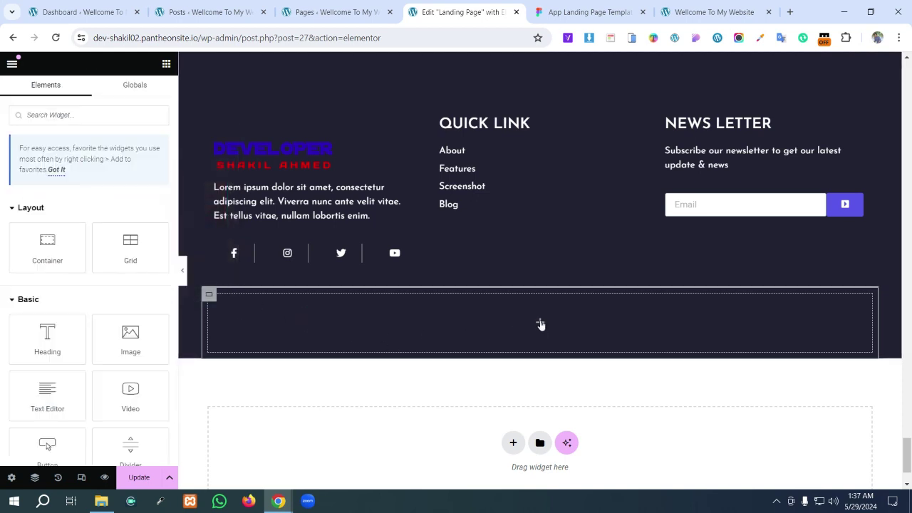
- Add a Text Editor widget to the empty container and paste Figma's copyright text into it
left_click_drag(47, 396, 474, 348)
key("ctrl+Tab")
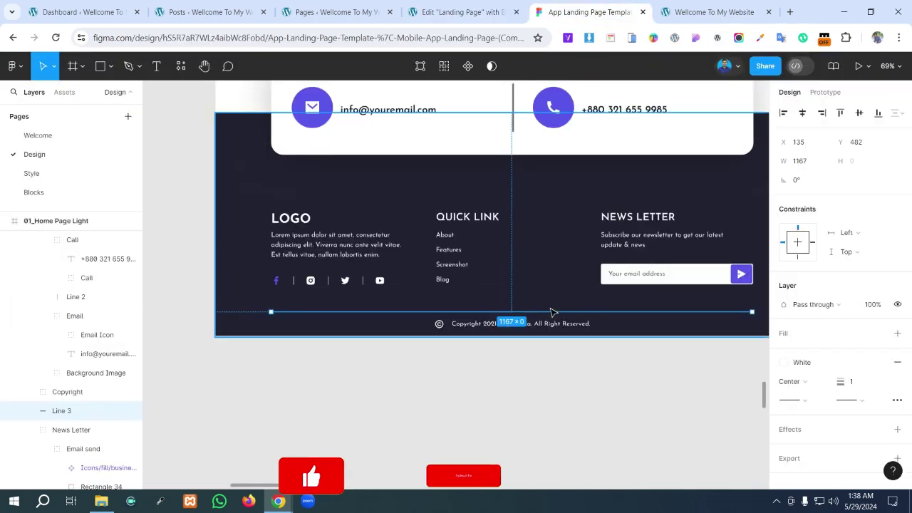
left_click(588, 324)
double_click(586, 325)
double_click(585, 325)
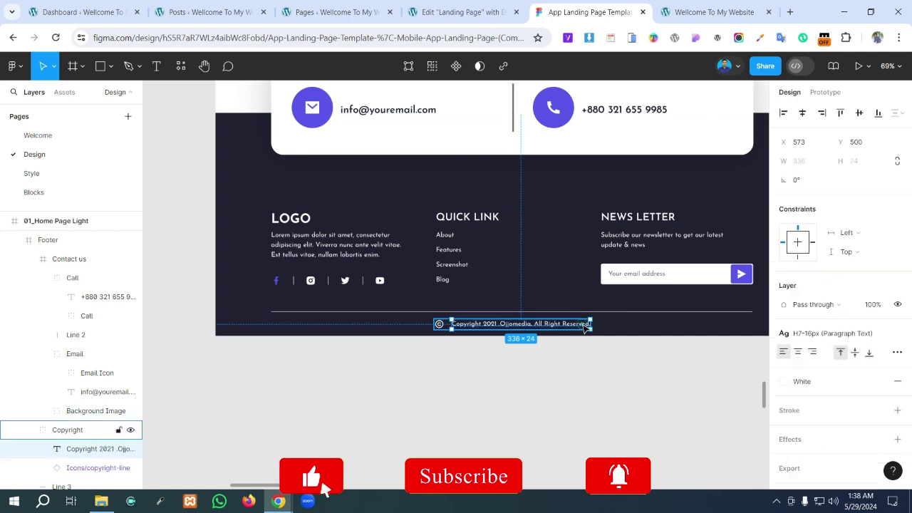
double_click(586, 325)
key("ctrl+c")
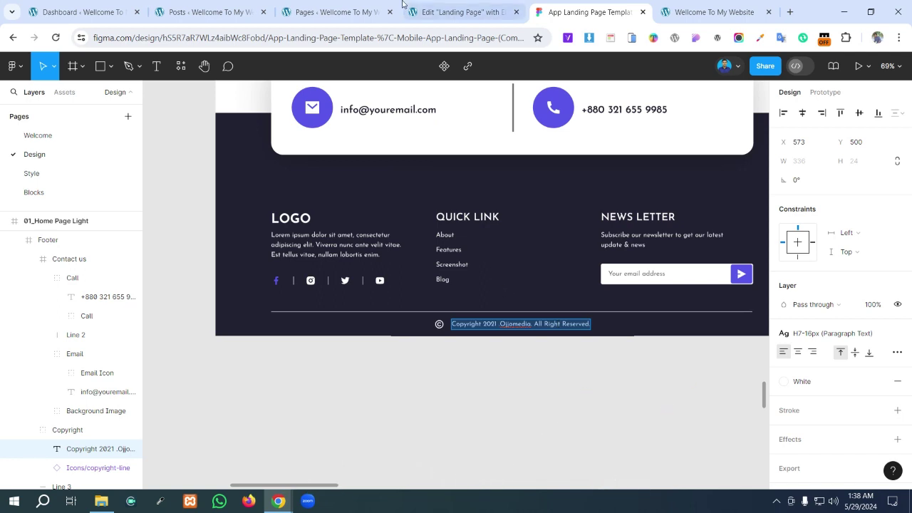
left_click(464, 7)
left_click_drag(147, 295, 2, 246)
key("ctrl+v")
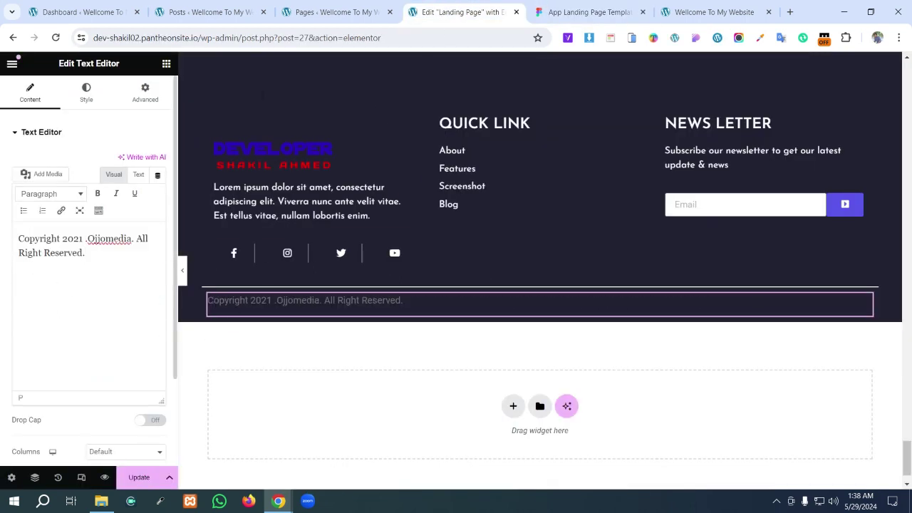
- Check Figma's copyright icon, then replace 'Ojjomedia' with 'DEVELOPER' and the developer's name
left_click(565, 6)
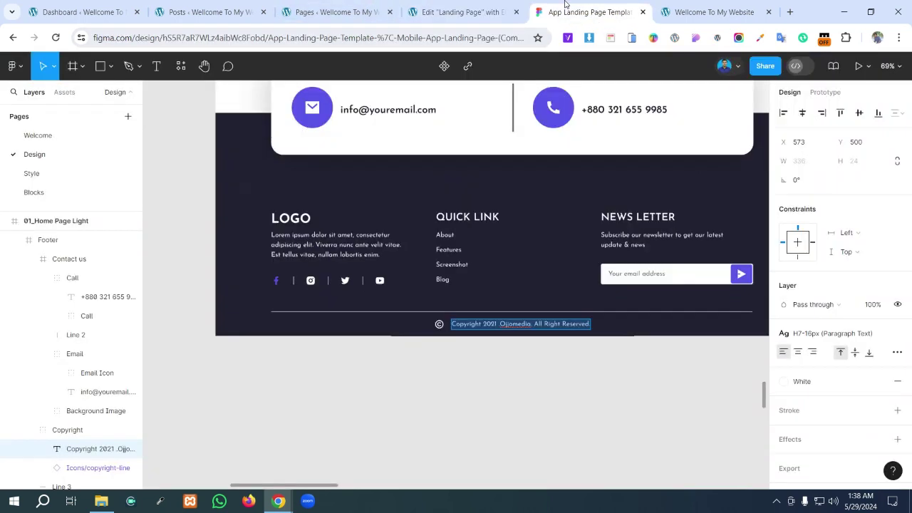
left_click(439, 325)
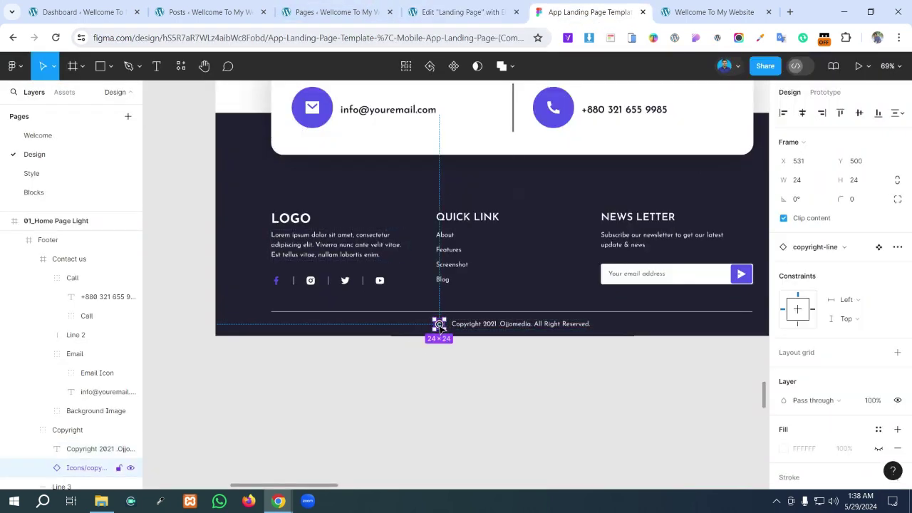
double_click(440, 325)
double_click(440, 325)
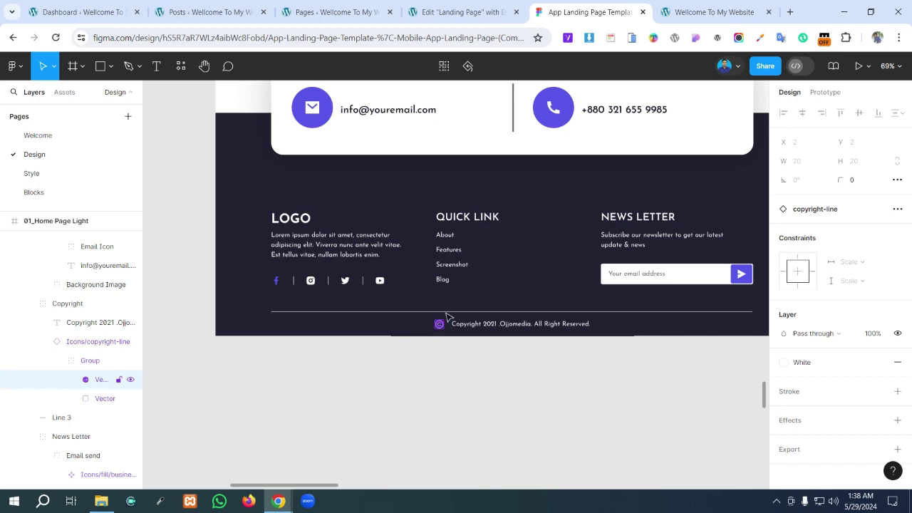
left_click(460, 12)
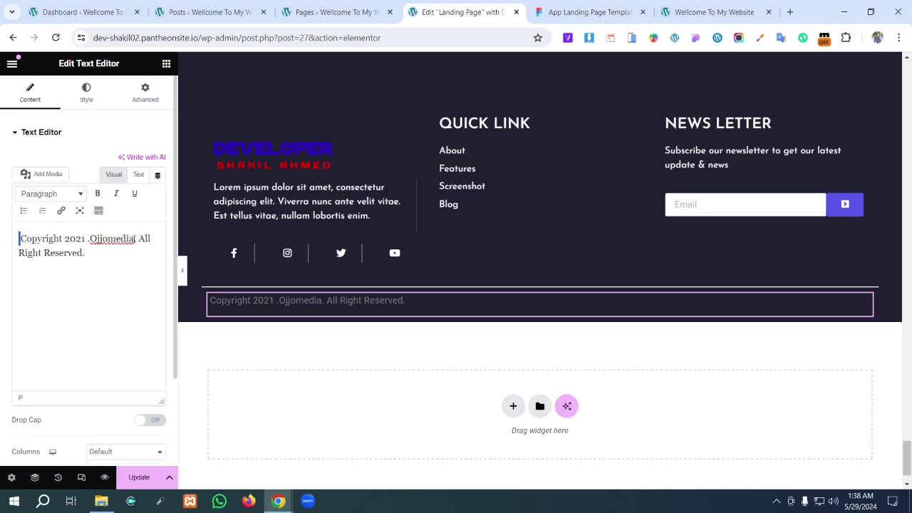
left_click_drag(134, 239, 100, 238)
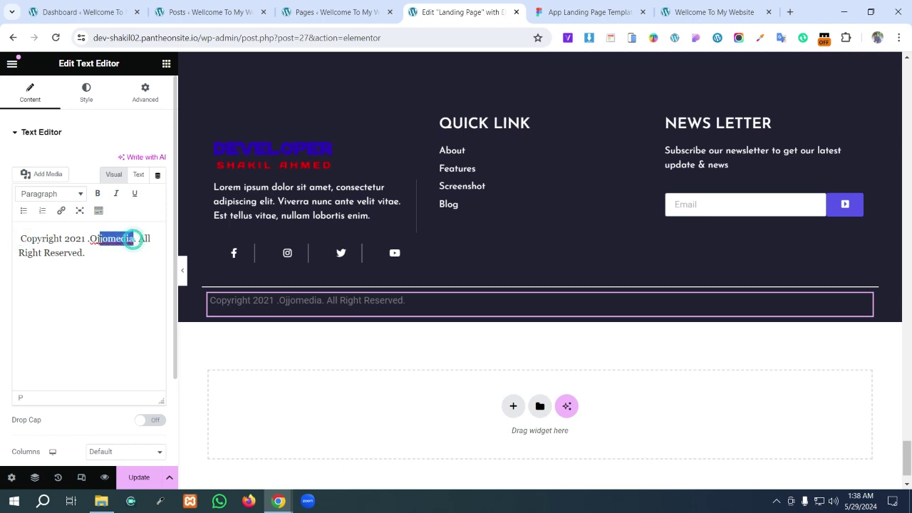
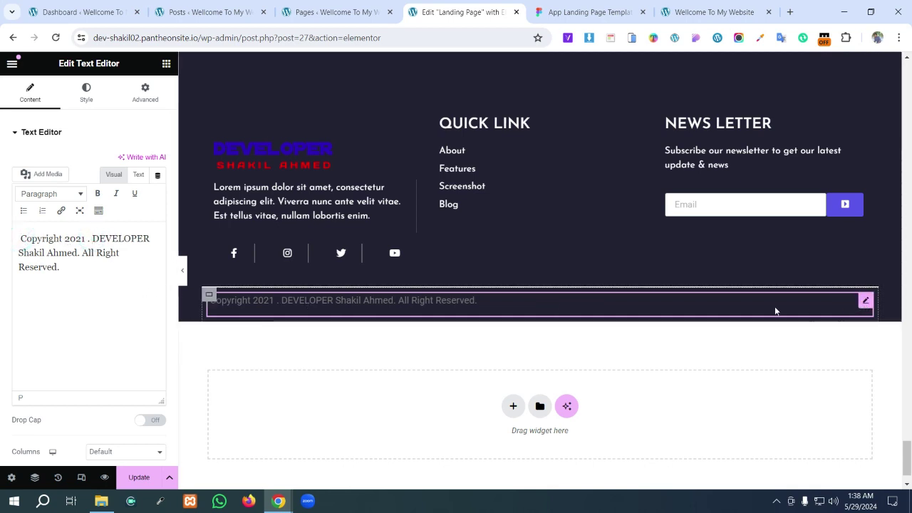
- Centre the copyright text and narrow the widget's width, comparing against Figma
left_click(87, 103)
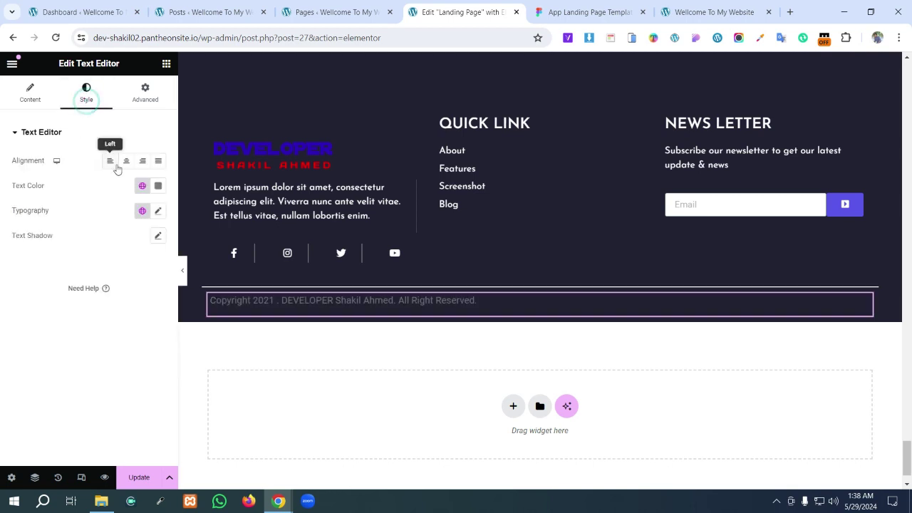
left_click(126, 161)
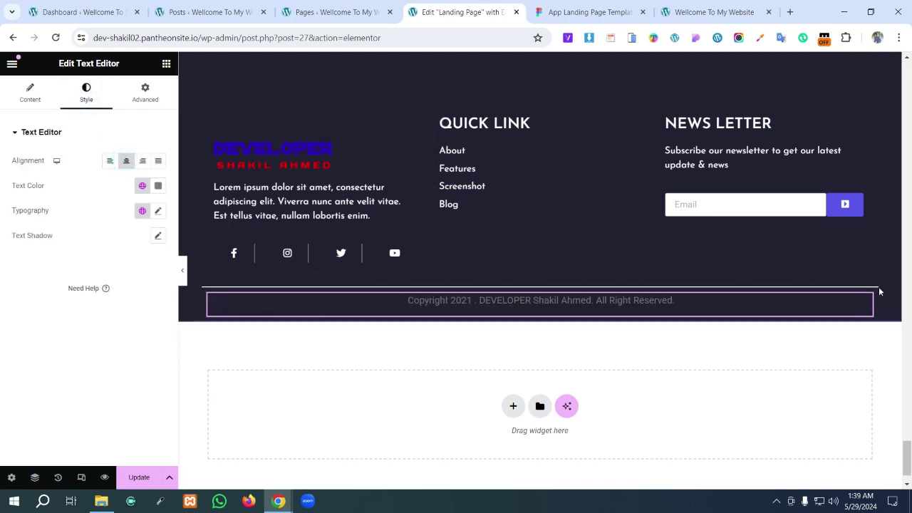
left_click_drag(874, 296, 772, 302)
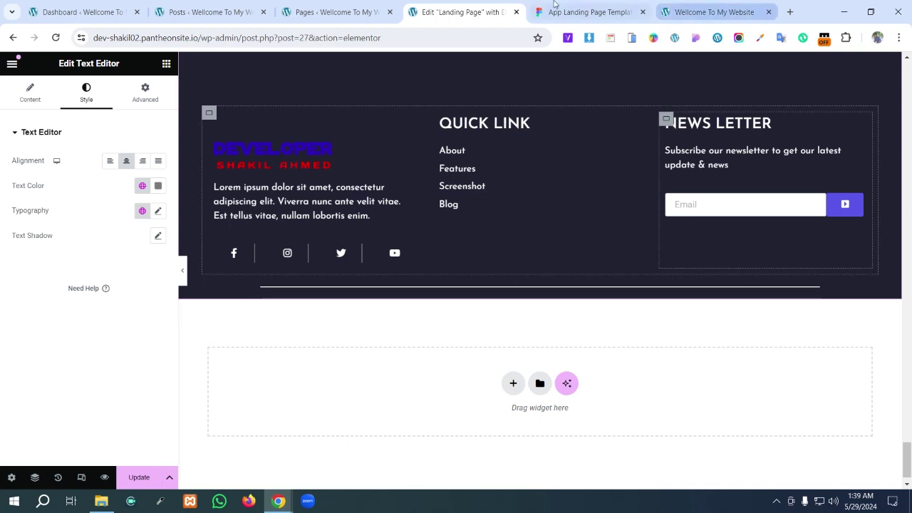
left_click(584, 8)
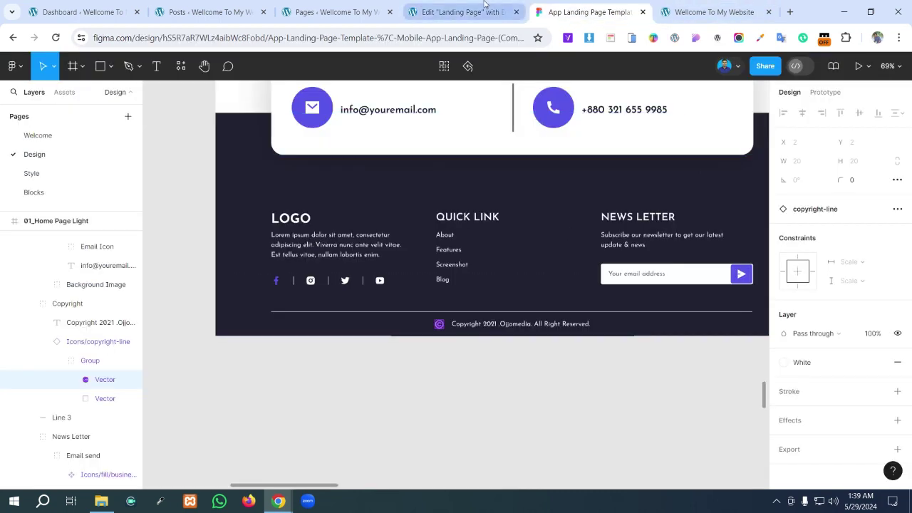
left_click(499, 11)
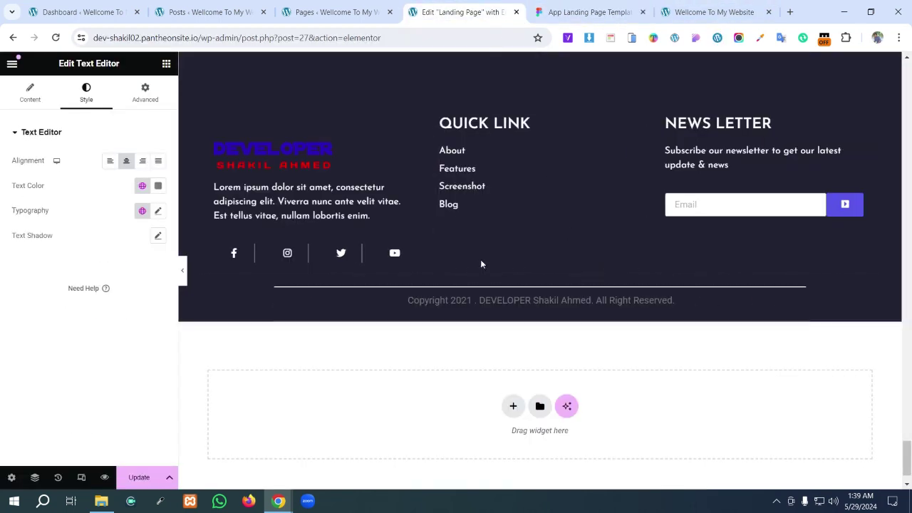
- Make the copyright text white in Josefin Sans at 18 px and save the page
left_click(158, 187)
left_click(118, 235)
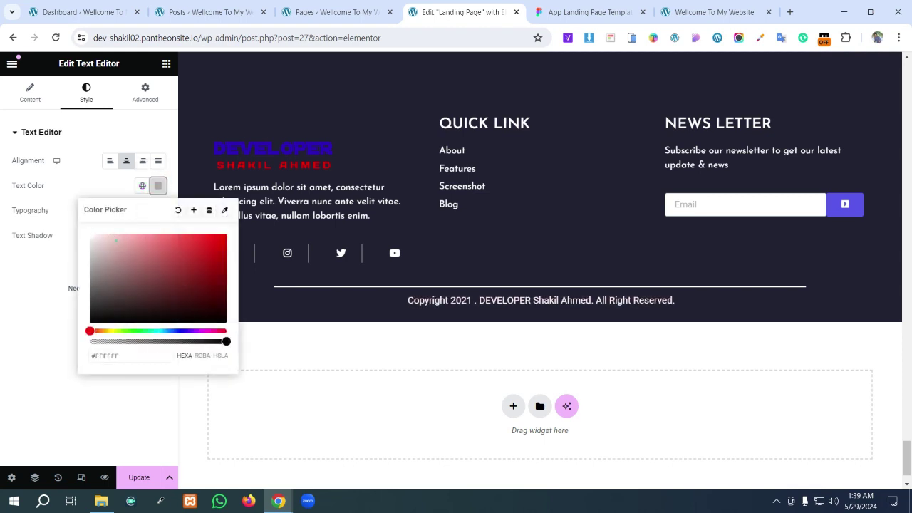
left_click(118, 204)
left_click(159, 211)
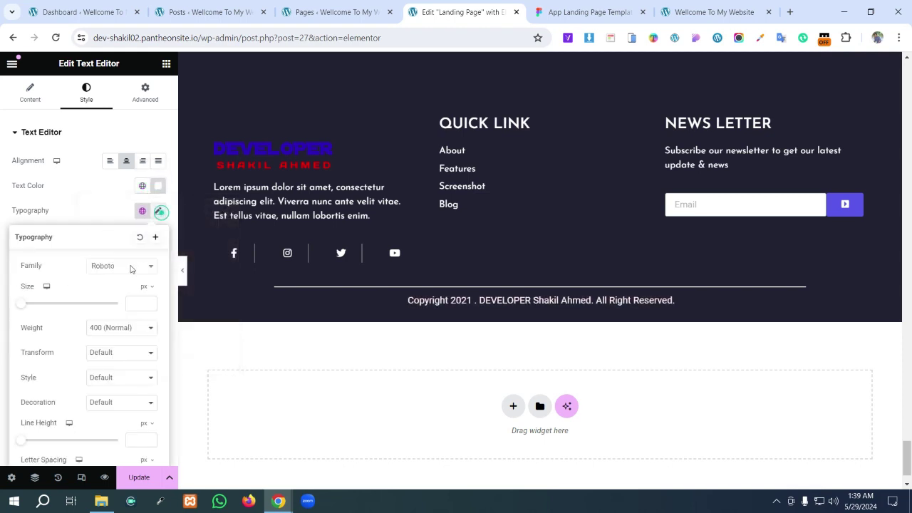
left_click(123, 267)
type("j")
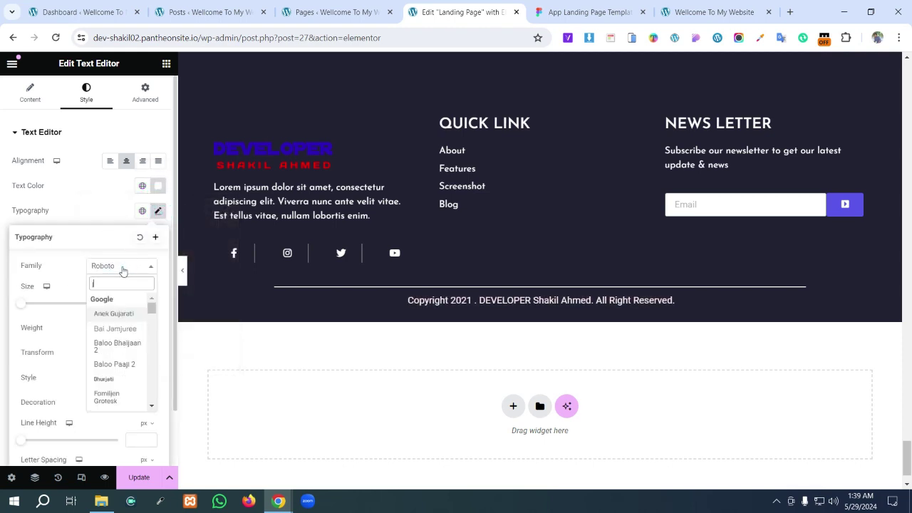
type("os")
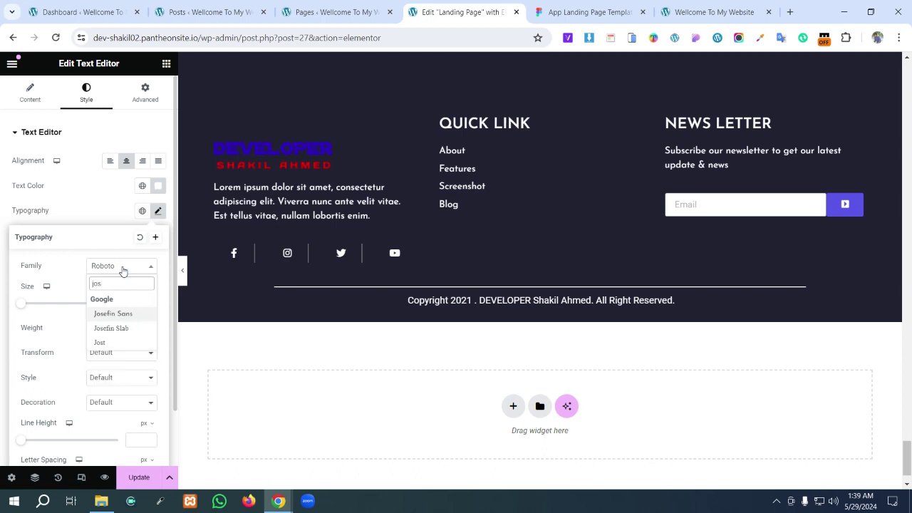
key("Return")
left_click(135, 302)
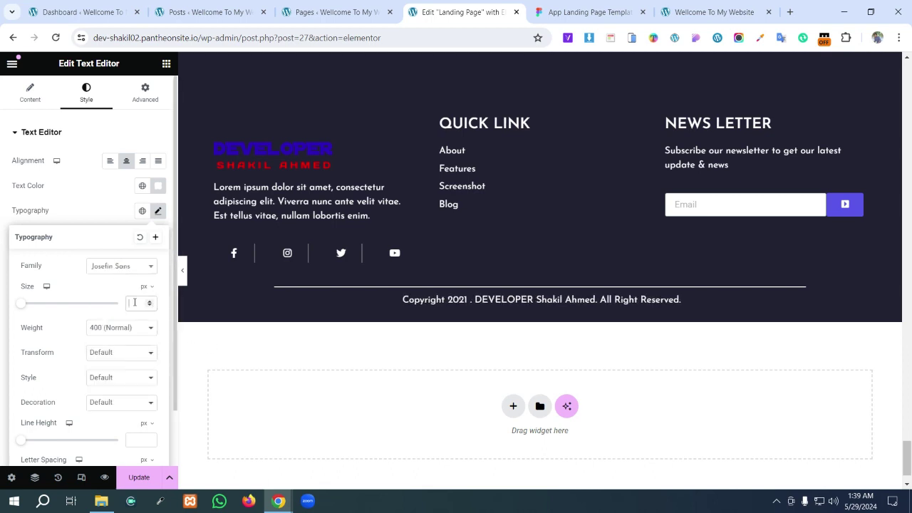
type("18")
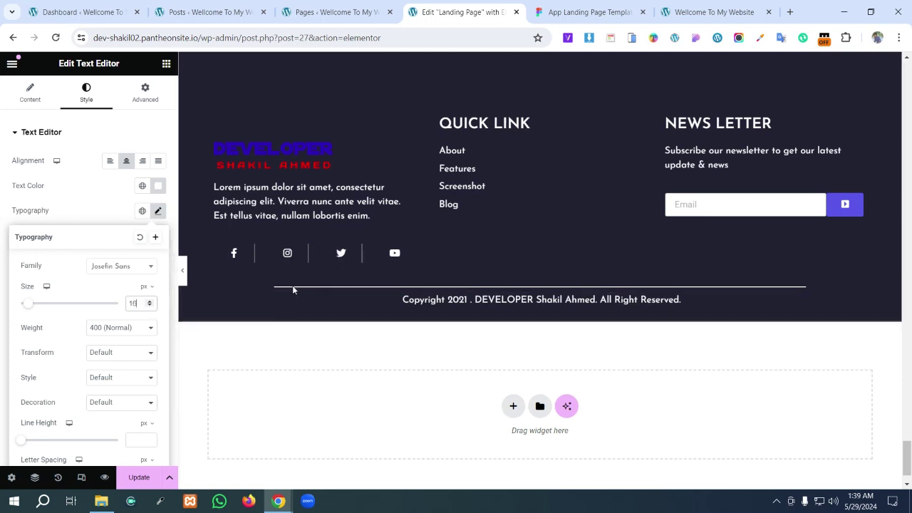
left_click(141, 478)
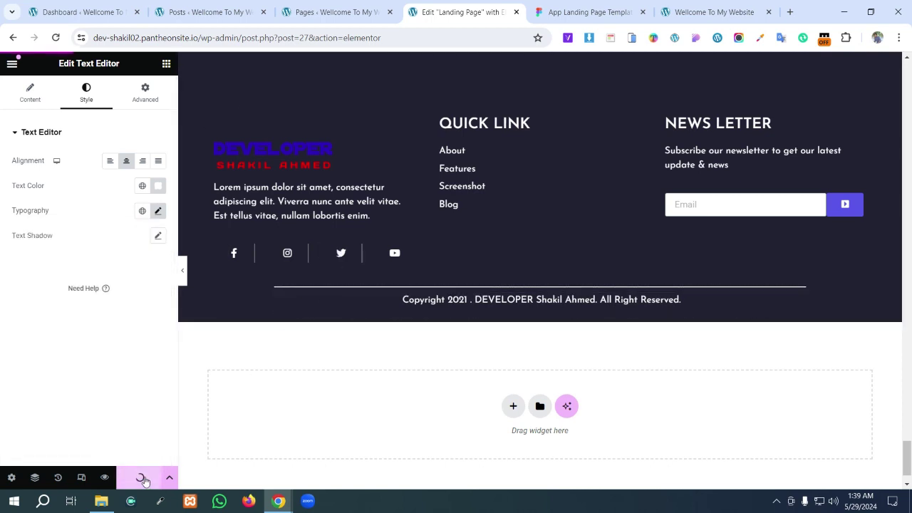
- Delete the stray heading above the footer logo
scroll(369, 316, "up", 2)
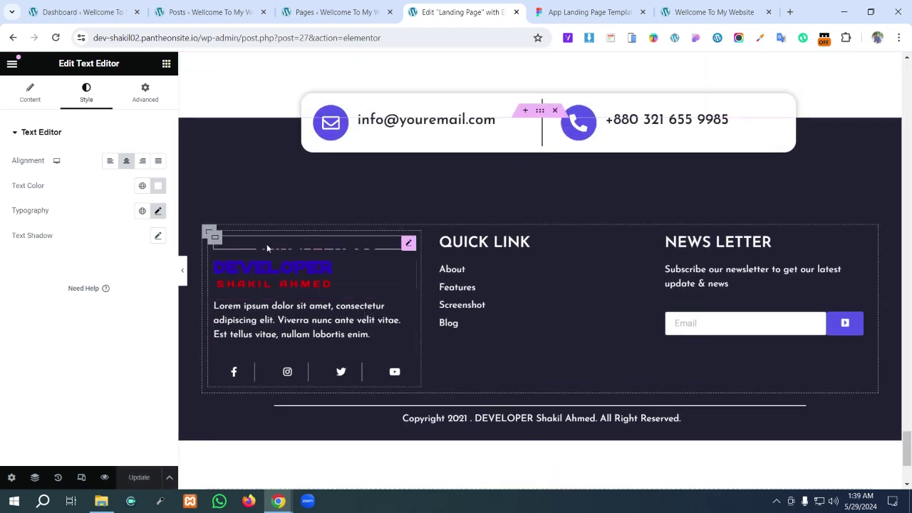
left_click(267, 246)
right_click(267, 246)
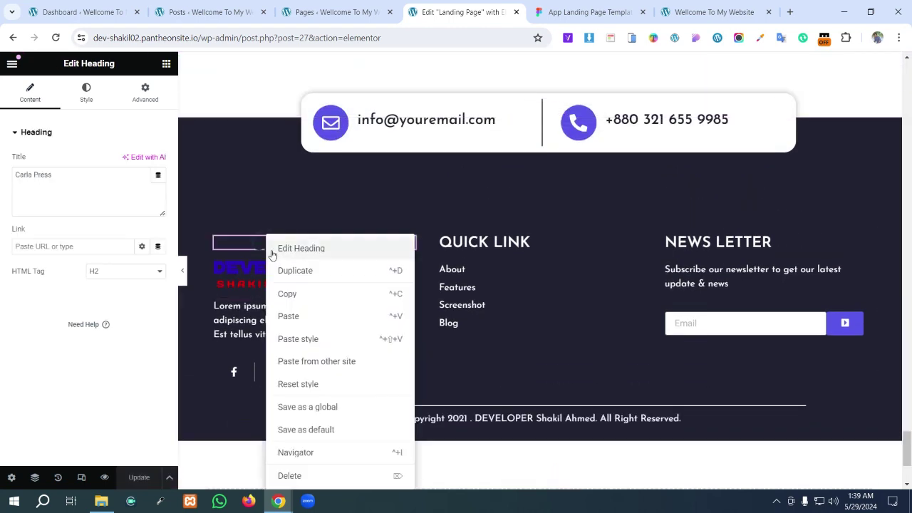
left_click(325, 478)
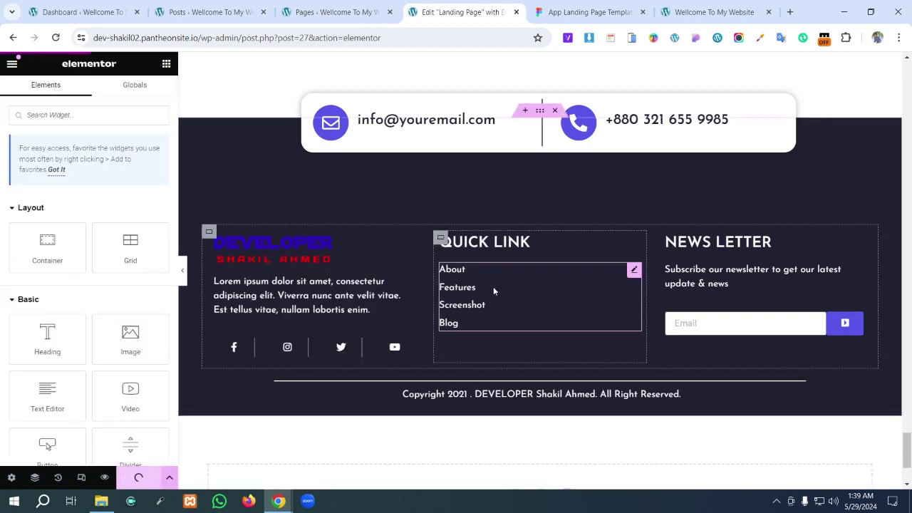
- Scroll Figma's design from the footer up to the 'A Great App Makes Your Life Better' hero
left_click(574, 12)
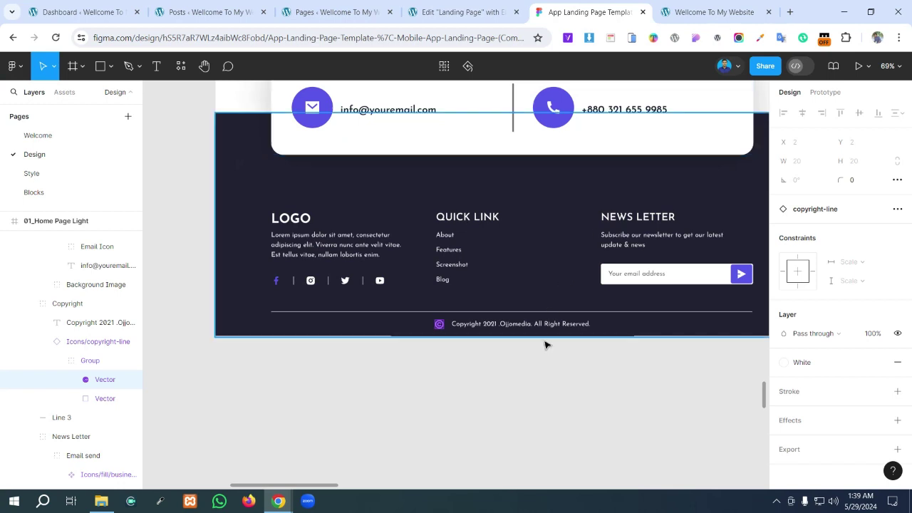
left_click_drag(291, 484, 301, 491)
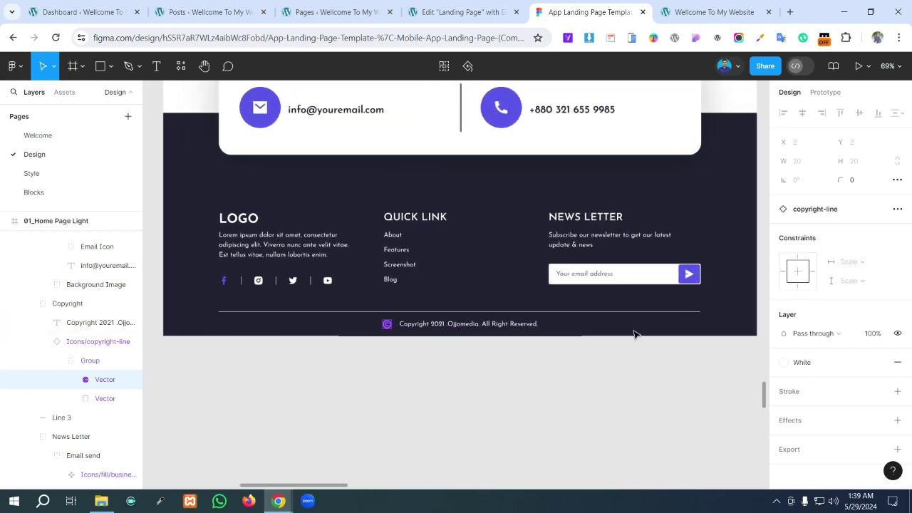
scroll(613, 363, "up", 1)
left_click(591, 391)
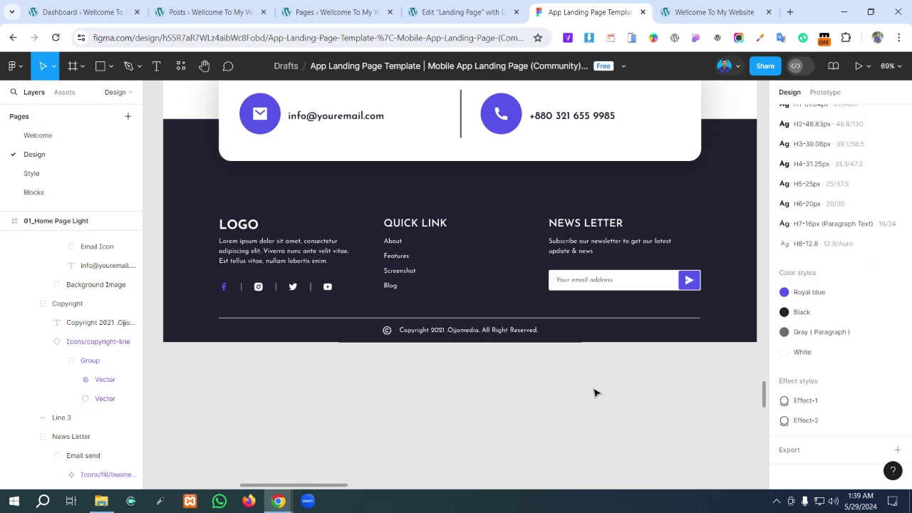
scroll(595, 392, "up", 5)
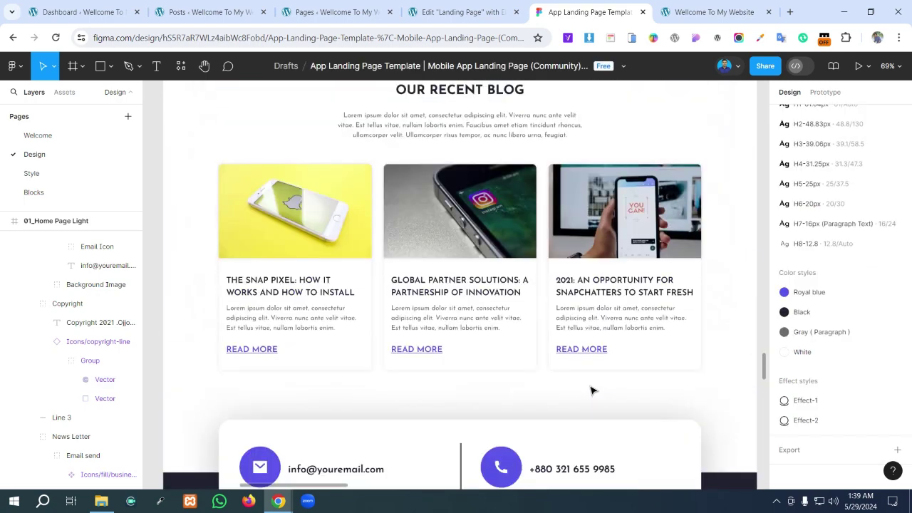
scroll(591, 391, "up", 4)
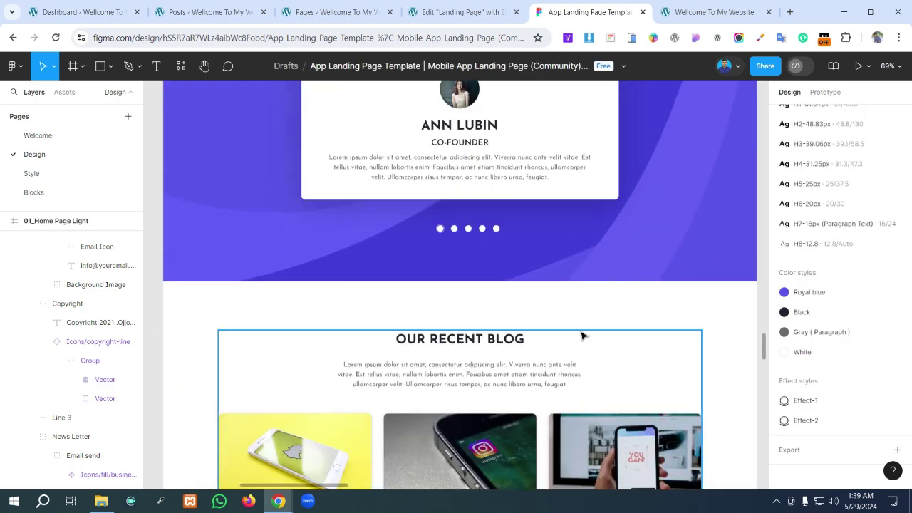
scroll(582, 277, "up", 9)
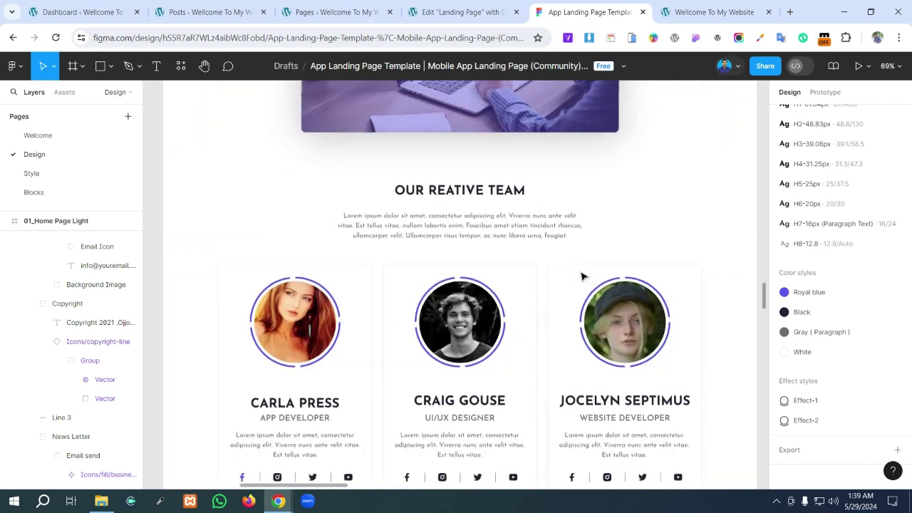
scroll(581, 277, "up", 6)
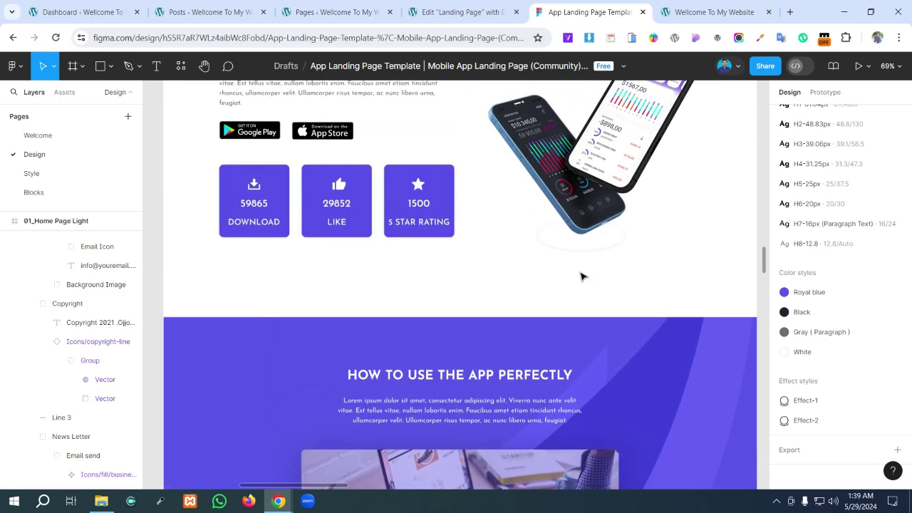
scroll(582, 277, "up", 5)
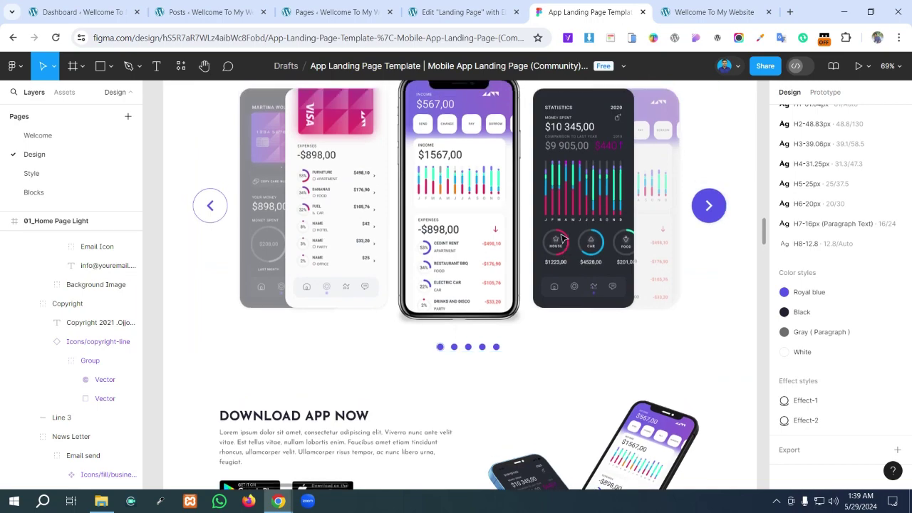
scroll(562, 238, "up", 10)
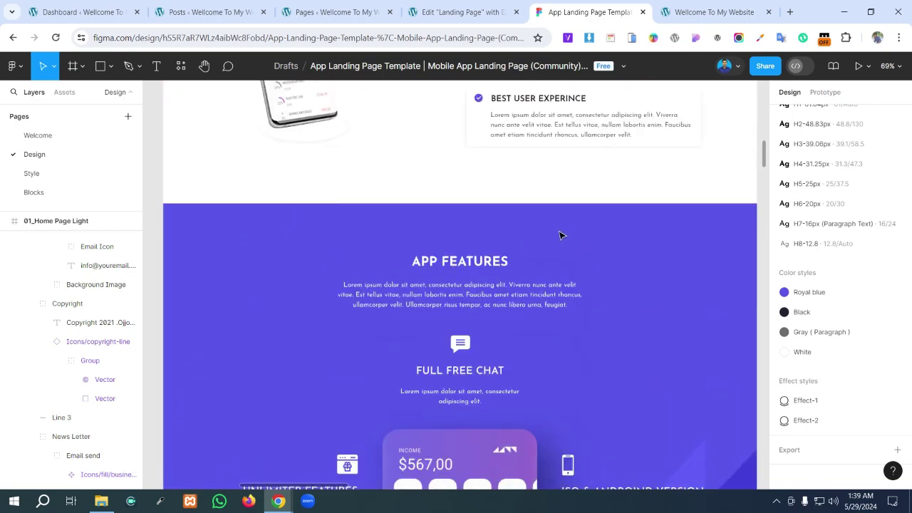
scroll(560, 235, "up", 12)
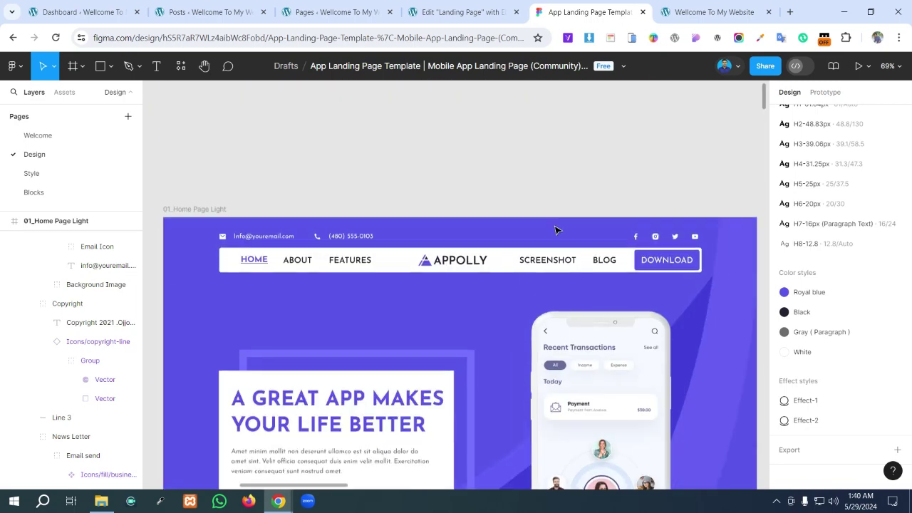
scroll(556, 230, "down", 3)
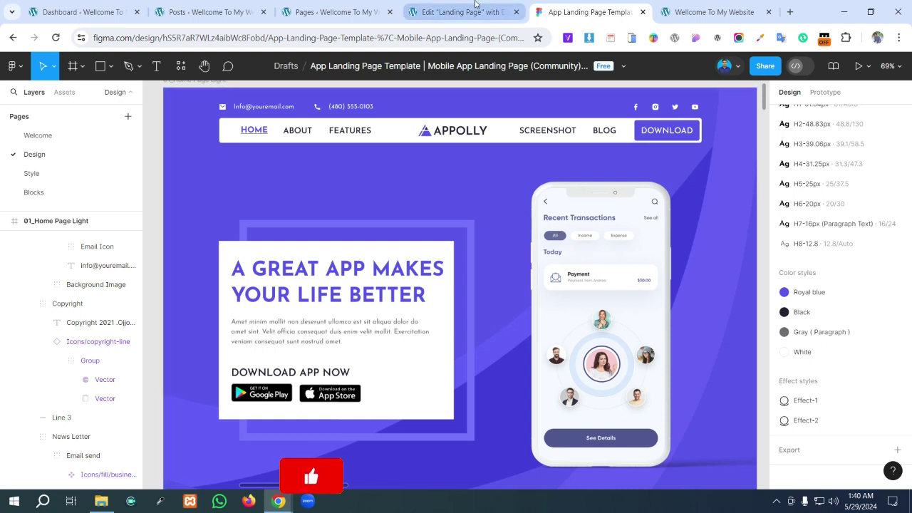
left_click(476, 4)
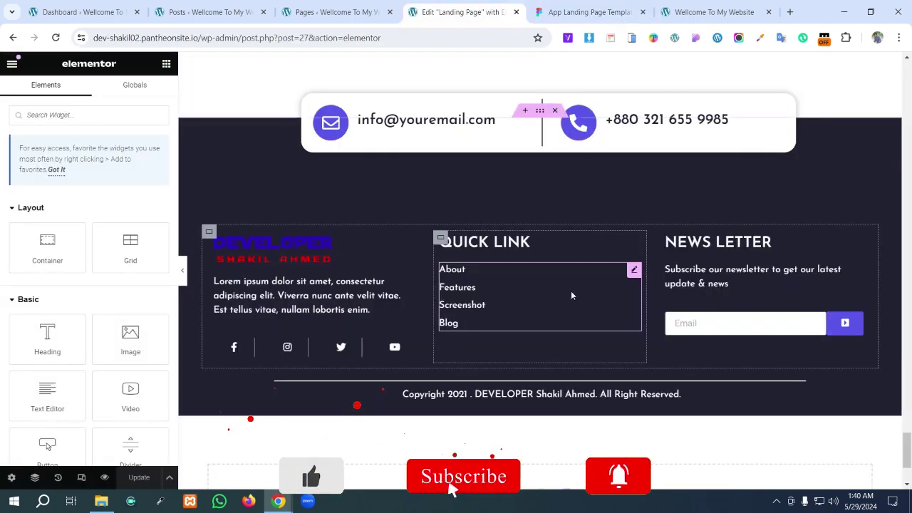
- Set 0 padding on the first team card's Facebook, Instagram, Twitter and YouTube icon boxes
scroll(594, 423, "up", 10)
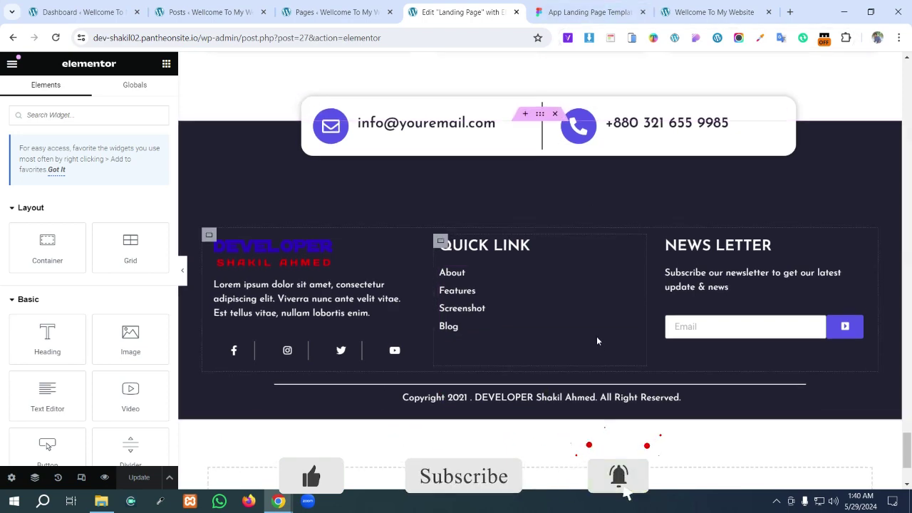
scroll(590, 342, "up", 10)
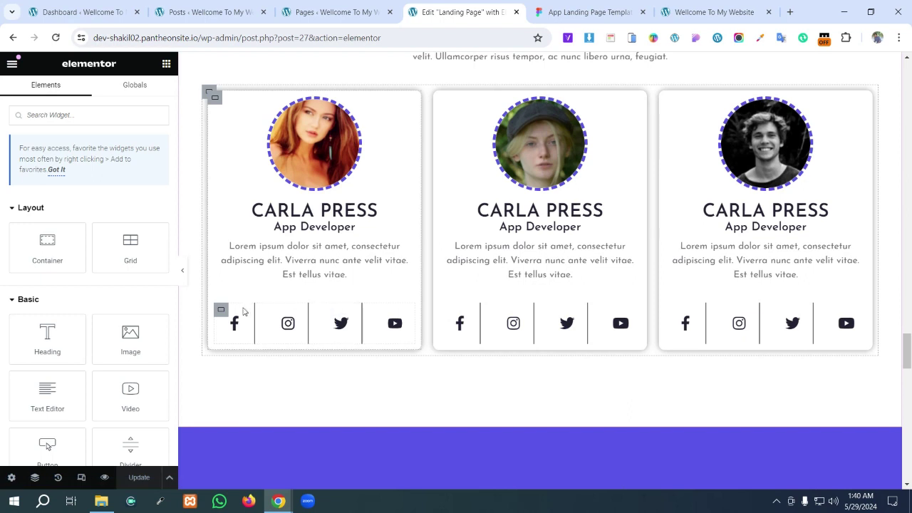
left_click(221, 312)
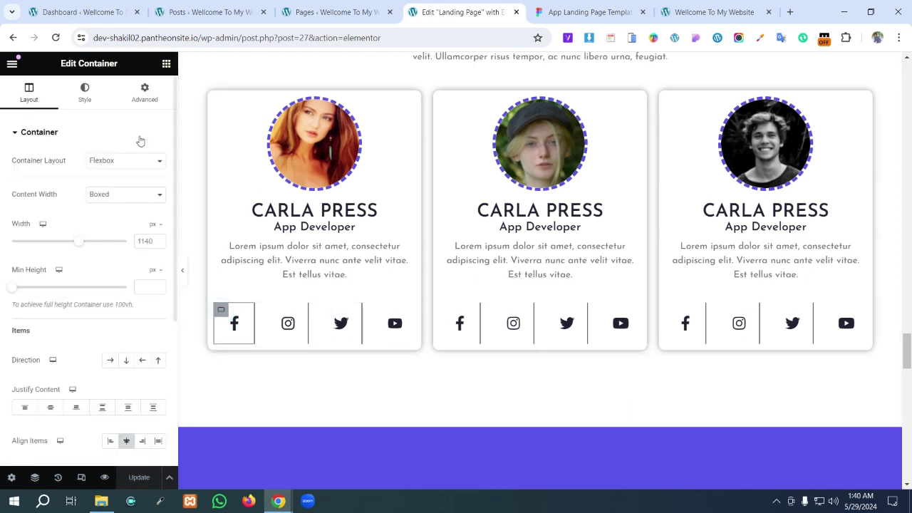
left_click(145, 93)
left_click(158, 220)
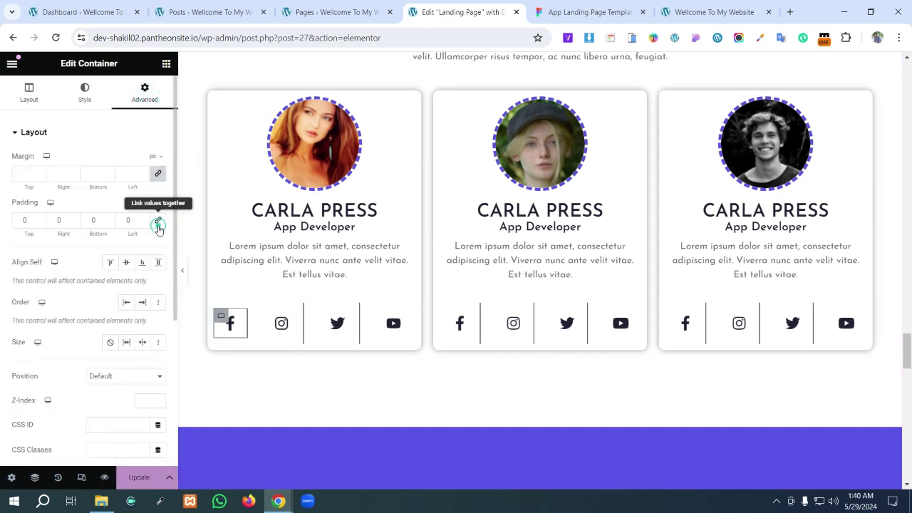
left_click(267, 313)
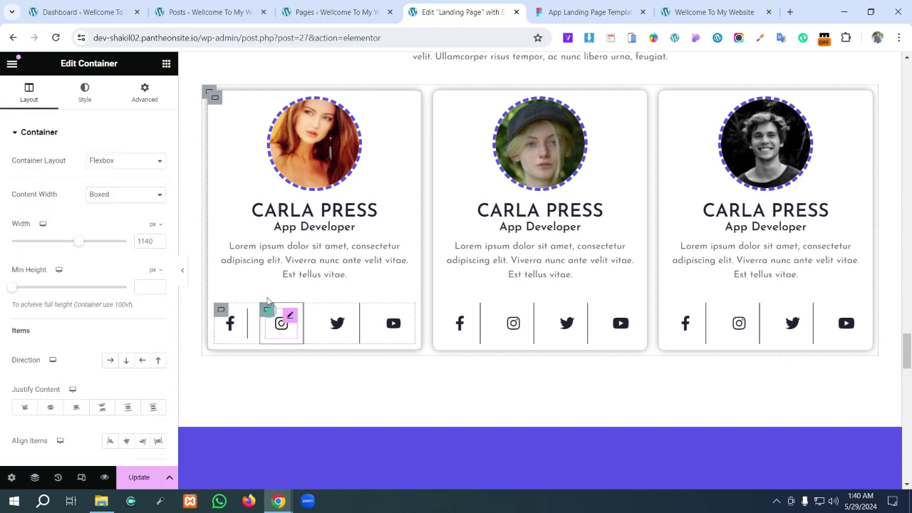
left_click(145, 93)
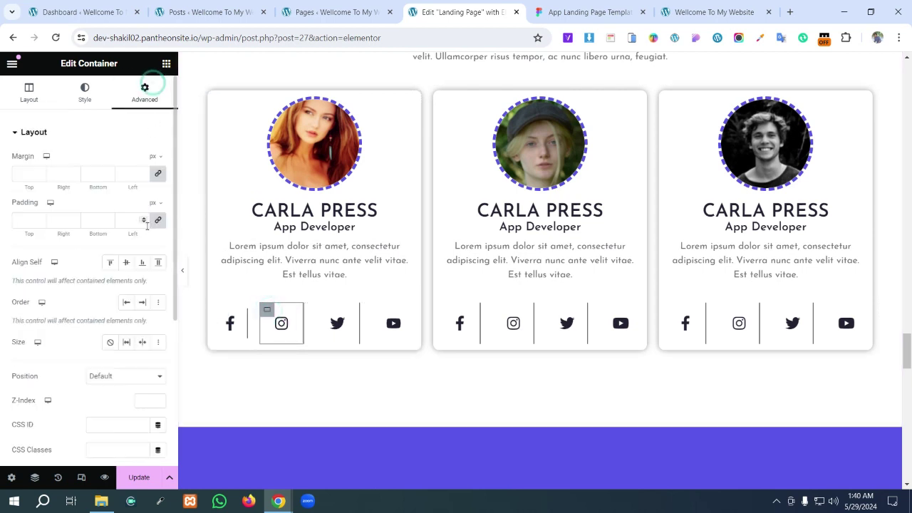
left_click(158, 220)
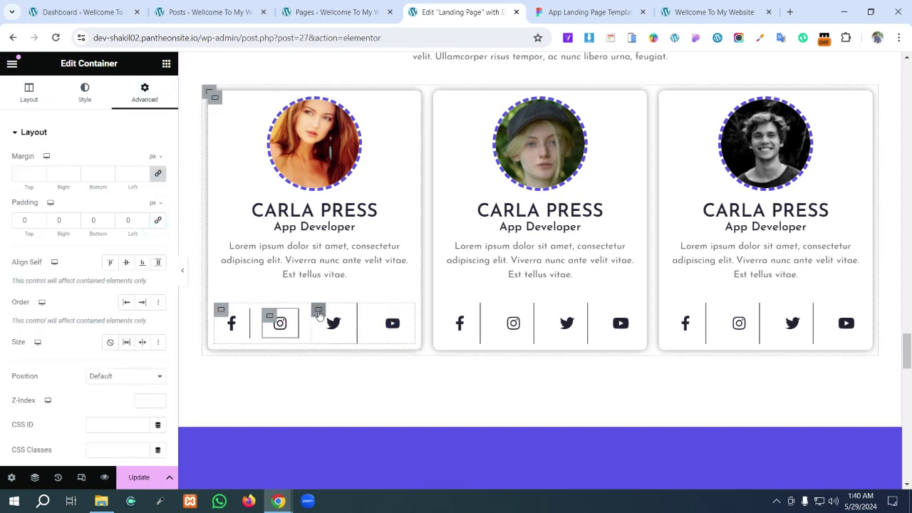
left_click(318, 312)
left_click(143, 99)
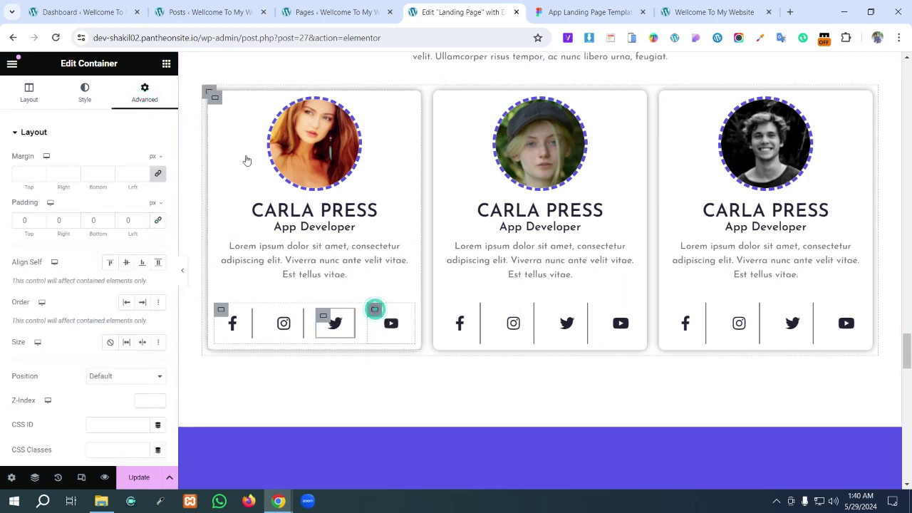
left_click(376, 309)
left_click(145, 92)
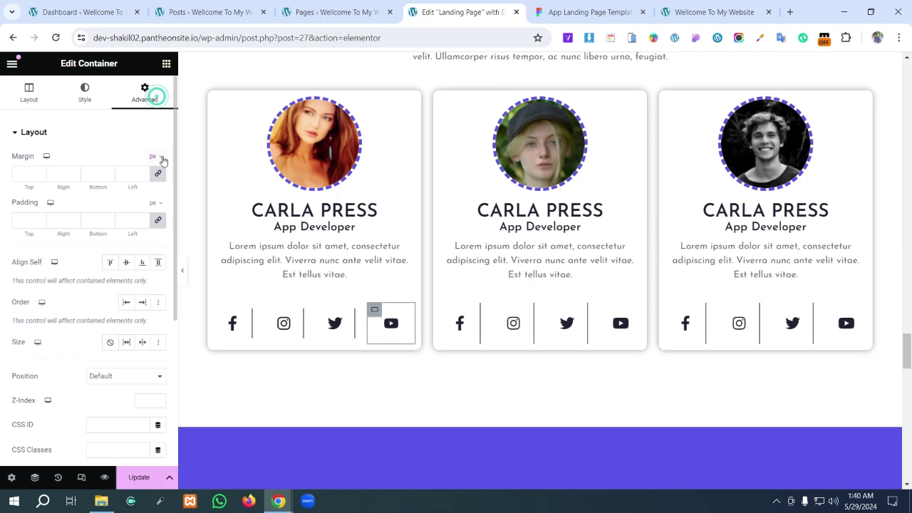
left_click(159, 222)
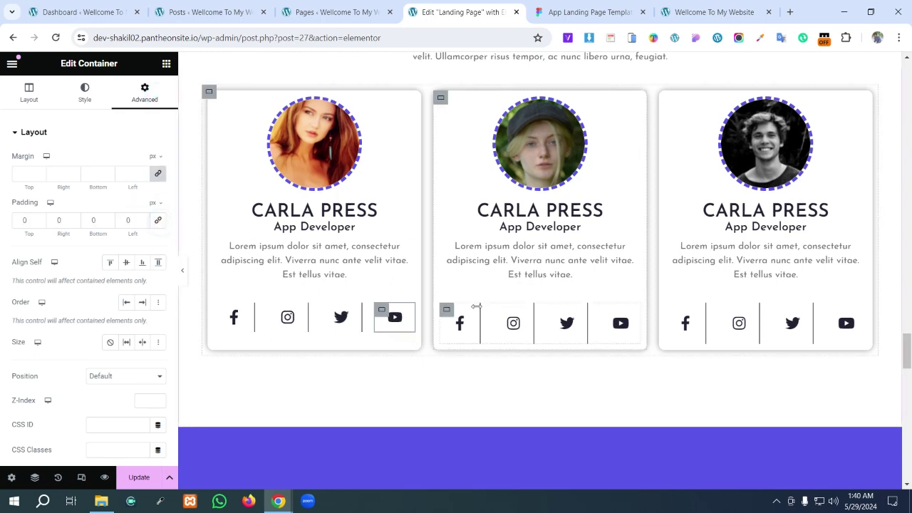
- Copy the first card's social icons and paste their style onto the second card's icons, deleting the extra pasted widget
right_click(409, 314)
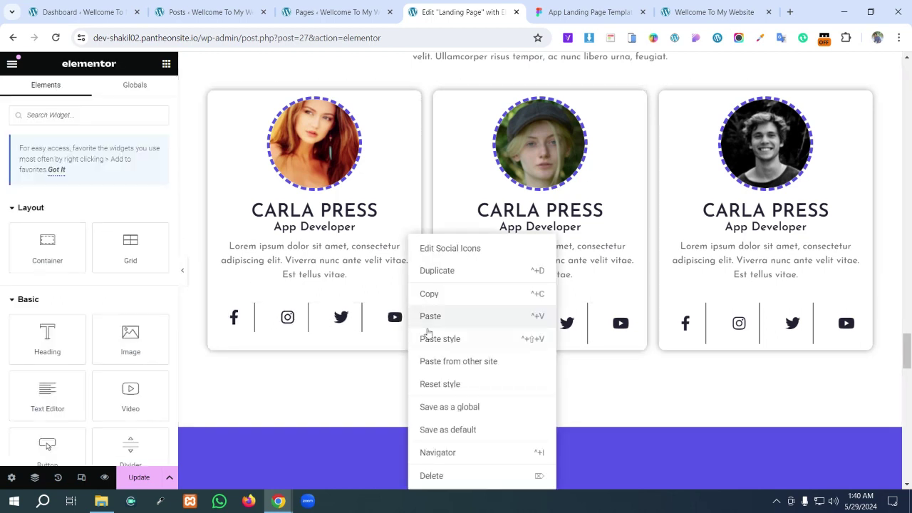
left_click(429, 293)
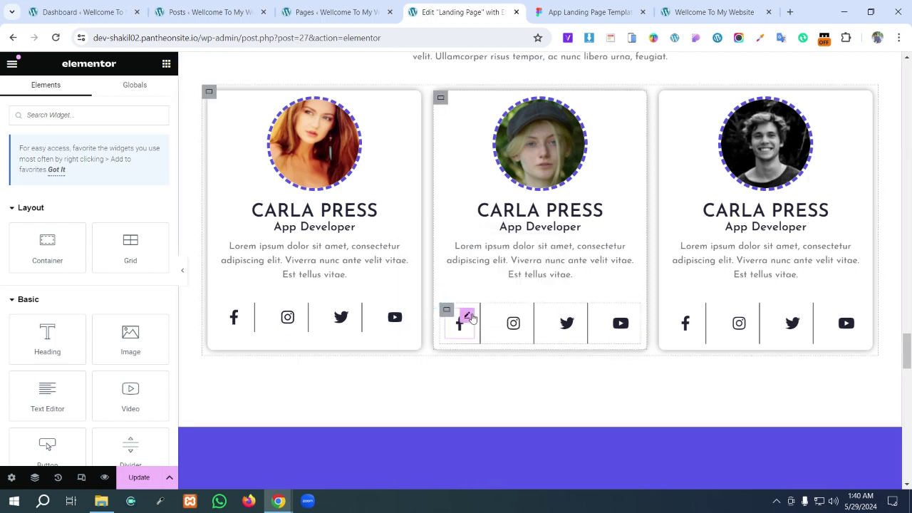
right_click(473, 319)
right_click(446, 312)
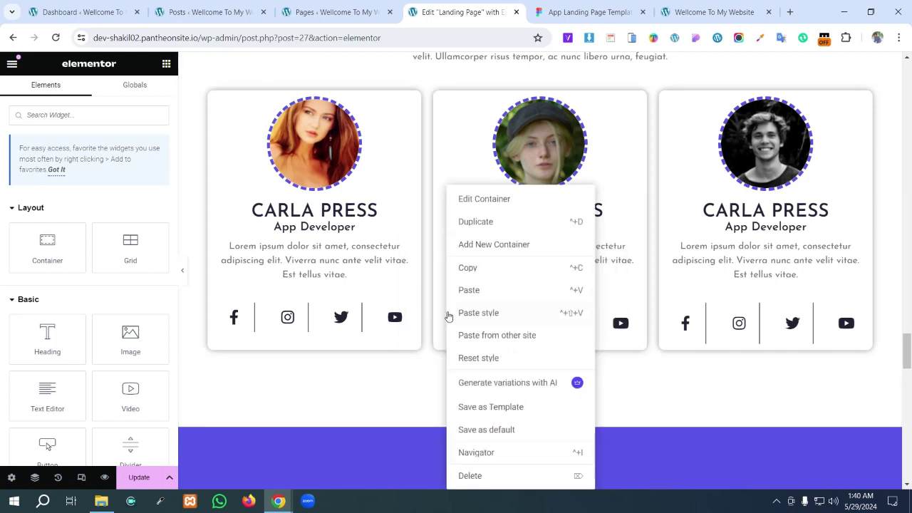
left_click(474, 292)
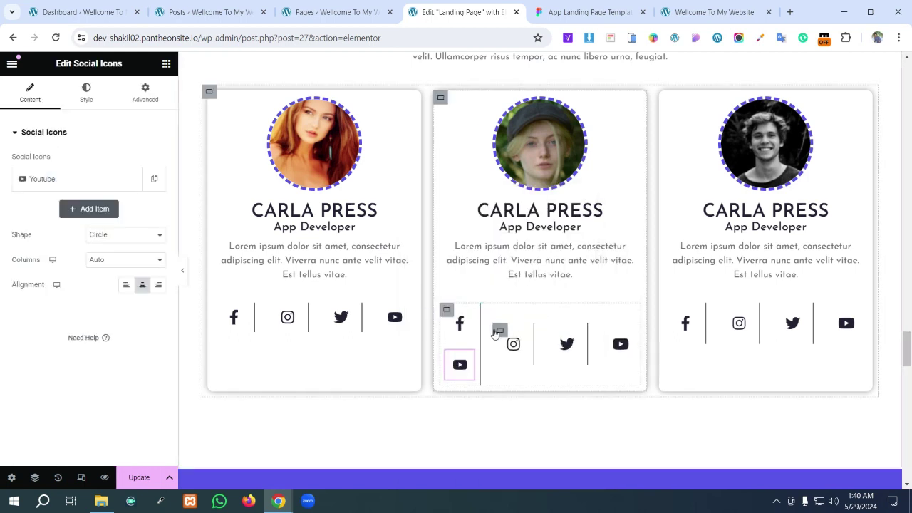
right_click(448, 316)
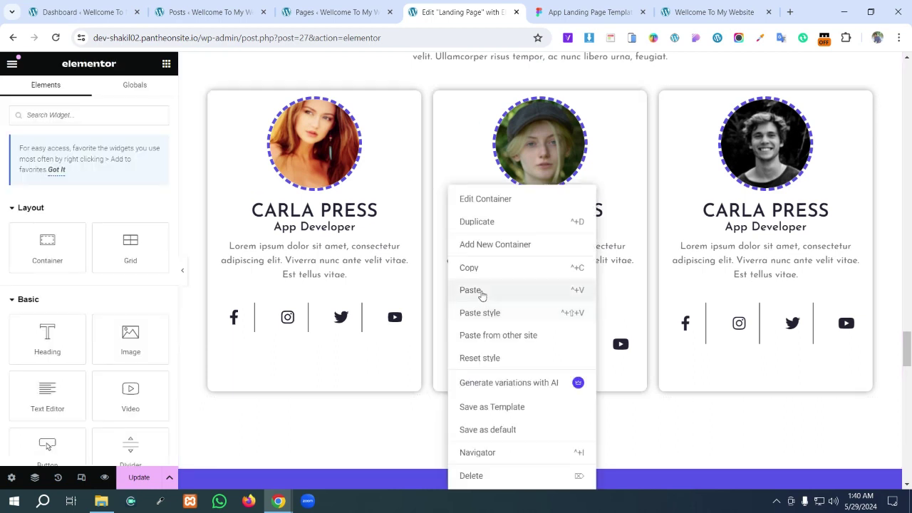
left_click(486, 315)
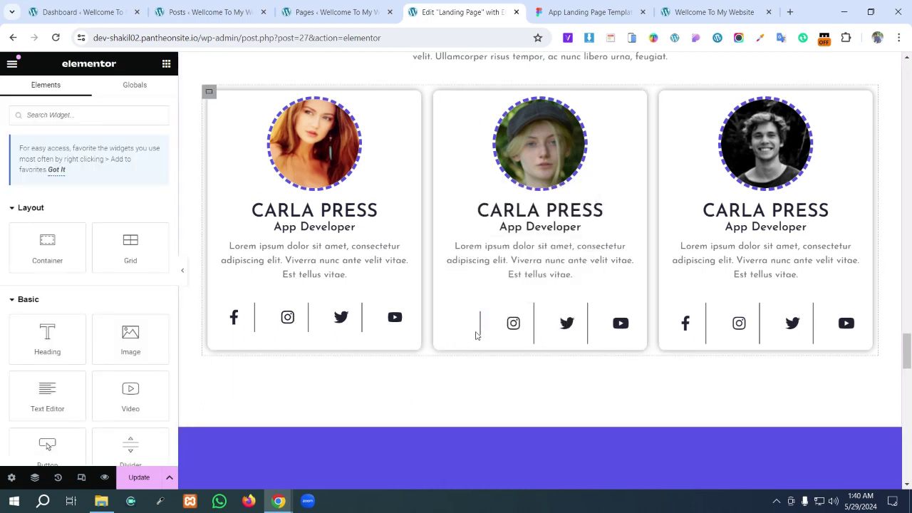
right_click(460, 364)
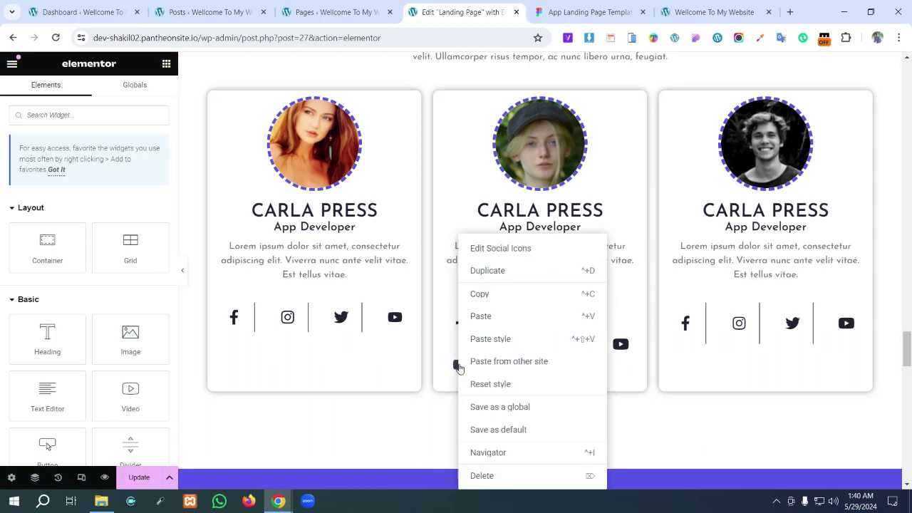
left_click(485, 475)
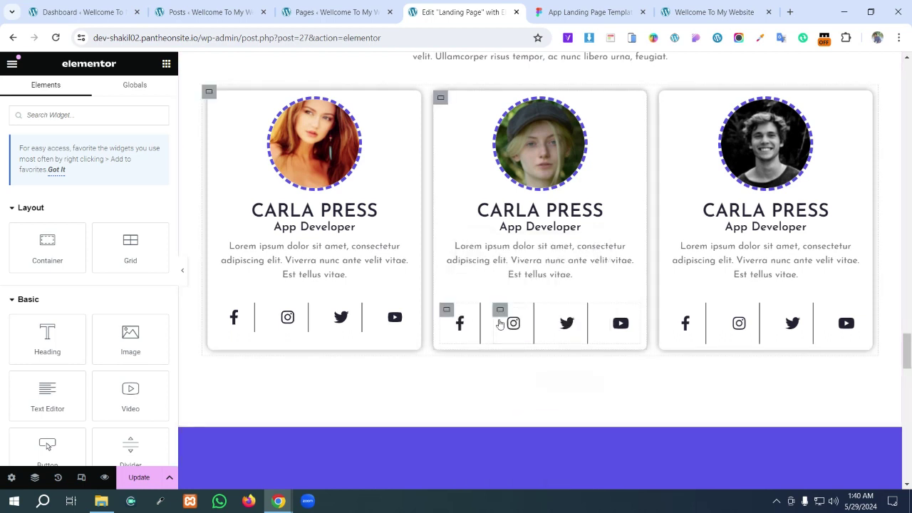
right_click(449, 314)
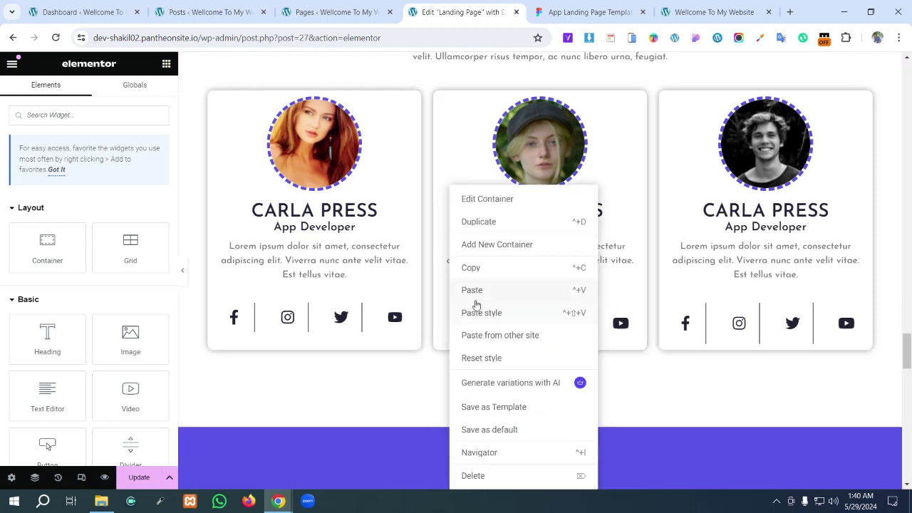
left_click(479, 315)
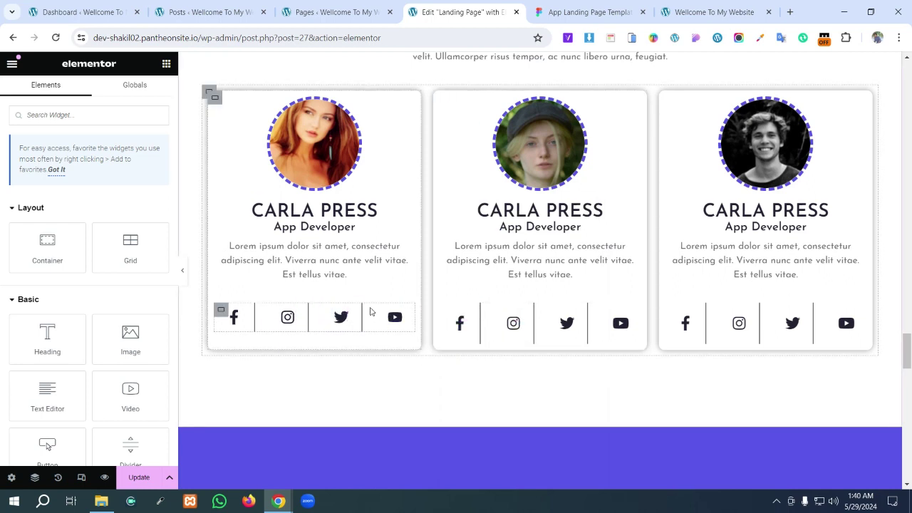
- Copy the first card's icon container onto the second card, removing the duplicated Twitter icon and empty placeholder
right_click(335, 316)
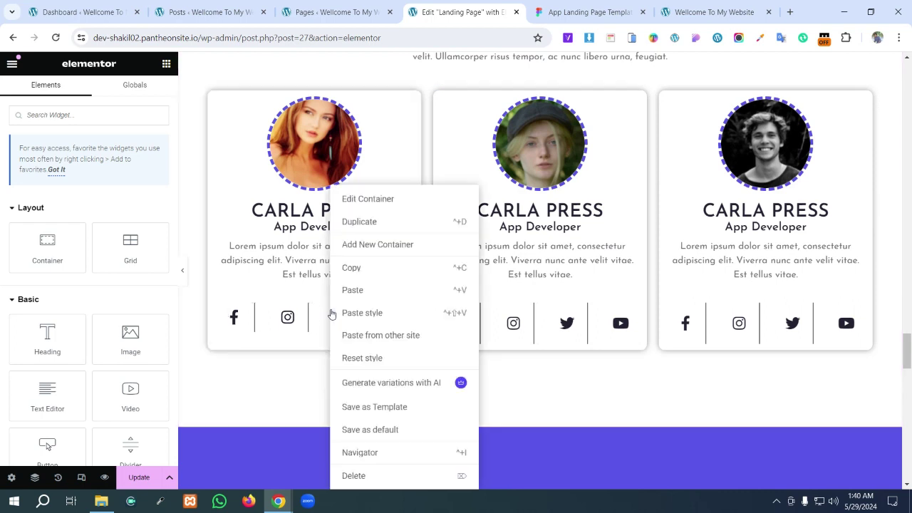
left_click(352, 270)
right_click(446, 313)
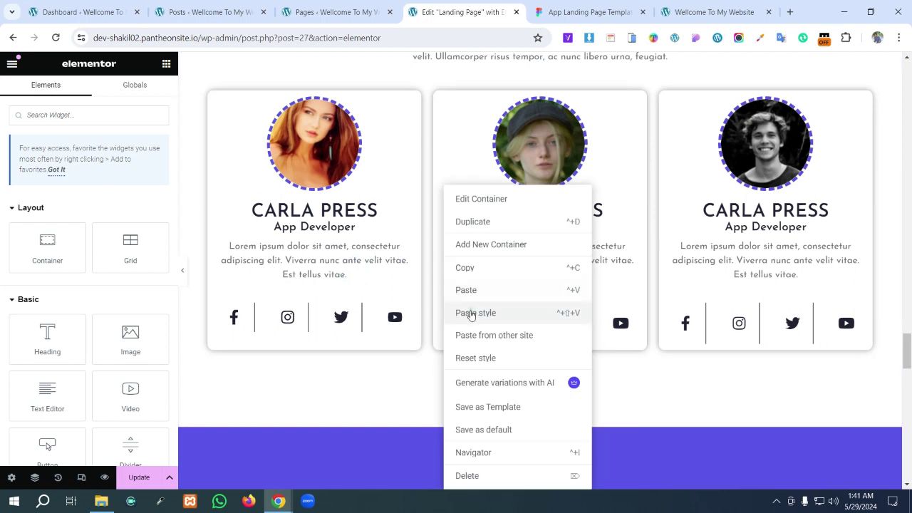
left_click(467, 313)
right_click(494, 316)
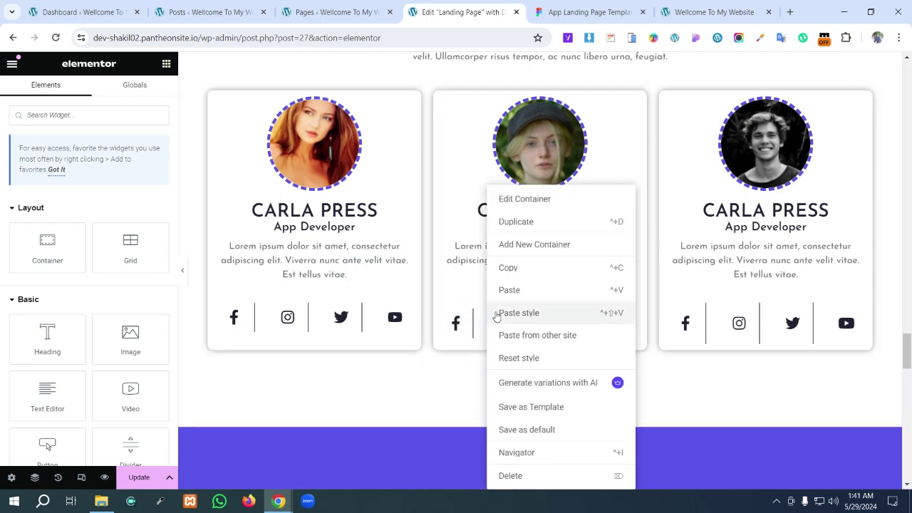
left_click(503, 292)
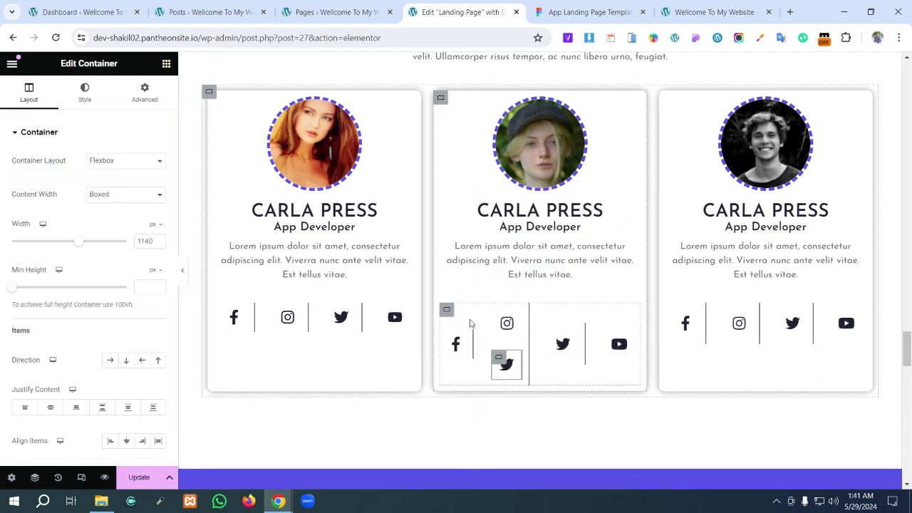
right_click(504, 367)
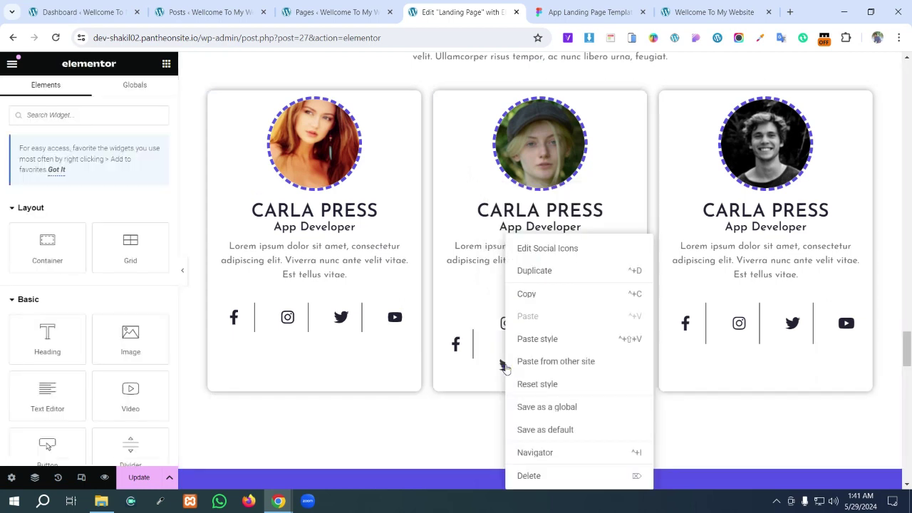
left_click(529, 475)
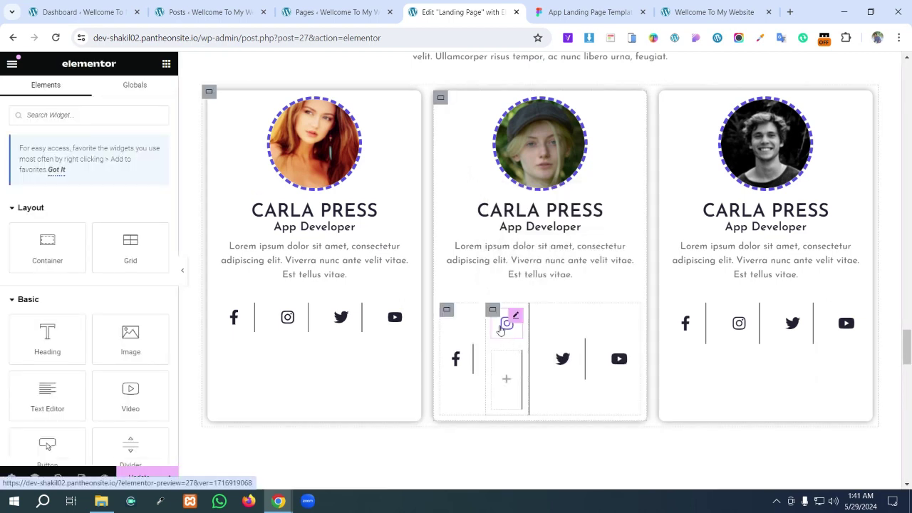
right_click(501, 370)
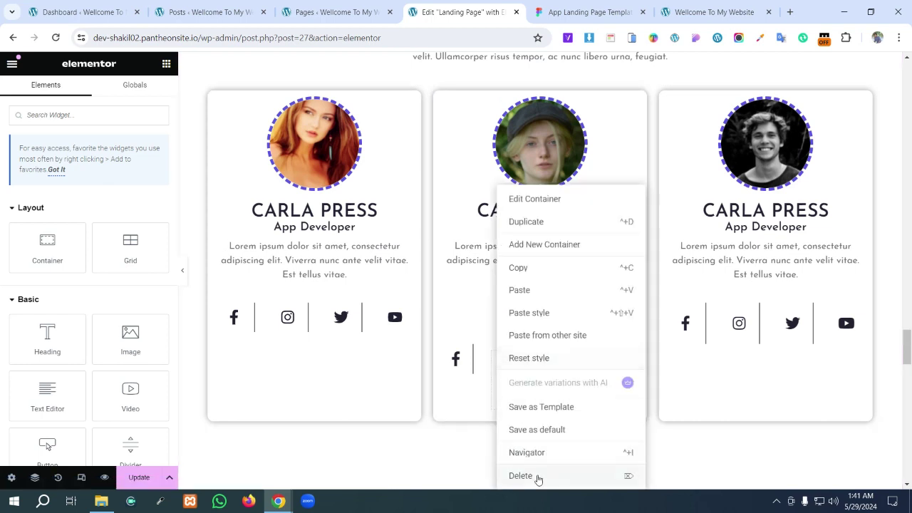
left_click(536, 476)
- Paste the copied style onto the middle card's Instagram, Twitter and YouTube icons
right_click(492, 314)
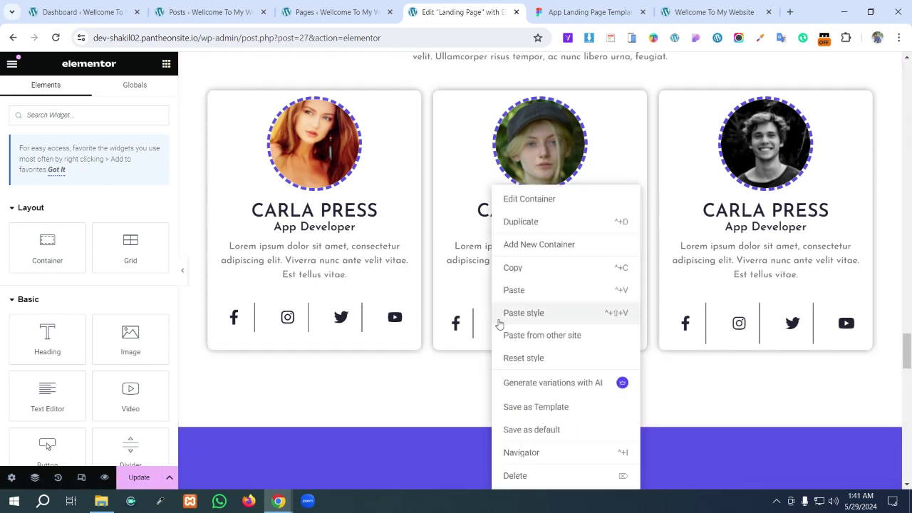
left_click(512, 314)
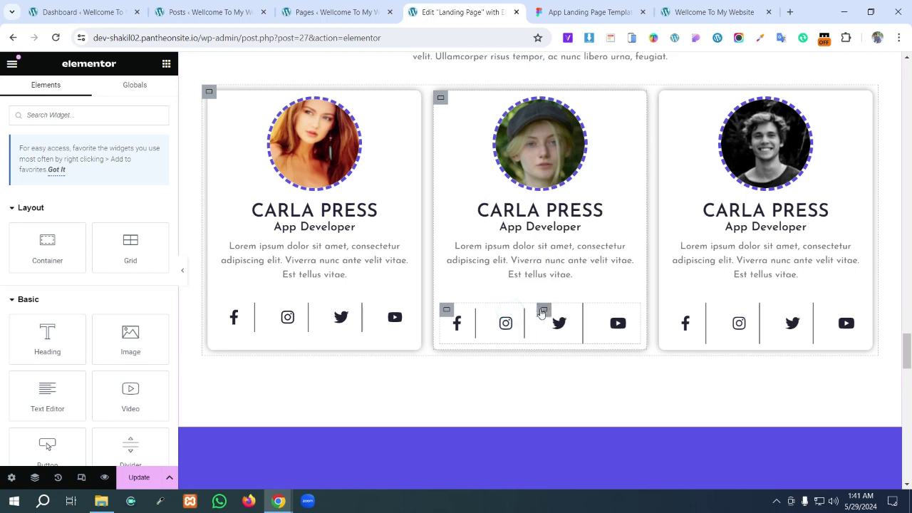
right_click(544, 313)
left_click(557, 314)
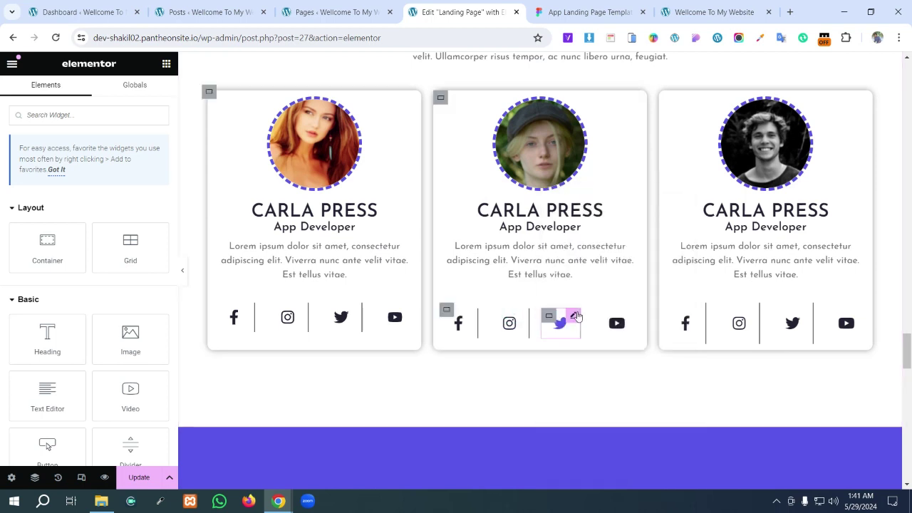
right_click(600, 315)
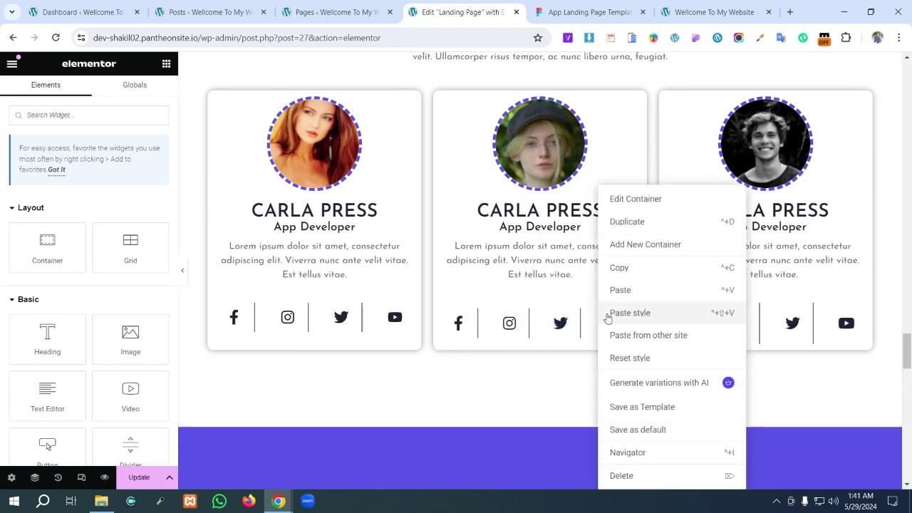
left_click(613, 313)
- Paste the copied style onto the third card's Facebook, Instagram, Twitter and YouTube icons
right_click(675, 313)
left_click(682, 316)
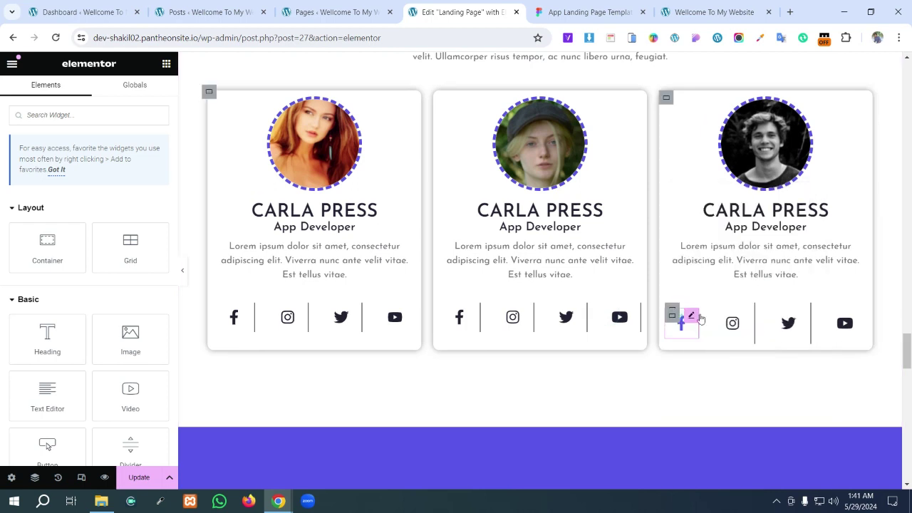
right_click(715, 315)
left_click(730, 315)
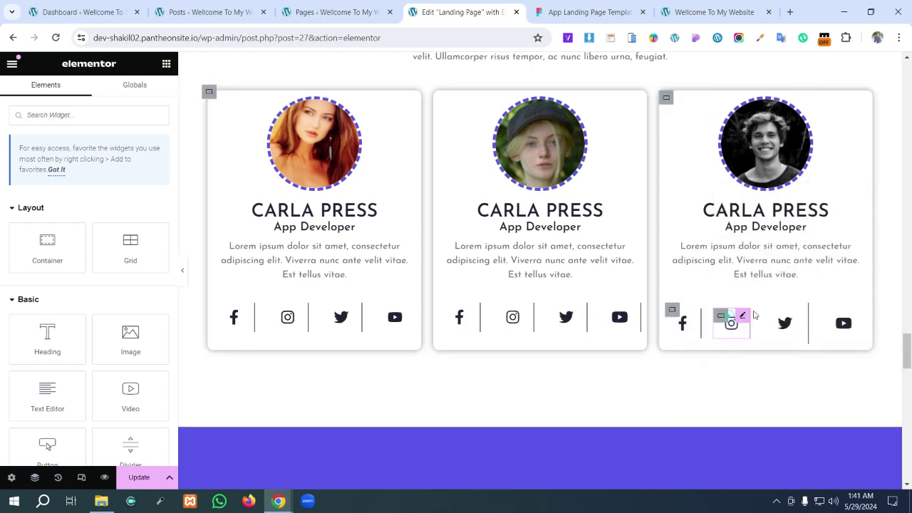
right_click(775, 316)
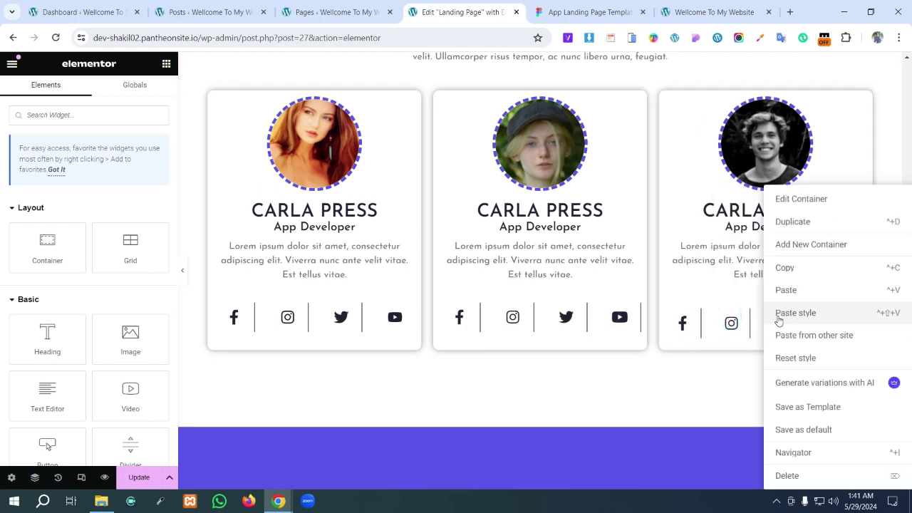
left_click(779, 314)
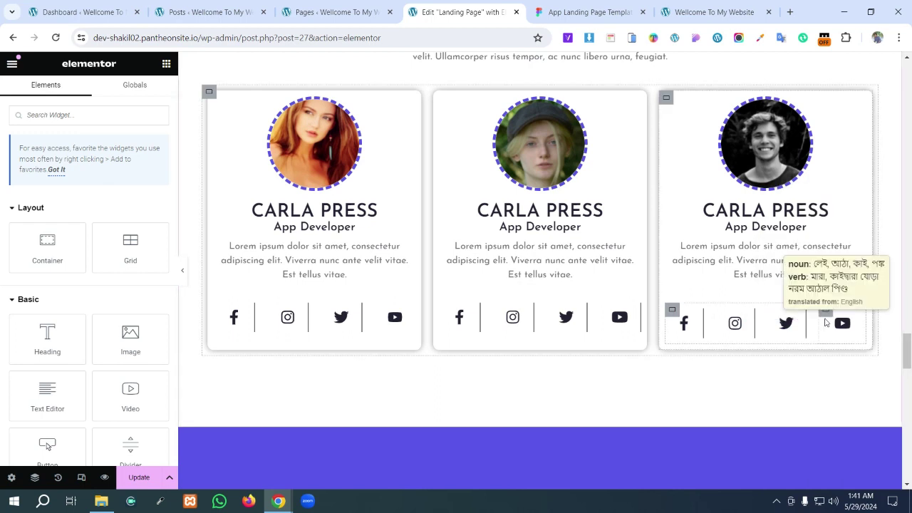
right_click(827, 318)
left_click(821, 319)
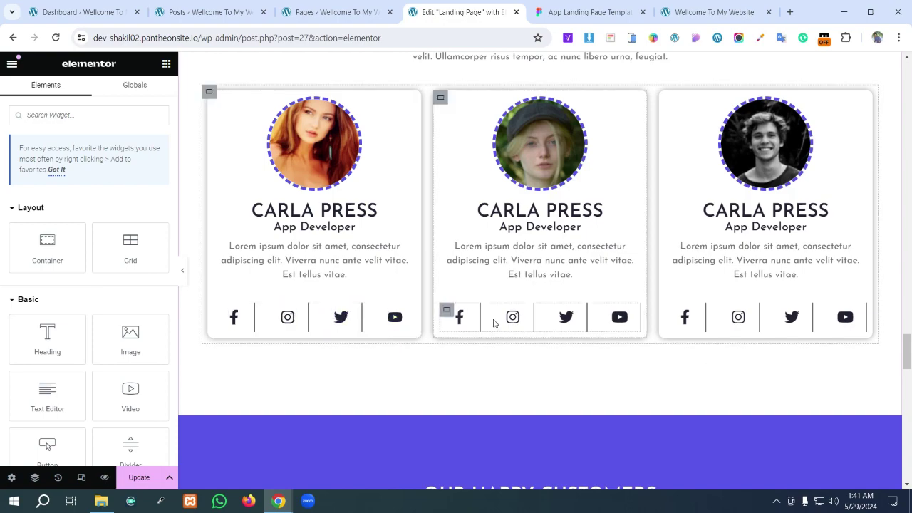
- Scroll back up through the editor page, compare it against the Figma design, then go to the published website
scroll(497, 321, "up", 3)
scroll(499, 323, "up", 12)
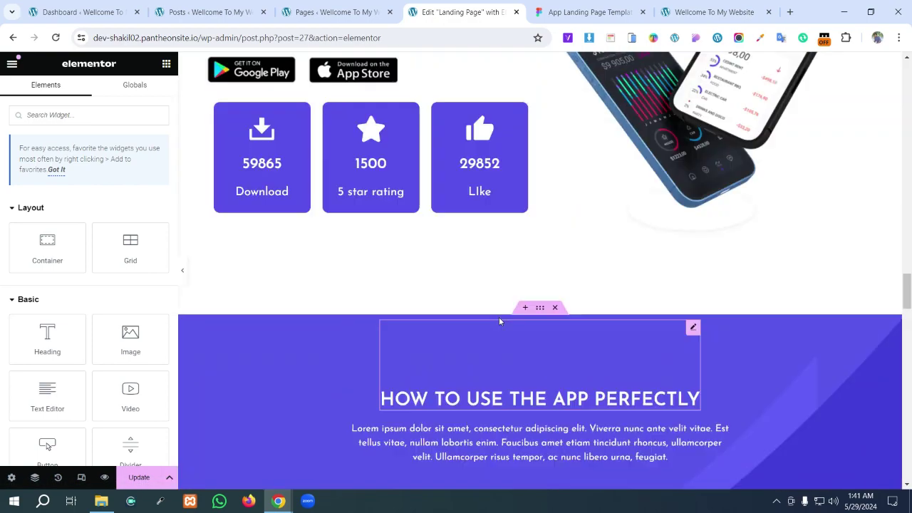
scroll(499, 321, "up", 15)
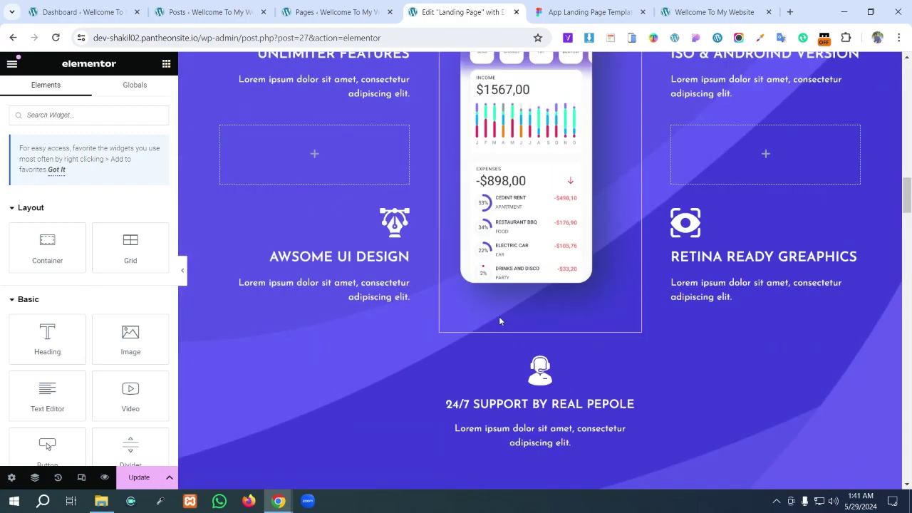
scroll(497, 319, "up", 12)
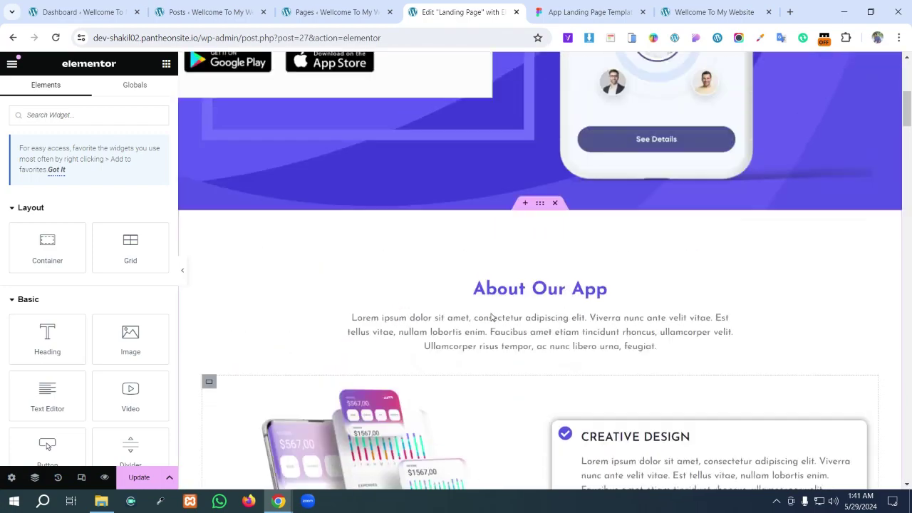
scroll(487, 316, "down", 1)
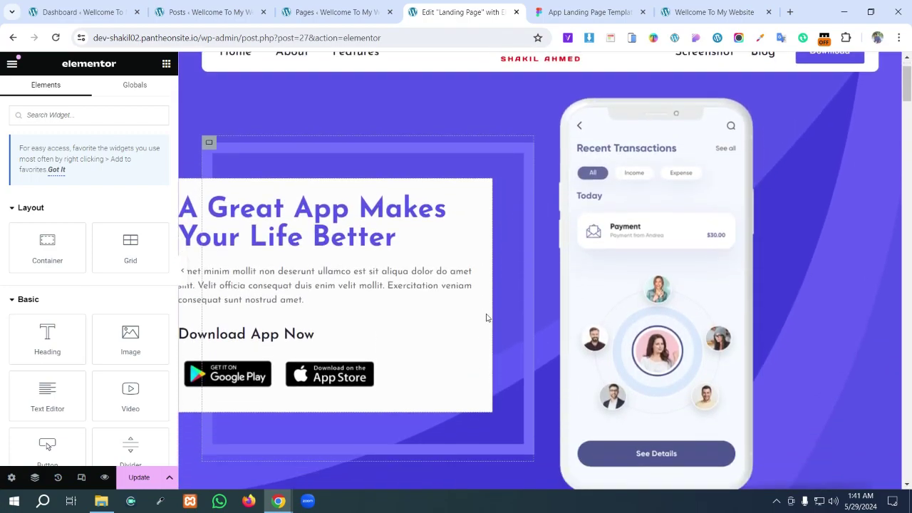
scroll(486, 317, "up", 1)
left_click(581, 12)
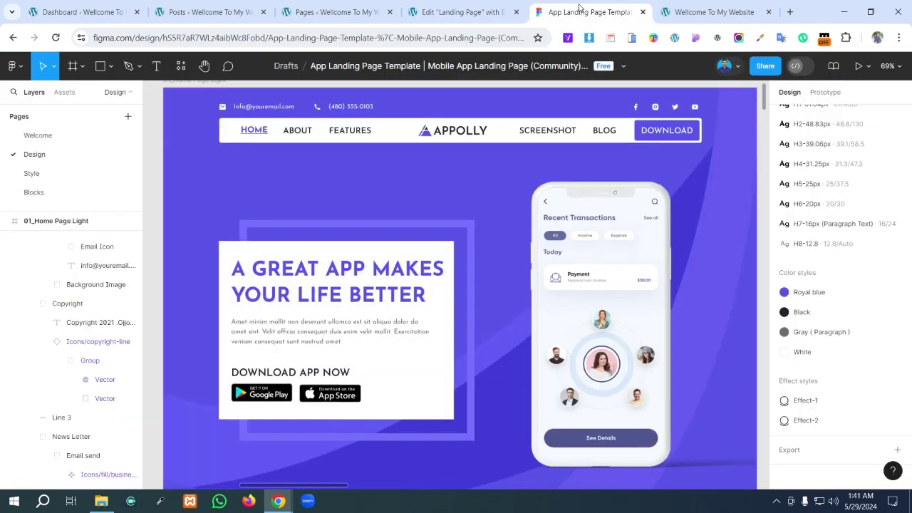
left_click(712, 12)
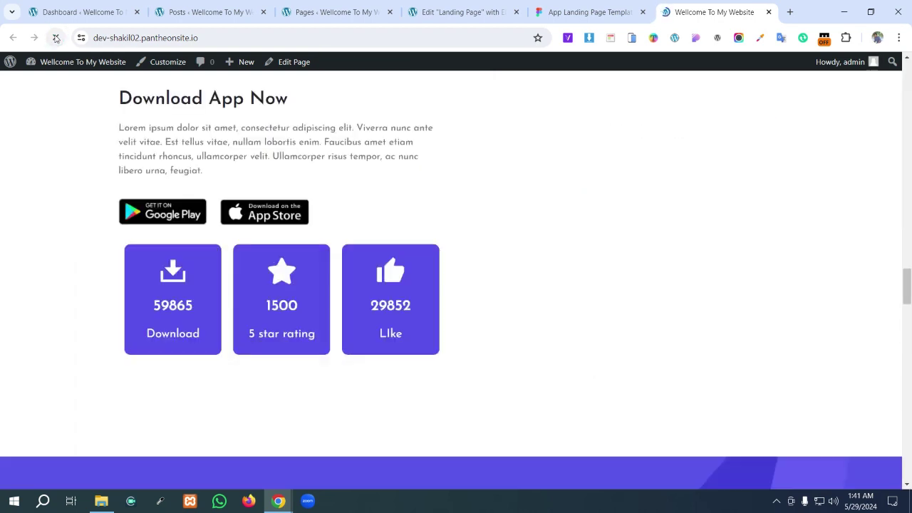
scroll(503, 325, "down", 4)
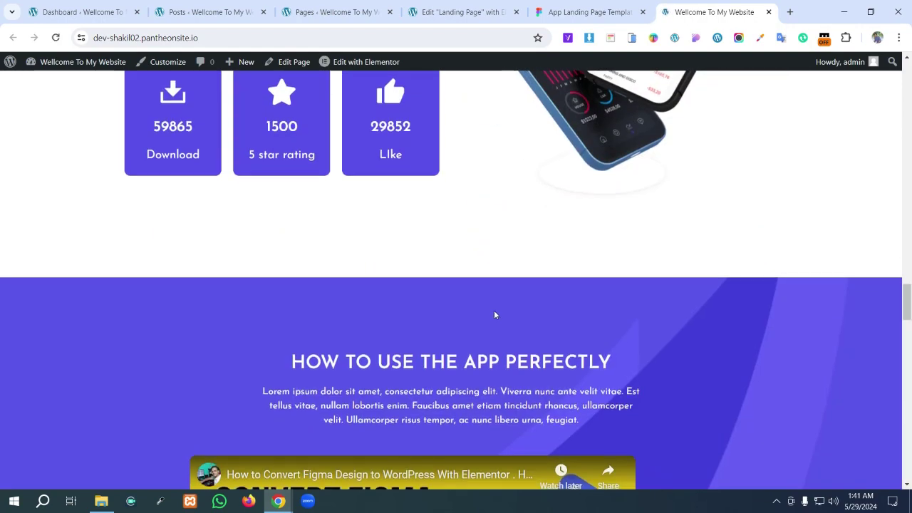
scroll(494, 312, "down", 3)
scroll(475, 311, "up", 13)
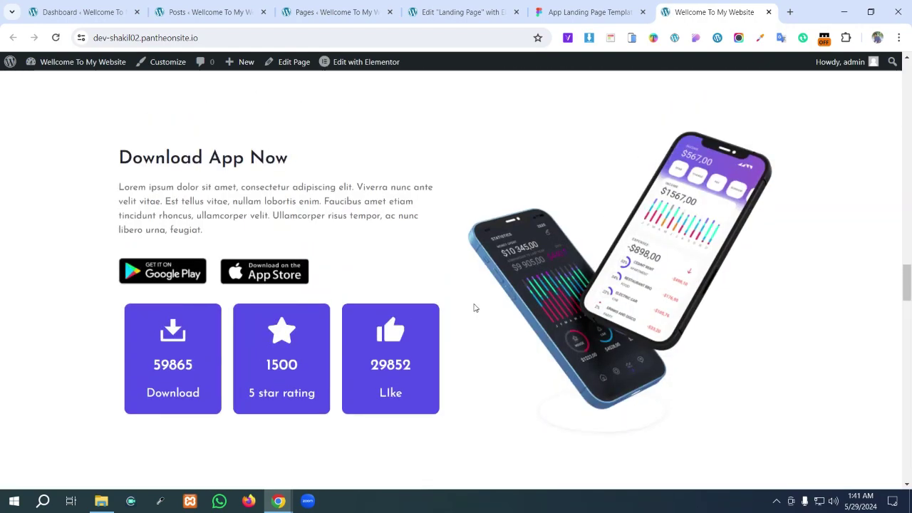
scroll(460, 282, "up", 15)
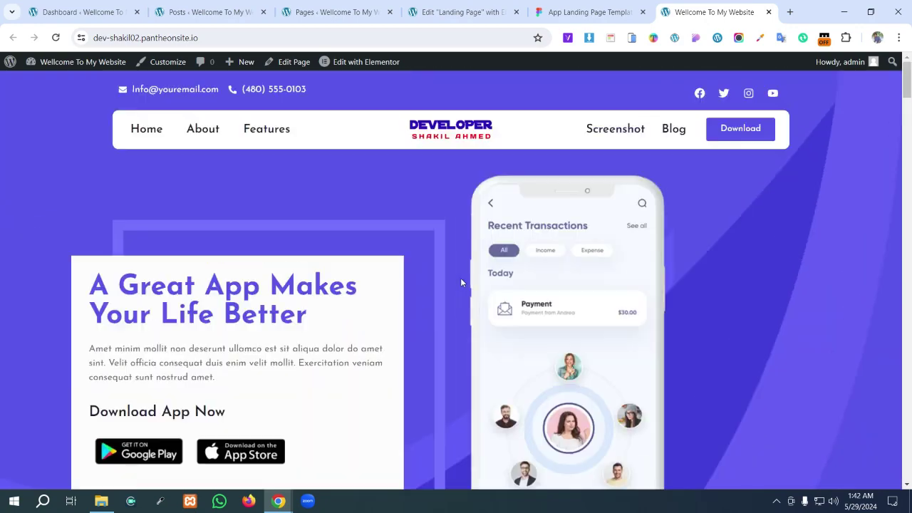
scroll(460, 282, "down", 6)
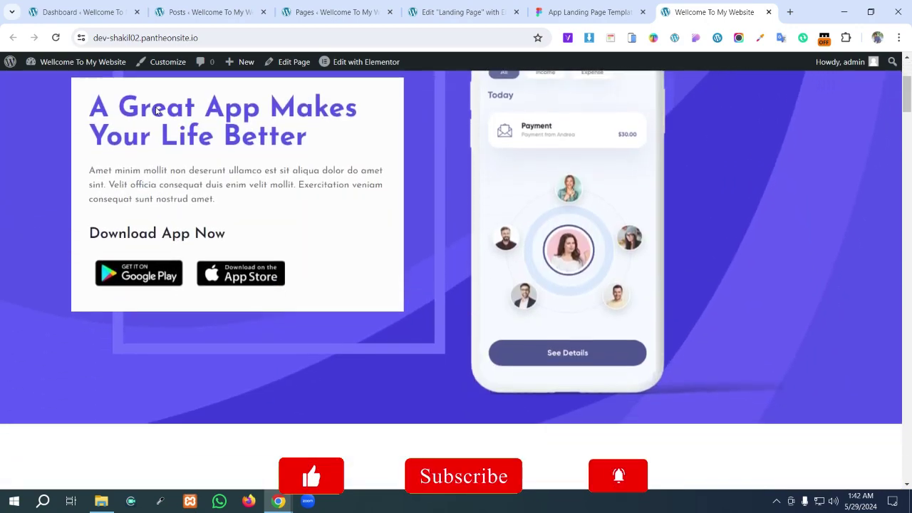
scroll(155, 114, "down", 13)
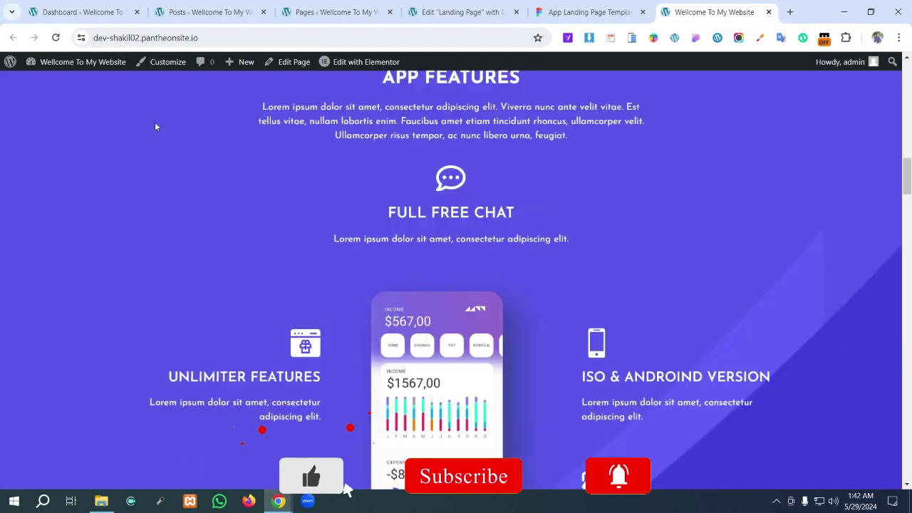
scroll(155, 126, "down", 10)
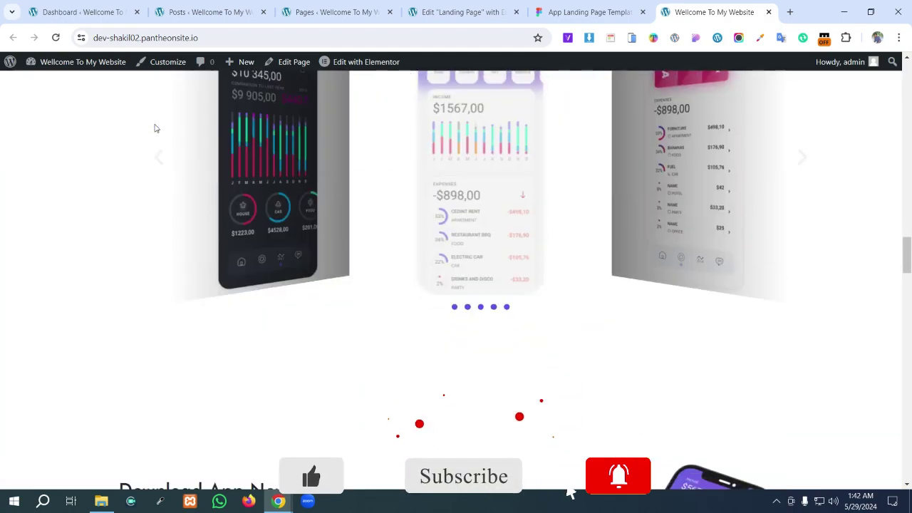
scroll(155, 129, "down", 8)
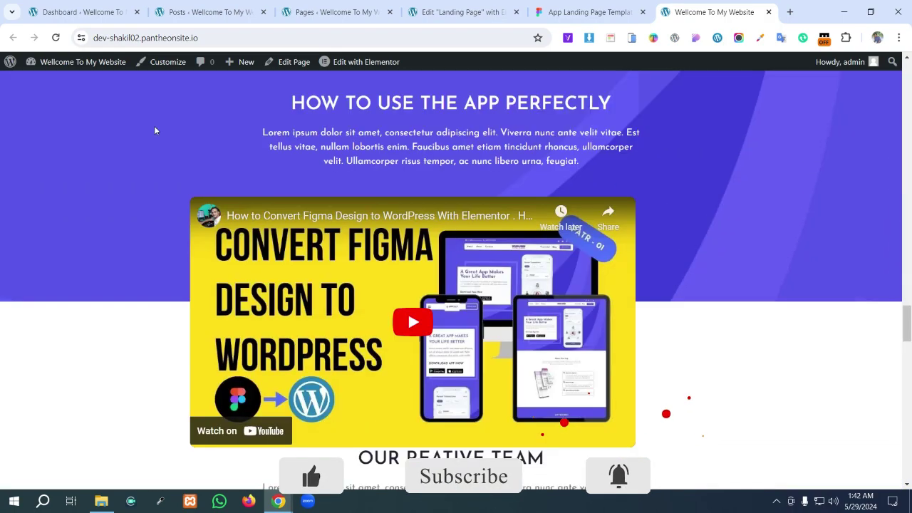
scroll(156, 130, "down", 7)
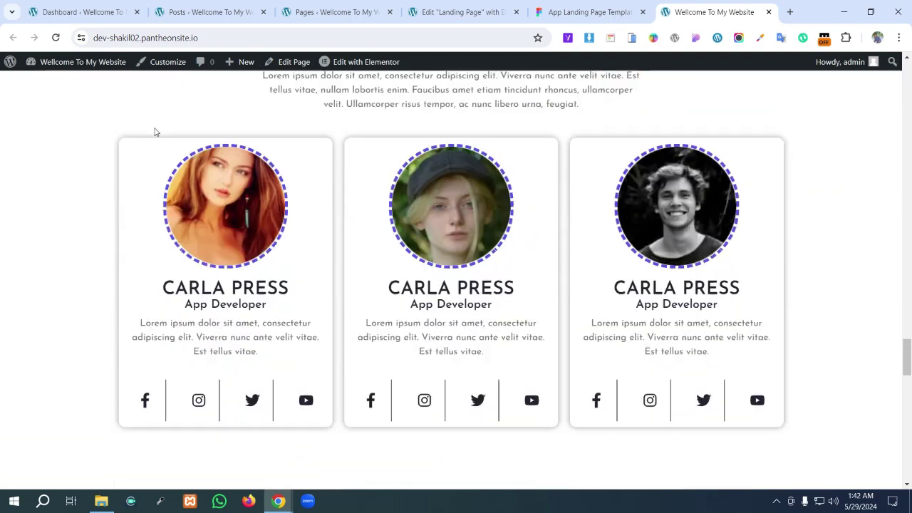
scroll(156, 133, "down", 10)
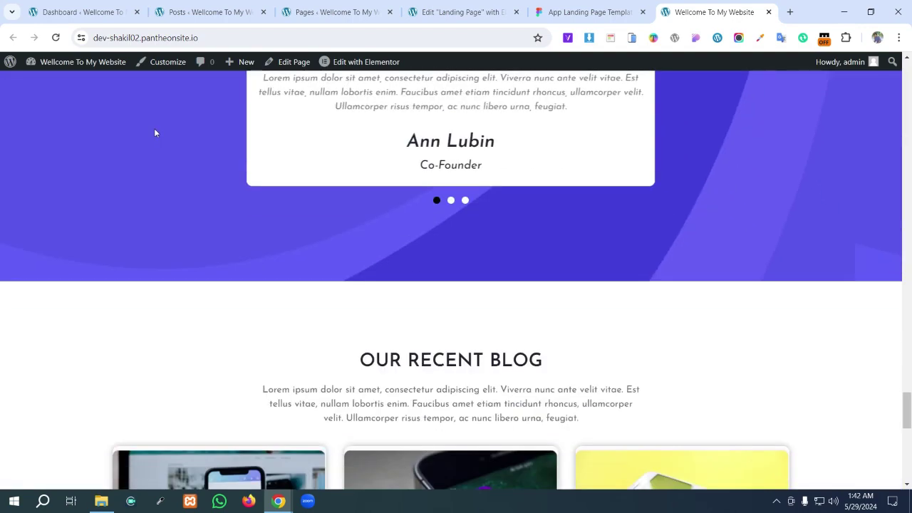
scroll(156, 132, "down", 5)
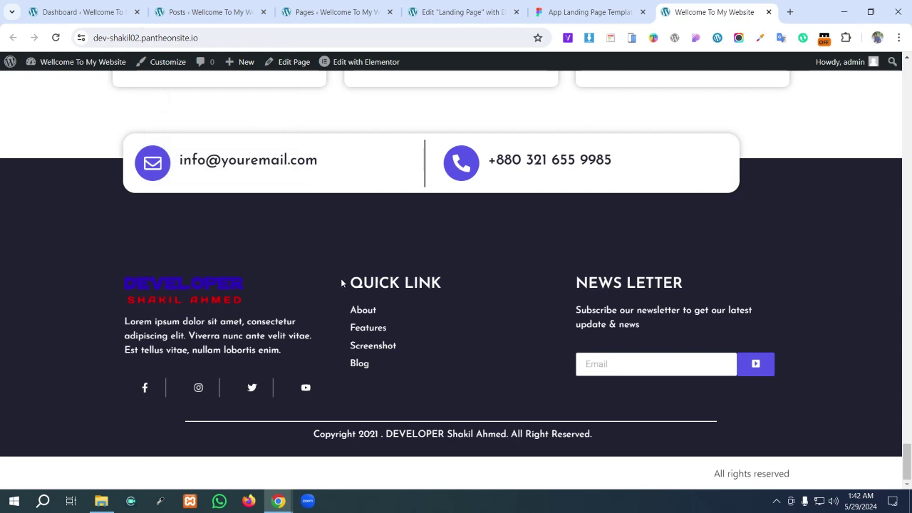
scroll(342, 283, "up", 10)
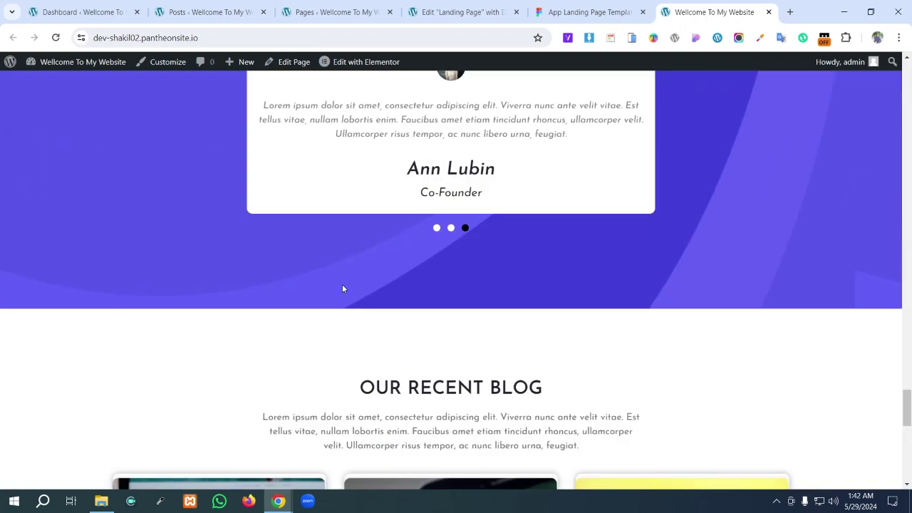
scroll(343, 288, "down", 2)
scroll(341, 288, "up", 10)
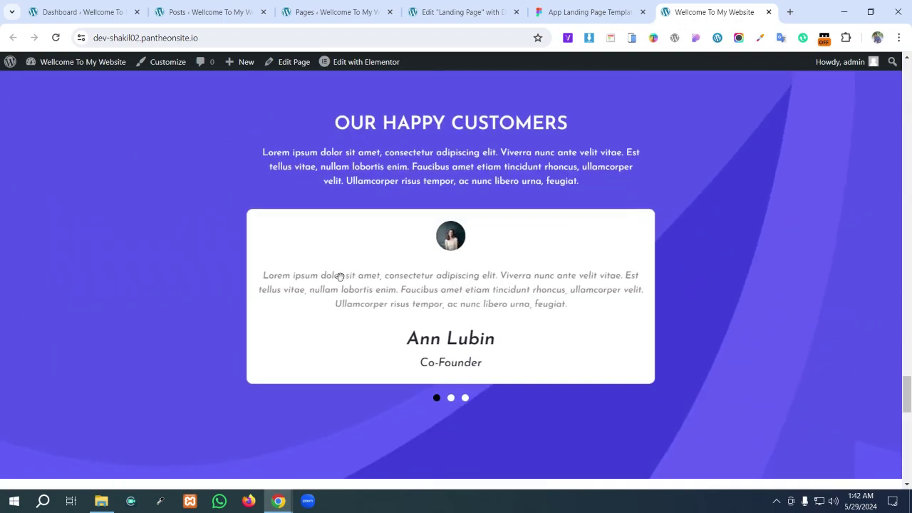
scroll(341, 281, "up", 1)
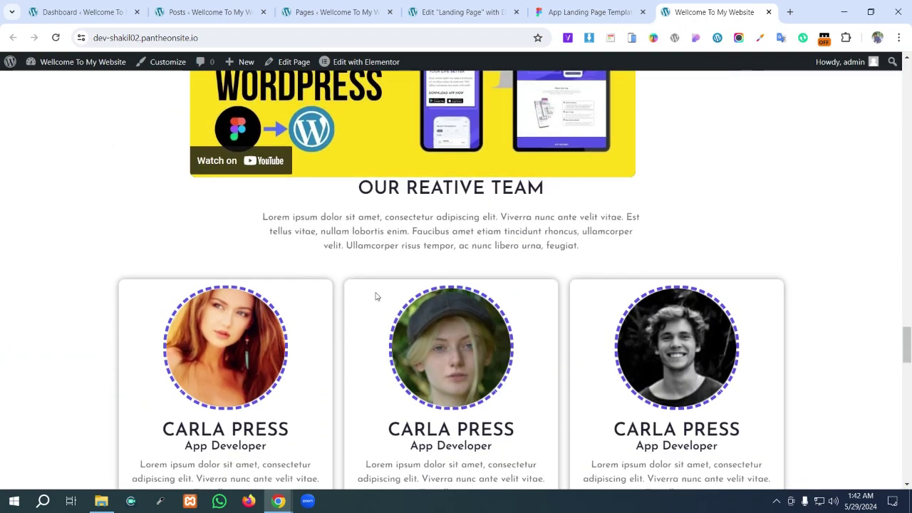
scroll(385, 296, "up", 2)
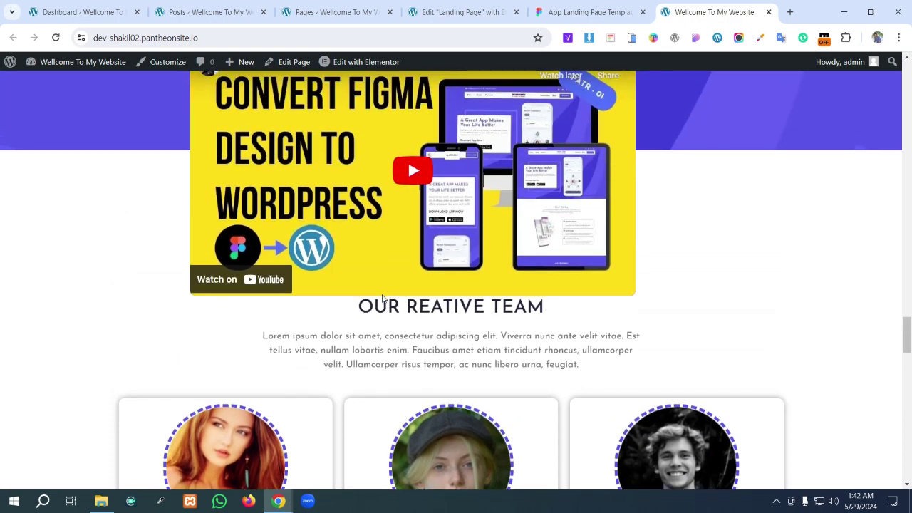
- In the Elementor editor, scroll down to Our Happy Customers and back up toward the hero
left_click(456, 12)
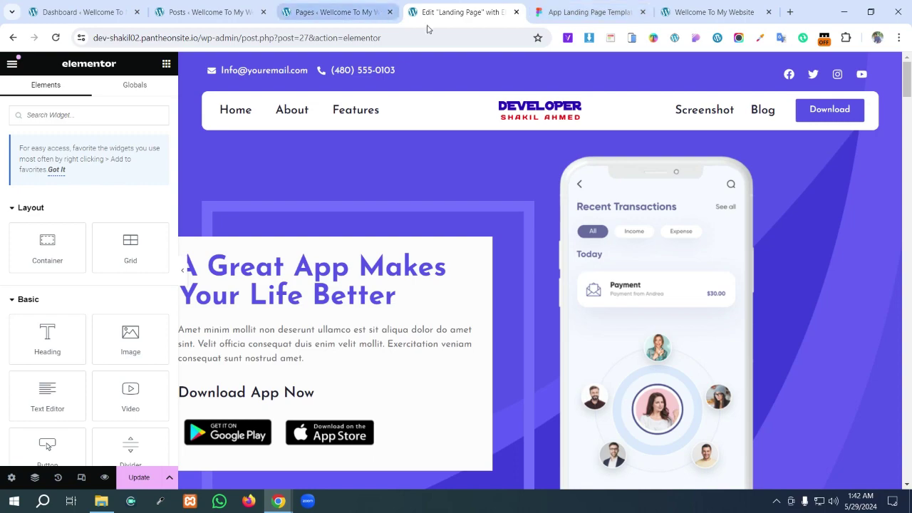
scroll(534, 299, "down", 10)
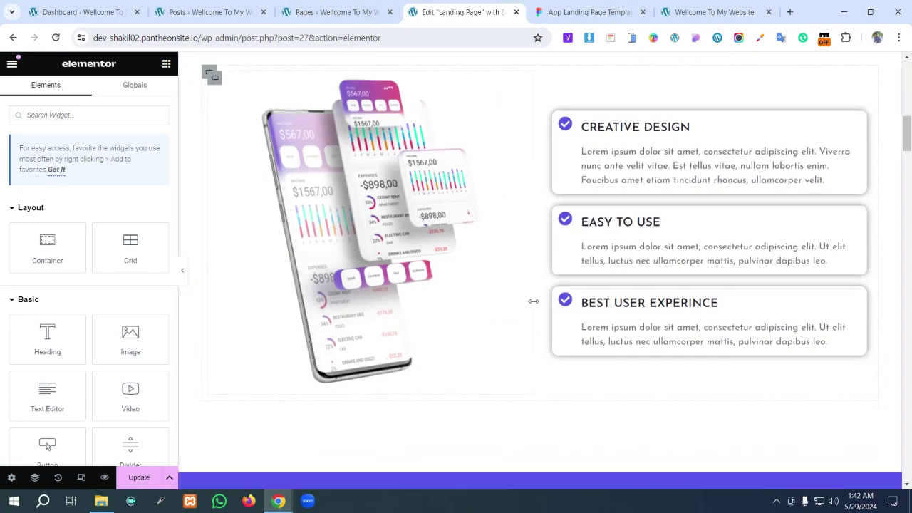
scroll(536, 305, "down", 10)
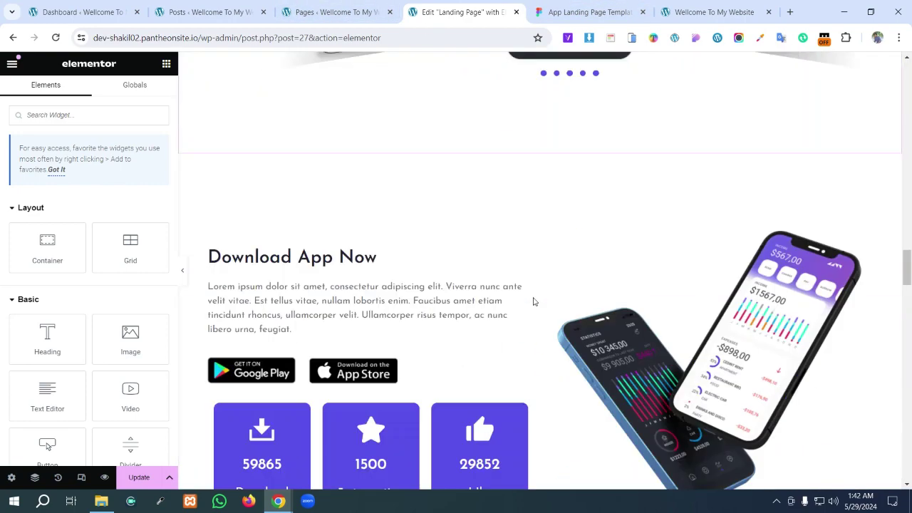
scroll(531, 302, "down", 8)
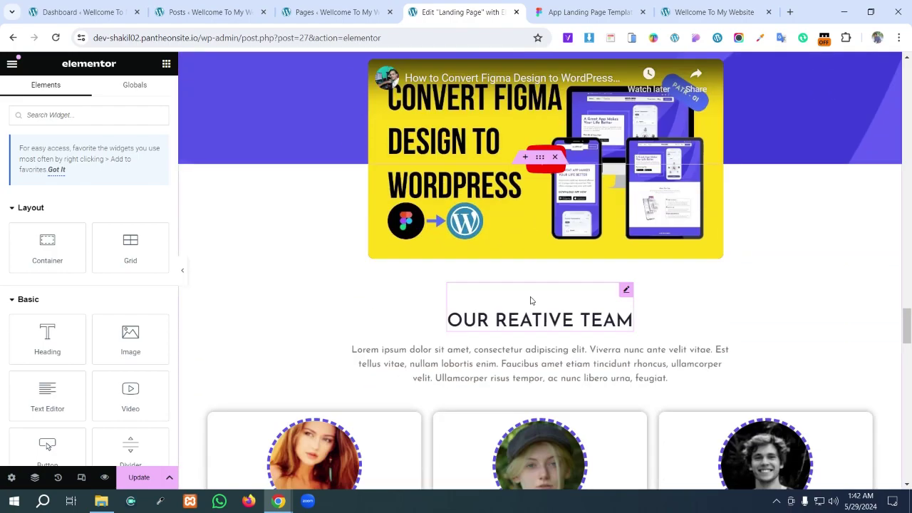
scroll(530, 300, "down", 8)
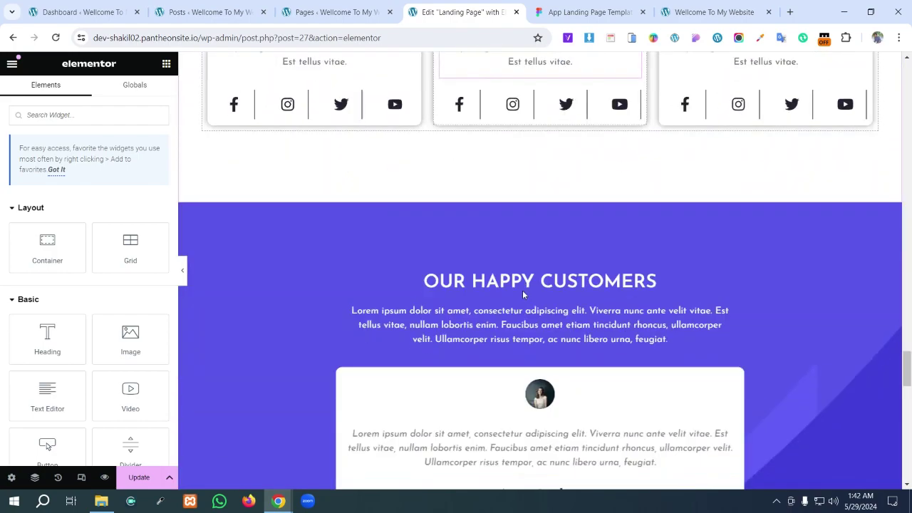
scroll(524, 294, "up", 20)
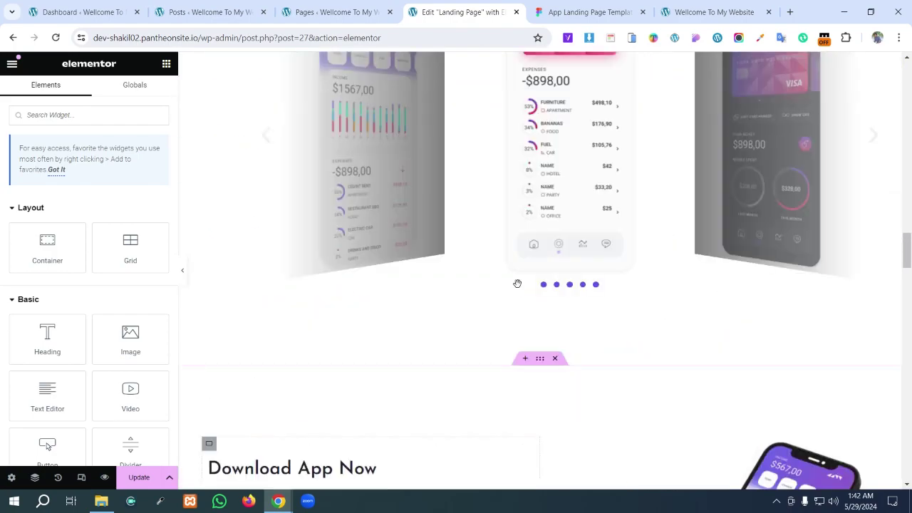
scroll(530, 248, "up", 15)
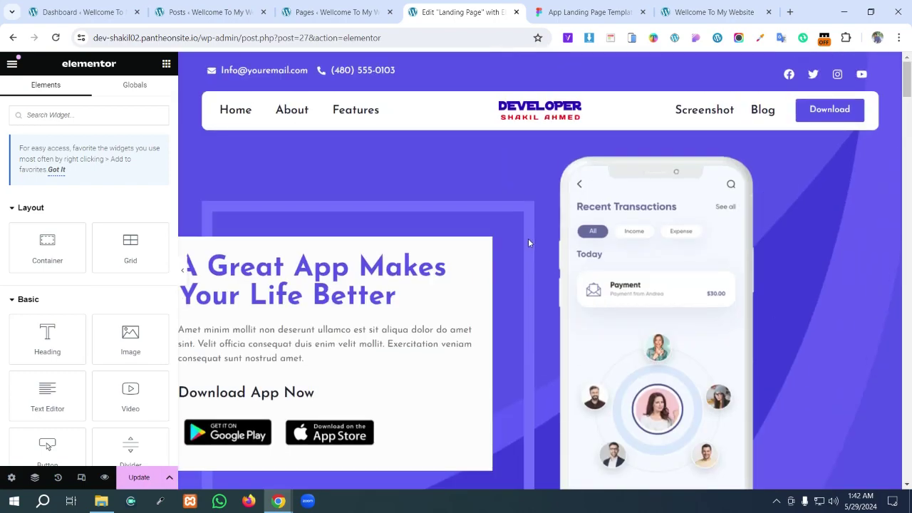
- On the published page, scroll down through the testimonials, blog cards and footer, then back up to the app-interface carousel
left_click(687, 16)
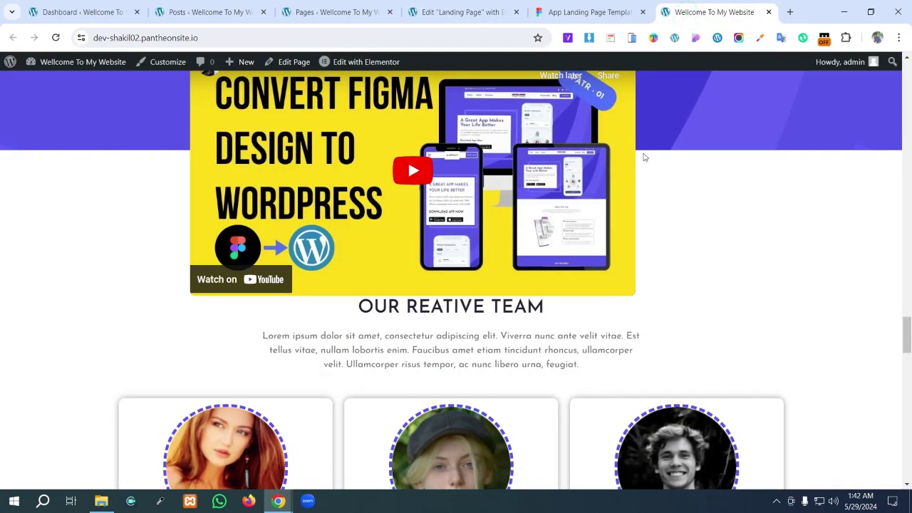
scroll(517, 293, "down", 10)
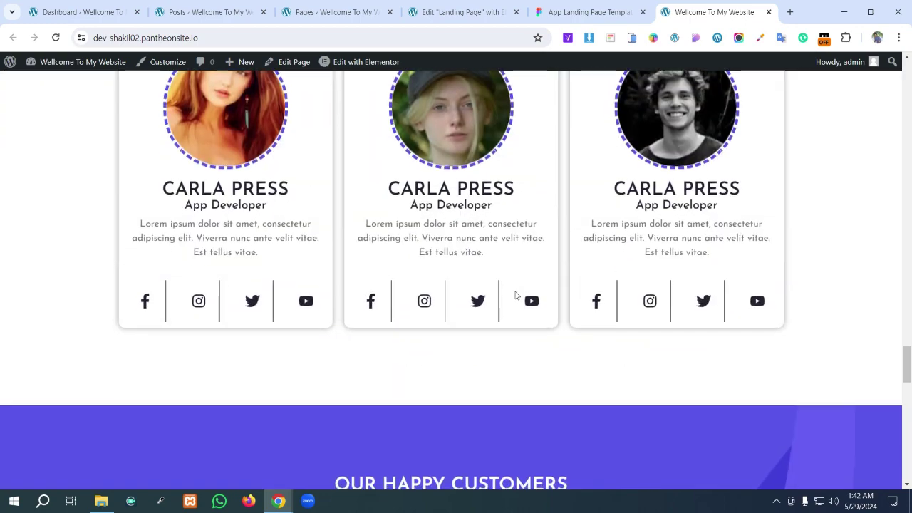
scroll(517, 285, "down", 10)
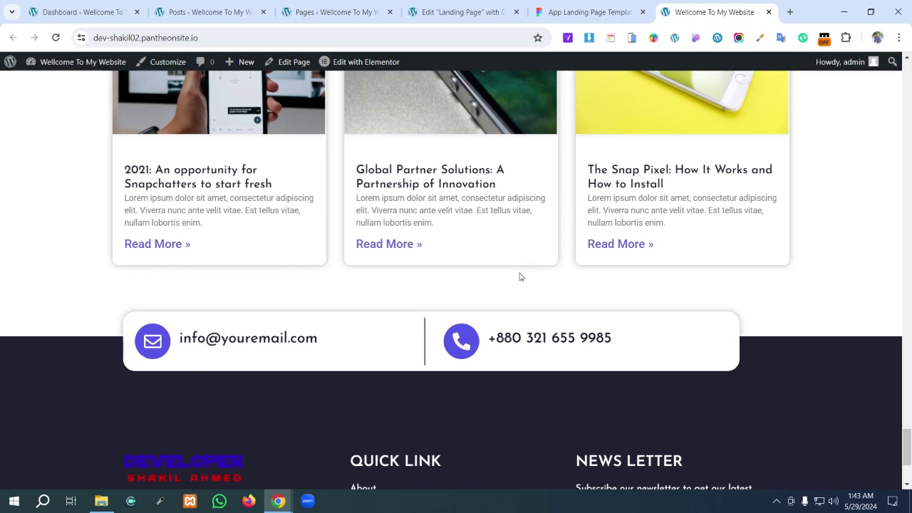
scroll(591, 289, "down", 3)
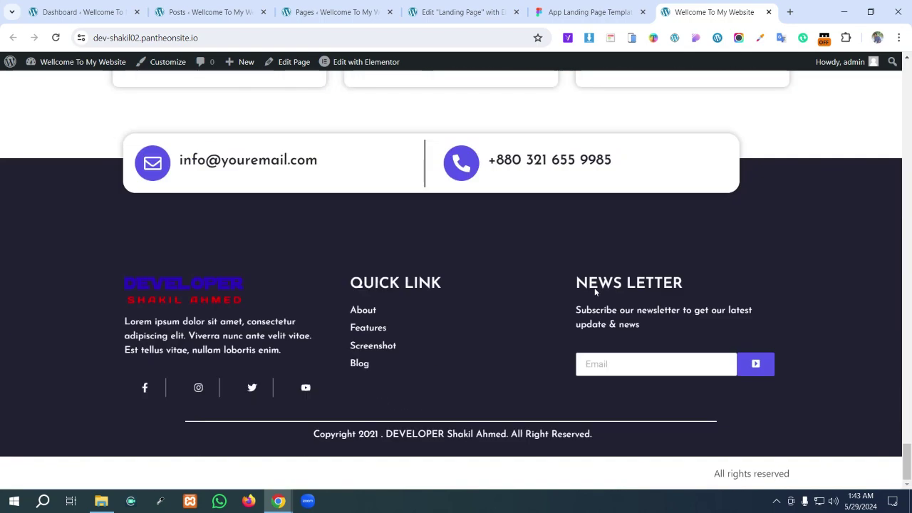
scroll(586, 294, "up", 20)
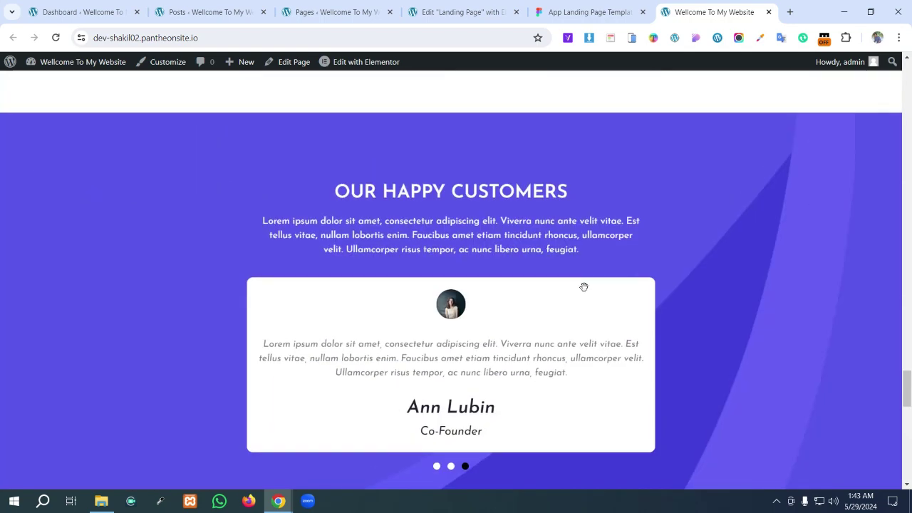
scroll(584, 291, "up", 5)
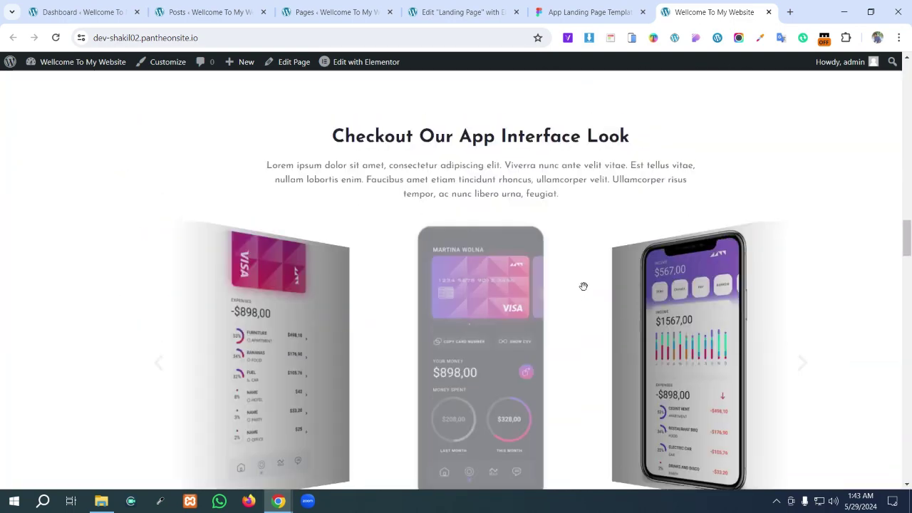